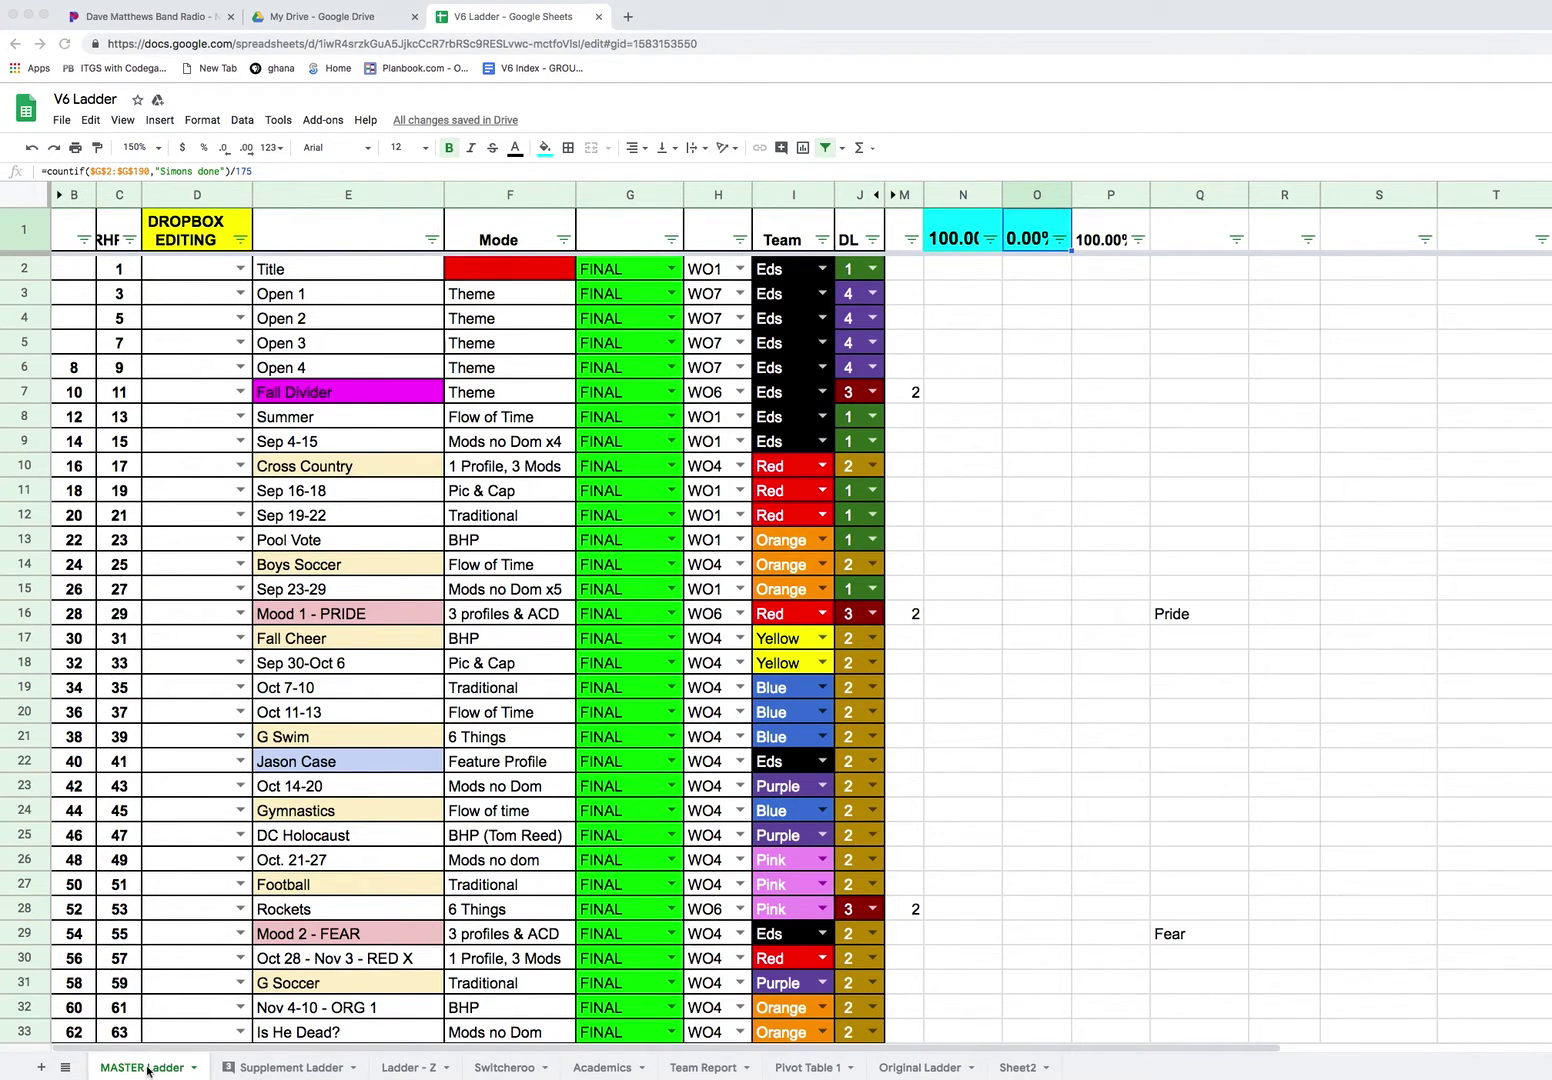
pyautogui.click(195, 1070)
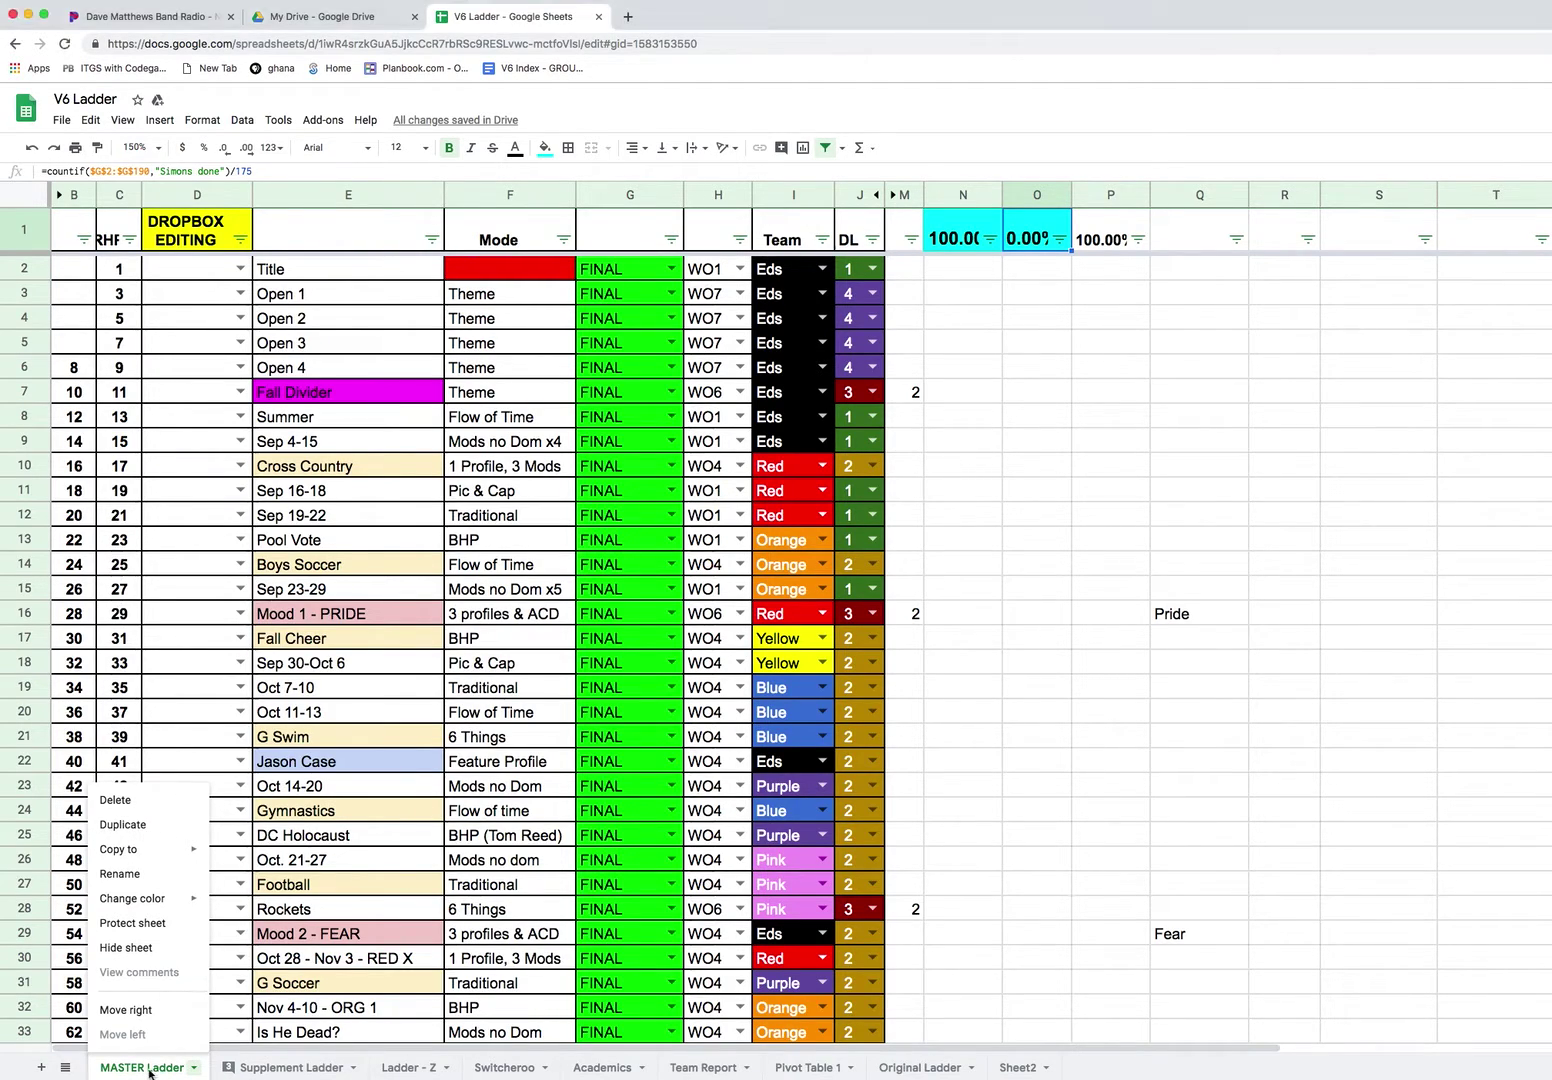
pyautogui.click(1051, 772)
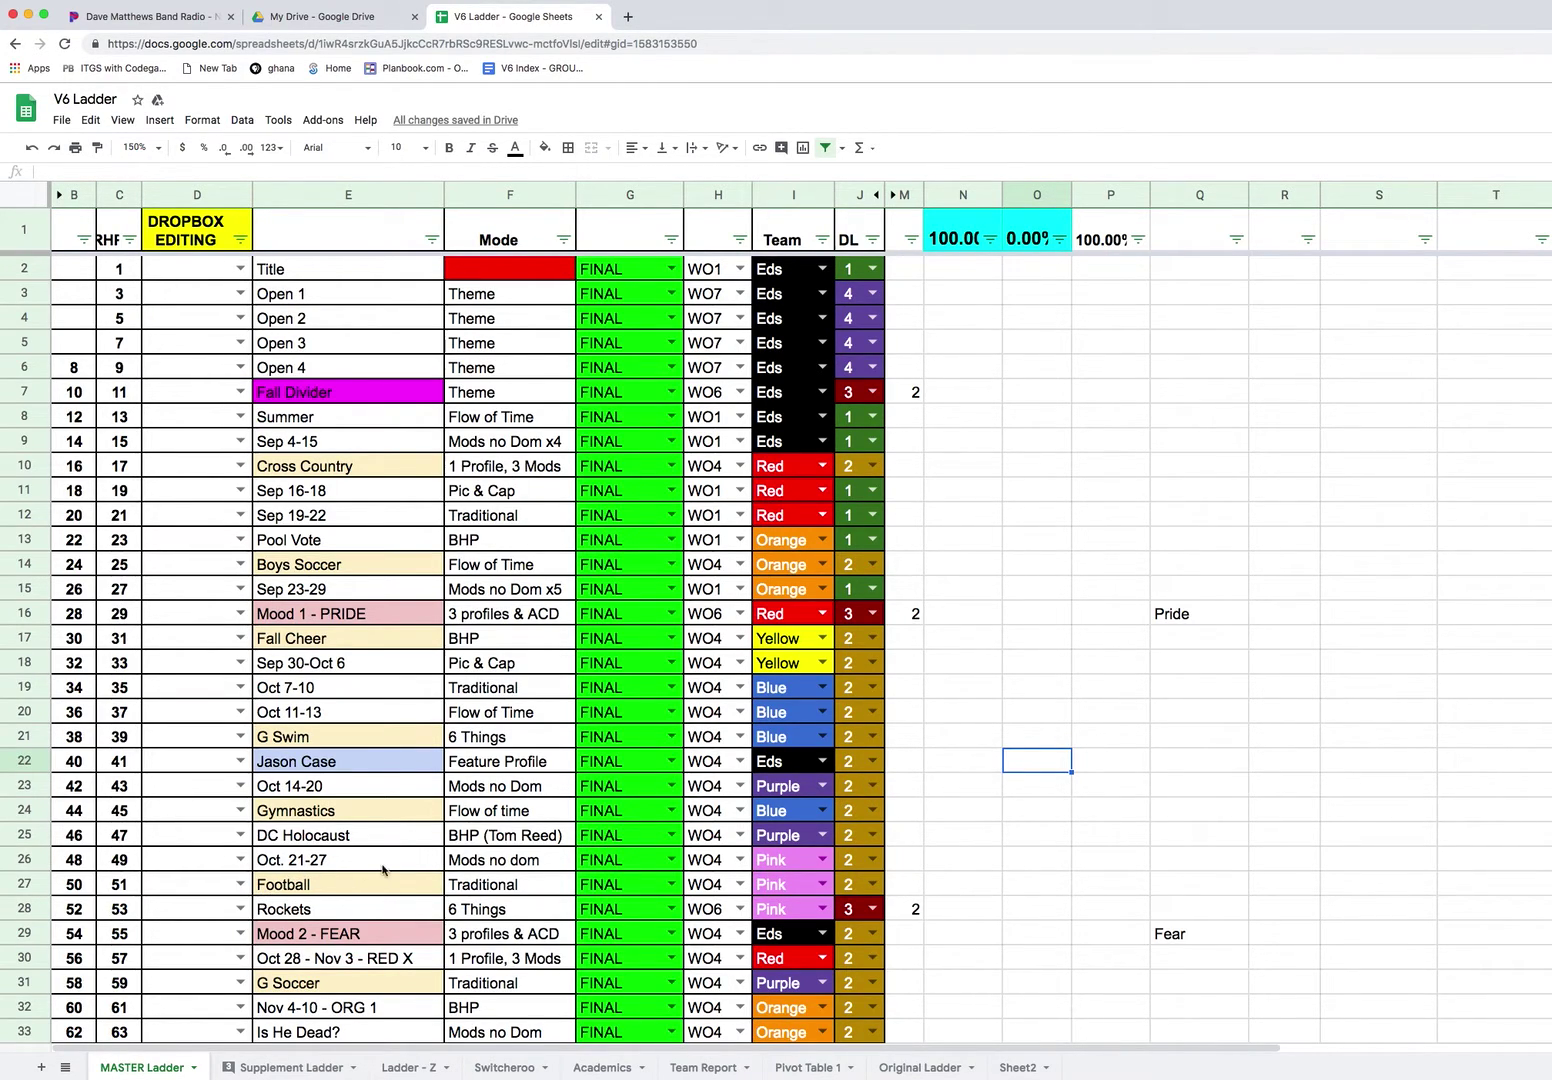
# Enter the missing page numbers 2, 4 and 6 in column B for the Open 1, Open 2 and Open 3 rows.
pyautogui.click(82, 298)
pyautogui.write('2')
pyautogui.press('Return')
pyautogui.write('4')
pyautogui.press('Return')
pyautogui.write('6')
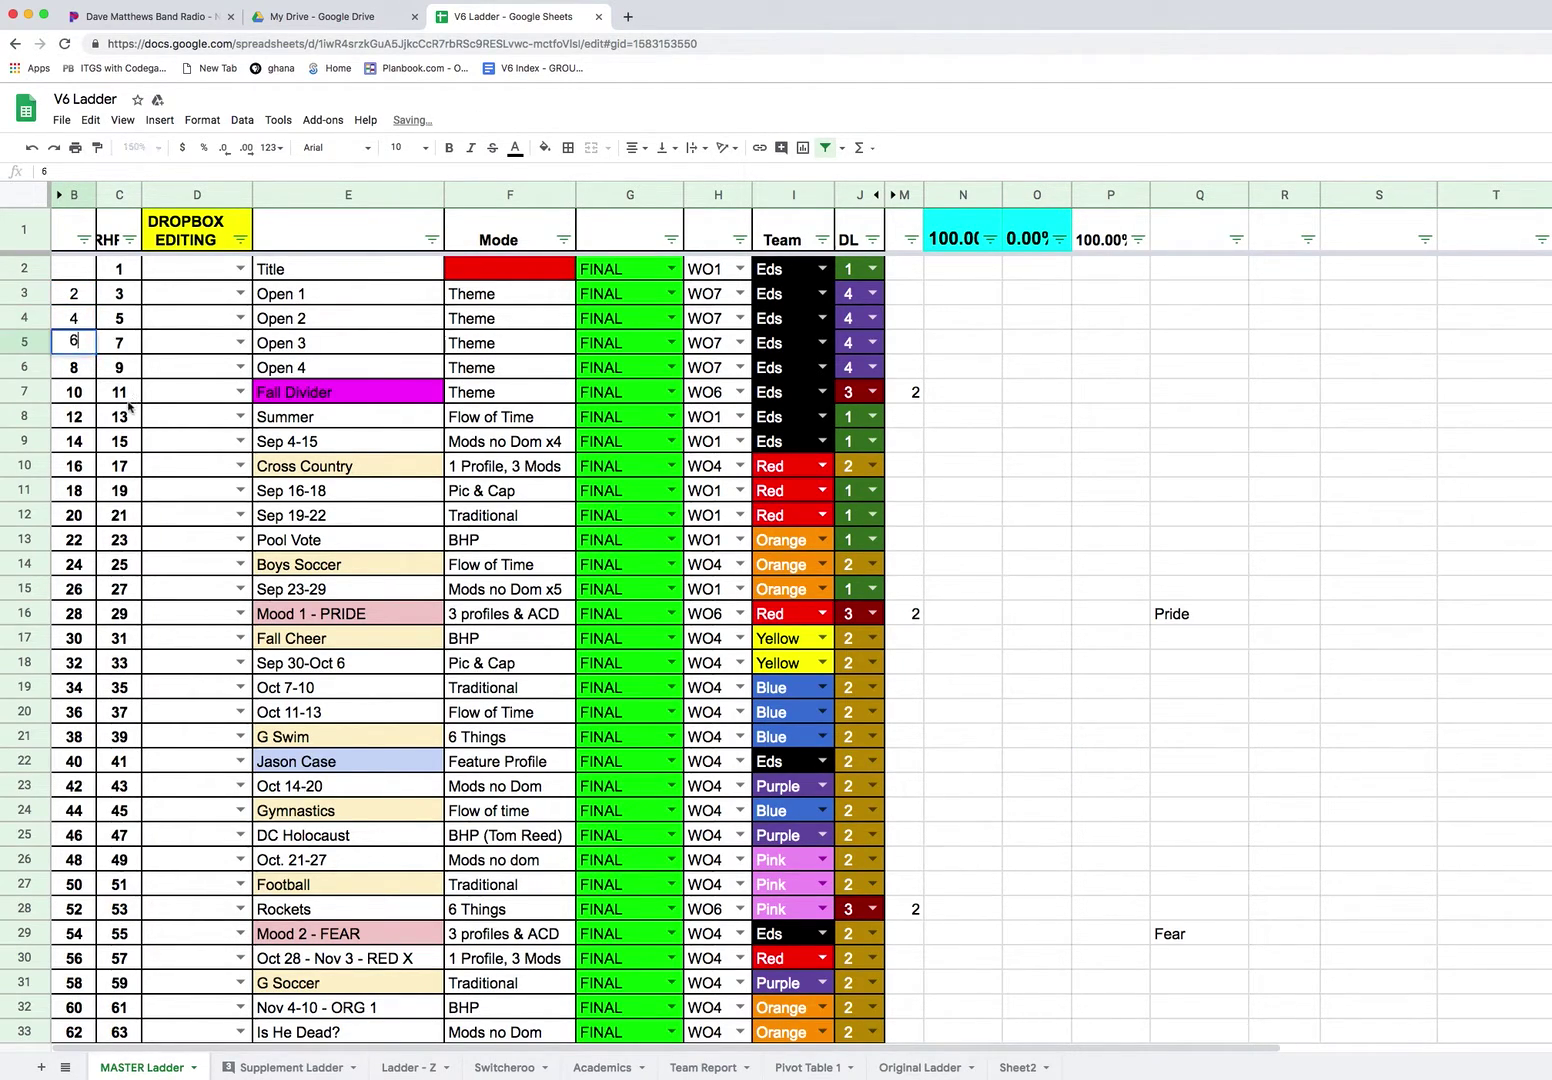
pyautogui.click(137, 392)
# Label the header of column B as LHP and widen columns B and C so their headers fit.
pyautogui.moveTo(96, 190); pyautogui.dragTo(131, 190)
pyautogui.click(95, 246)
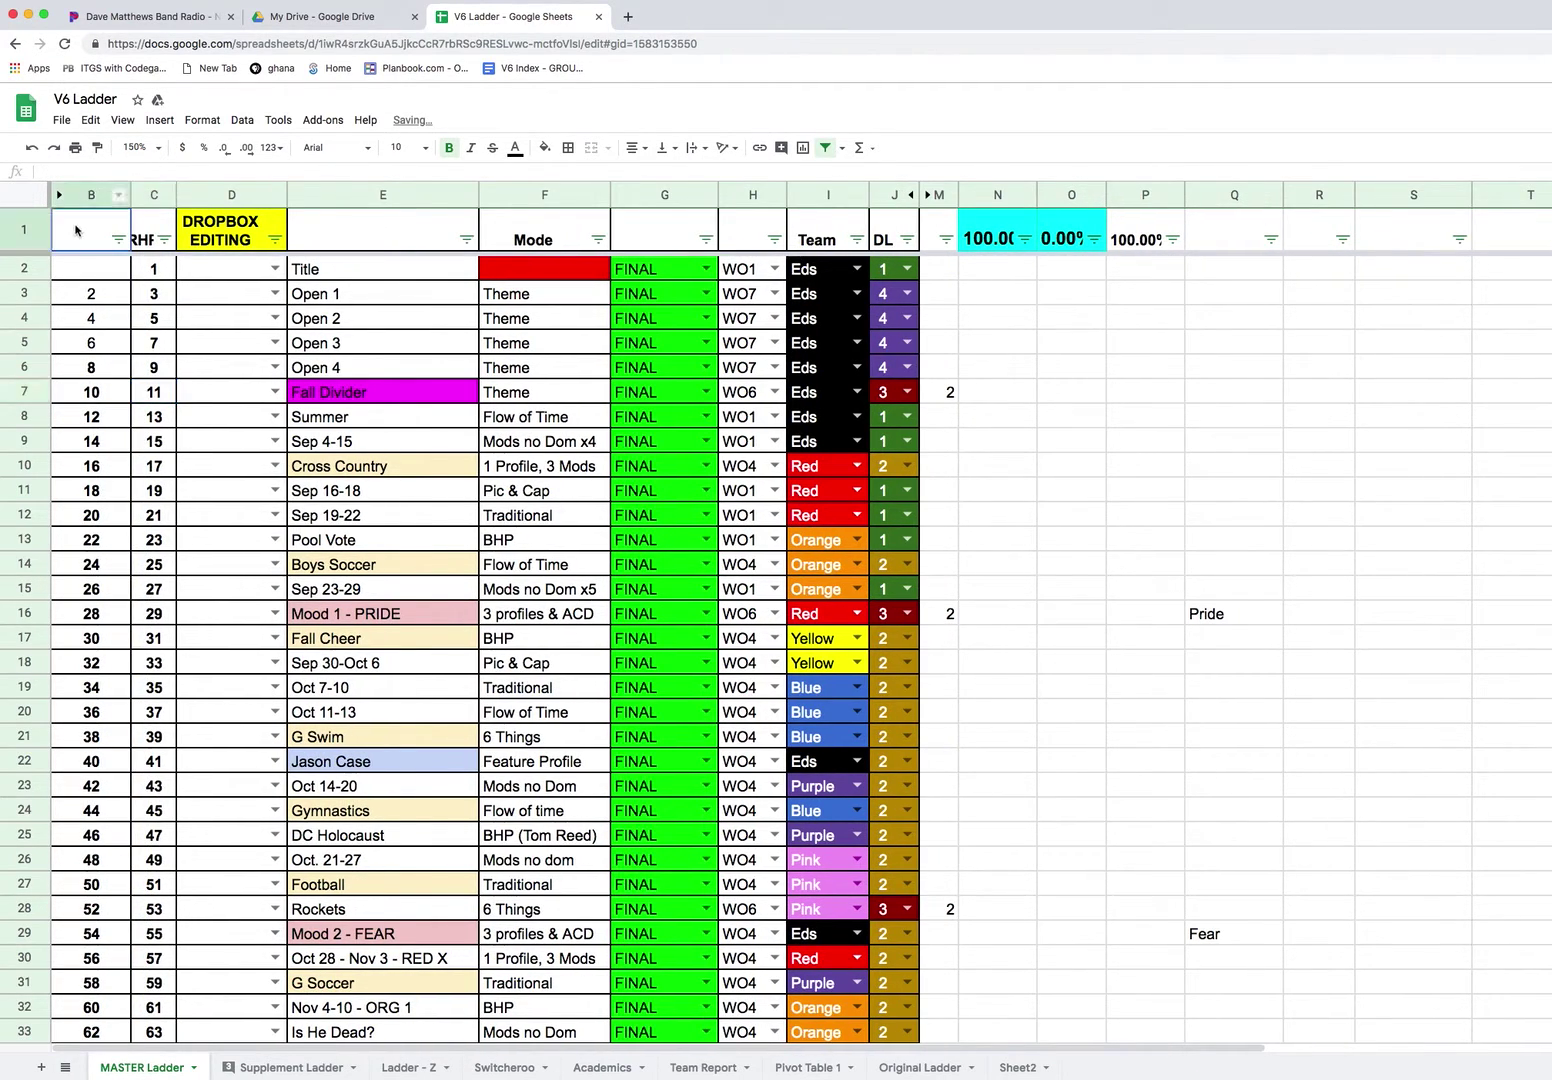
pyautogui.write('LHP')
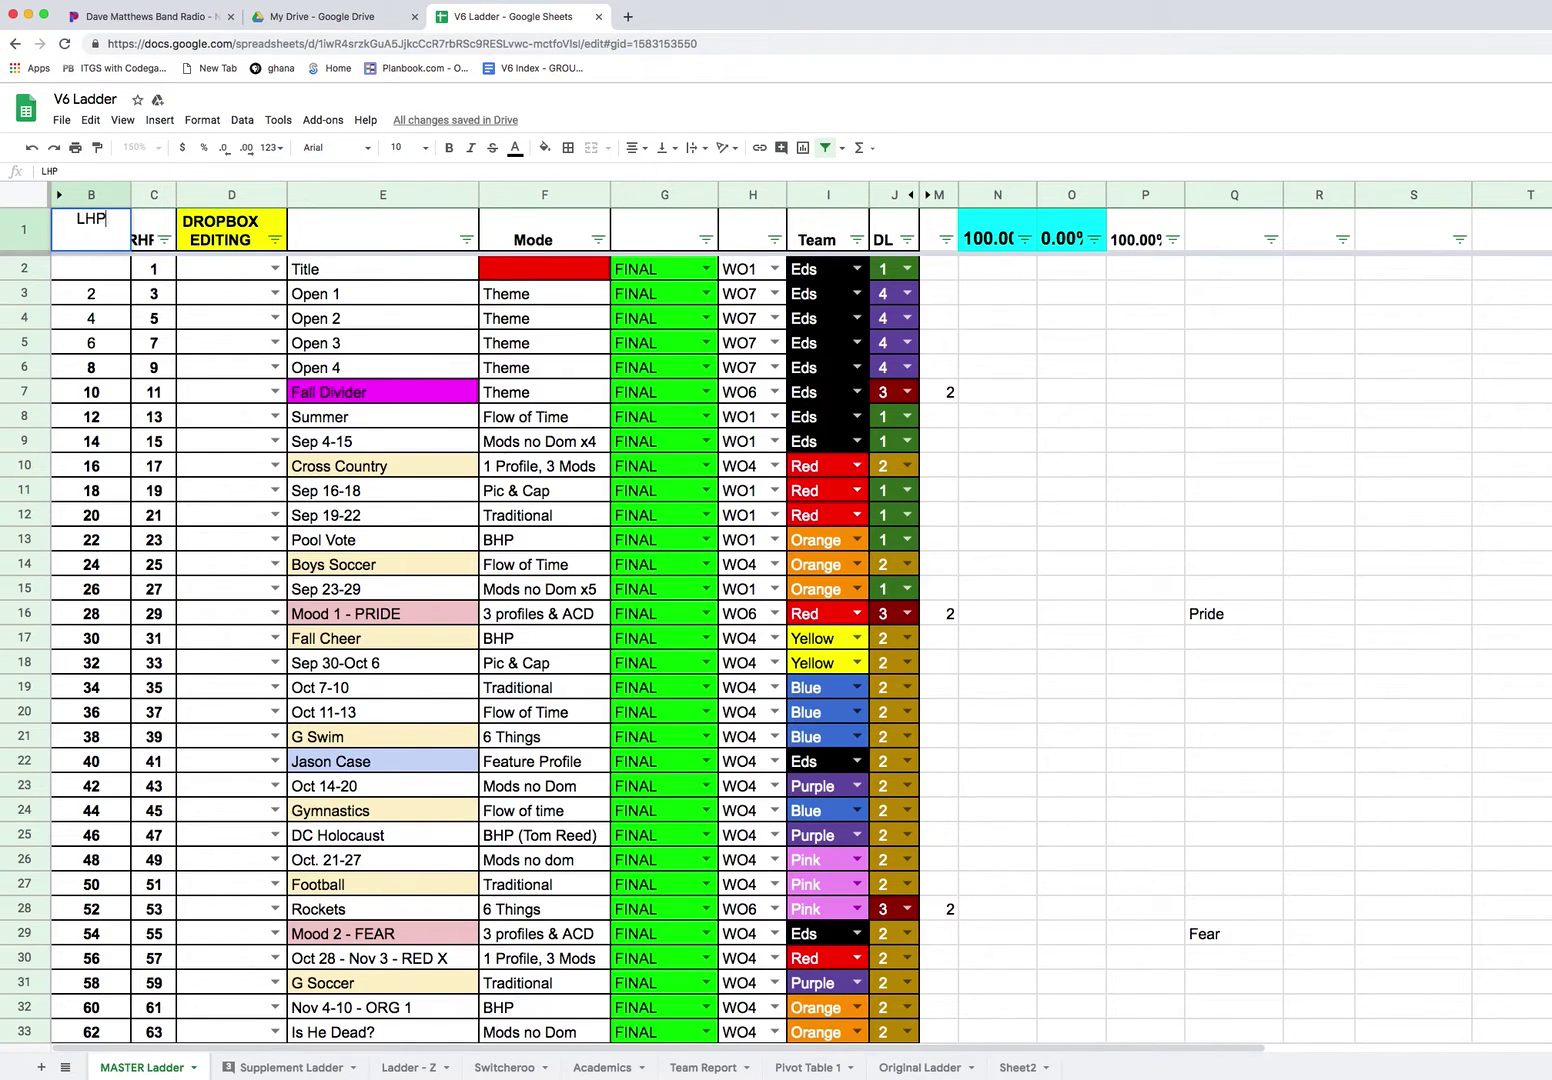
pyautogui.press('Return')
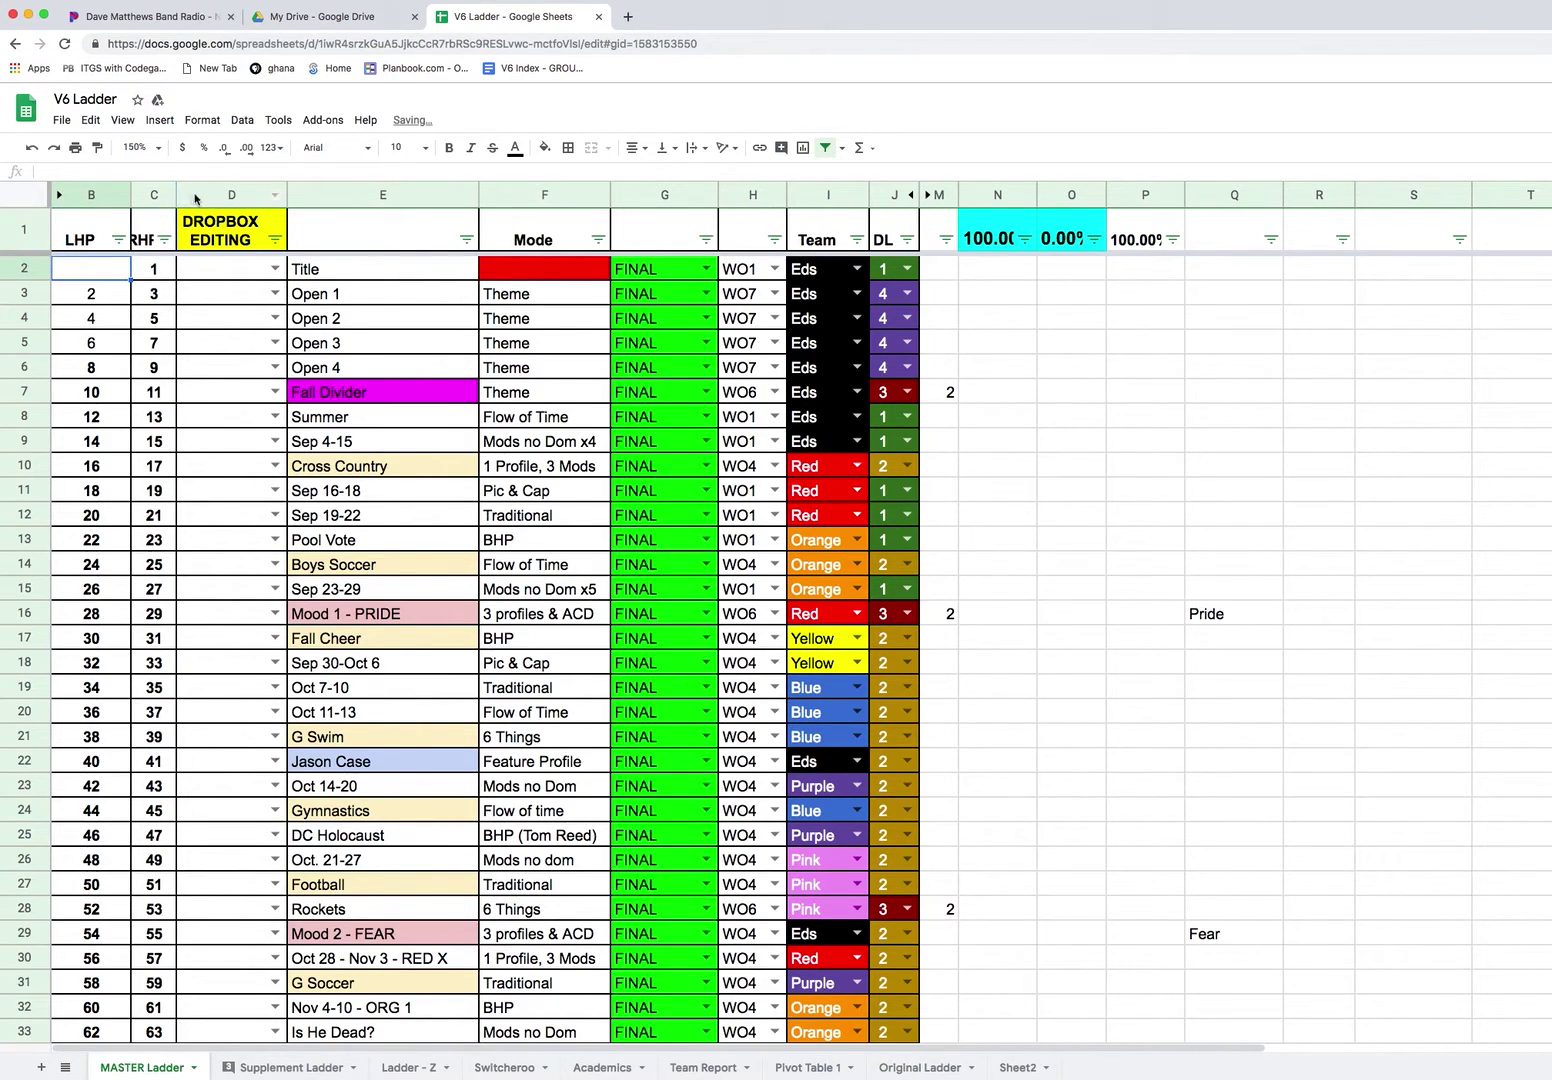
pyautogui.moveTo(185, 195); pyautogui.dragTo(209, 195)
# Hide the DROPBOX EDITING column D and columns F, G and H, leaving the spread names beside the Team column.
pyautogui.click(240, 195)
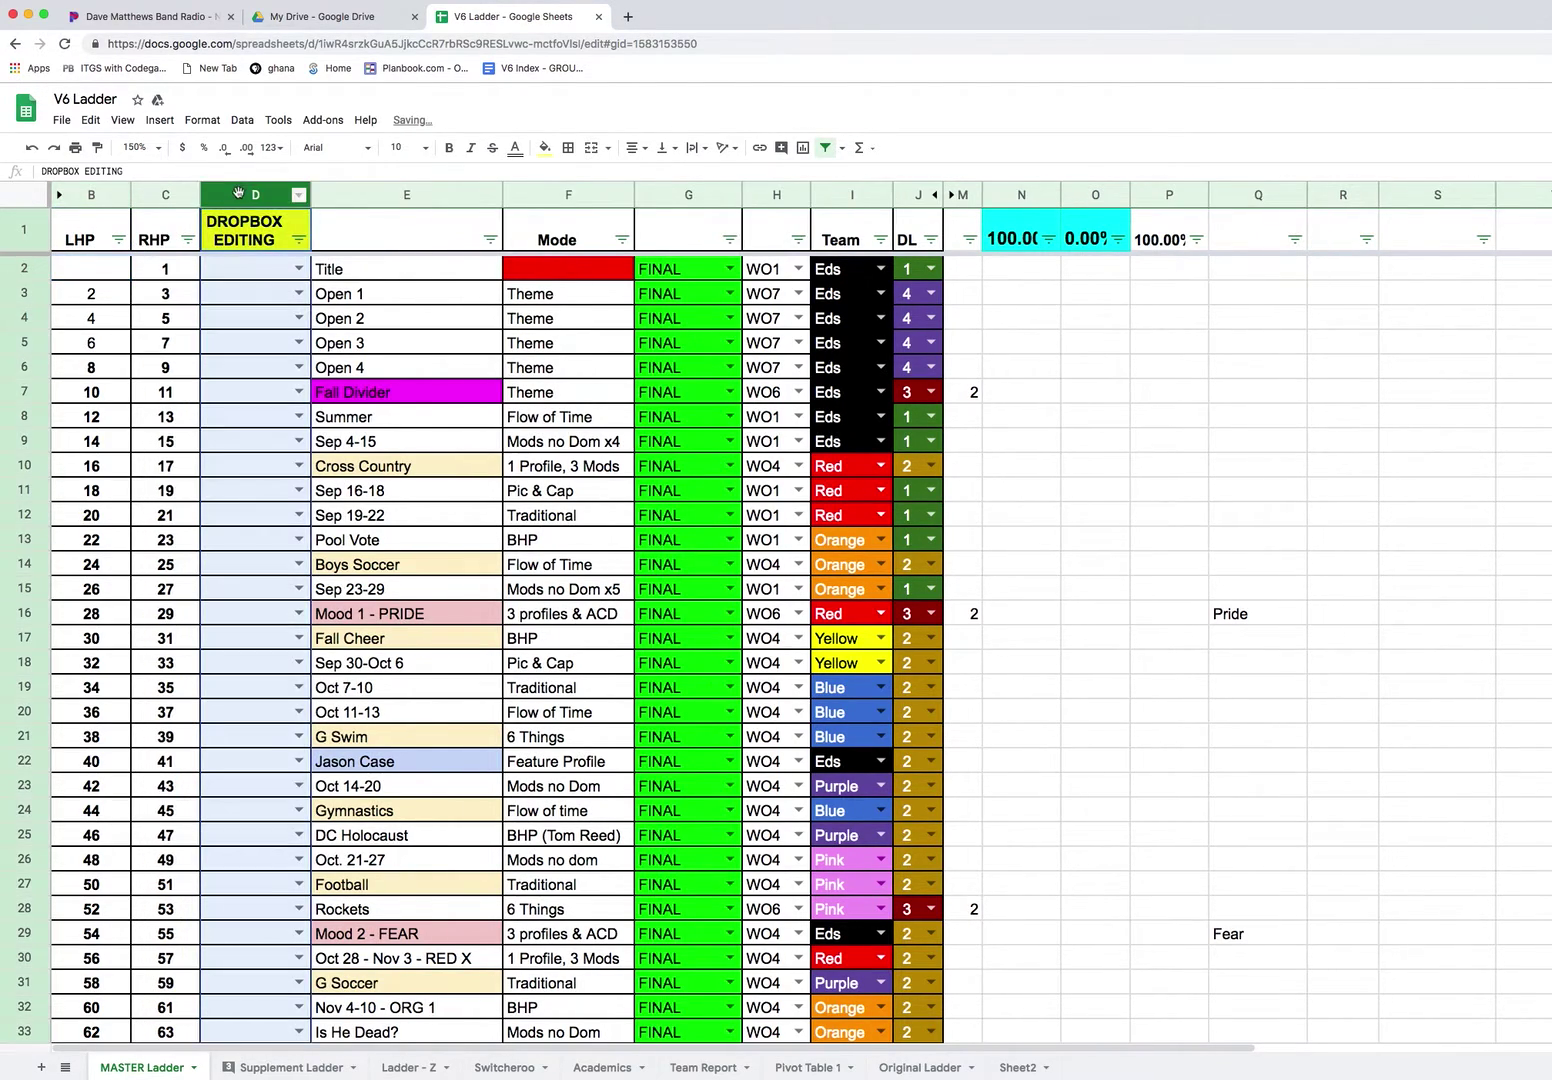
pyautogui.rightClick(240, 195)
pyautogui.click(342, 419)
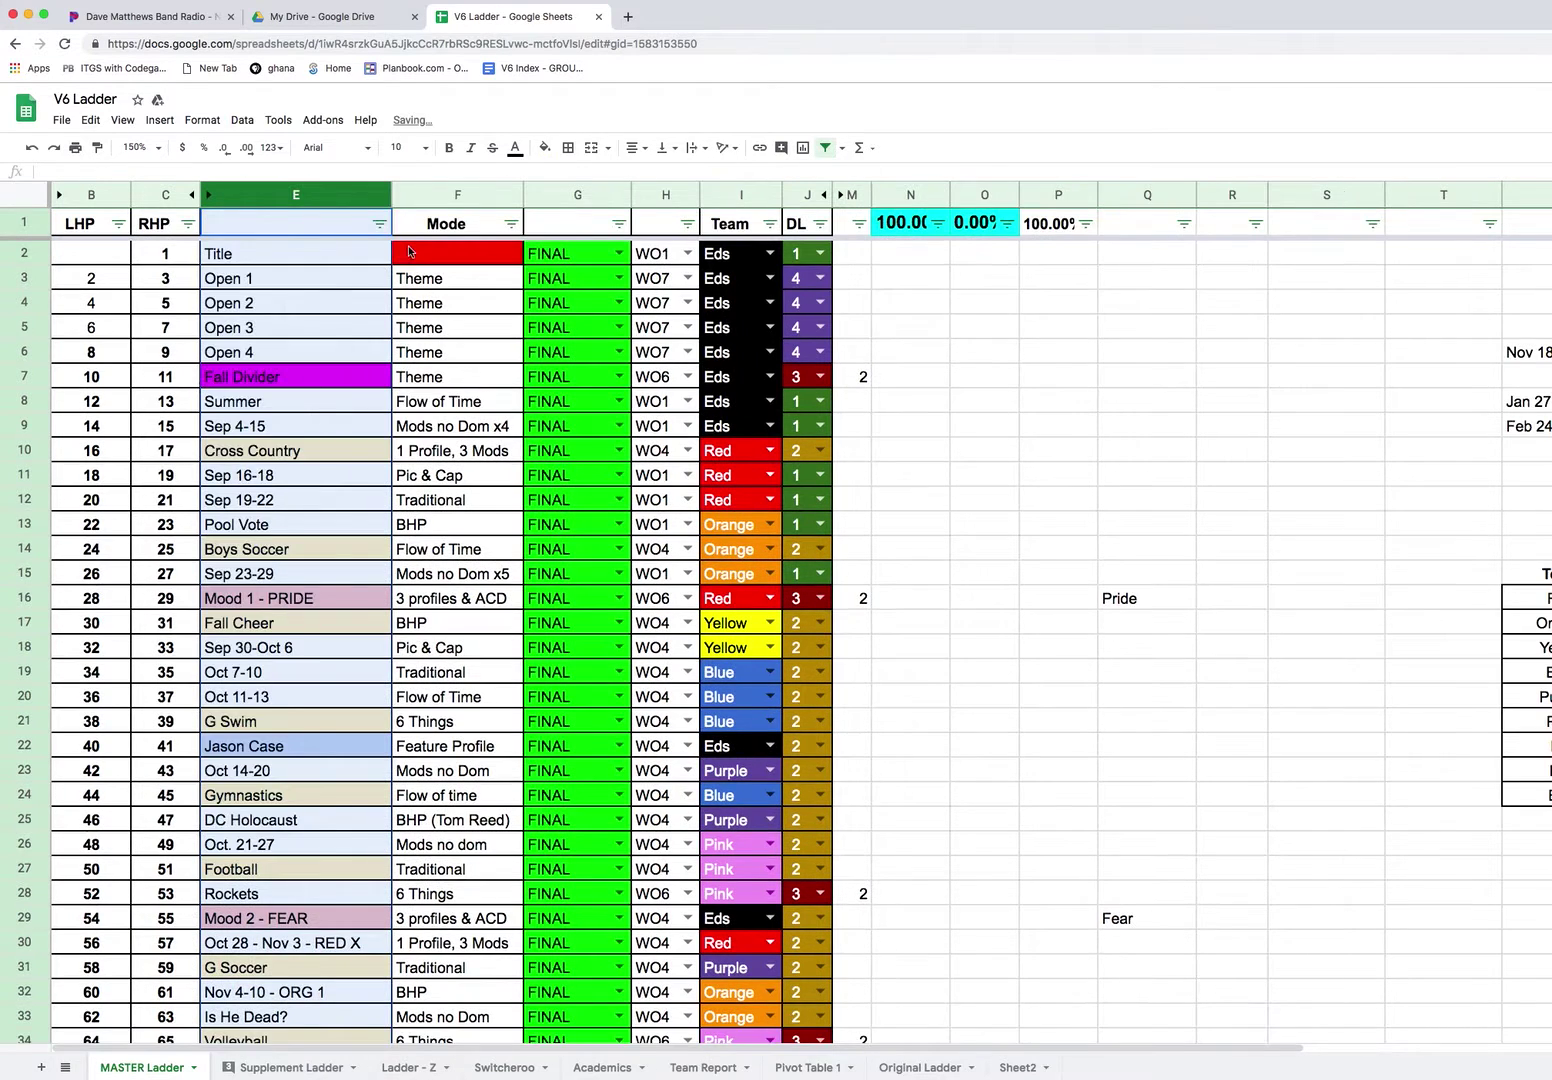
pyautogui.click(440, 196)
pyautogui.rightClick(440, 196)
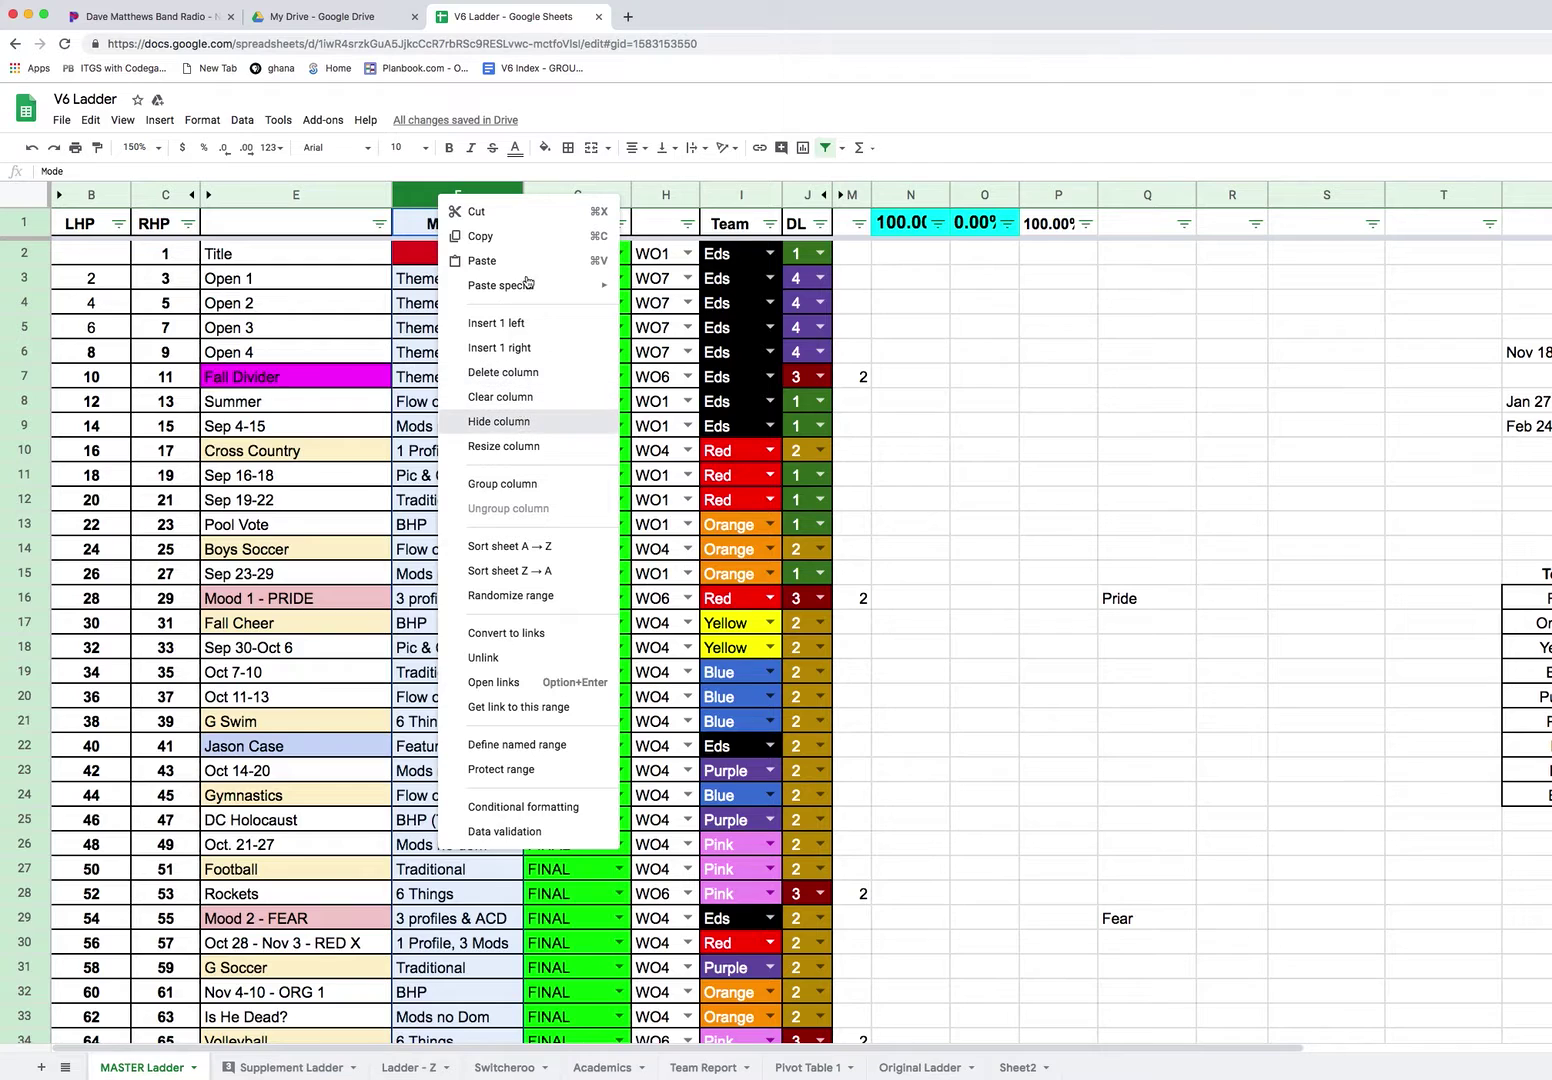
pyautogui.click(519, 422)
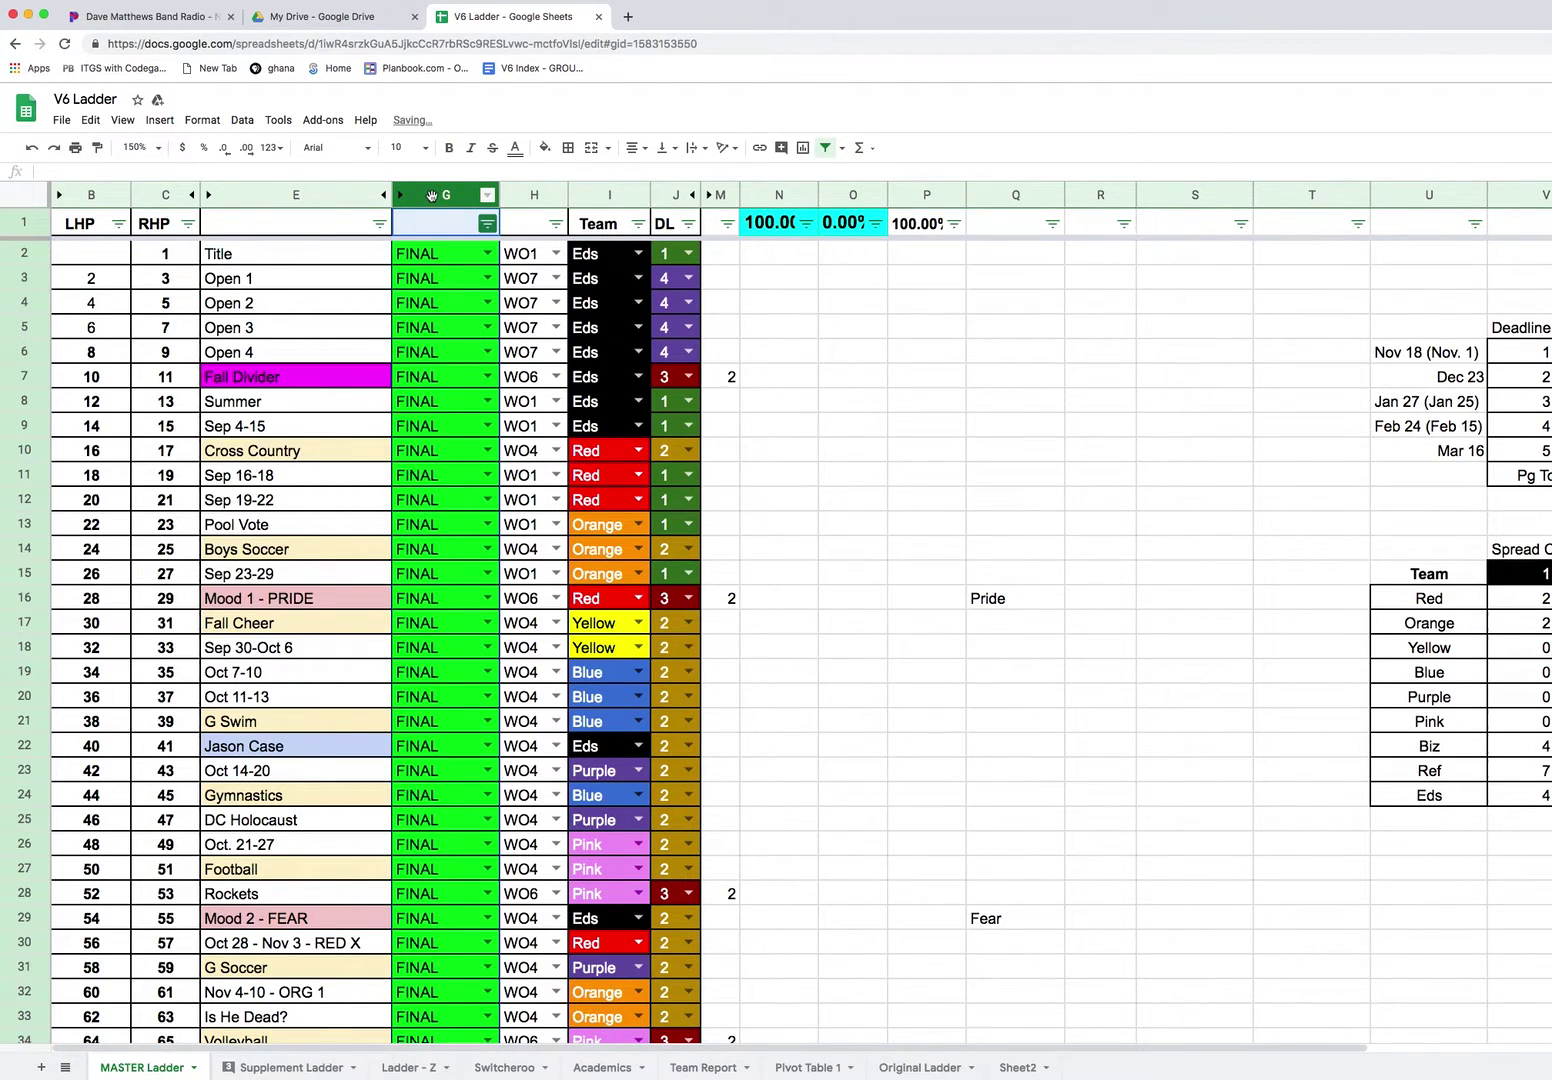
pyautogui.rightClick(431, 195)
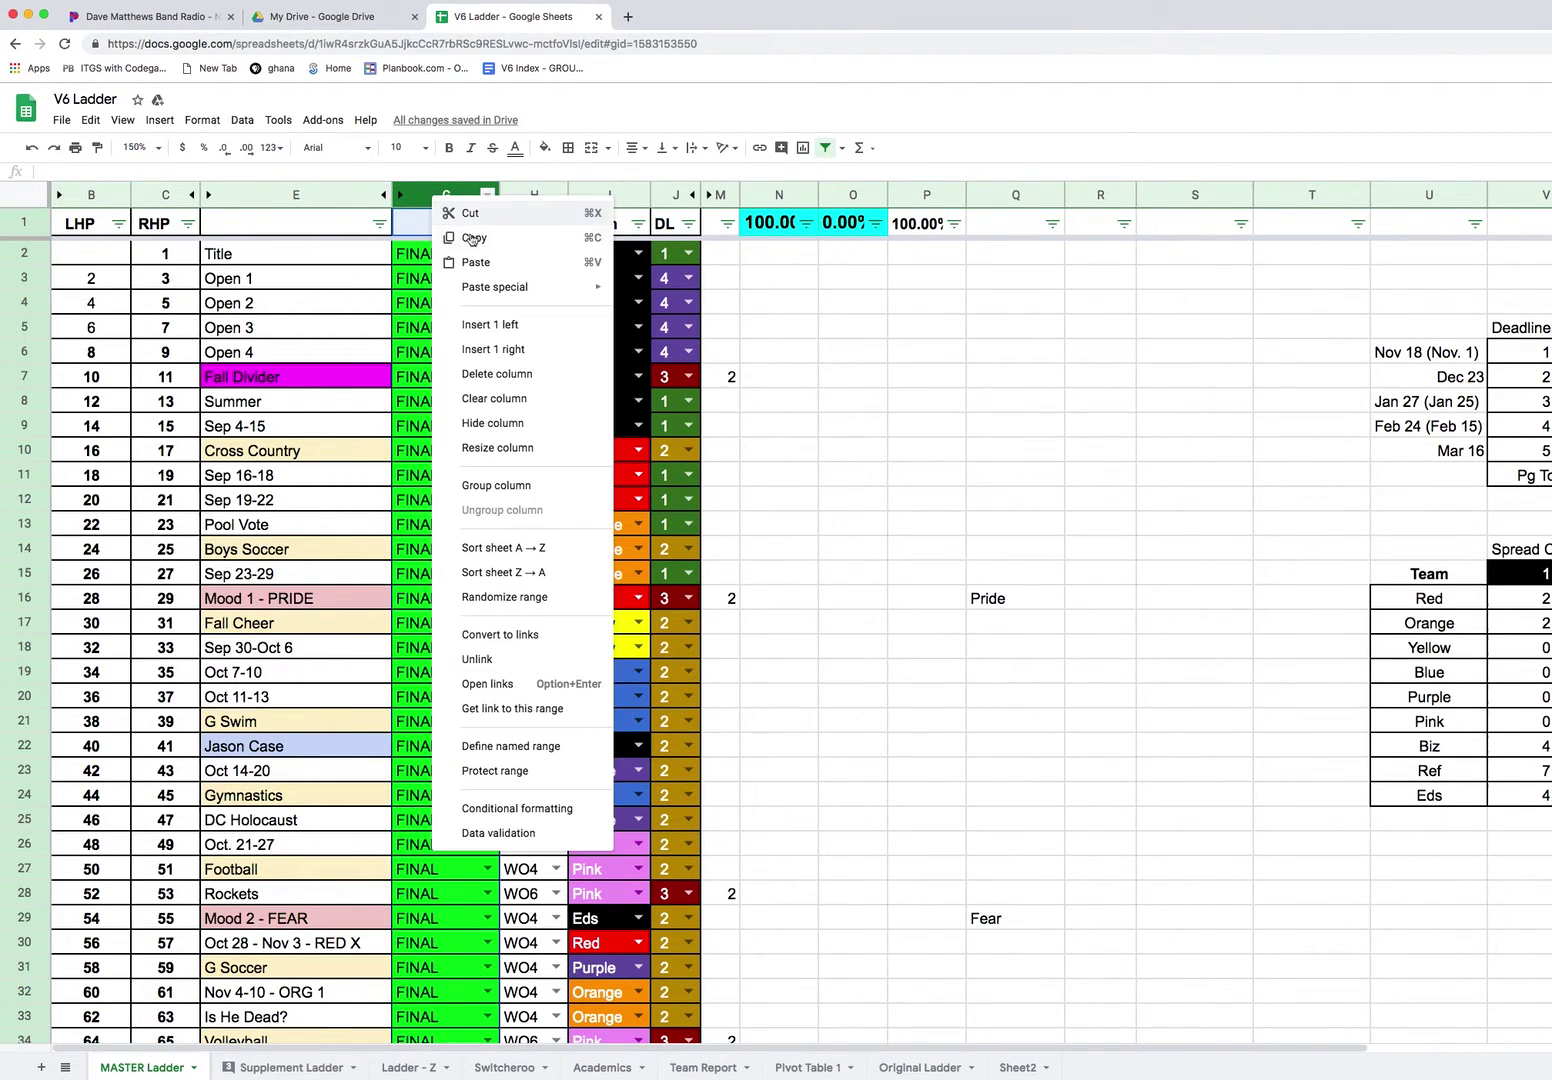
pyautogui.click(499, 423)
pyautogui.rightClick(423, 191)
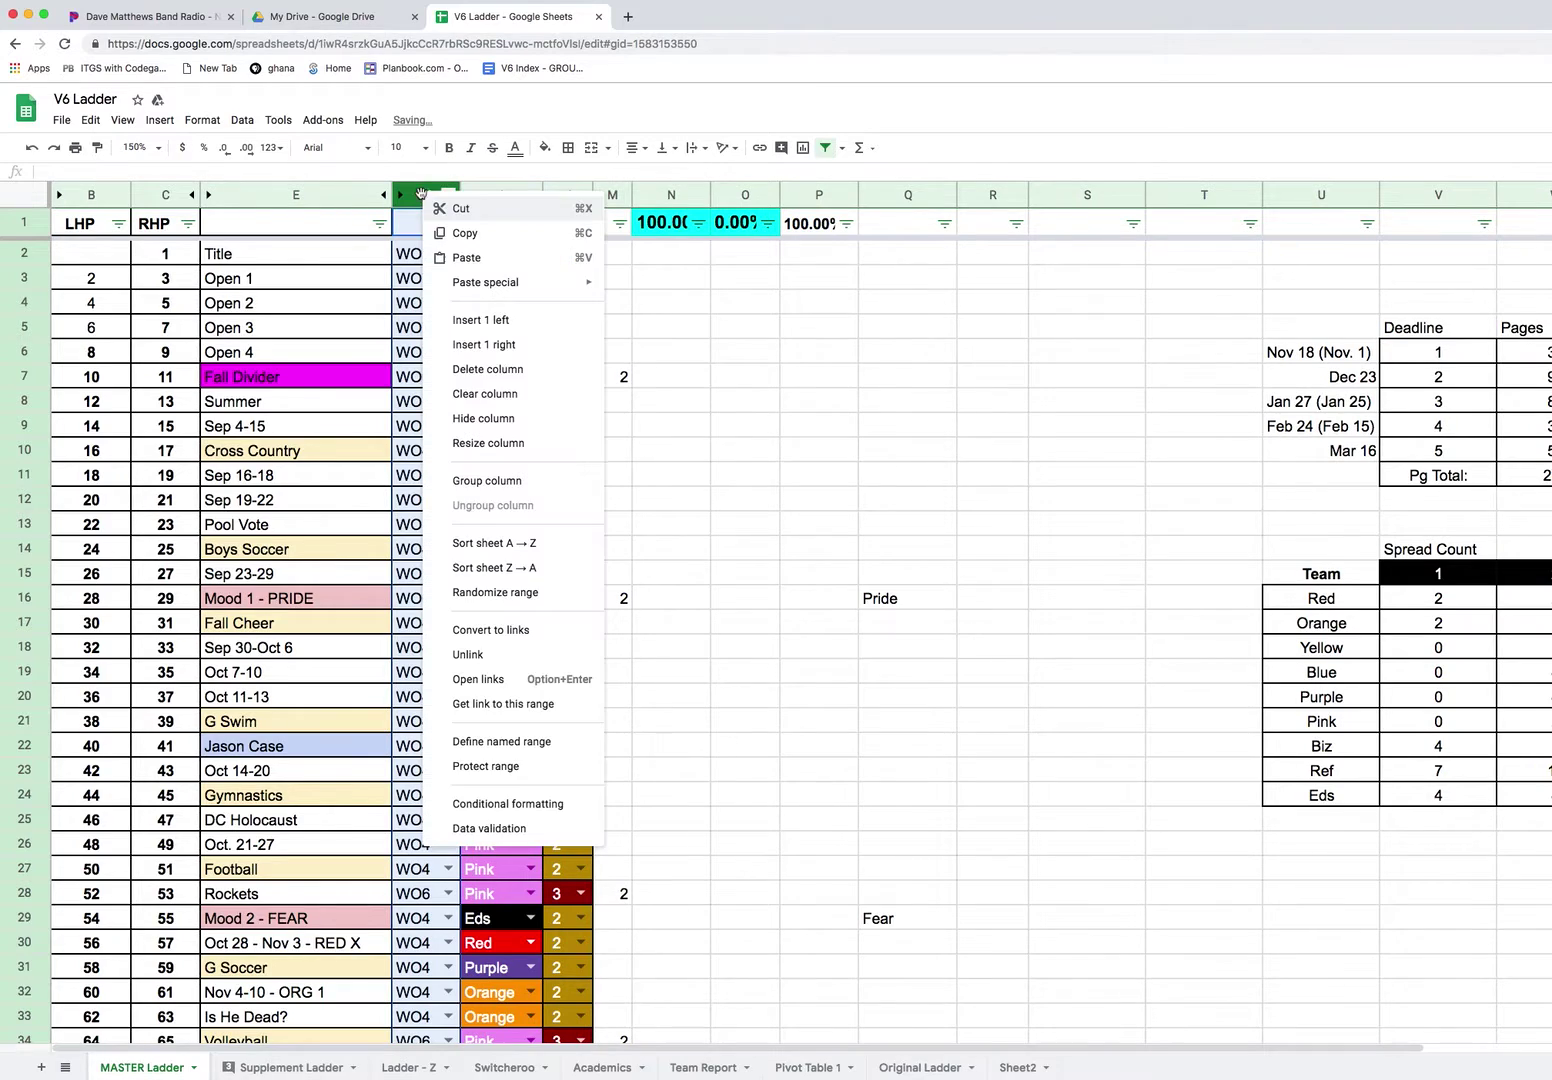
pyautogui.click(485, 418)
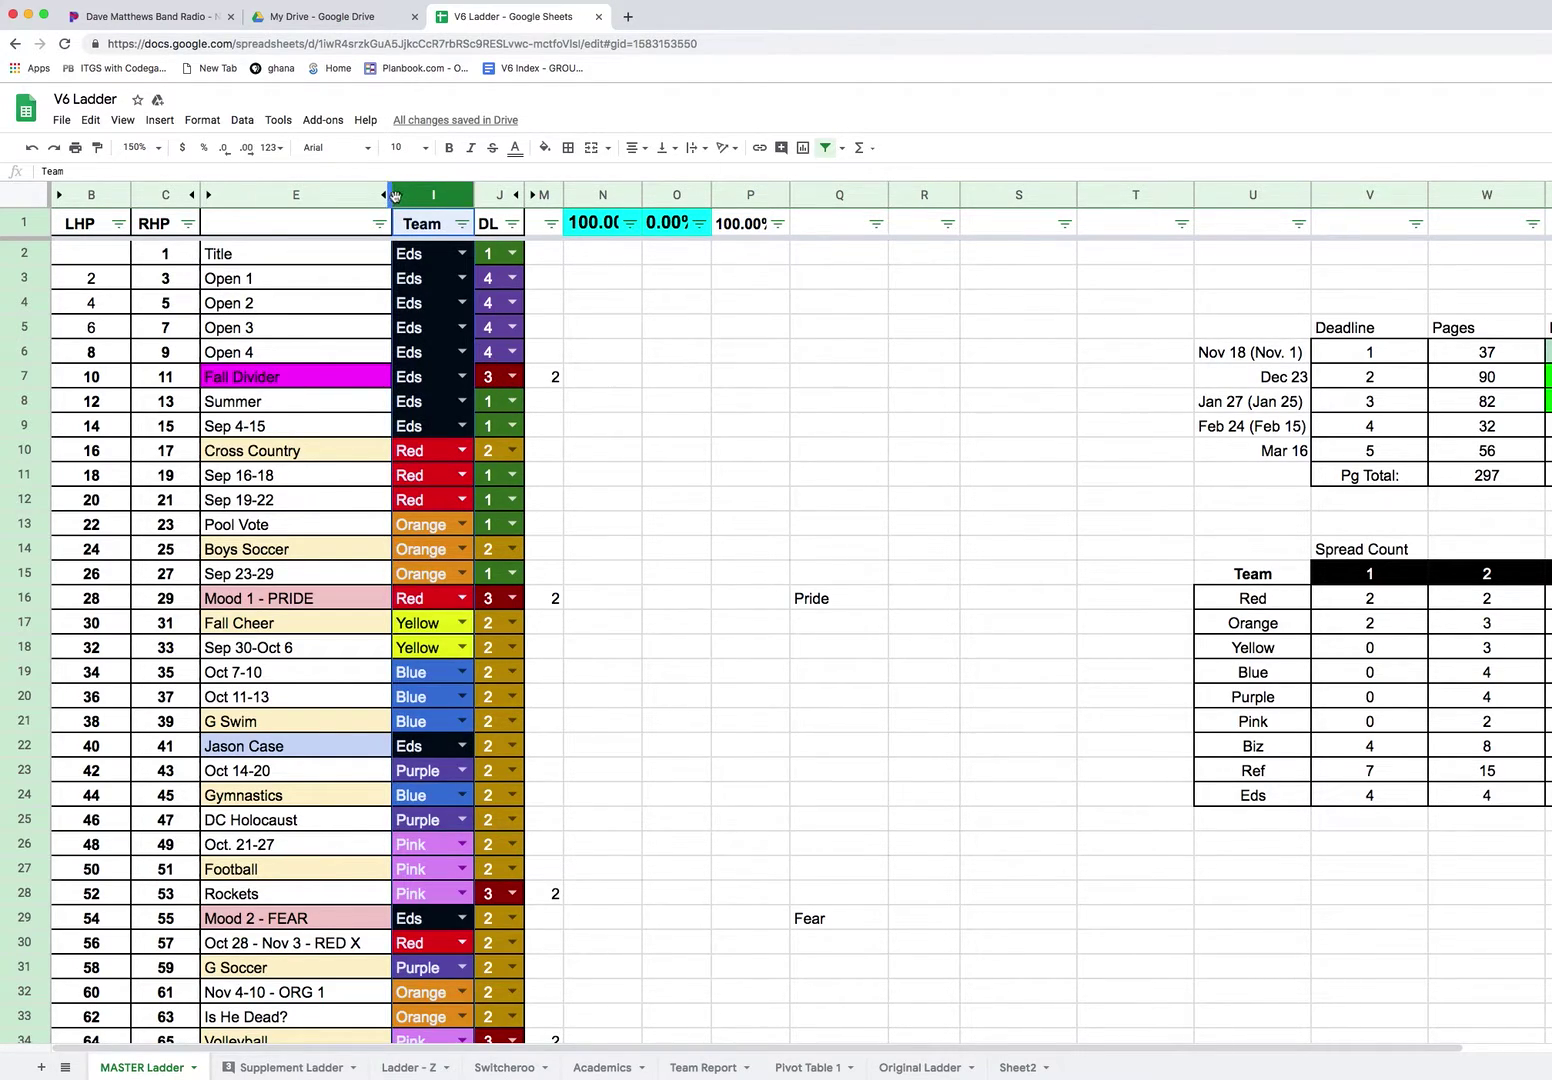
# Unhide columns F through H and the DROPBOX EDITING column.
pyautogui.click(395, 195)
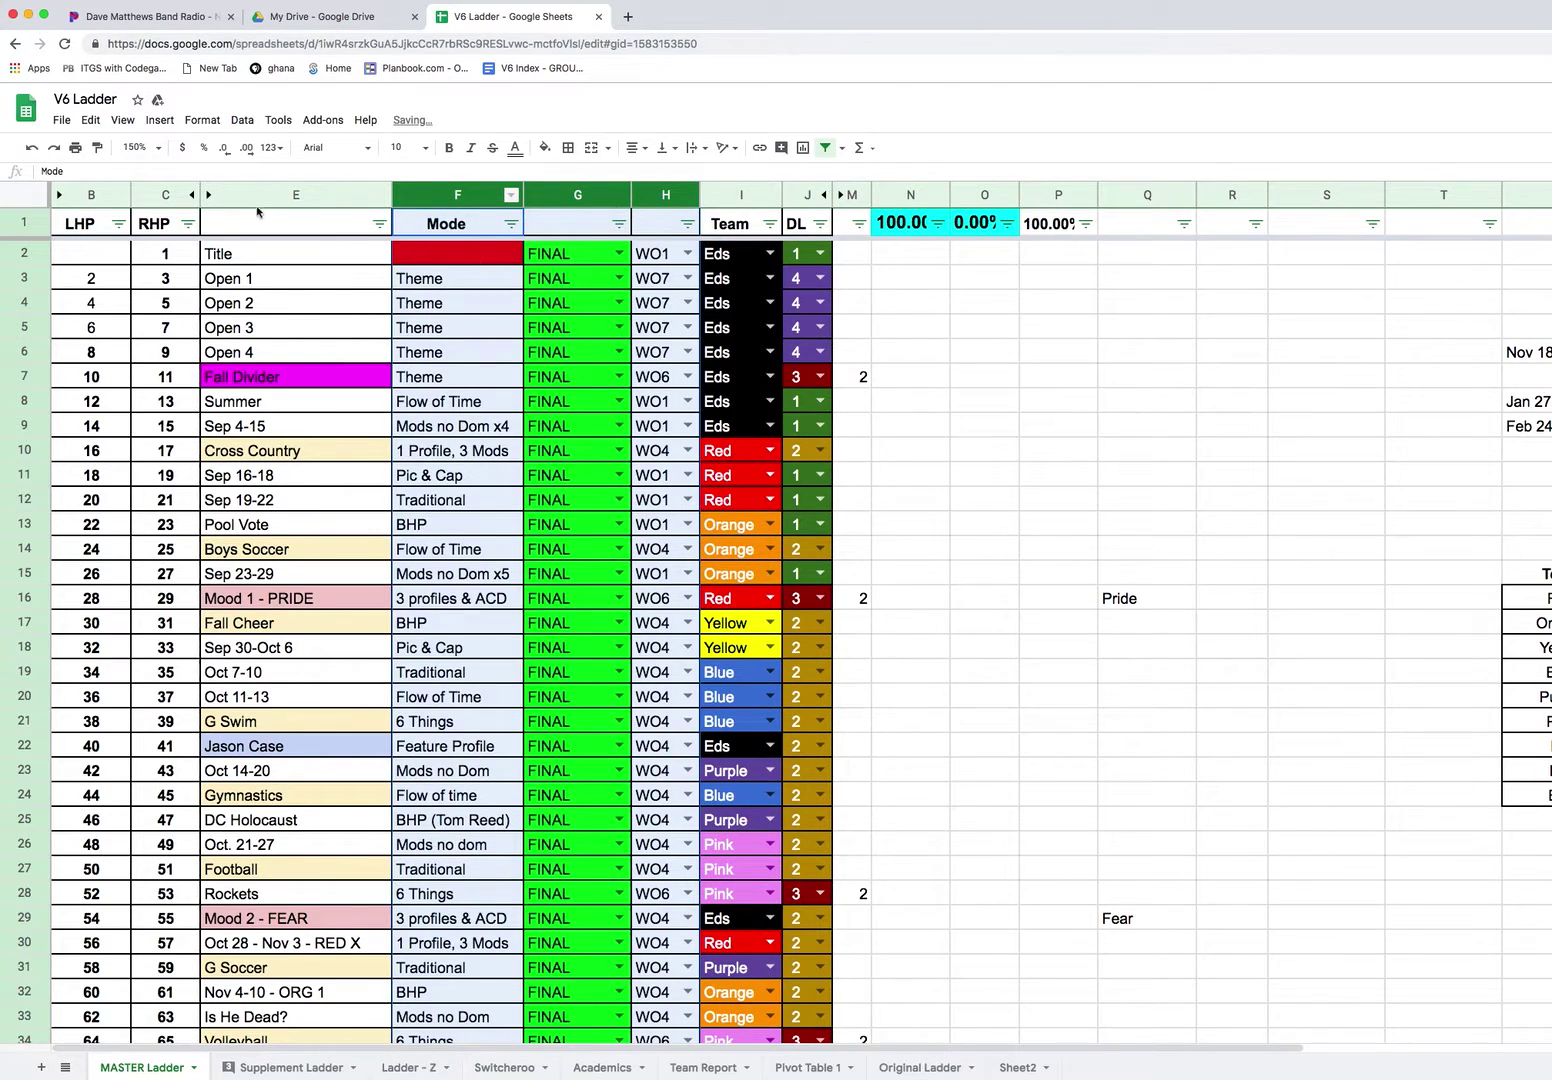
pyautogui.click(207, 194)
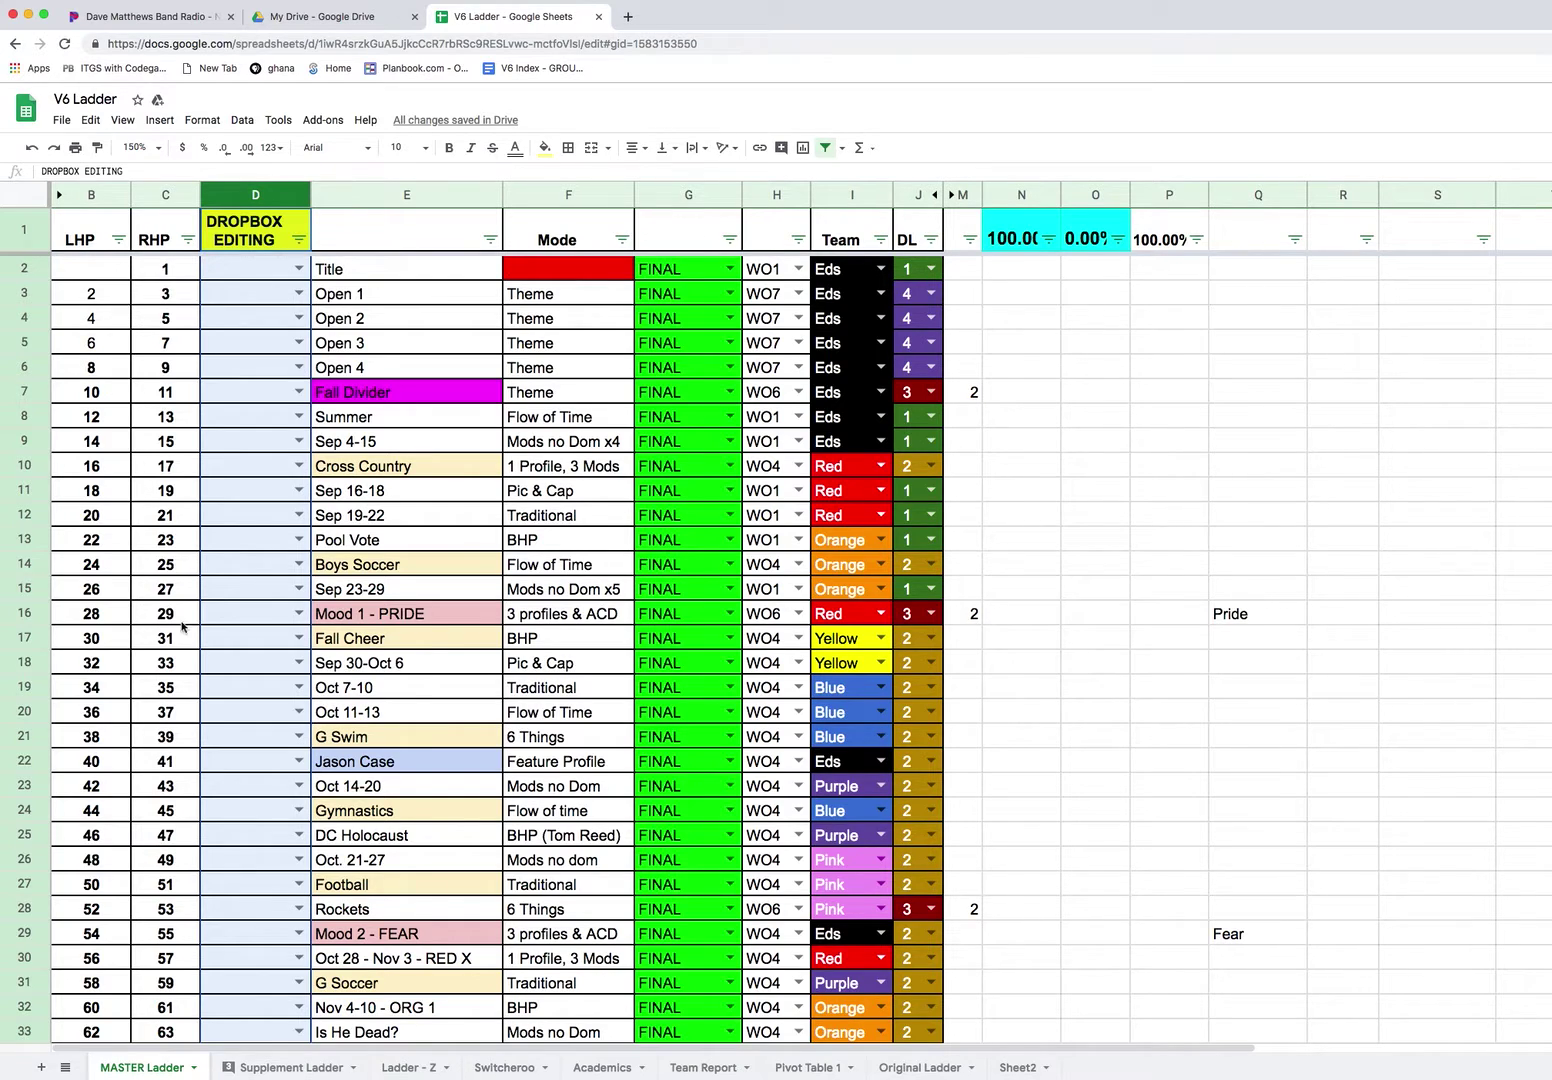
# Fill the Sep 16-18 cell in the spread name column with yellow.
pyautogui.click(381, 195)
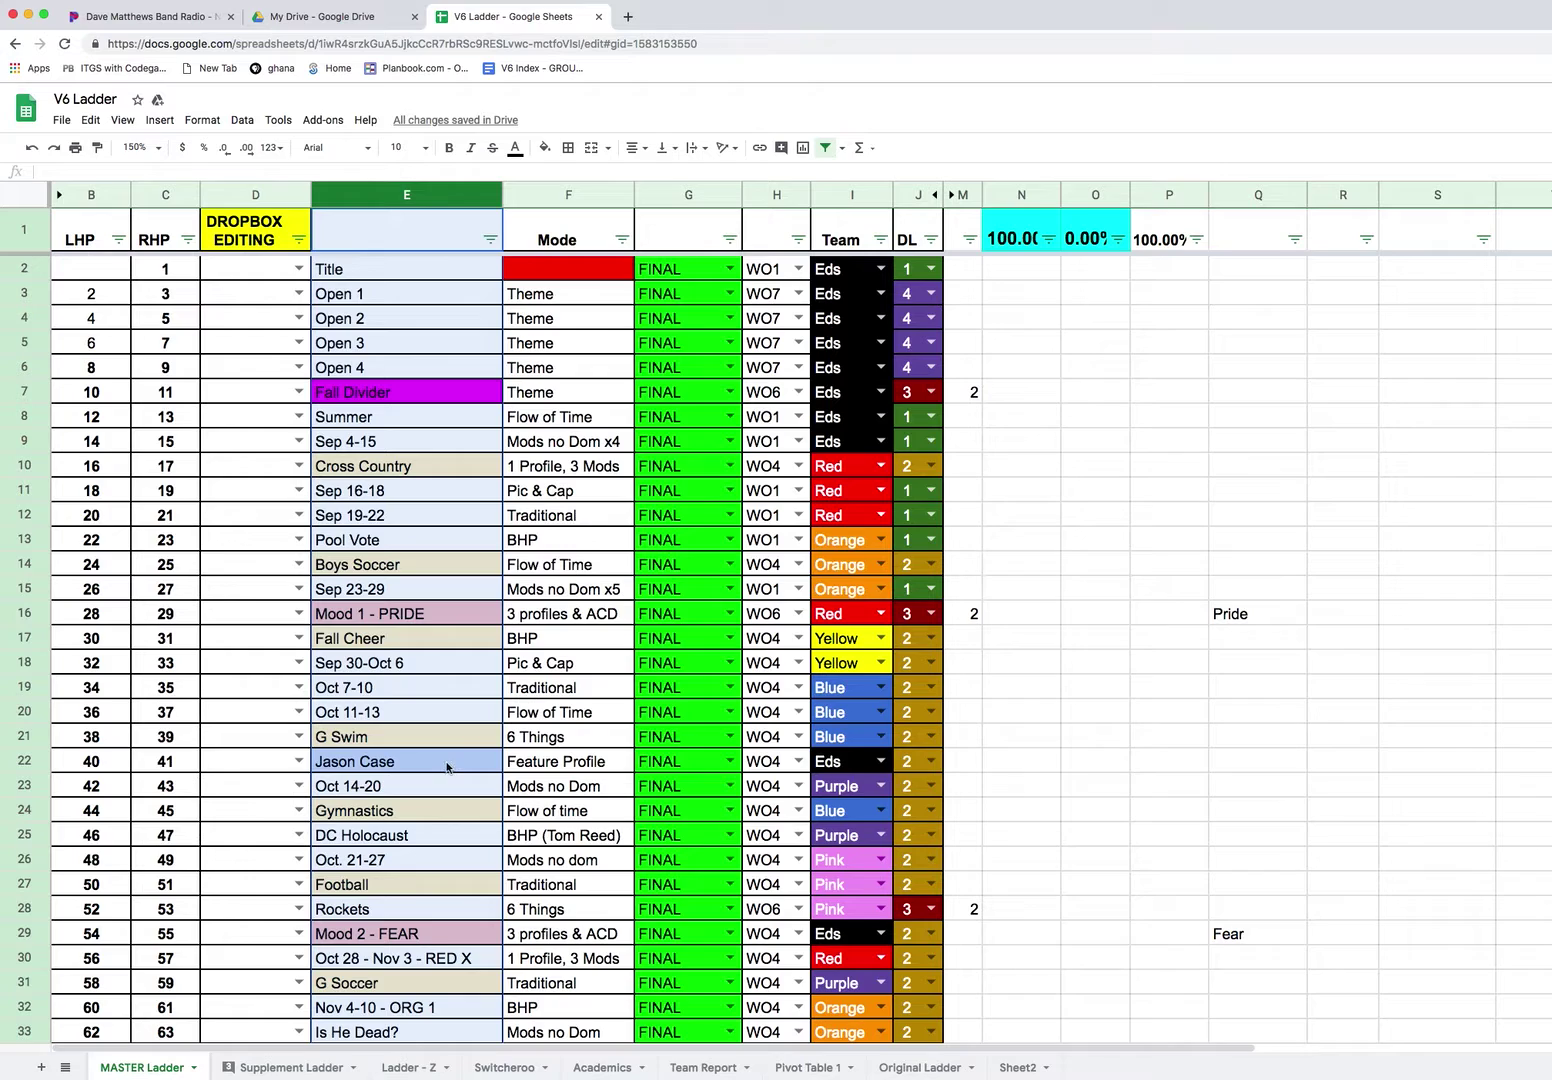
pyautogui.click(320, 498)
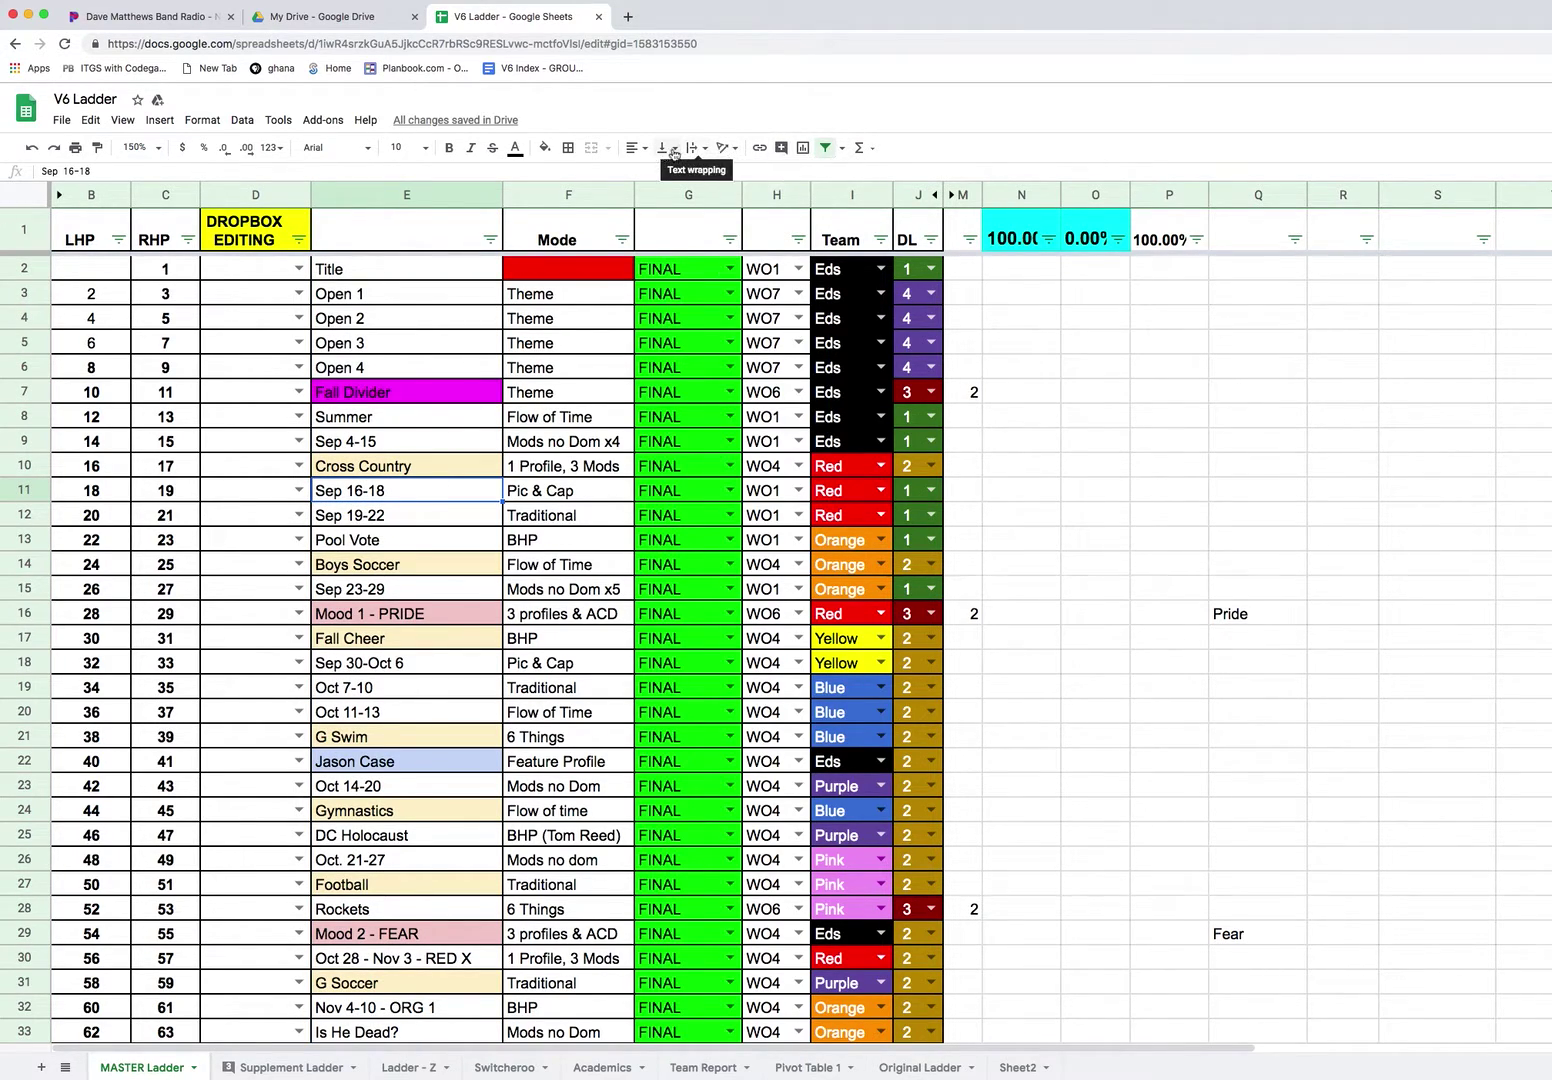
pyautogui.click(544, 147)
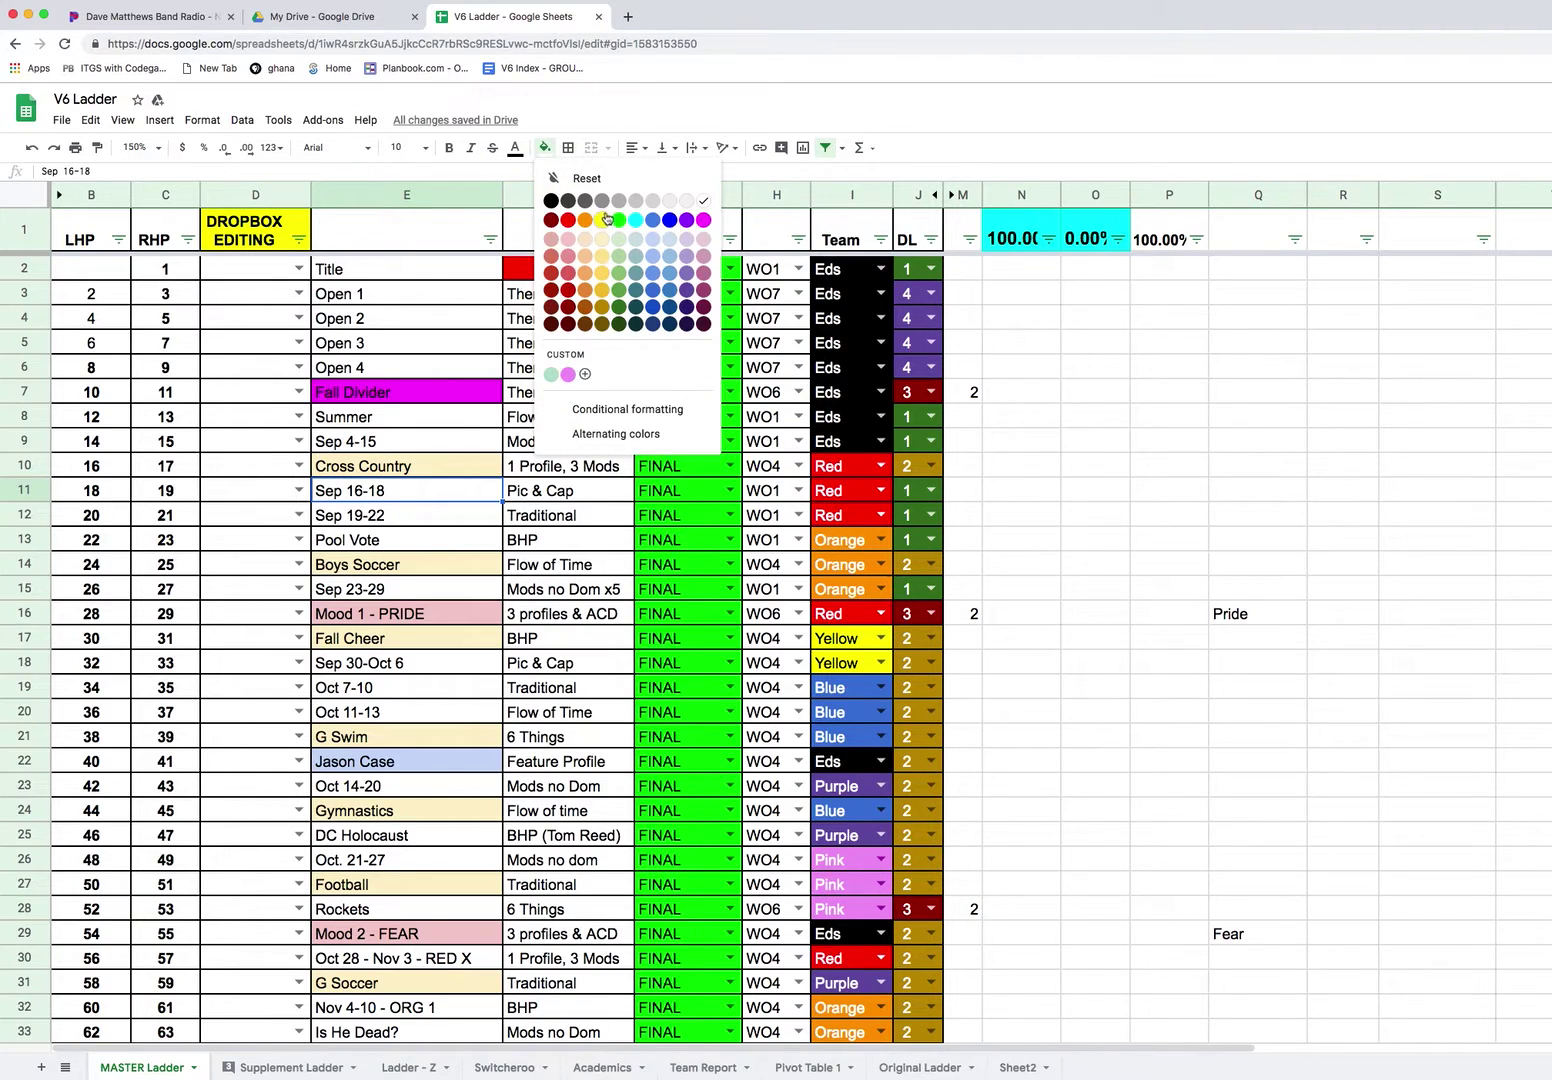
pyautogui.click(602, 219)
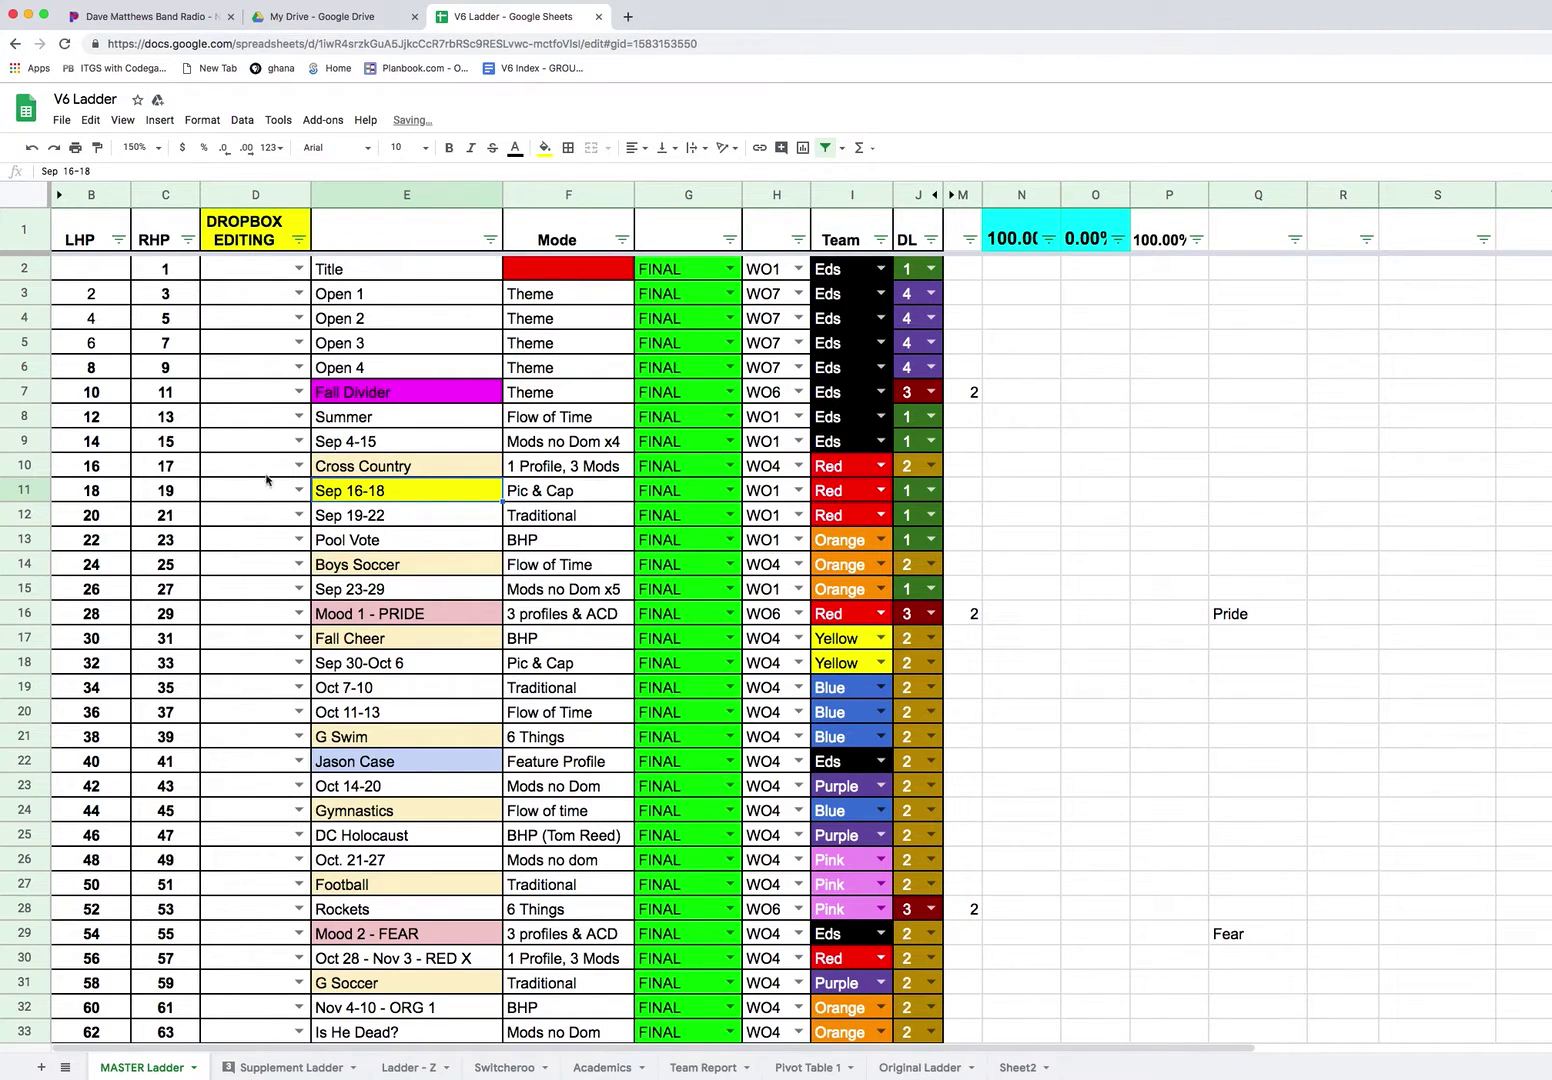
# Examine the colour-coded fall spreads in column E, including sports, moods and profiles, through the Features 1 to 7 hard news rows.
pyautogui.keyDown('shift'); pyautogui.click(375, 525); pyautogui.keyUp('shift')
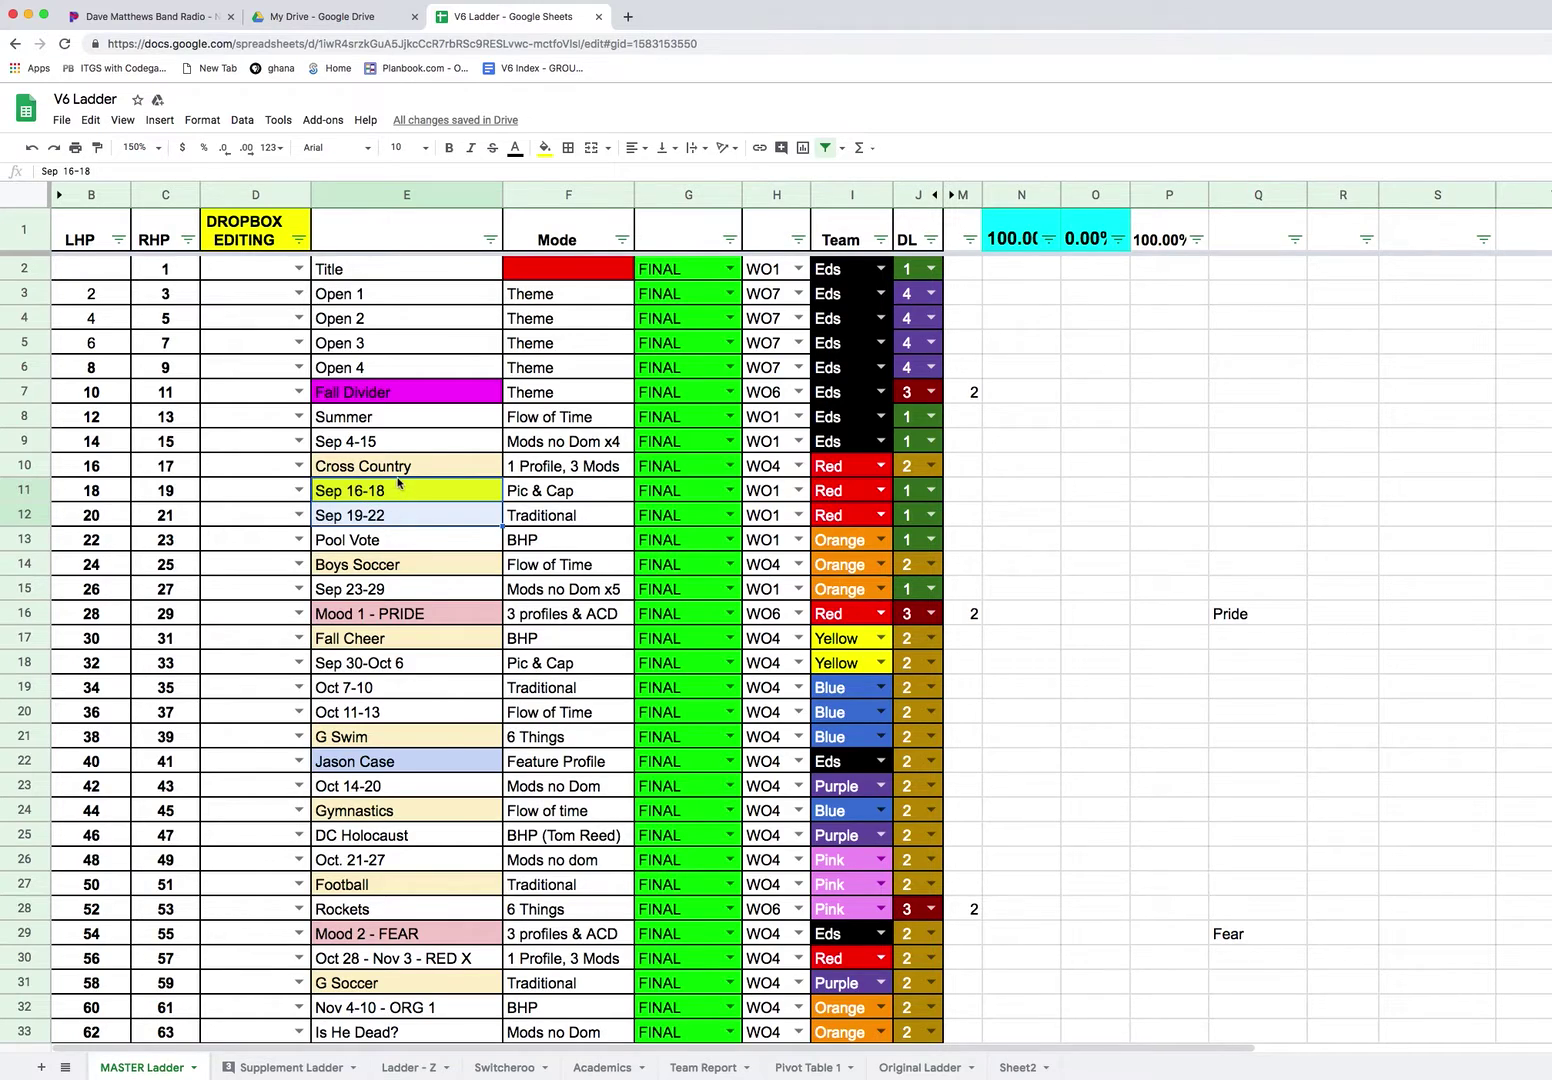
pyautogui.click(389, 476)
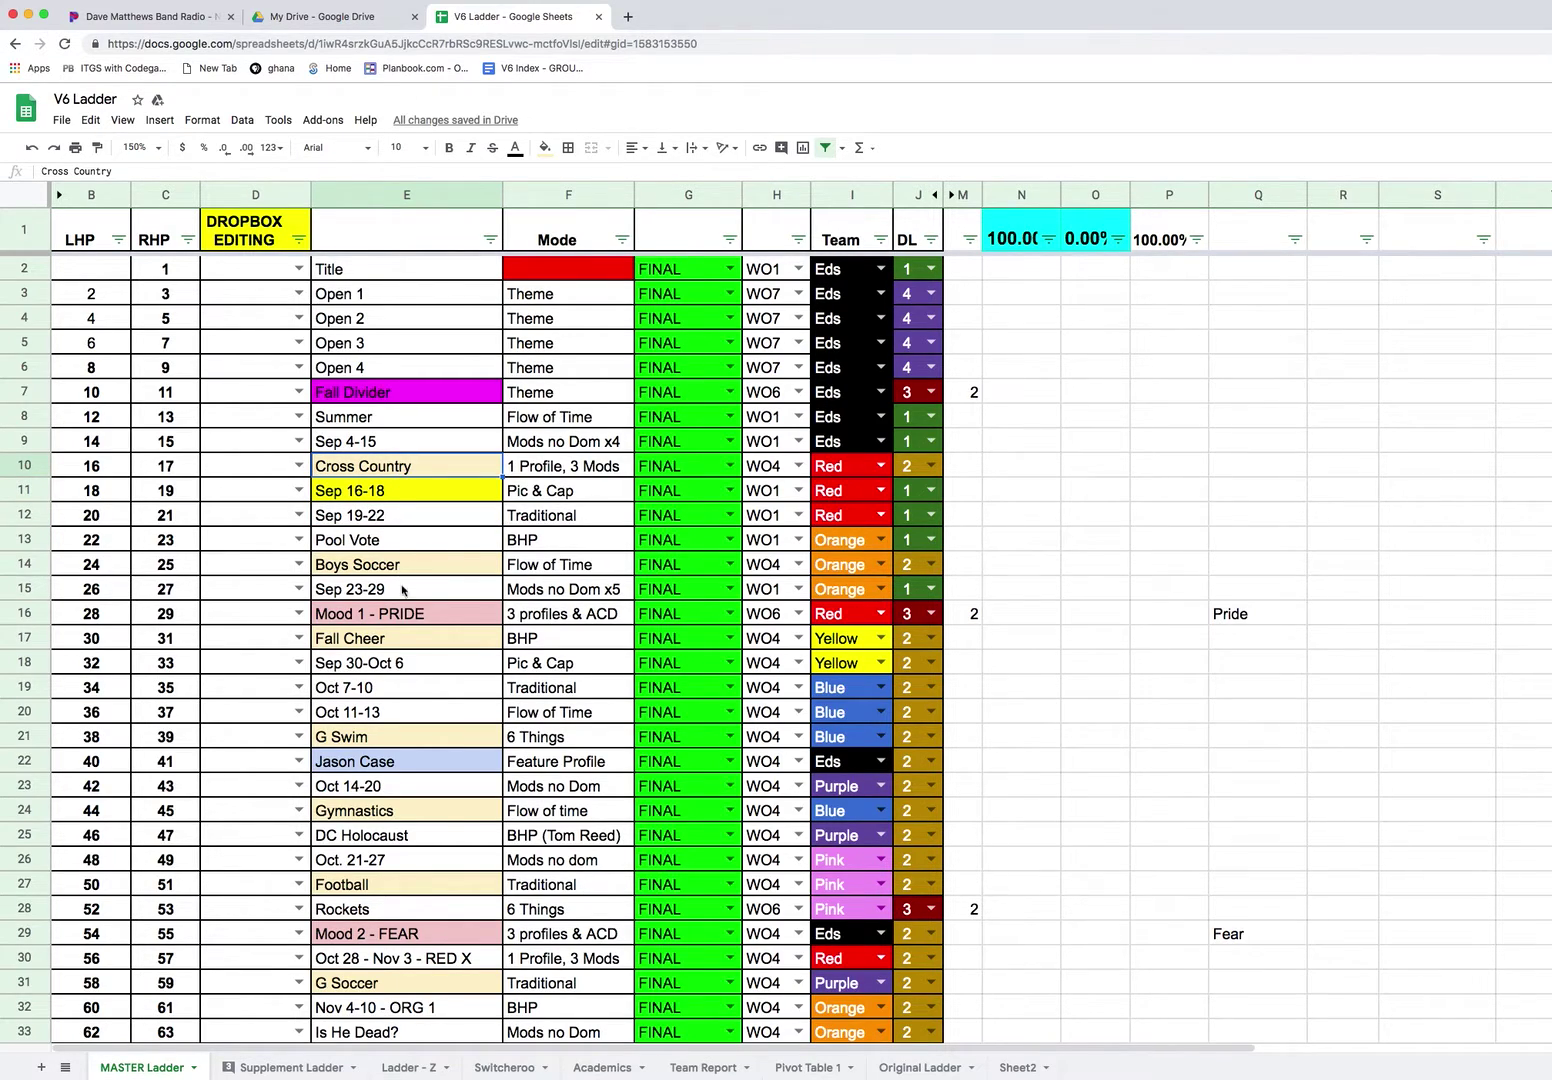
pyautogui.click(400, 618)
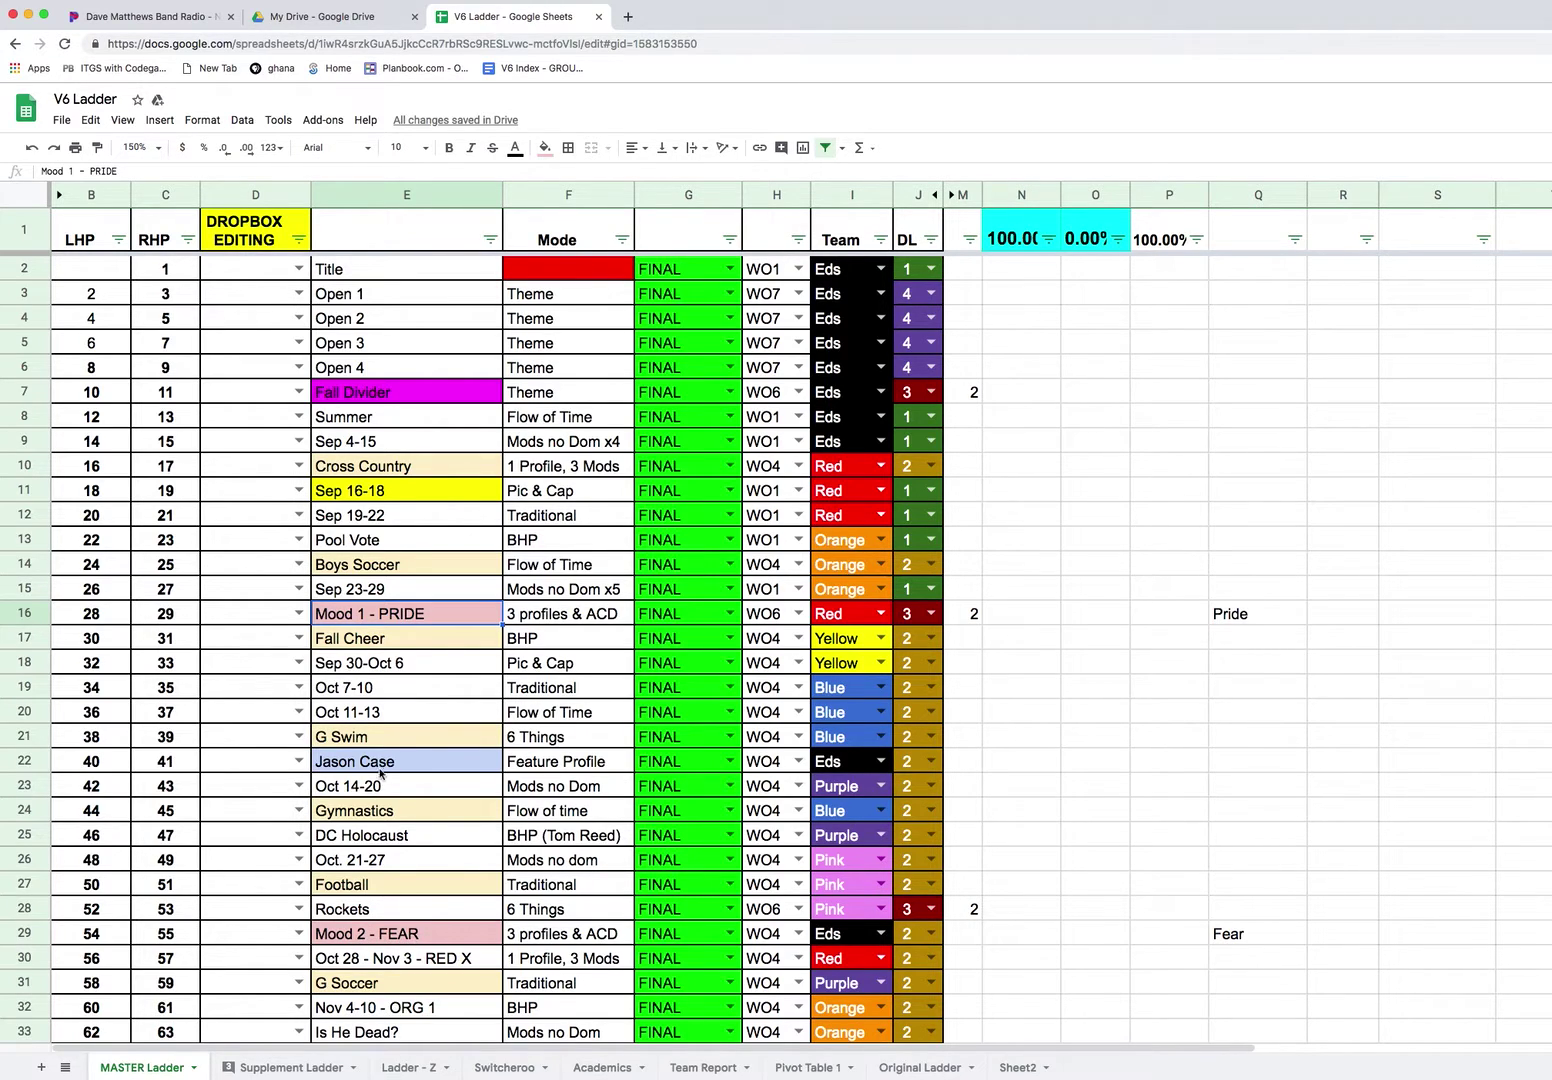
pyautogui.click(357, 768)
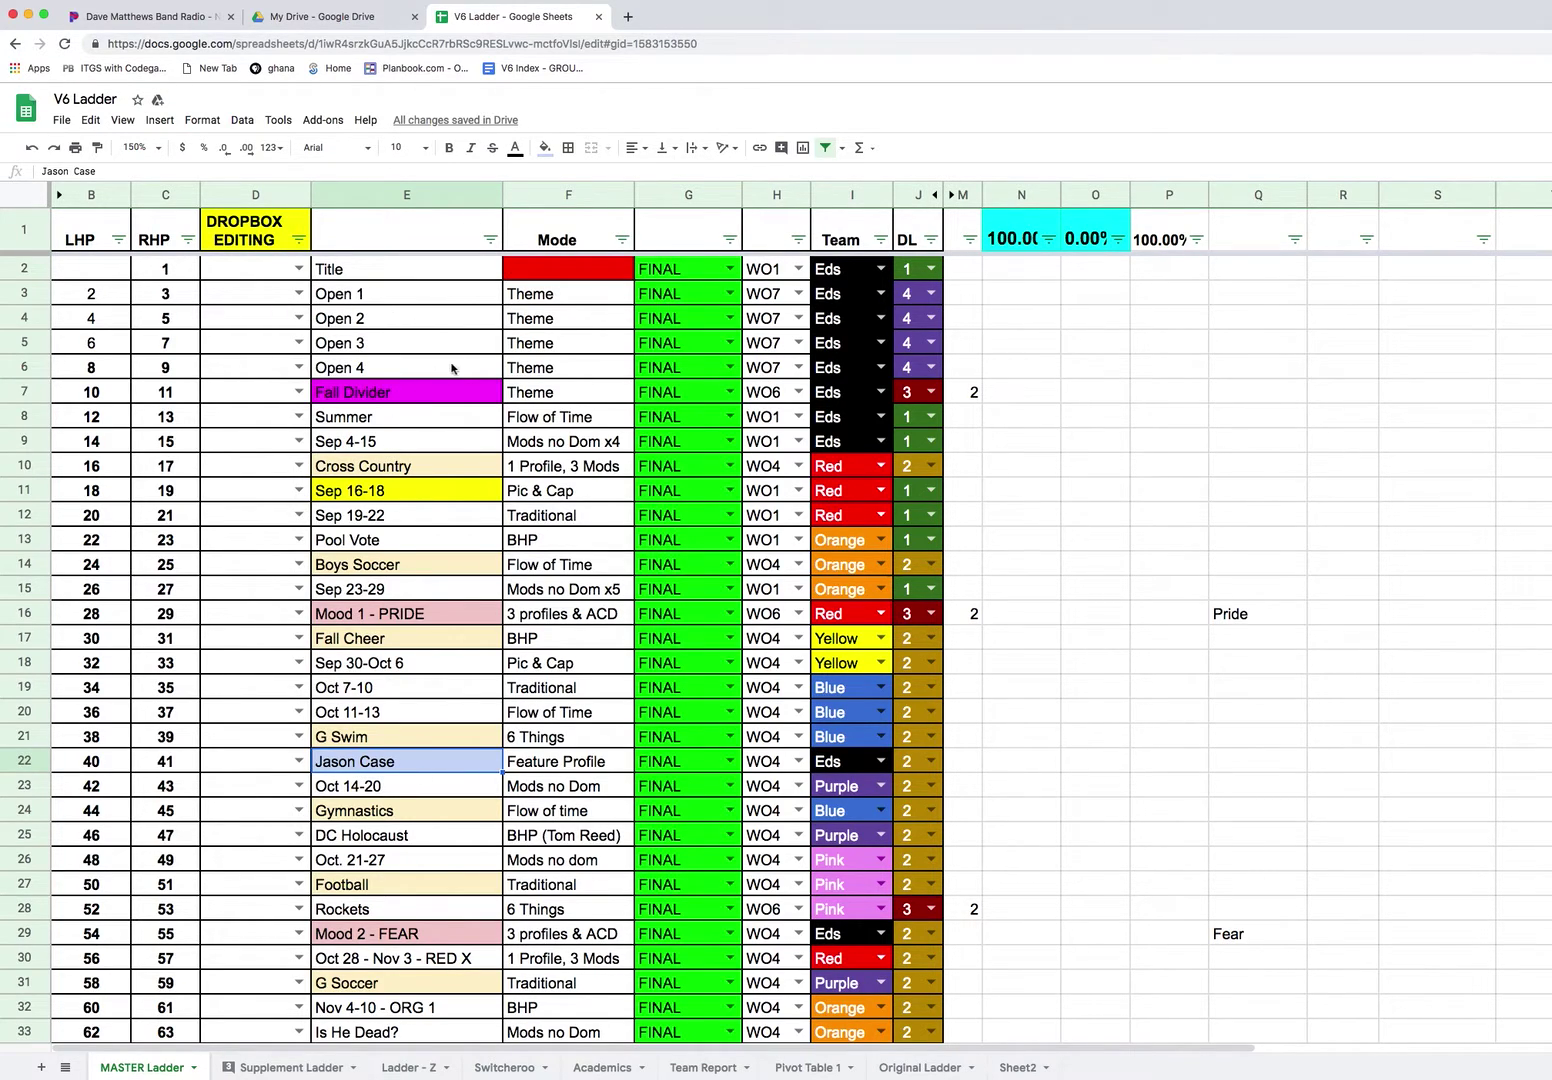
pyautogui.scroll(-5, 388, 598)
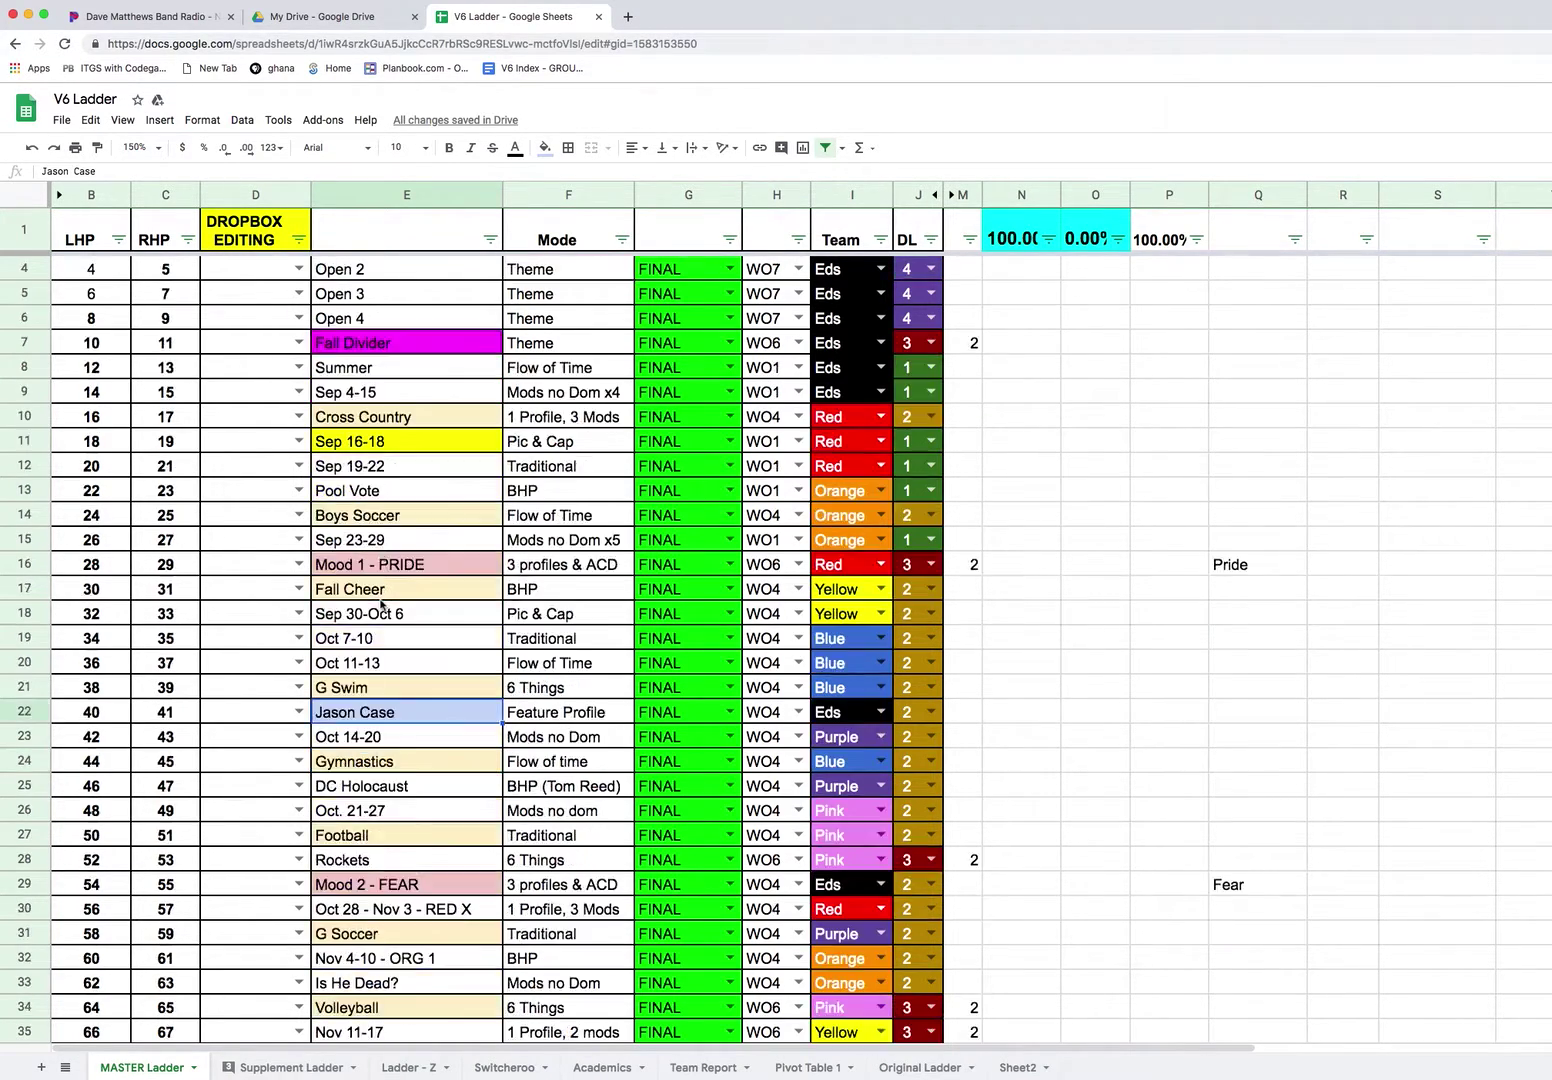
pyautogui.scroll(-6, 388, 598)
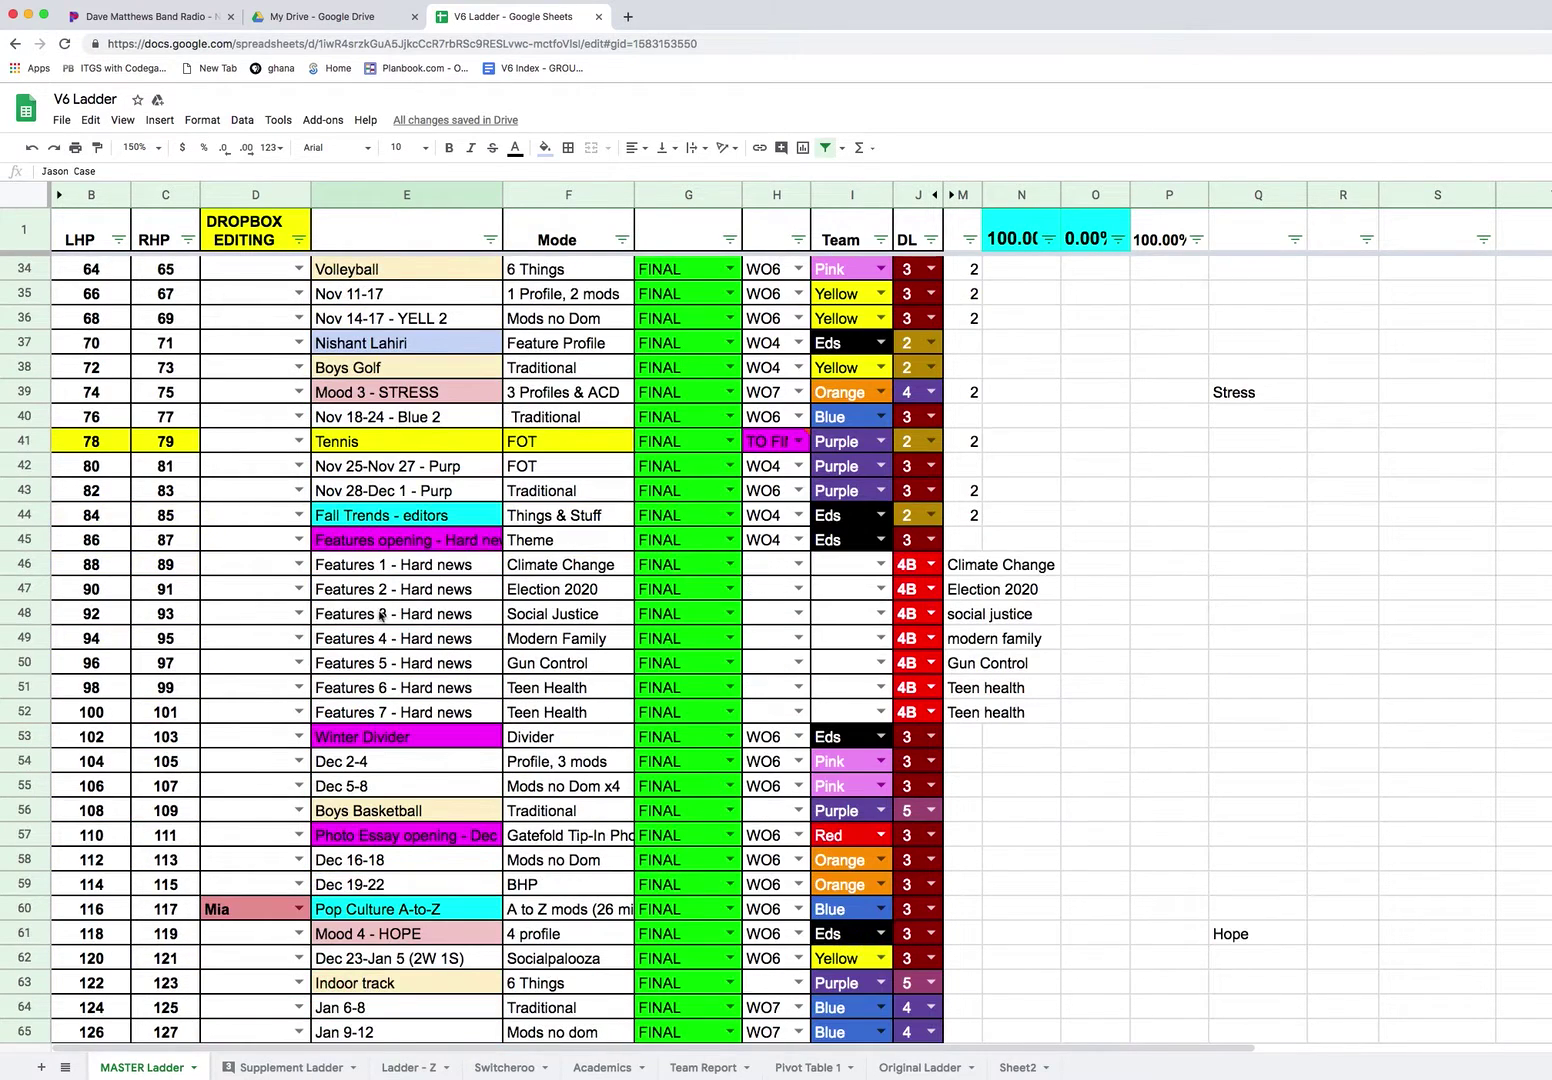
pyautogui.moveTo(369, 563); pyautogui.dragTo(434, 705)
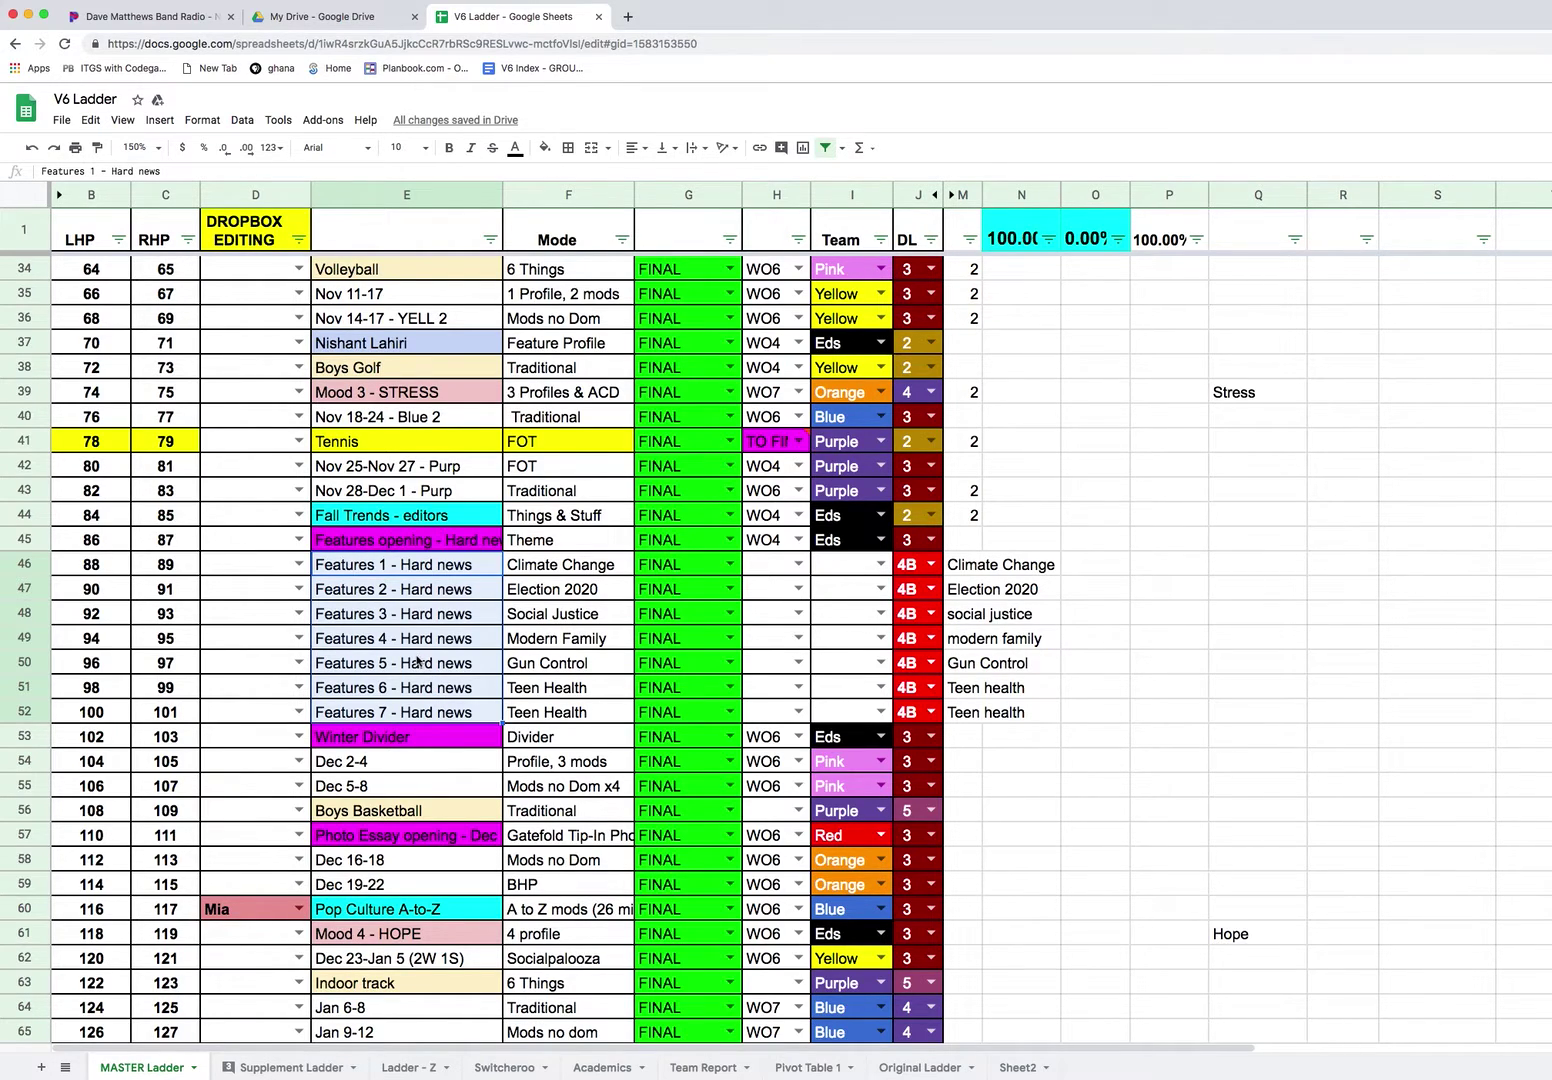
pyautogui.scroll(-1, 418, 660)
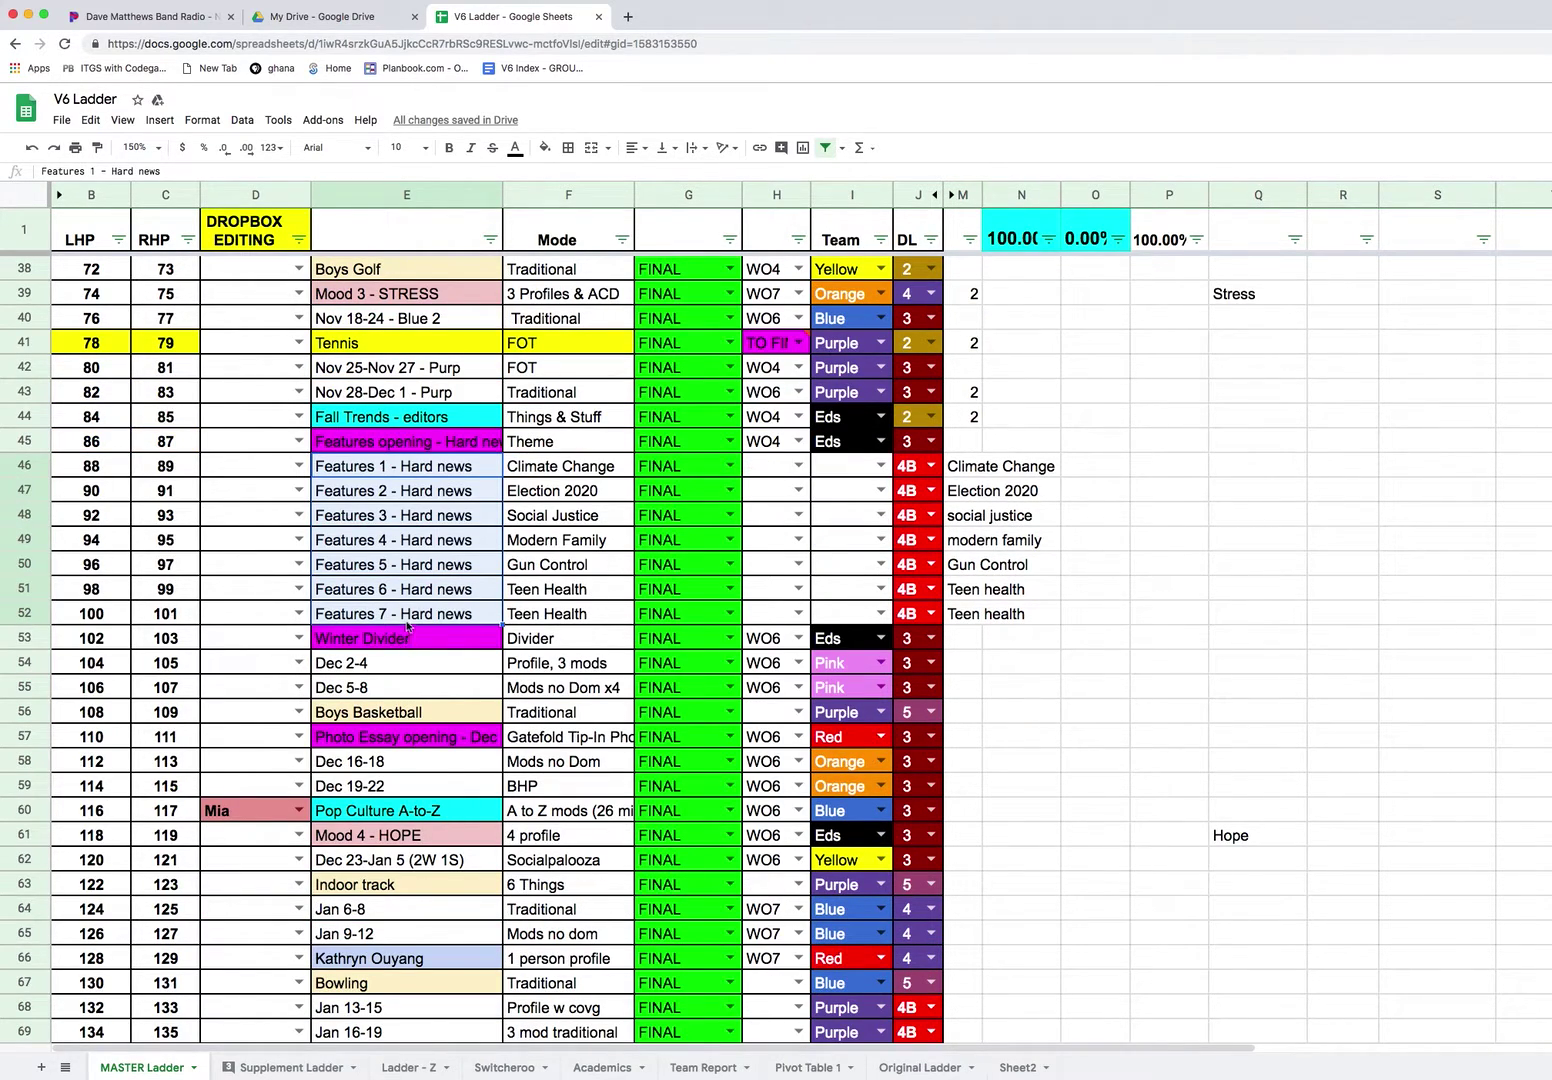
pyautogui.scroll(-1, 407, 630)
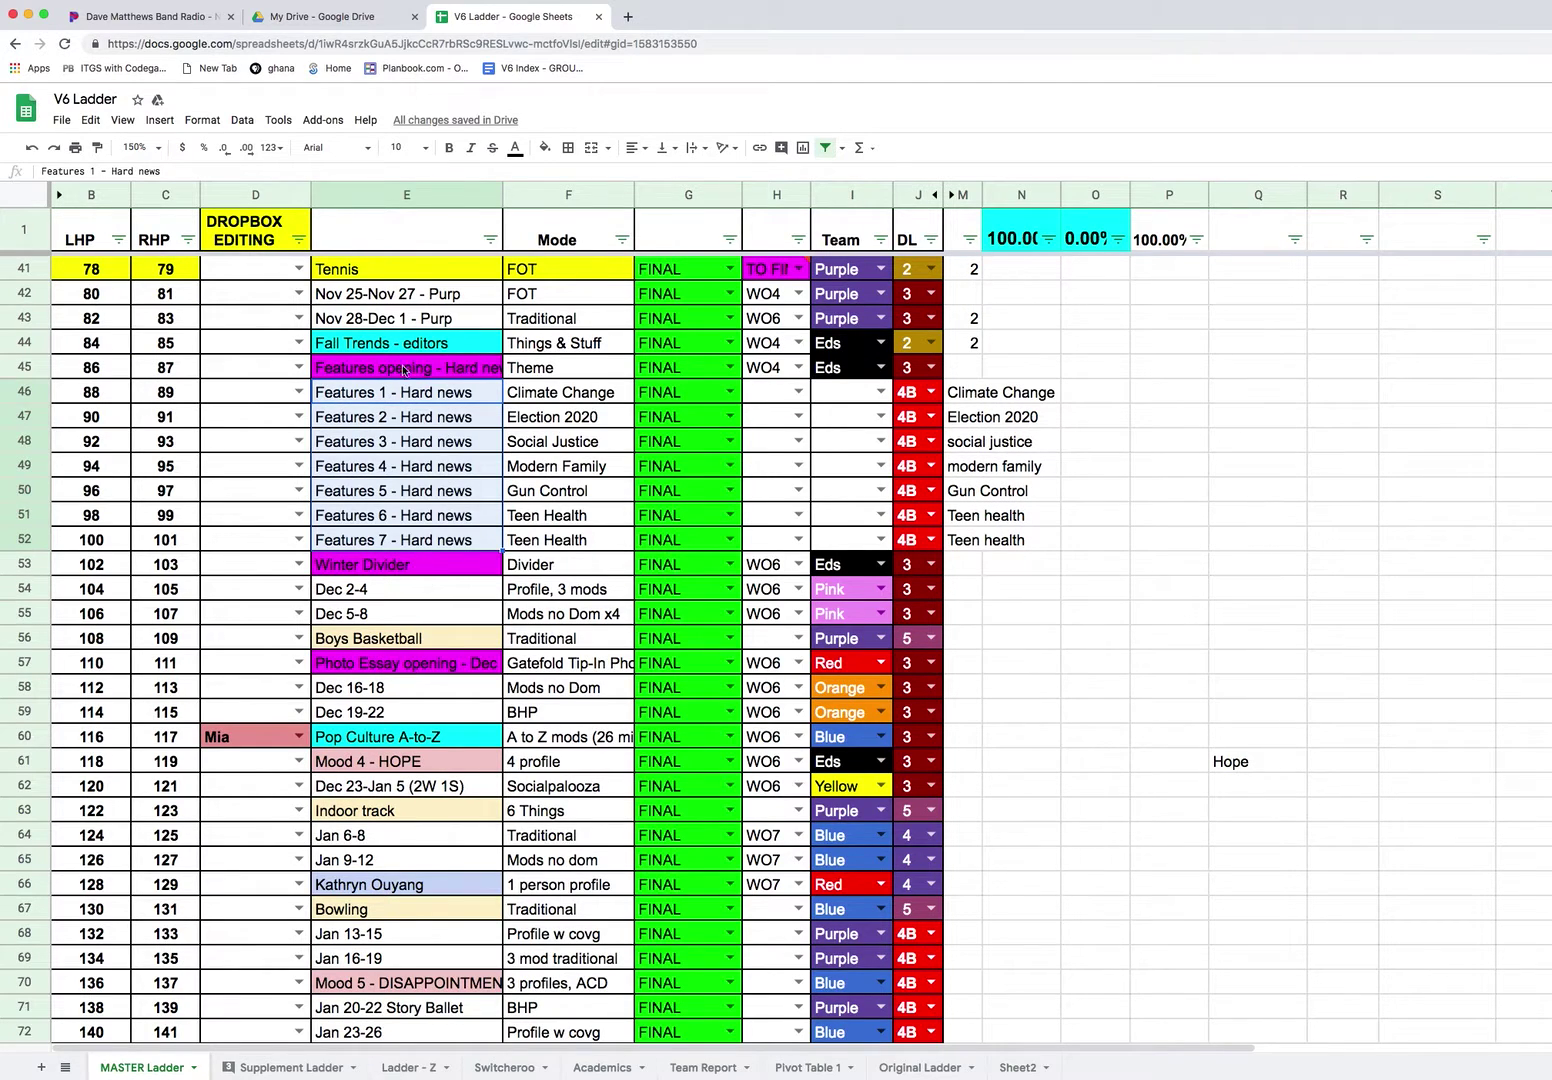
# Review the winter and spring spreads in column E, including Bowling, Mood 4 - HOPE and a student profile, down to the reference section.
pyautogui.scroll(-2, 426, 748)
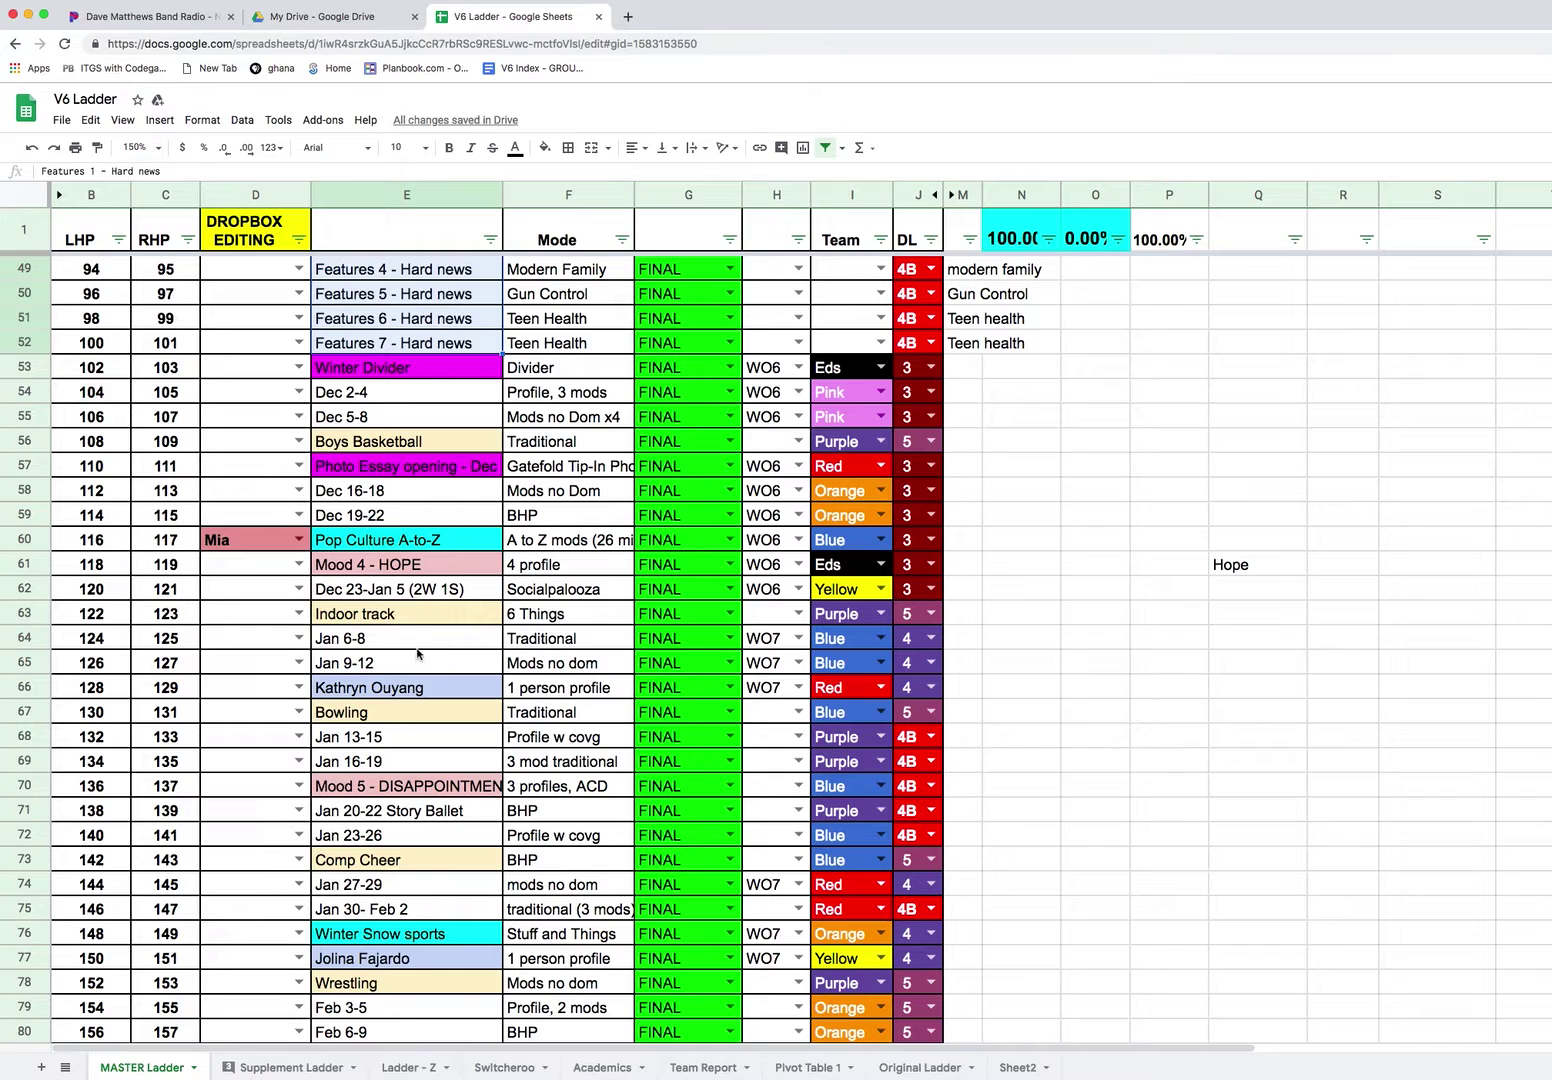
pyautogui.scroll(-3, 420, 655)
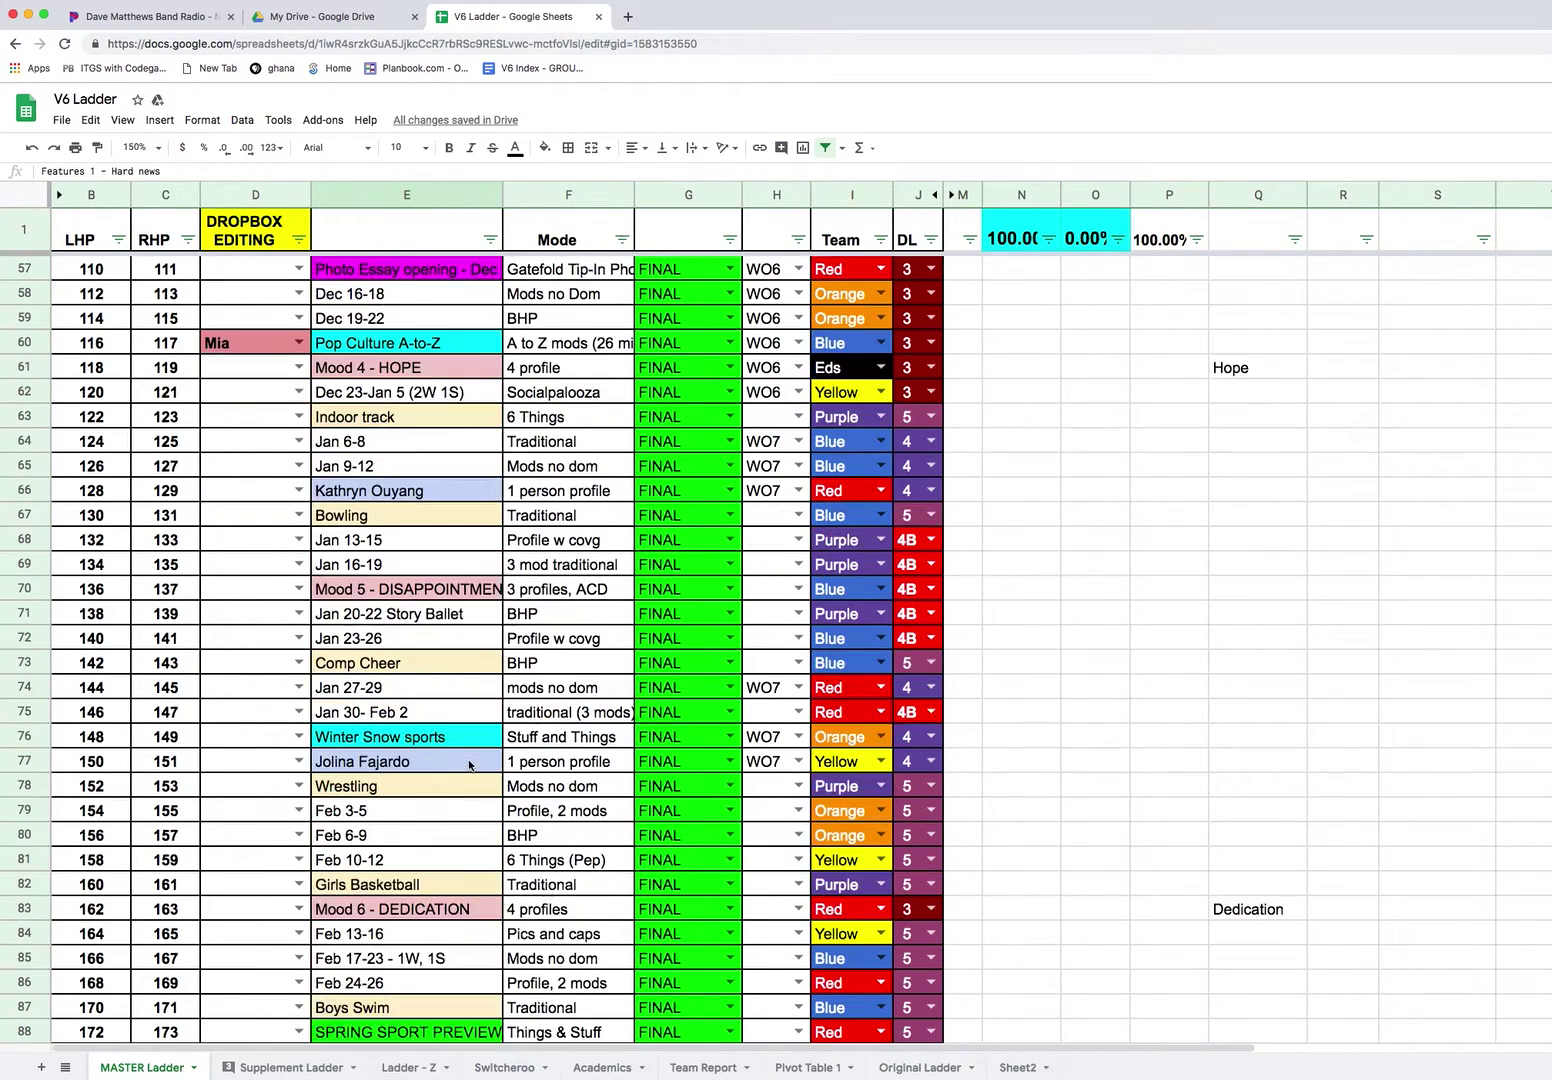
pyautogui.scroll(-1, 469, 765)
pyautogui.click(386, 468)
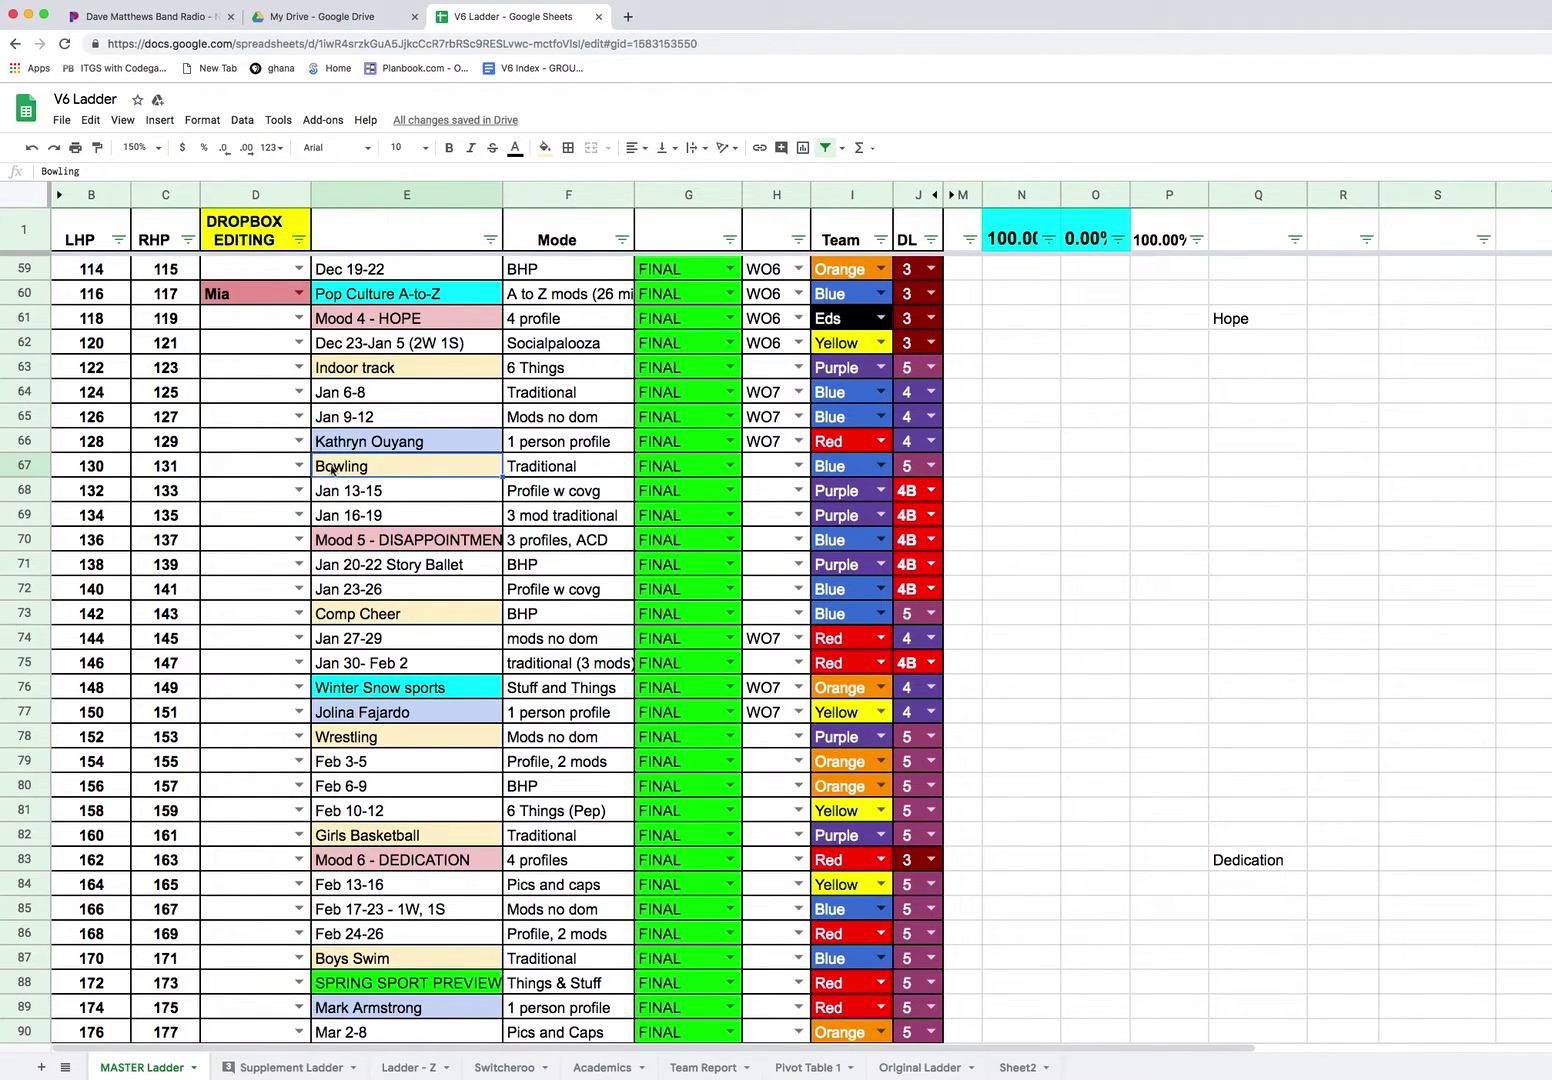
pyautogui.click(396, 318)
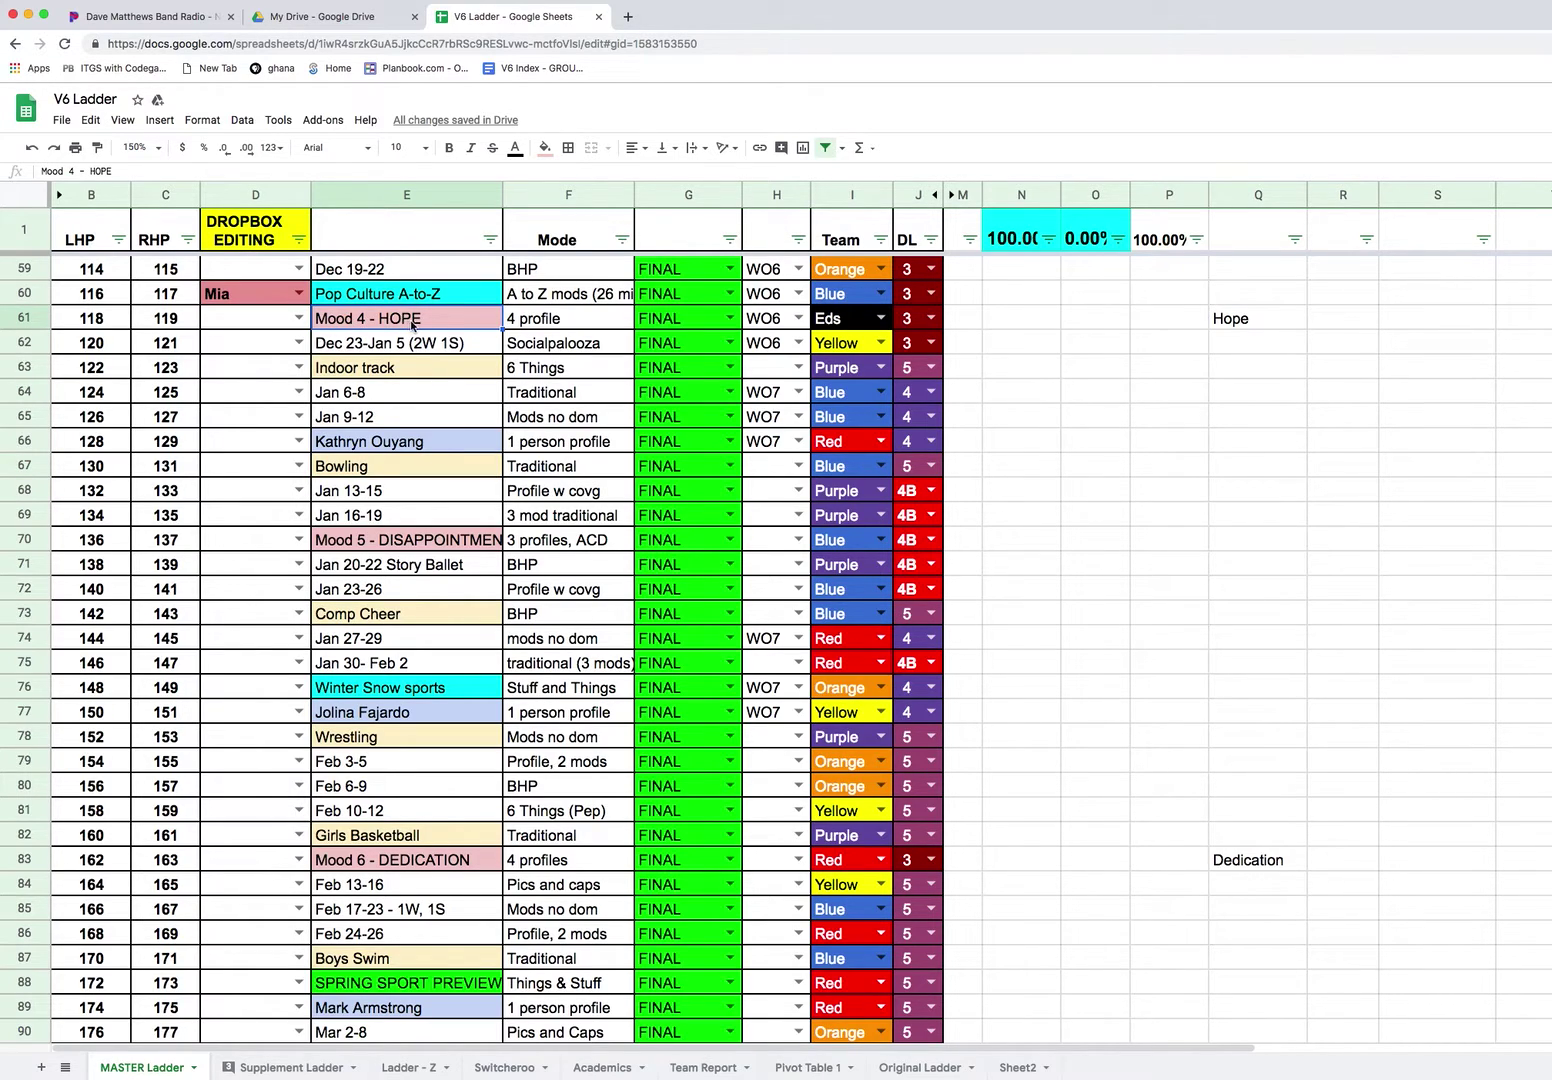
pyautogui.click(383, 374)
pyautogui.click(396, 442)
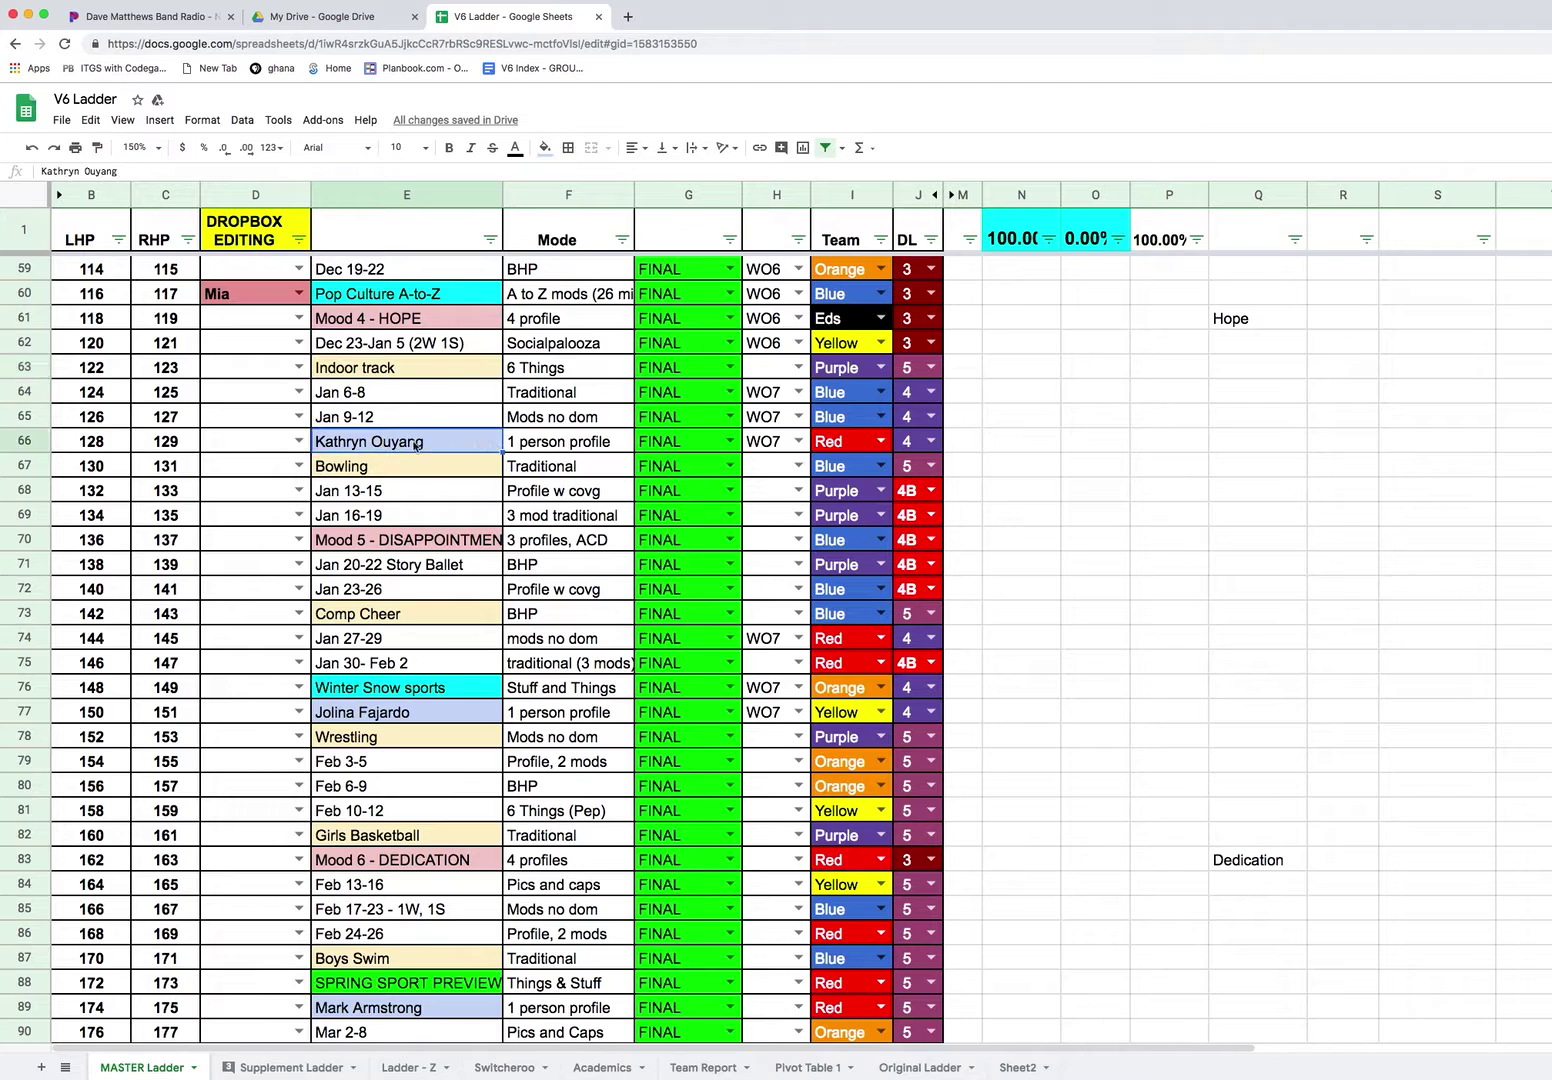
pyautogui.scroll(-7, 500, 892)
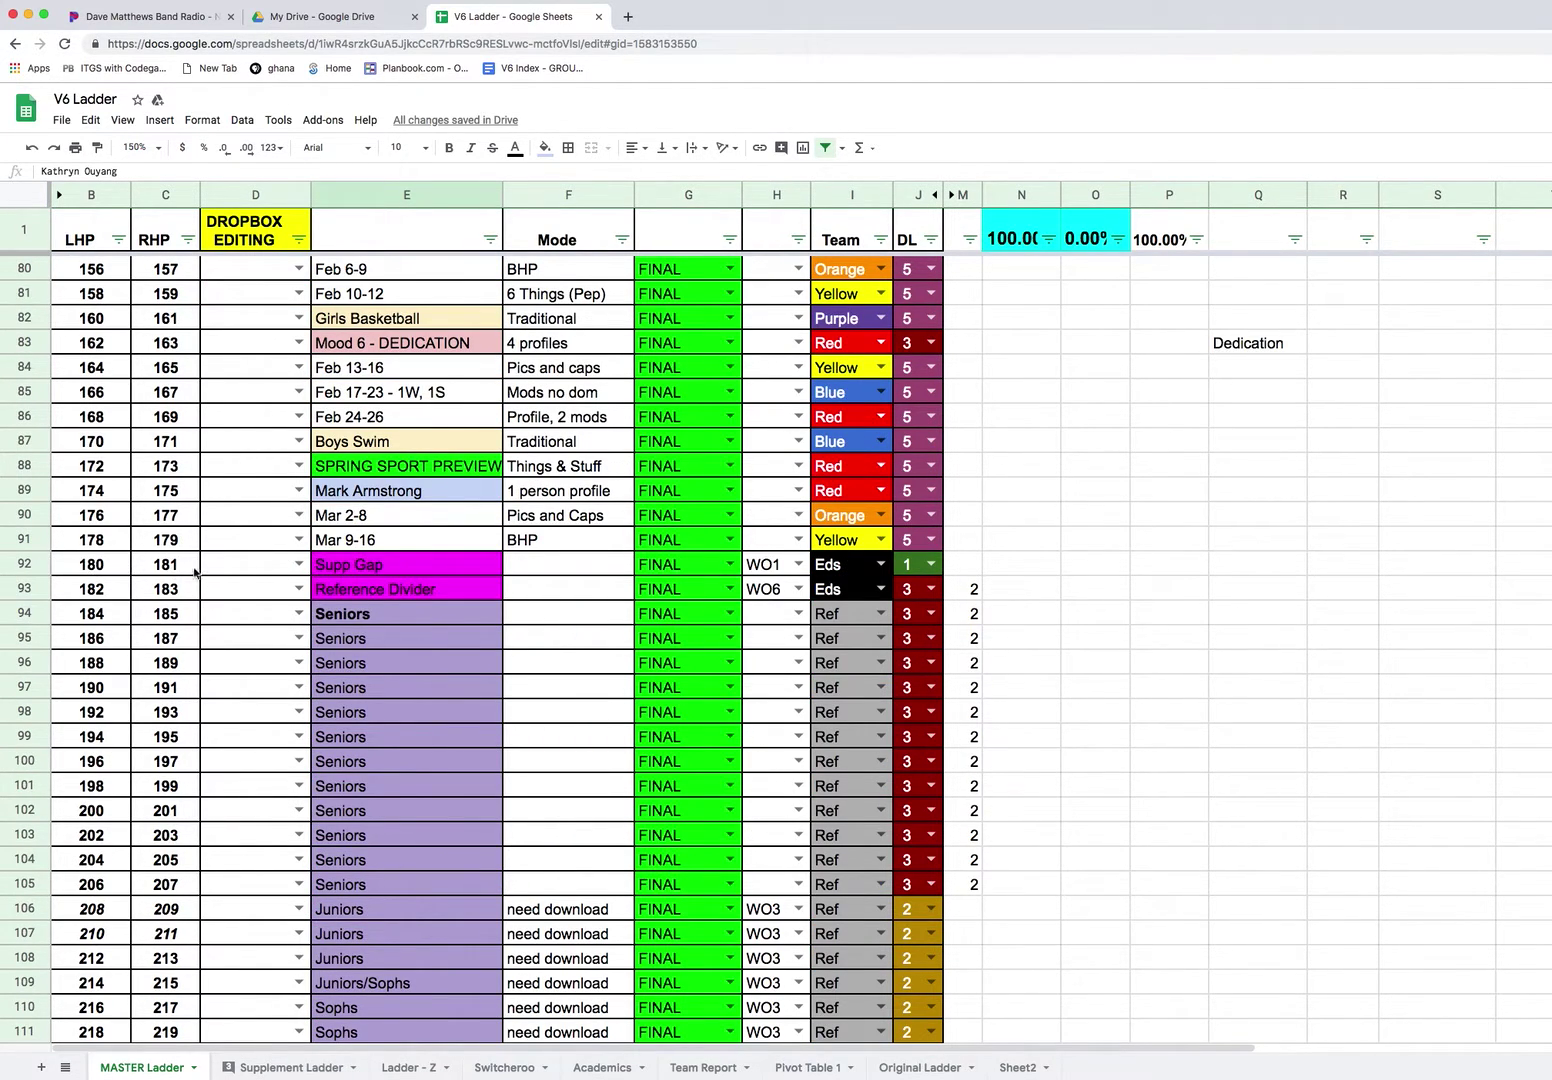
pyautogui.scroll(-2, 382, 584)
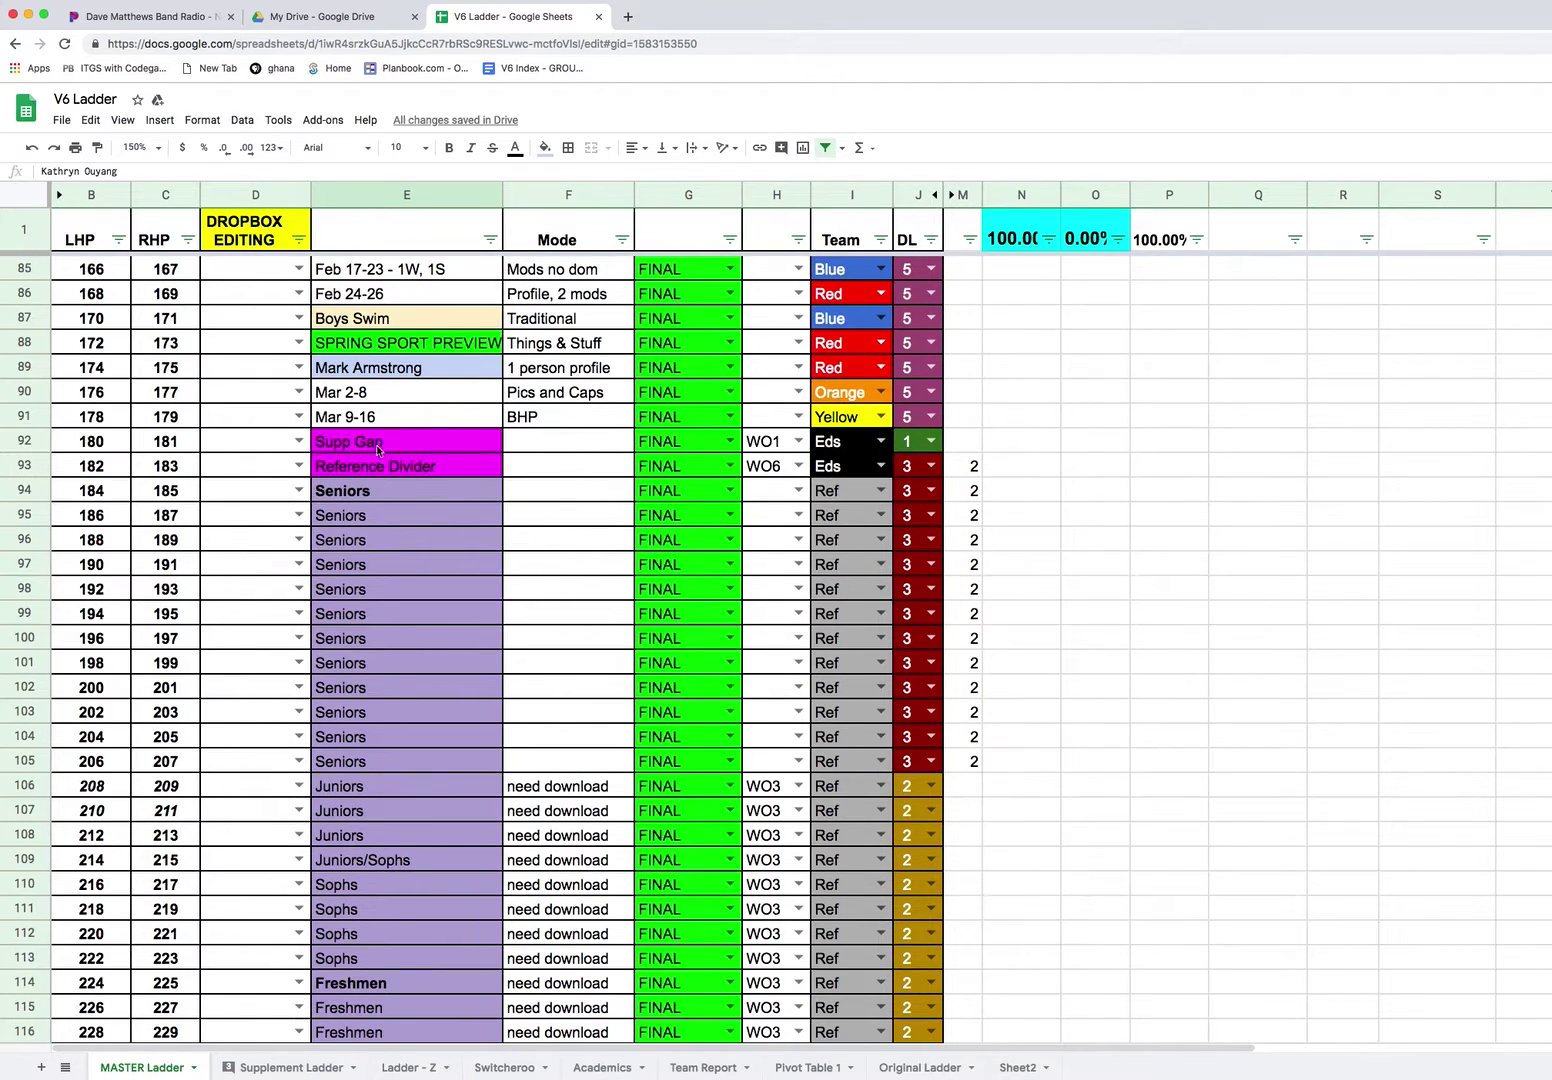
# Review the class portraits, ads, club photos, index and closing spreads in column E, then return to the opening pages and highlight that column.
pyautogui.scroll(-10, 391, 618)
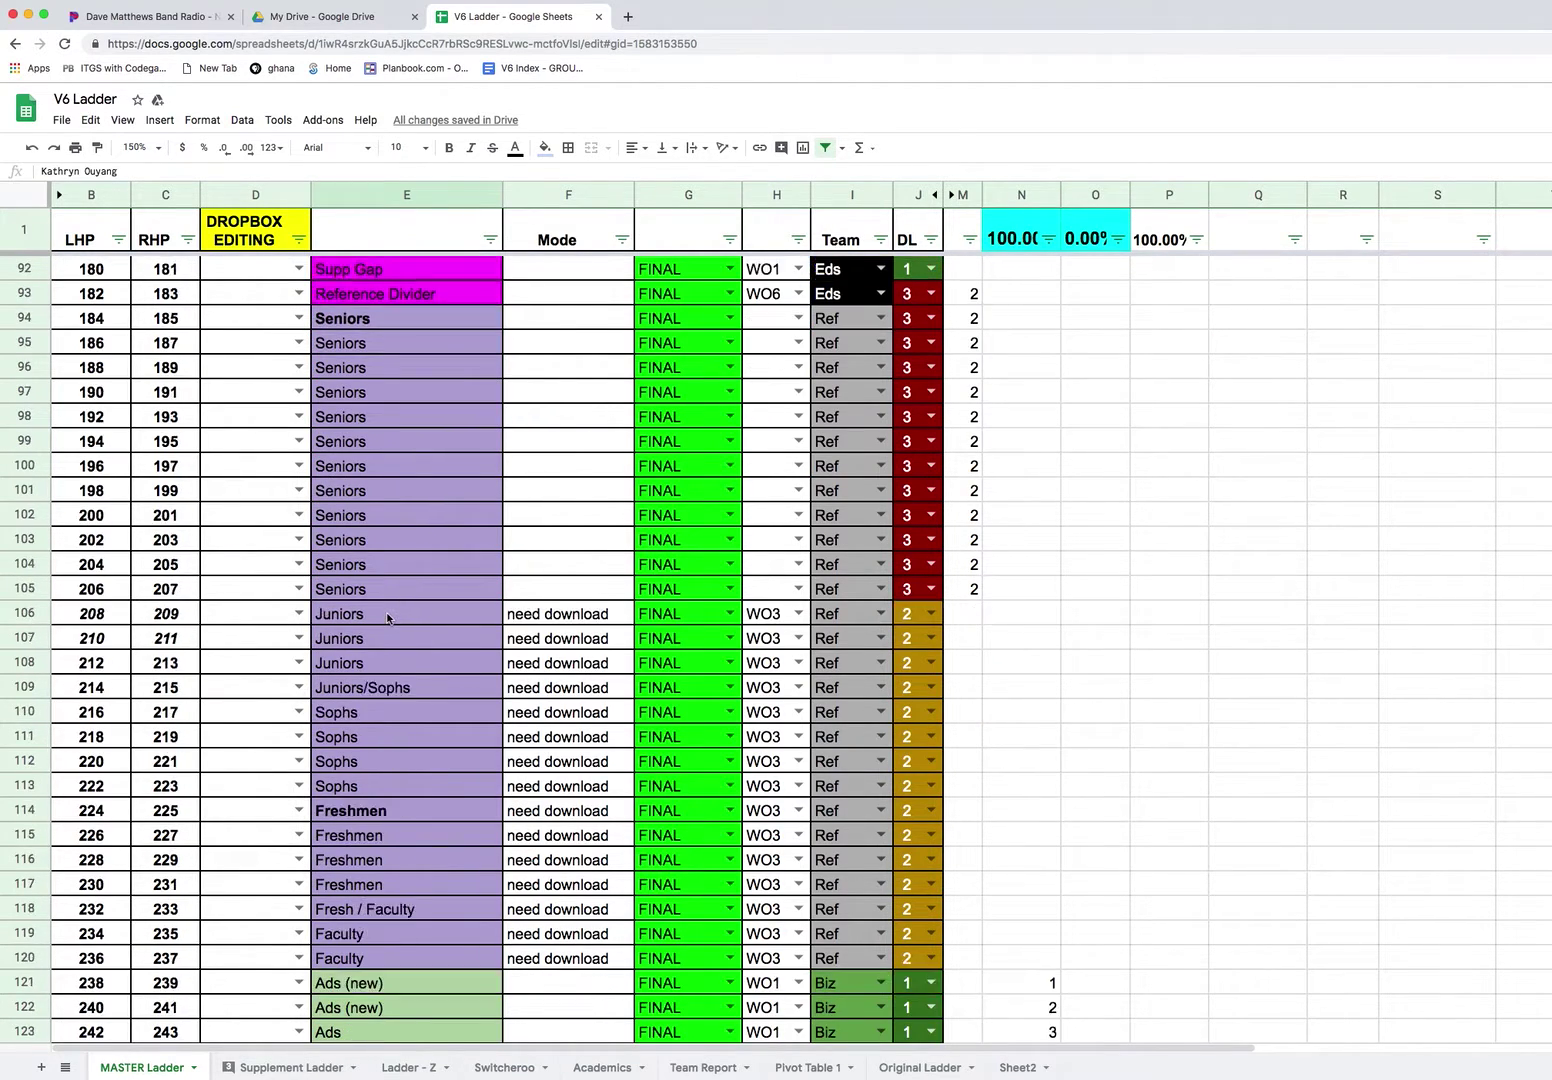
pyautogui.scroll(-1, 415, 619)
pyautogui.scroll(9, 430, 629)
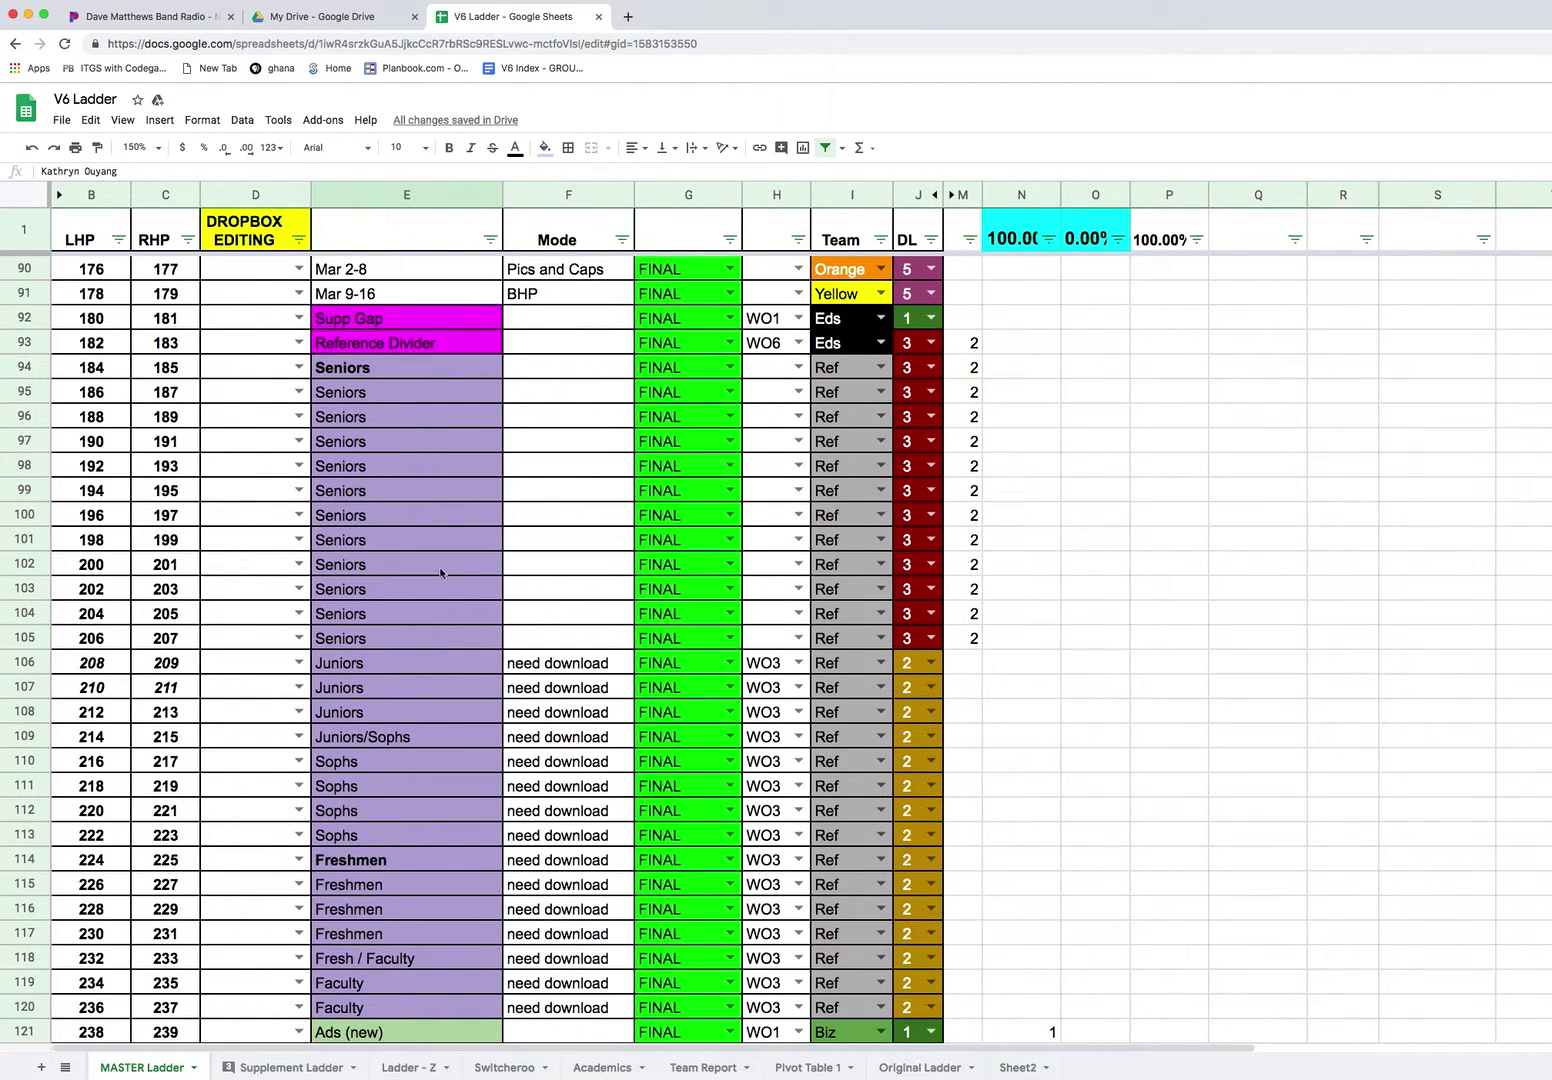
pyautogui.scroll(-2, 426, 624)
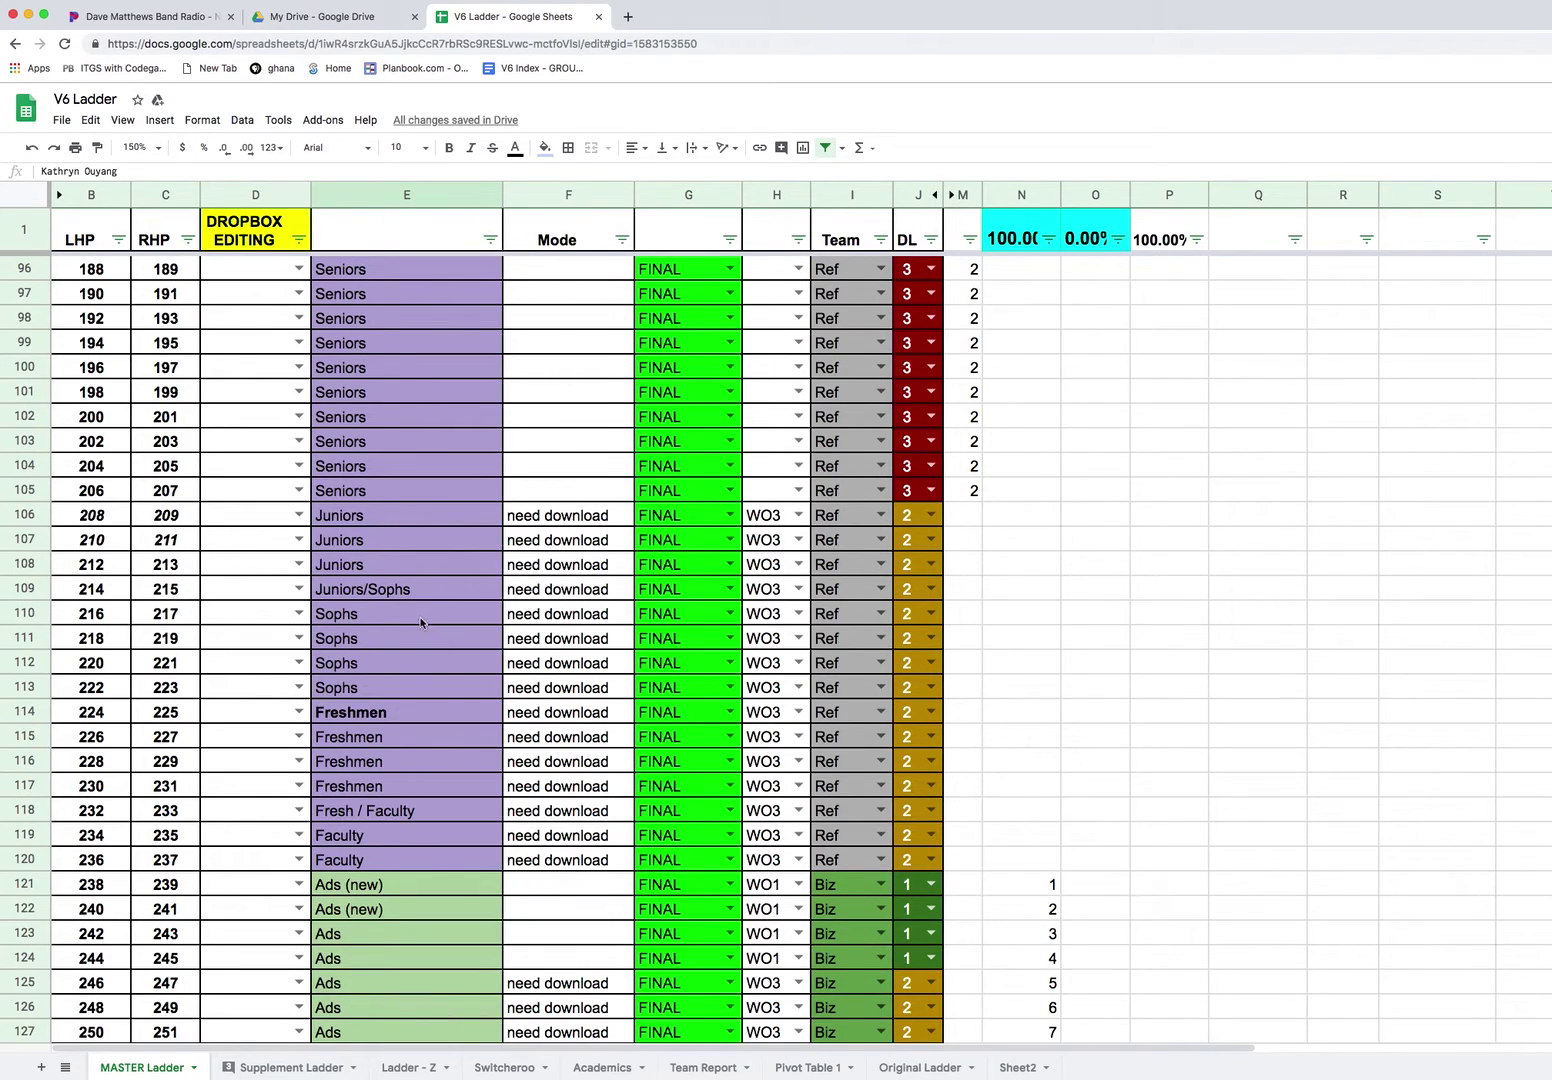
pyautogui.scroll(-6, 420, 622)
pyautogui.scroll(-12, 420, 615)
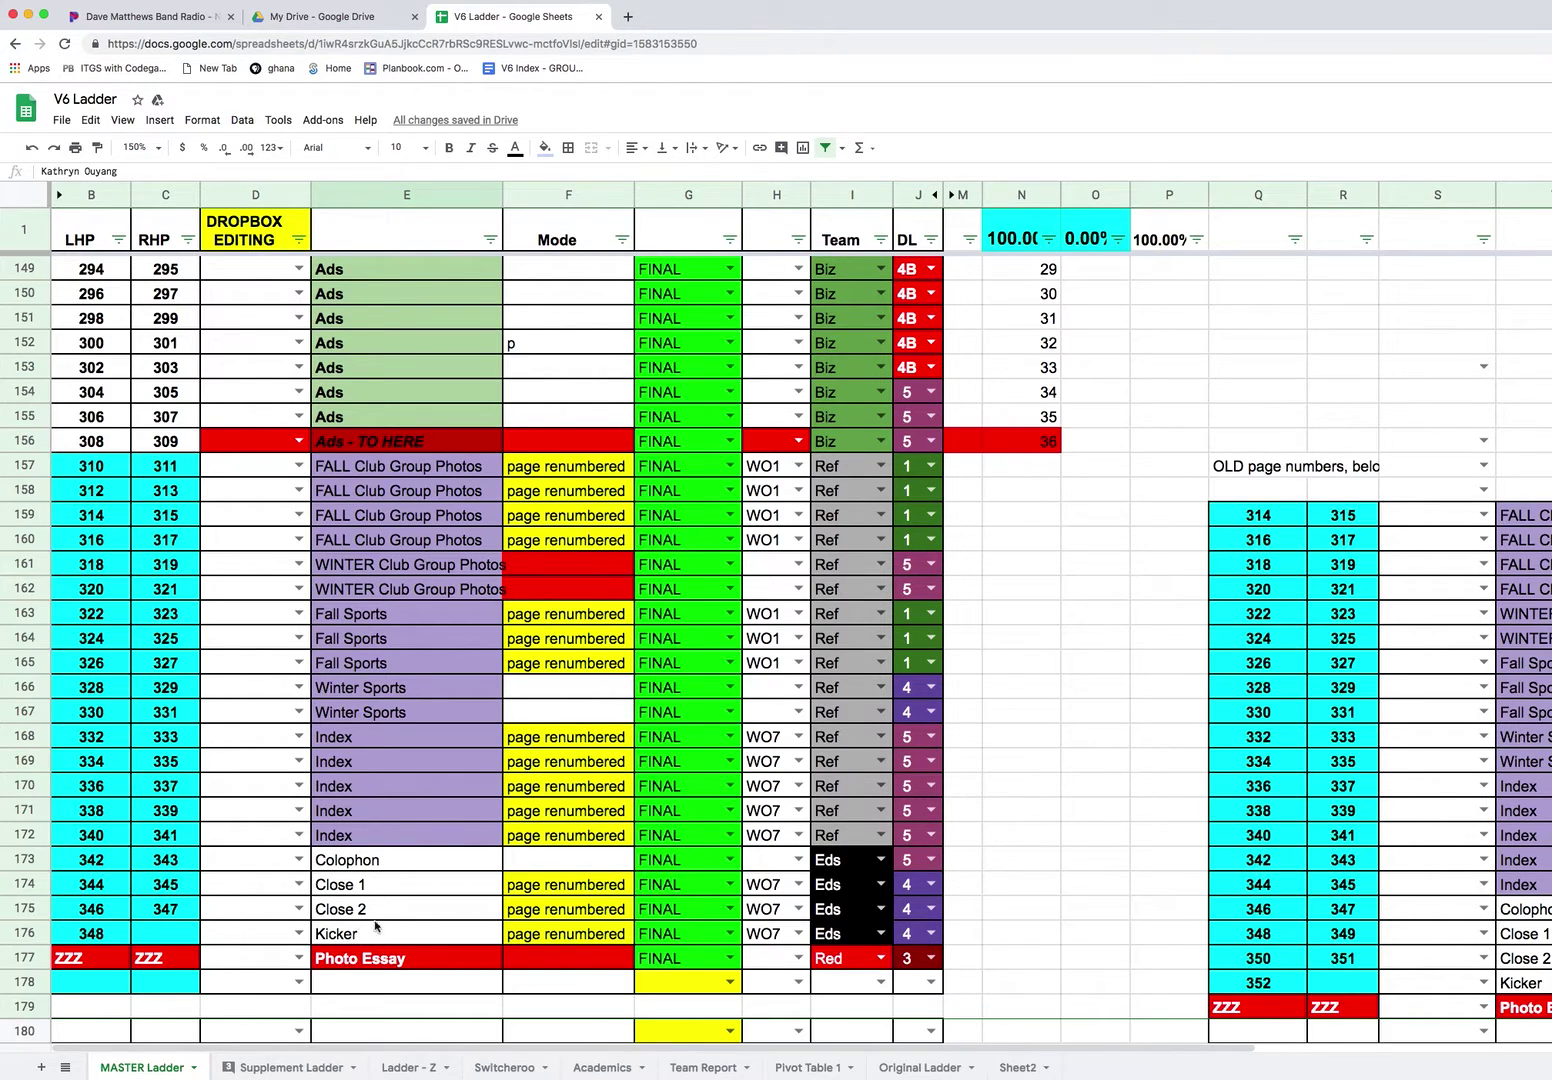
pyautogui.scroll(5, 505, 580)
pyautogui.scroll(20, 497, 583)
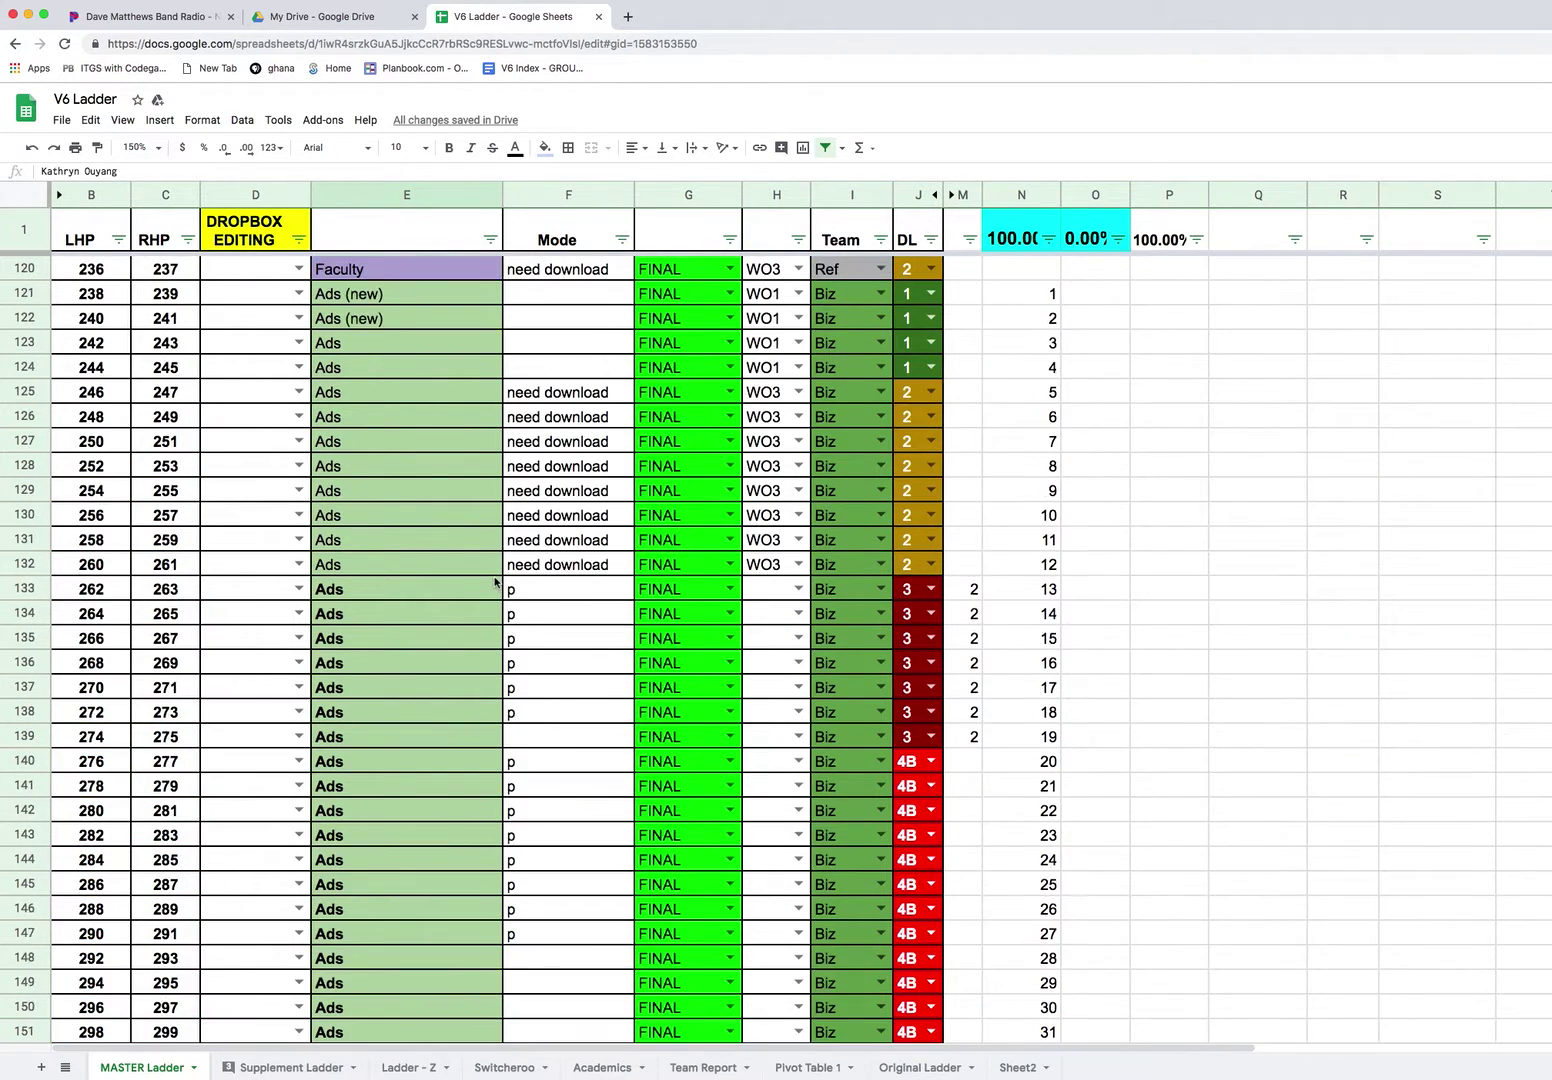
pyautogui.scroll(20, 497, 583)
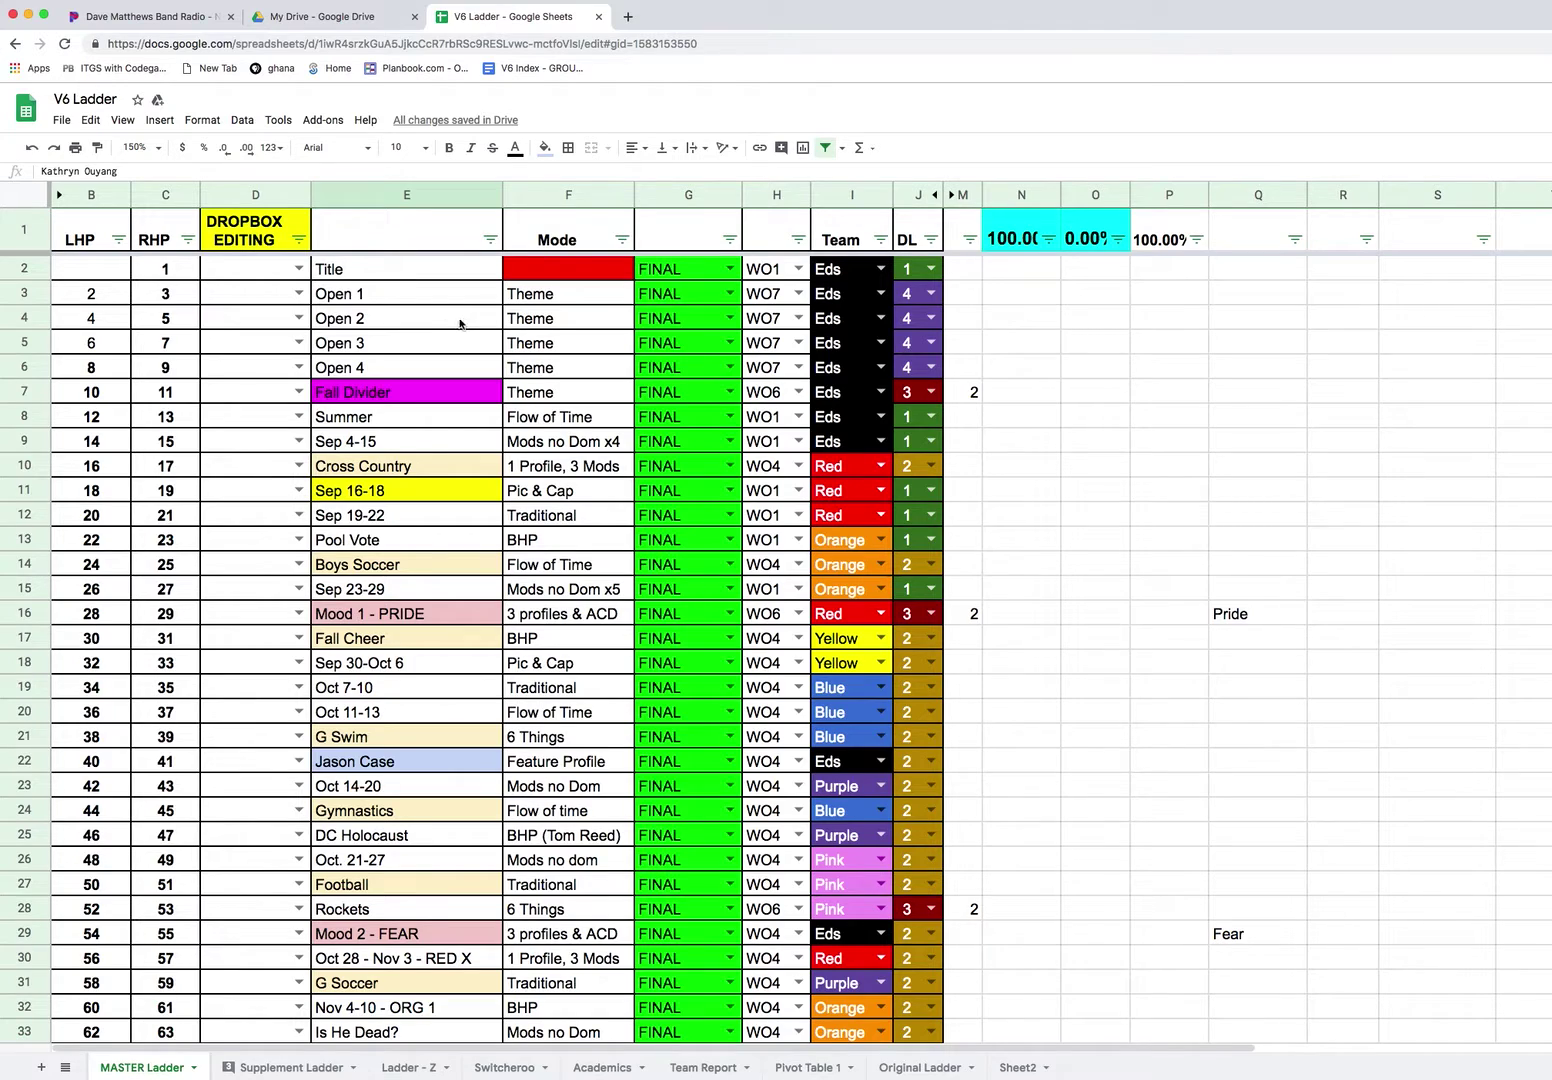
pyautogui.click(400, 199)
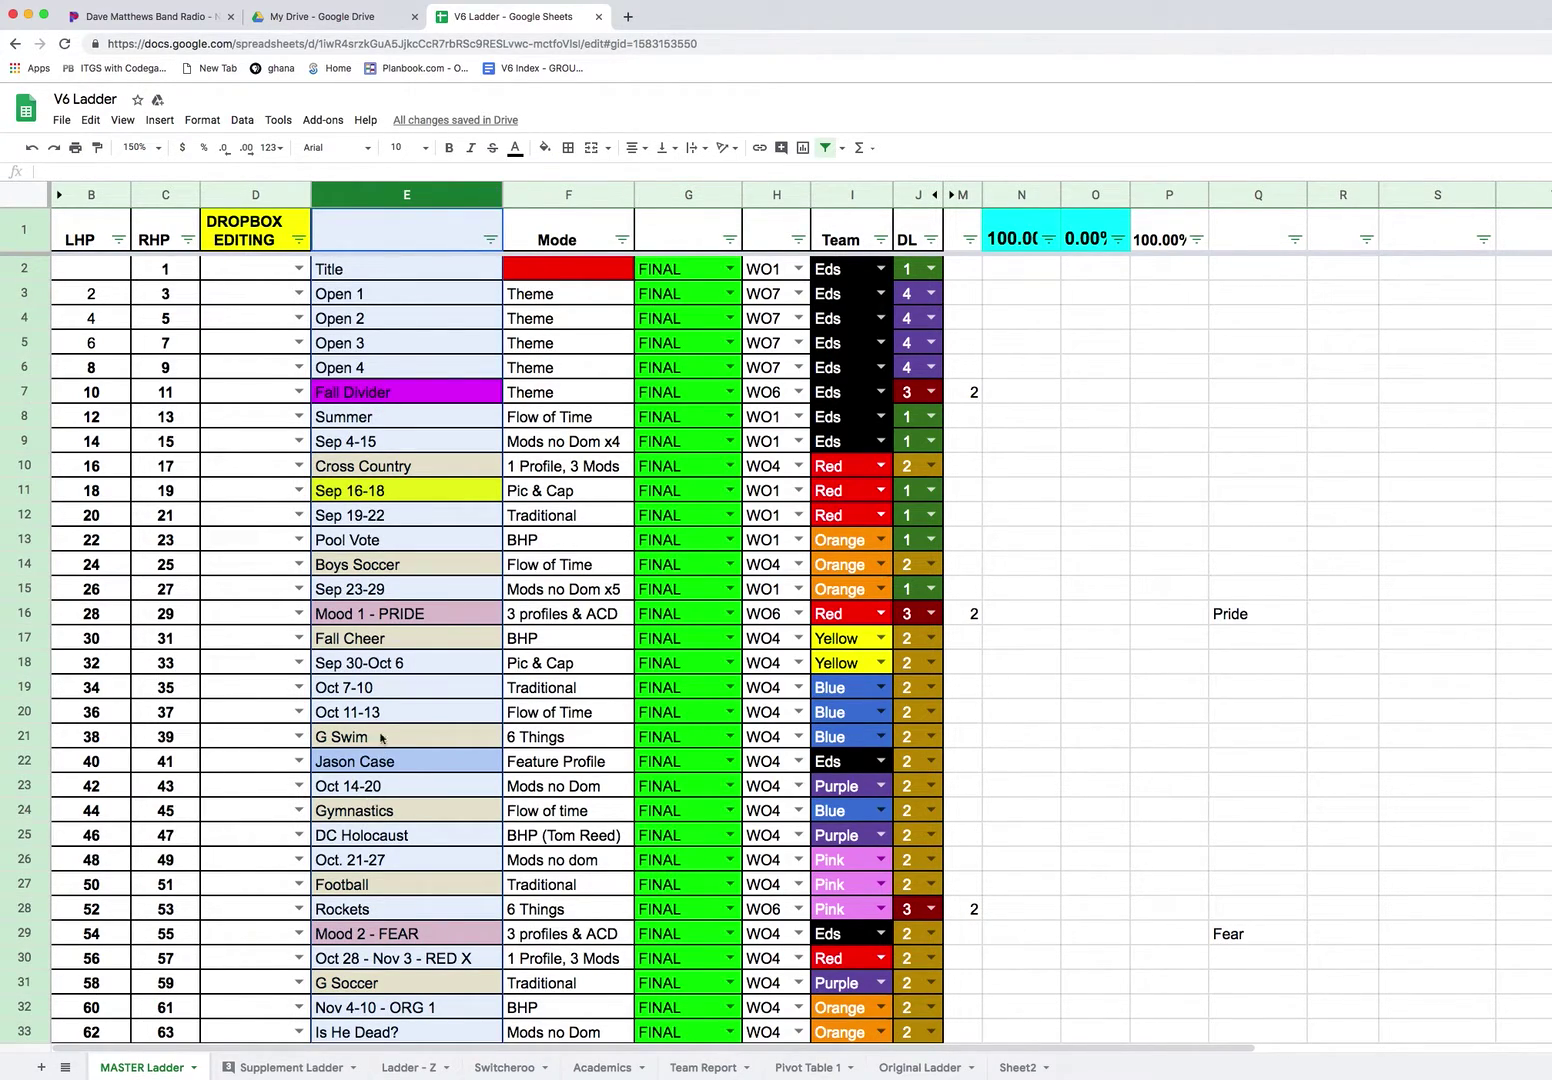
# Fill the Traditional cells for Sep 19-22, Oct 7-10 and Football in the Mode column with cyan.
pyautogui.click(556, 198)
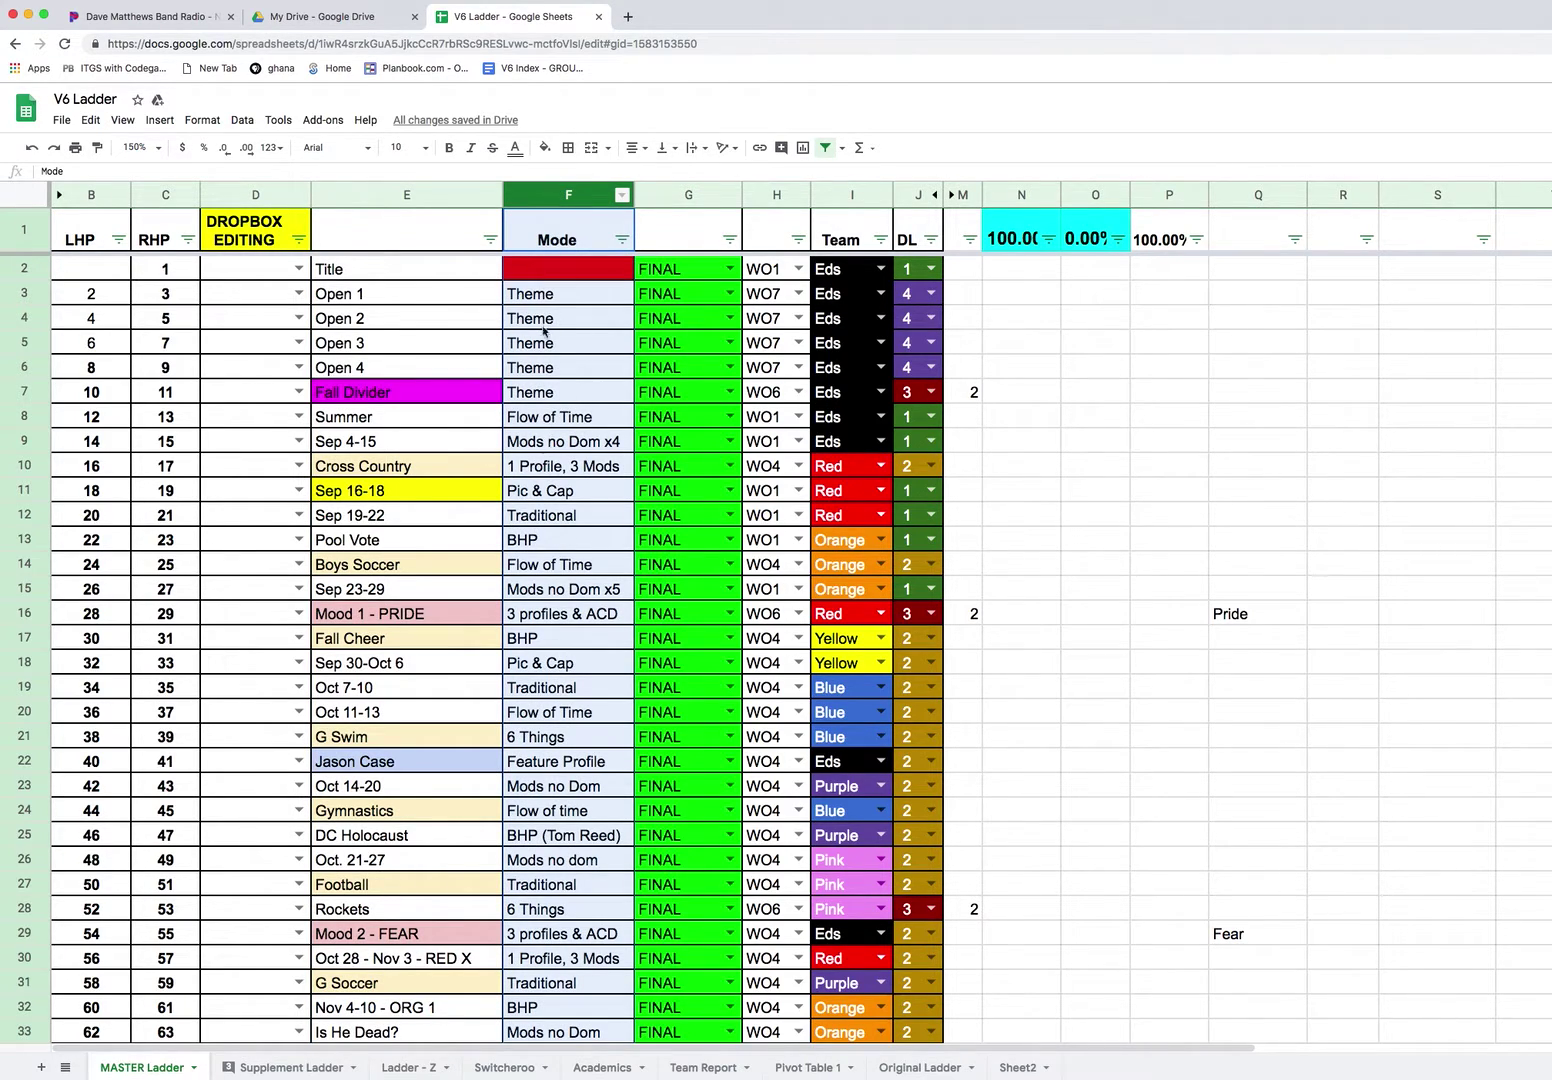
pyautogui.click(562, 515)
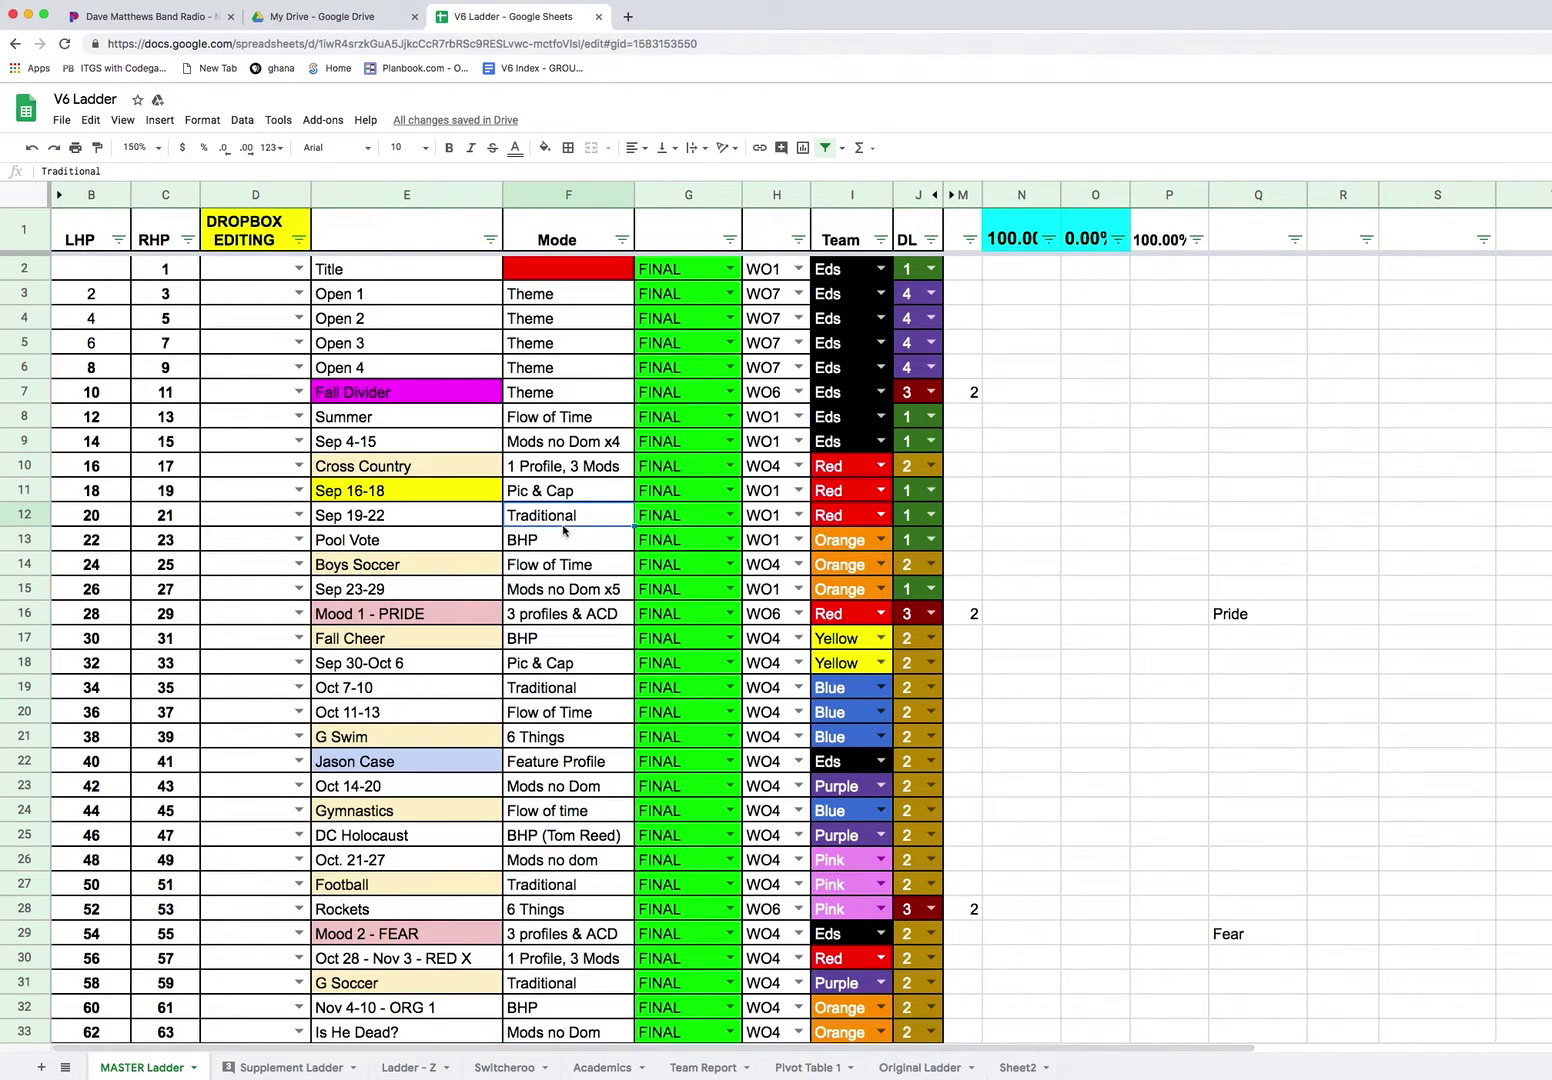
pyautogui.keyDown('super'); pyautogui.click(567, 690); pyautogui.keyUp('super')
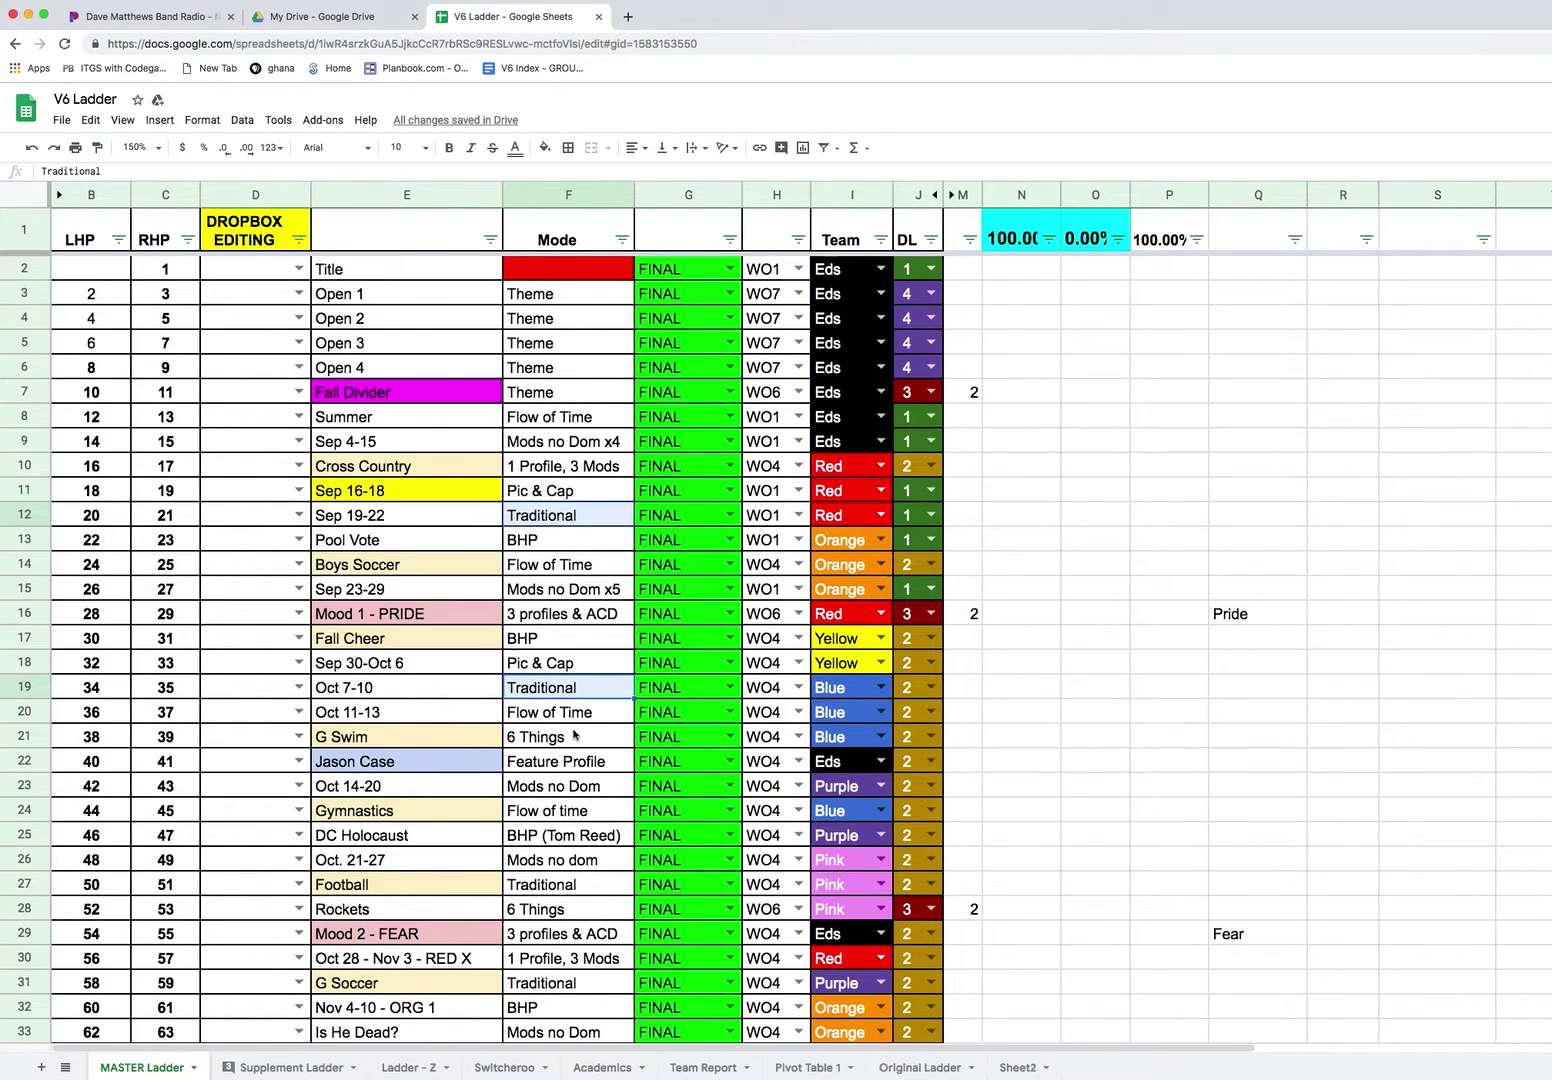
pyautogui.keyDown('super'); pyautogui.click(558, 888); pyautogui.keyUp('super')
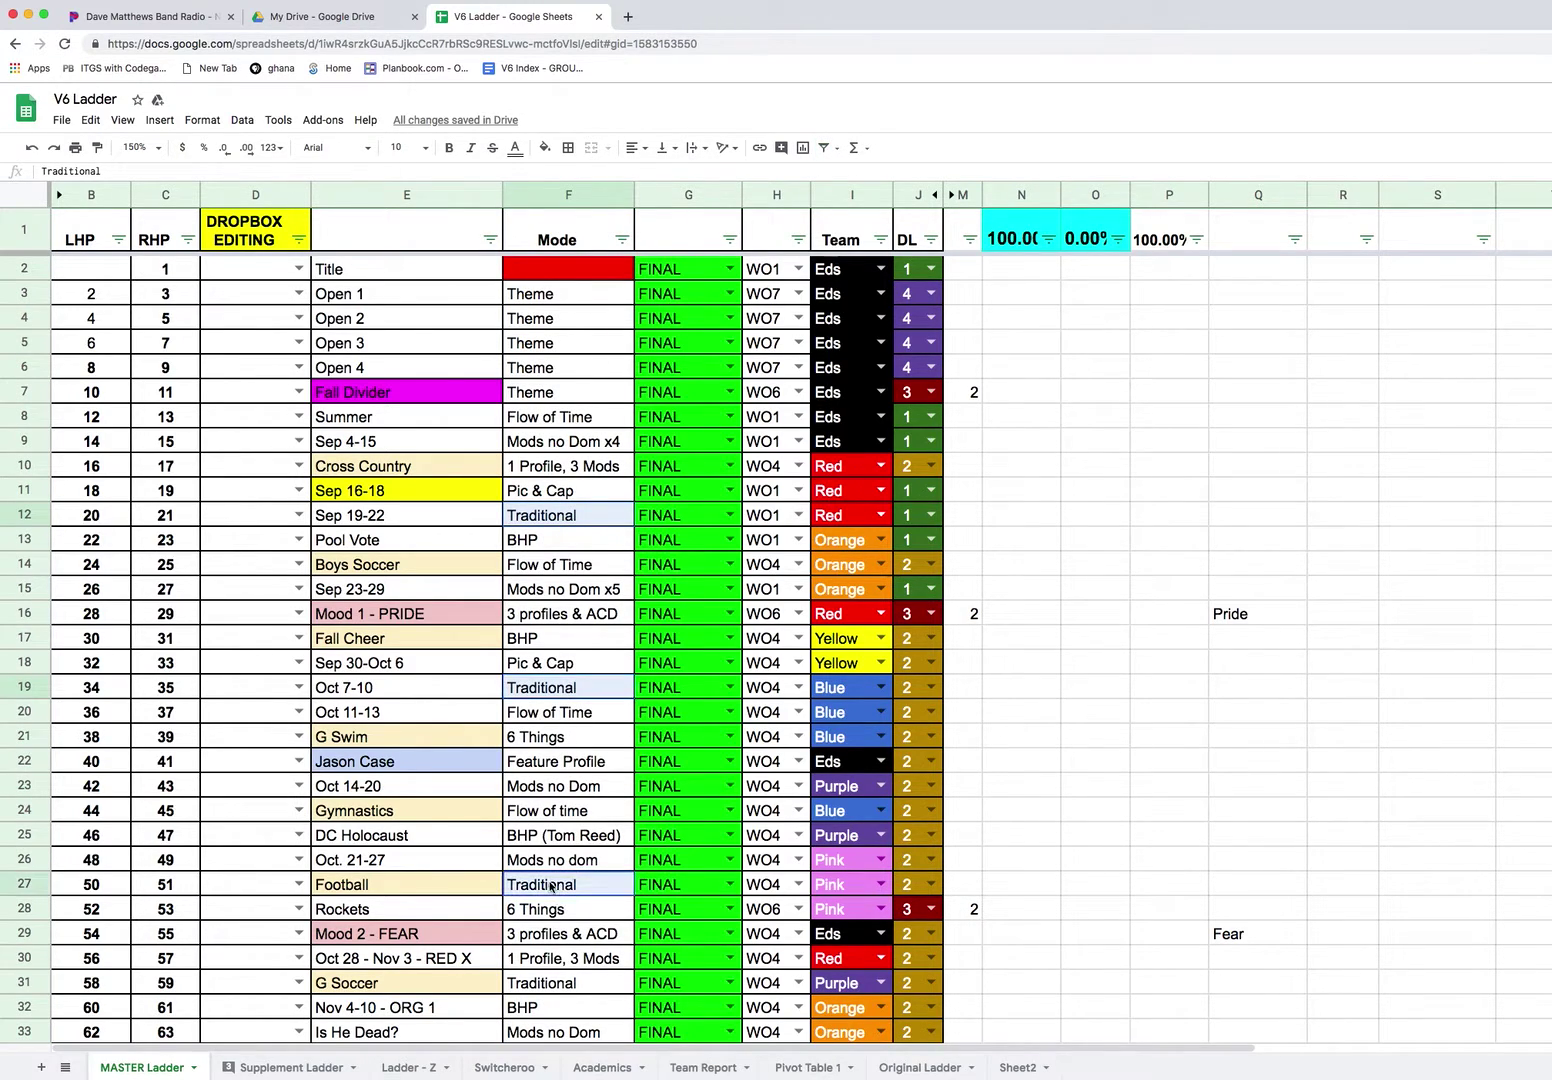
pyautogui.click(546, 149)
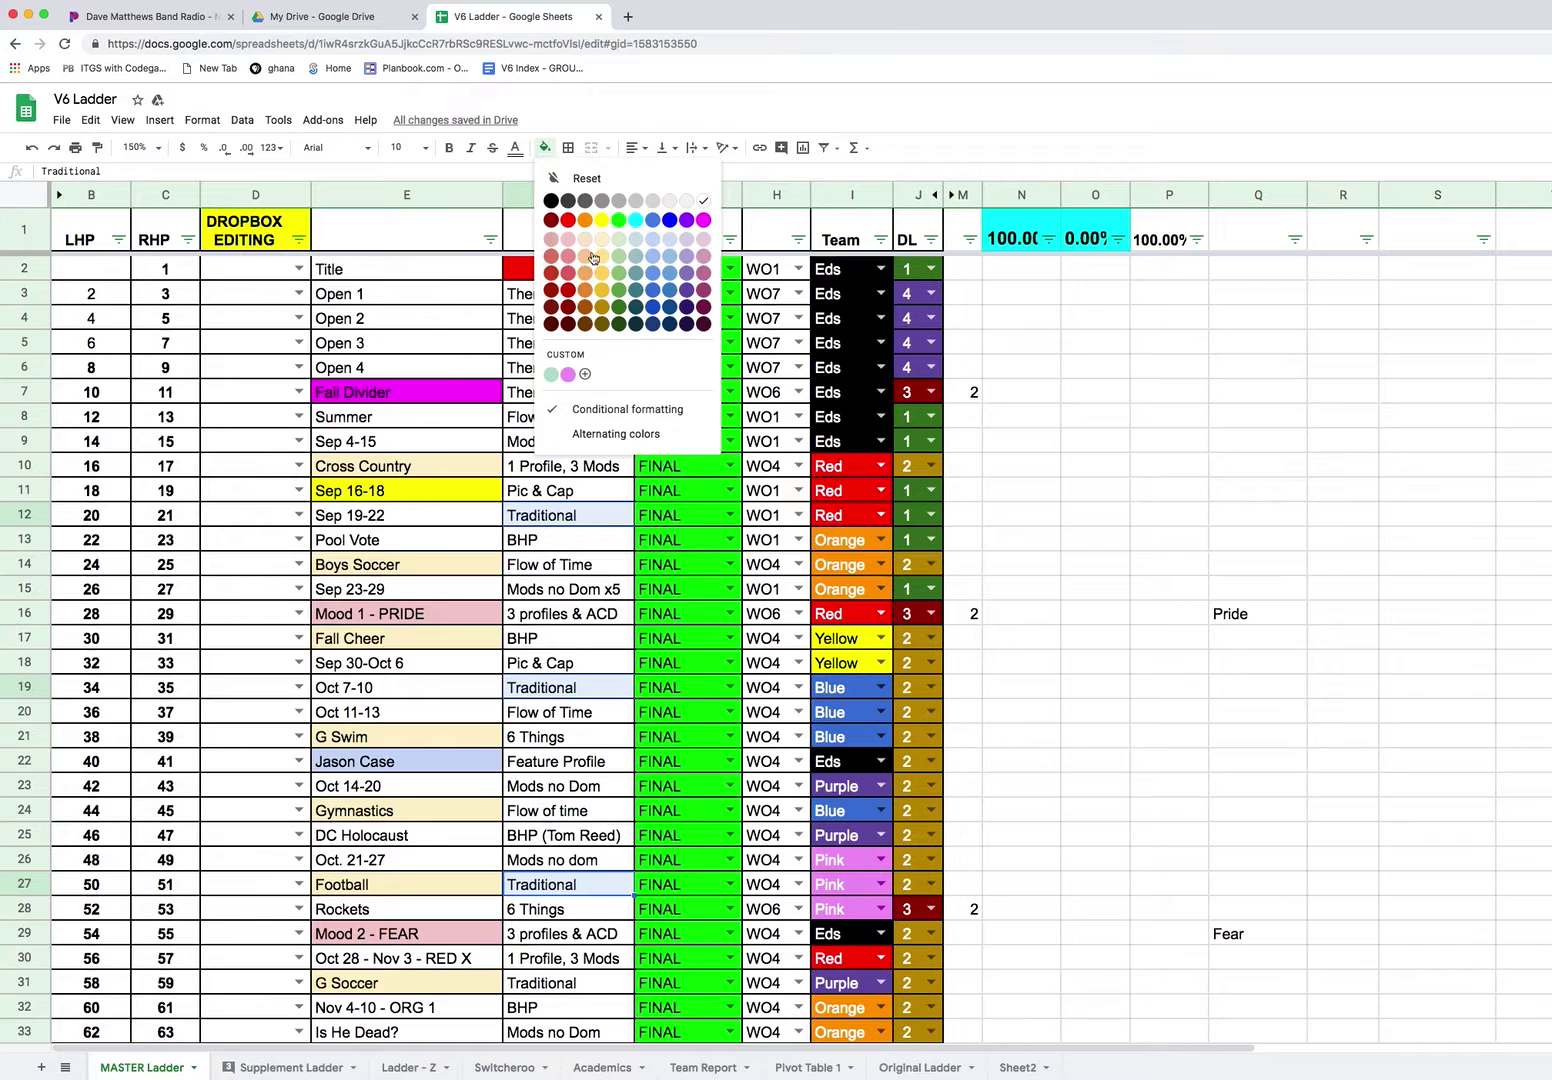
pyautogui.click(637, 226)
# Fill the four BHP cells in the Mode column, rows 13, 17, 25 and 32, with purple.
pyautogui.click(560, 543)
pyautogui.keyDown('super'); pyautogui.click(541, 647); pyautogui.keyUp('super')
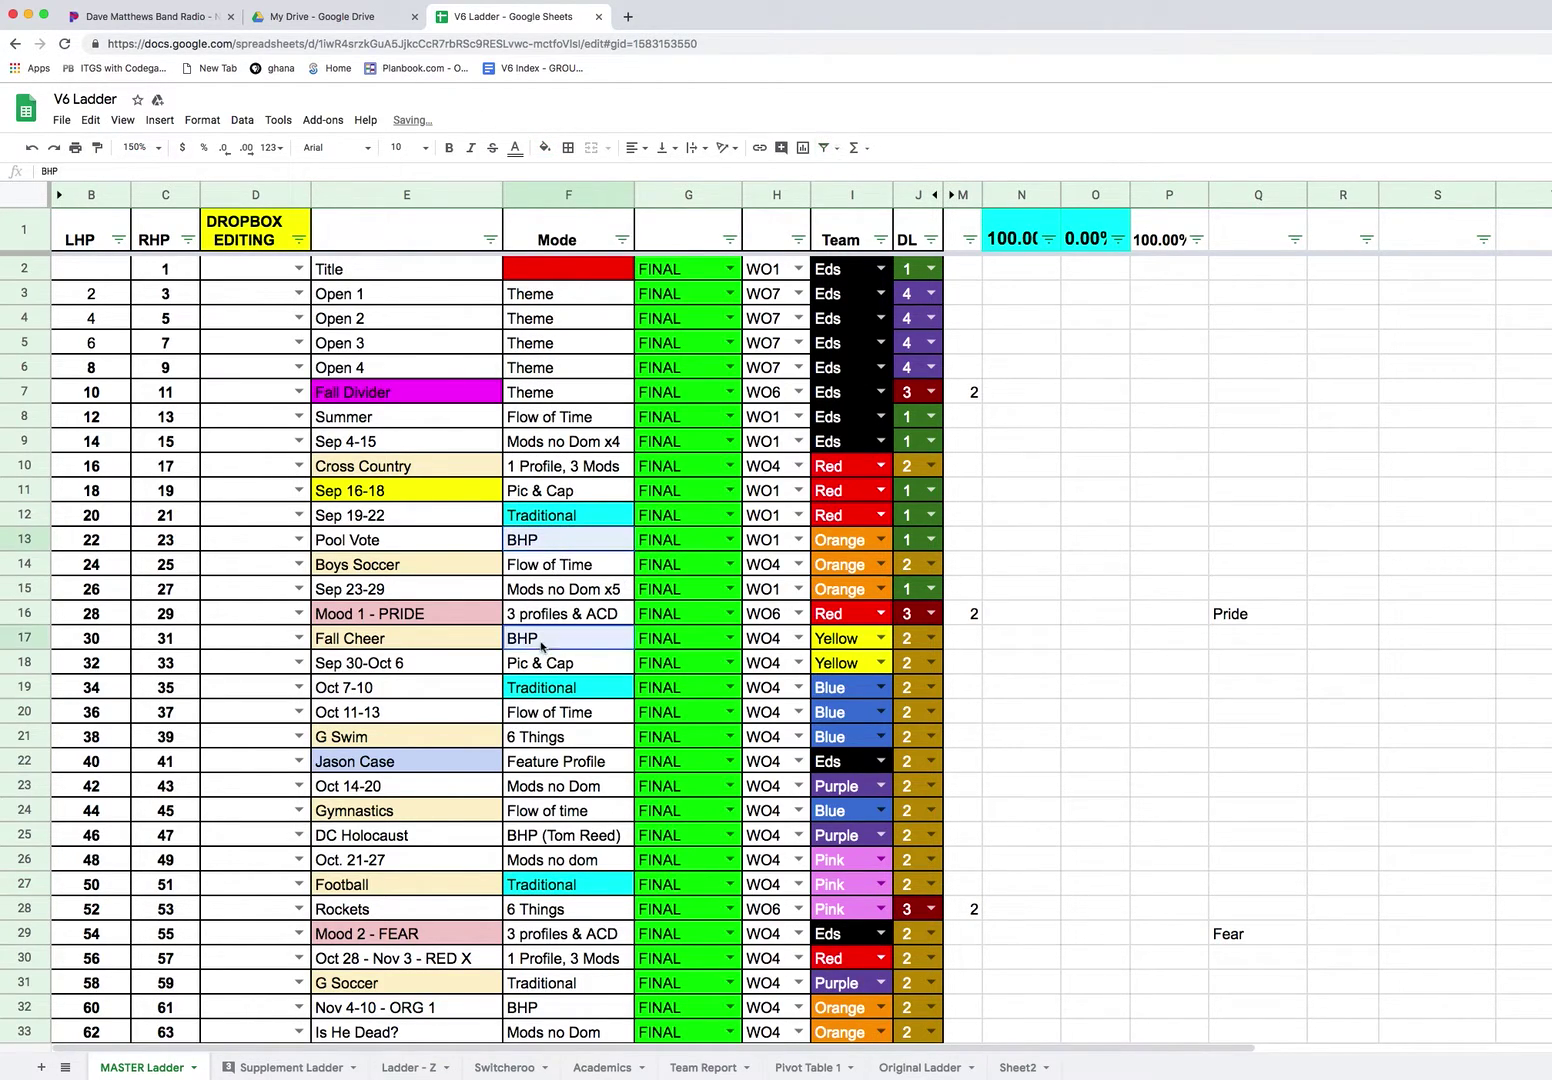
pyautogui.keyDown('super'); pyautogui.click(553, 836); pyautogui.keyUp('super')
pyautogui.keyDown('super'); pyautogui.click(537, 1005); pyautogui.keyUp('super')
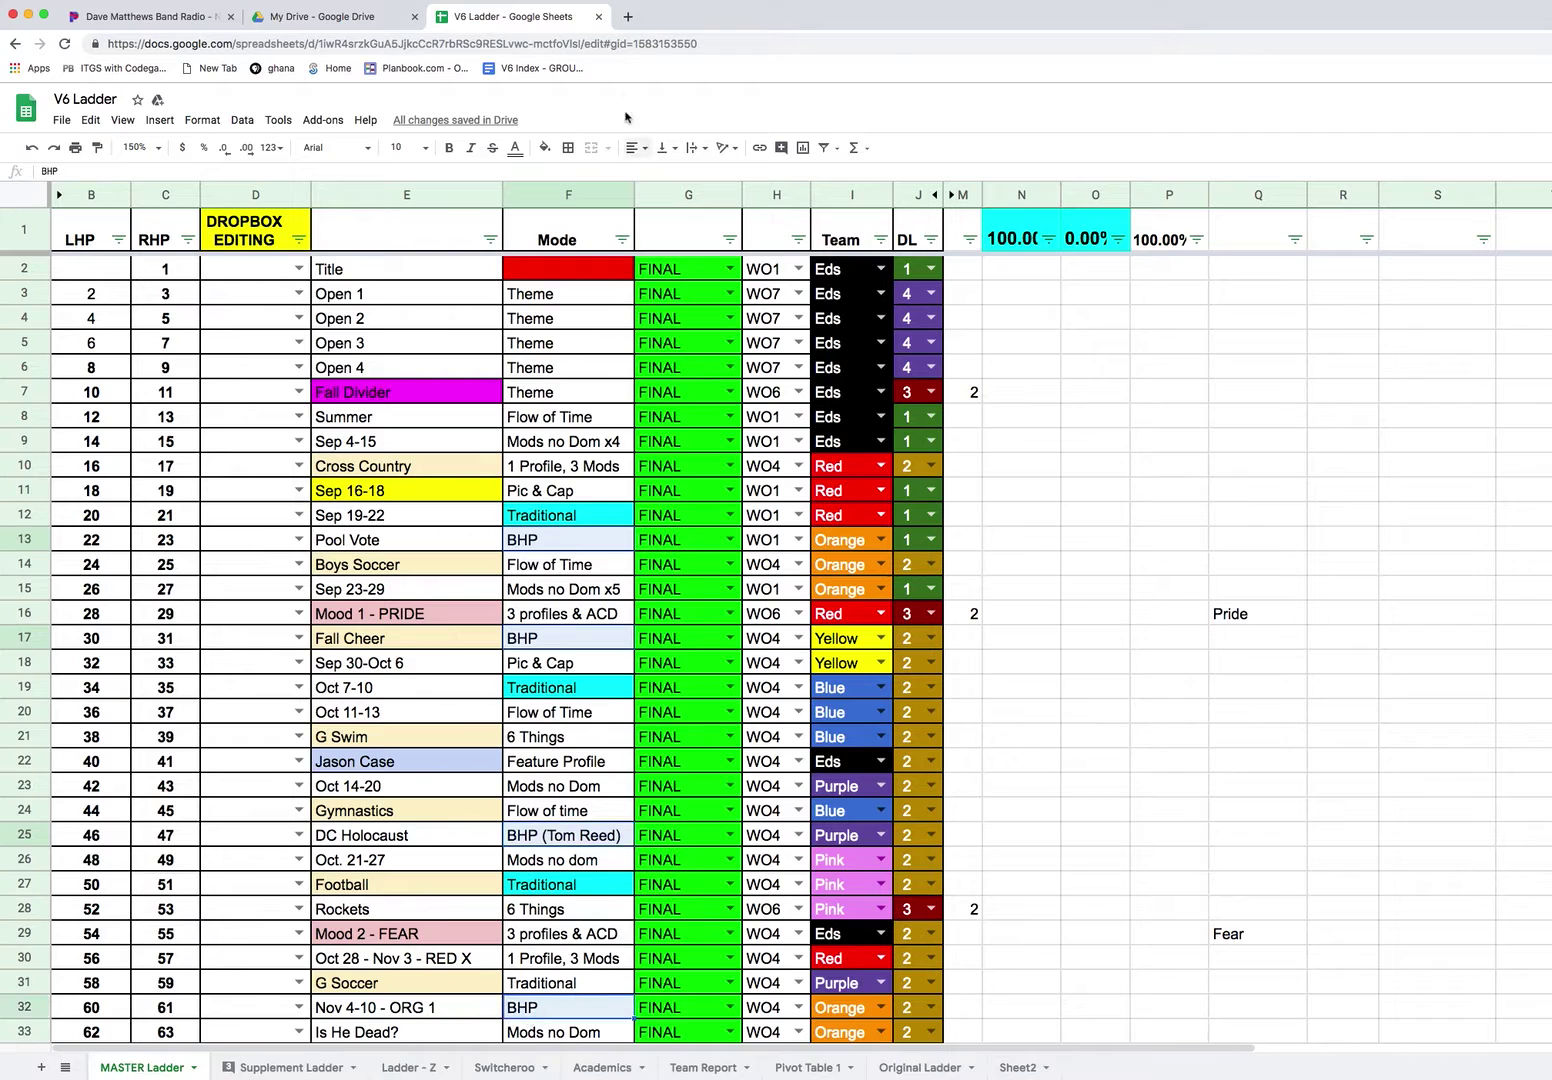
pyautogui.click(546, 150)
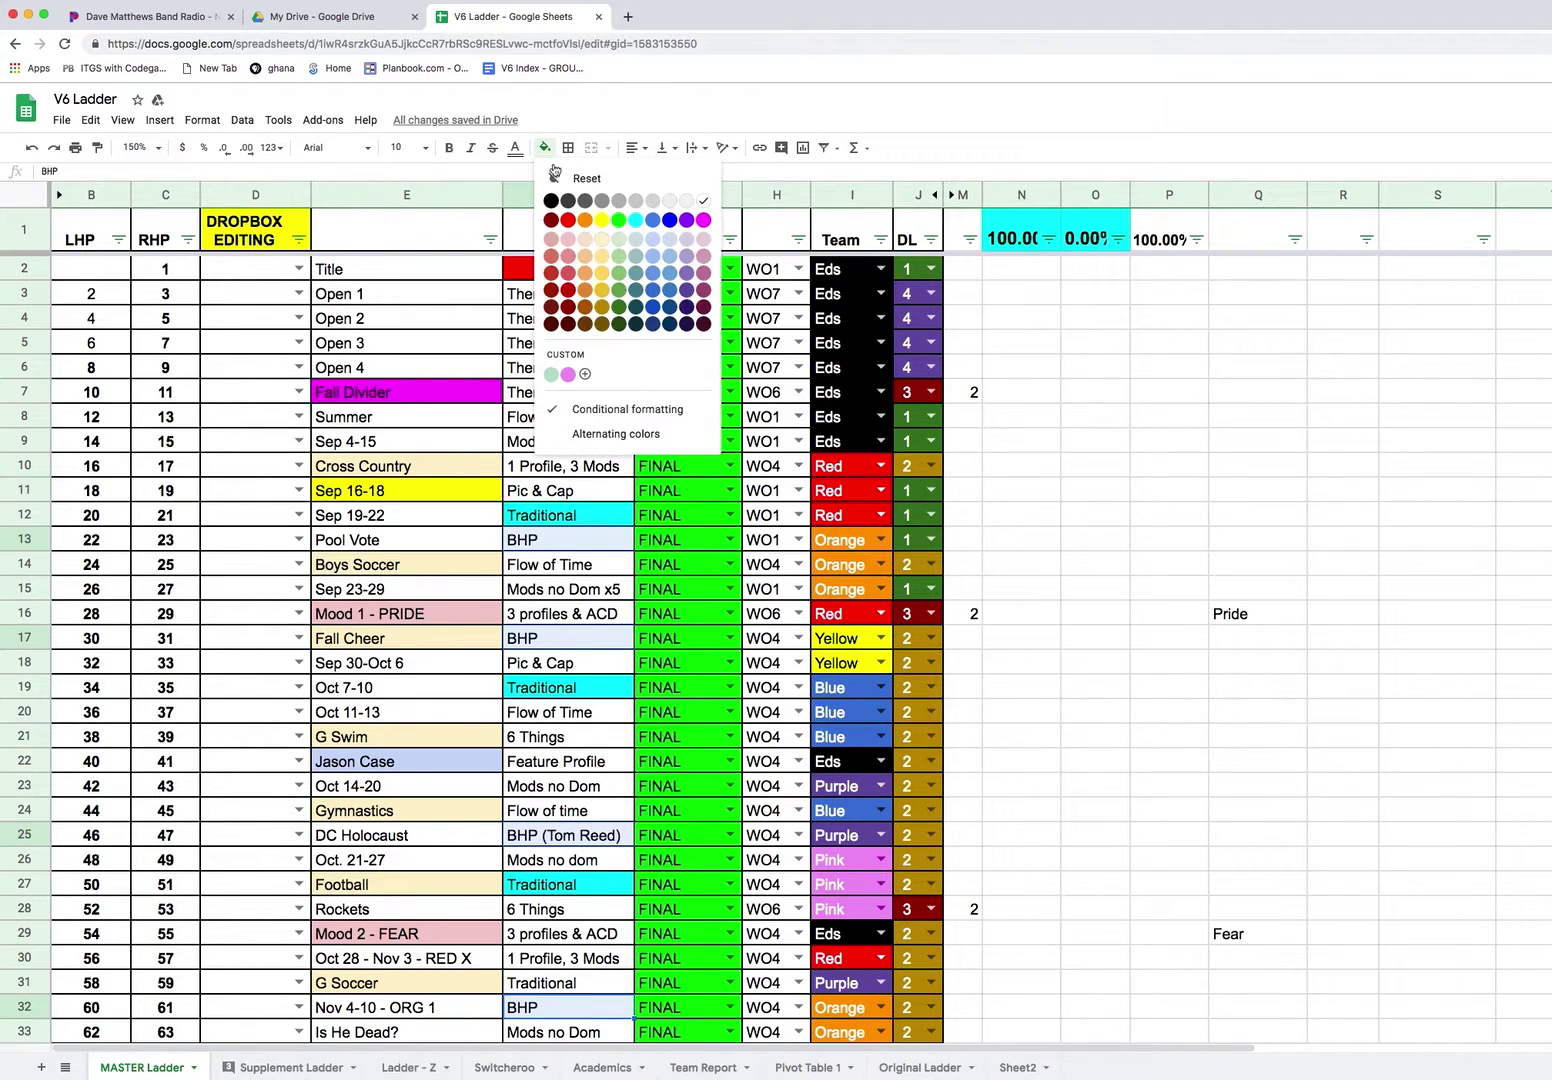
pyautogui.click(686, 219)
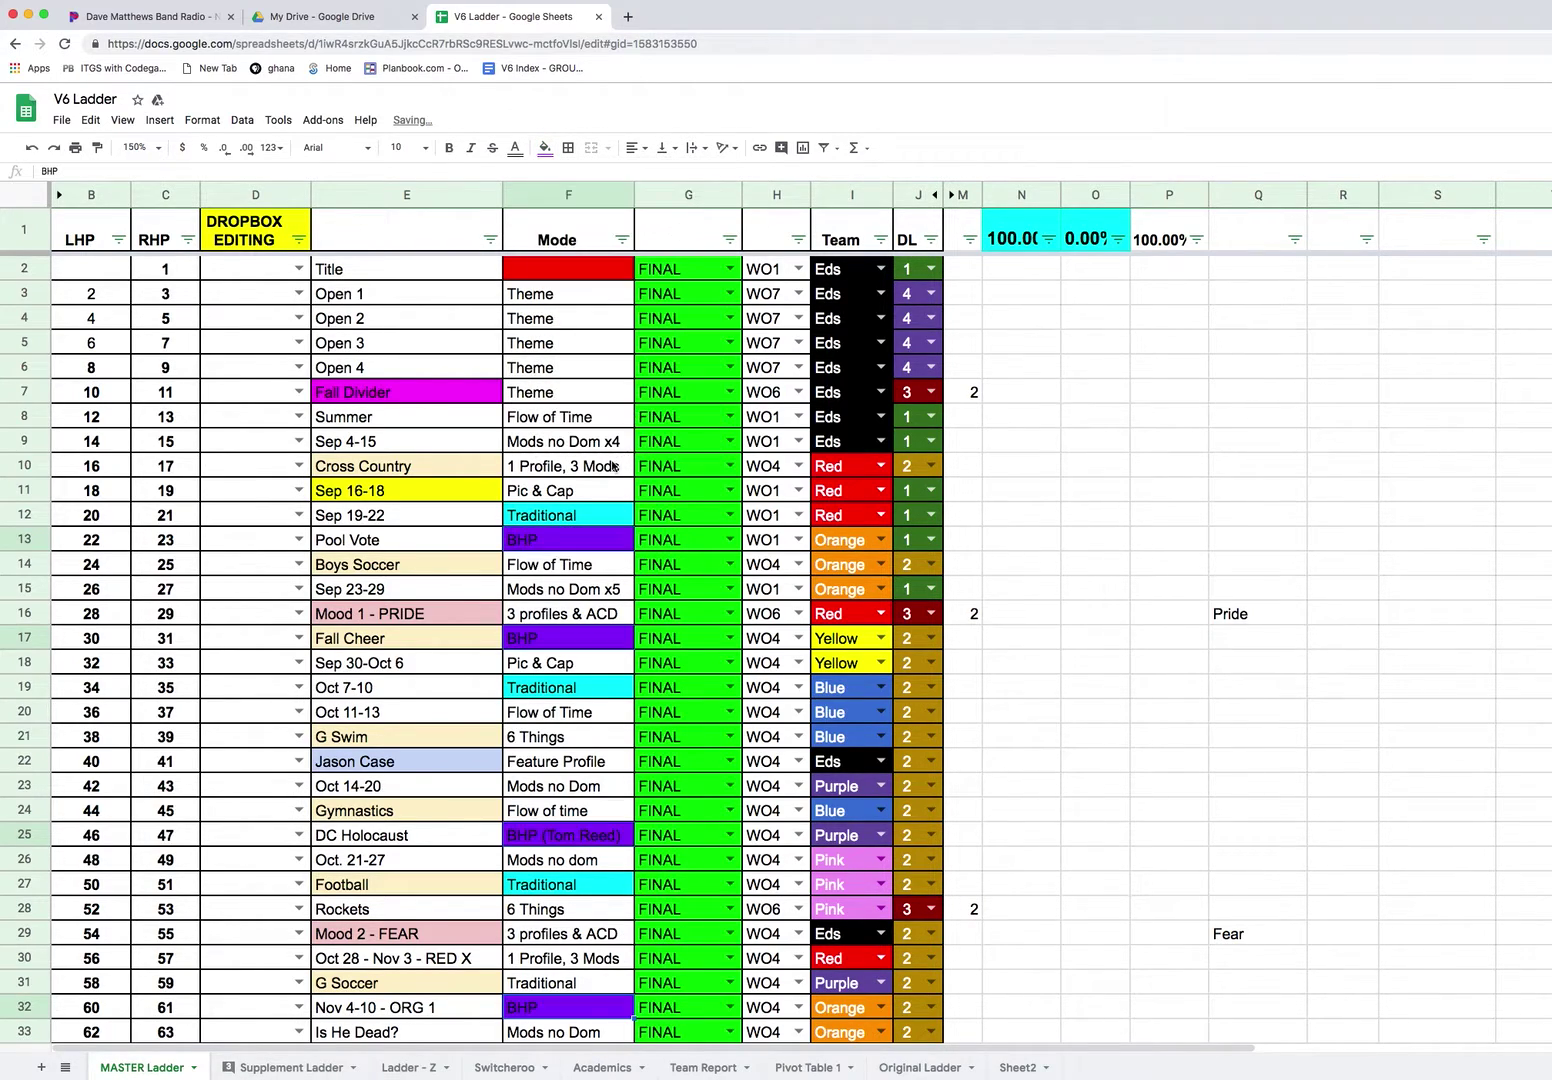
# Fill the Pic & Cap cells for Sep 16-18 and Sep 30-Oct 6 with golden yellow.
pyautogui.click(568, 495)
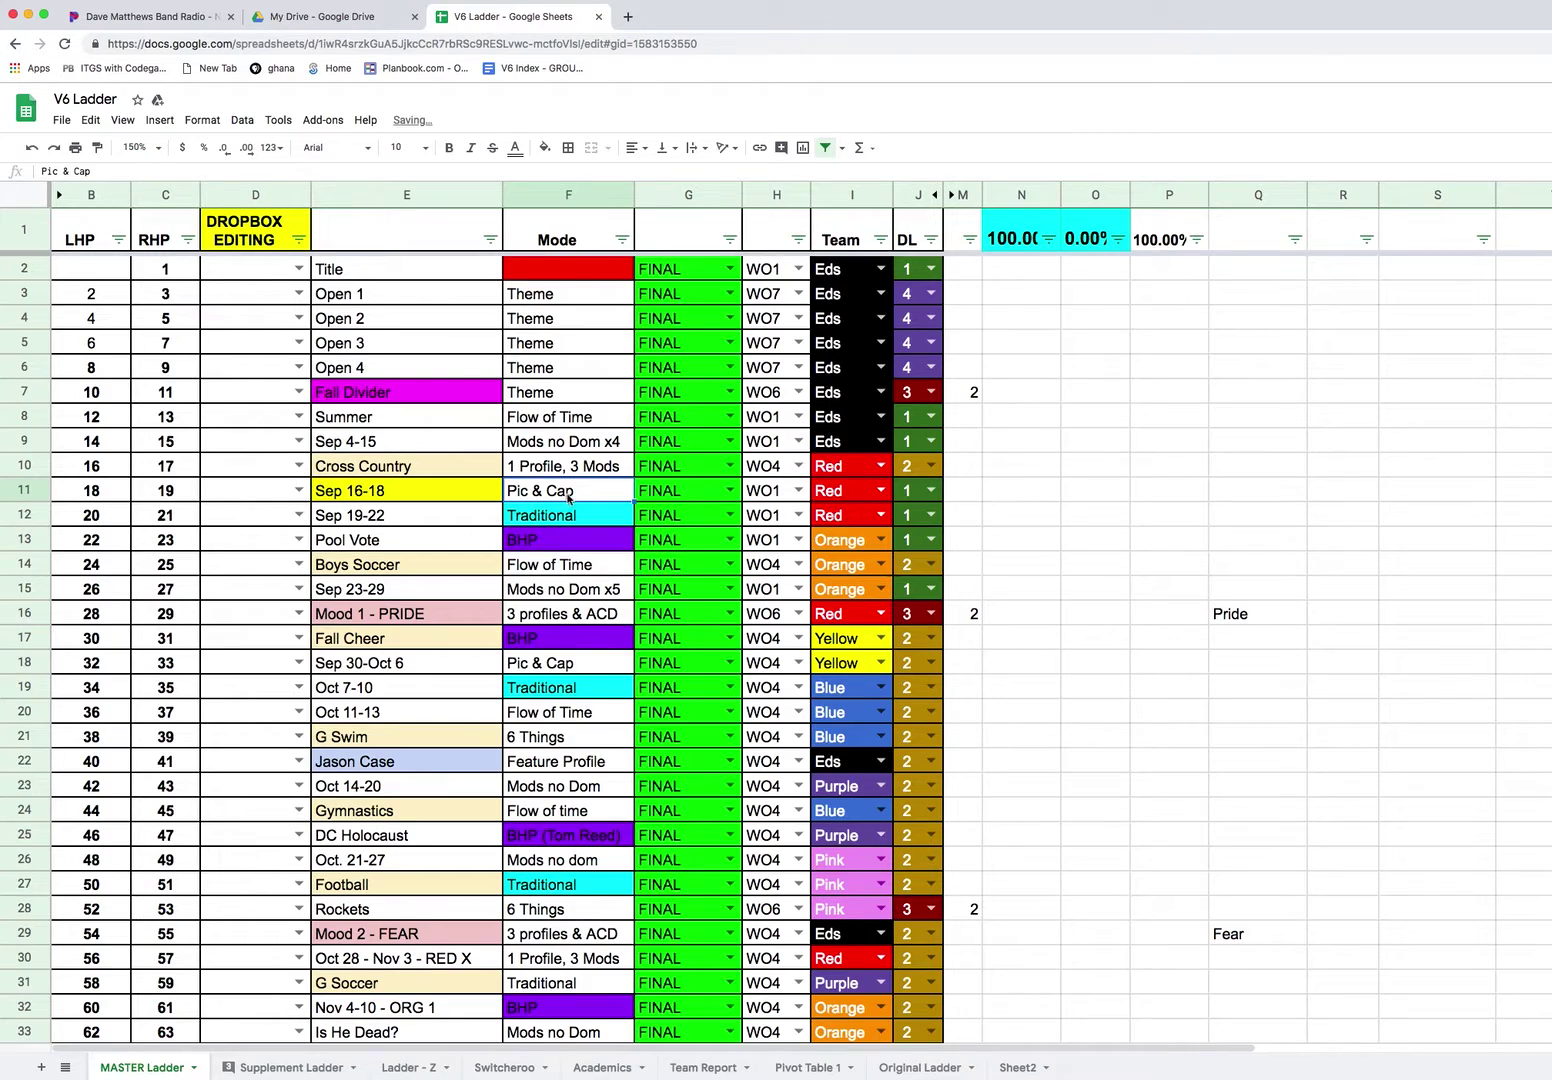
pyautogui.keyDown('super'); pyautogui.click(565, 663); pyautogui.keyUp('super')
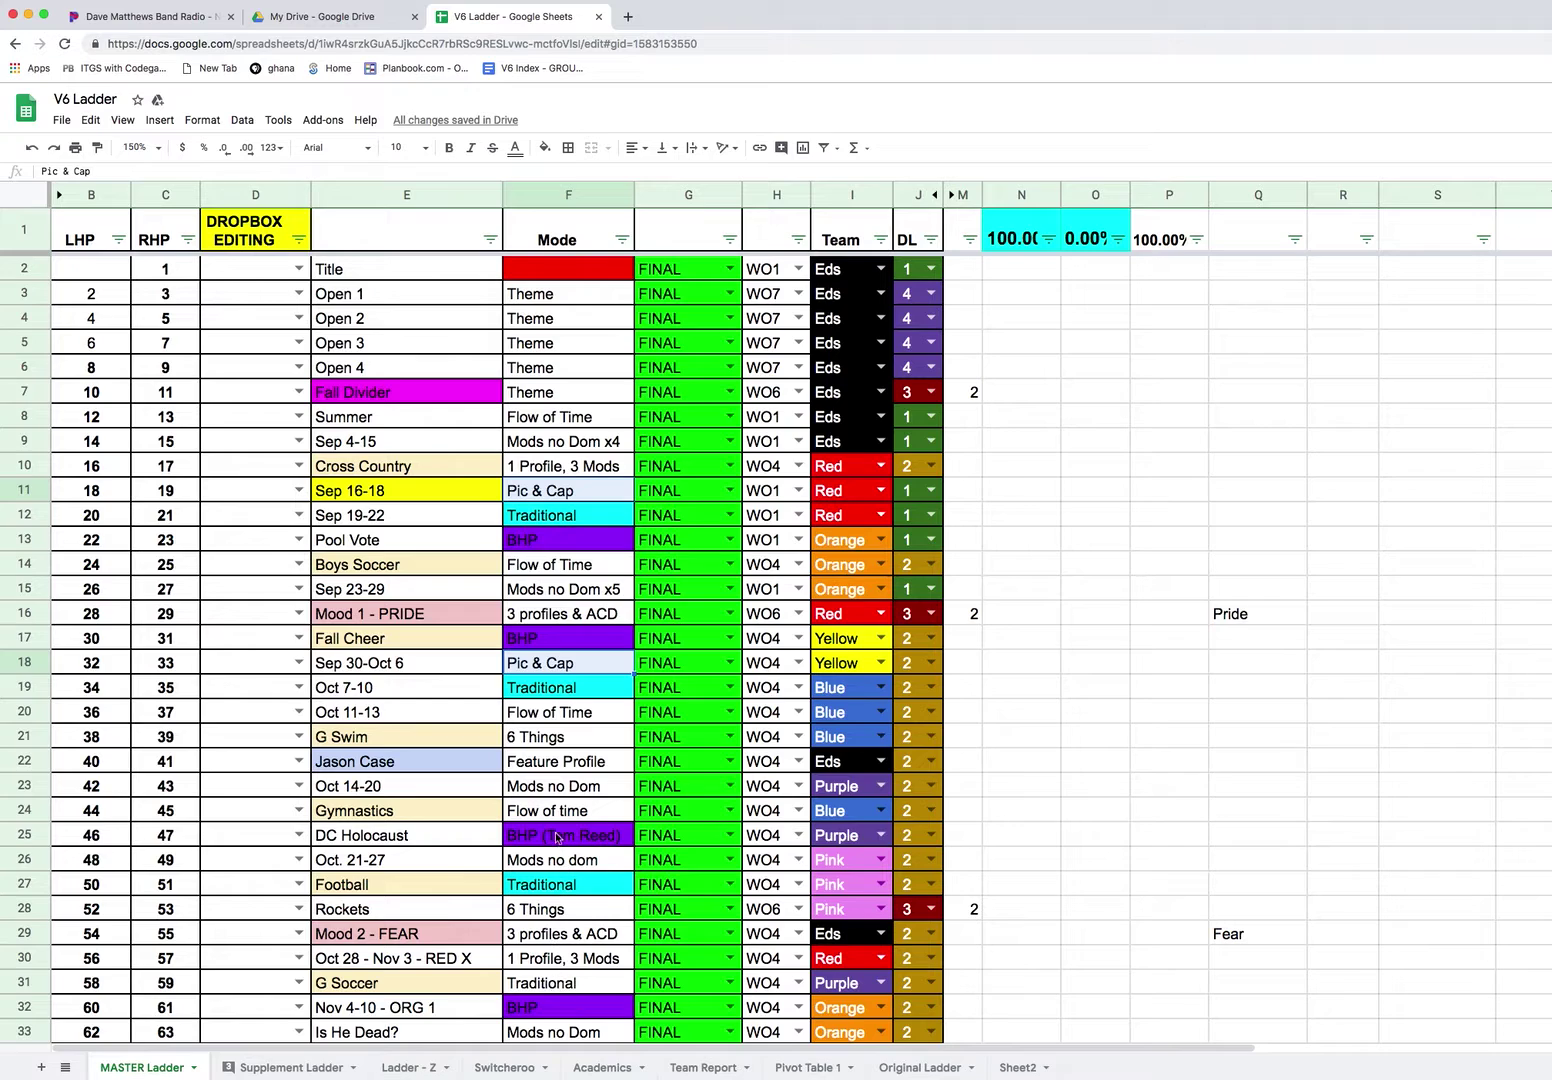
pyautogui.click(550, 154)
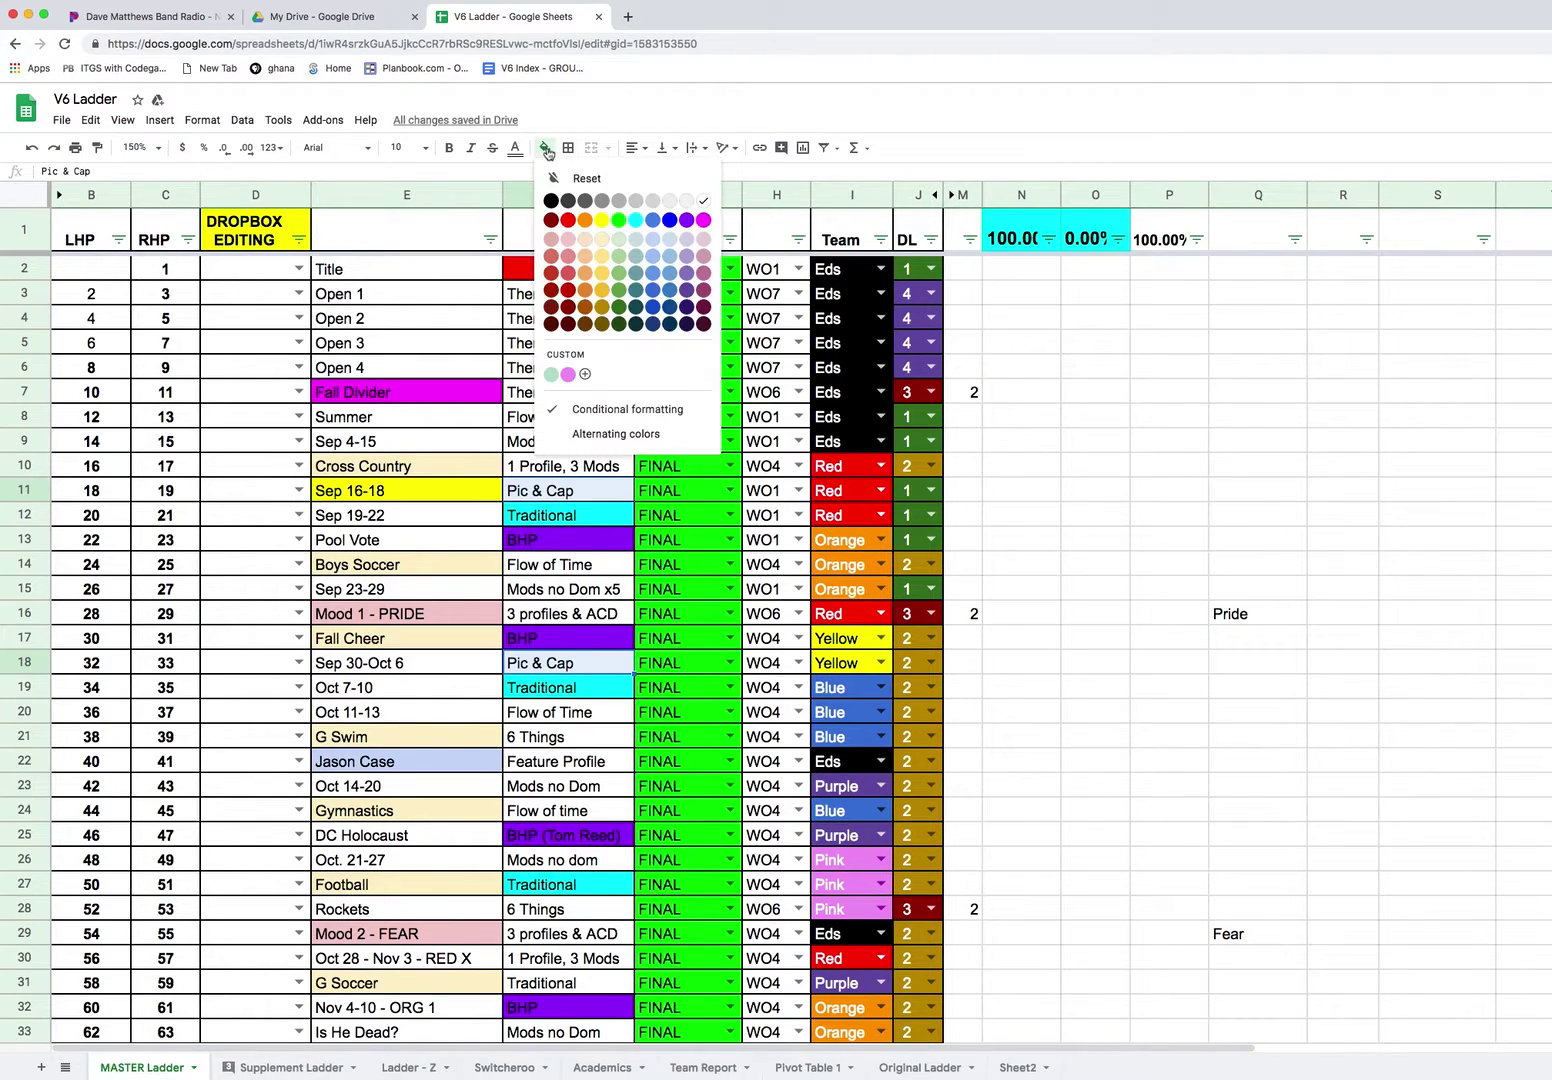
pyautogui.click(602, 276)
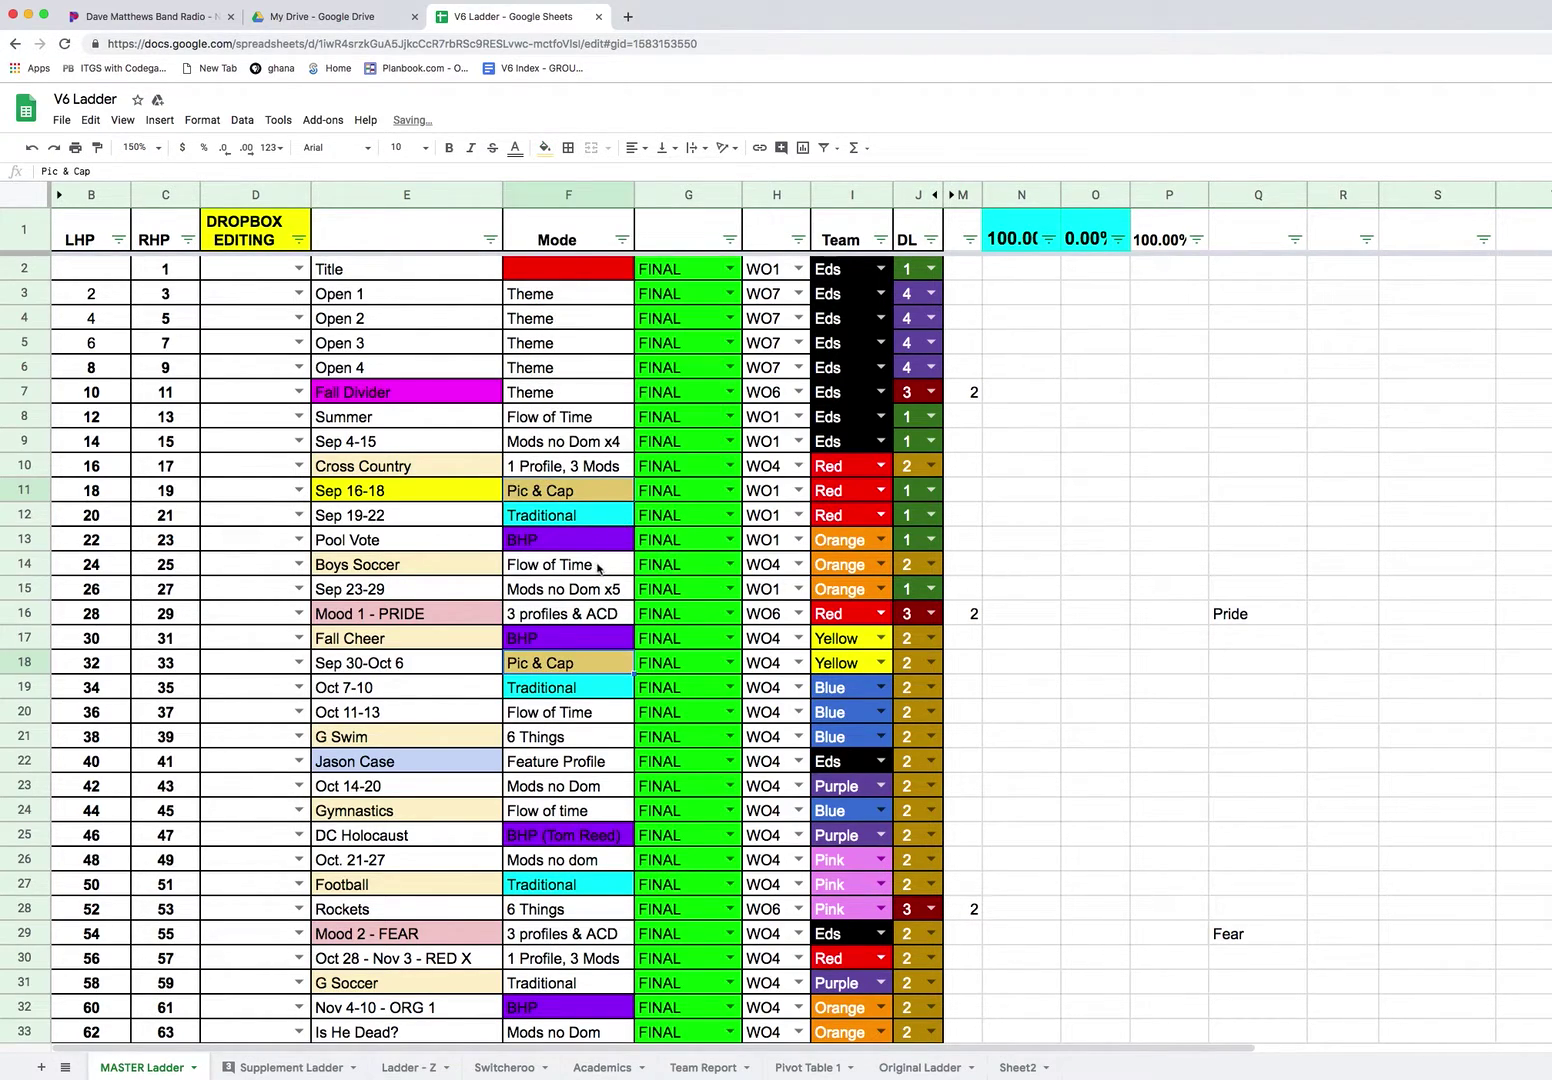
# Fill the Mods no Dom cells in rows 15, 23 and 33 of the Mode column with red.
pyautogui.click(560, 469)
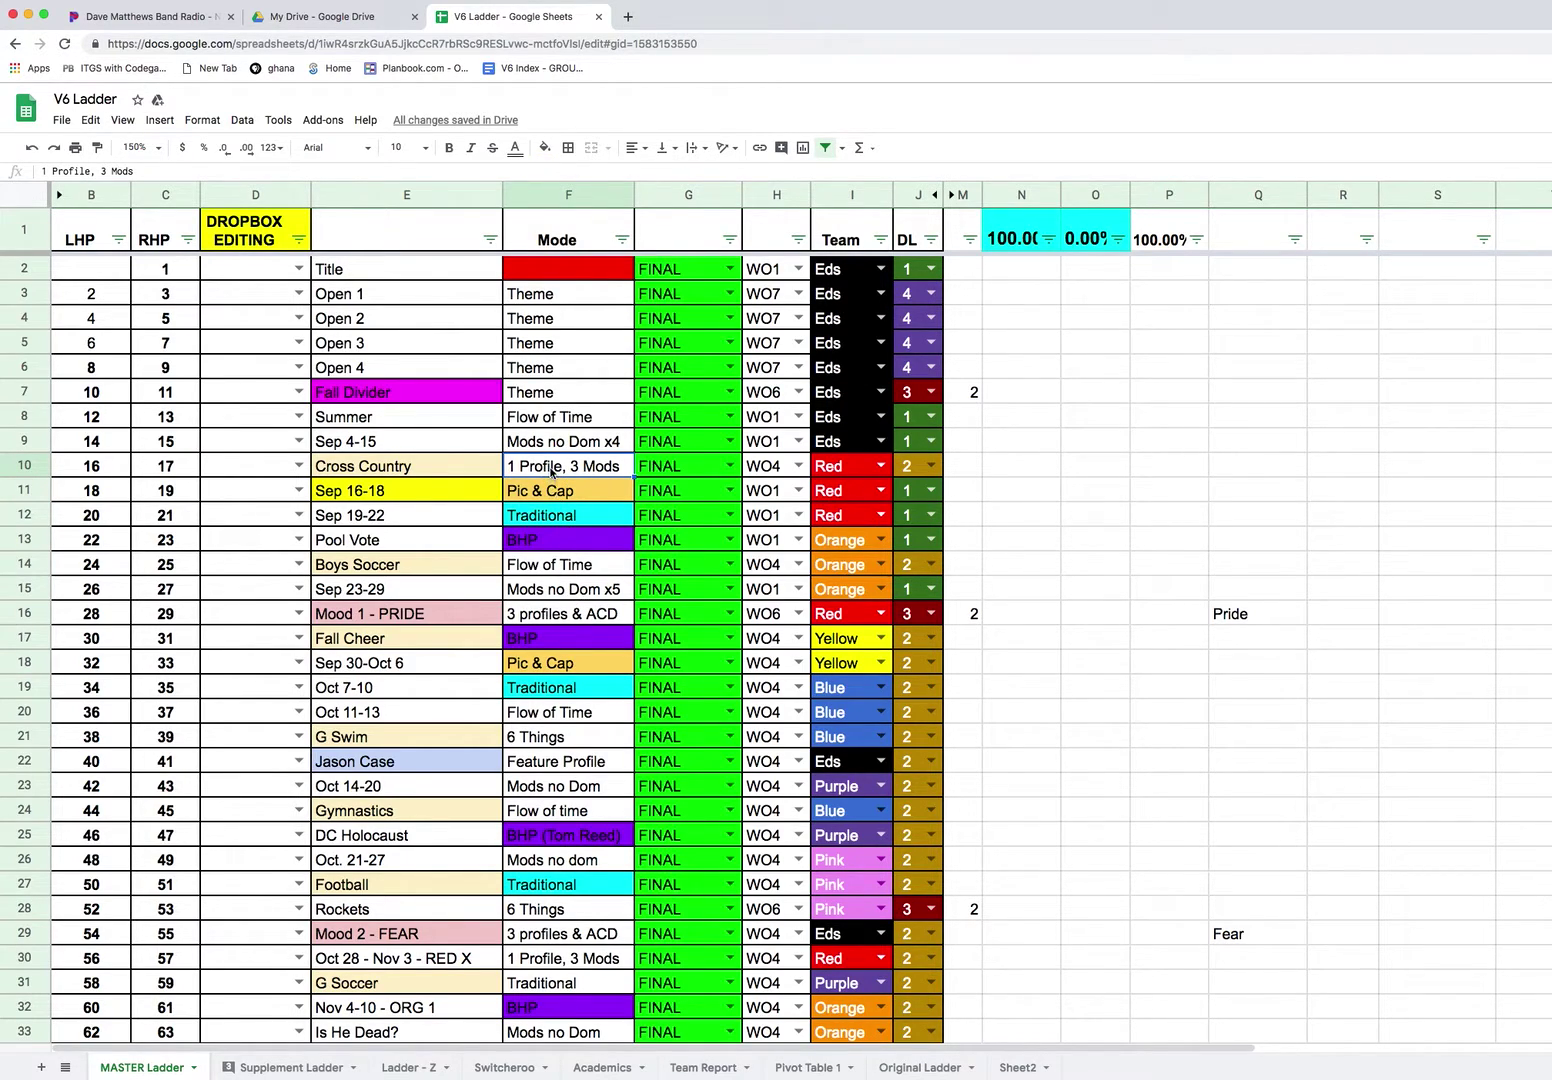
pyautogui.click(547, 788)
pyautogui.keyDown('super'); pyautogui.click(566, 598); pyautogui.keyUp('super')
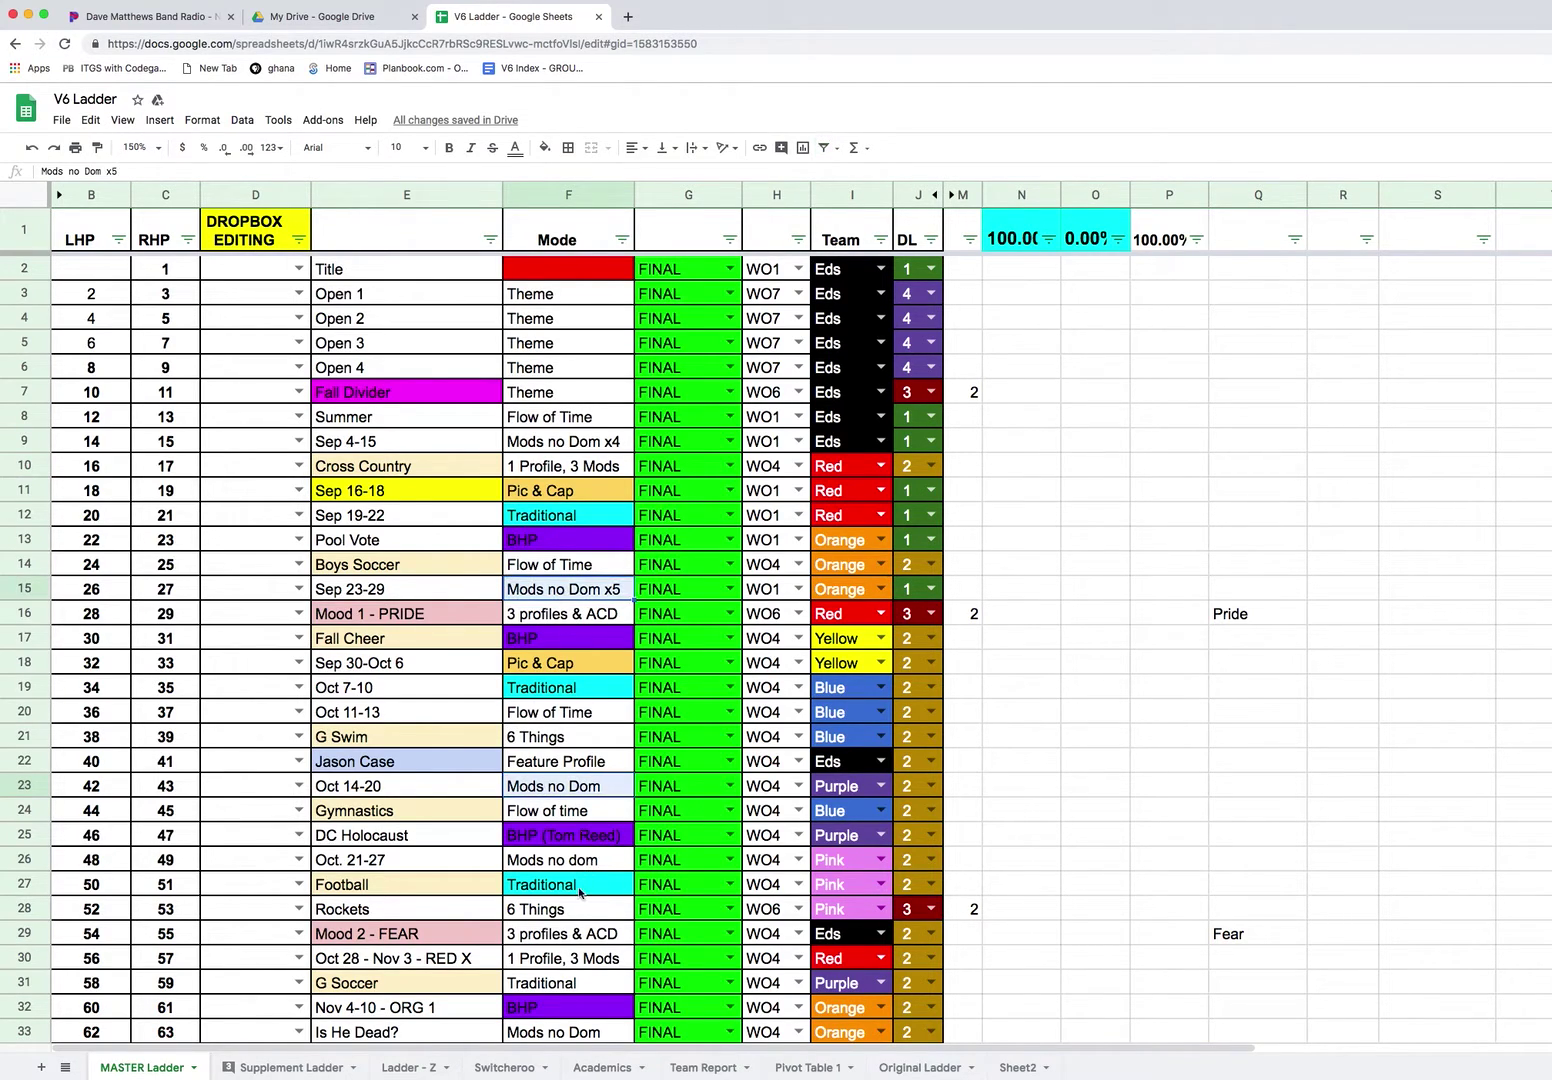
pyautogui.keyDown('super'); pyautogui.click(560, 1031); pyautogui.keyUp('super')
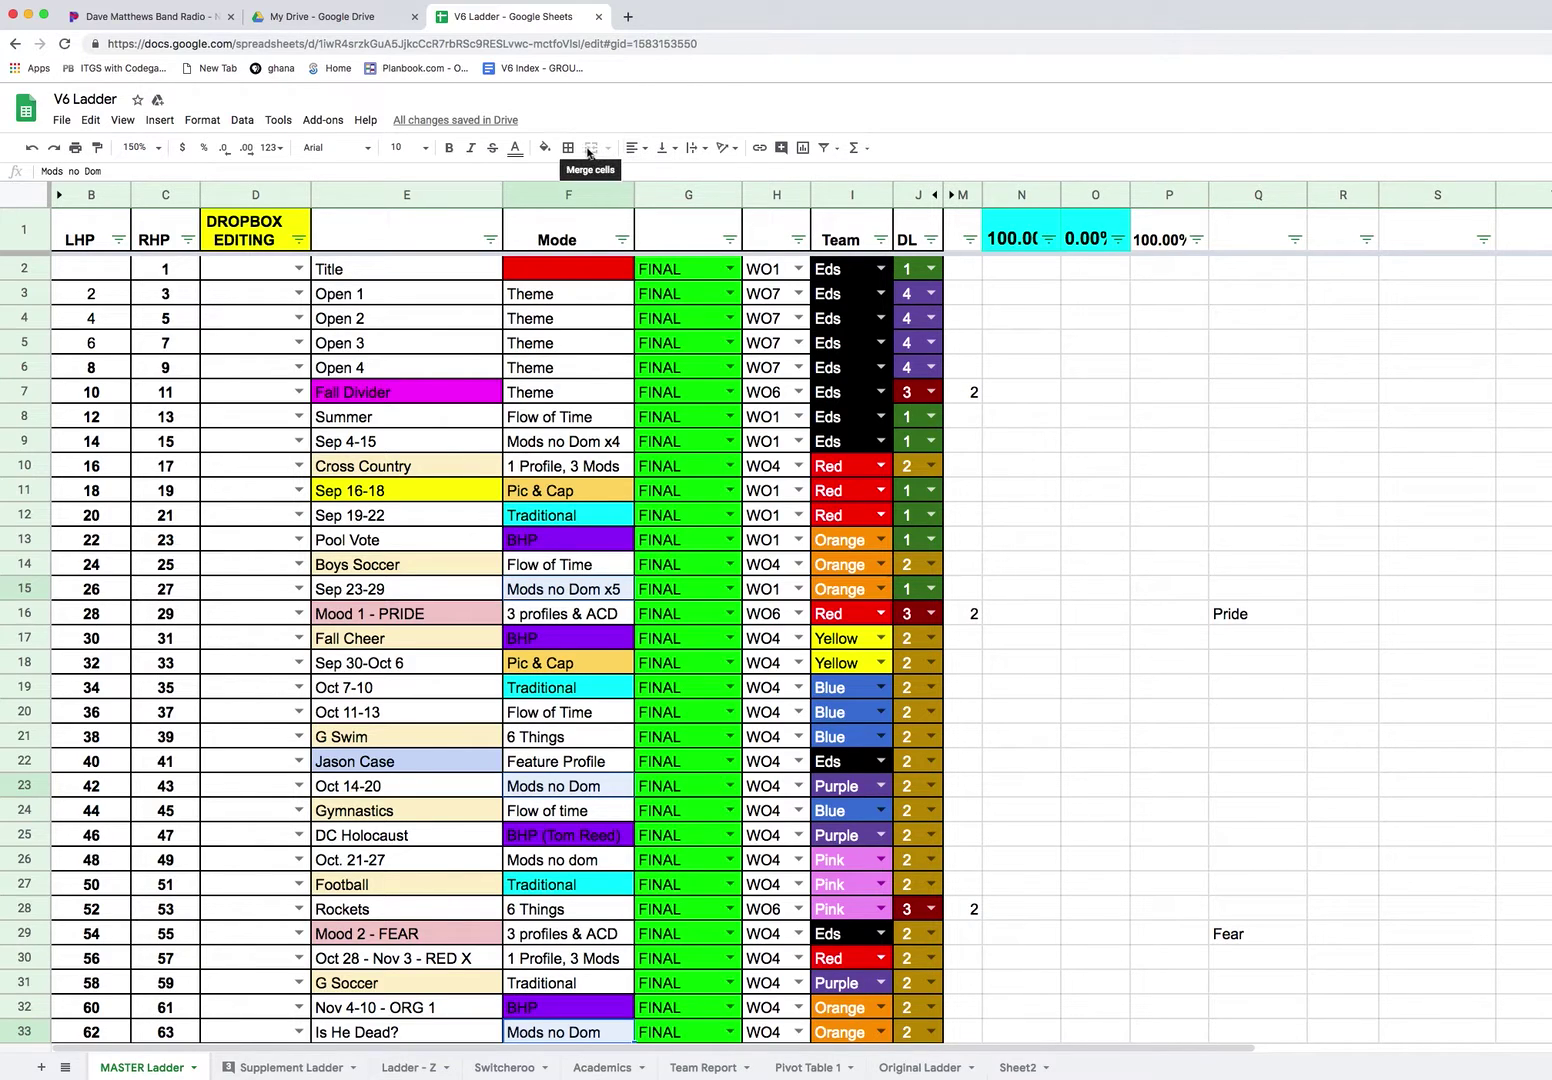
pyautogui.click(555, 155)
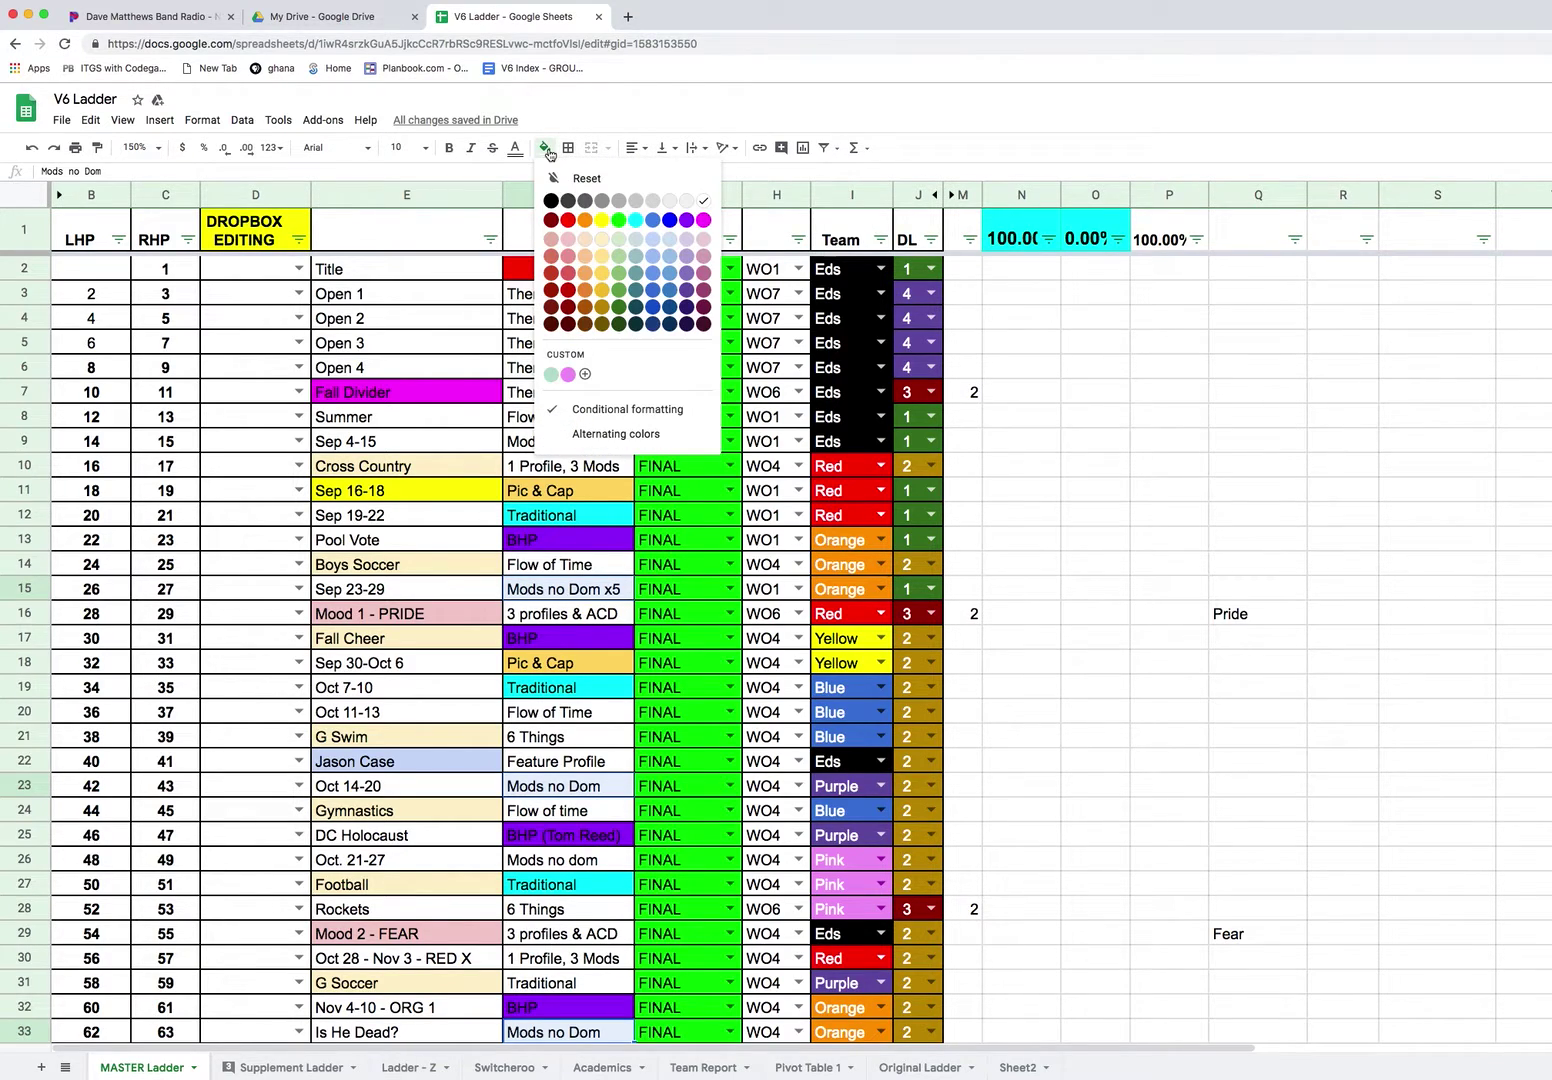
pyautogui.click(567, 221)
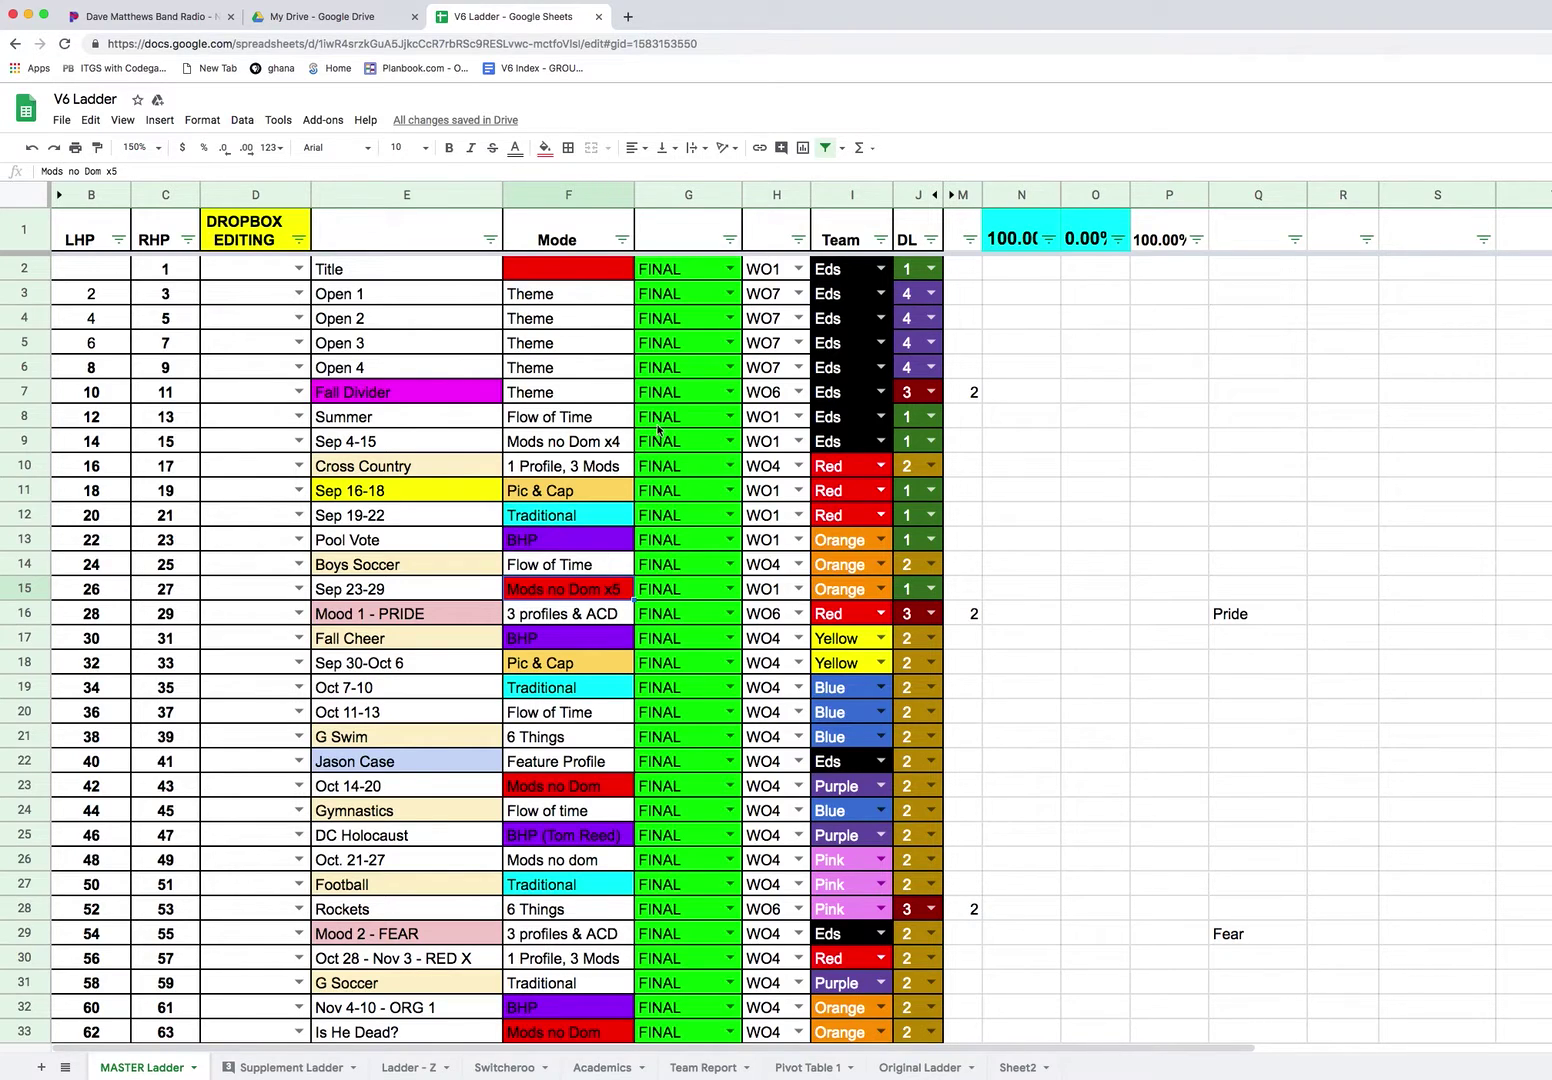
# Undo the four fill colours applied to the Mode column.
pyautogui.press('super+z')
pyautogui.press('super+z')
pyautogui.press('super+z')
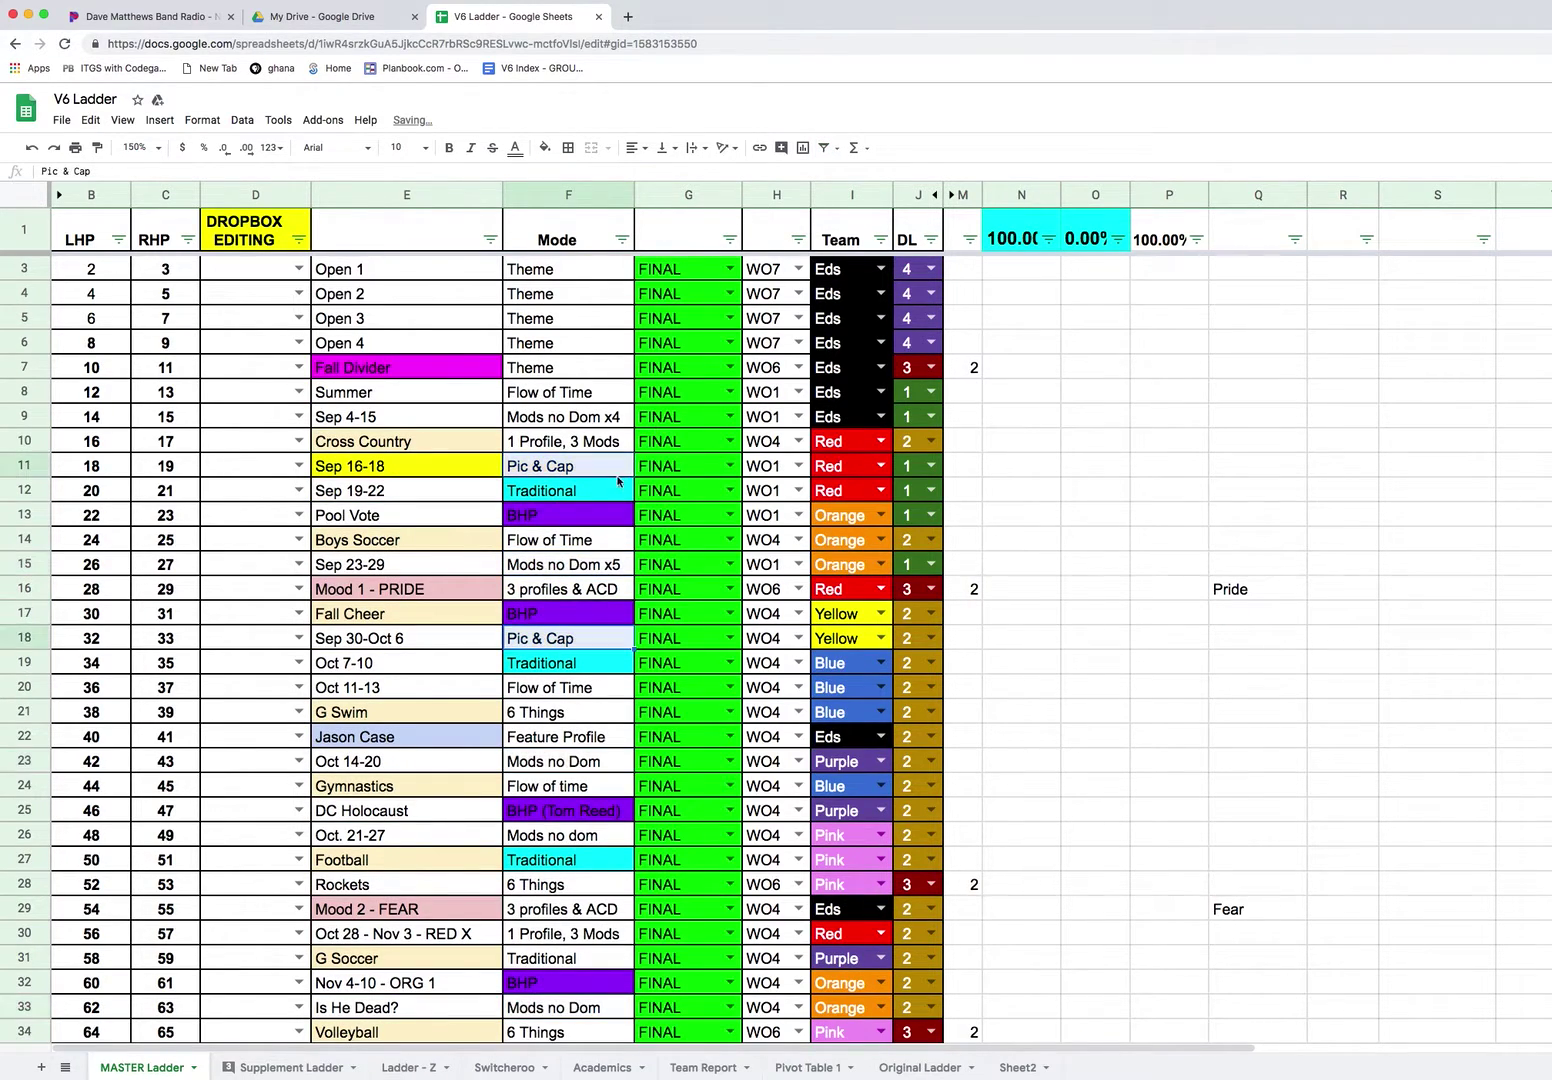
pyautogui.press('super+z')
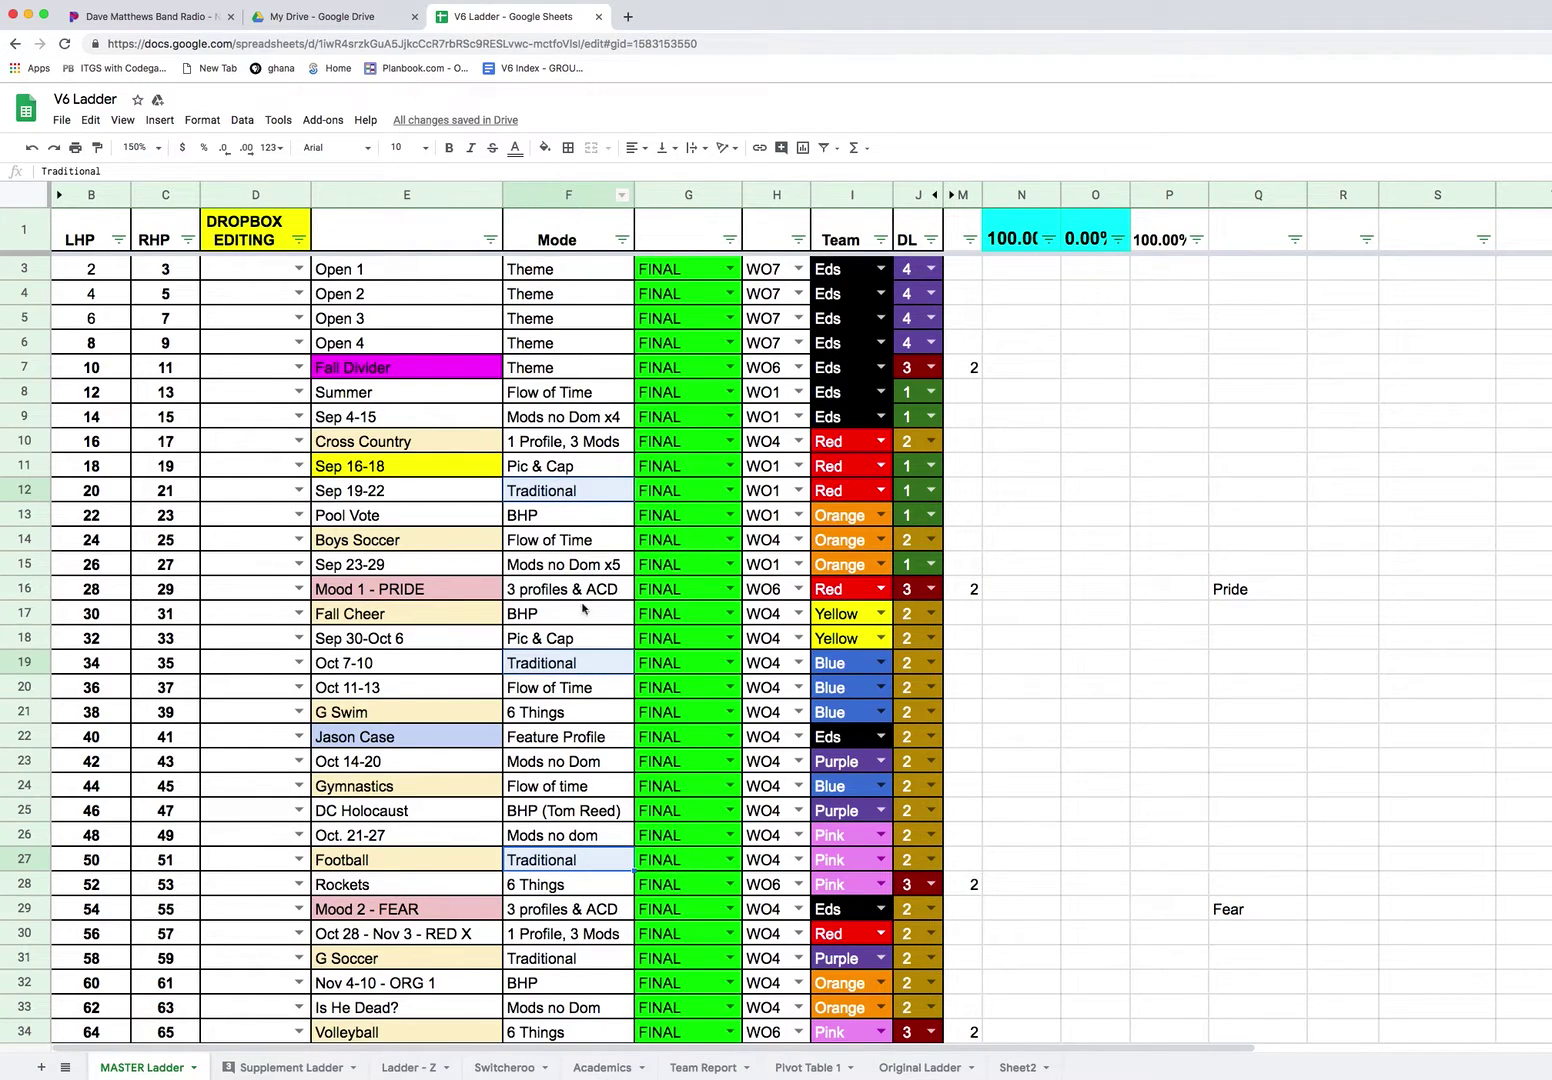
# Enter the header Status for column G.
pyautogui.click(690, 194)
pyautogui.click(686, 226)
pyautogui.write('Status')
pyautogui.press('Return')
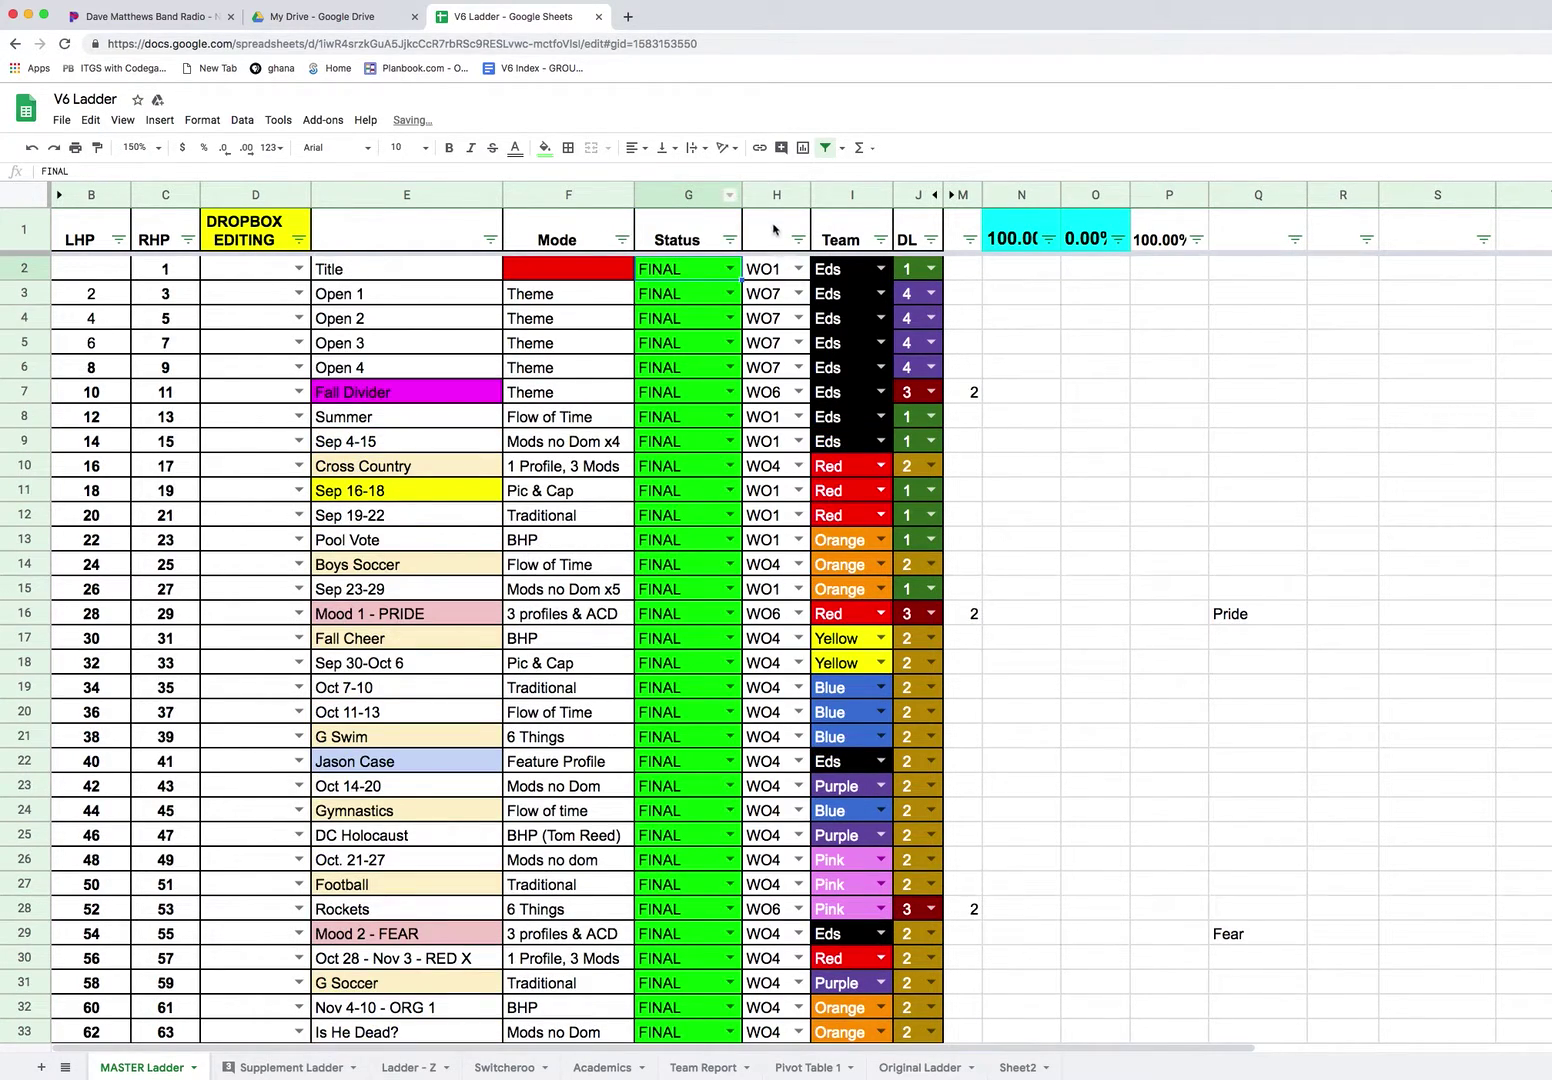
# Enter the header Proof WO for column H and widen the column to fit it.
pyautogui.click(767, 218)
pyautogui.write('Proof WO')
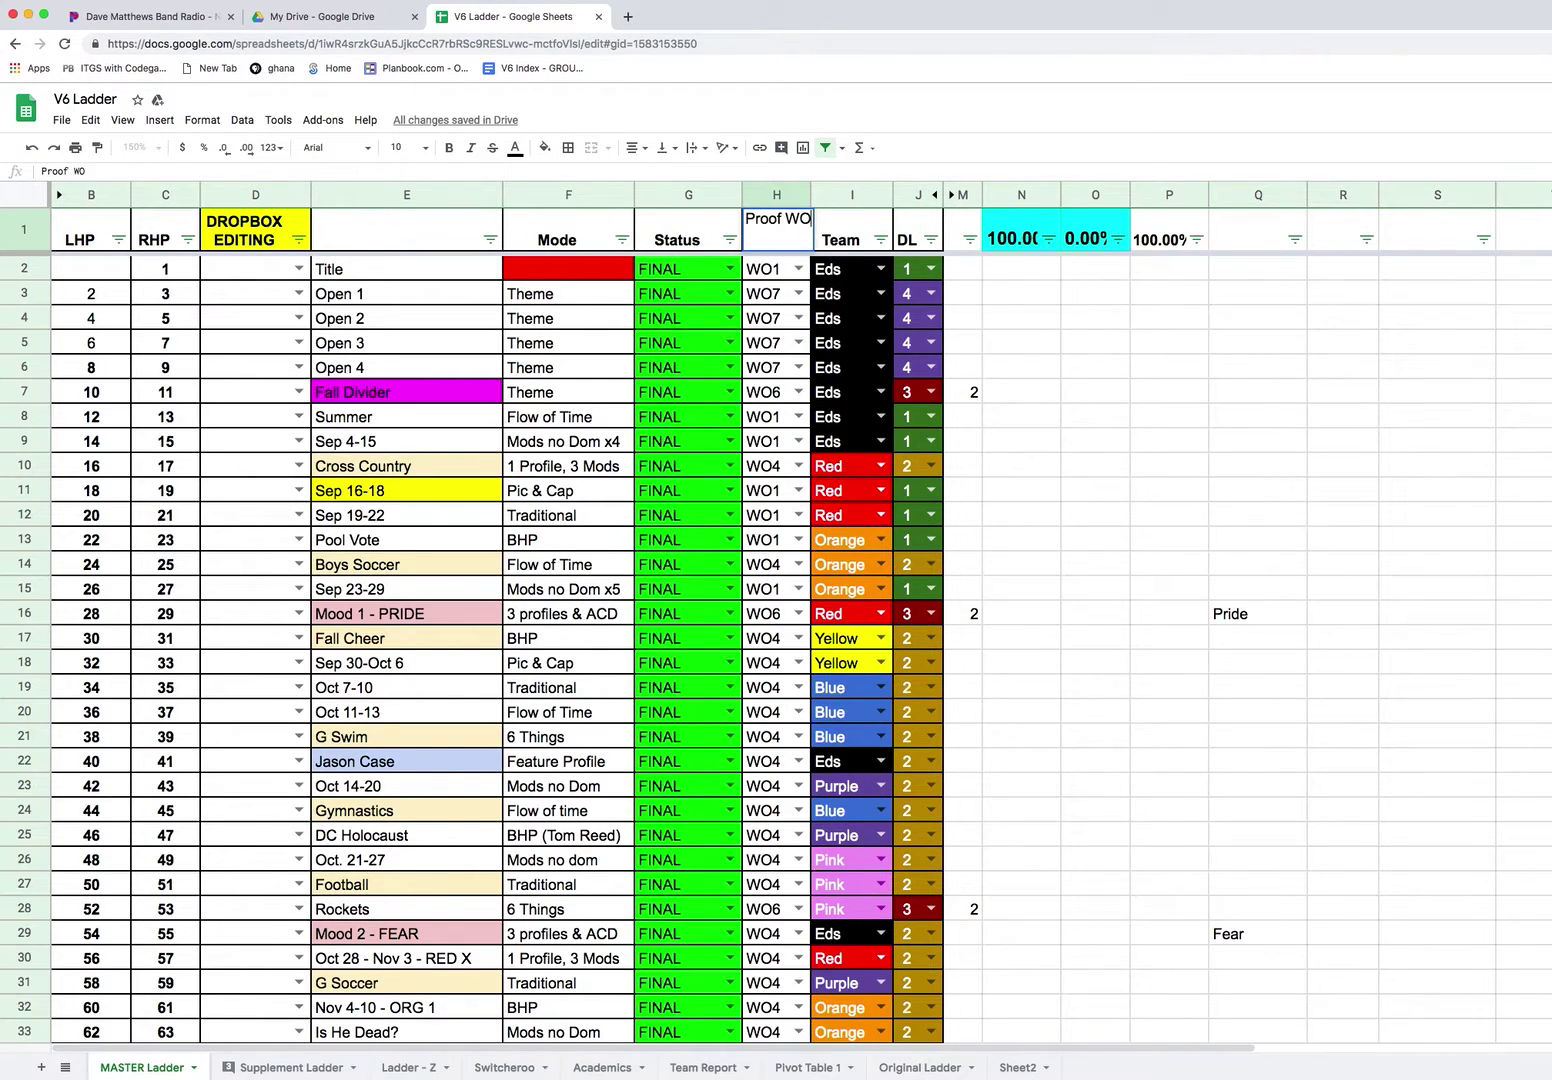
pyautogui.press('Return')
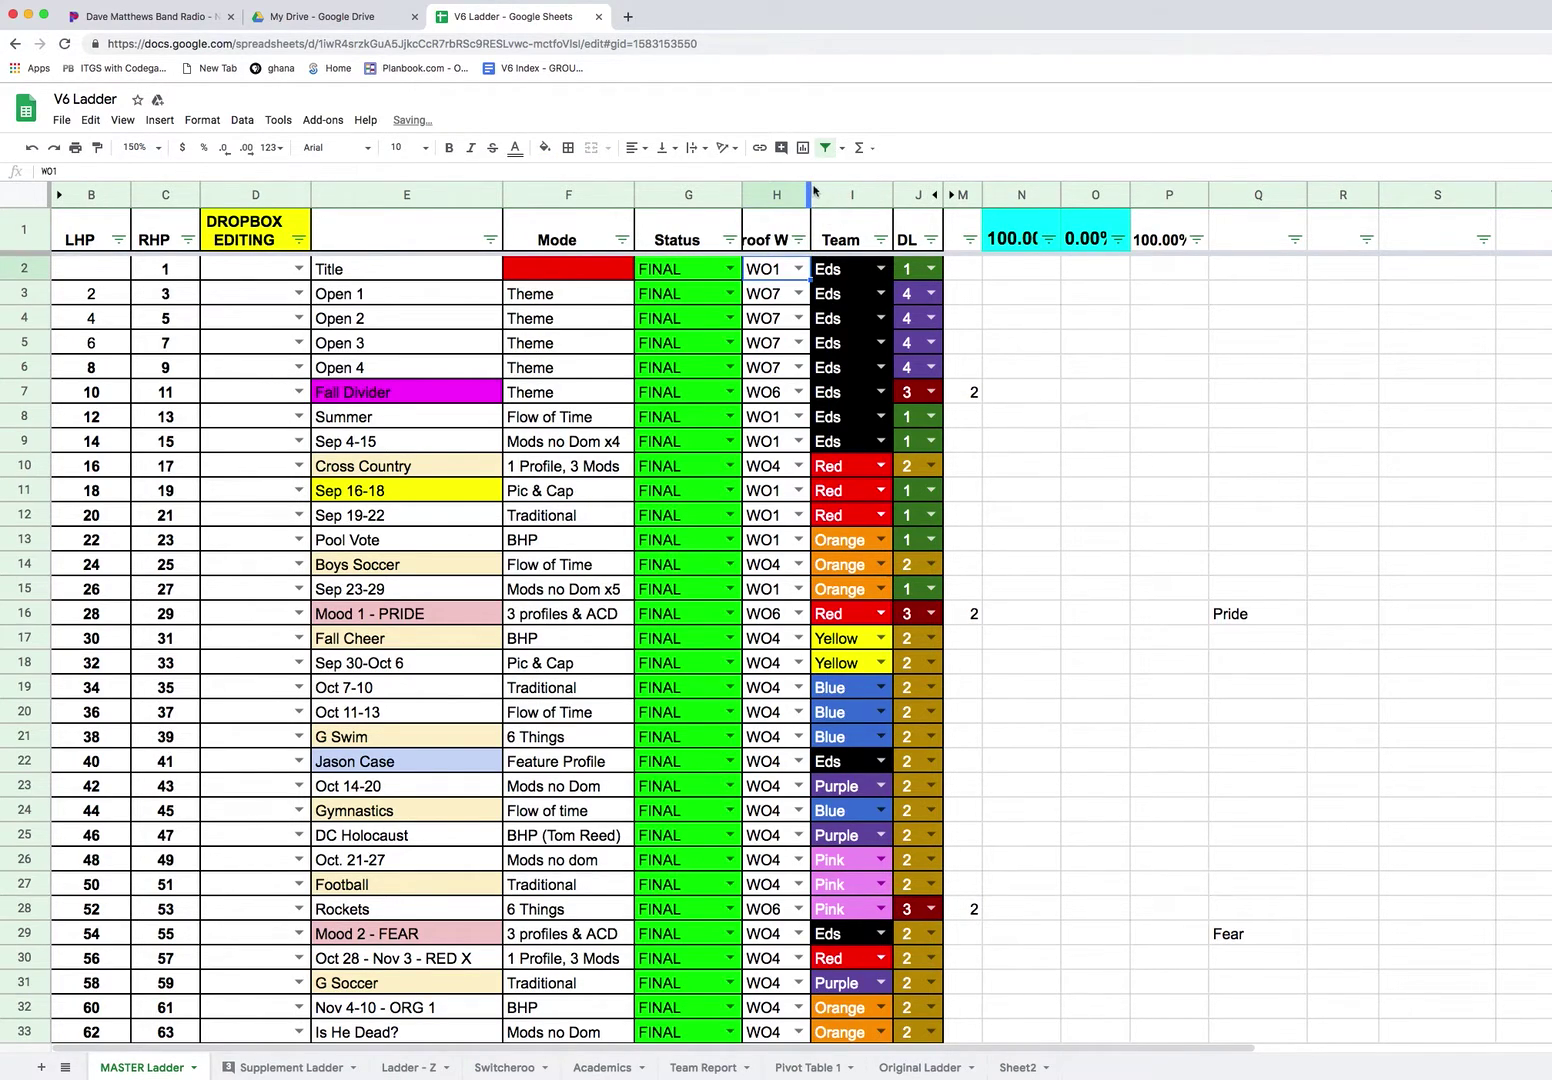
pyautogui.moveTo(809, 190); pyautogui.dragTo(842, 190)
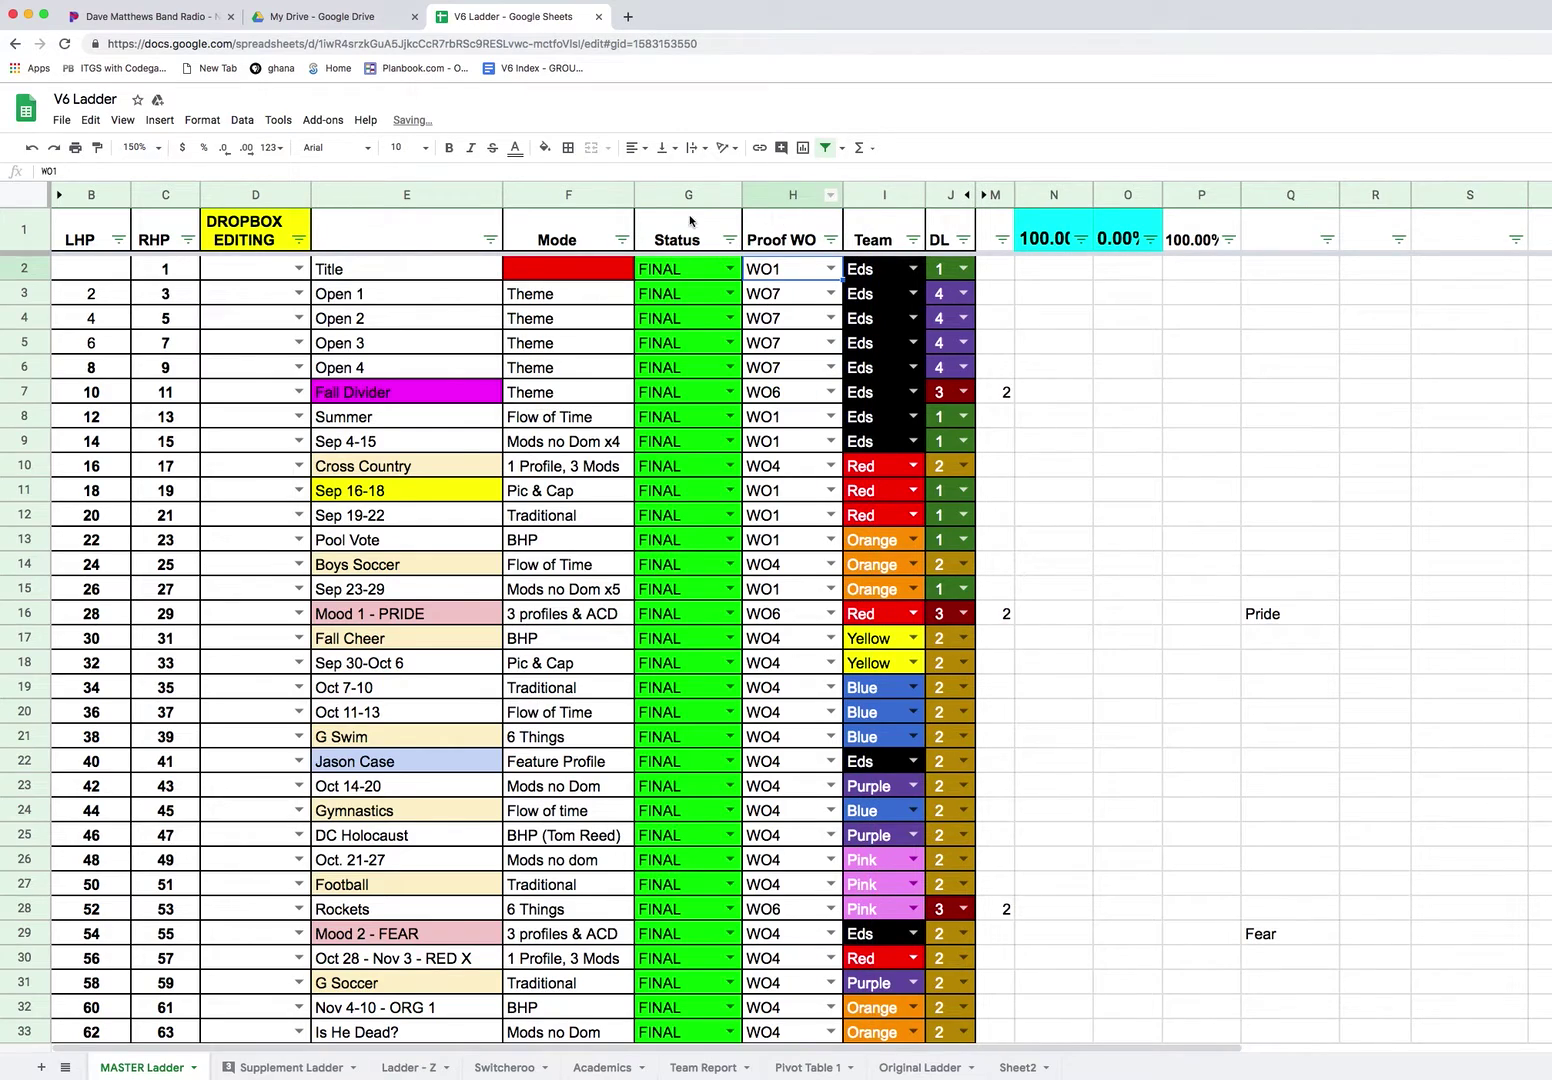
# Highlight the Status and Proof WO columns together, followed by the Team column and the DL column.
pyautogui.click(733, 197)
pyautogui.keyDown('super'); pyautogui.click(770, 200); pyautogui.keyUp('super')
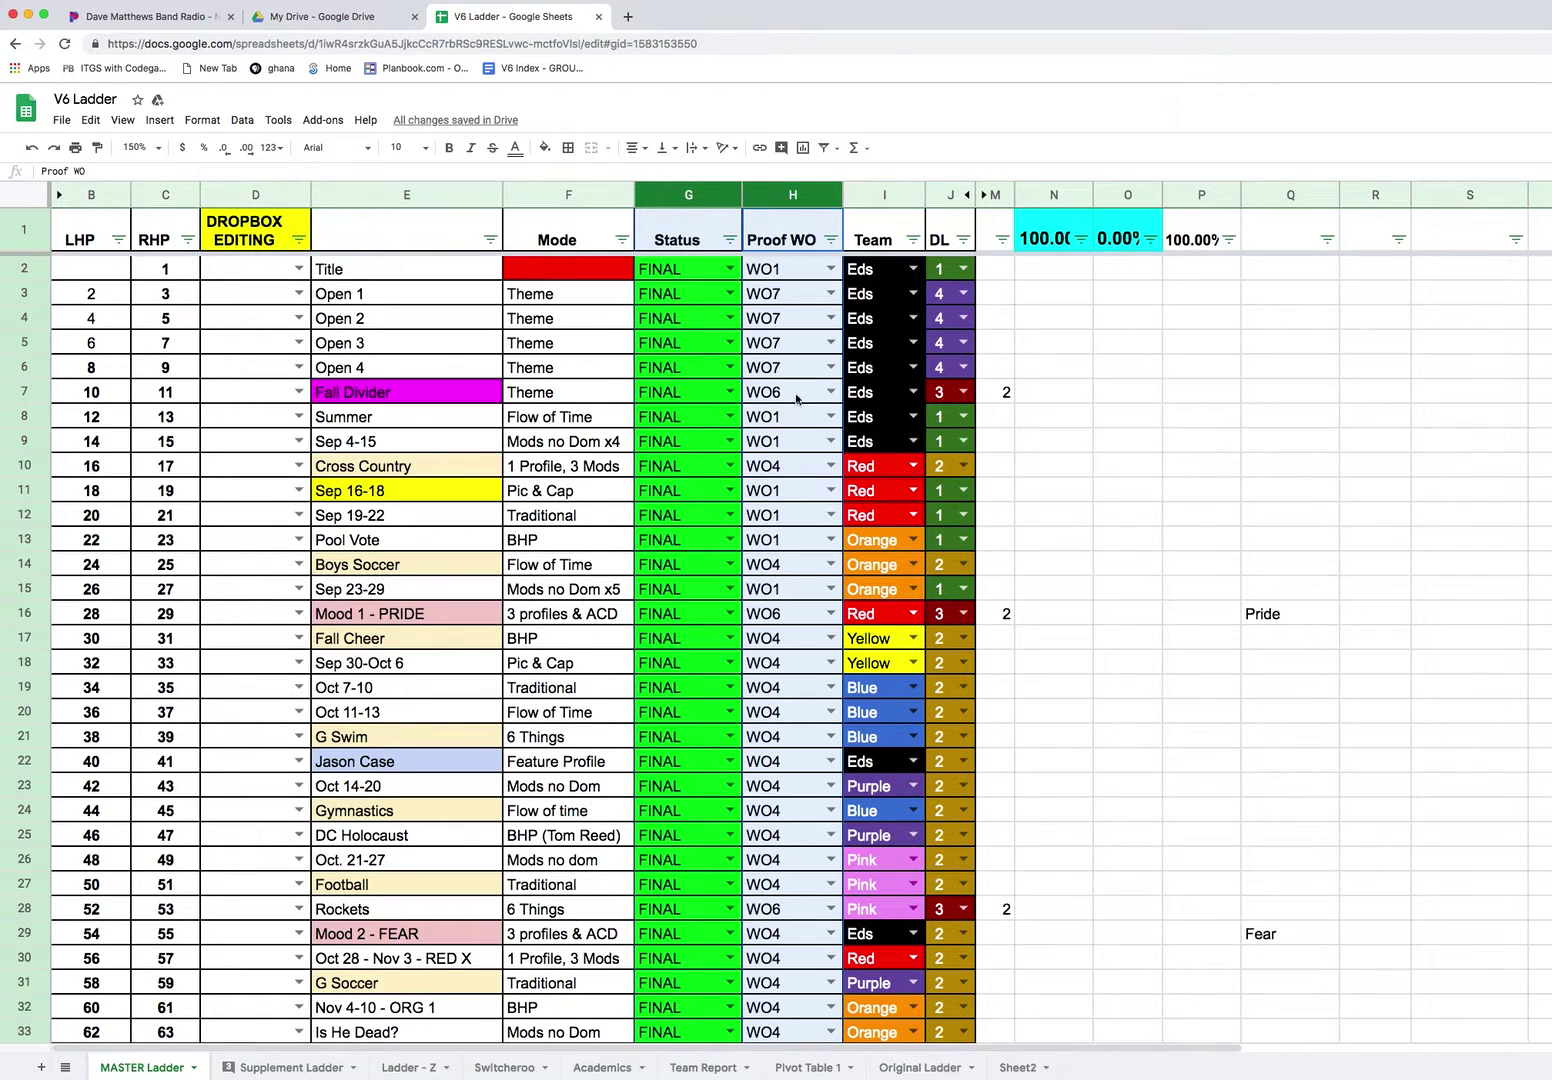
pyautogui.click(882, 196)
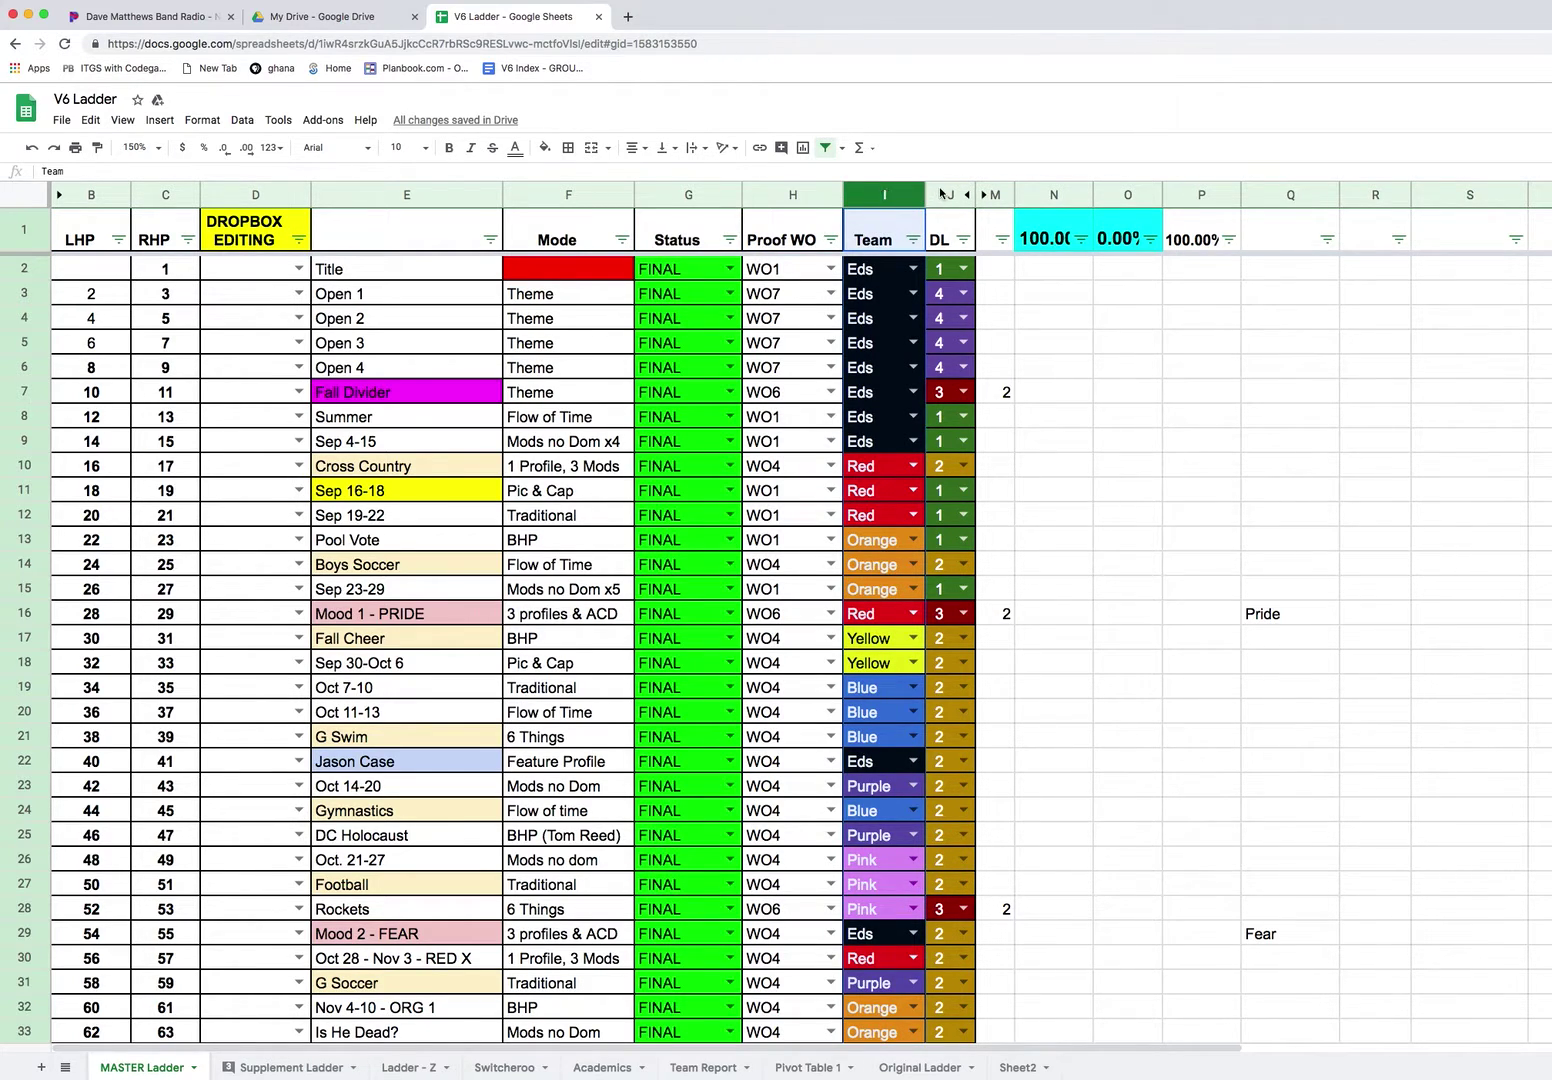
pyautogui.click(942, 194)
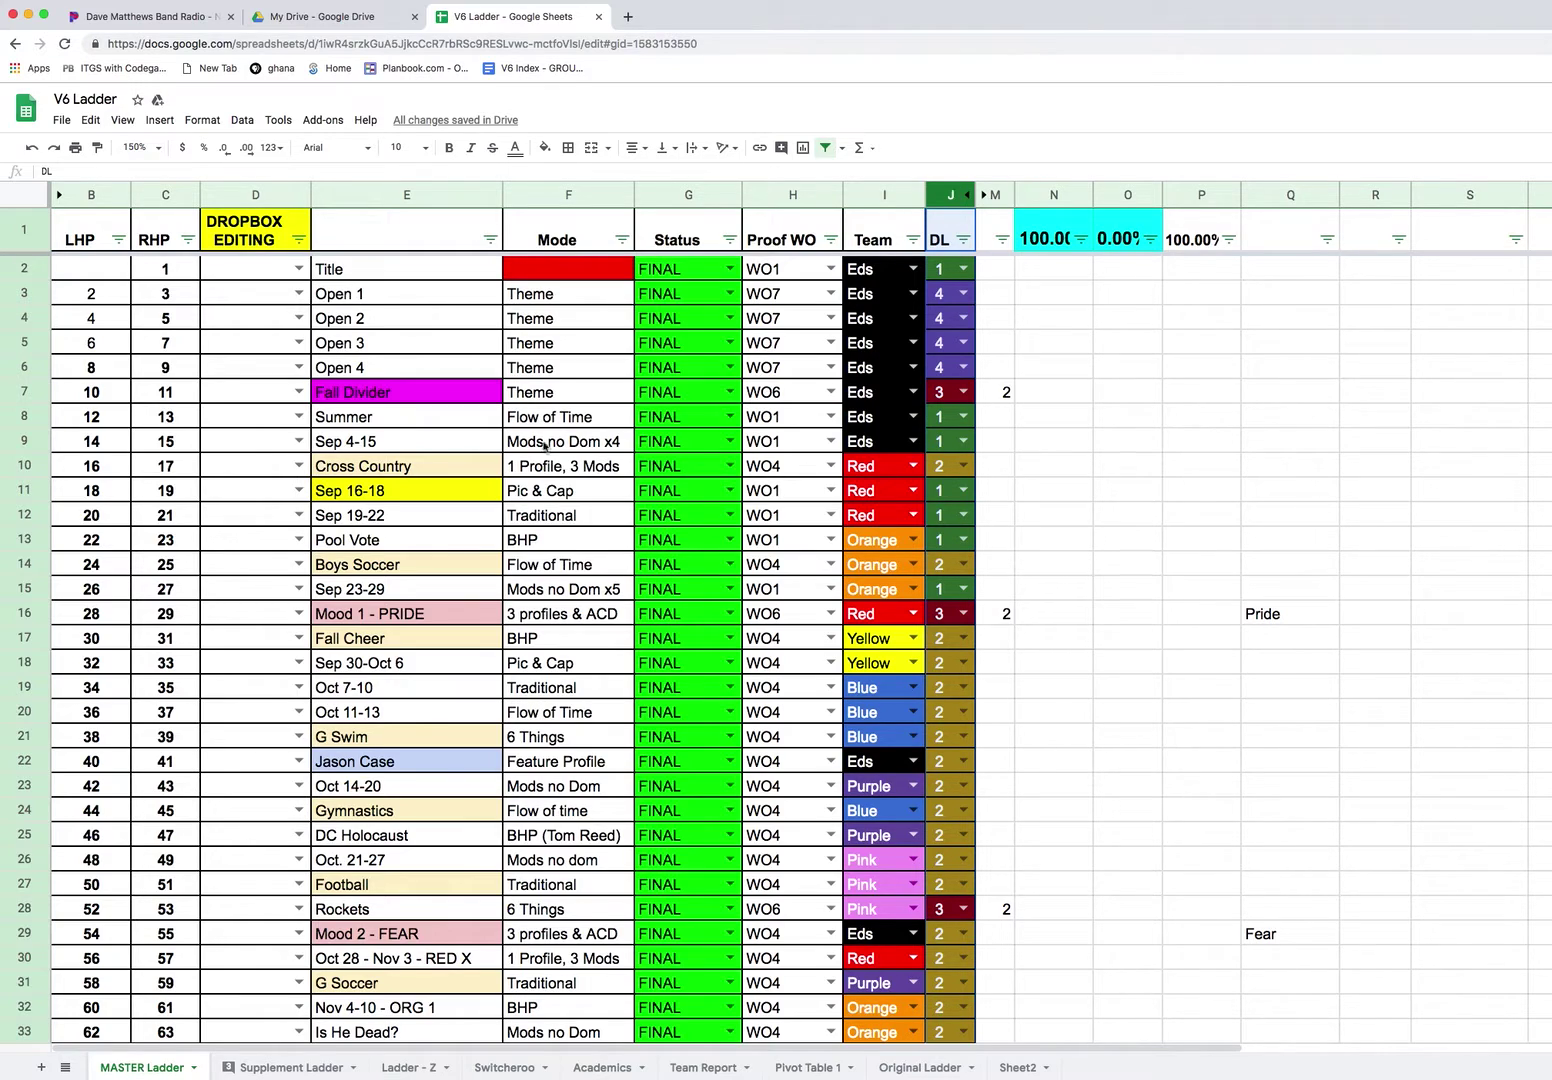
# Select the DROPBOX EDITING, Status and Proof WO columns together.
pyautogui.click(248, 199)
pyautogui.keyDown('super'); pyautogui.click(708, 199); pyautogui.keyUp('super')
pyautogui.keyDown('super'); pyautogui.click(799, 199); pyautogui.keyUp('super')
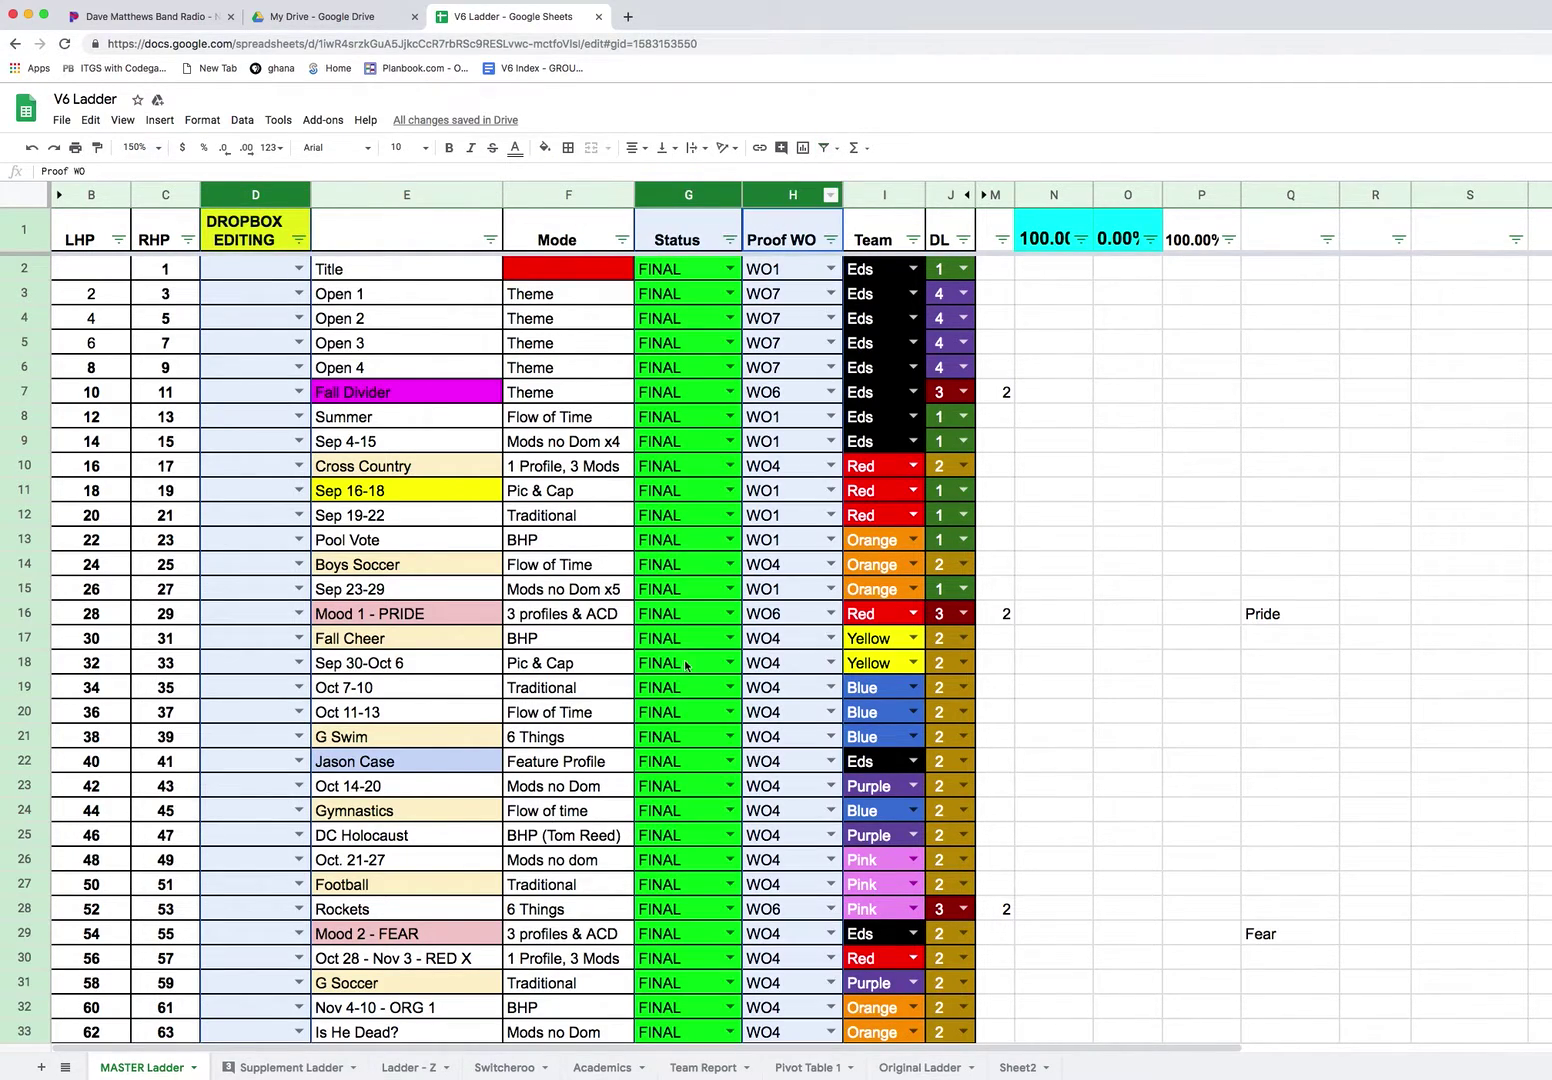
# Add the Mode column to the highlighted columns, and then select only the Title cell.
pyautogui.keyDown('super'); pyautogui.click(566, 203); pyautogui.keyUp('super')
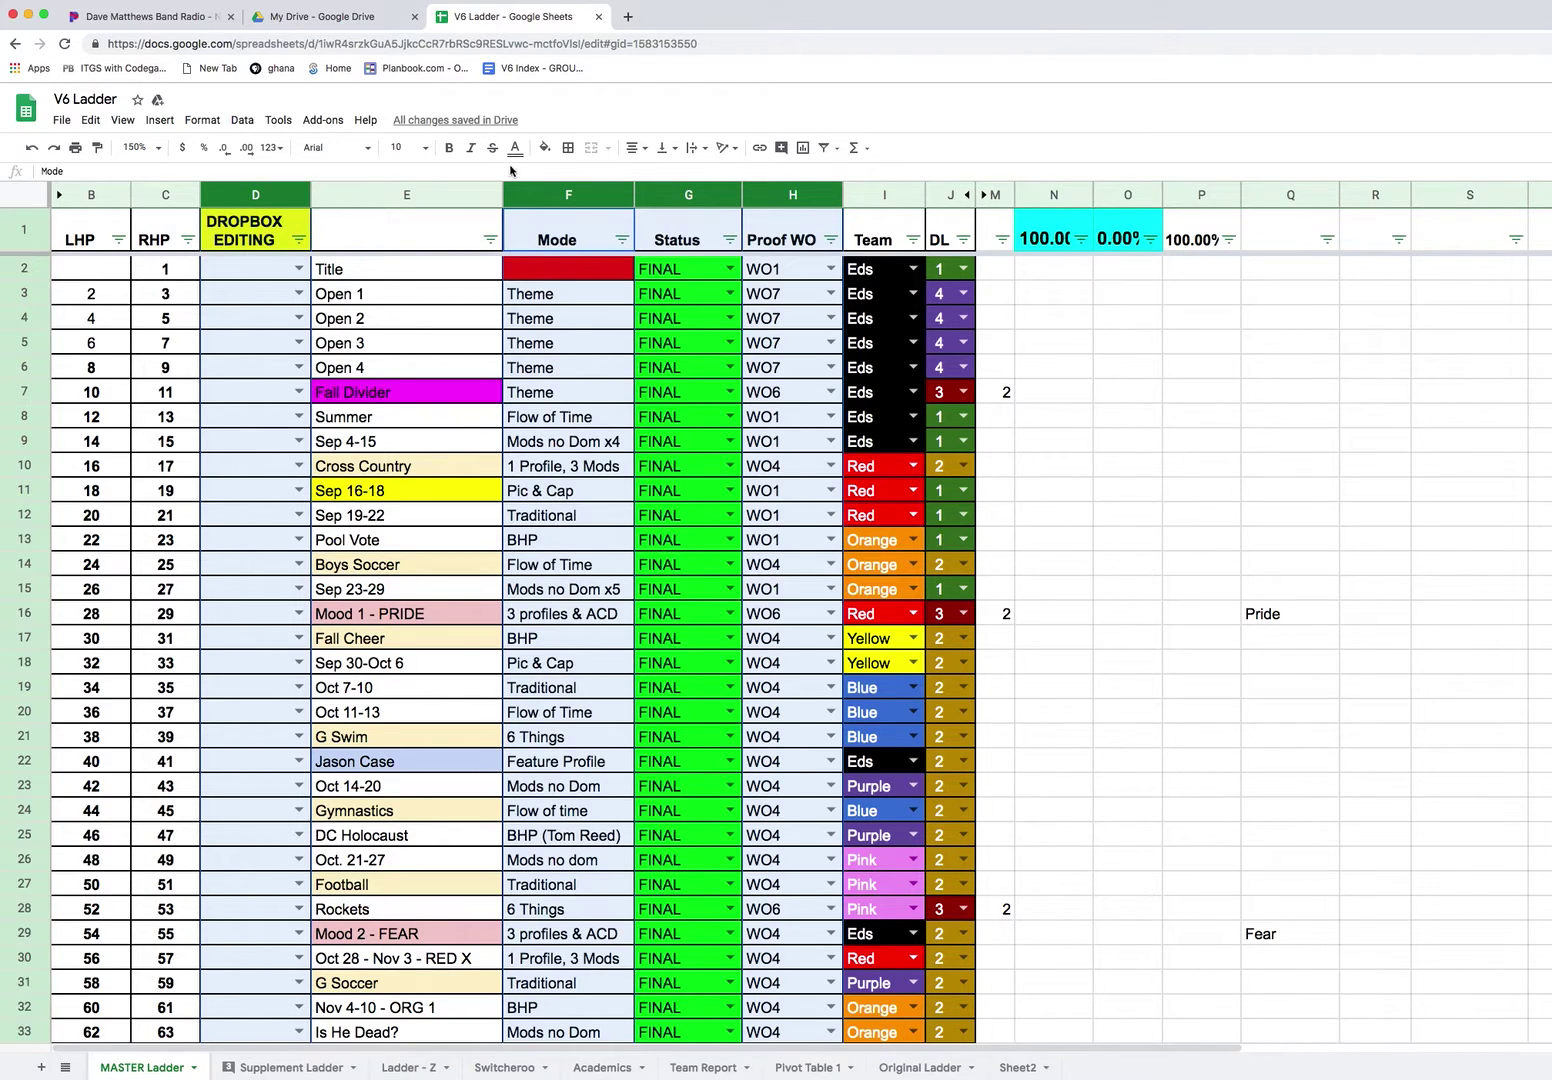
pyautogui.click(367, 280)
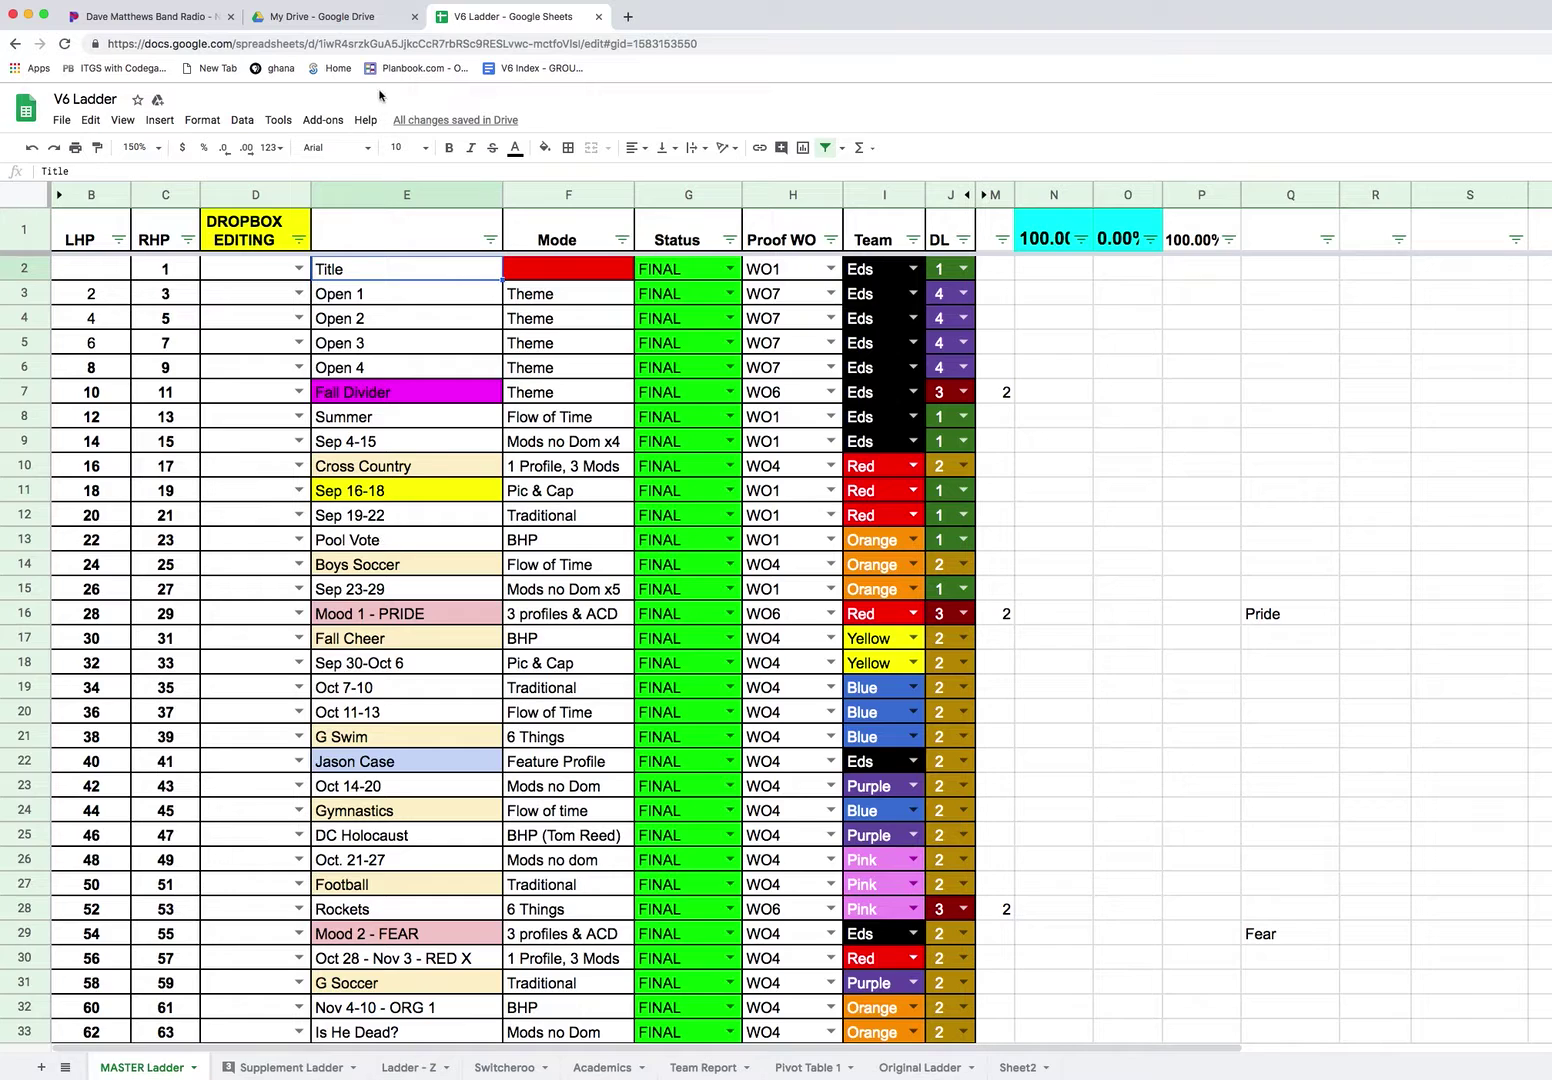
# Switch to Google Drive, create a blank Google Sheets spreadsheet and set its zoom to 200%.
pyautogui.click(345, 18)
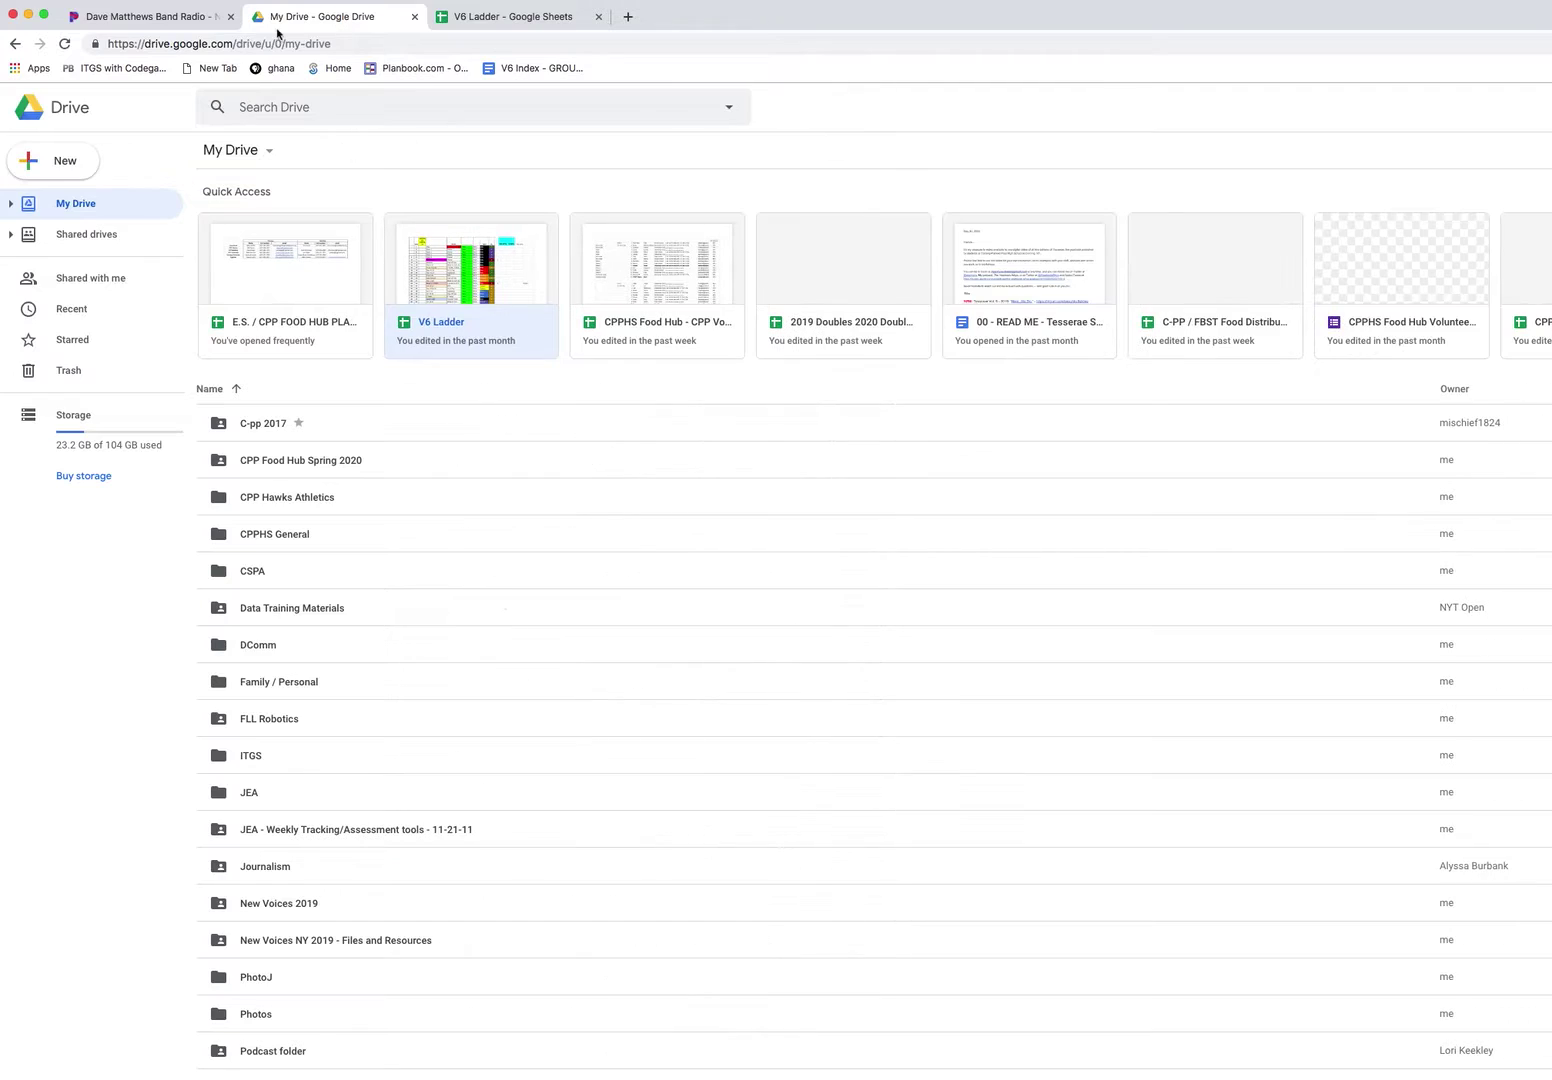
pyautogui.click(64, 166)
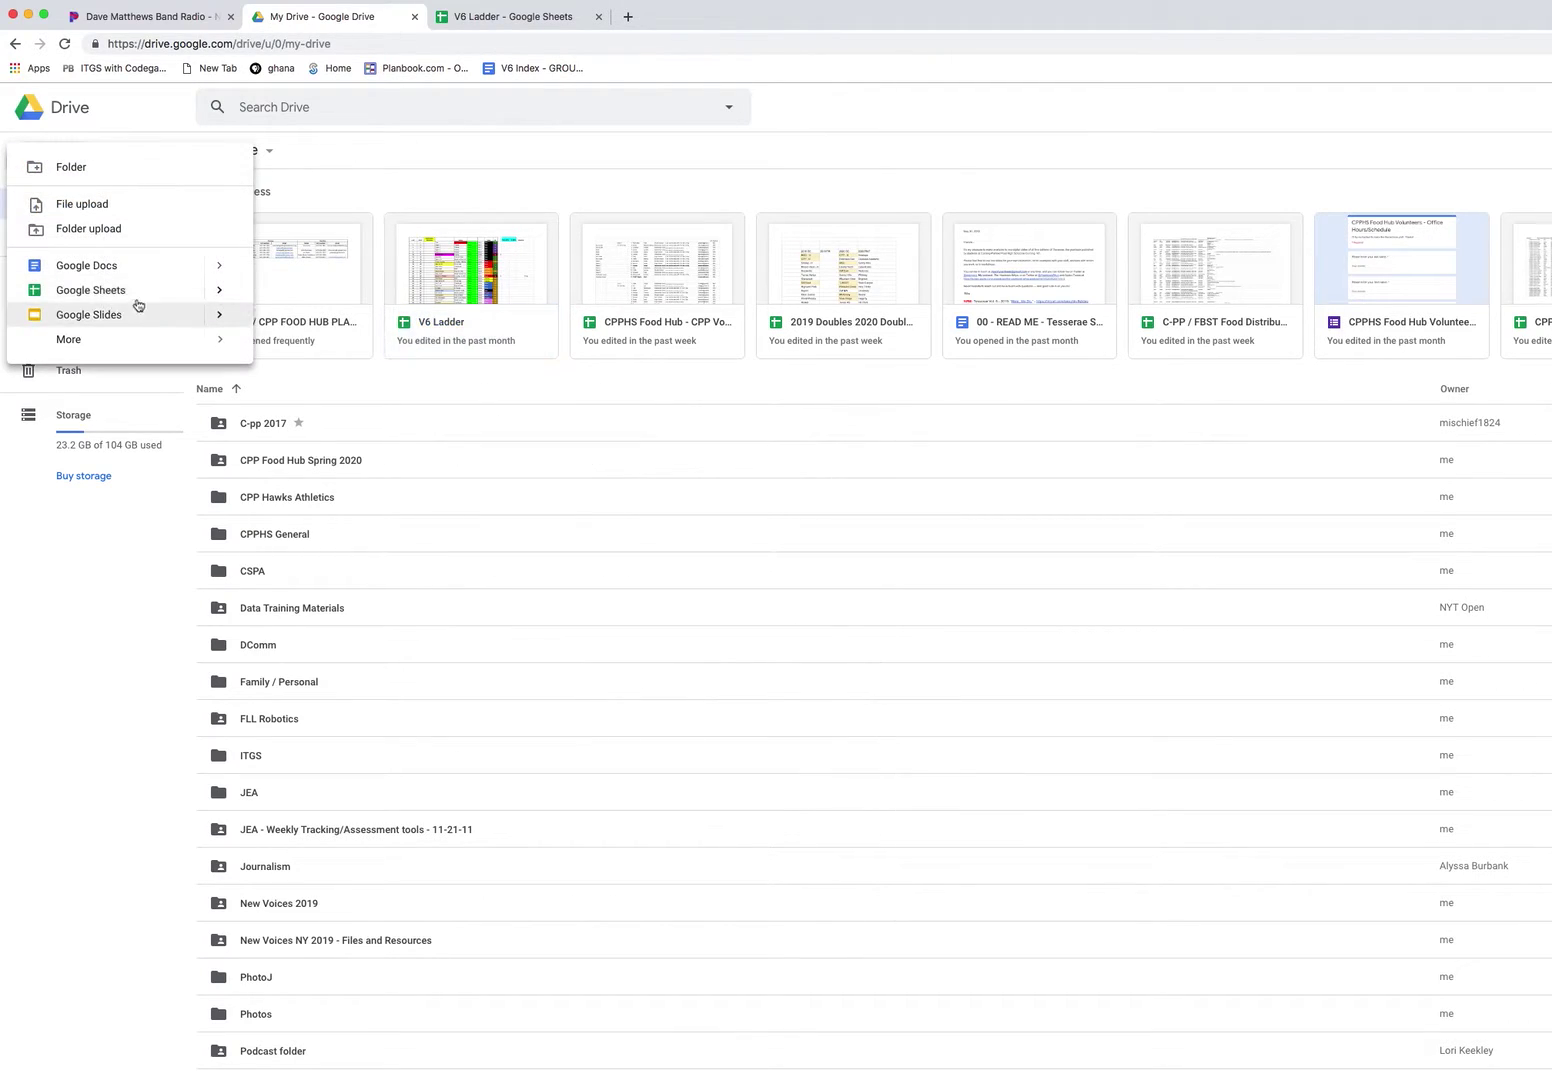
pyautogui.moveTo(219, 292)
pyautogui.click(285, 302)
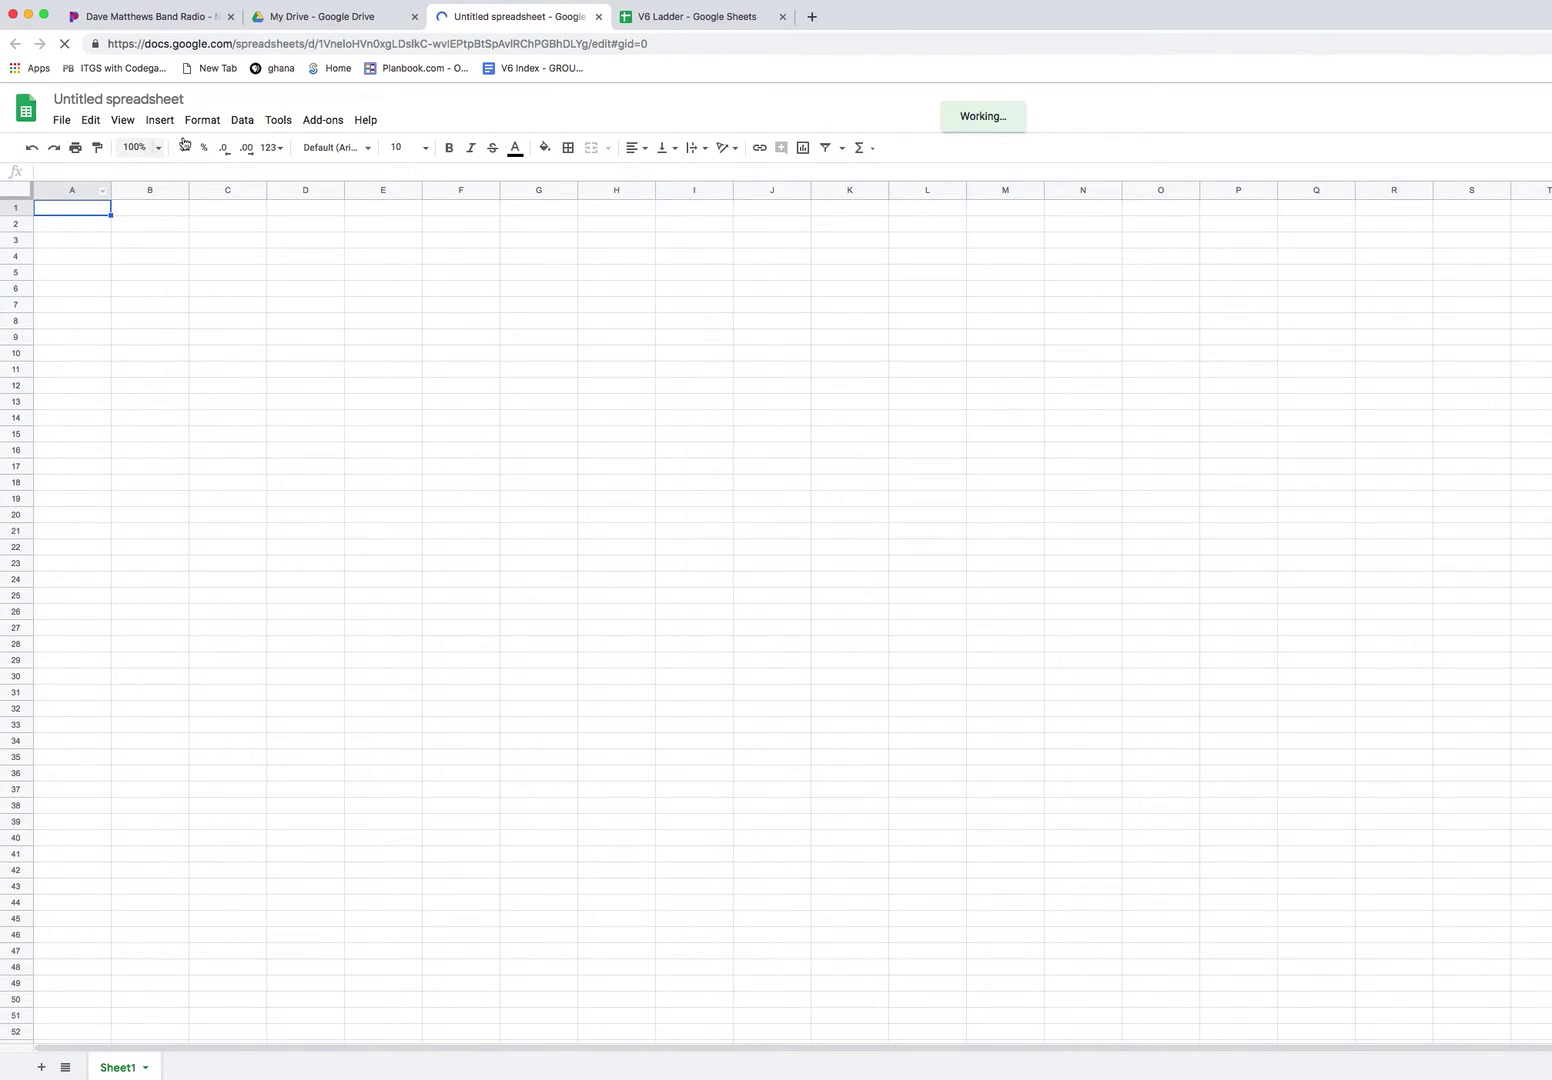
pyautogui.click(157, 148)
pyautogui.click(140, 322)
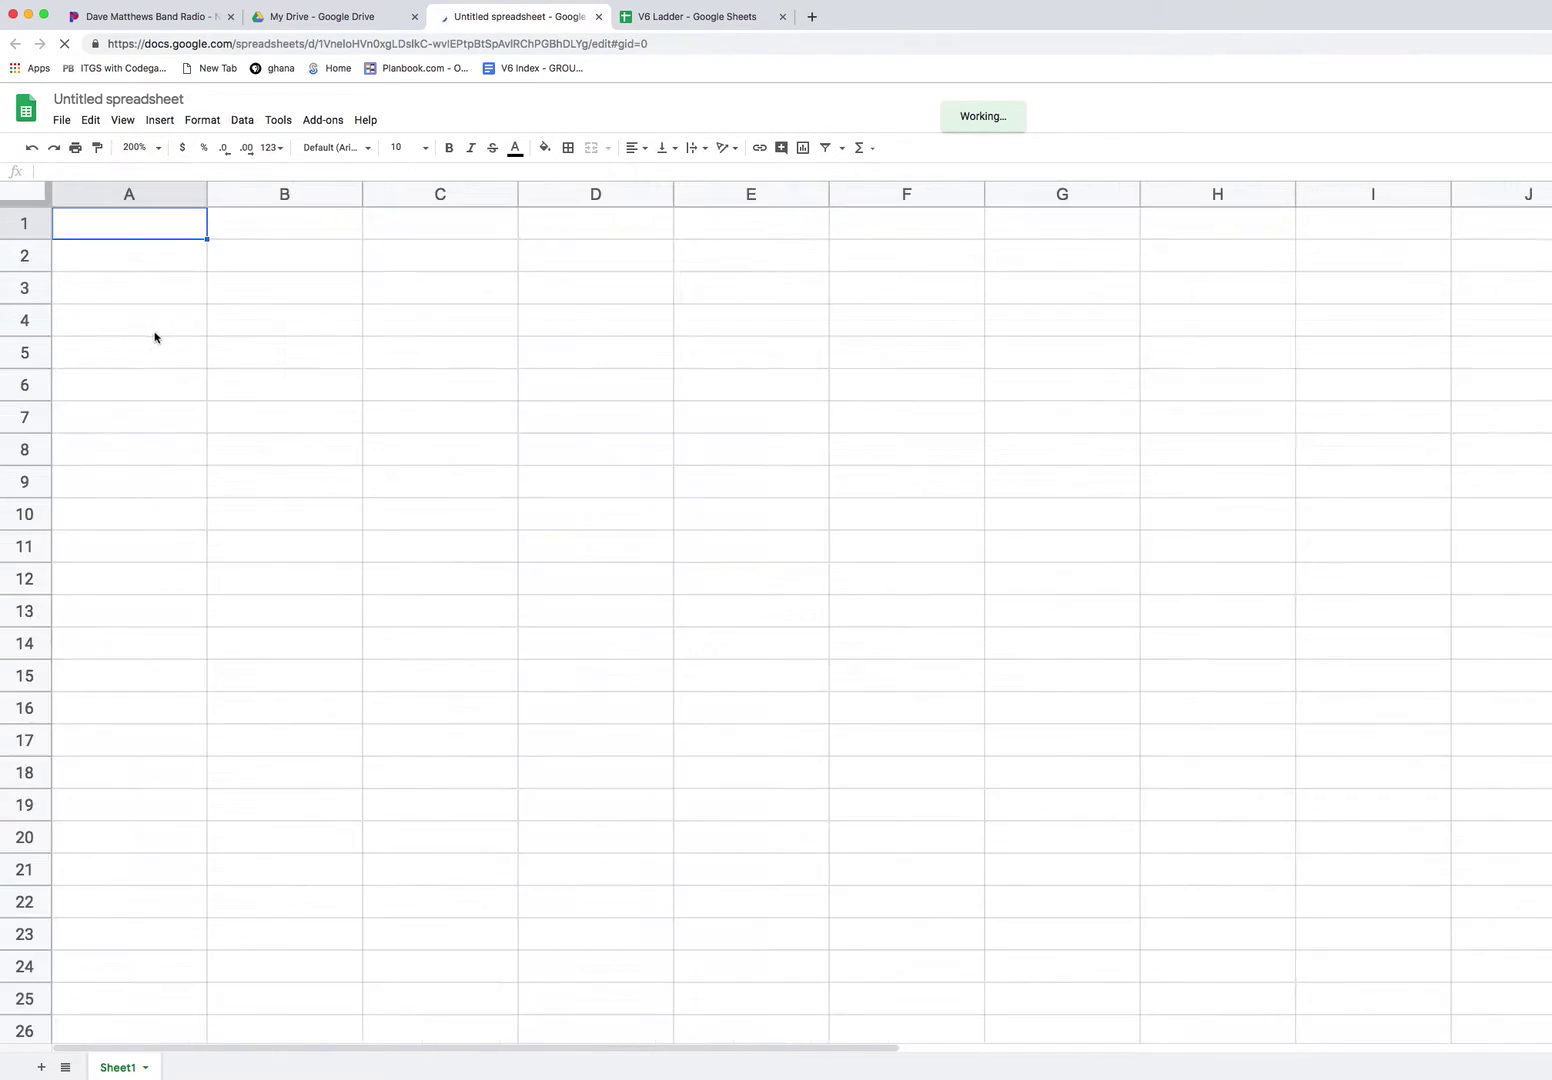
# Rename the spreadsheet as TYW Example Ladder - Spreadsheets 101.
pyautogui.doubleClick(108, 100)
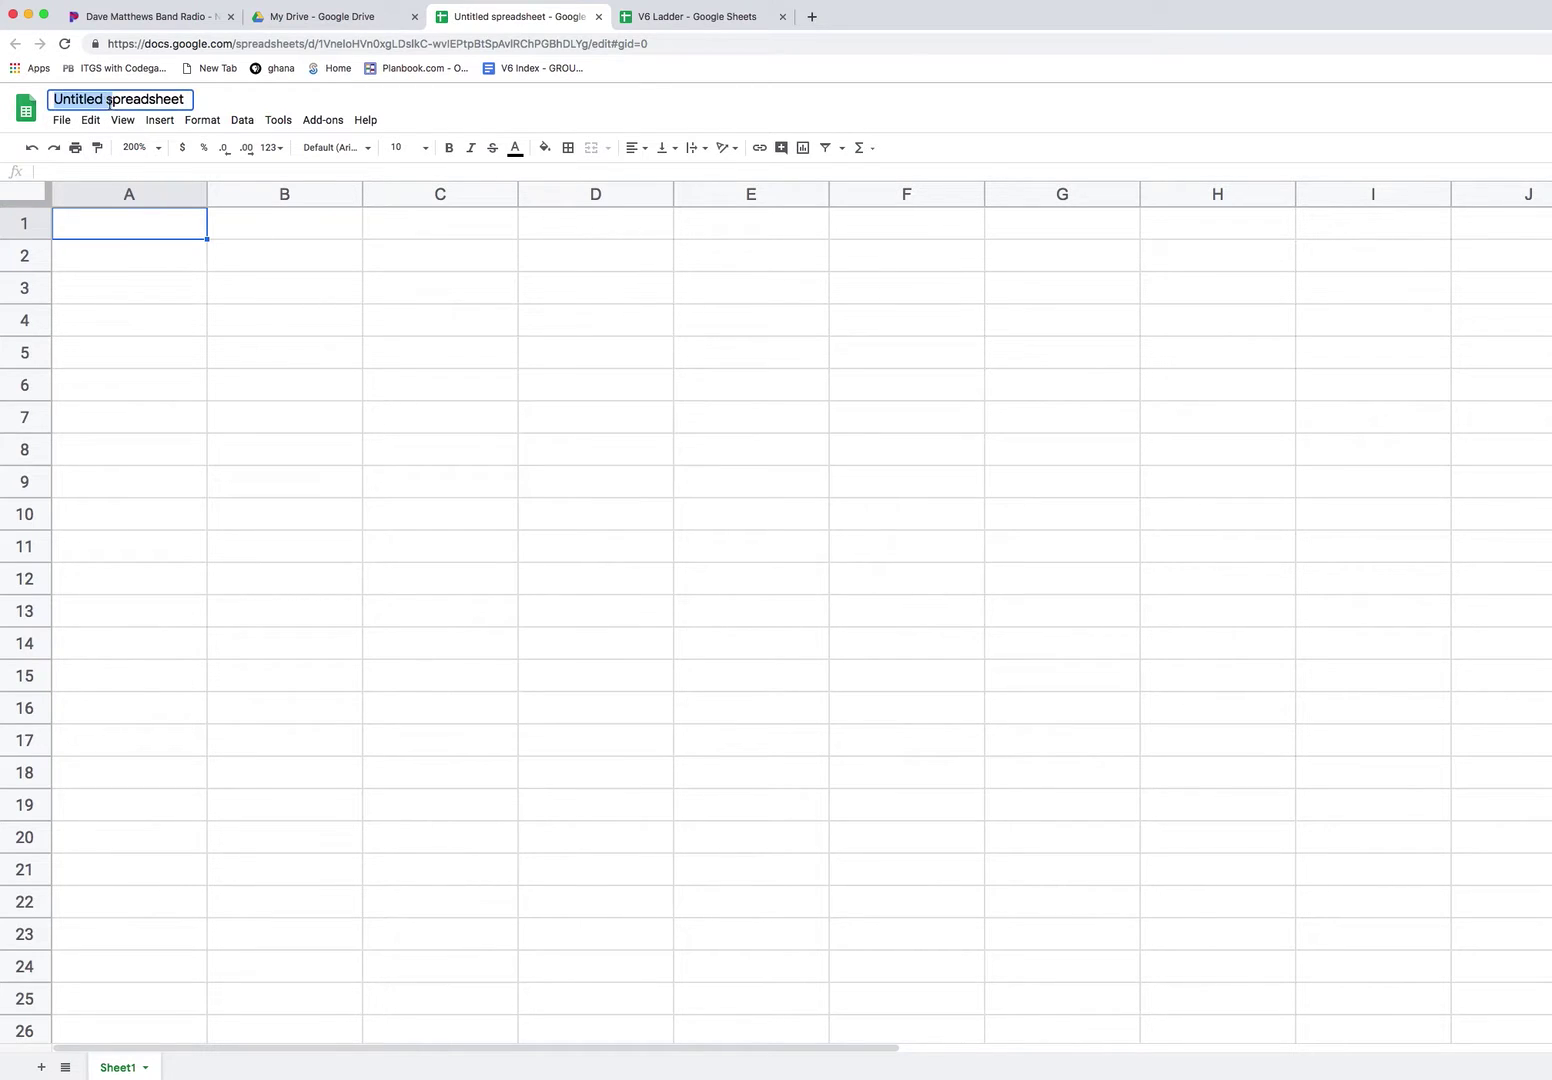
pyautogui.press('super+a')
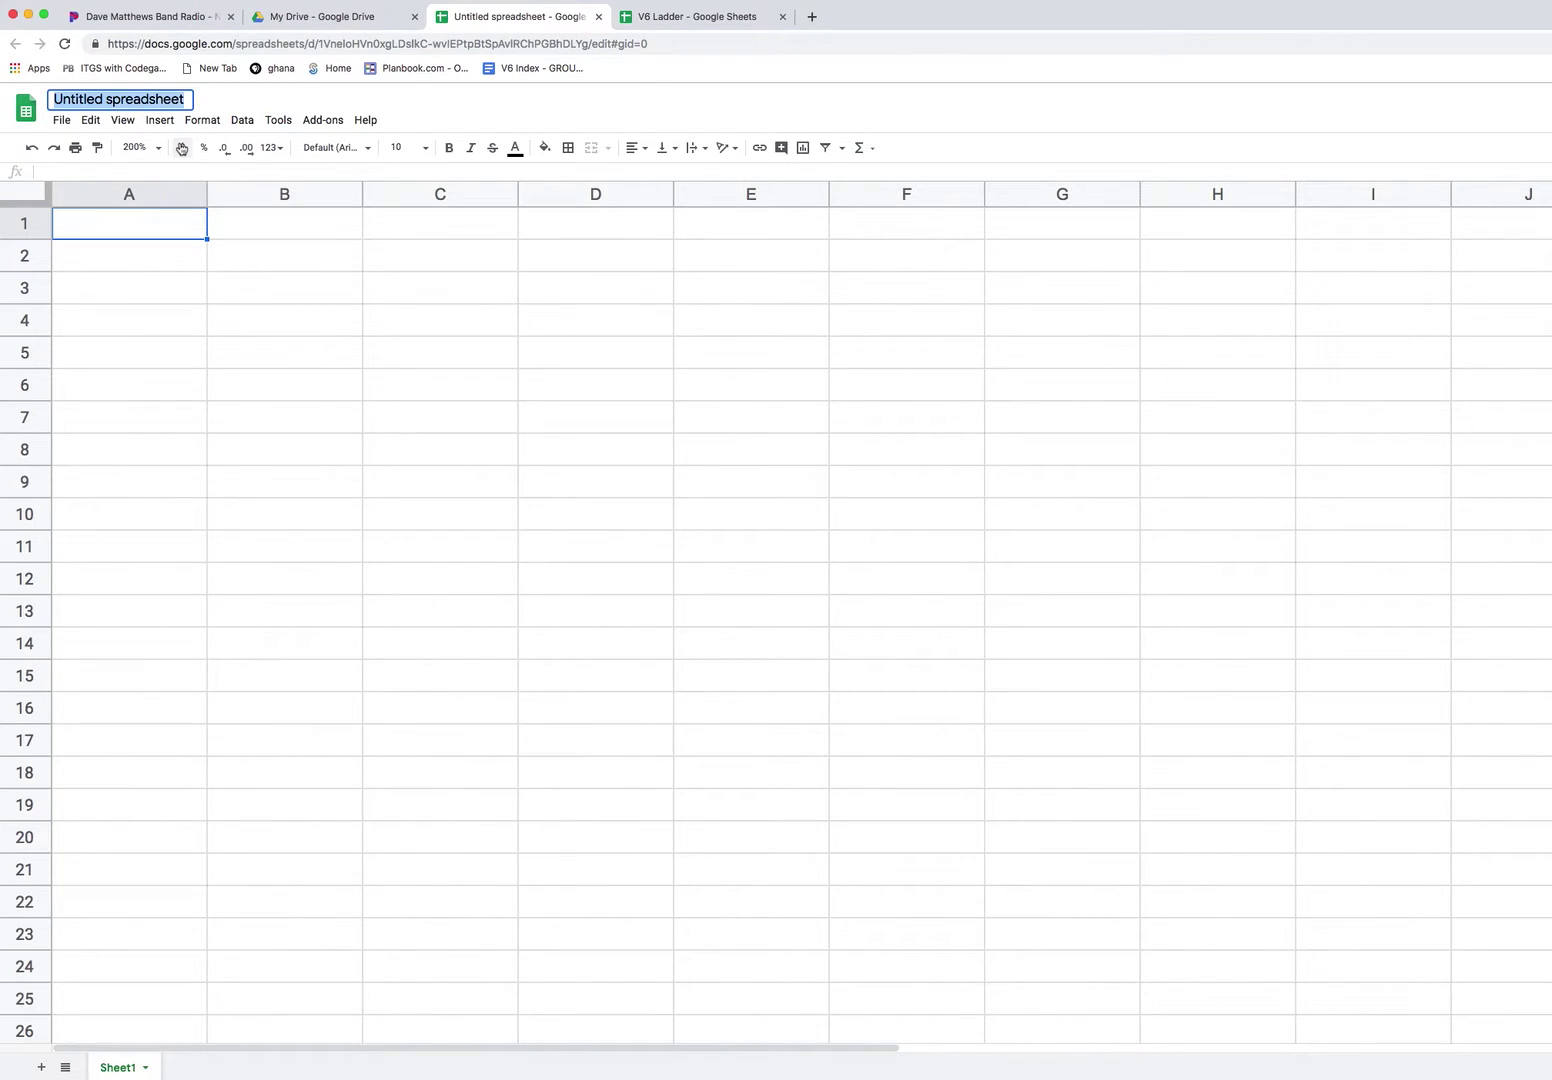
pyautogui.write('YW ')
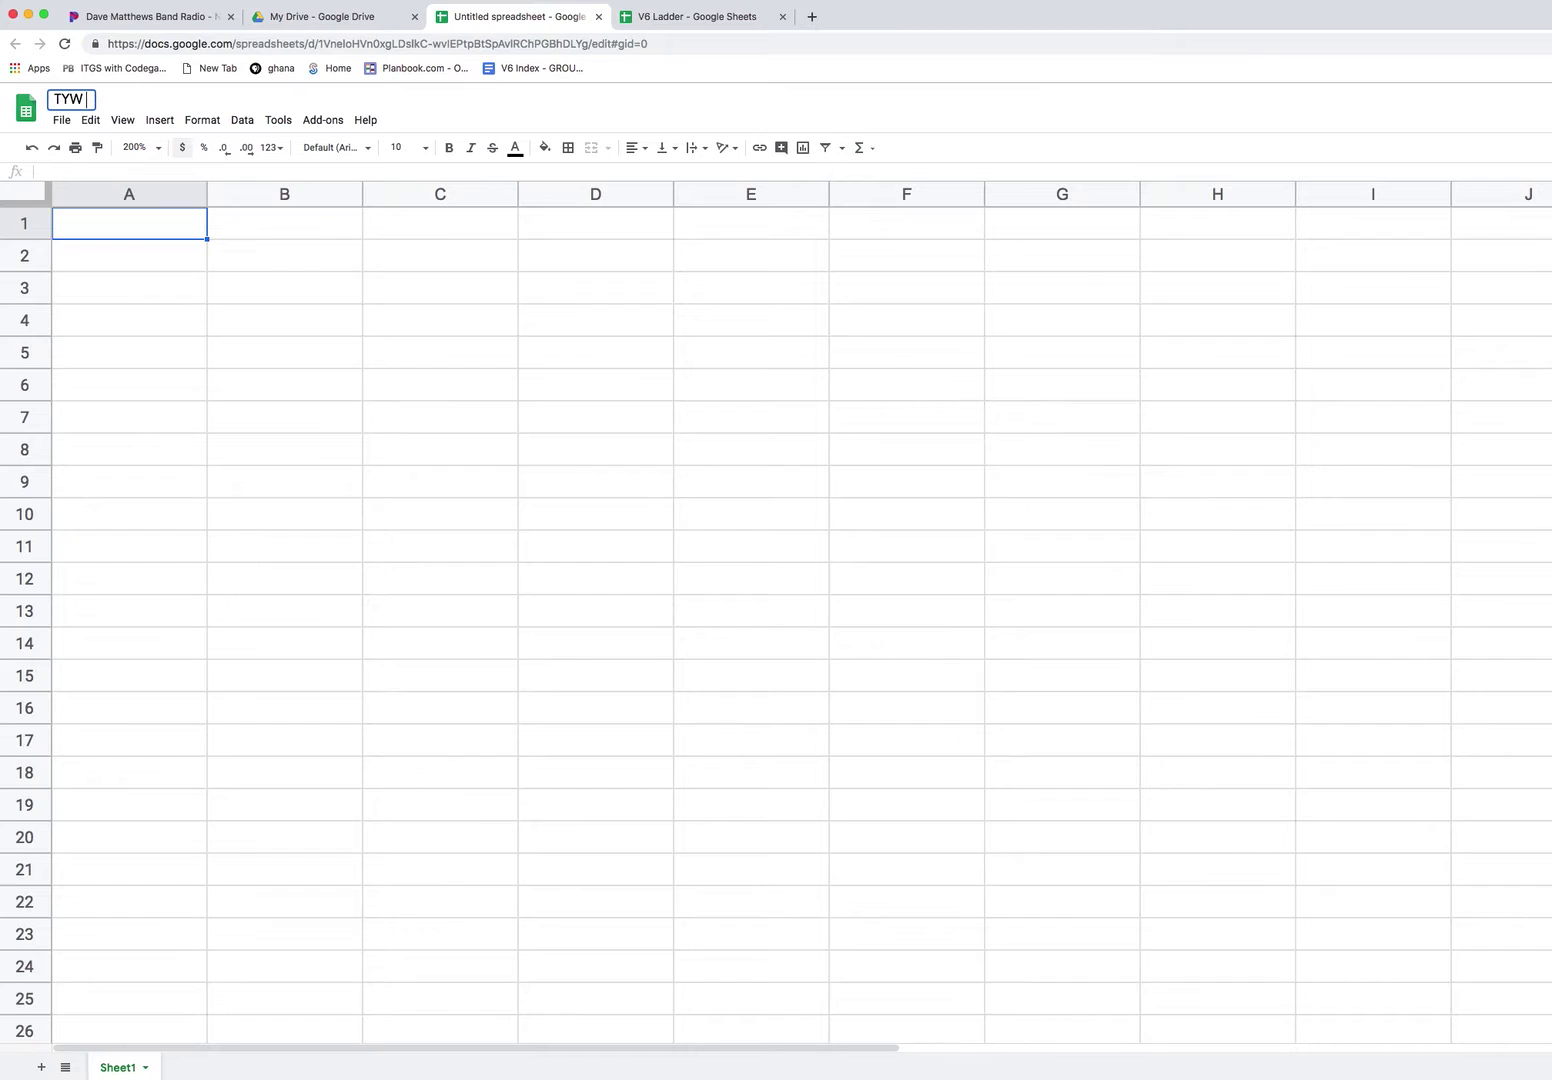
pyautogui.write('Example Lad')
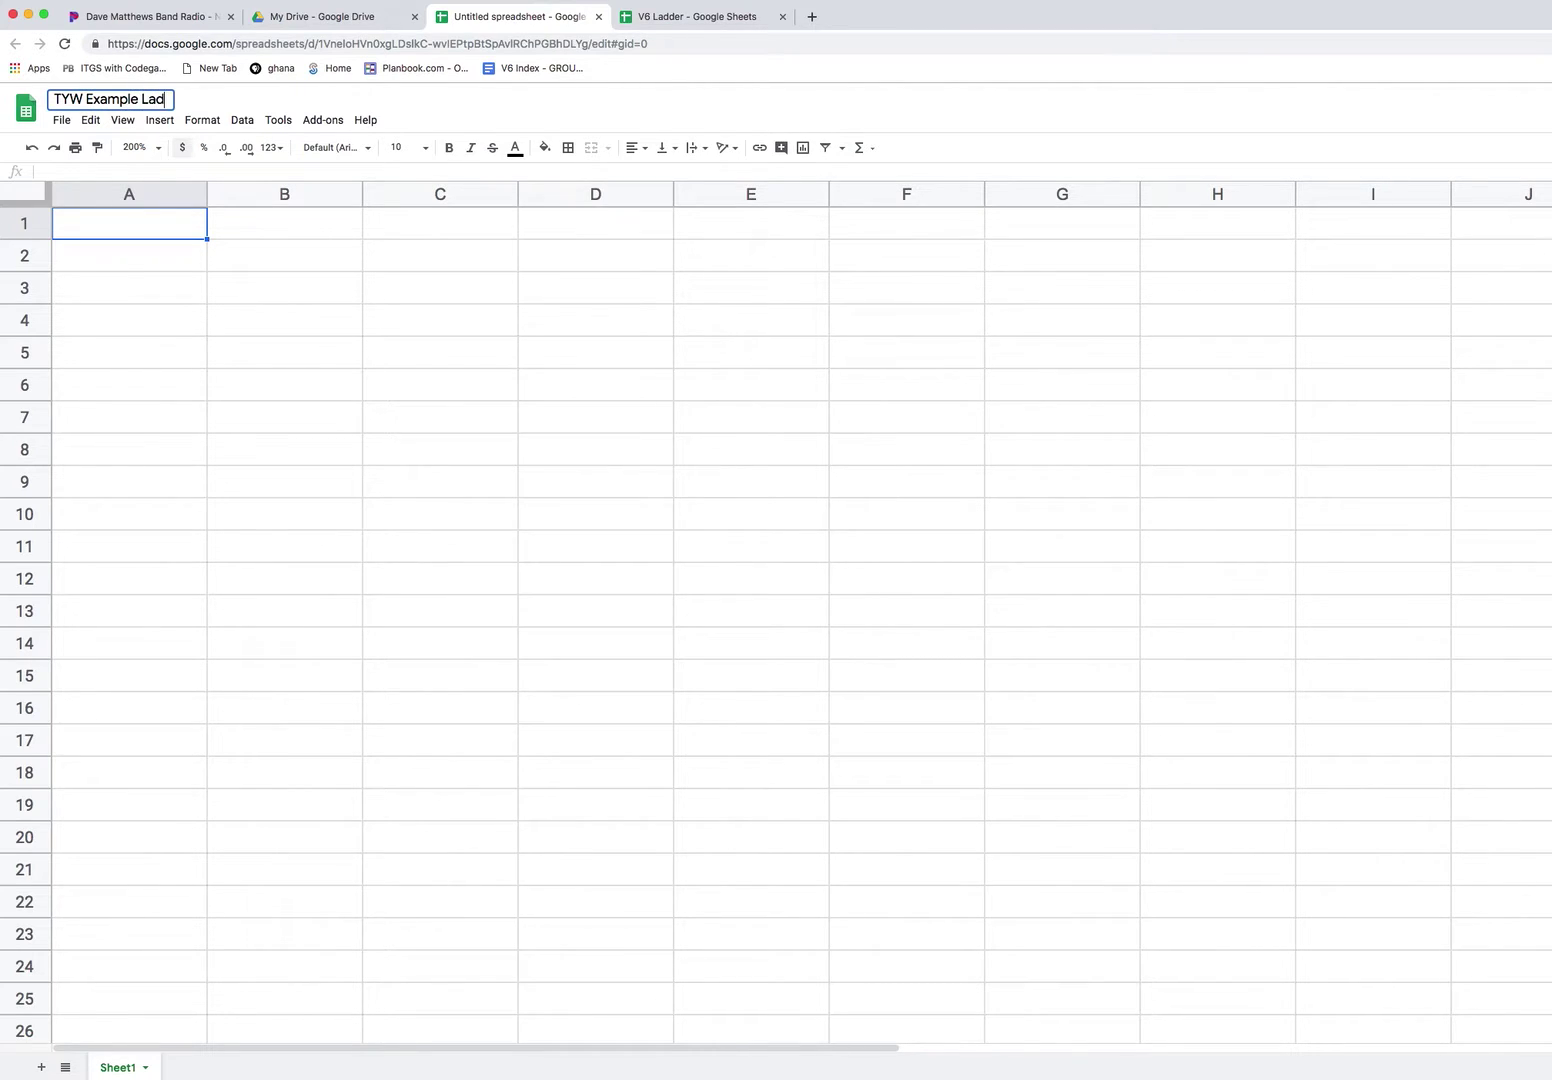
pyautogui.write('der - Spreadsheets 101')
pyautogui.press('Return')
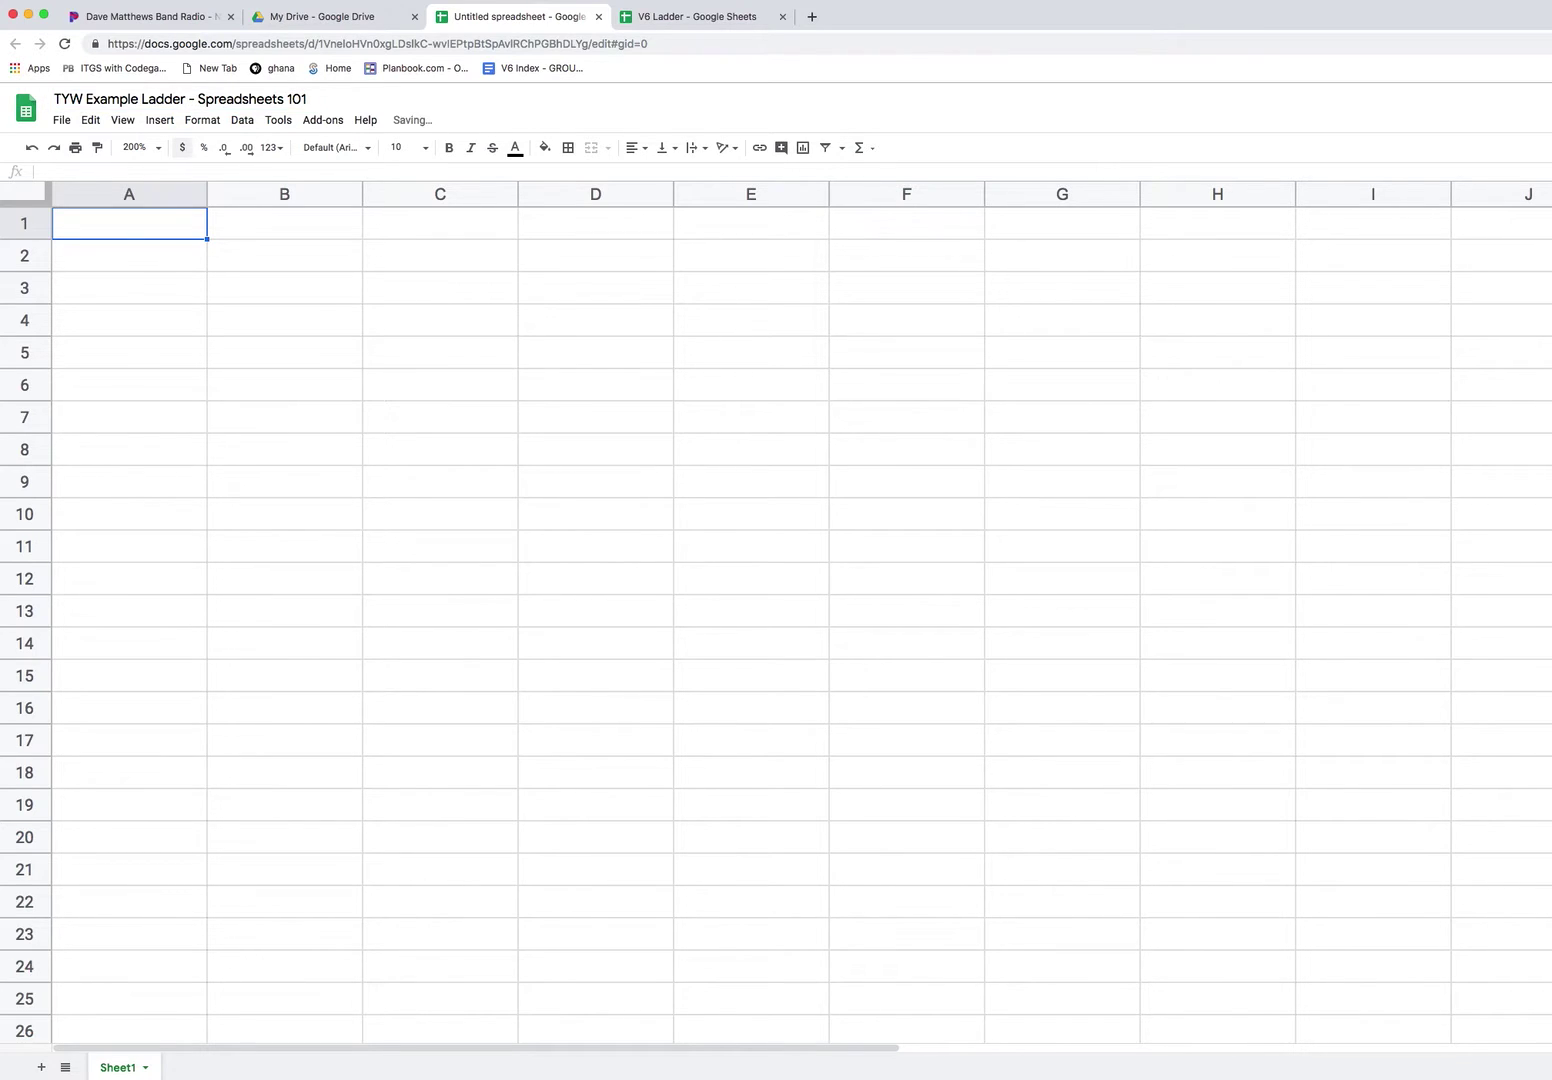
# Enter the headers LHP, RHP, Topic, Team and Deadline across cells A1 to E1.
pyautogui.write('LHP')
pyautogui.press('Tab')
pyautogui.write('RHP')
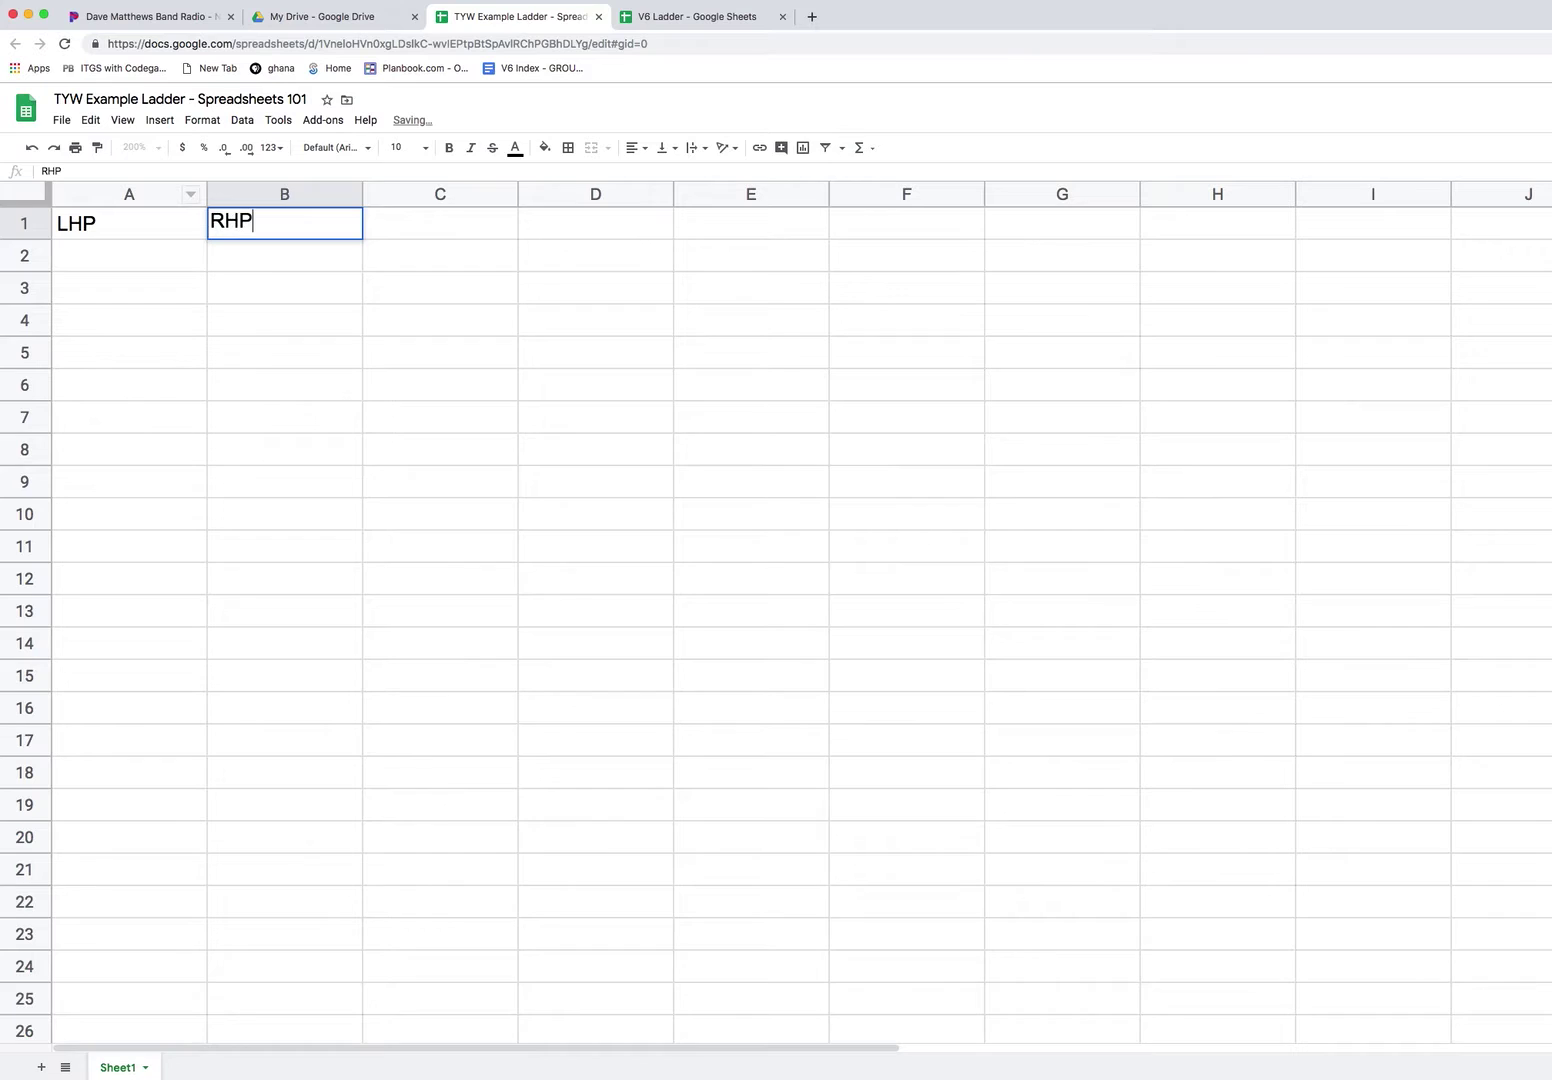
pyautogui.press('Tab')
pyautogui.write('Topic')
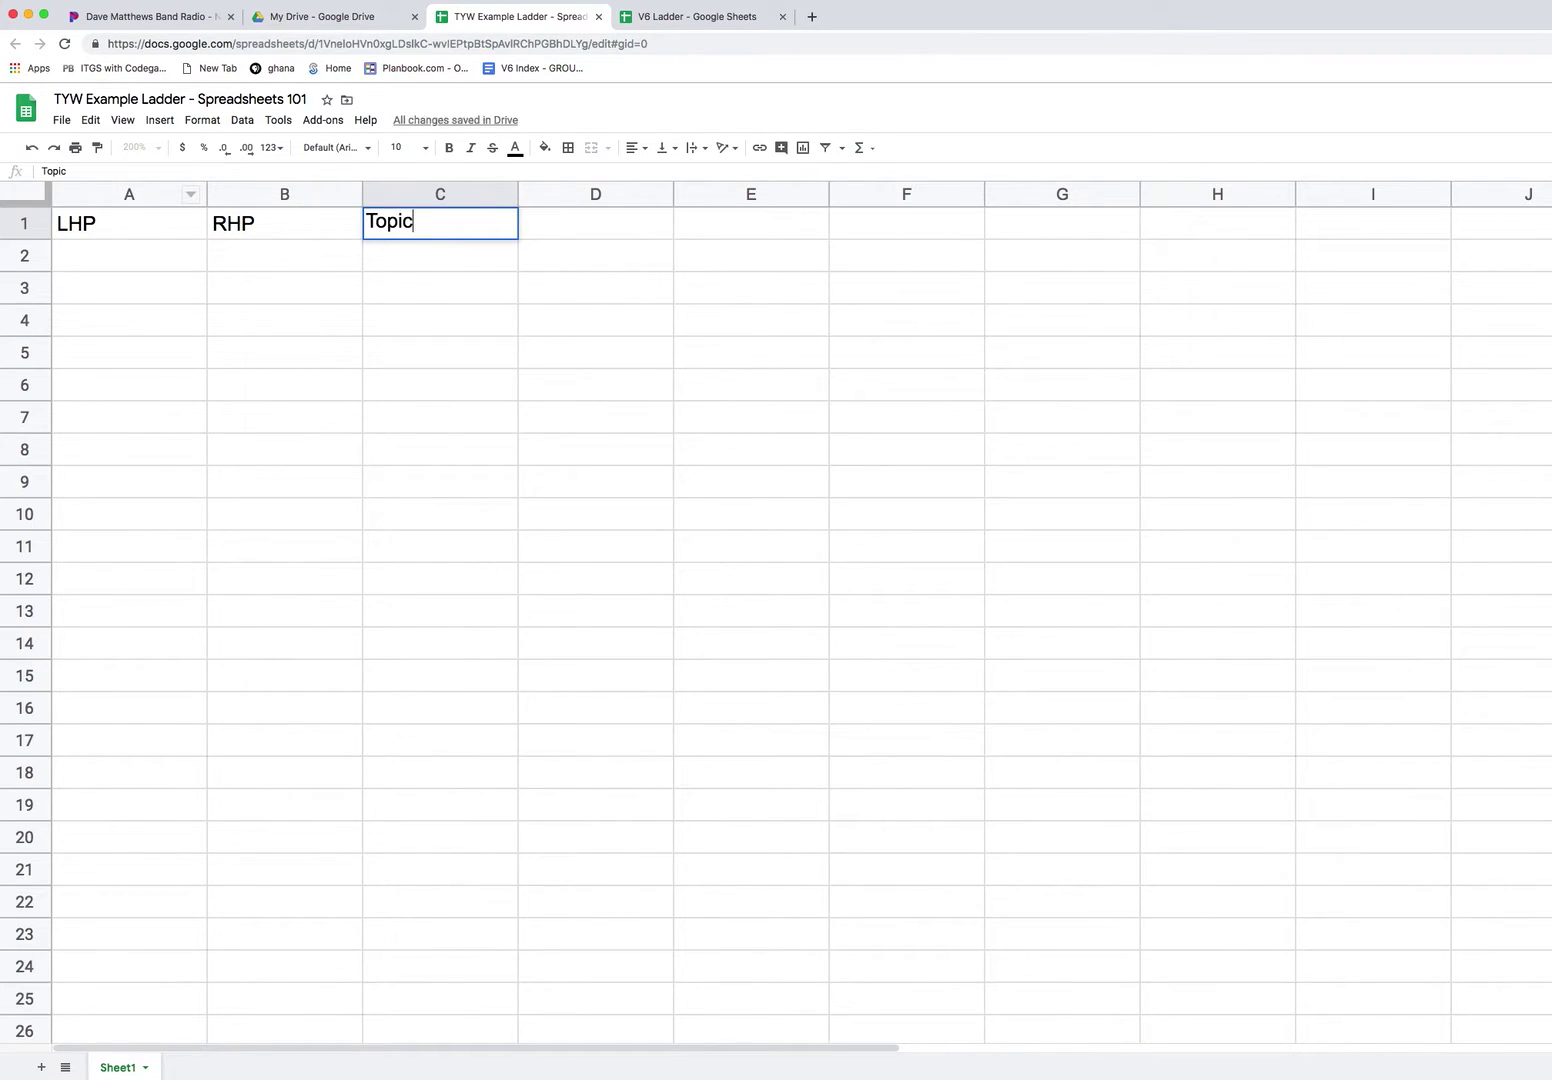
pyautogui.press('Tab')
pyautogui.write('Team')
pyautogui.press('Tab')
pyautogui.write('Dead')
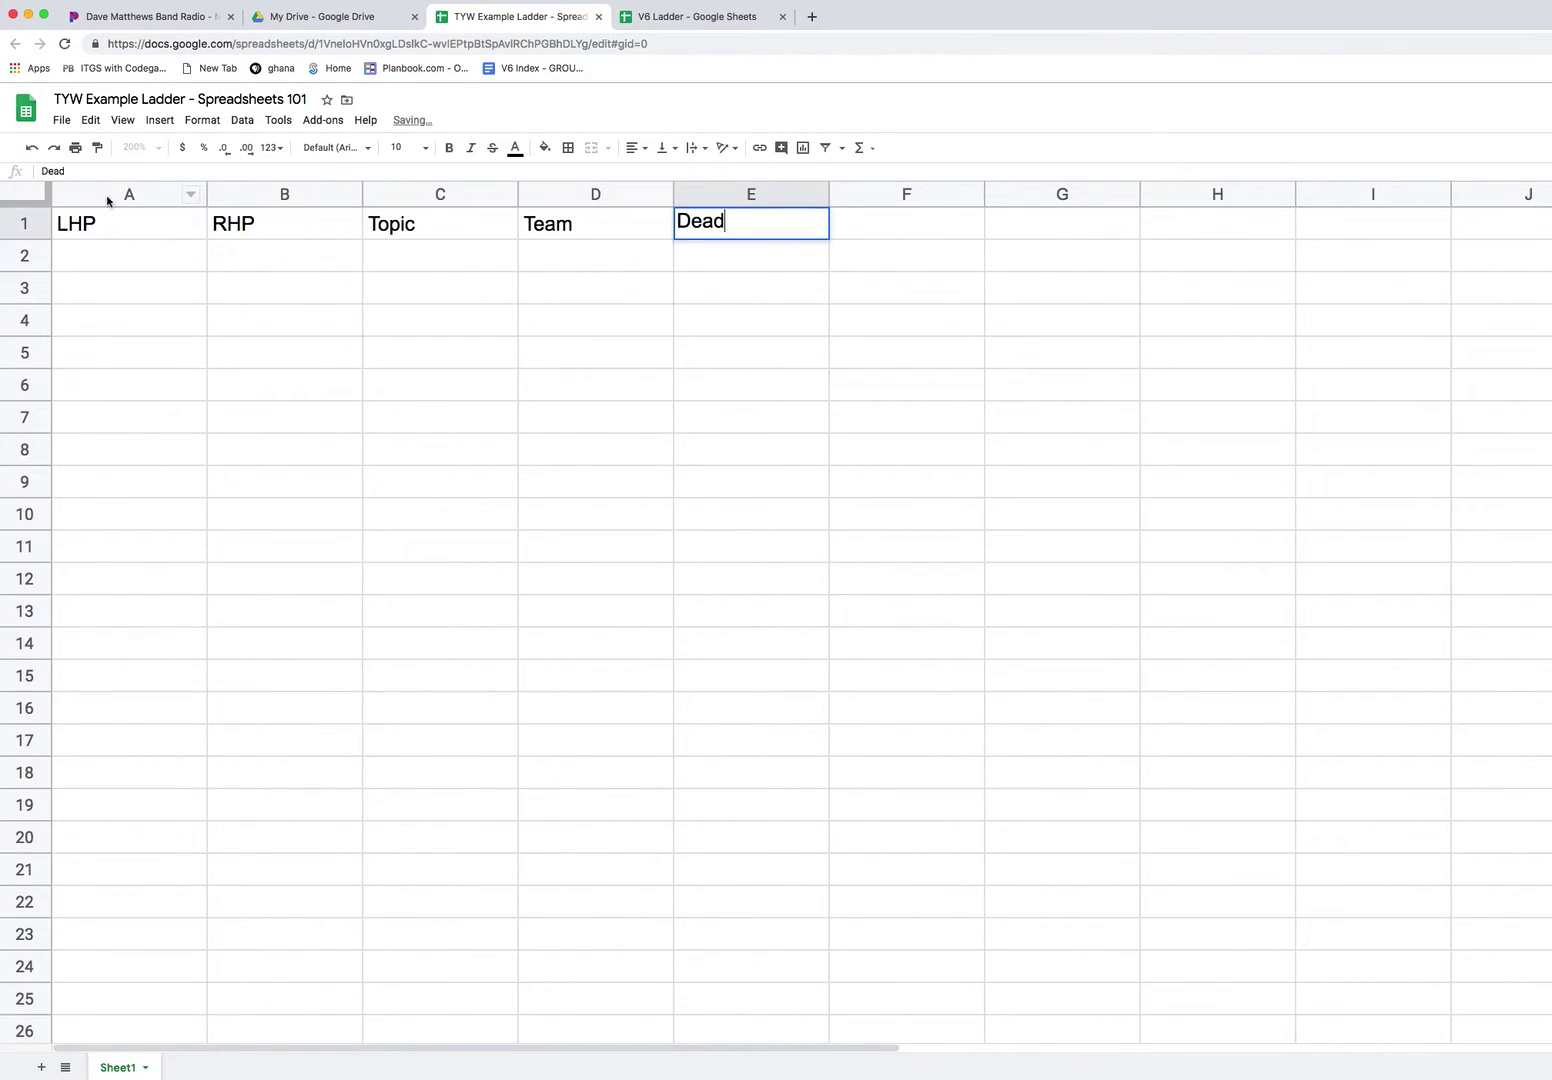
pyautogui.write('line')
pyautogui.press('Return')
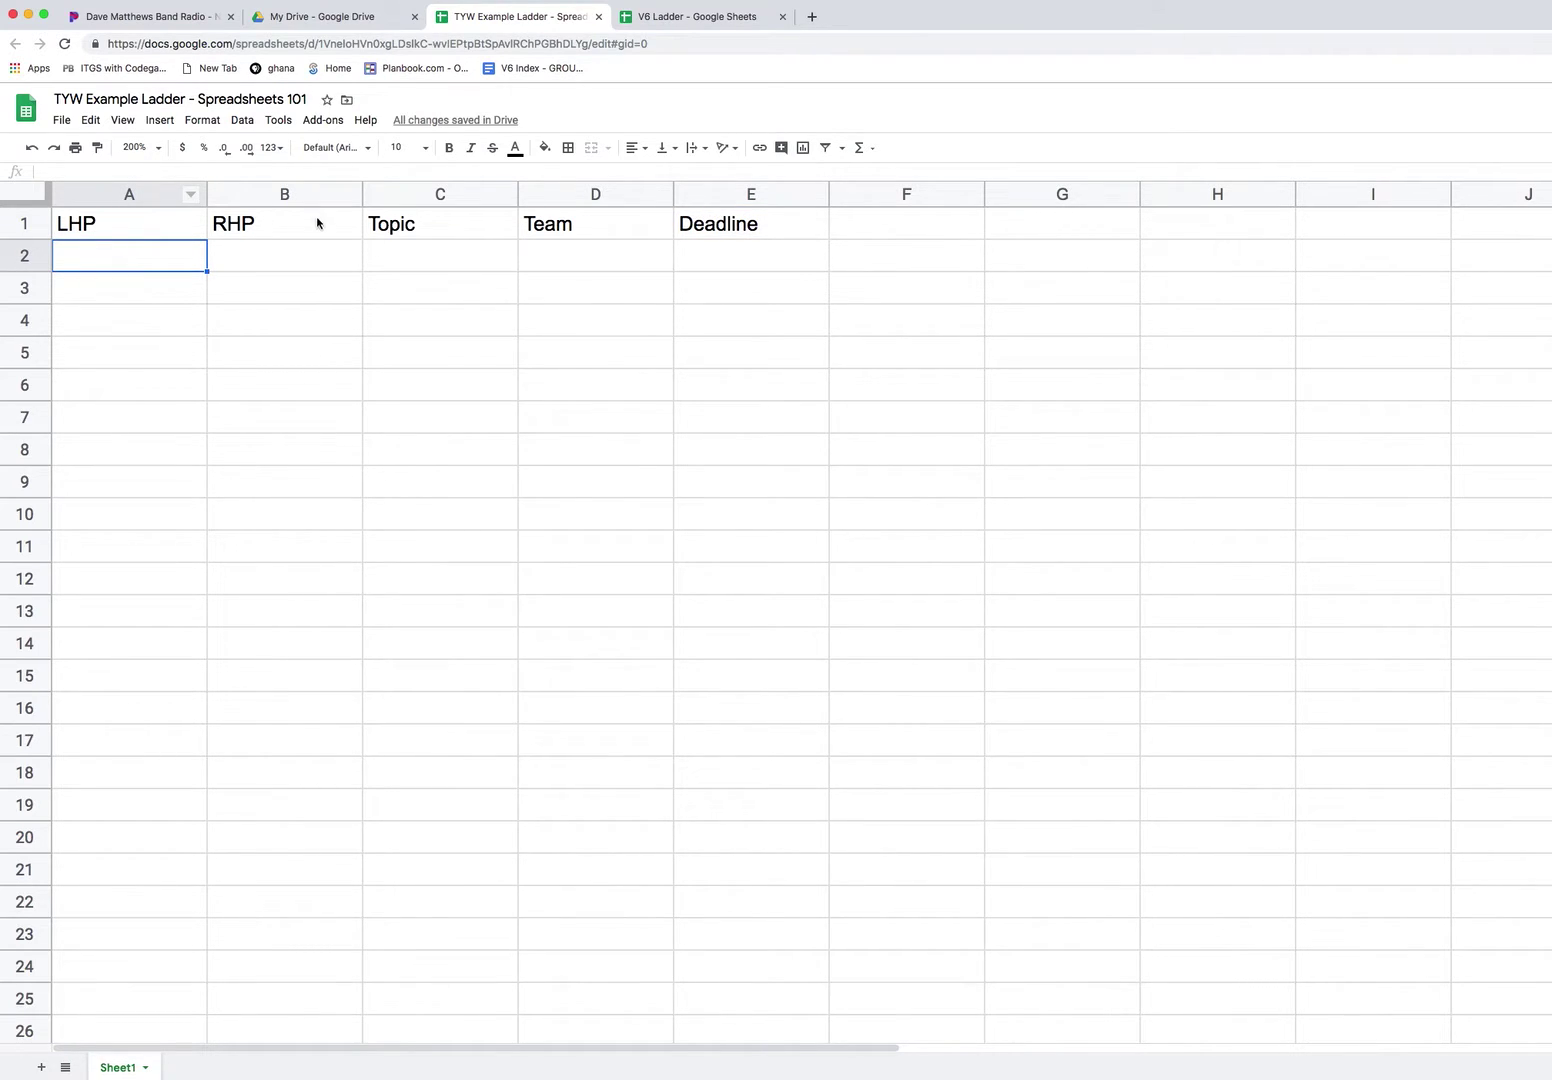
# Enter the right-hand page numbers 1, 3 and 5 in the first three rows under RHP.
pyautogui.click(271, 264)
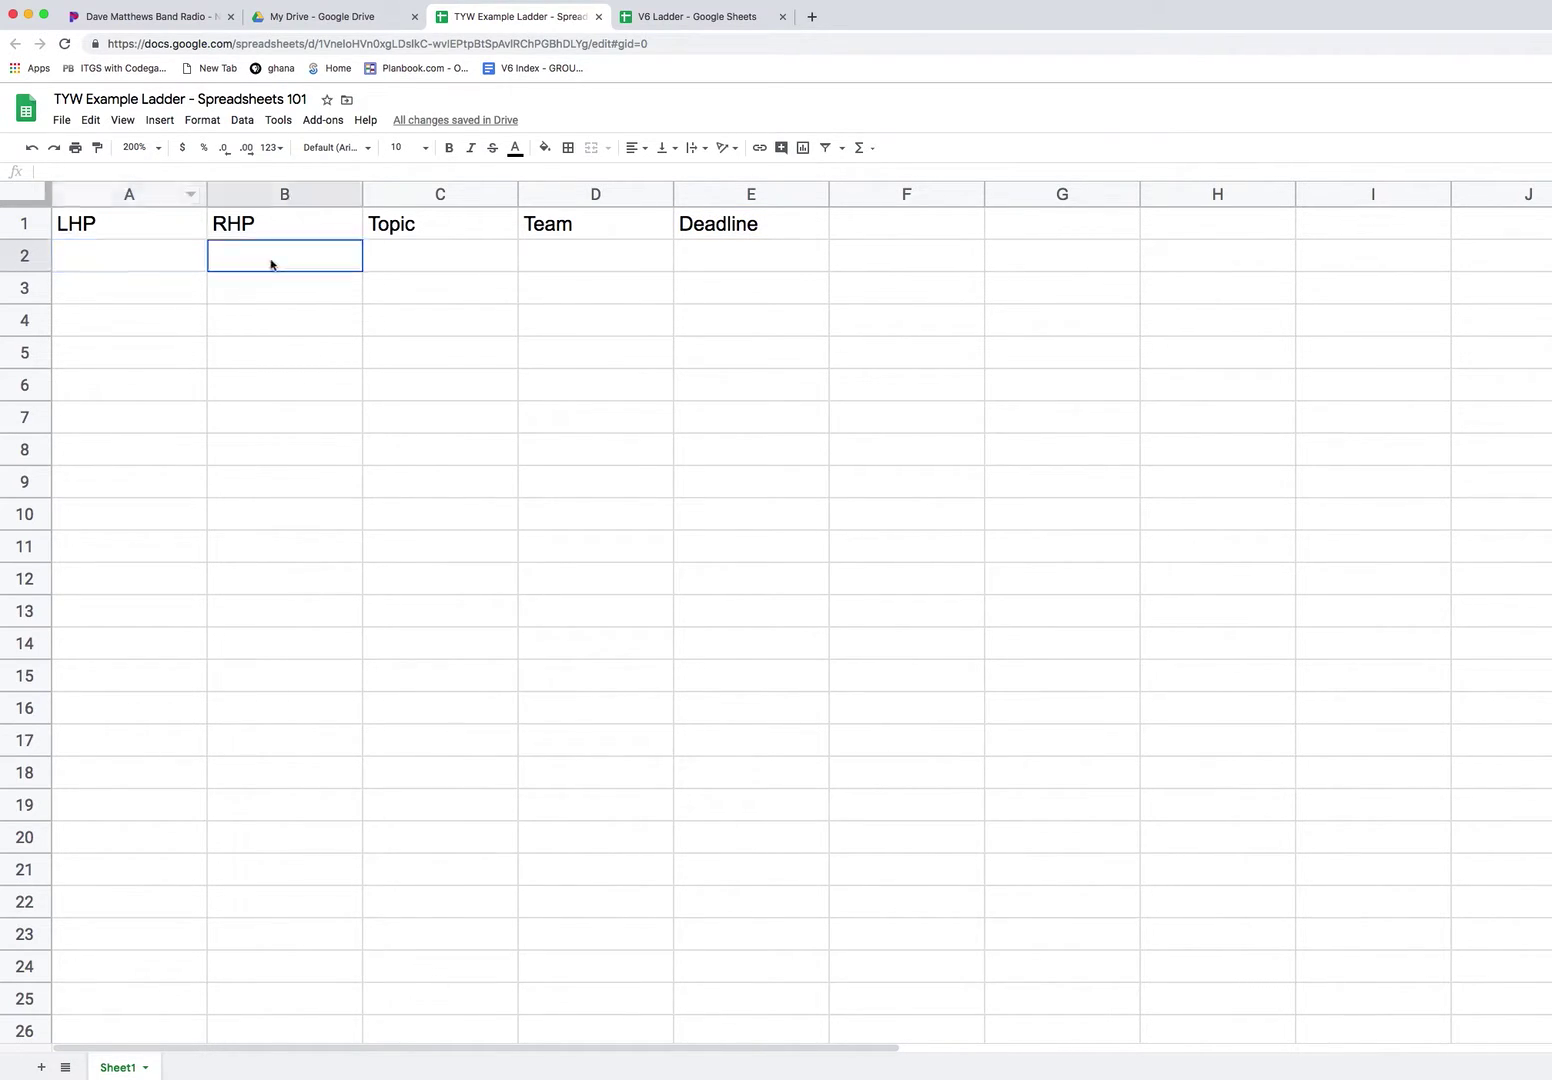
pyautogui.write('1')
pyautogui.press('Return')
pyautogui.write('3')
pyautogui.press('Return')
pyautogui.write('5')
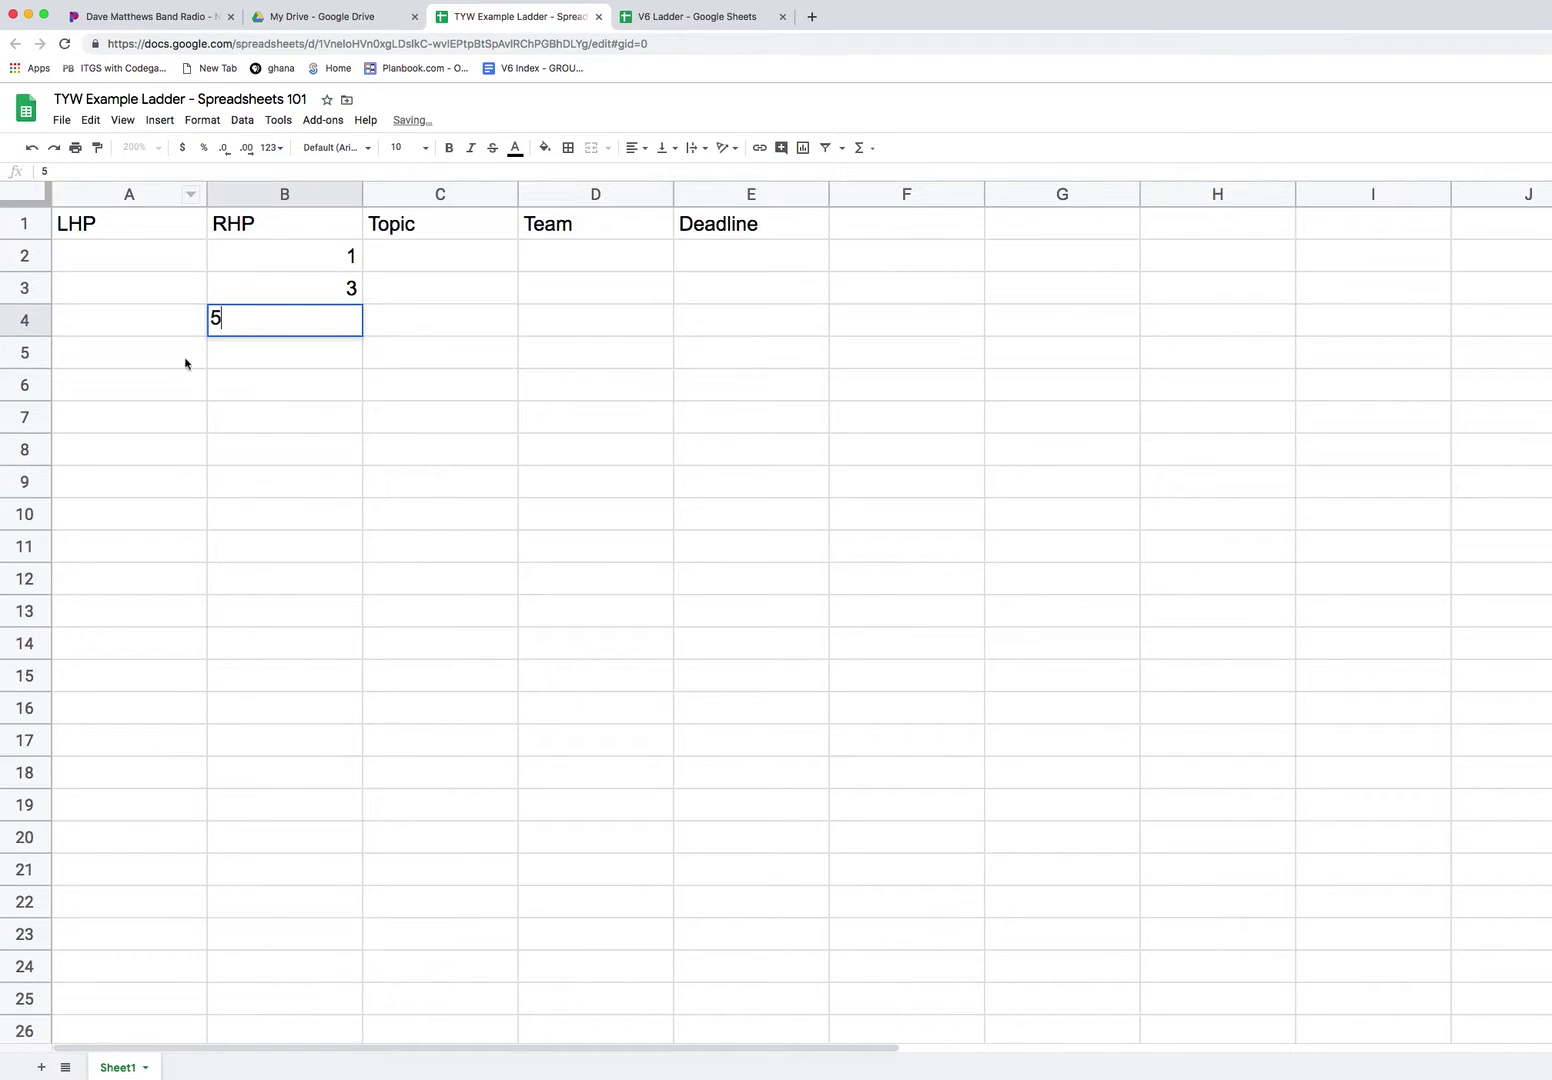
# Enter the left-hand page numbers 2, 4 and 6 in A3 to A5, and 7 in B5.
pyautogui.click(153, 299)
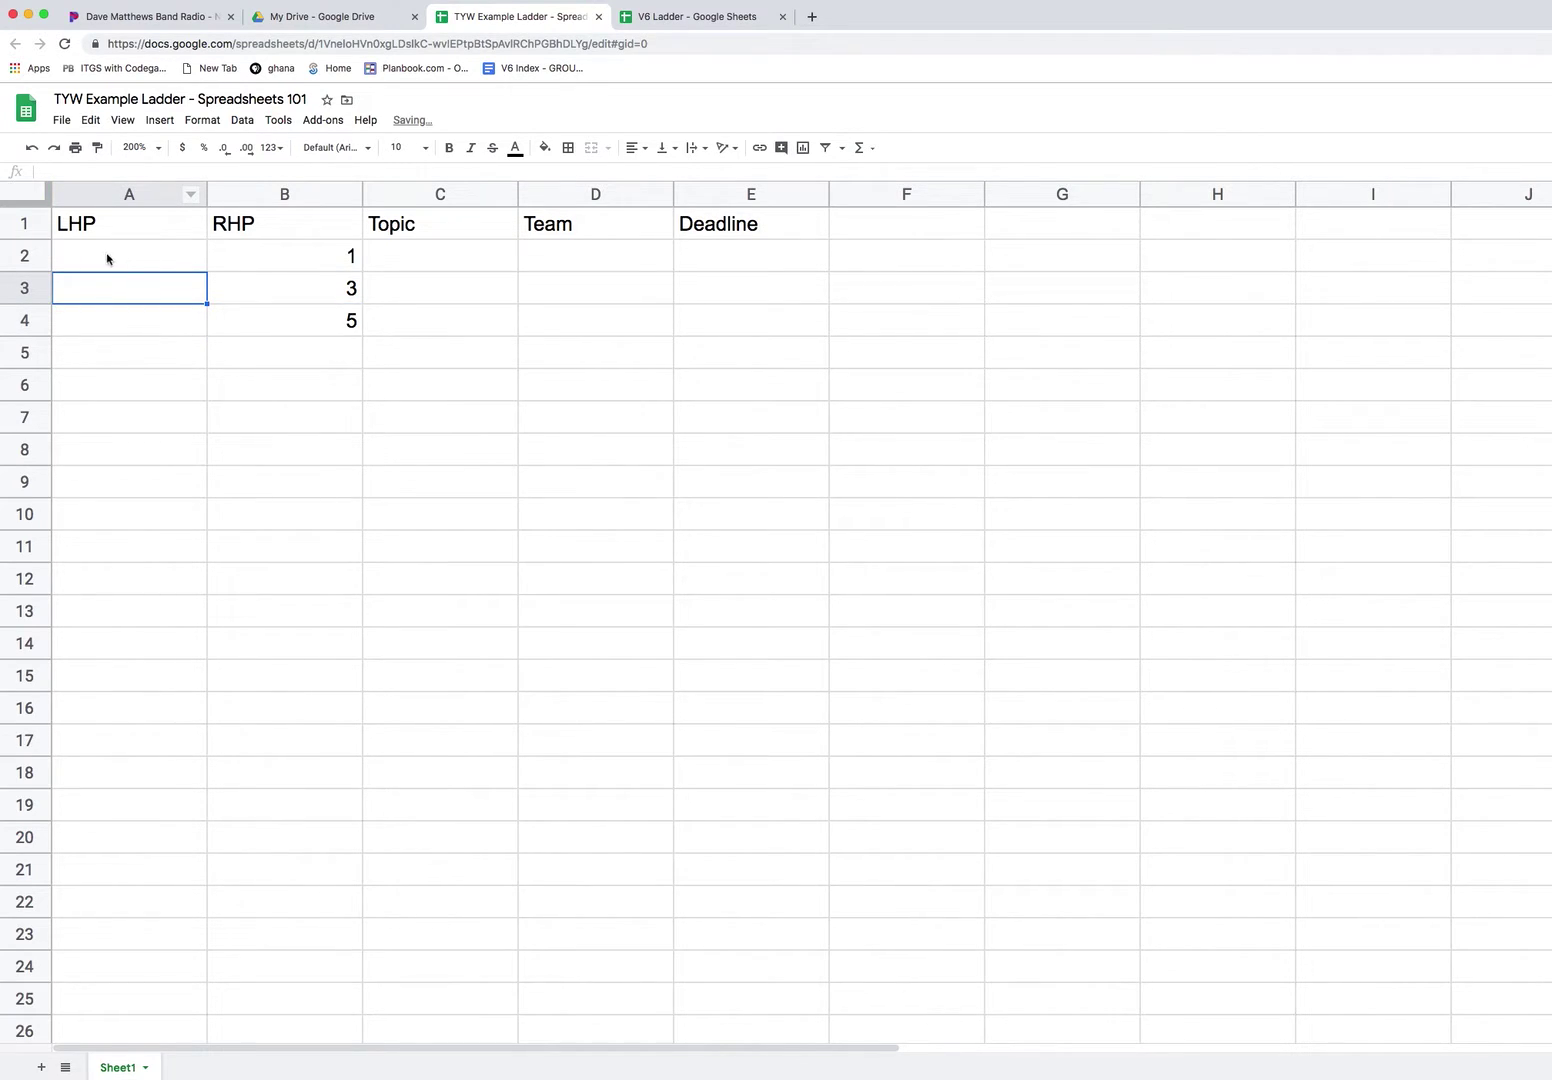
pyautogui.click(122, 262)
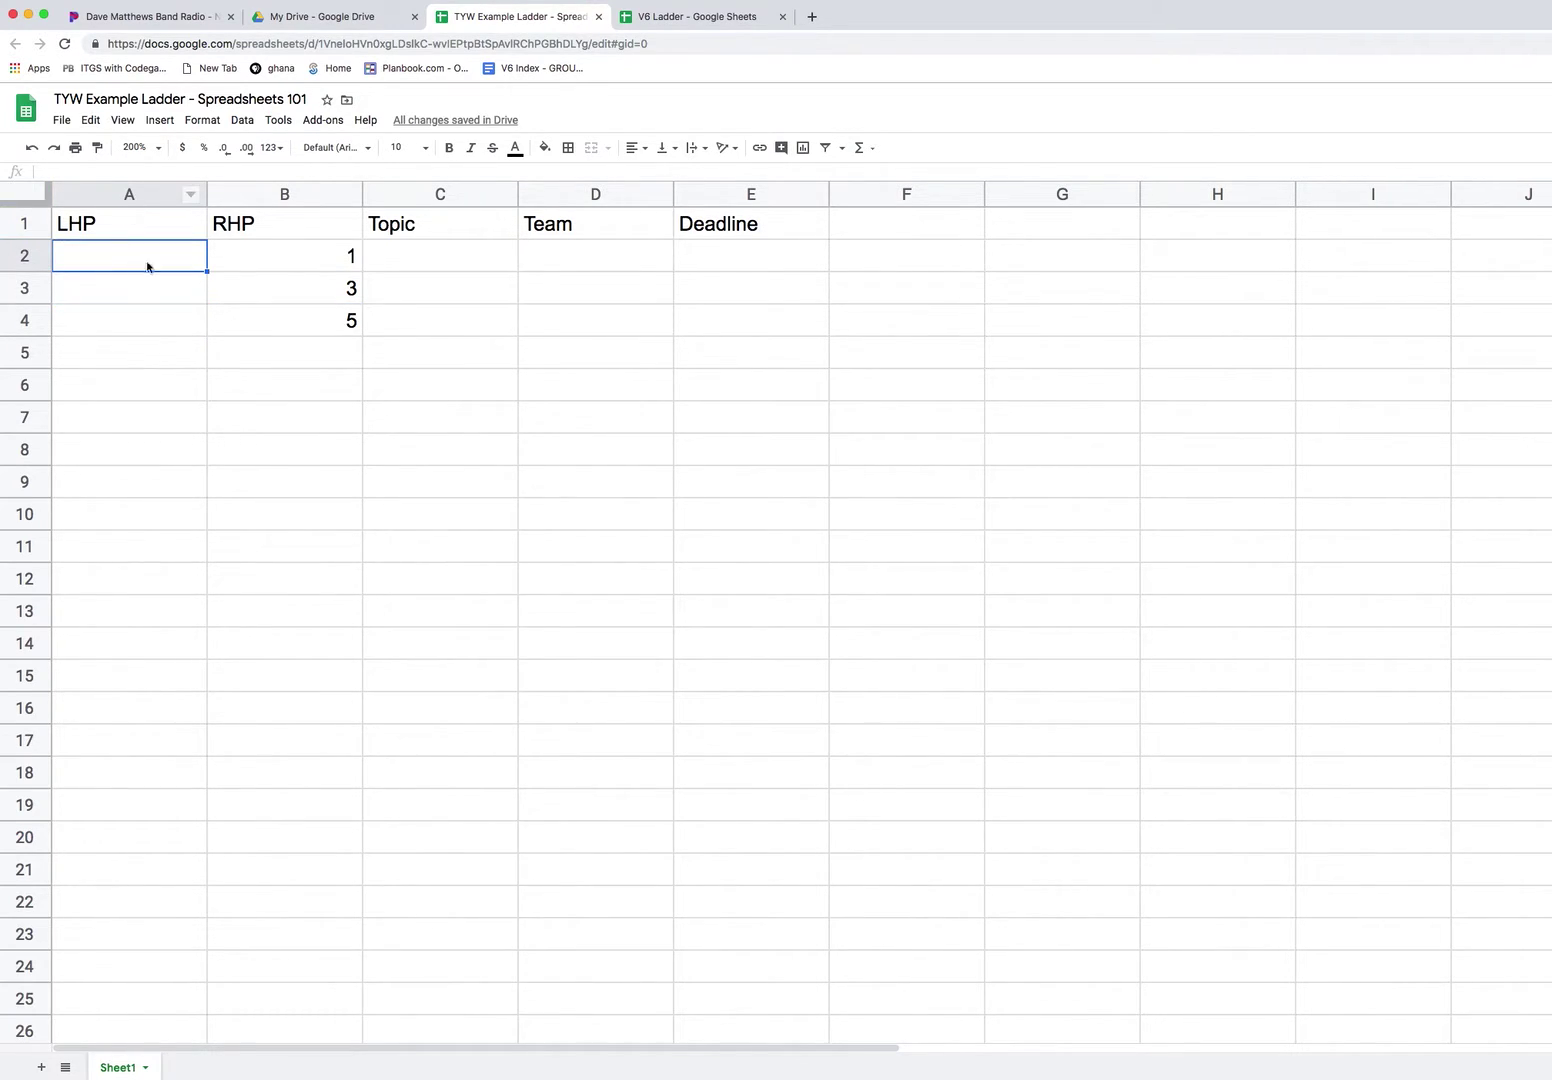
pyautogui.click(118, 303)
pyautogui.write('2')
pyautogui.click(121, 330)
pyautogui.write('4')
pyautogui.click(125, 366)
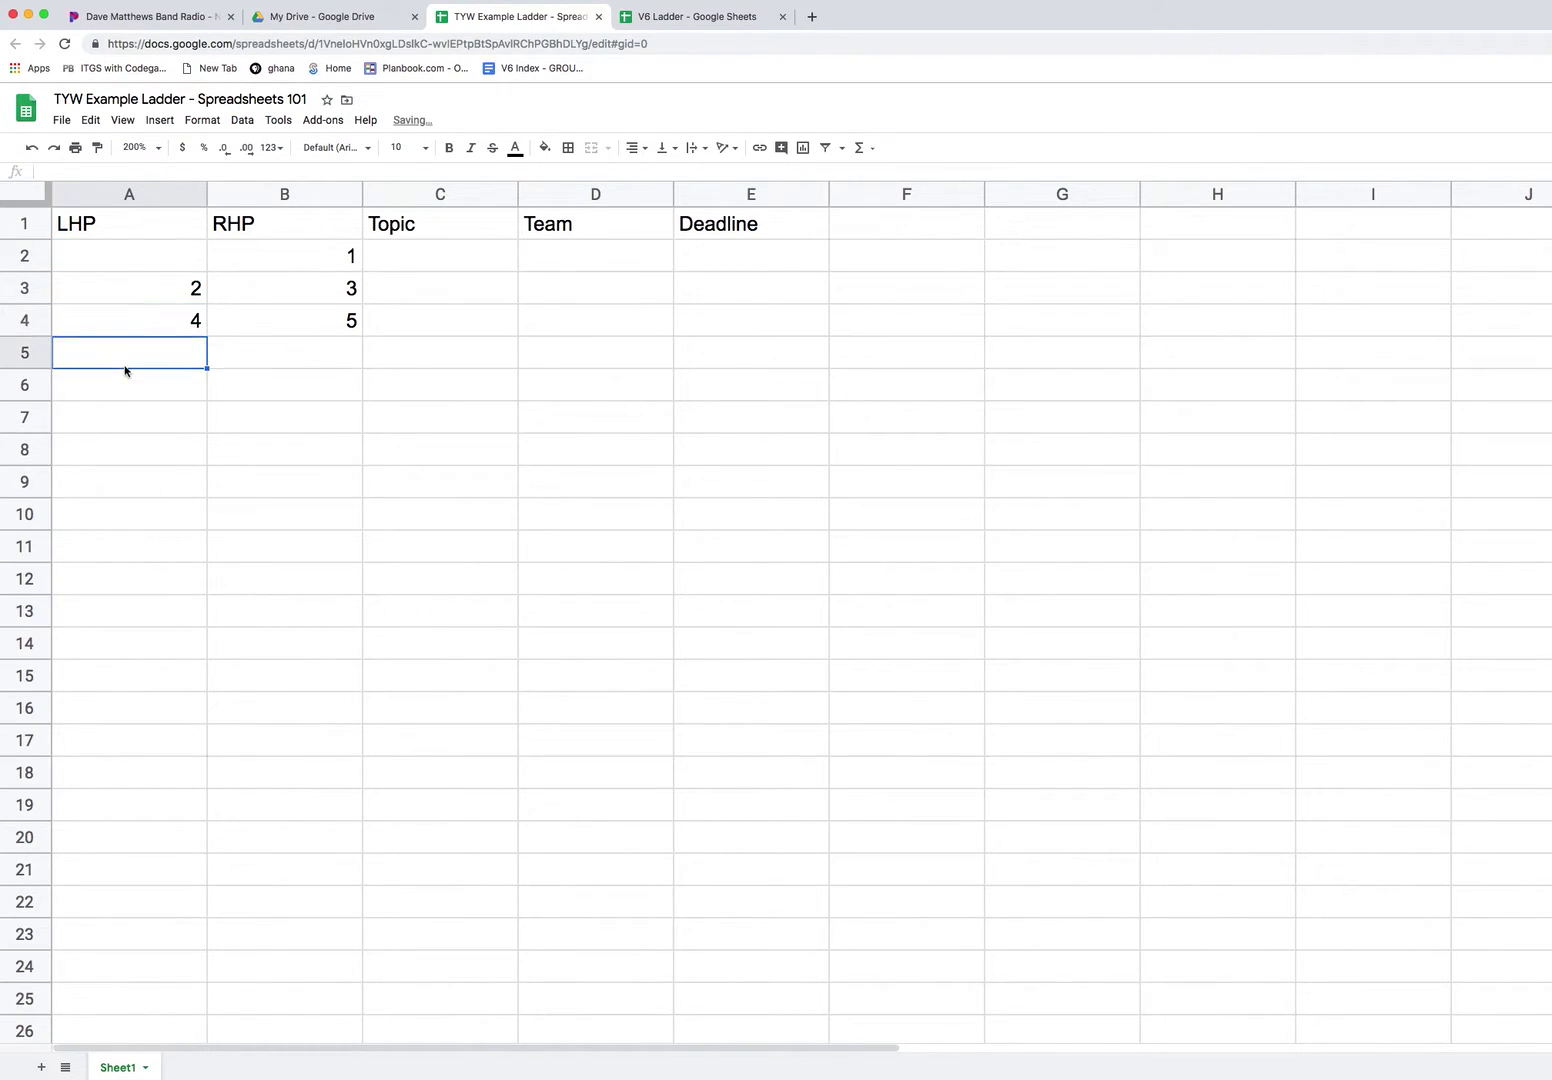
pyautogui.write('6')
pyautogui.click(319, 368)
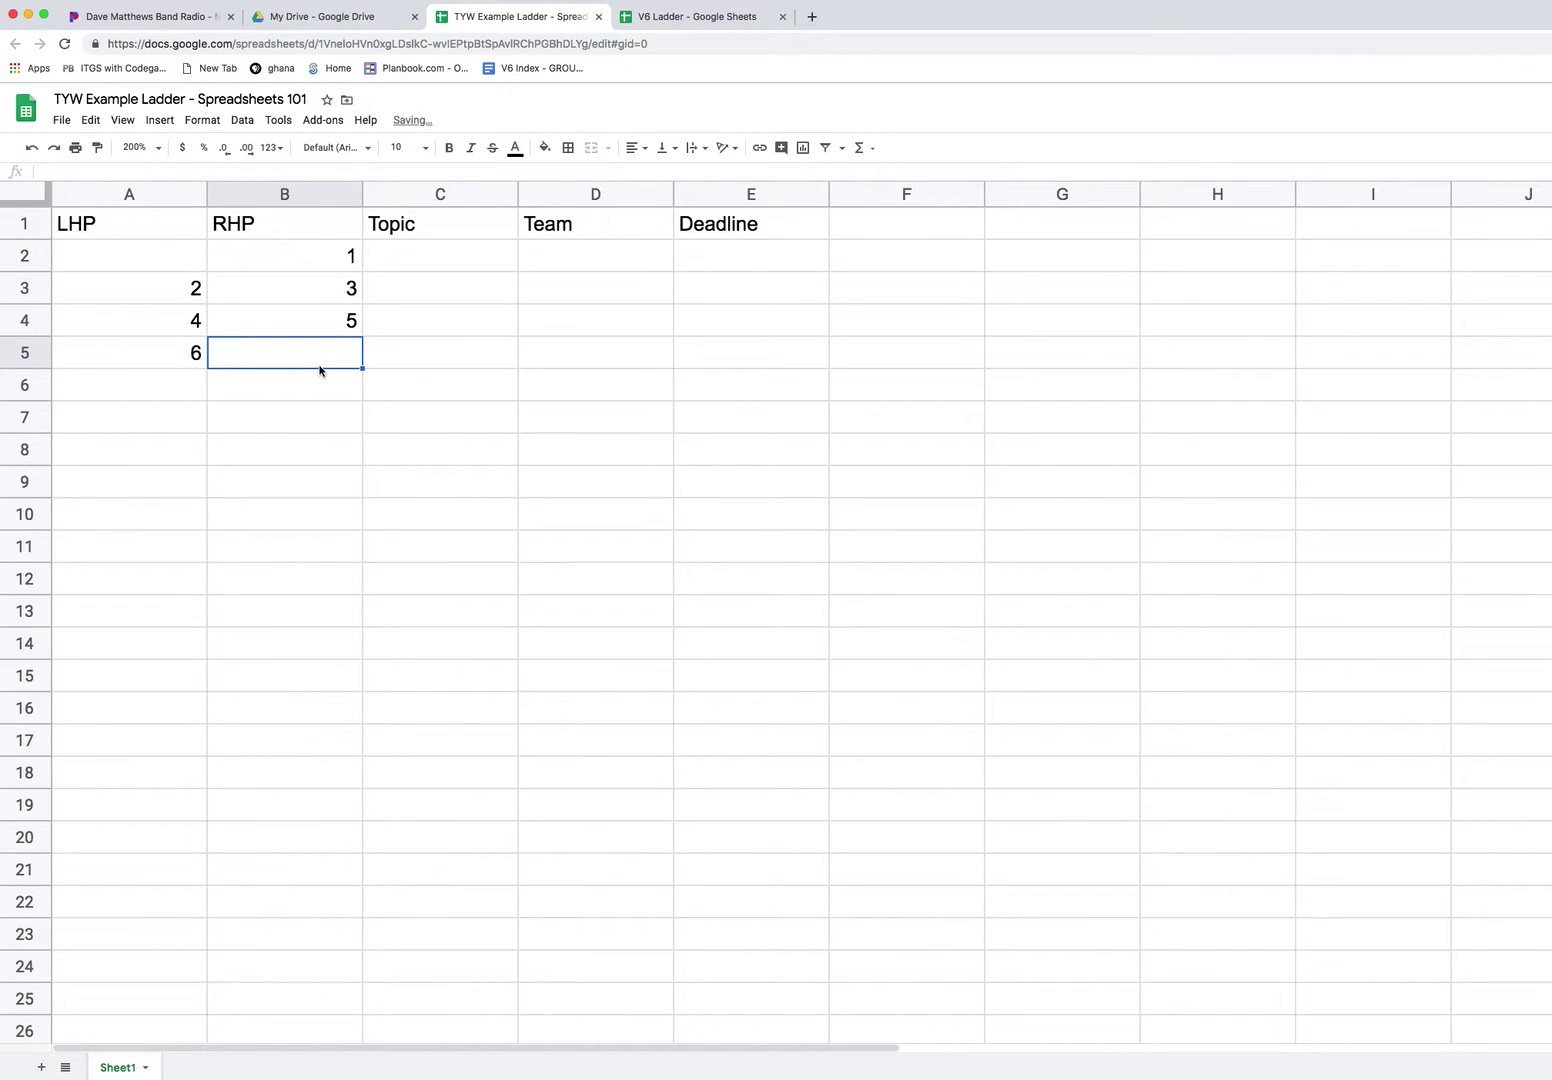
pyautogui.write('7')
# Narrow the LHP column and autofill the LHP and RHP page numbers down to 44 and 45 in row 24.
pyautogui.click(139, 333)
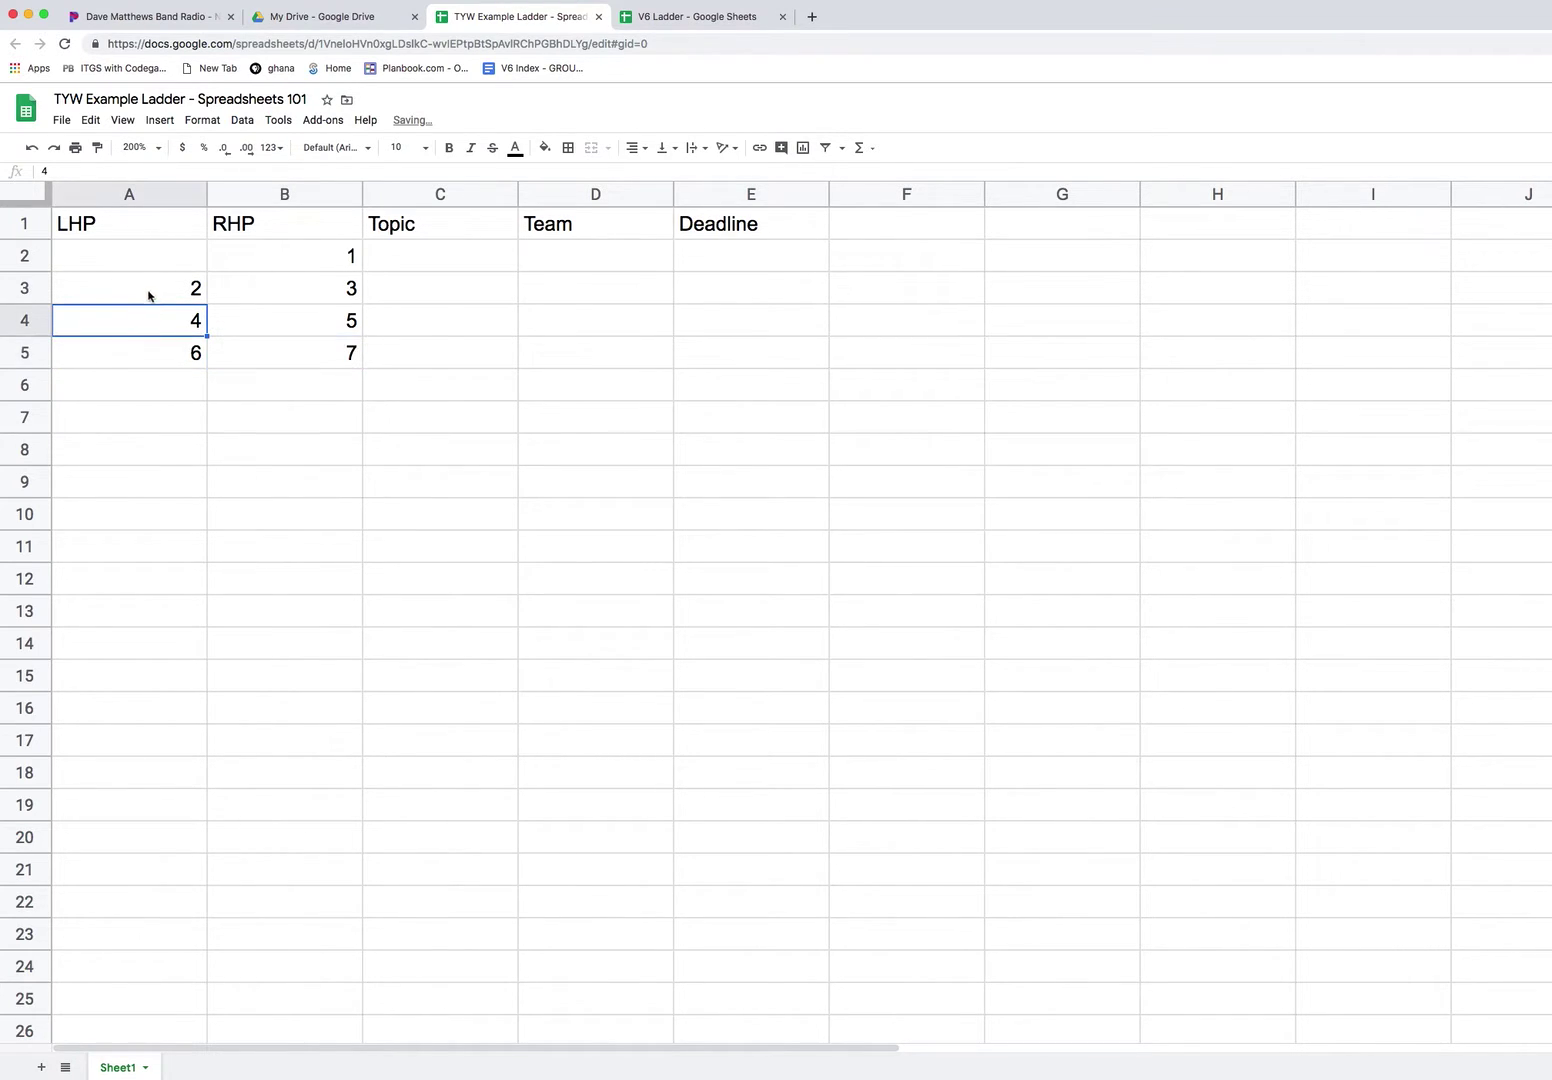
pyautogui.moveTo(207, 194); pyautogui.dragTo(156, 194)
pyautogui.moveTo(110, 296); pyautogui.dragTo(121, 350)
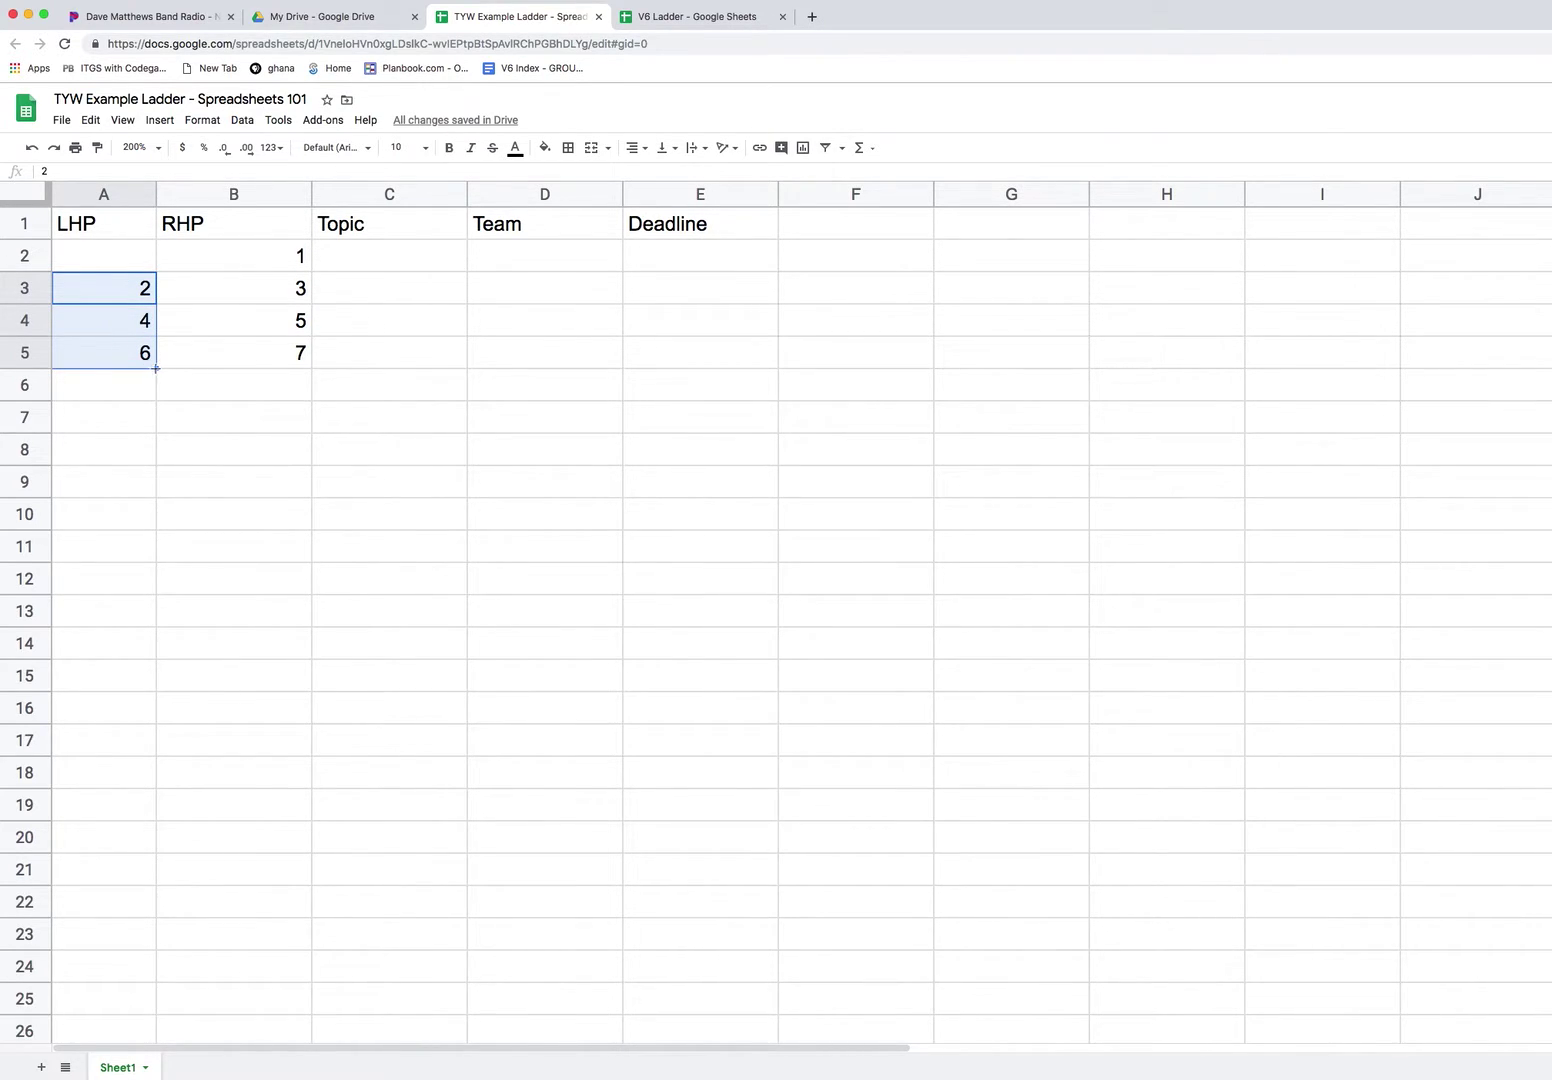
pyautogui.moveTo(155, 368); pyautogui.dragTo(150, 982)
pyautogui.rightClick(150, 982)
pyautogui.click(58, 608)
pyautogui.moveTo(236, 266); pyautogui.dragTo(290, 958)
pyautogui.scroll(-6, 250, 885)
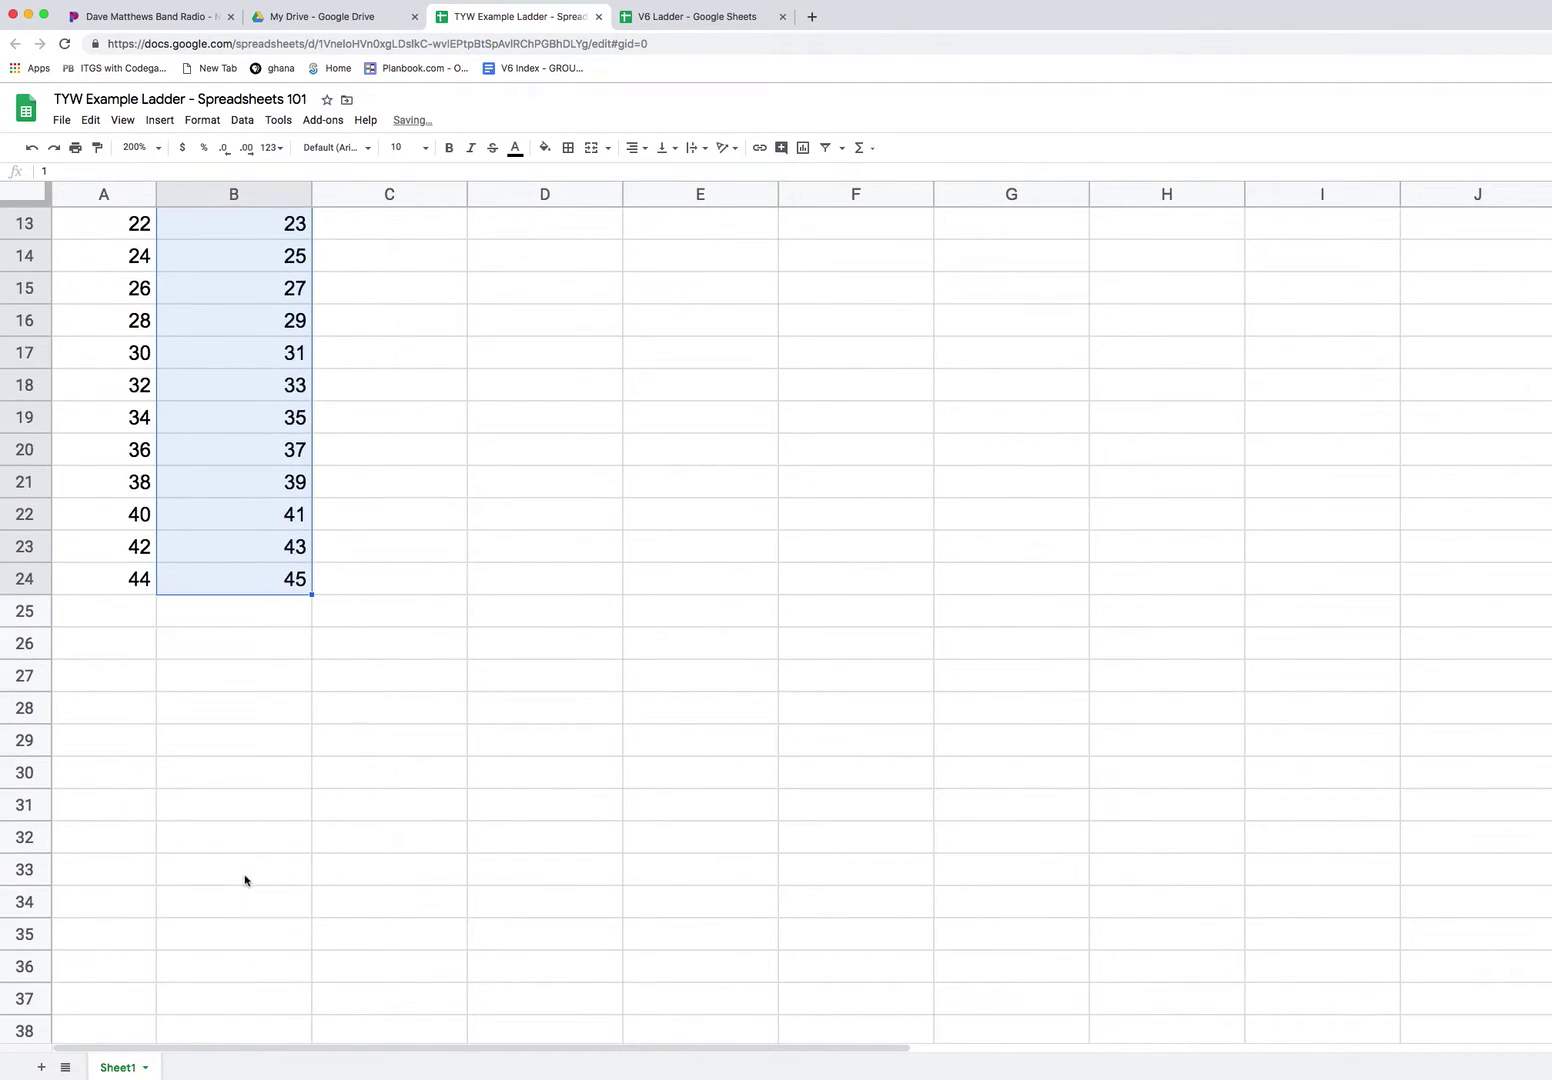
# Extend the even LHP page numbers from row 24 down to 168 in row 86.
pyautogui.click(135, 392)
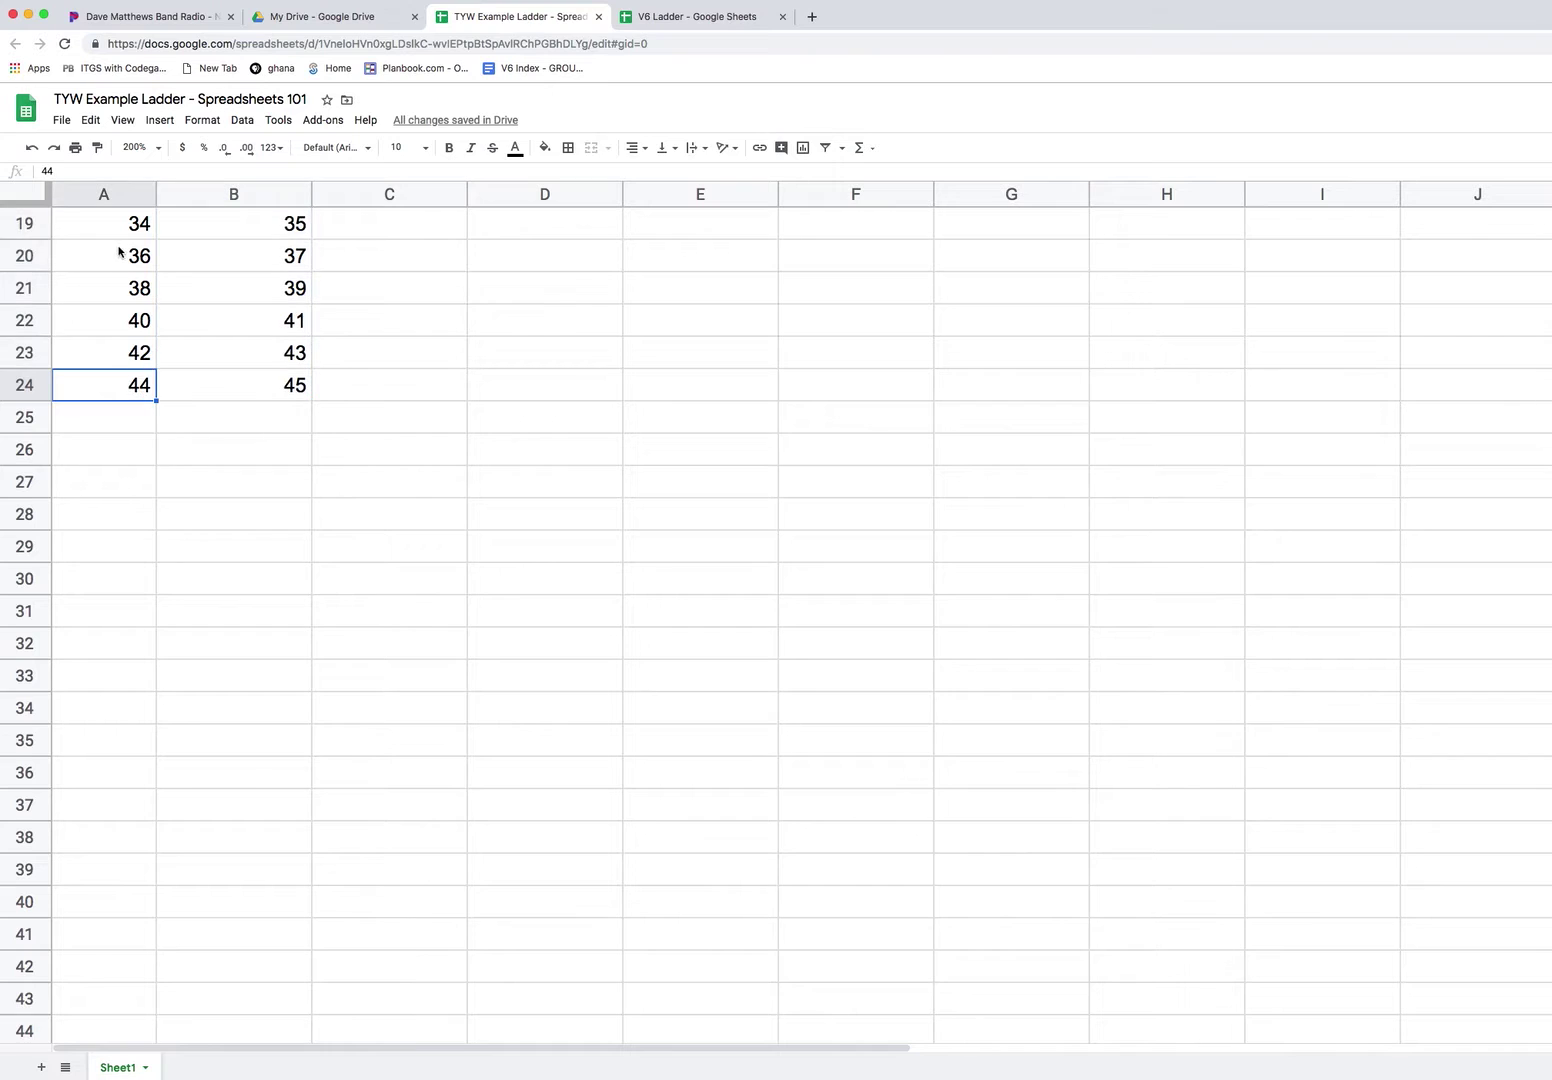
pyautogui.keyDown('shift'); pyautogui.click(118, 253); pyautogui.keyUp('shift')
pyautogui.moveTo(157, 401); pyautogui.dragTo(146, 1013)
# Extend the odd RHP page numbers from row 24 down to 167 in row 85, and select the last LHP number.
pyautogui.scroll(10, 148, 710)
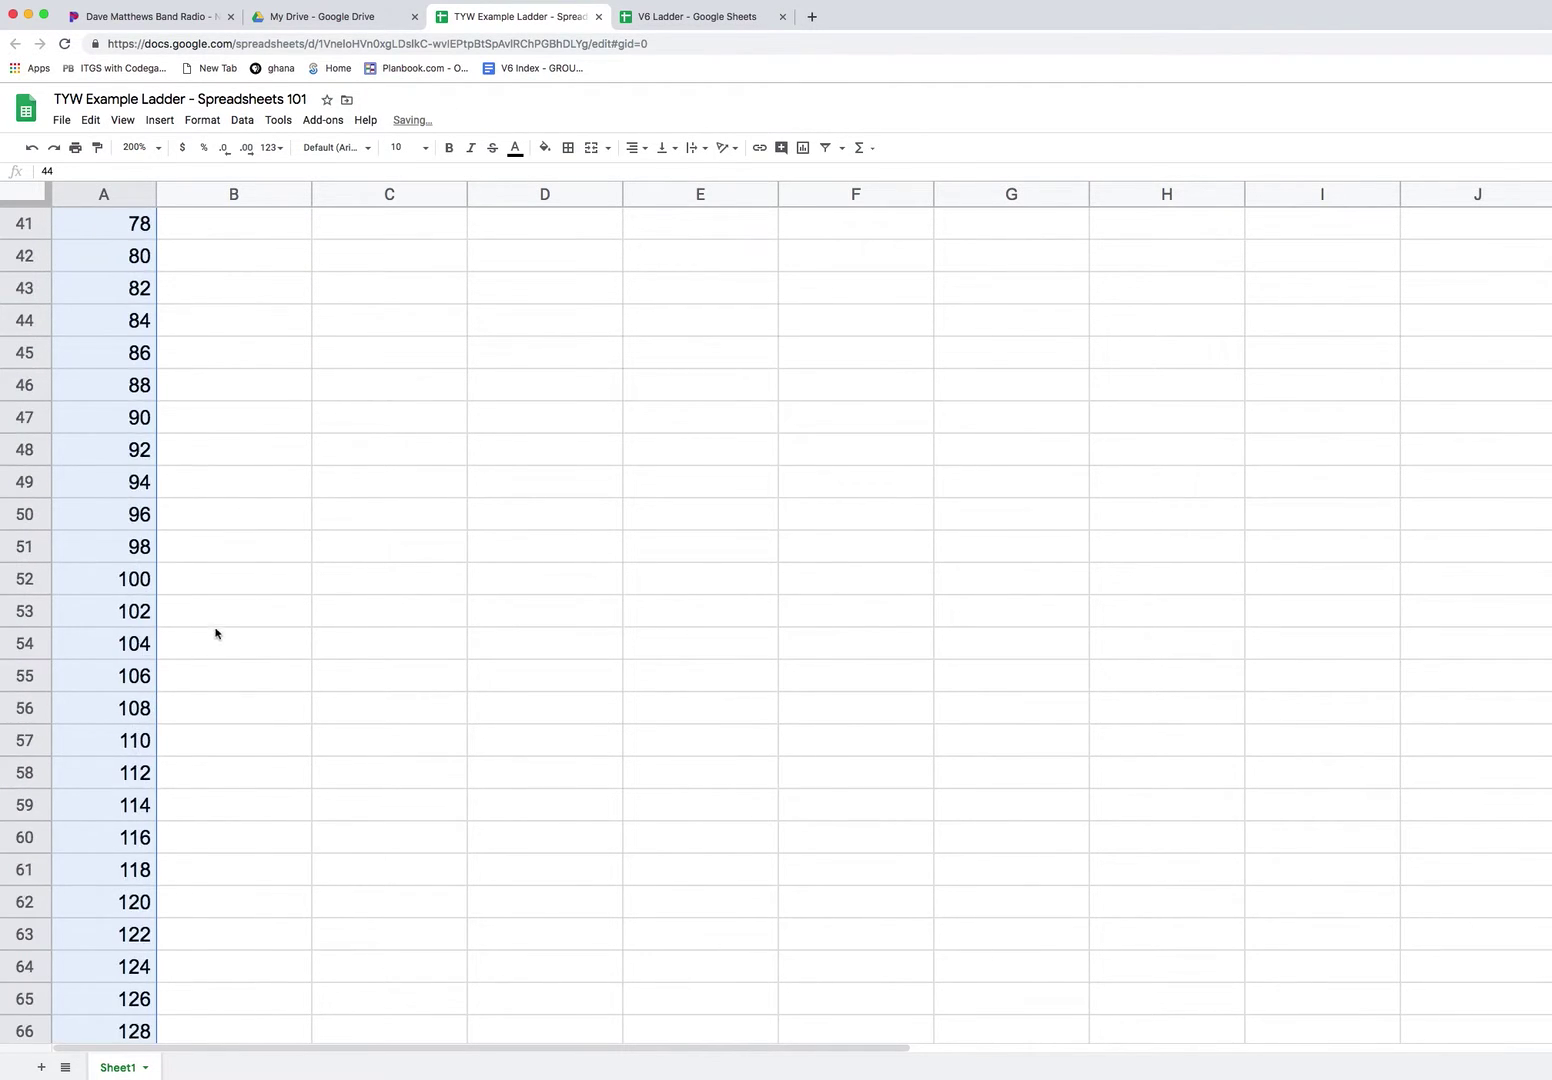
pyautogui.scroll(4, 229, 615)
pyautogui.moveTo(267, 396); pyautogui.dragTo(267, 672)
pyautogui.click(267, 672)
pyautogui.click(121, 678)
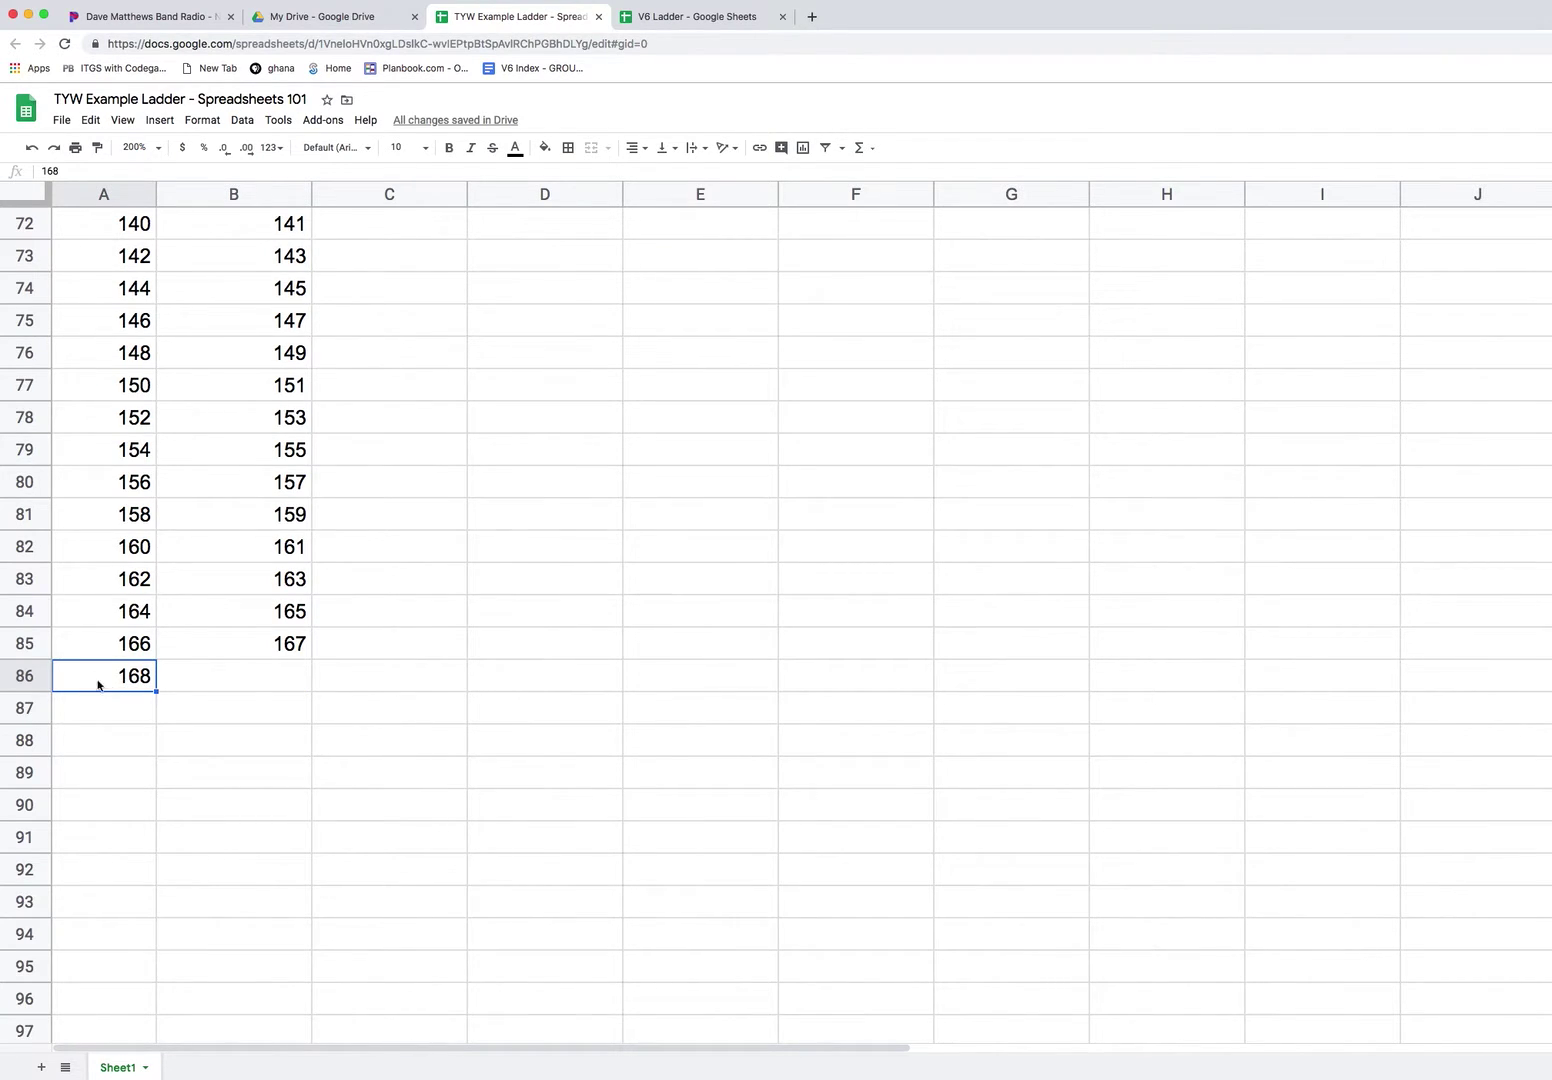
# Narrow the LHP and RHP columns to just fit their headers and page numbers.
pyautogui.scroll(20, 200, 555)
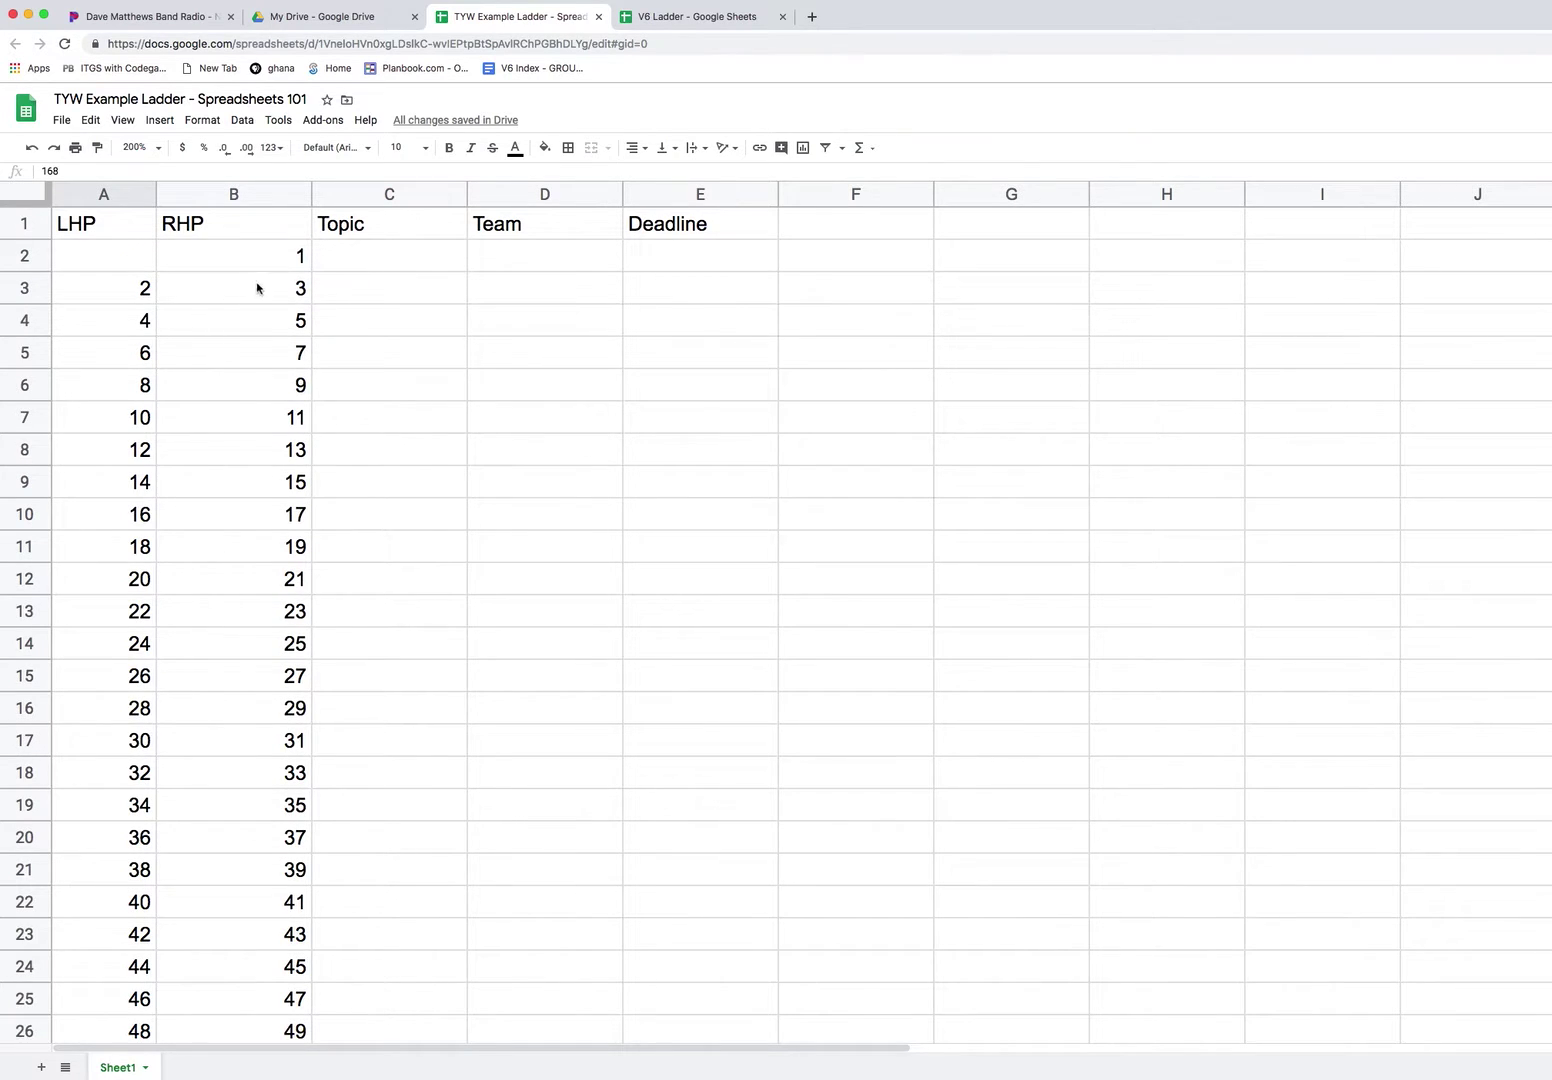
pyautogui.moveTo(156, 194); pyautogui.dragTo(122, 194)
pyautogui.moveTo(278, 197); pyautogui.dragTo(167, 194)
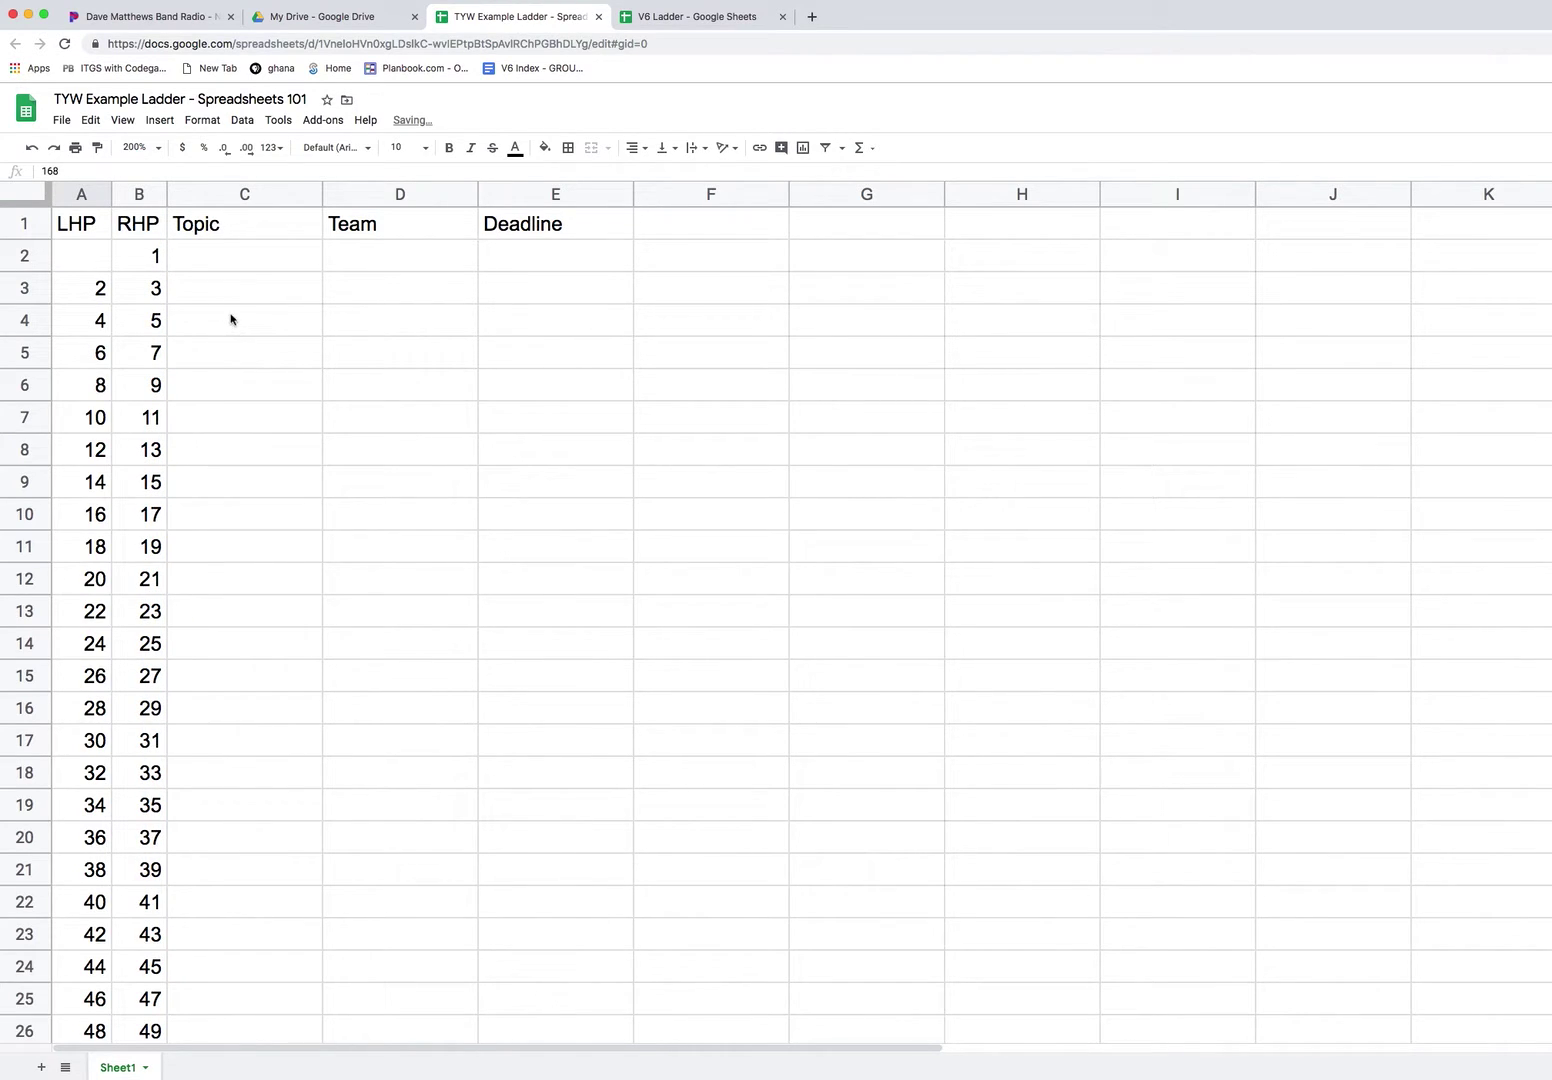
# Enter the topics Title, Open 1 and Open 2 in C2 through C4 of the Topic column.
pyautogui.click(222, 264)
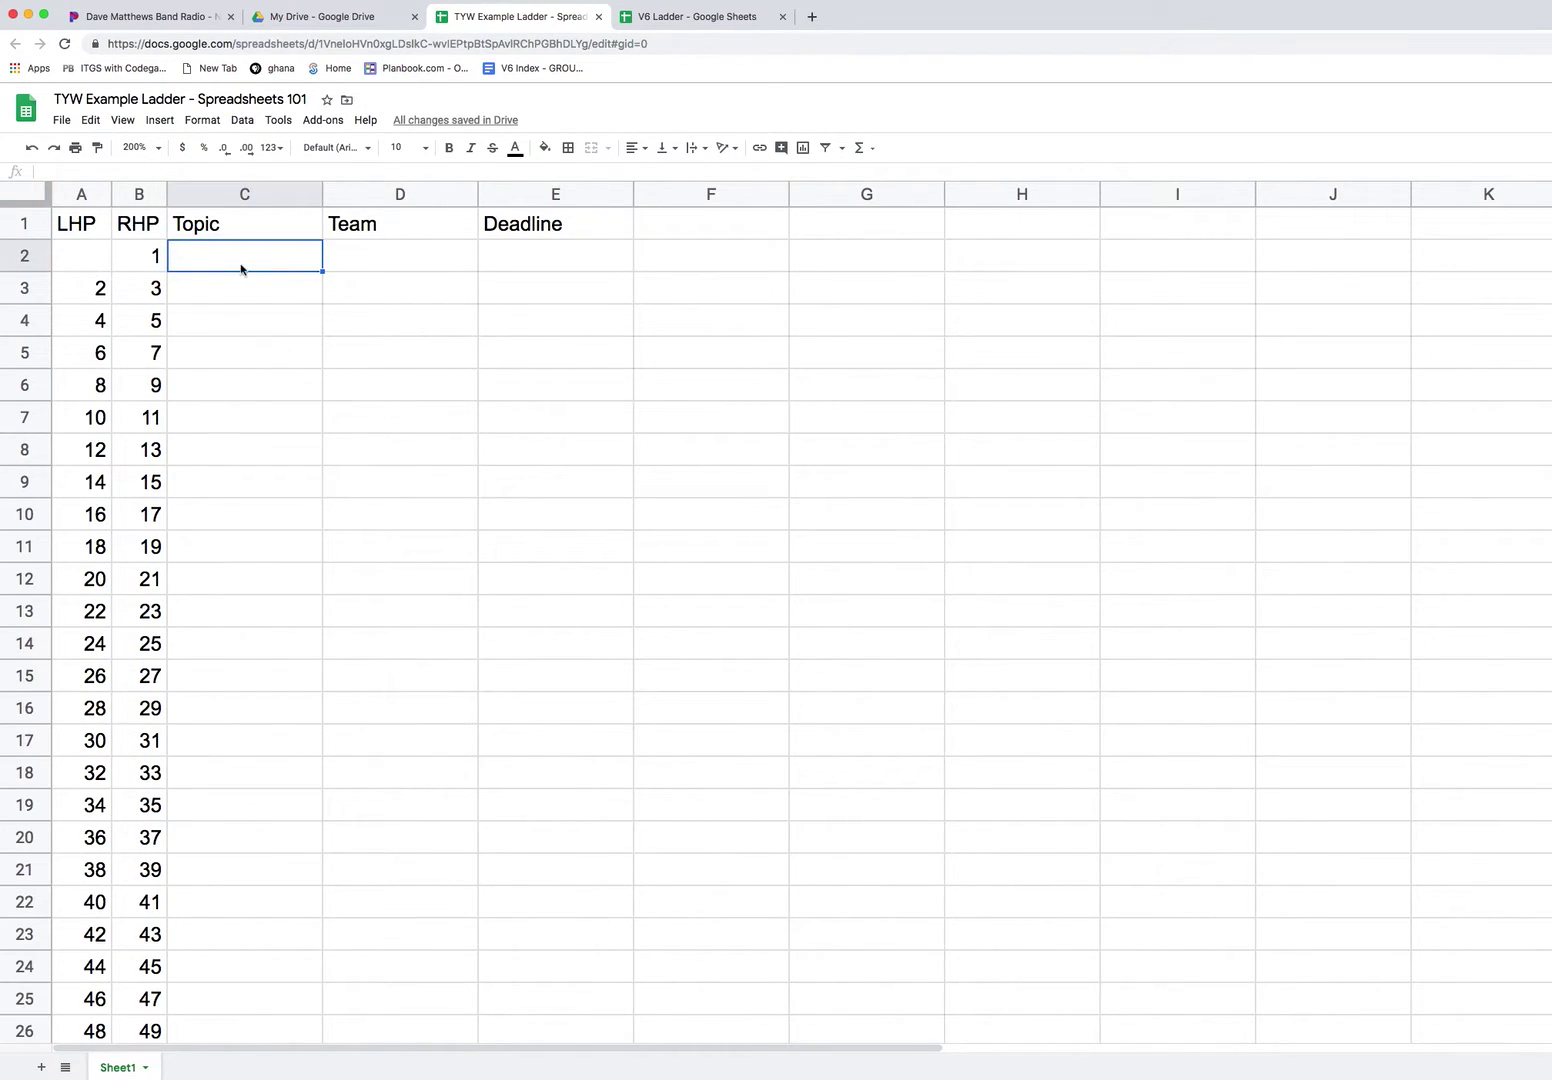
pyautogui.write('Title')
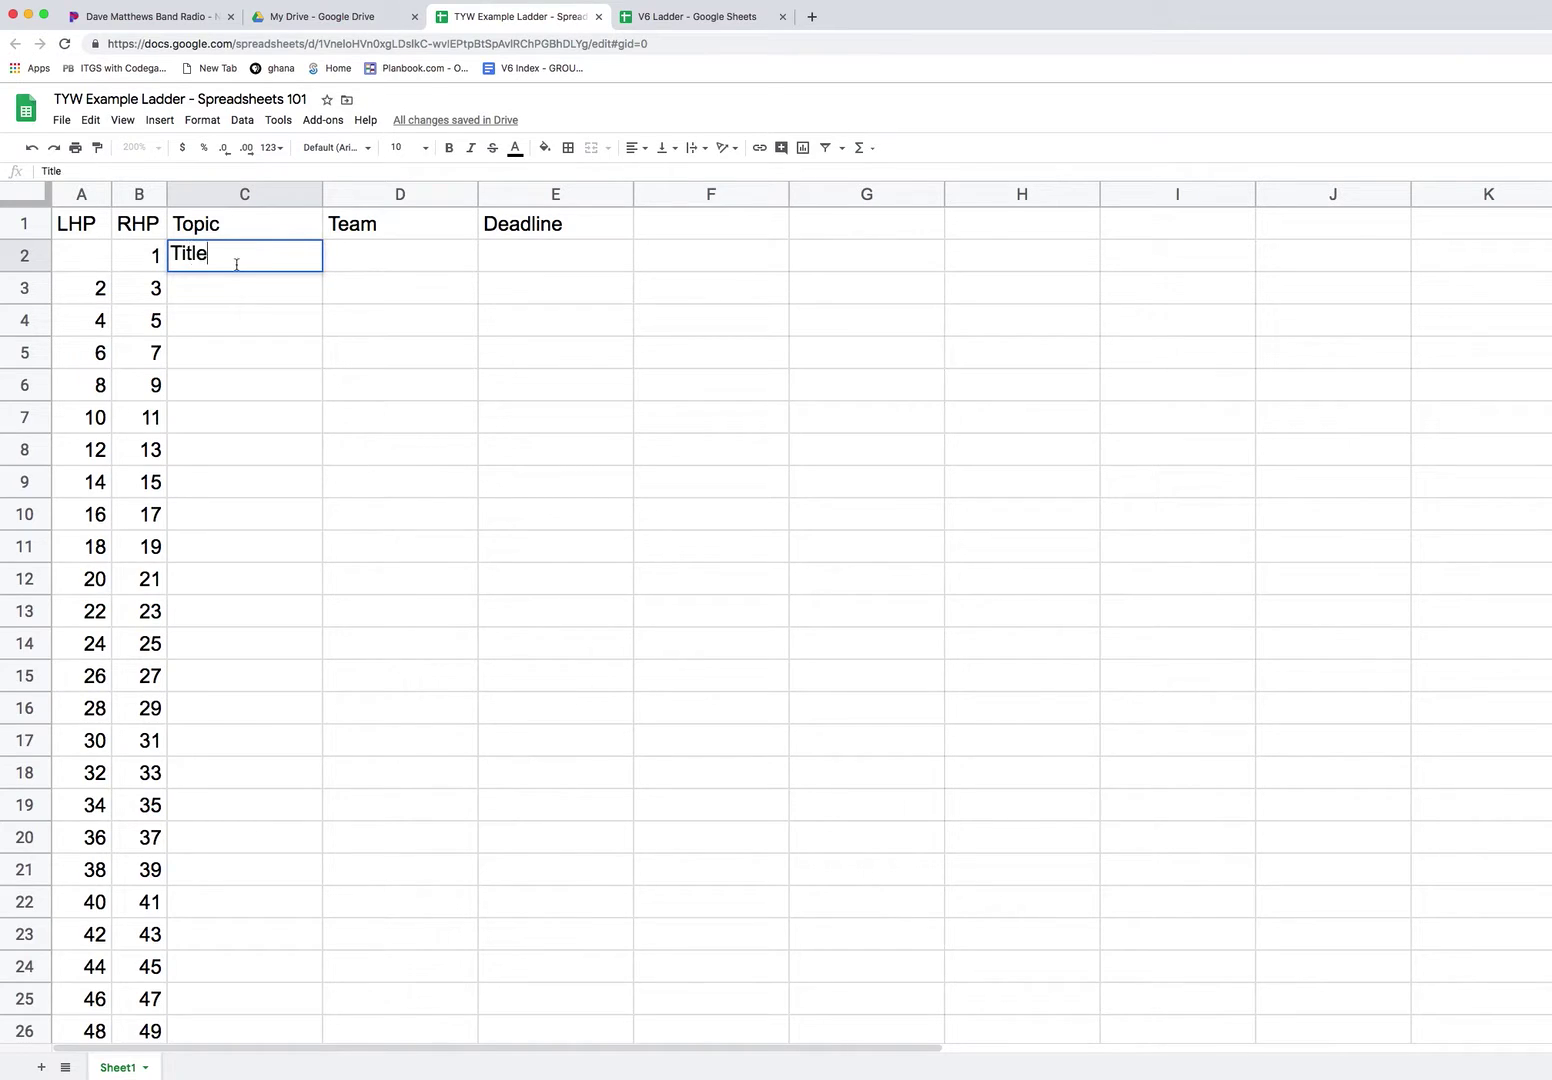
pyautogui.press('Return')
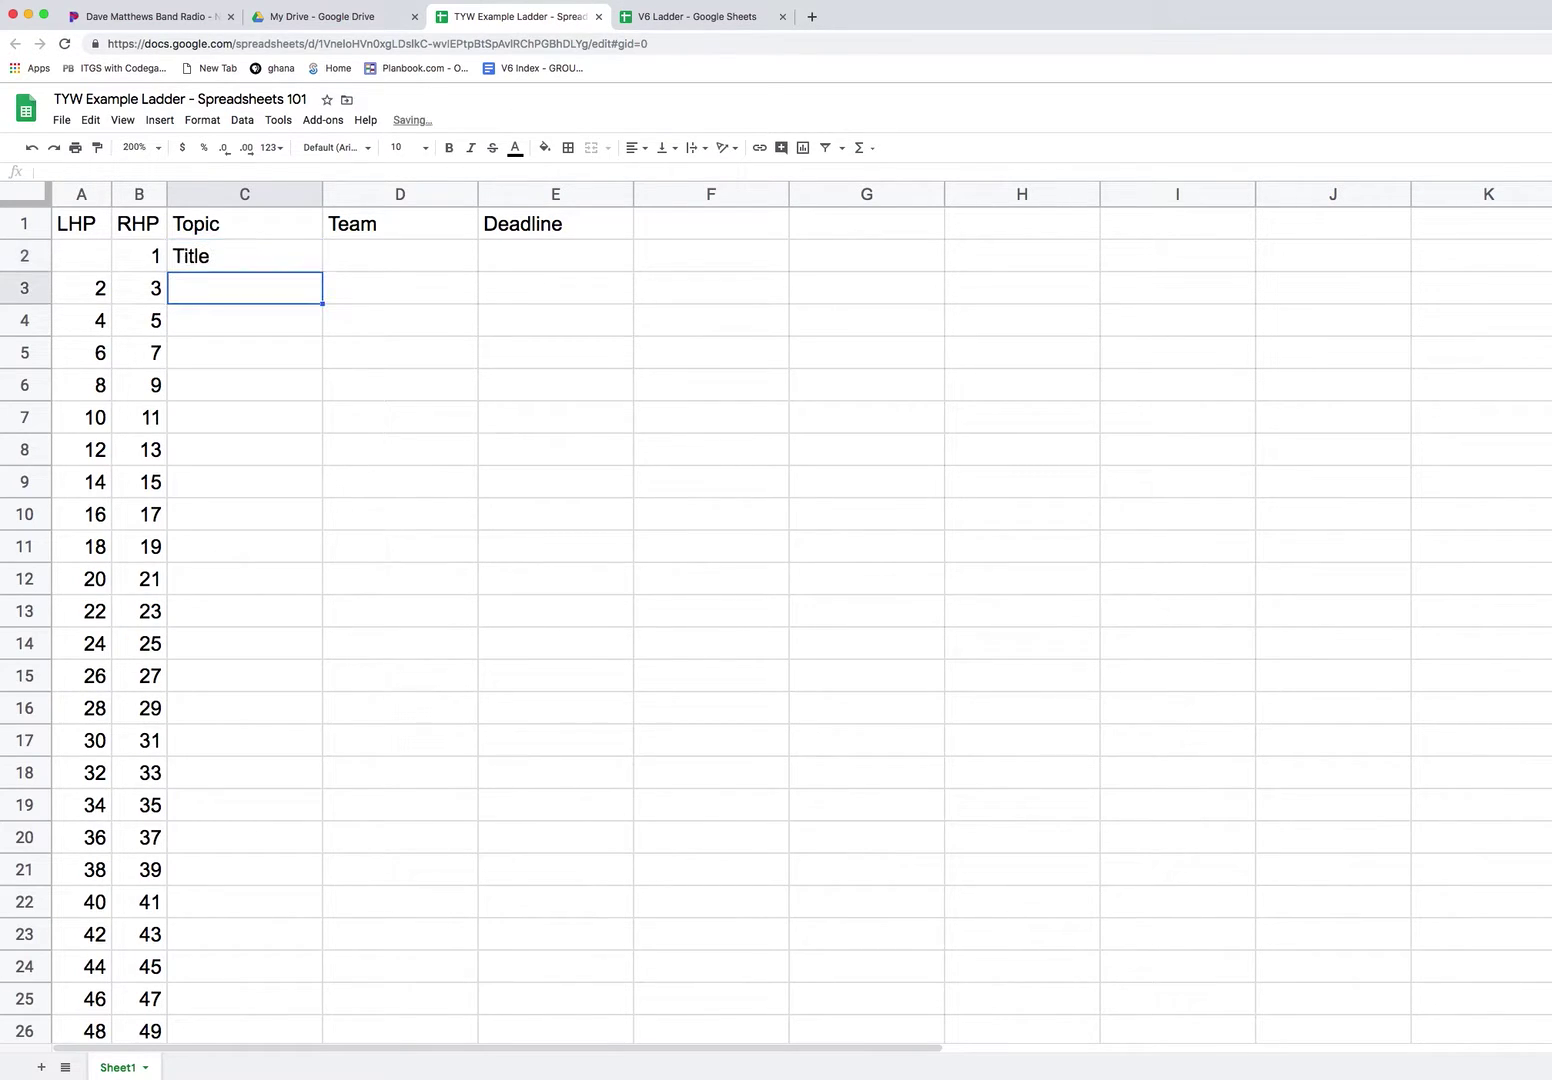
pyautogui.write('Open 1')
pyautogui.press('Return')
pyautogui.write('Open 2')
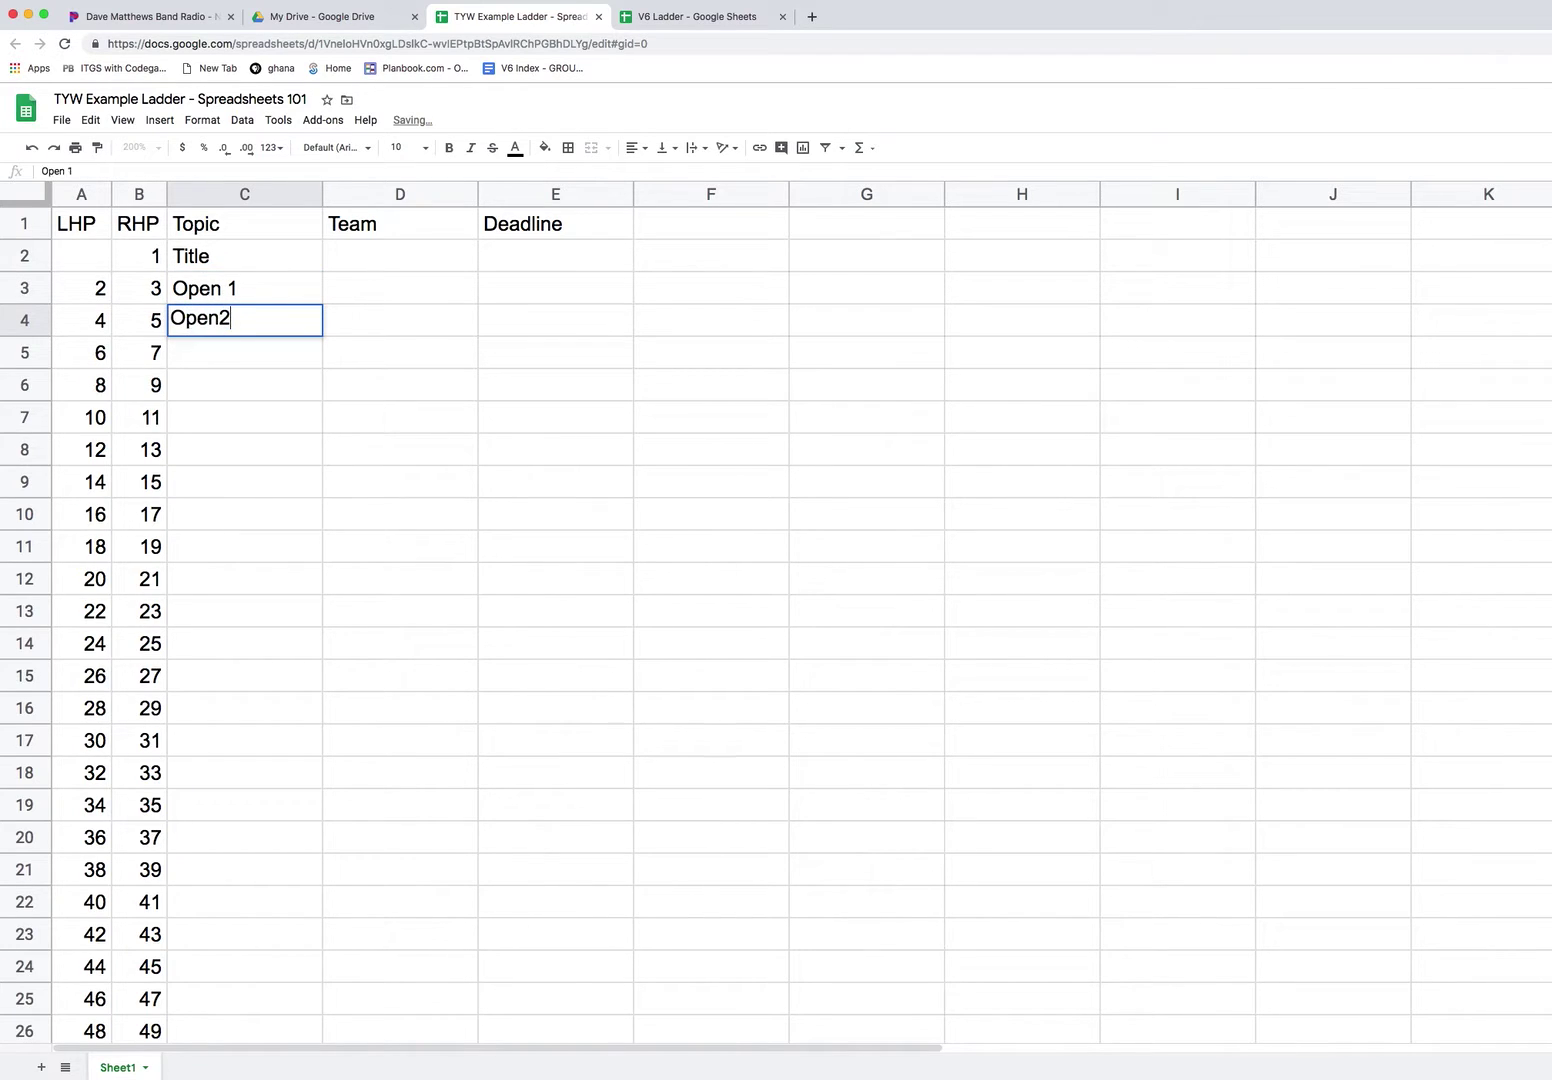
pyautogui.press('Return')
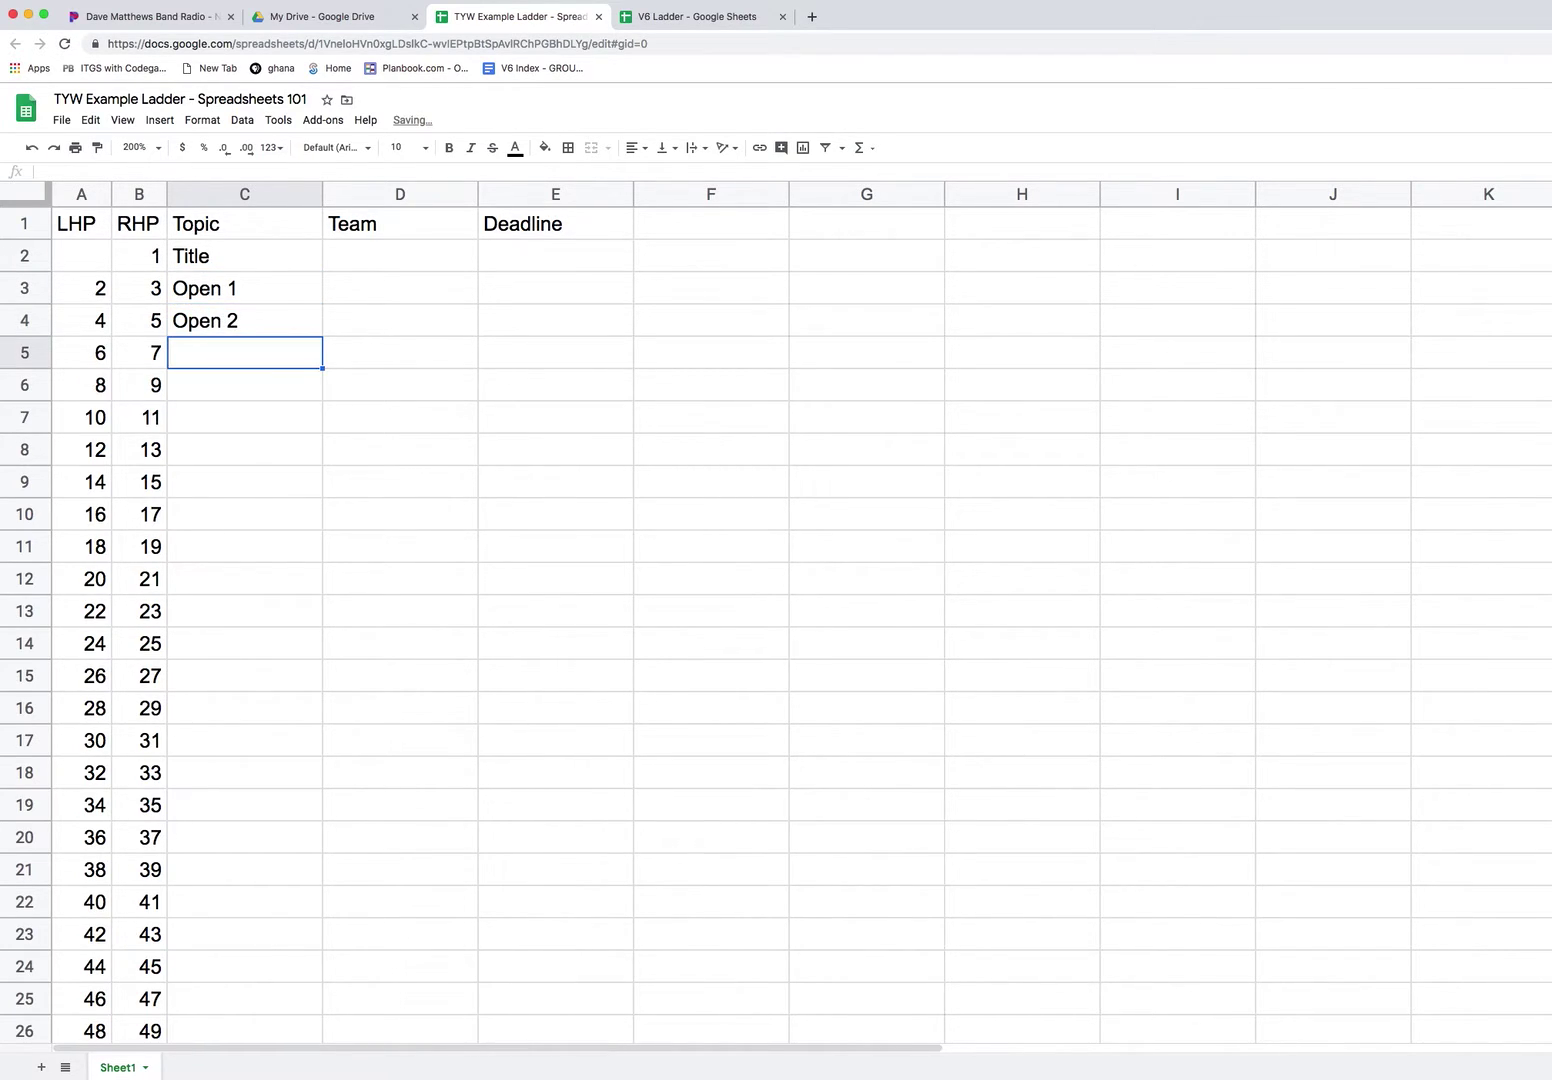
# Enter the topics Academics Divider, Science, Math and Social Studies in C5 through C8.
pyautogui.write('F')
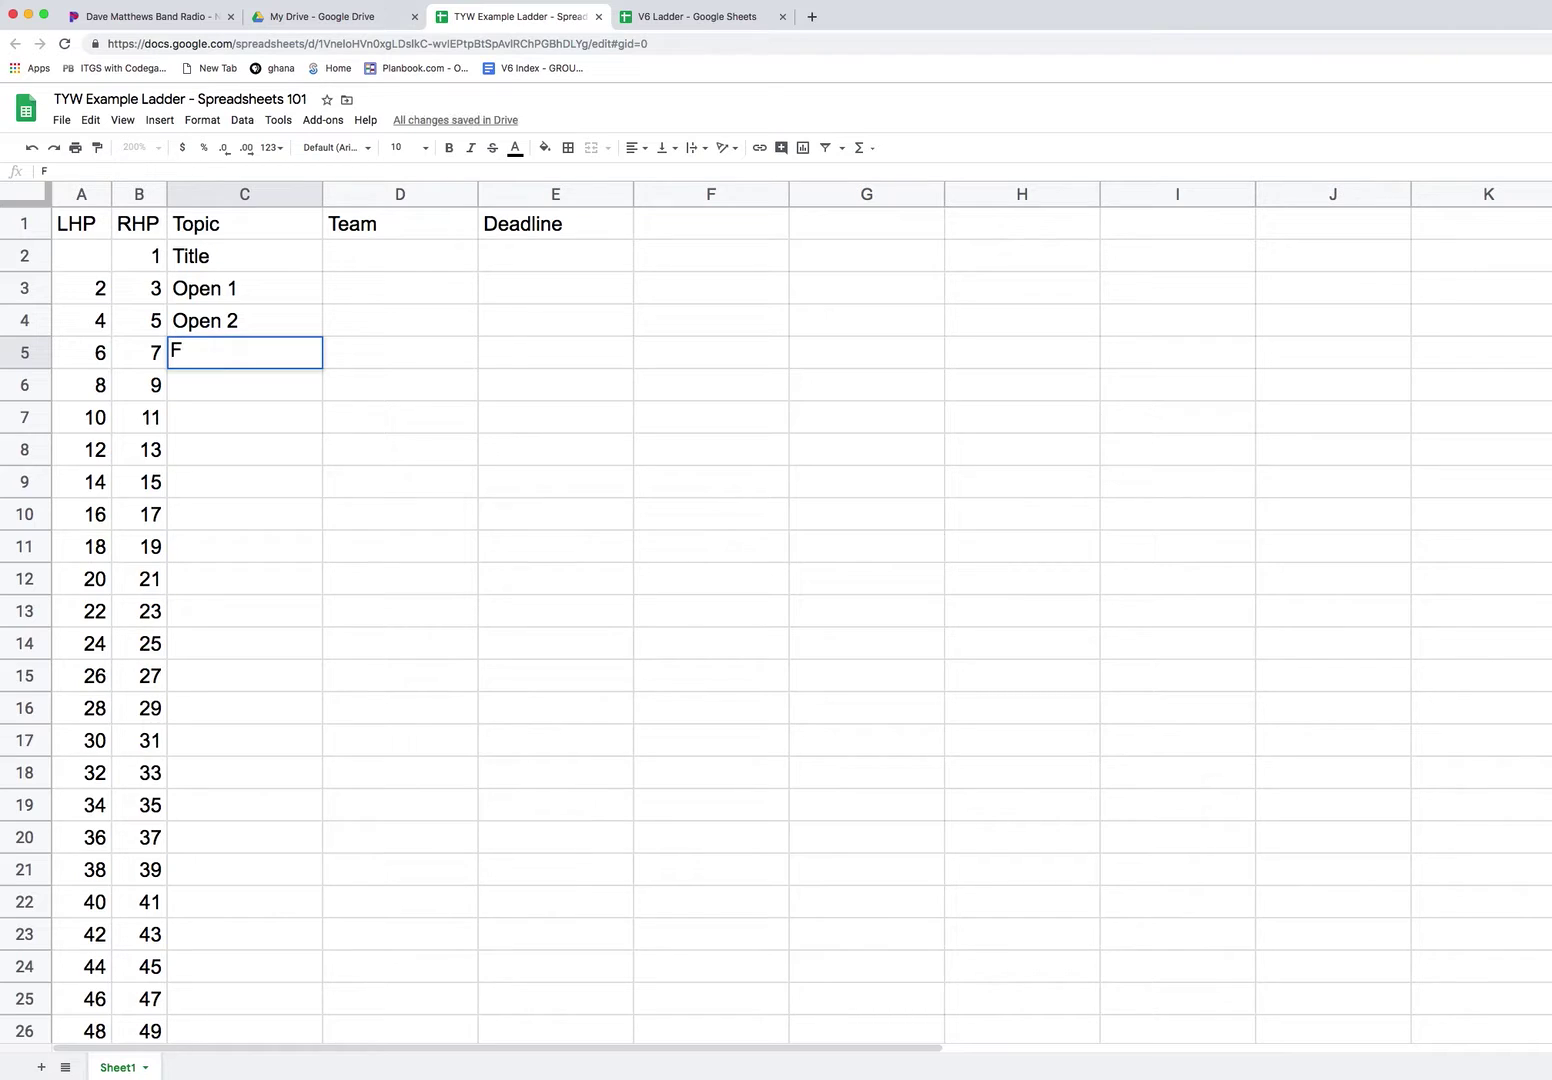
pyautogui.press('BackSpace')
pyautogui.write('Academics Divider')
pyautogui.press('Return')
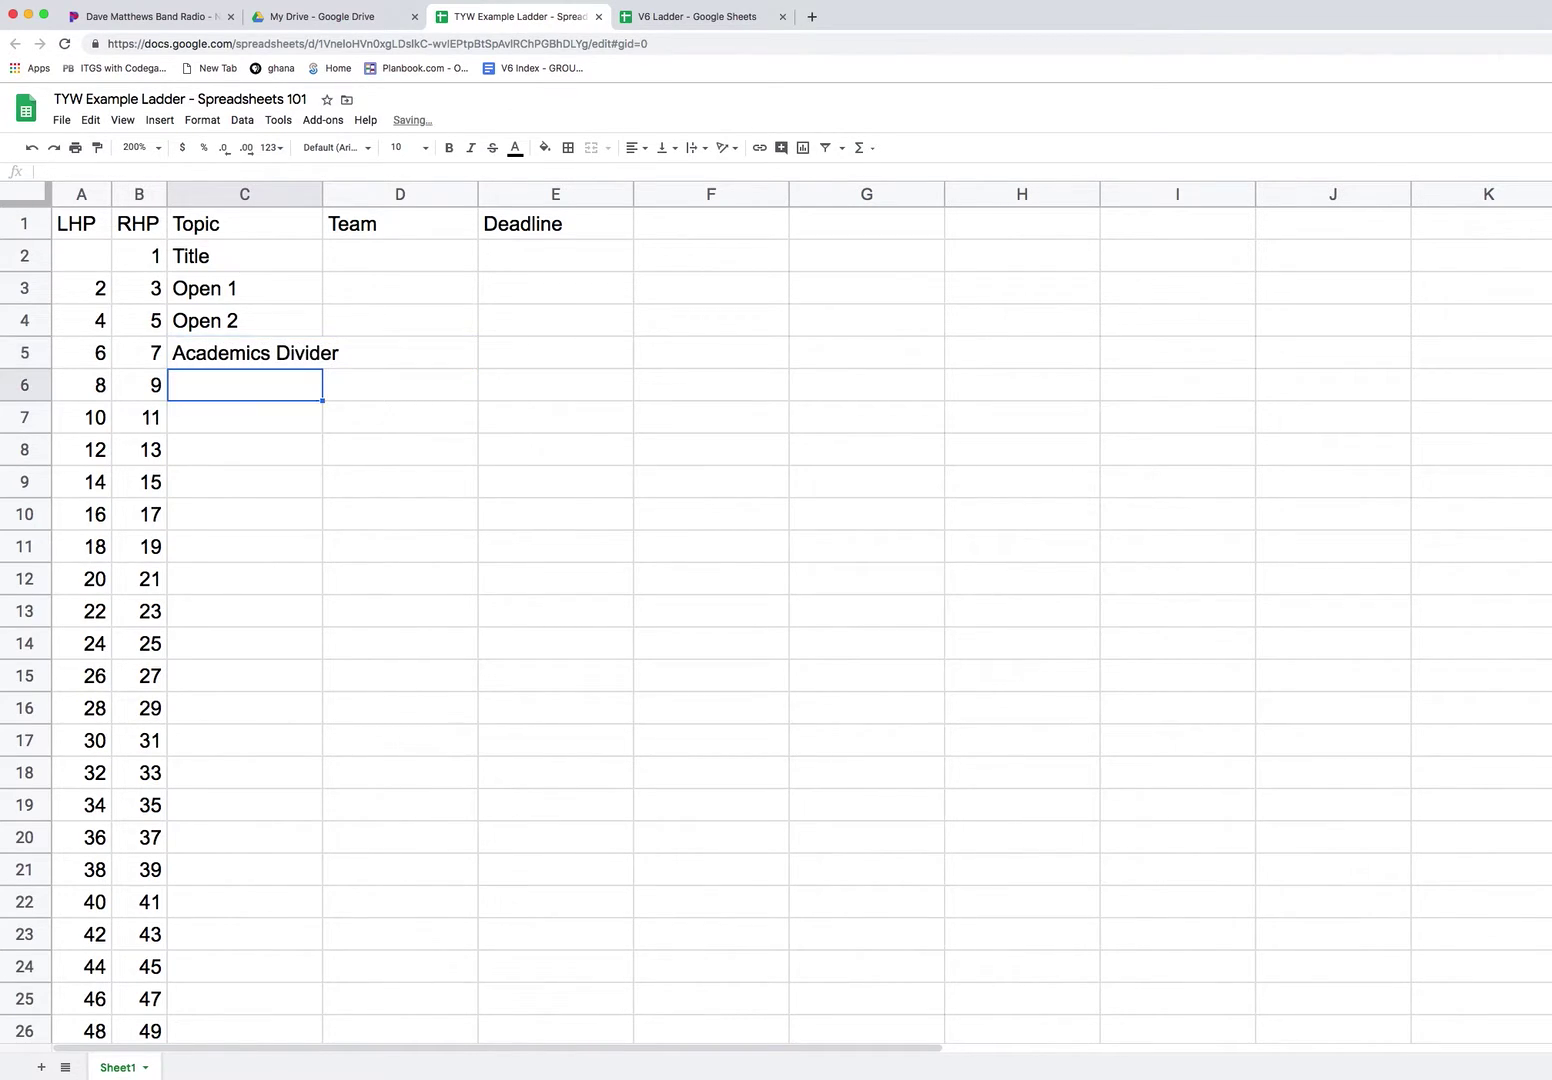
pyautogui.write('Science')
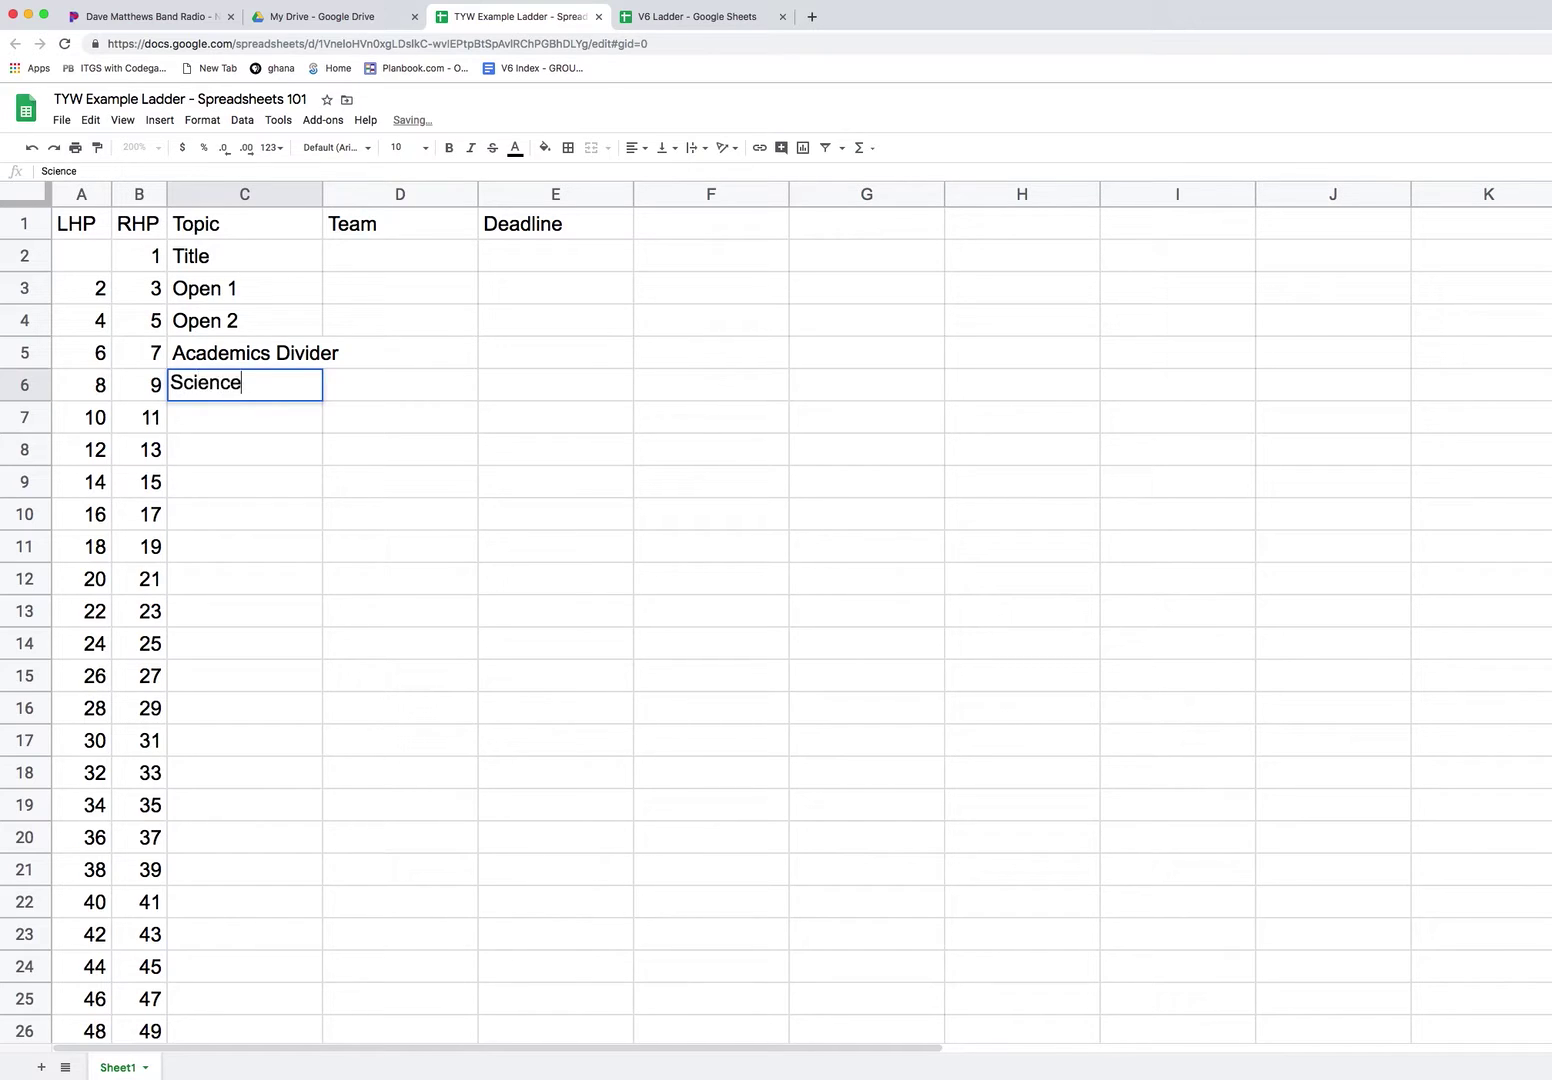
pyautogui.press('Return')
pyautogui.write('Math')
pyautogui.press('Return')
pyautogui.write('Social Studies')
pyautogui.press('Return')
# Enter the topics English & Lit in C9 and Tech & Engin. in C10.
pyautogui.write('English')
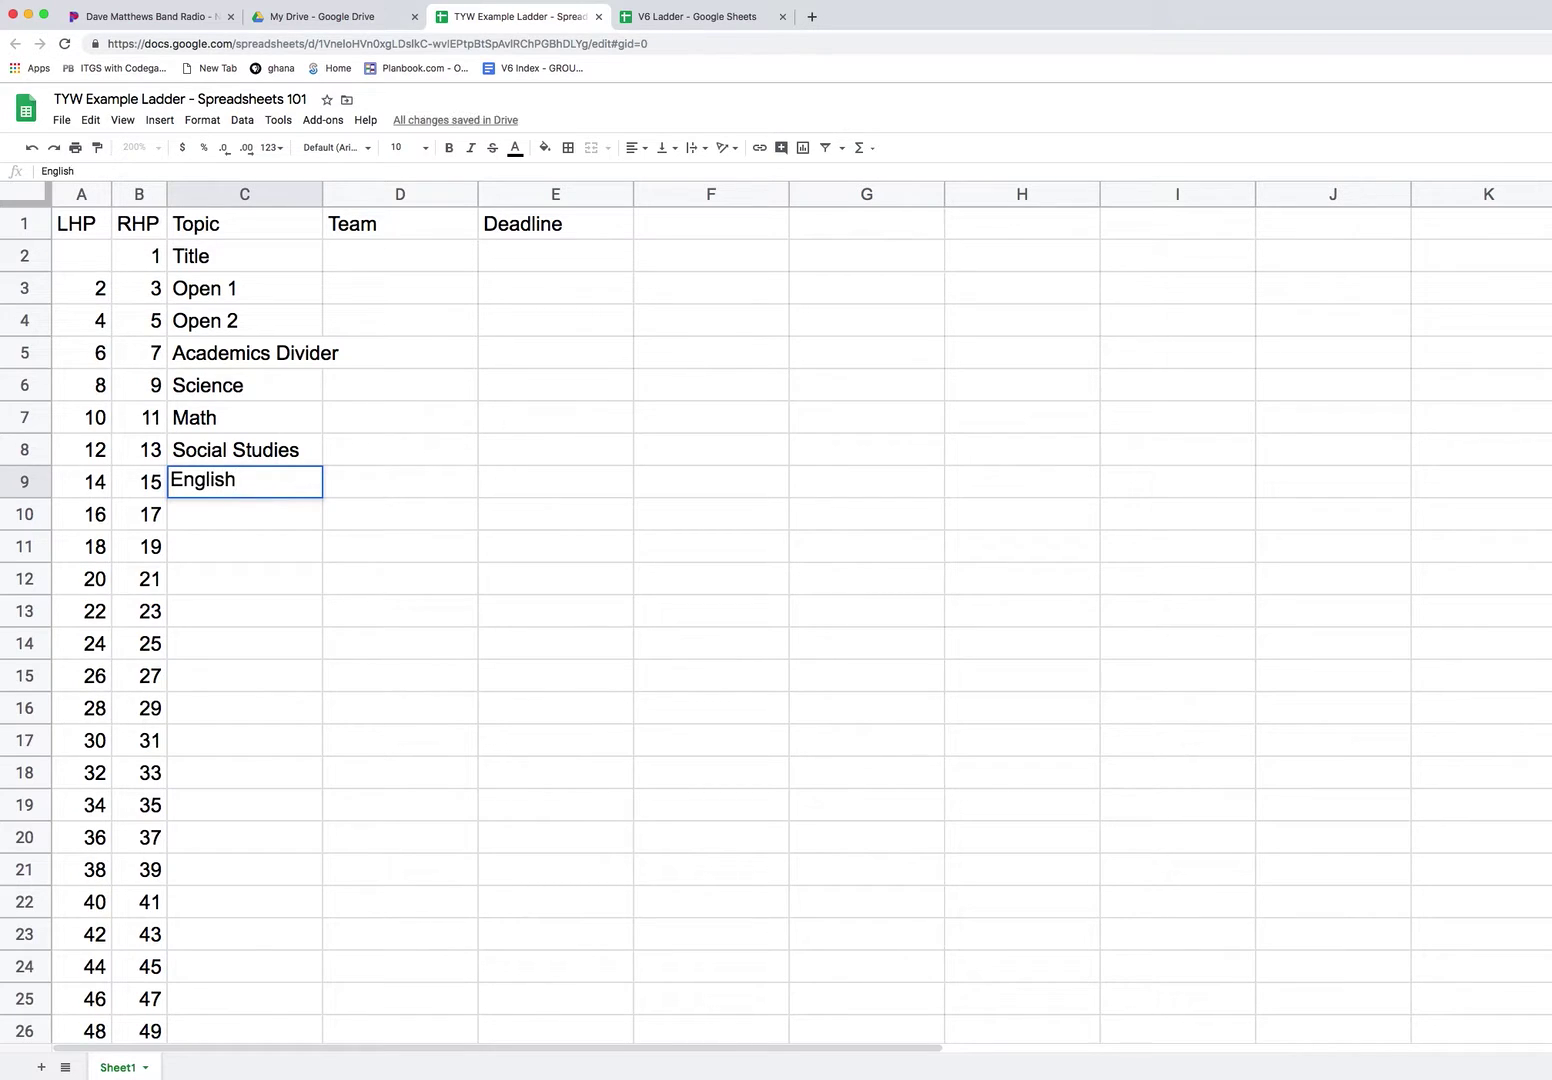
pyautogui.write(' & Liter')
pyautogui.press('BackSpace')
pyautogui.press('BackSpace')
pyautogui.press('Return')
pyautogui.write('Tech & e')
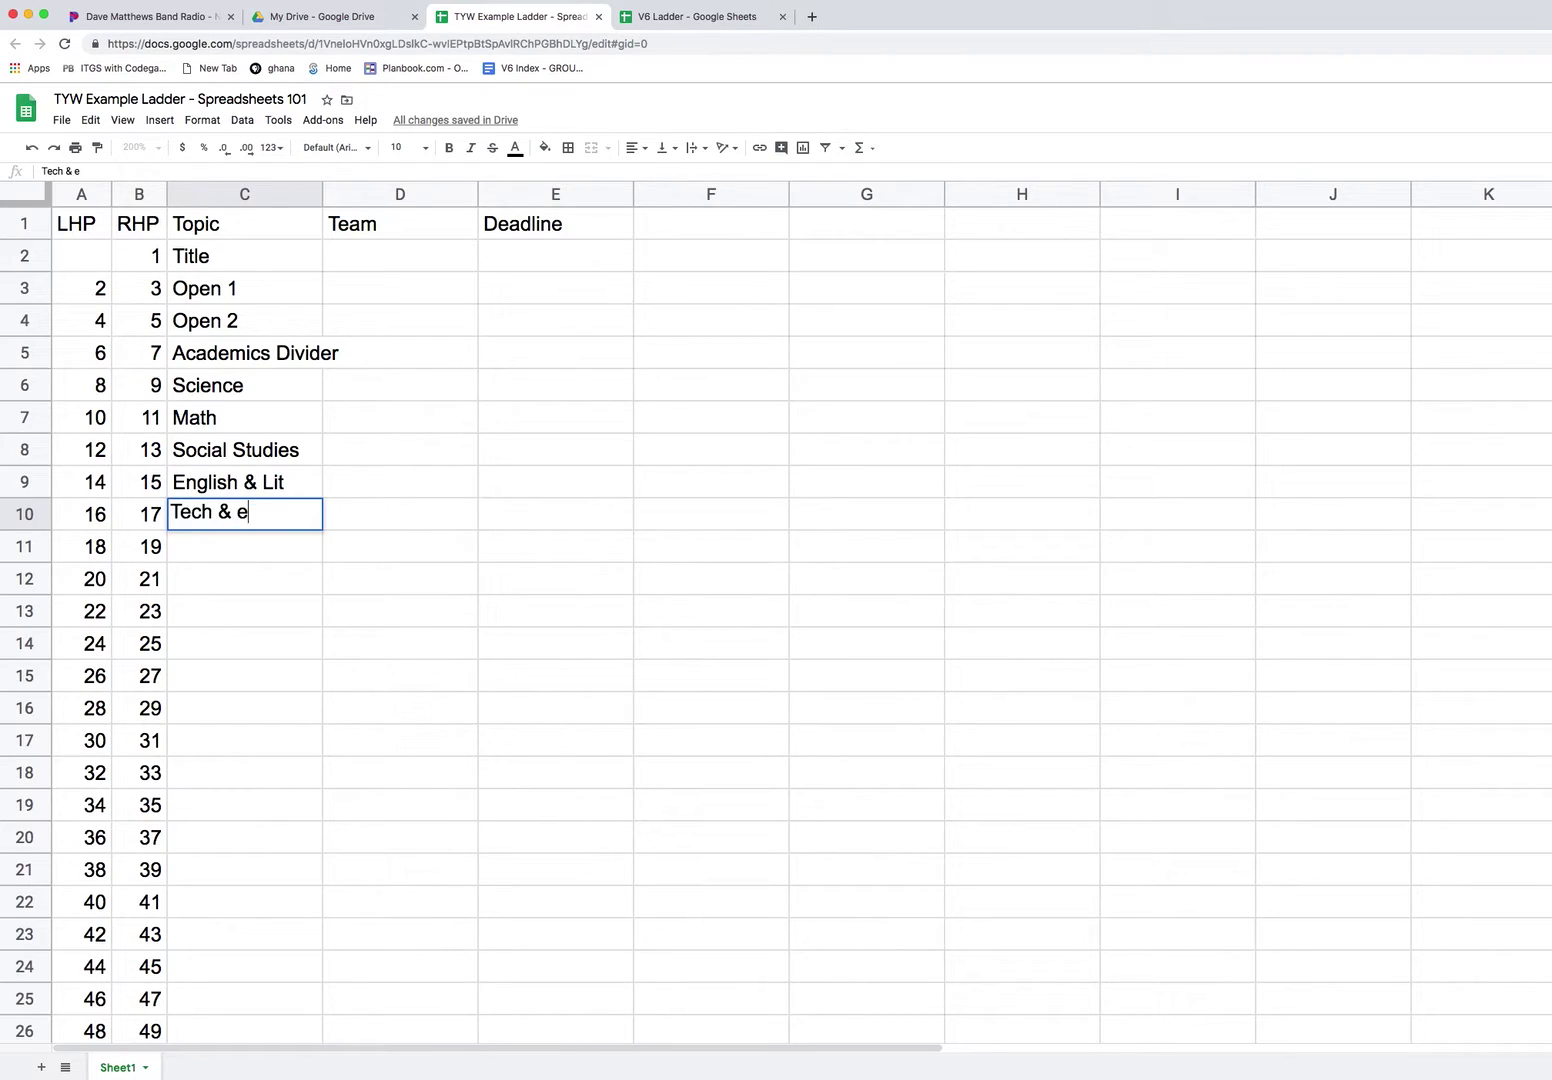
pyautogui.press('BackSpace')
pyautogui.write('Engin.')
# Enter the topics Art in C11 and Music in C12.
pyautogui.press('Up')
pyautogui.write('A')
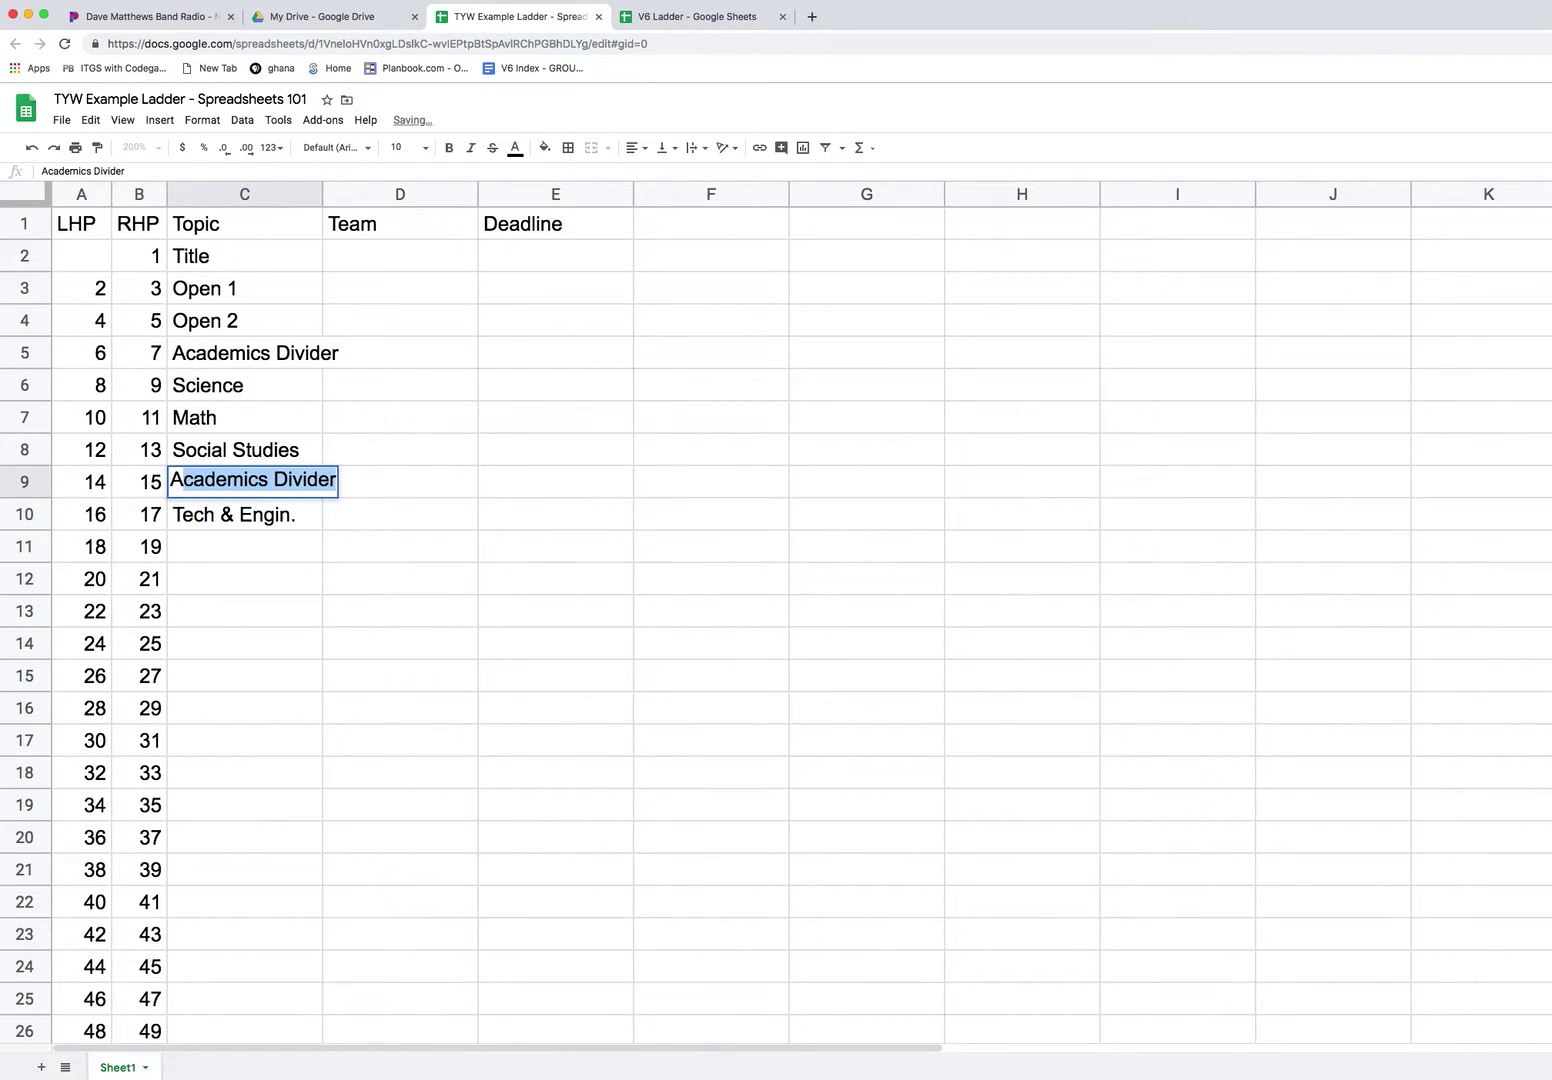
pyautogui.press('Escape')
pyautogui.press('Down')
pyautogui.press('Down')
pyautogui.write('A')
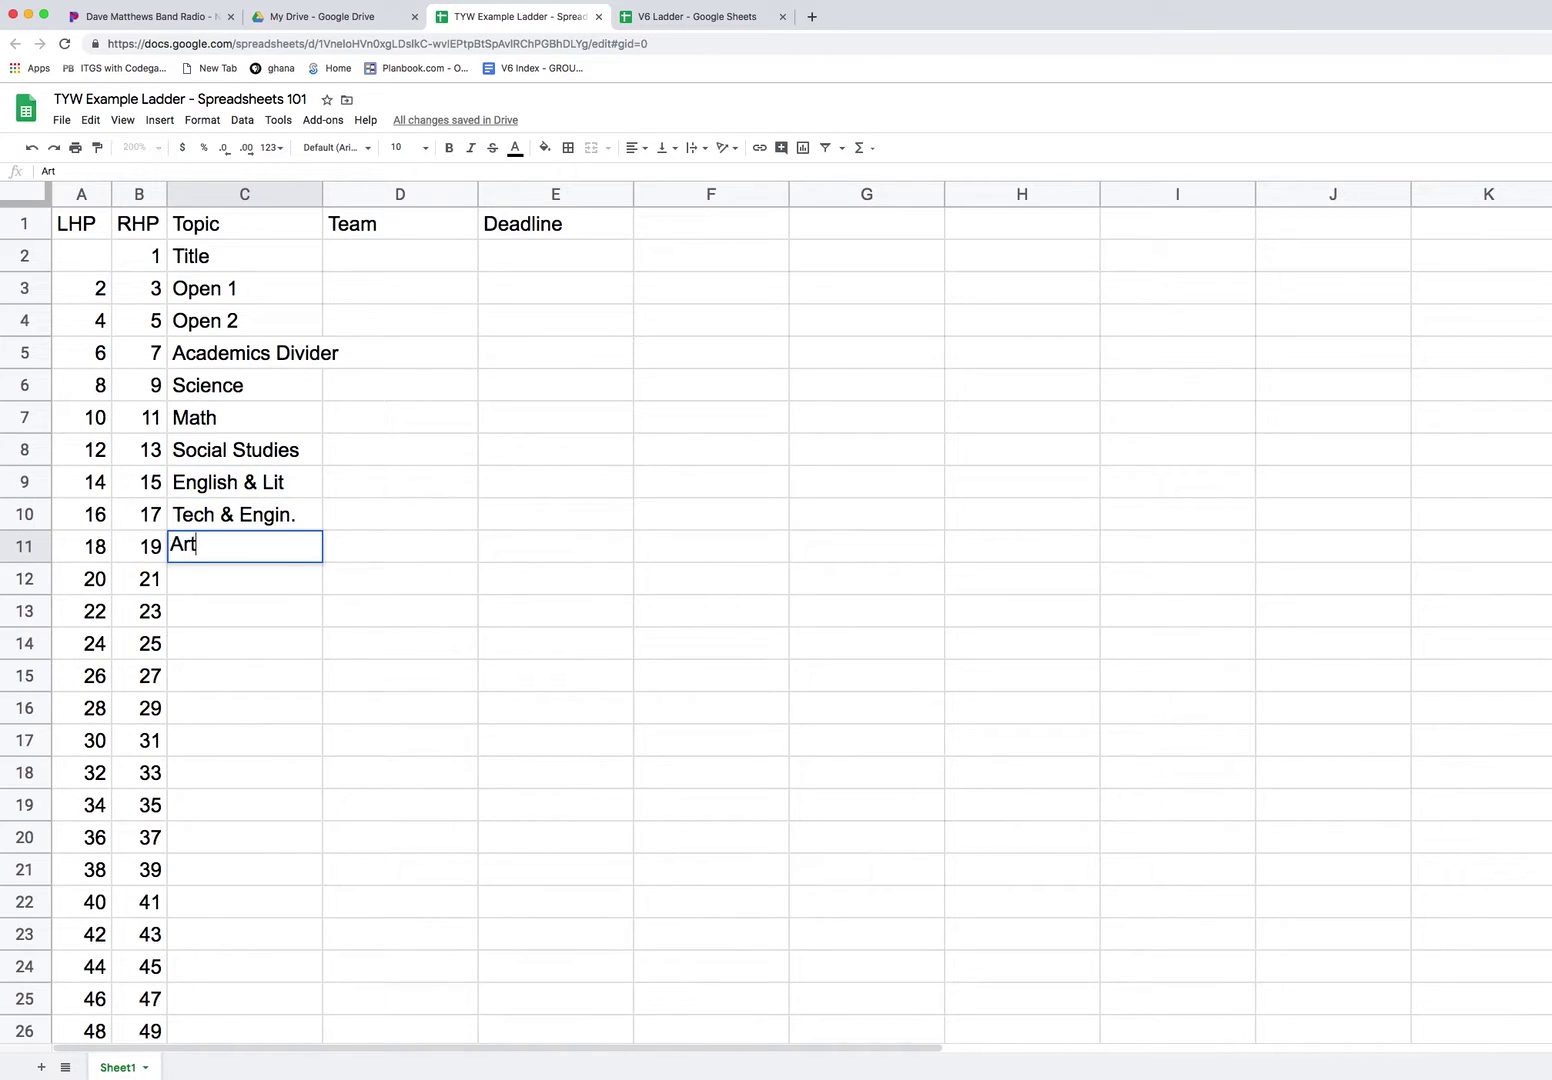
pyautogui.write('rt')
pyautogui.press('Return')
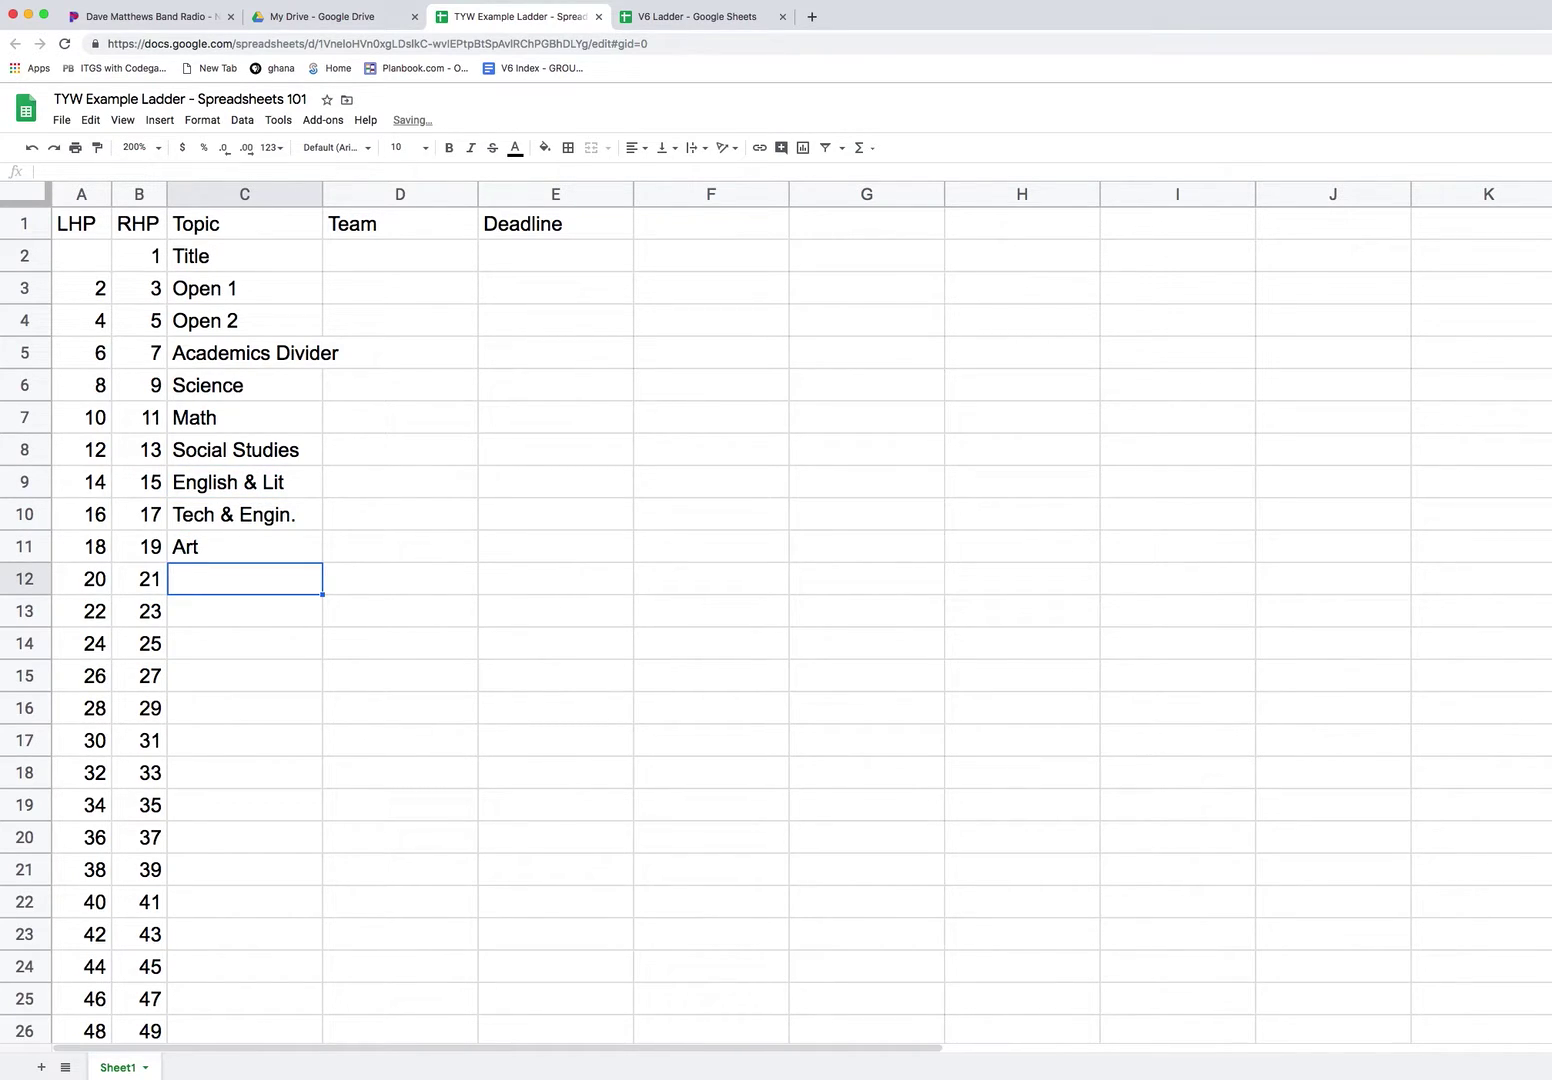
pyautogui.write('Music')
pyautogui.press('Return')
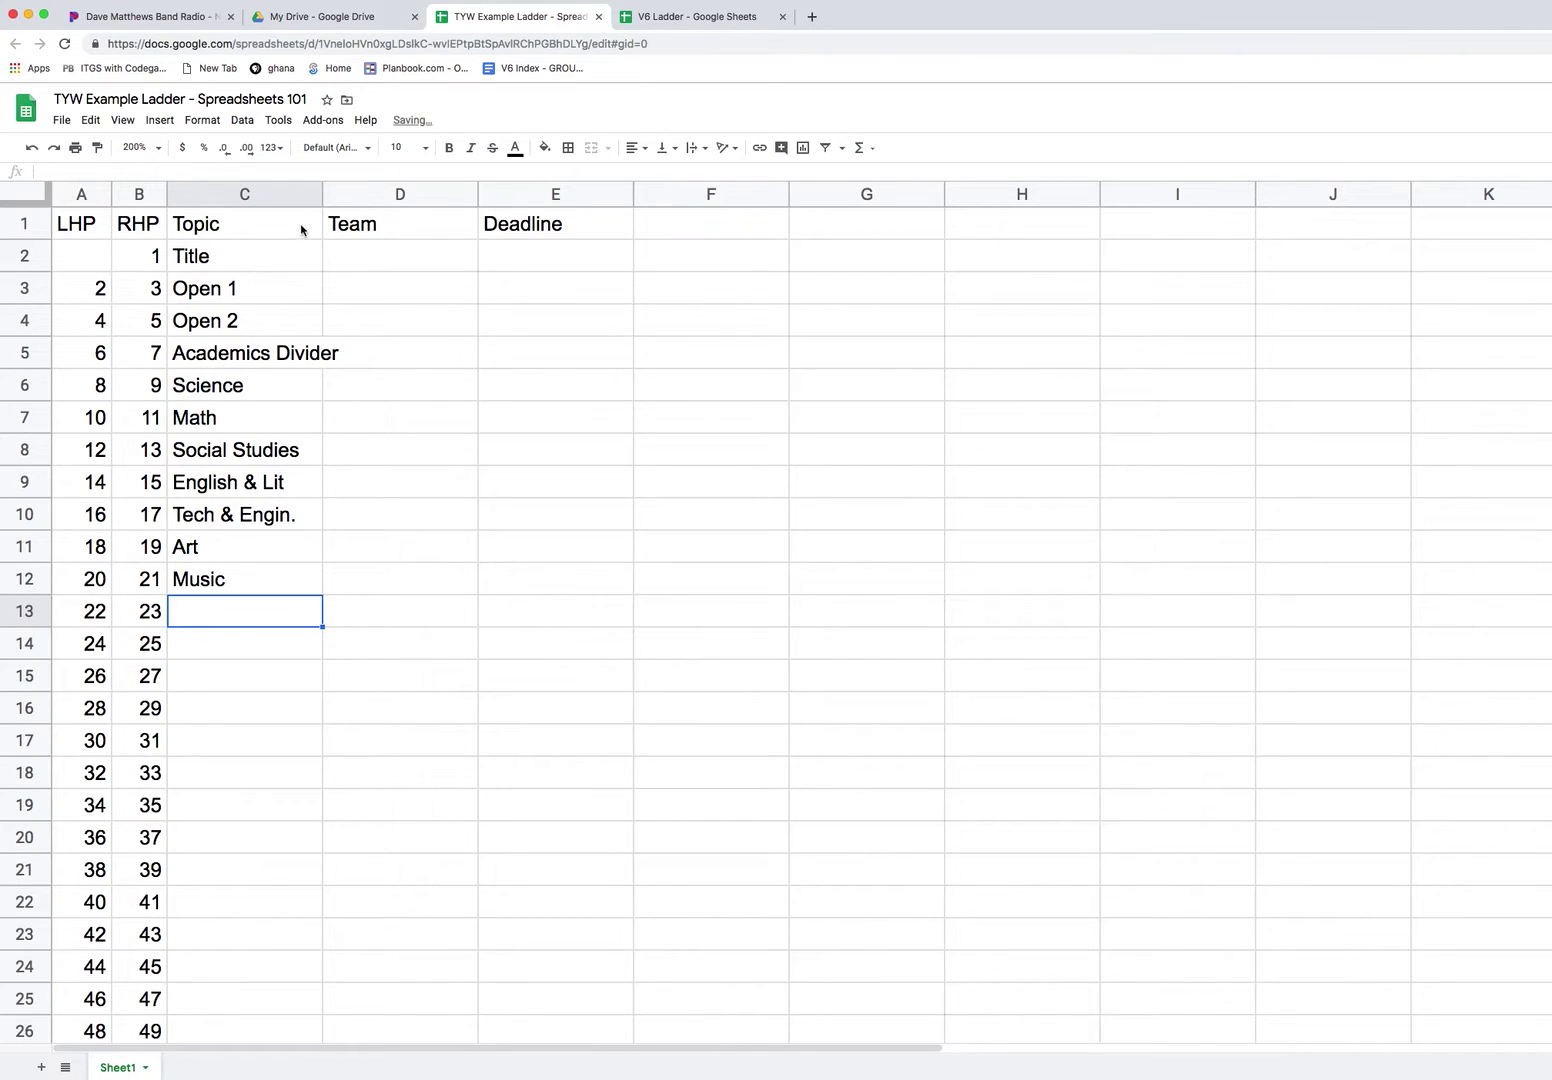
# Widen the Topic column to fit its longest entry and enter Sports Divider in C13.
pyautogui.moveTo(322, 194); pyautogui.dragTo(382, 194)
pyautogui.write('Sports')
pyautogui.write(' Divider')
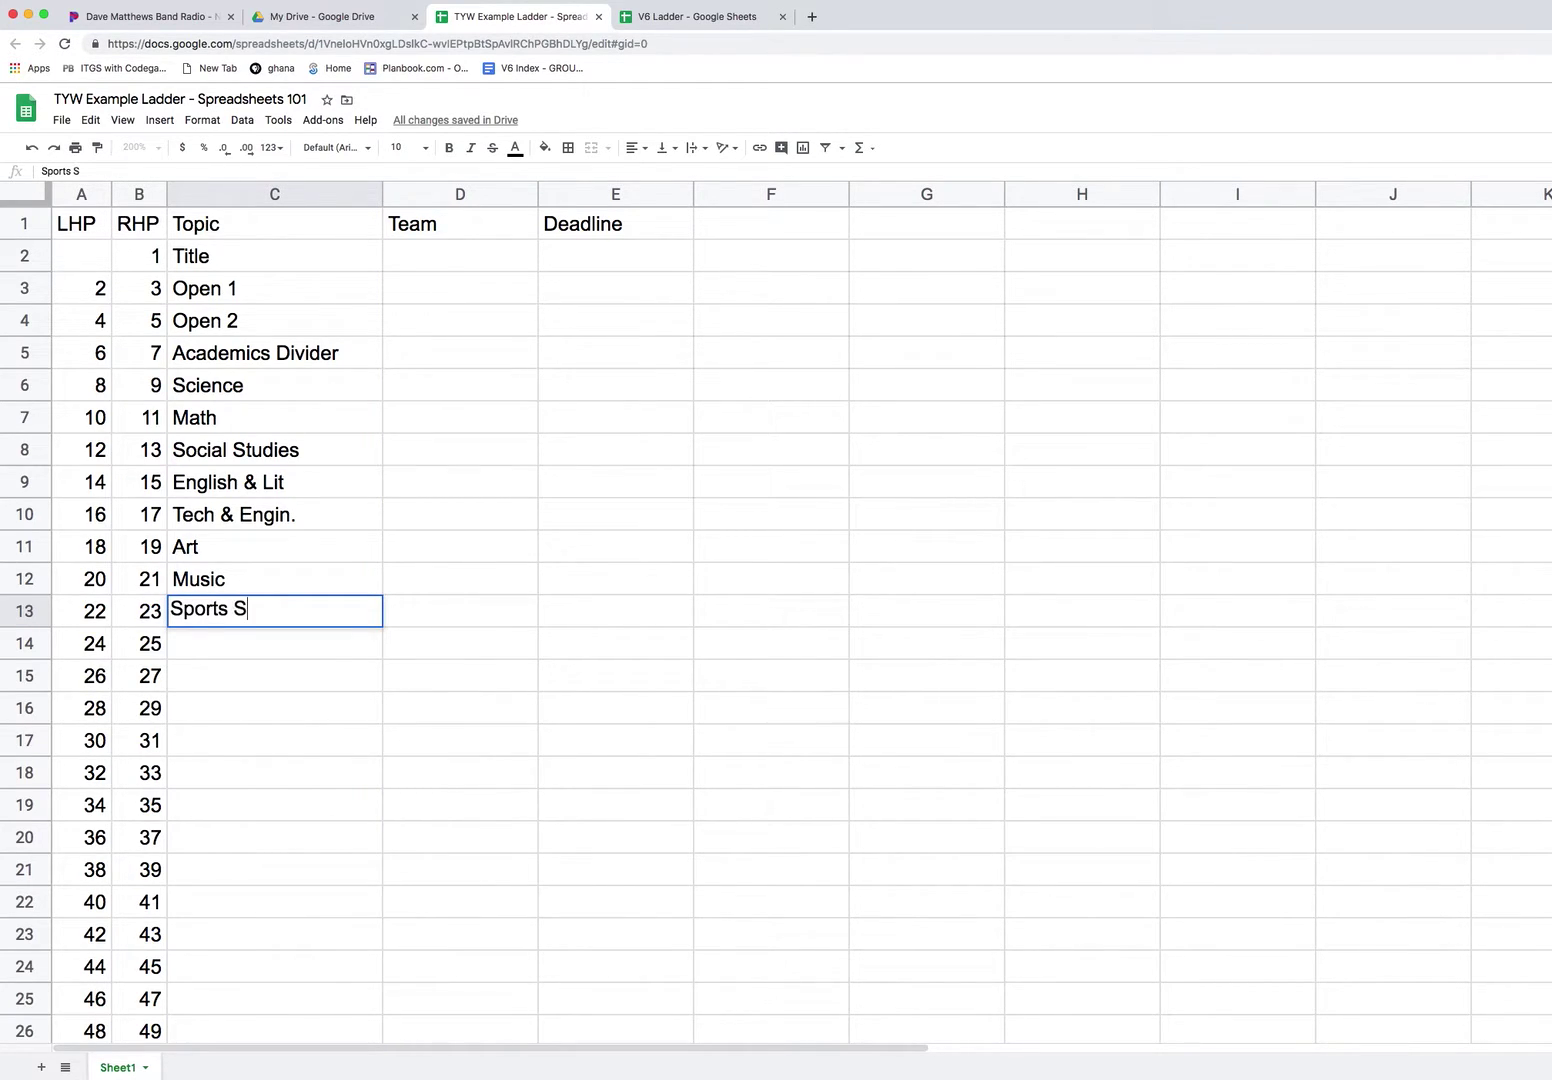
pyautogui.press('Return')
# List the sports topics Football, Volleyball and G Tennis in C14 through C16.
pyautogui.write('F')
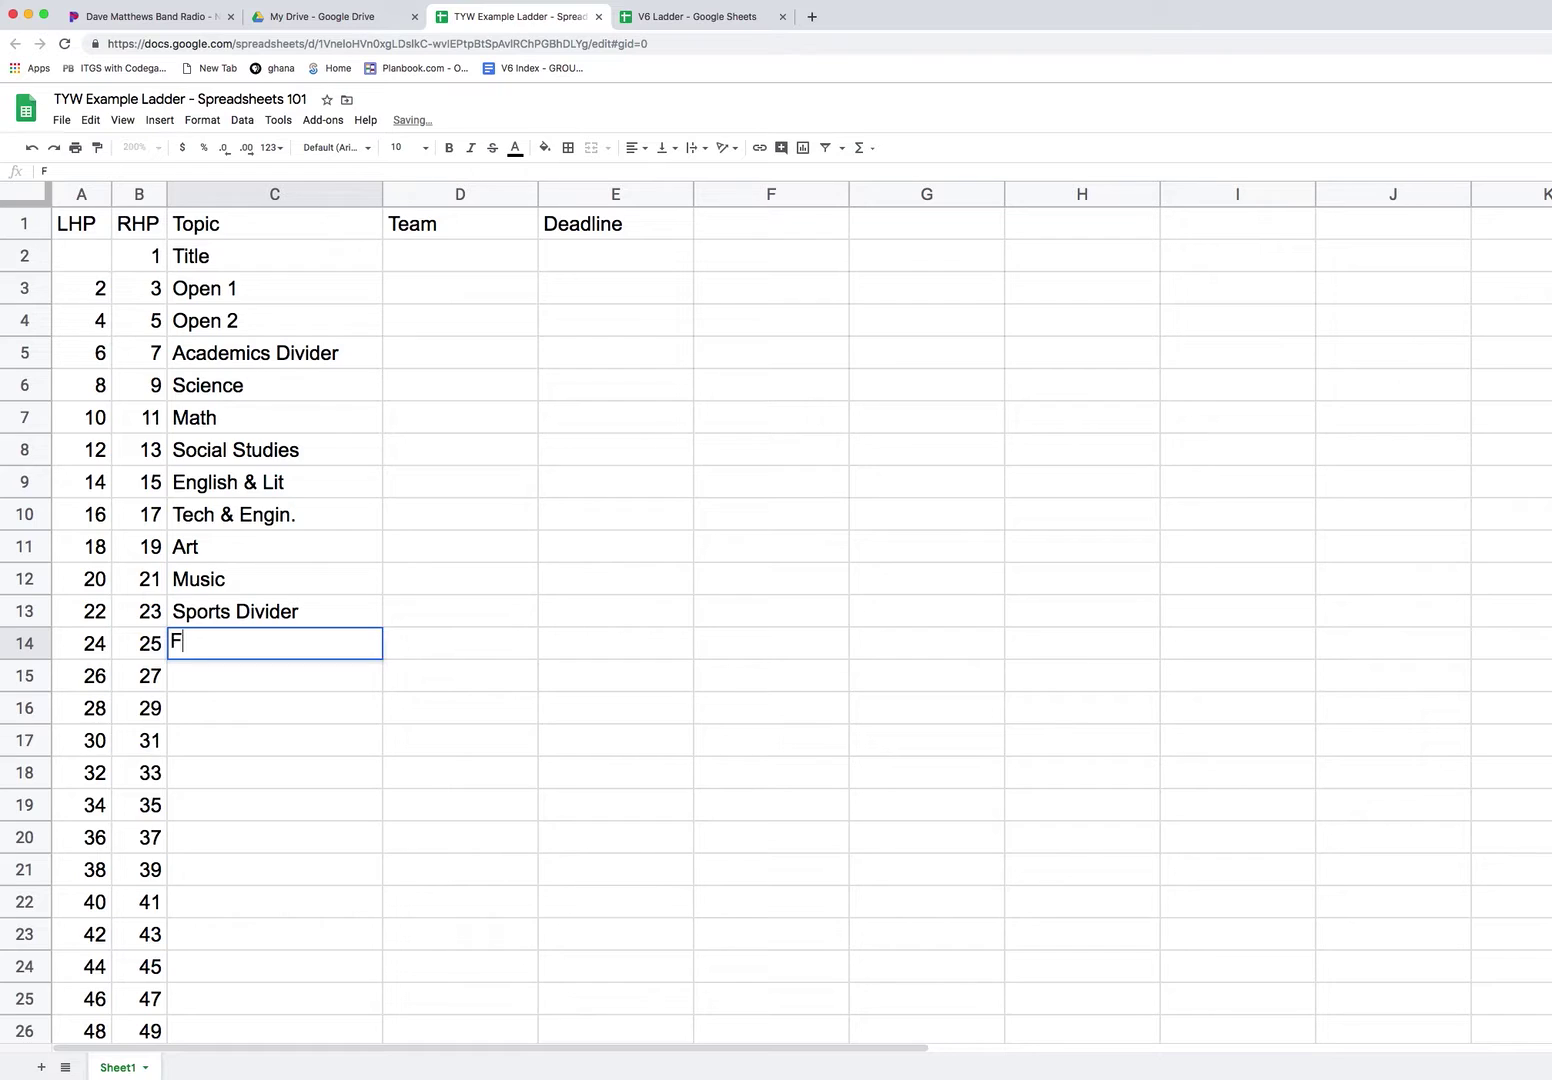
pyautogui.write('ootball')
pyautogui.press('Return')
pyautogui.write('Volleyball')
pyautogui.press('Return')
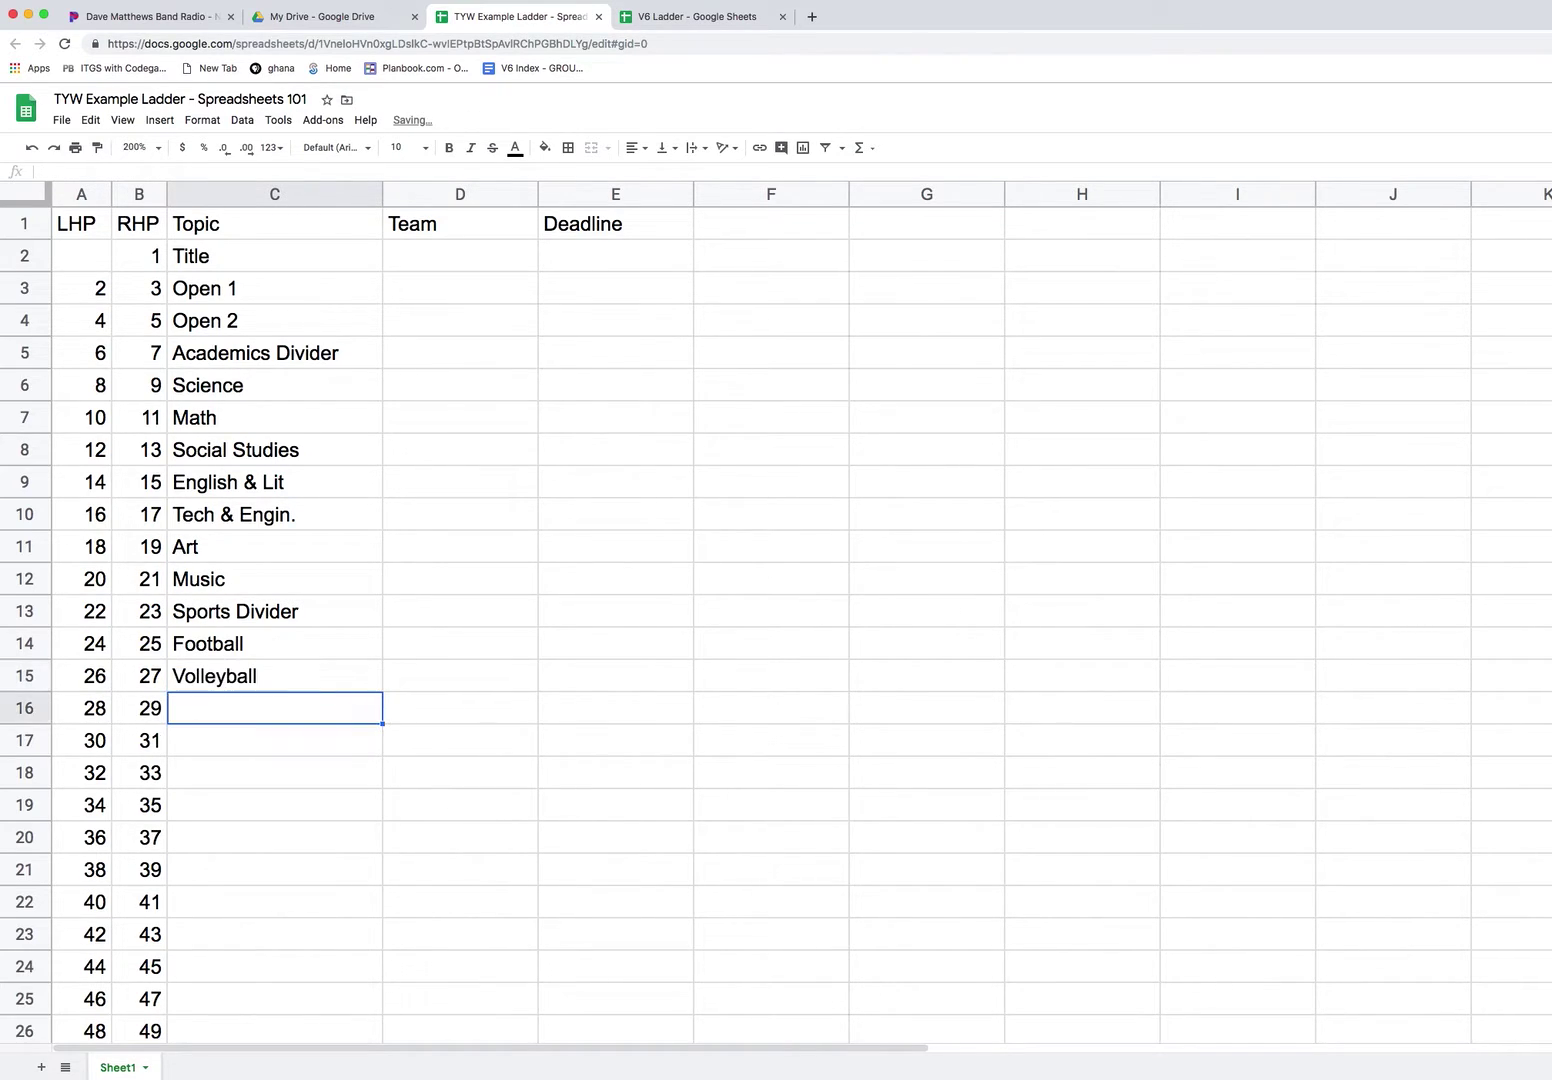
pyautogui.write('G Tennis')
pyautogui.press('Return')
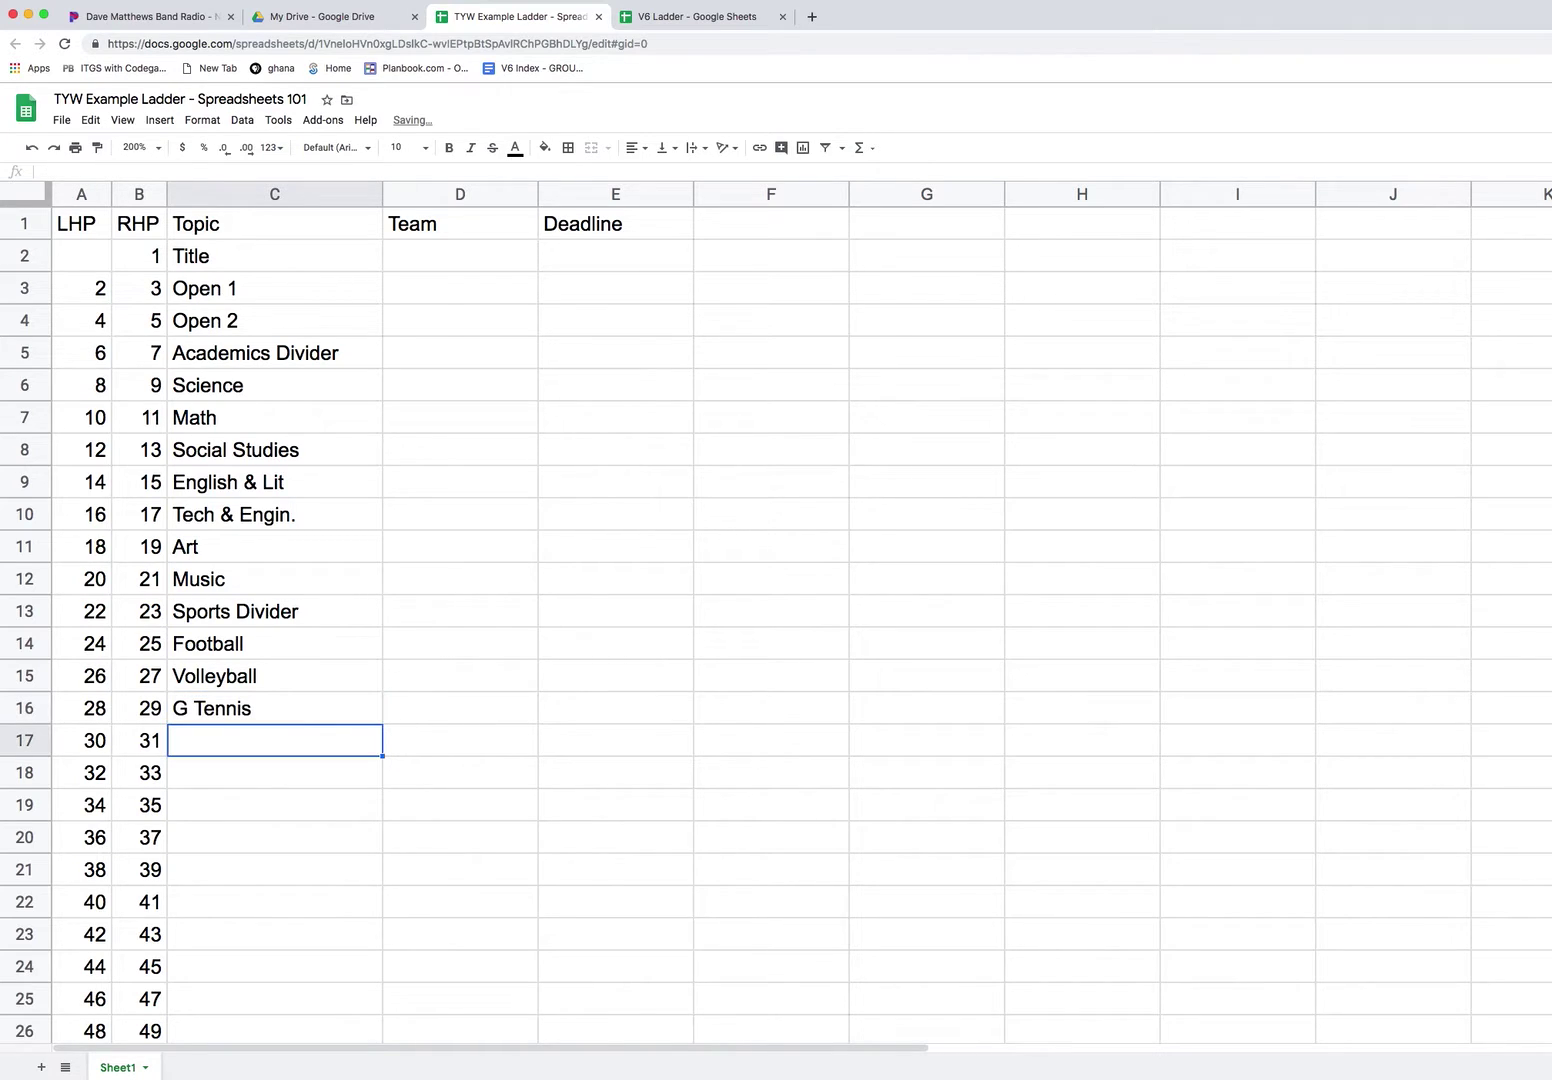
# Enter the topic G Swim in C17 below G Tennis.
pyautogui.write('B')
pyautogui.press('BackSpace')
pyautogui.write('G ')
pyautogui.write('Sim')
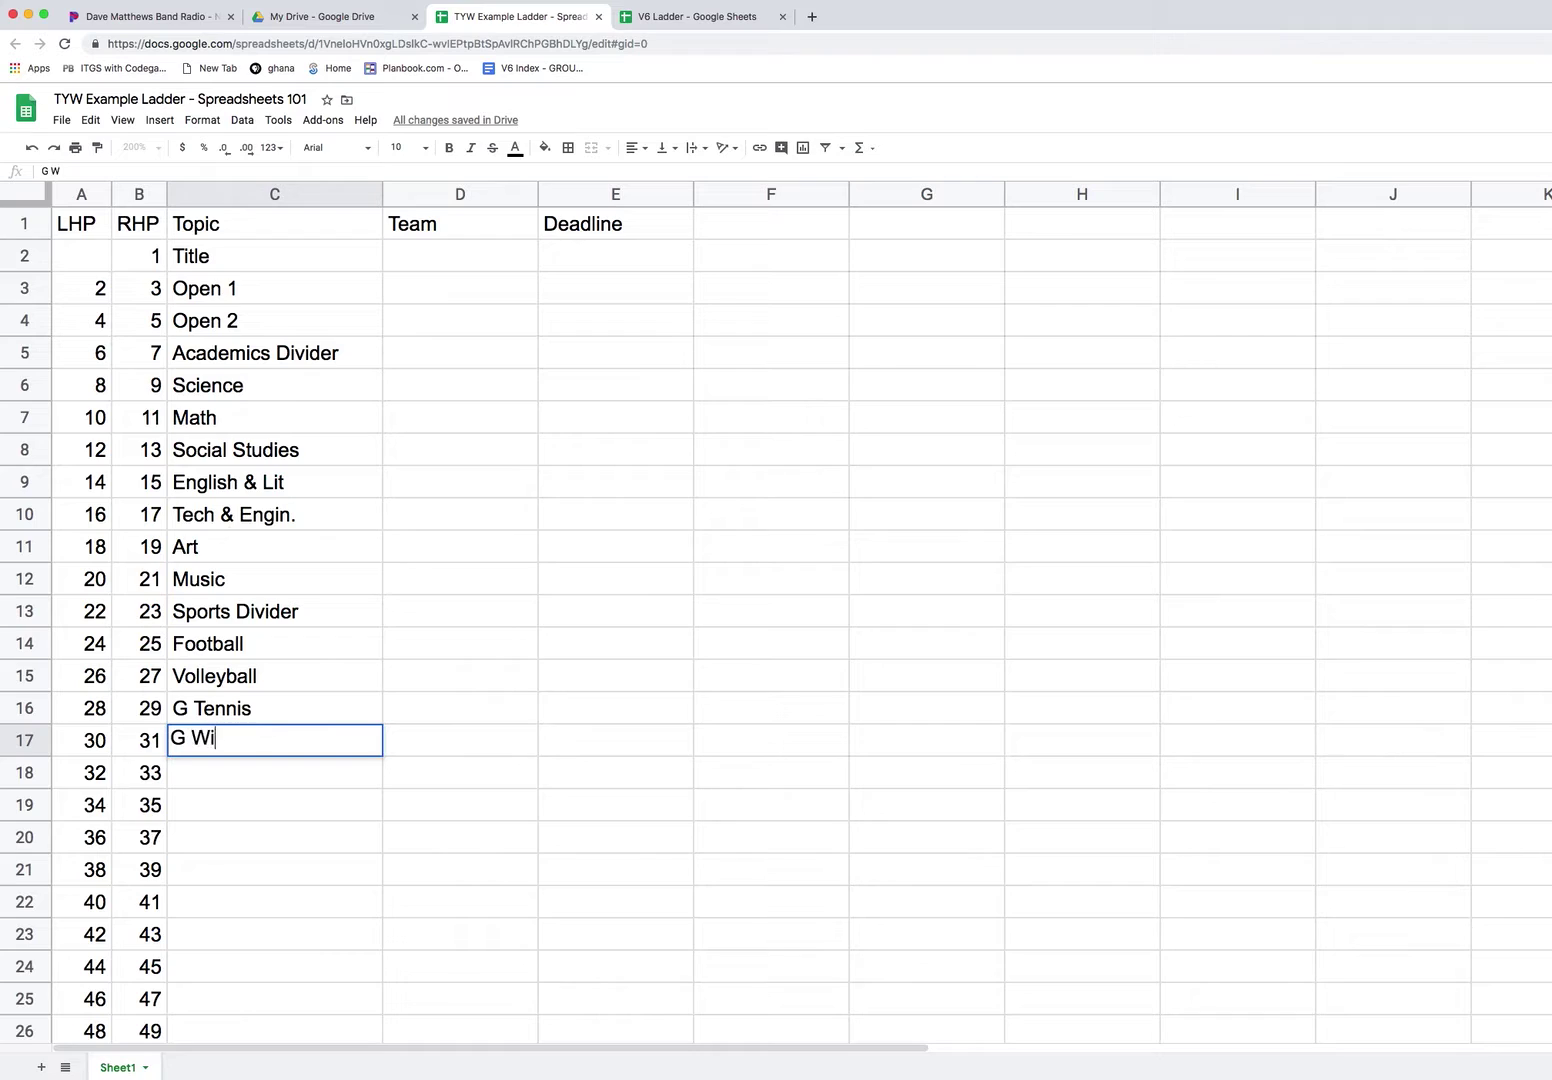
pyautogui.press('BackSpace')
pyautogui.press('BackSpace')
pyautogui.write('win')
pyautogui.press('Return')
pyautogui.press('Up')
pyautogui.write('G W')
pyautogui.press('BackSpace')
pyautogui.write('Swim')
pyautogui.press('Return')
# Enter the topics Gymnastics, B Soccer and G Soccer in C18 through C20.
pyautogui.write('G')
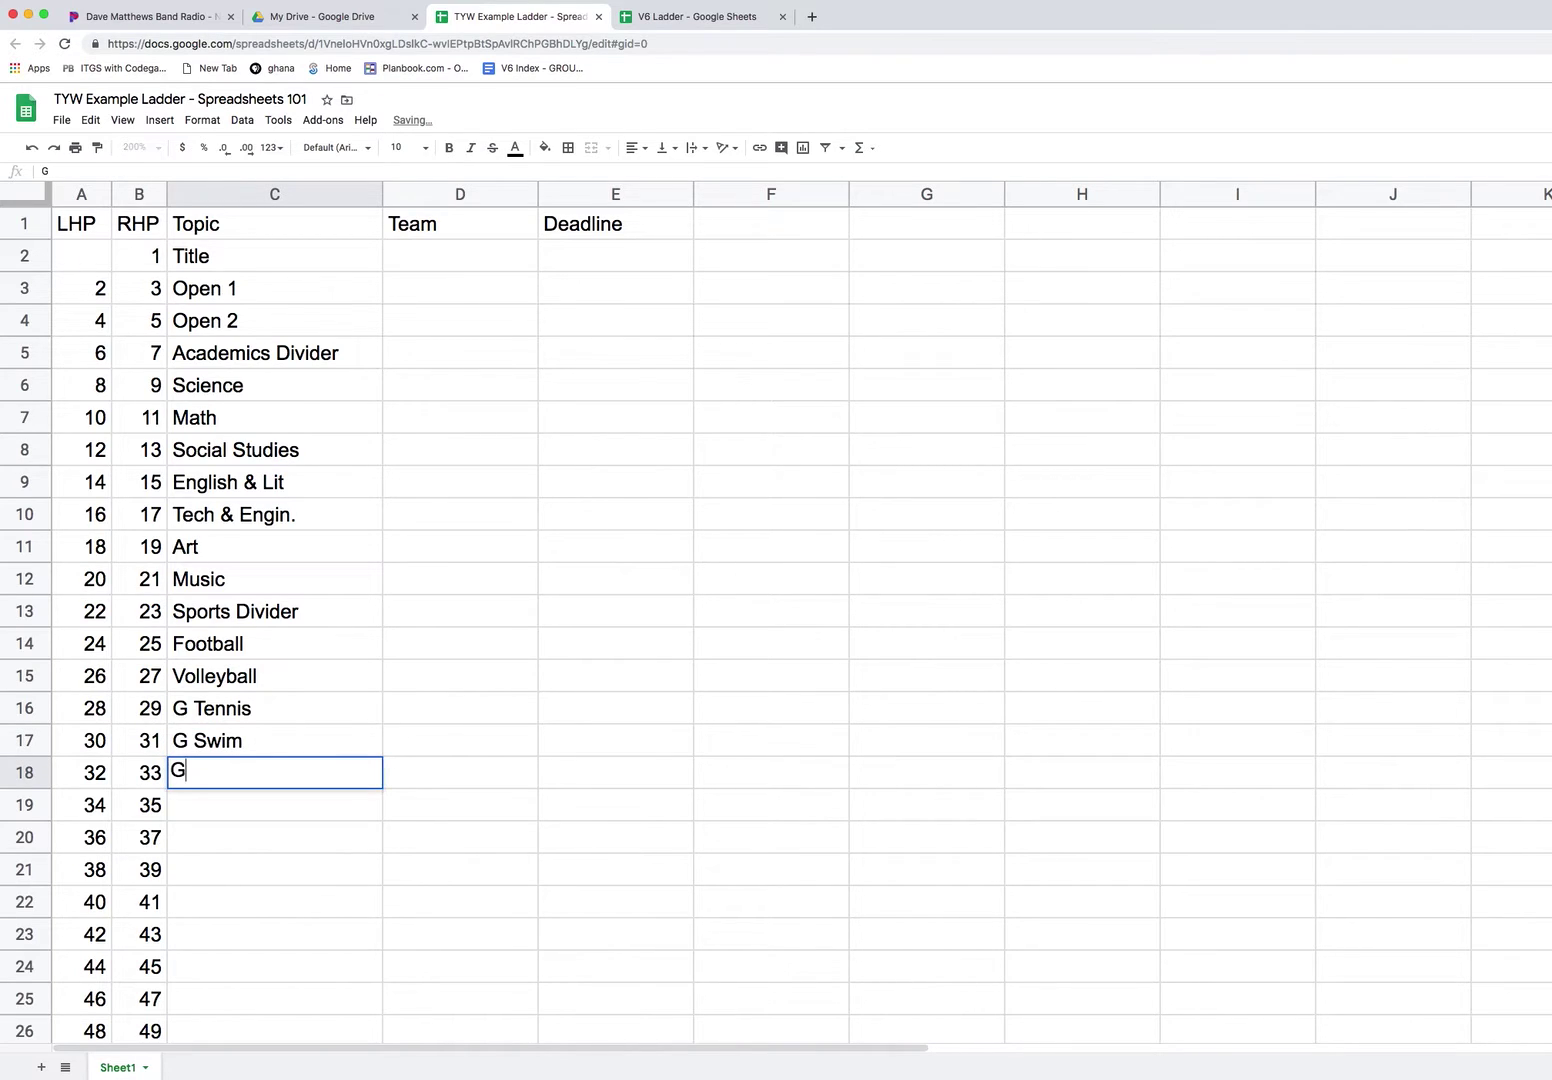
pyautogui.write('ymnastics')
pyautogui.press('Return')
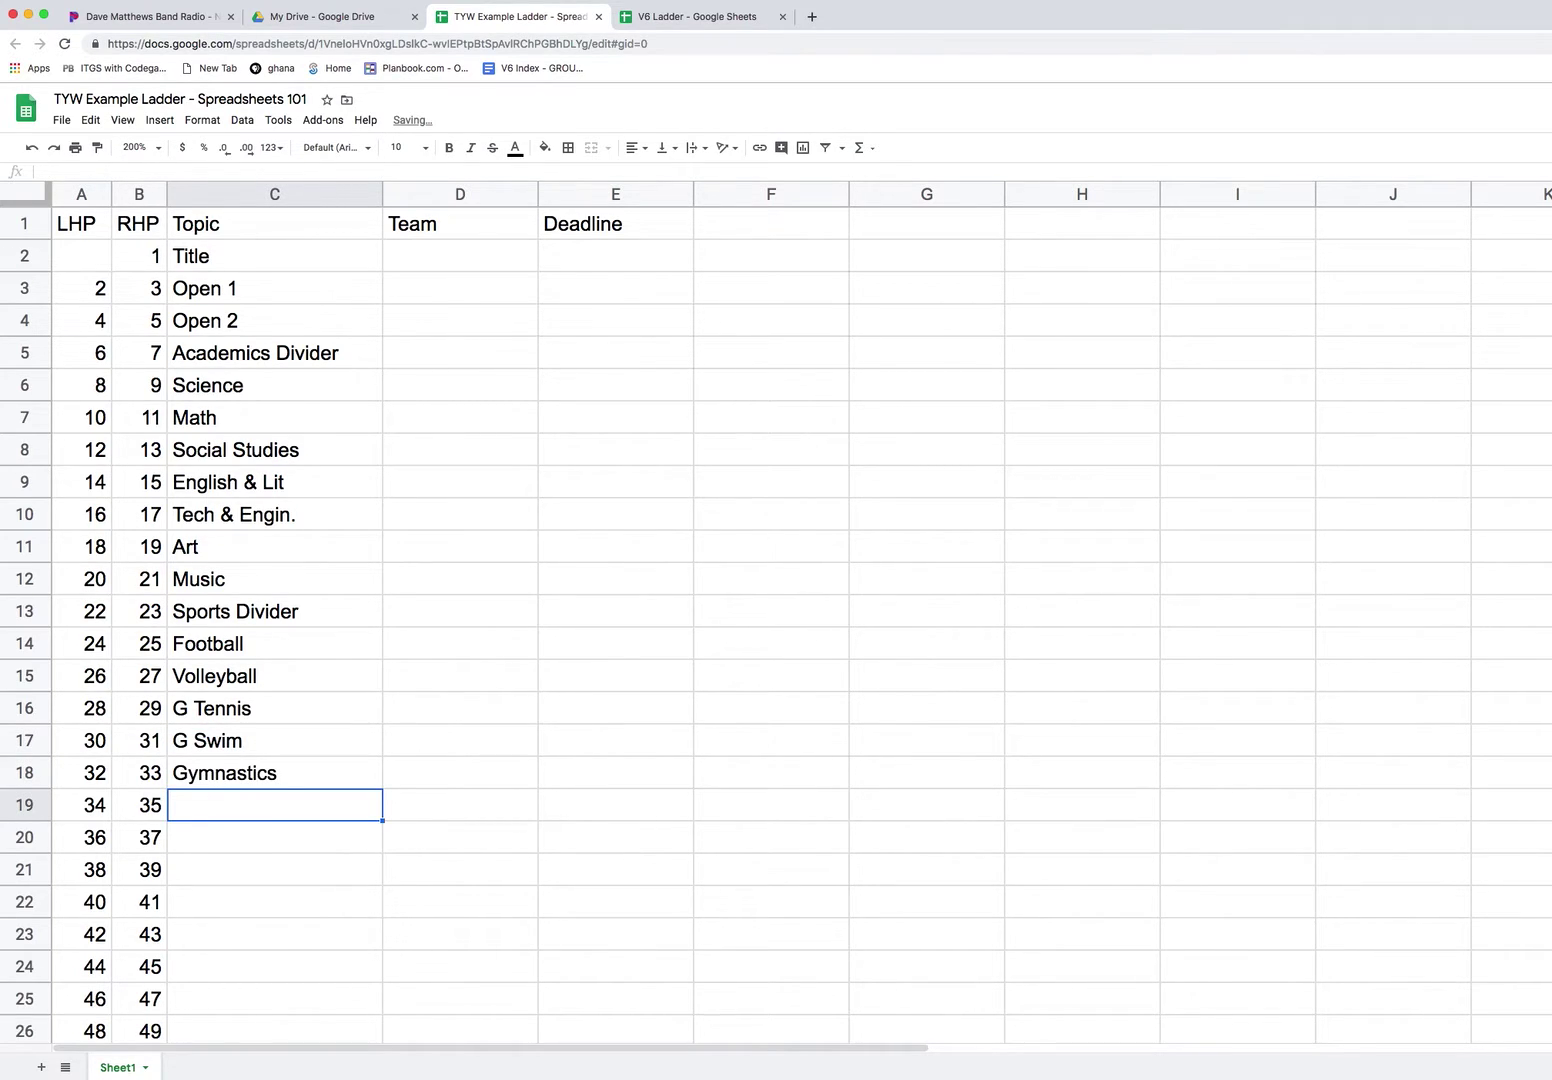
pyautogui.write('B Soccer')
pyautogui.press('Return')
pyautogui.write('G Socc')
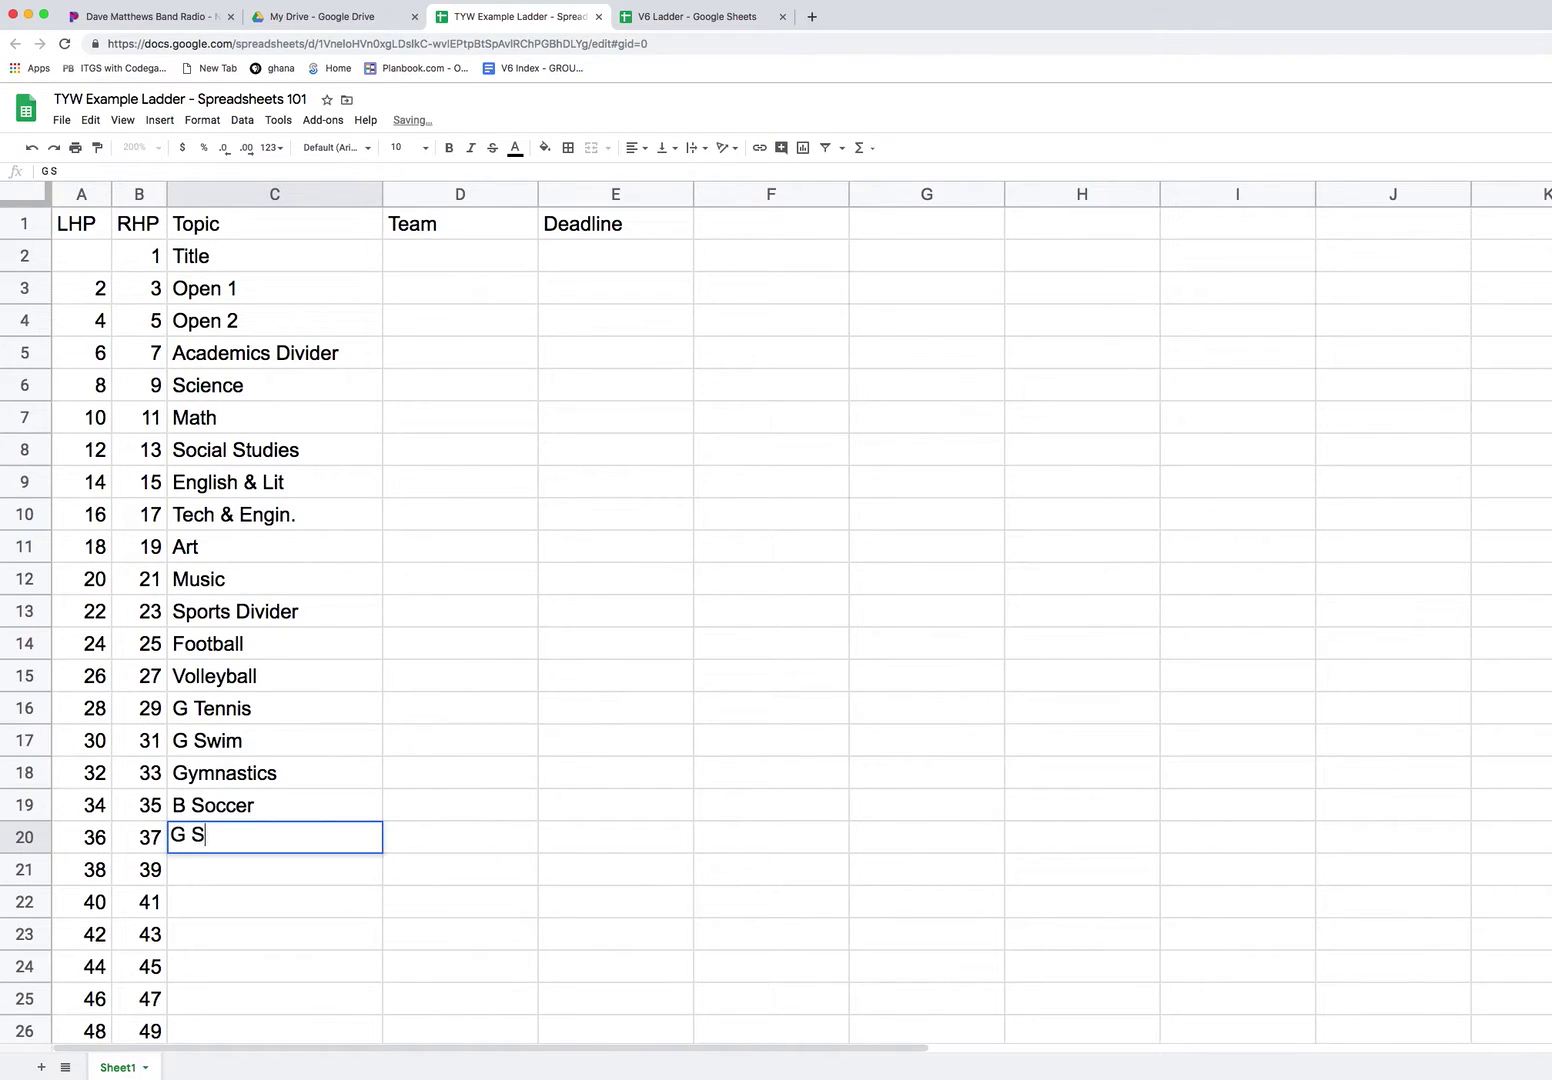
pyautogui.press('BackSpace')
pyautogui.press('BackSpace')
pyautogui.write('ccer')
pyautogui.press('Return')
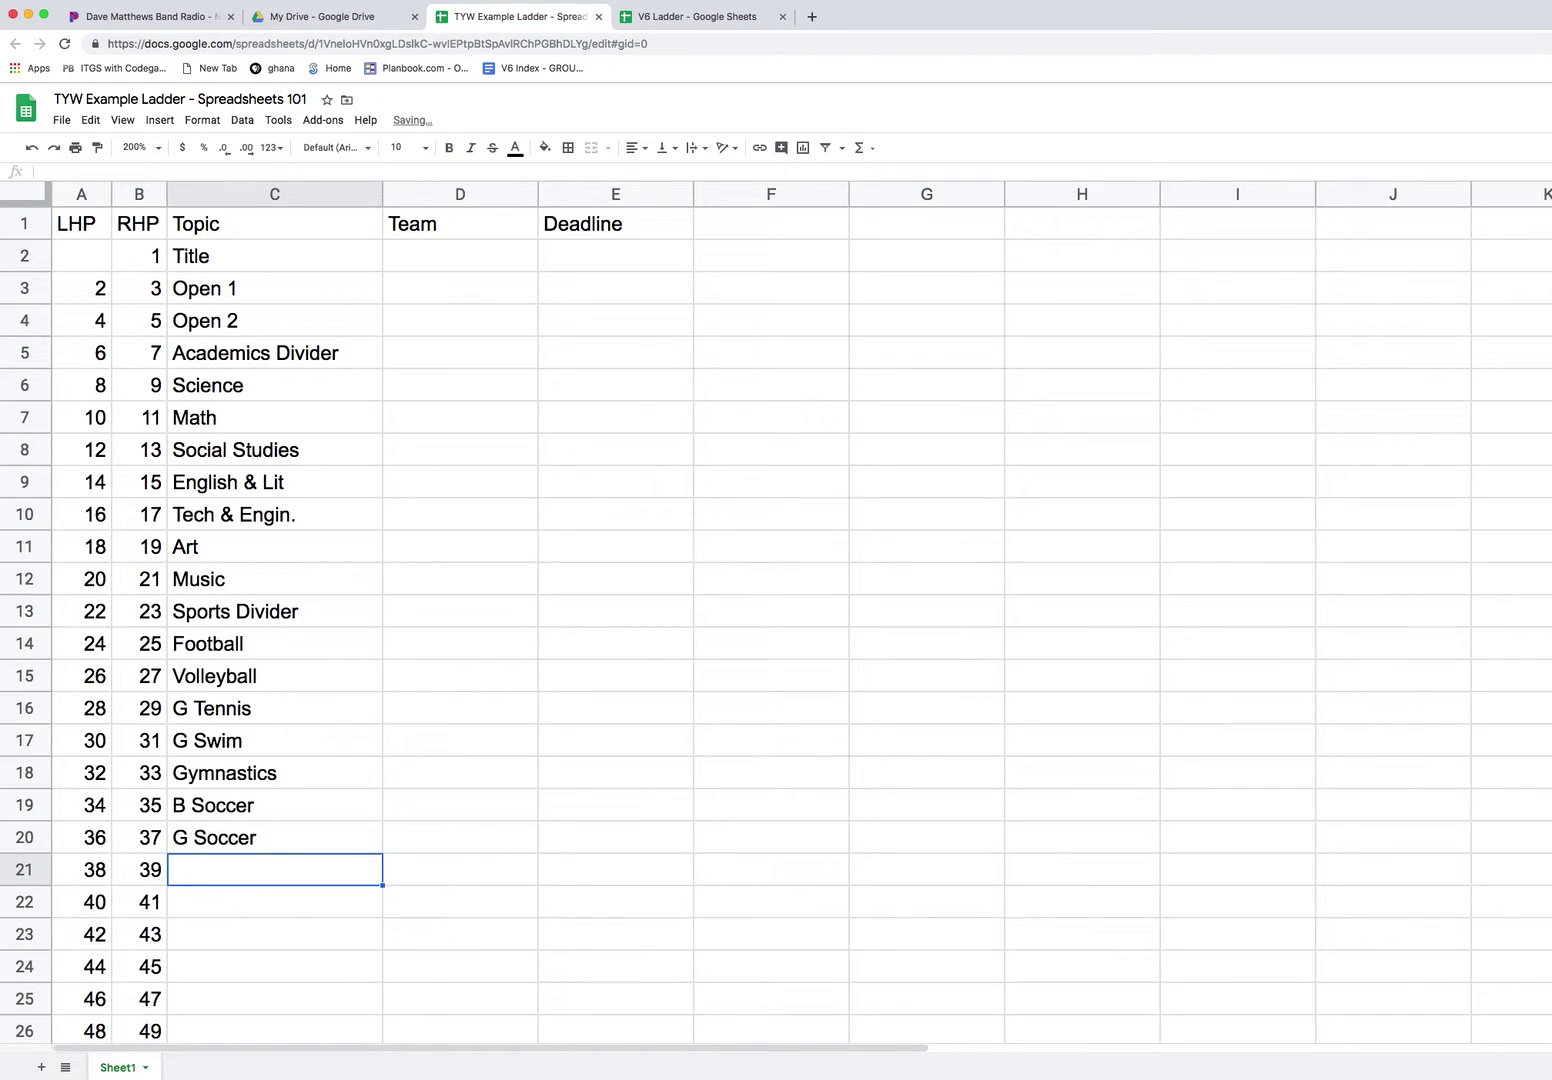
# Enter the topics Student Life Divider, Fav. Foods, Fashion and Apps & Techn. in C21 through C24.
pyautogui.write('Stude')
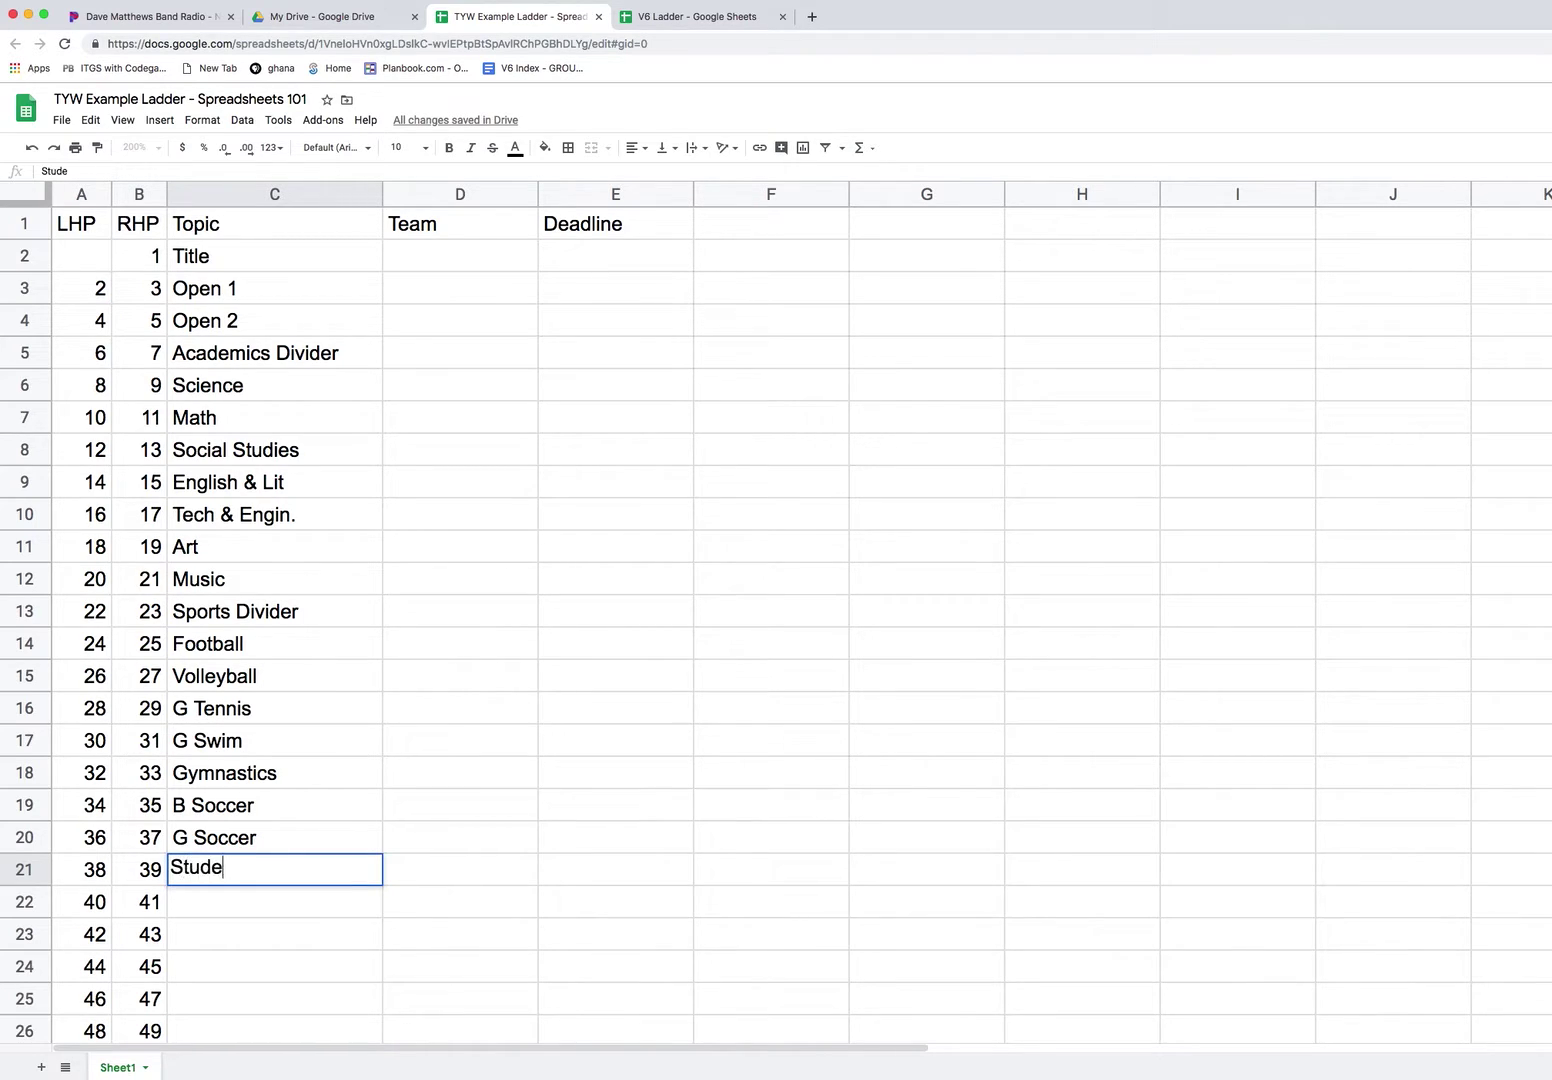
pyautogui.write('nt Life Divider')
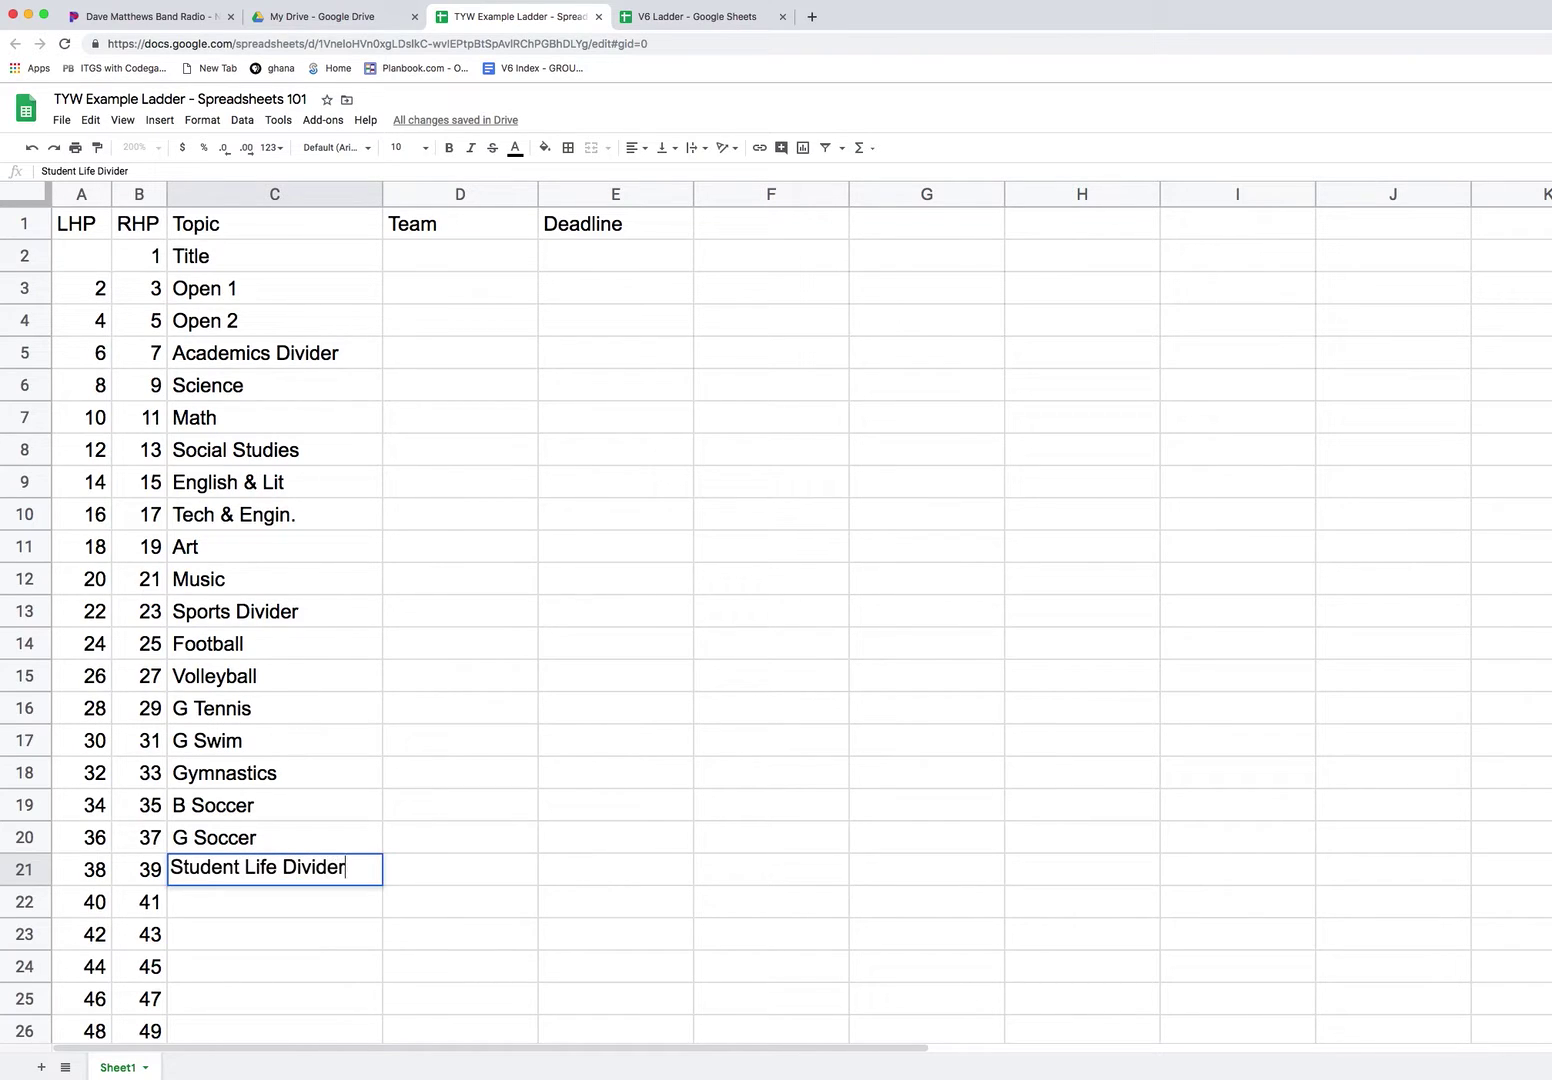
pyautogui.press('Return')
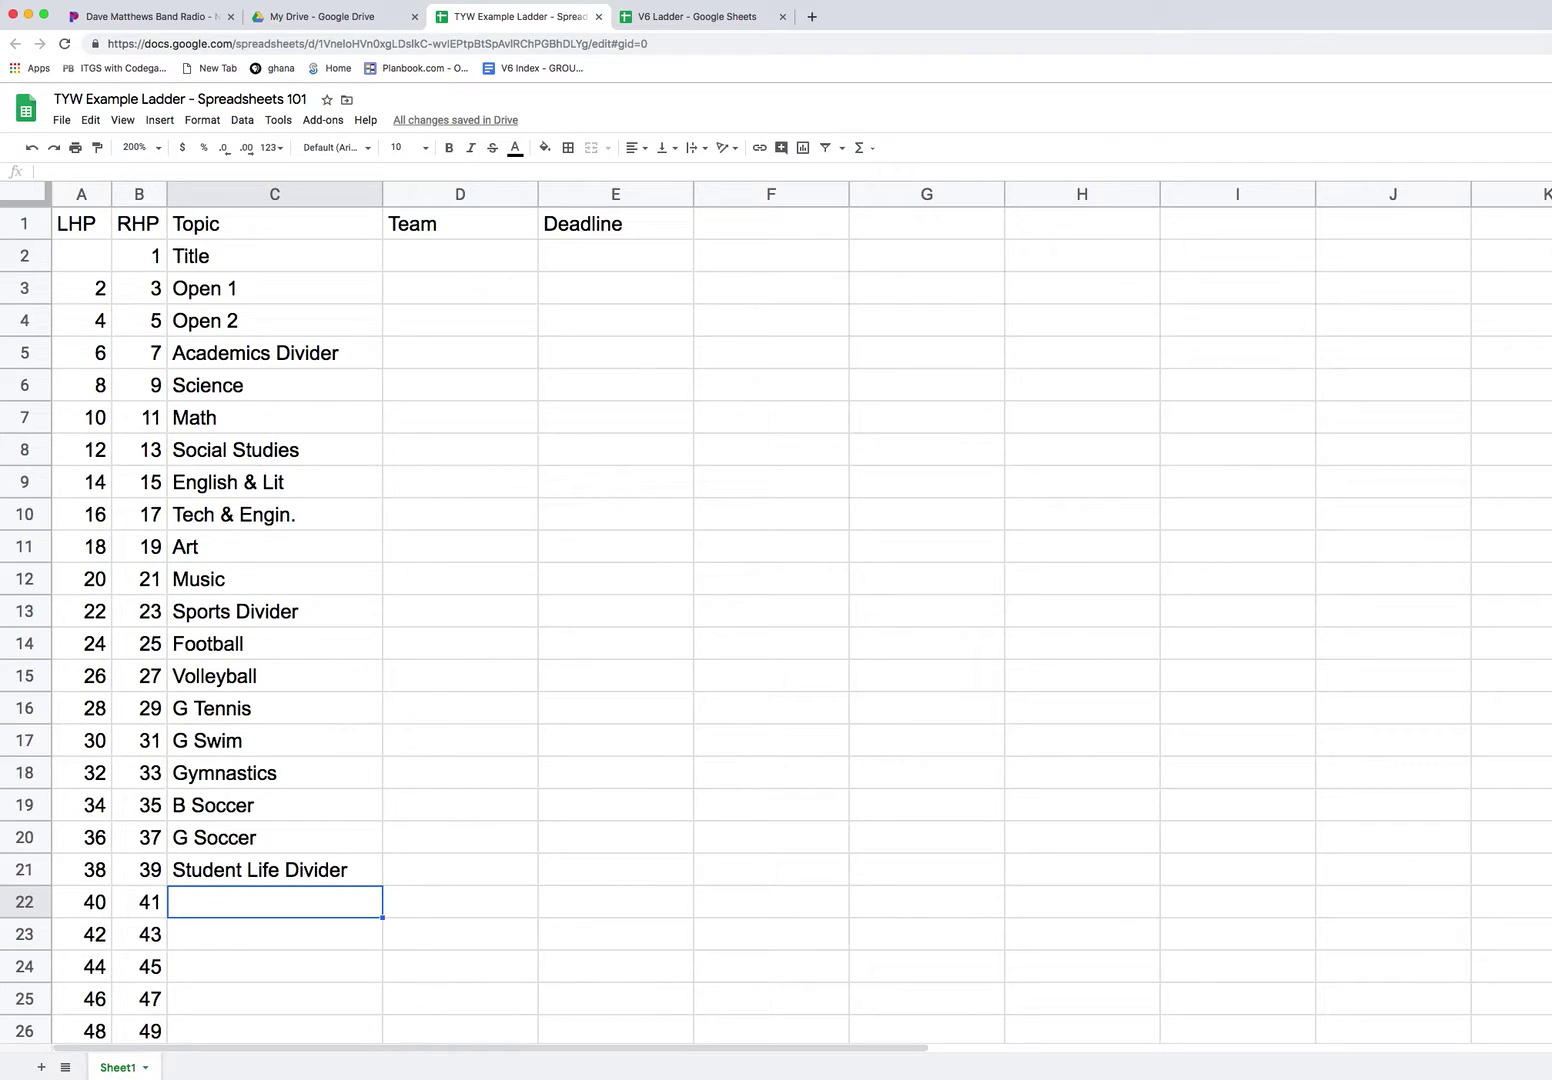
pyautogui.write('Fav. Foods')
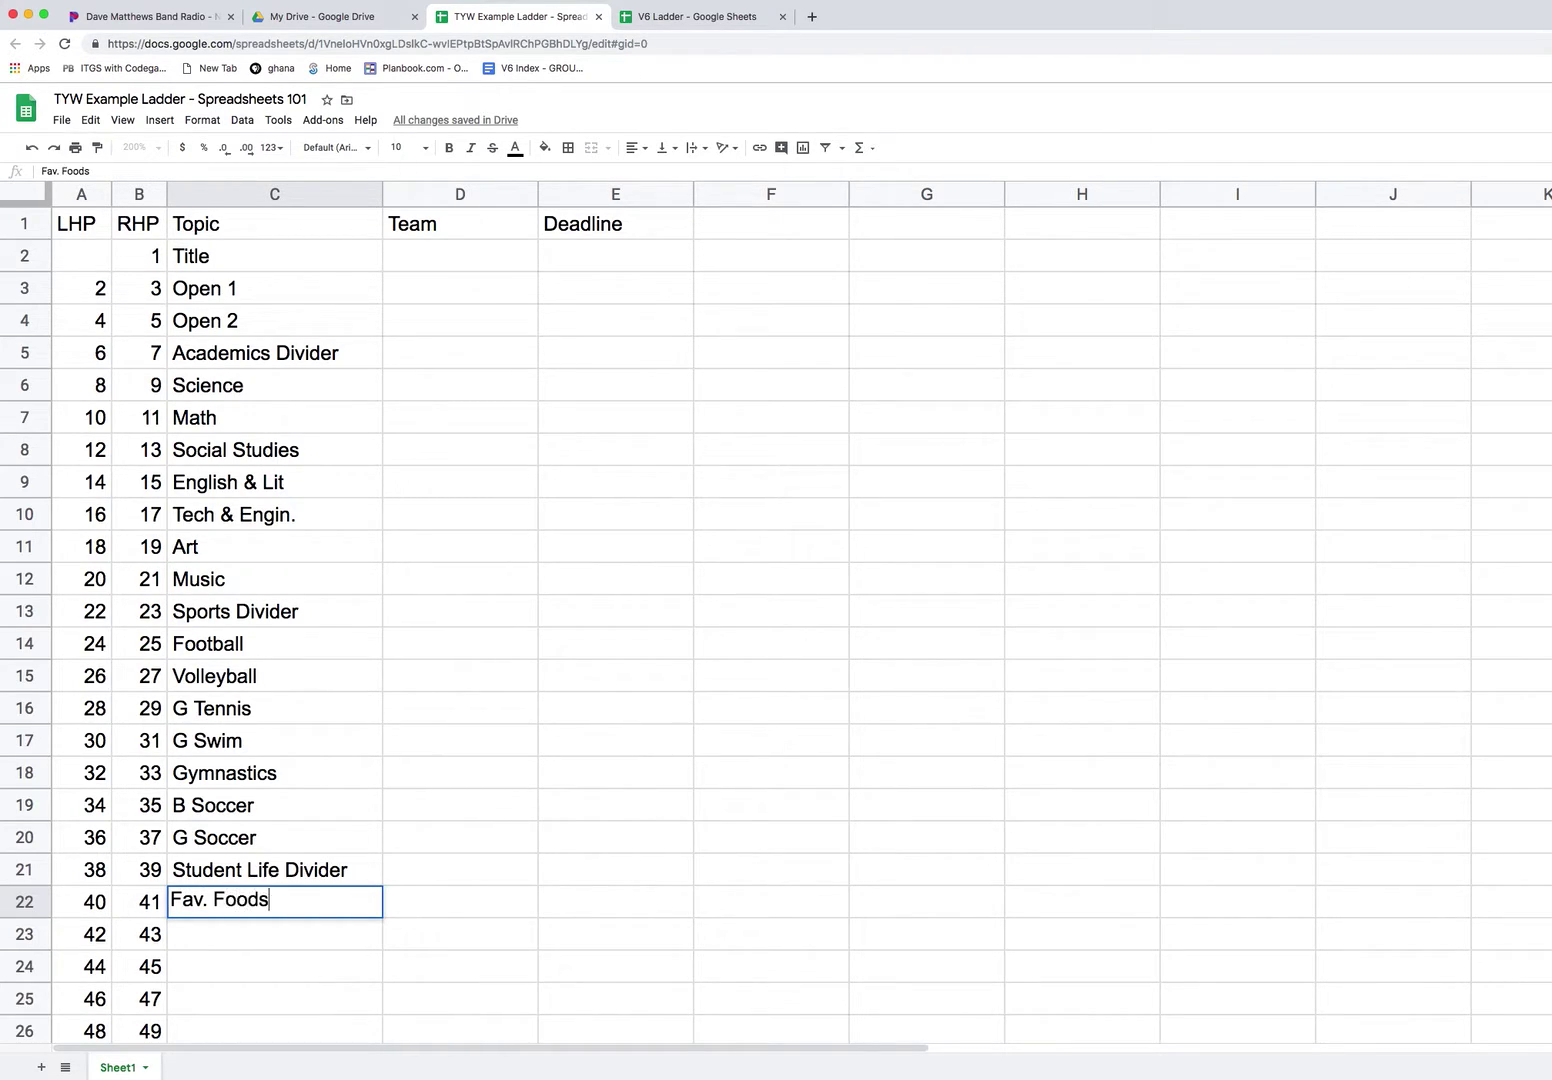
pyautogui.press('Return')
pyautogui.write('Fashion')
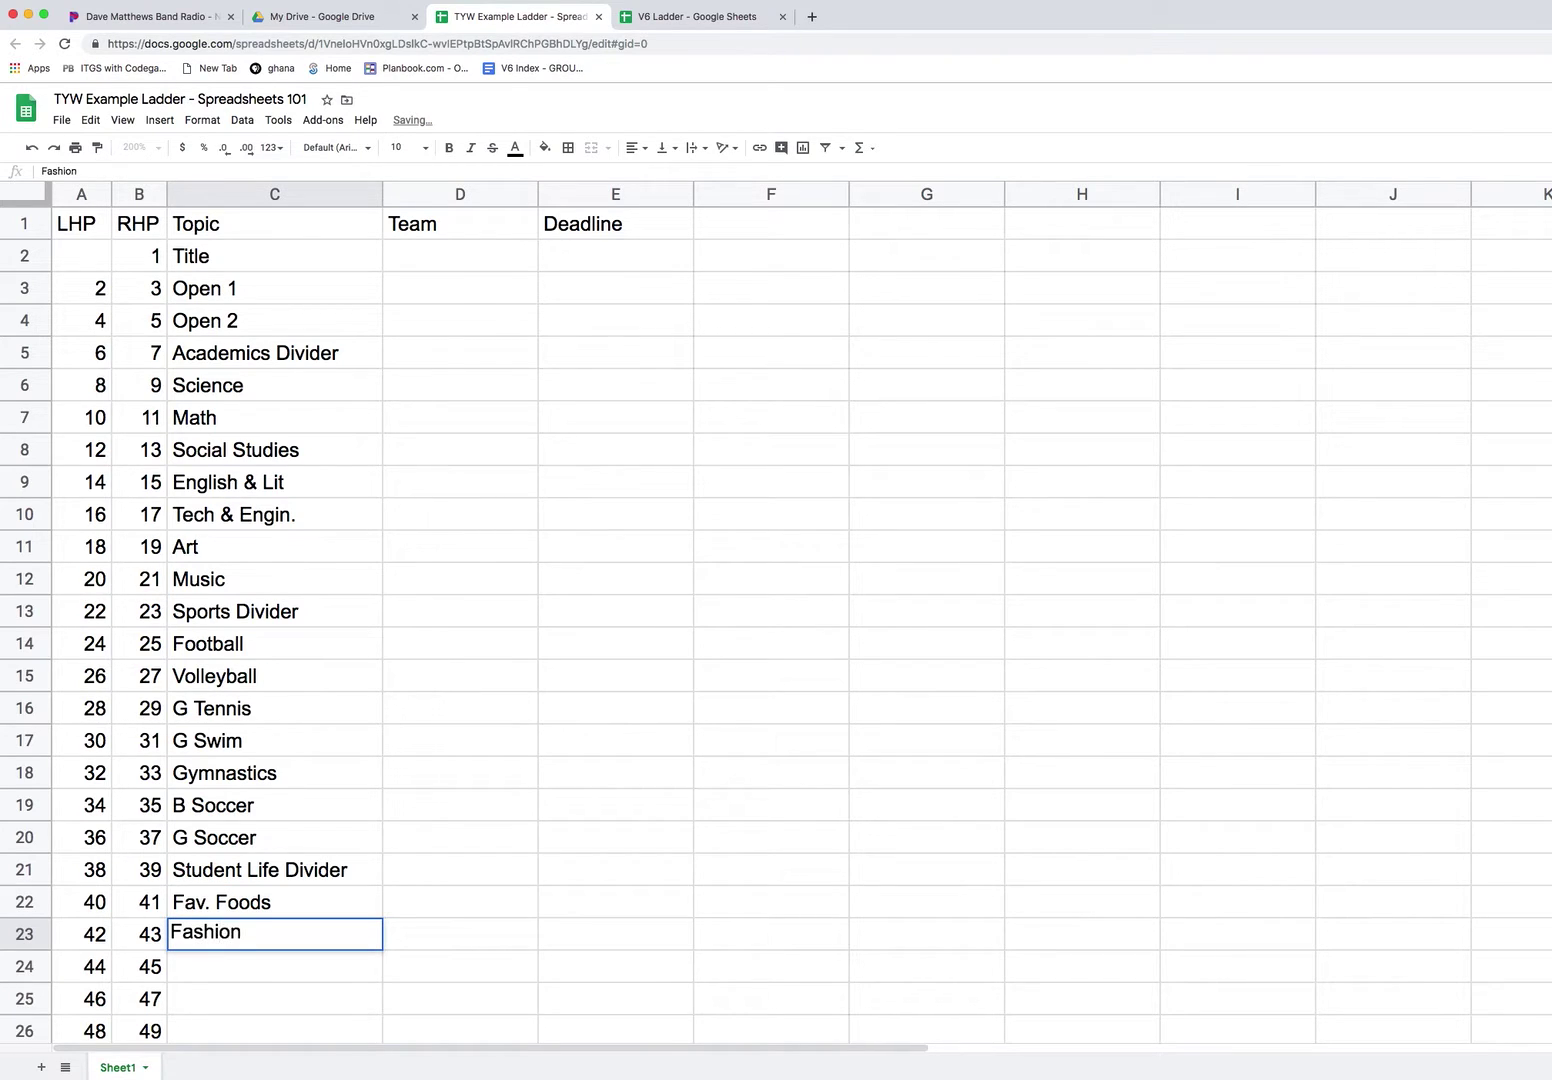
pyautogui.press('Return')
pyautogui.write('Apps & ')
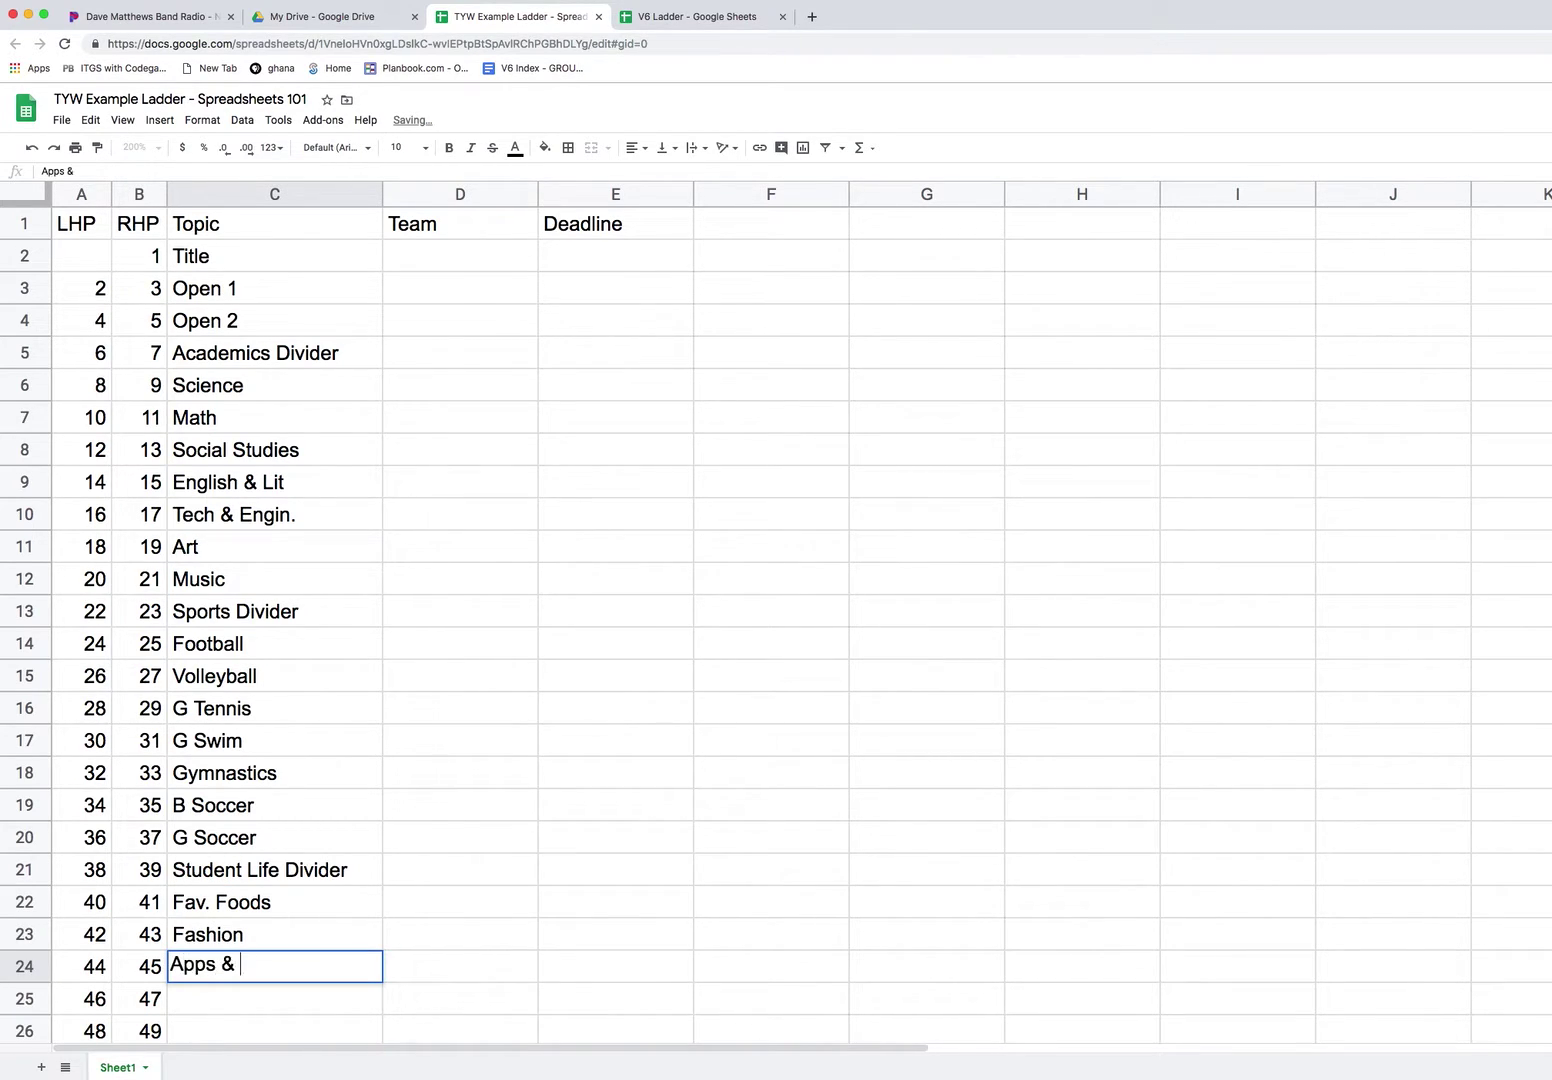
pyautogui.write('Techn..')
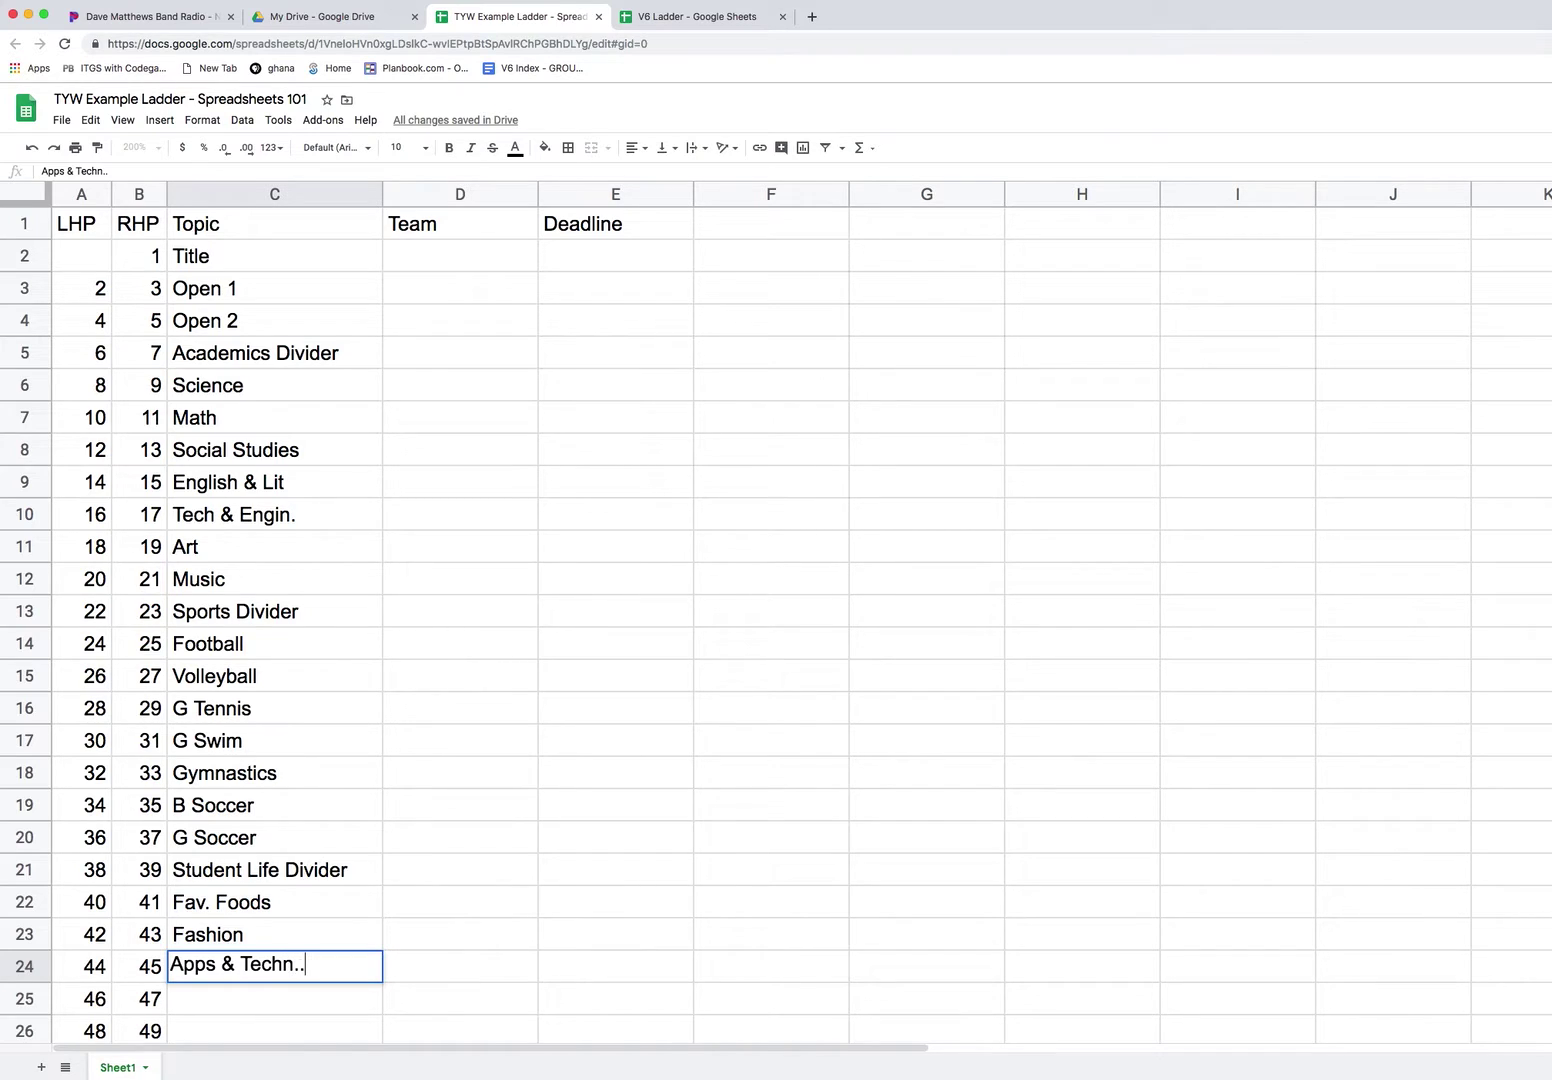
pyautogui.press('Return')
# Enter the topics College Plans, Vacations and Bucket List in C25 through C27.
pyautogui.scroll(-5, 346, 690)
pyautogui.write('College Plans')
pyautogui.press('Return')
pyautogui.write('Summer')
pyautogui.write(' V')
pyautogui.press('BackSpace')
pyautogui.press('BackSpace')
pyautogui.press('BackSpace')
pyautogui.press('BackSpace')
pyautogui.press('BackSpace')
pyautogui.press('BackSpace')
pyautogui.press('BackSpace')
pyautogui.press('BackSpace')
pyautogui.write('Vacations')
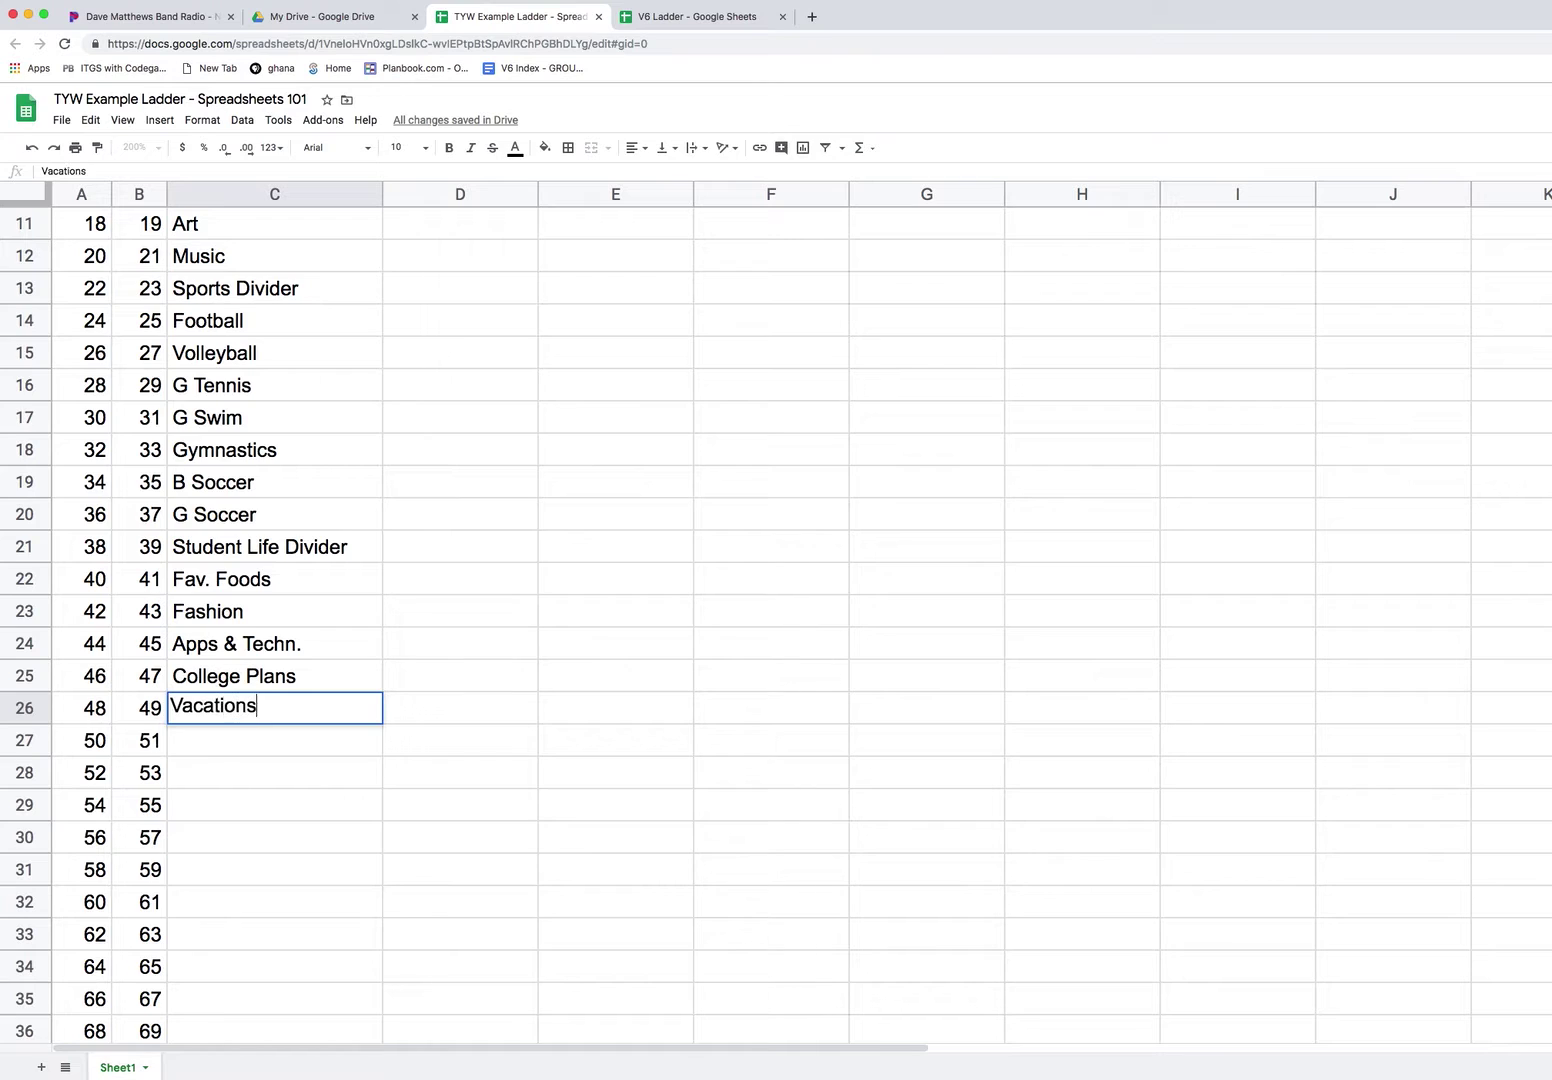
pyautogui.press('Return')
pyautogui.write('Buck')
pyautogui.write('List')
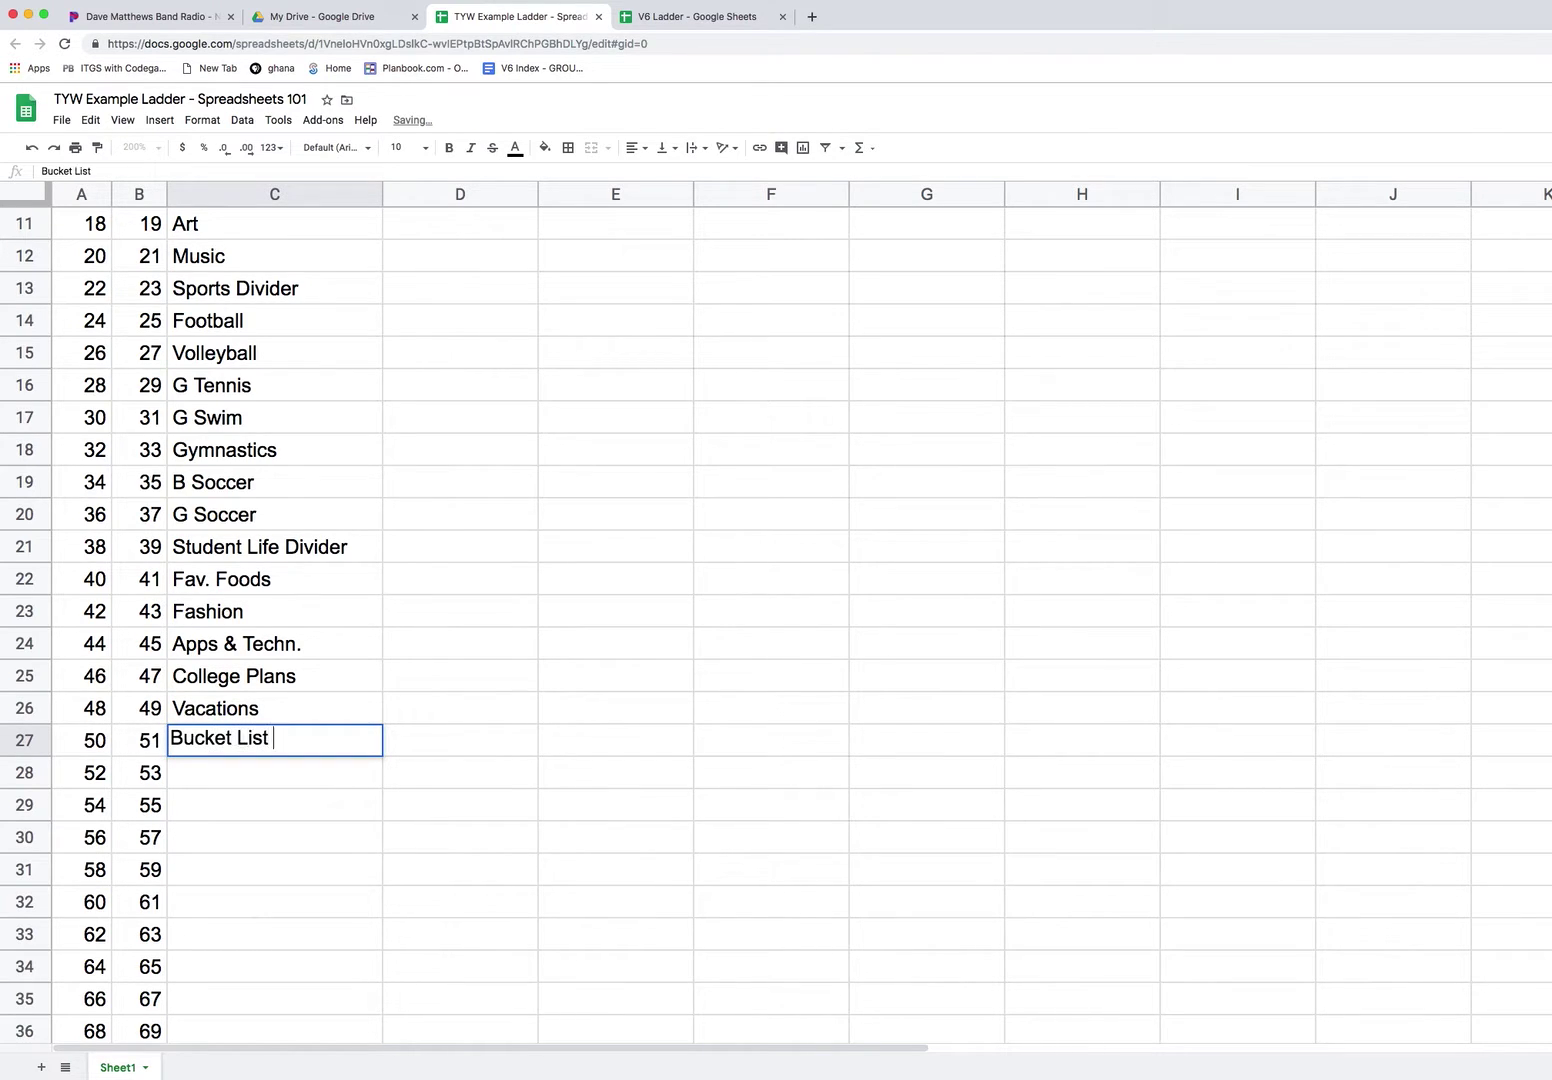
pyautogui.press('Return')
# Fill the Academics Divider, Sports Divider and Student Life Divider cells in column C with light yellow.
pyautogui.scroll(3, 307, 641)
pyautogui.scroll(1, 307, 641)
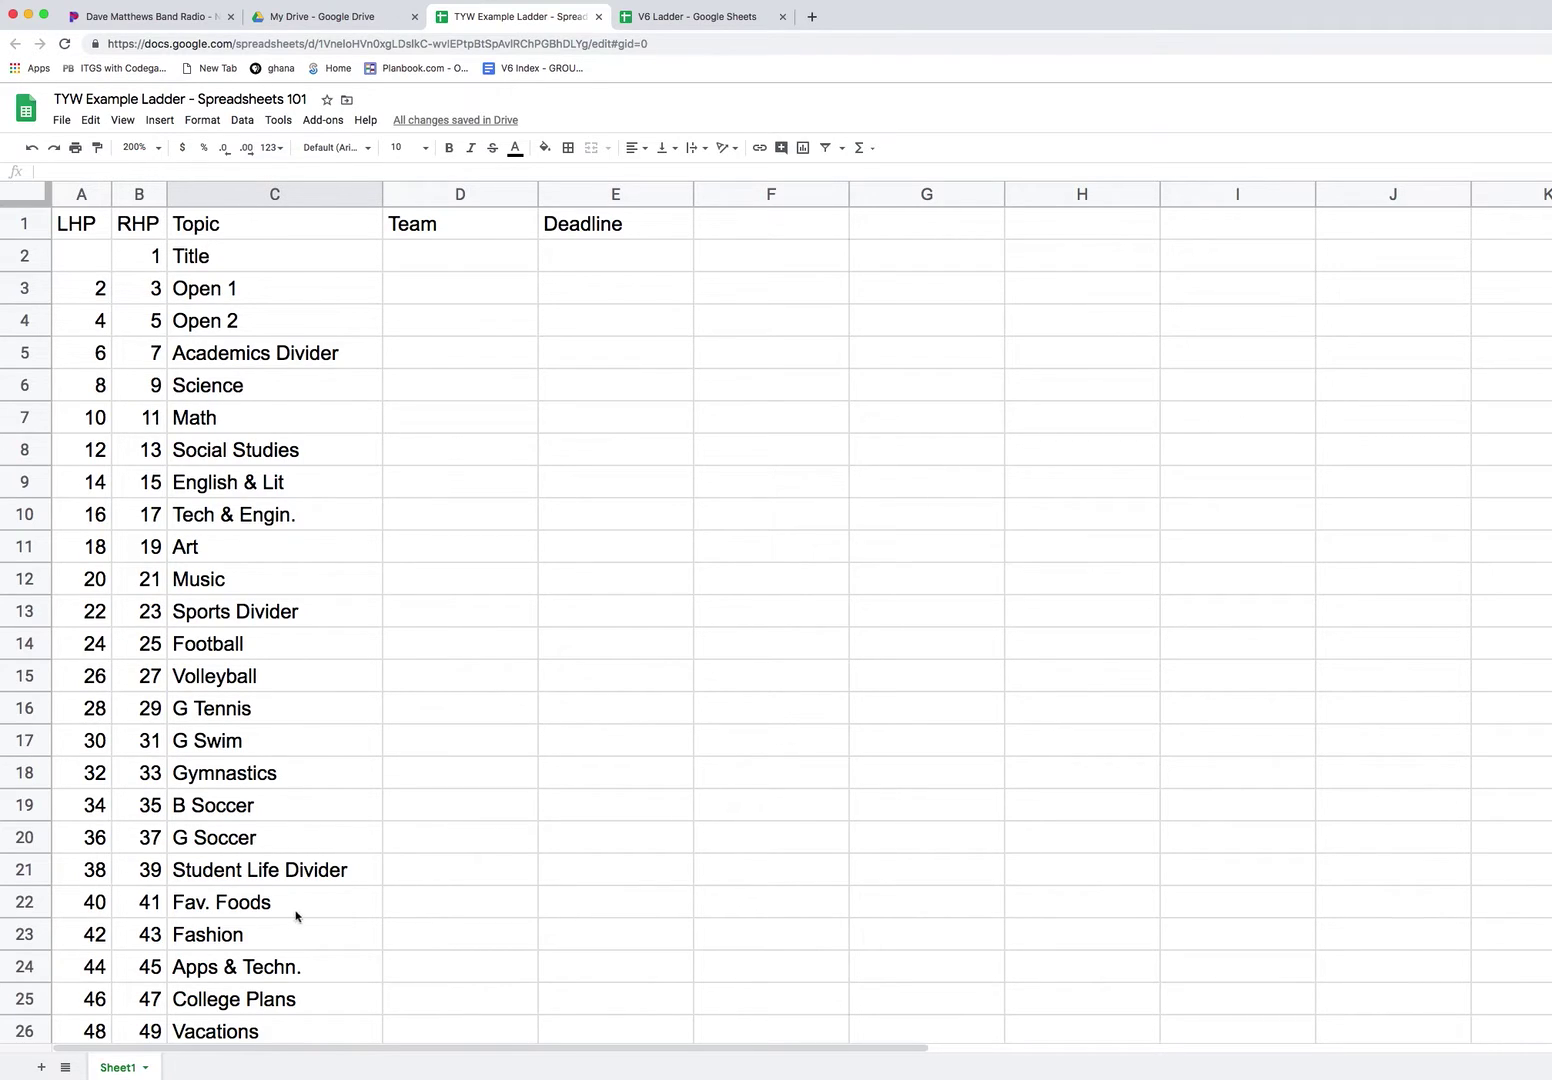
pyautogui.click(259, 873)
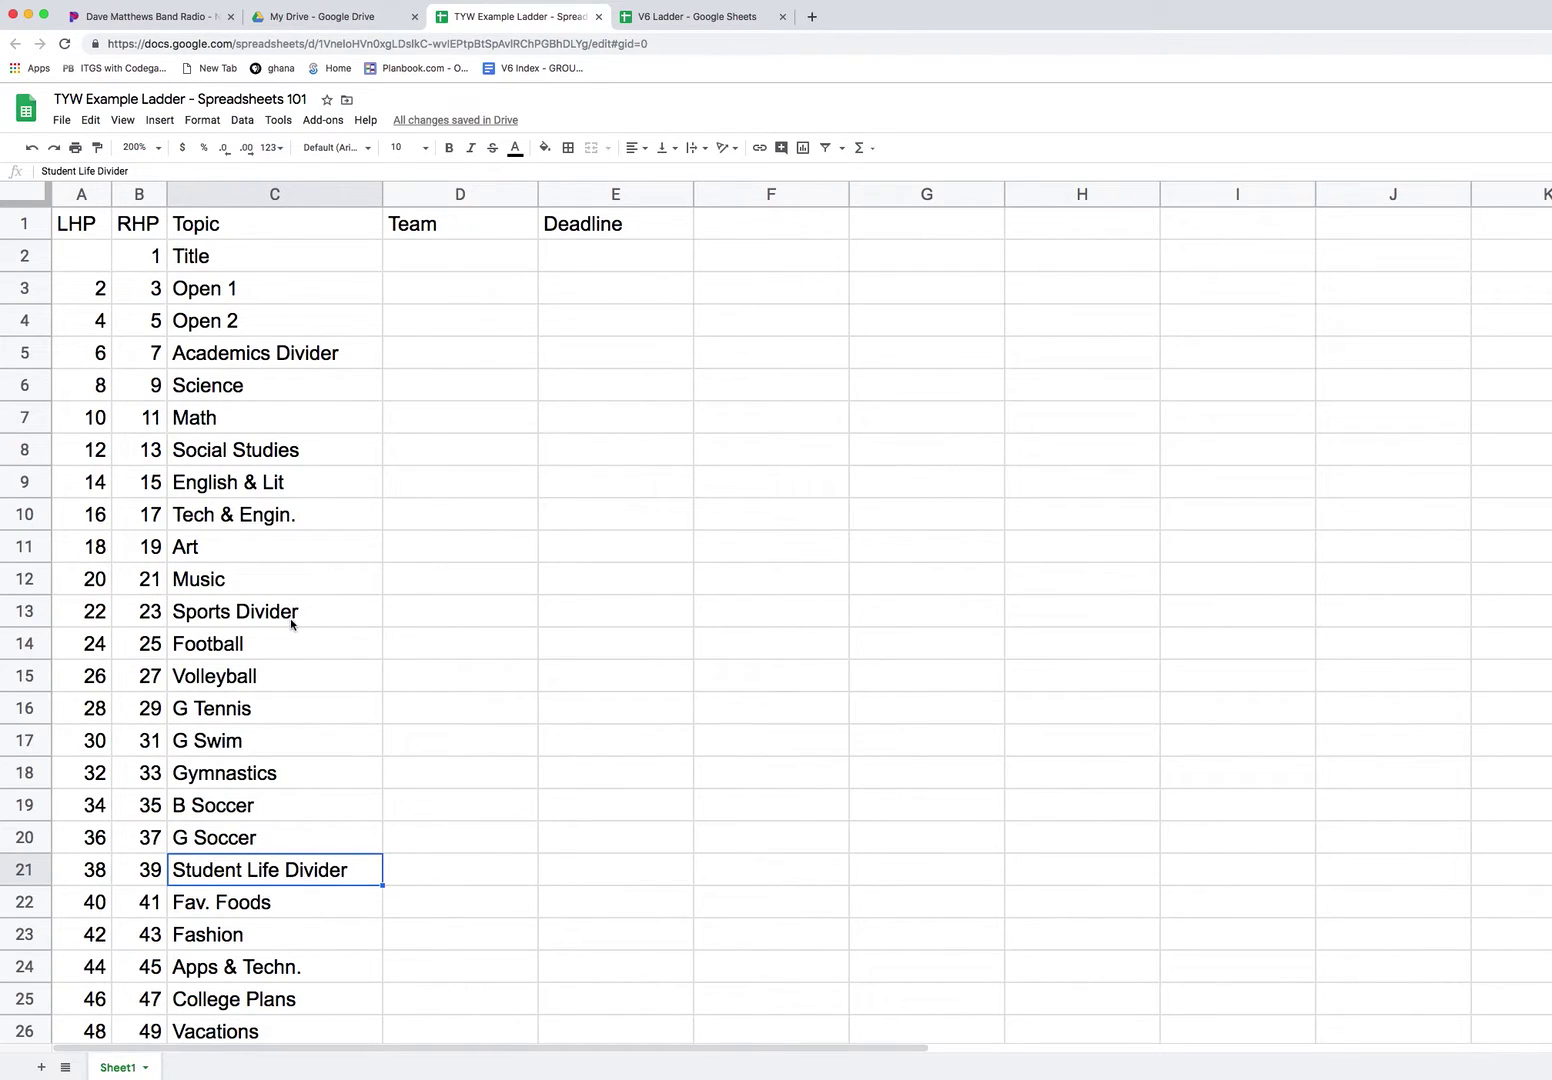
pyautogui.keyDown('super'); pyautogui.click(287, 614); pyautogui.keyUp('super')
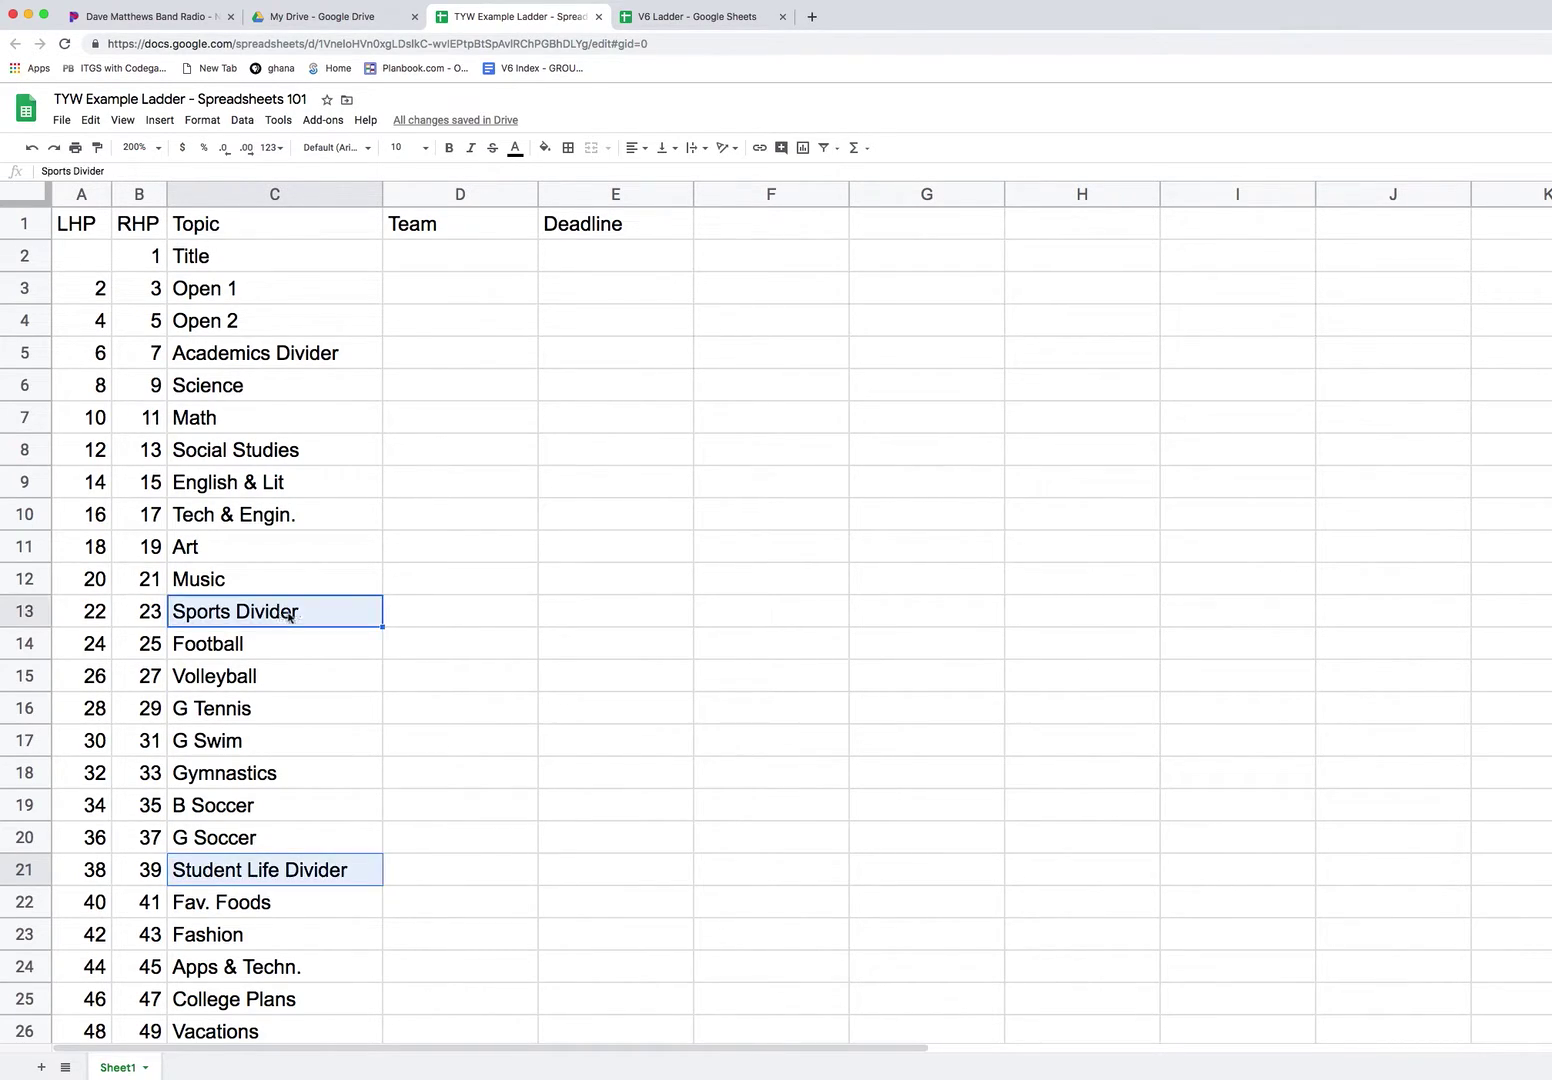
pyautogui.keyDown('super'); pyautogui.click(300, 353); pyautogui.keyUp('super')
pyautogui.click(544, 147)
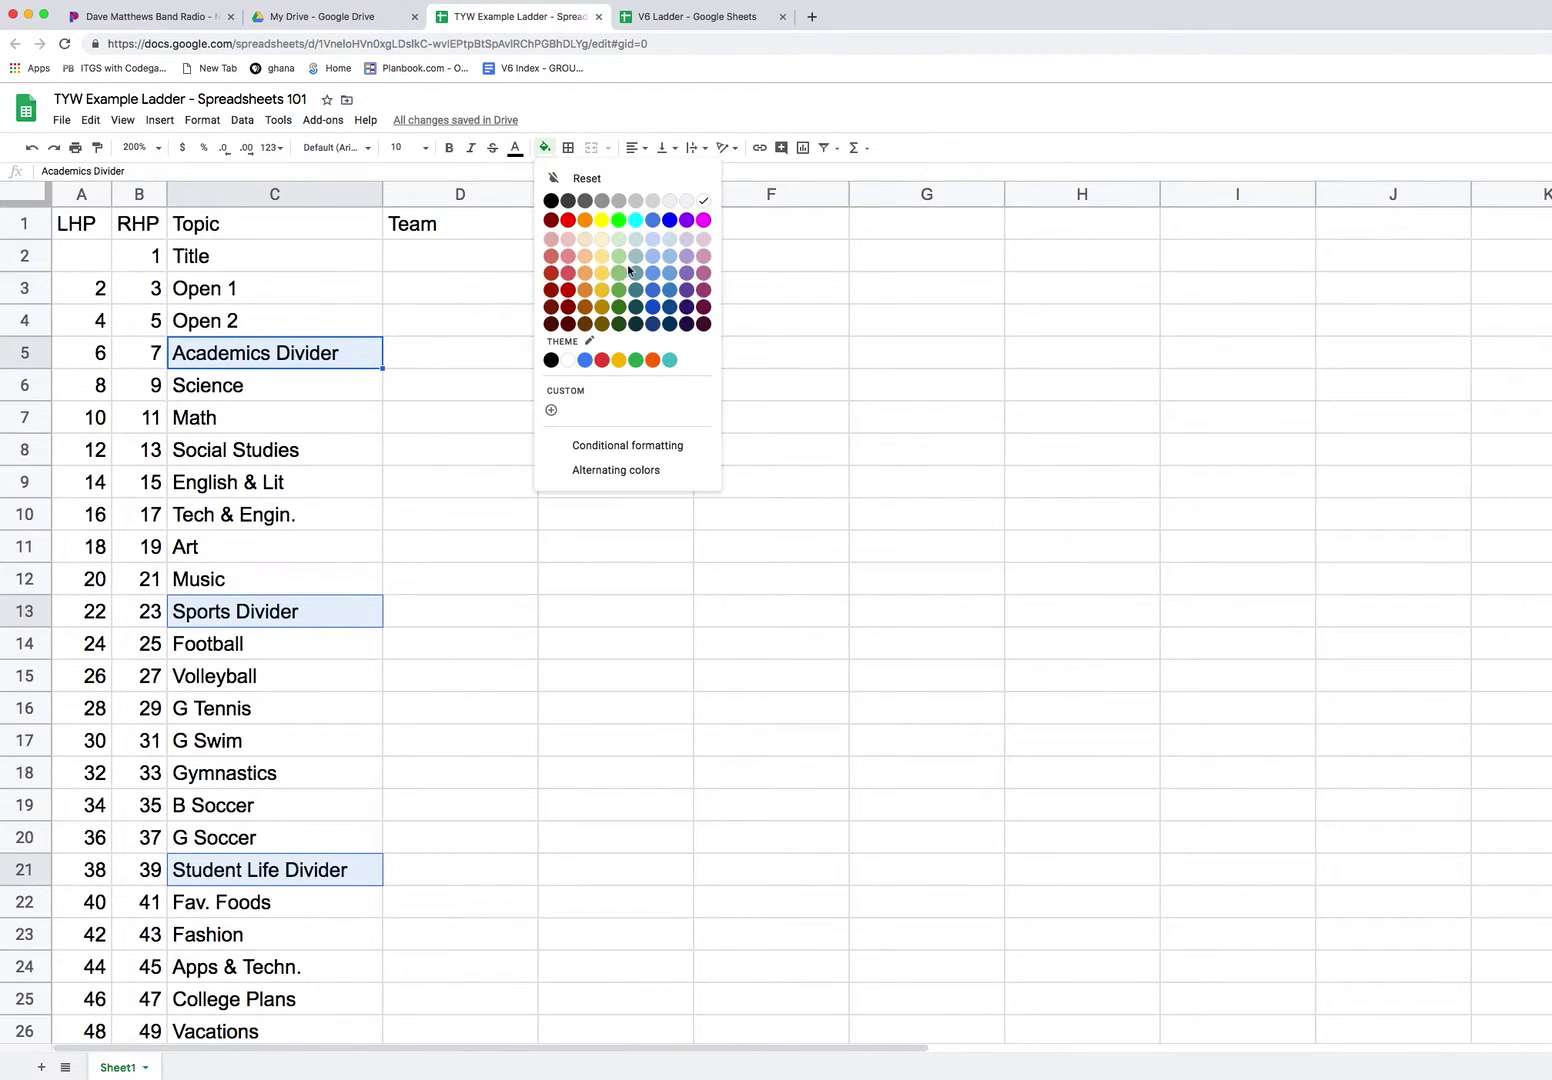
pyautogui.click(601, 254)
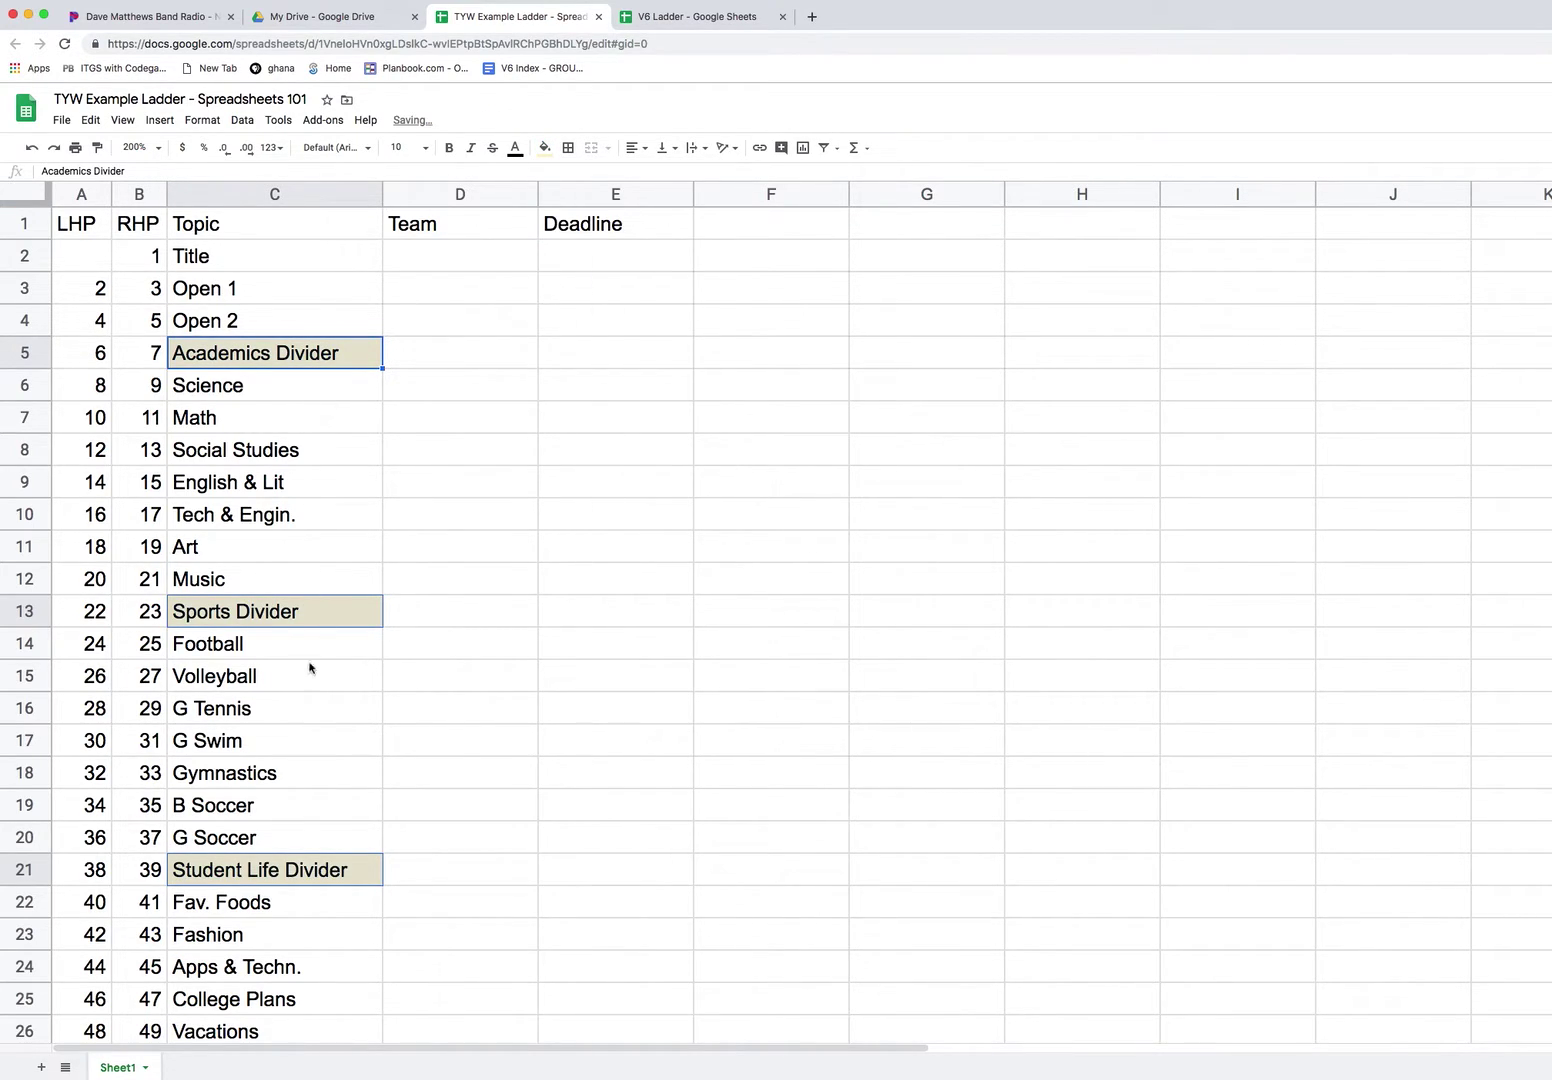
# Fill the Open 1, Open 2 and Title topic cells with the same light yellow as the dividers.
pyautogui.click(282, 319)
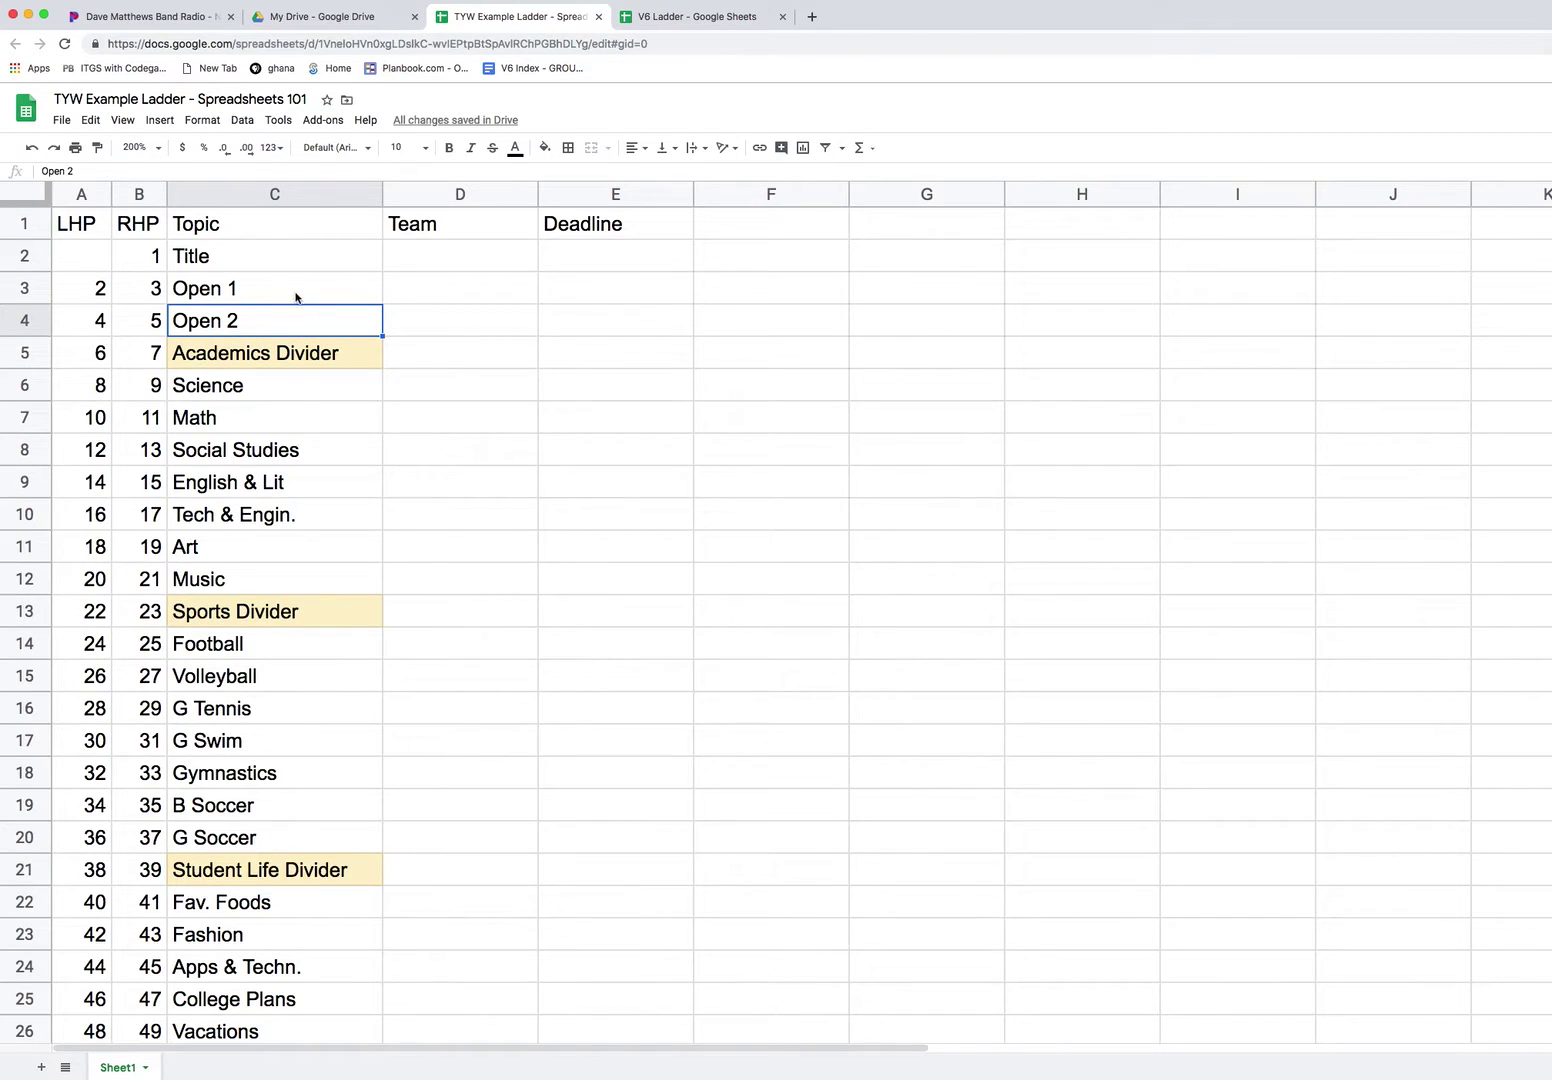
pyautogui.moveTo(296, 297); pyautogui.dragTo(290, 320)
pyautogui.click(544, 147)
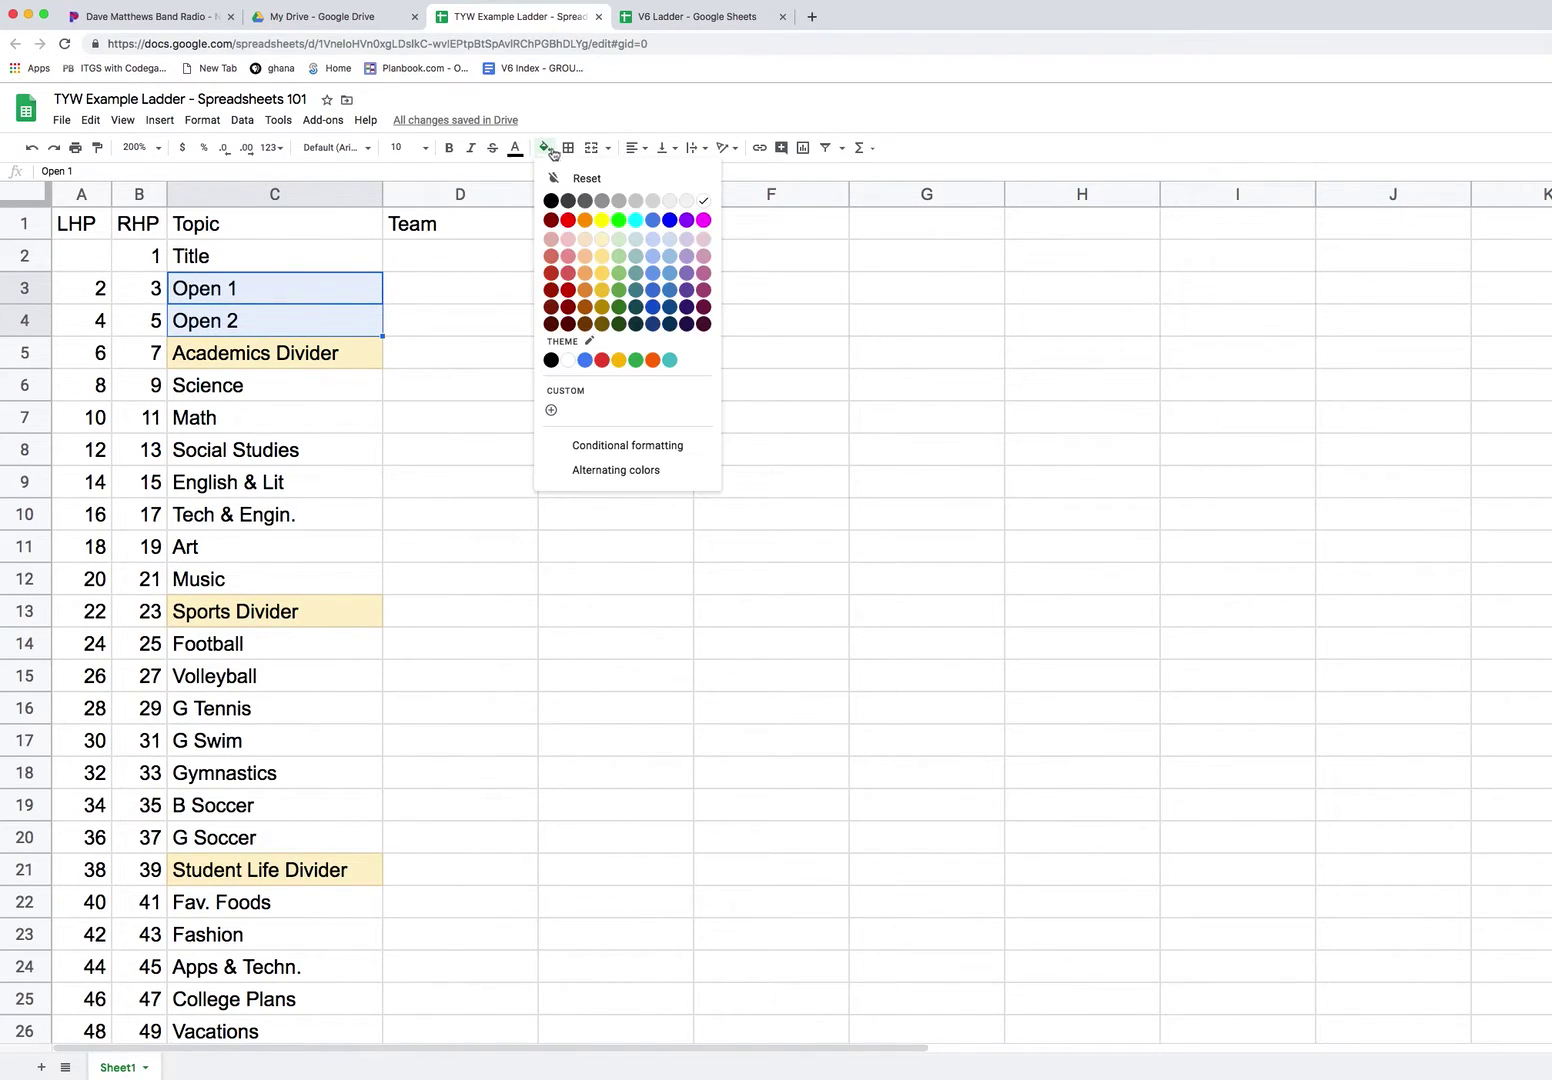
pyautogui.click(601, 244)
pyautogui.click(358, 261)
pyautogui.click(544, 147)
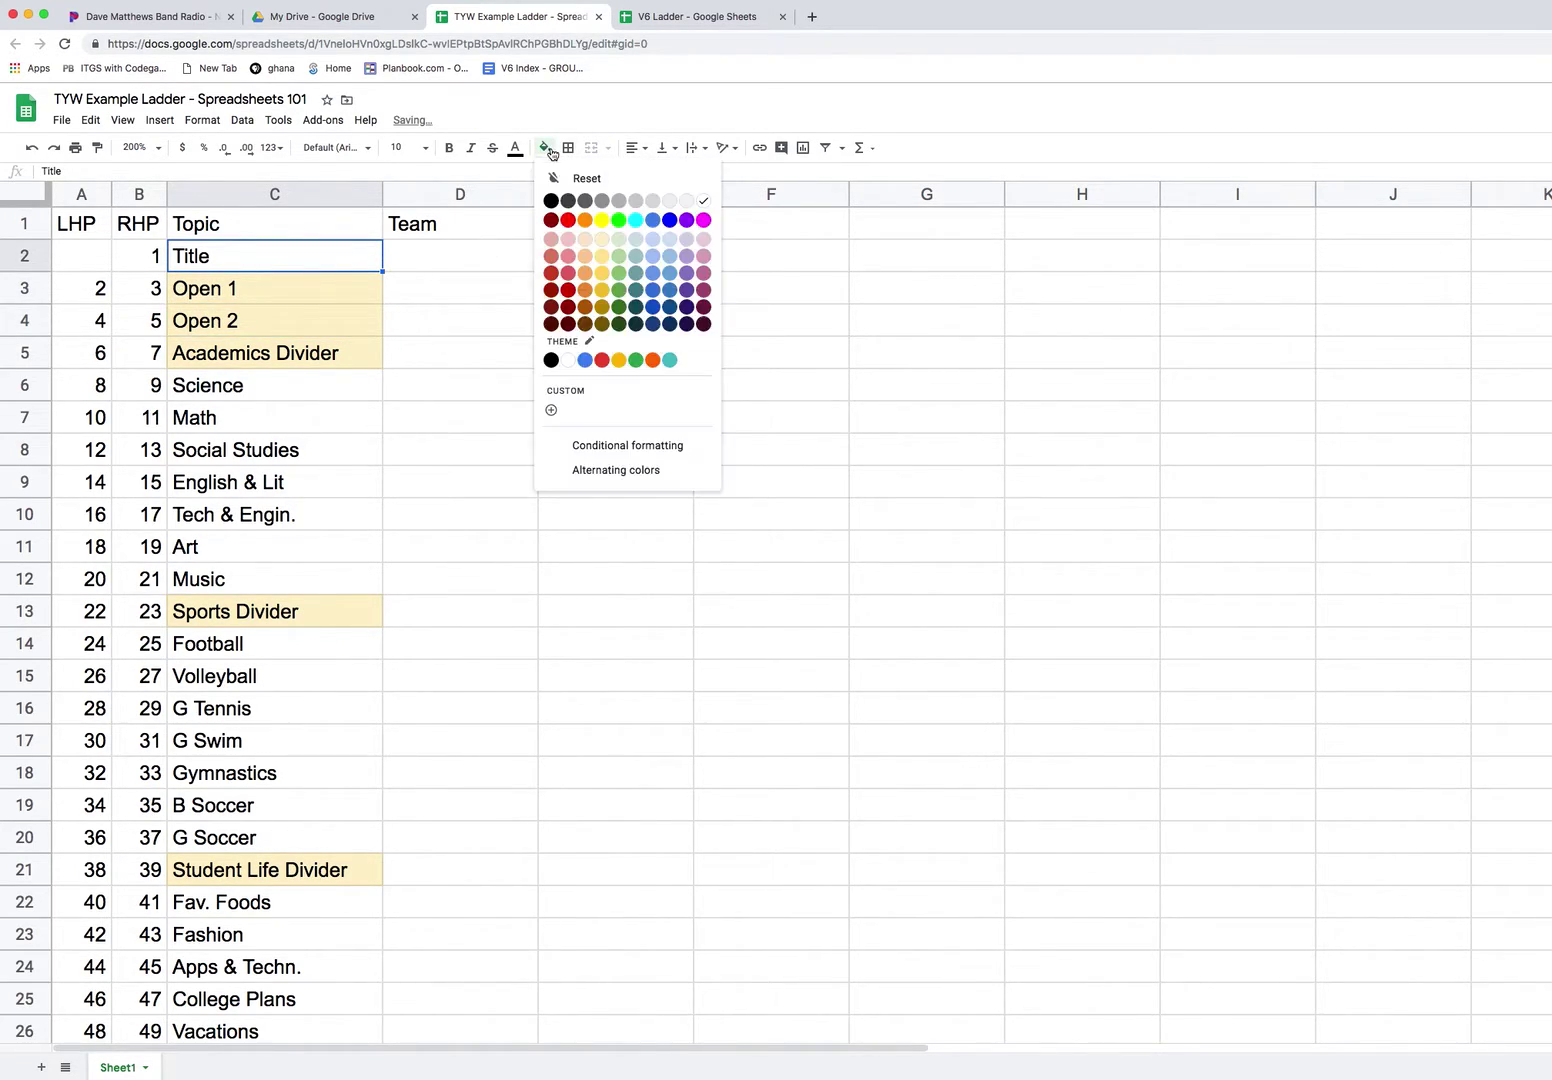
pyautogui.click(602, 238)
pyautogui.click(390, 555)
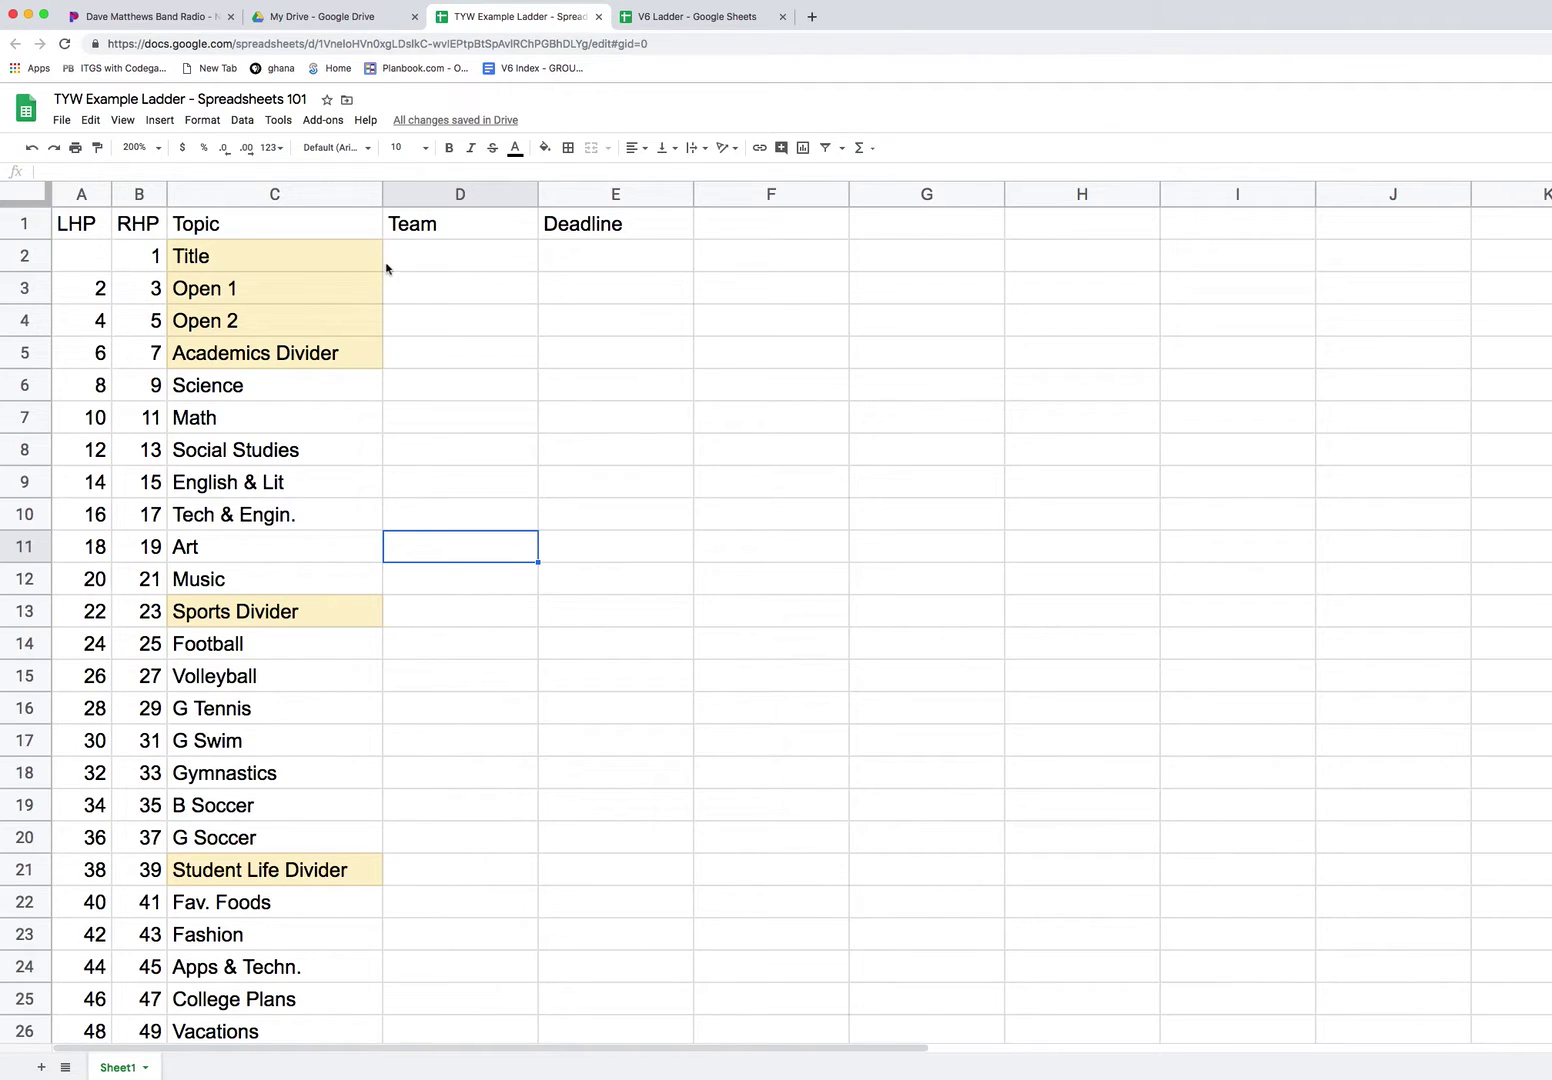
# Center the contents of the LHP and RHP page-number columns A and B horizontally.
pyautogui.click(82, 196)
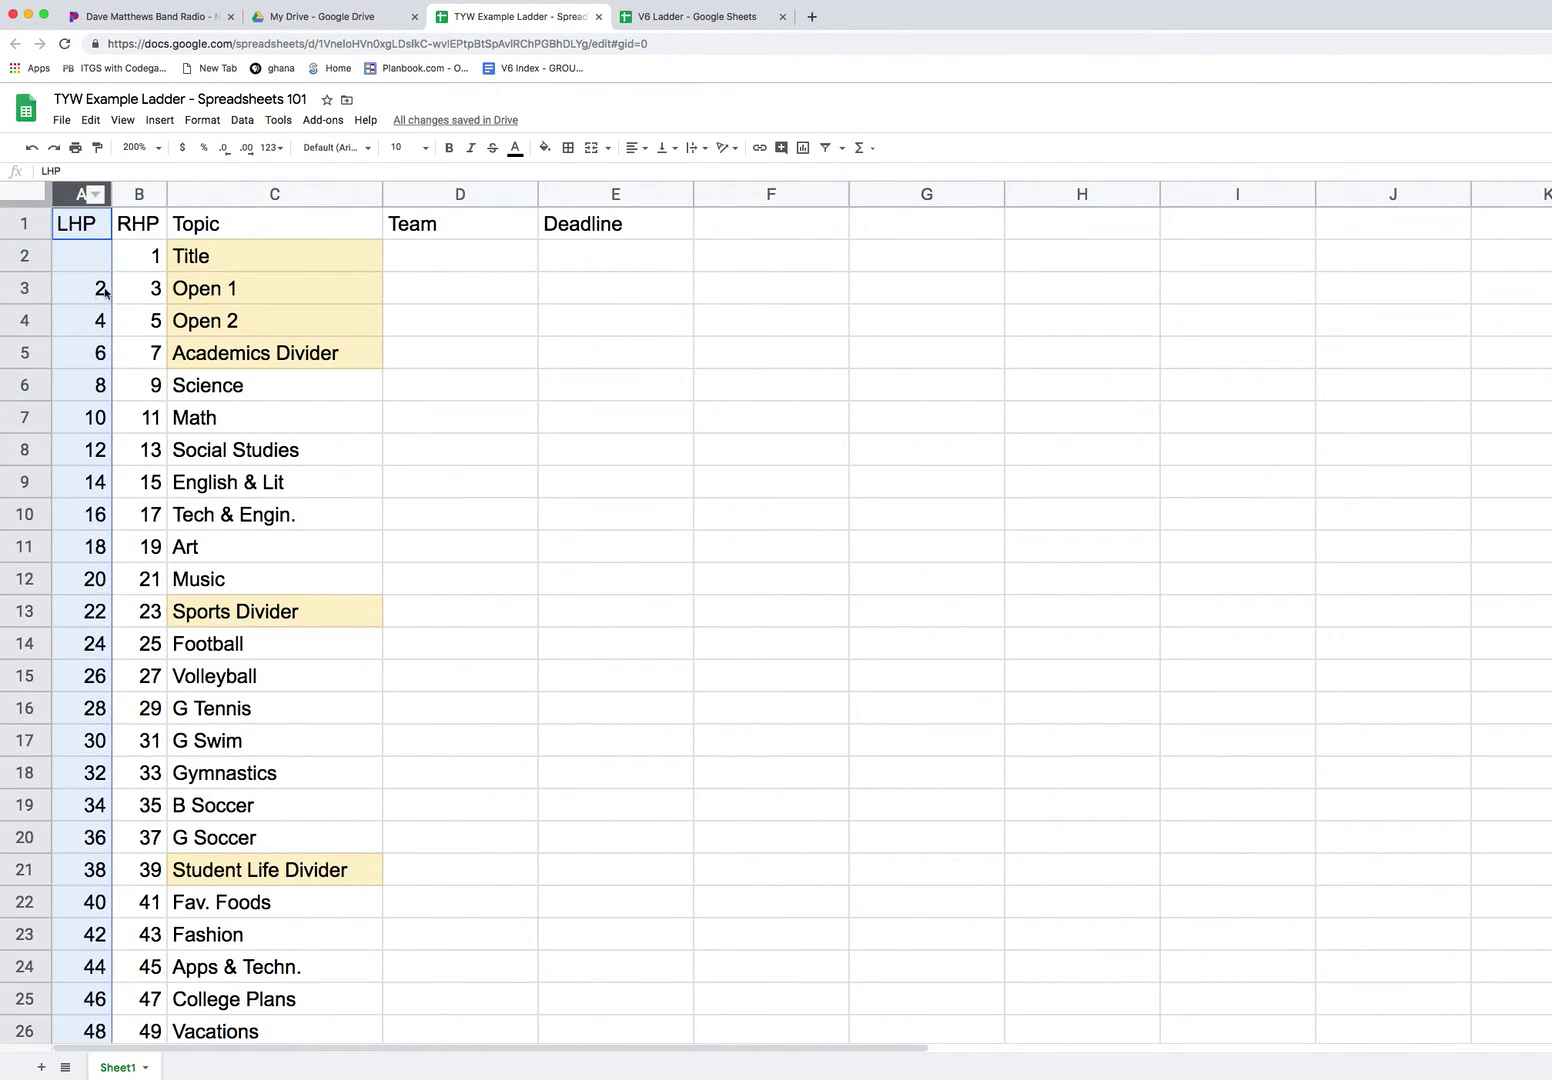
pyautogui.keyDown('super'); pyautogui.click(131, 197); pyautogui.keyUp('super')
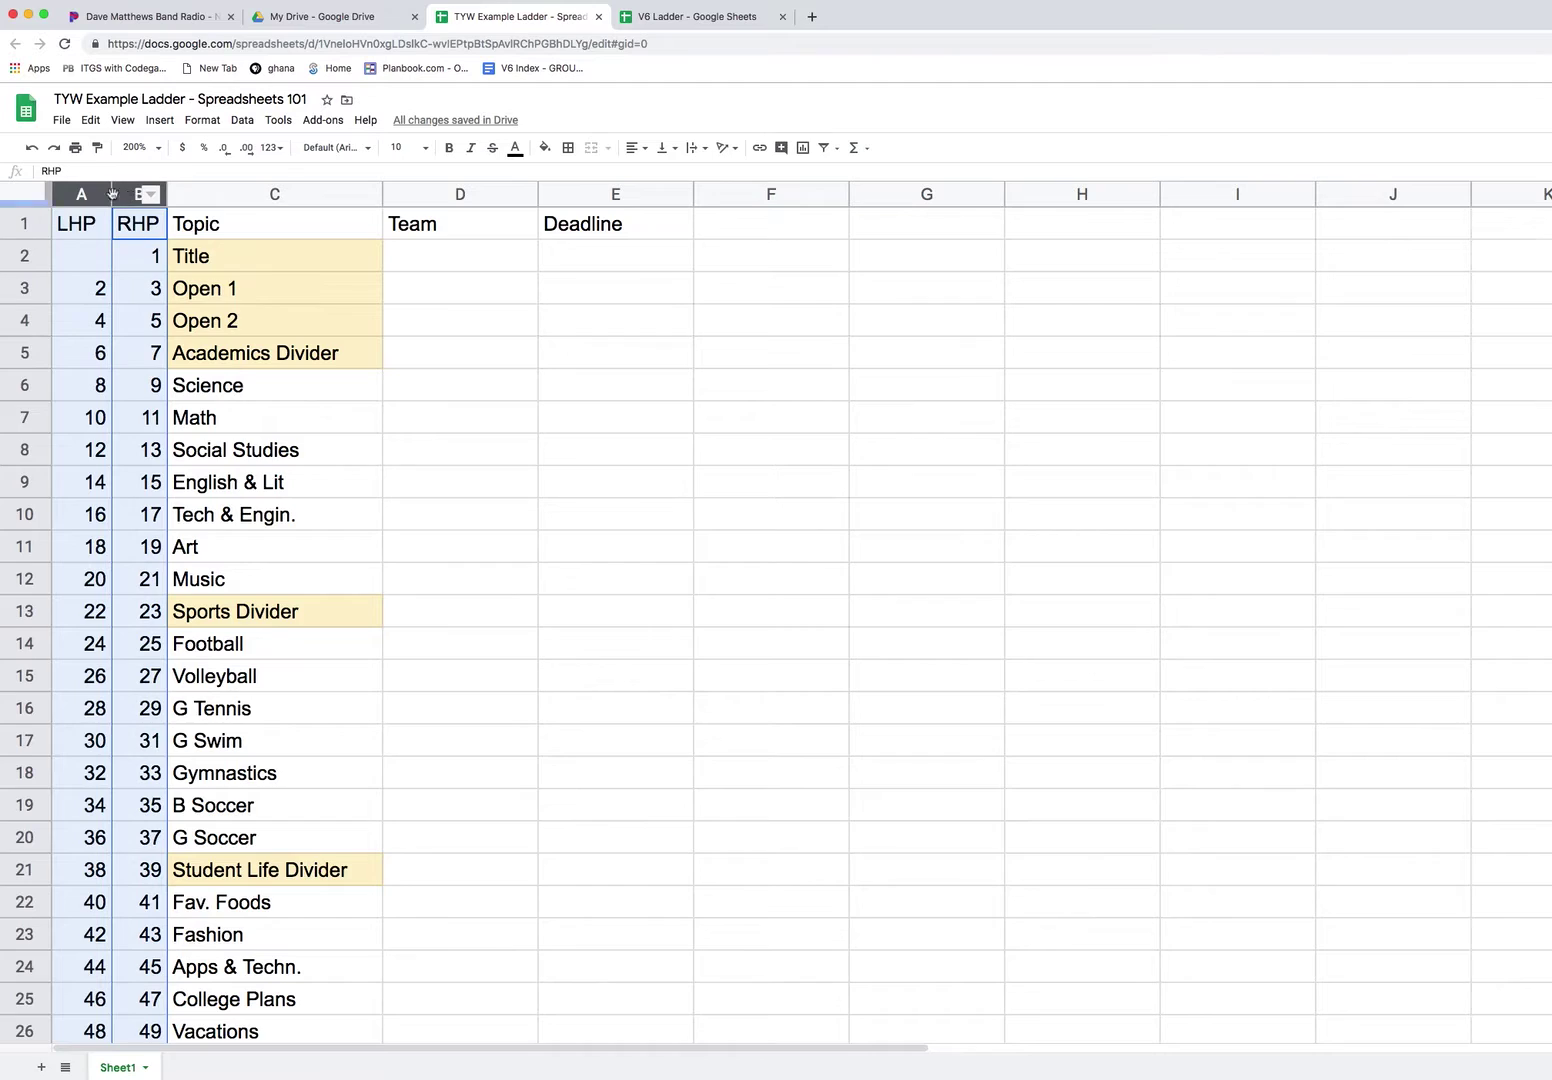
pyautogui.click(647, 150)
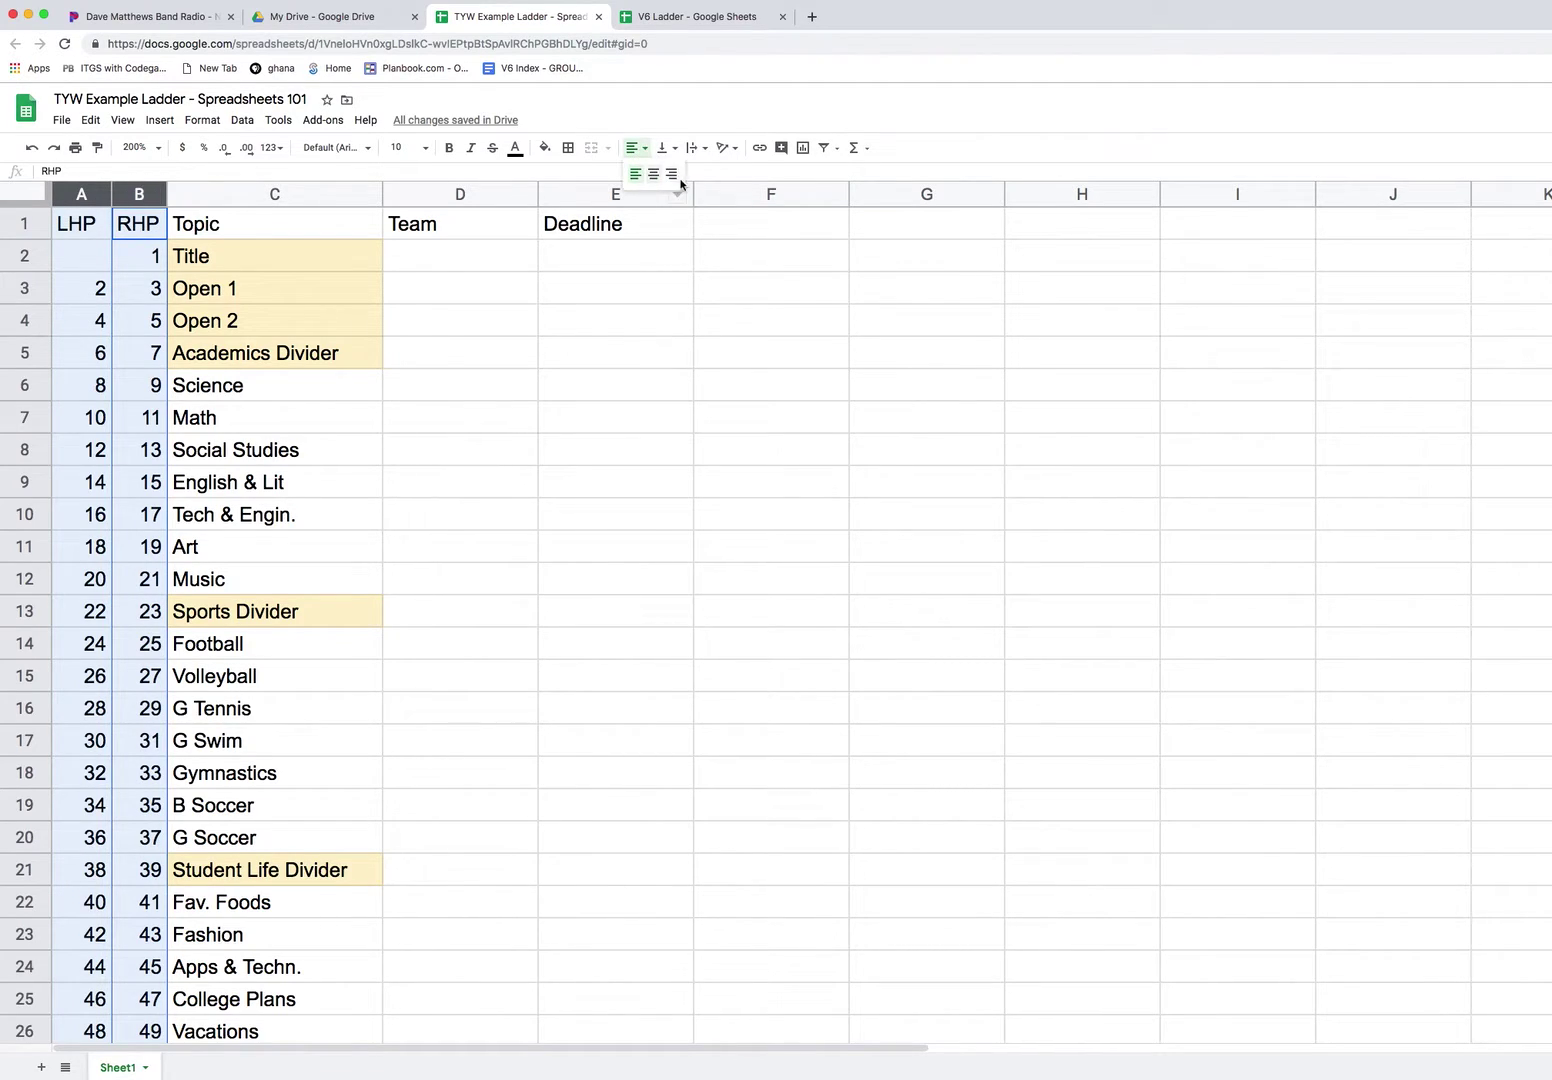
pyautogui.click(653, 174)
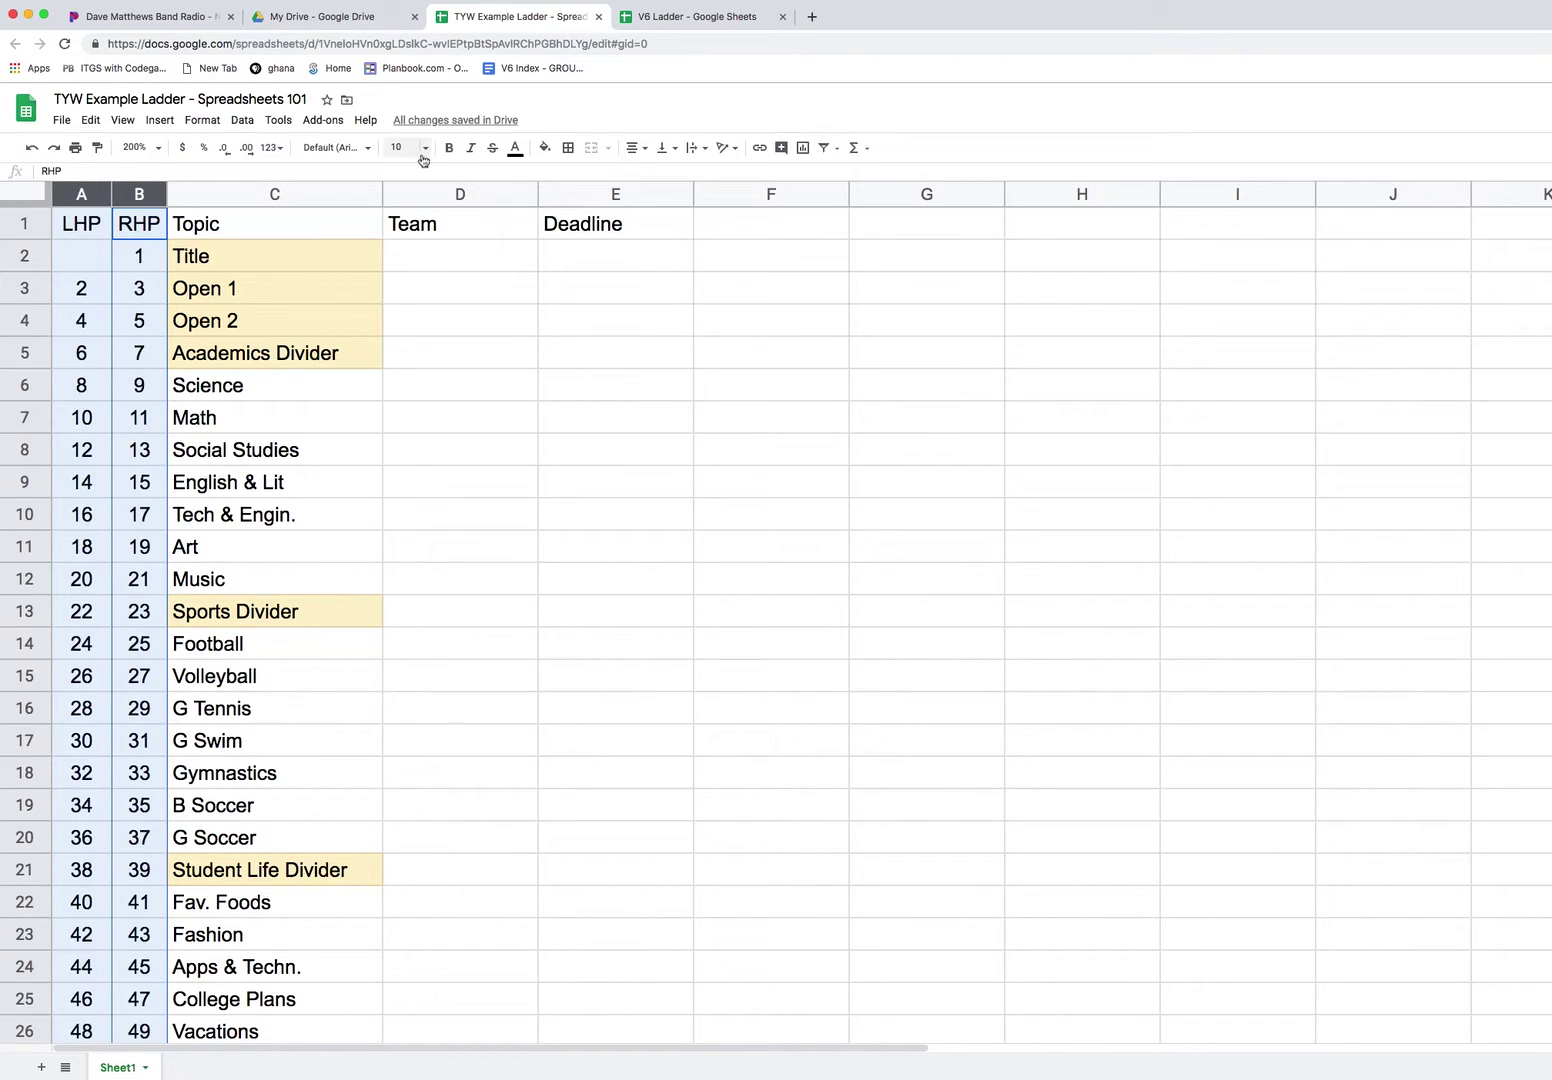
# Format the header cells A1 through E1 as bold, 12 pt and horizontally centered.
pyautogui.click(91, 229)
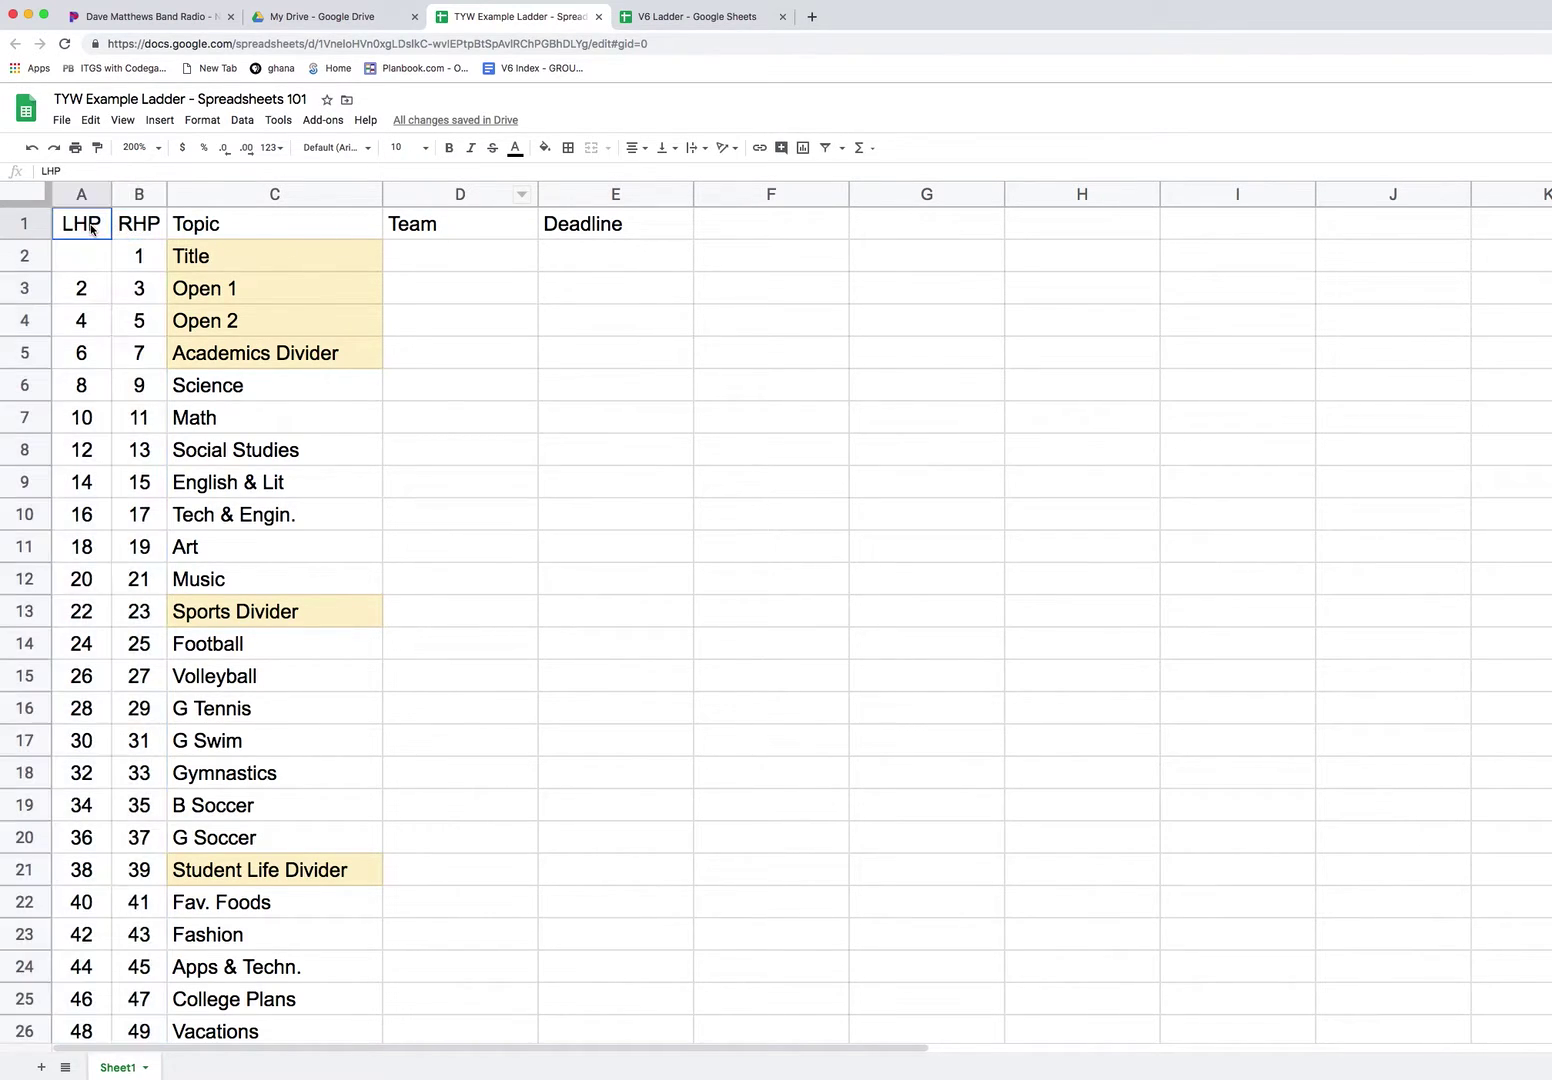
pyautogui.keyDown('shift'); pyautogui.click(625, 228); pyautogui.keyUp('shift')
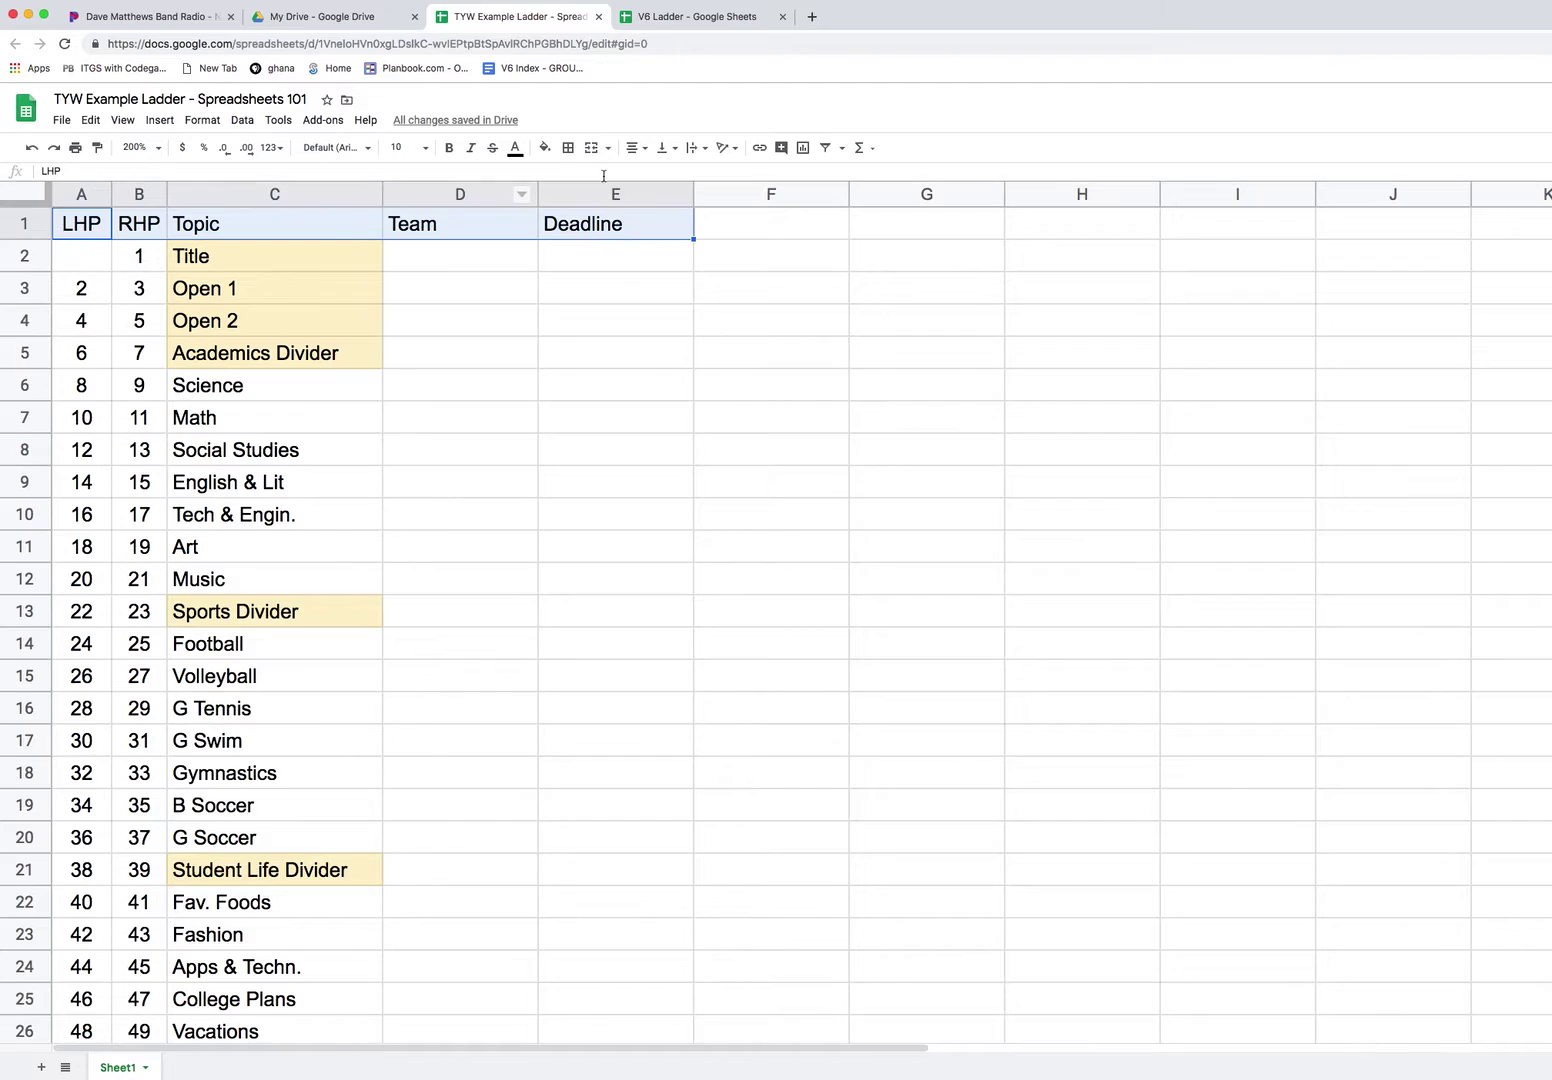
pyautogui.click(449, 147)
pyautogui.click(422, 147)
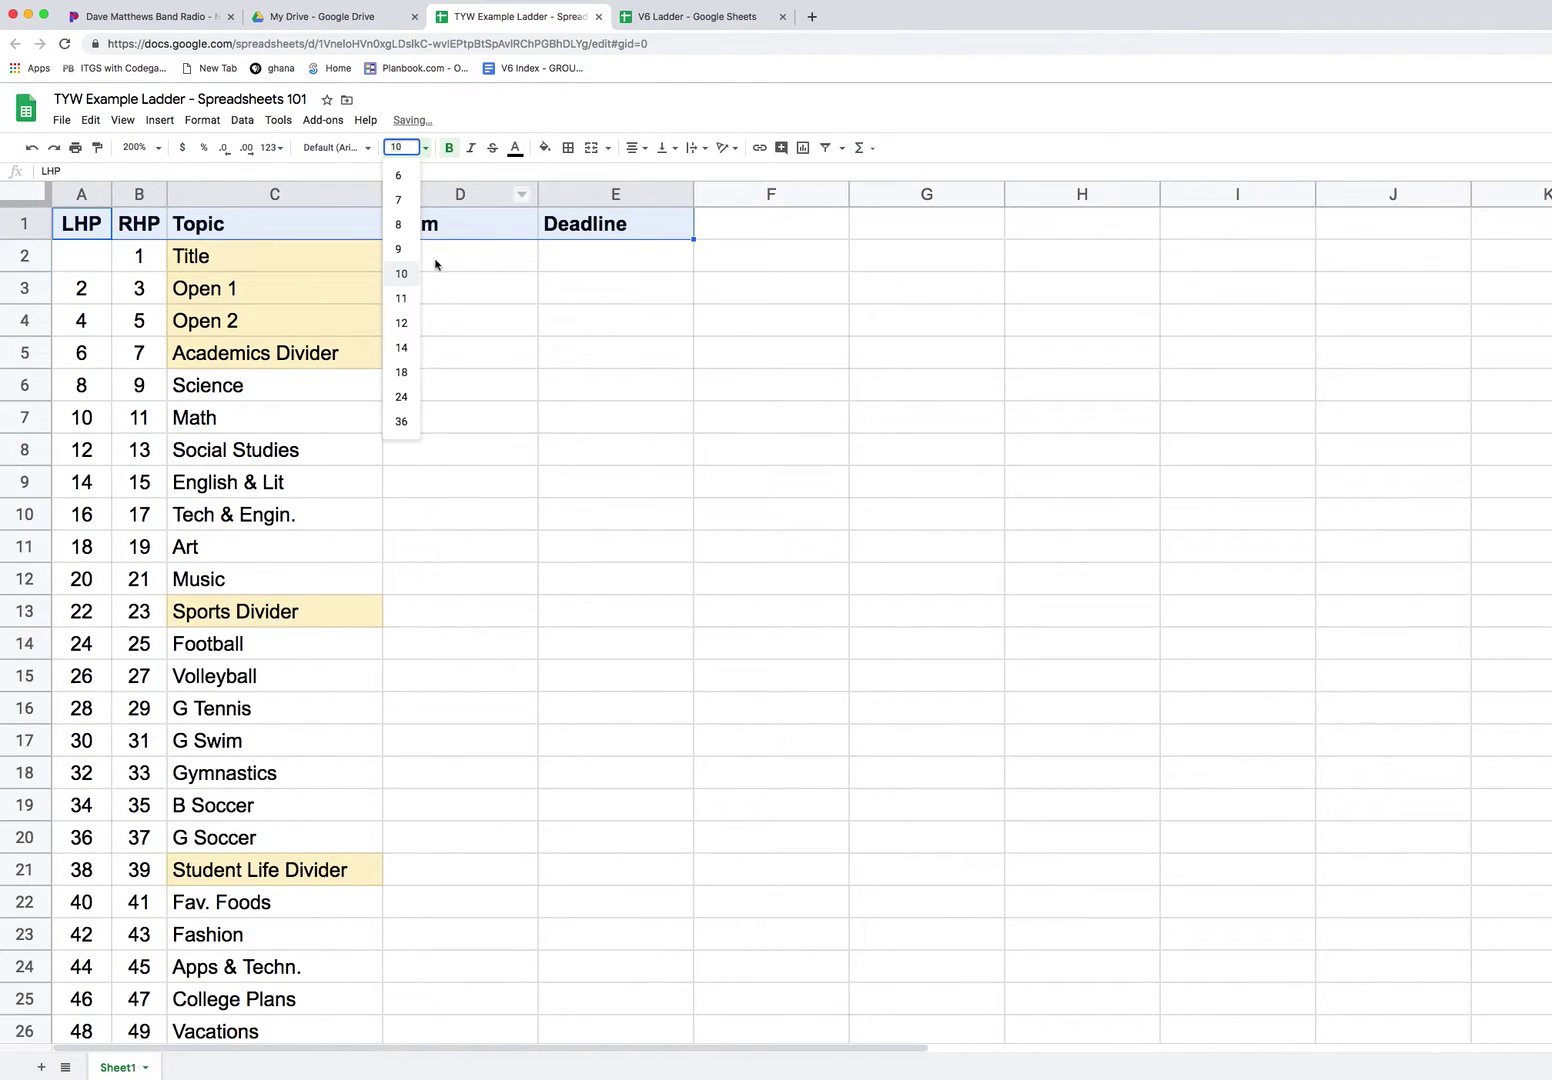
pyautogui.click(409, 322)
pyautogui.click(634, 147)
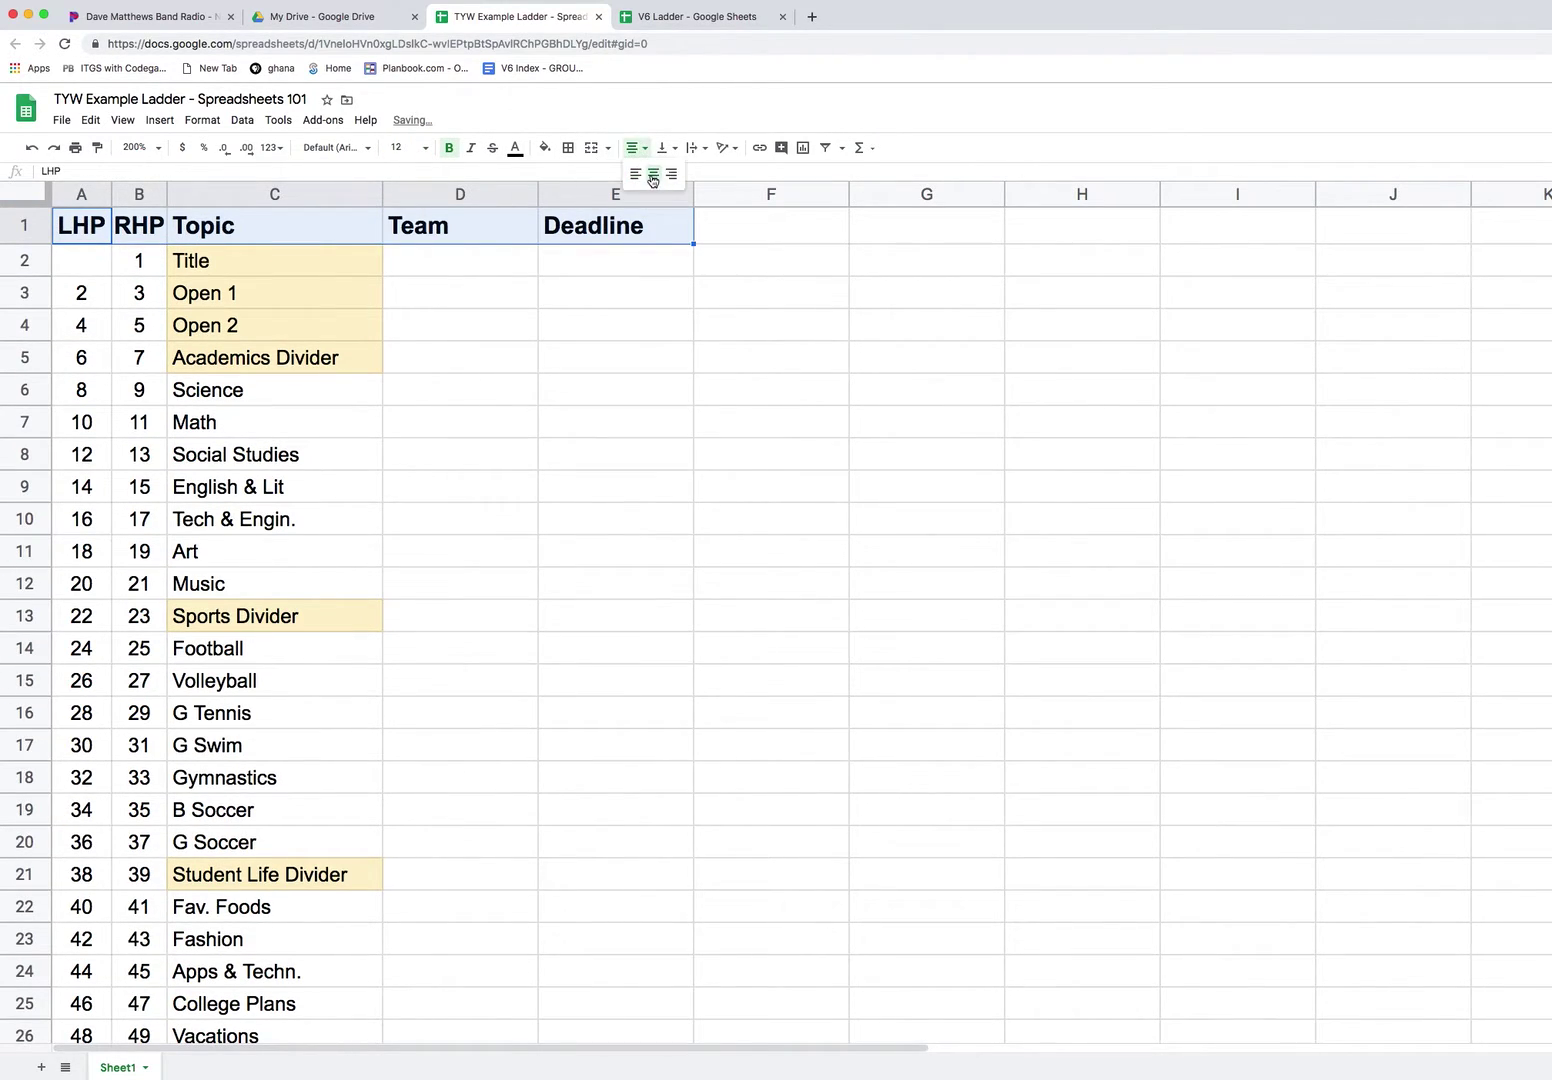
pyautogui.click(653, 175)
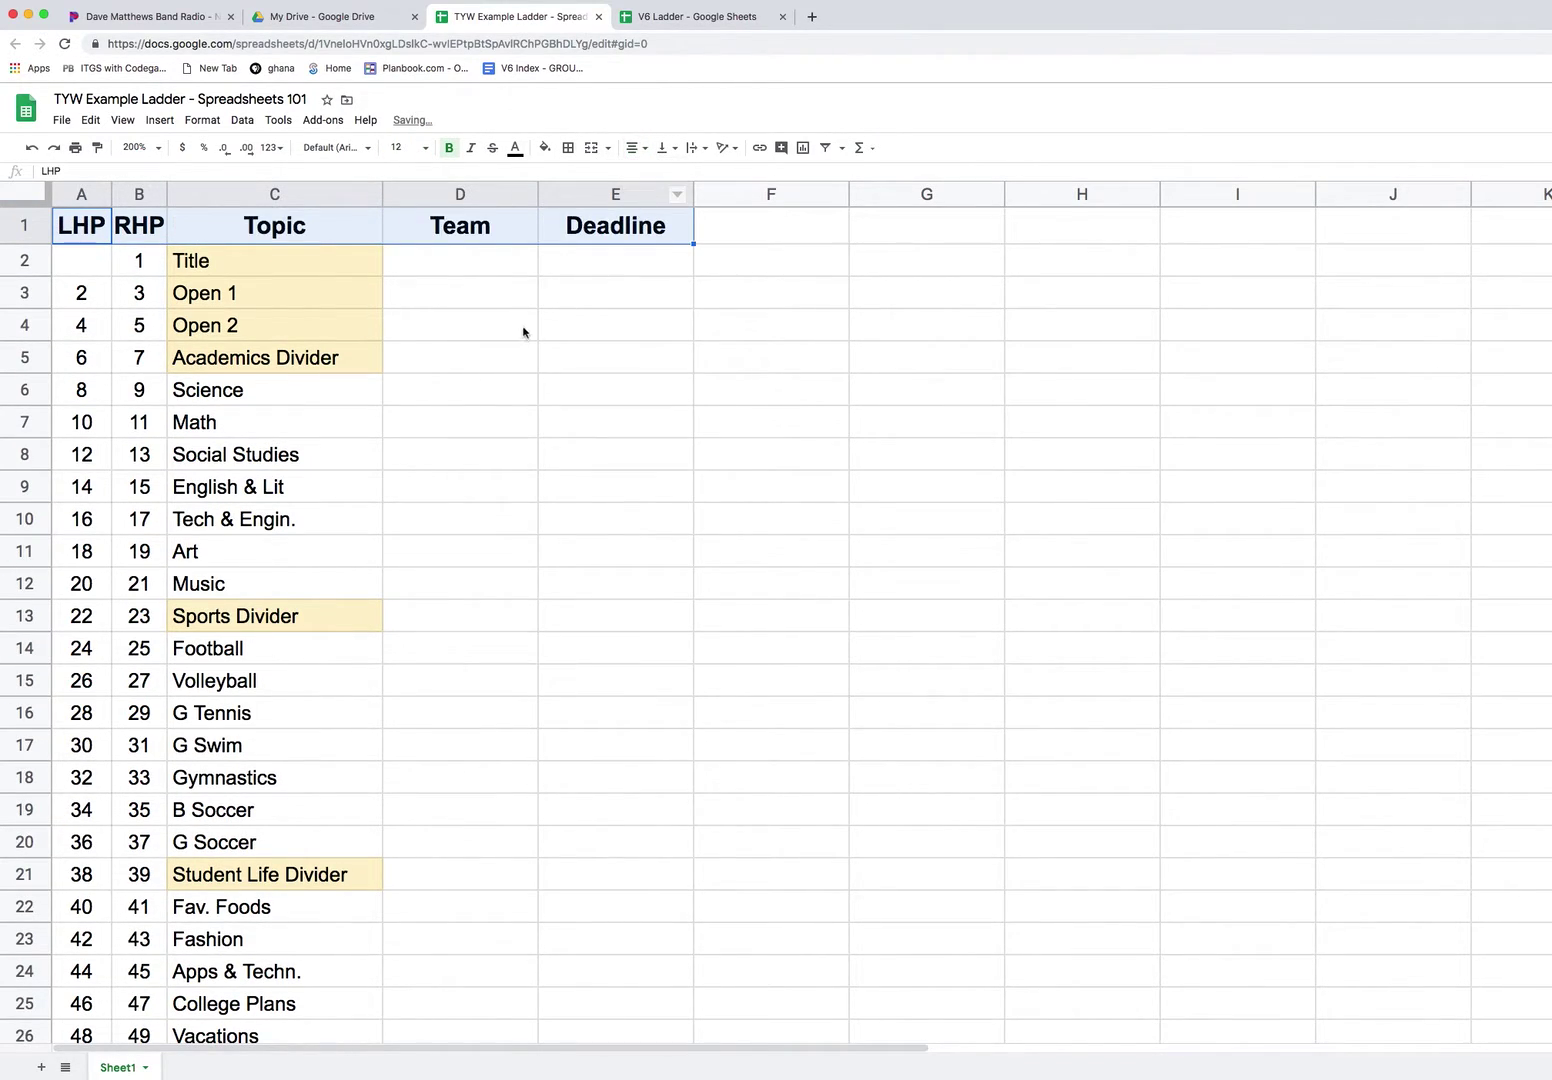
# Fill the header cells A1 through E1 with orange.
pyautogui.click(544, 147)
pyautogui.click(585, 219)
pyautogui.click(460, 292)
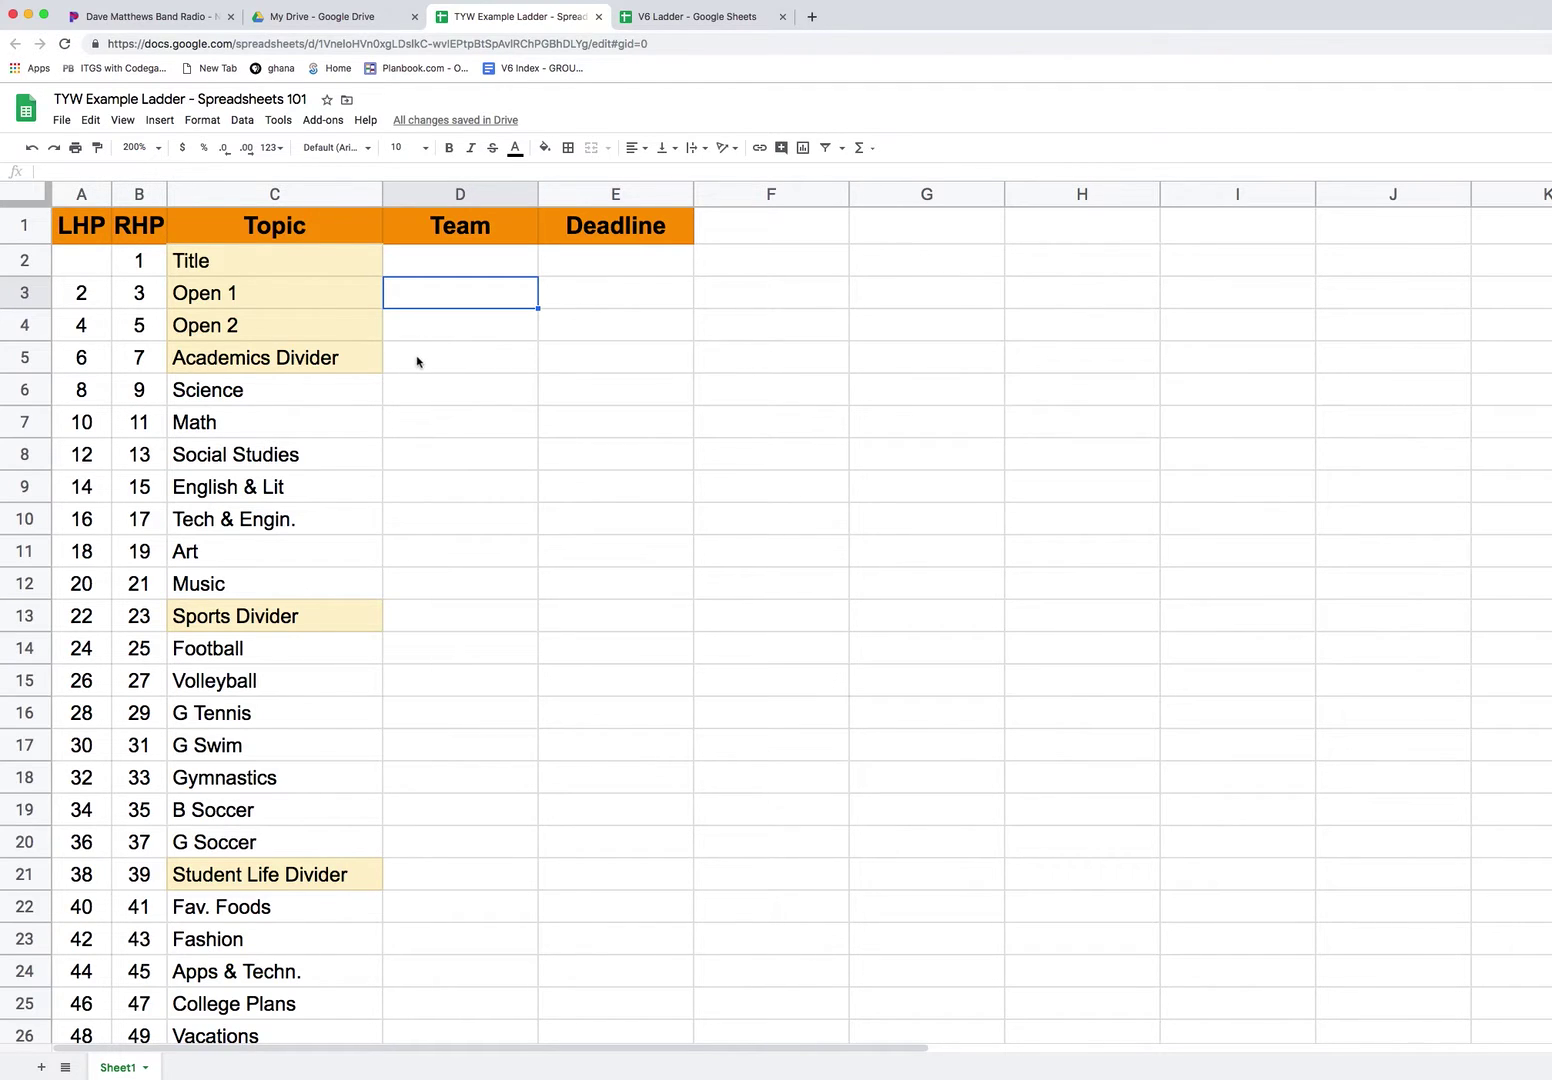
pyautogui.scroll(-5, 424, 360)
pyautogui.scroll(-1, 438, 373)
pyautogui.scroll(6, 447, 360)
# Open data validation for the Team cells D2 through D86 and choose List of items as the criteria.
pyautogui.click(468, 258)
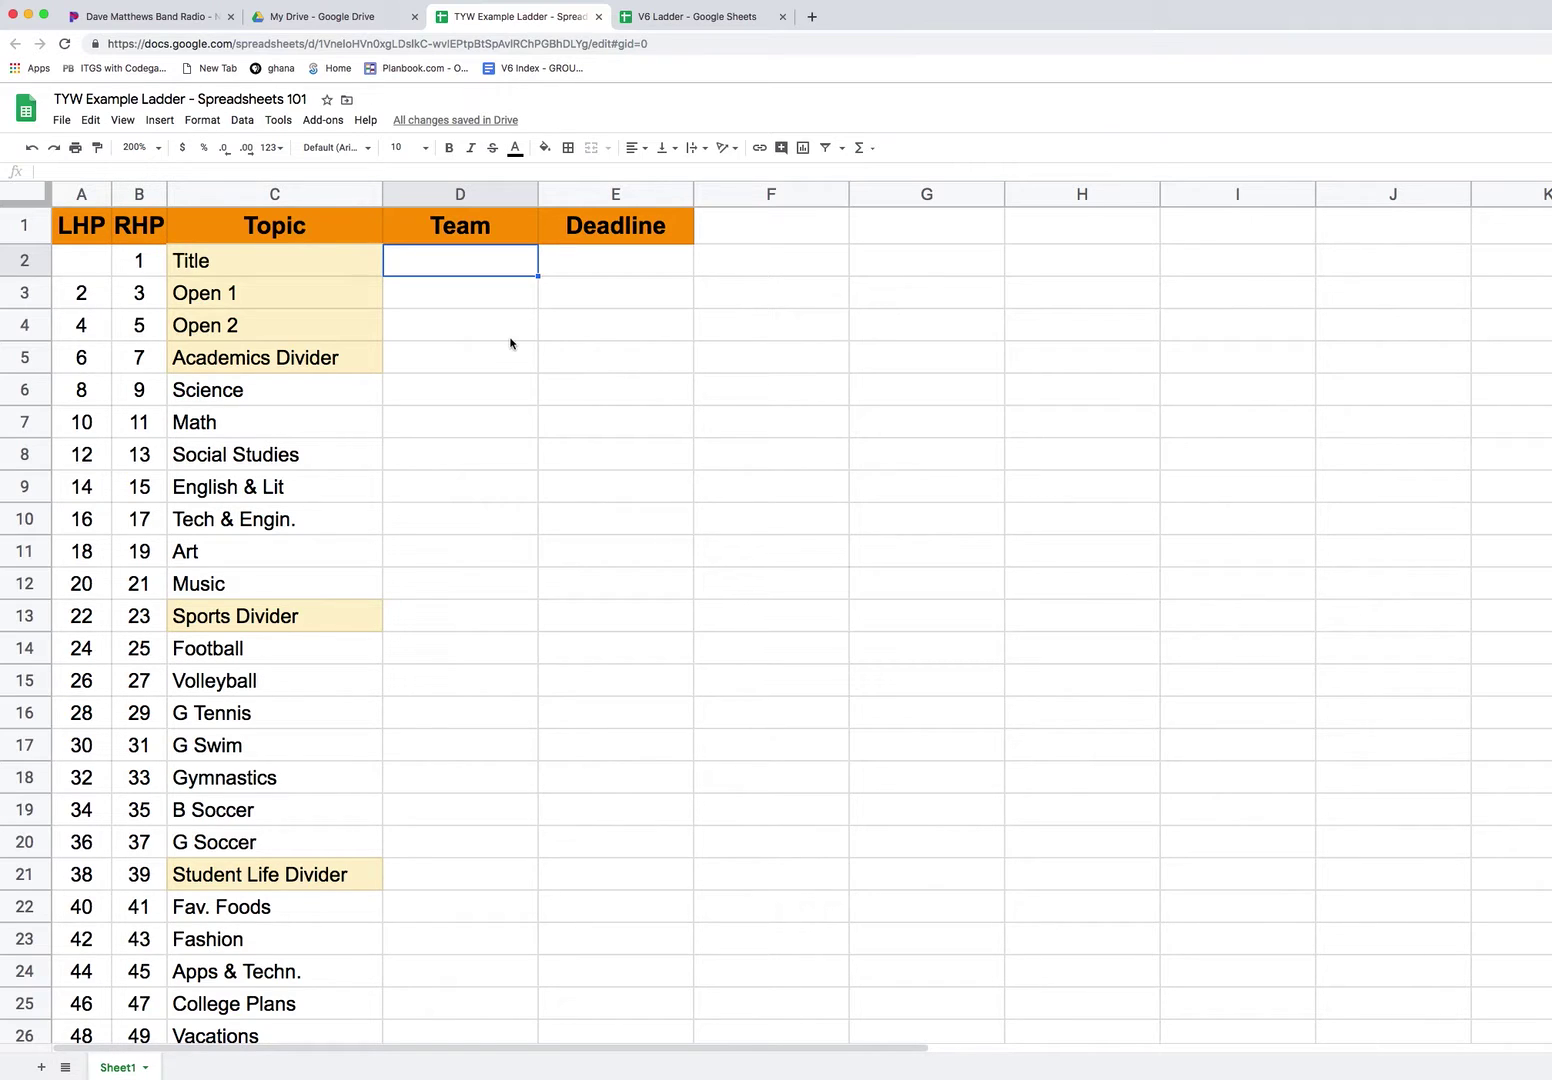
pyautogui.scroll(-12, 494, 669)
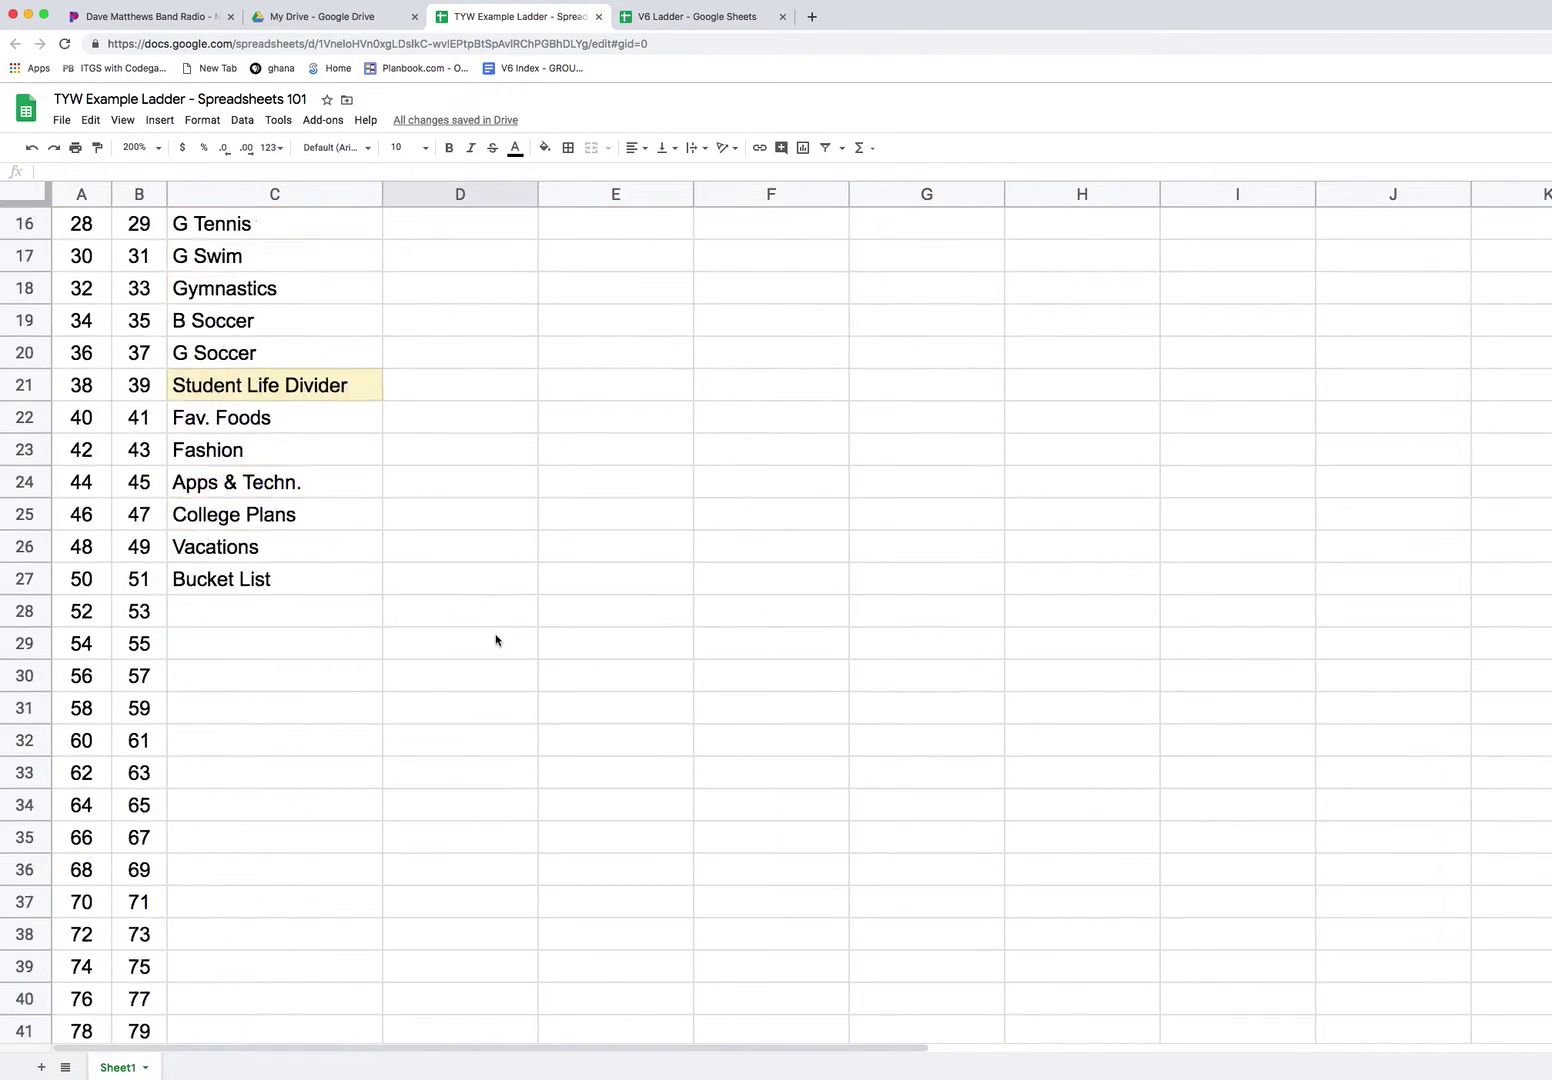
pyautogui.scroll(-11, 485, 670)
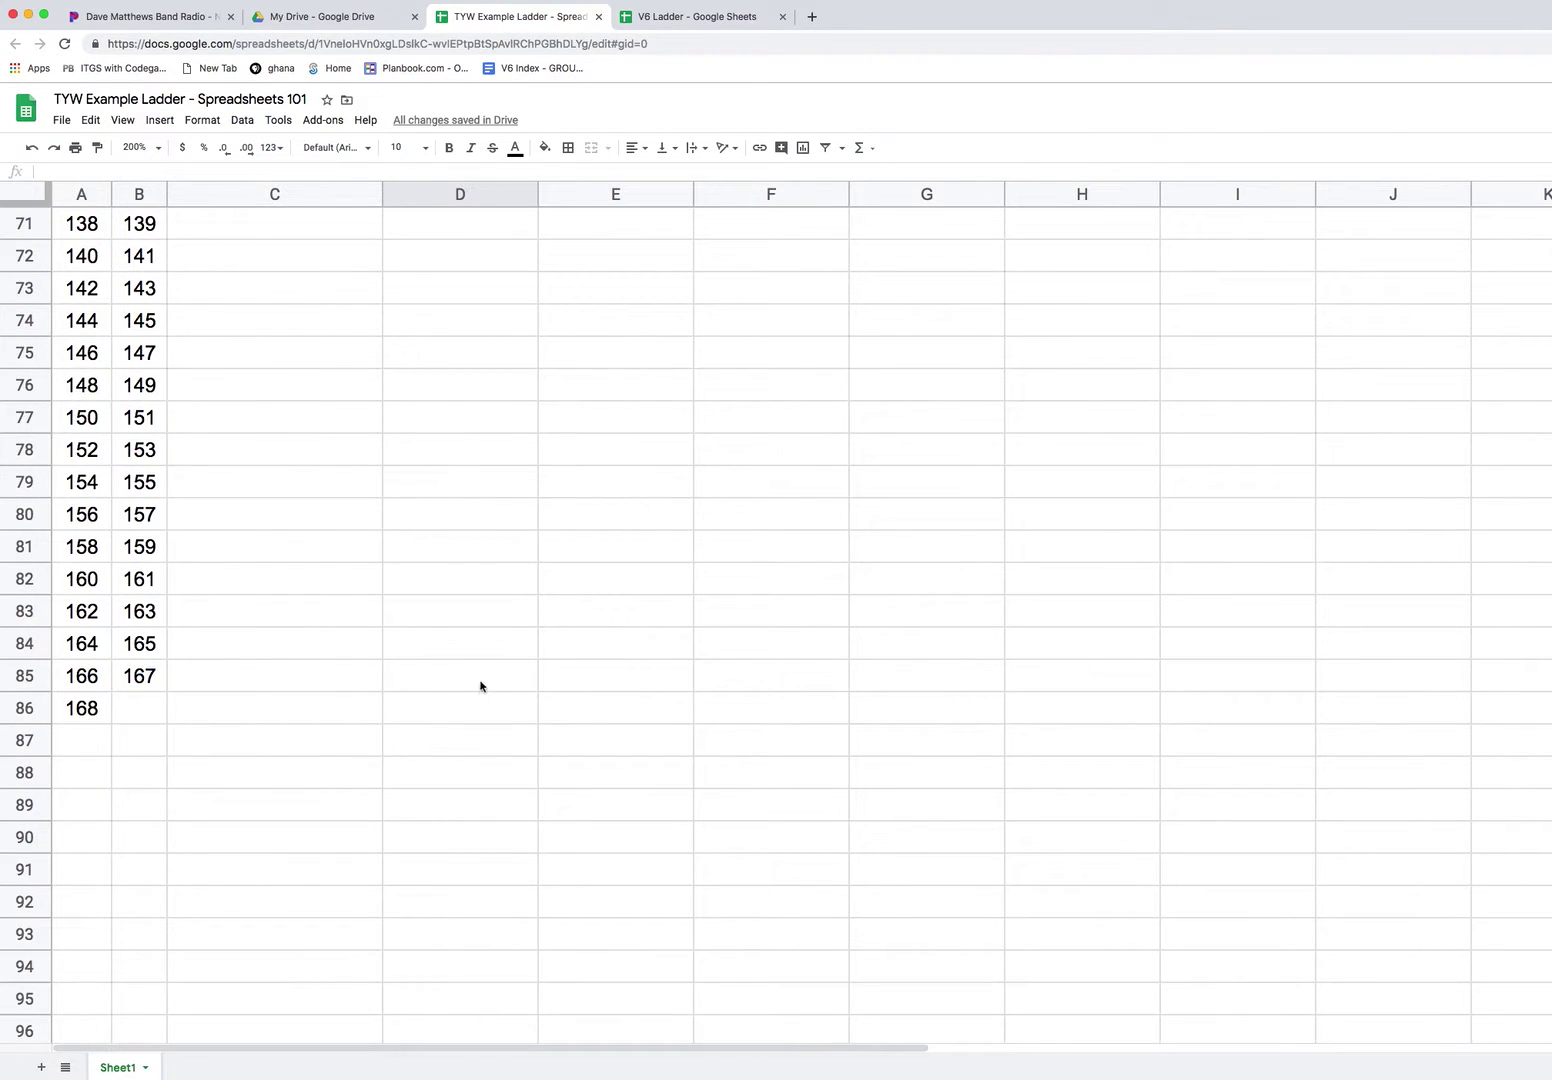
pyautogui.scroll(20, 475, 613)
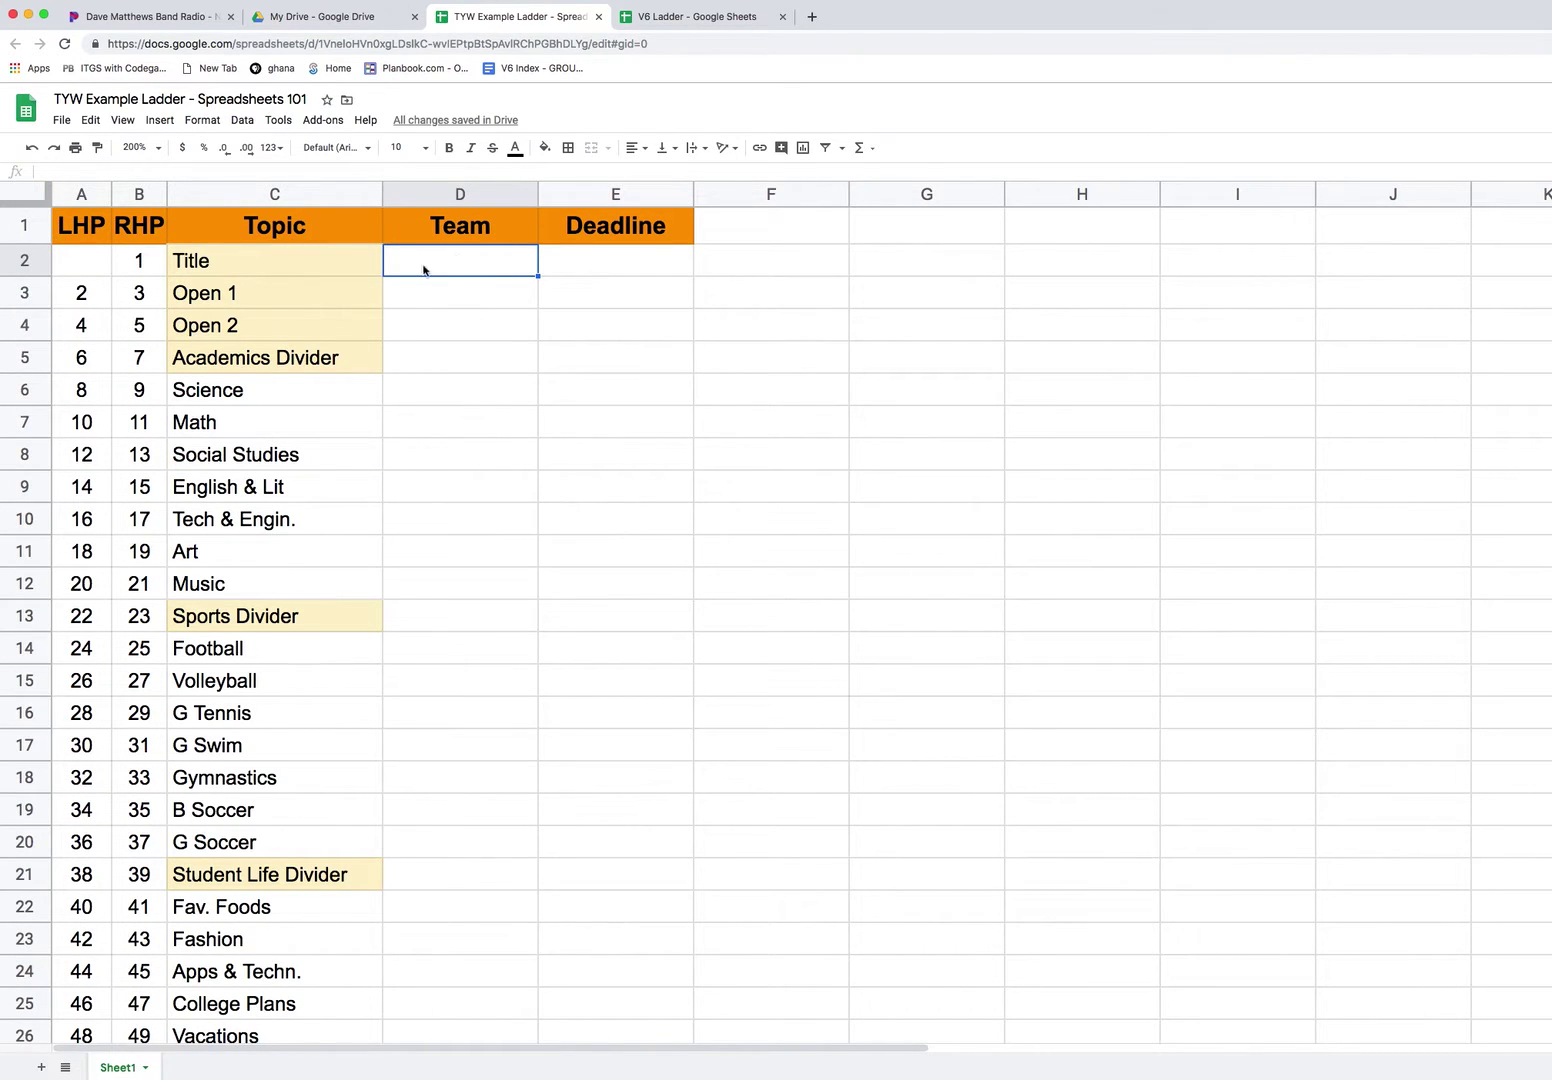
pyautogui.scroll(-20, 458, 600)
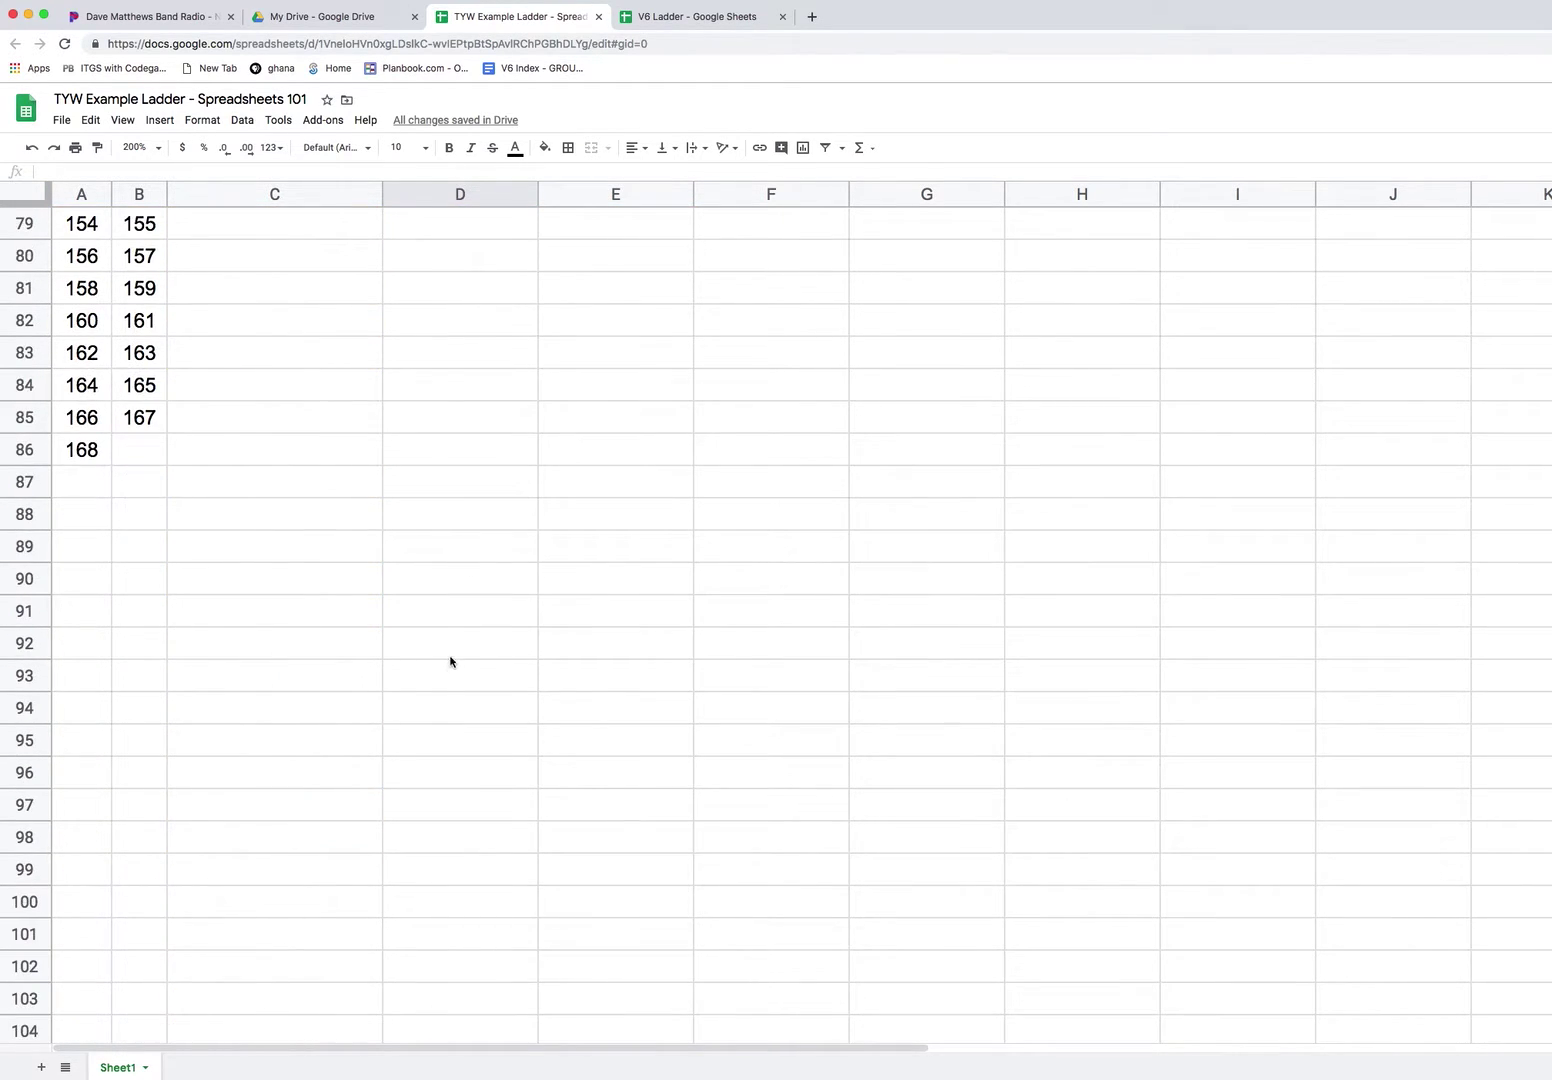
pyautogui.keyDown('shift'); pyautogui.click(457, 462); pyautogui.keyUp('shift')
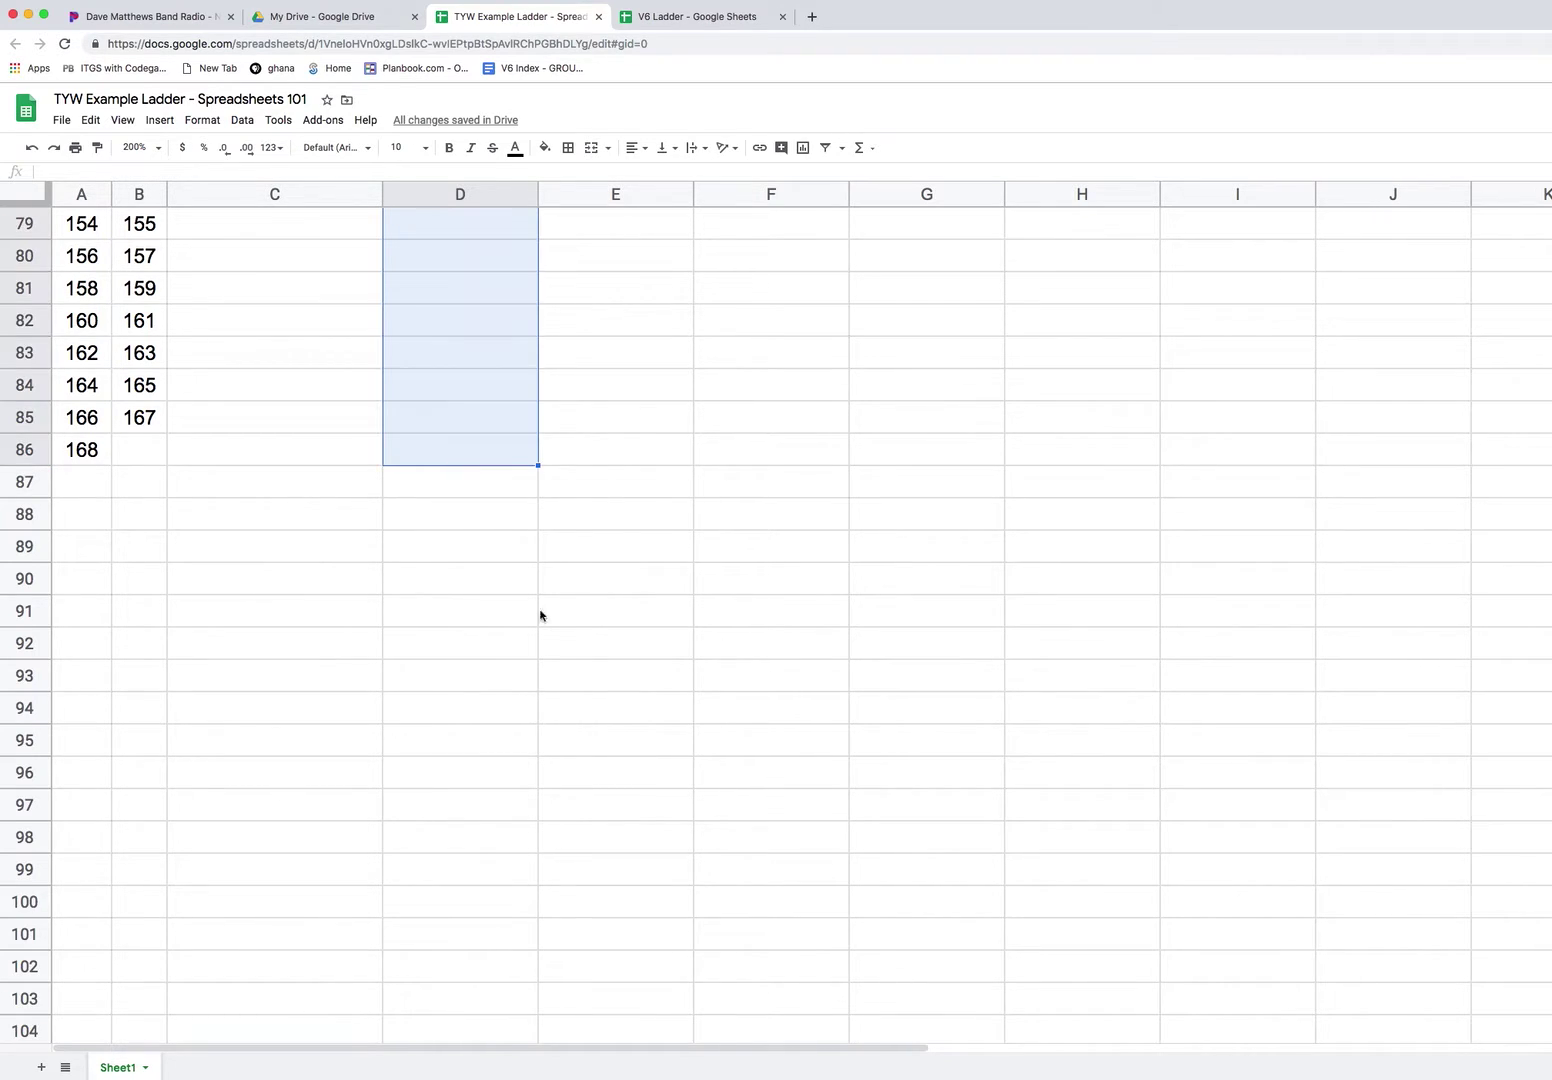
pyautogui.scroll(20, 505, 448)
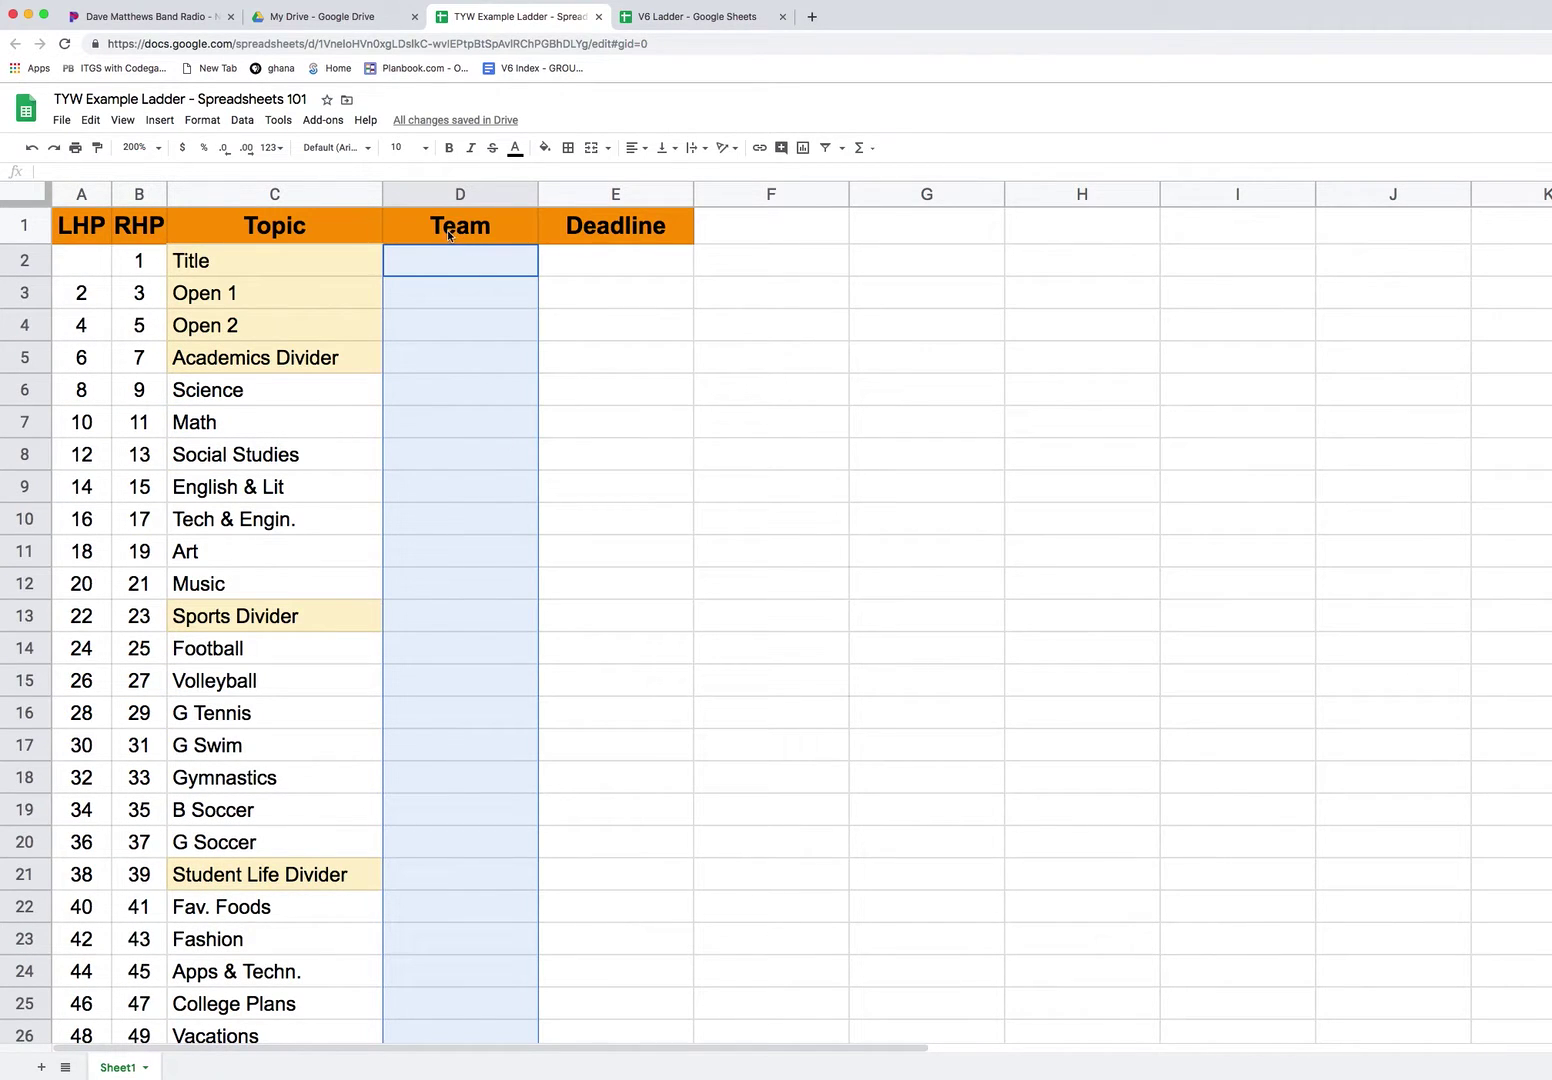
pyautogui.click(242, 120)
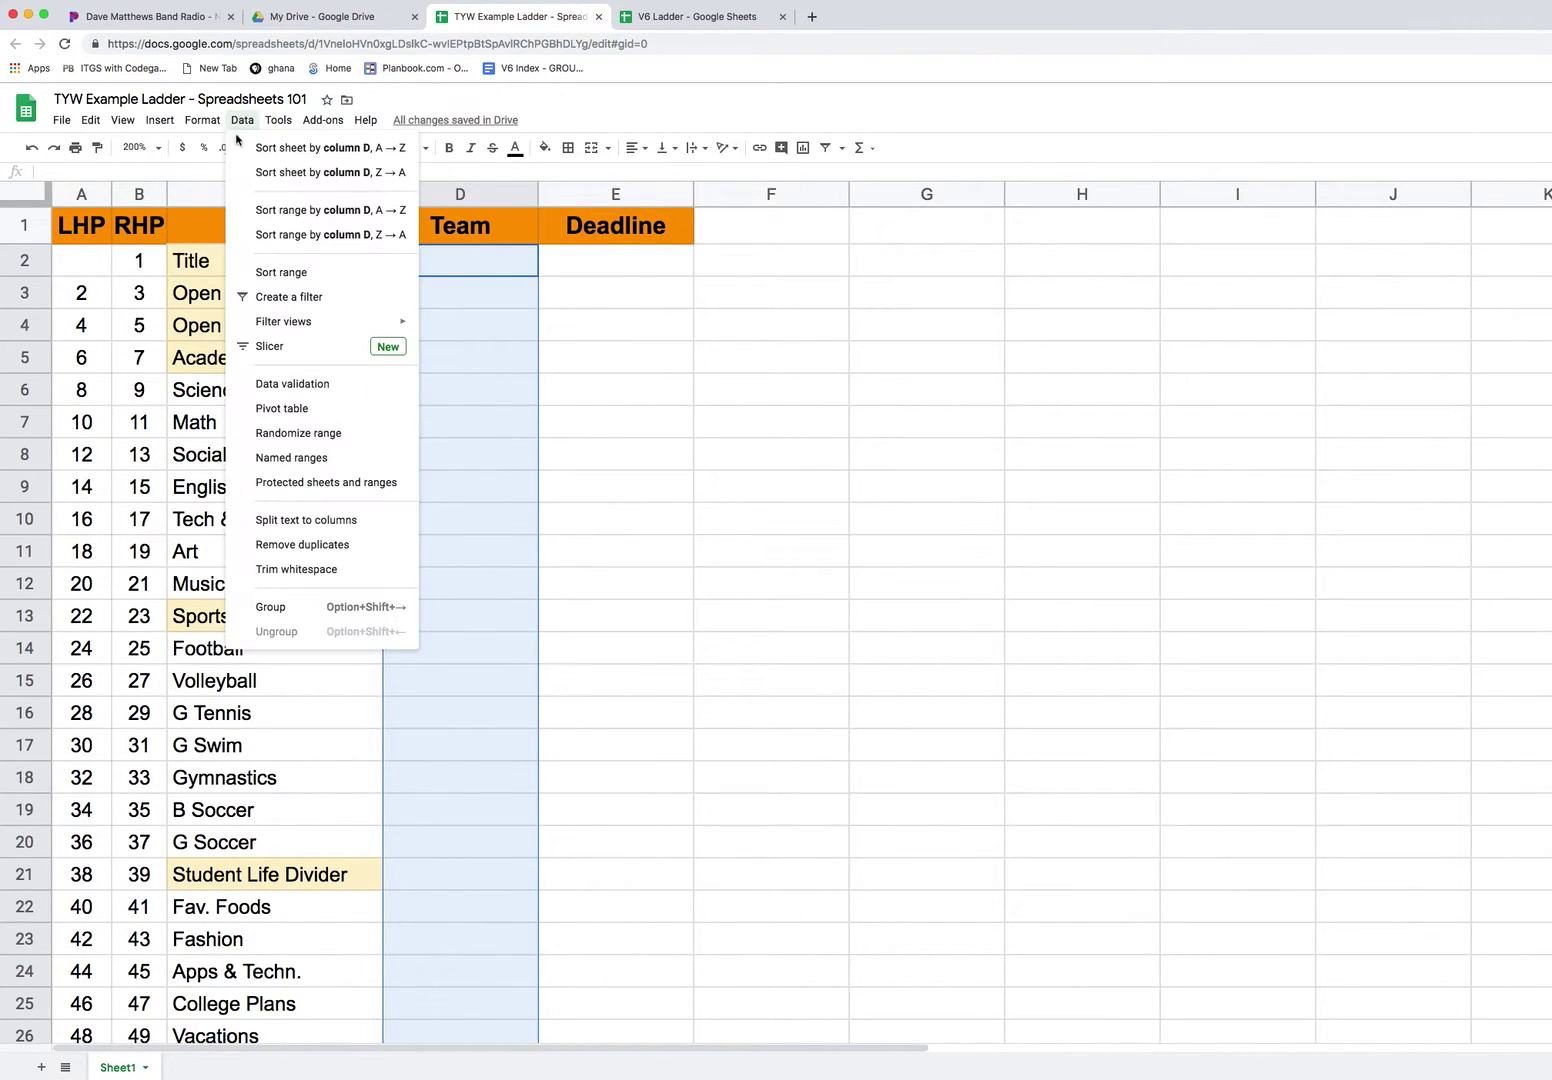
pyautogui.click(332, 385)
pyautogui.click(885, 550)
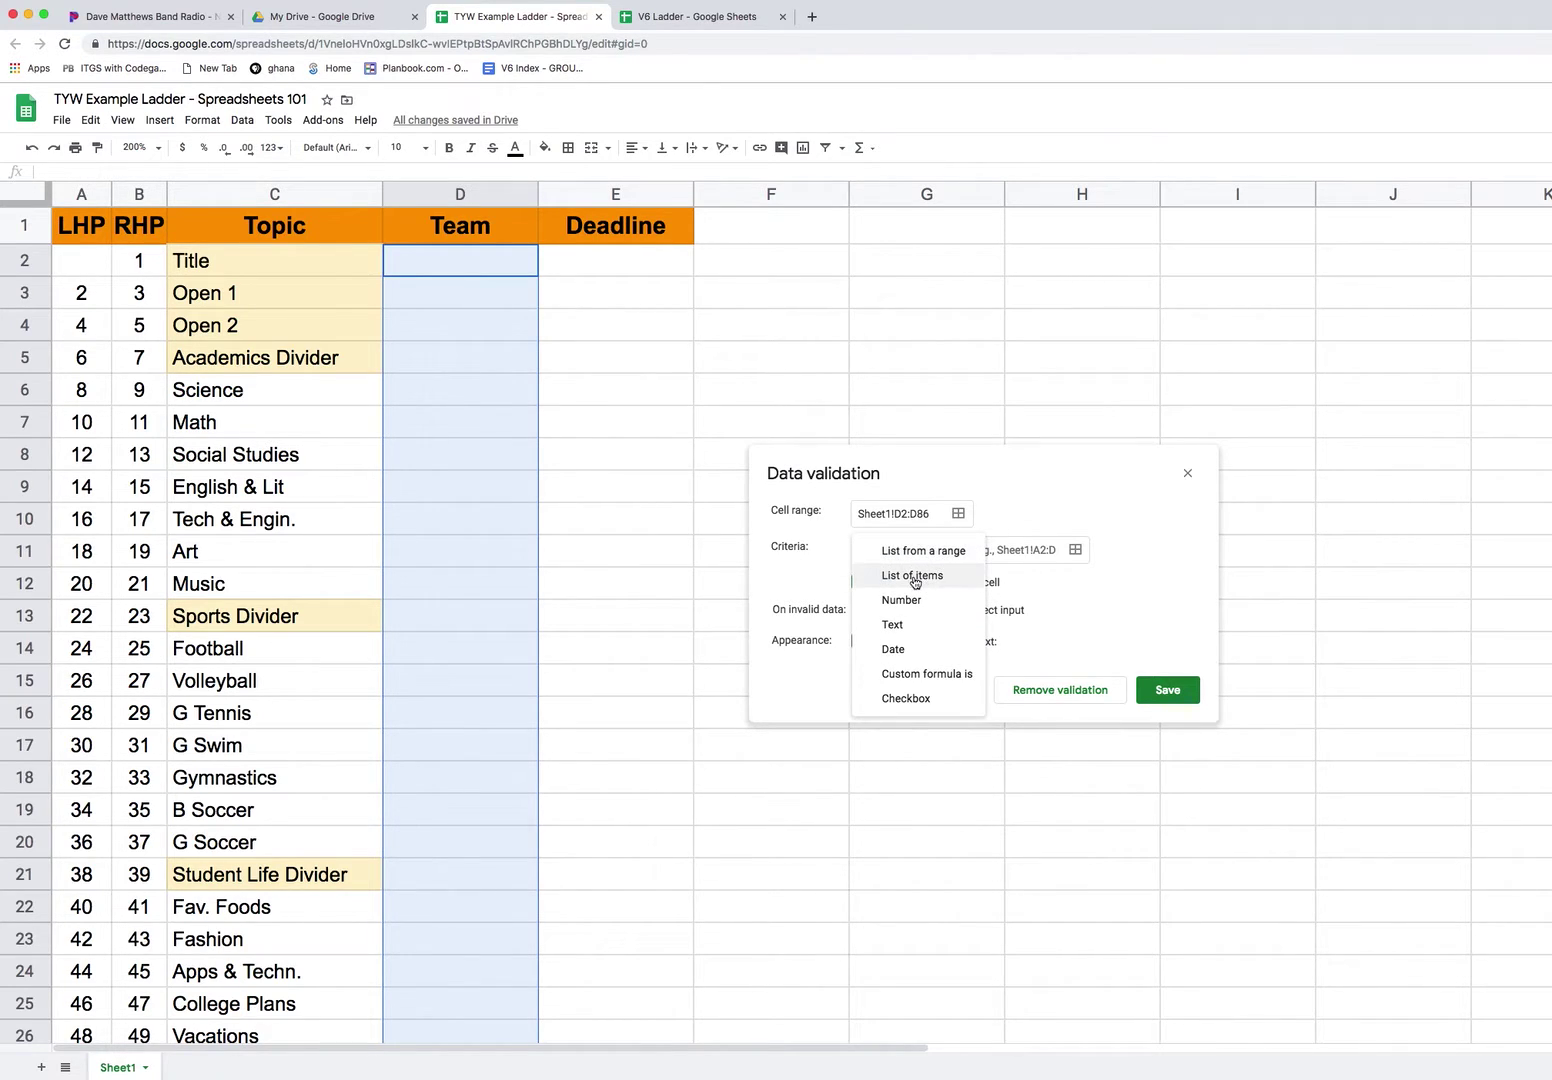
pyautogui.click(912, 576)
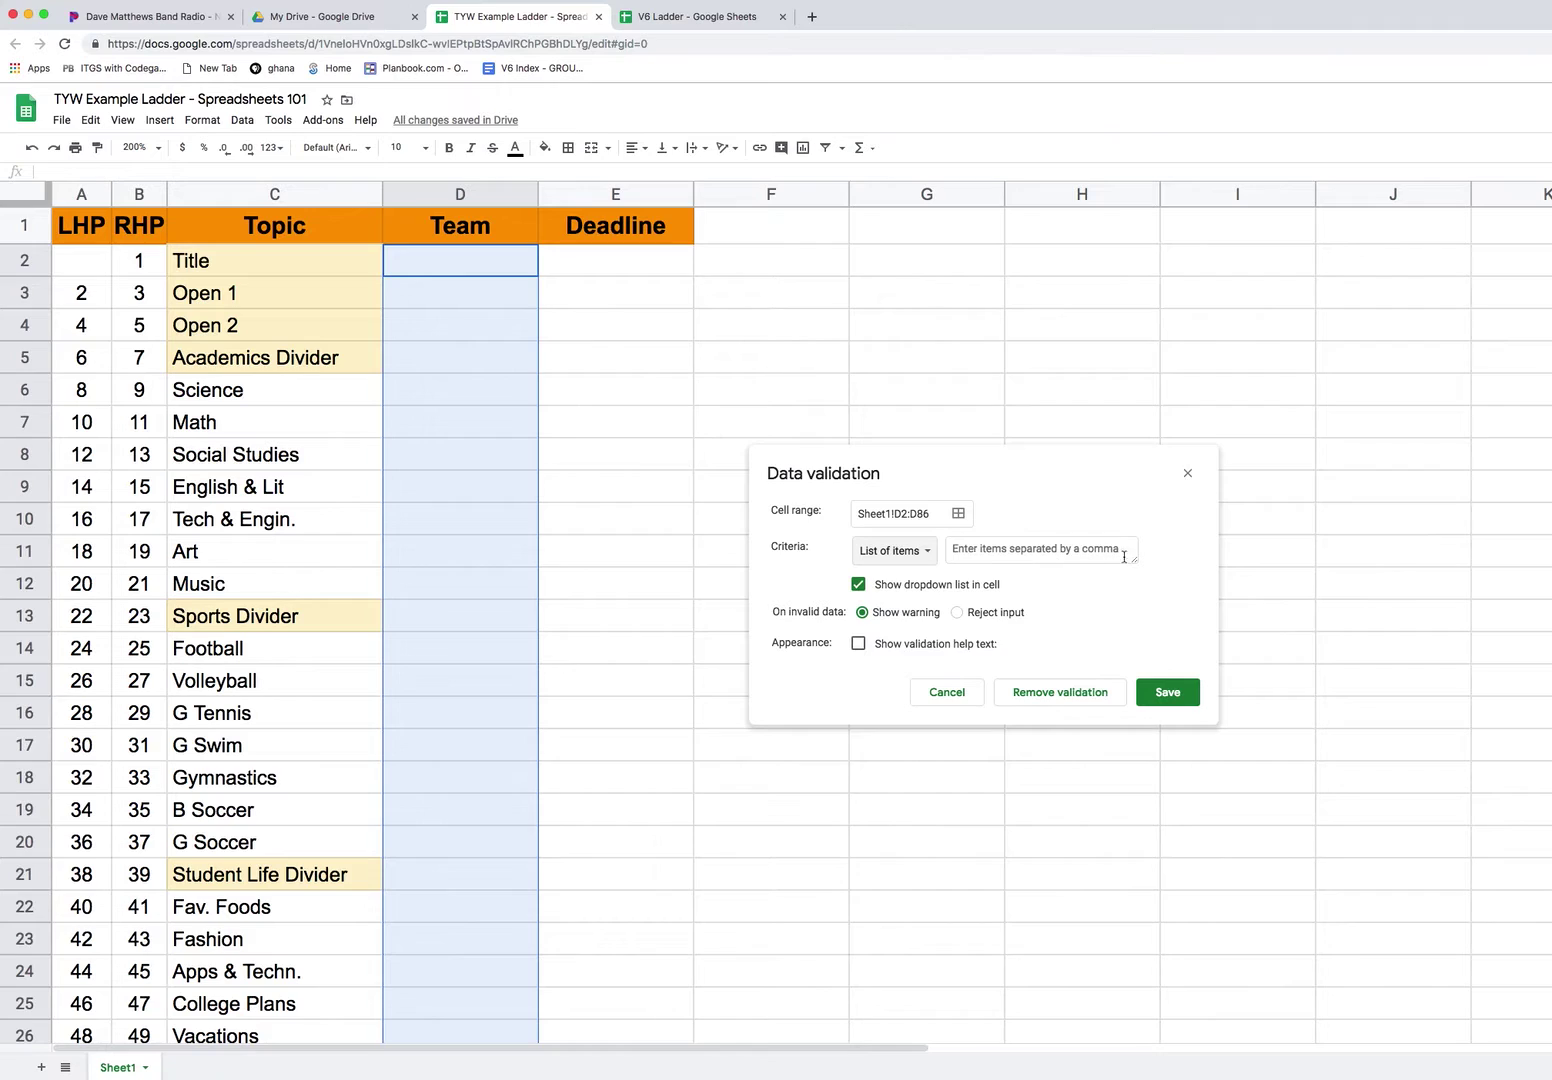
# Enter the dropdown items Red, Org, Yell, Blue, Purp, Pink, Ref, Eds and Biz, and save the validation.
pyautogui.moveTo(1133, 565); pyautogui.dragTo(1178, 659)
pyautogui.click(1026, 564)
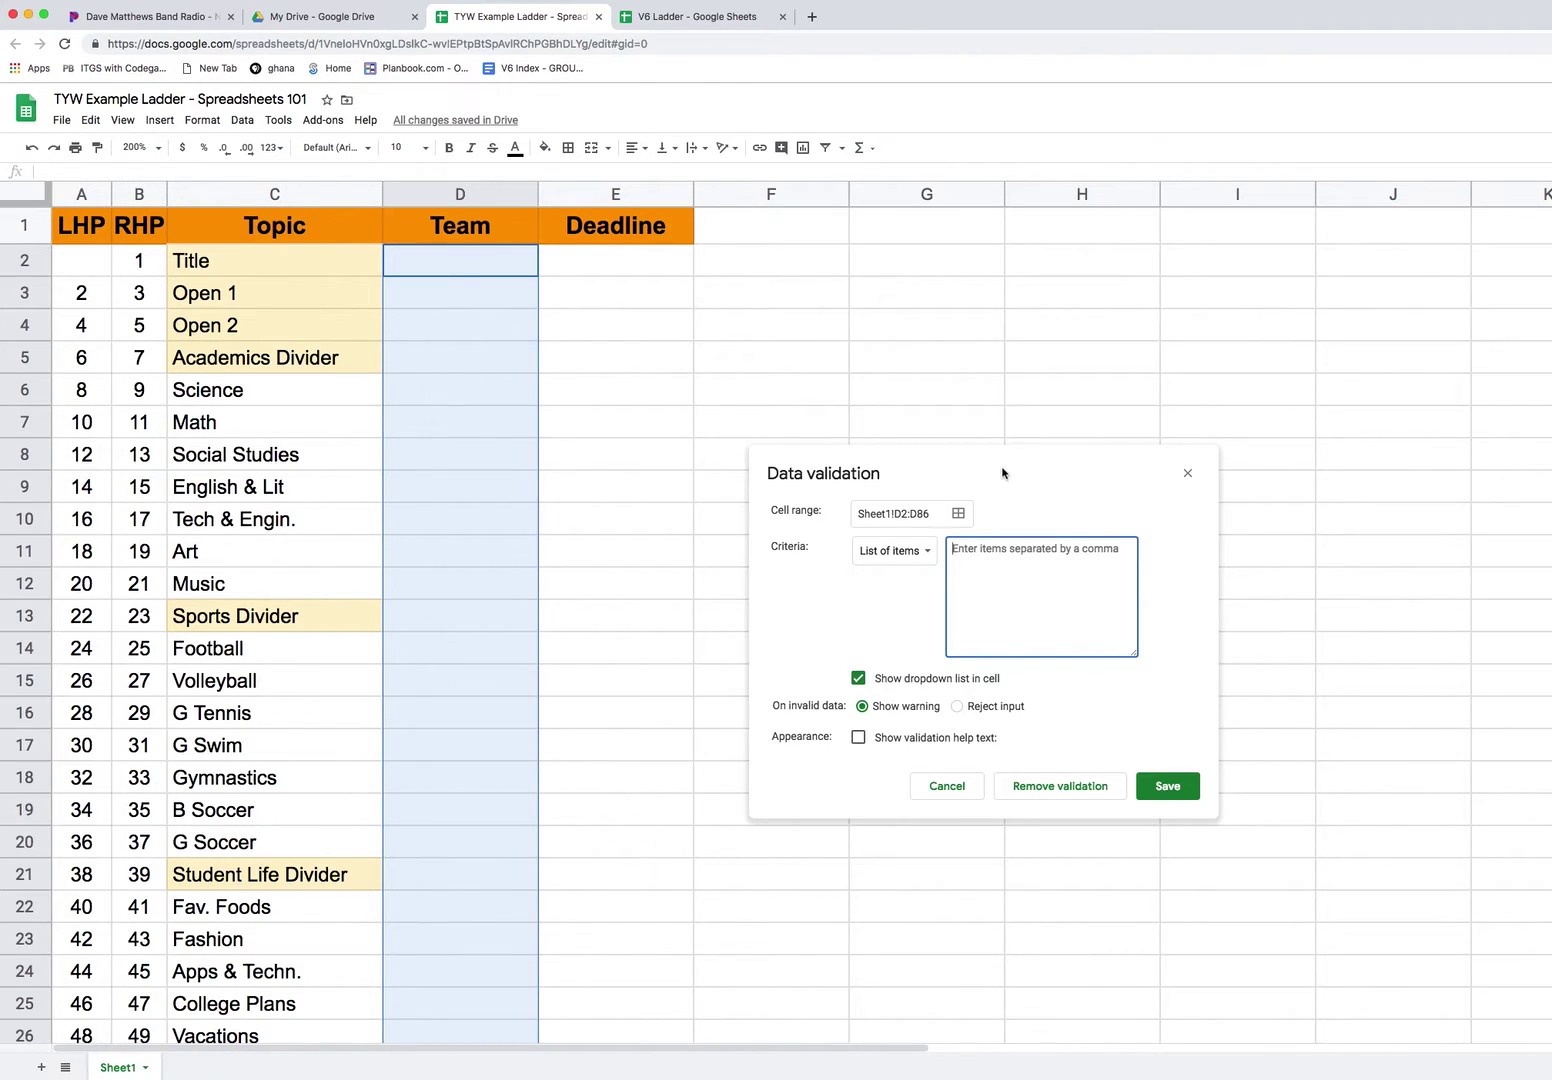
pyautogui.write('R')
pyautogui.write('nk, Ref, Eds, Biz')
pyautogui.click(1168, 786)
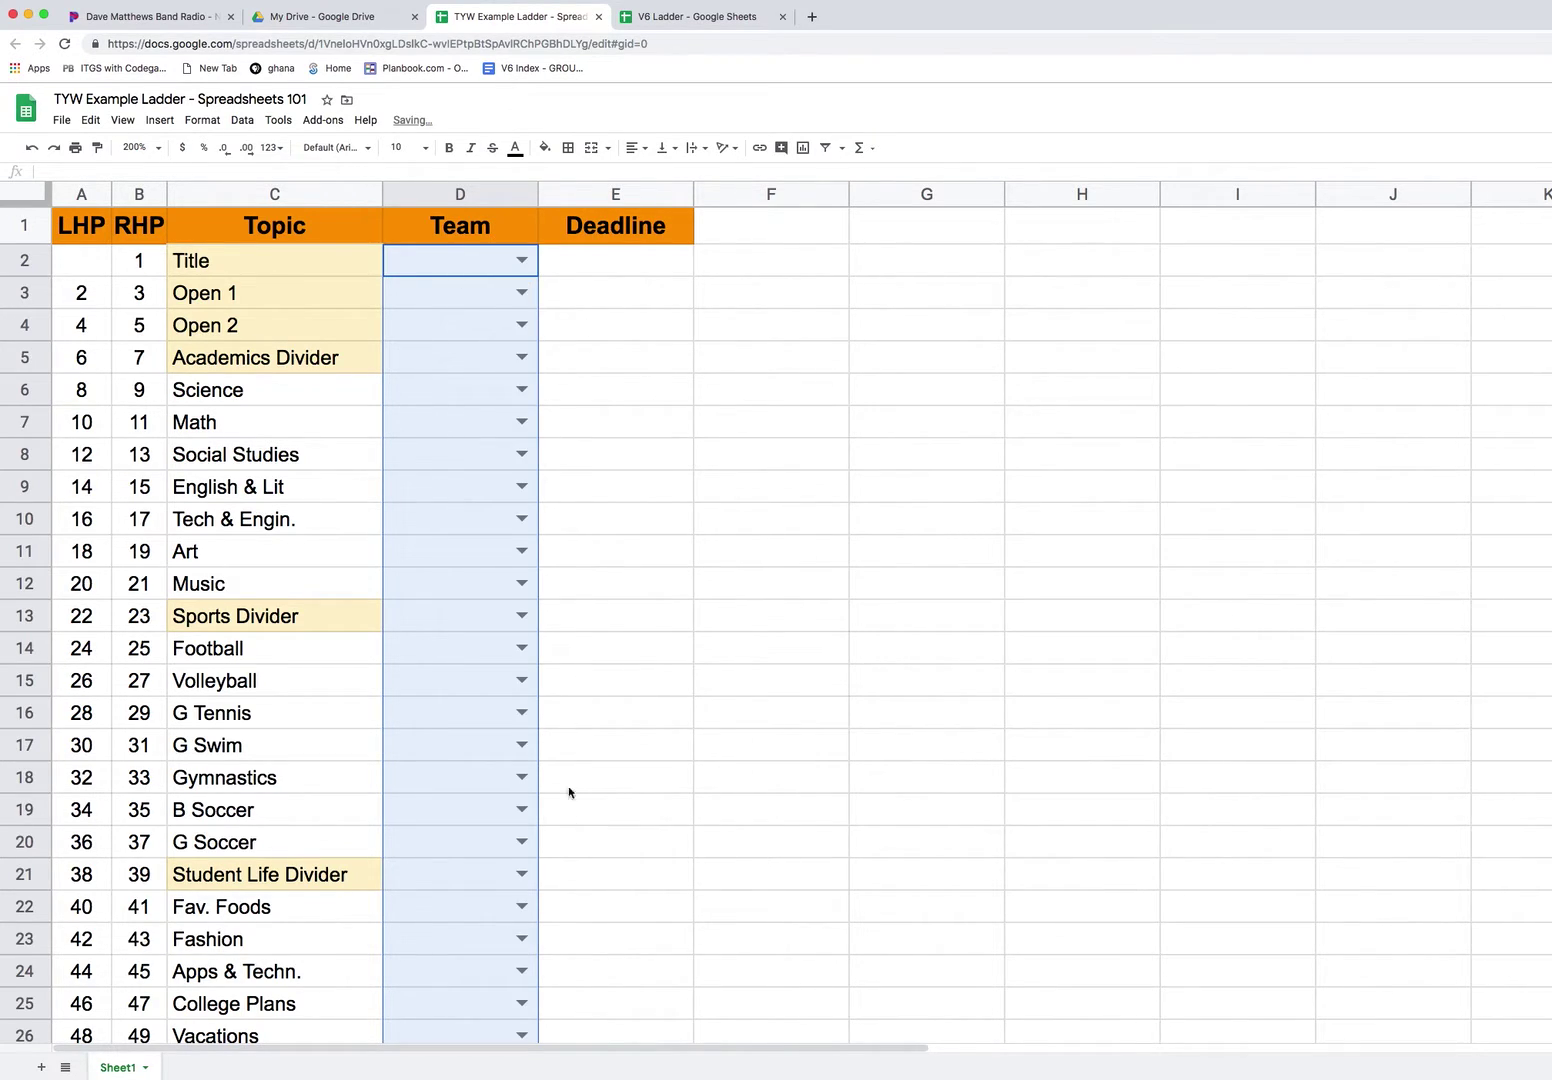
# Assign the team Red to Football in D14 and Fav. Foods in D22.
pyautogui.click(575, 655)
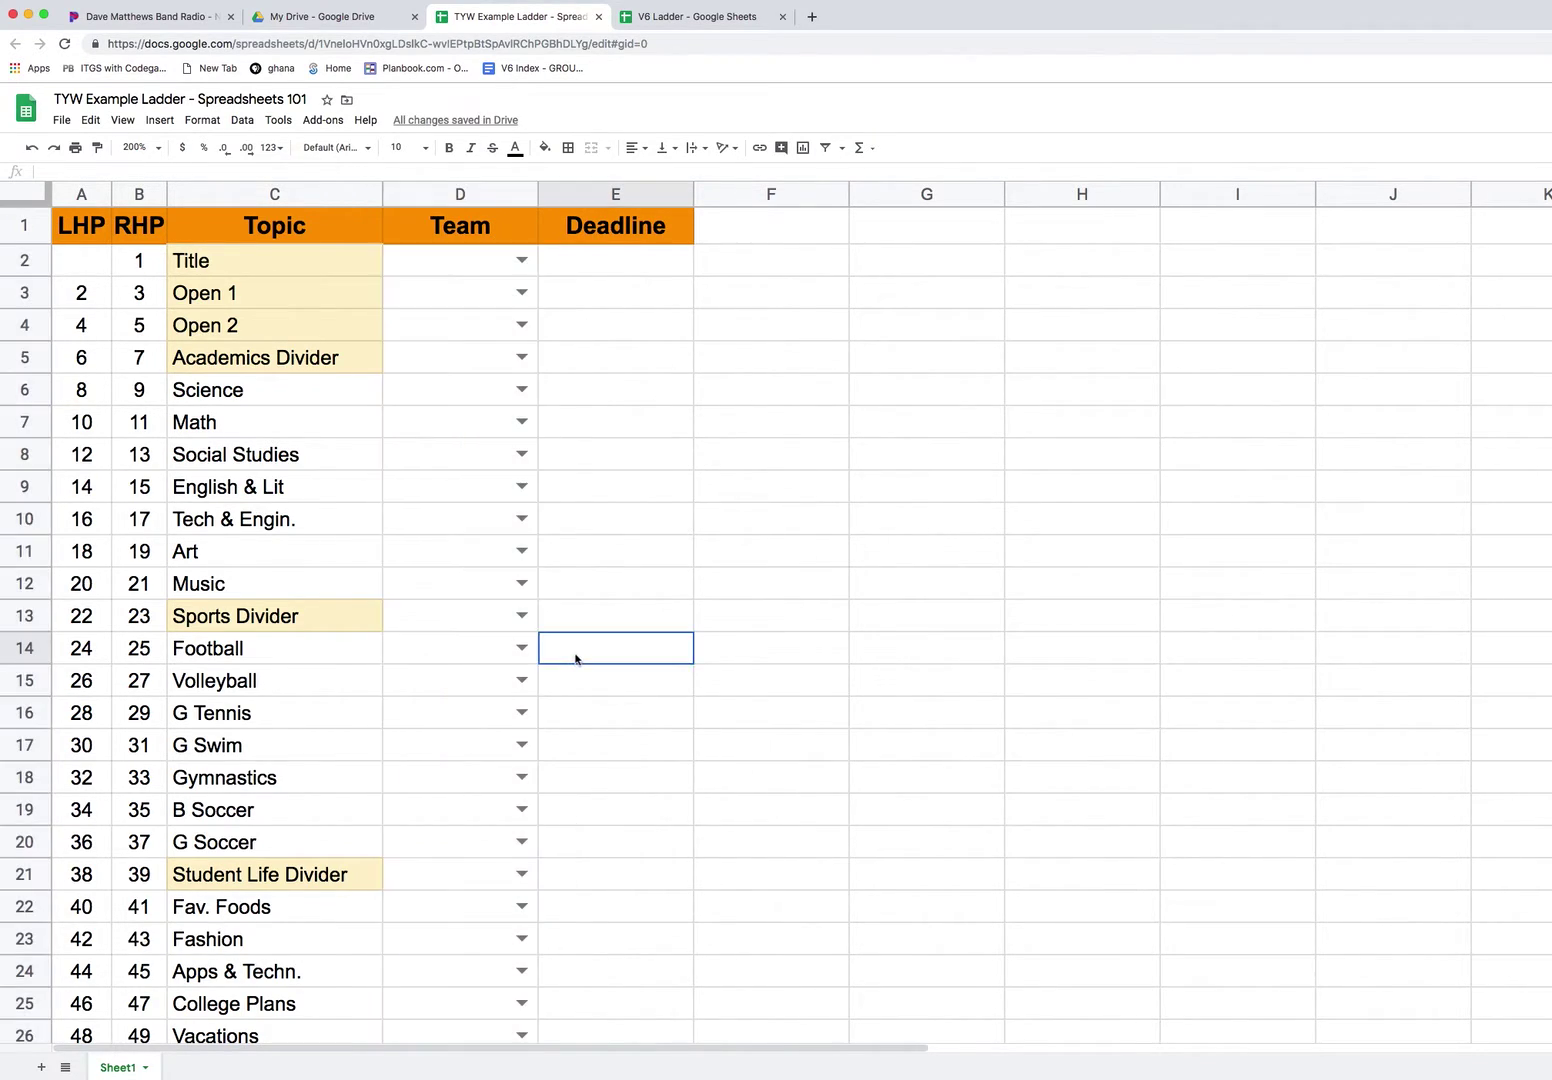
pyautogui.click(520, 648)
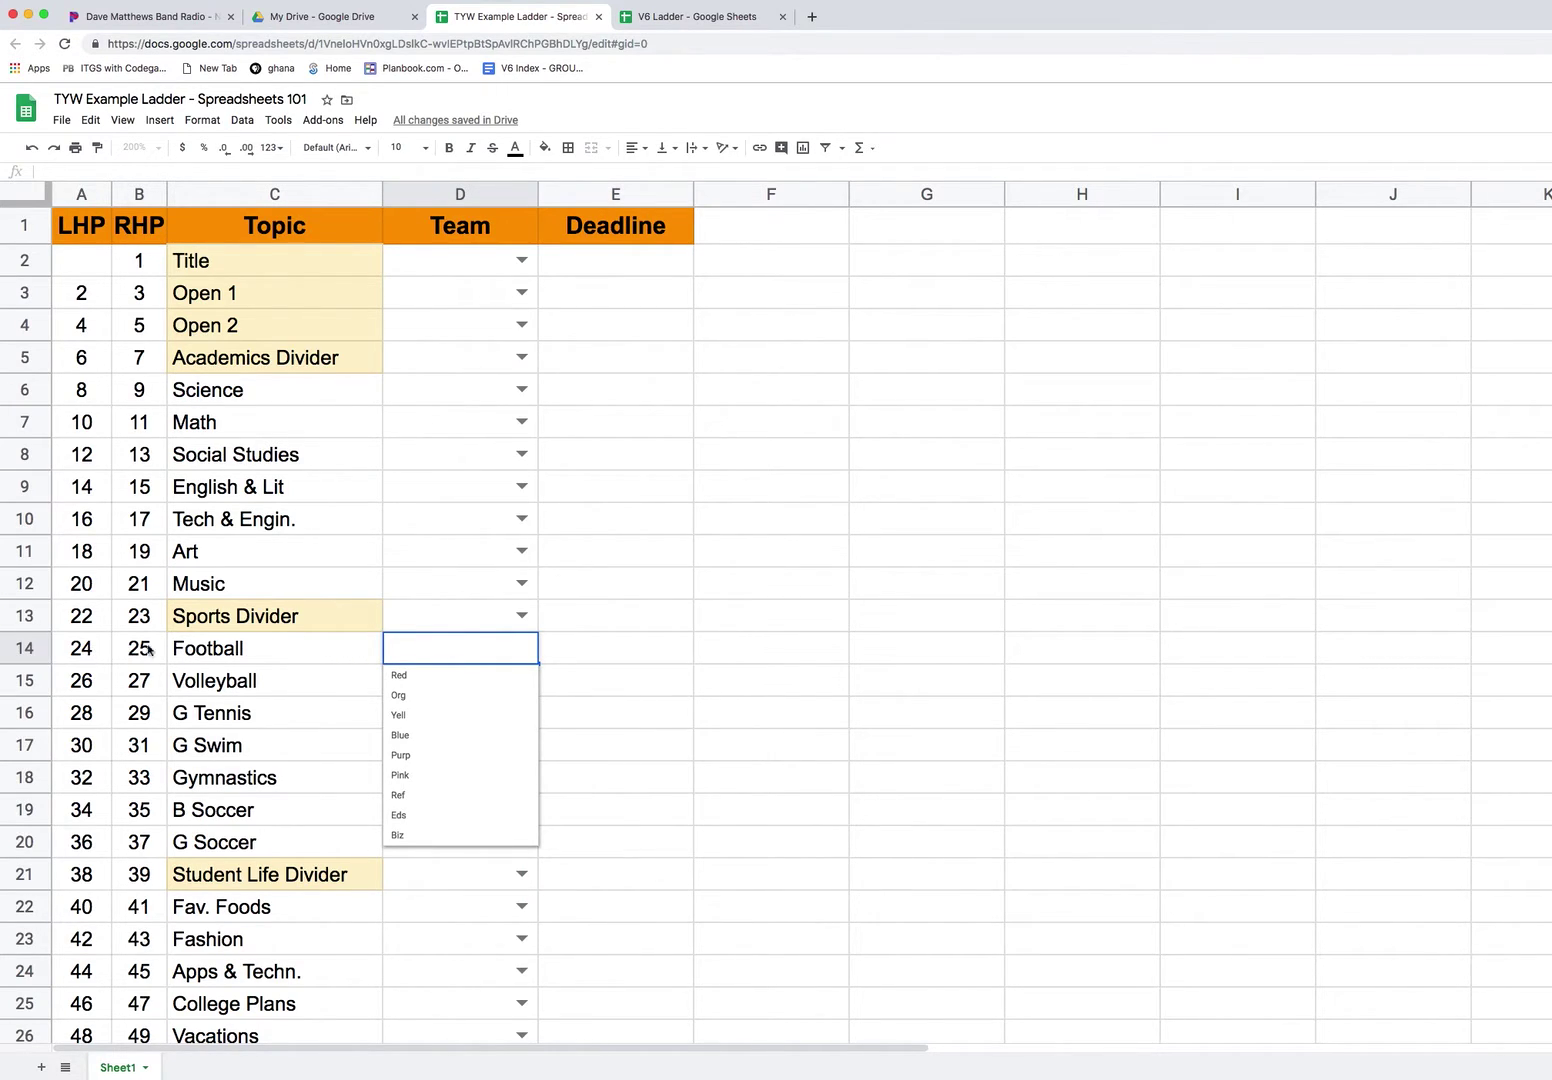
pyautogui.click(16, 649)
pyautogui.click(521, 648)
pyautogui.click(428, 678)
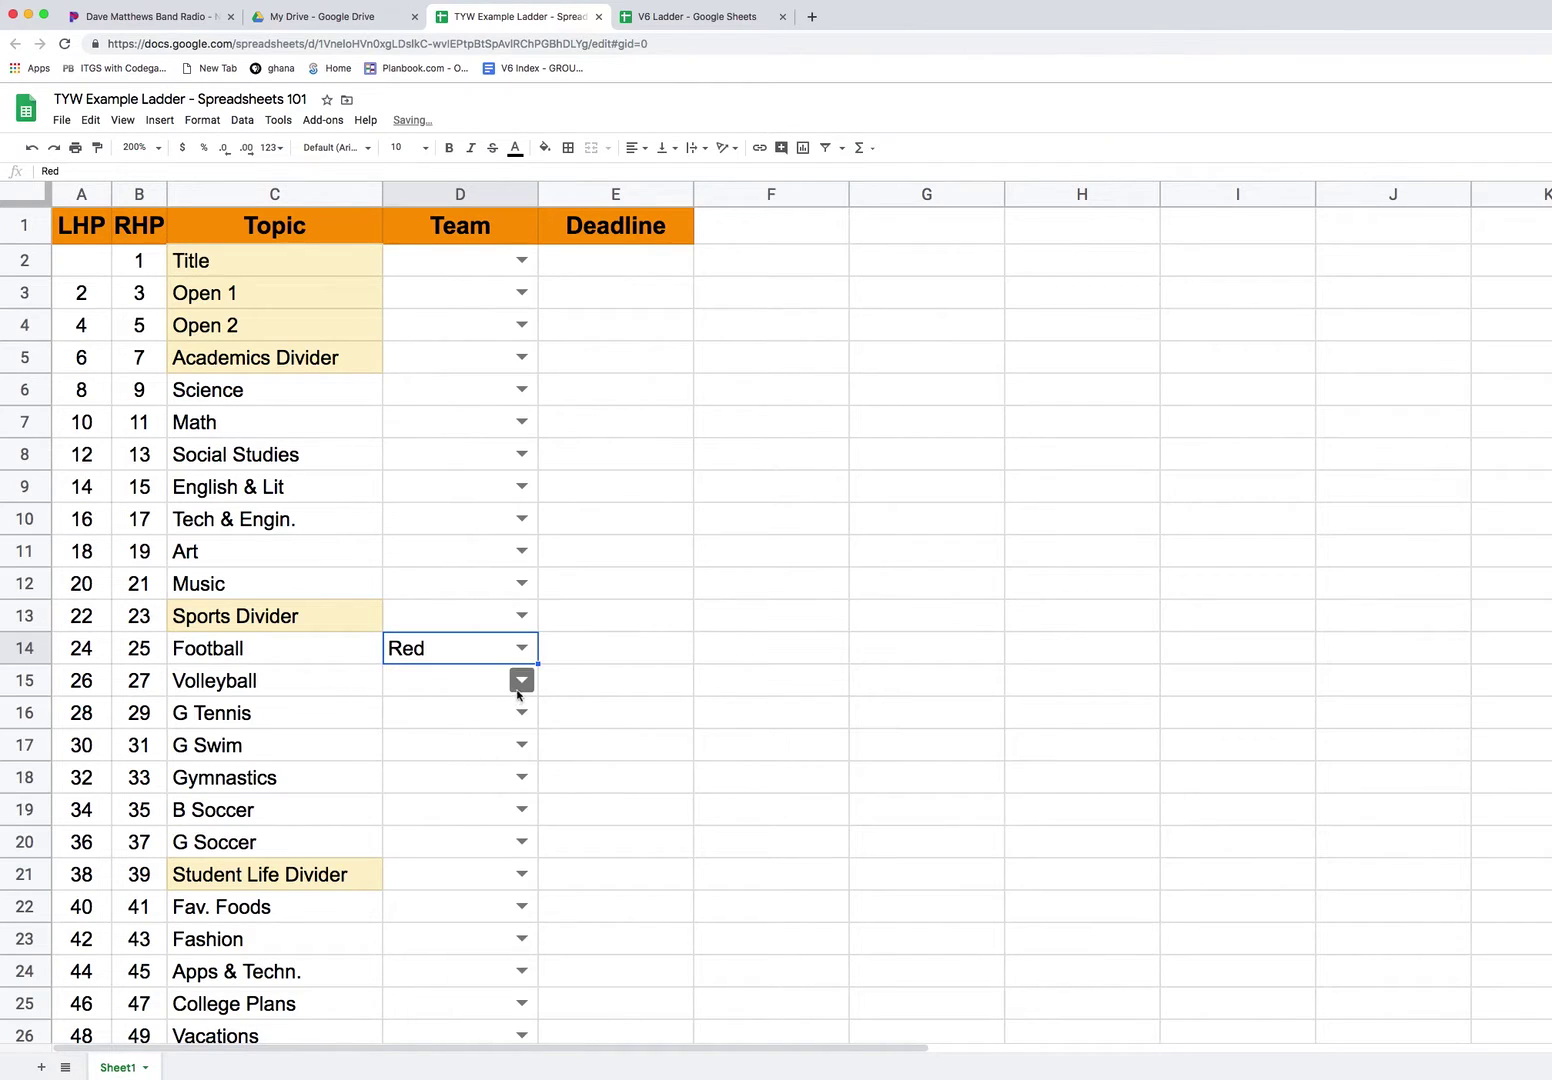
pyautogui.click(521, 906)
pyautogui.click(471, 935)
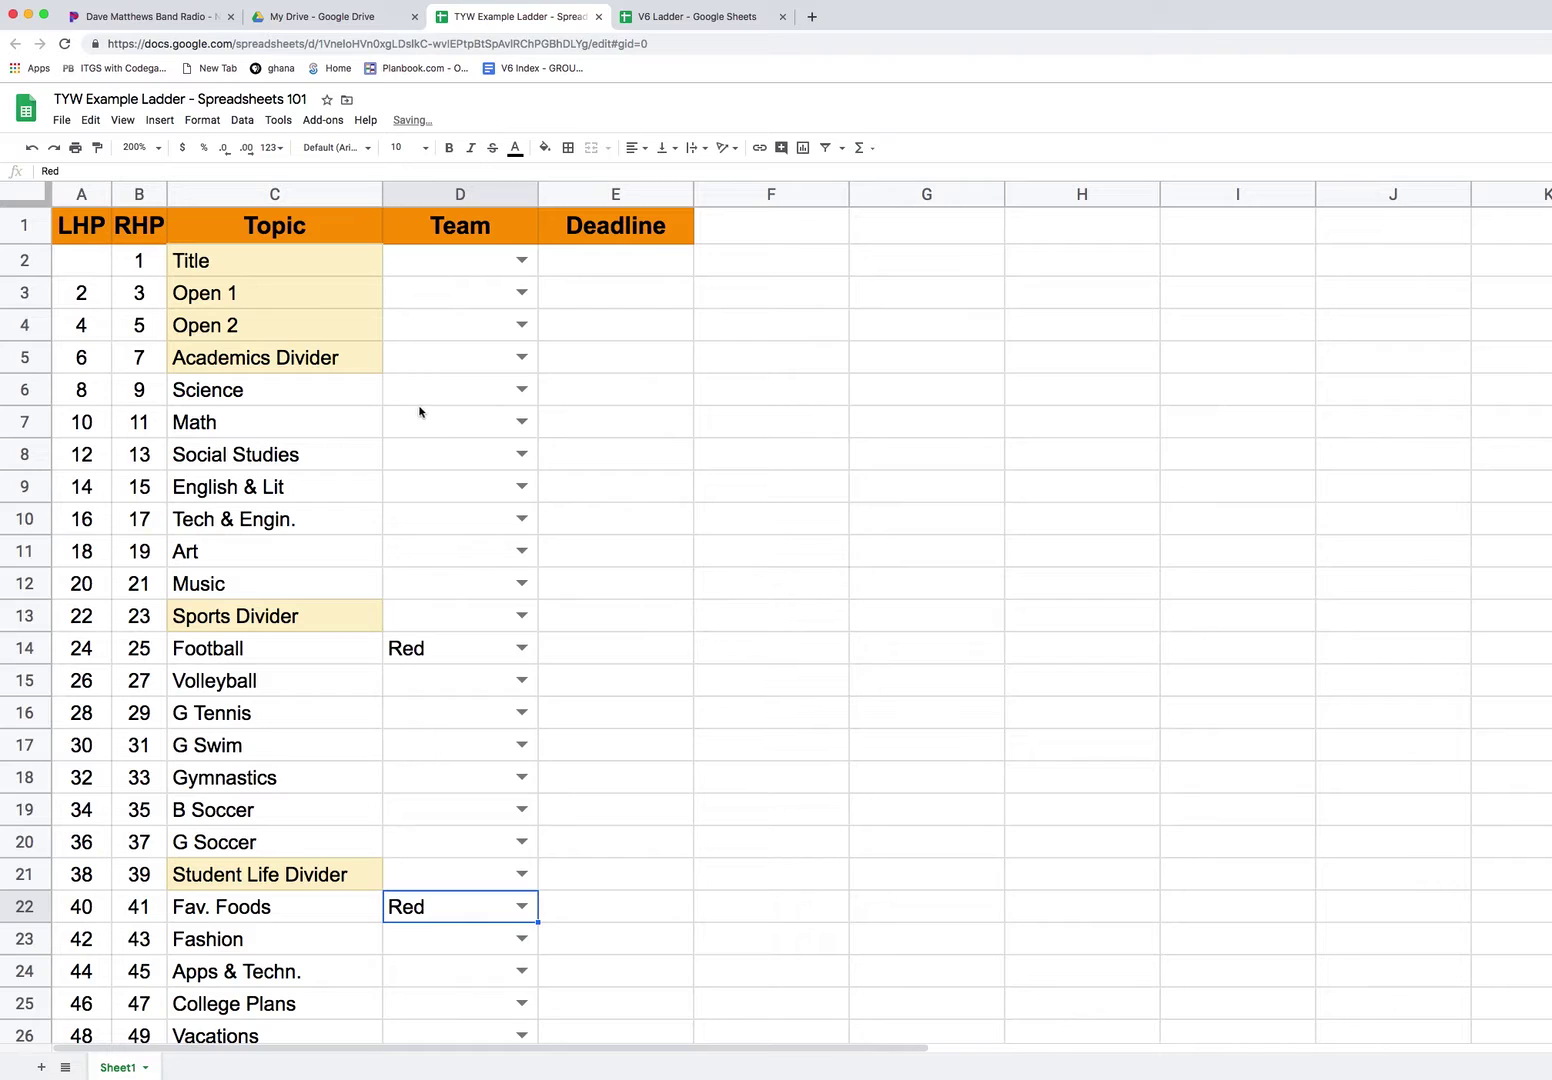
# Assign the team Red to Social Studies in D8, Org to Science in D6 and Pink to English & Lit in D9.
pyautogui.click(521, 454)
pyautogui.click(437, 484)
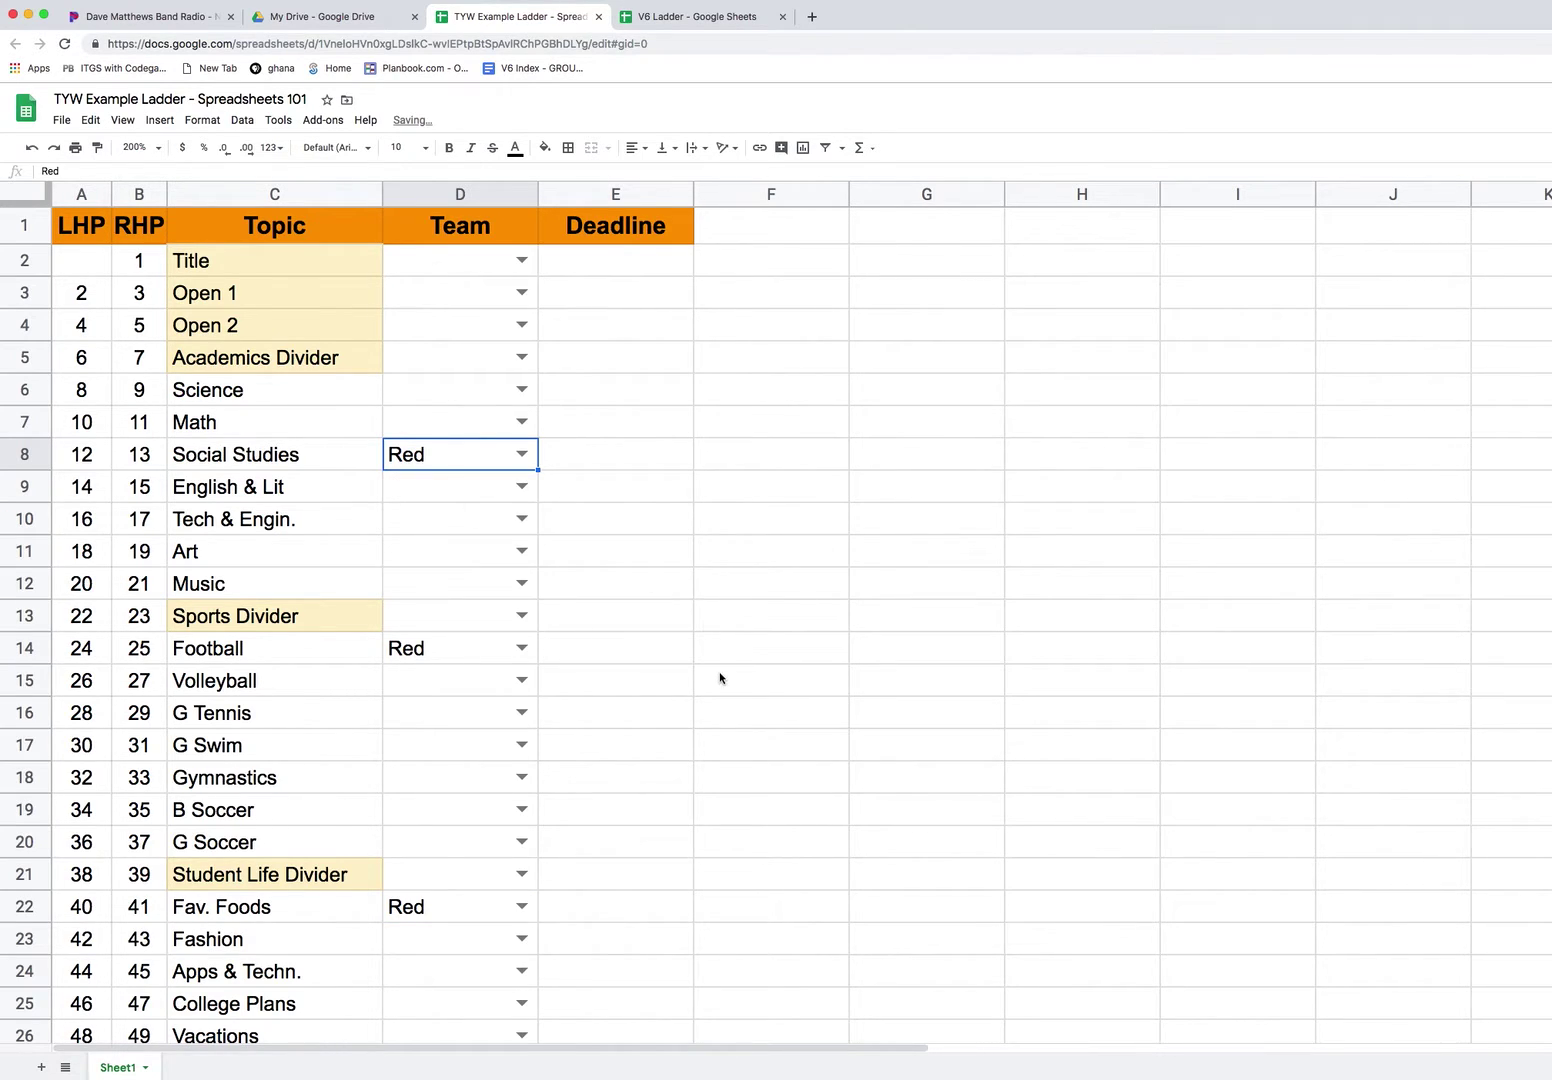
pyautogui.click(521, 389)
pyautogui.click(452, 437)
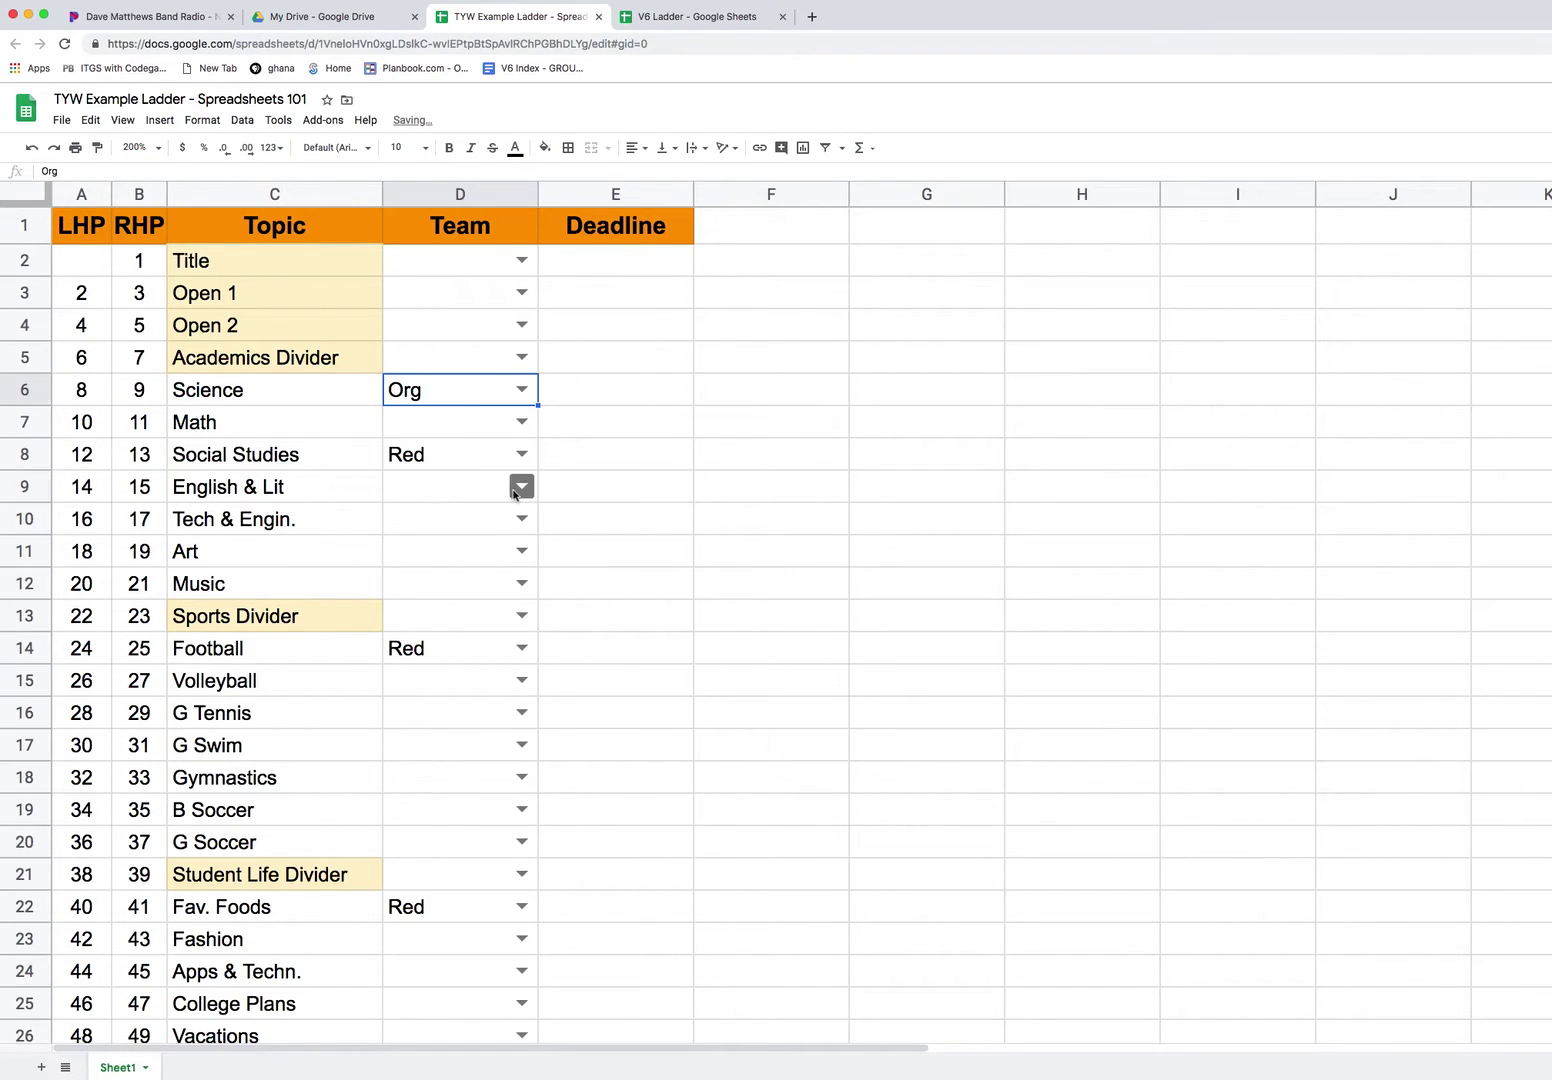
pyautogui.click(521, 486)
pyautogui.click(478, 613)
# Assign the team Blue to G Tennis in D16 and Vacations in D26, and Pink to Fashion in D23.
pyautogui.click(521, 712)
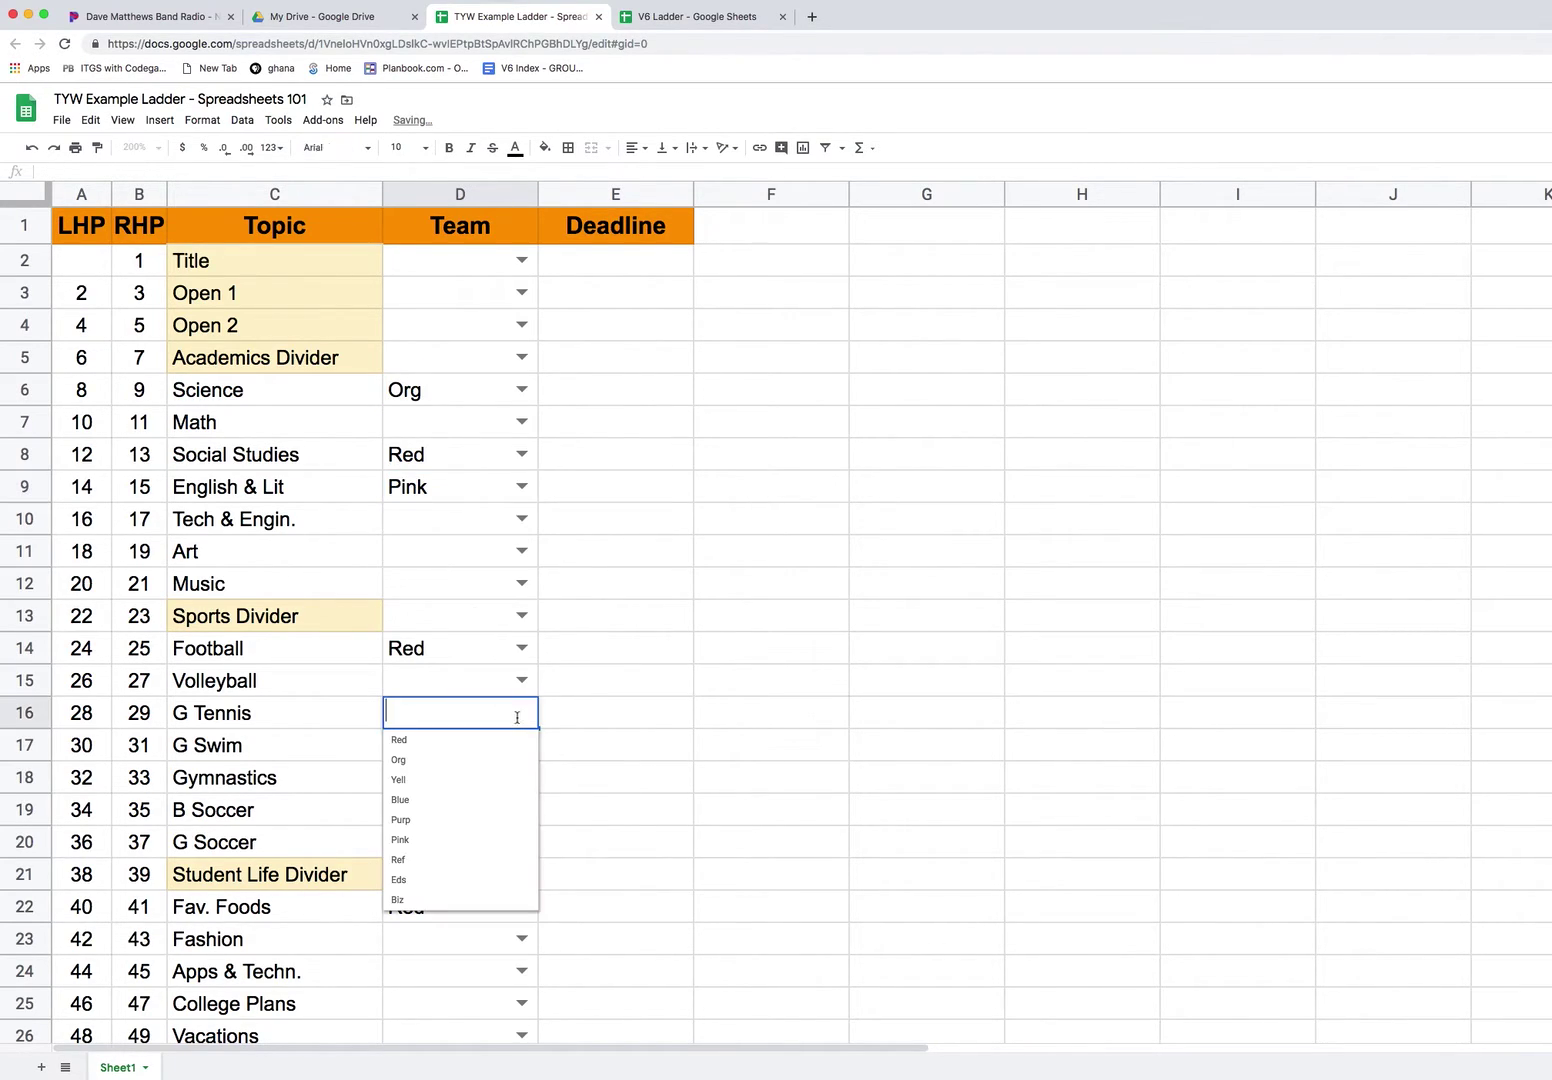
pyautogui.click(455, 800)
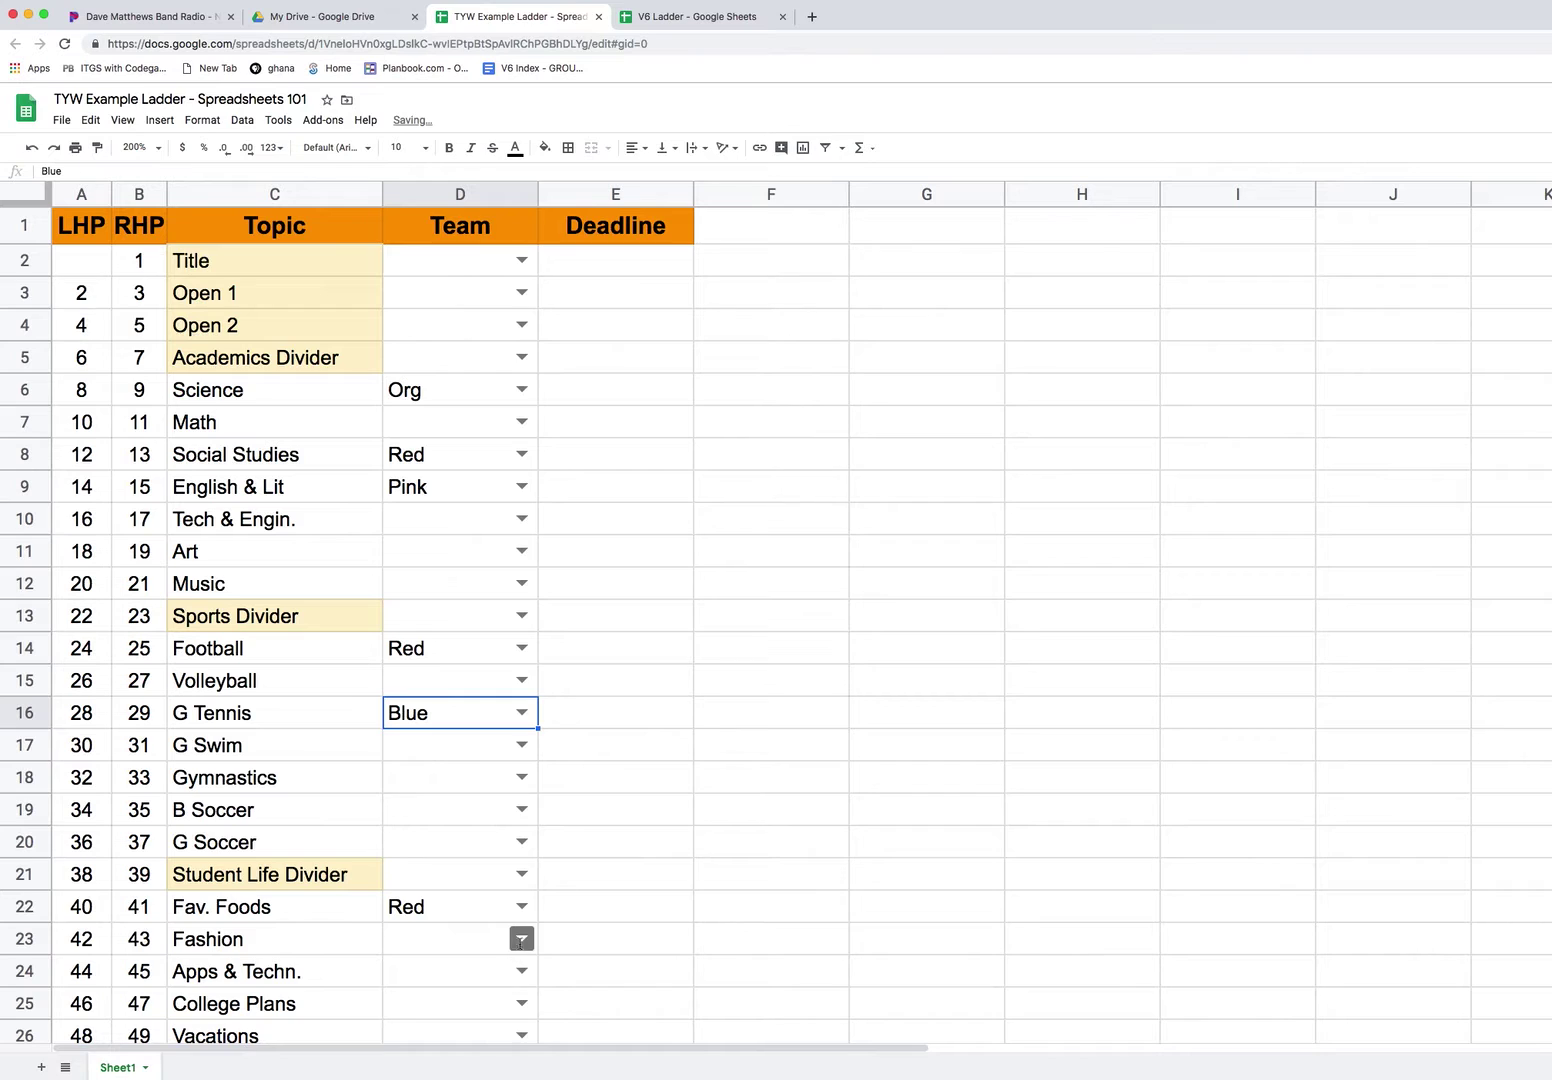
pyautogui.click(521, 938)
pyautogui.click(455, 1064)
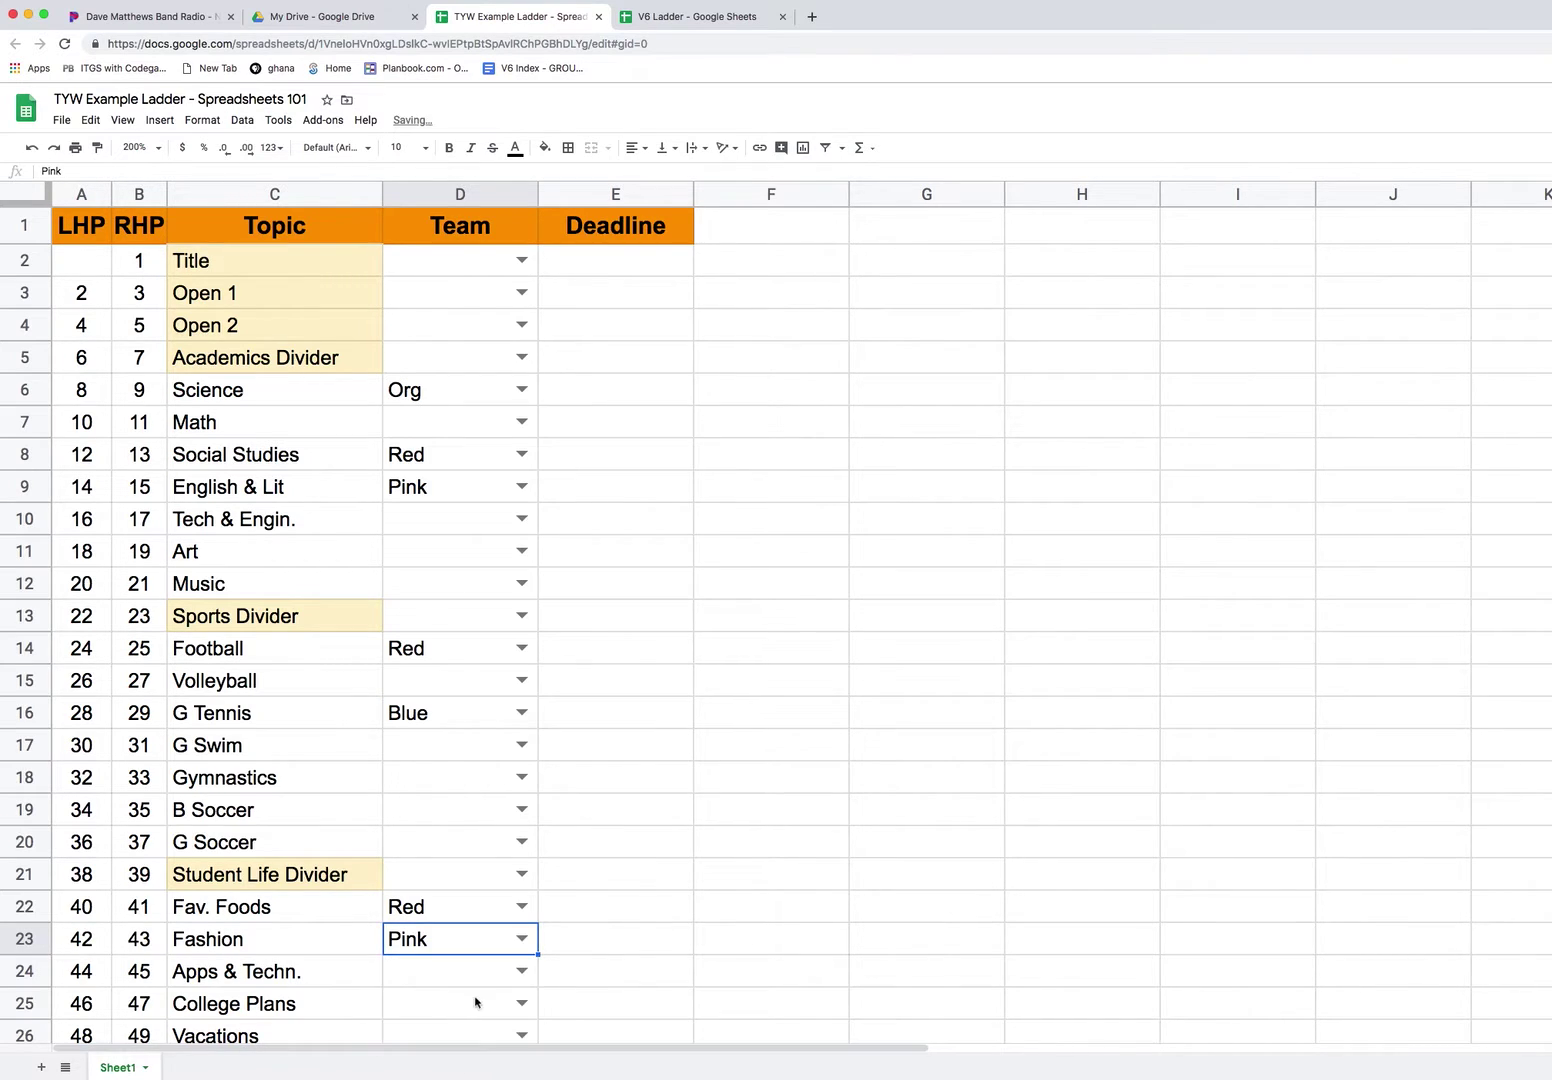
pyautogui.scroll(-3, 465, 971)
pyautogui.click(521, 901)
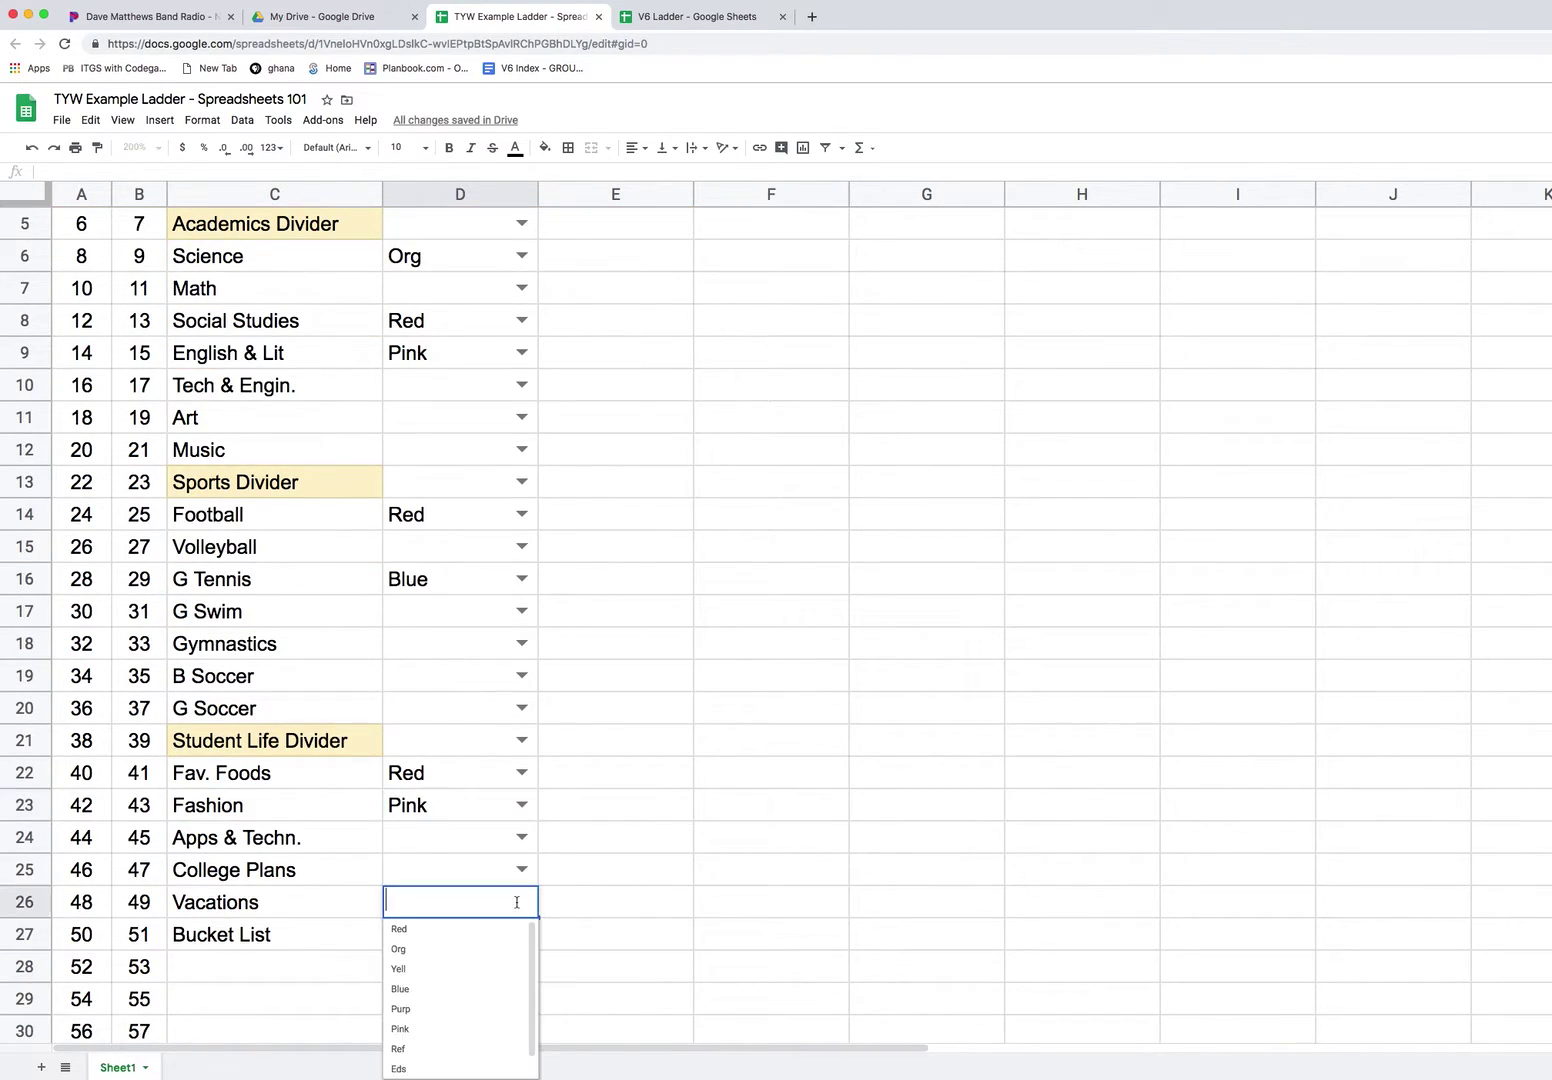
pyautogui.click(425, 990)
# Open data validation for the Deadline cells E2 through E86.
pyautogui.scroll(3, 650, 440)
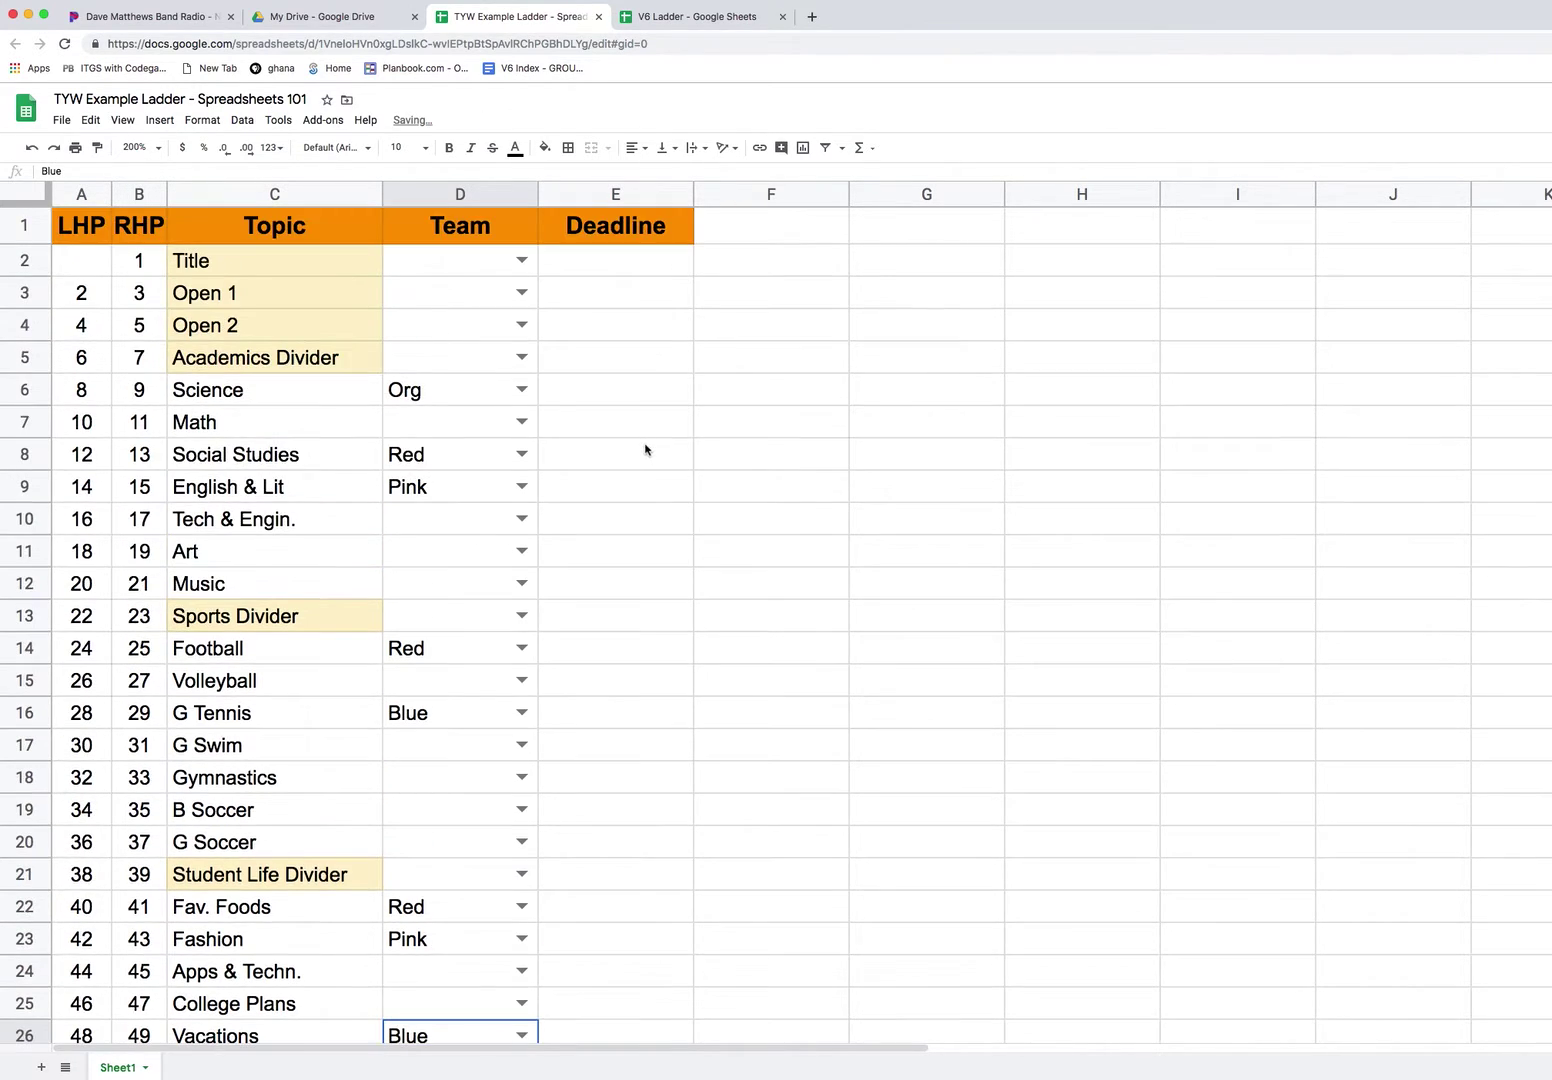
pyautogui.click(591, 263)
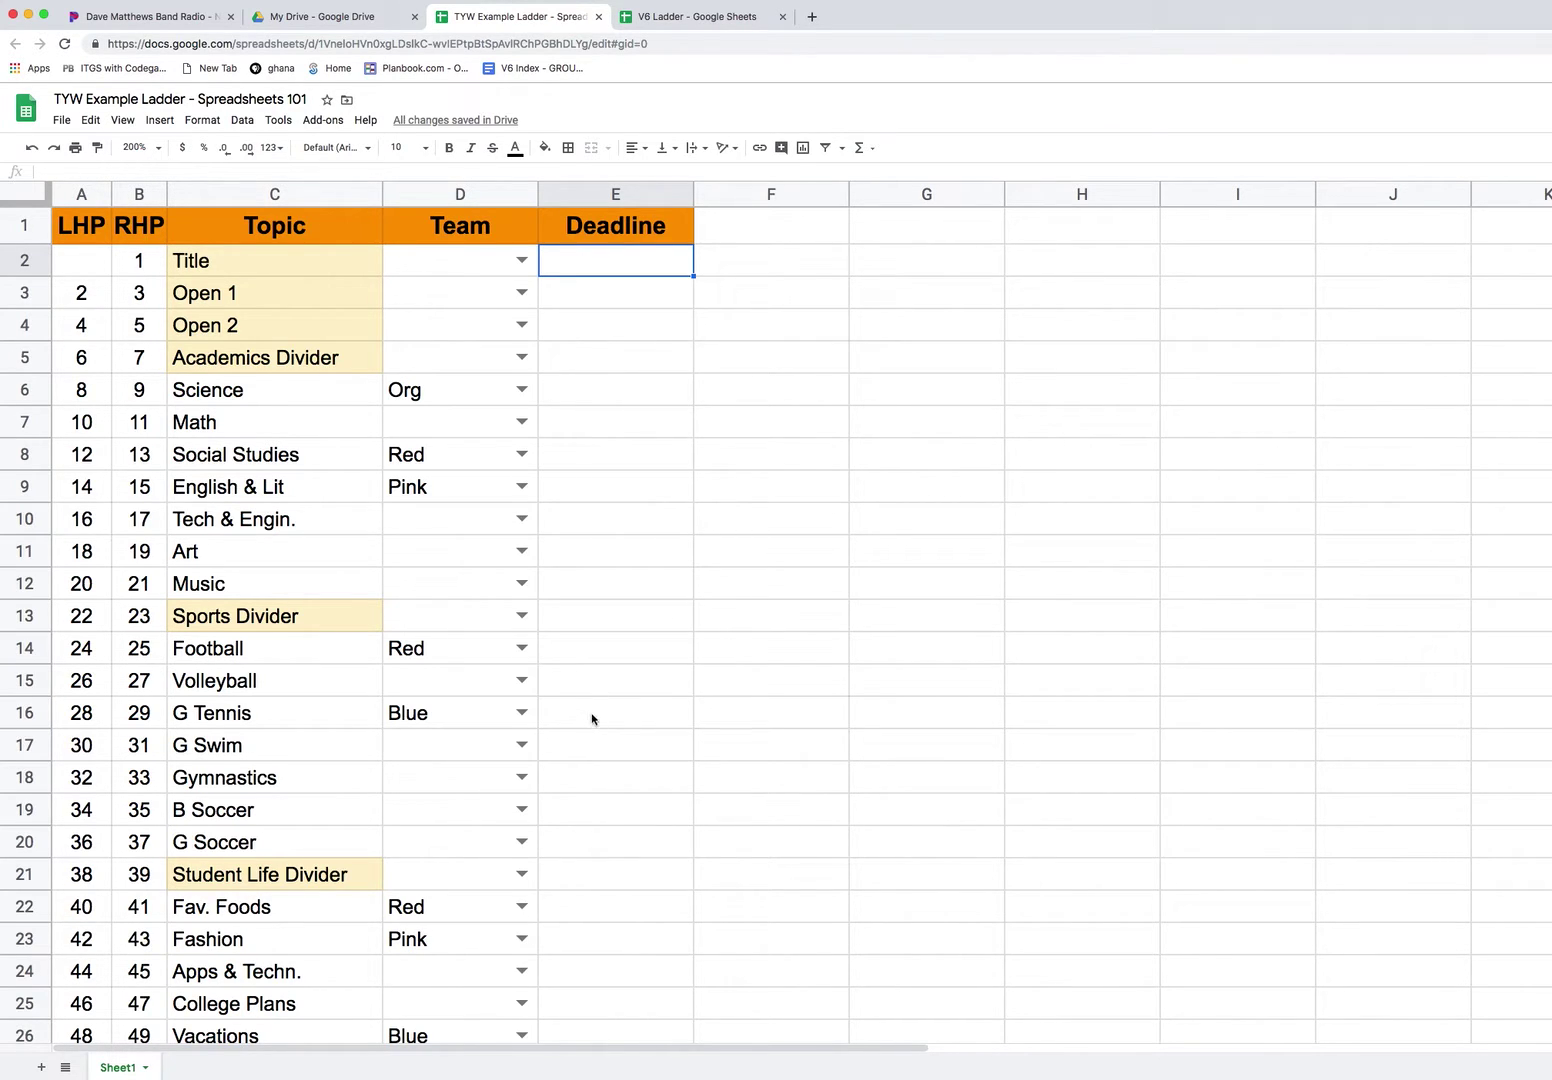
pyautogui.scroll(-10, 591, 719)
pyautogui.scroll(-12, 587, 711)
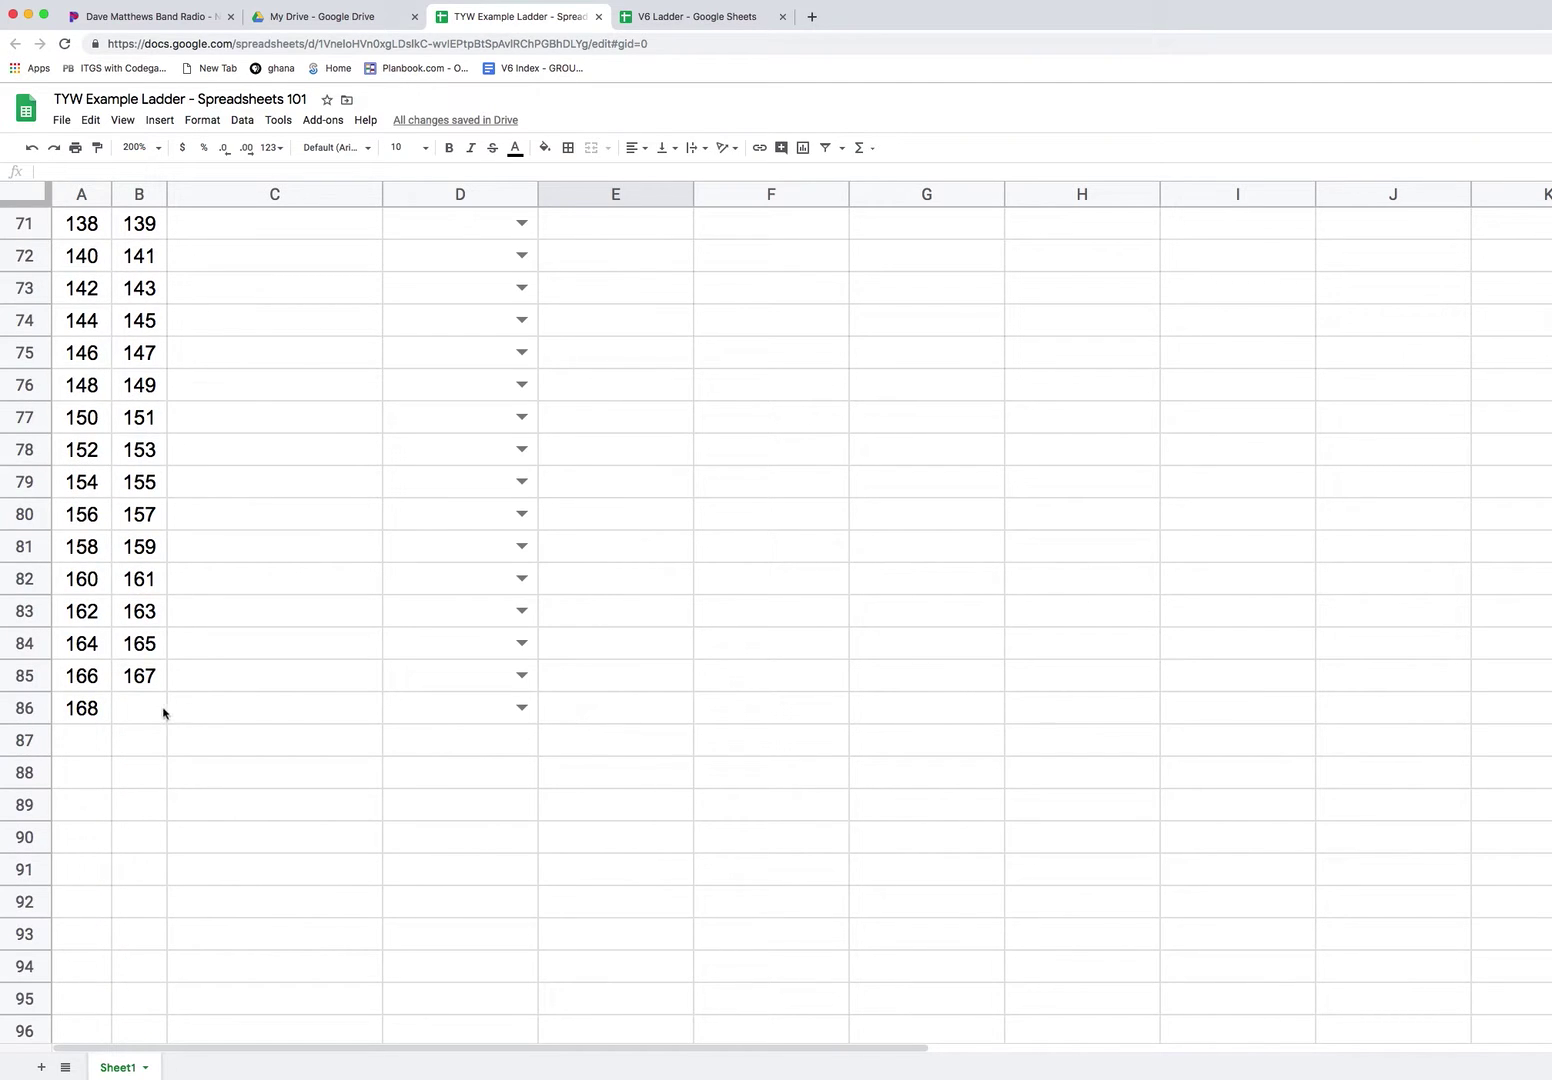
pyautogui.keyDown('shift'); pyautogui.click(615, 714); pyautogui.keyUp('shift')
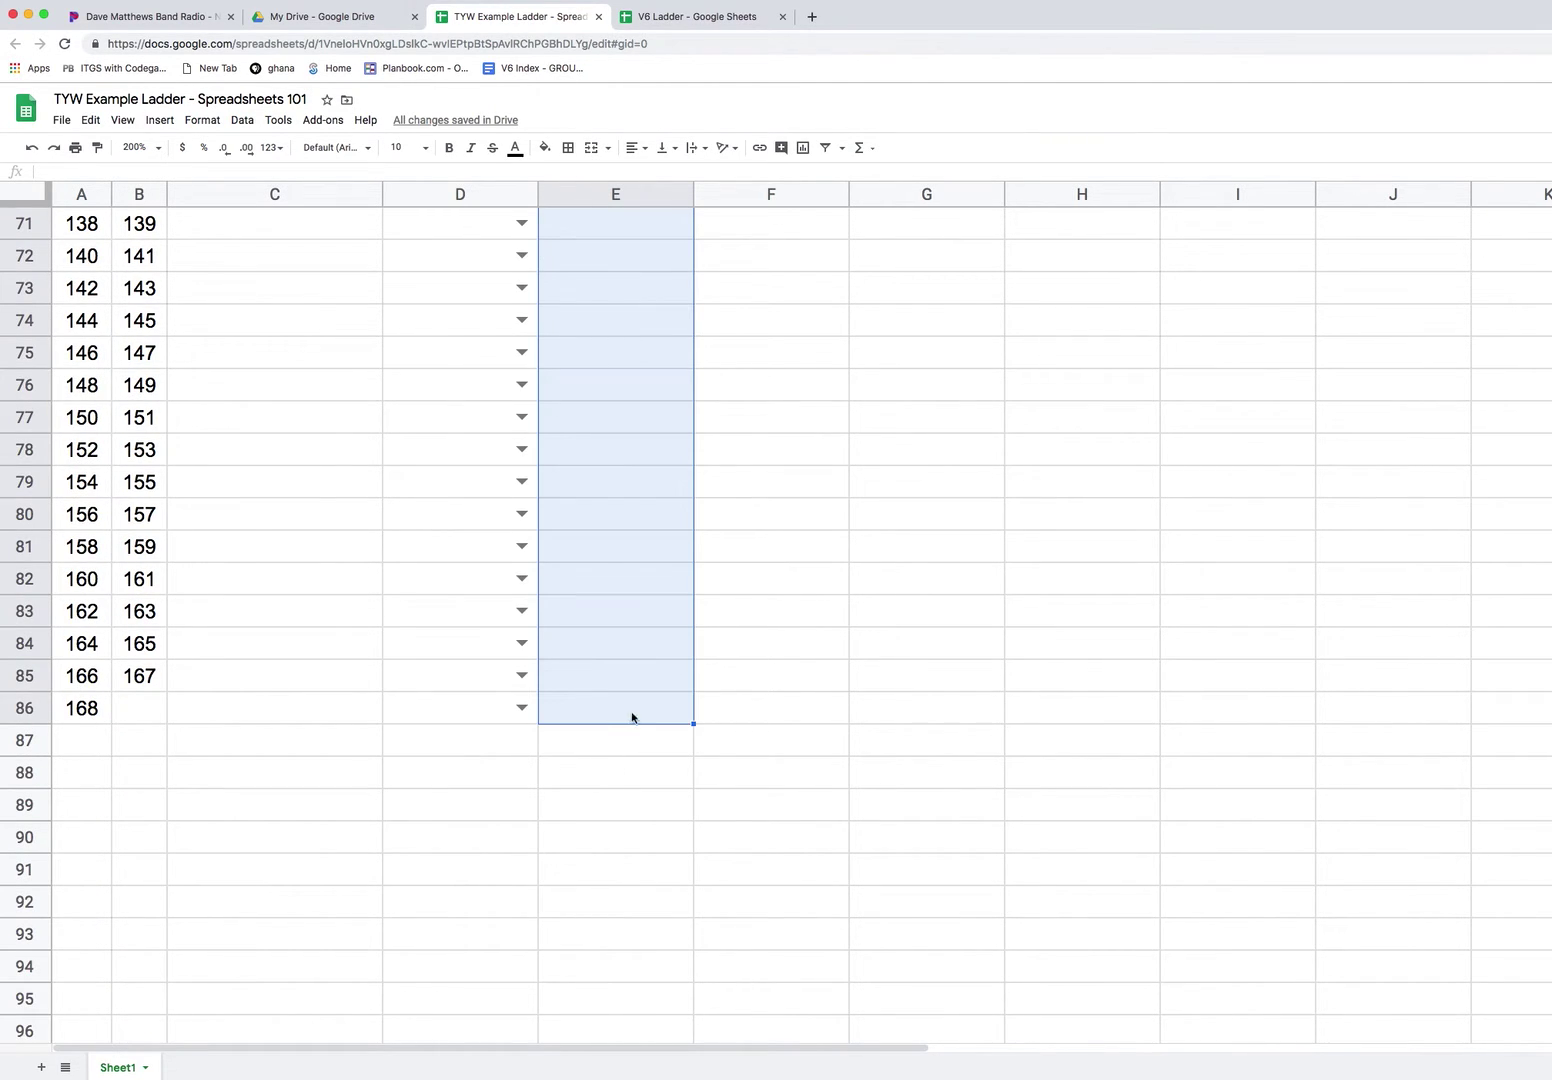
pyautogui.scroll(10, 600, 420)
pyautogui.scroll(12, 630, 380)
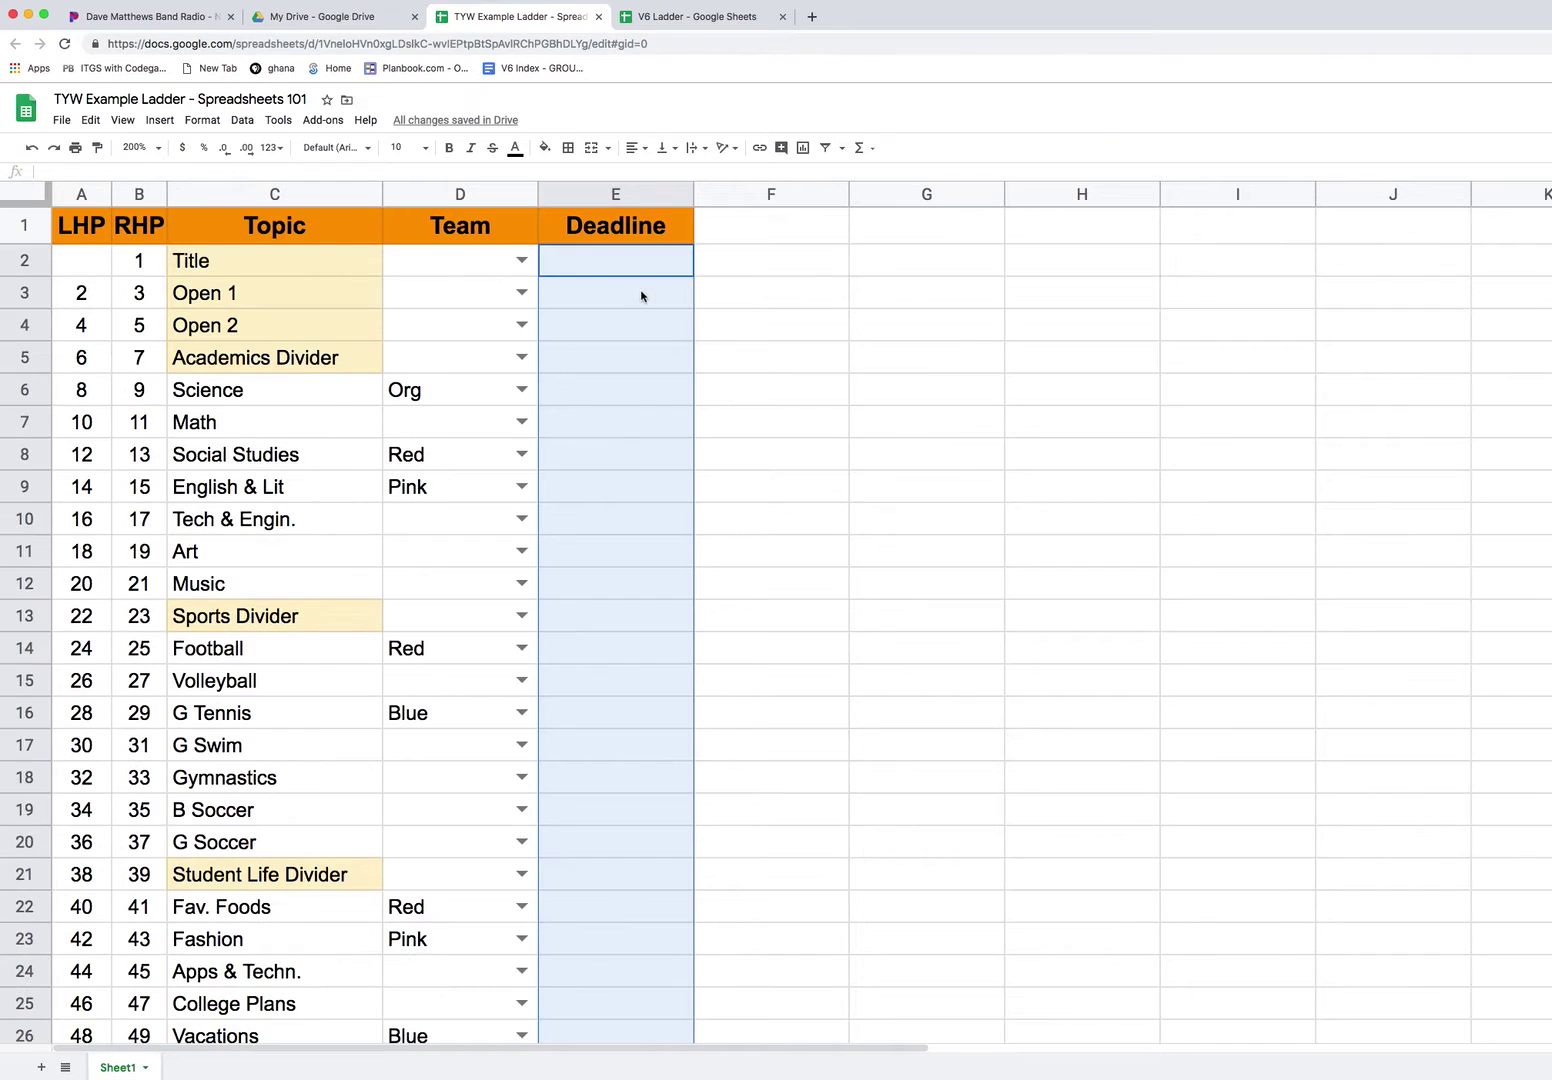
pyautogui.click(241, 121)
pyautogui.click(316, 388)
# Set the validation criteria to List of items with D1, D2, D3, D4 and D5, and save it.
pyautogui.click(937, 553)
pyautogui.click(936, 575)
pyautogui.click(975, 553)
pyautogui.write('D1, D2, D3, D4, D5')
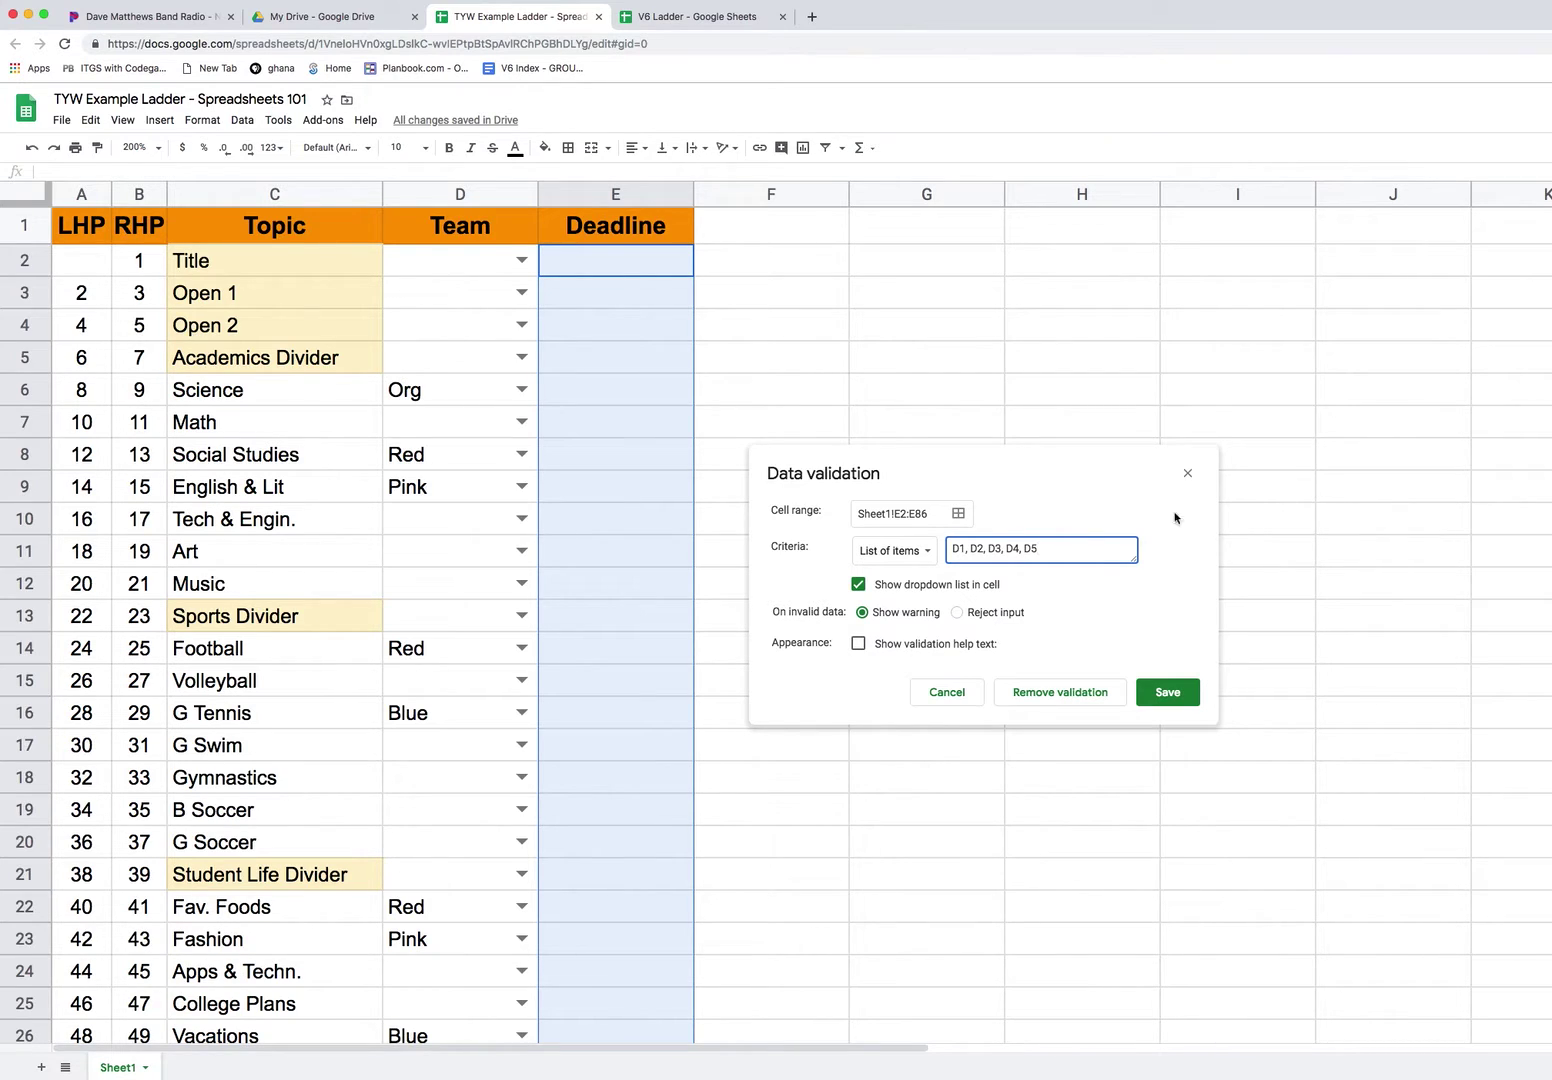
pyautogui.click(1152, 692)
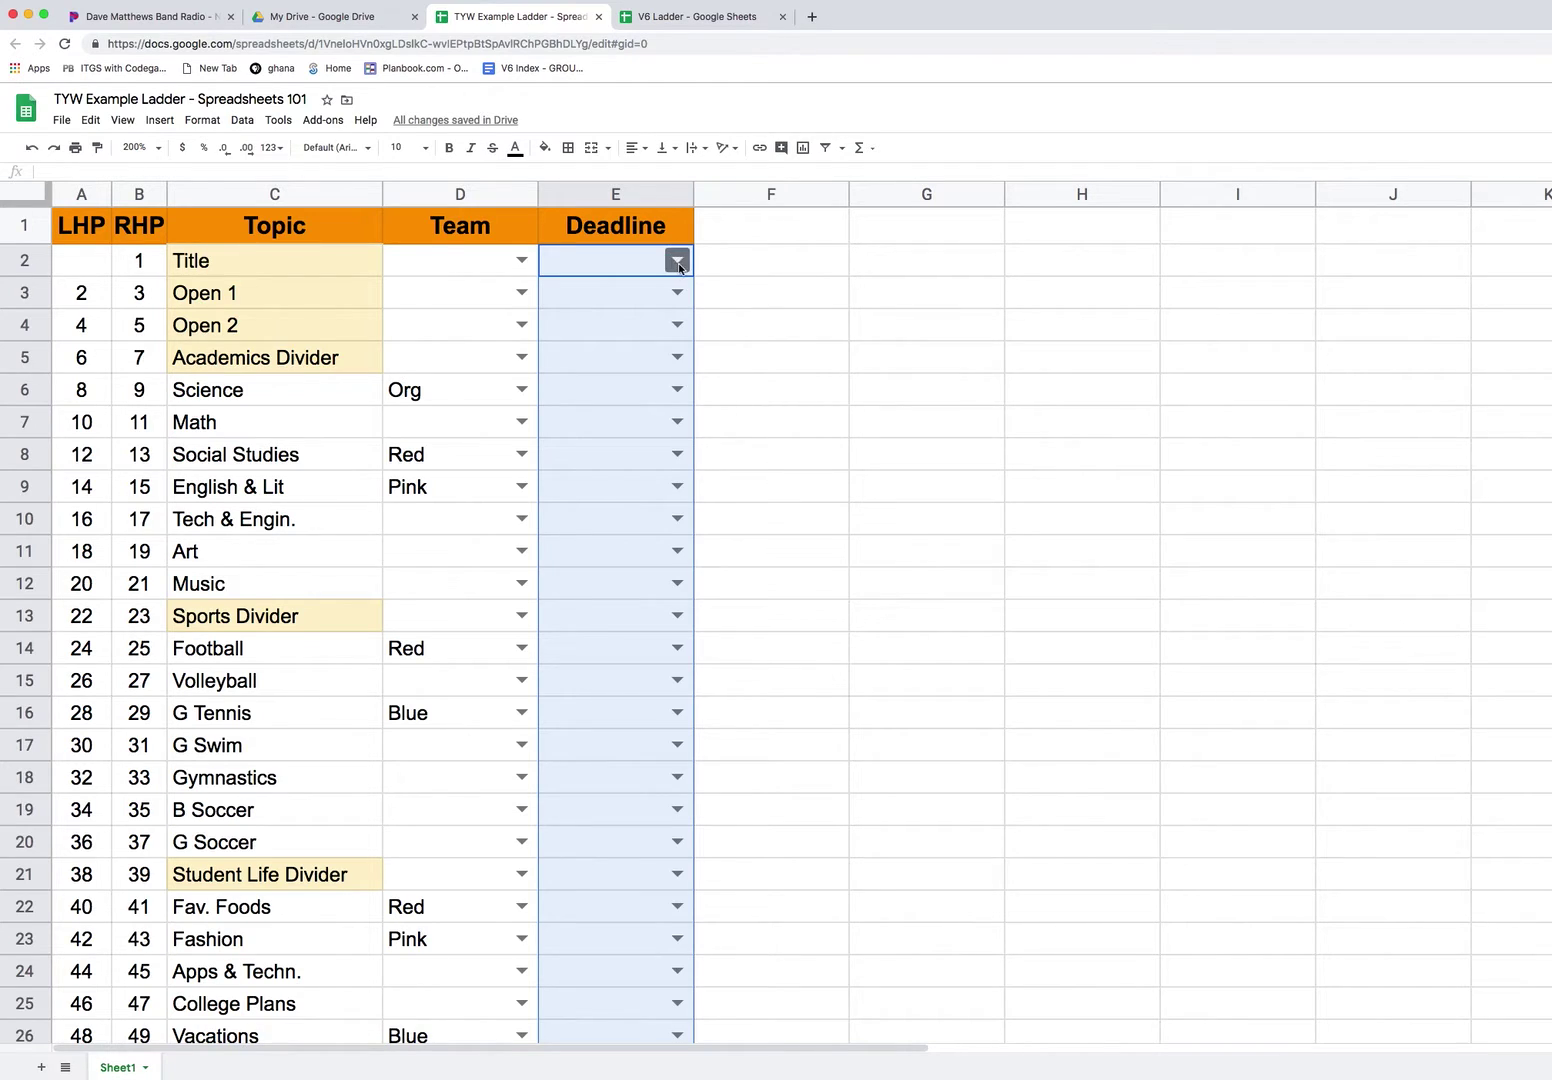
# Assign the deadline D1 to Science in E6, Social Studies in E8 and English & Lit in E9.
pyautogui.click(677, 261)
pyautogui.click(589, 392)
pyautogui.click(677, 389)
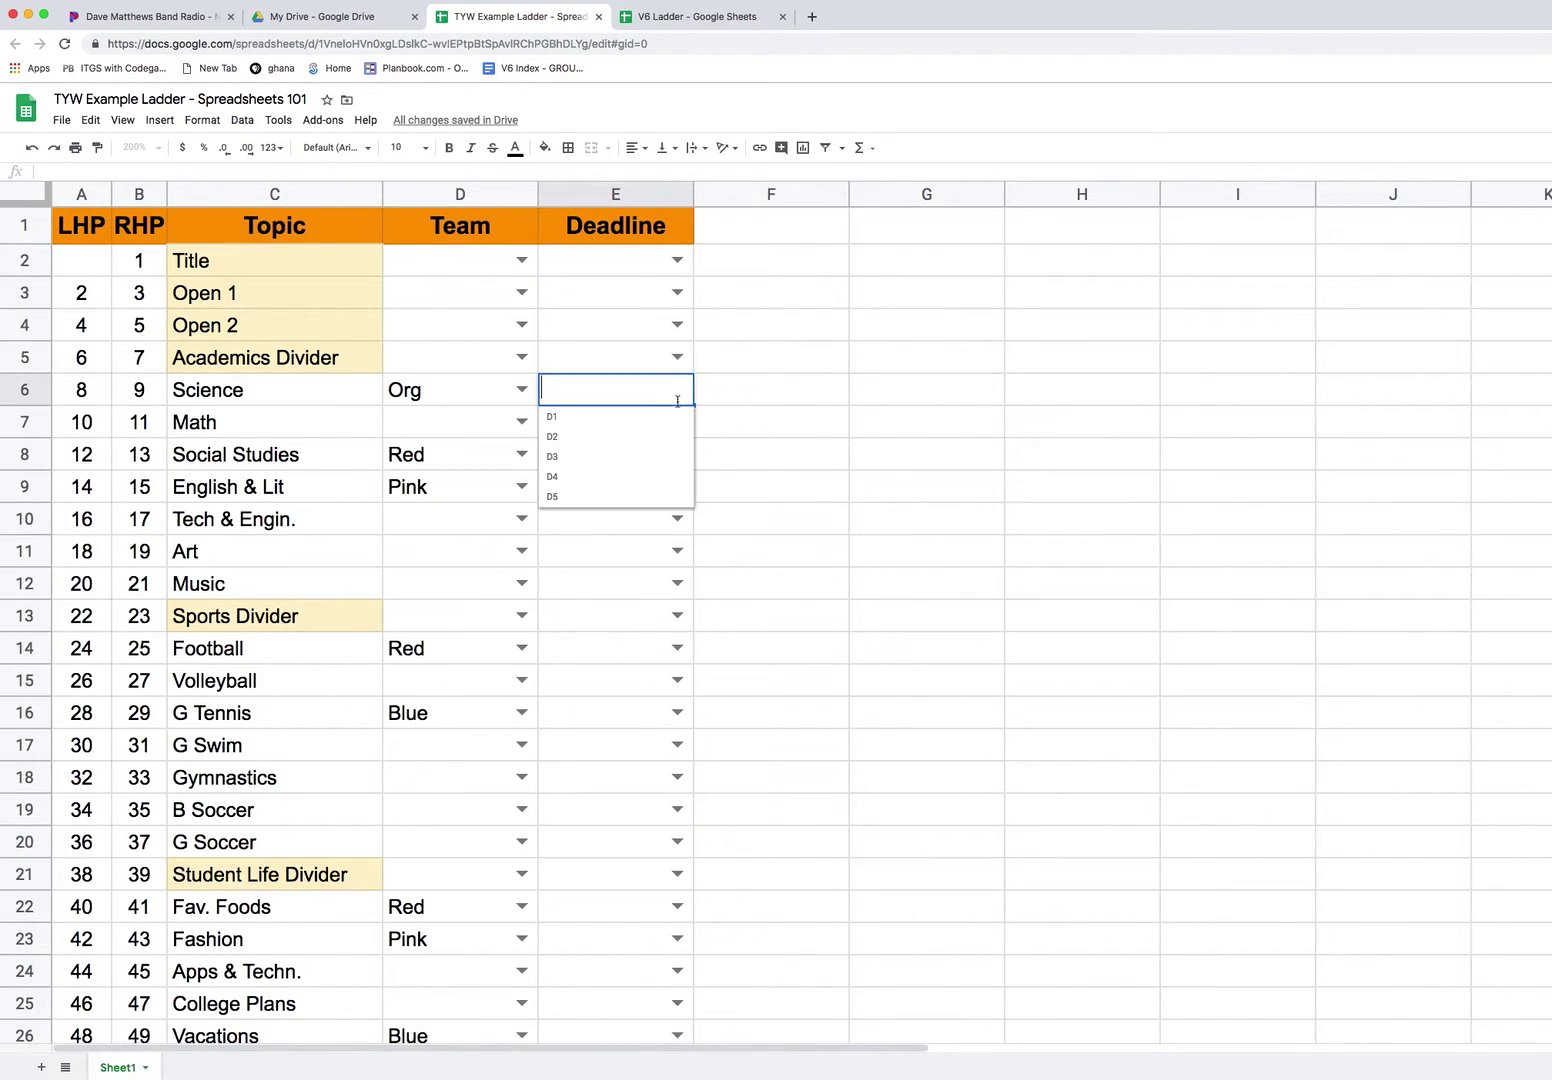
pyautogui.click(632, 420)
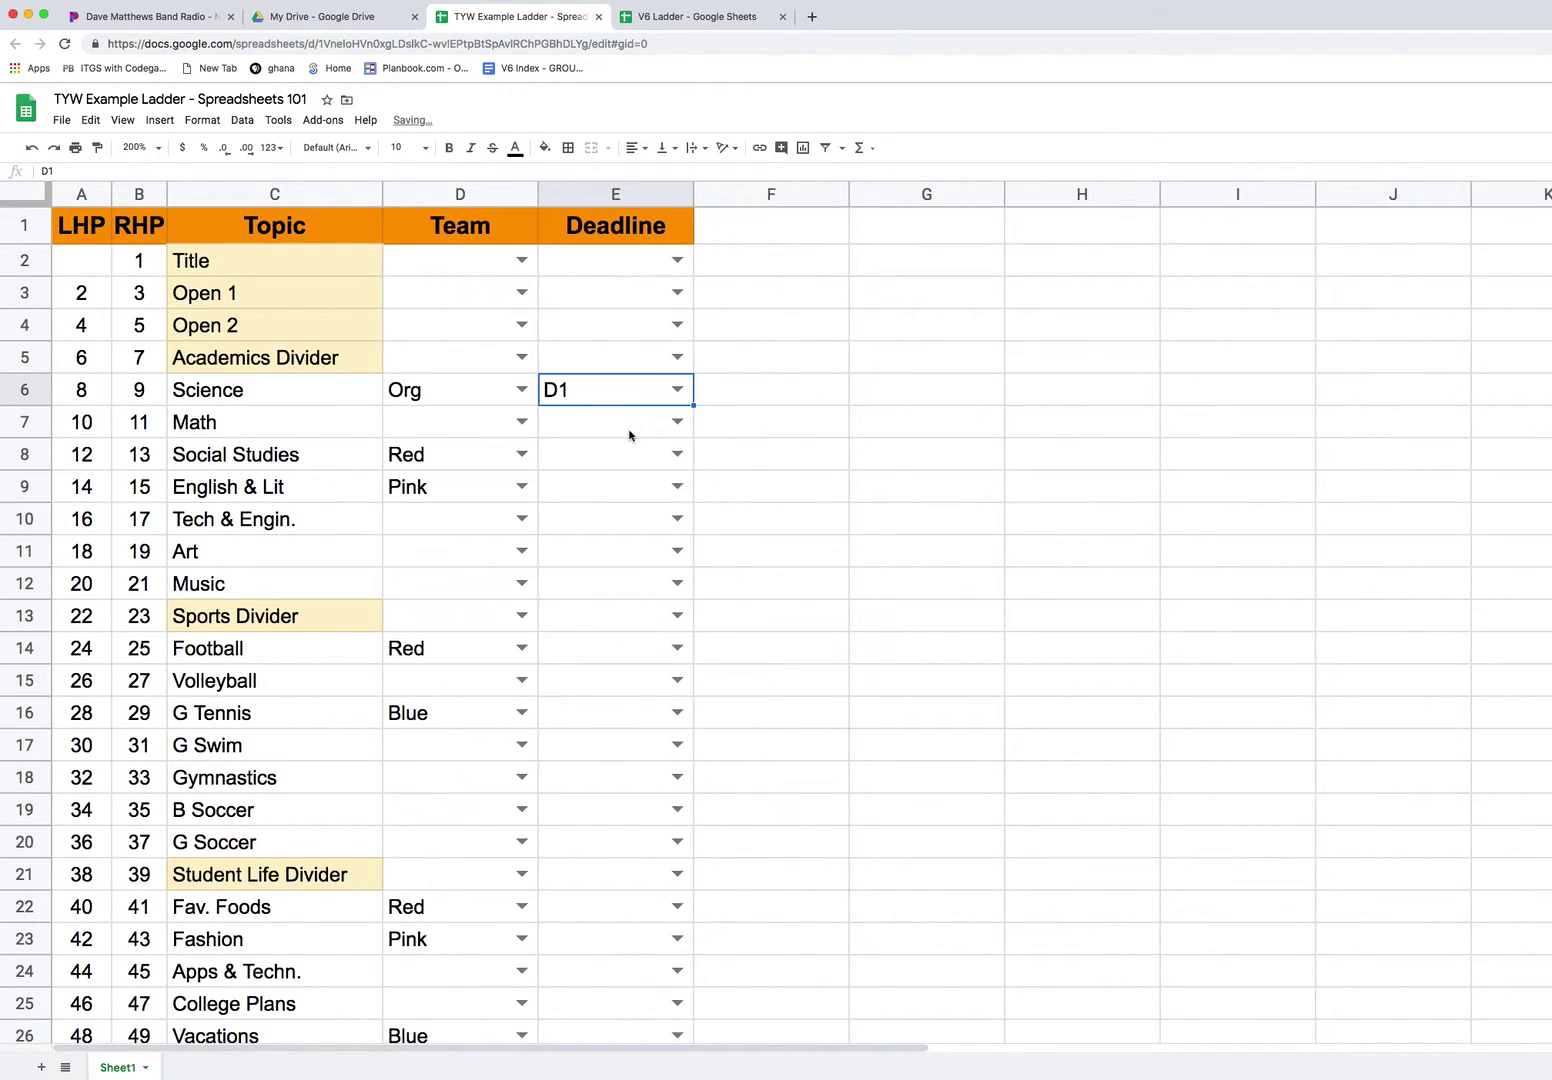
pyautogui.click(677, 454)
pyautogui.click(620, 490)
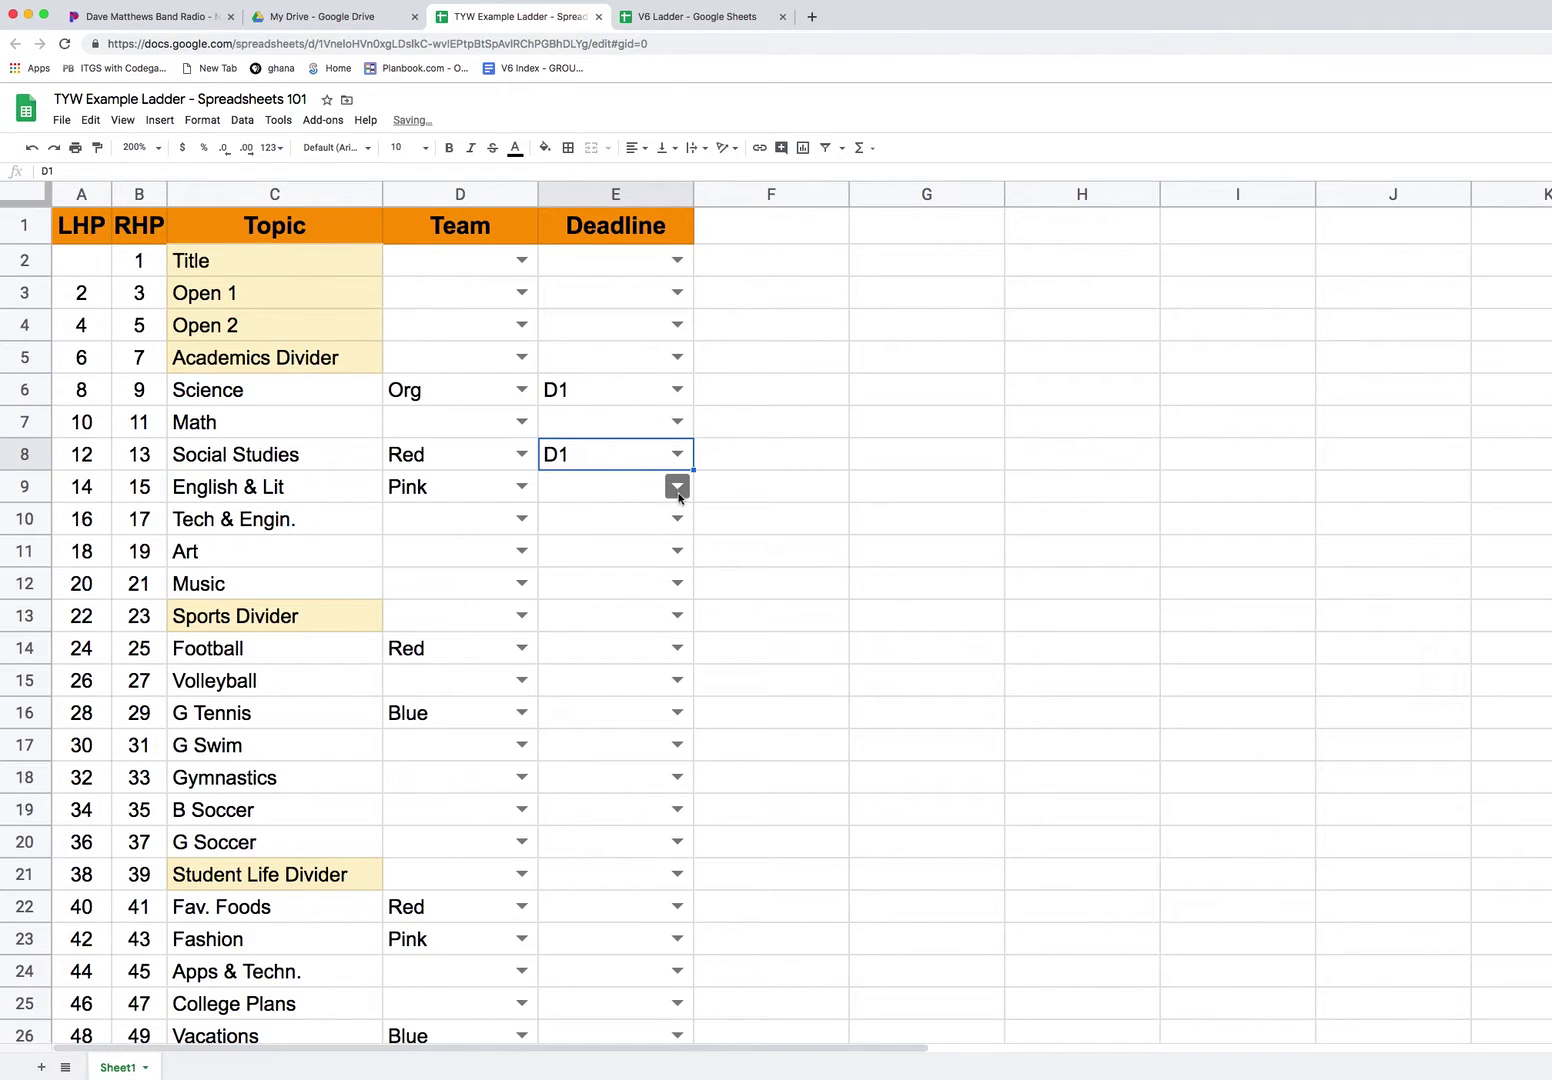
pyautogui.click(678, 490)
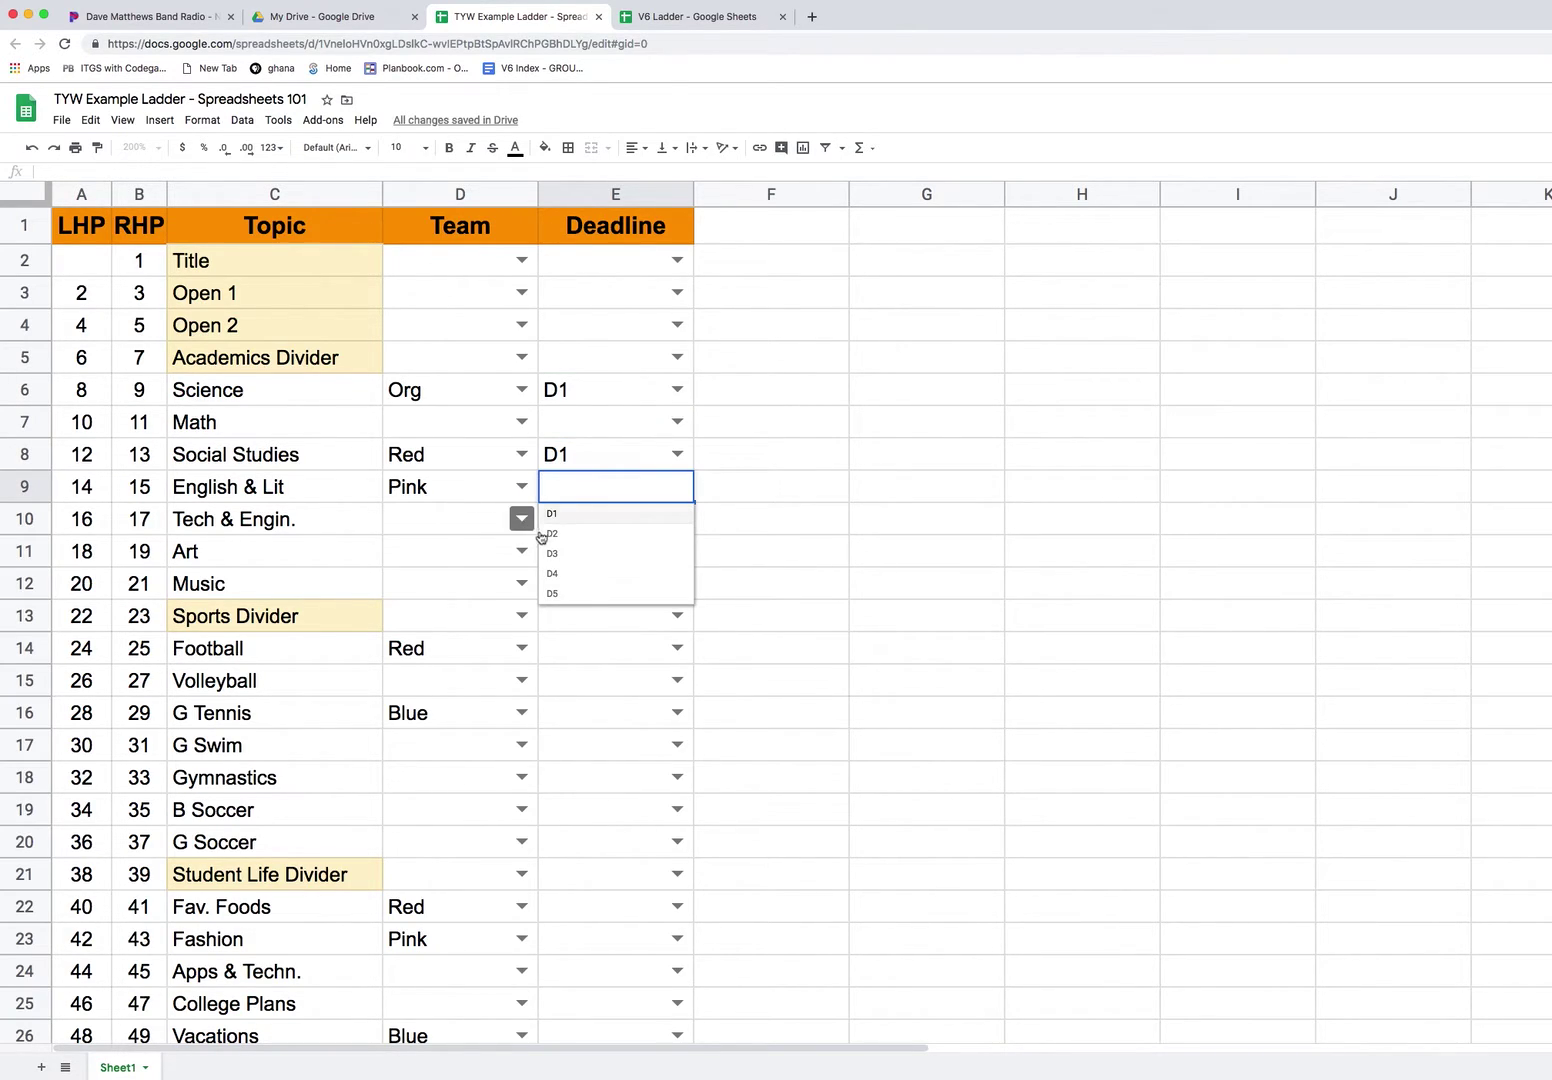
pyautogui.click(577, 514)
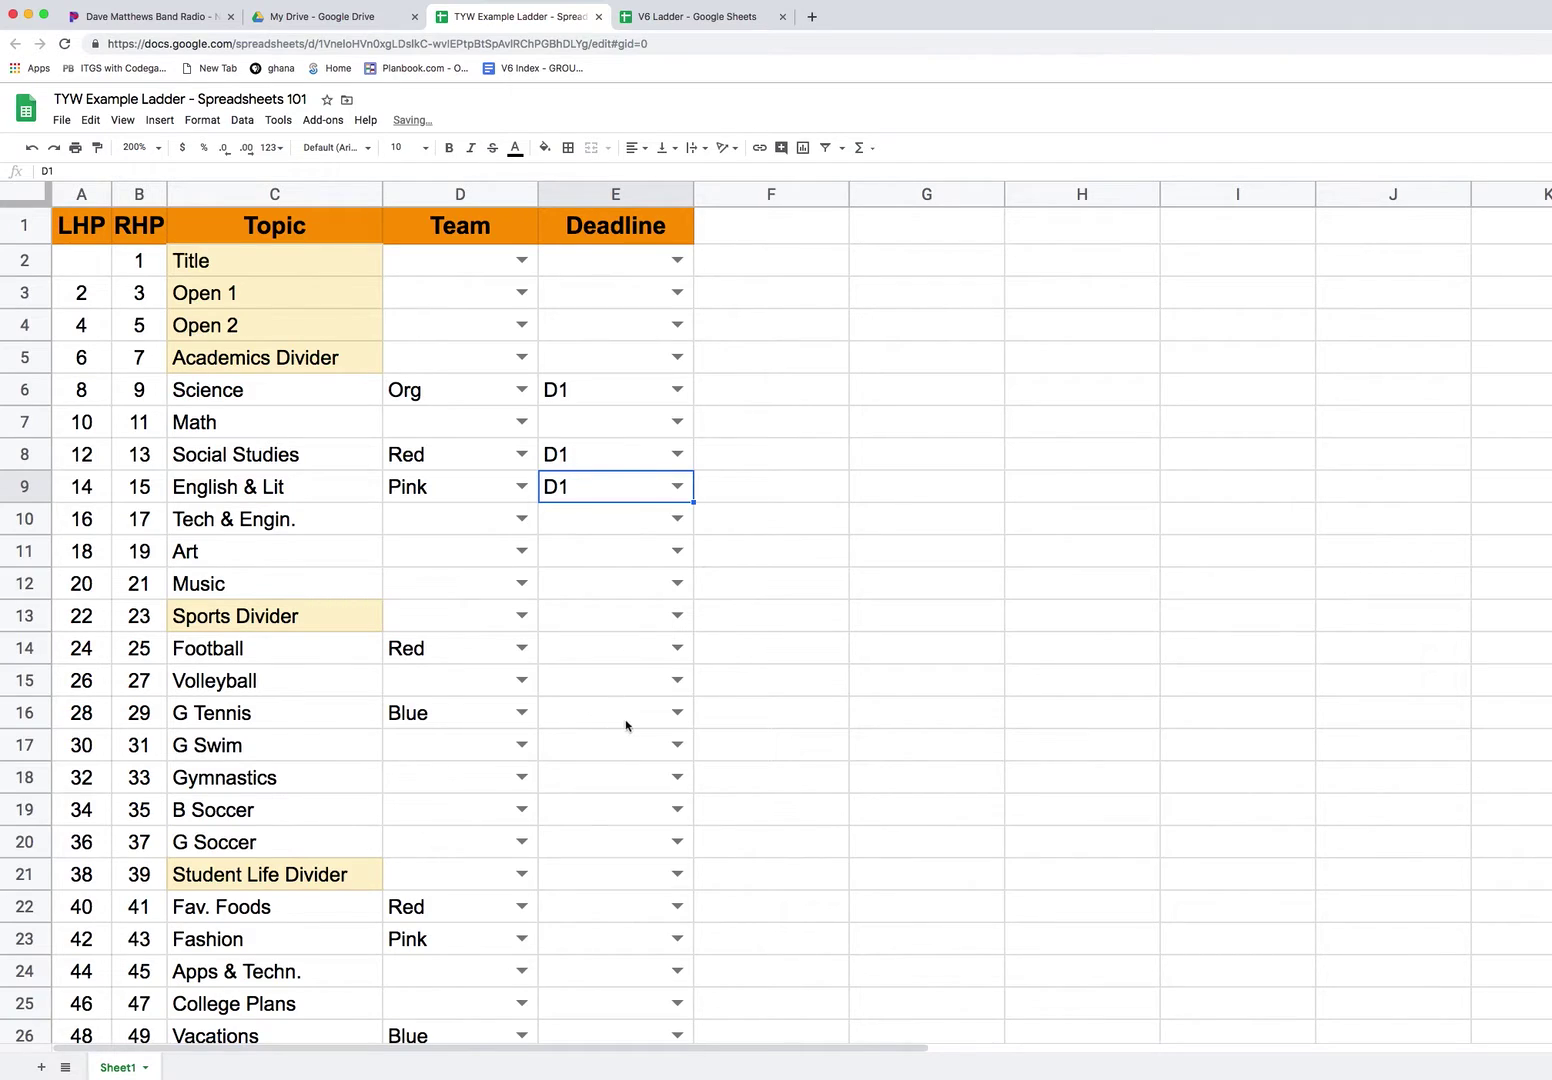
# Assign the deadline D1 to G Tennis in E16, and D2 to Football in E14 and Fav. Foods in E22.
pyautogui.click(677, 712)
pyautogui.click(618, 741)
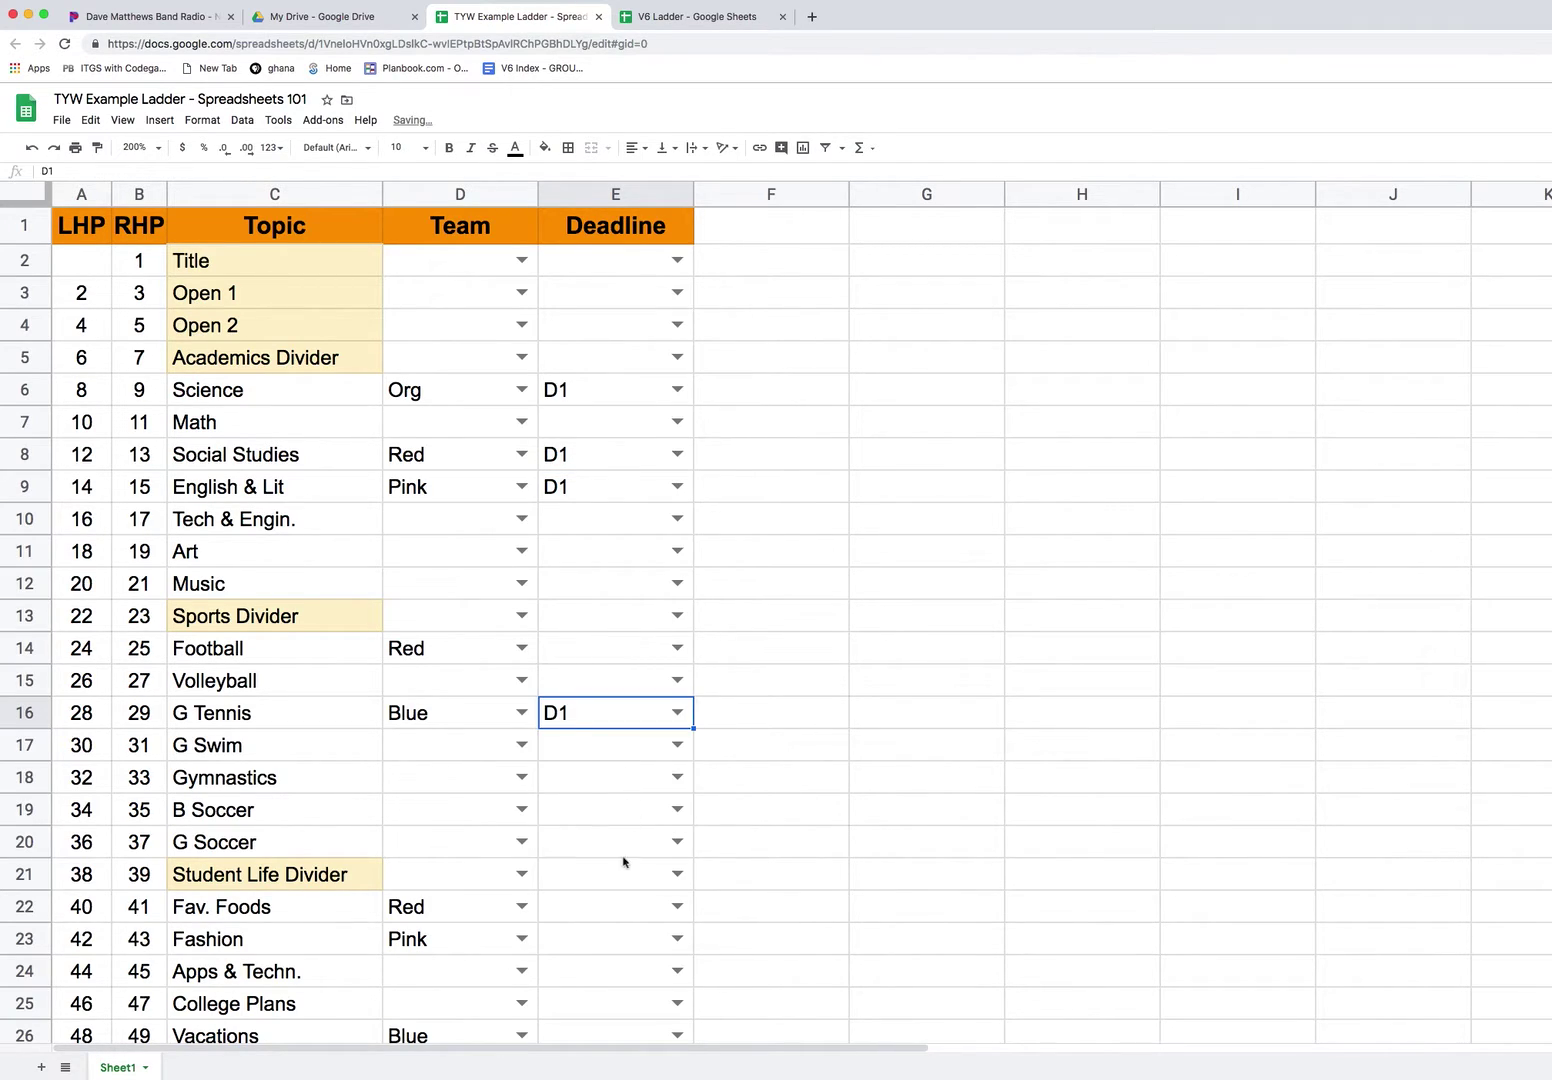
pyautogui.click(677, 648)
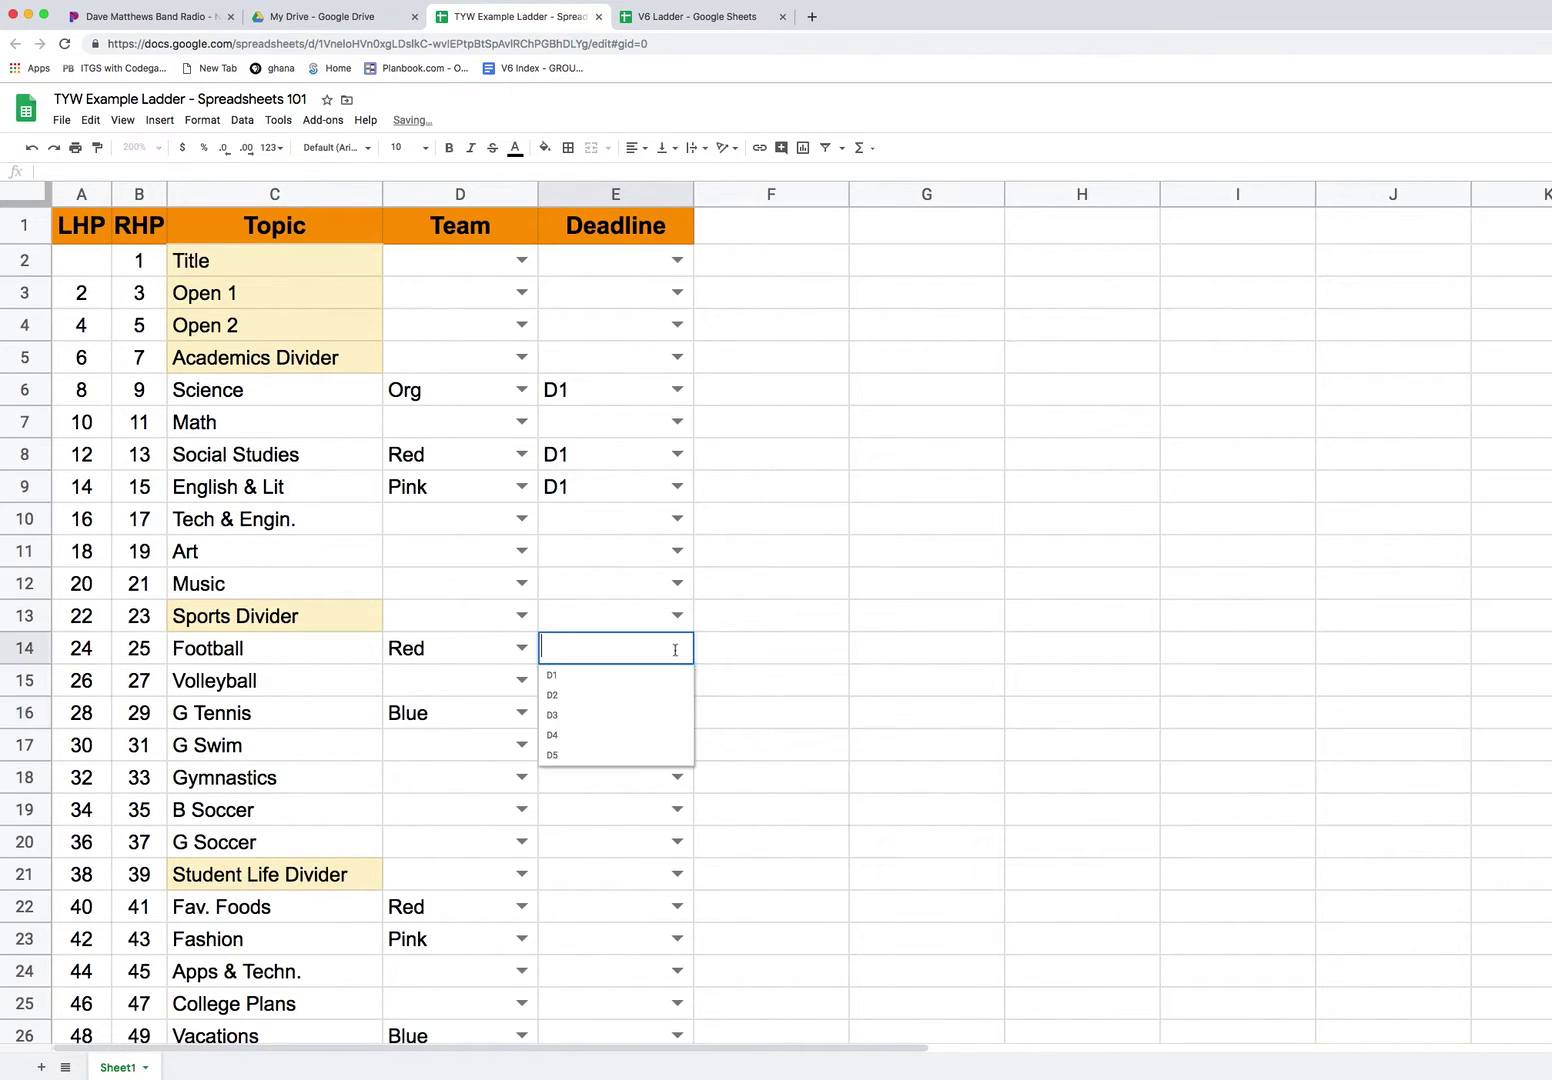
pyautogui.click(610, 696)
pyautogui.doubleClick(648, 907)
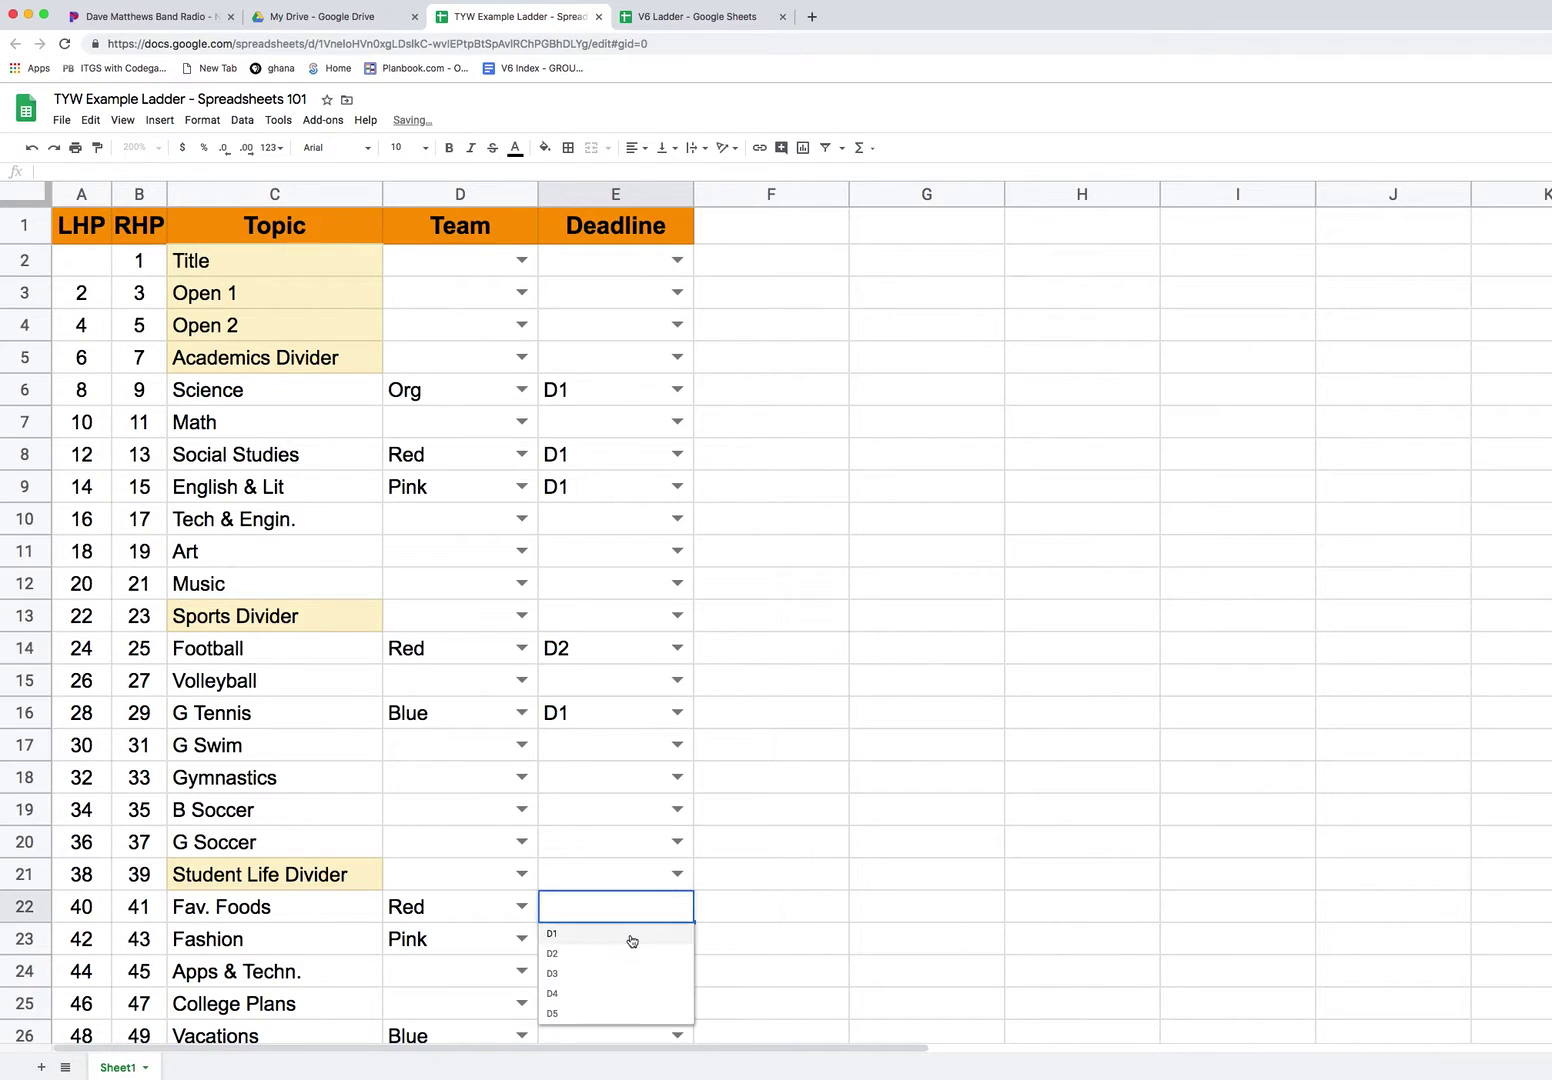
pyautogui.click(630, 956)
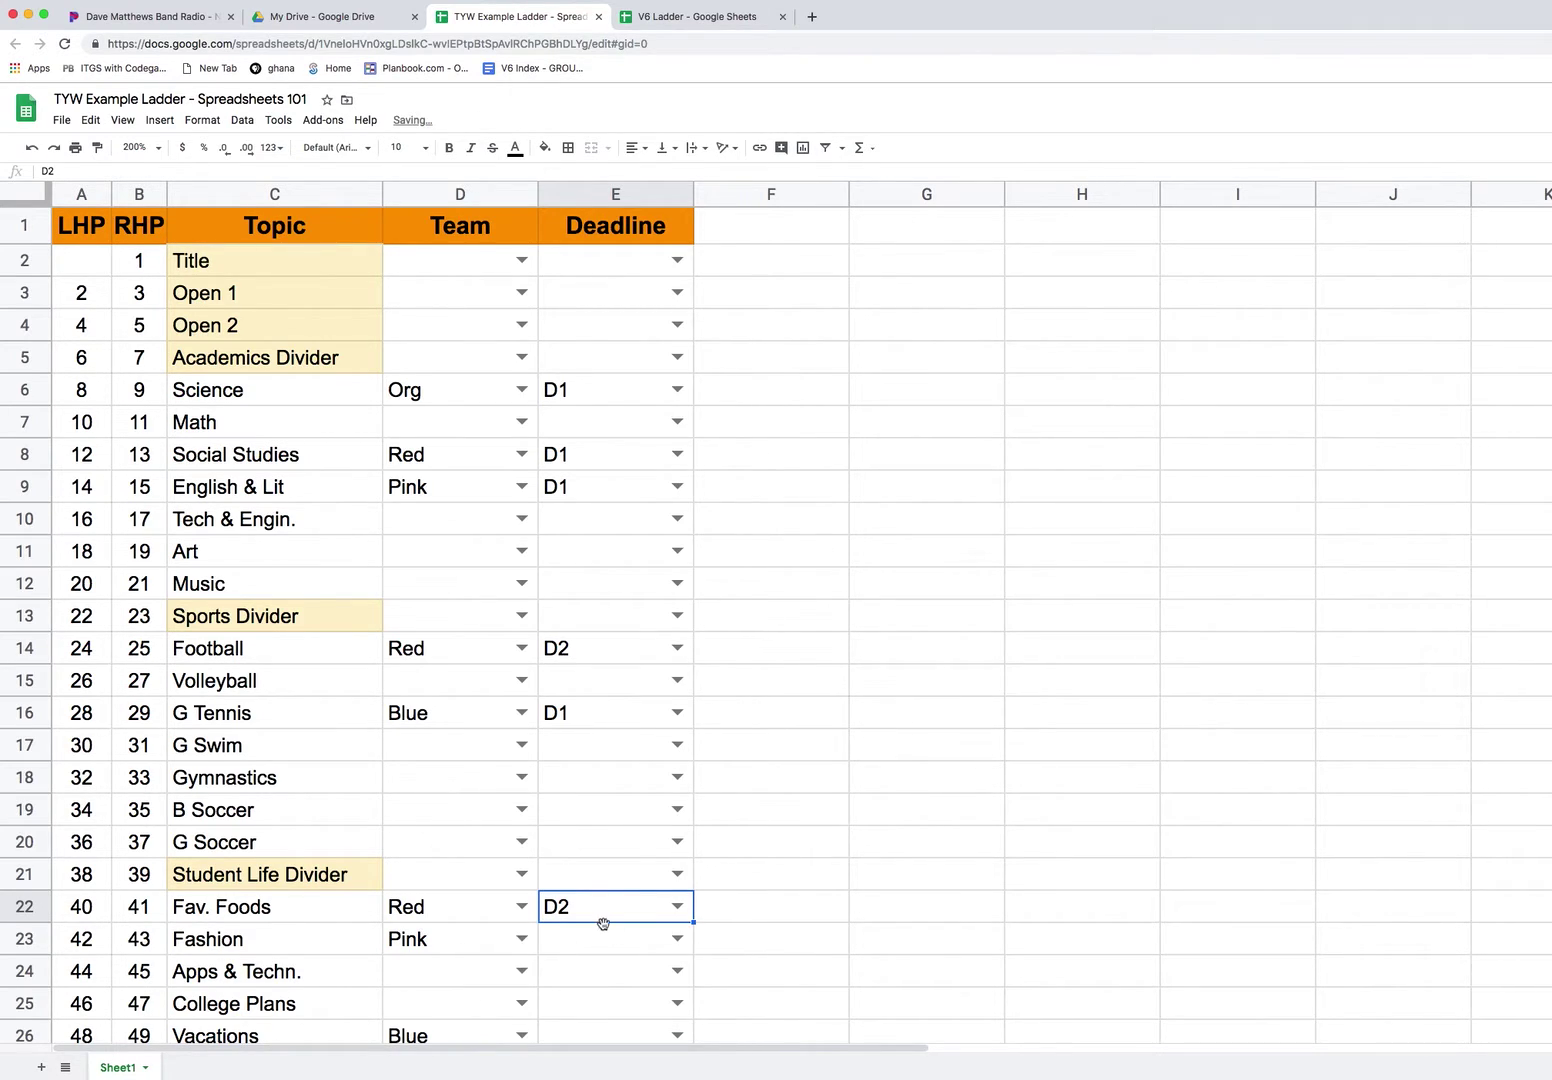
# Assign the deadline D2 to Vacations in E26 and Fashion in E23.
pyautogui.scroll(-3, 610, 900)
pyautogui.click(677, 837)
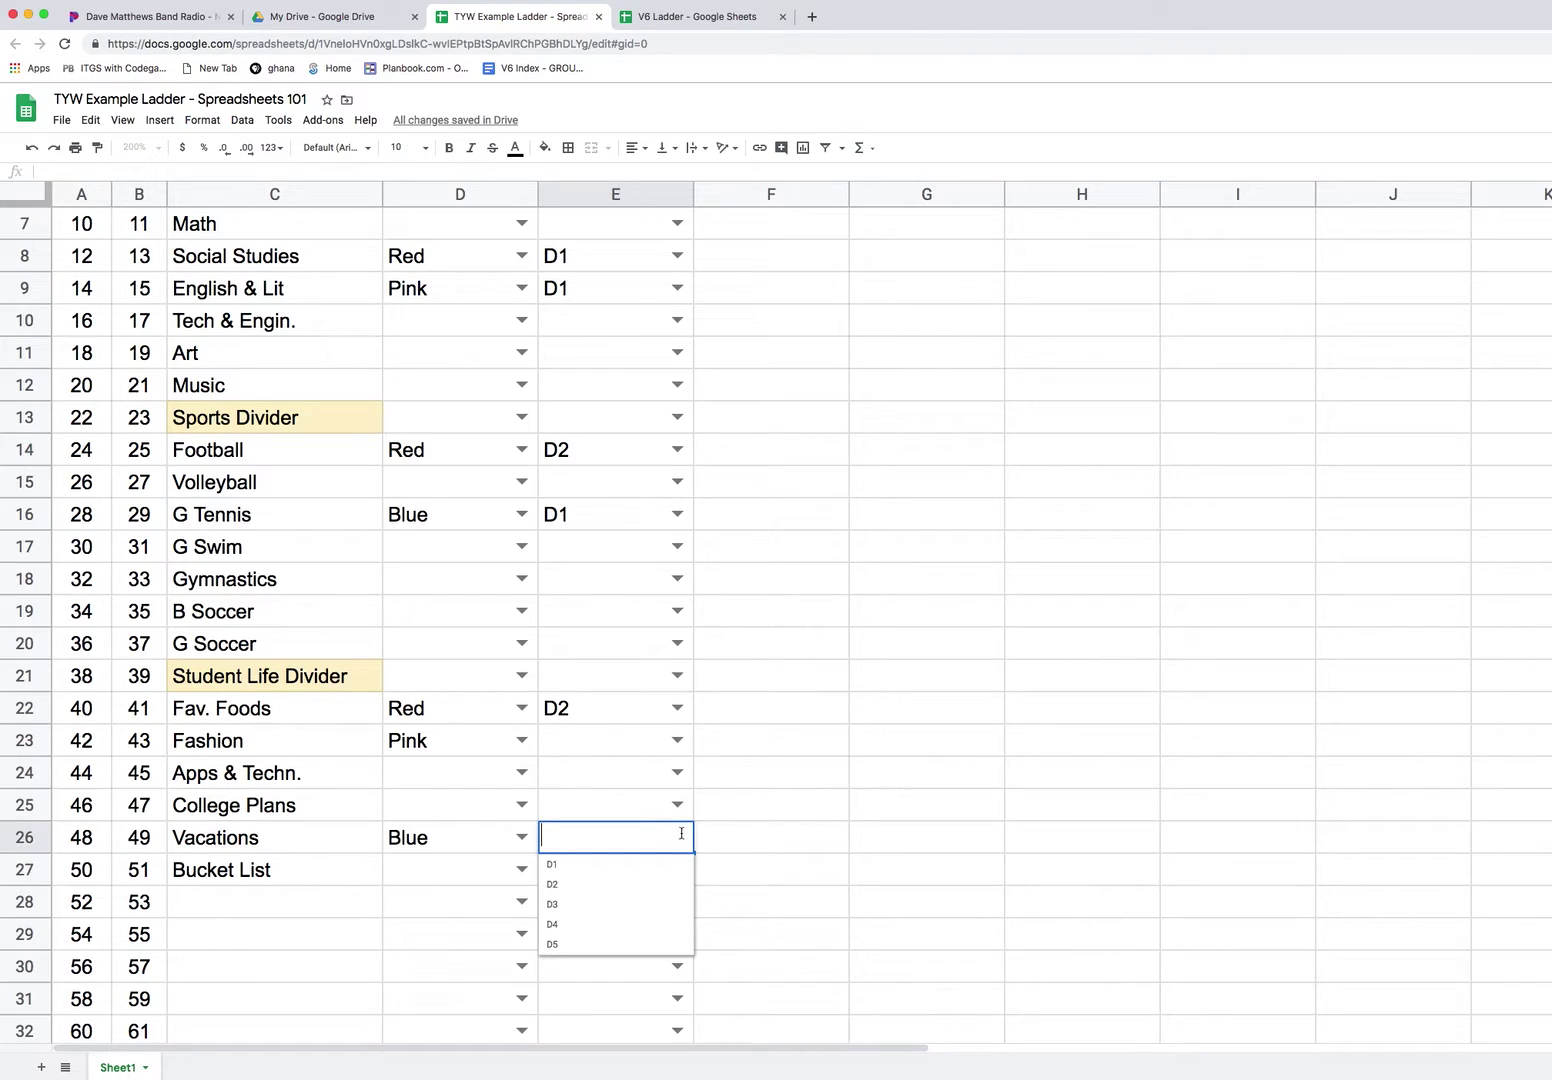
pyautogui.click(586, 885)
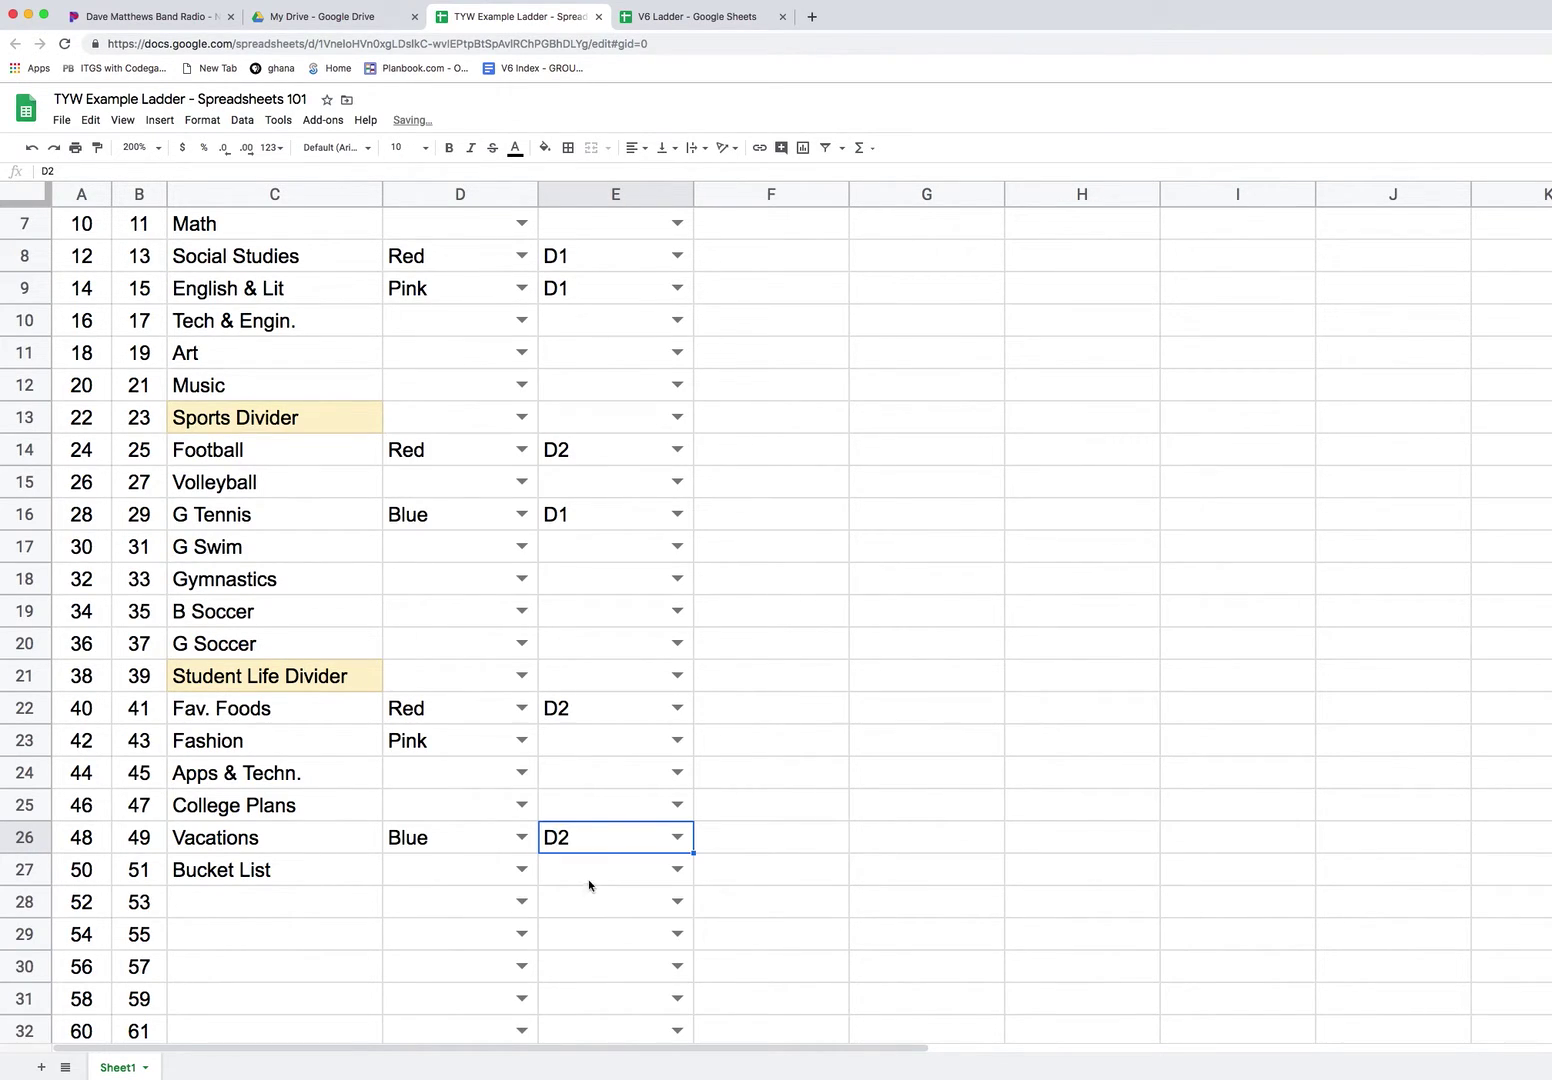
pyautogui.click(680, 741)
pyautogui.click(578, 788)
# Give B Soccer in row 19 the team Org and deadline D2, and Gymnastics in row 18 the team Red and deadline D1.
pyautogui.click(522, 610)
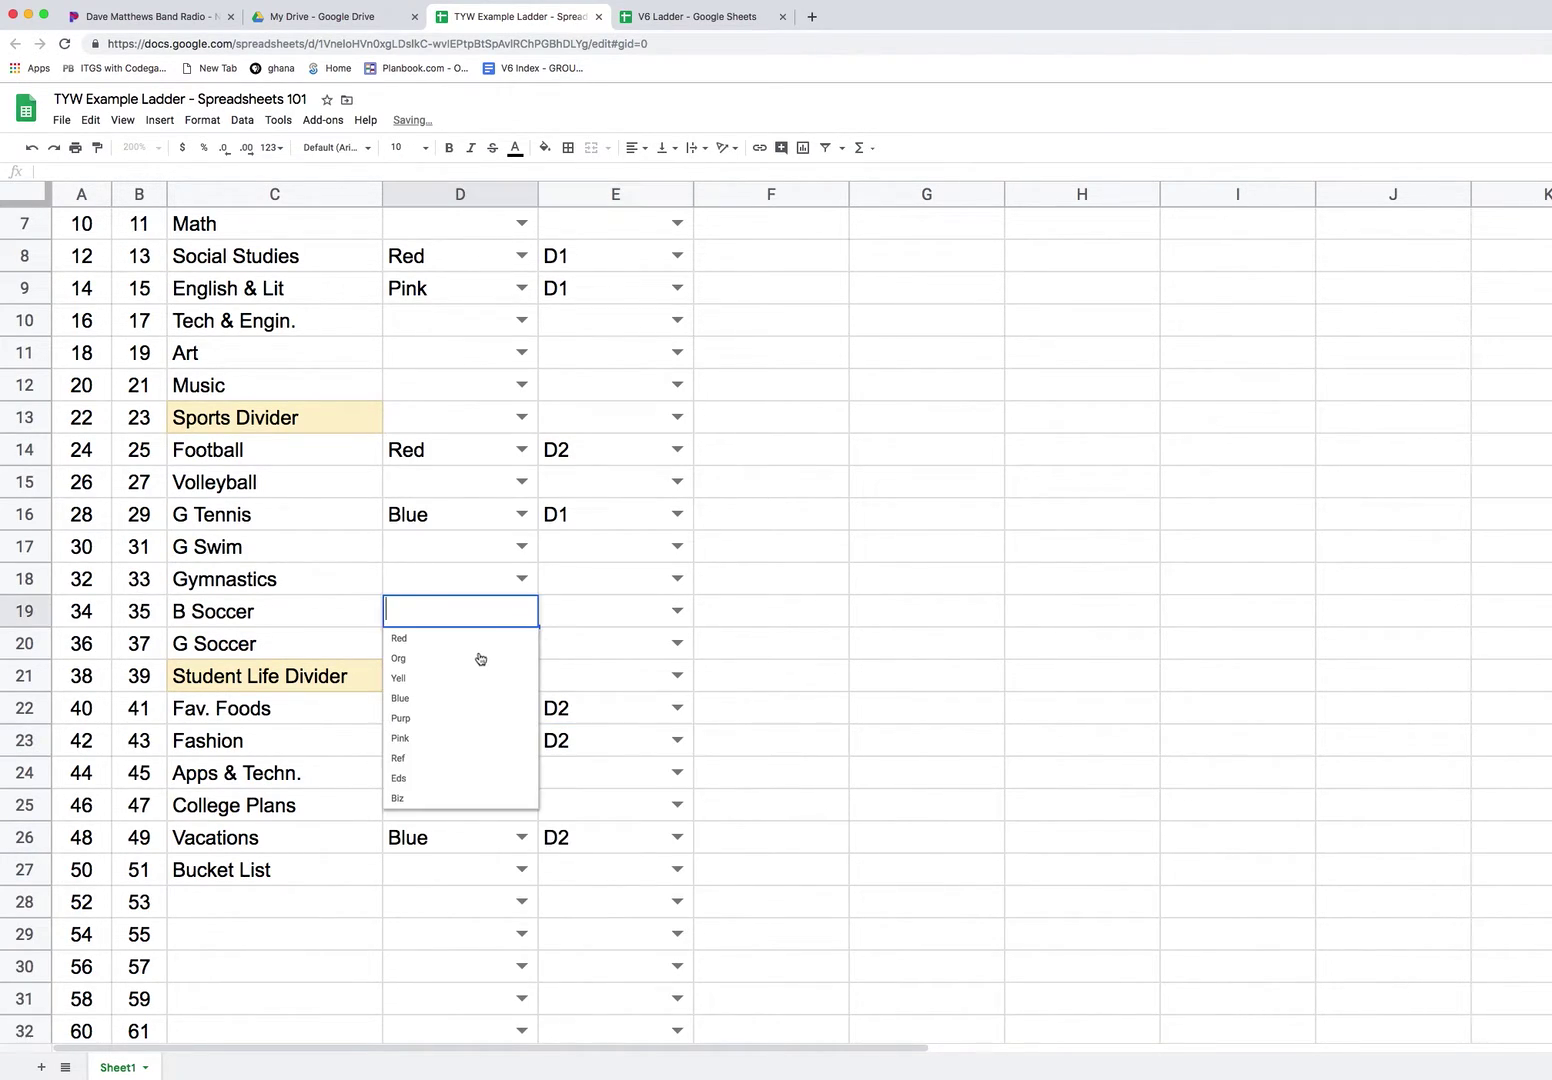
pyautogui.click(483, 657)
pyautogui.click(678, 610)
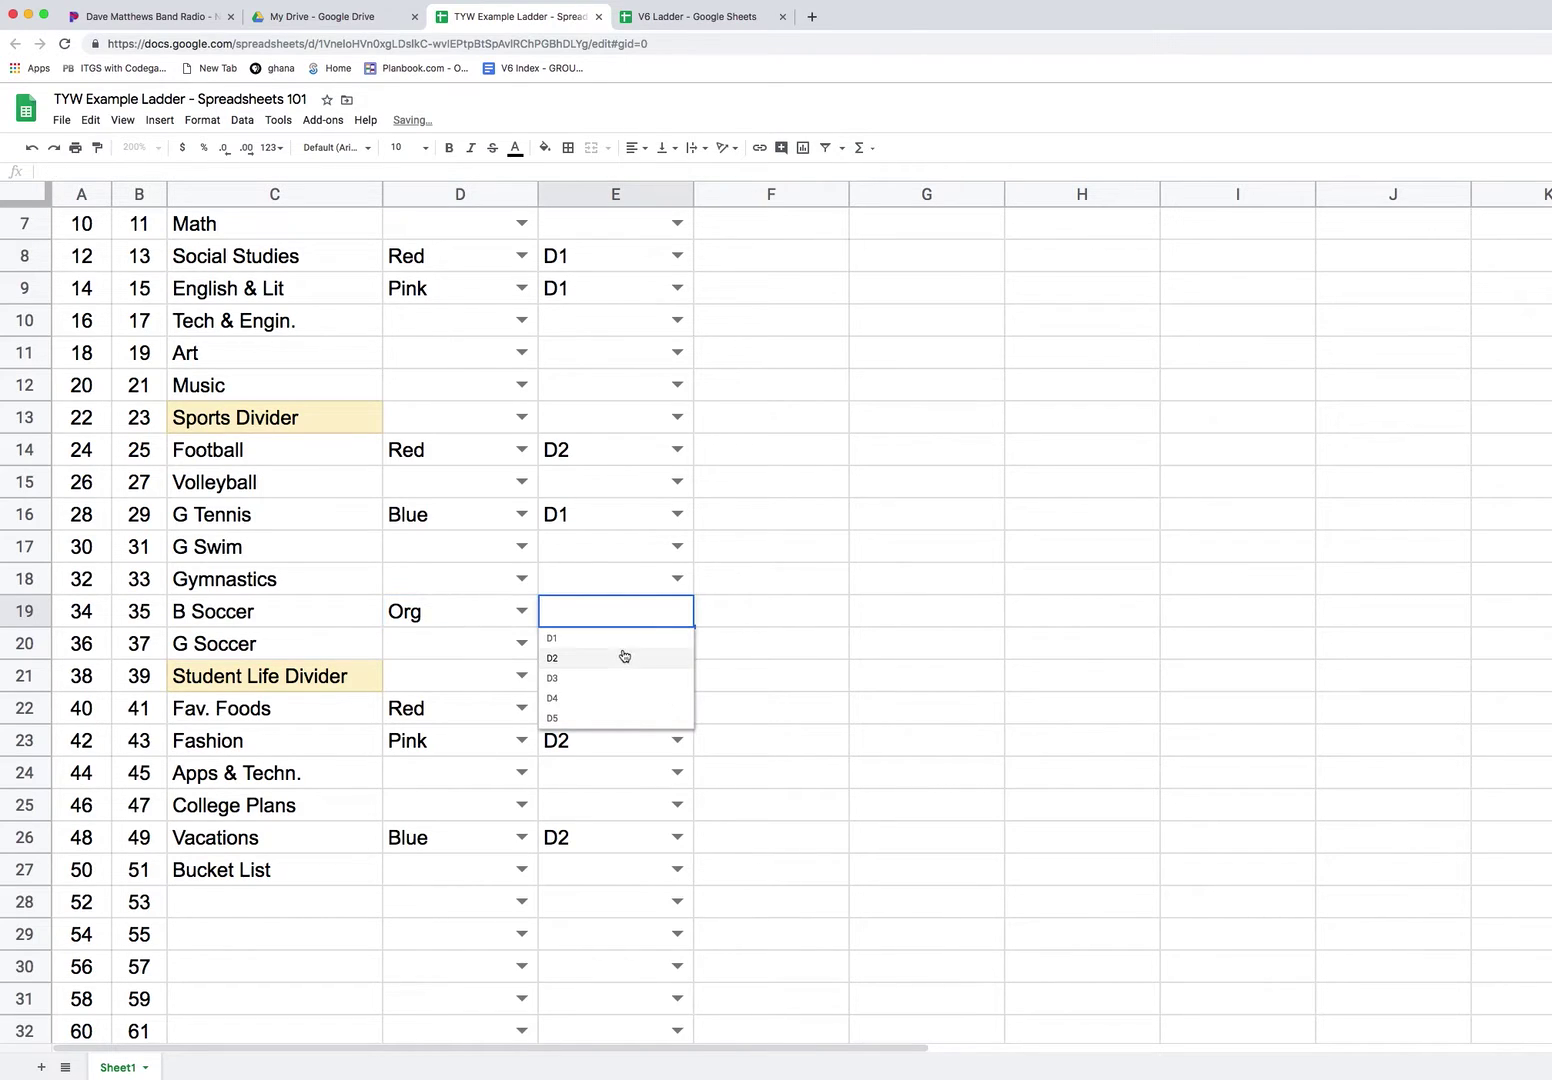
pyautogui.click(622, 657)
pyautogui.click(676, 578)
pyautogui.click(605, 612)
pyautogui.click(522, 578)
pyautogui.click(436, 608)
# Give the Student Life Divider the team Purp and deadline D1, and Apps & Techn. the team Yell and deadline D3.
pyautogui.click(522, 676)
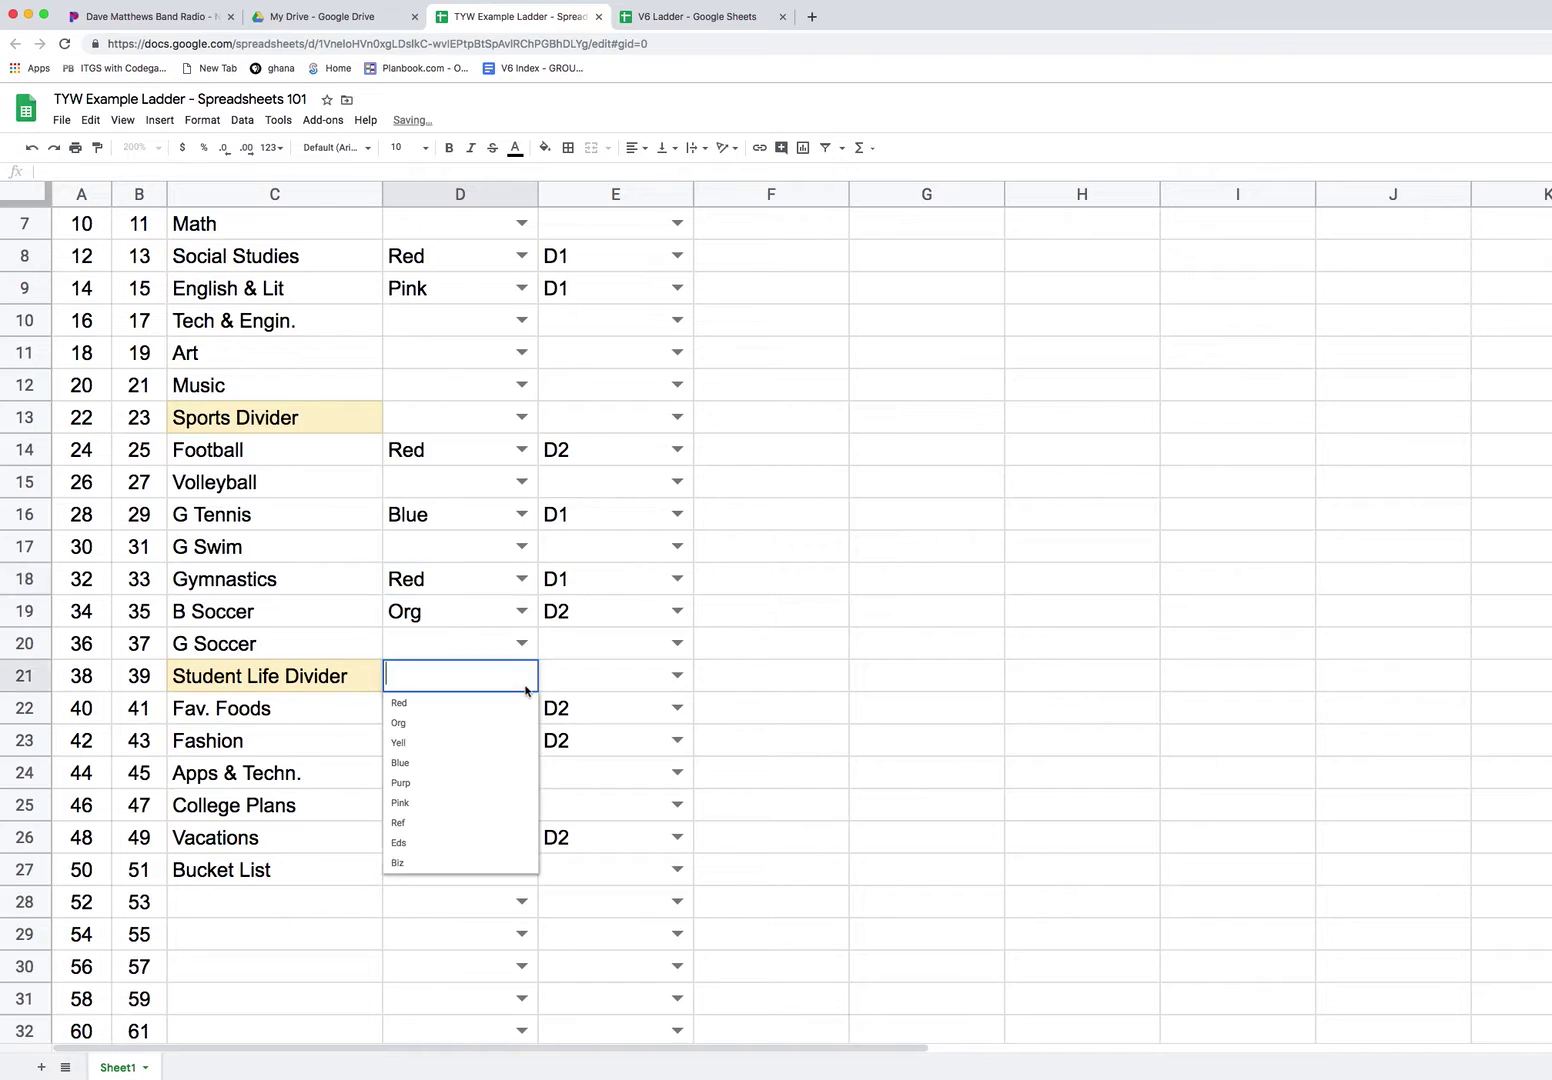
pyautogui.click(482, 784)
pyautogui.click(677, 676)
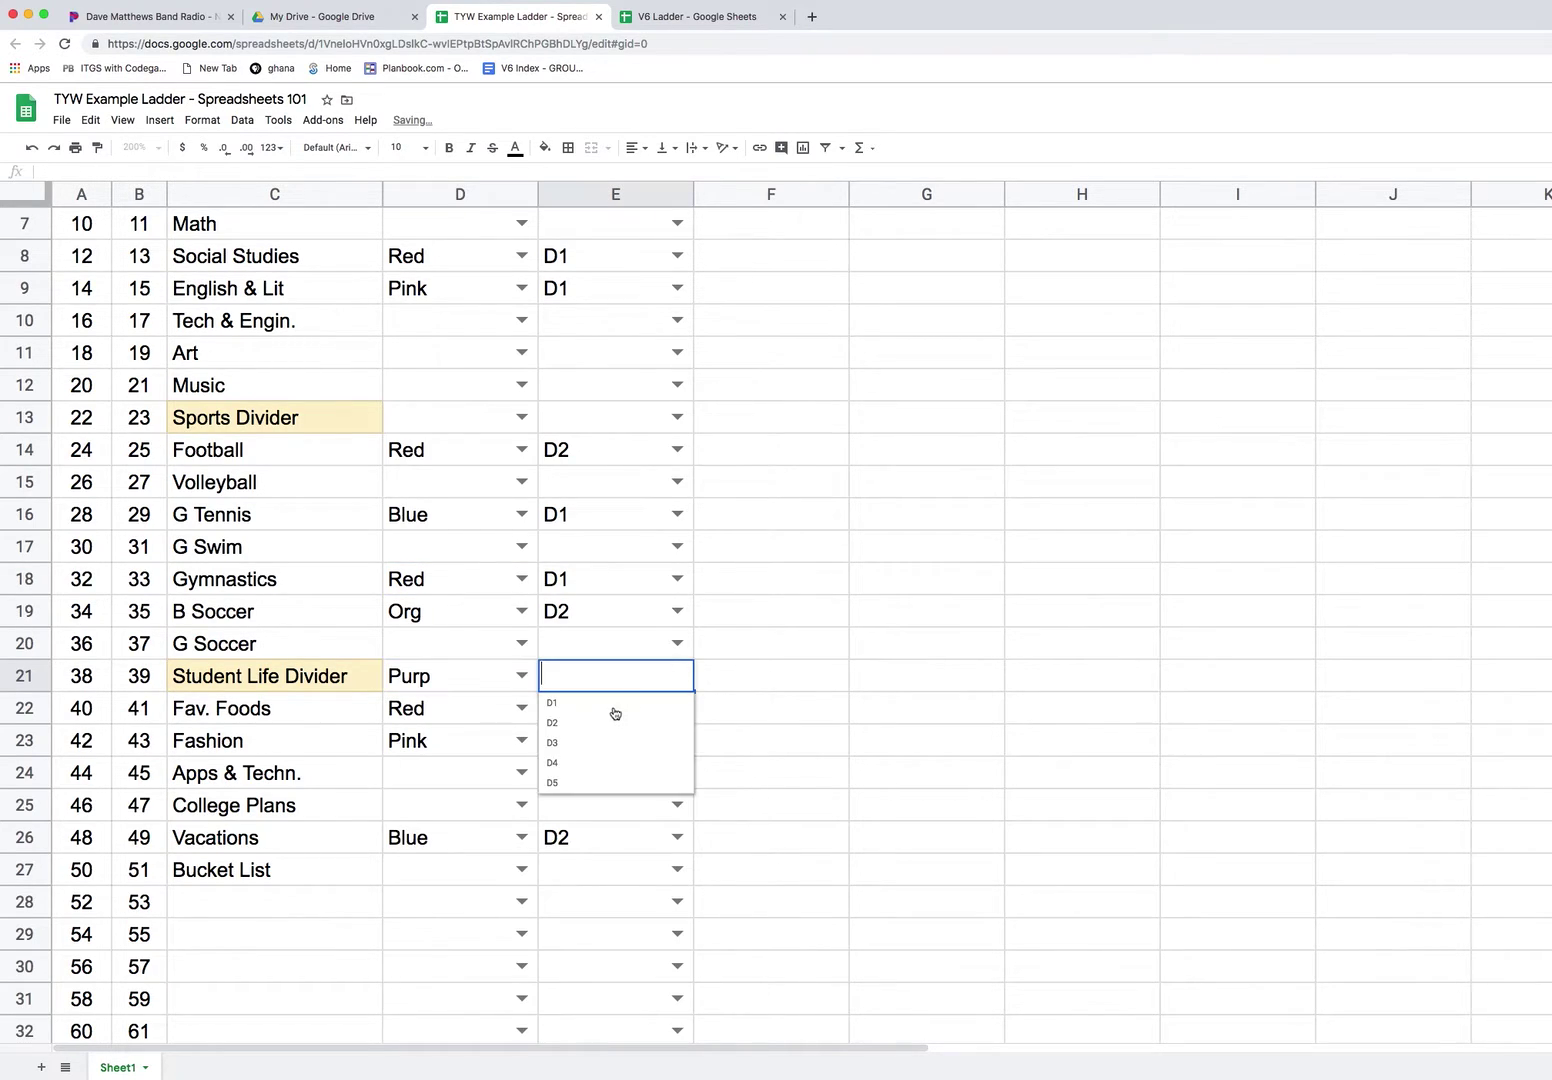
pyautogui.click(606, 705)
pyautogui.click(677, 772)
pyautogui.click(613, 838)
pyautogui.click(522, 772)
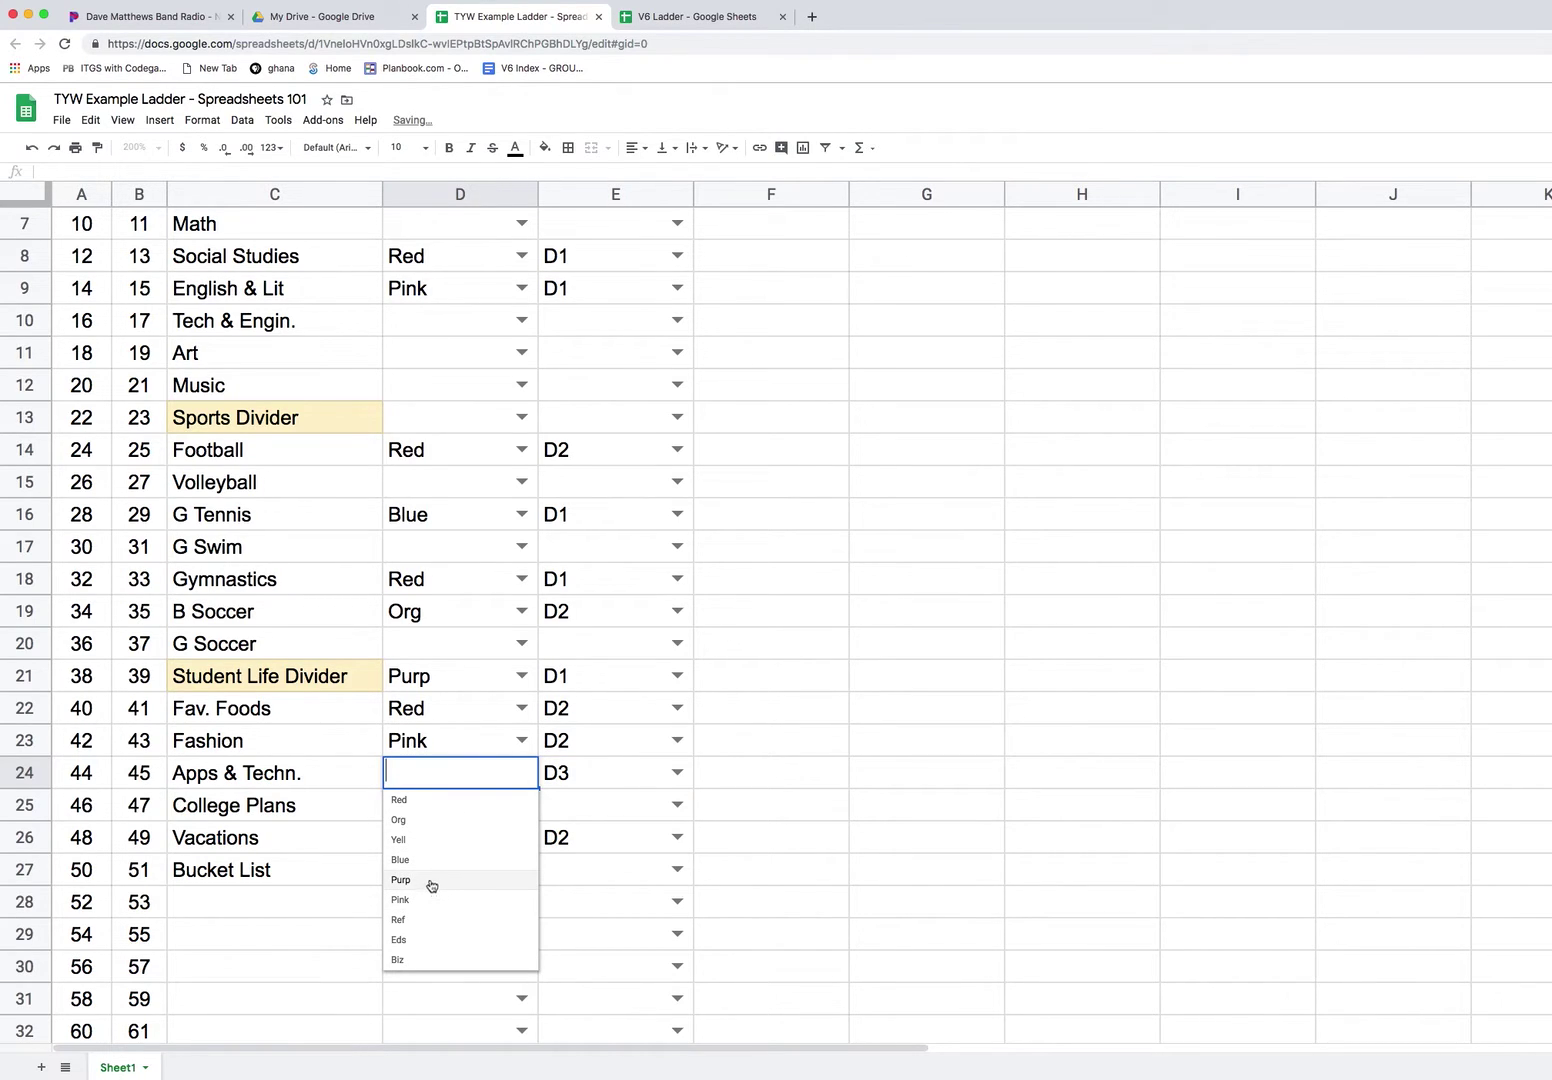
pyautogui.click(424, 840)
# Select the Team column cells D2 through D86 and start a conditional formatting rule for them.
pyautogui.scroll(3, 549, 450)
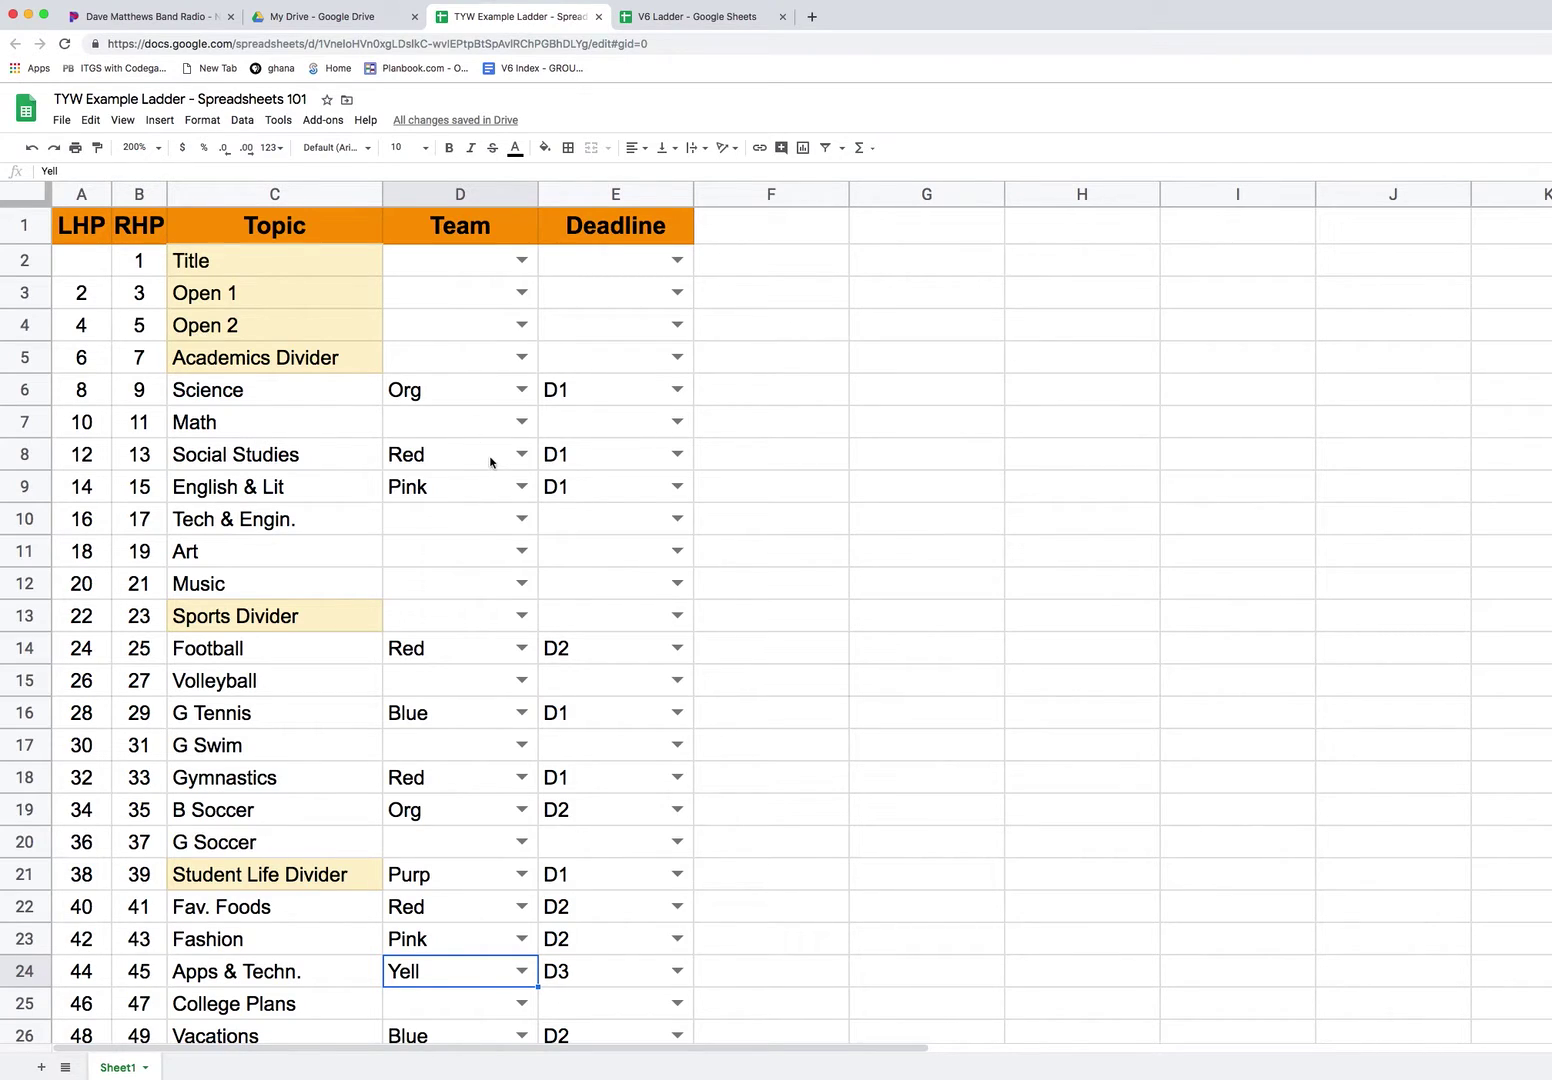
pyautogui.click(459, 264)
pyautogui.scroll(-5, 470, 610)
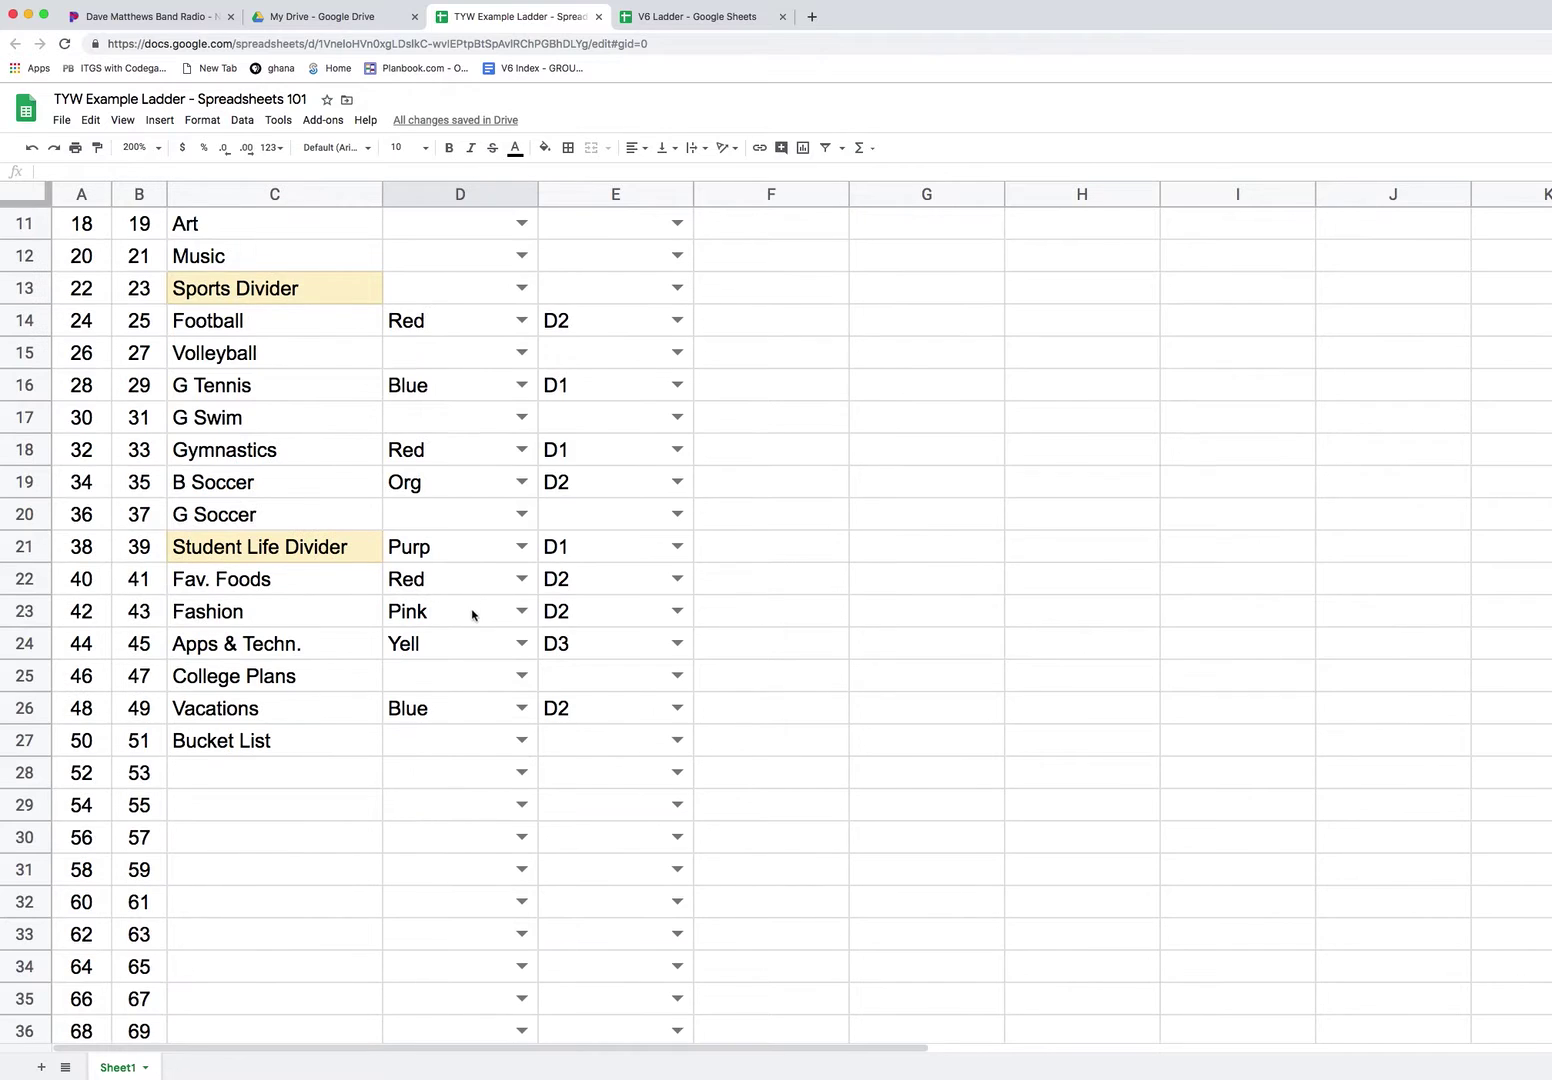
pyautogui.scroll(-10, 489, 828)
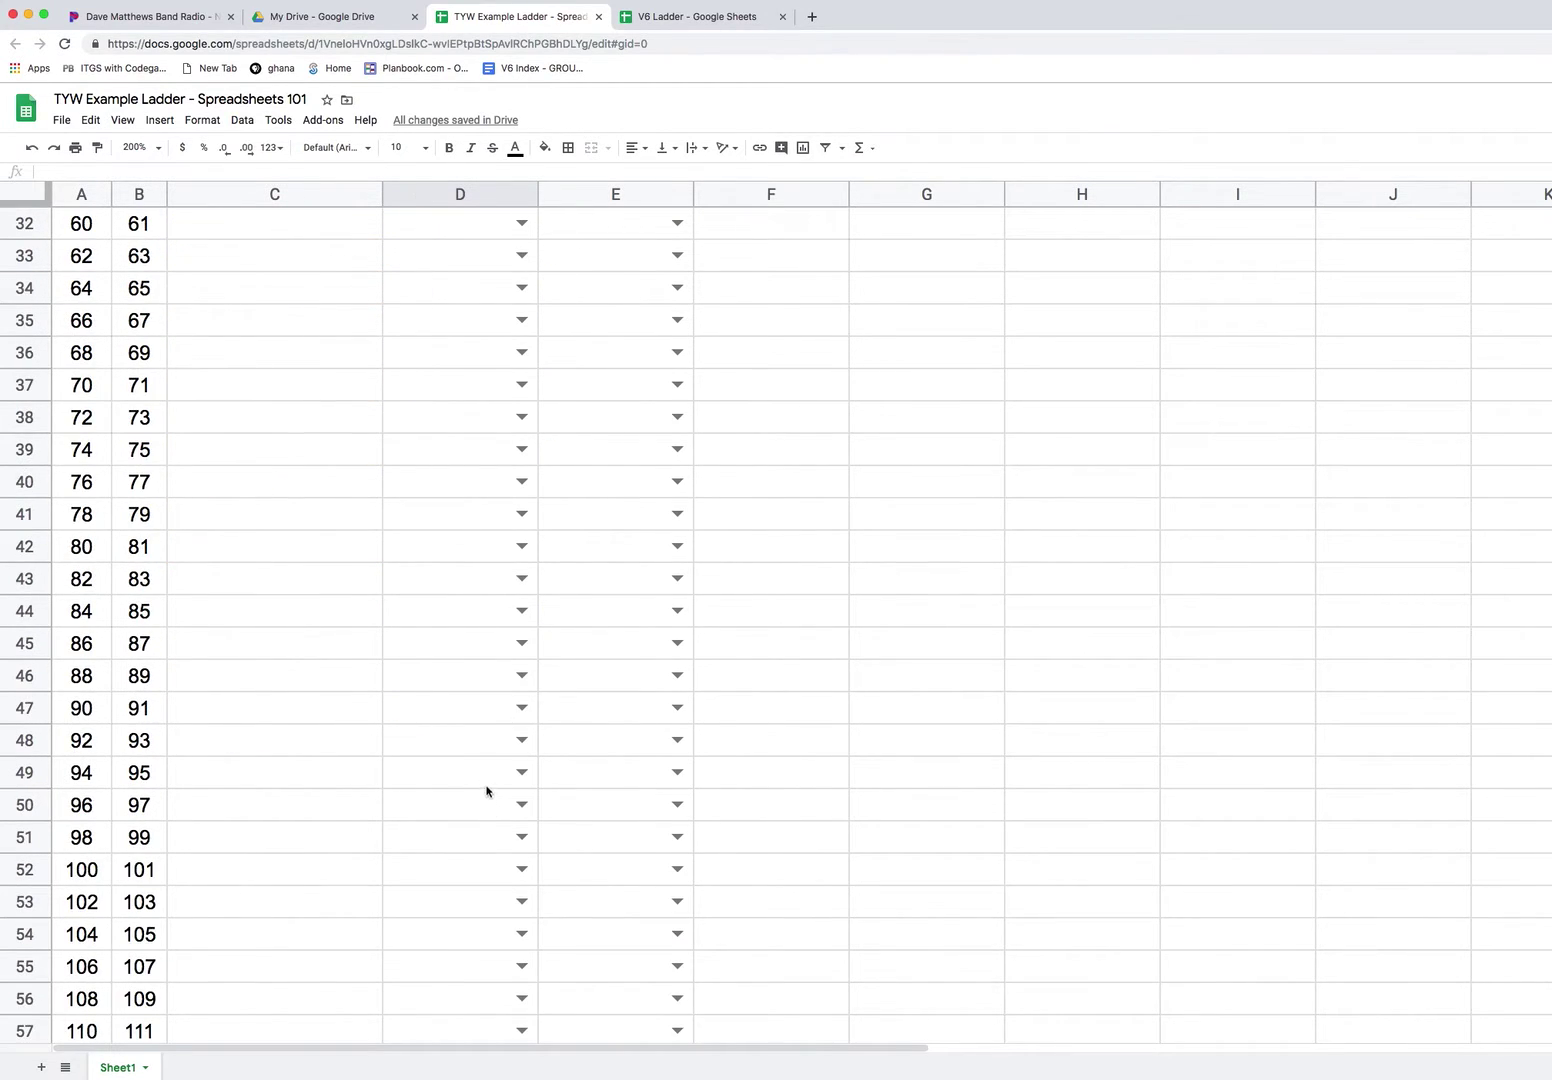
pyautogui.scroll(-20, 468, 515)
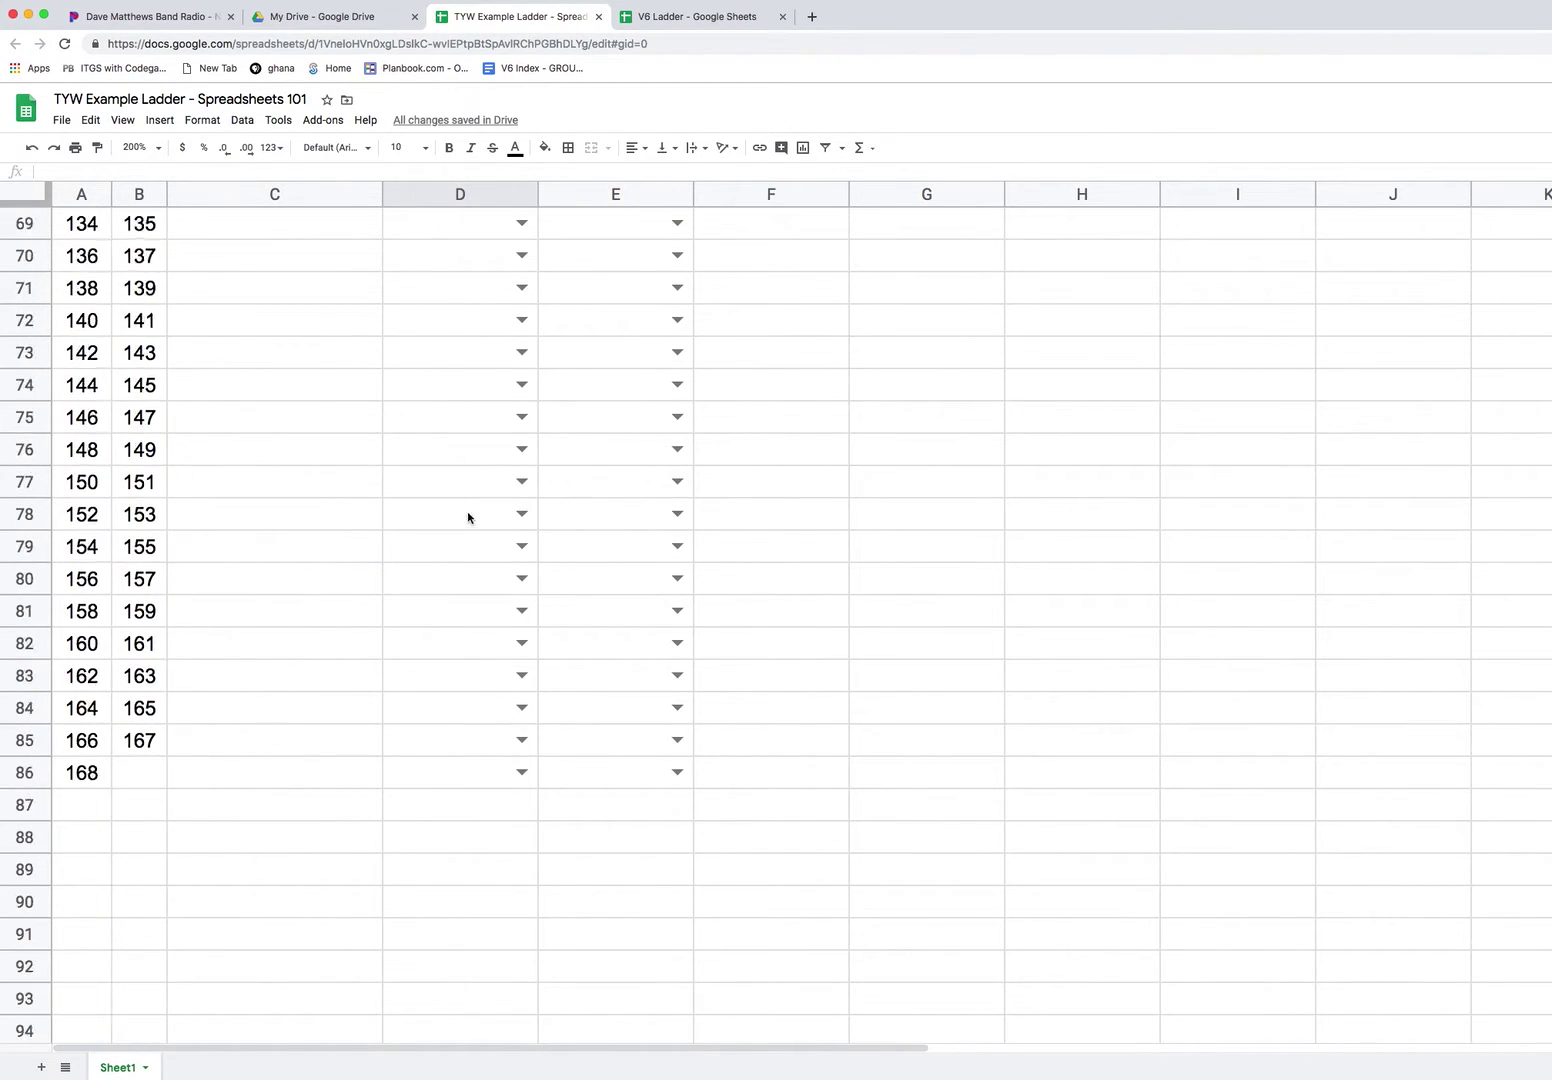
pyautogui.keyDown('shift'); pyautogui.click(451, 656); pyautogui.keyUp('shift')
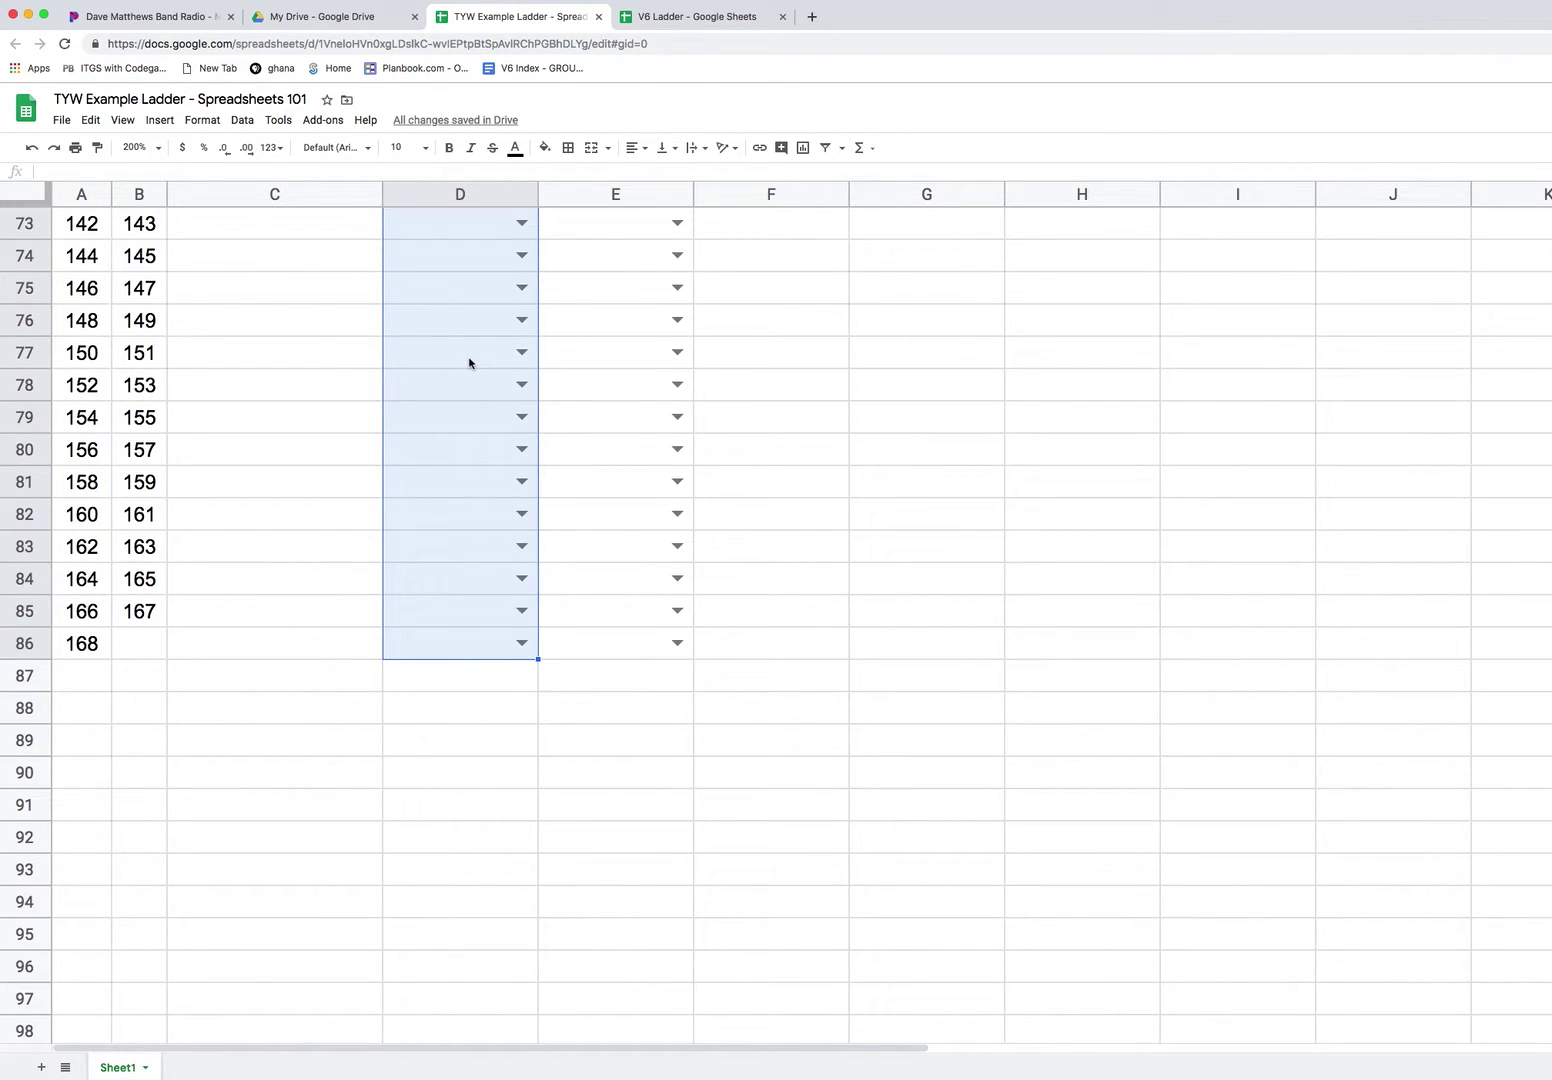
pyautogui.scroll(20, 488, 362)
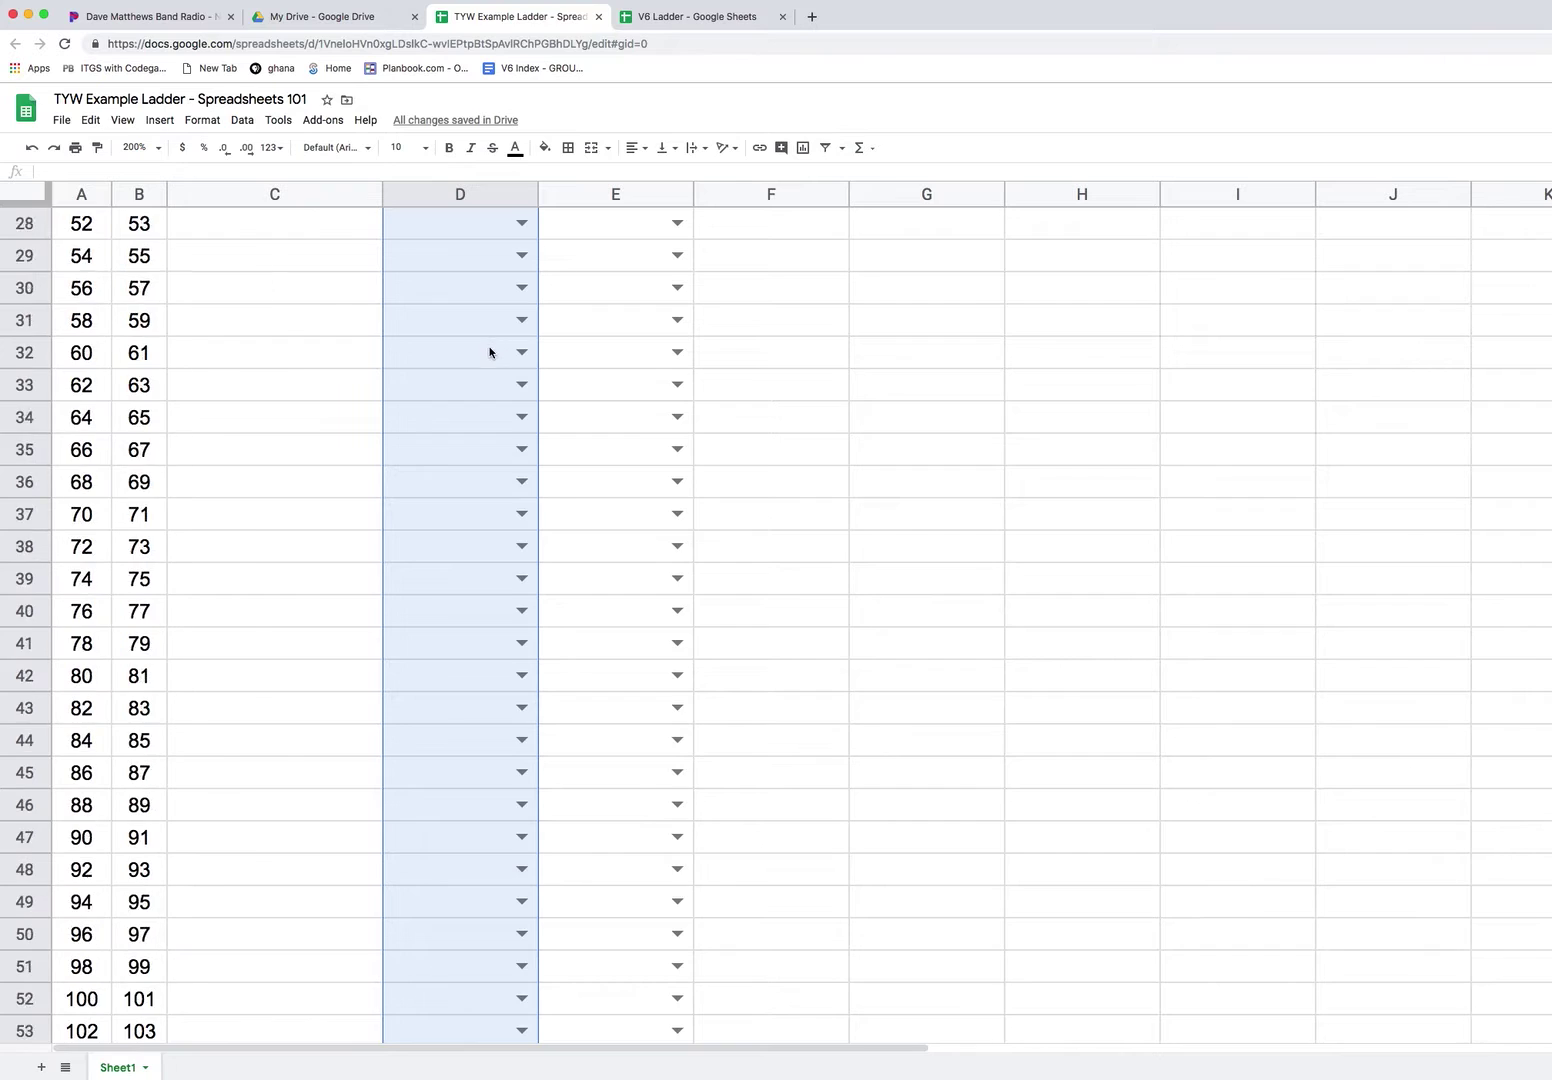
pyautogui.click(208, 122)
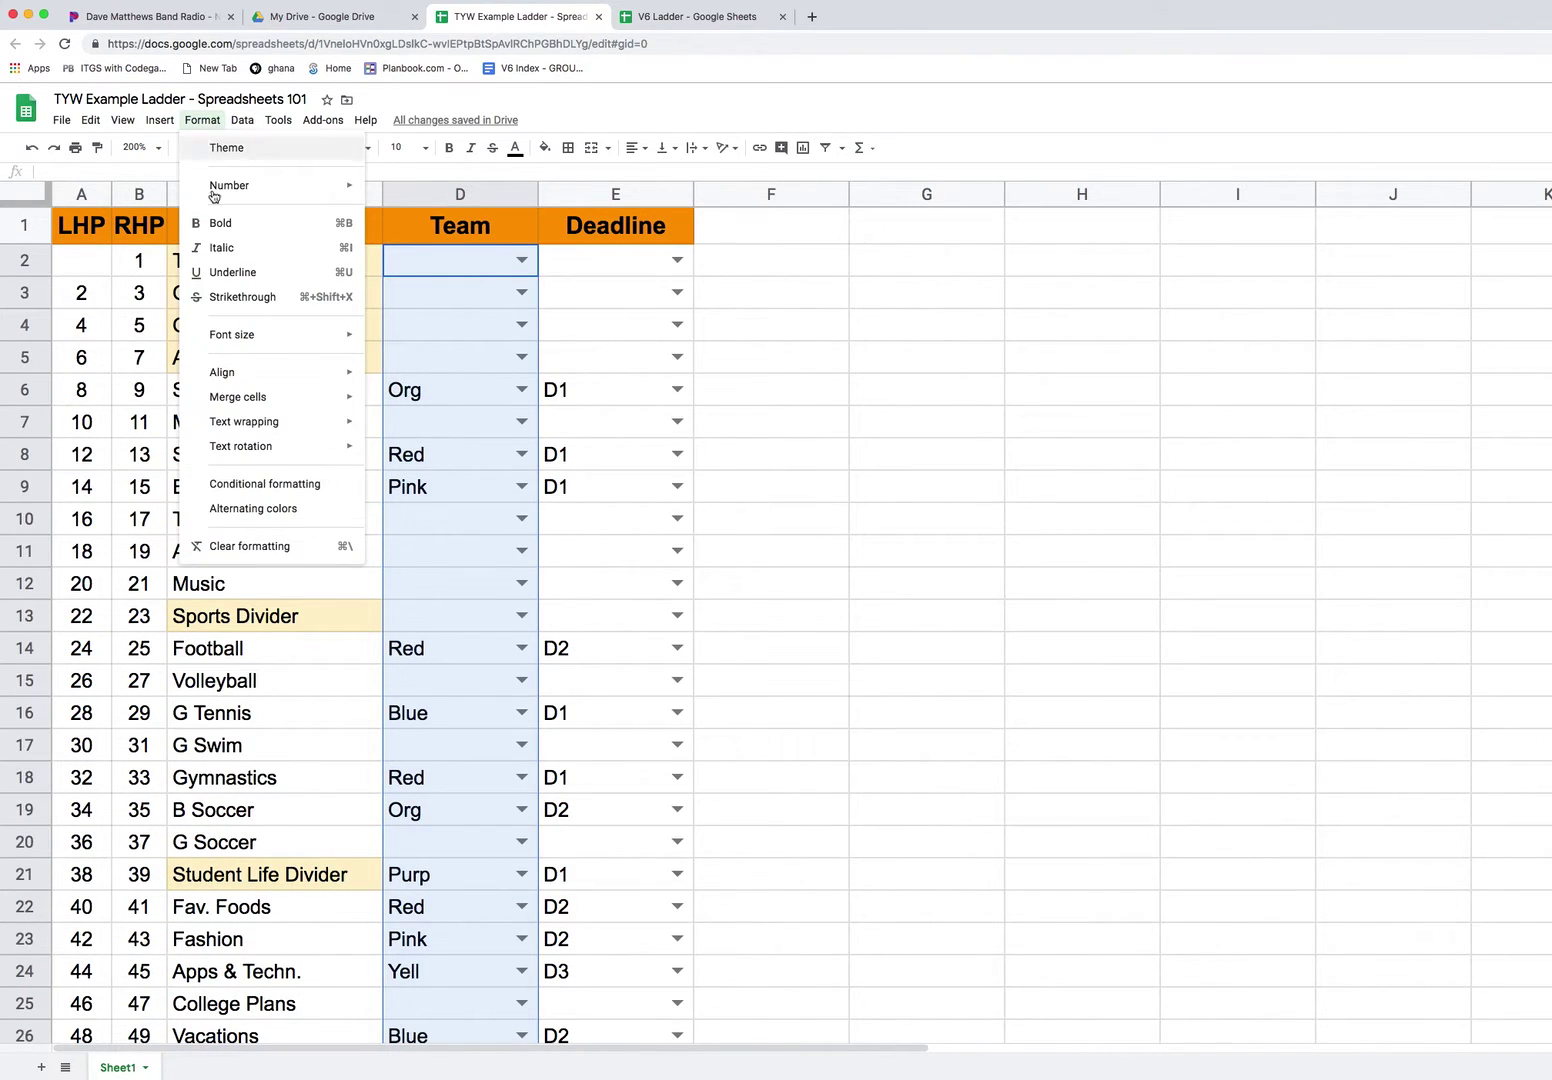
pyautogui.click(262, 484)
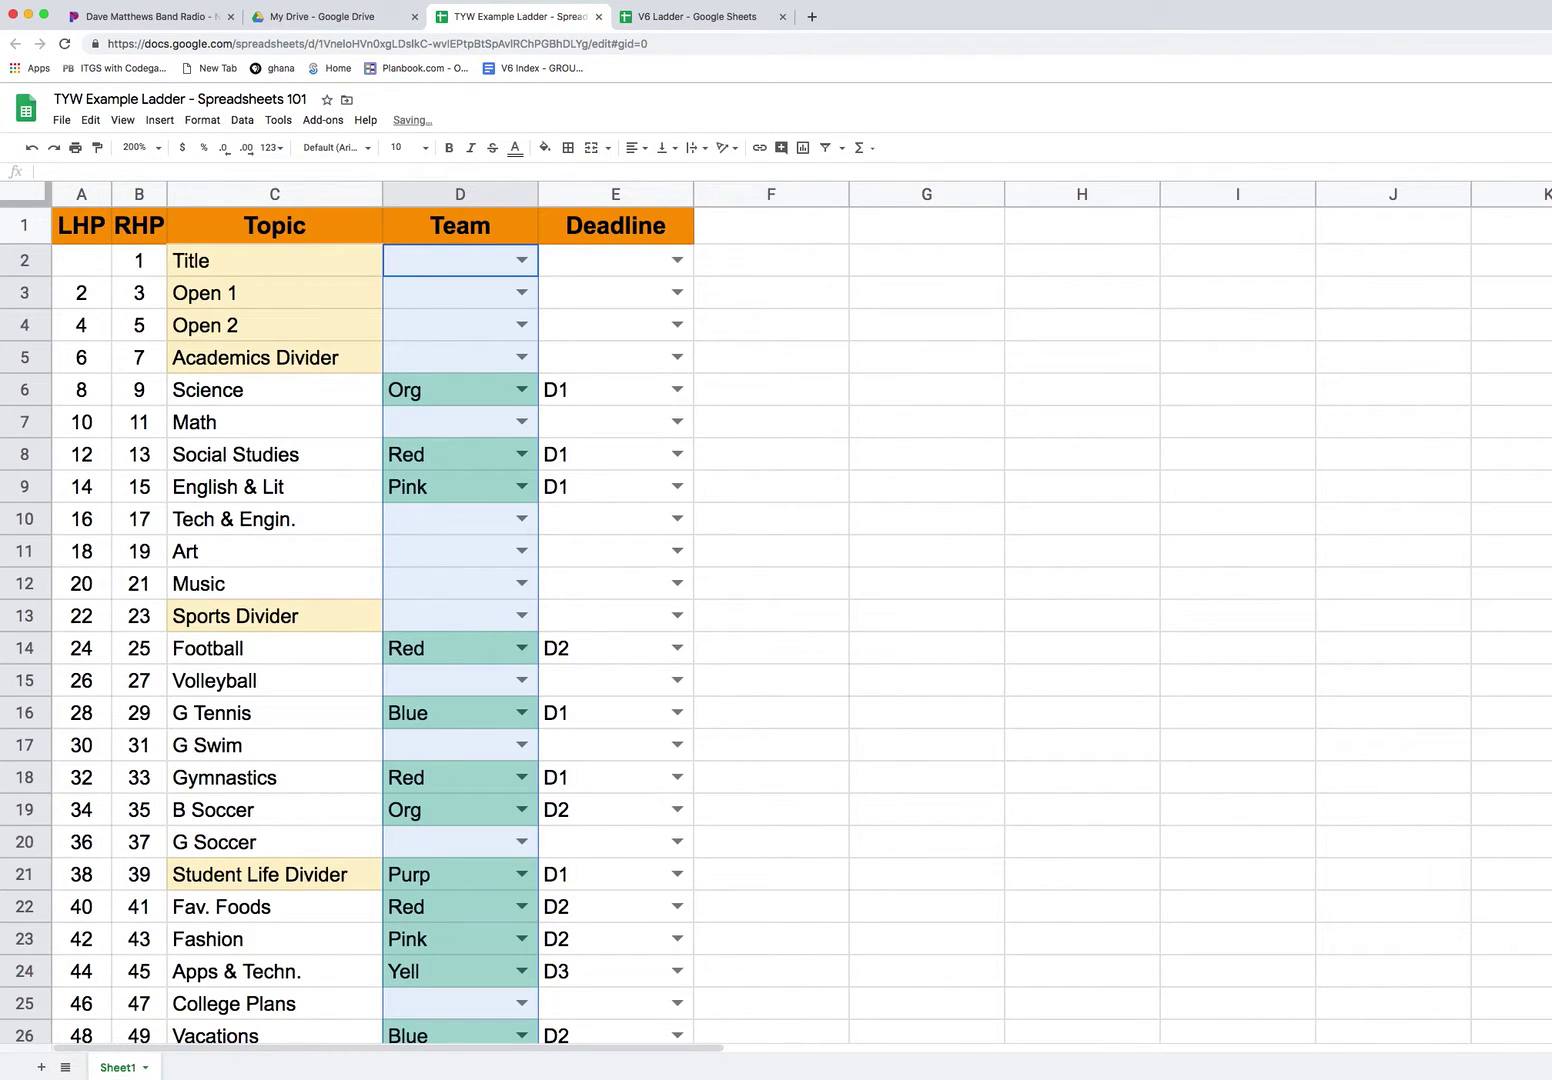
pyautogui.moveTo(1551, 36); pyautogui.dragTo(1545, 36)
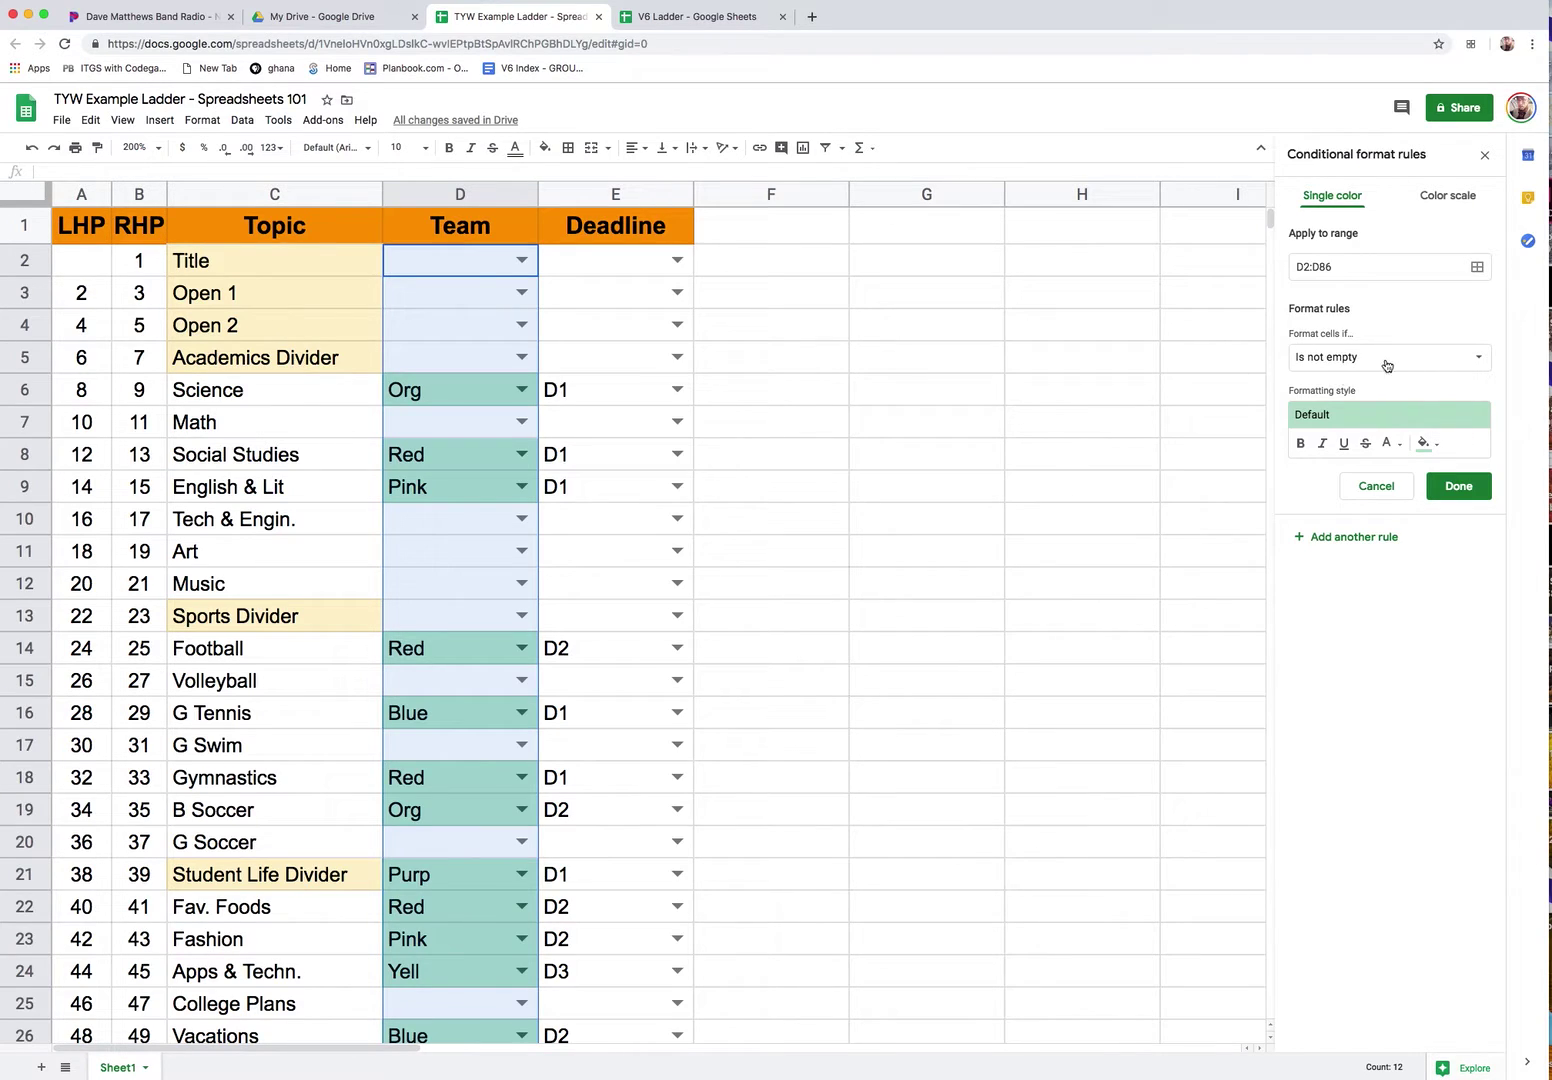
# Format Team cells whose text is exactly Red with a red fill and white text.
pyautogui.click(1478, 358)
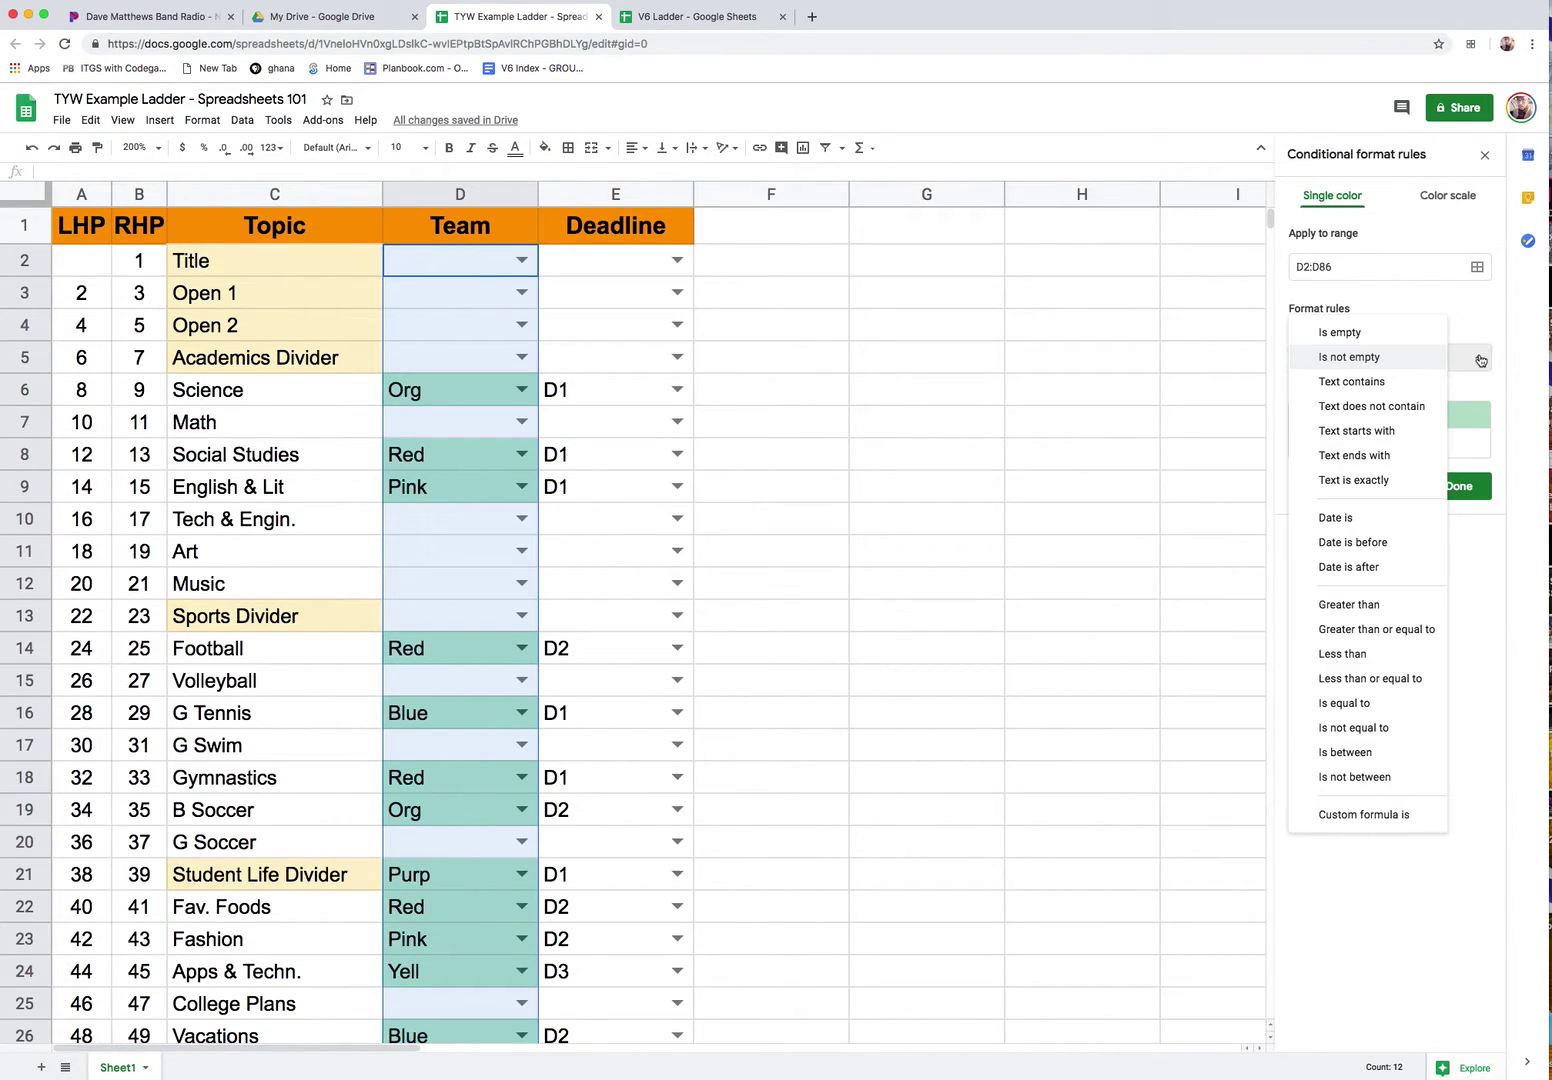
pyautogui.click(1356, 482)
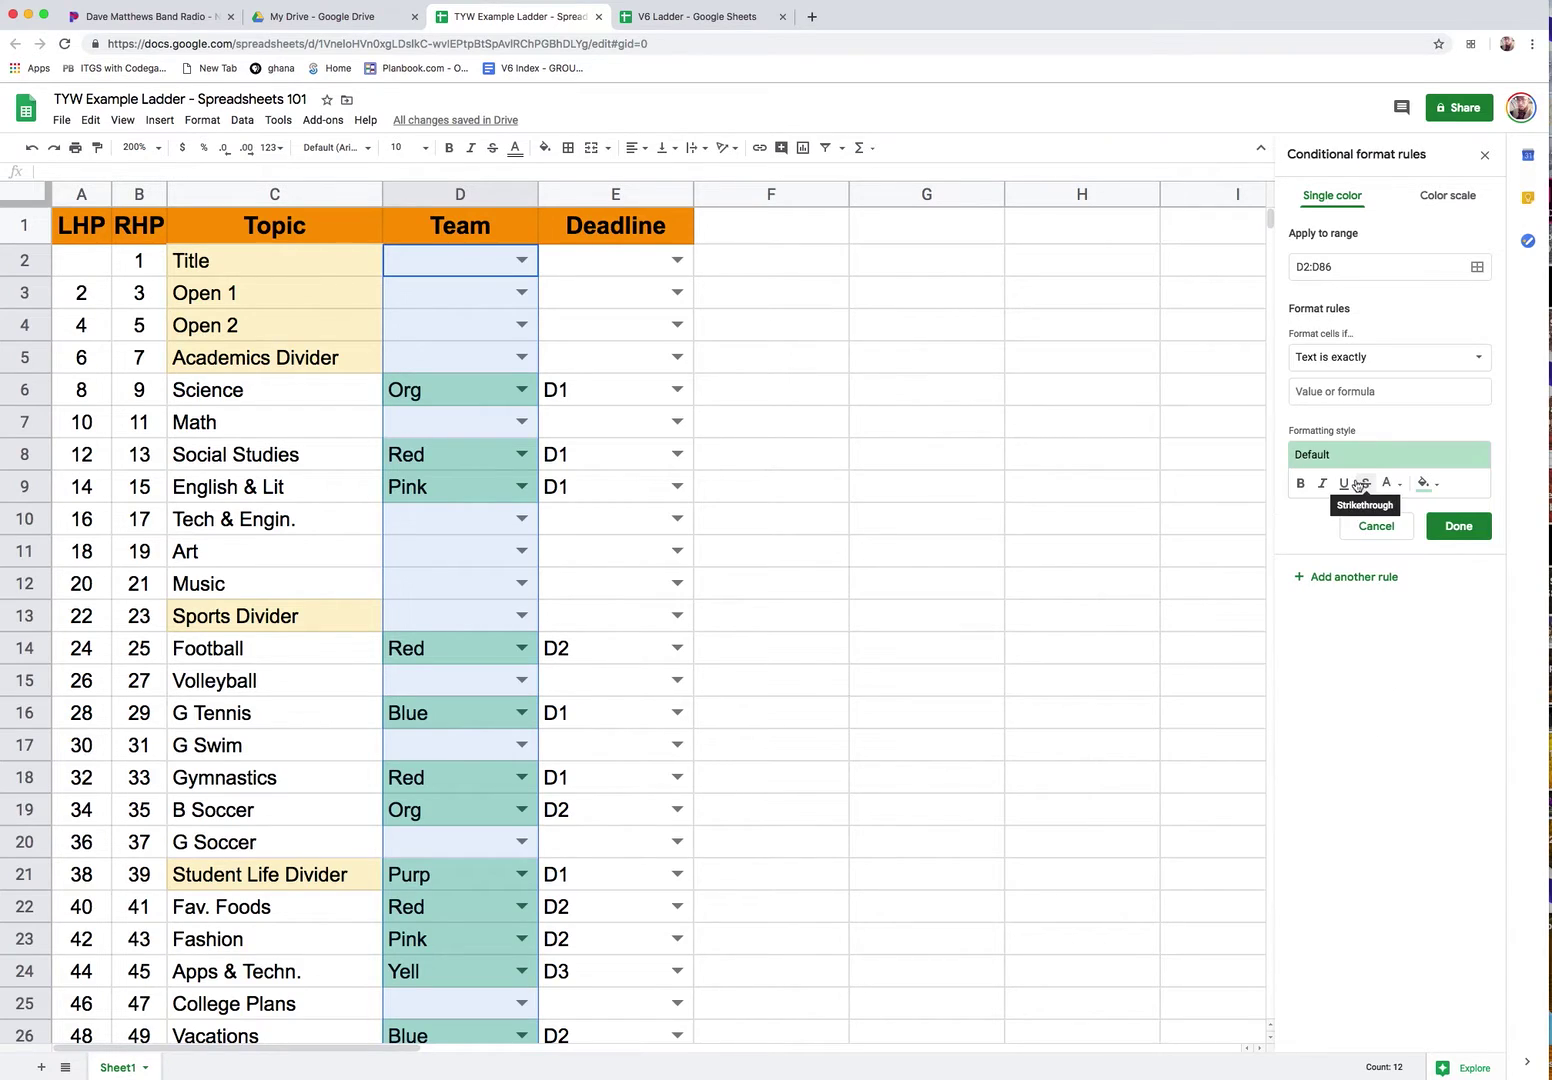
pyautogui.click(1330, 393)
pyautogui.write('Red')
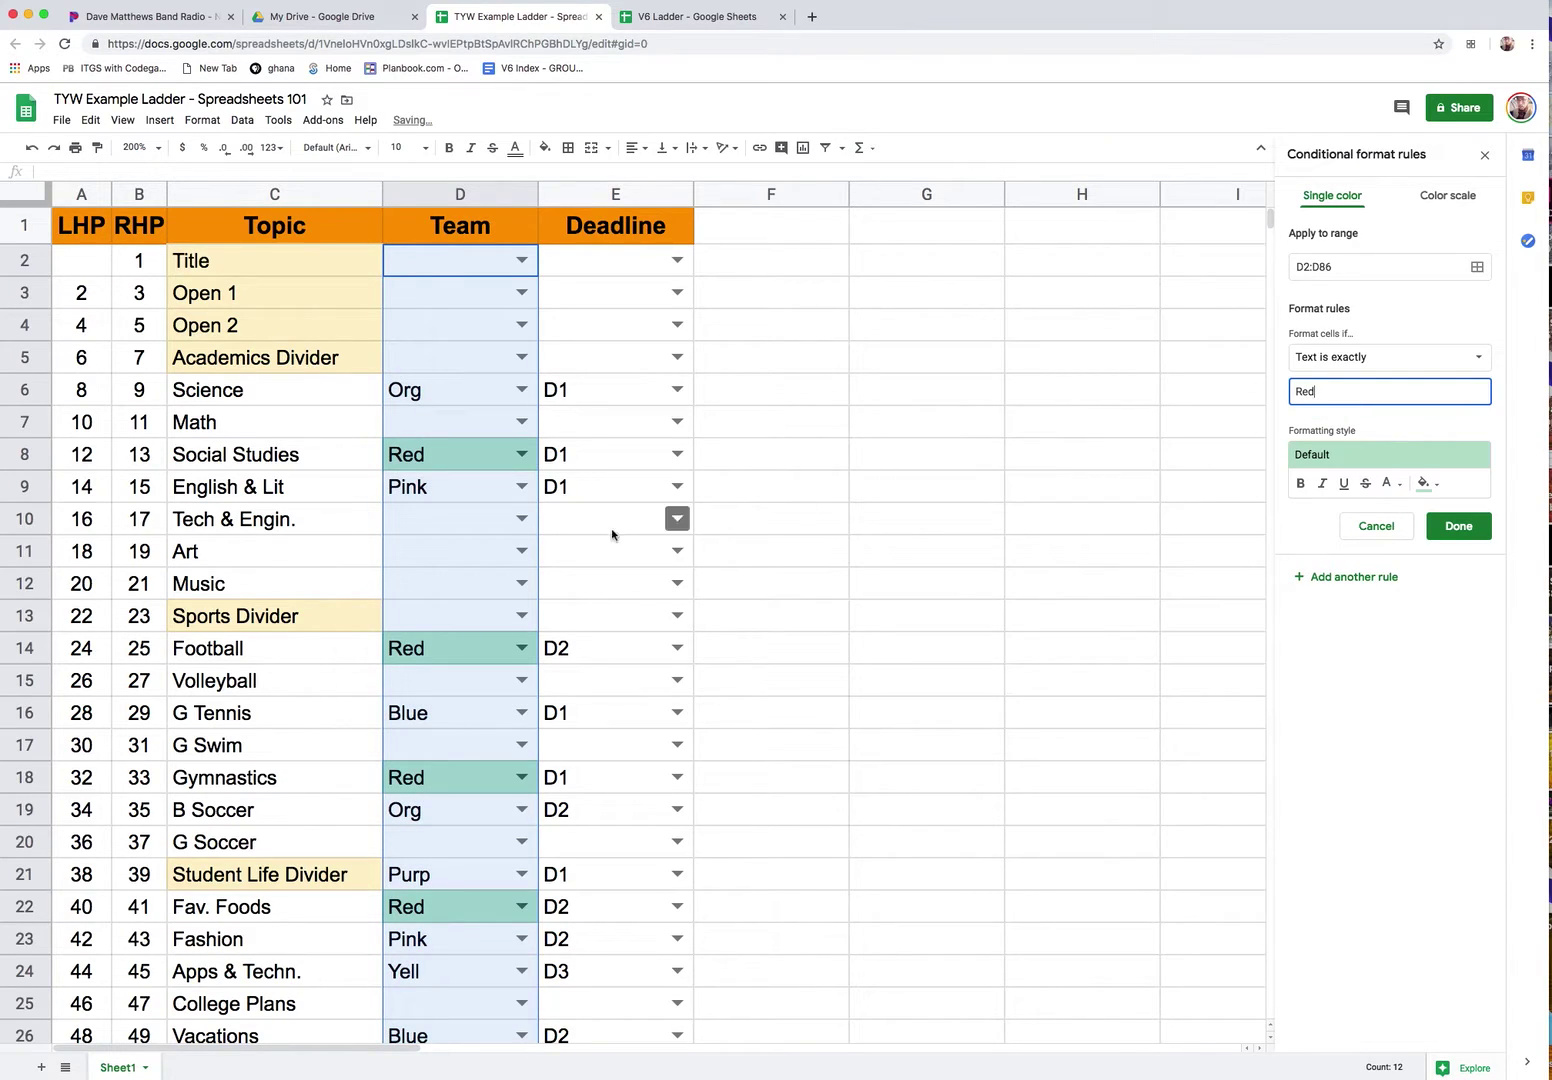
pyautogui.click(1424, 487)
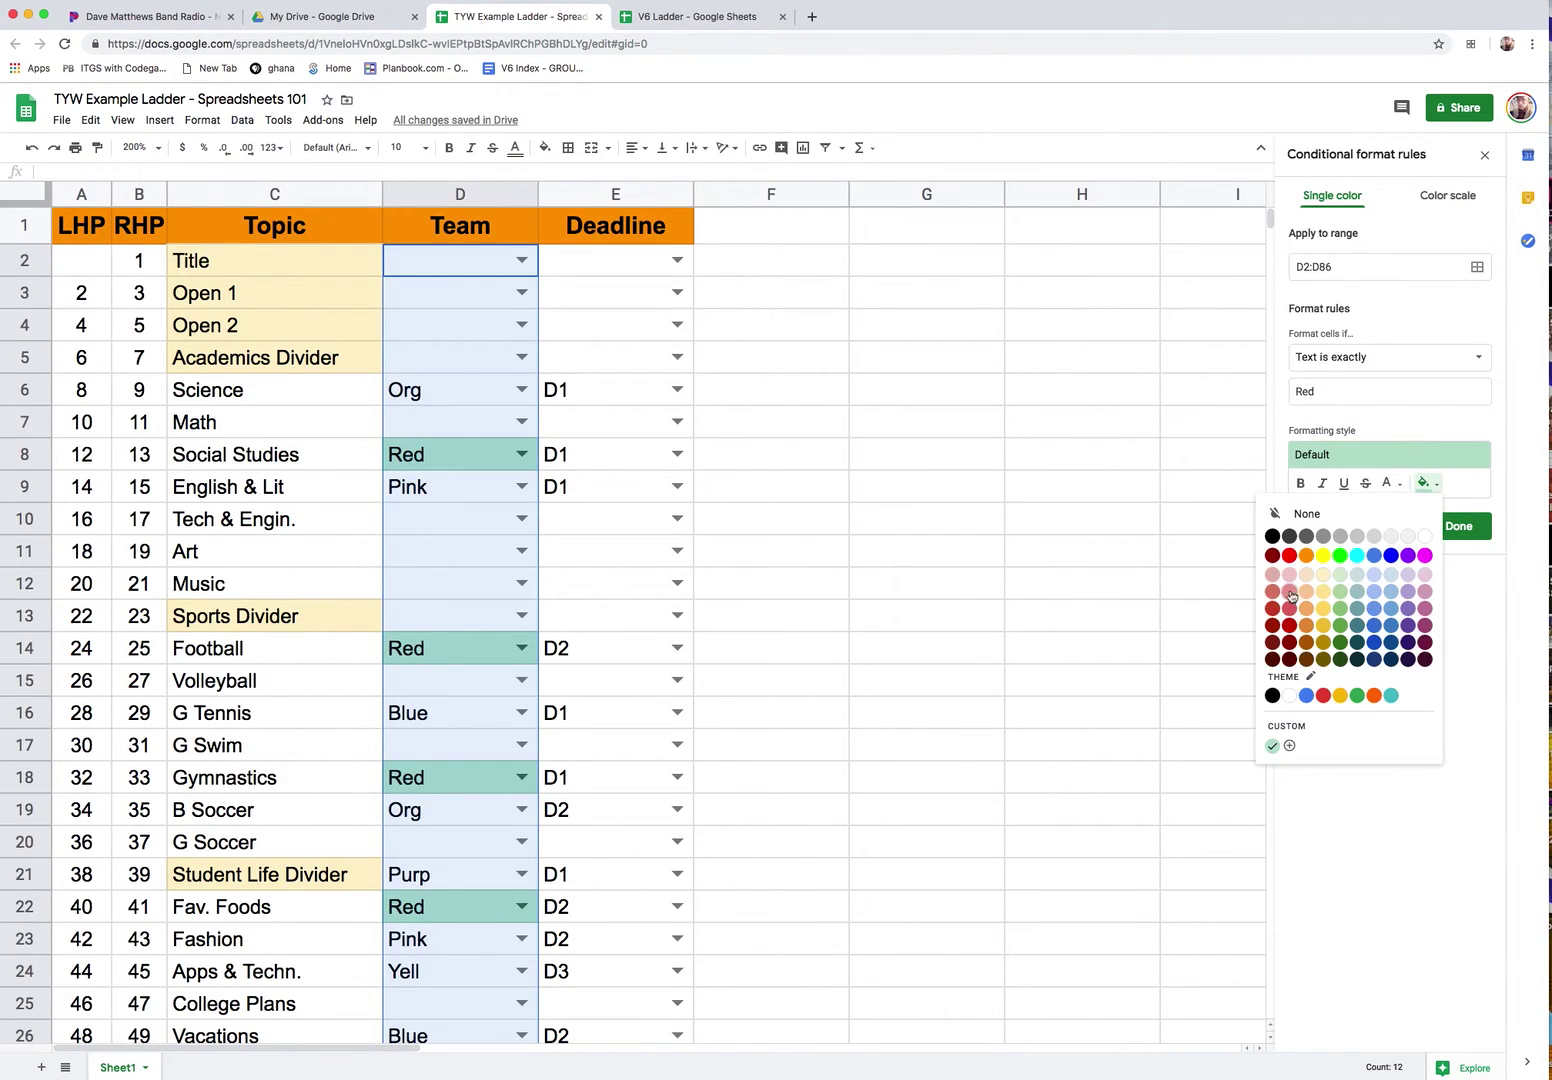
pyautogui.click(1288, 556)
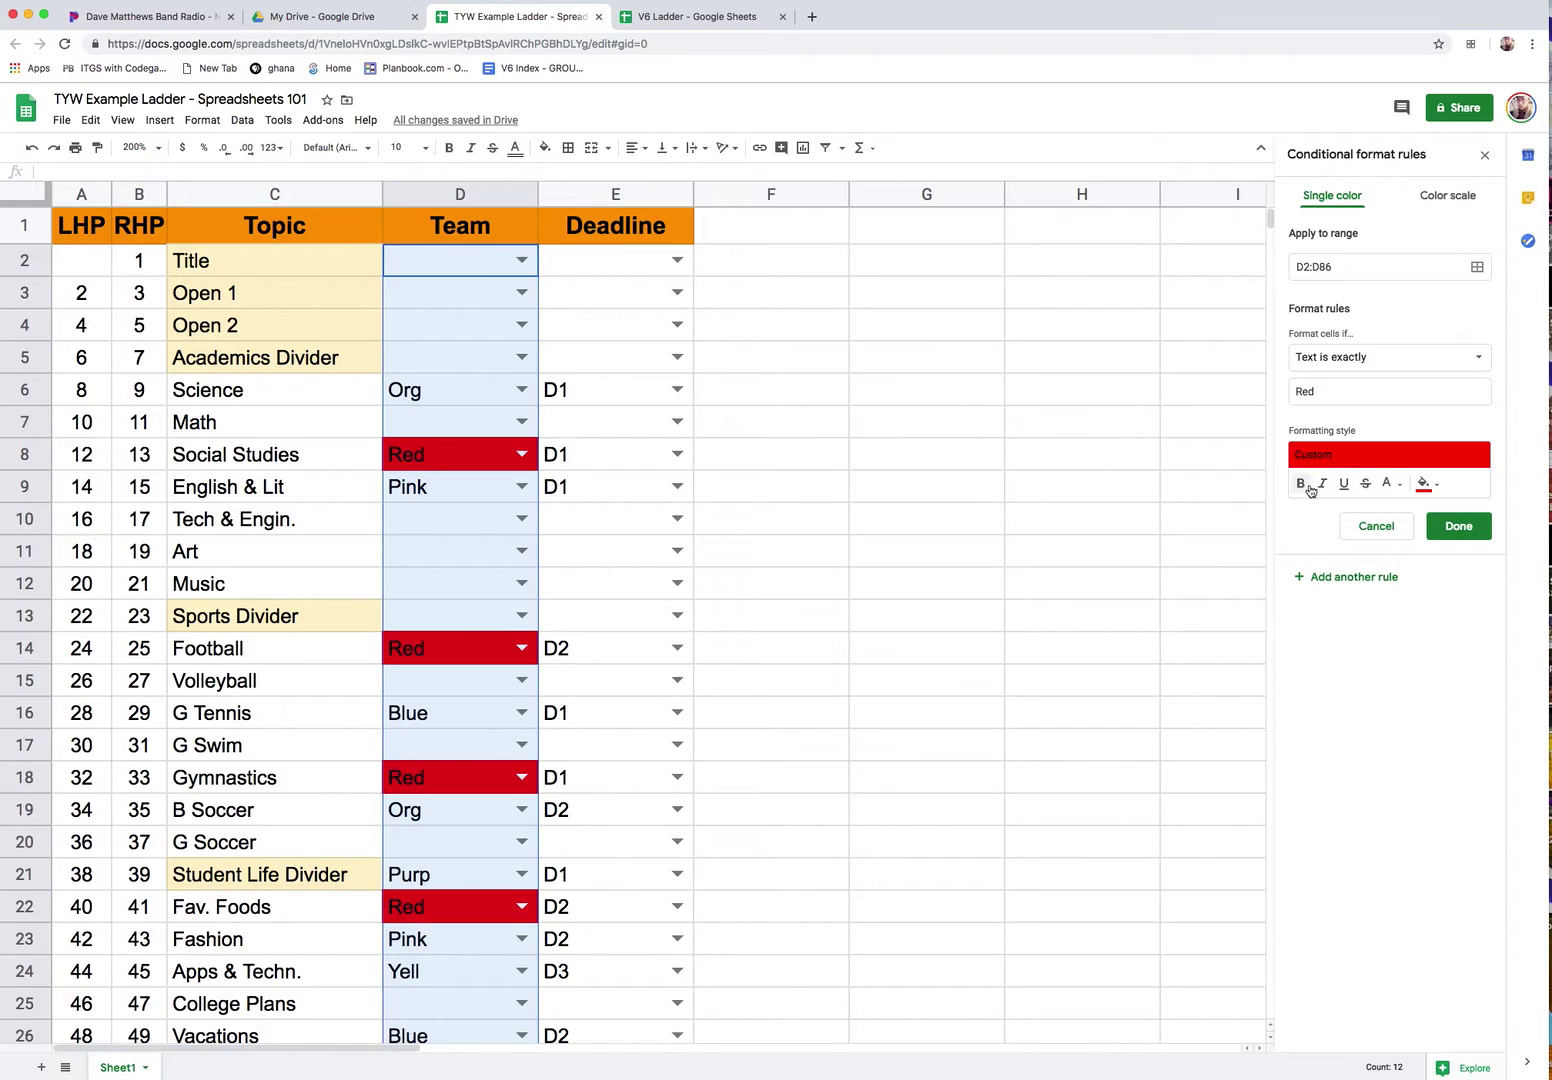
pyautogui.click(1395, 486)
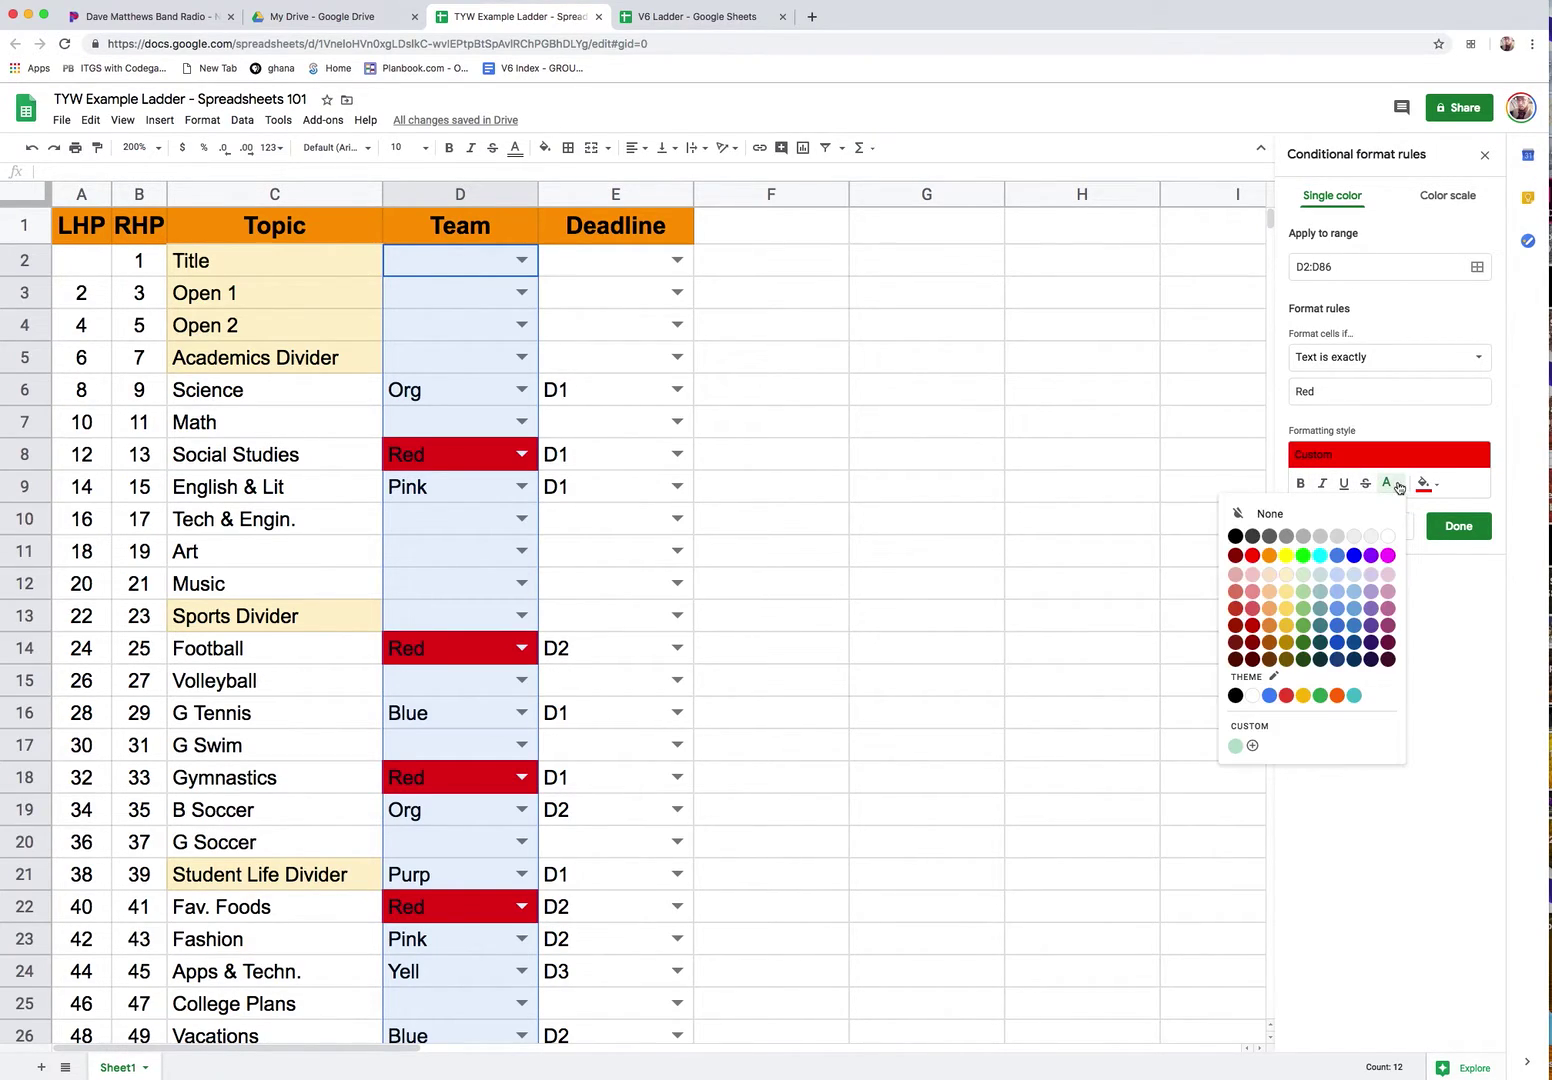
pyautogui.click(1387, 540)
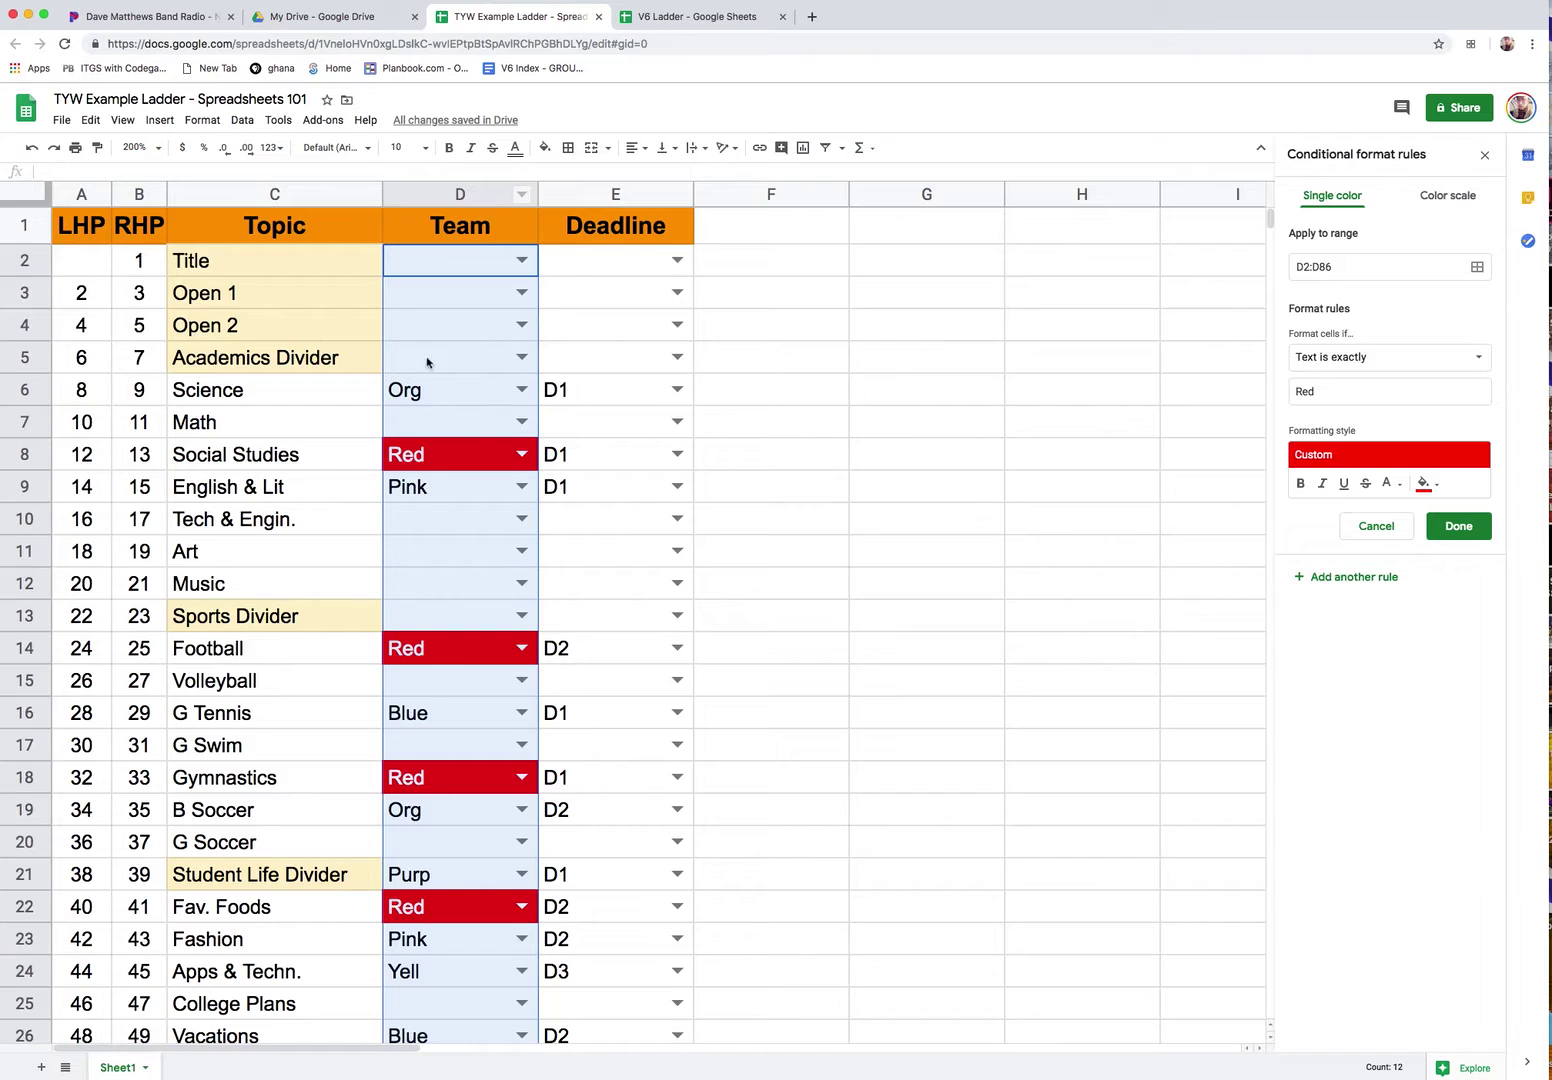
# Add another conditional rule giving cells whose text is exactly Org an orange fill.
pyautogui.click(1354, 578)
pyautogui.click(1307, 268)
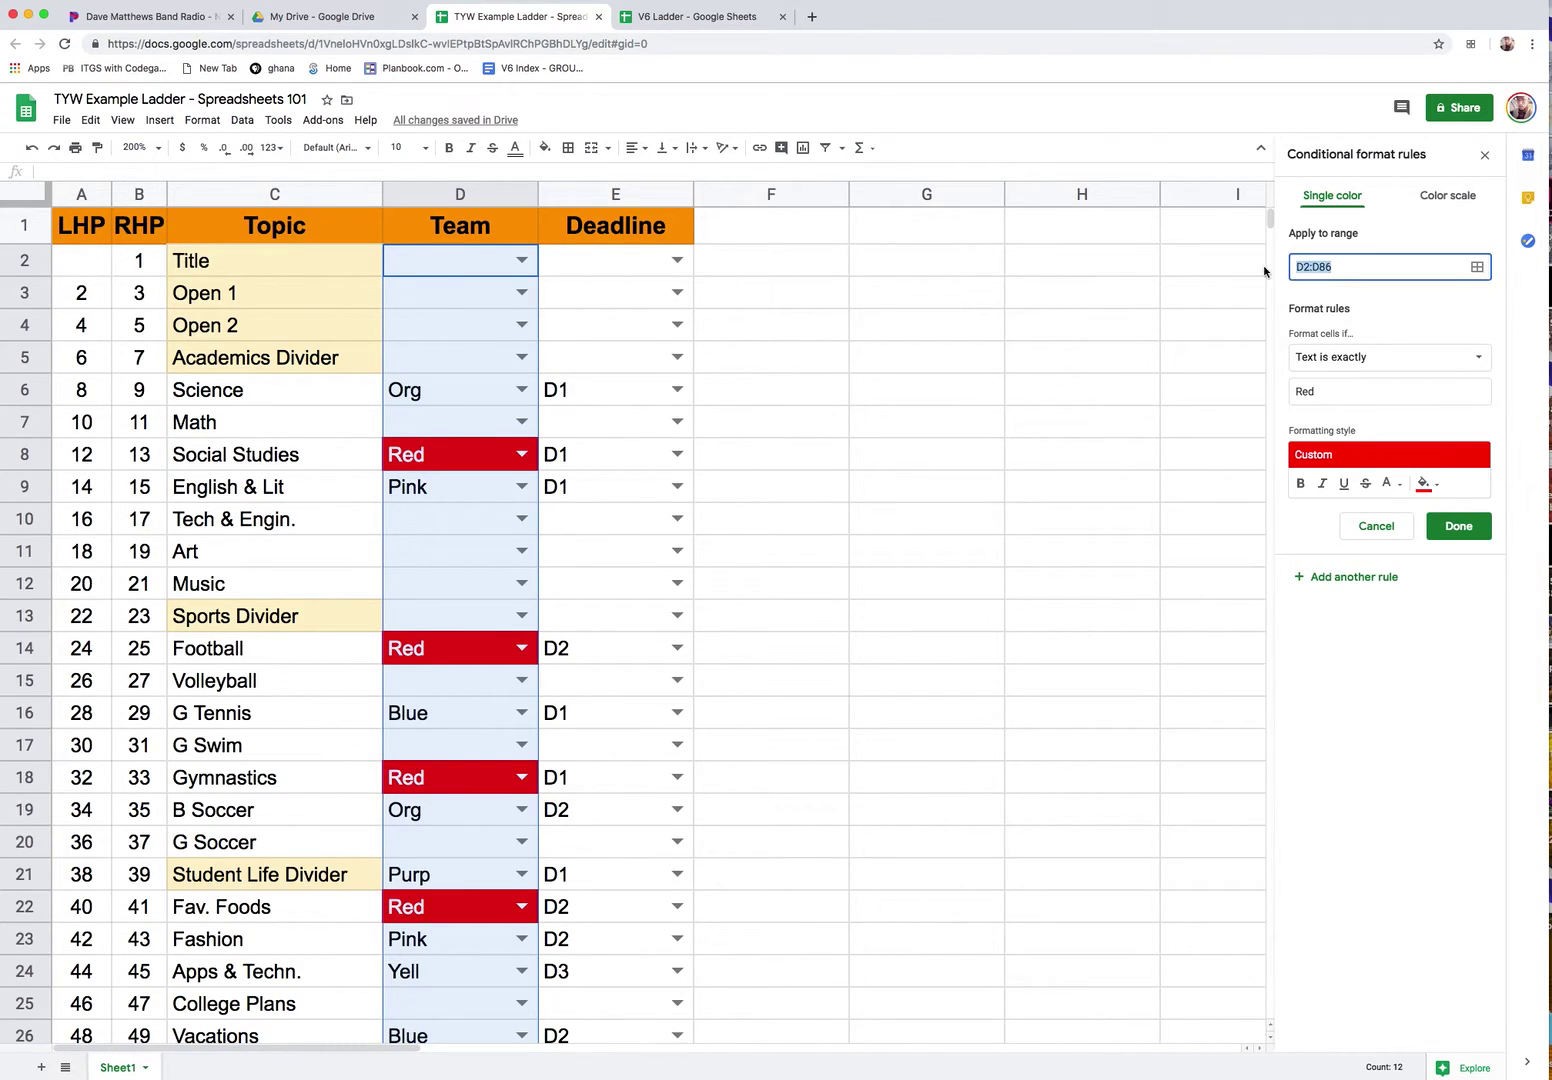
pyautogui.doubleClick(1315, 392)
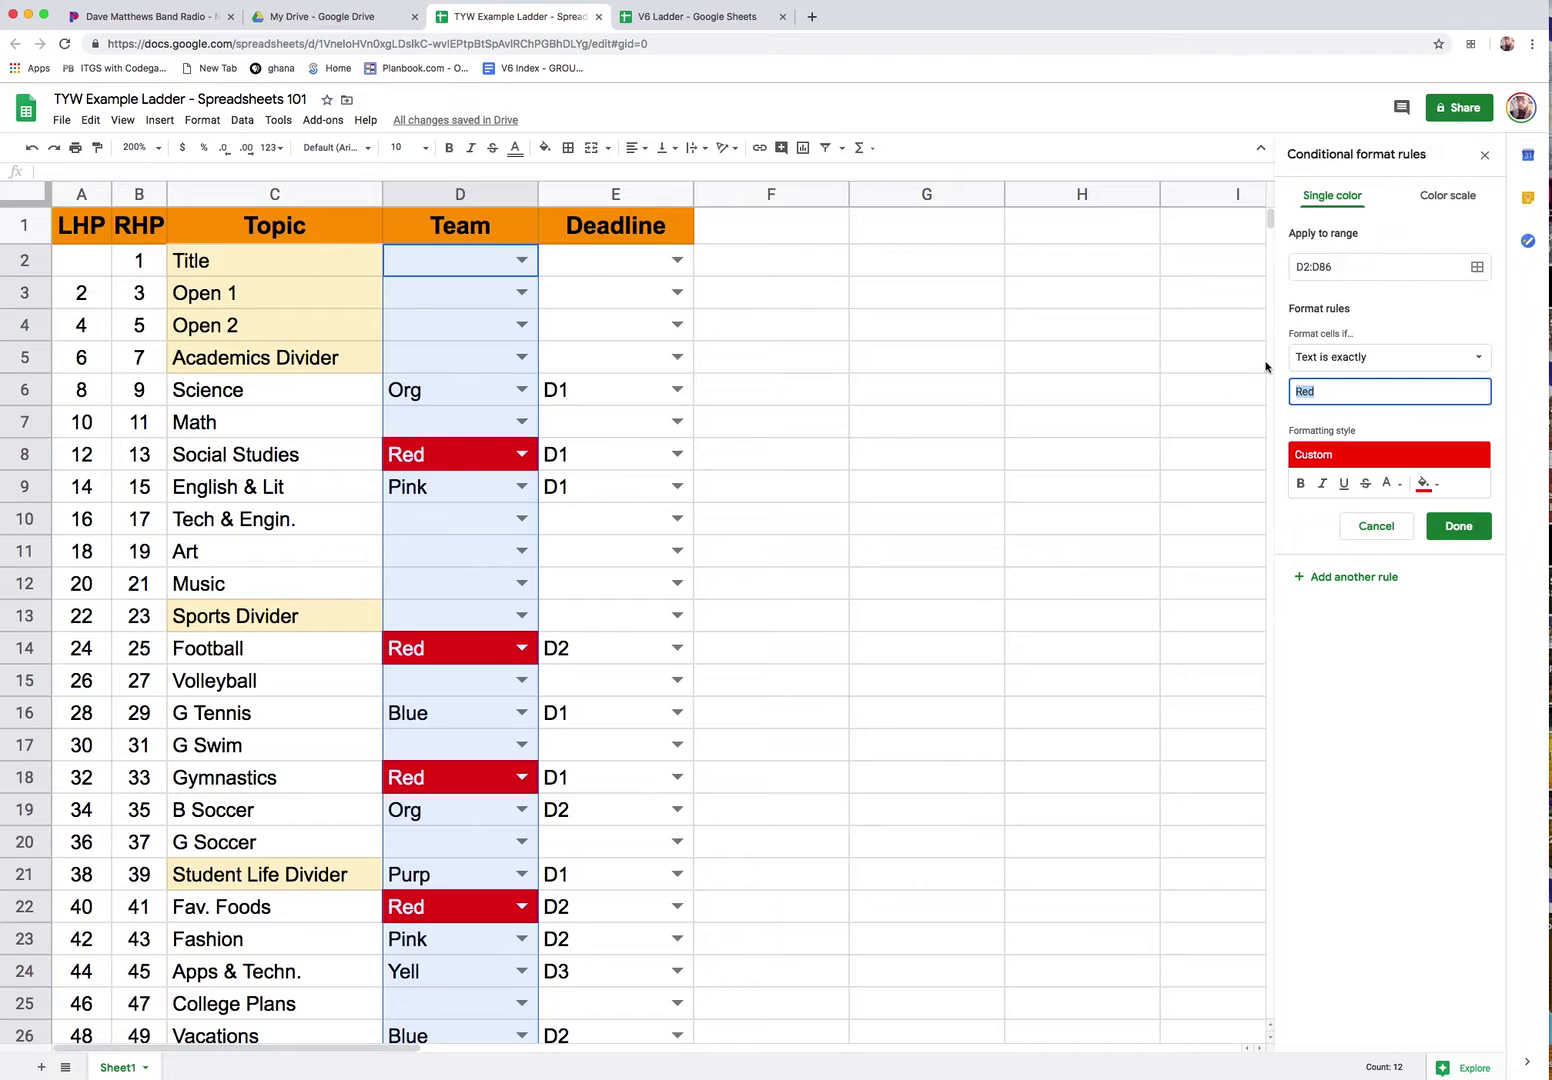
pyautogui.write('Org')
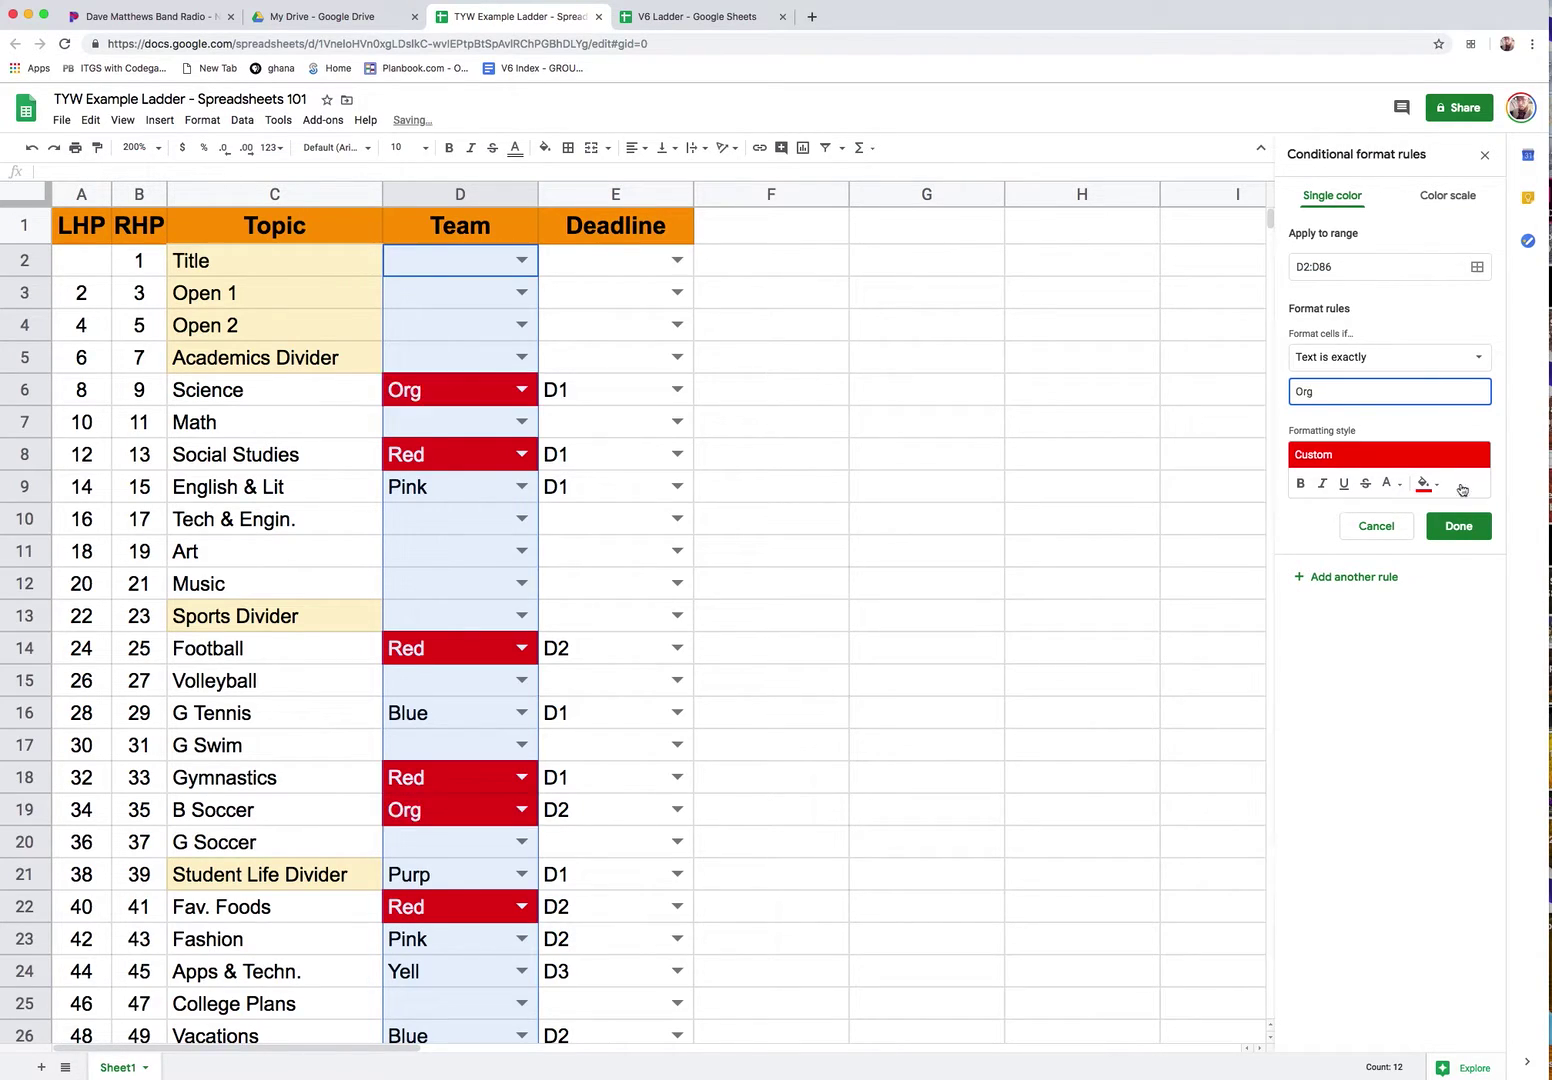
pyautogui.click(1425, 483)
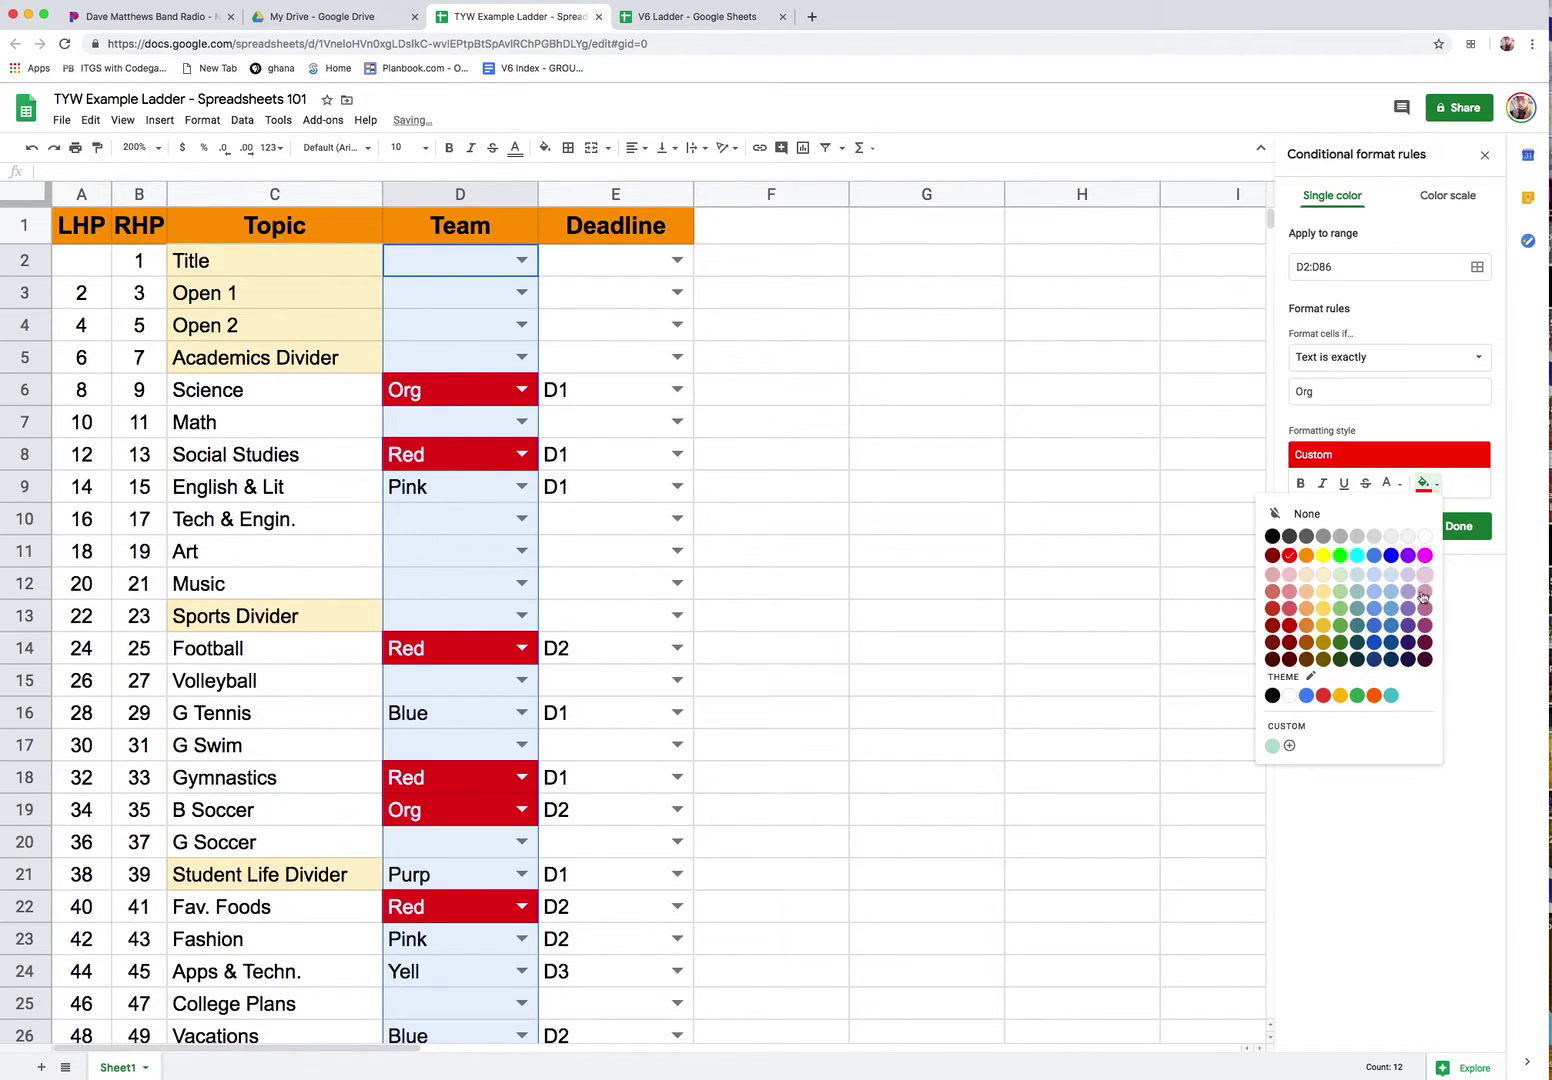
pyautogui.click(1304, 557)
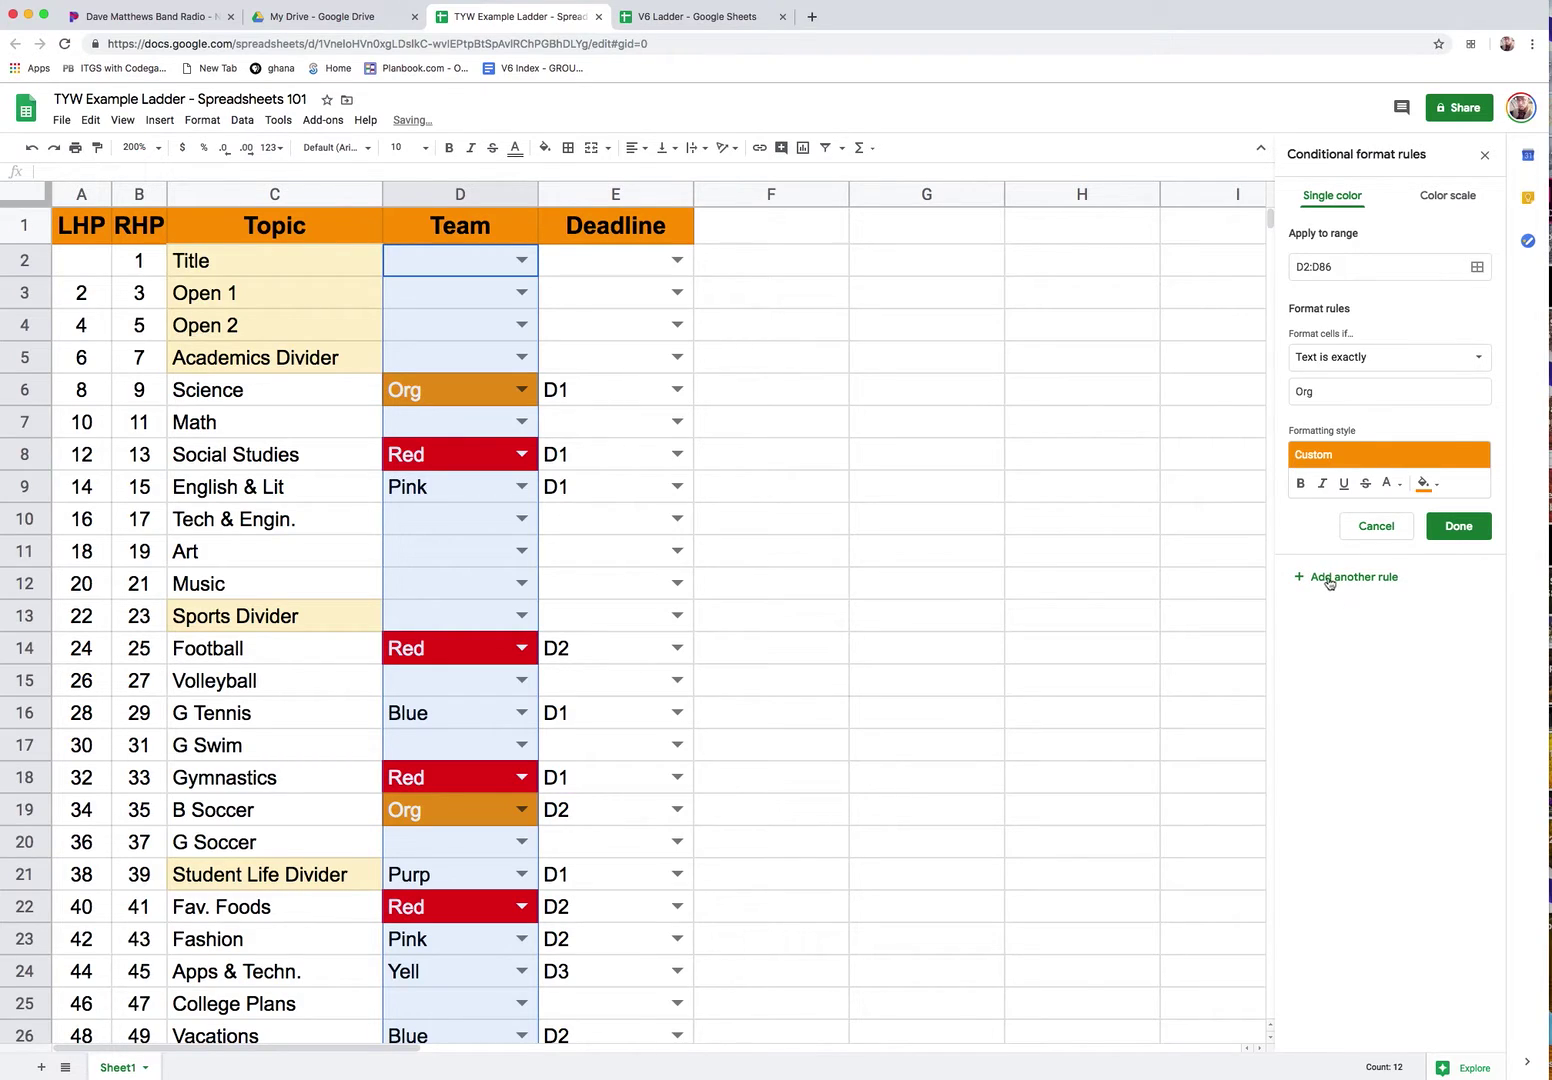
# Add a conditional rule giving cells whose text is exactly Yell a yellow fill and black text.
pyautogui.doubleClick(1327, 391)
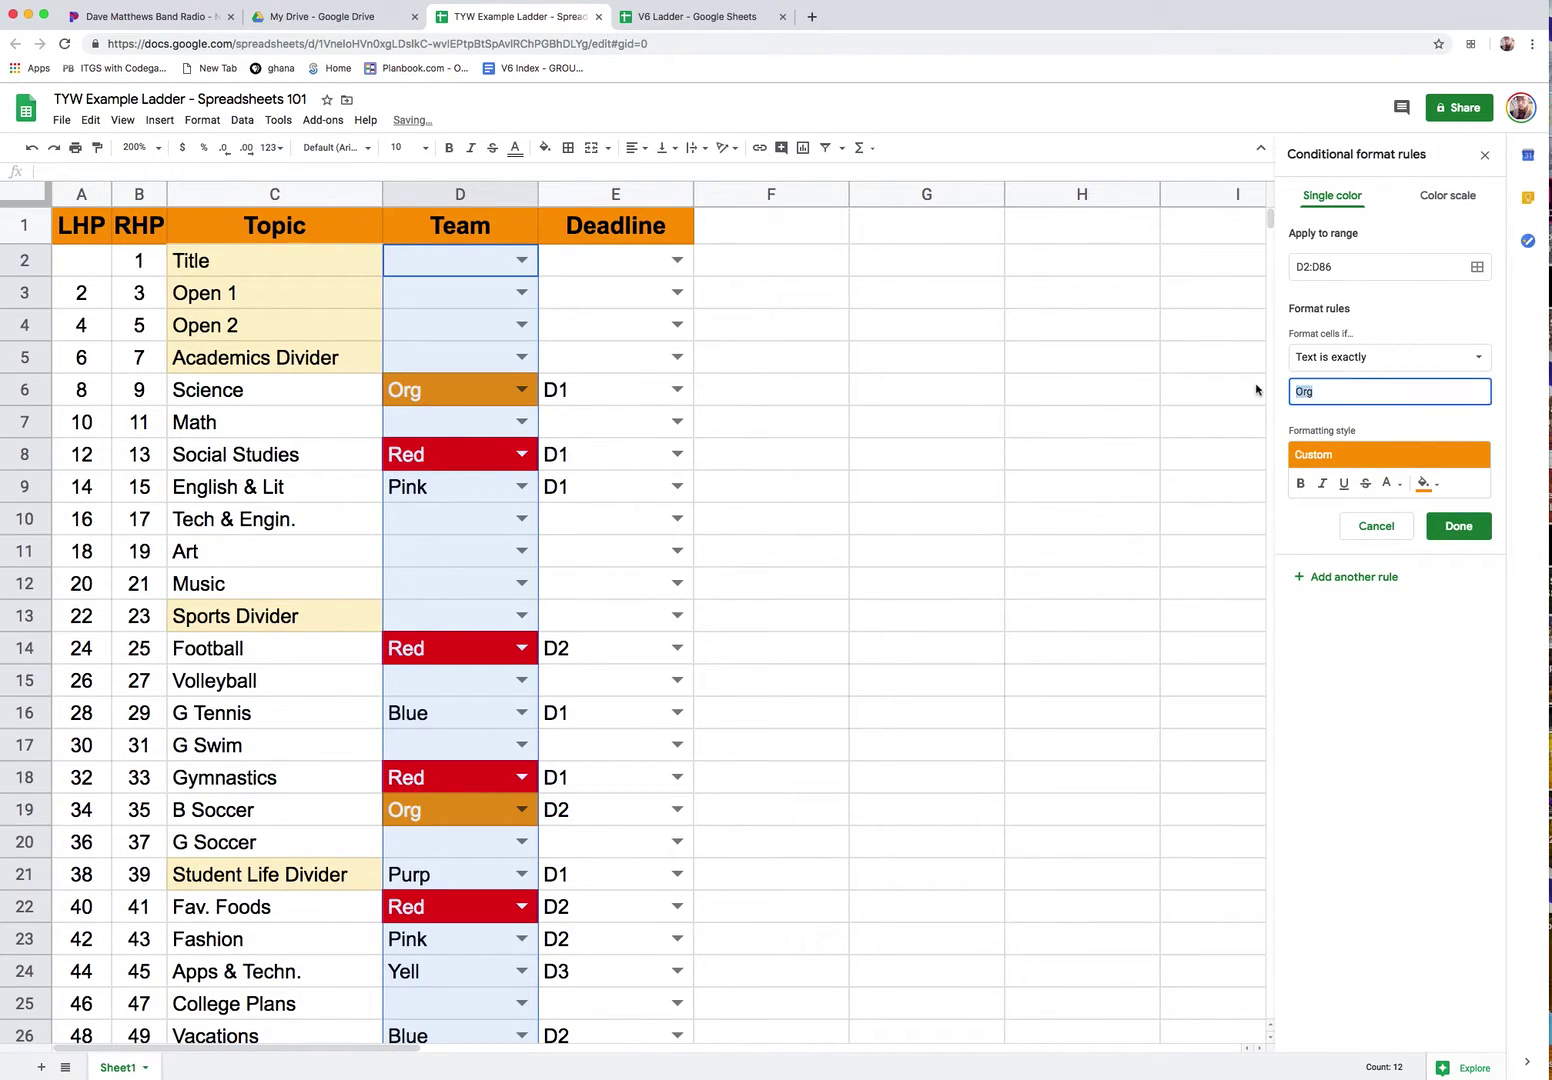
pyautogui.write('Yell')
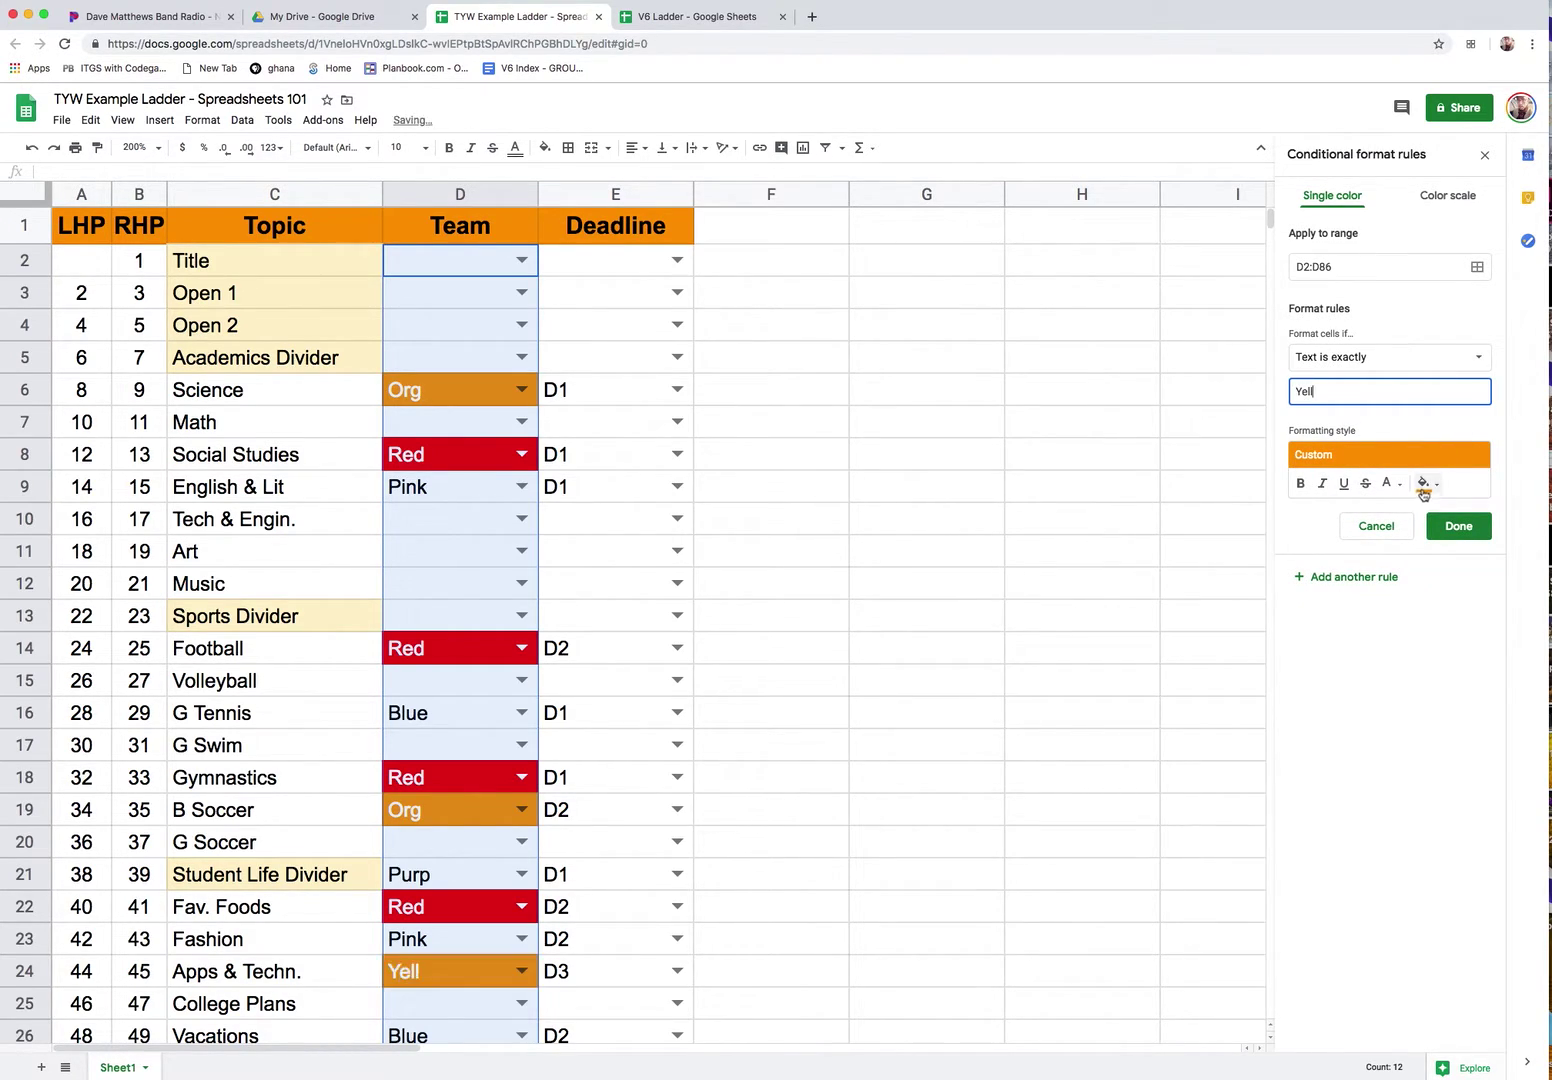
pyautogui.click(1424, 483)
pyautogui.click(1318, 555)
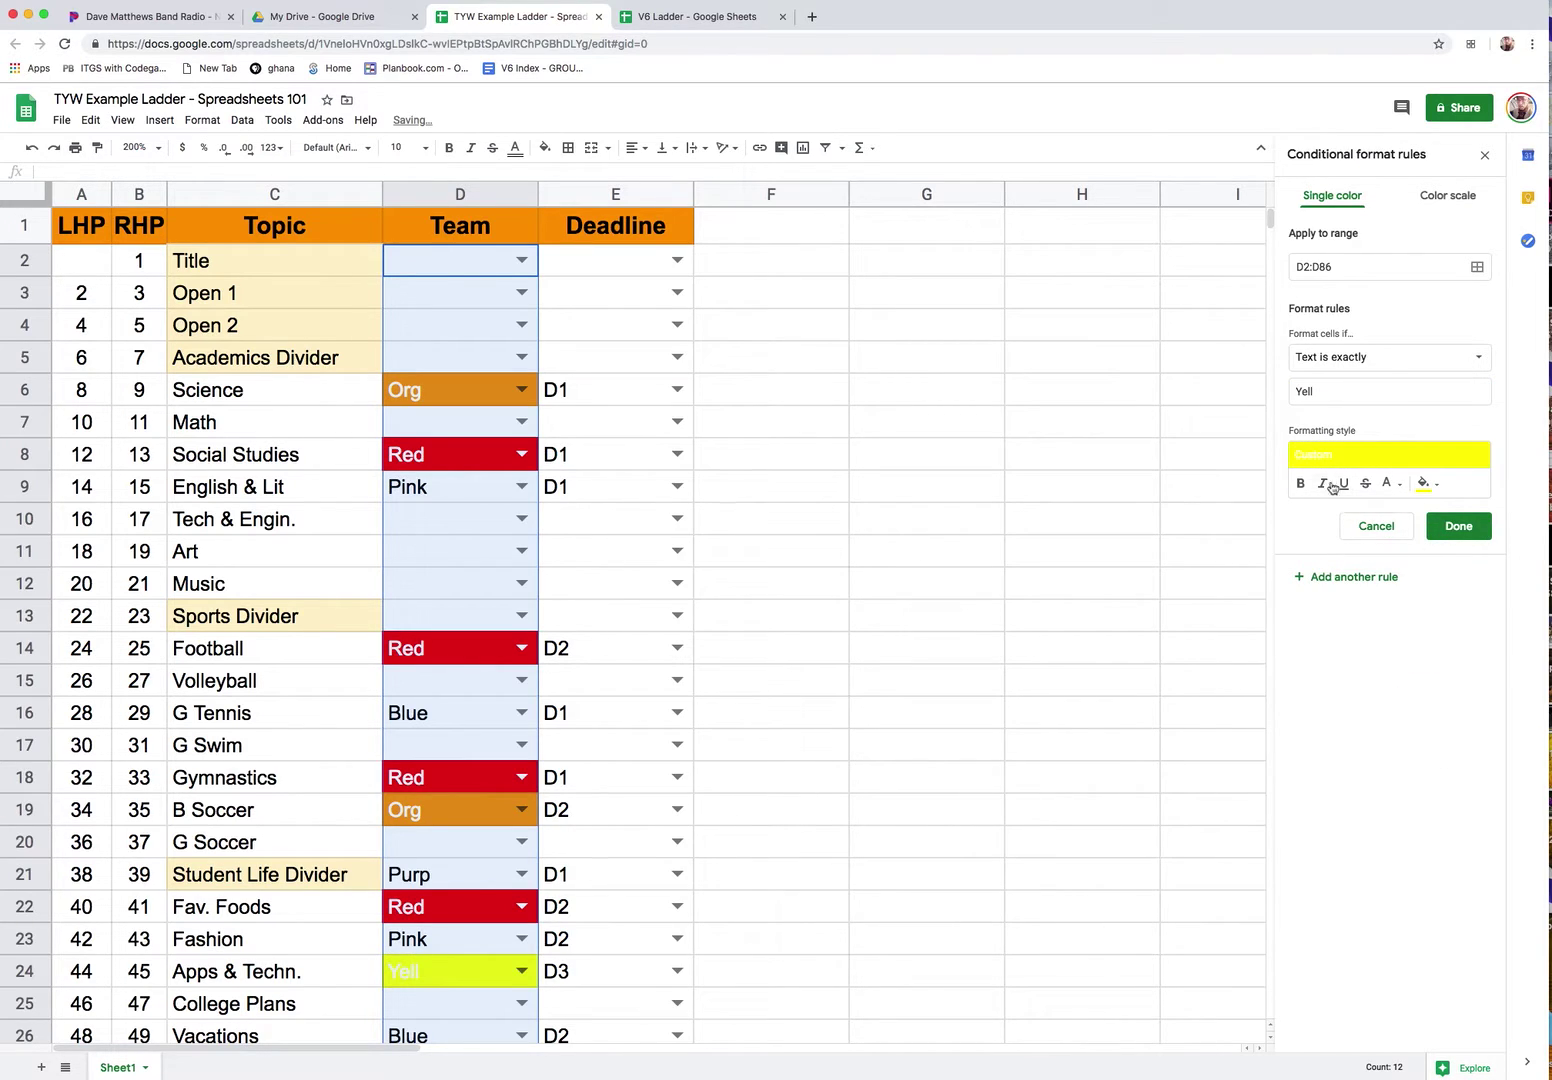
pyautogui.click(1402, 486)
pyautogui.click(1402, 486)
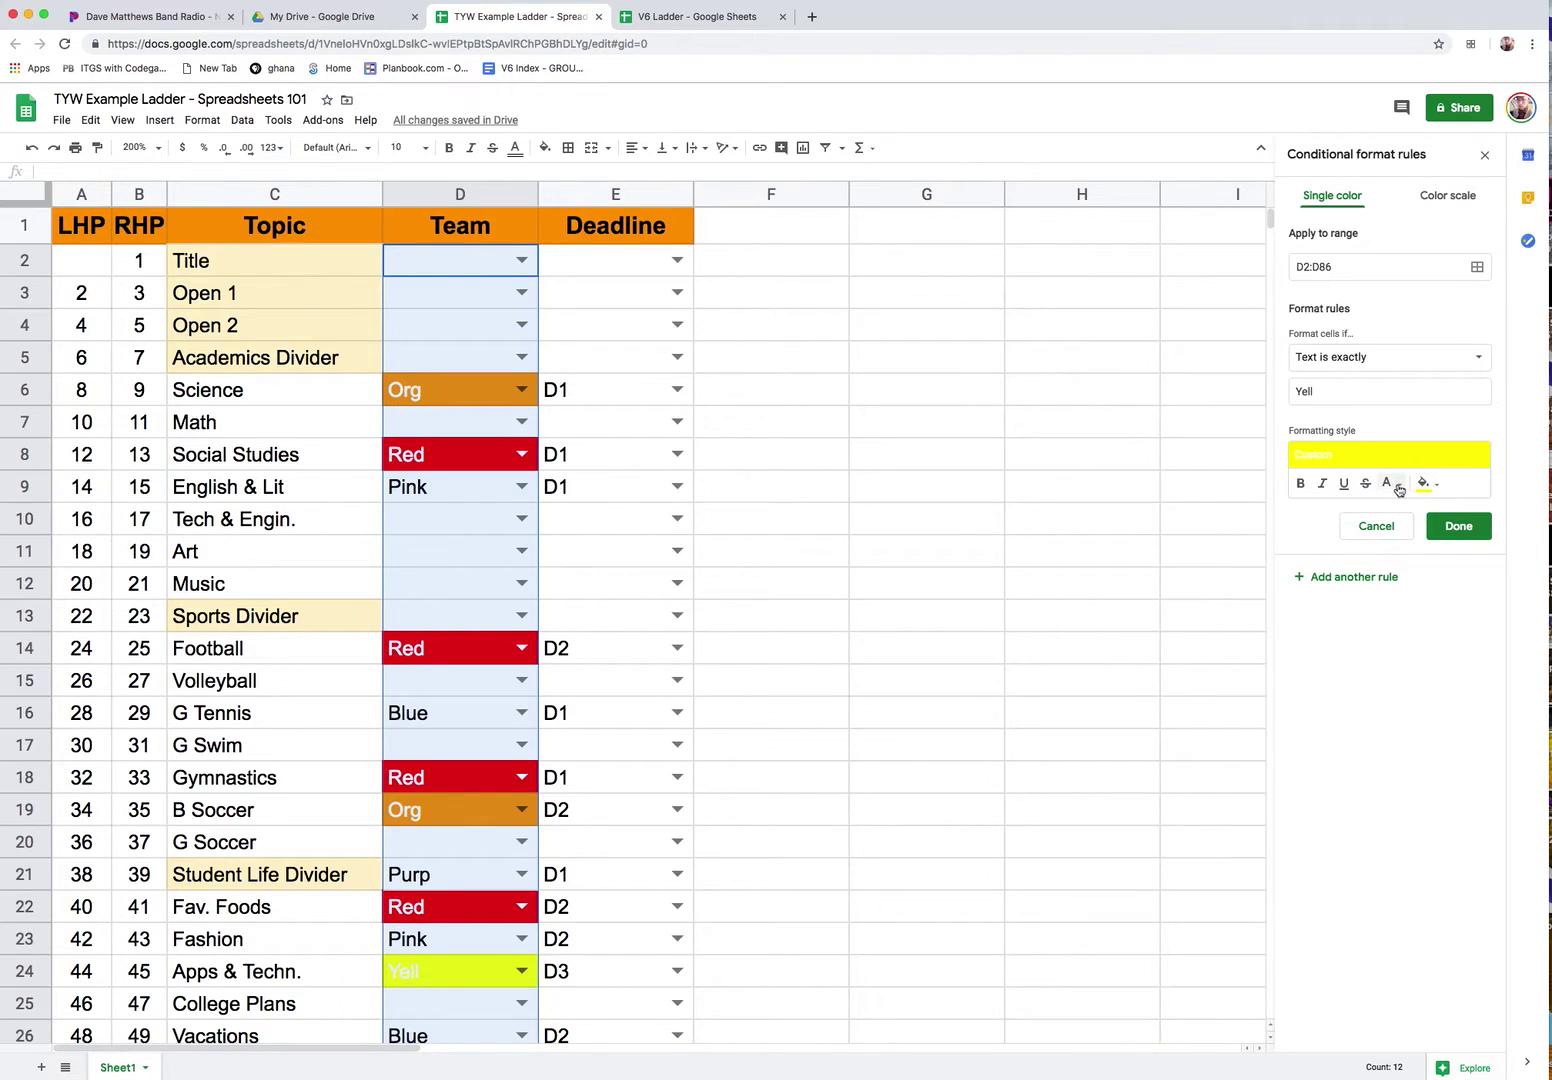
pyautogui.click(1392, 484)
pyautogui.click(1237, 538)
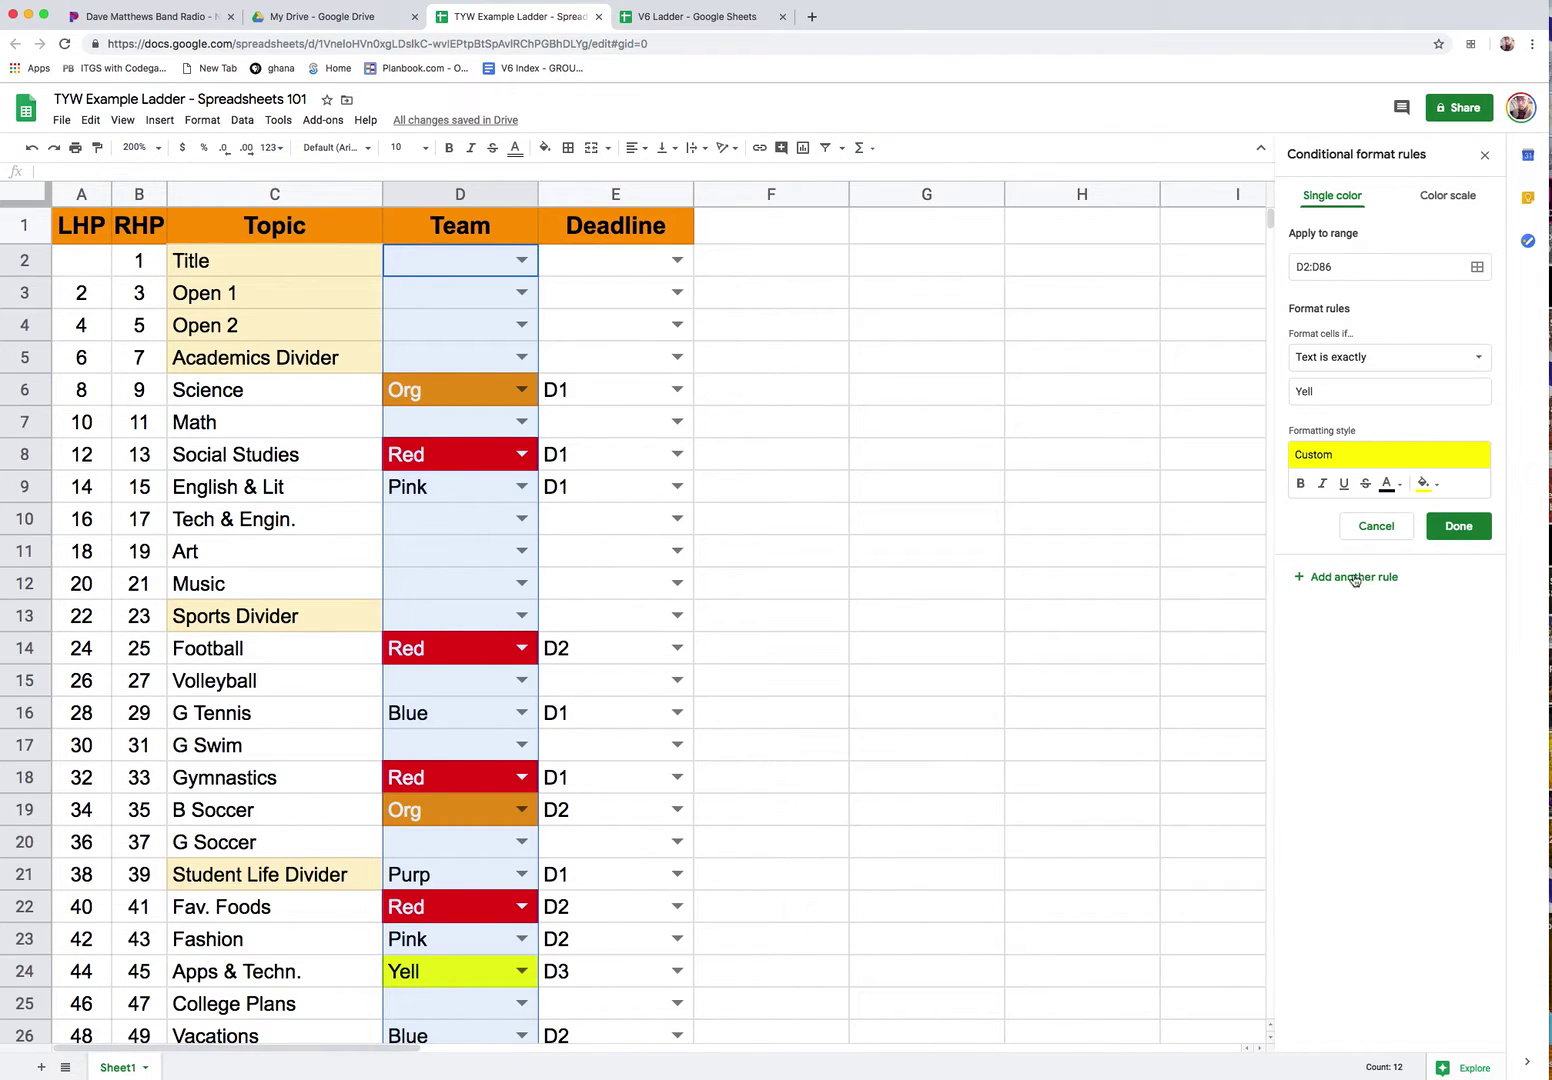
# Add a conditional rule giving cells whose text is exactly Blue a blue fill and white text.
pyautogui.moveTo(1338, 391); pyautogui.dragTo(1278, 396)
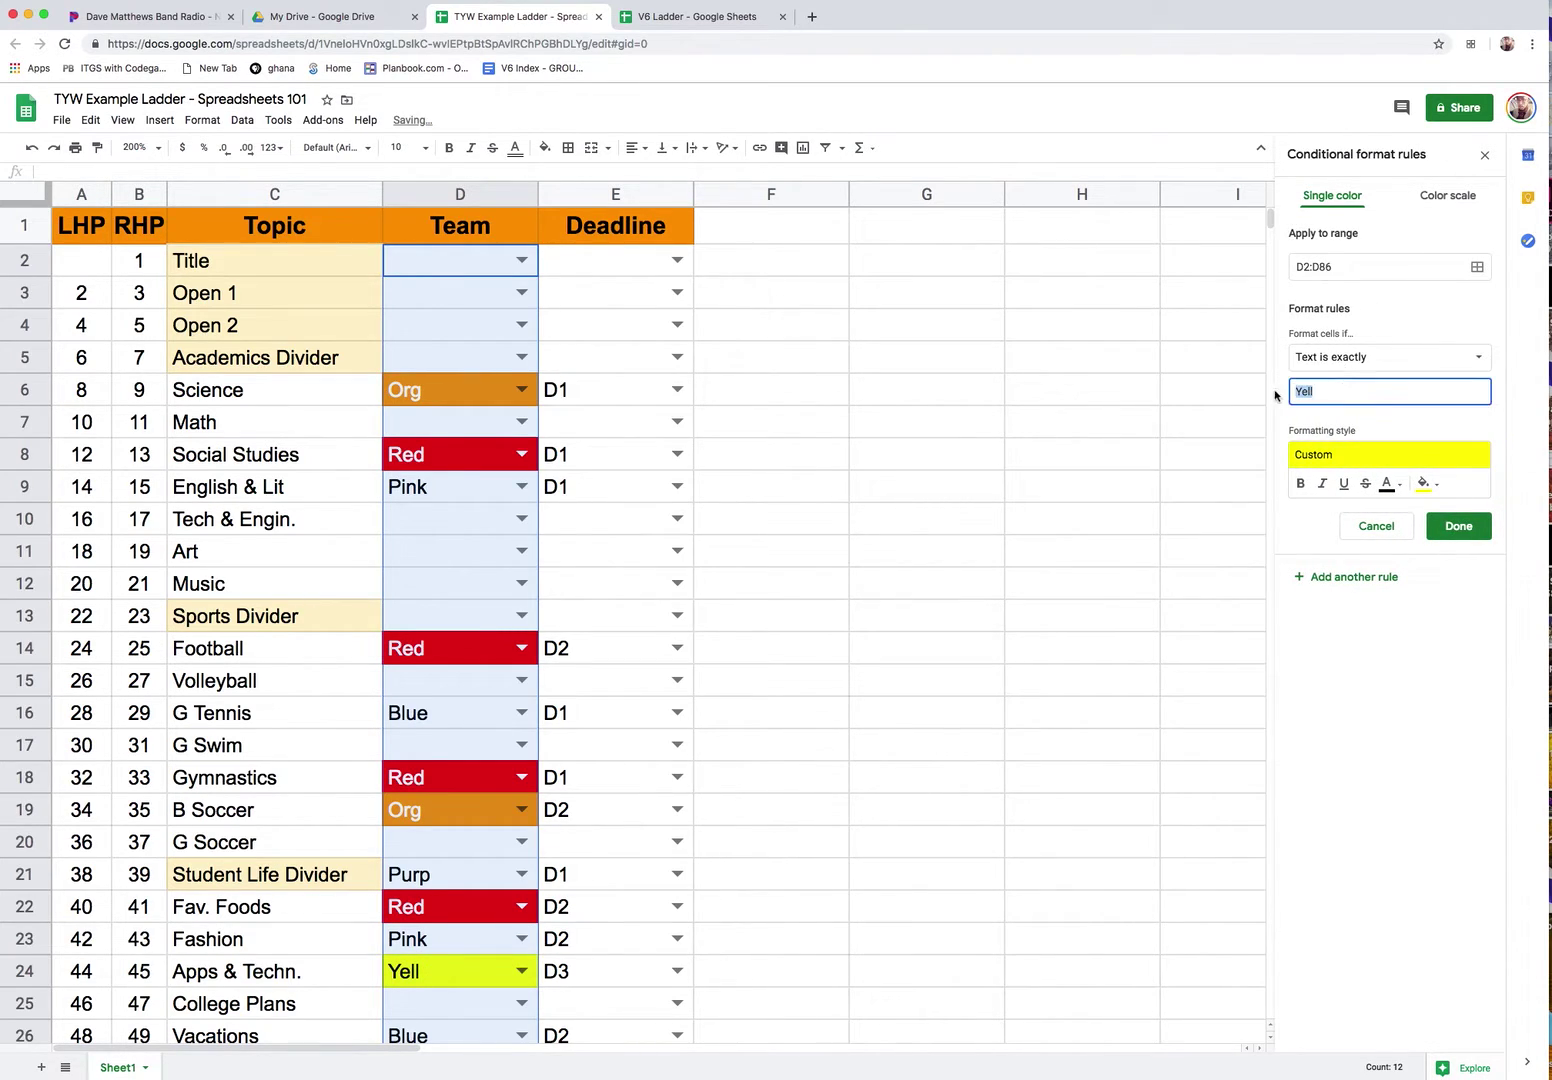
pyautogui.write('Blue')
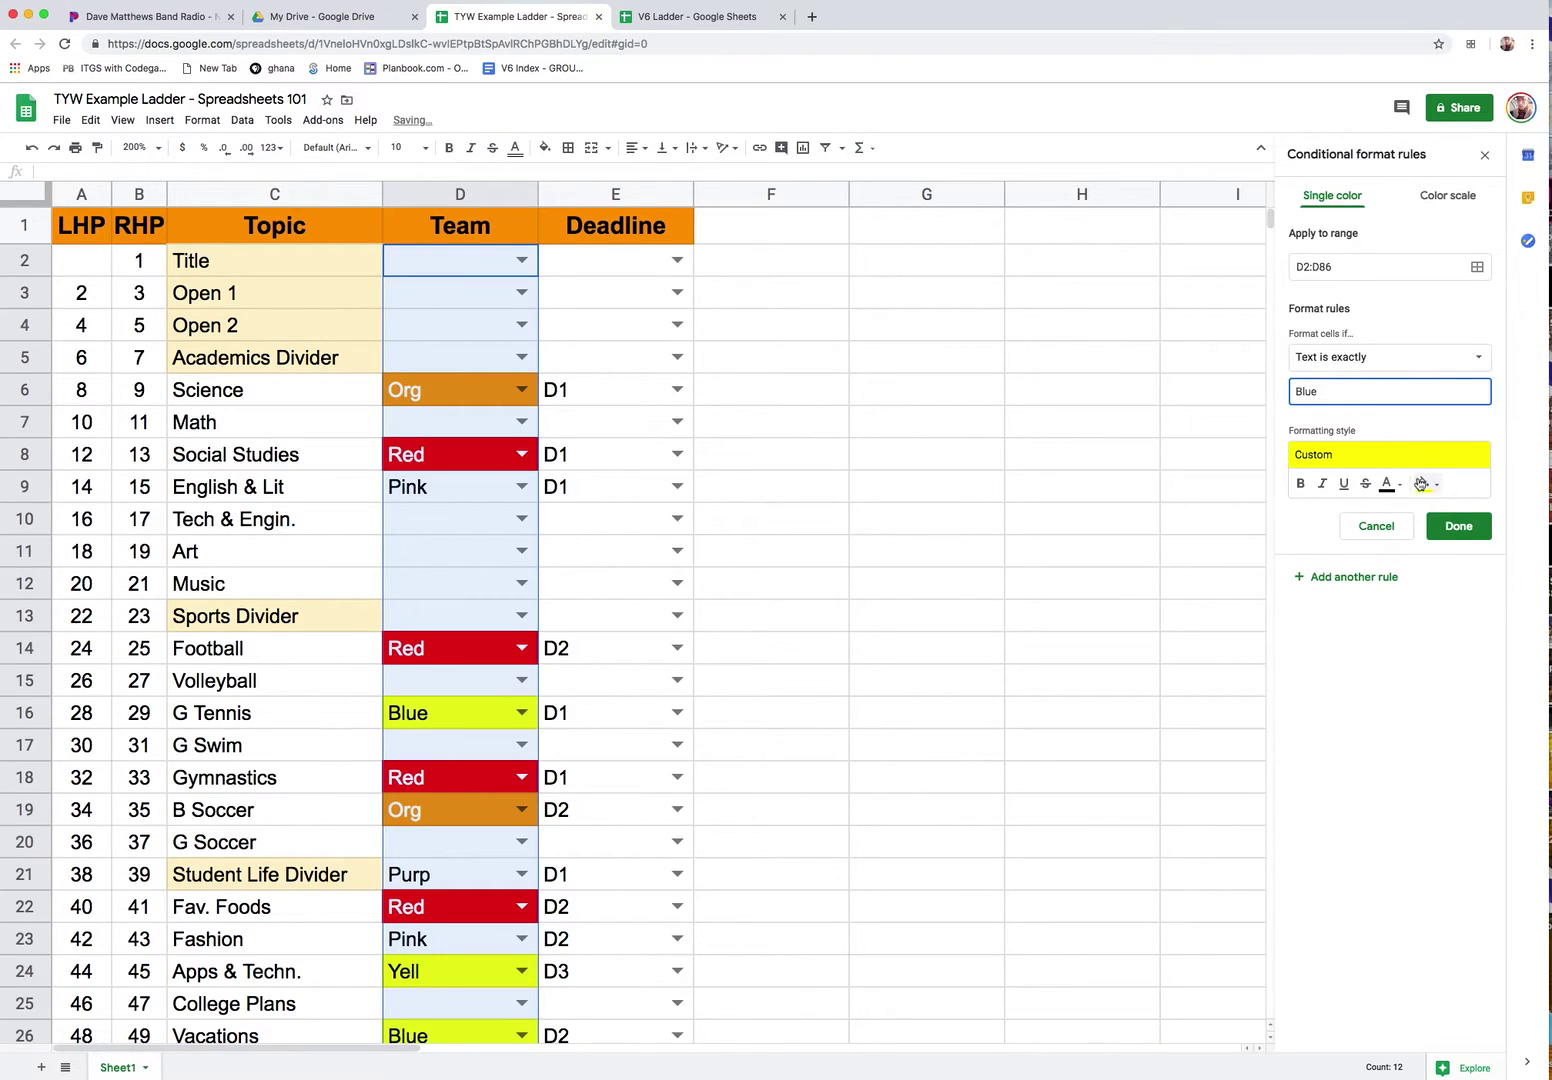
pyautogui.click(1424, 483)
pyautogui.click(1391, 556)
pyautogui.click(1387, 484)
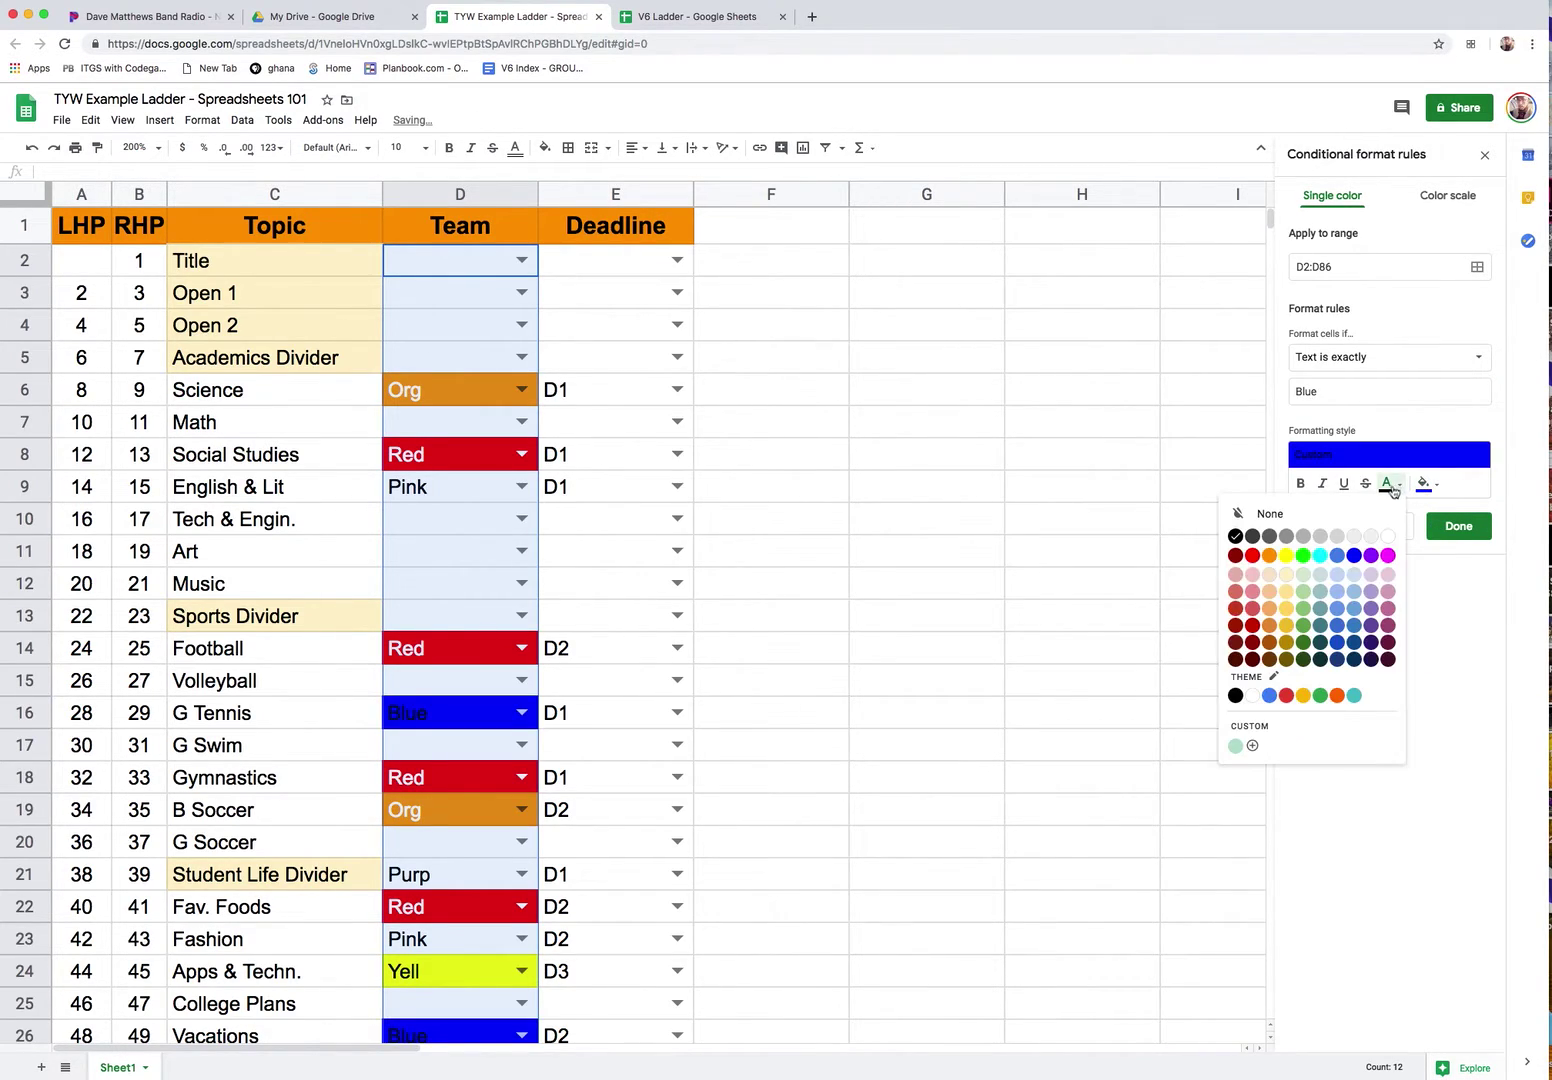
pyautogui.click(1392, 538)
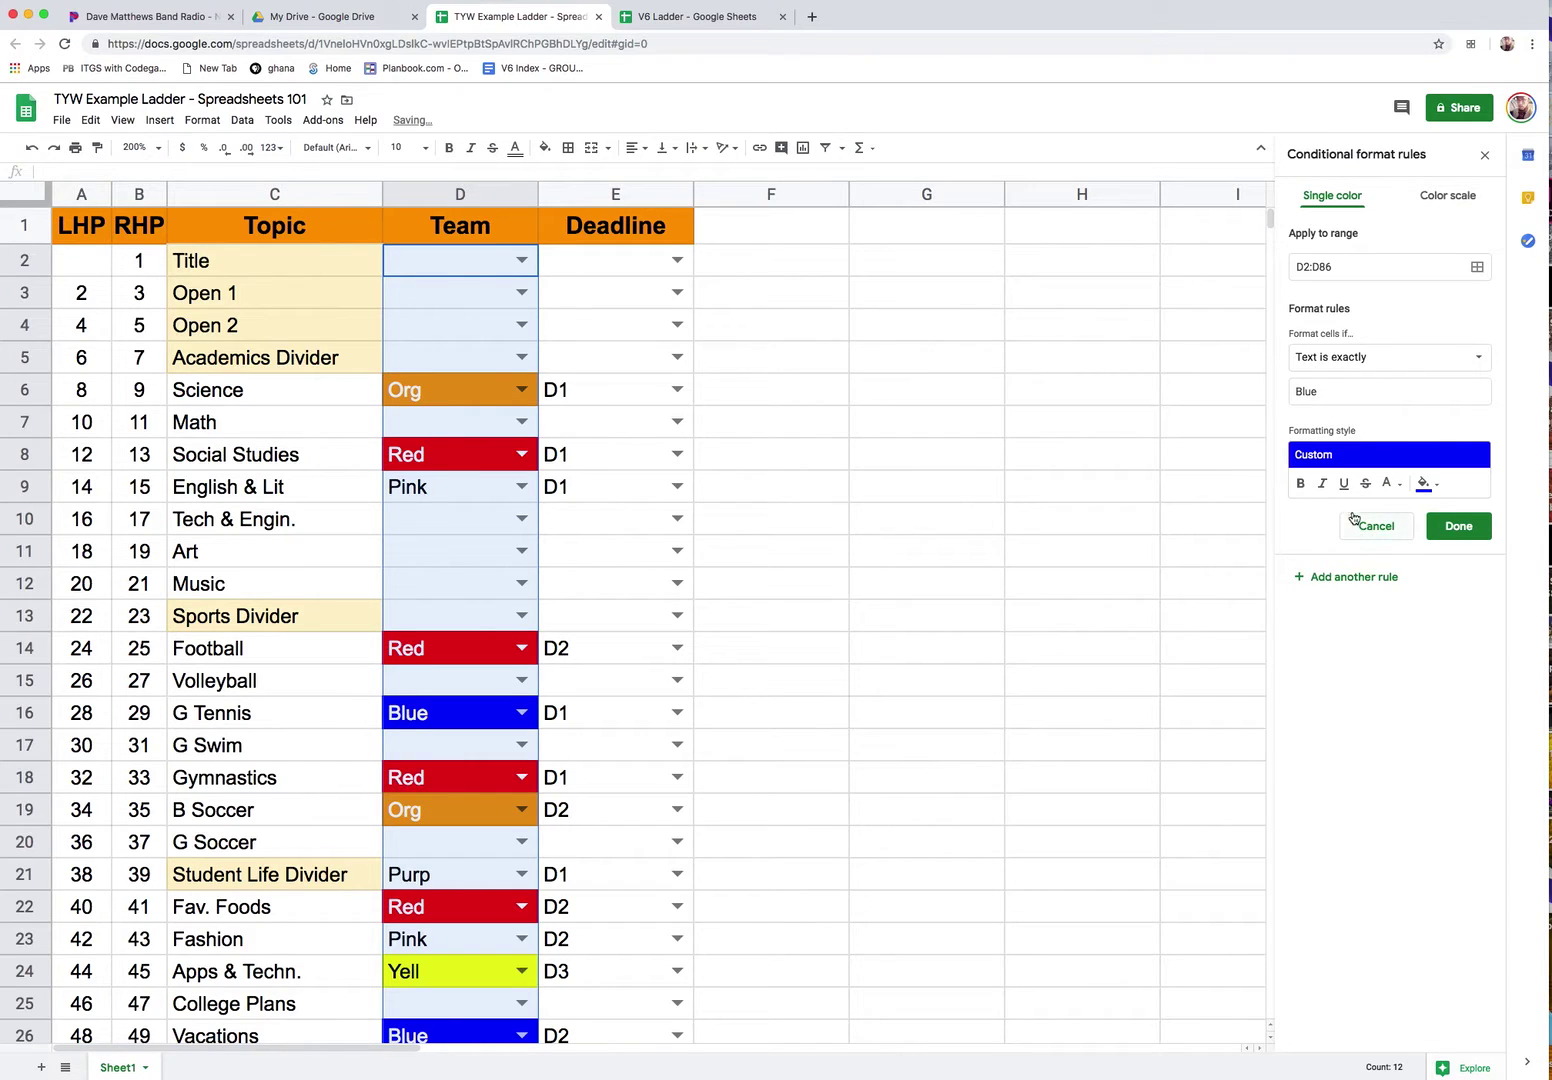
# Add a conditional rule giving cells whose text is exactly Purp a purple fill.
pyautogui.click(1423, 484)
pyautogui.click(1312, 391)
pyautogui.press('super+a')
pyautogui.write('Purp')
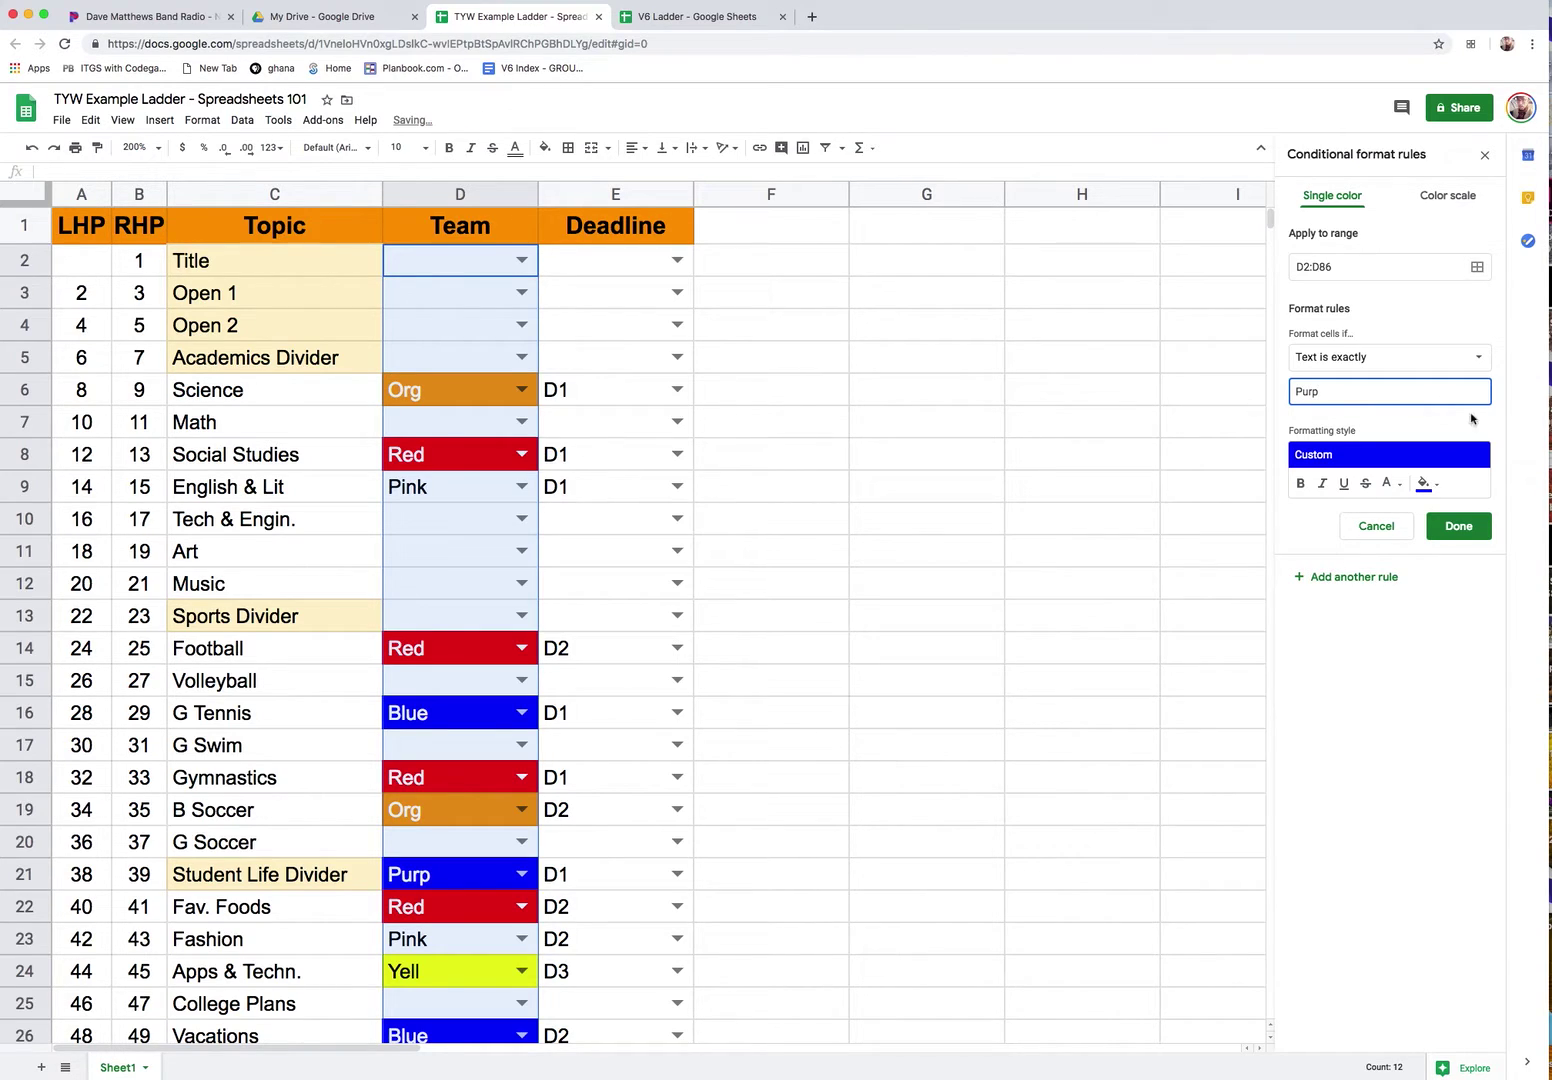
pyautogui.click(1423, 484)
pyautogui.click(1407, 555)
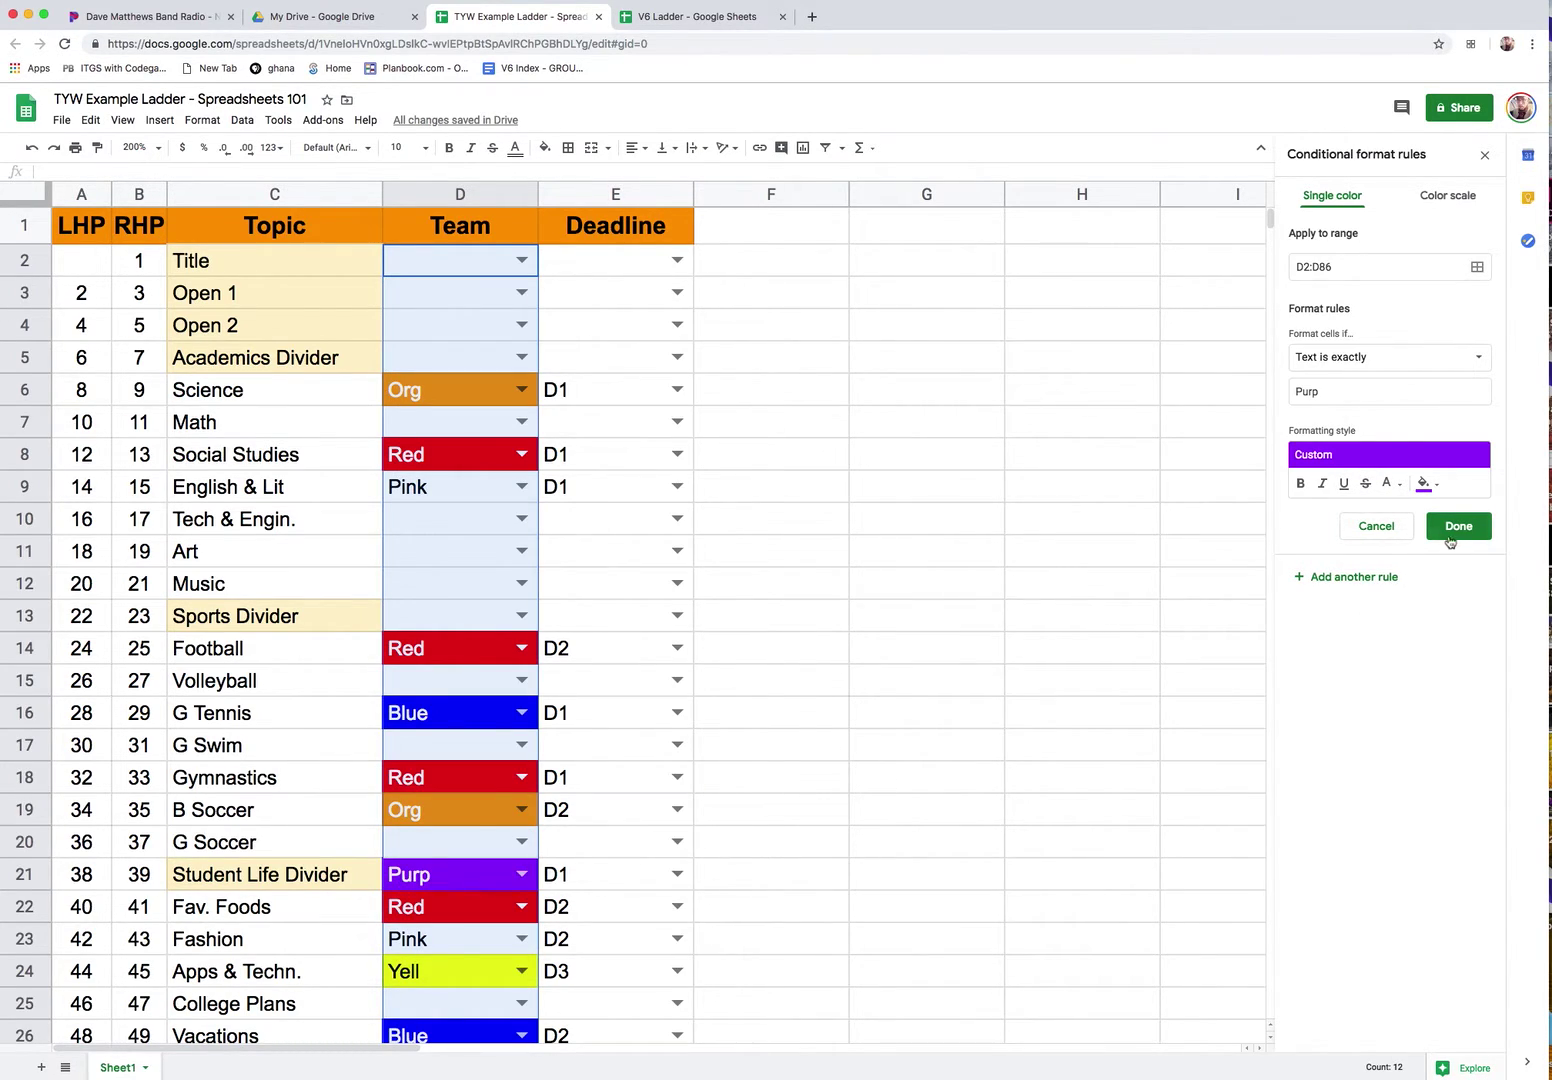
# Add another conditional rule for the team cells with a magenta fill, keeping the text condition as Purp.
pyautogui.click(1368, 577)
pyautogui.click(1423, 484)
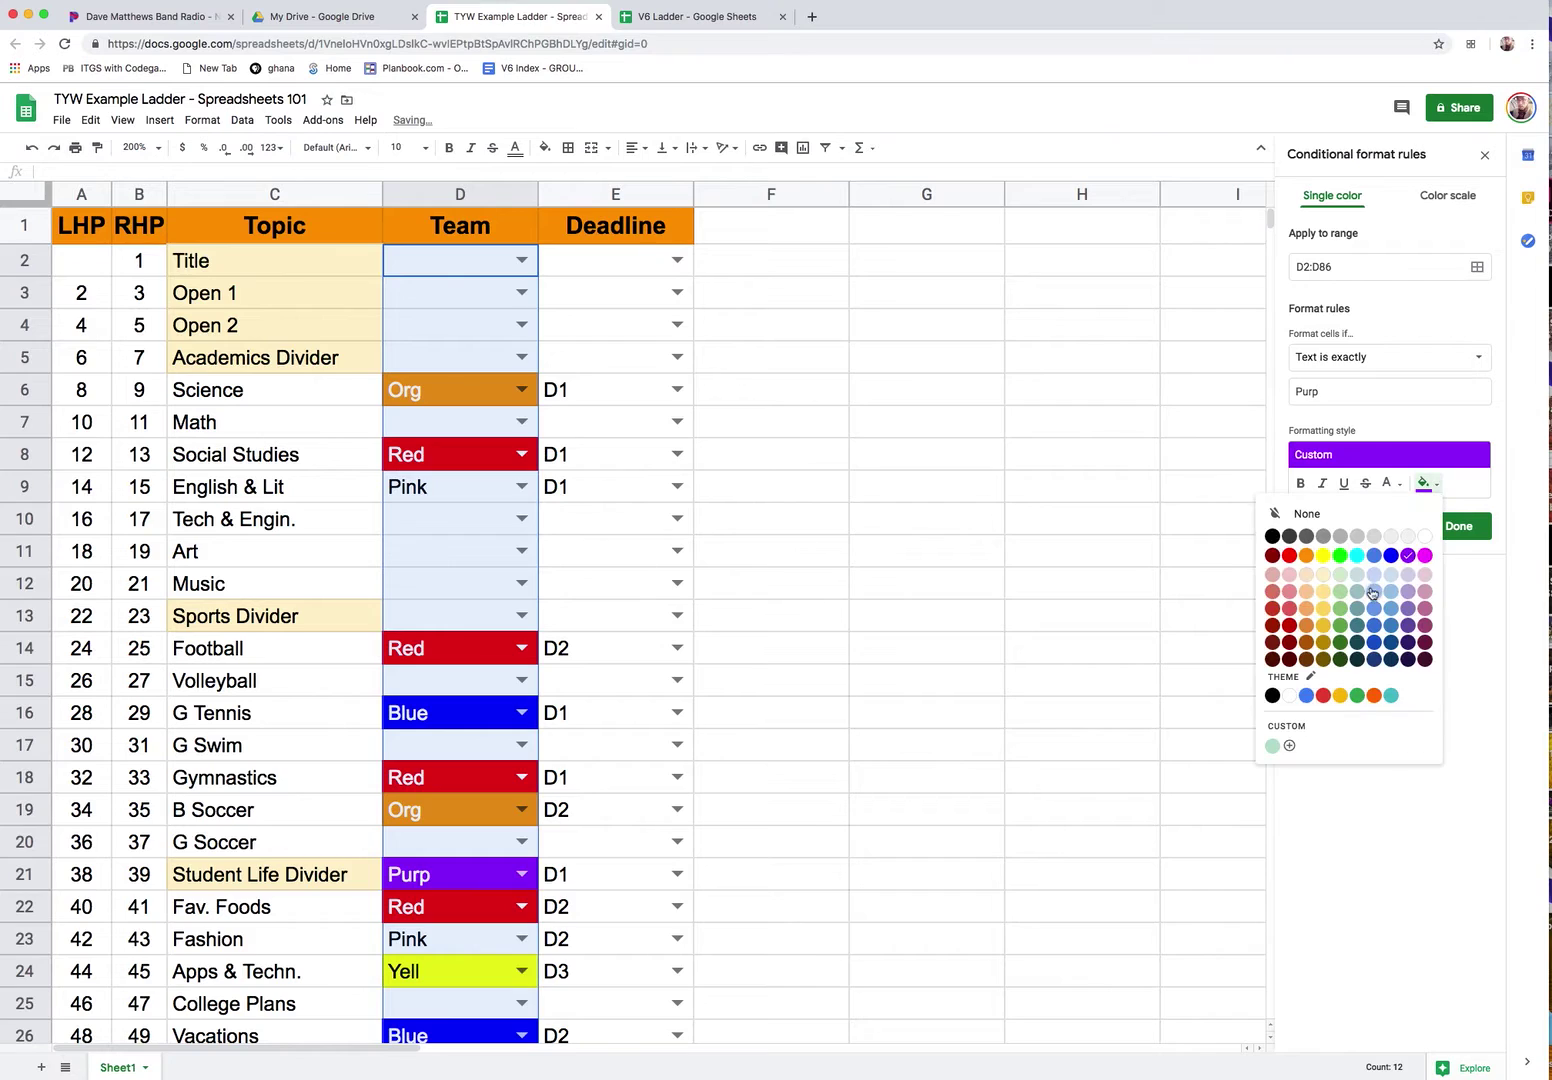
pyautogui.click(1425, 555)
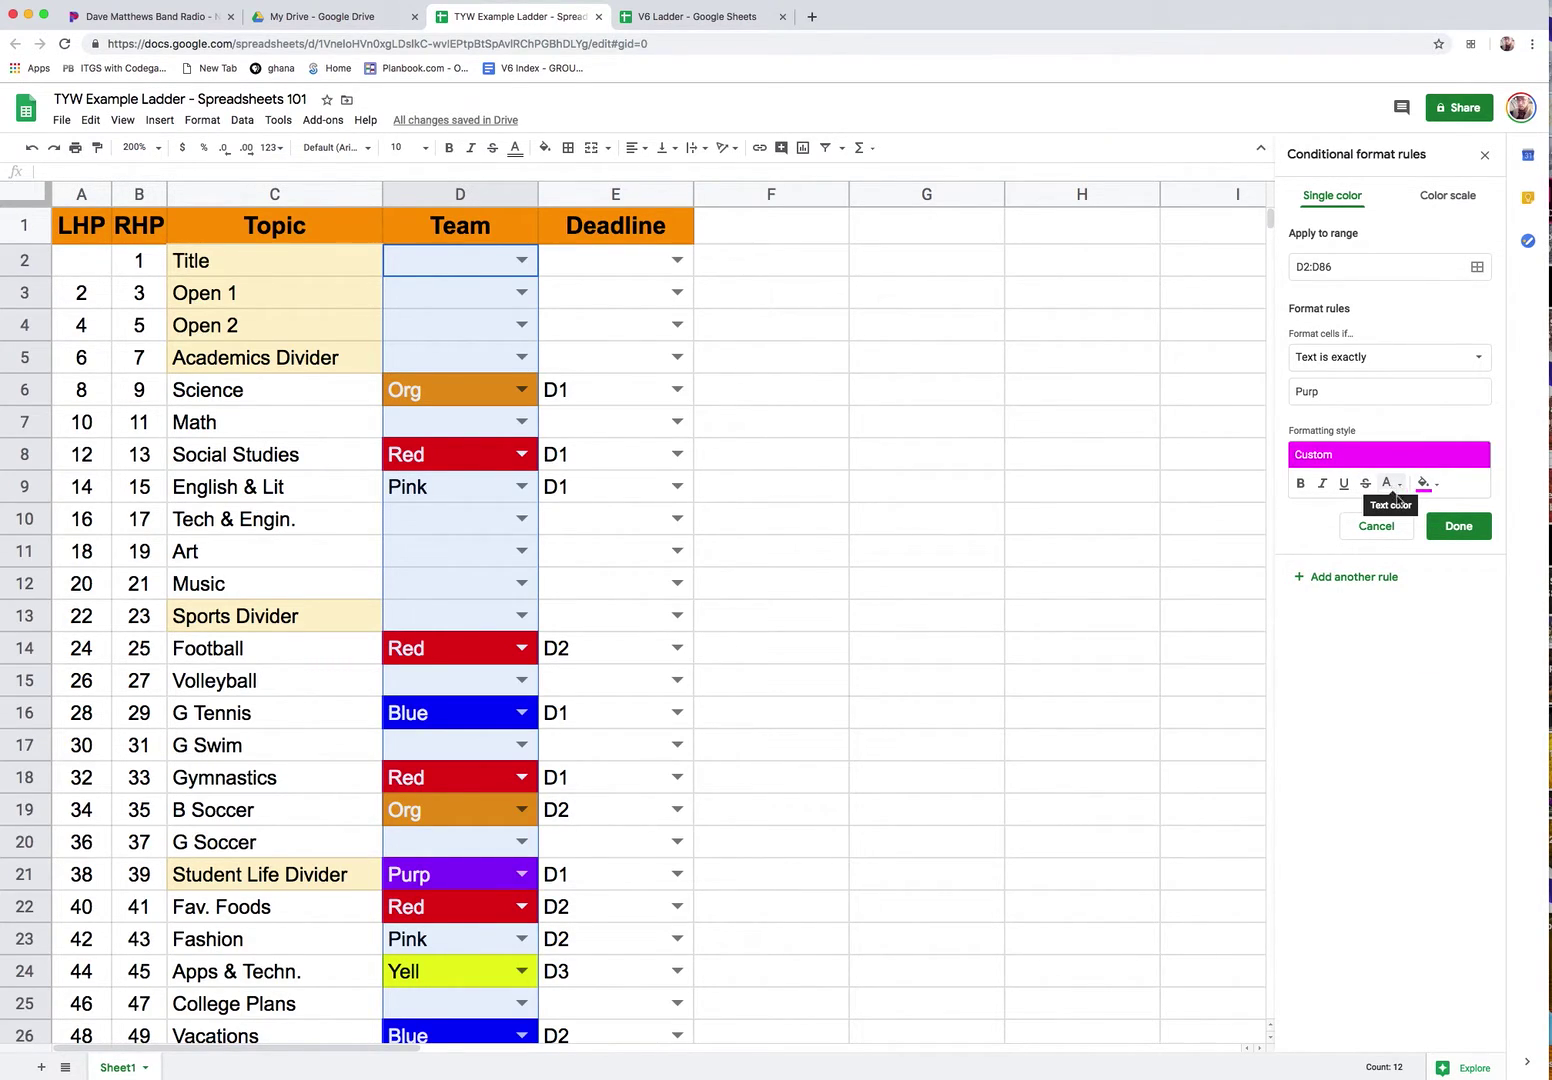
# Add a conditional rule giving cells whose text is exactly Ref a gray fill and black text.
pyautogui.click(1300, 576)
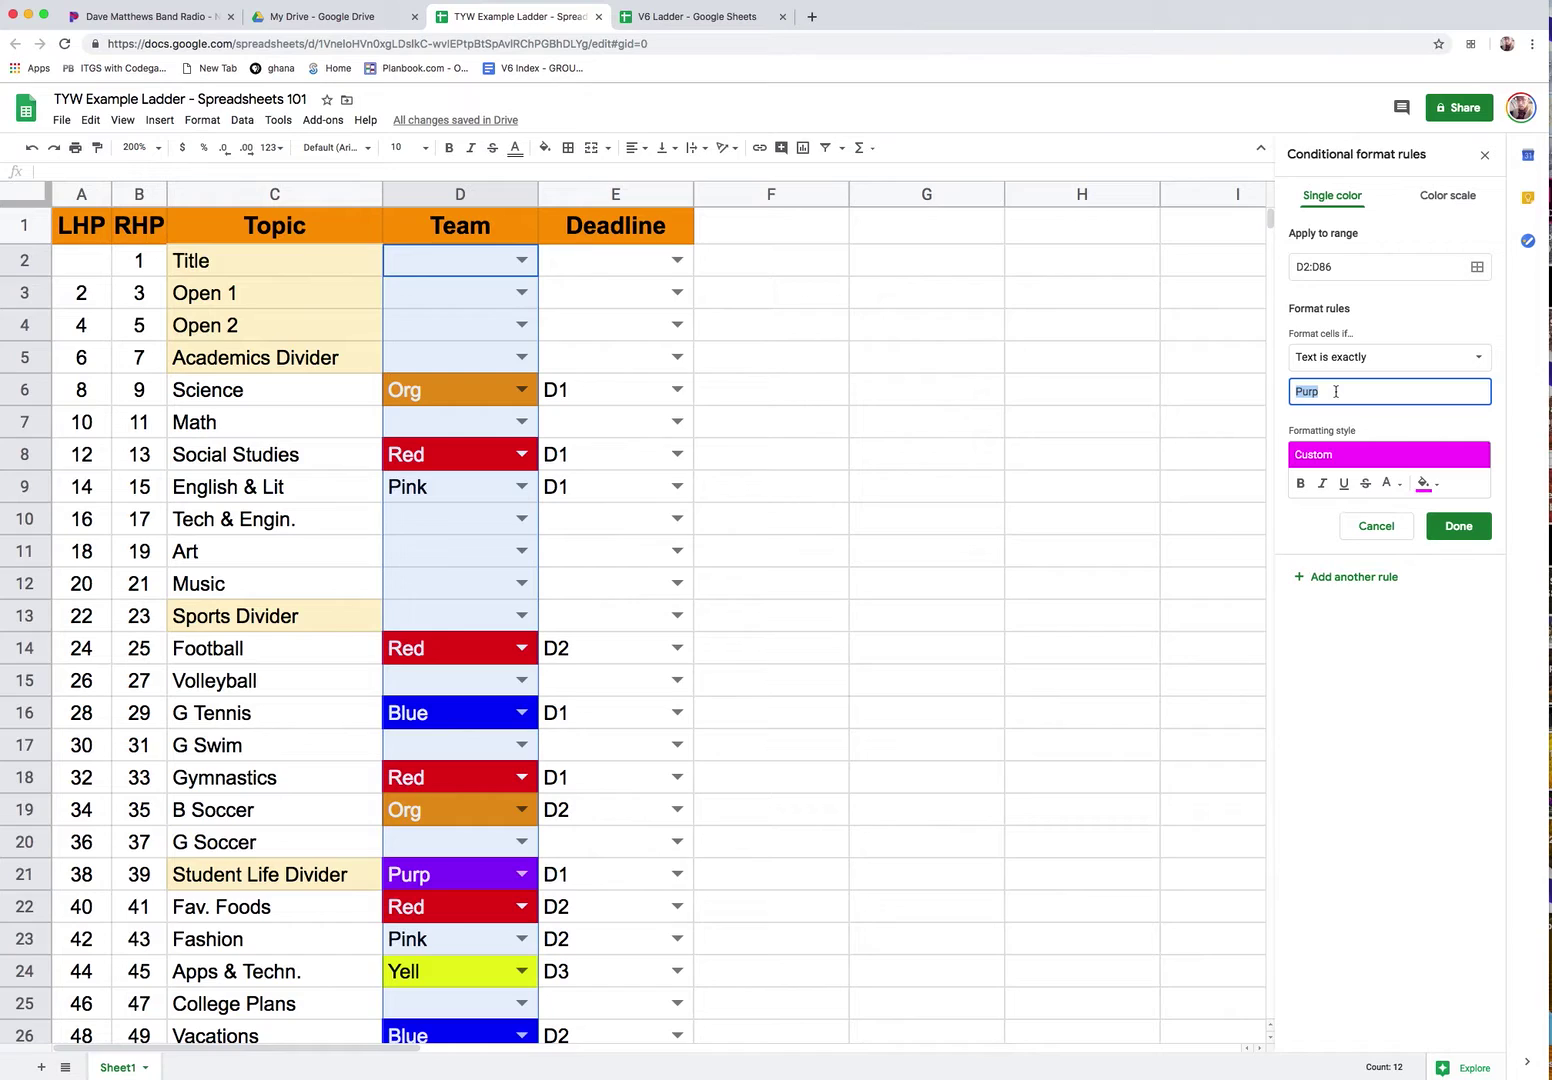
pyautogui.write('Ref')
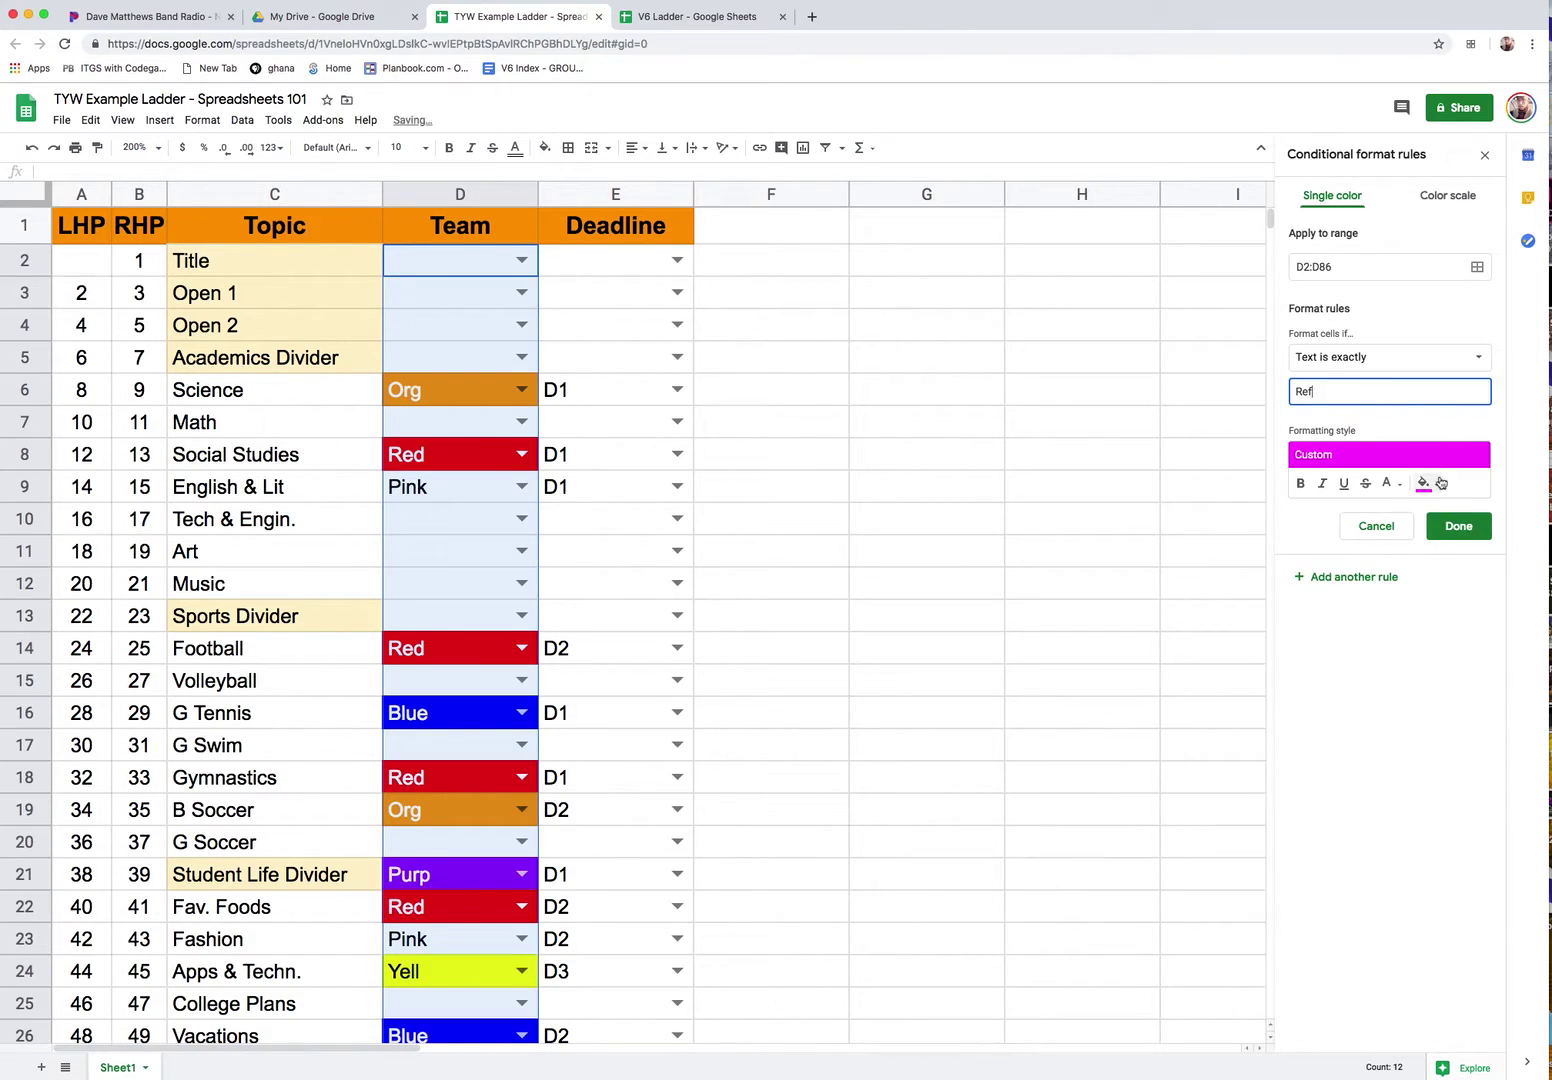
pyautogui.click(1424, 483)
pyautogui.click(1338, 538)
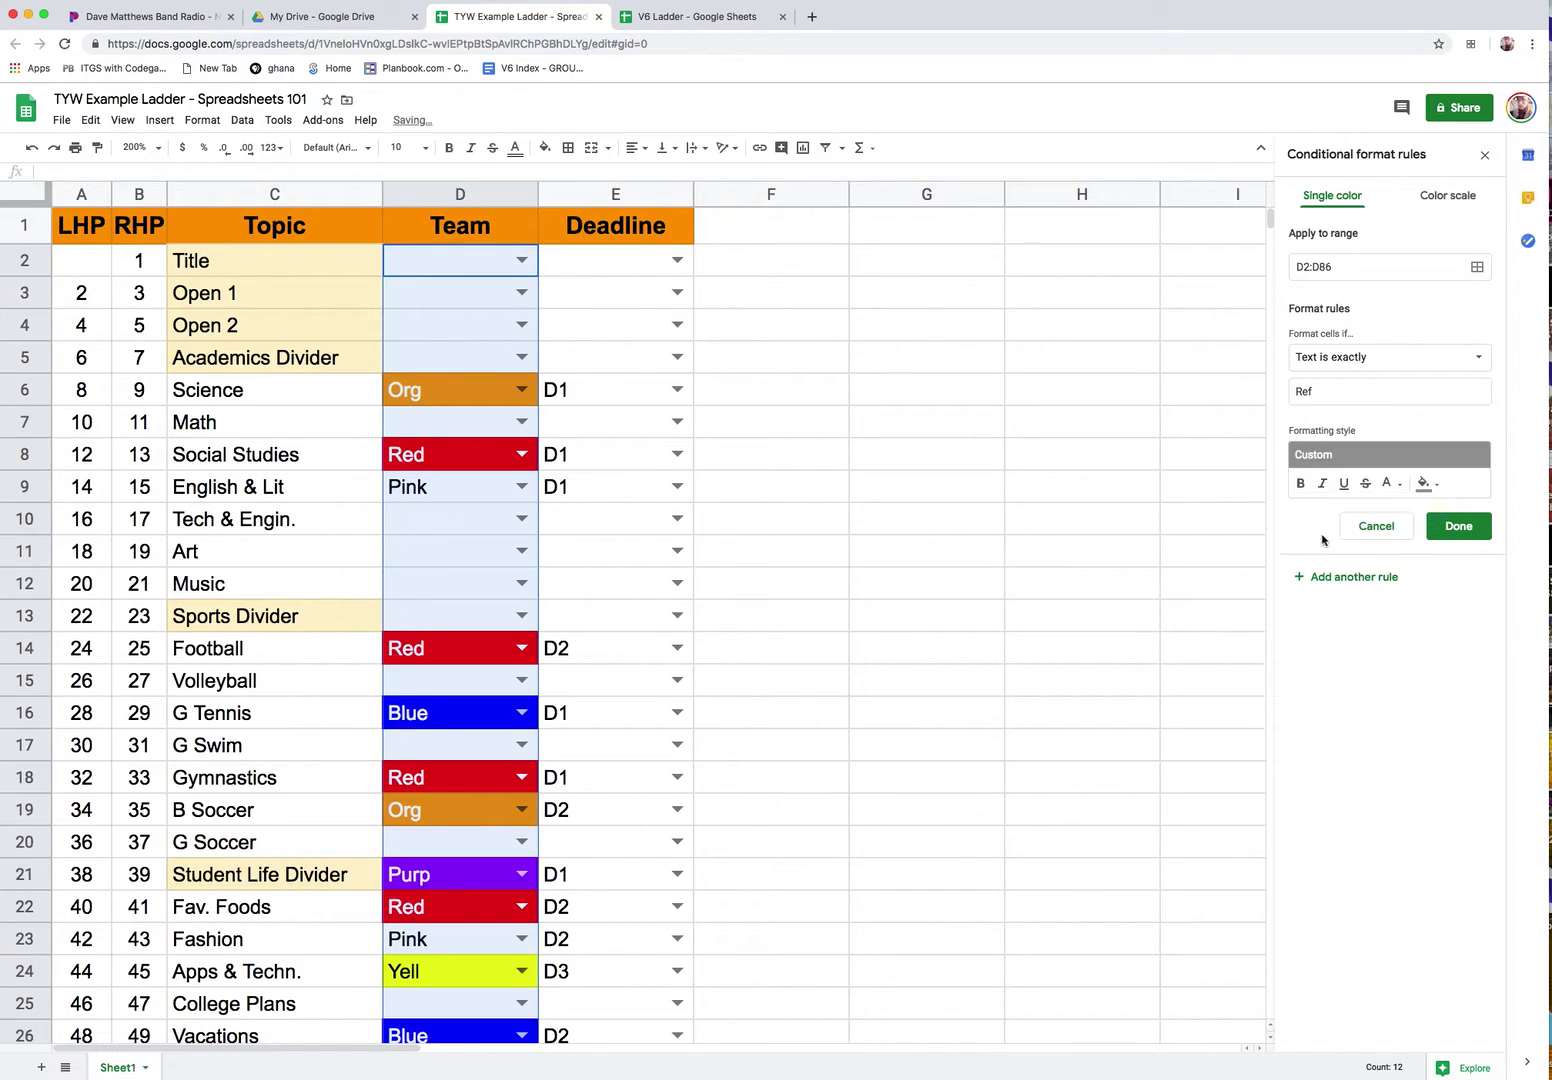
pyautogui.click(1387, 483)
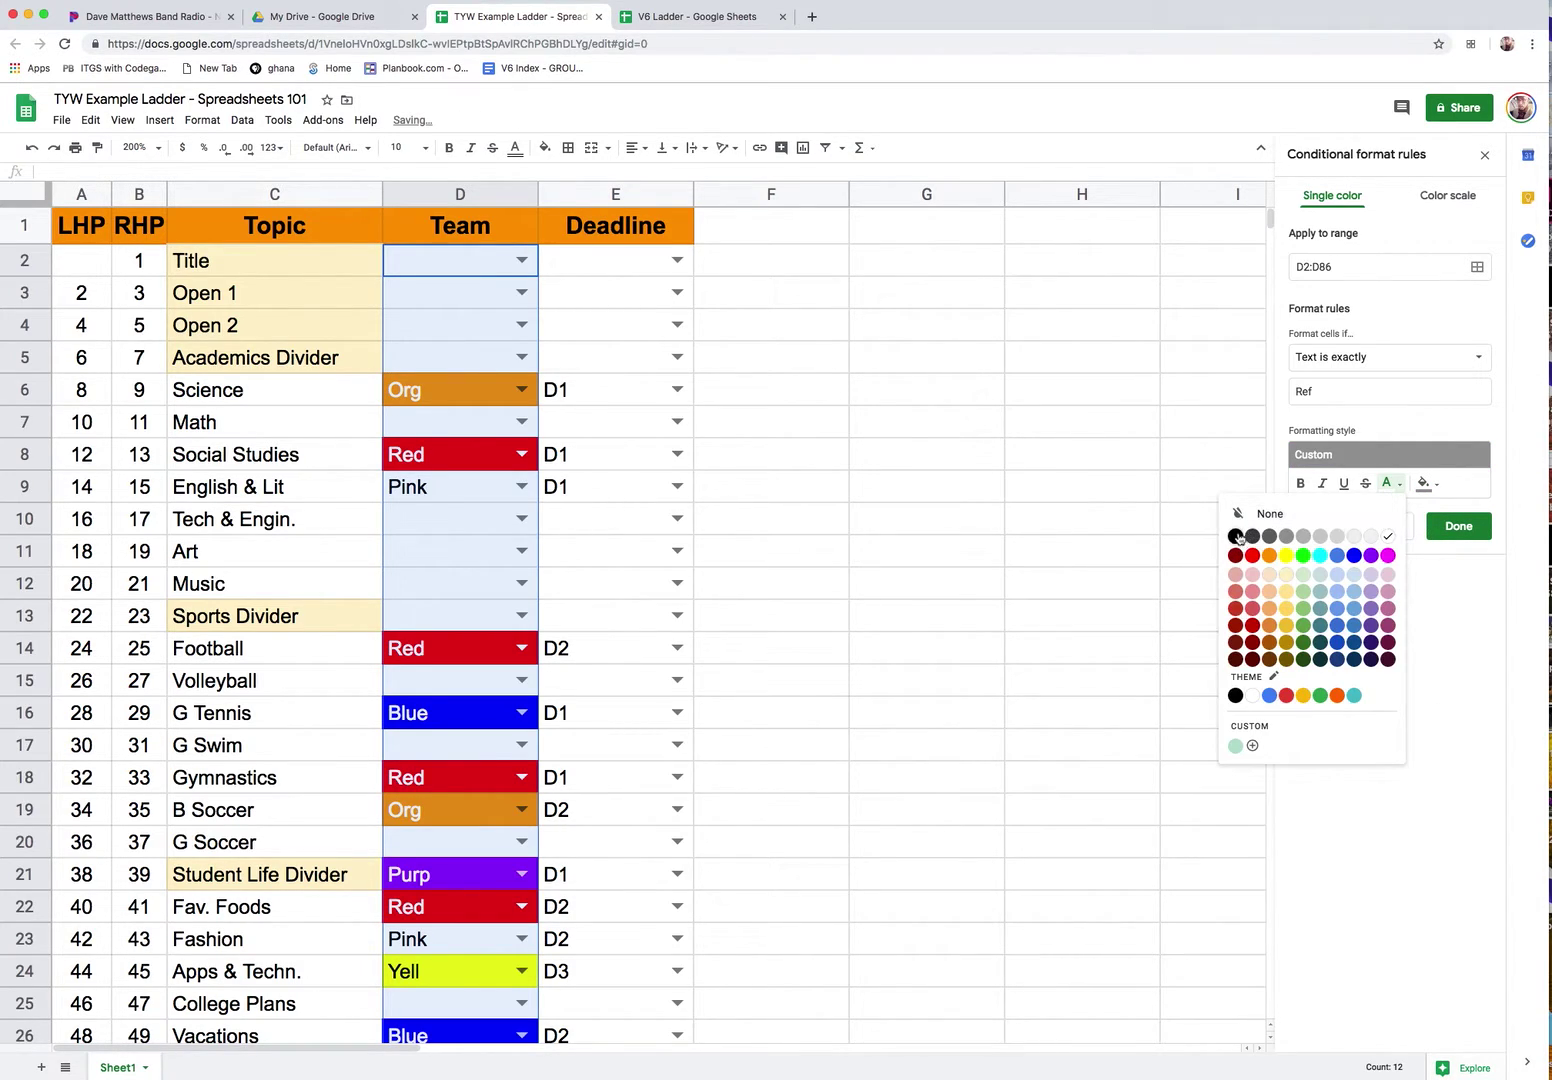
pyautogui.click(1240, 539)
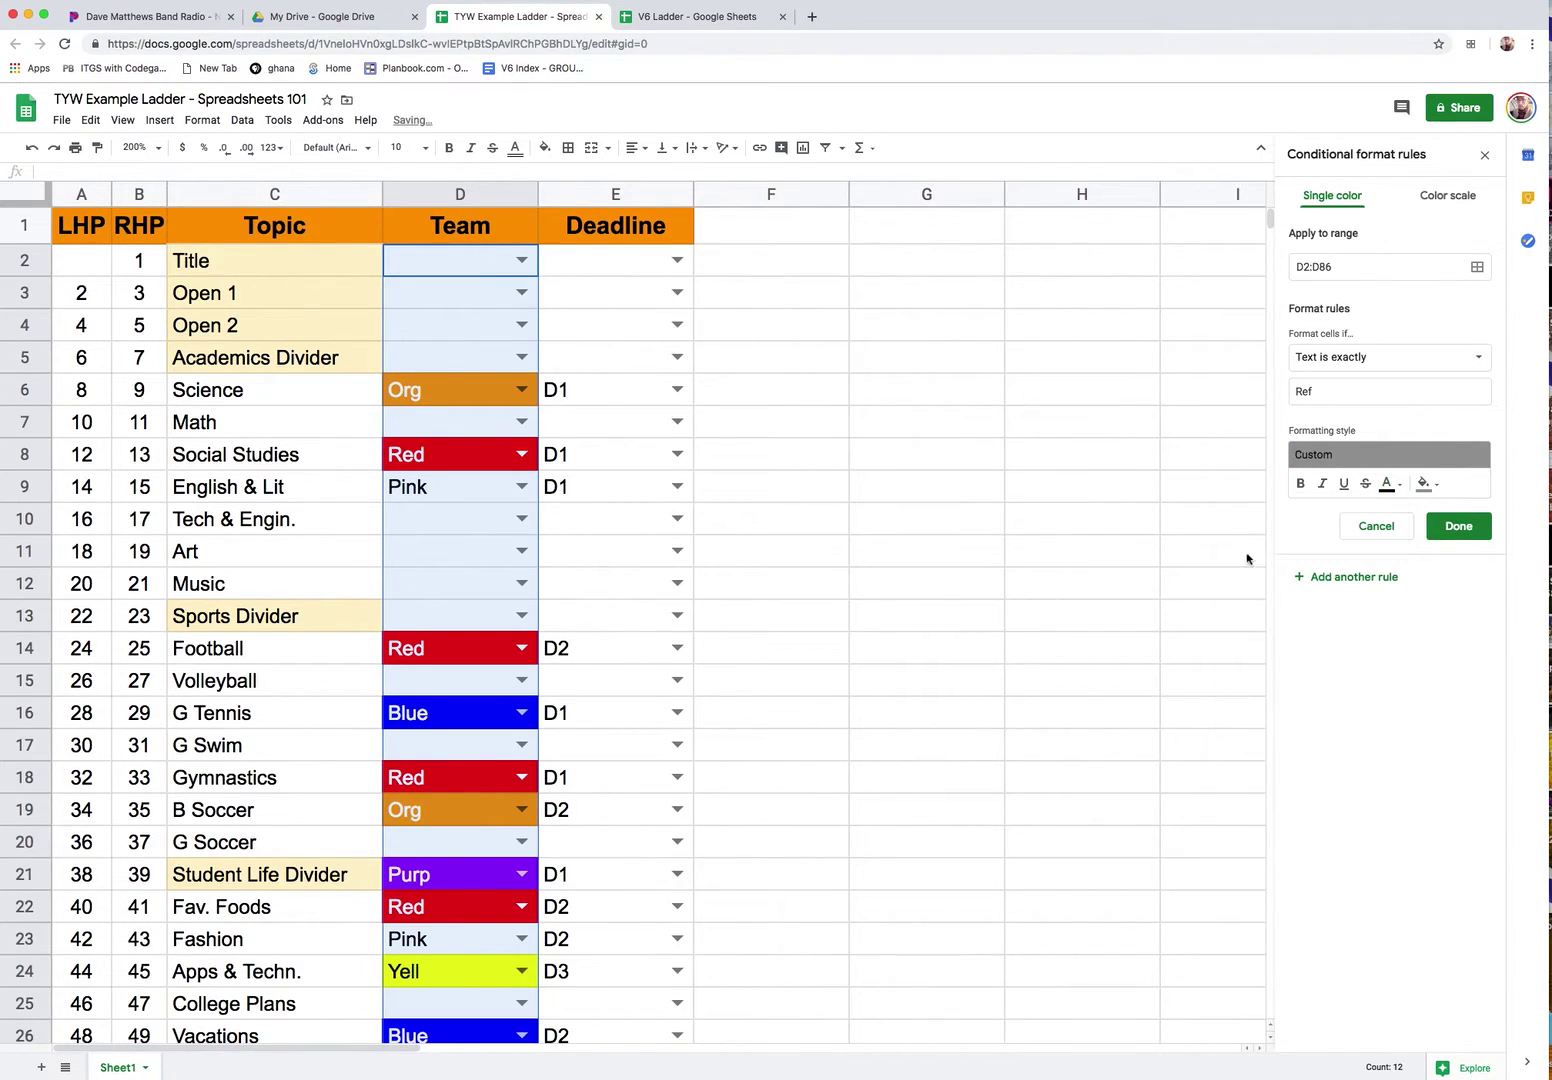
# Add a conditional rule giving cells whose text is exactly Eds a black fill and white text, and finish adding rules.
pyautogui.click(1334, 578)
pyautogui.press('BackSpace')
pyautogui.press('BackSpace')
pyautogui.press('BackSpace')
pyautogui.write('Eds')
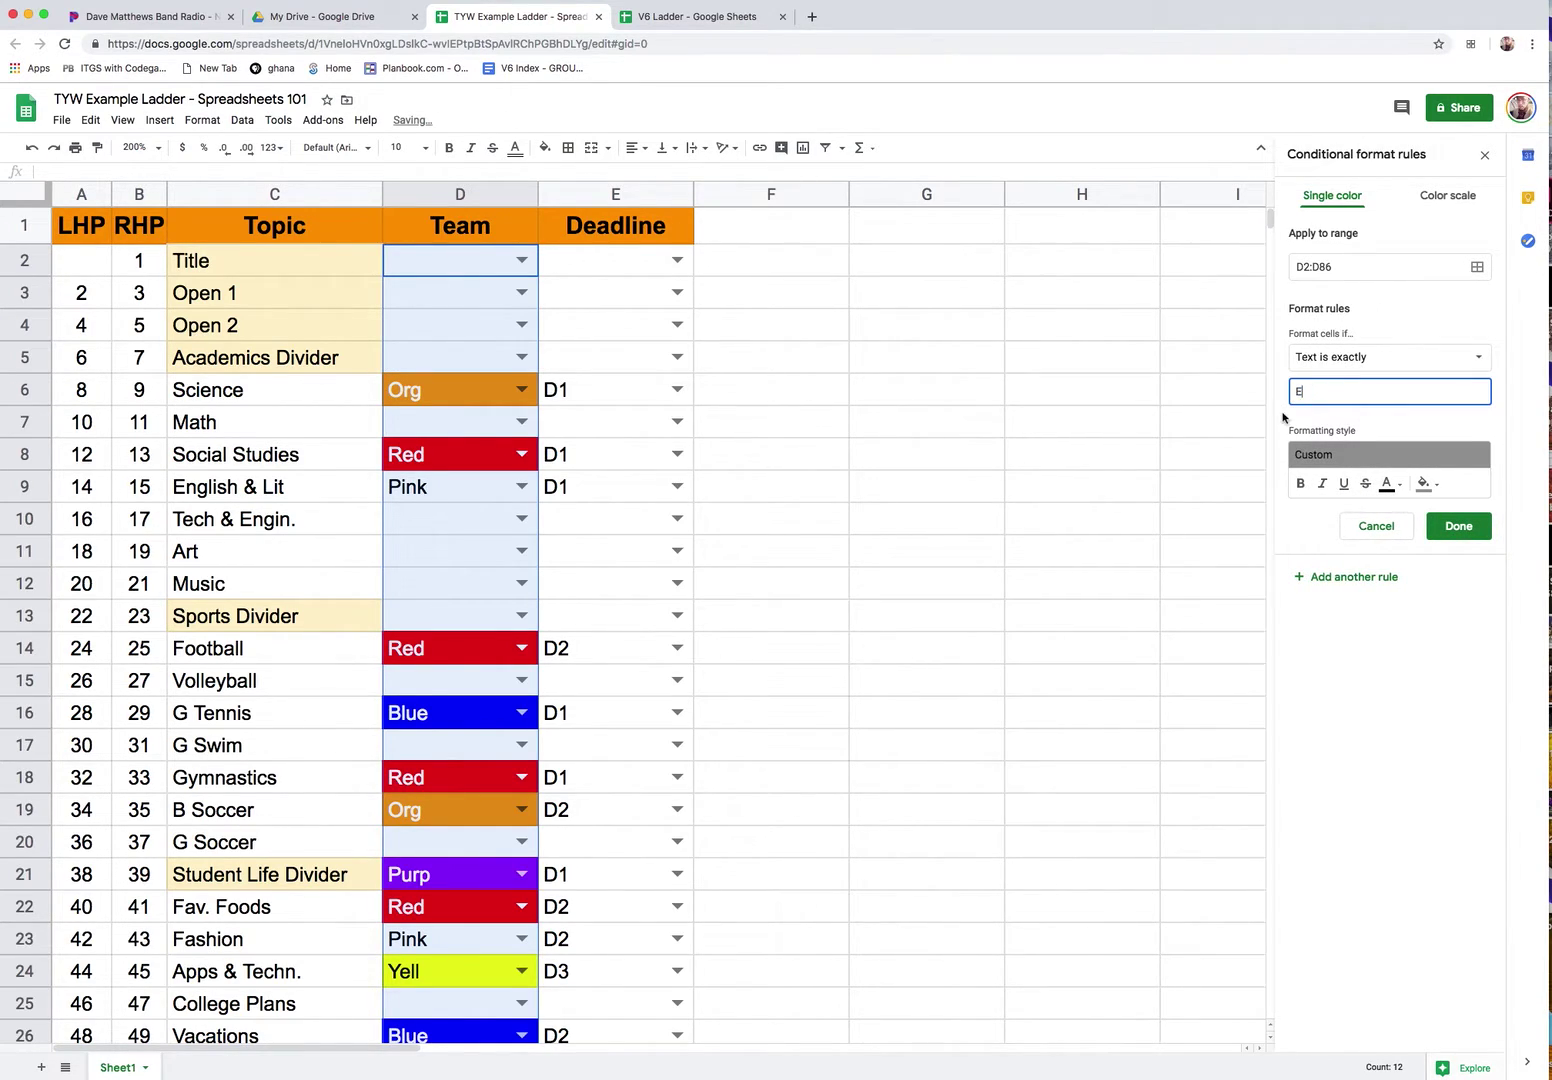
pyautogui.click(1434, 487)
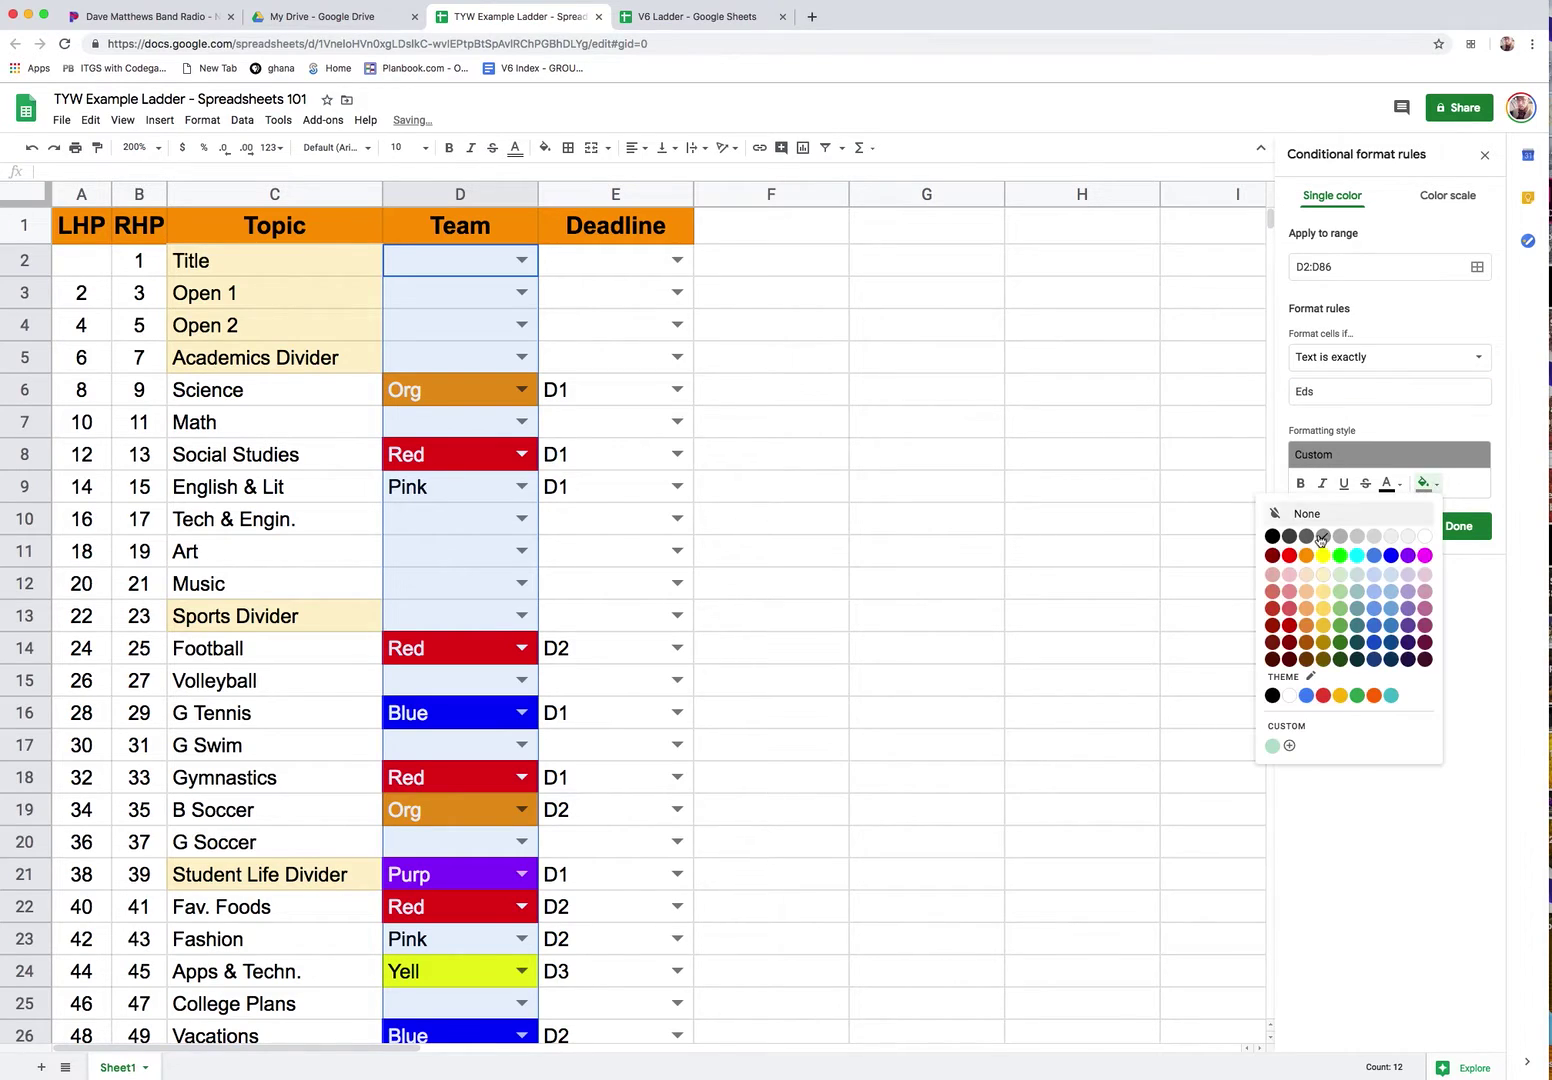
pyautogui.click(1273, 537)
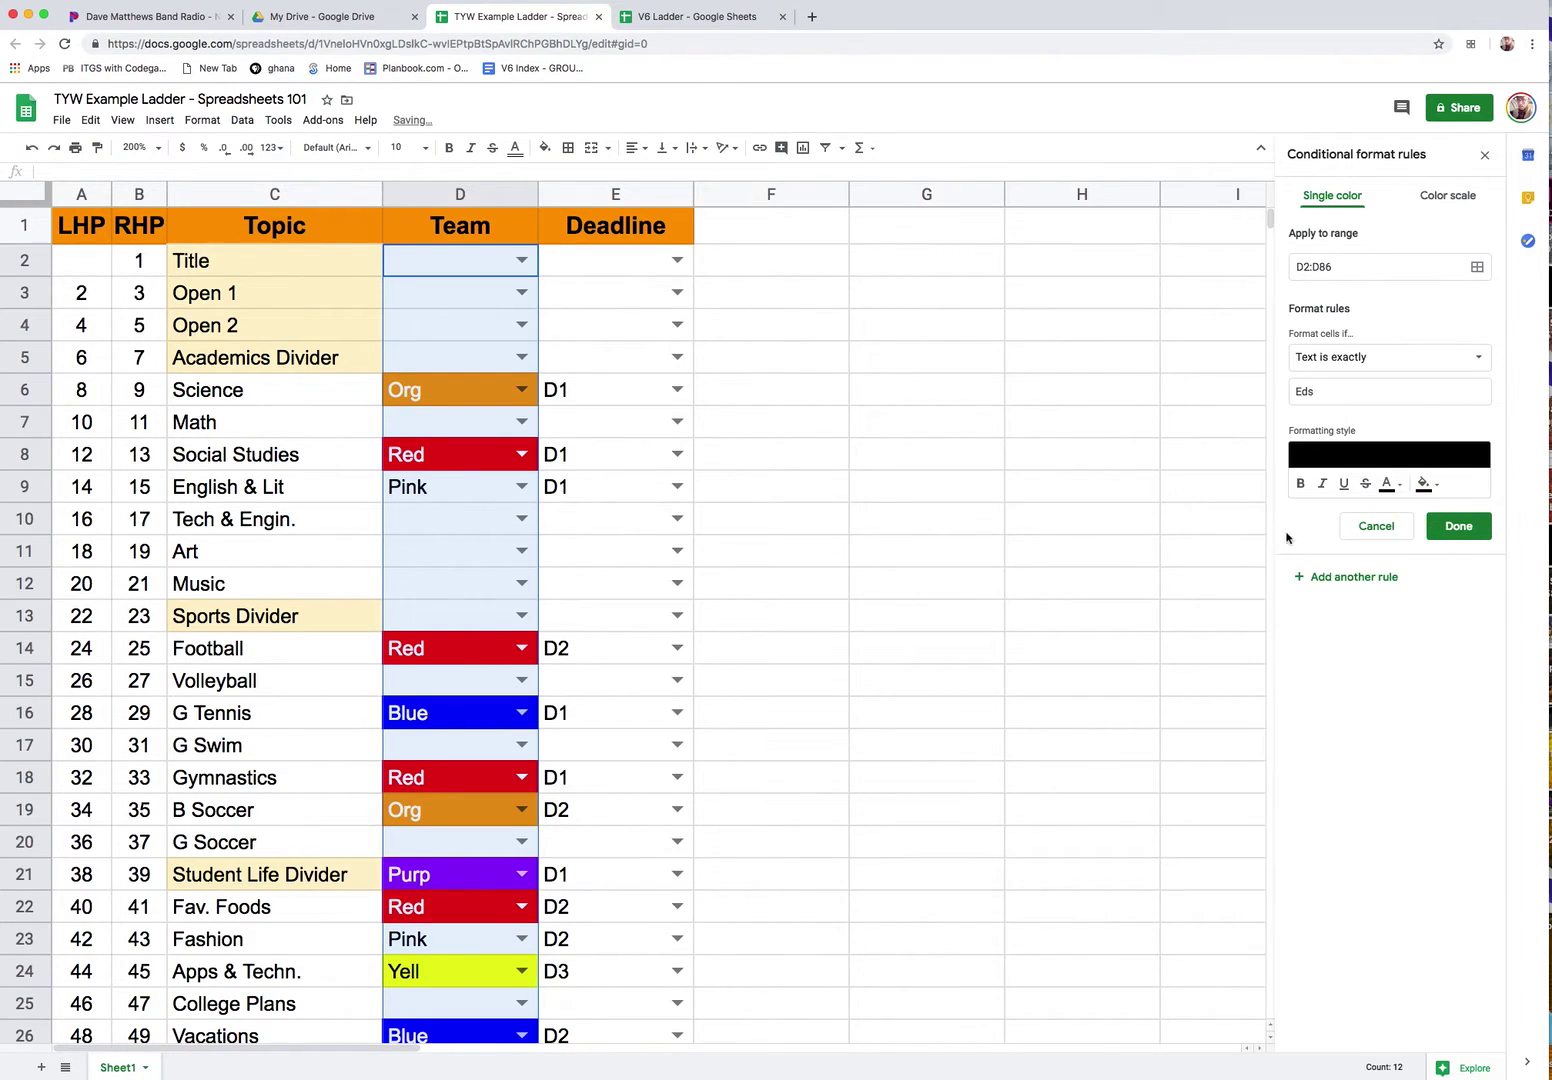
pyautogui.click(1387, 484)
pyautogui.click(1388, 537)
pyautogui.click(1450, 528)
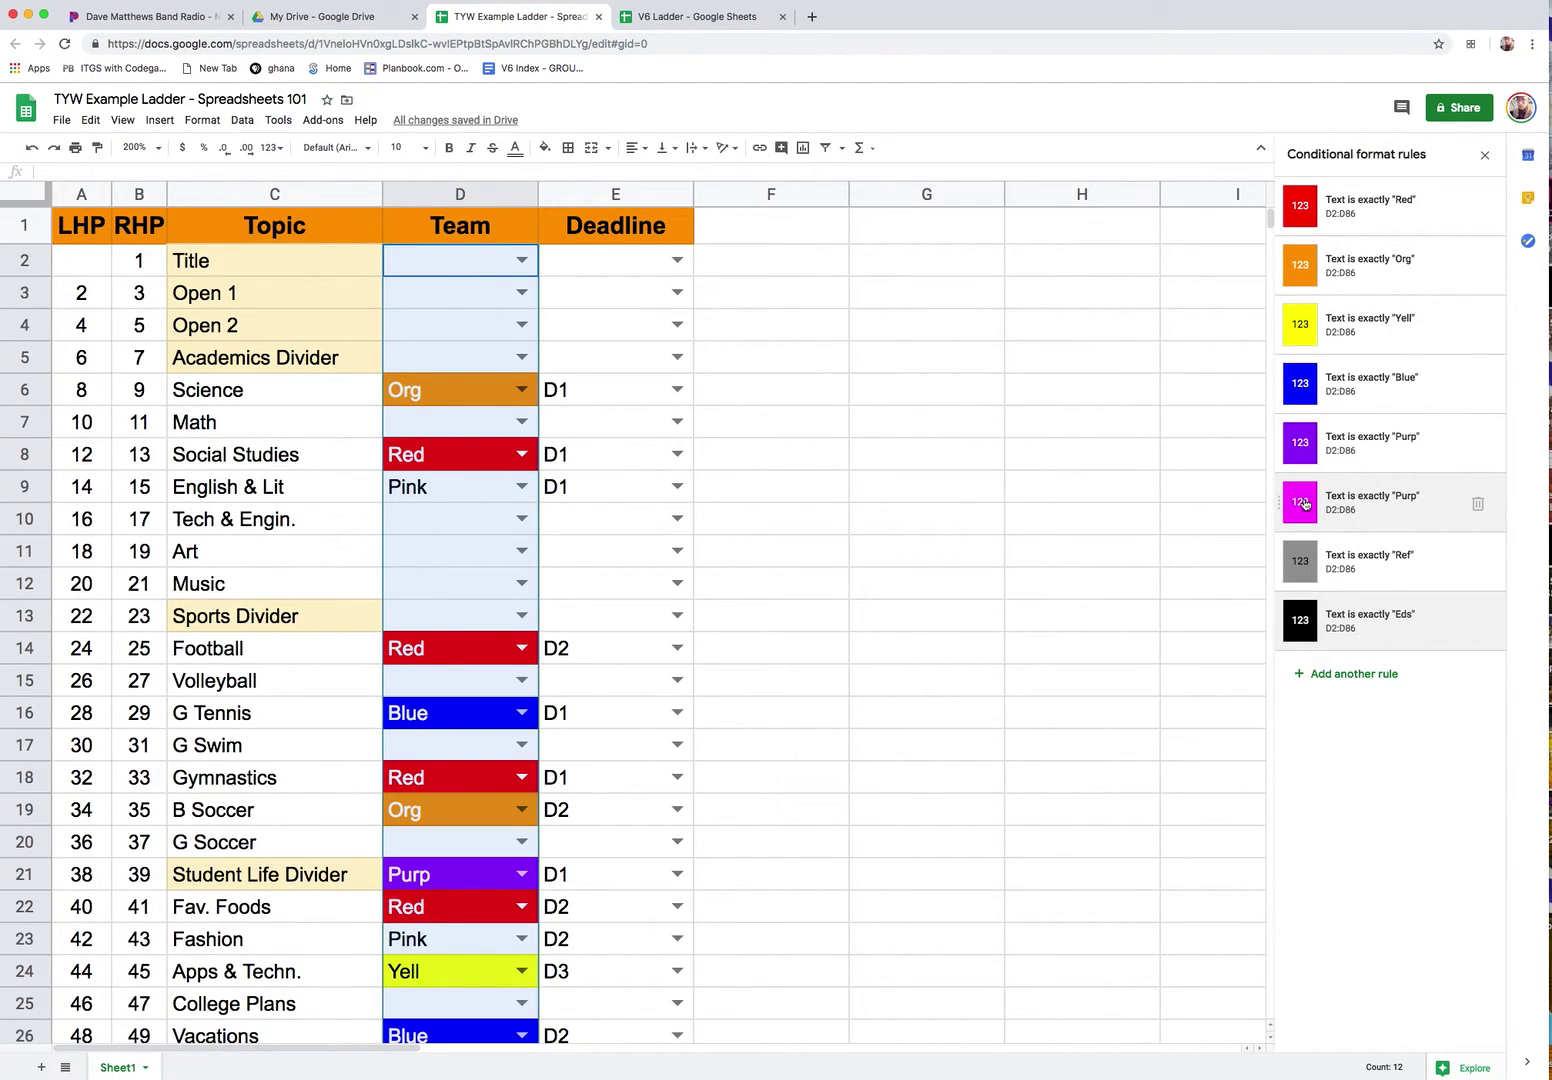
# Edit the magenta conditional rule so that it applies to cells whose text is exactly Pink.
pyautogui.click(1406, 507)
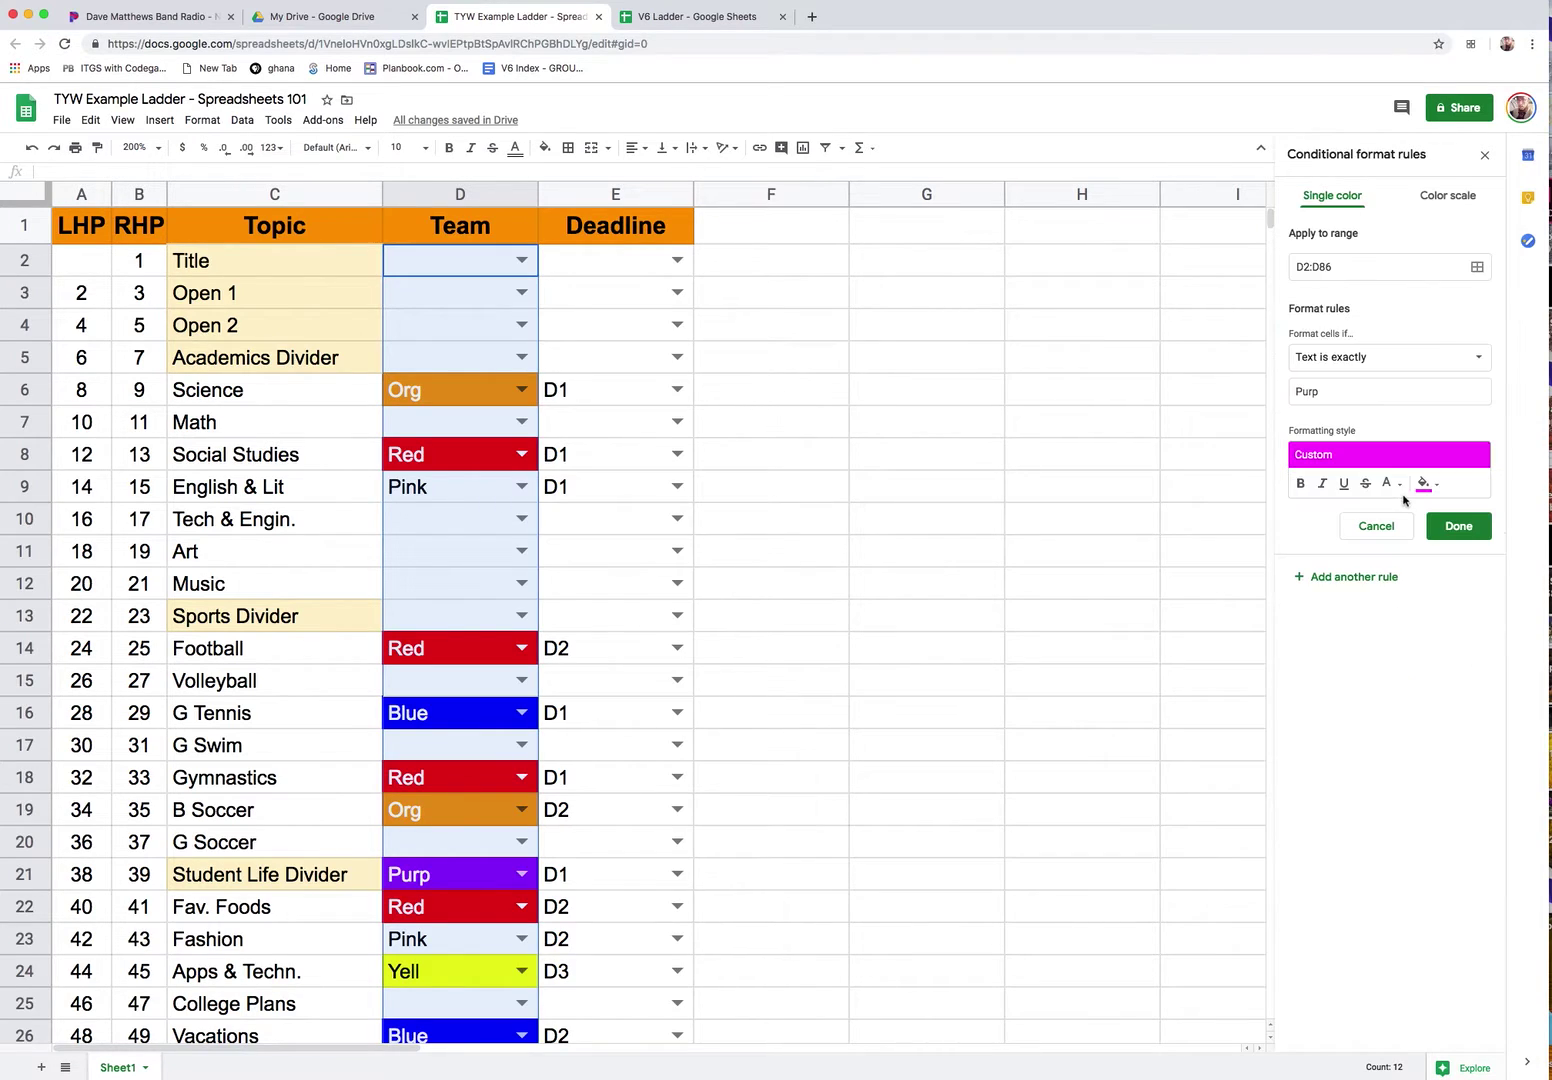
pyautogui.click(1325, 389)
pyautogui.moveTo(1325, 389); pyautogui.dragTo(1254, 393)
pyautogui.write('Pink')
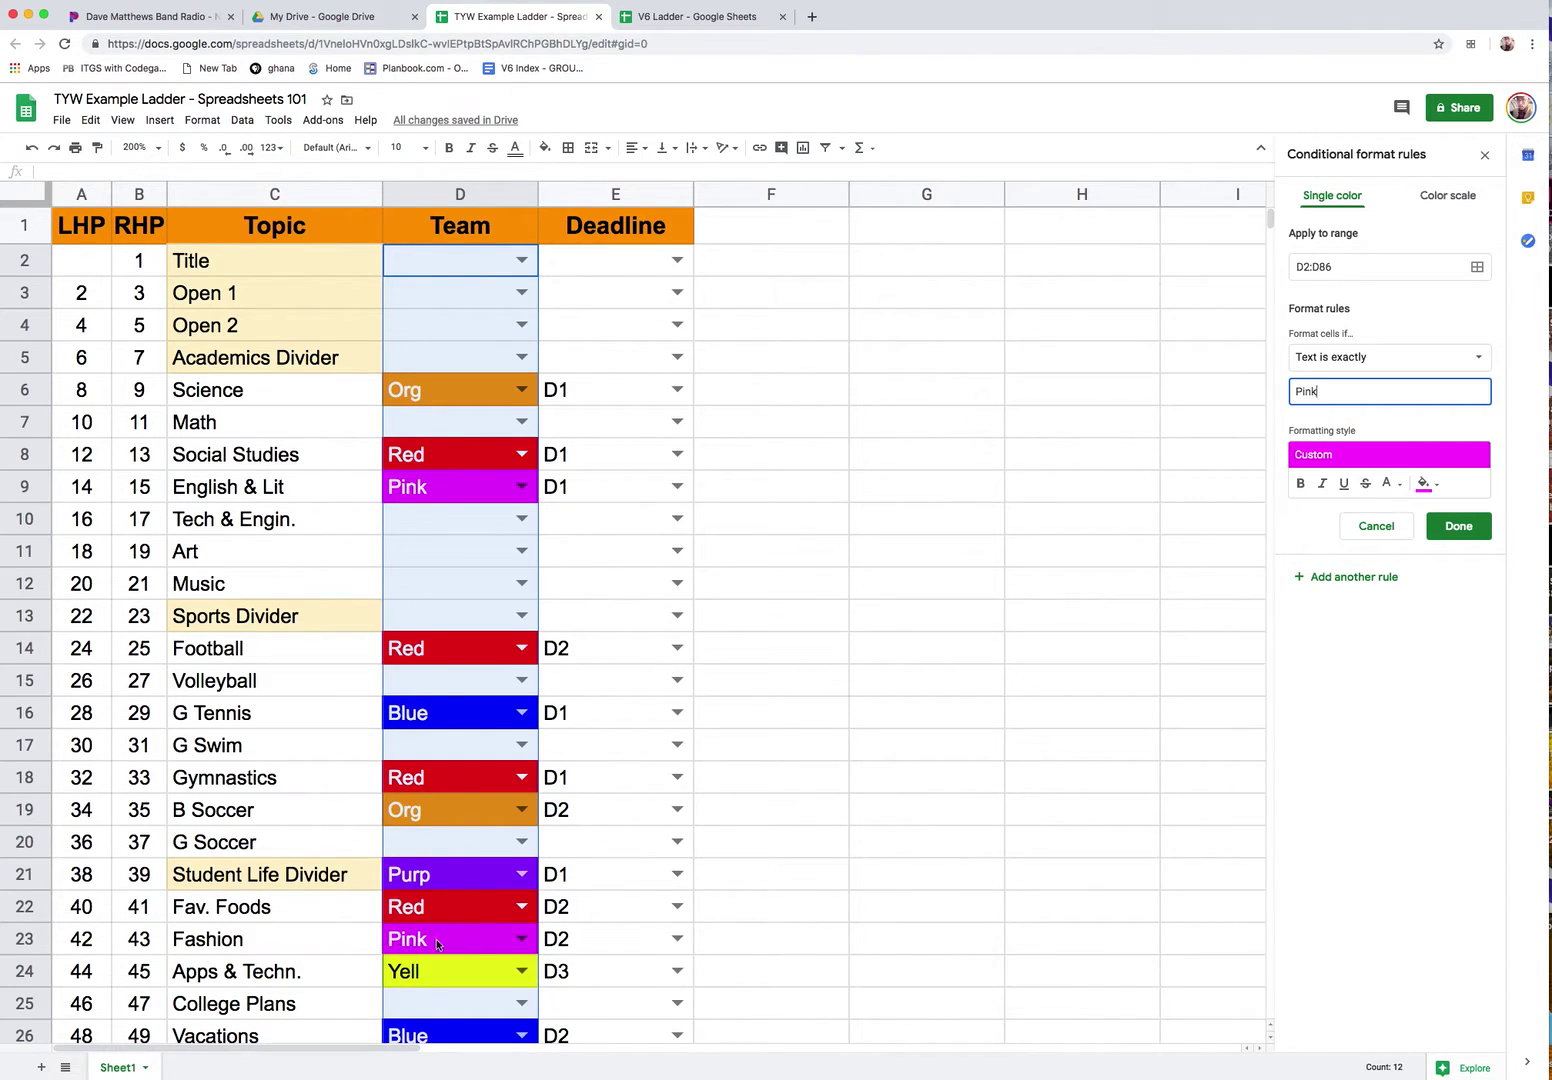
pyautogui.click(1447, 529)
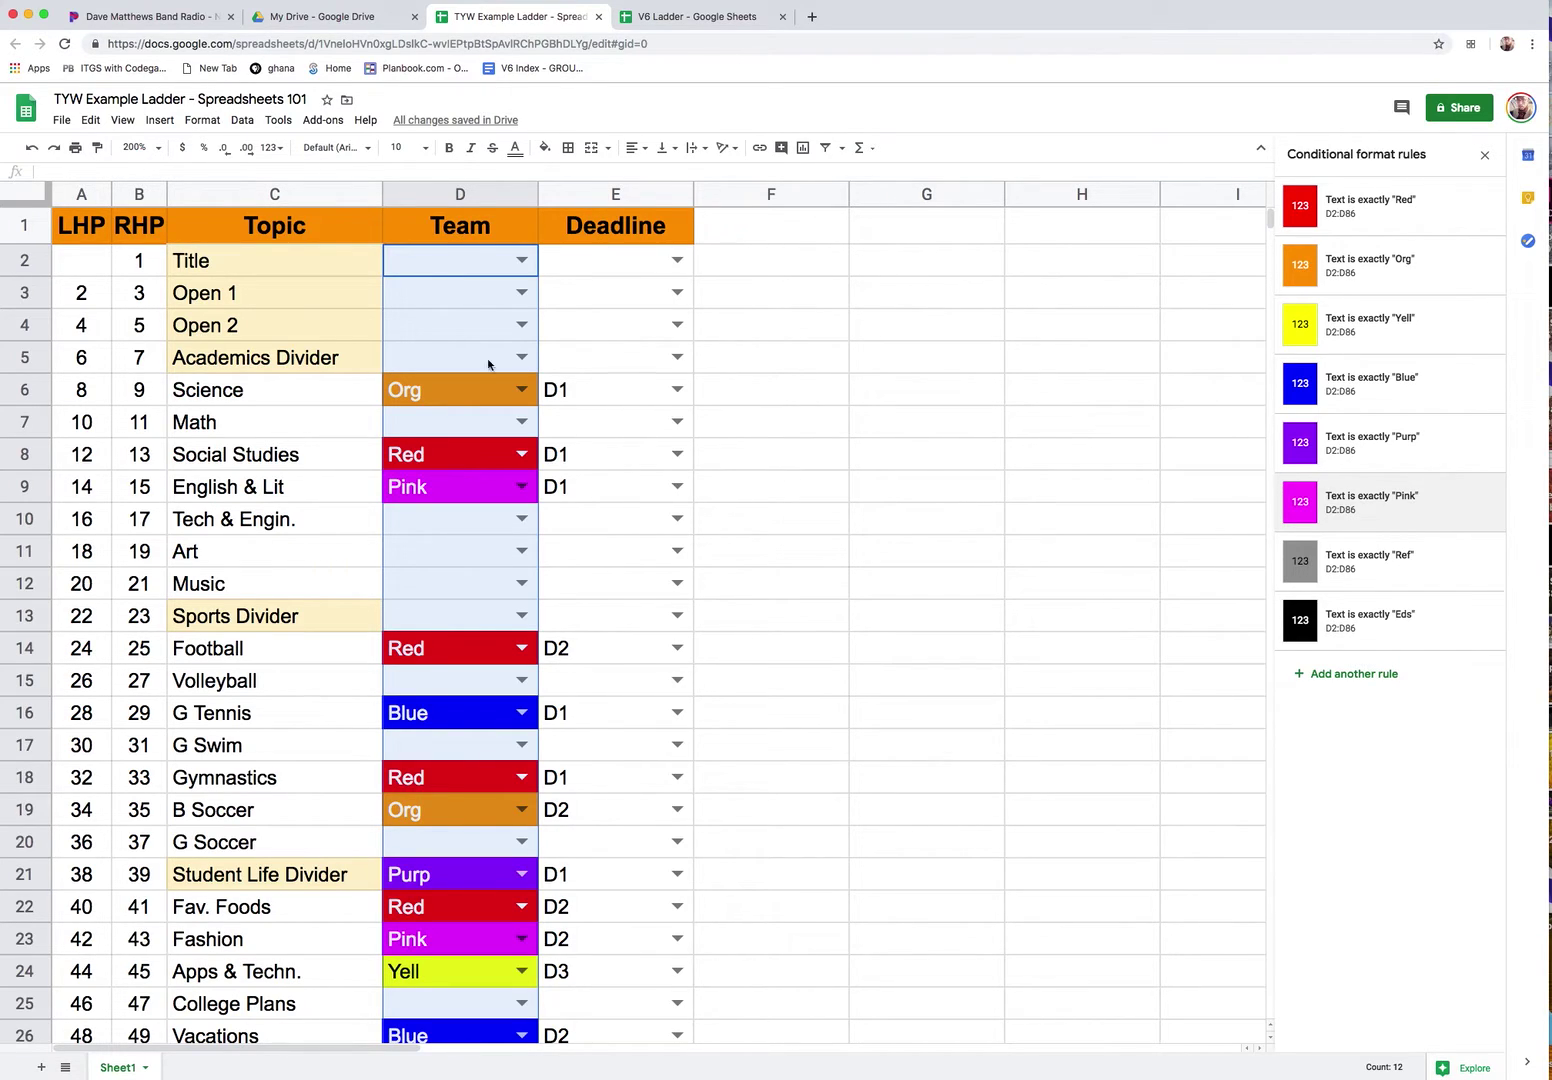
# Examine the color coding and the blank cells down the whole Team column.
pyautogui.click(795, 268)
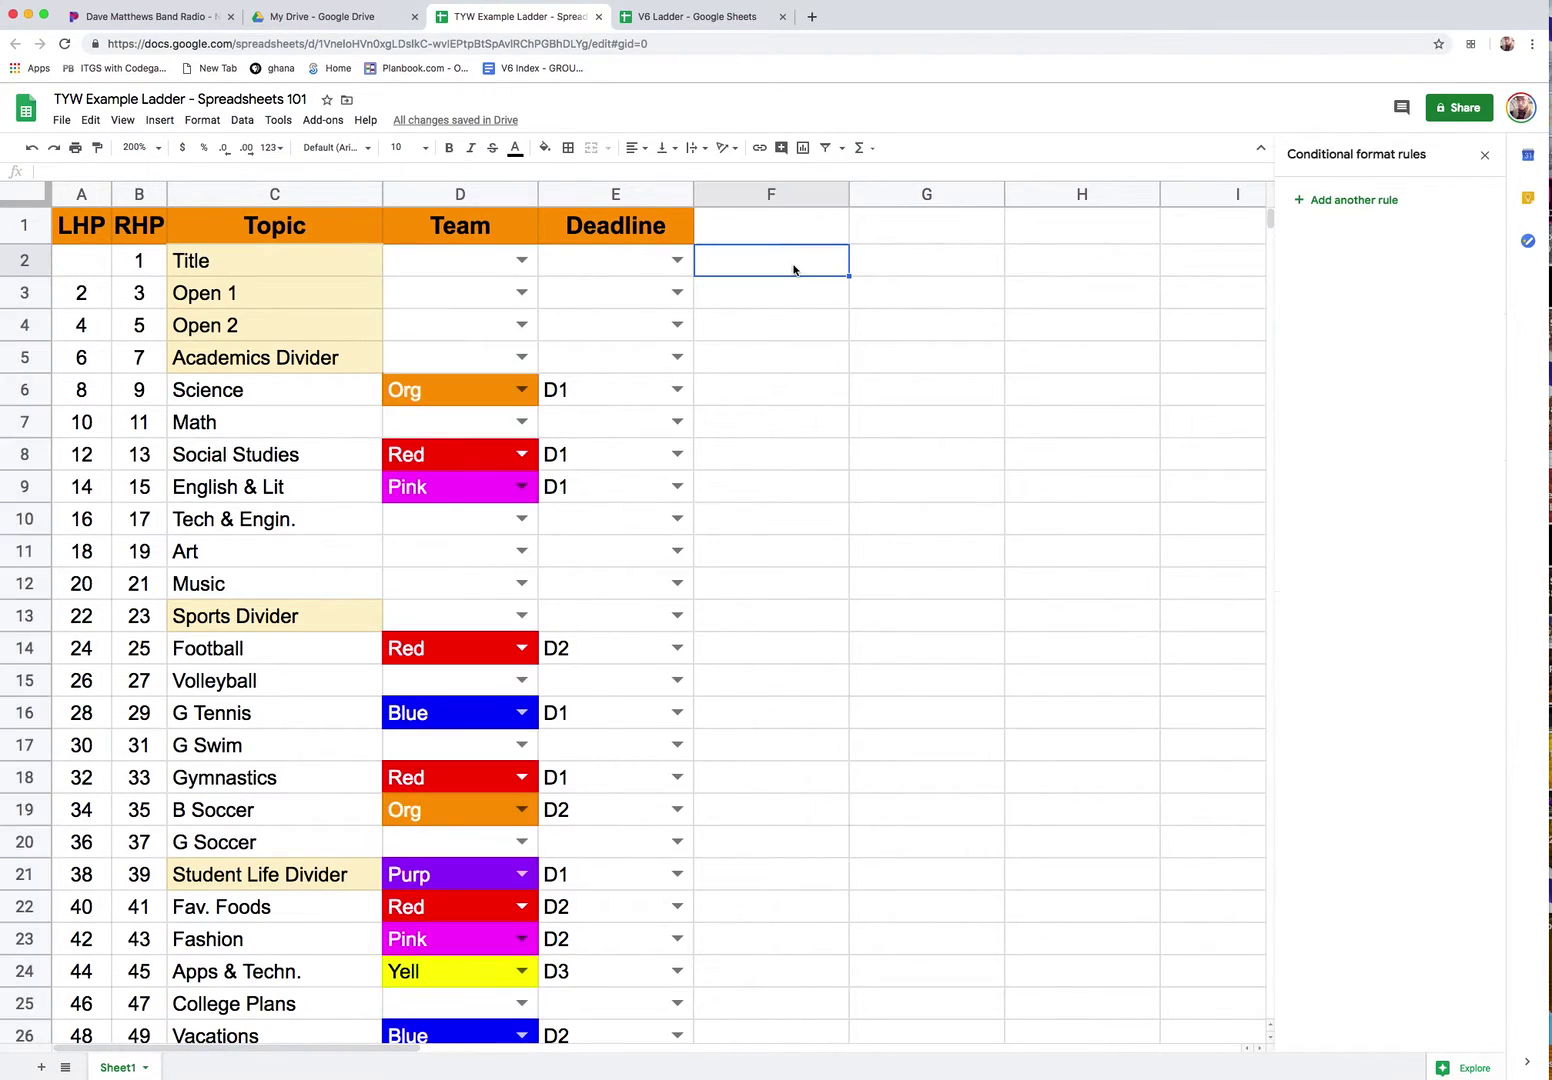
pyautogui.click(445, 262)
pyautogui.click(444, 297)
pyautogui.click(448, 360)
pyautogui.click(452, 530)
pyautogui.click(457, 572)
pyautogui.click(462, 615)
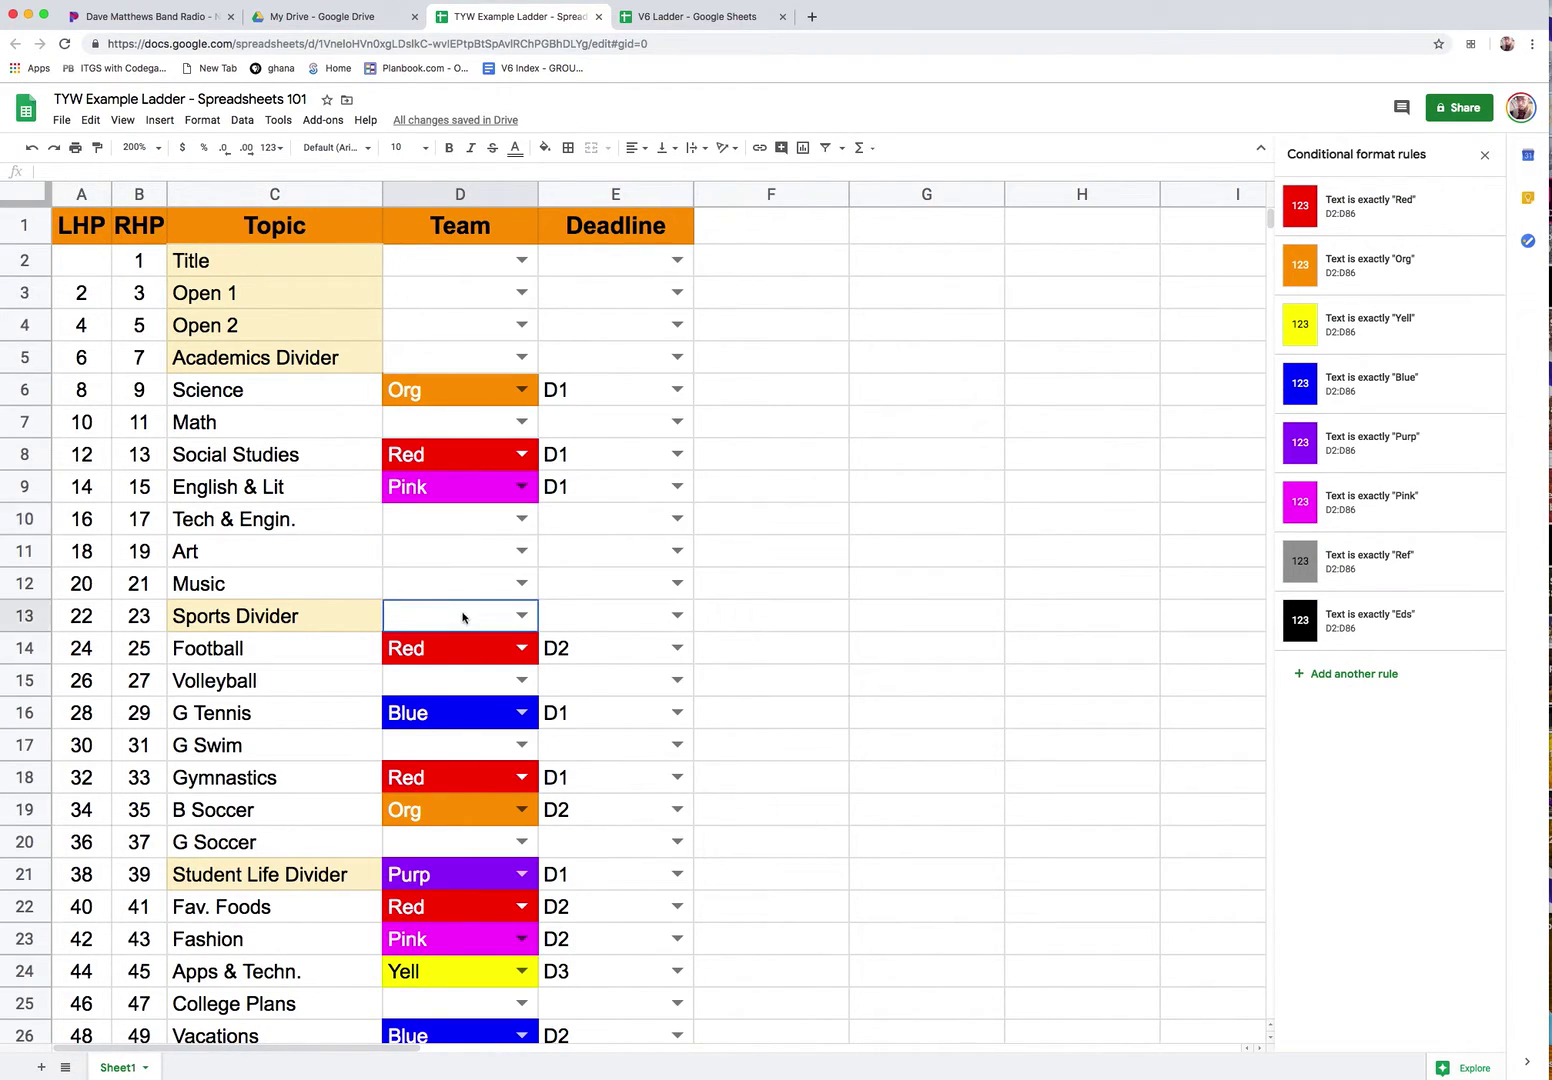
pyautogui.click(454, 266)
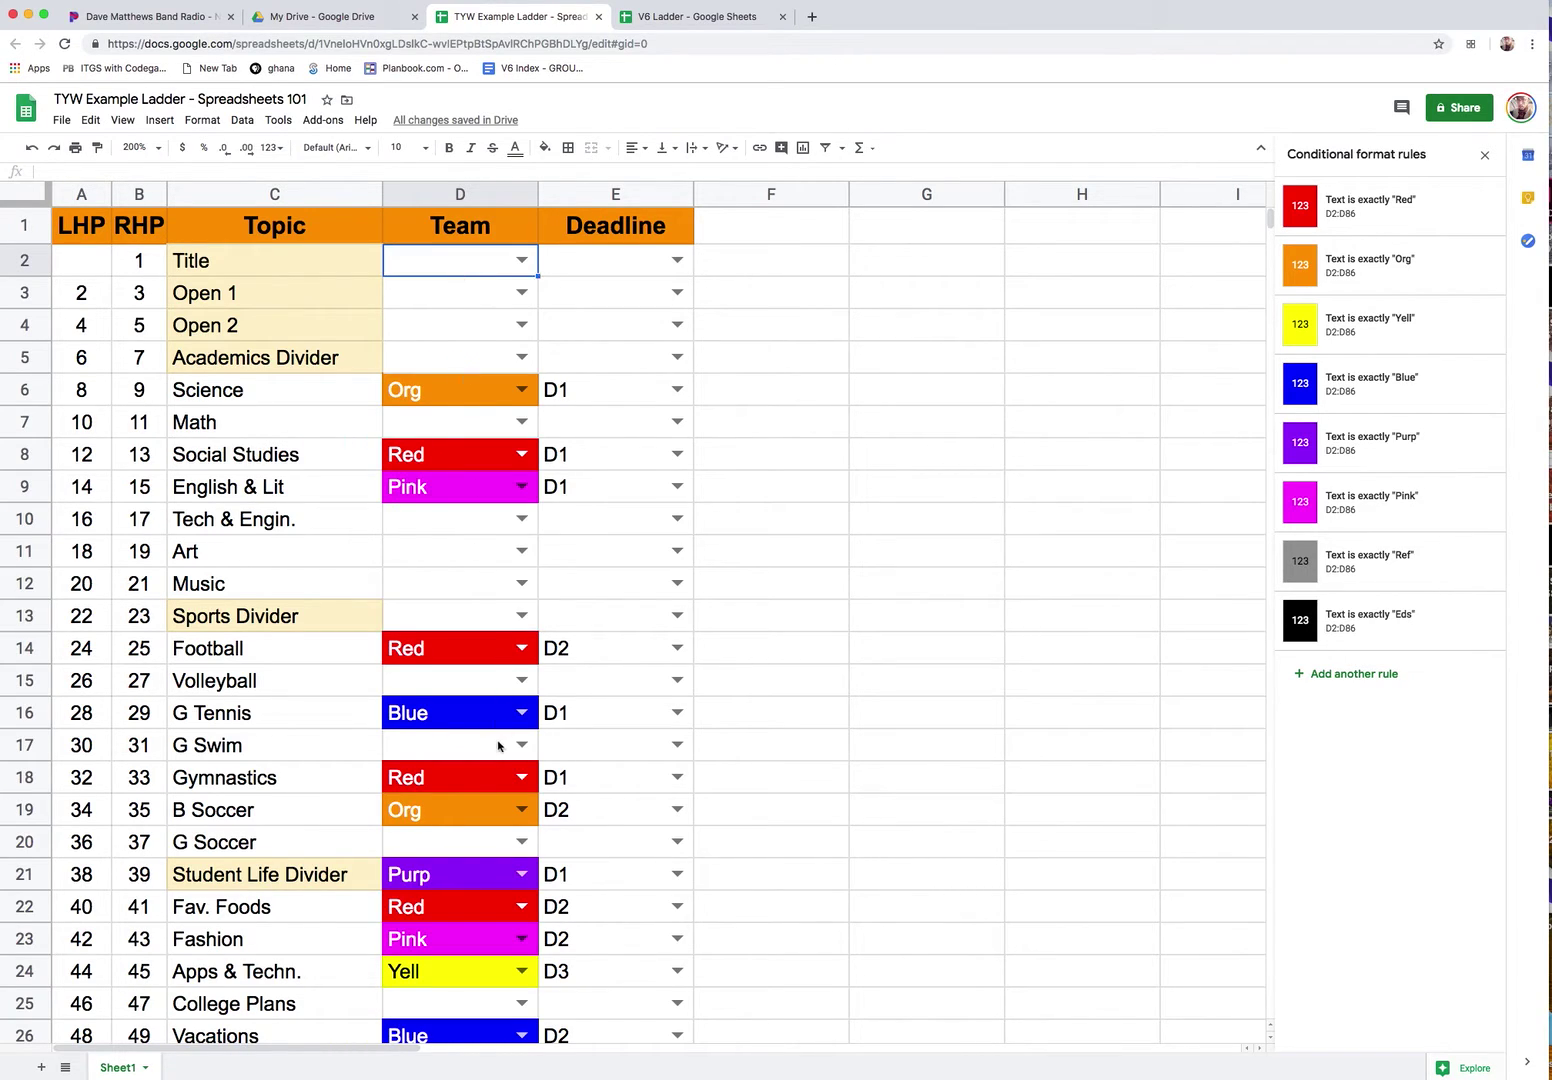
pyautogui.scroll(-10, 489, 585)
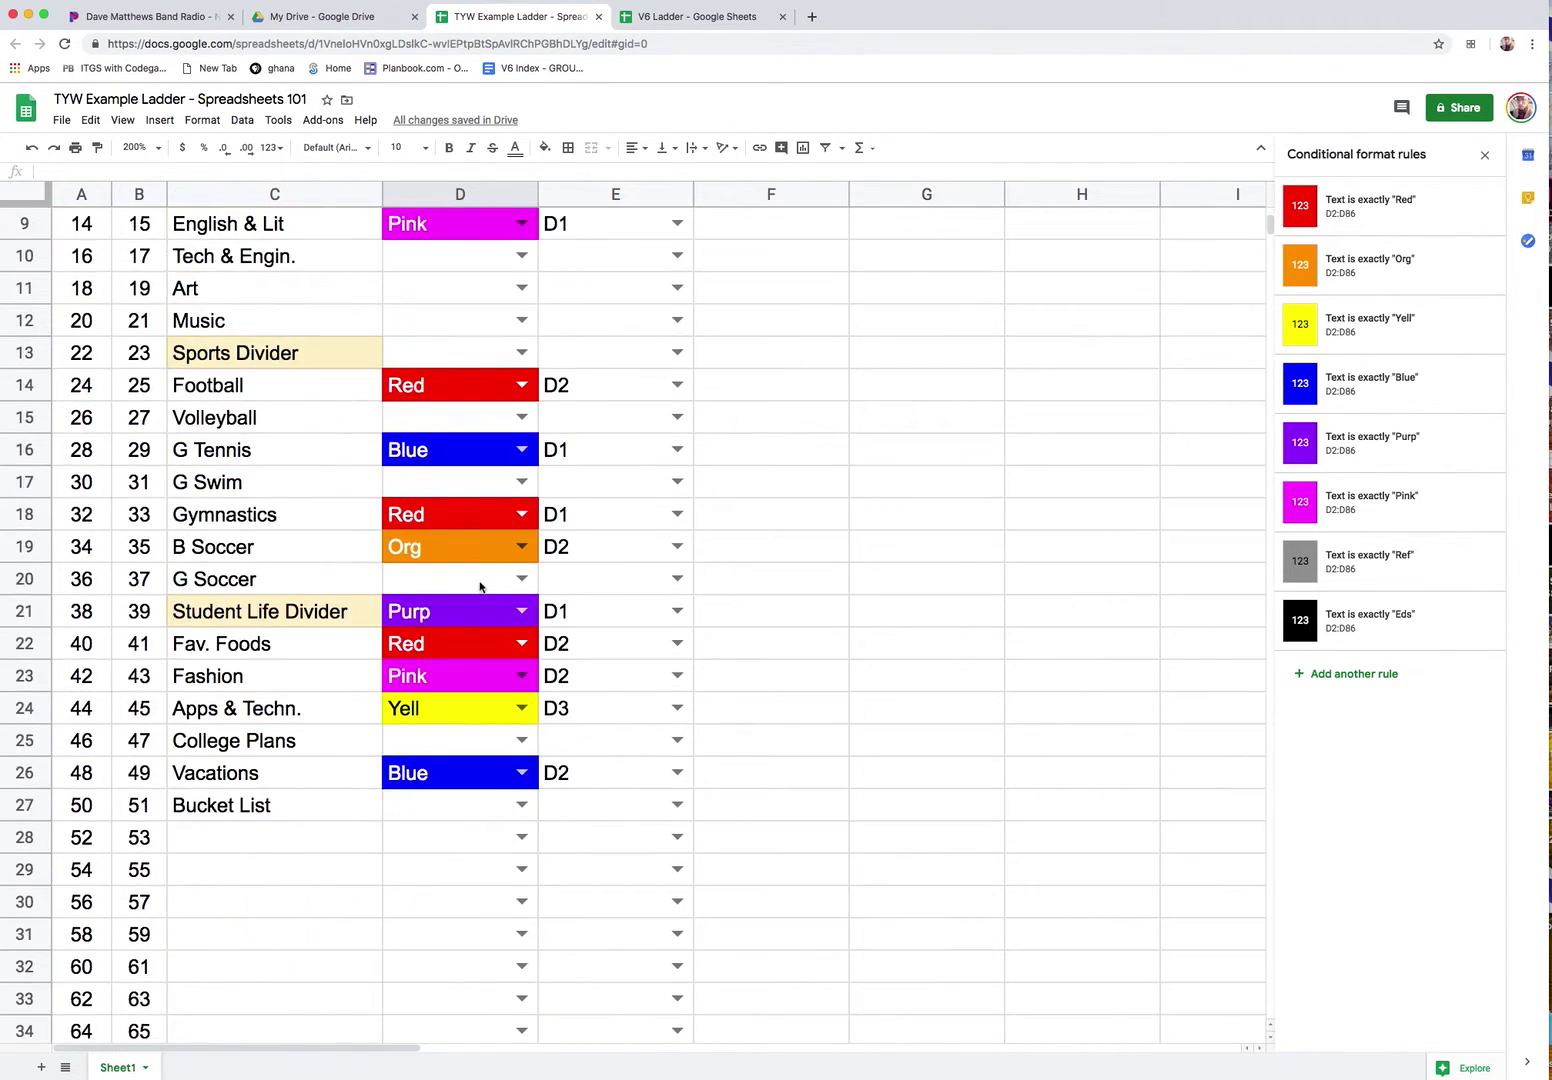
pyautogui.scroll(-15, 485, 595)
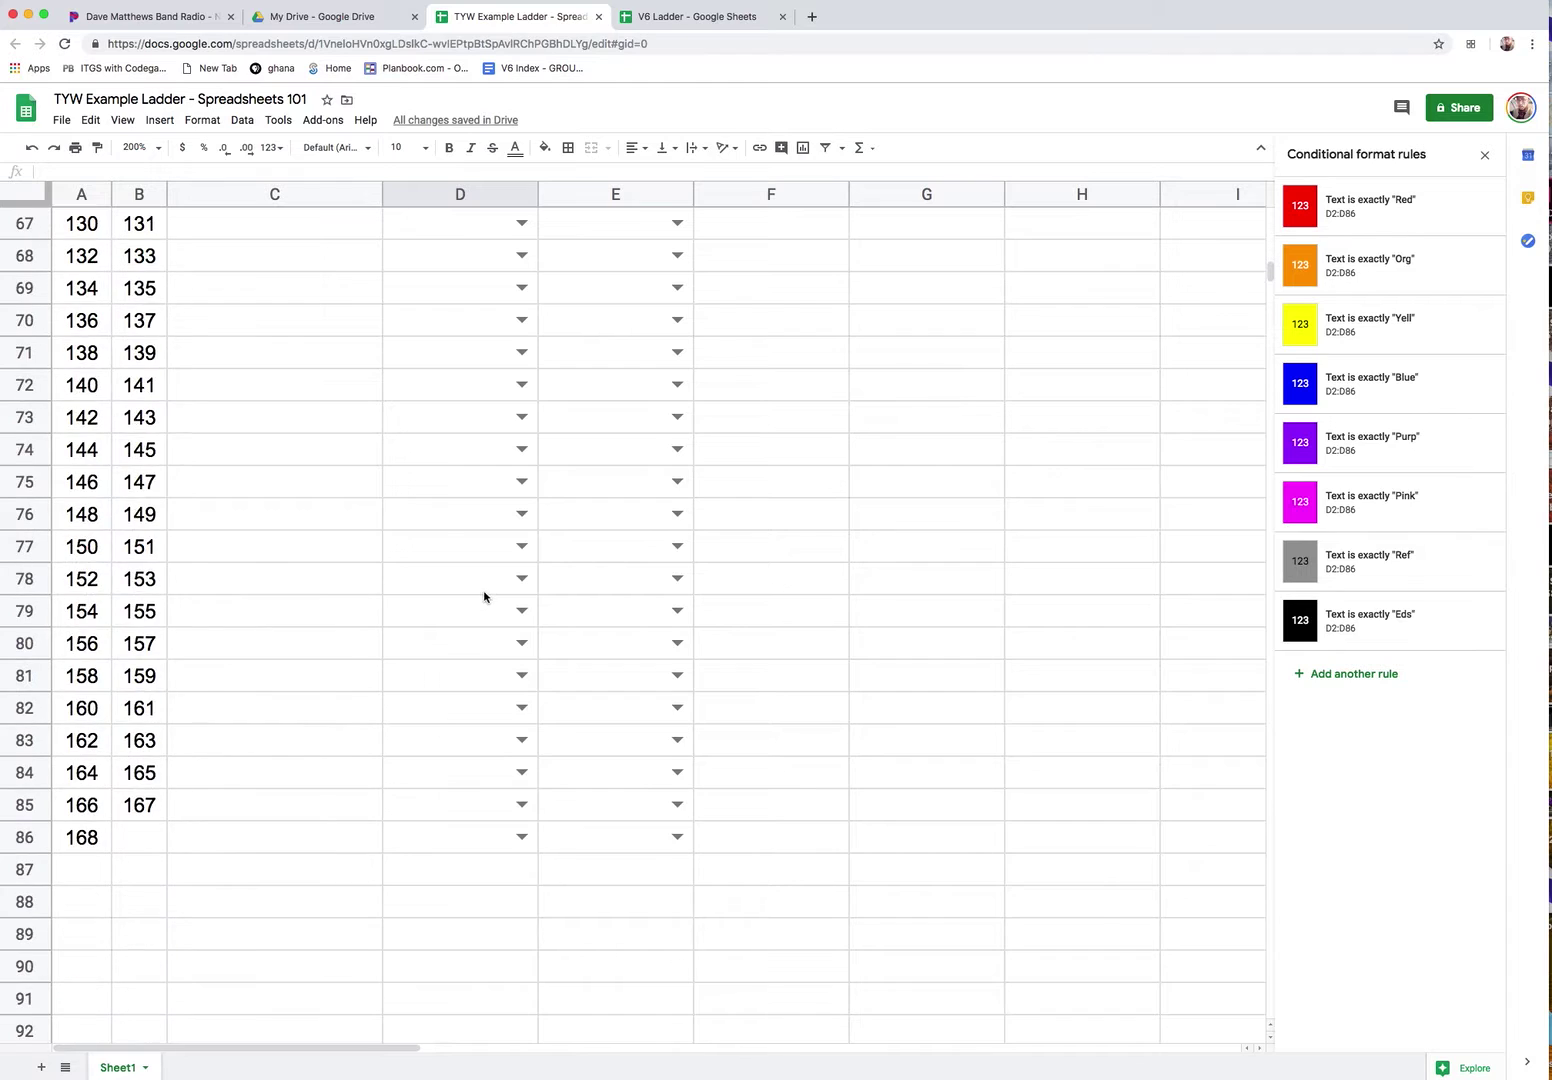
pyautogui.scroll(20, 485, 593)
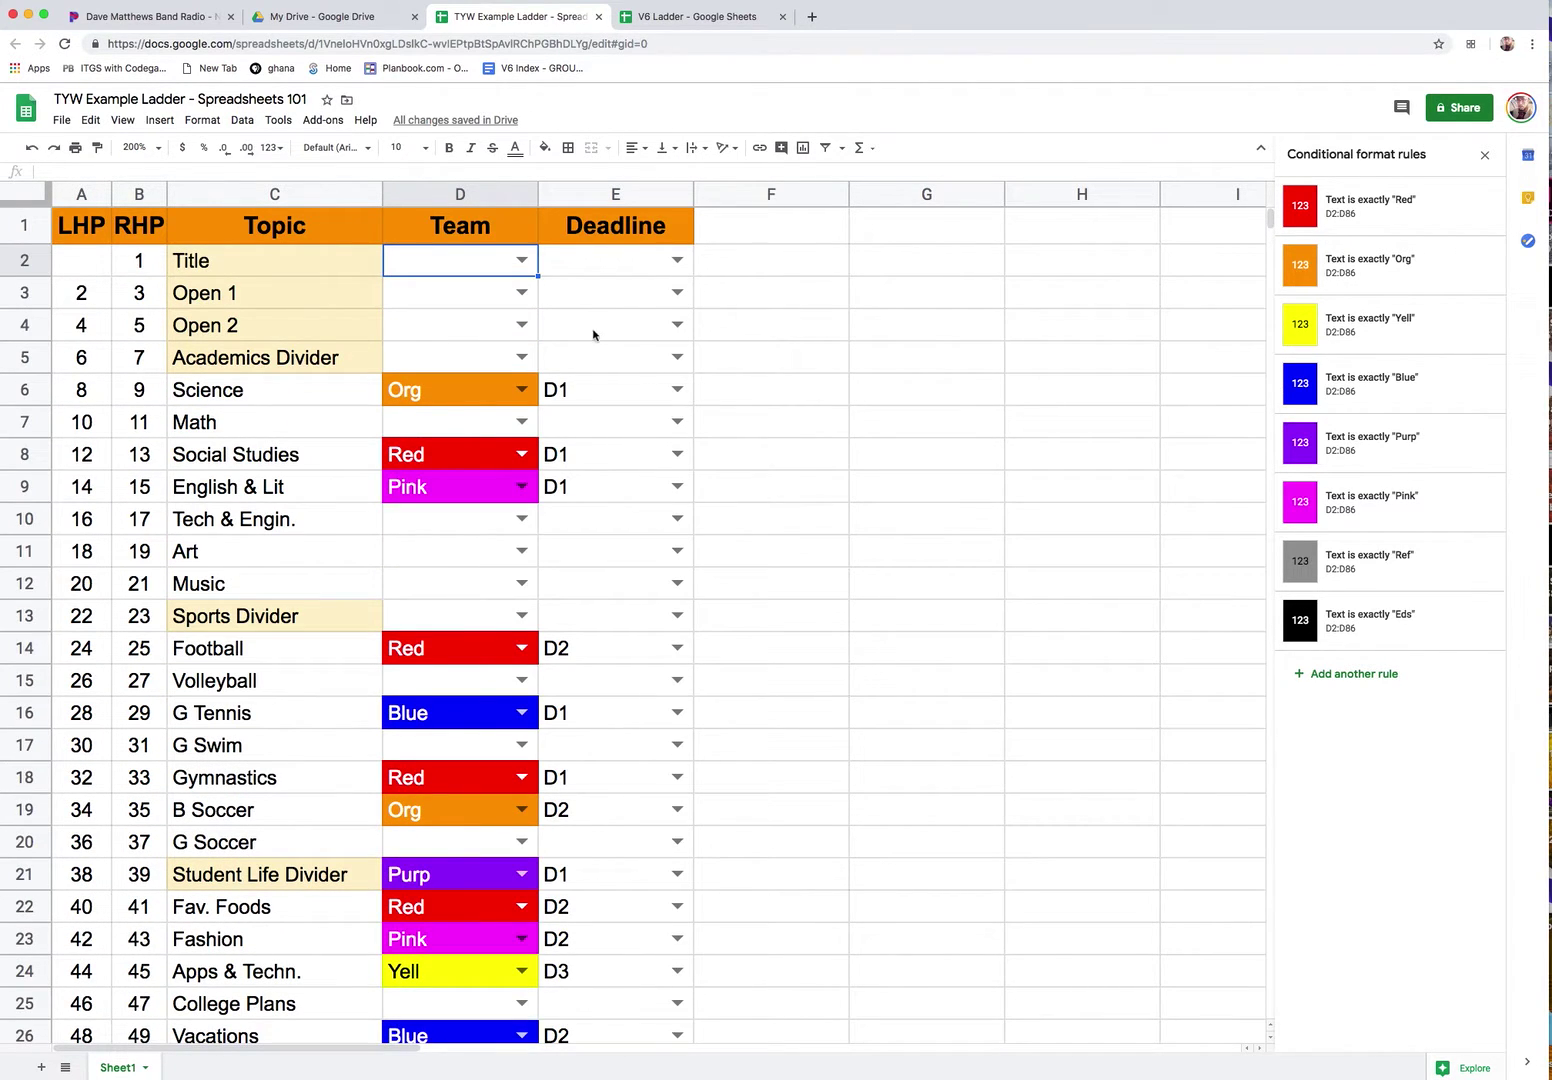
# Start a new conditional formatting rule for the Deadline cells E2:E86.
pyautogui.click(605, 272)
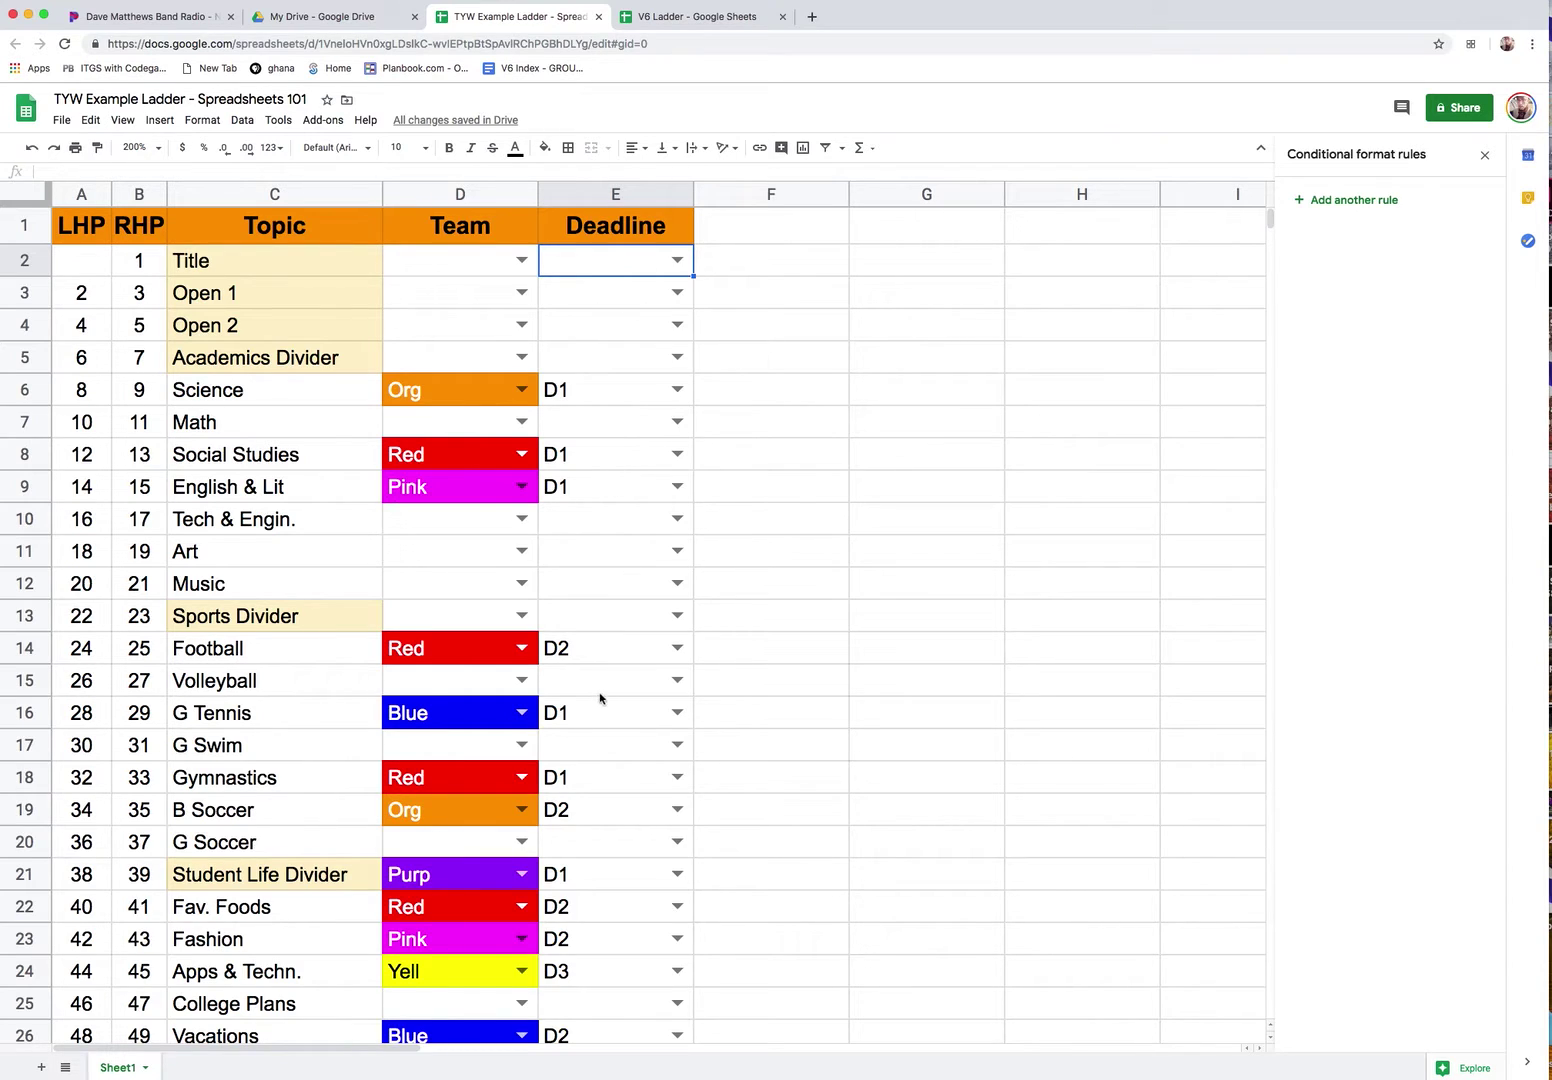
pyautogui.scroll(-20, 599, 699)
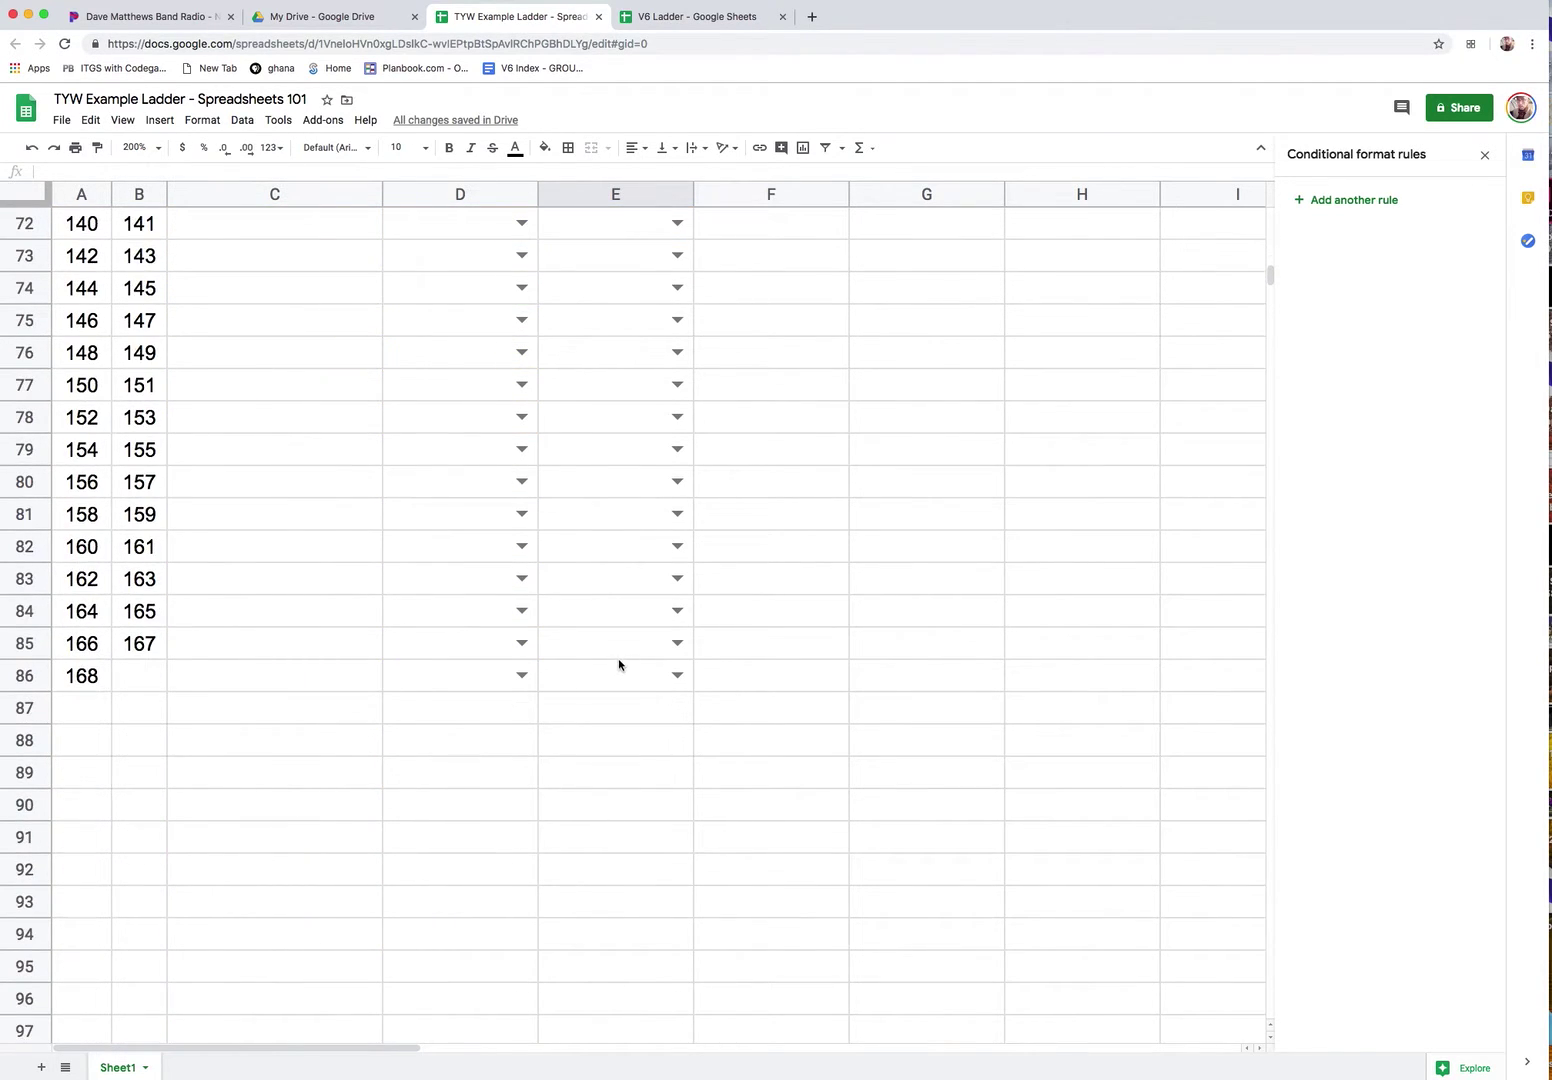
pyautogui.keyDown('shift'); pyautogui.click(601, 675); pyautogui.keyUp('shift')
pyautogui.scroll(12, 1090, 398)
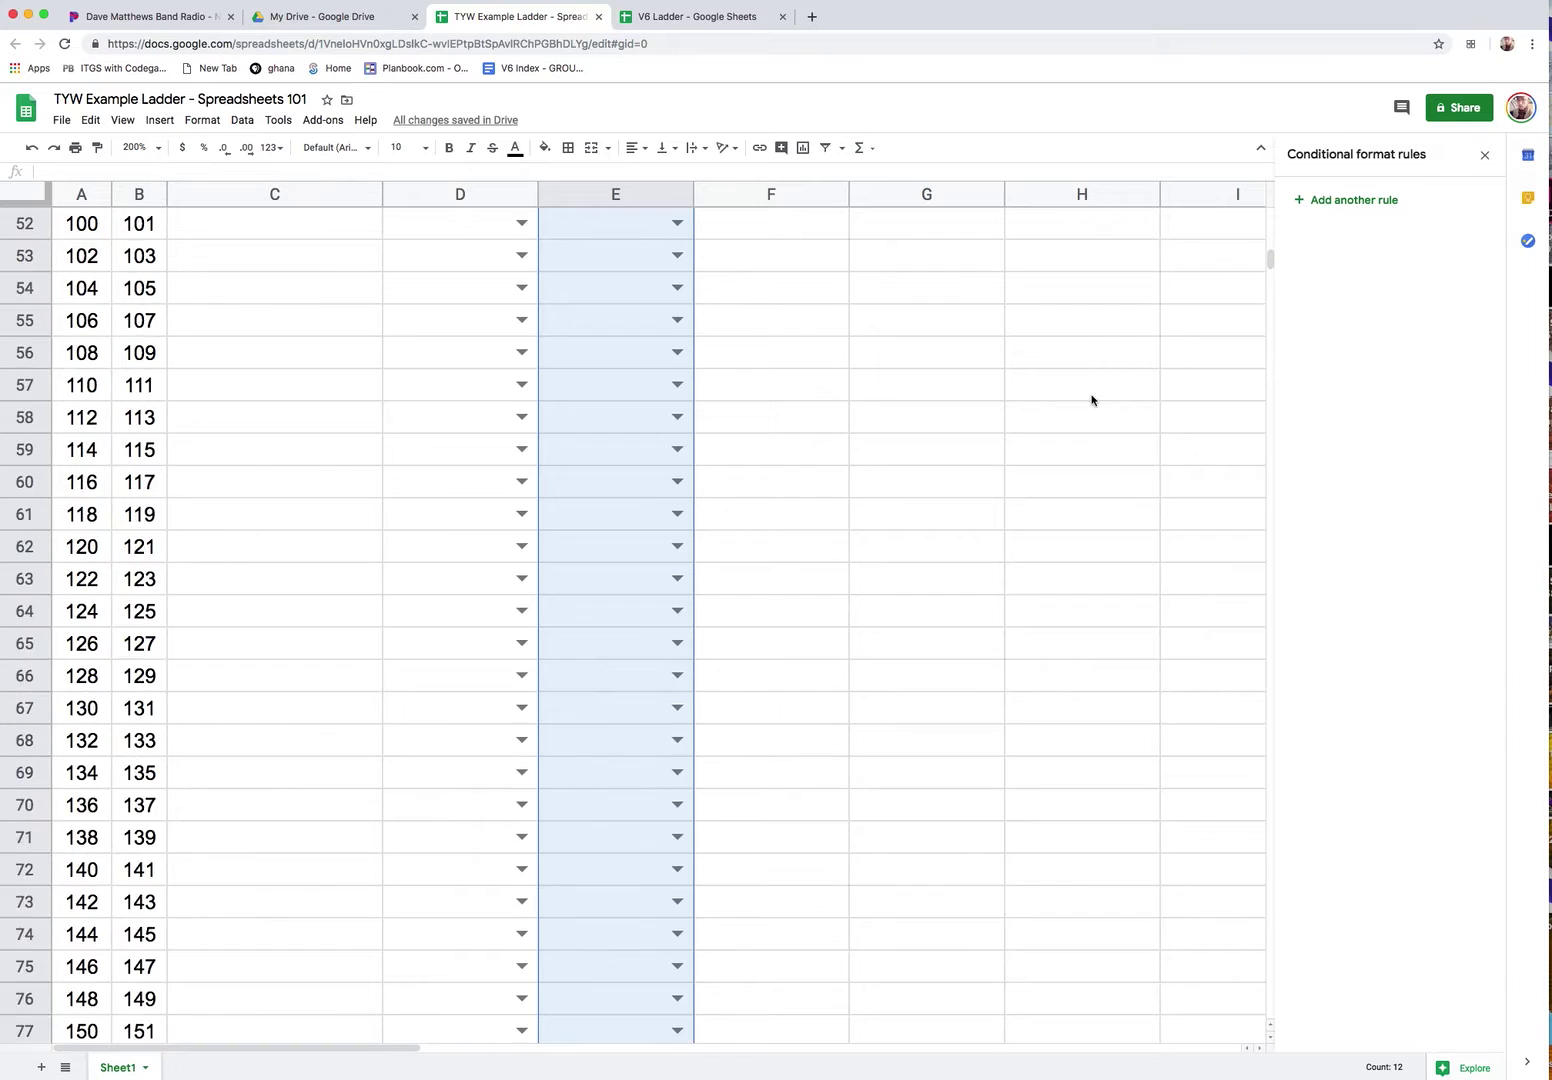
pyautogui.scroll(12, 745, 364)
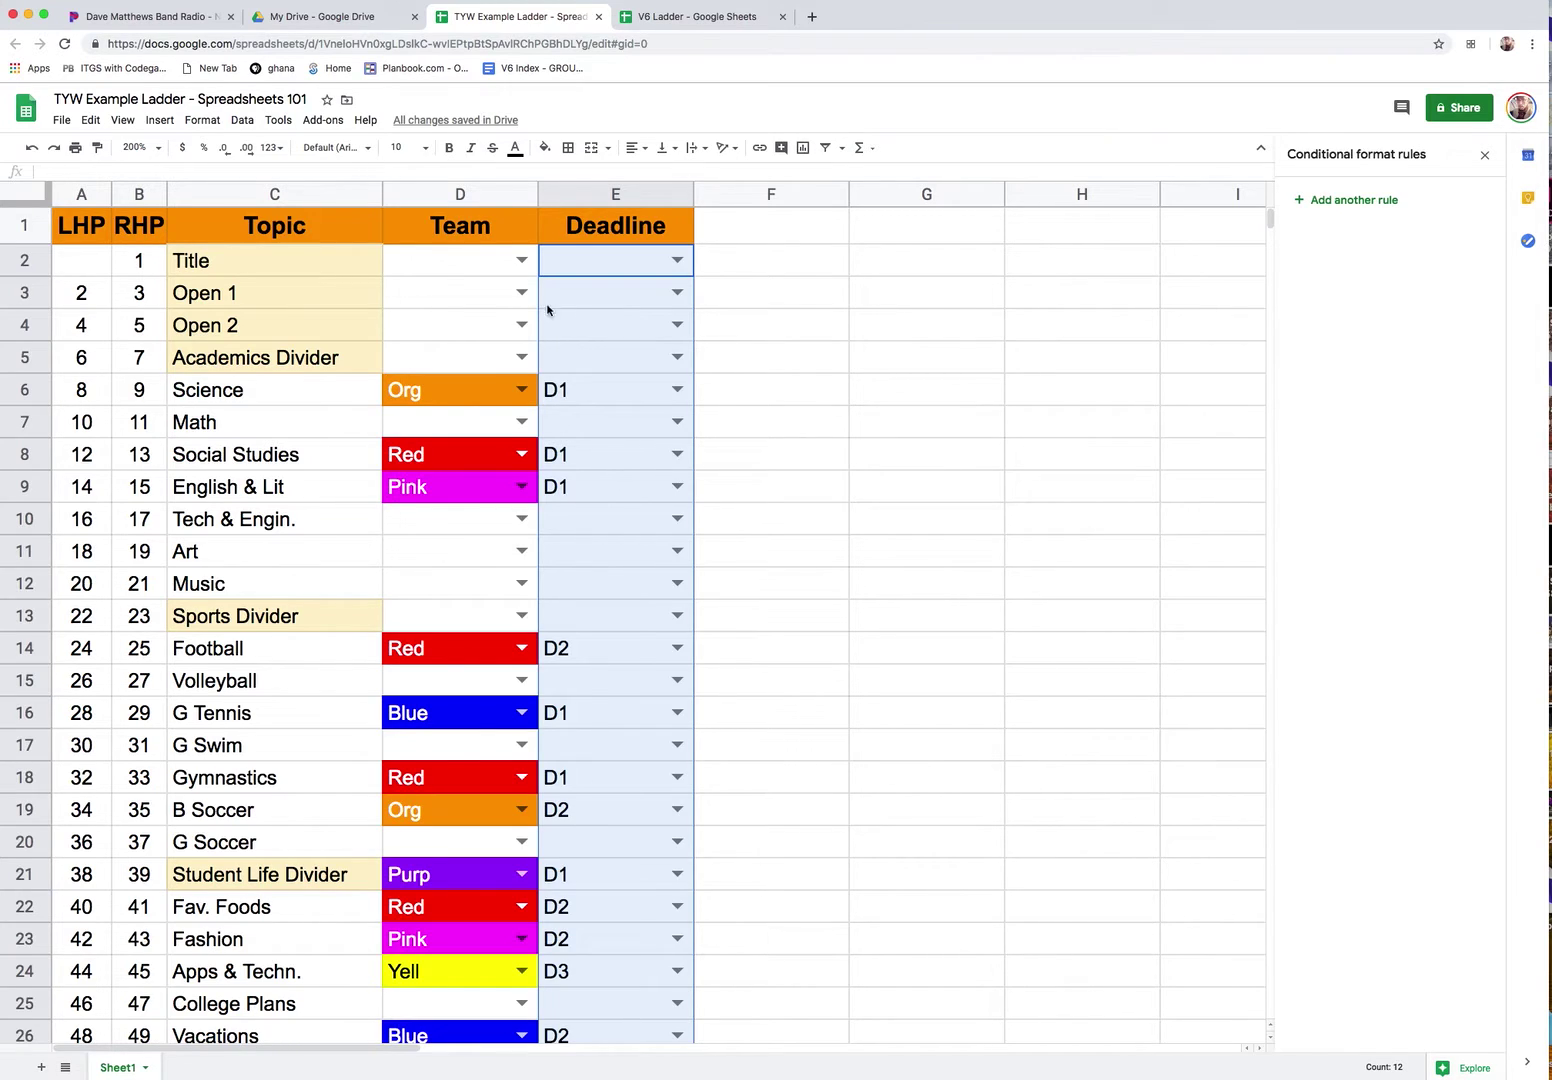
pyautogui.click(1353, 200)
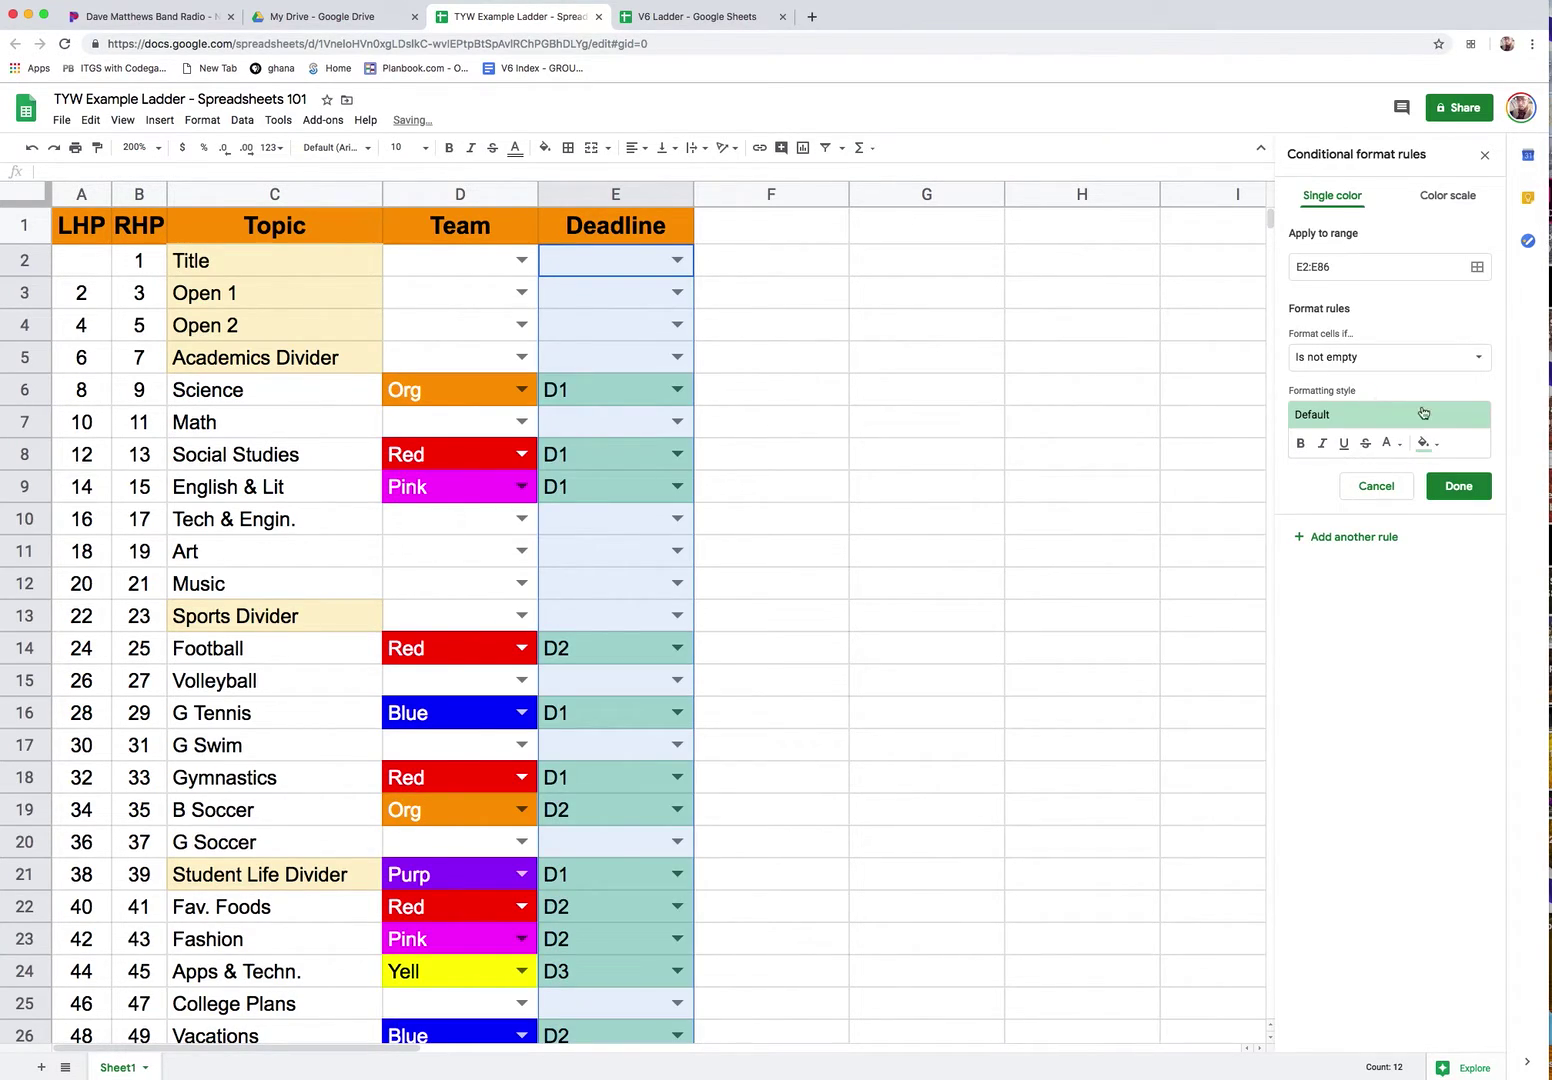
# Set the conditional format rule for E2:E86 to apply when the text is exactly D1.
pyautogui.click(1333, 357)
pyautogui.click(1365, 482)
pyautogui.click(1352, 392)
pyautogui.write('D1')
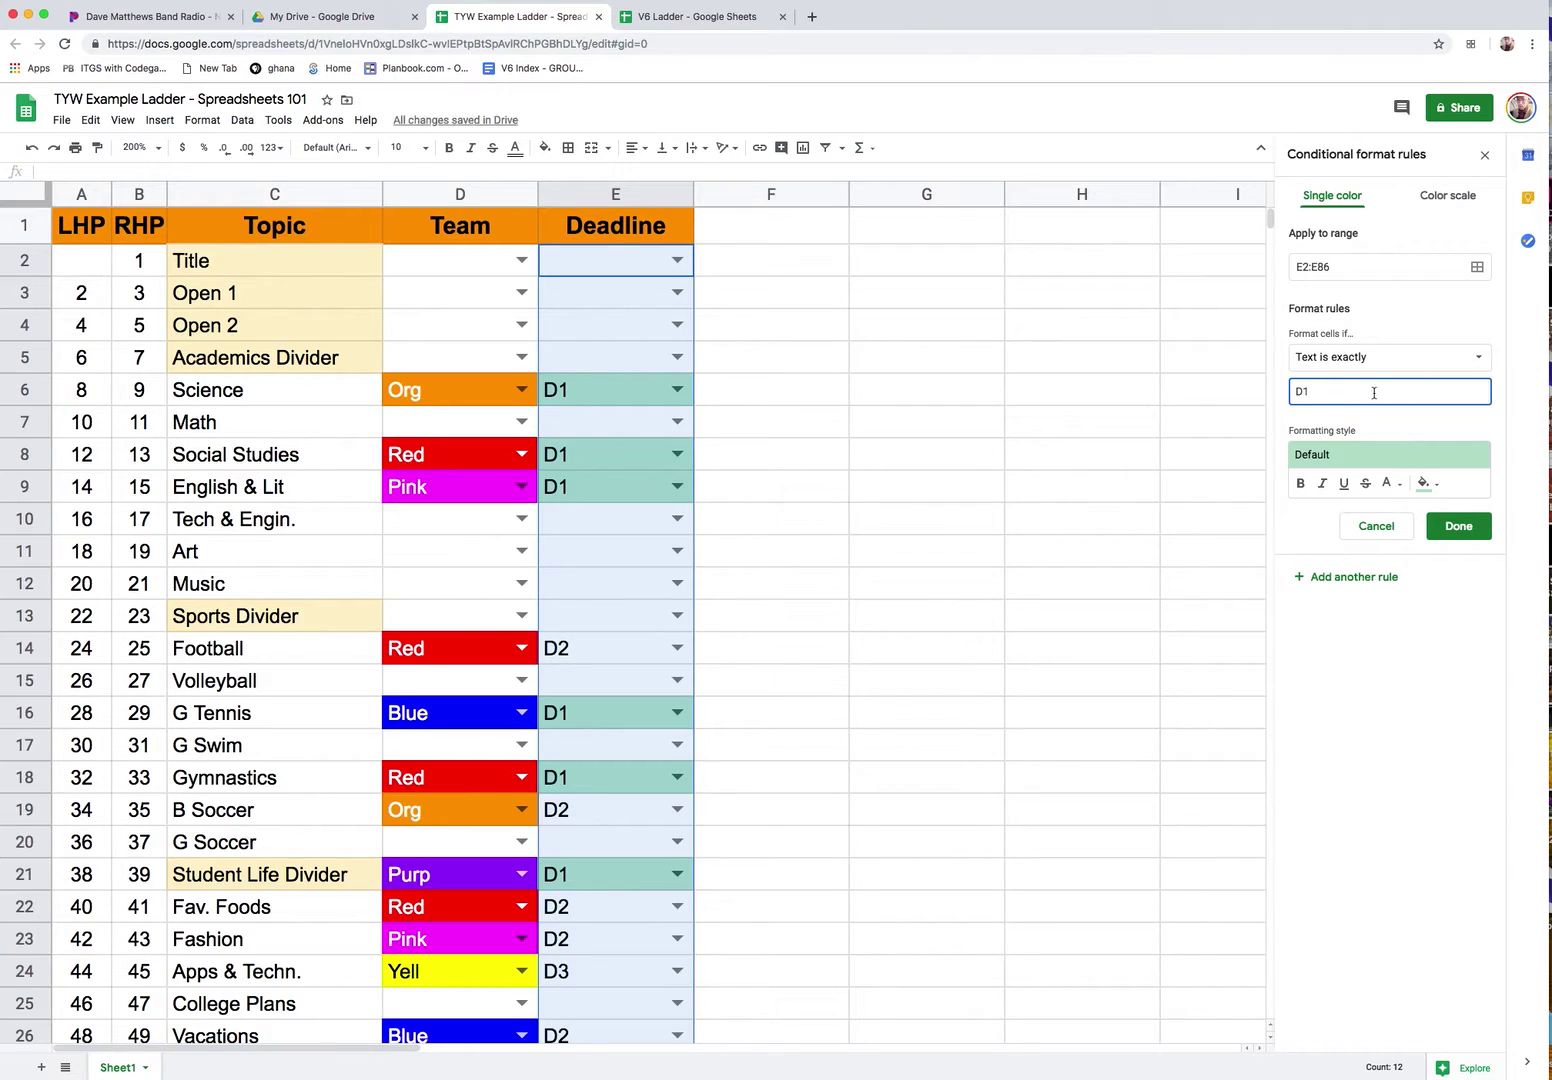
pyautogui.moveTo(1313, 392); pyautogui.dragTo(1288, 392)
pyautogui.write('d1')
pyautogui.moveTo(1316, 392); pyautogui.dragTo(1296, 393)
# Format the D1 rule with a medium green fill and white text.
pyautogui.click(1436, 488)
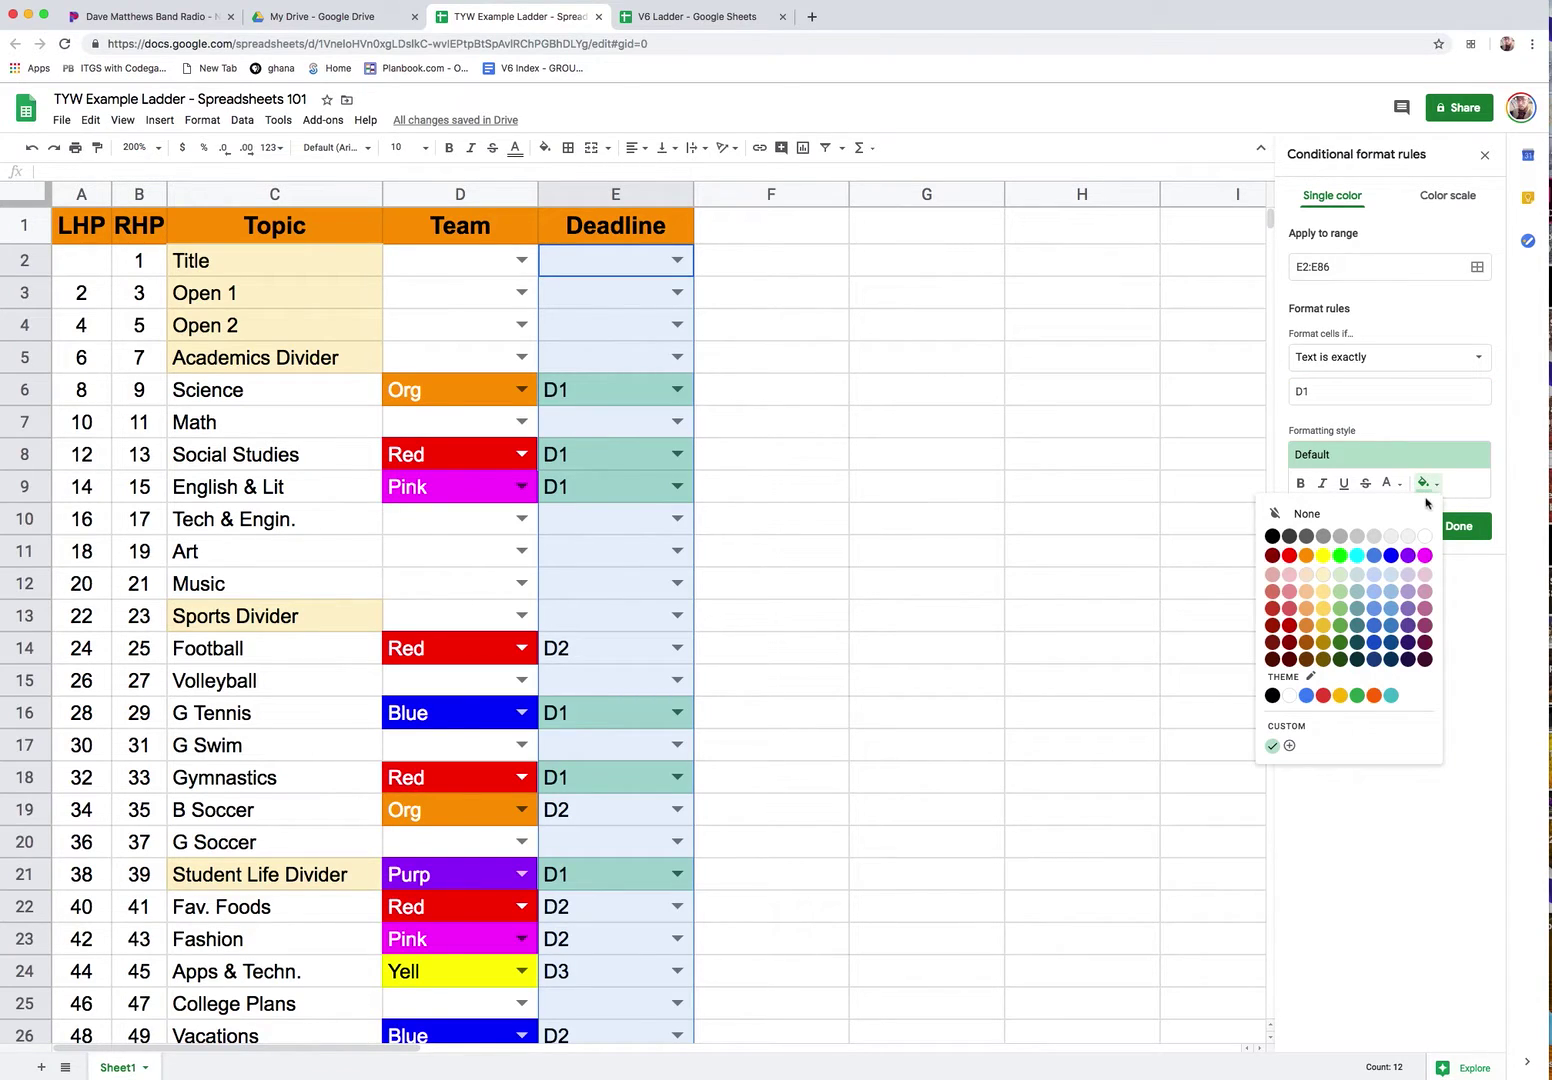
pyautogui.click(1340, 647)
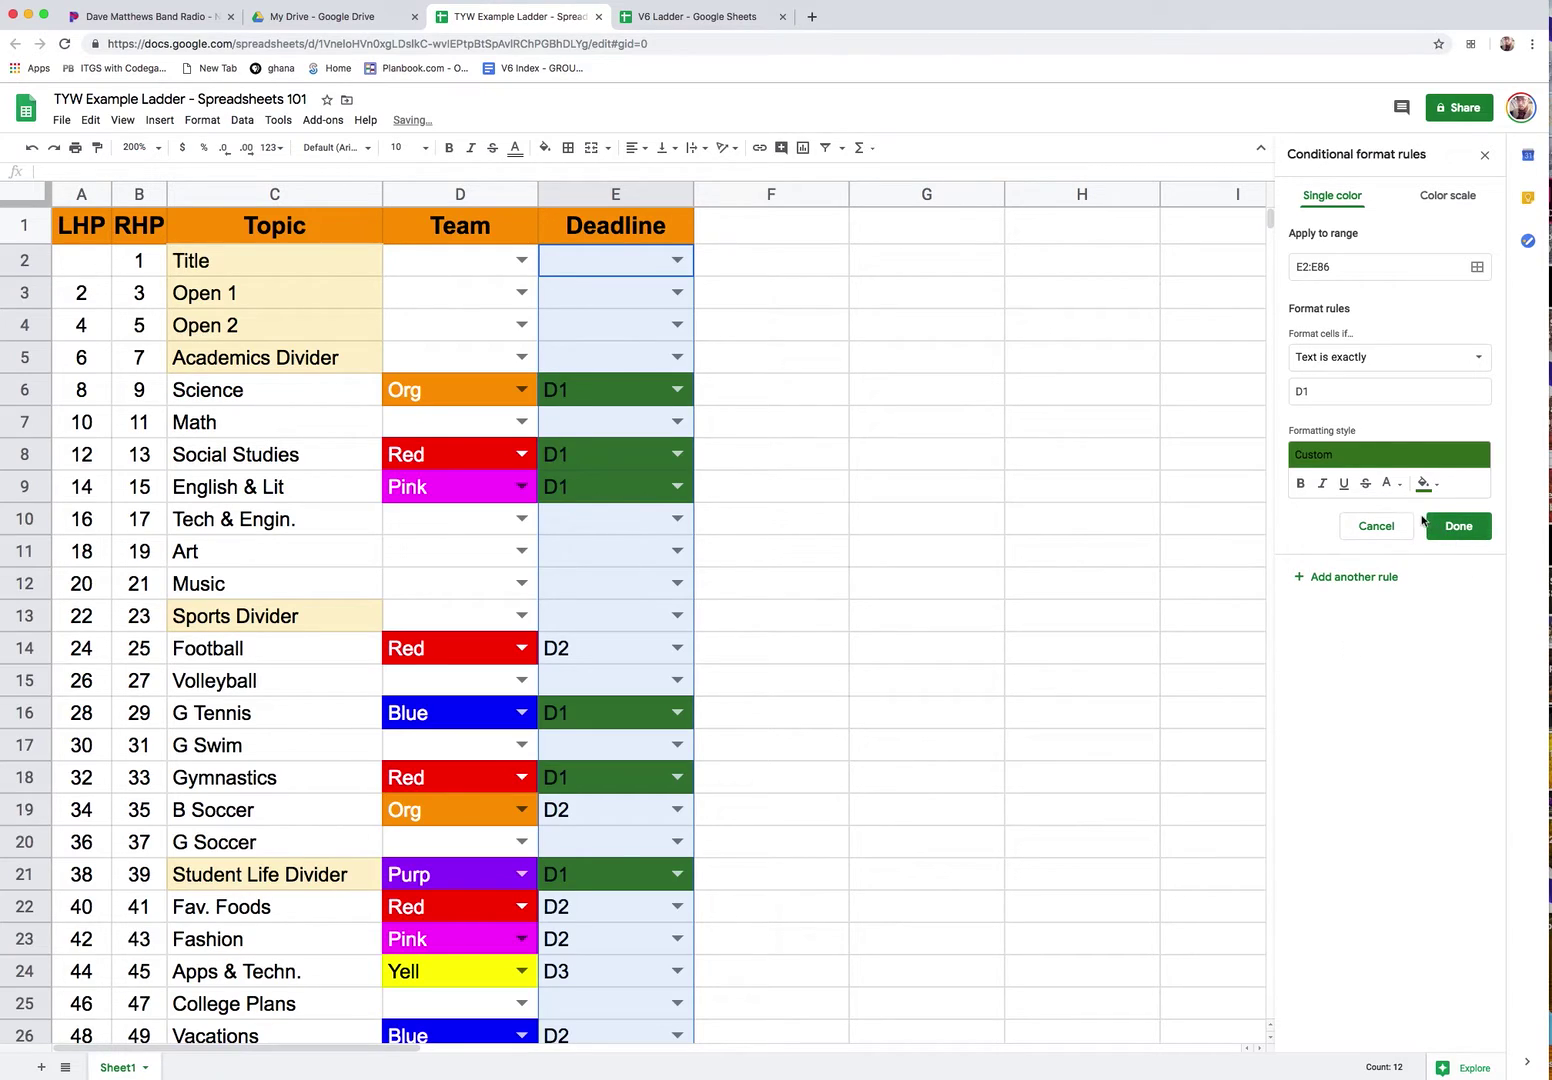
pyautogui.click(1389, 483)
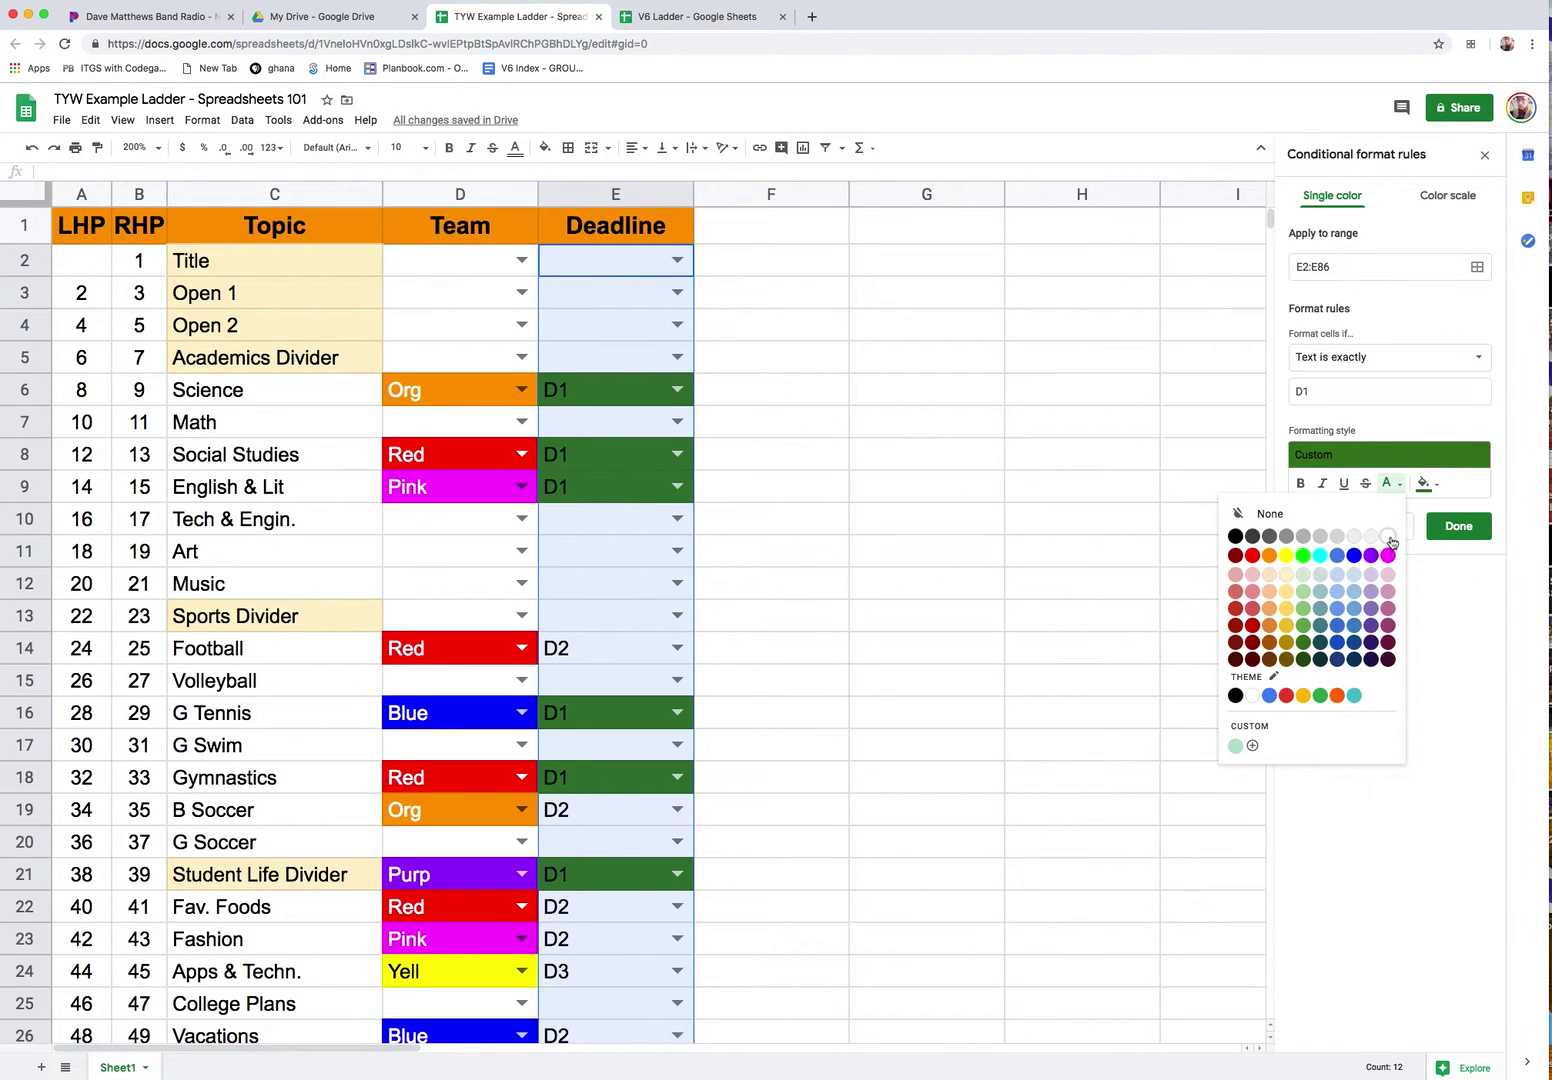
pyautogui.click(1389, 538)
pyautogui.click(1425, 483)
pyautogui.click(1342, 627)
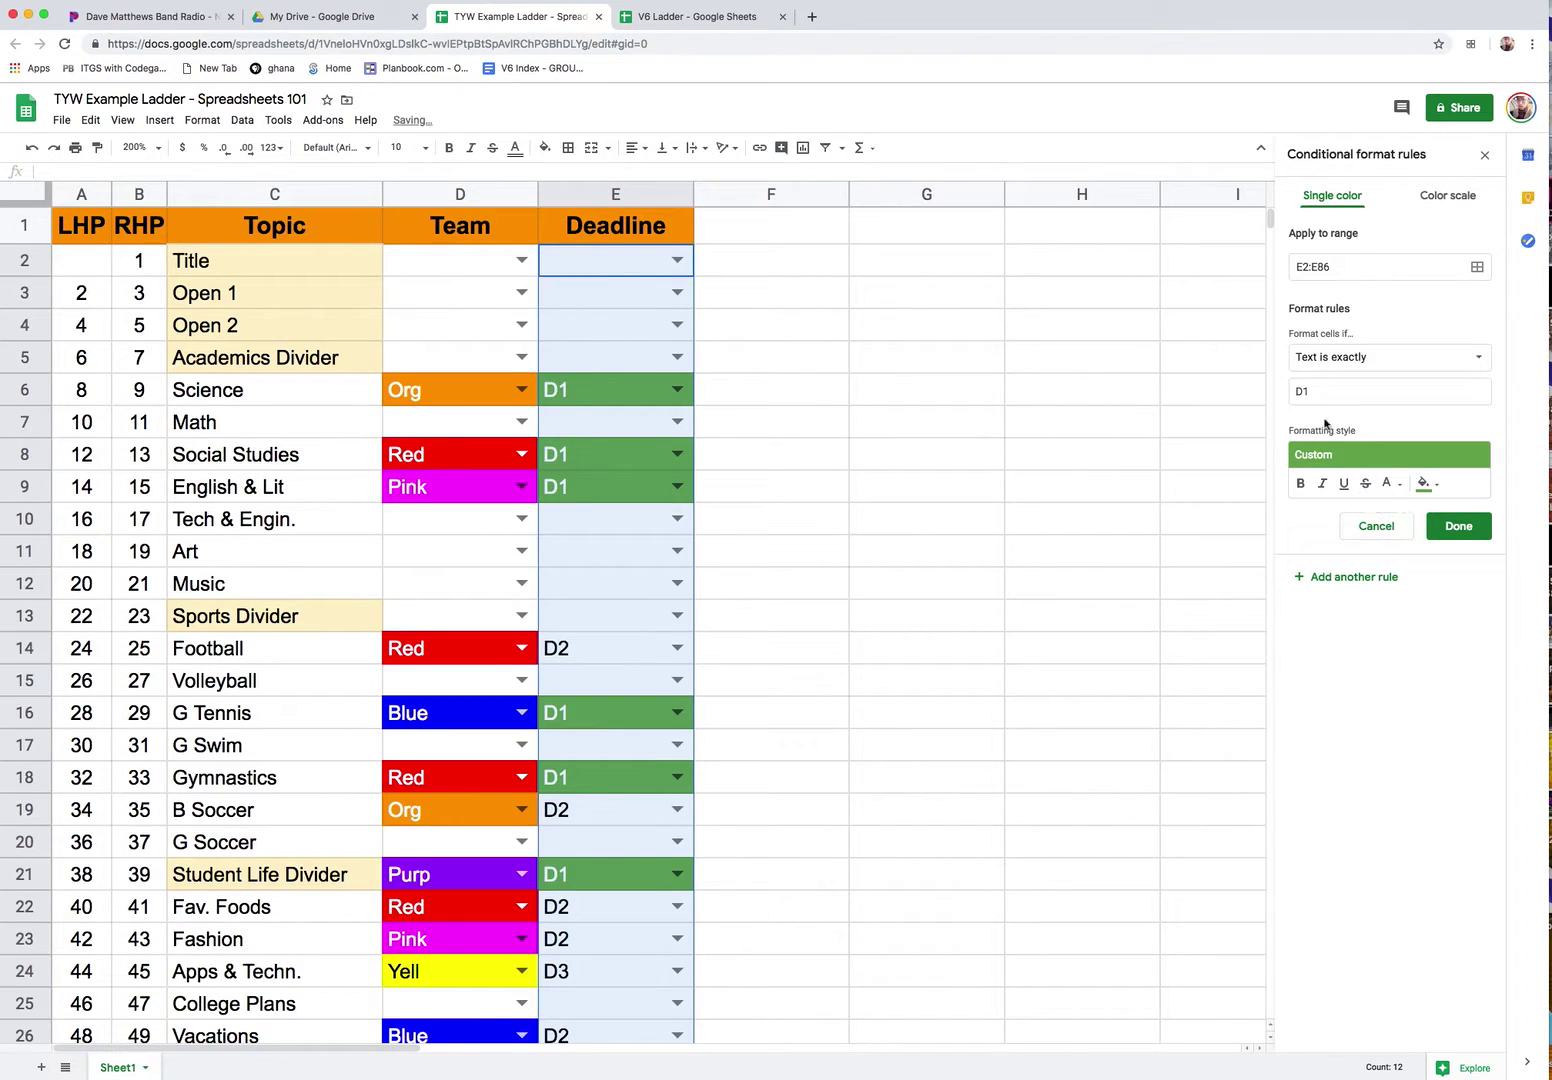
# Add another rule for E2:E86 that fills cells whose text is exactly D2 with blue.
pyautogui.moveTo(1318, 392); pyautogui.dragTo(1290, 403)
pyautogui.write('D2')
pyautogui.click(1425, 483)
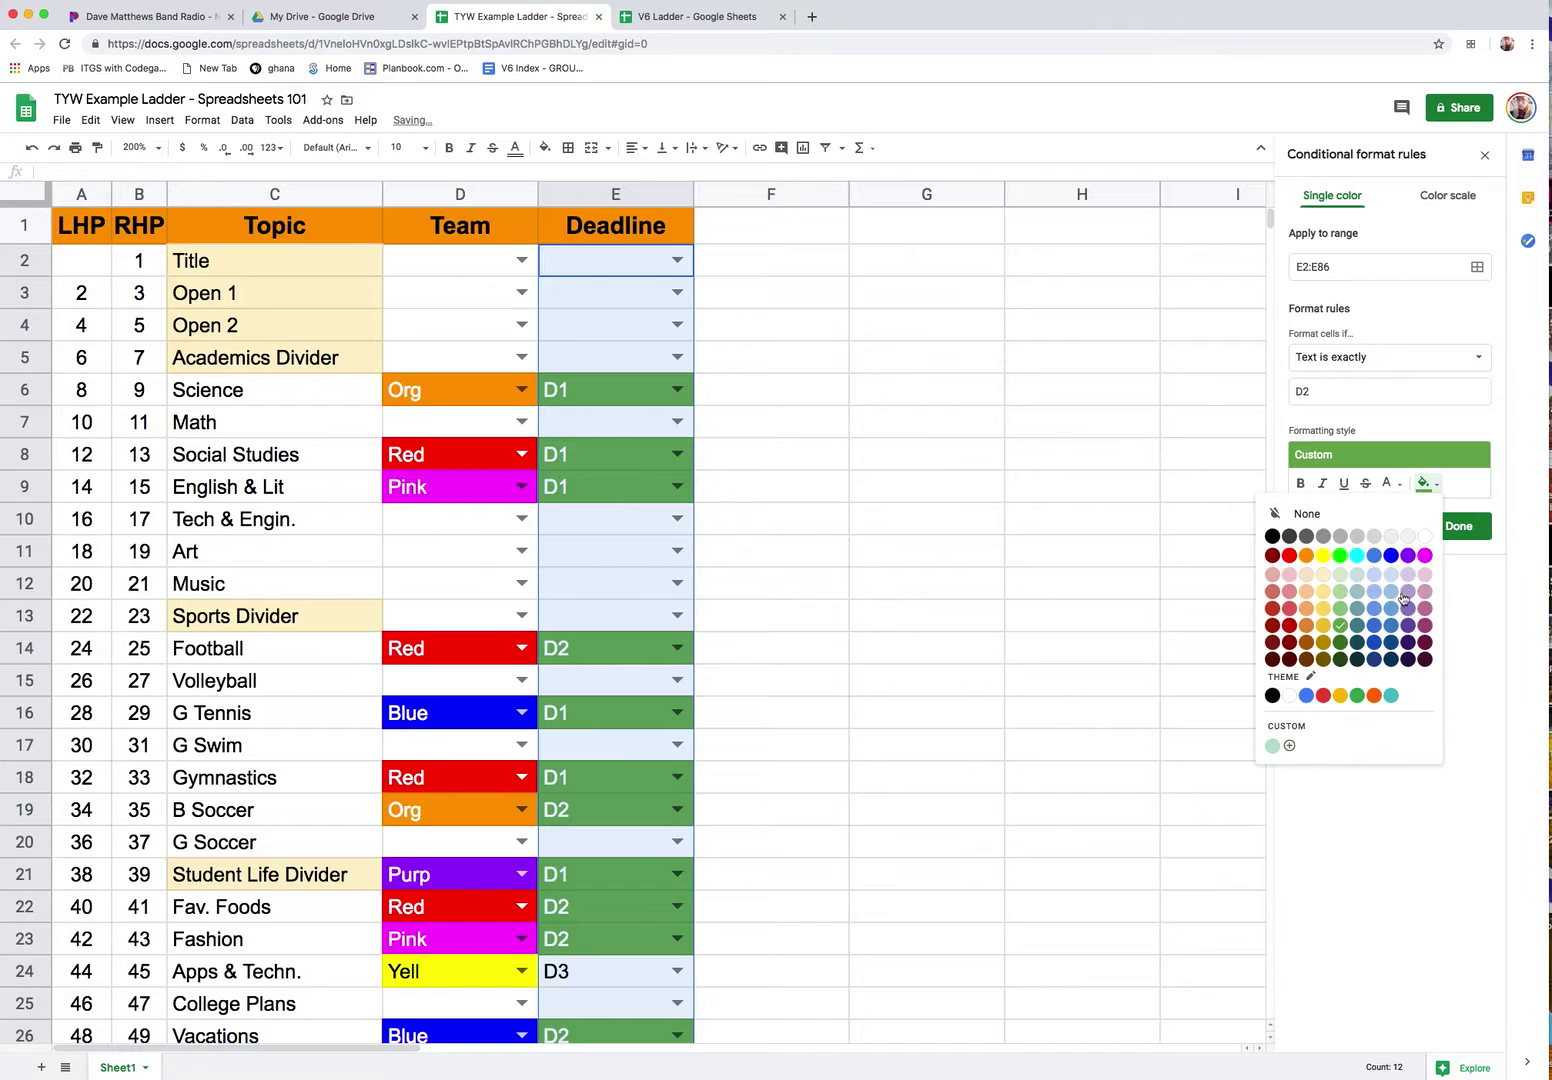
pyautogui.click(1375, 628)
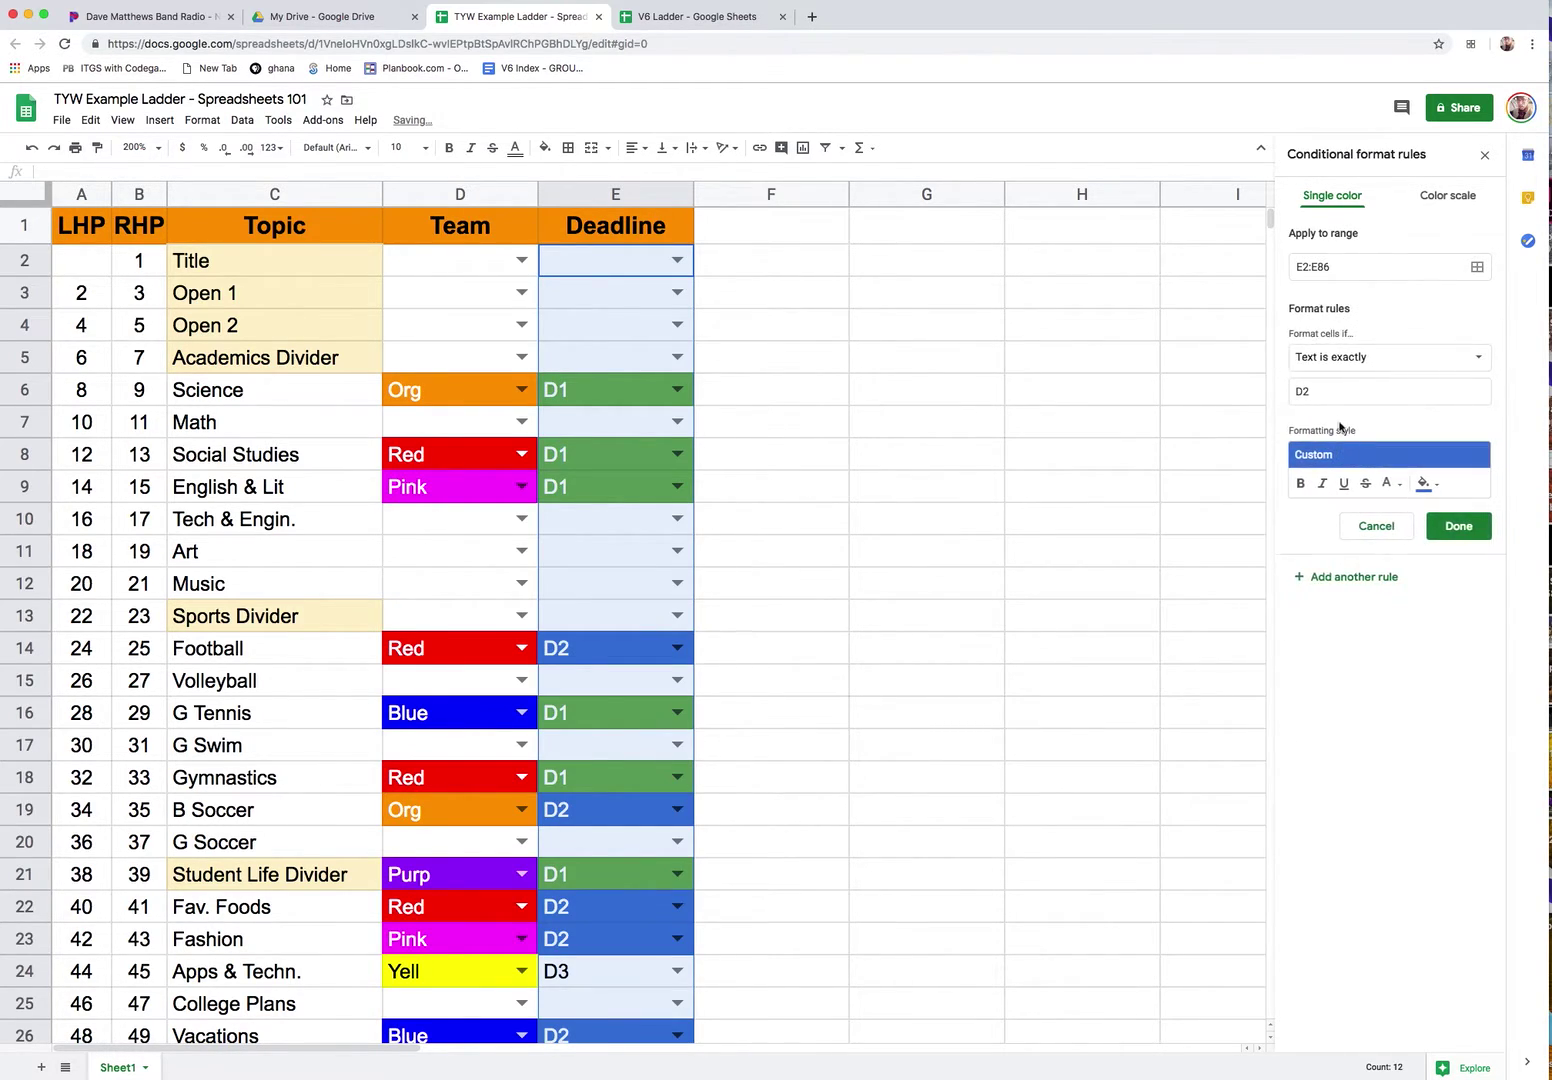
# Add another rule for E2:E86 that fills cells whose text is exactly D3 with purple.
pyautogui.doubleClick(1327, 391)
pyautogui.write('D3')
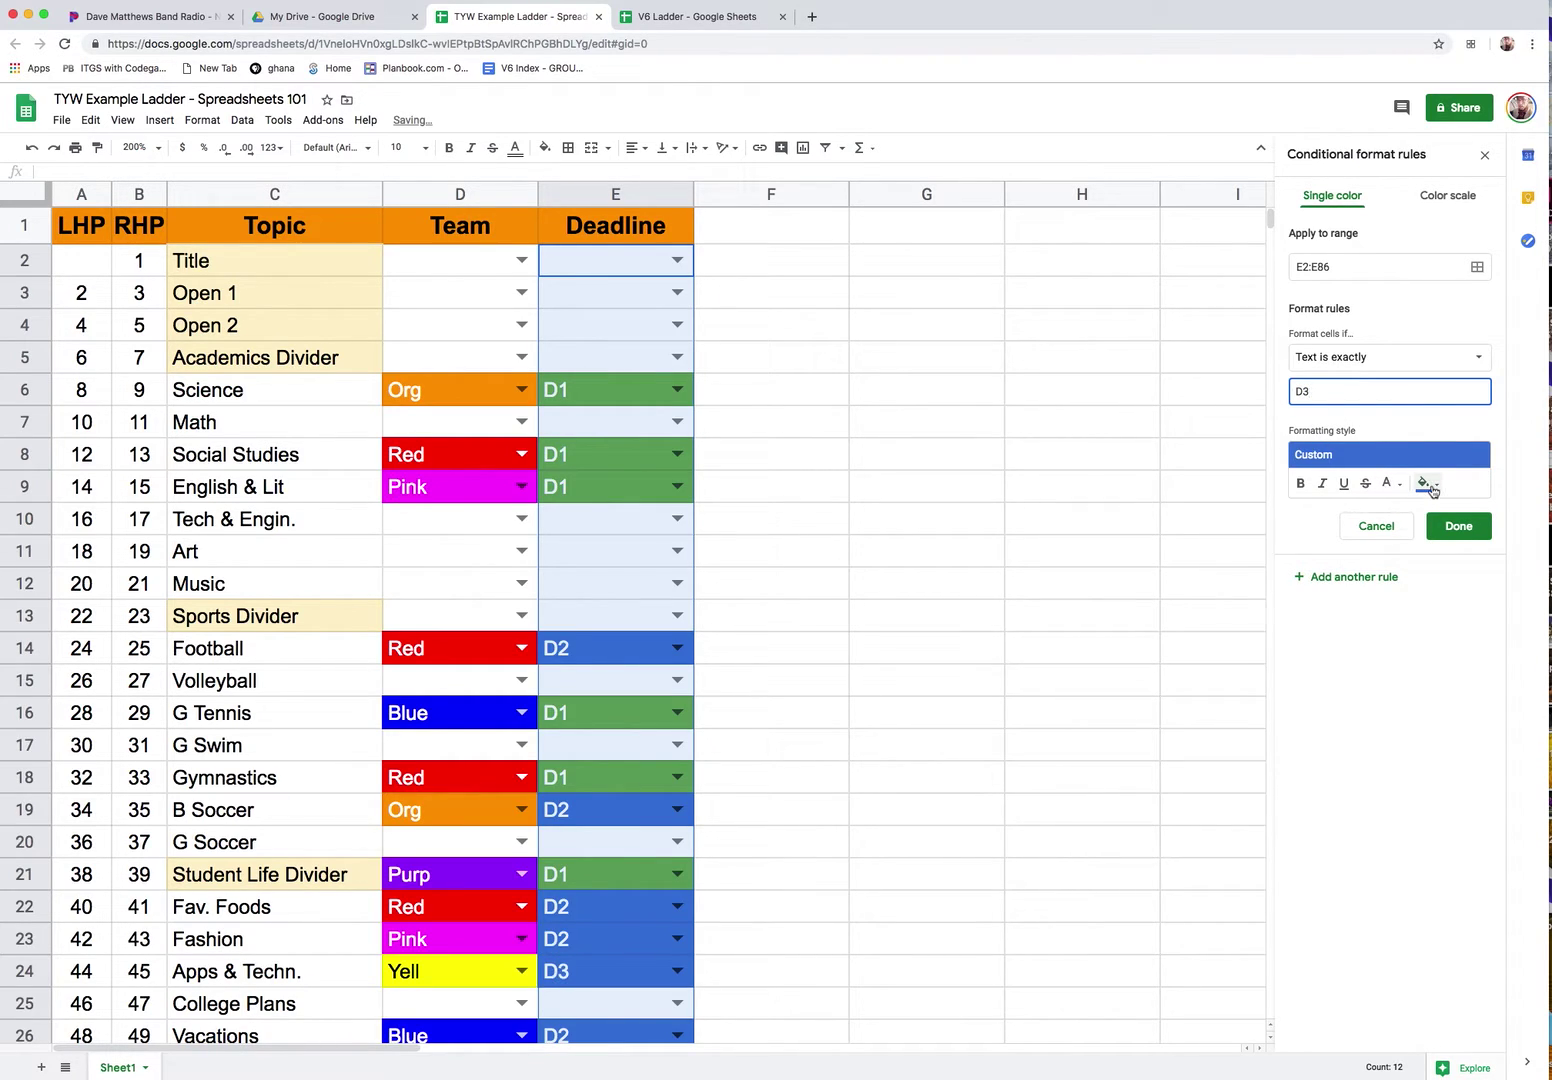
pyautogui.click(1432, 488)
pyautogui.click(1409, 621)
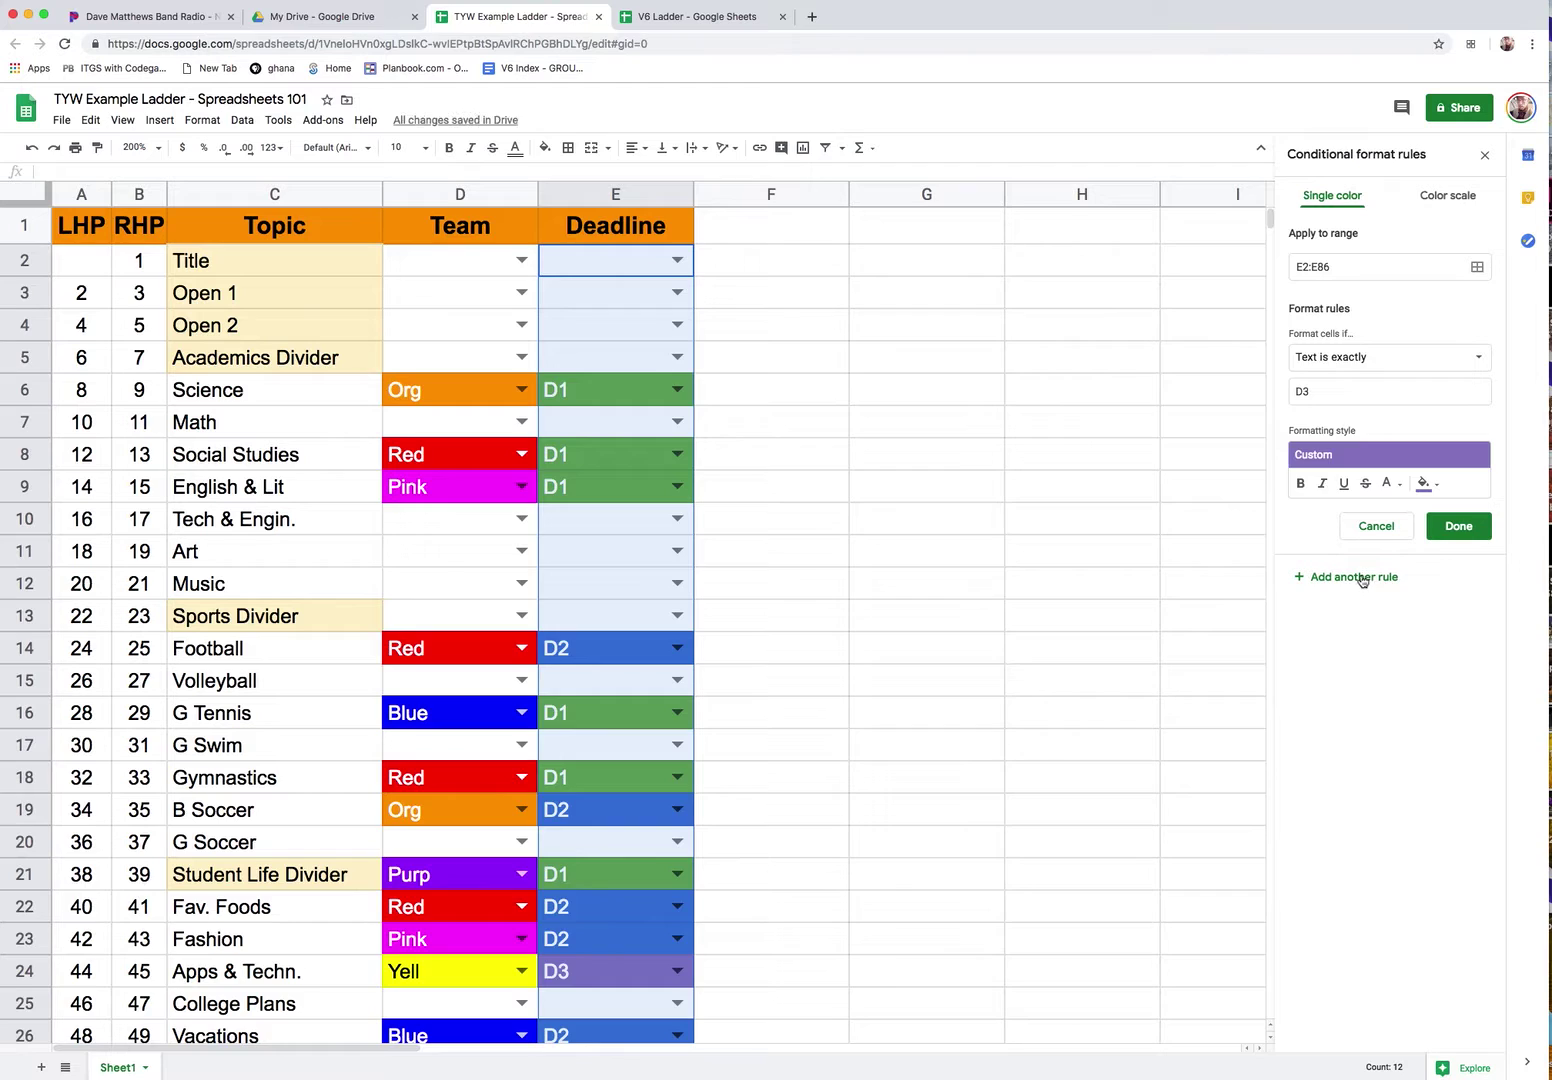
# Add another rule for E2:E86 that fills cells whose text is exactly D4 with golden yellow.
pyautogui.click(1330, 391)
pyautogui.press('BackSpace')
pyautogui.write('4')
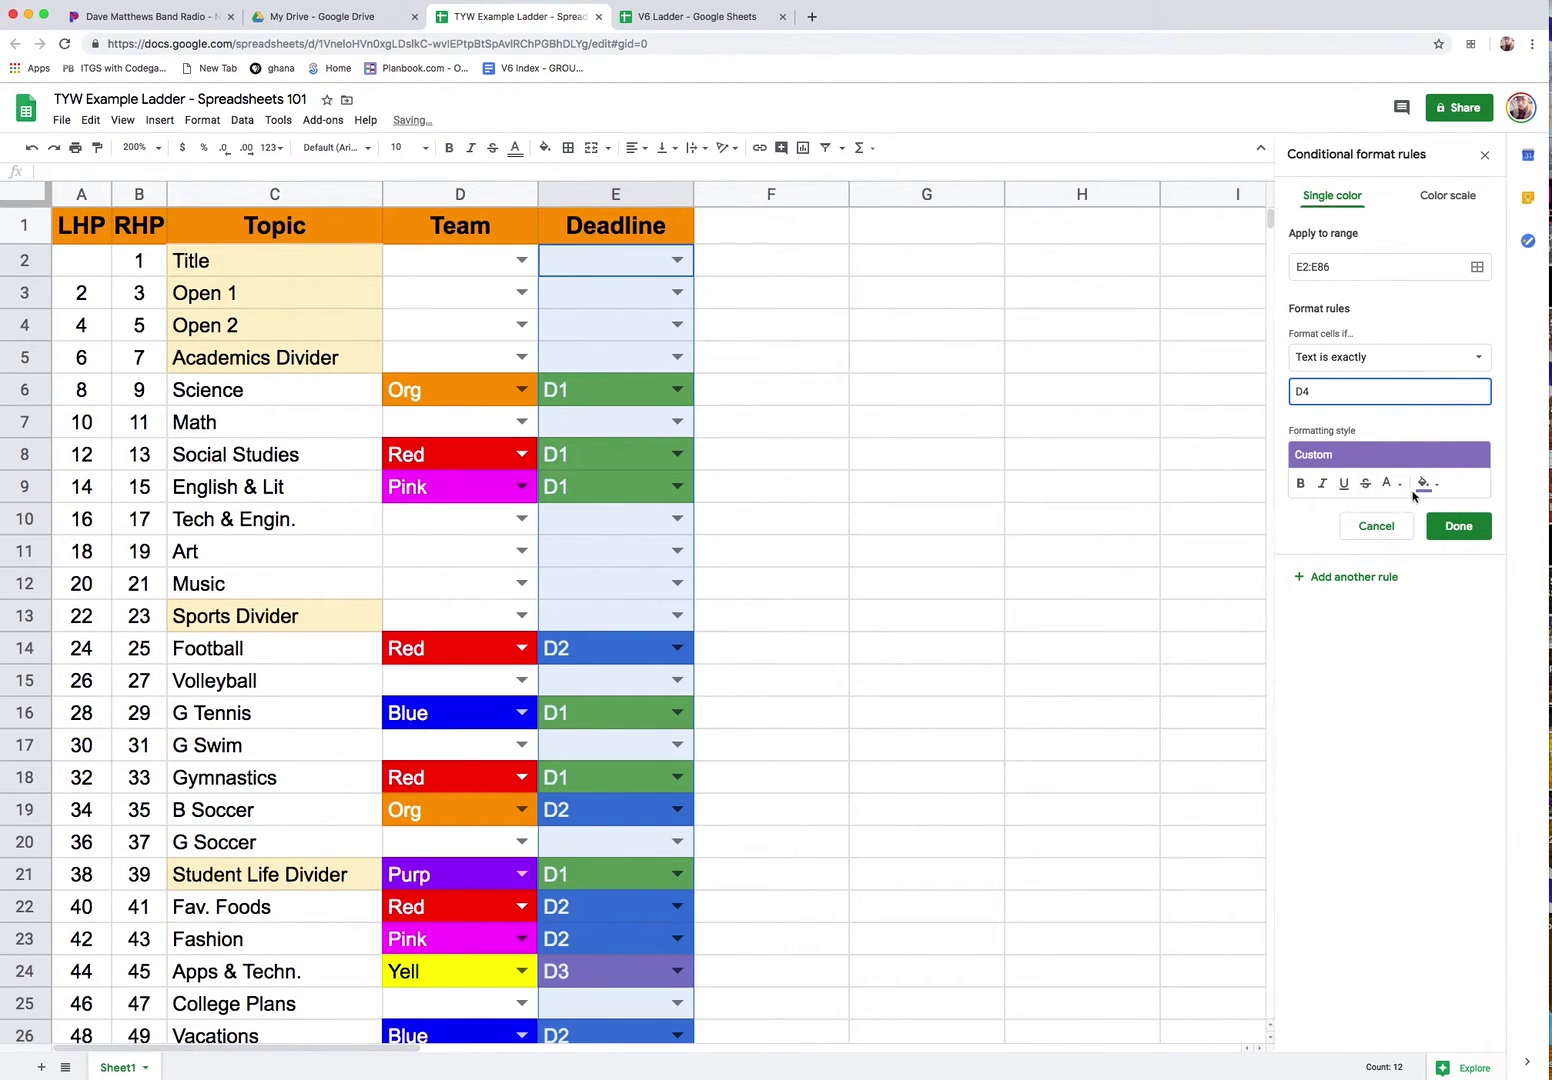
pyautogui.click(1420, 487)
pyautogui.click(1326, 630)
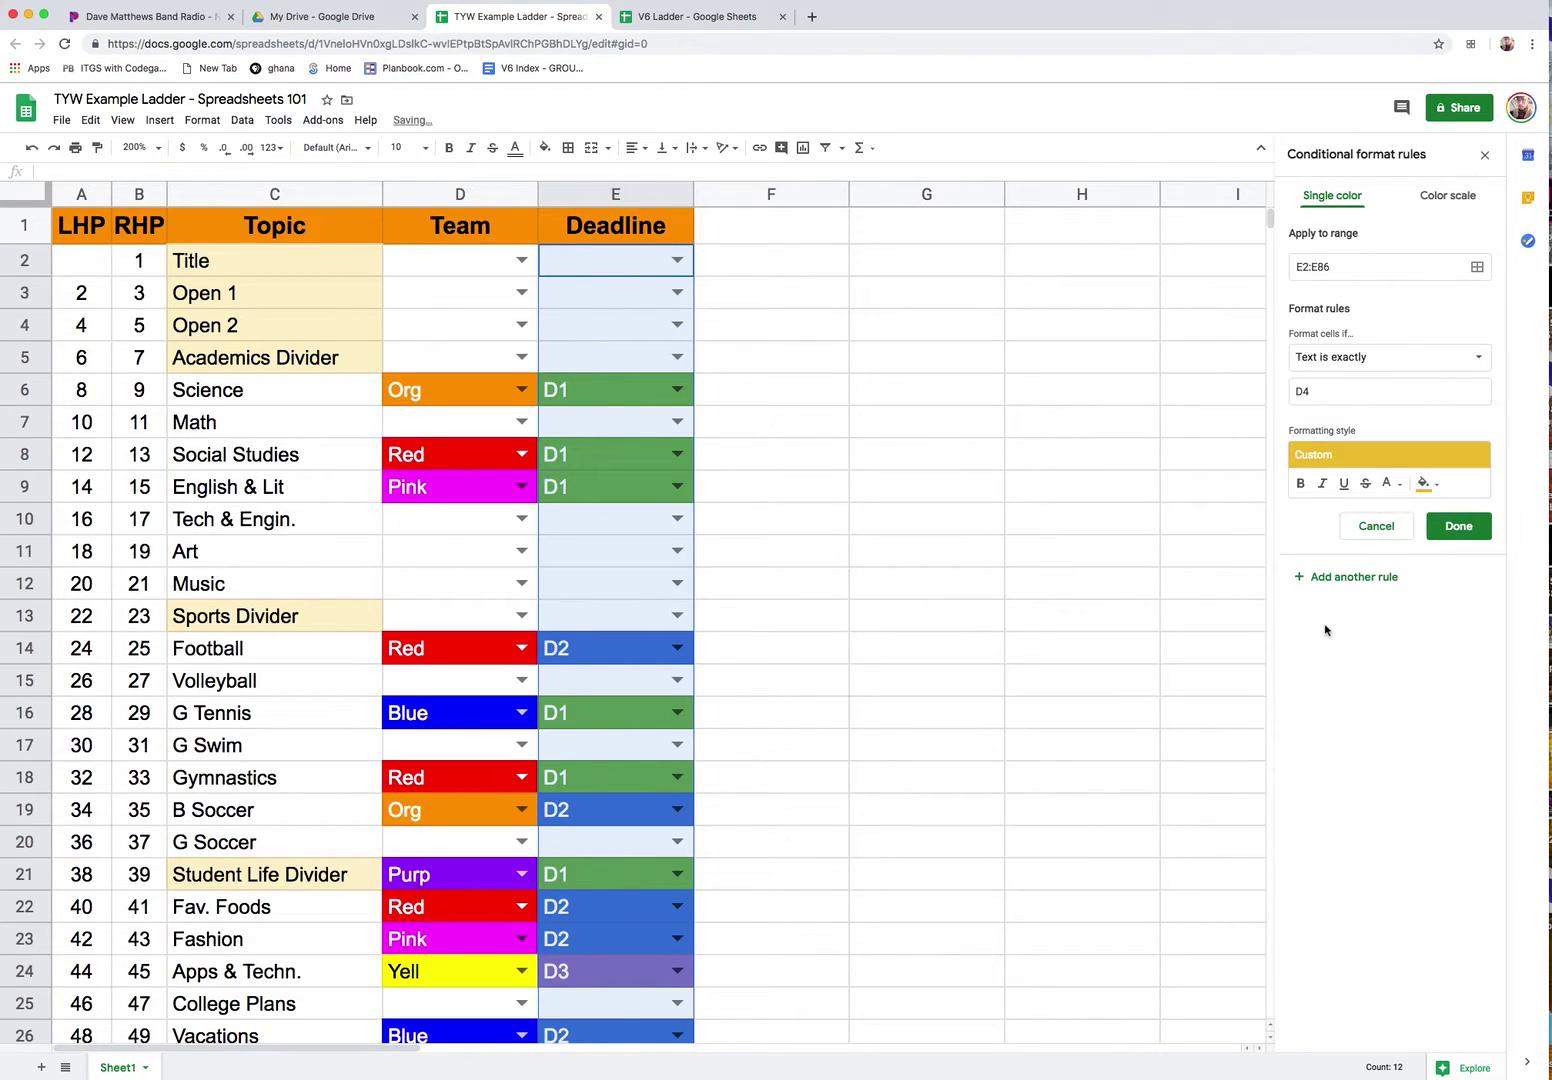
# Add a final rule for E2:E86 that fills cells whose text is exactly D5 with dark red, and save the rules.
pyautogui.click(1369, 578)
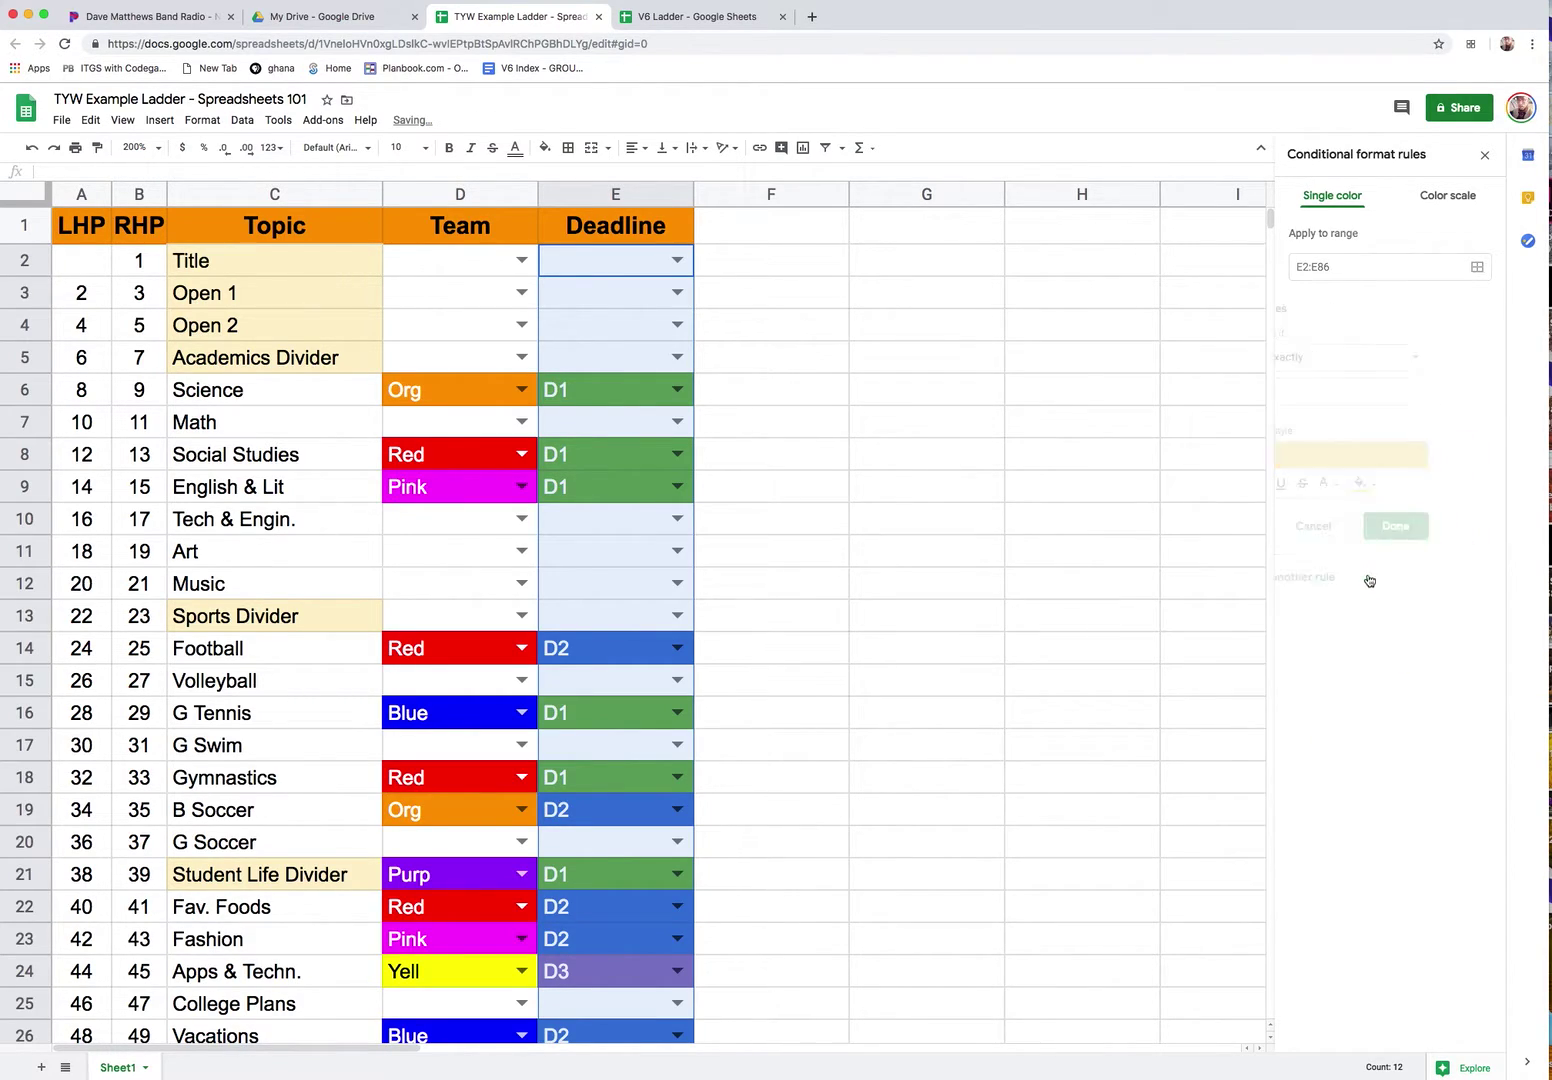
pyautogui.click(1370, 391)
pyautogui.press('BackSpace')
pyautogui.write('5')
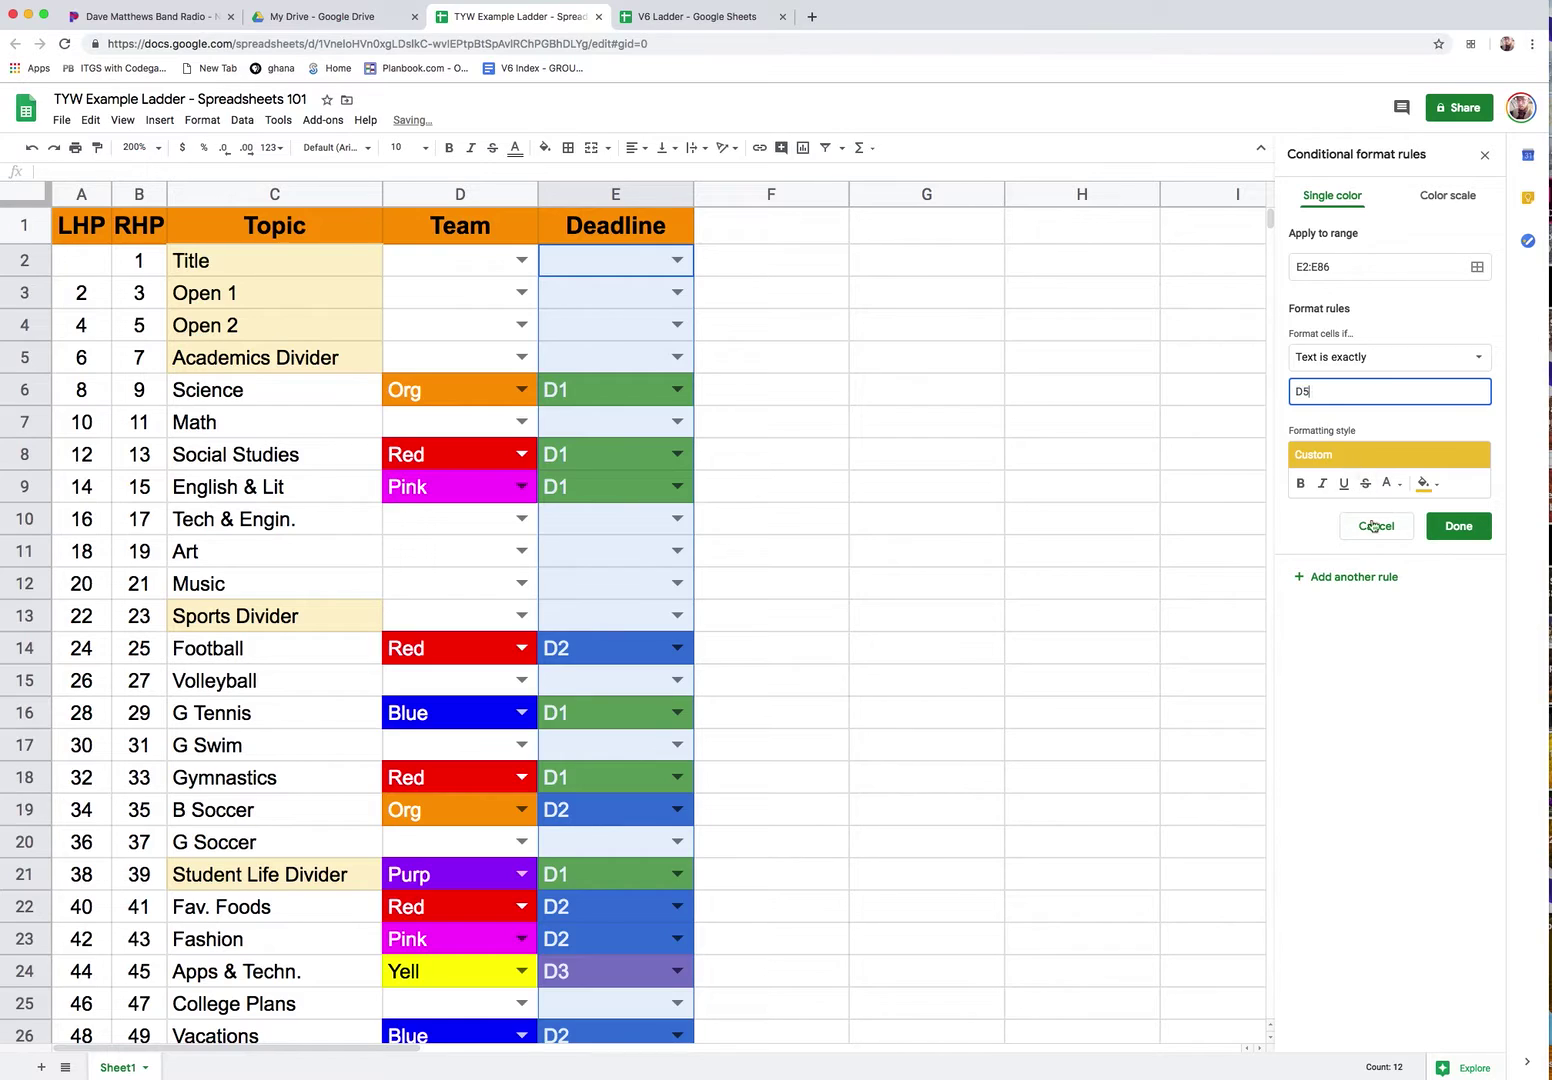
pyautogui.click(1425, 485)
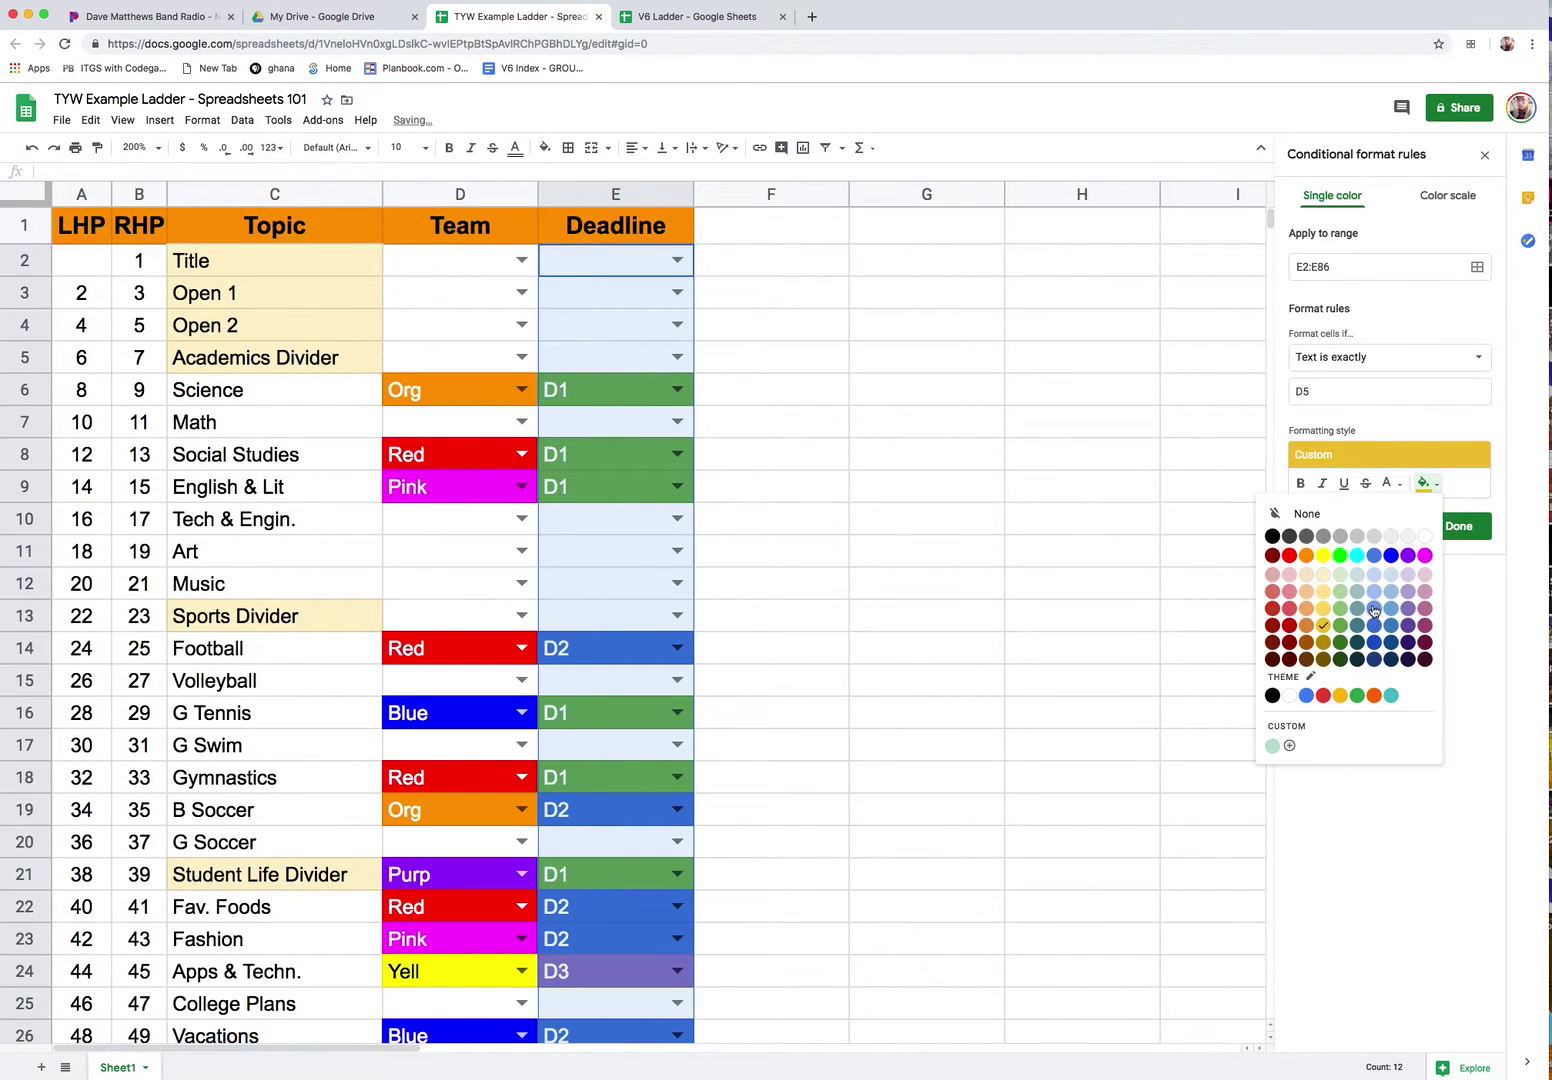
pyautogui.click(1272, 608)
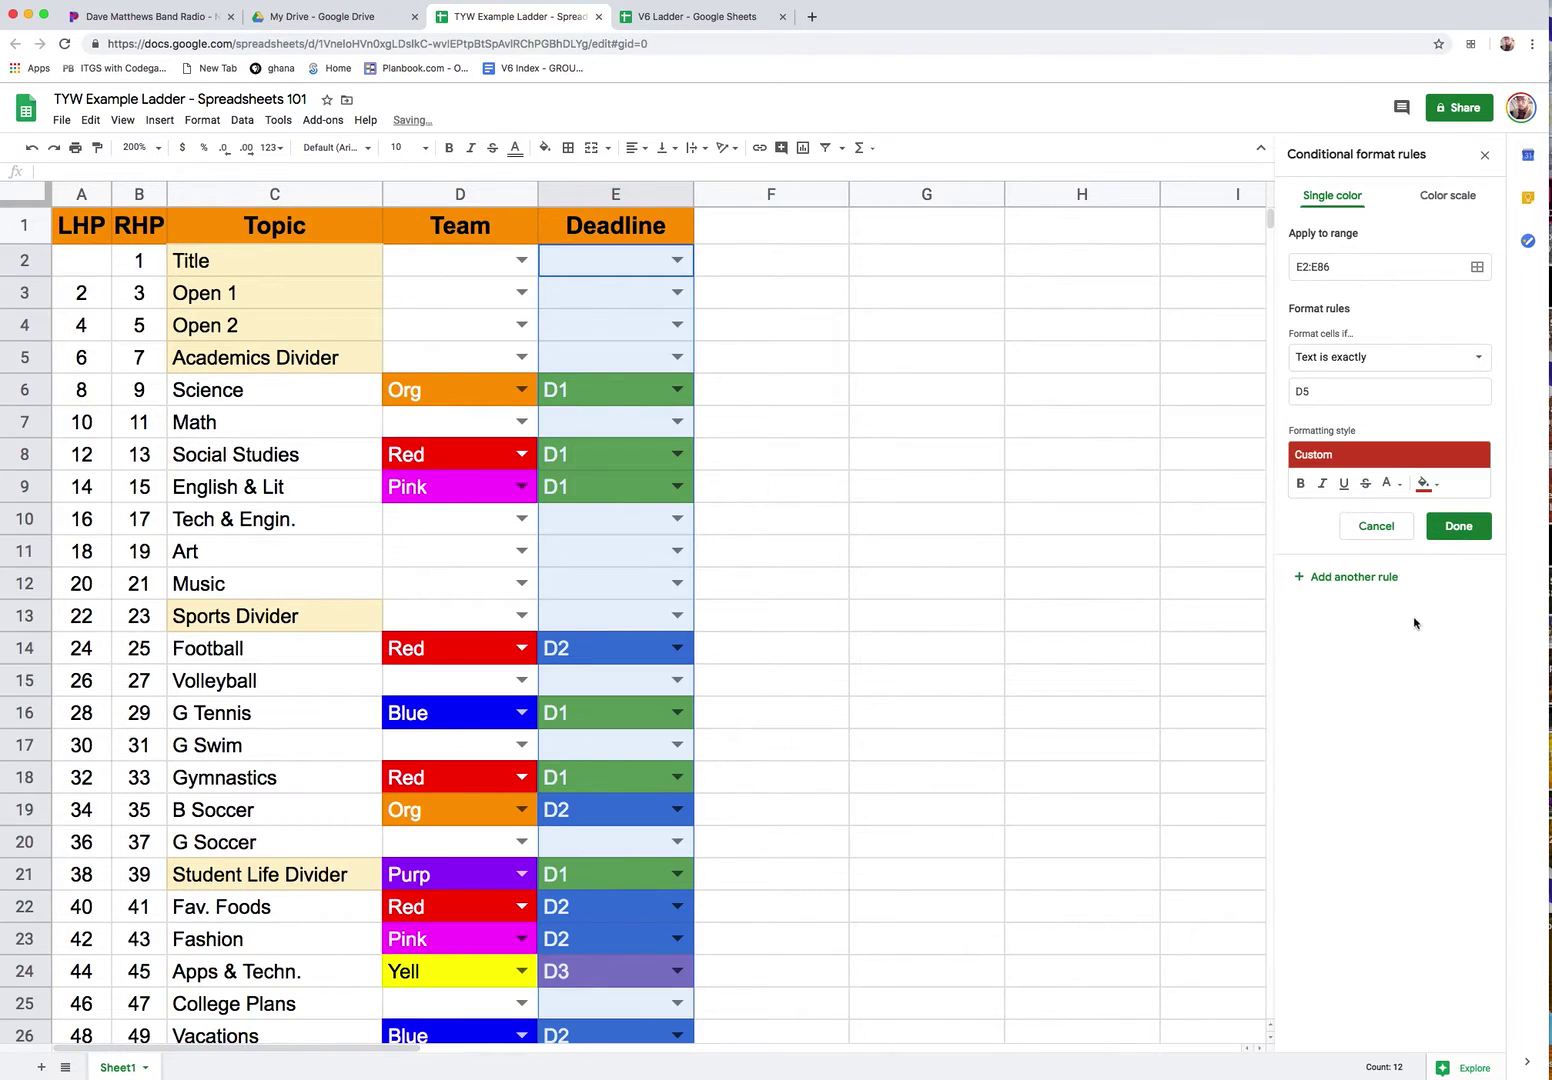
pyautogui.click(1443, 537)
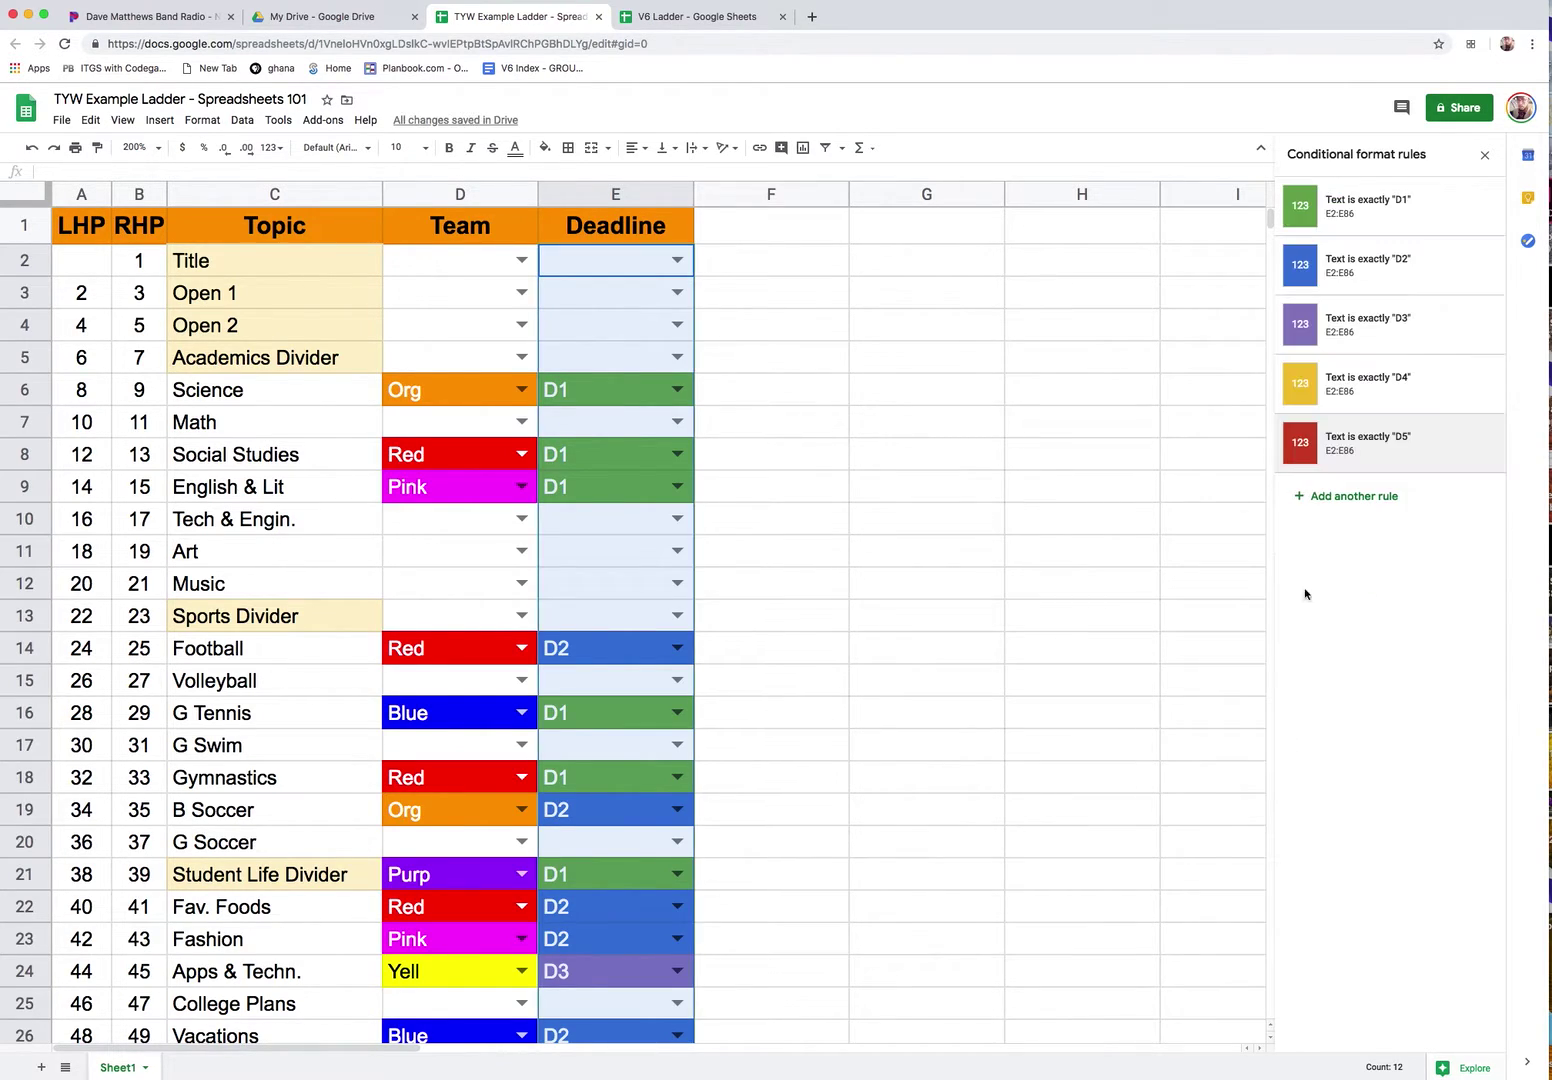
# Assign deadline D5 to the Title, Open 1 and Open 2 rows.
pyautogui.click(621, 350)
pyautogui.click(676, 325)
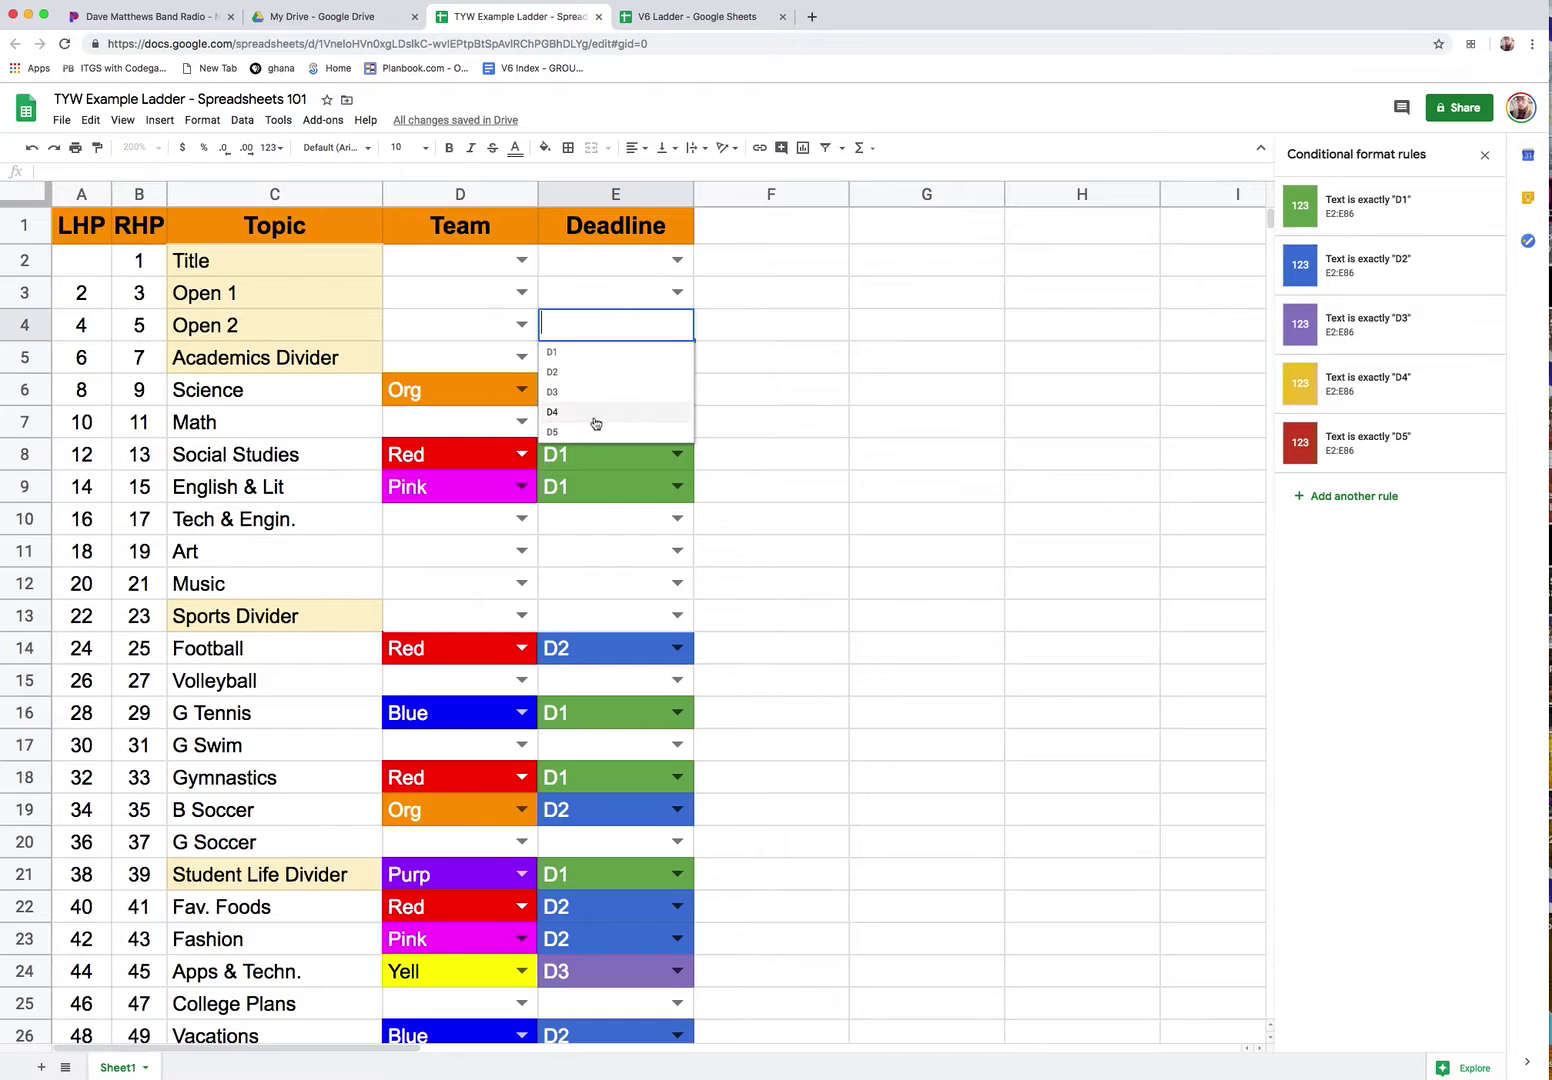
pyautogui.click(596, 426)
pyautogui.click(677, 292)
pyautogui.click(585, 401)
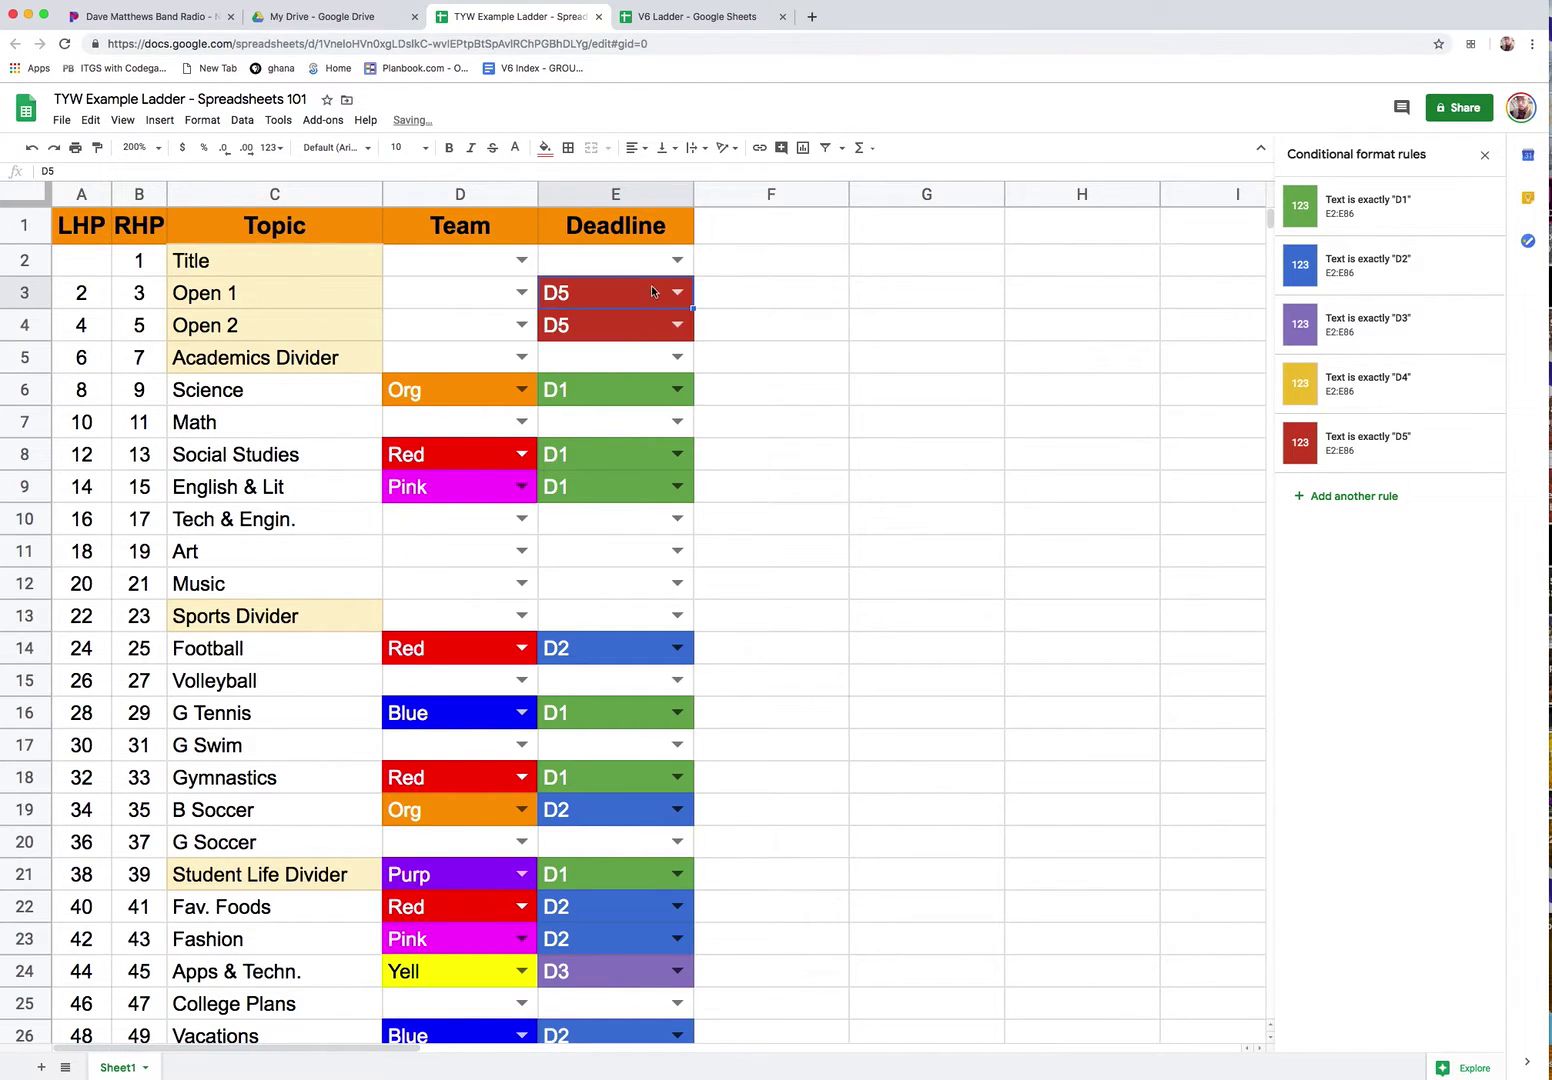
pyautogui.click(677, 260)
pyautogui.click(602, 367)
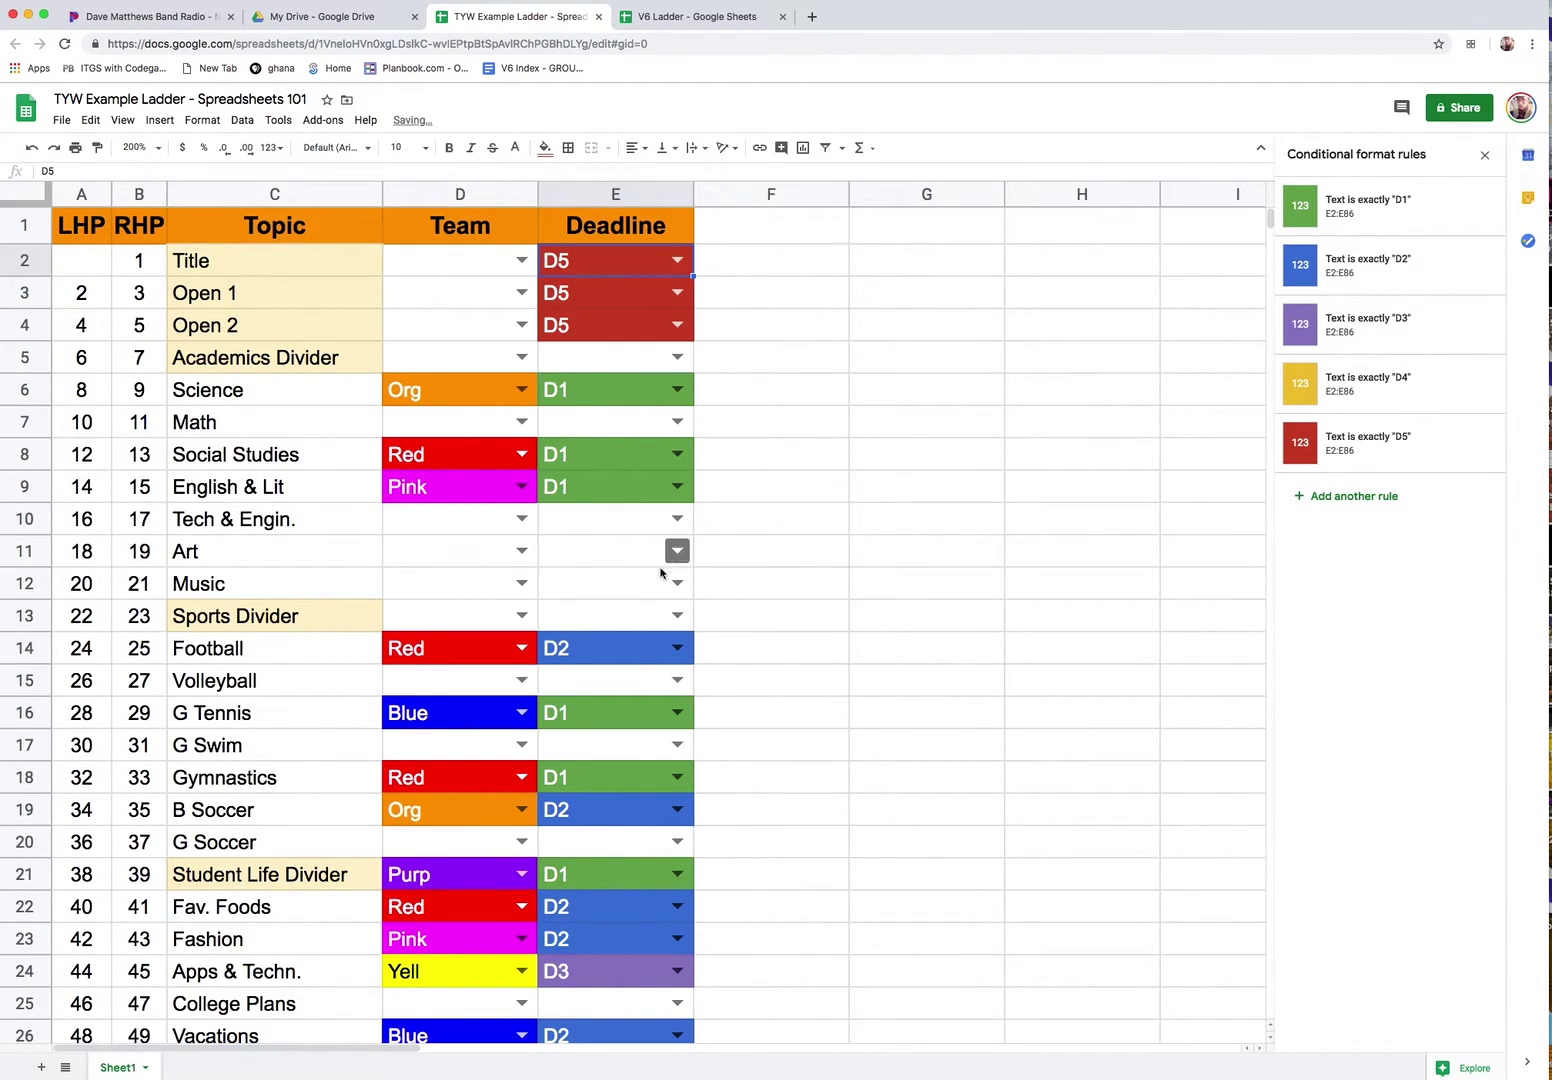
# Assign deadline D4 to the Art and Music rows.
pyautogui.click(677, 551)
pyautogui.click(599, 637)
pyautogui.click(677, 583)
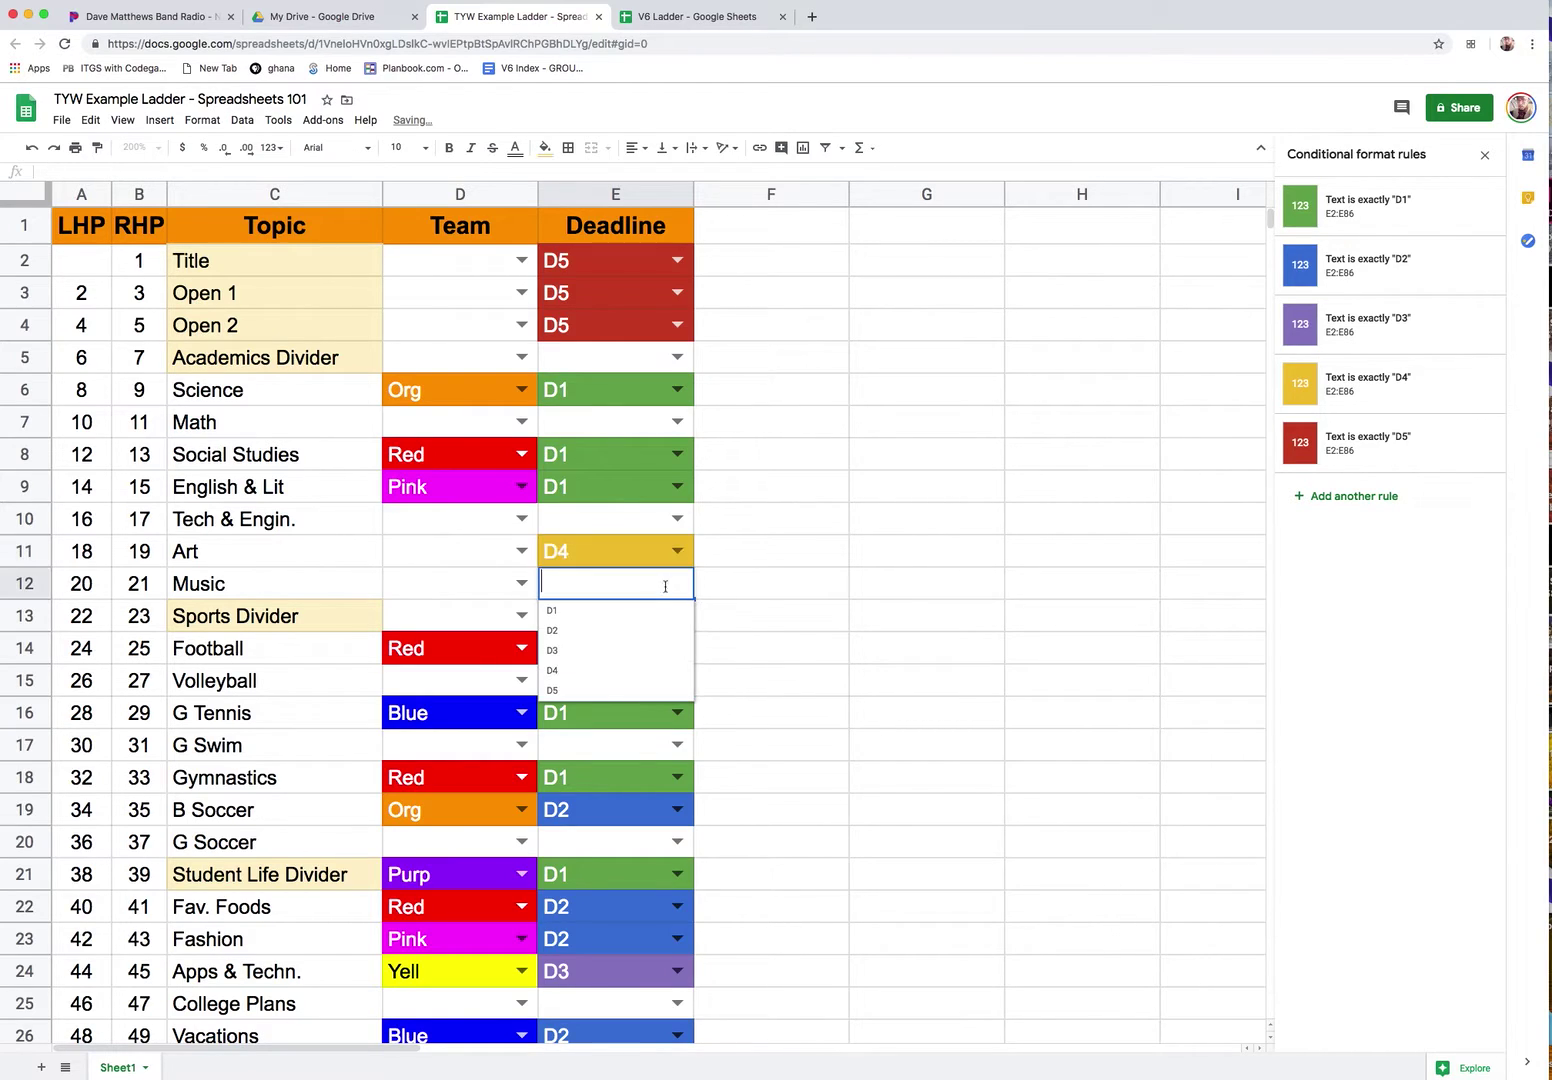
pyautogui.click(571, 672)
pyautogui.click(781, 650)
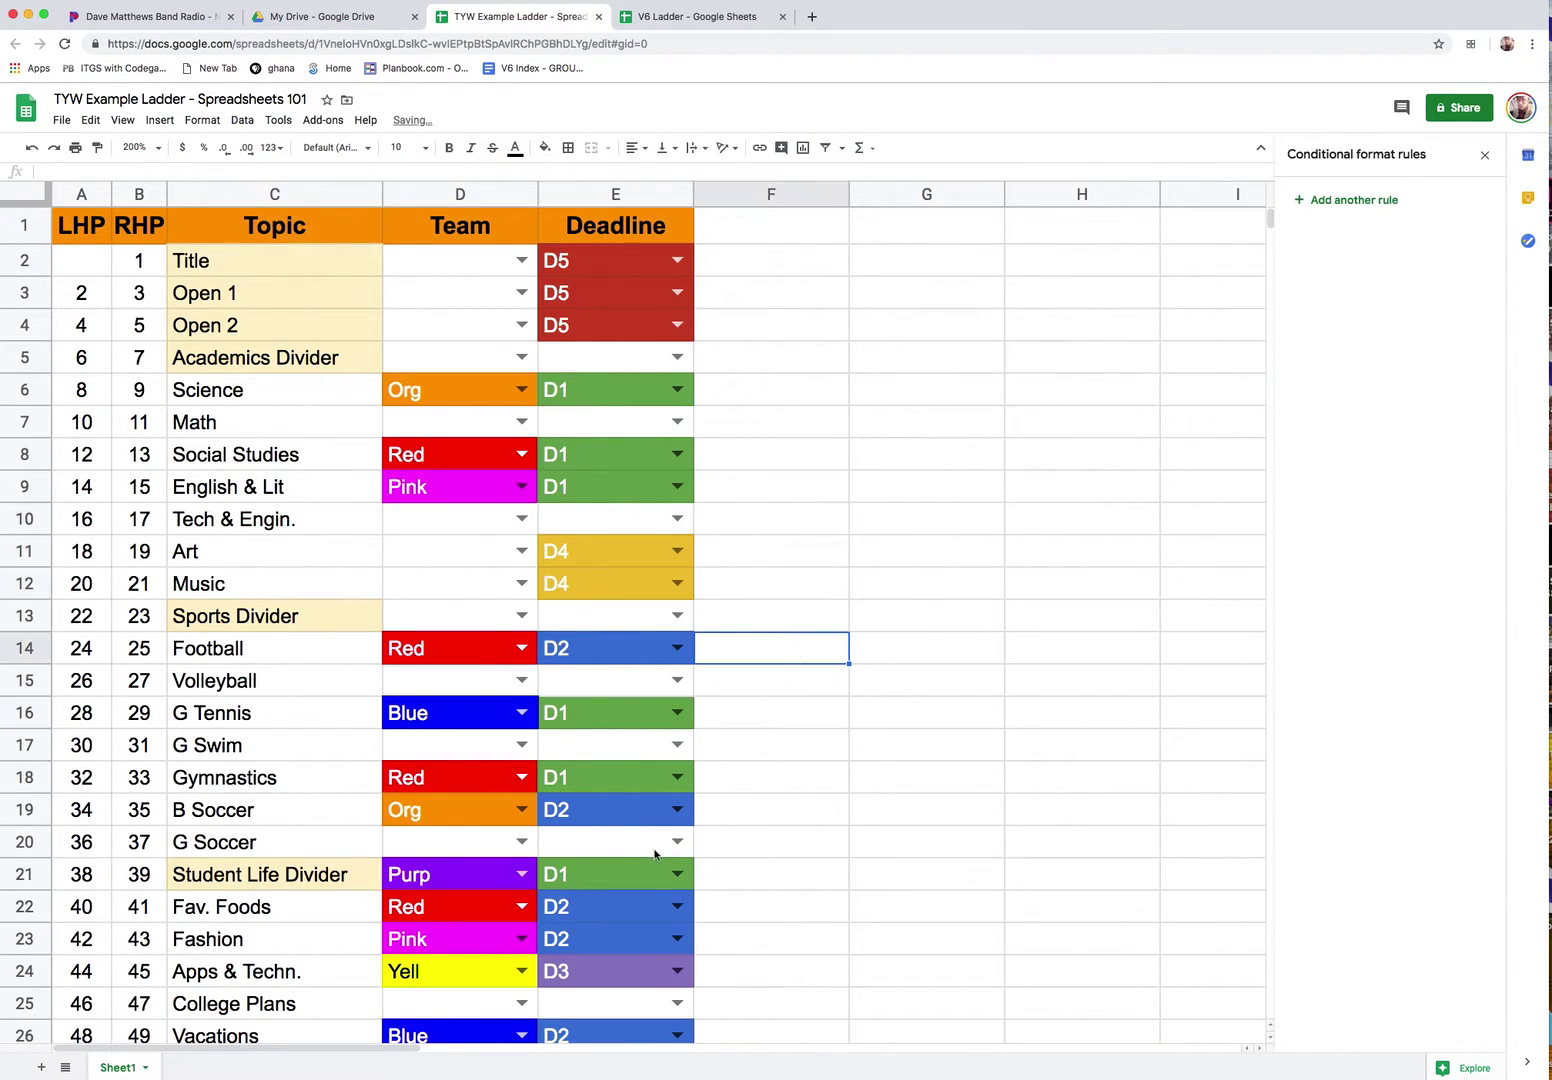
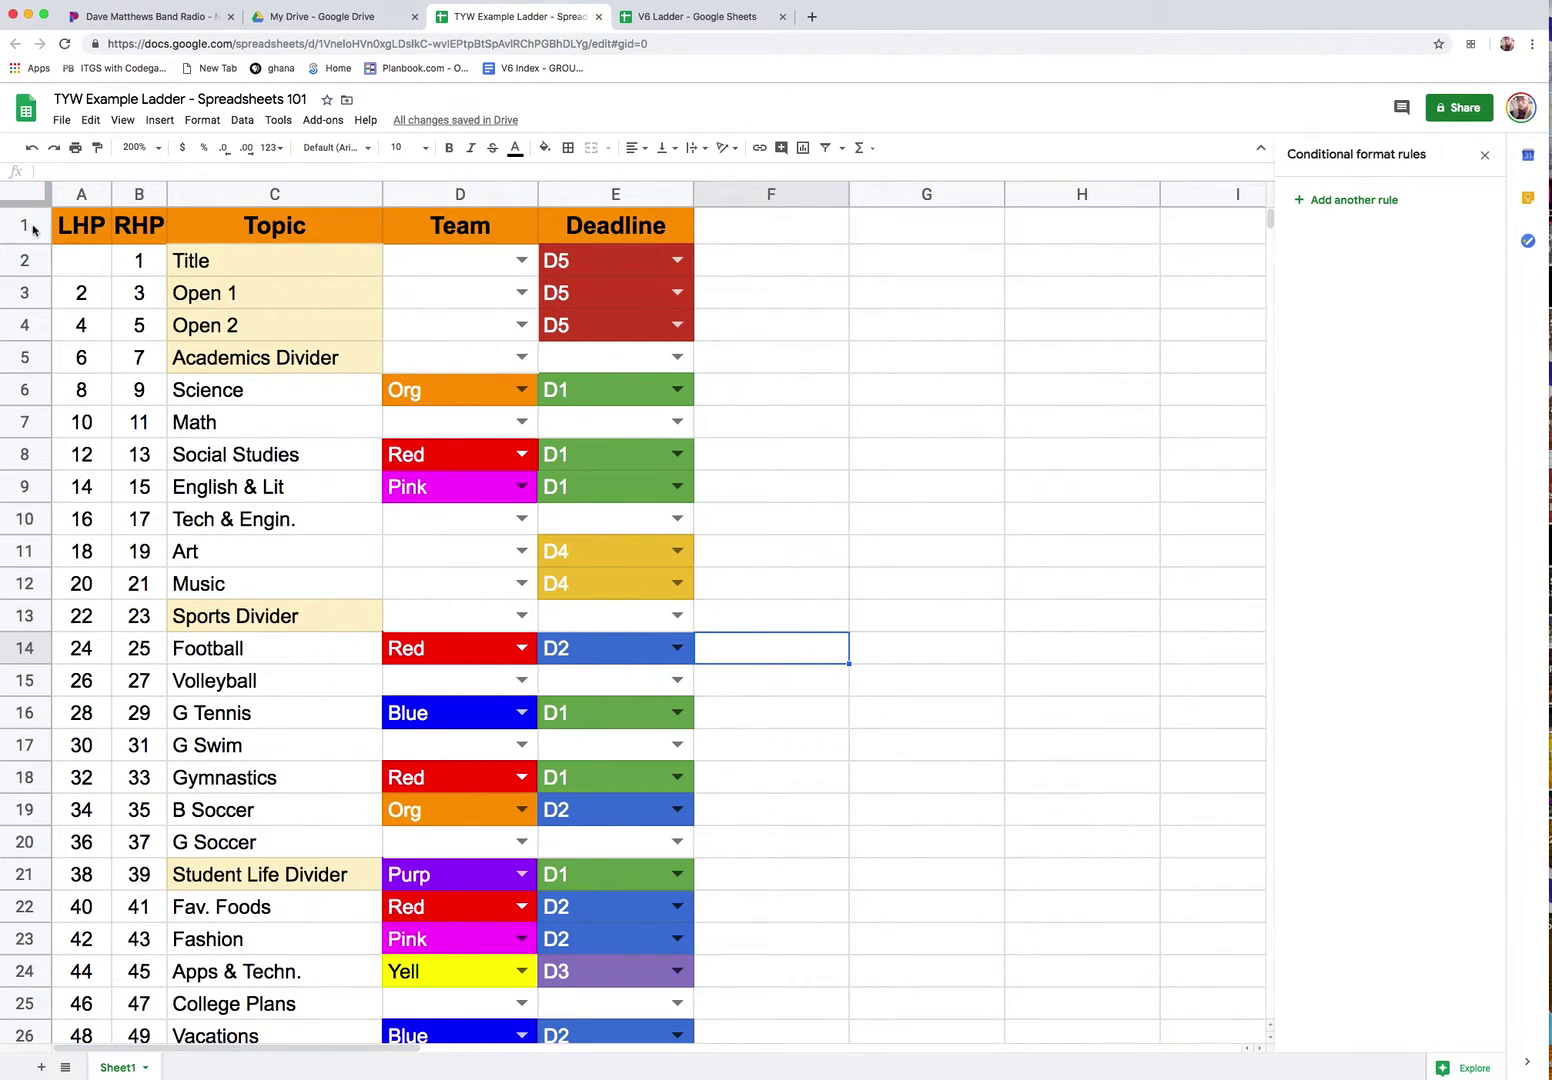
# Create a filter on the sheet using row 1 as the header row.
pyautogui.click(26, 226)
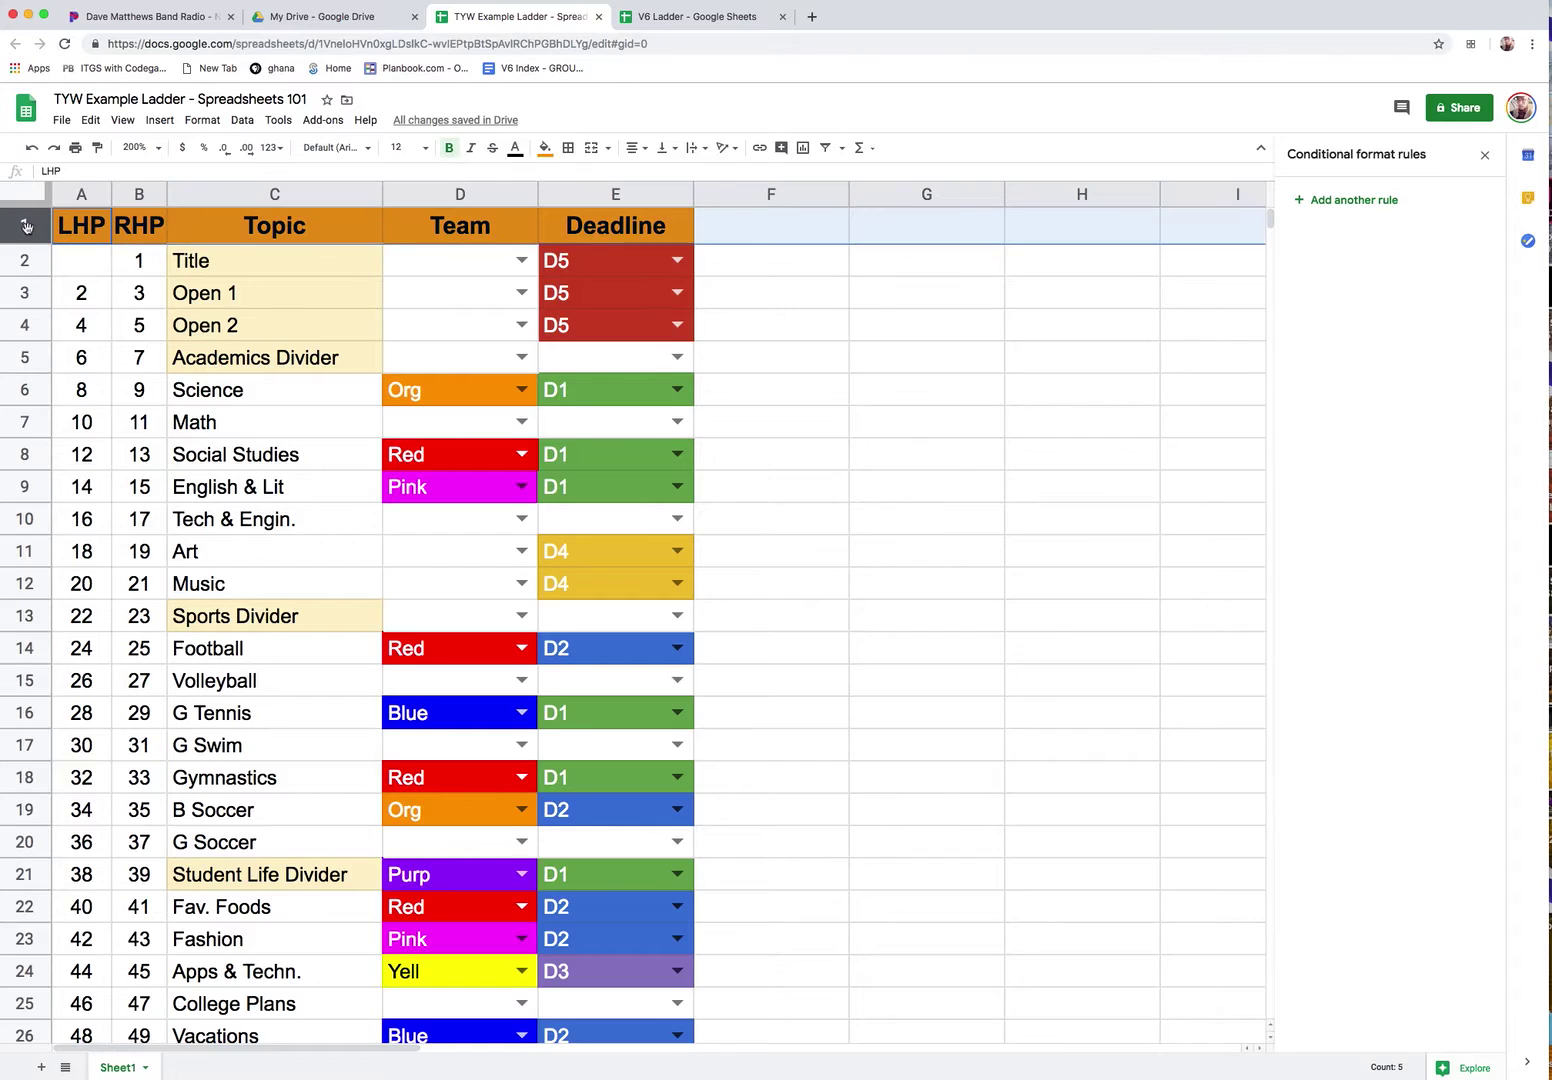
pyautogui.click(825, 149)
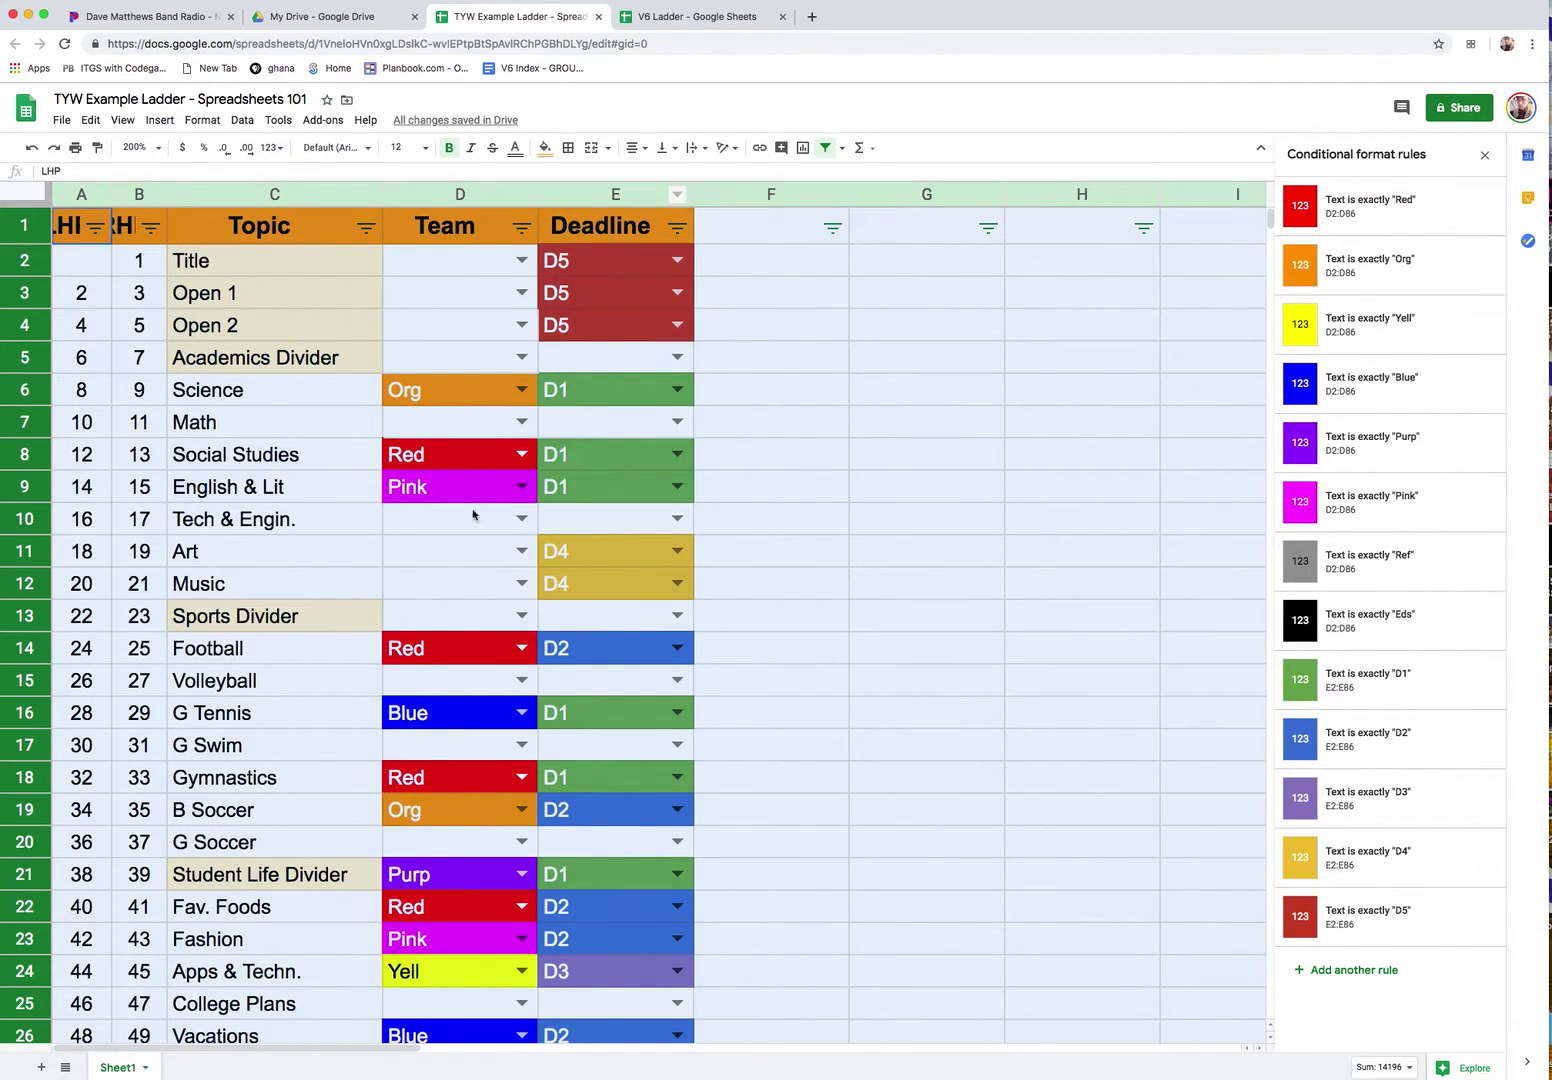
pyautogui.click(897, 306)
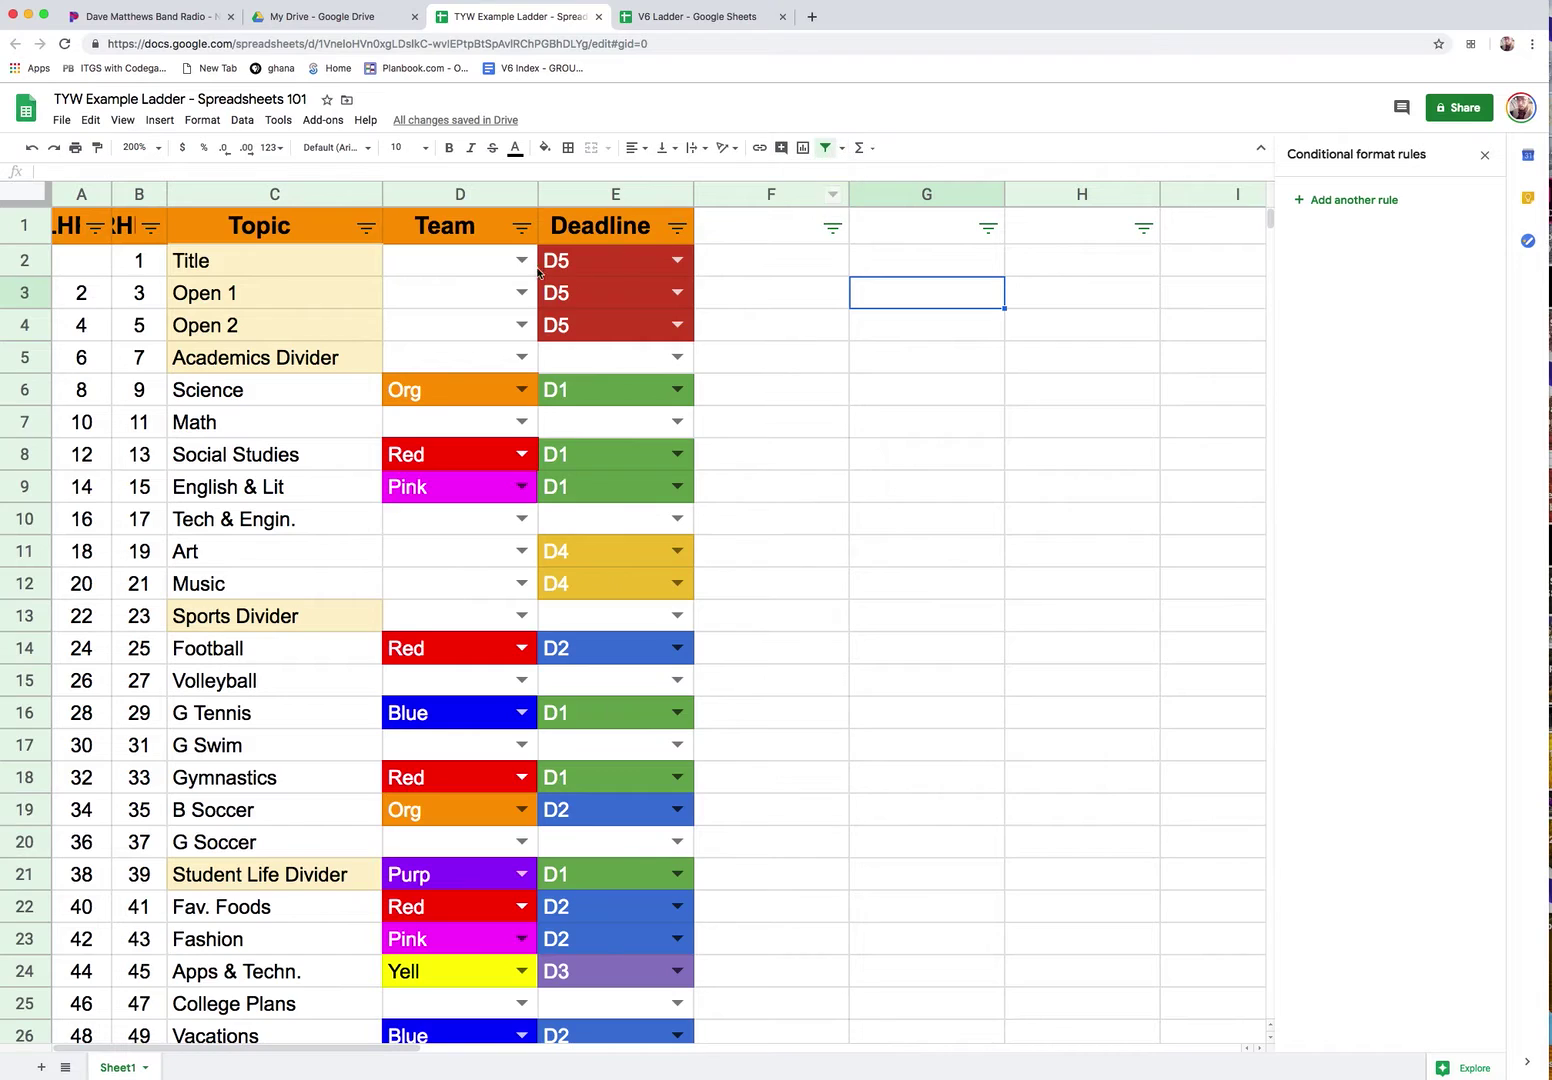
# Filter the Team column to show only the Org rows.
pyautogui.click(521, 228)
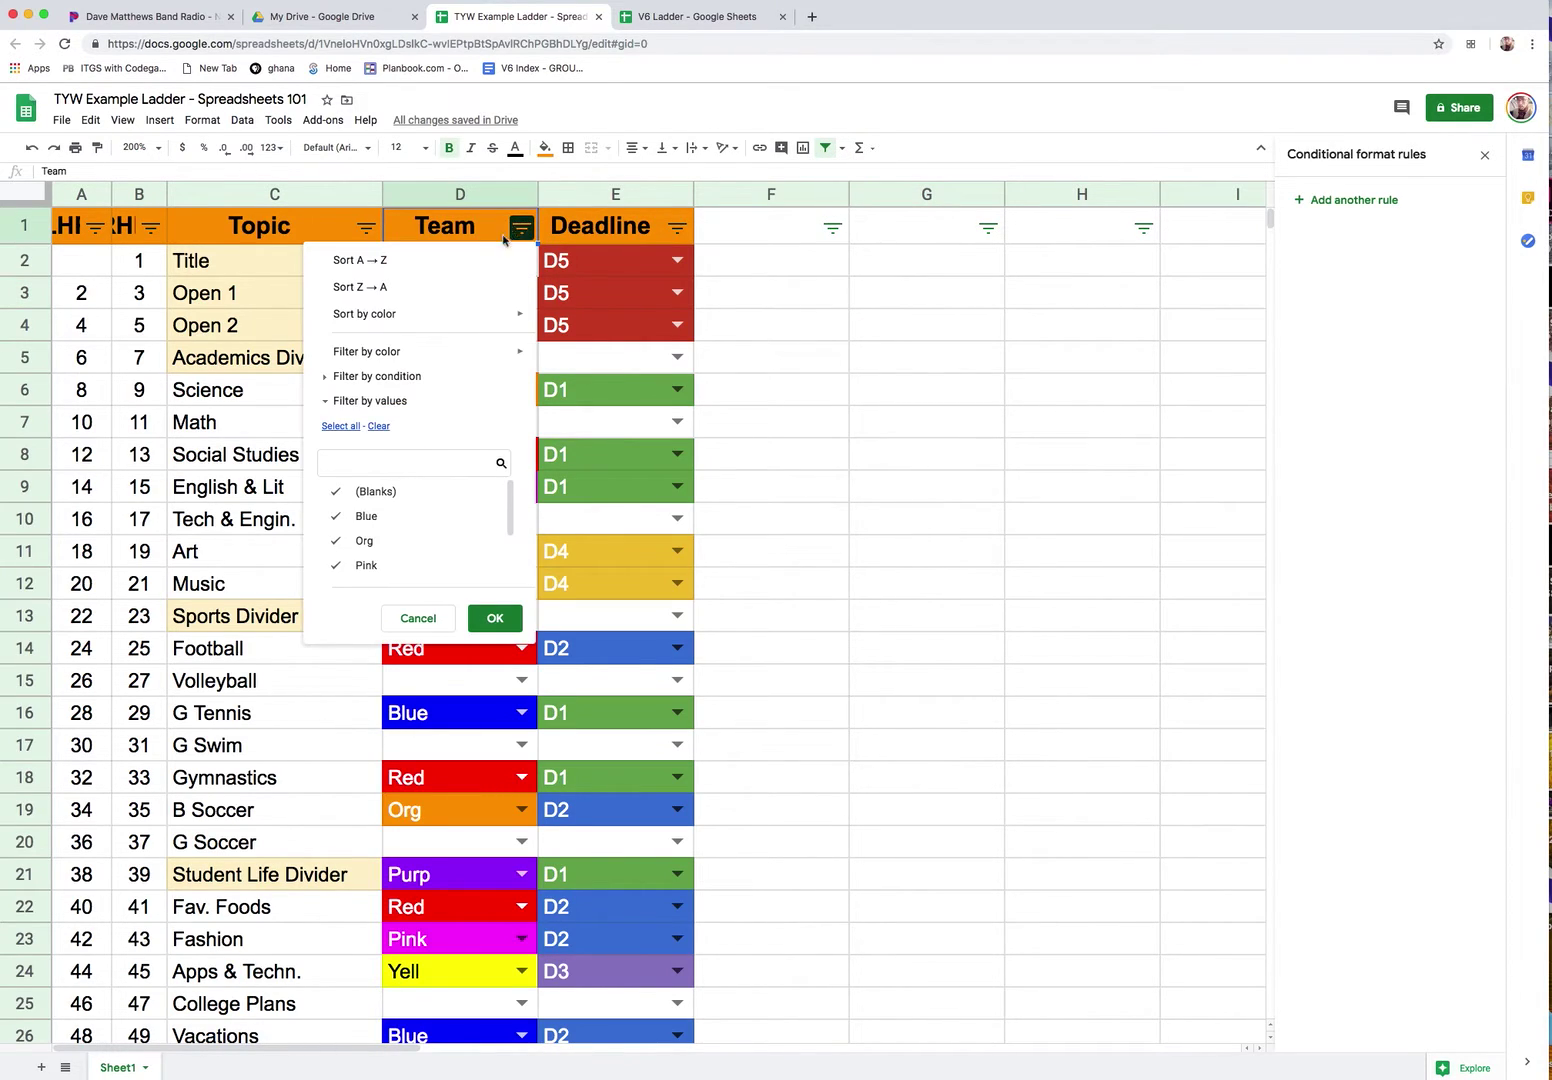
pyautogui.click(378, 426)
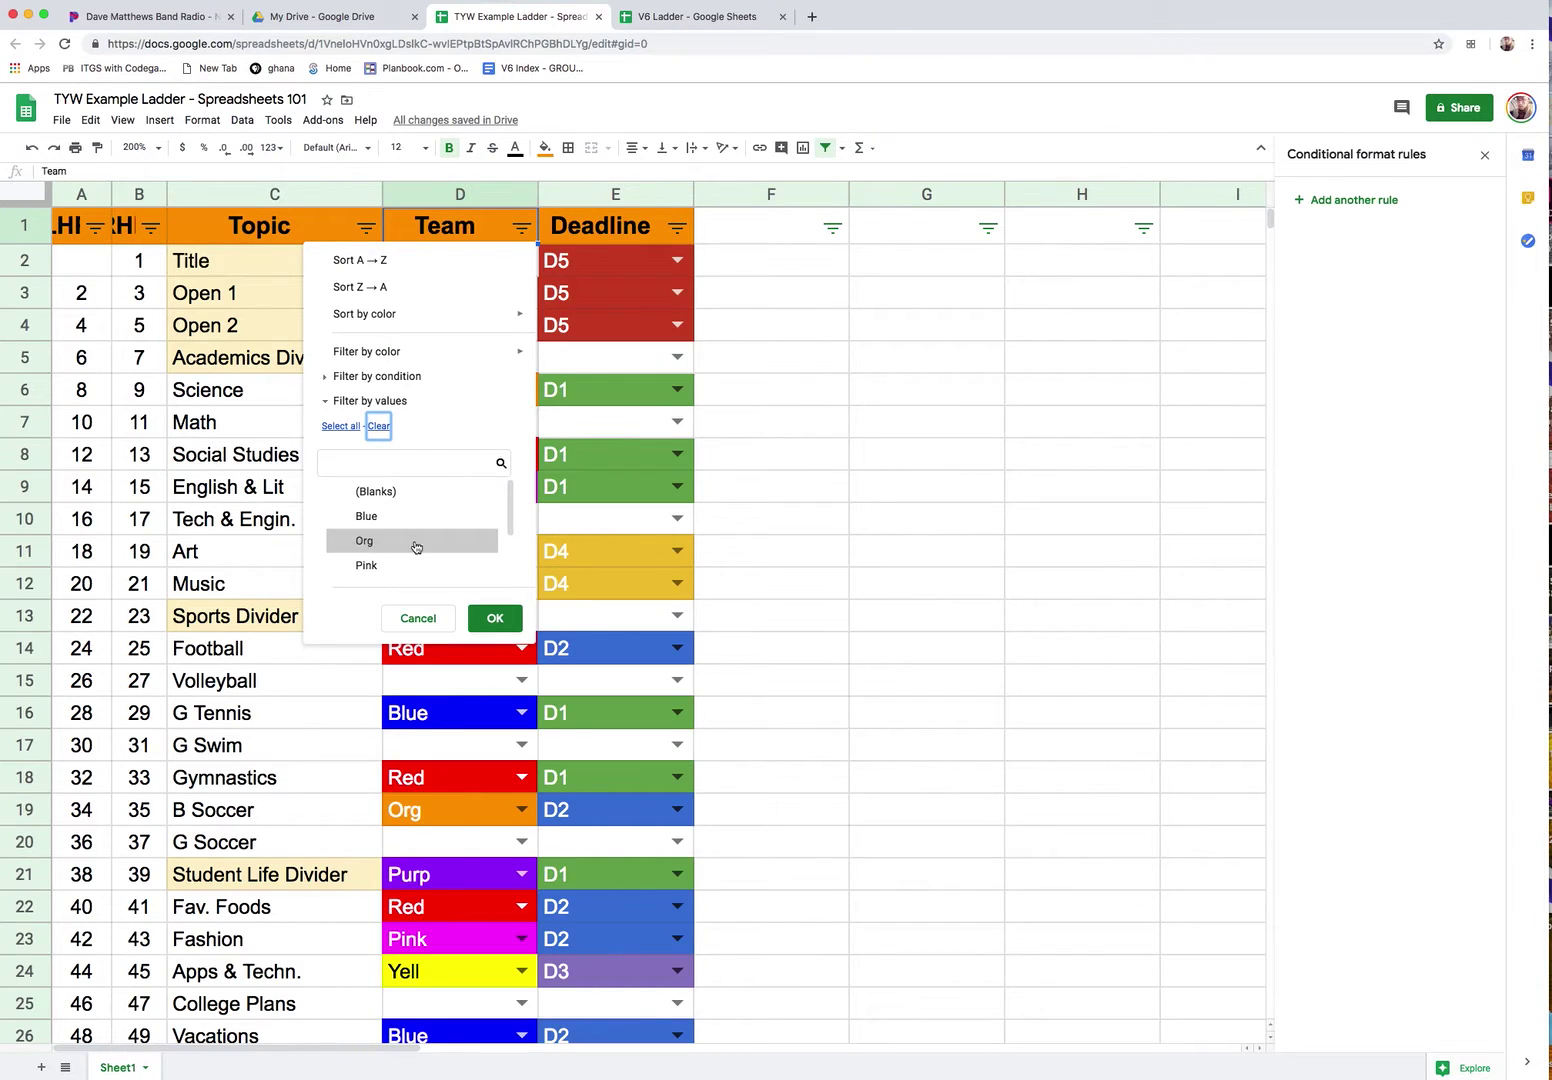
pyautogui.click(362, 543)
pyautogui.click(492, 618)
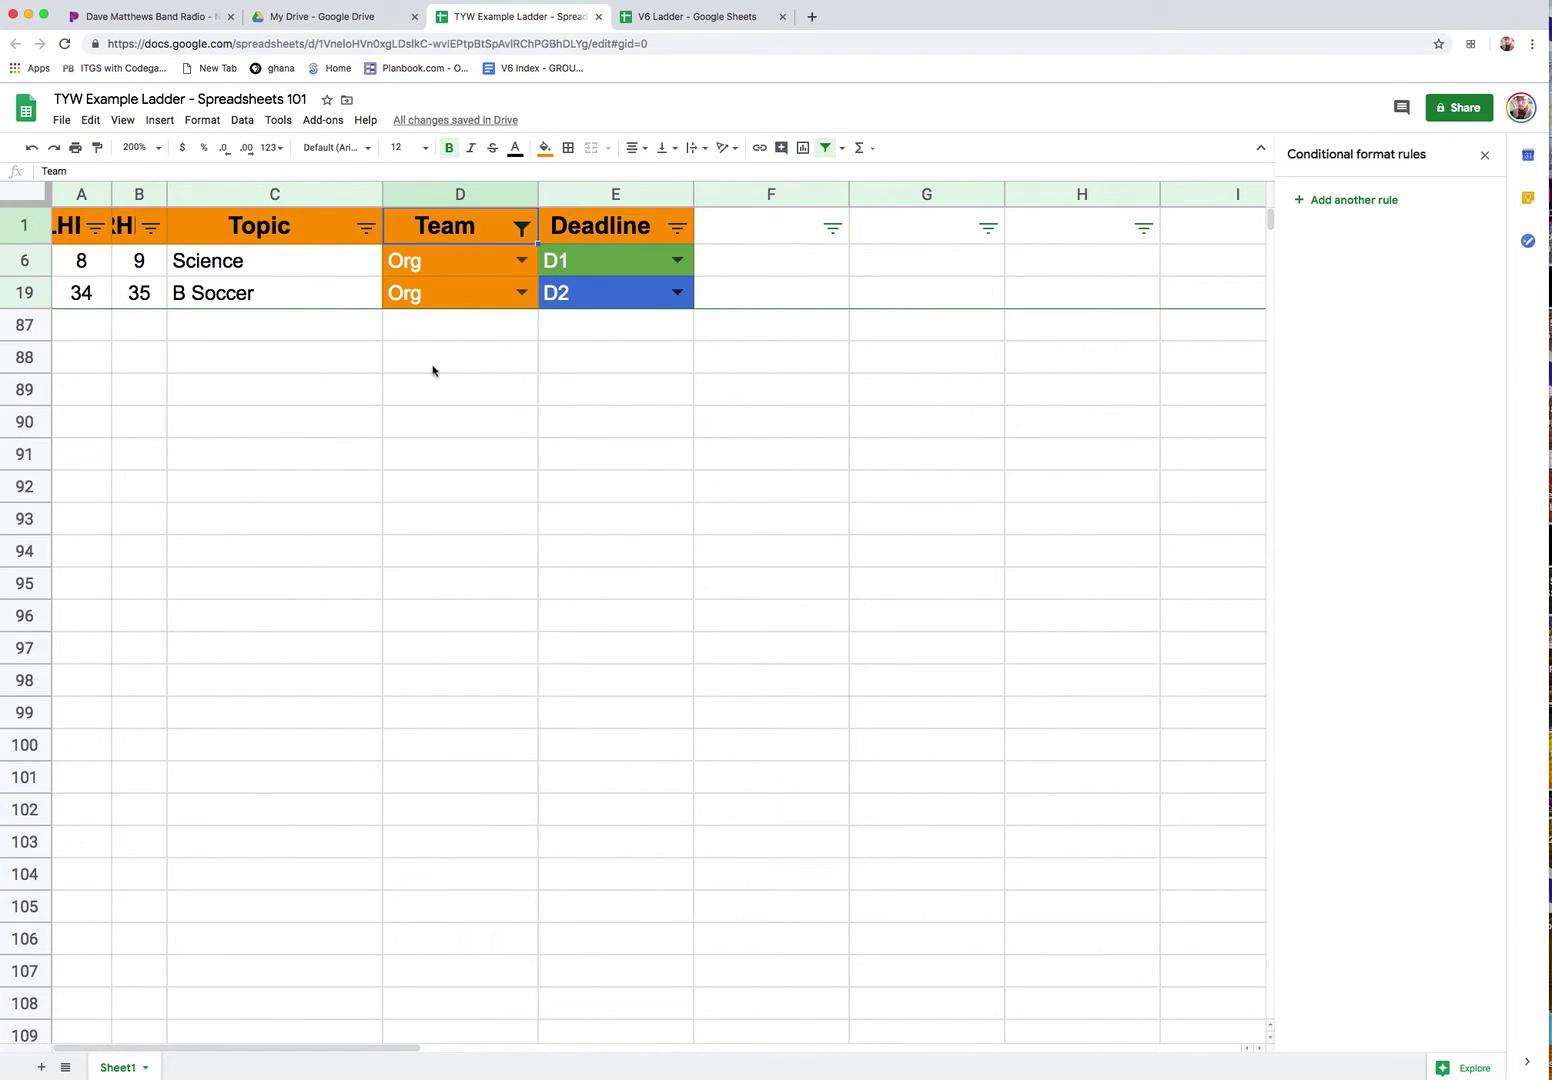
# Reset the Team column filter to include all values.
pyautogui.click(518, 231)
pyautogui.click(341, 427)
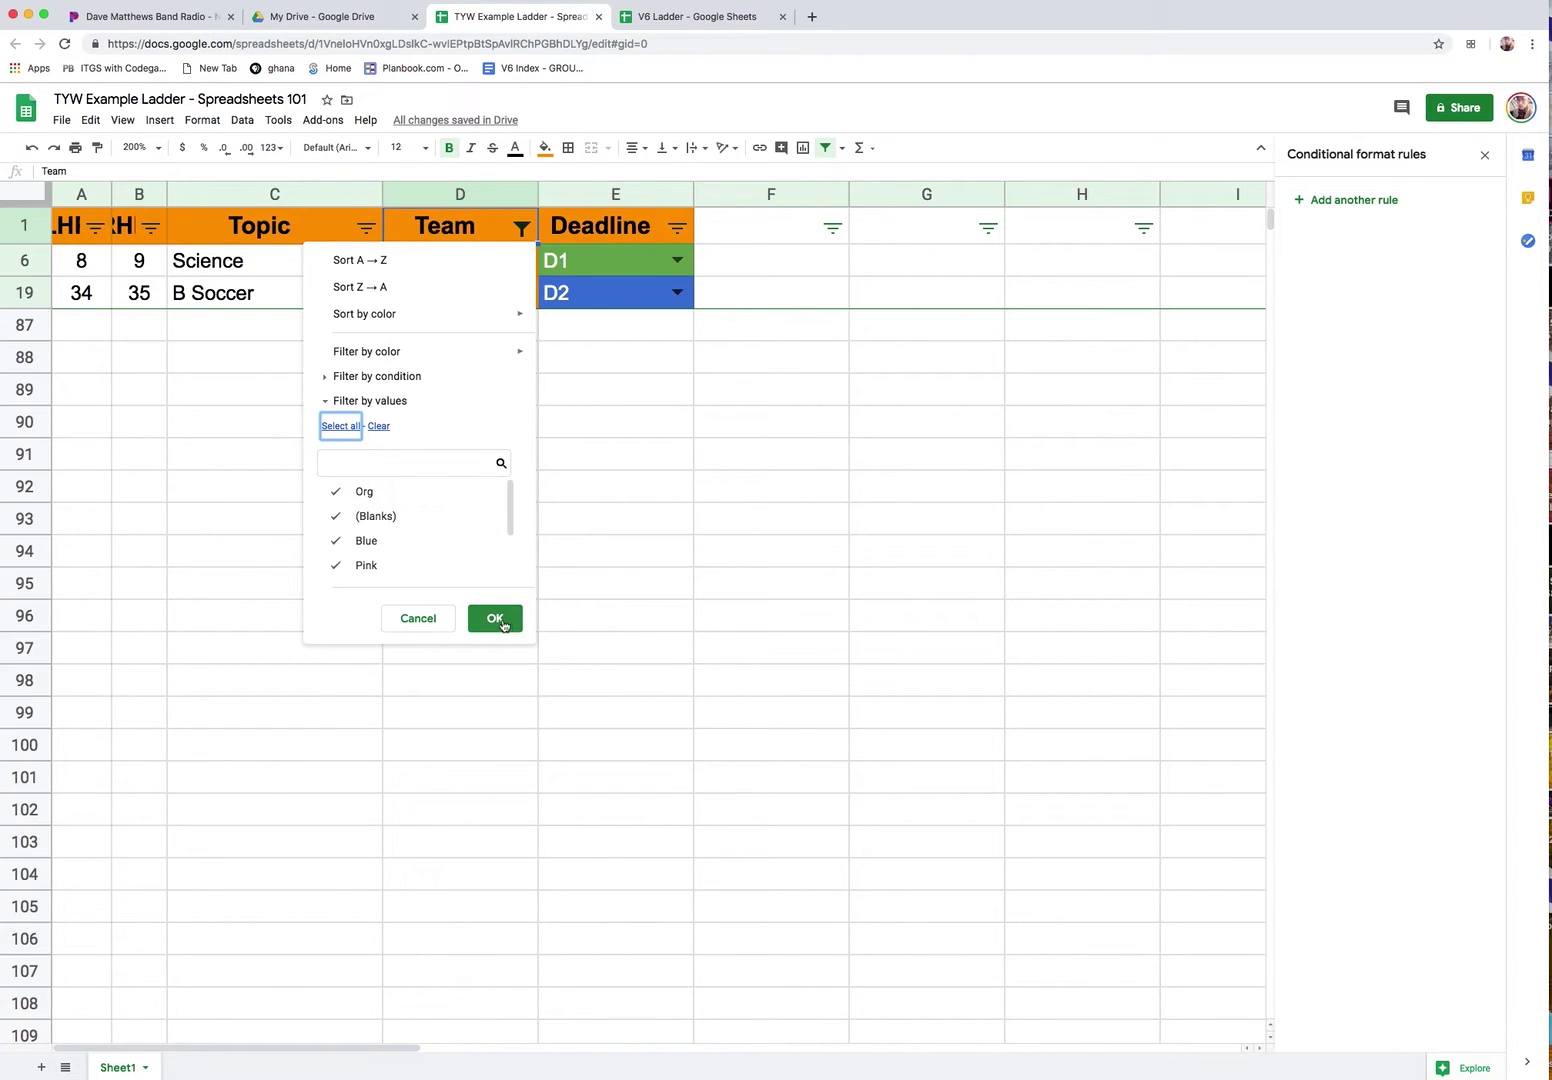
pyautogui.click(496, 619)
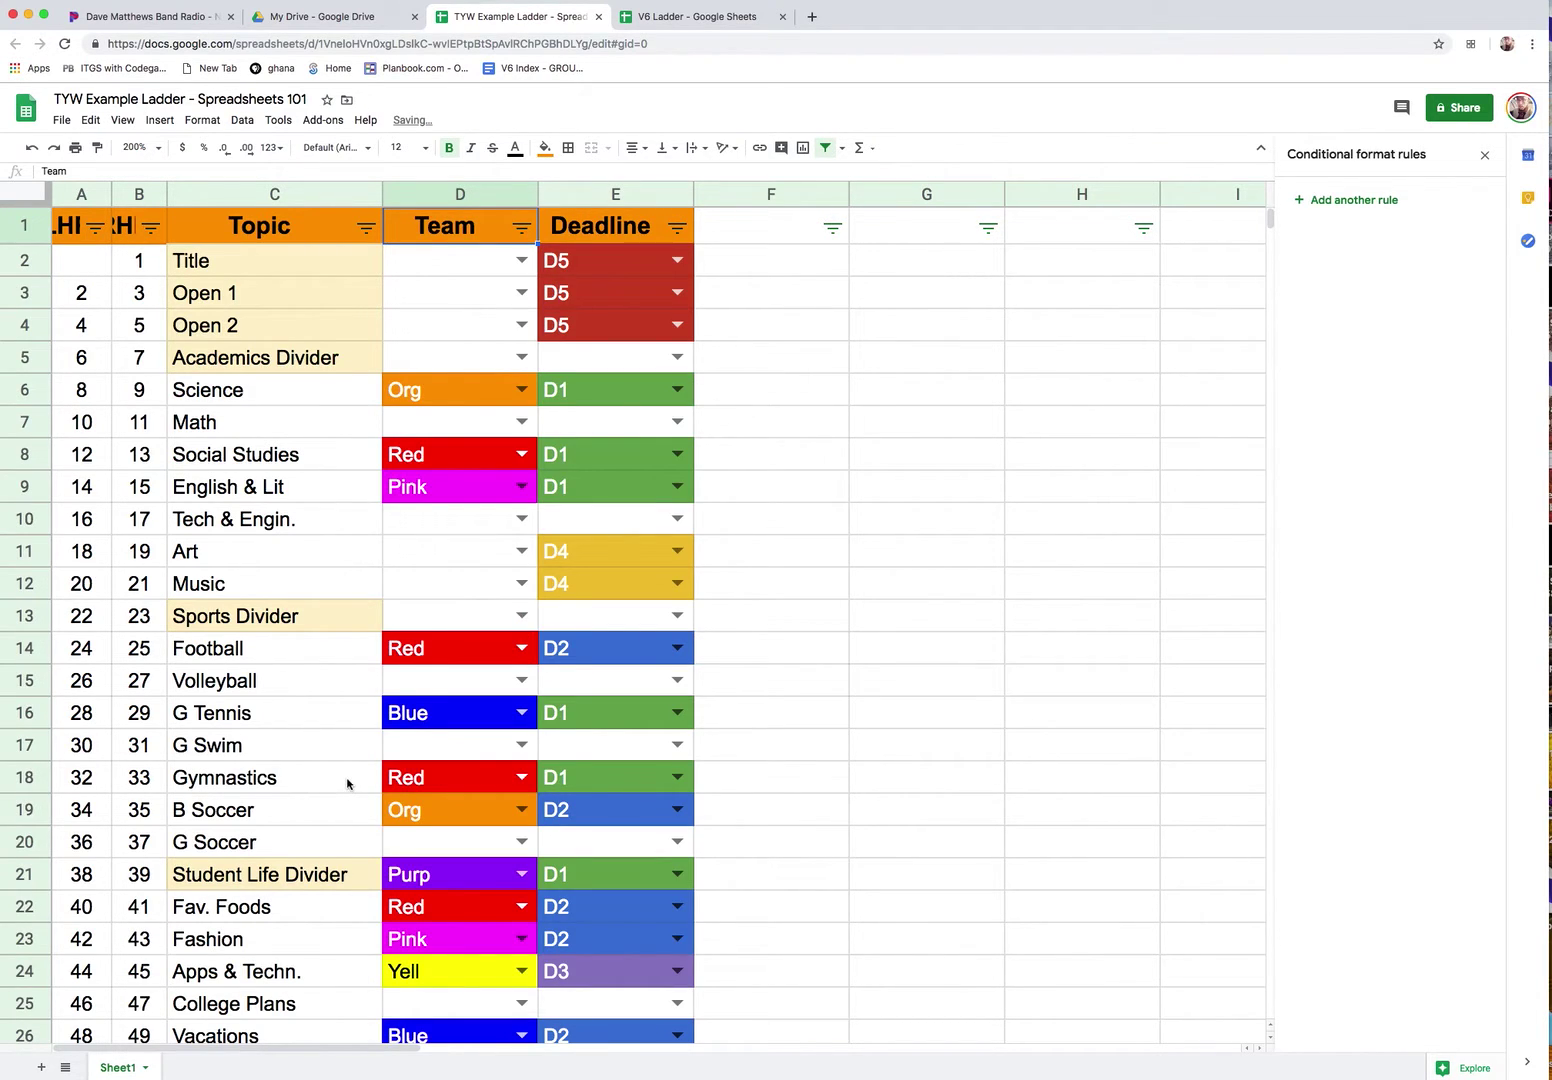
# Filter the Team column to show only the Red rows.
pyautogui.click(521, 228)
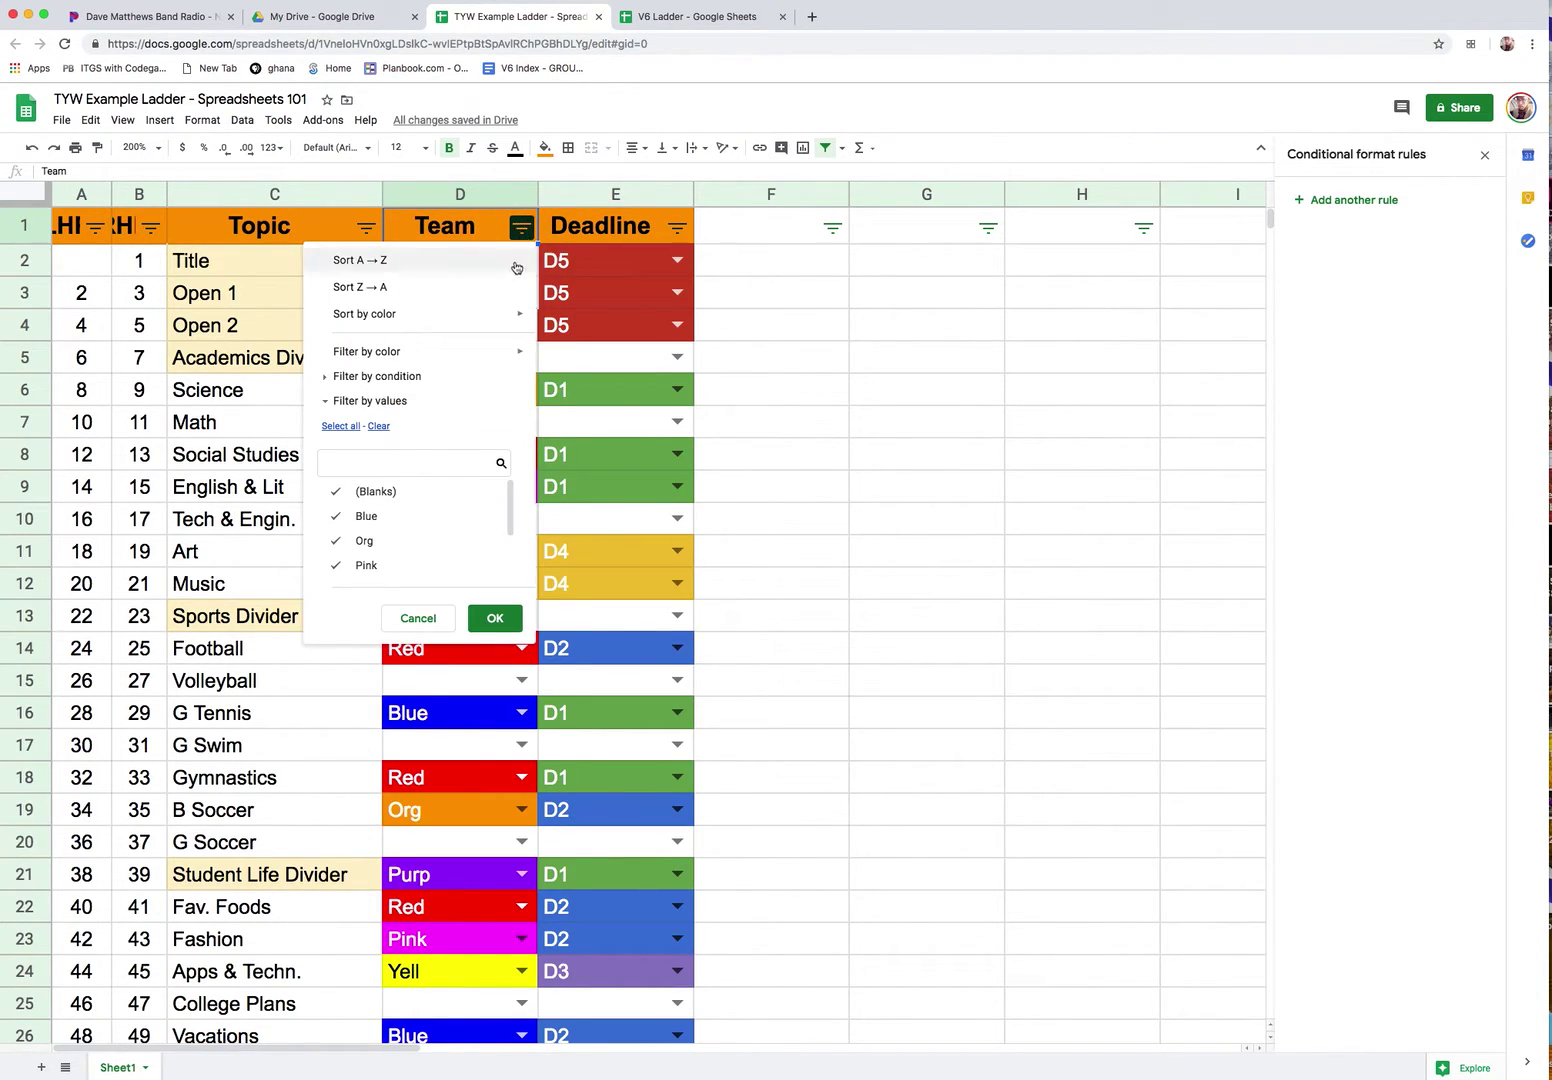
pyautogui.click(379, 427)
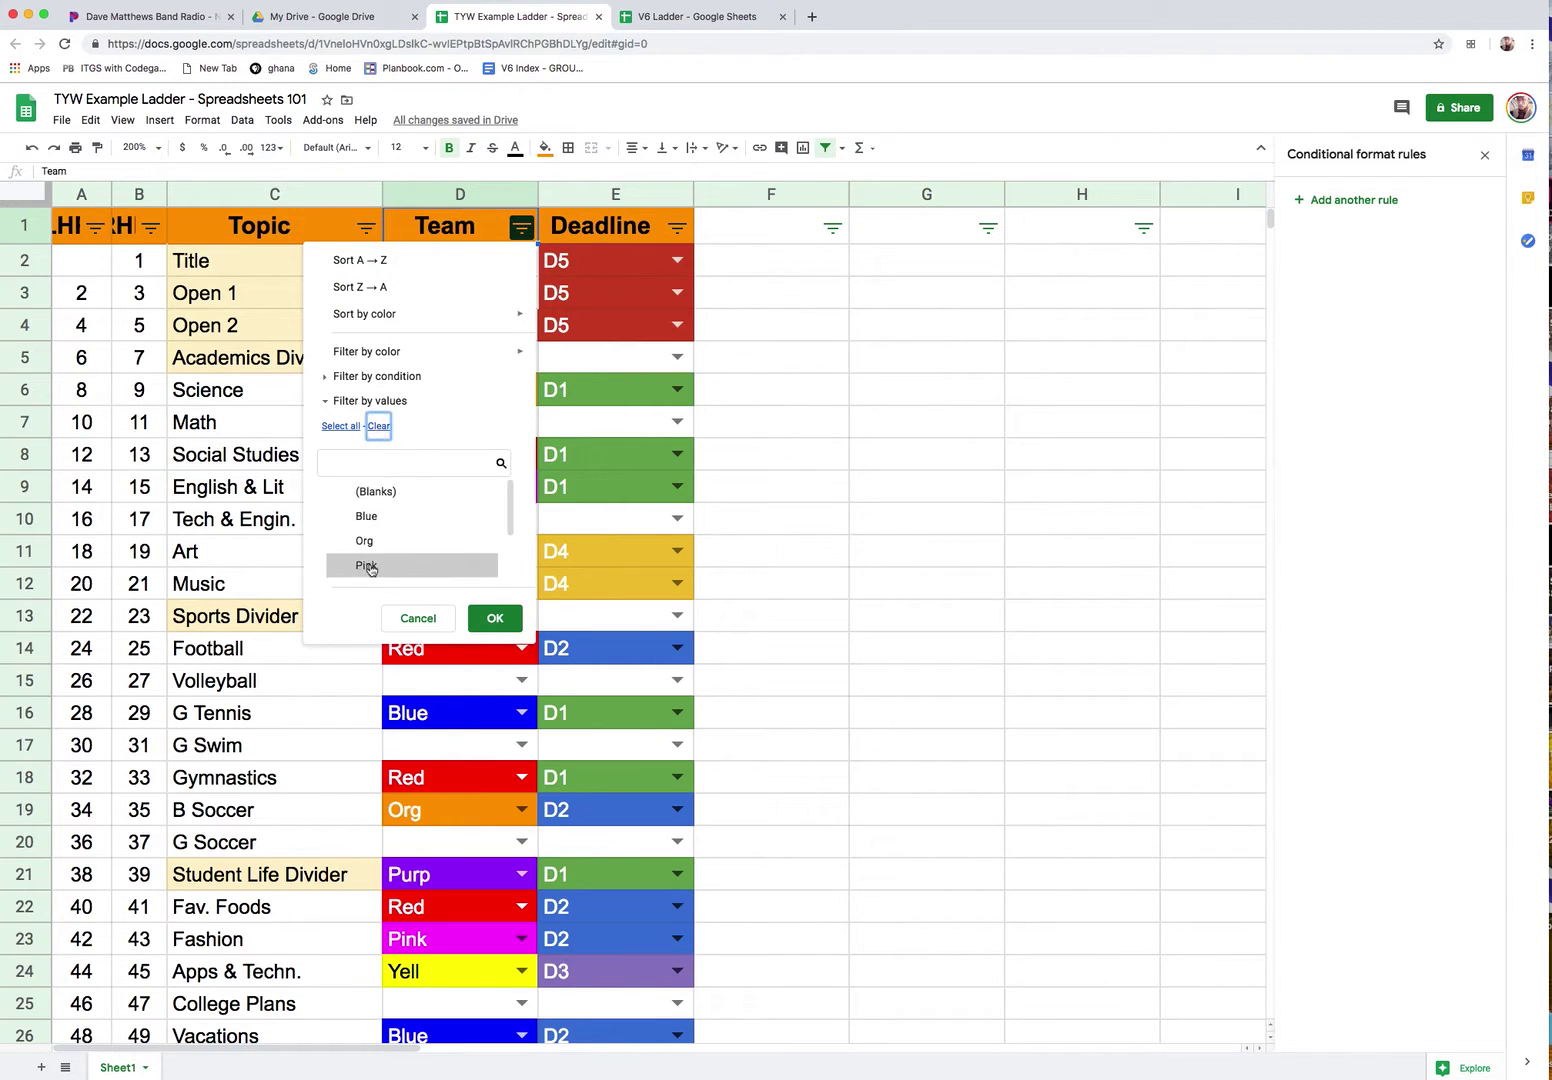
pyautogui.moveTo(512, 521); pyautogui.dragTo(512, 567)
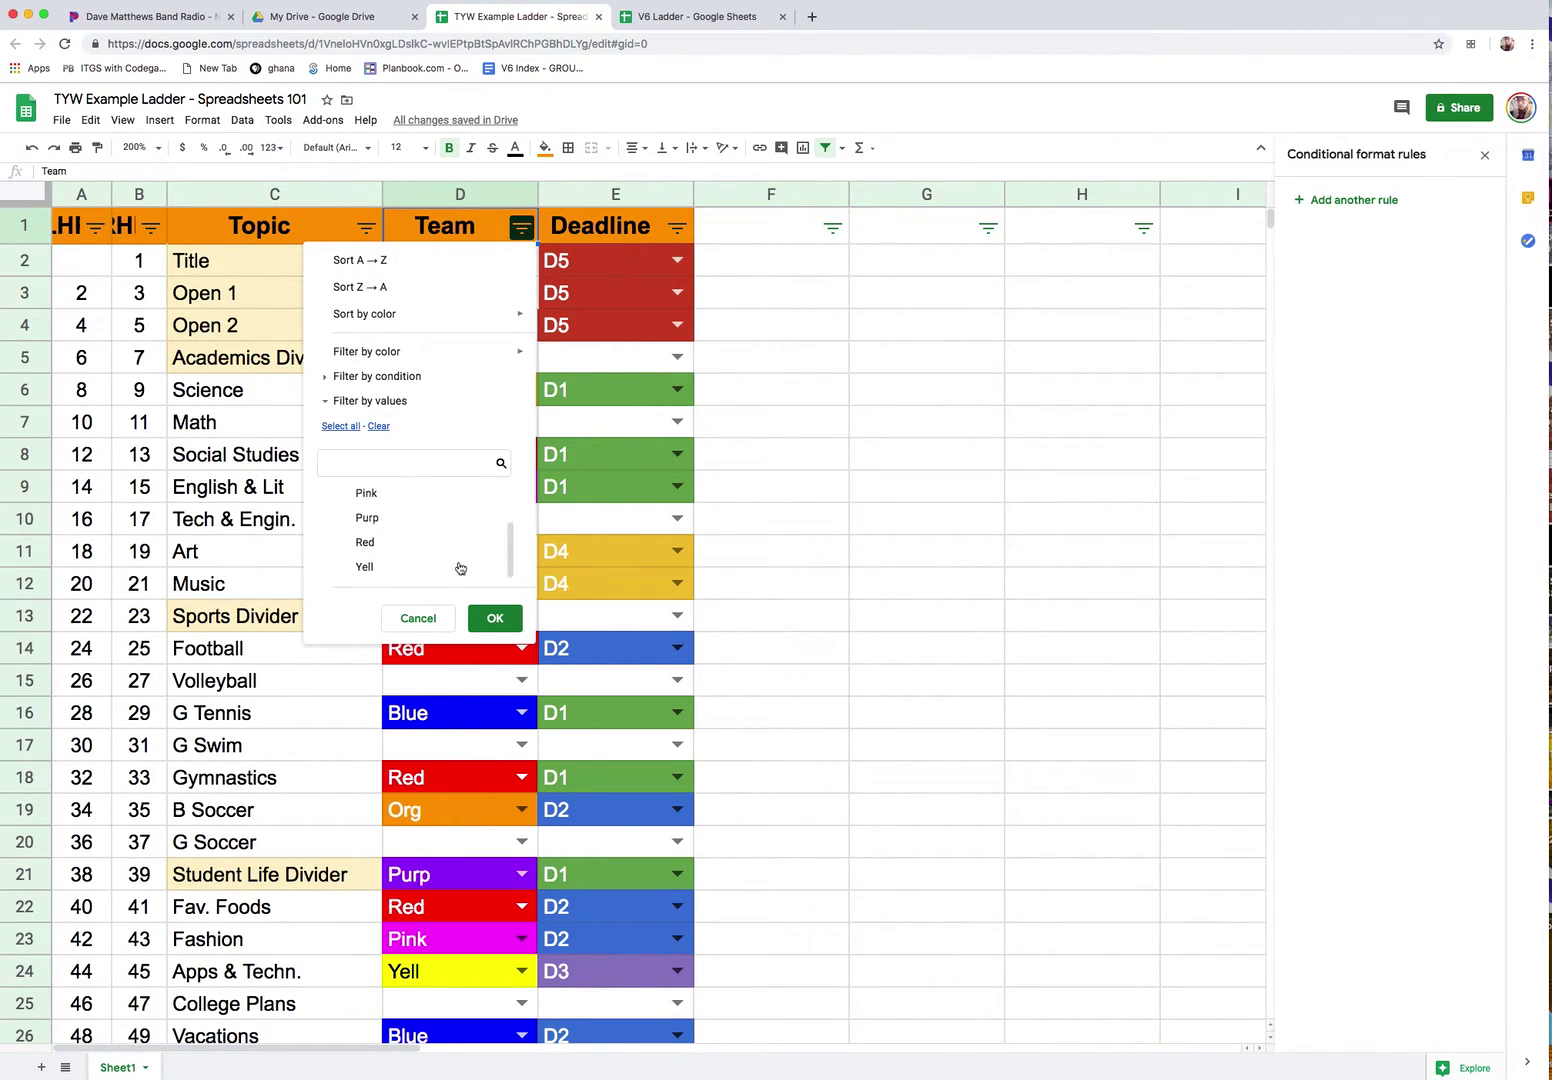
pyautogui.click(366, 545)
pyautogui.click(494, 619)
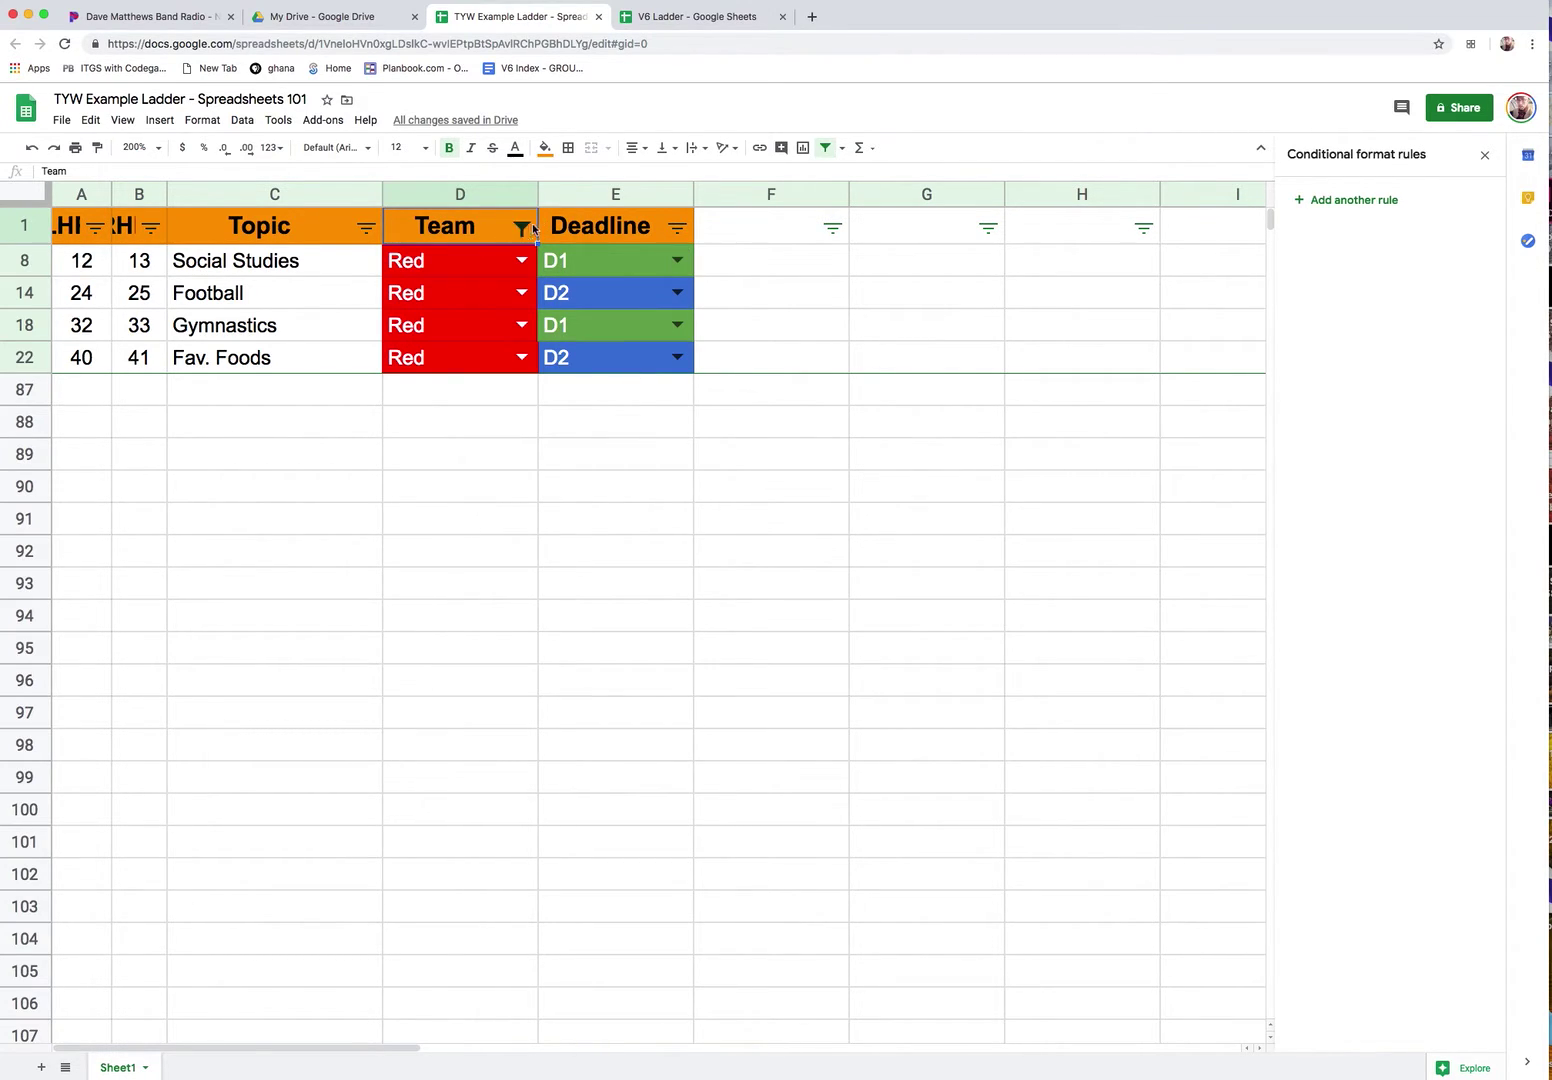
# Filter the Deadline column to show only the D1 rows.
pyautogui.click(678, 230)
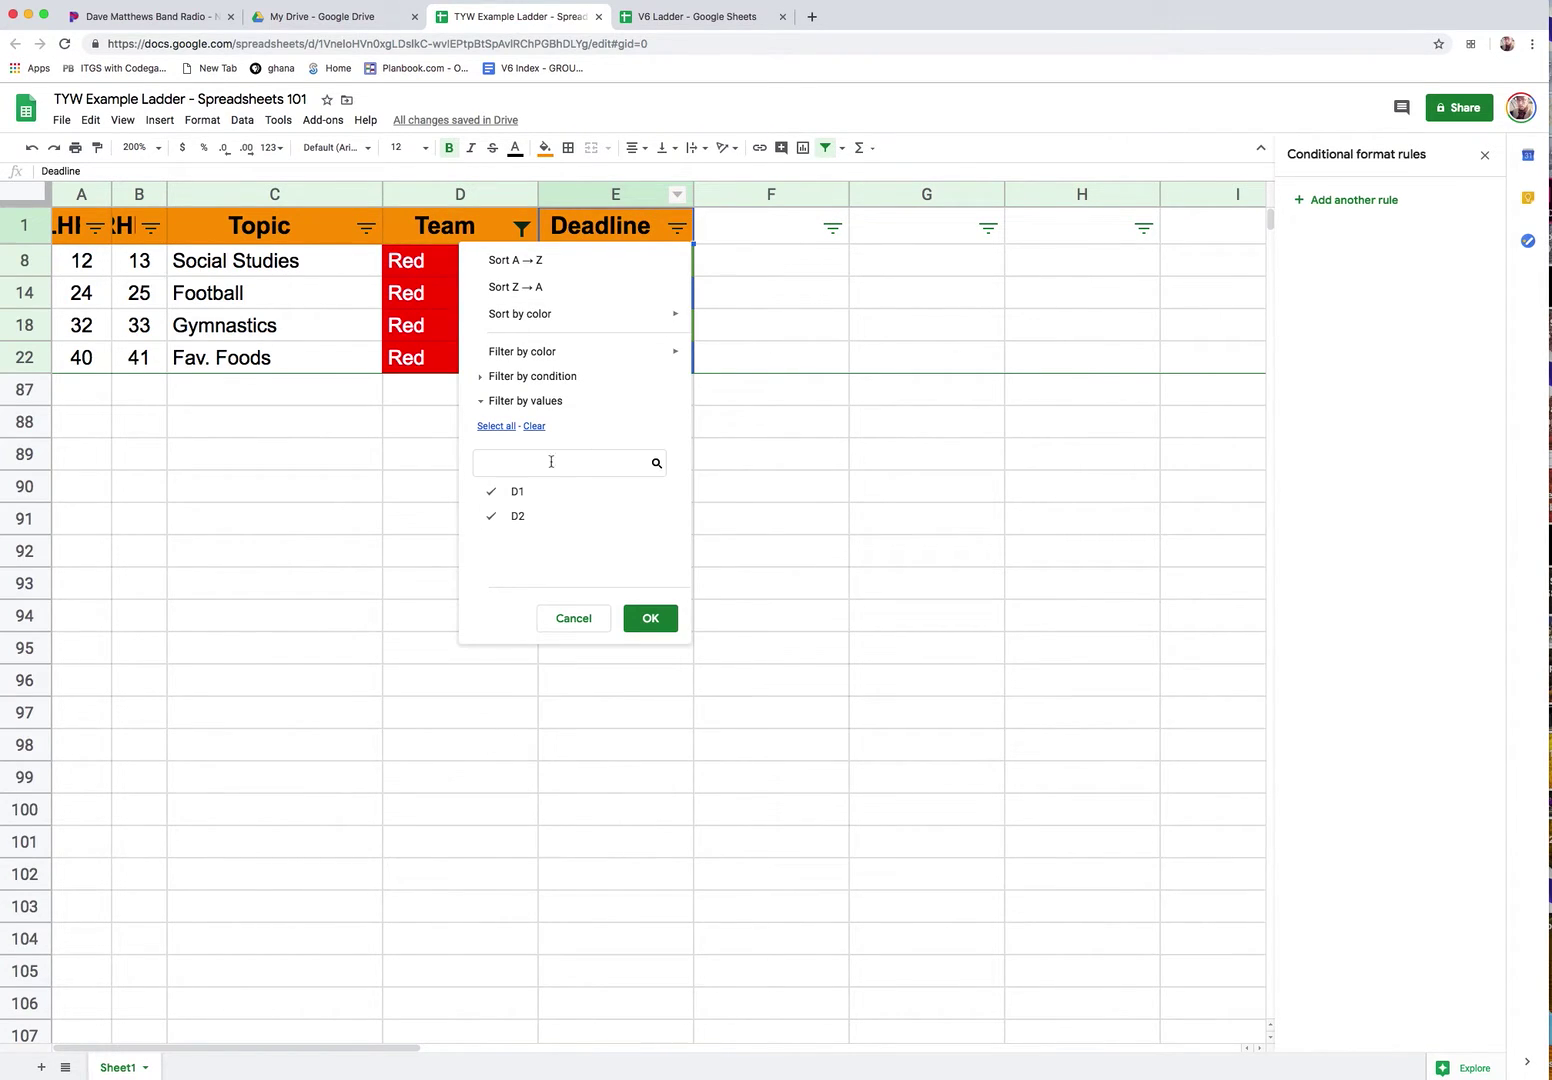
pyautogui.click(491, 524)
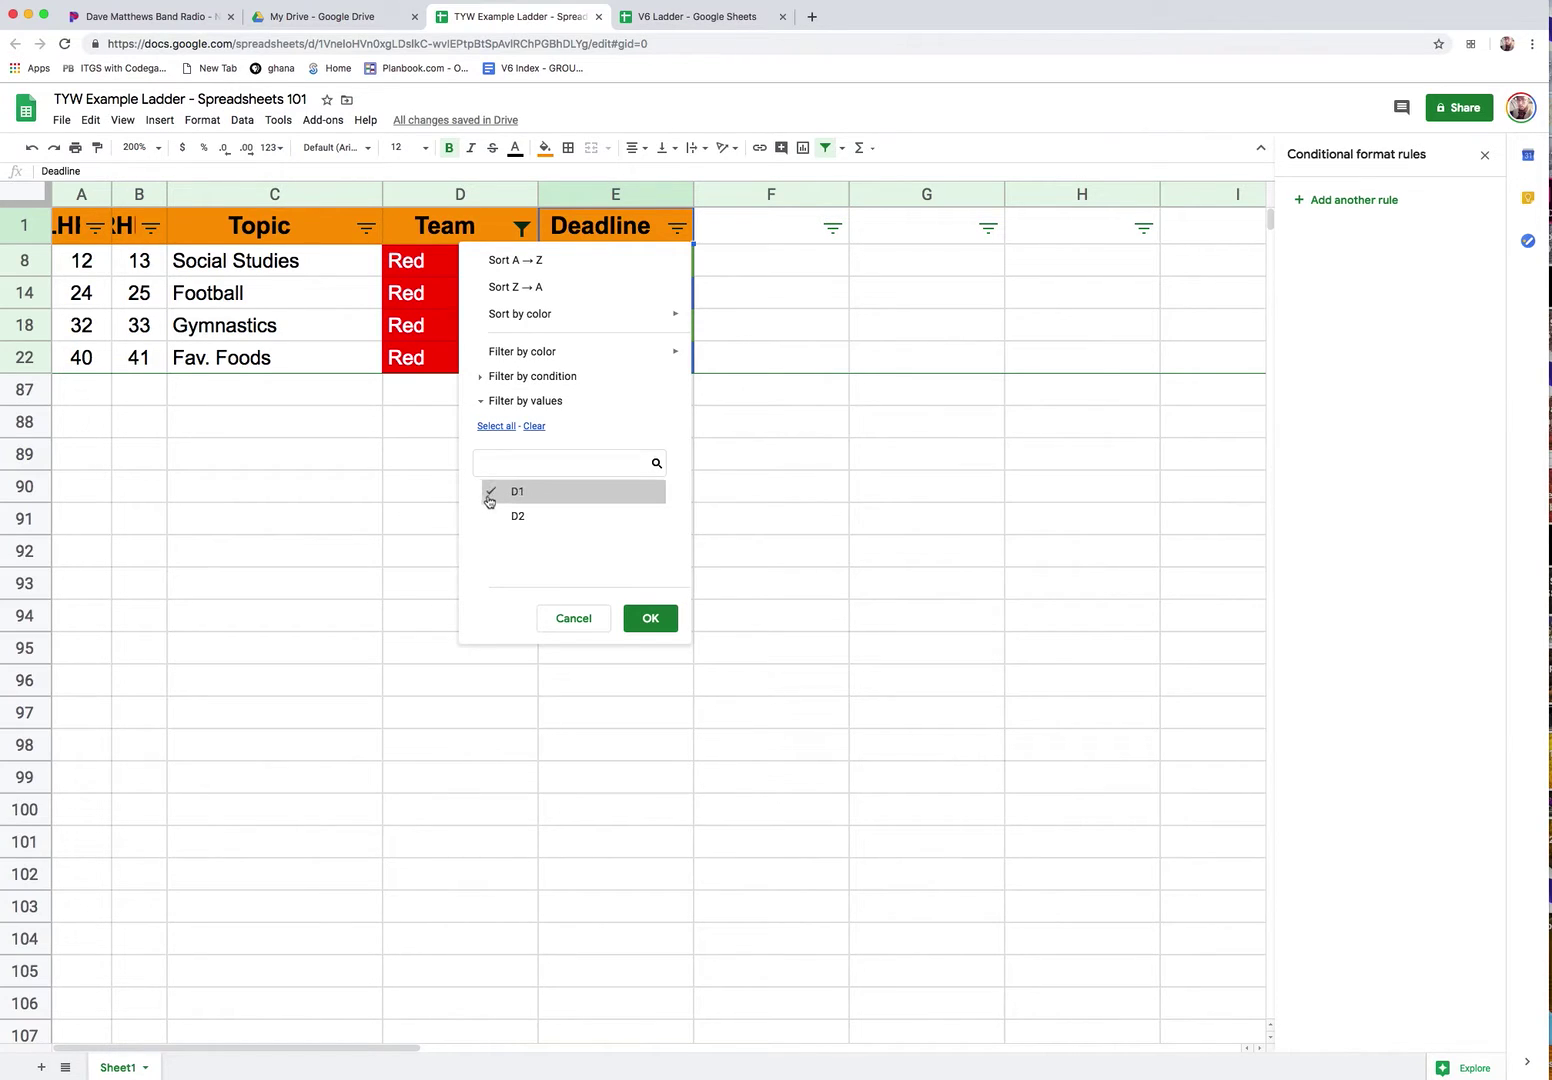
pyautogui.click(634, 631)
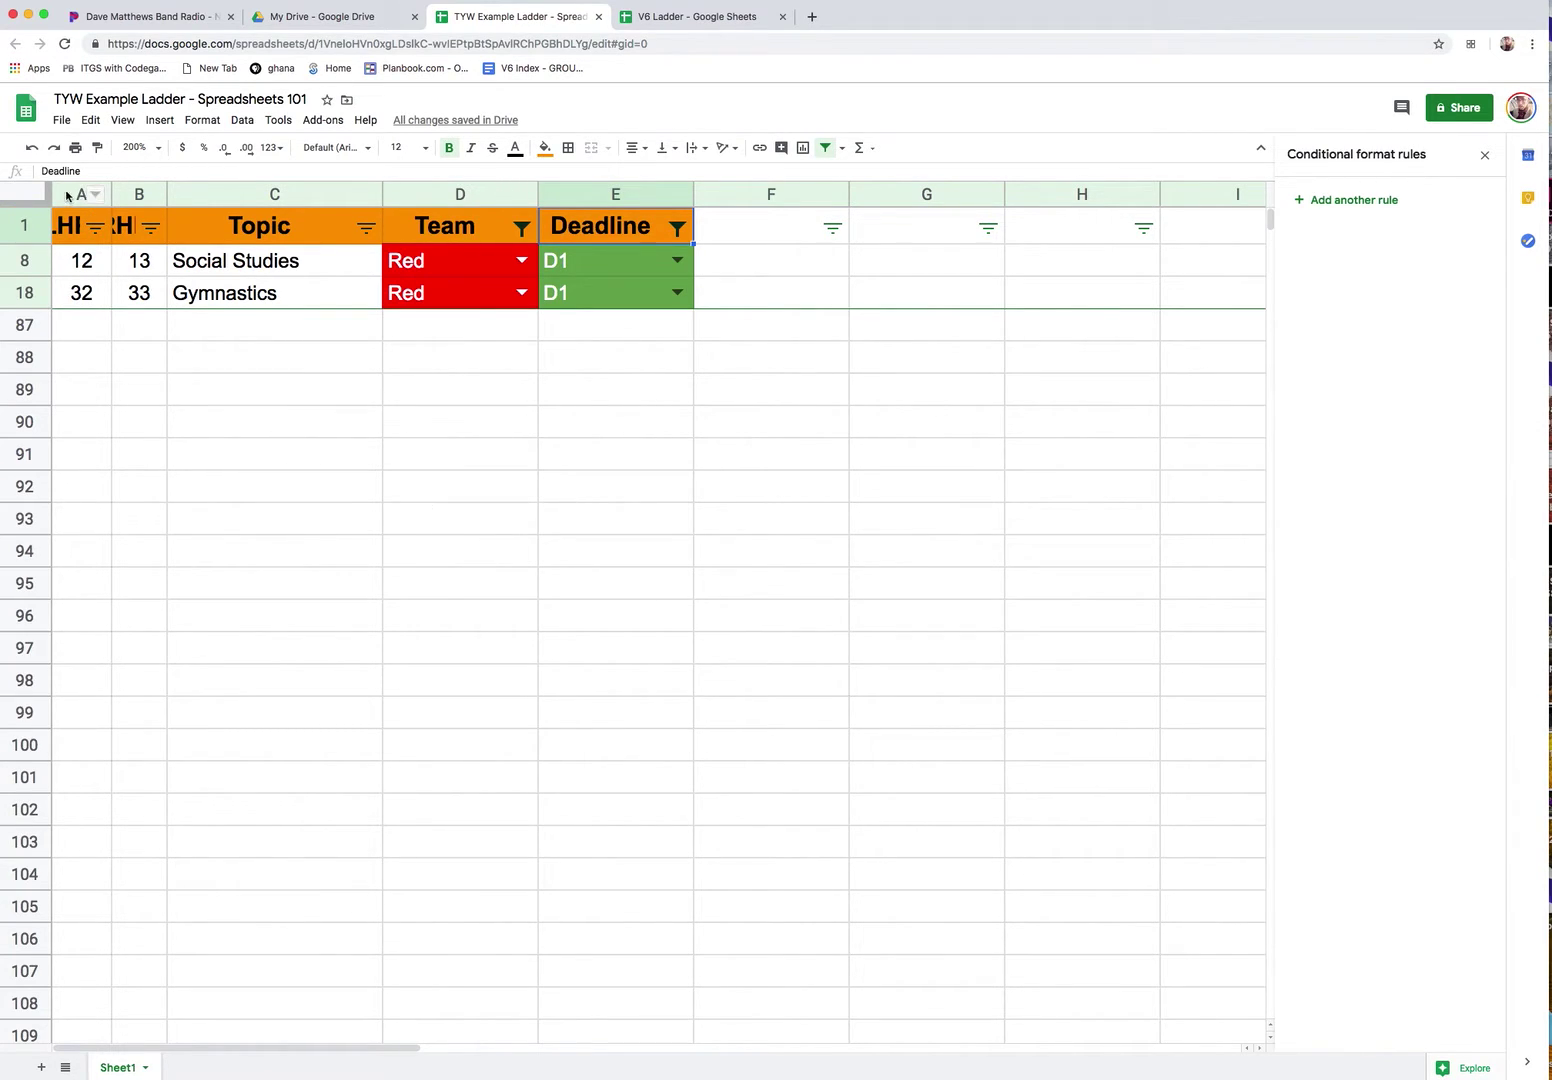
# Select the filtered Red D1 rows and preview how they print, then return to the sheet without printing.
pyautogui.moveTo(62, 196); pyautogui.dragTo(139, 195)
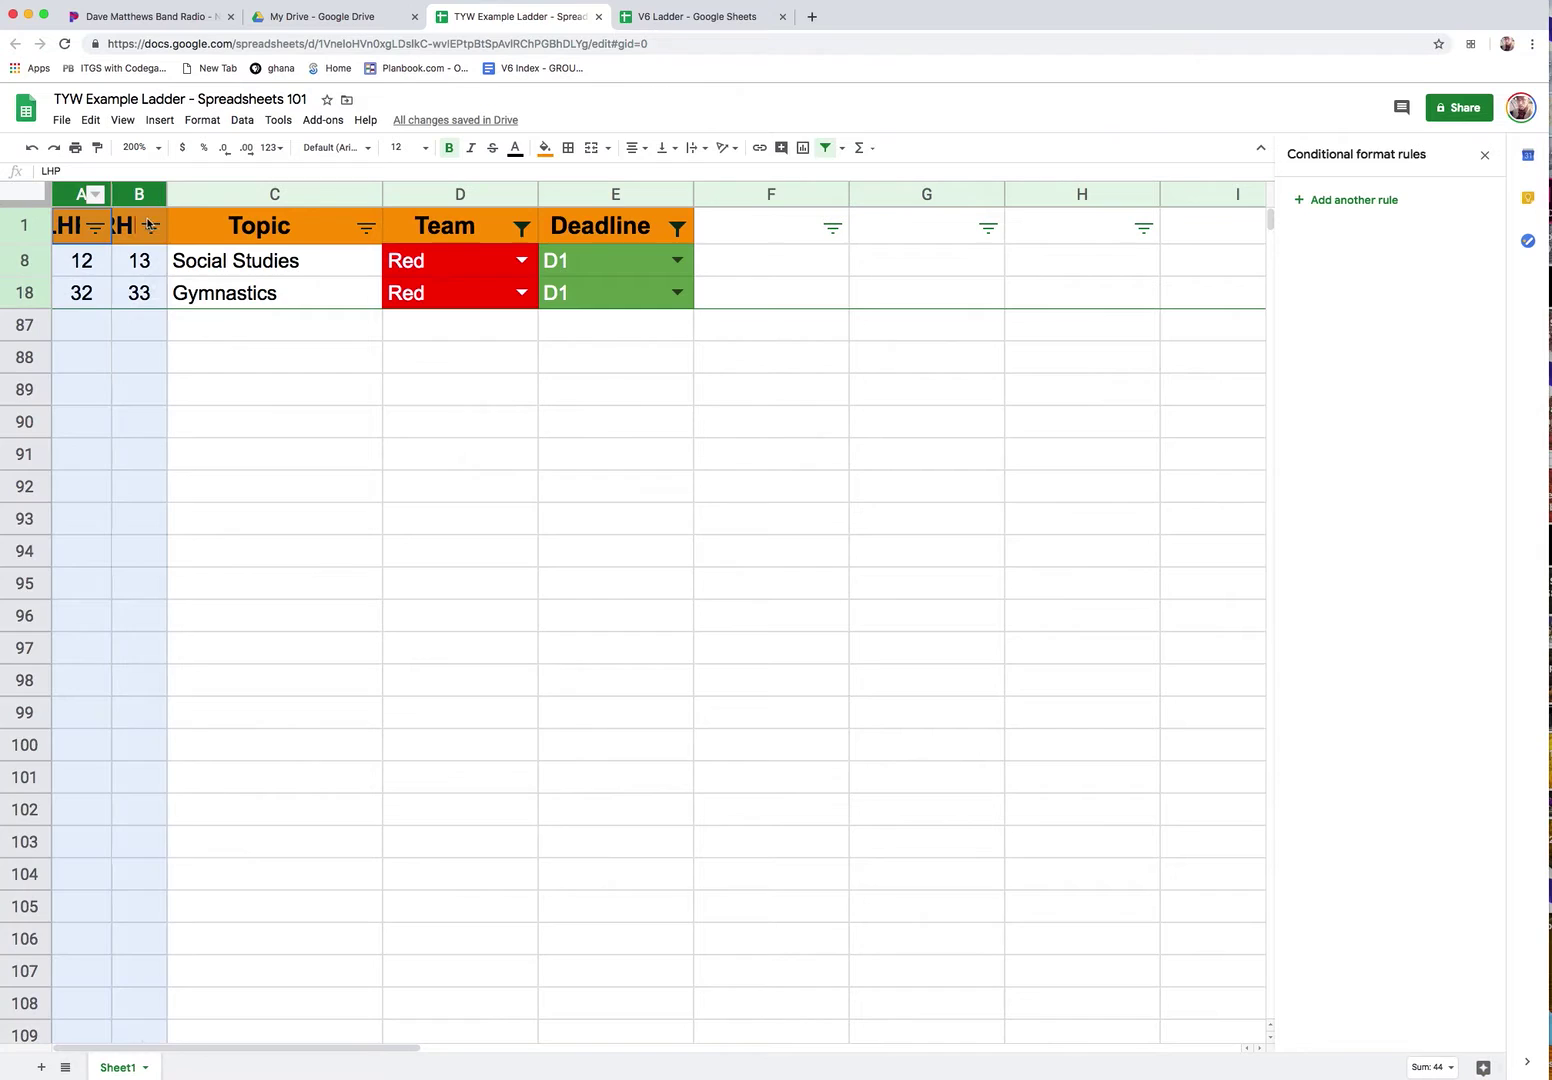
pyautogui.click(644, 335)
pyautogui.moveTo(663, 334); pyautogui.dragTo(80, 262)
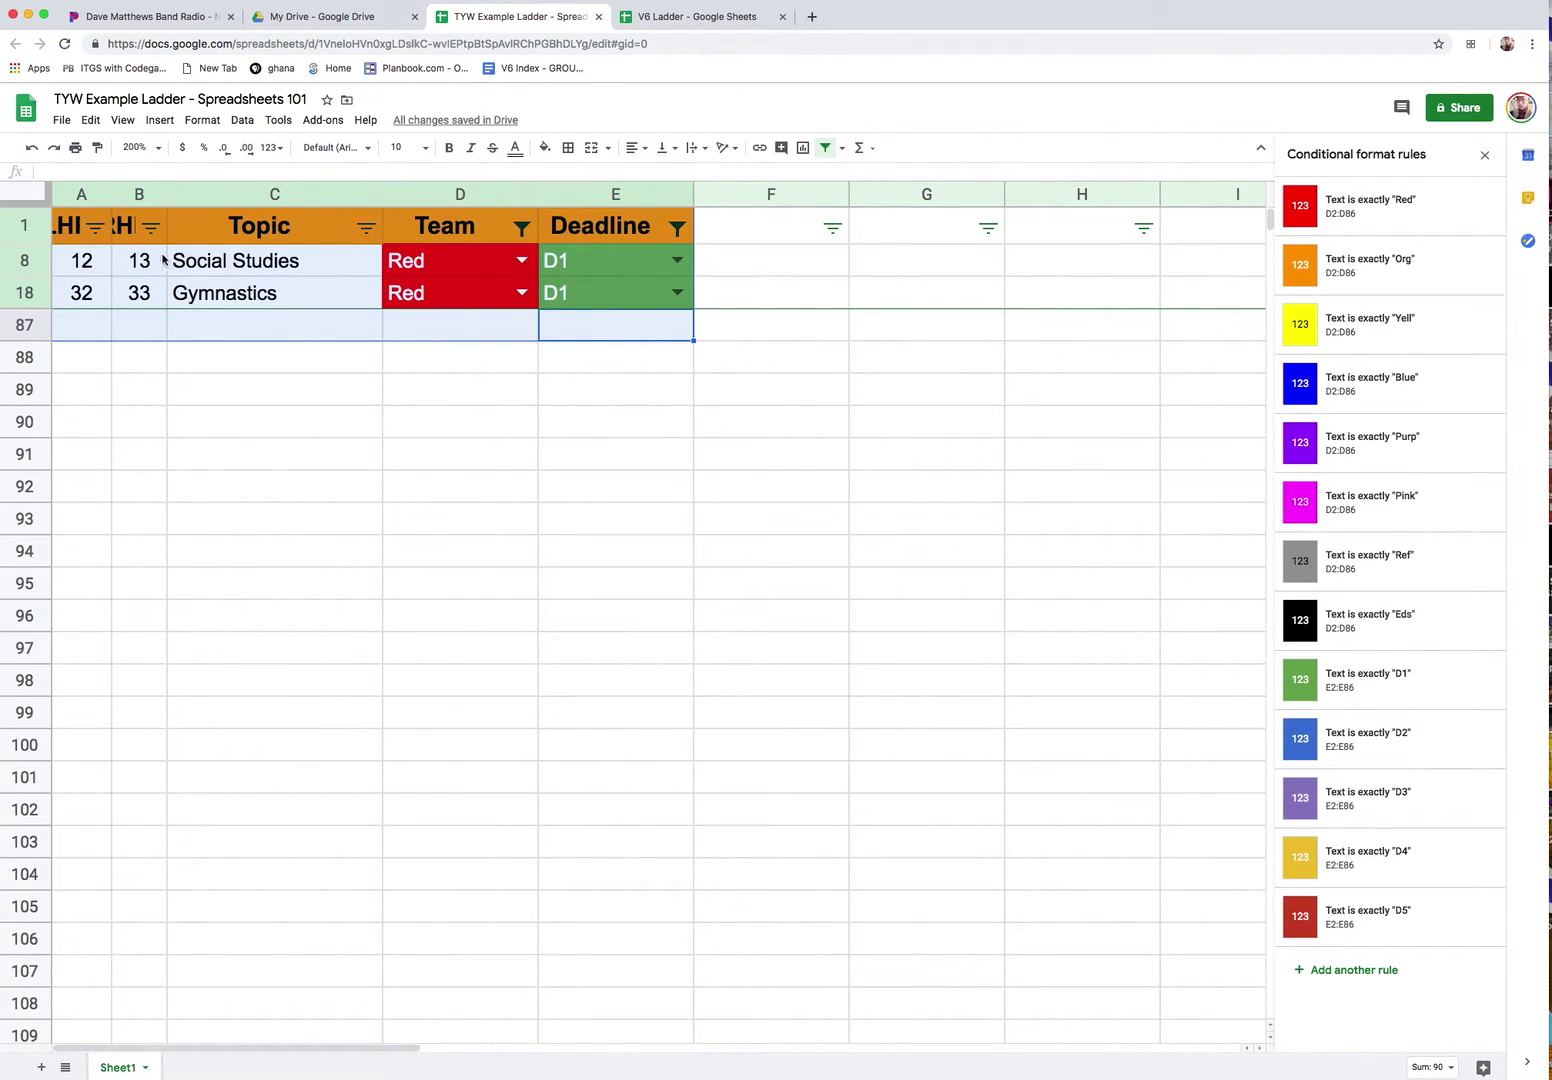
pyautogui.click(640, 333)
pyautogui.moveTo(645, 333); pyautogui.dragTo(80, 262)
pyautogui.press('super+p')
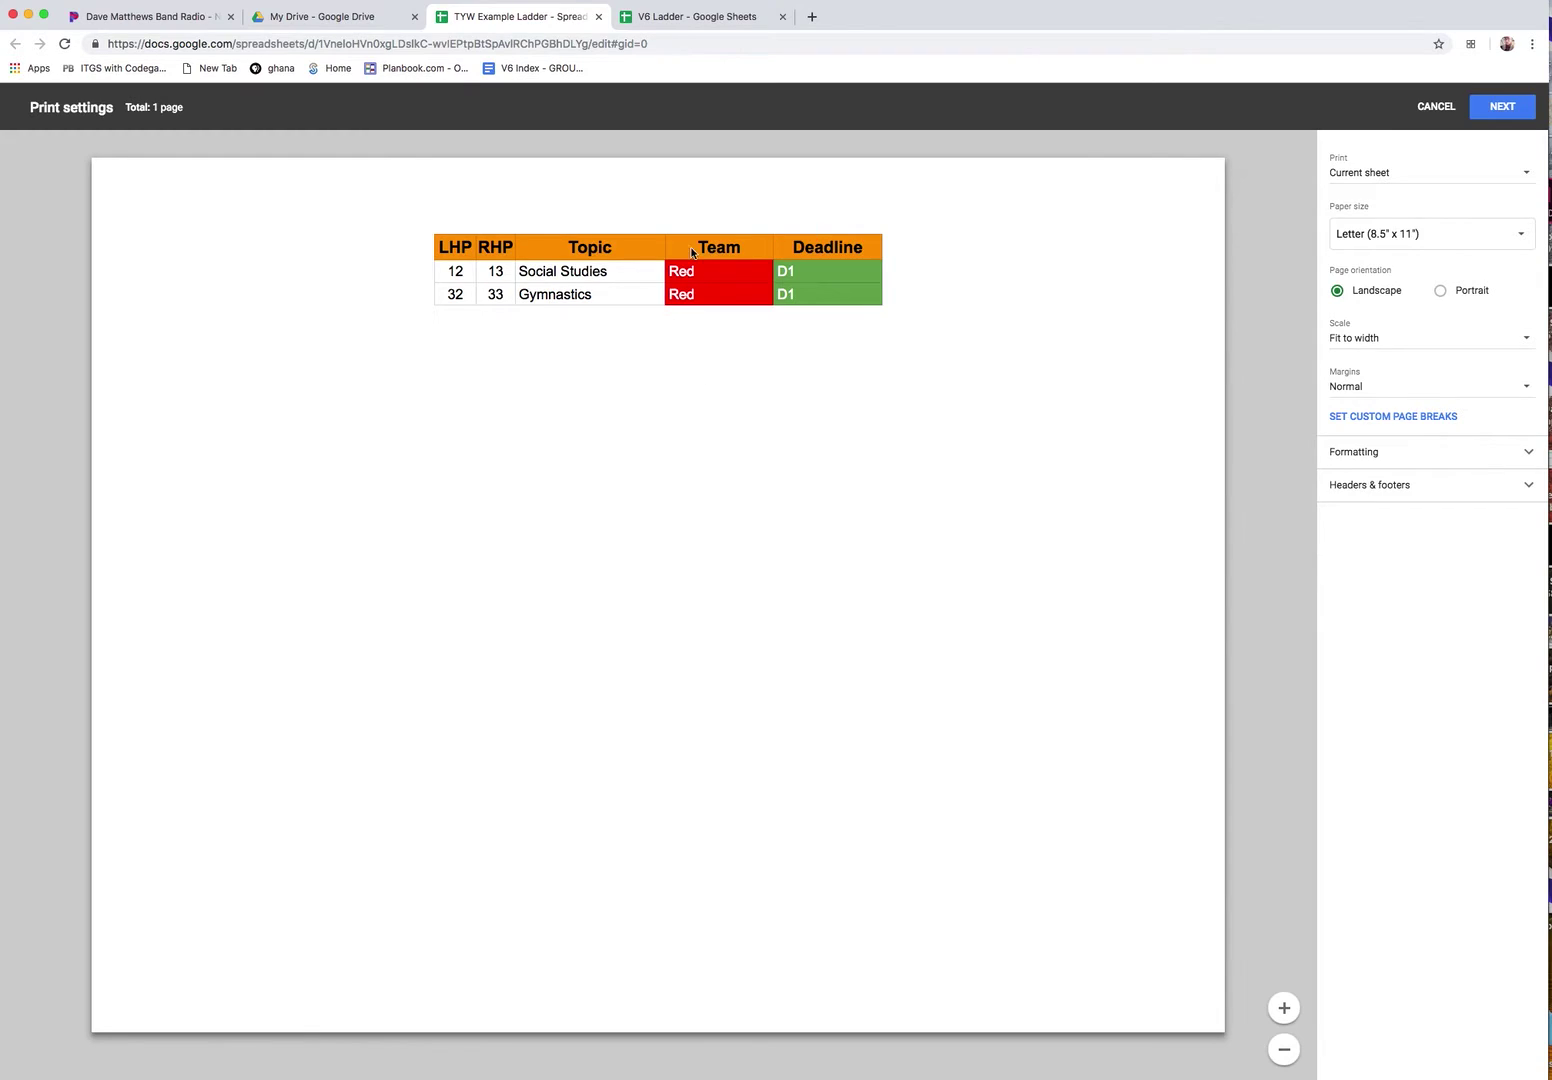
pyautogui.click(1437, 107)
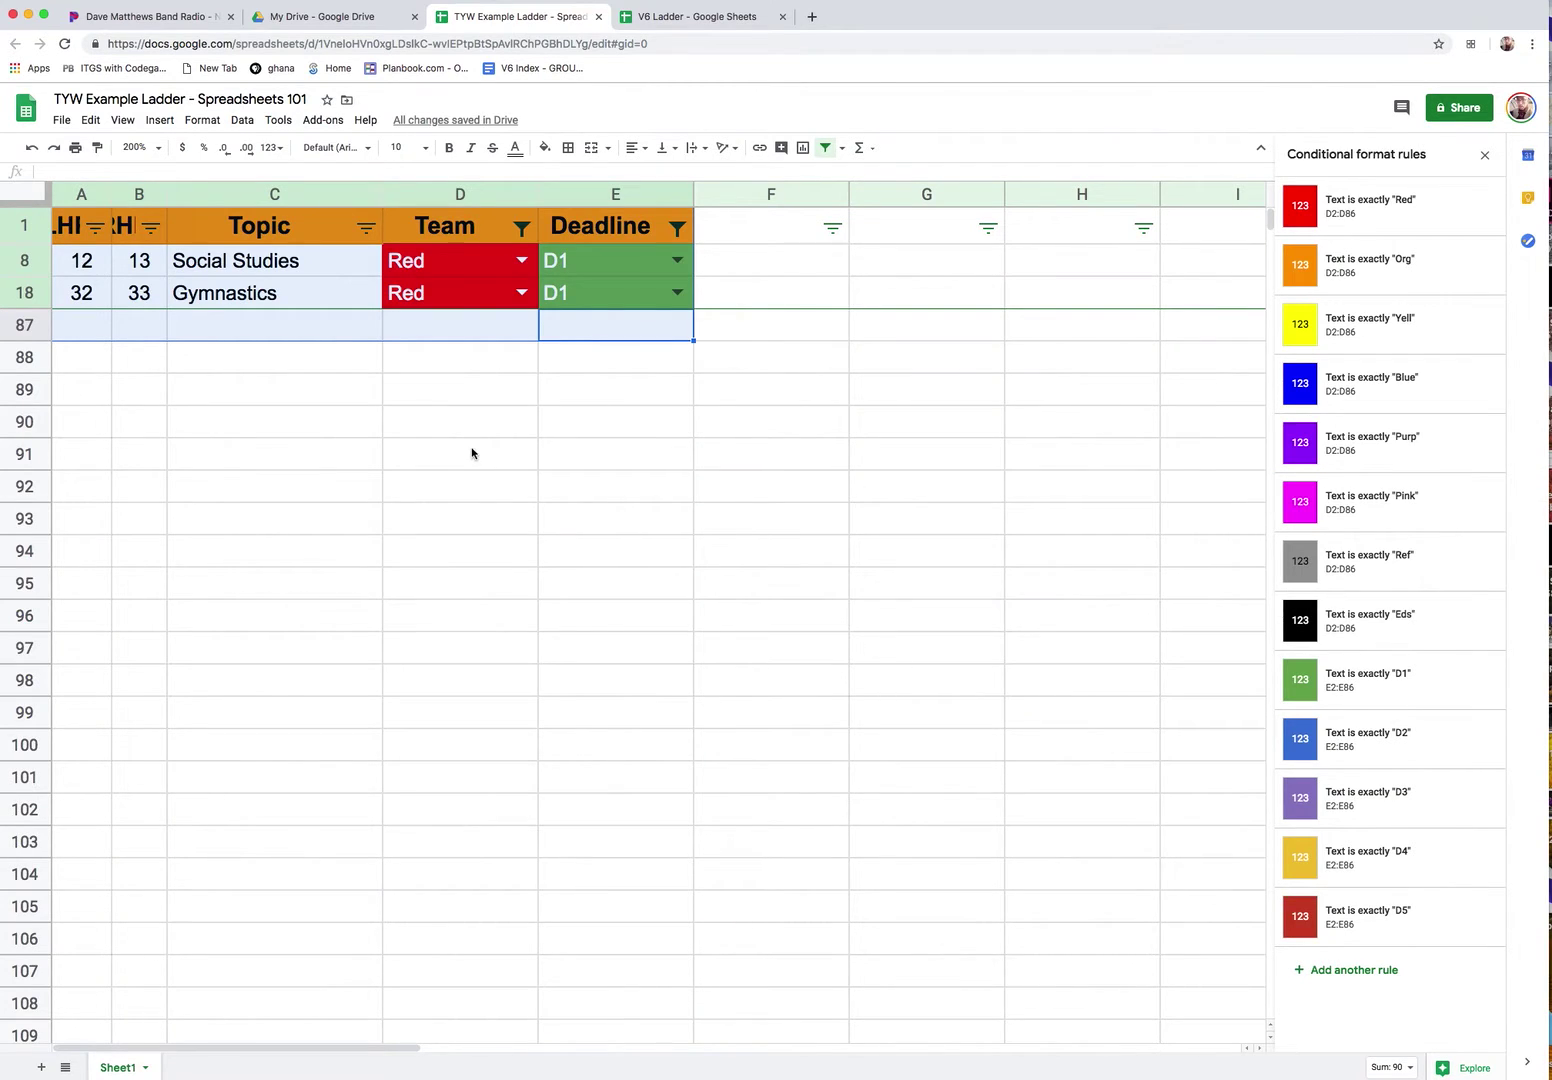
pyautogui.click(526, 229)
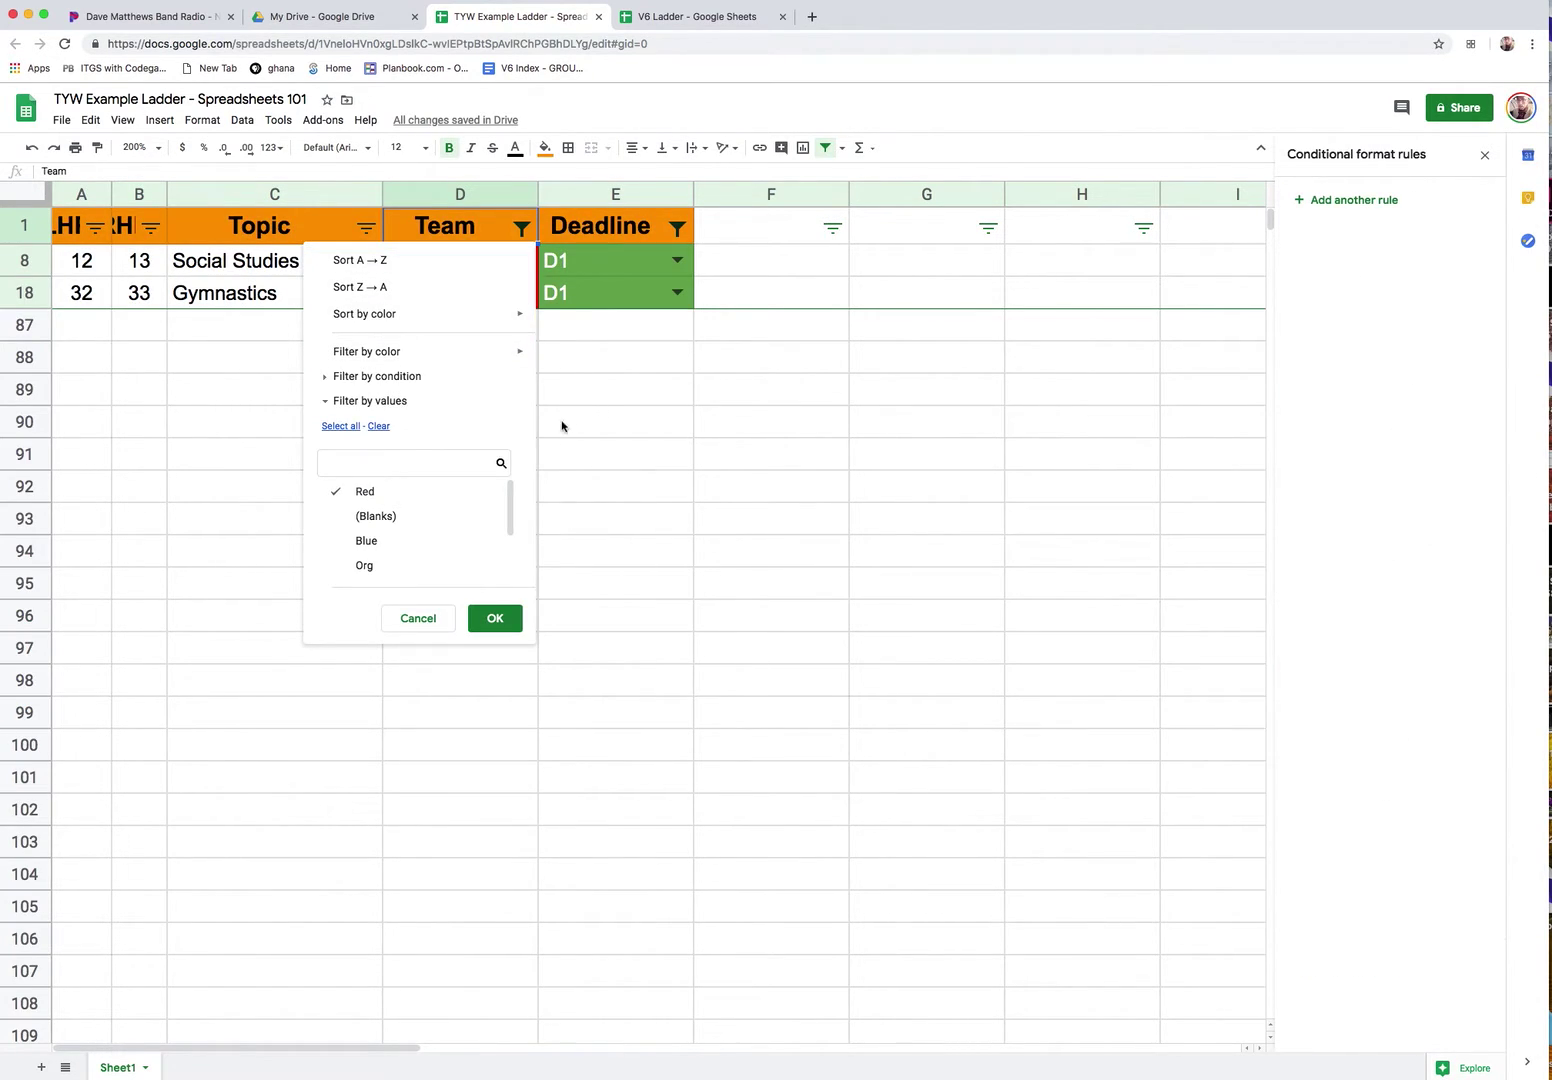
pyautogui.click(426, 620)
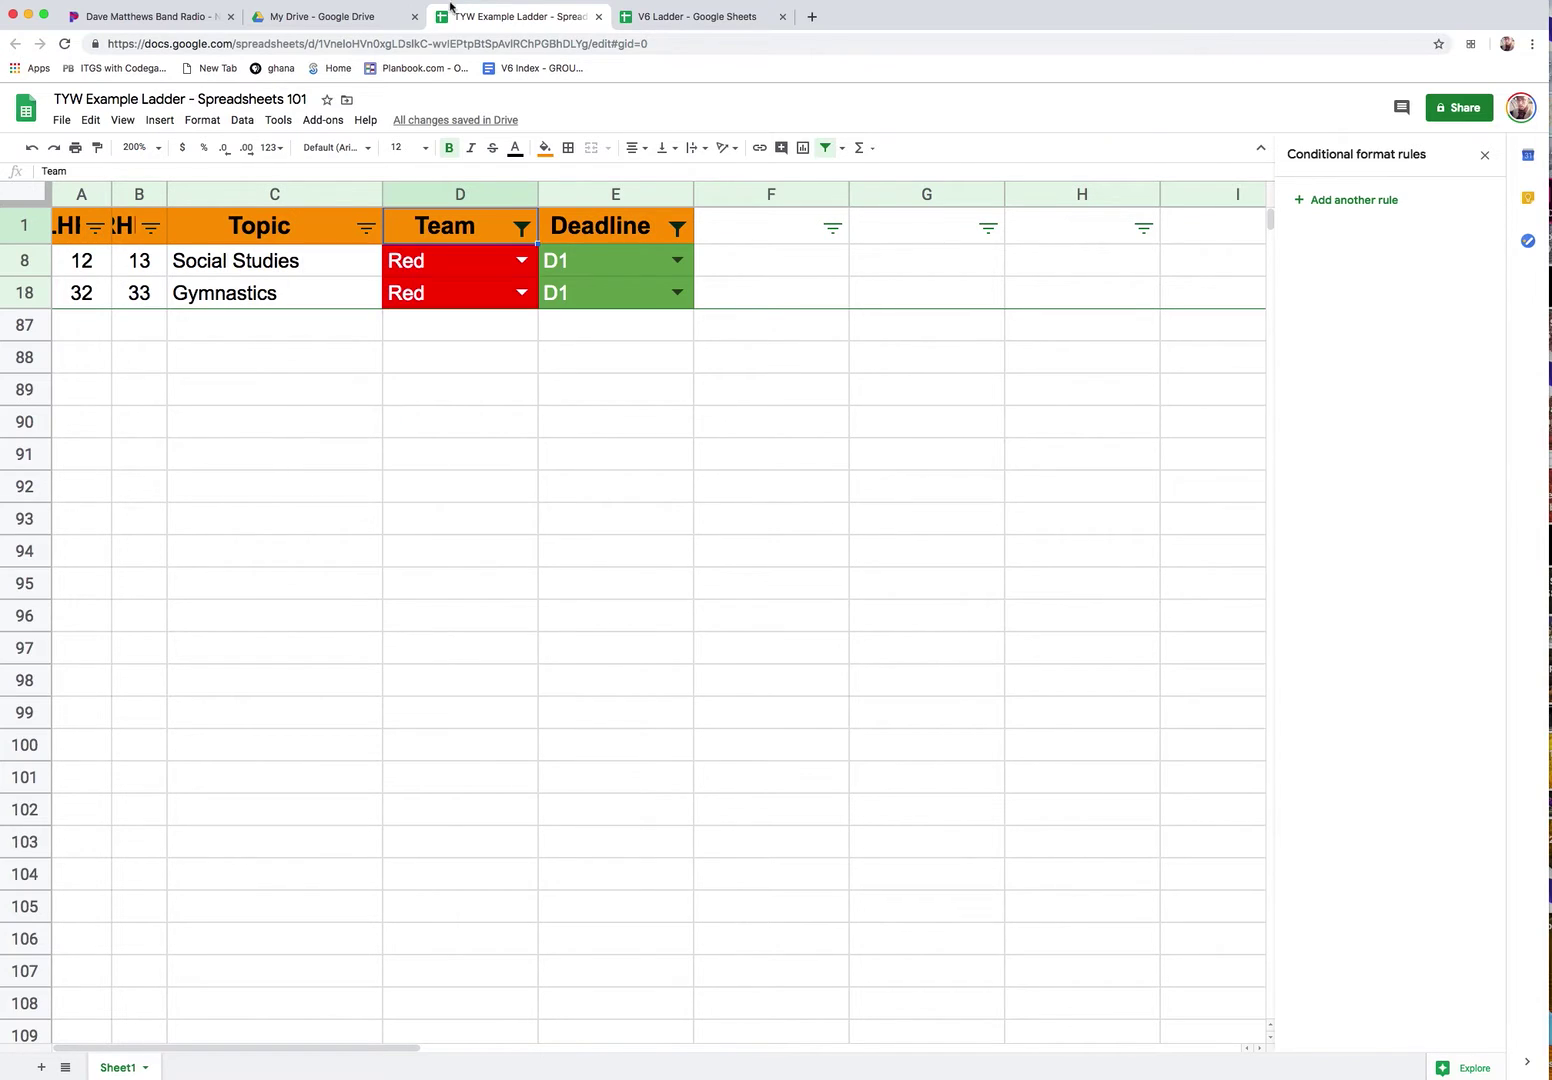
# Switch to the V6 Ladder spreadsheet and filter the Proof WO column to show only the WO1 rows.
pyautogui.click(688, 22)
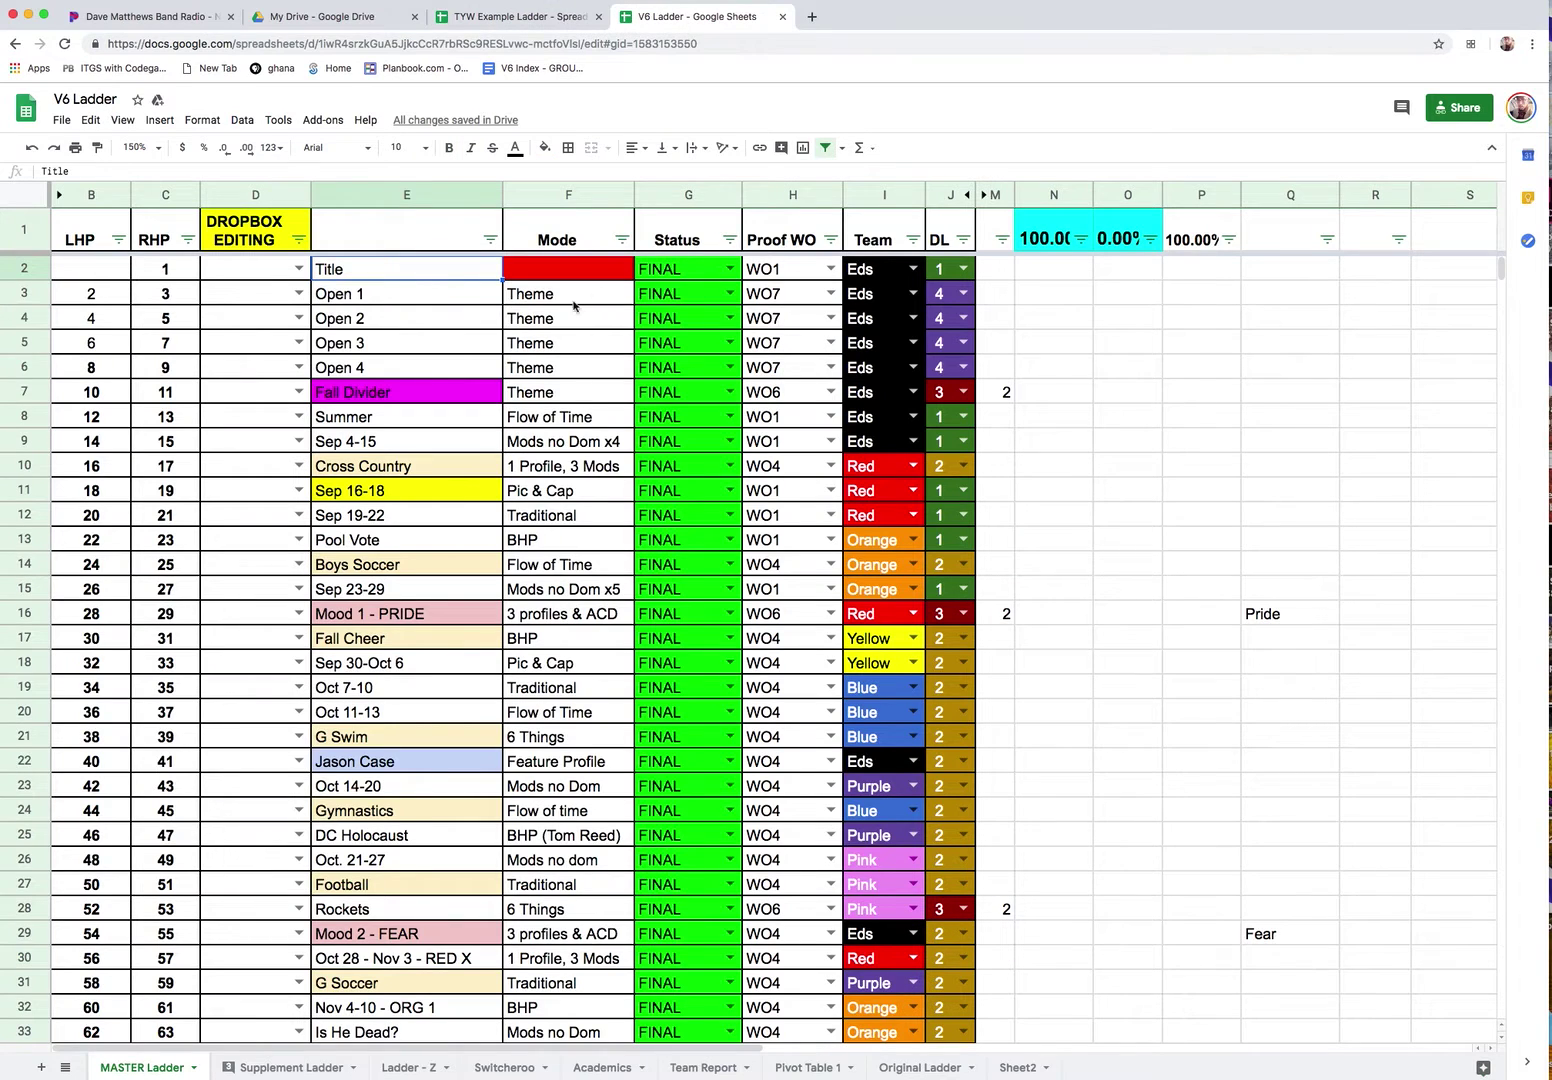
pyautogui.click(830, 239)
pyautogui.click(684, 434)
pyautogui.click(648, 552)
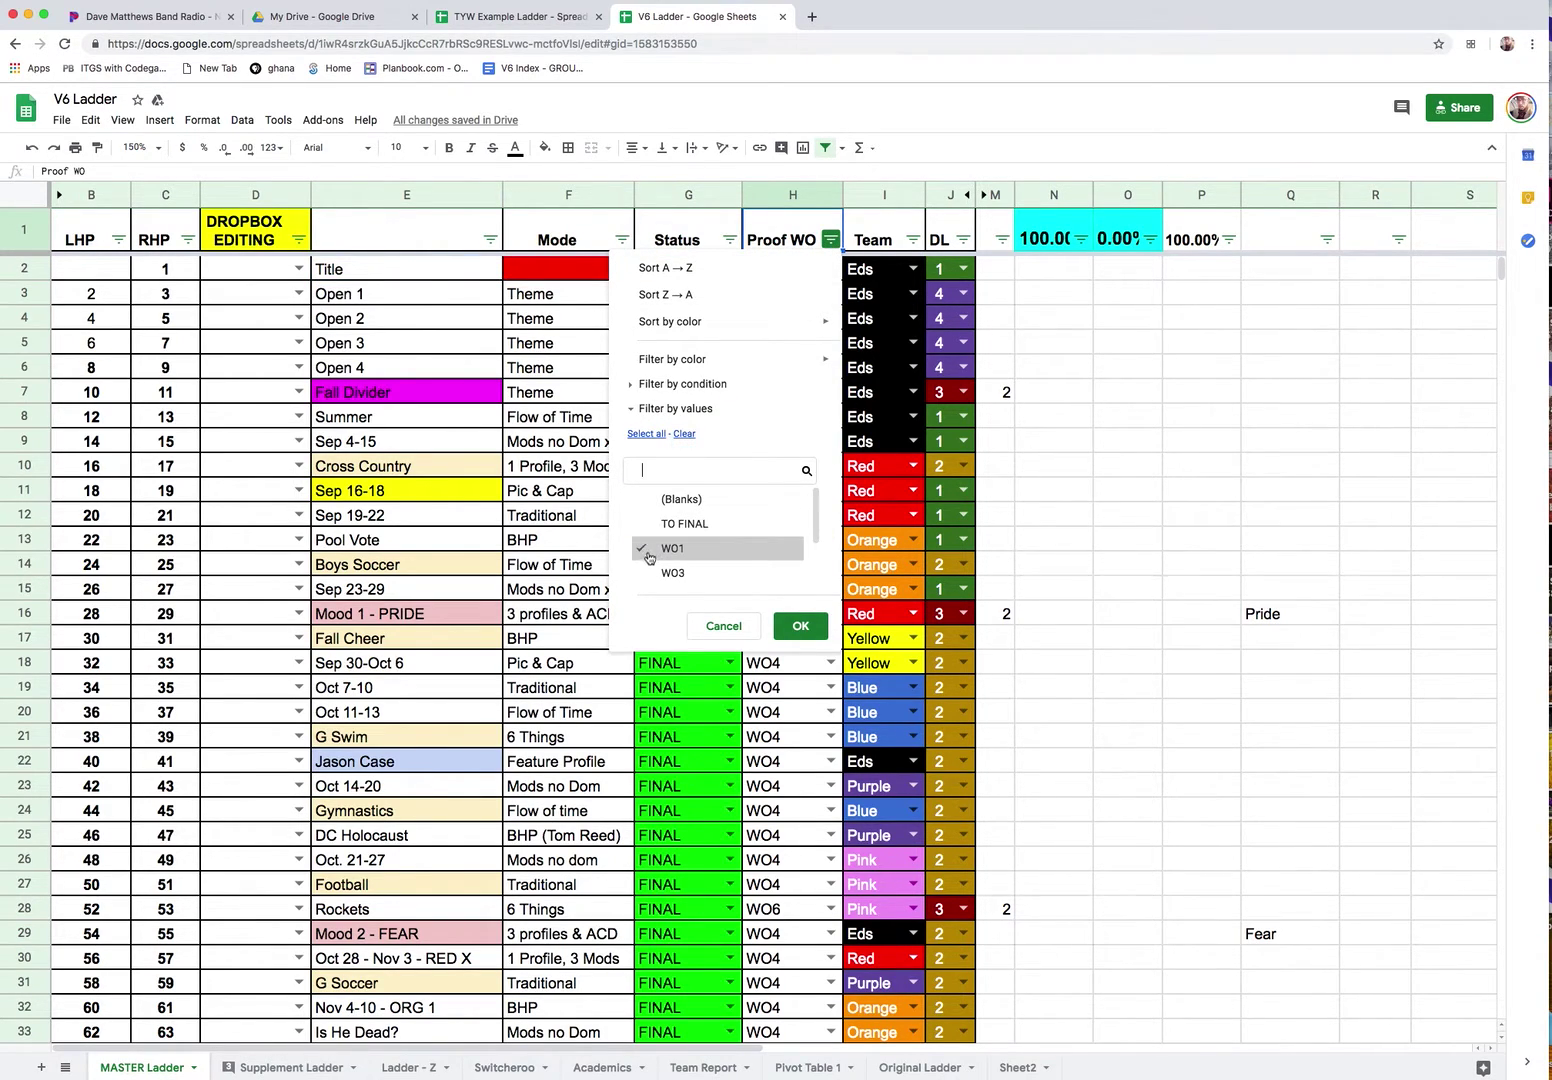
pyautogui.click(799, 627)
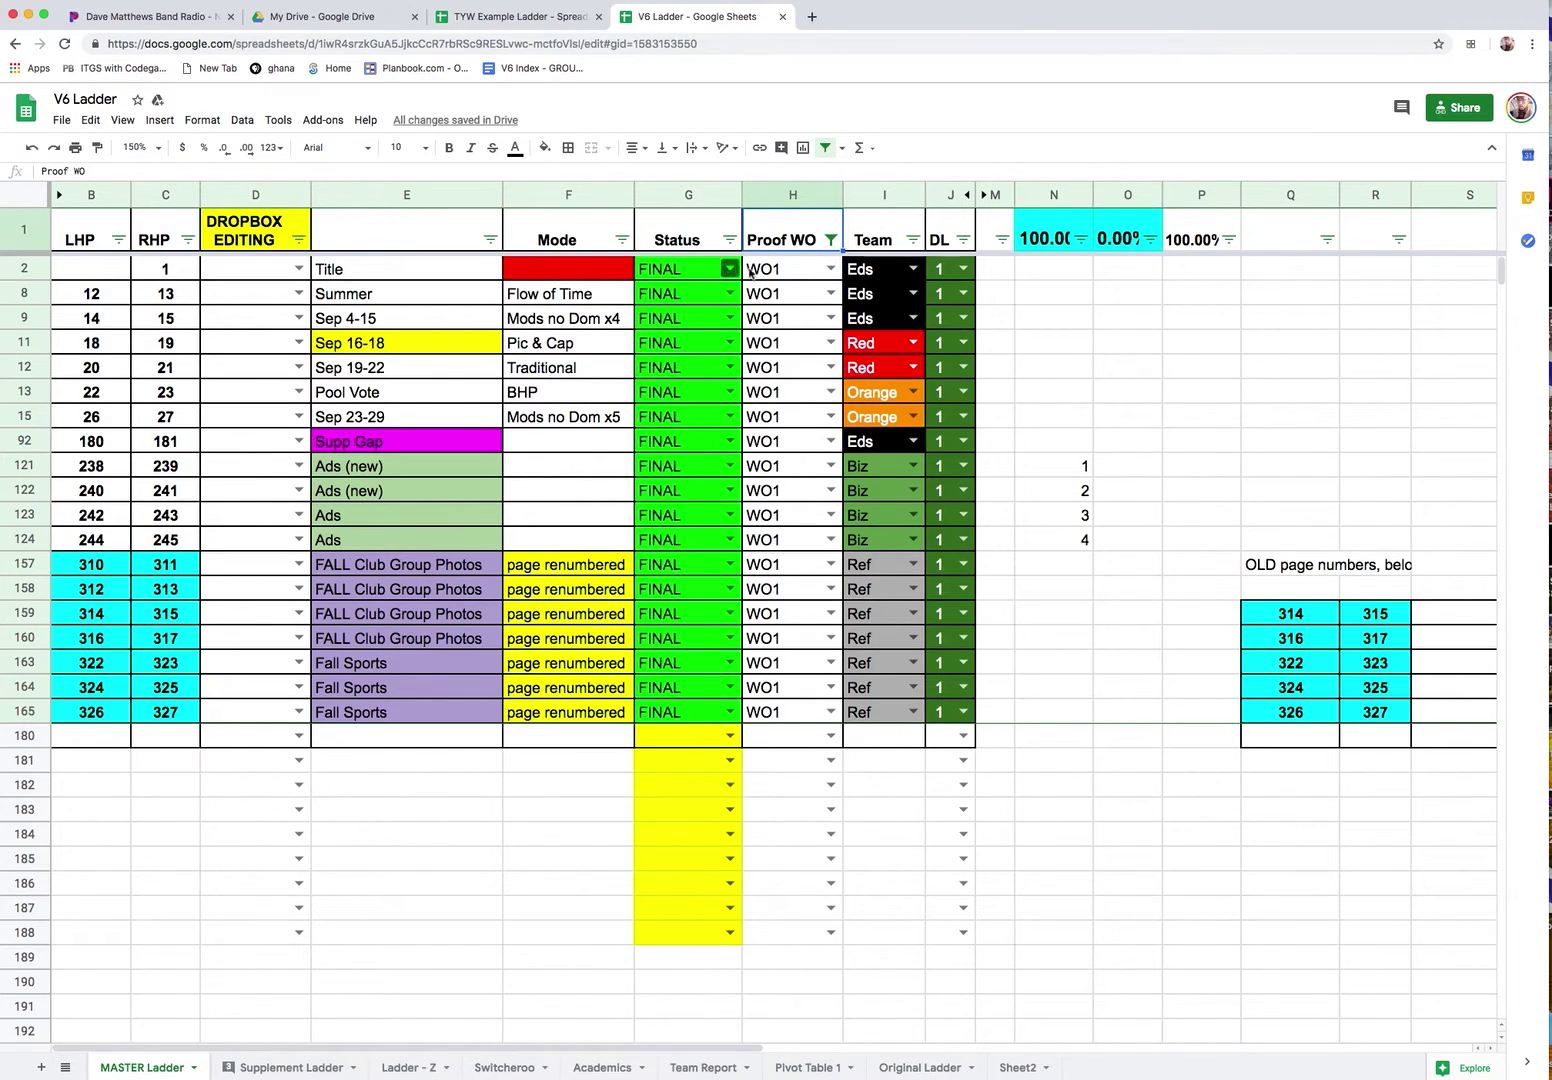
# Add WO6 to the values shown by the Proof WO column filter.
pyautogui.click(830, 241)
pyautogui.scroll(-2, 712, 535)
pyautogui.click(712, 562)
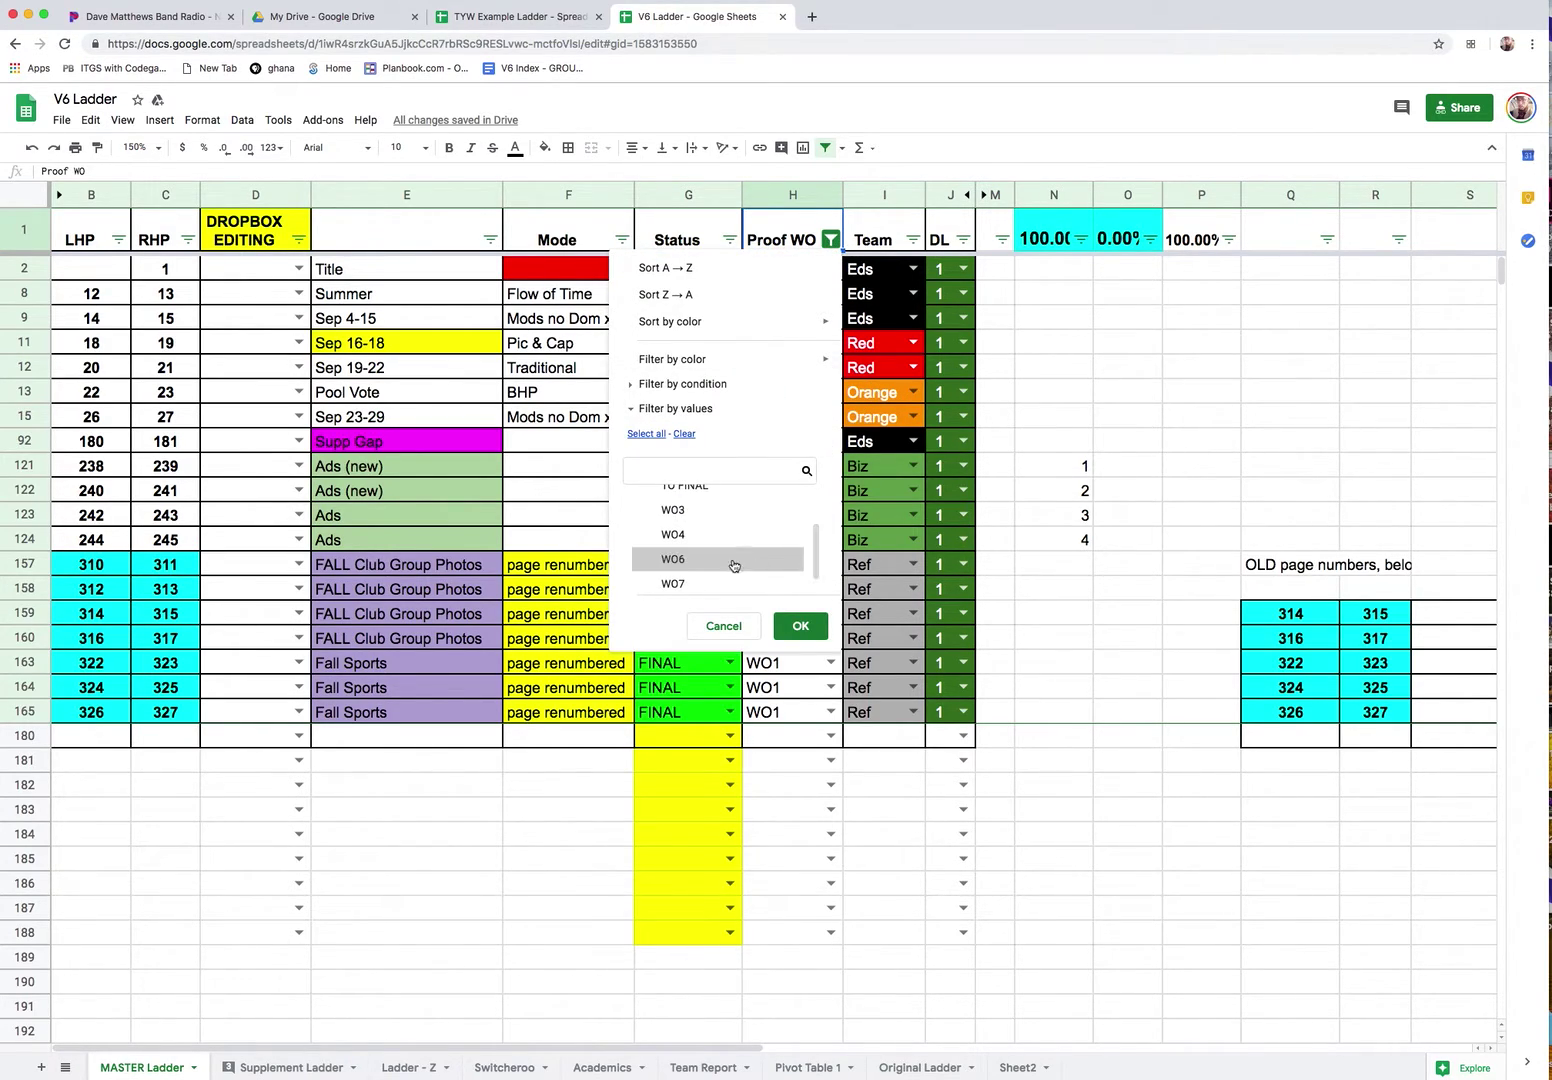
pyautogui.click(800, 626)
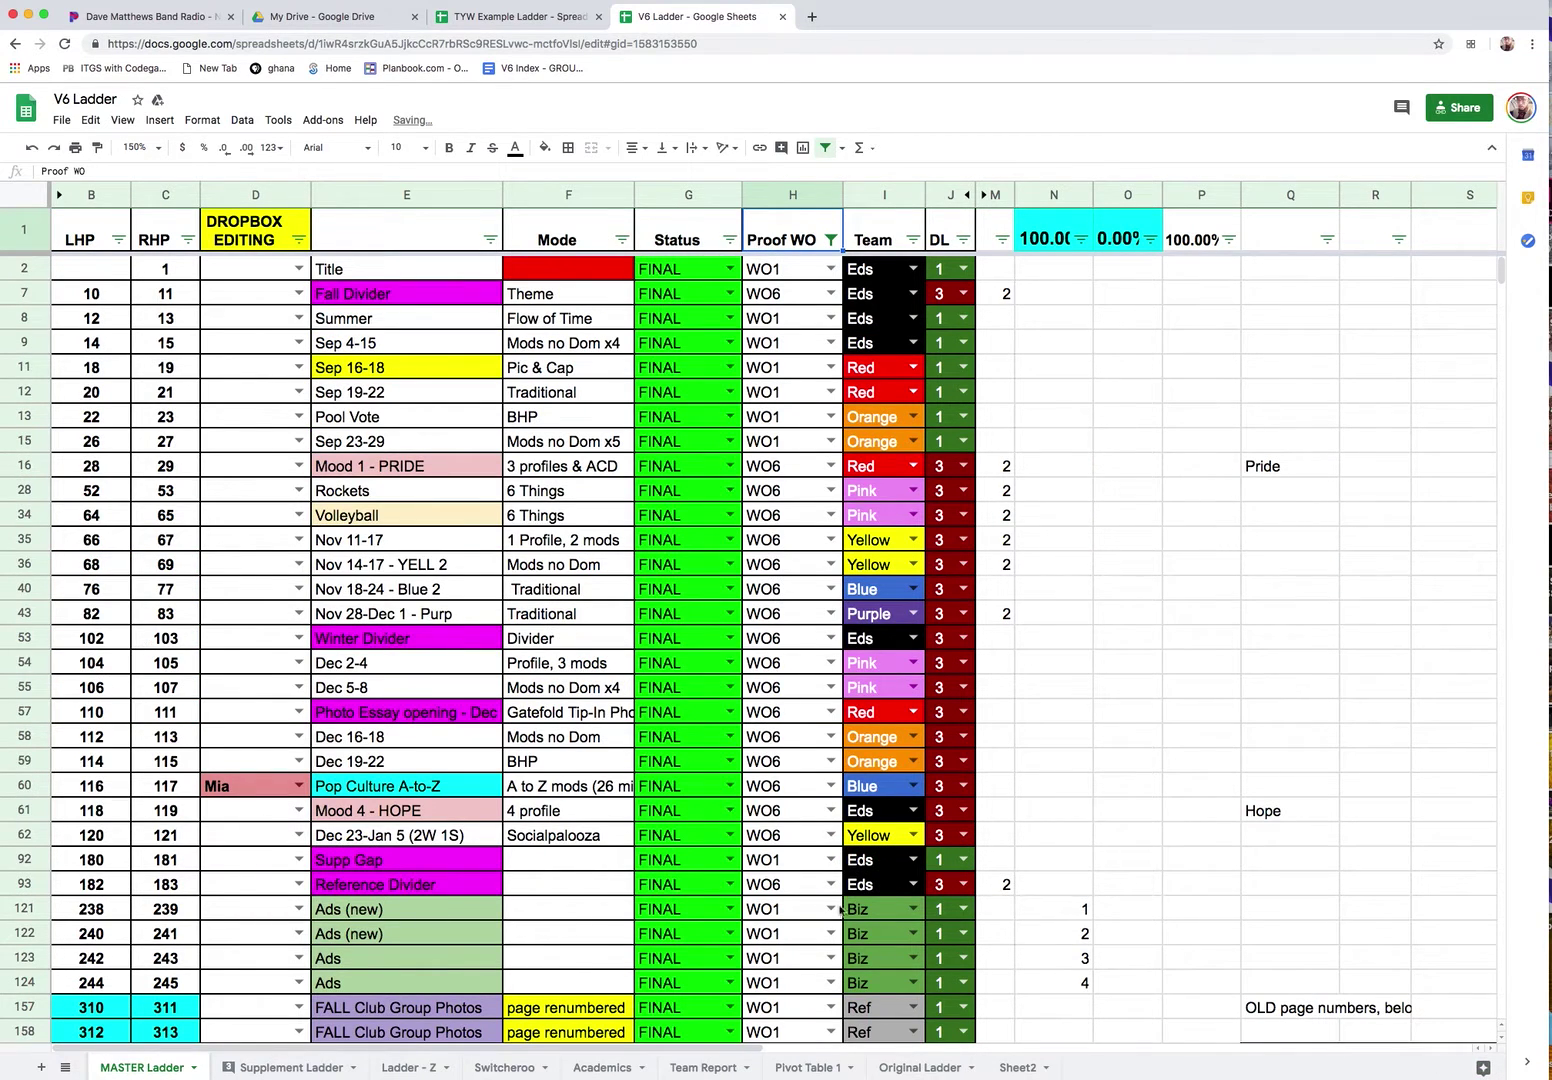
# Filter the Team column to show only the Eds and Yellow rows.
pyautogui.click(912, 239)
pyautogui.click(766, 433)
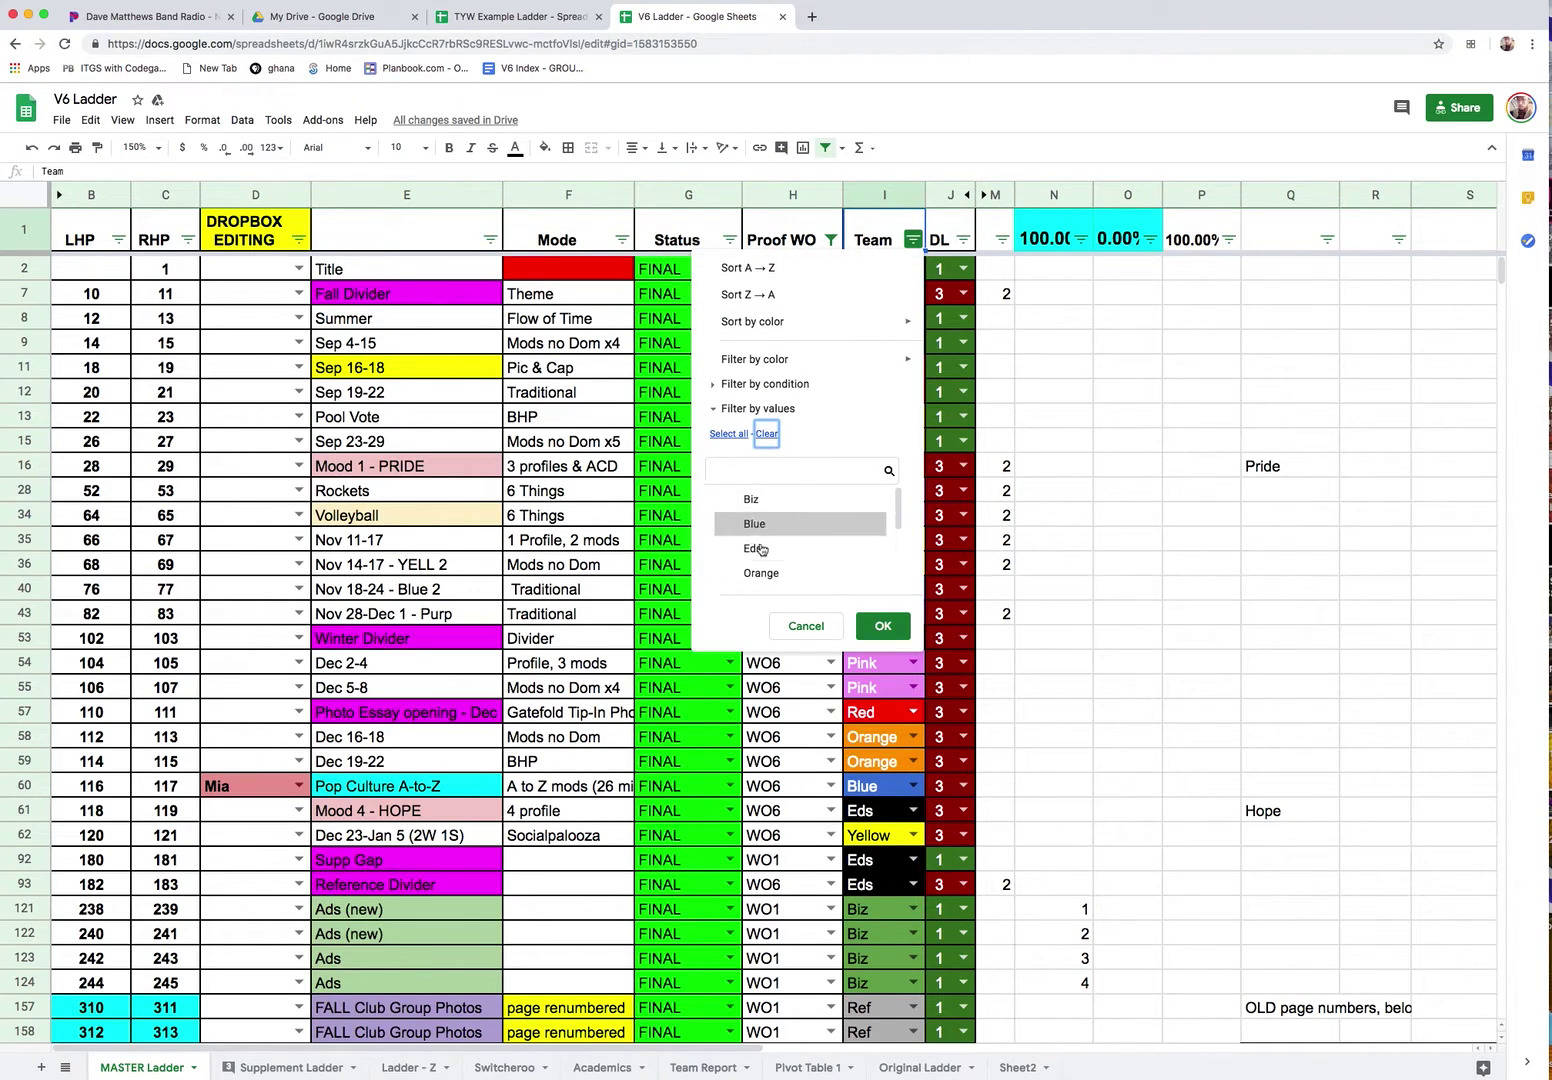
pyautogui.scroll(-3, 759, 565)
pyautogui.scroll(3, 765, 570)
pyautogui.click(772, 550)
pyautogui.click(880, 626)
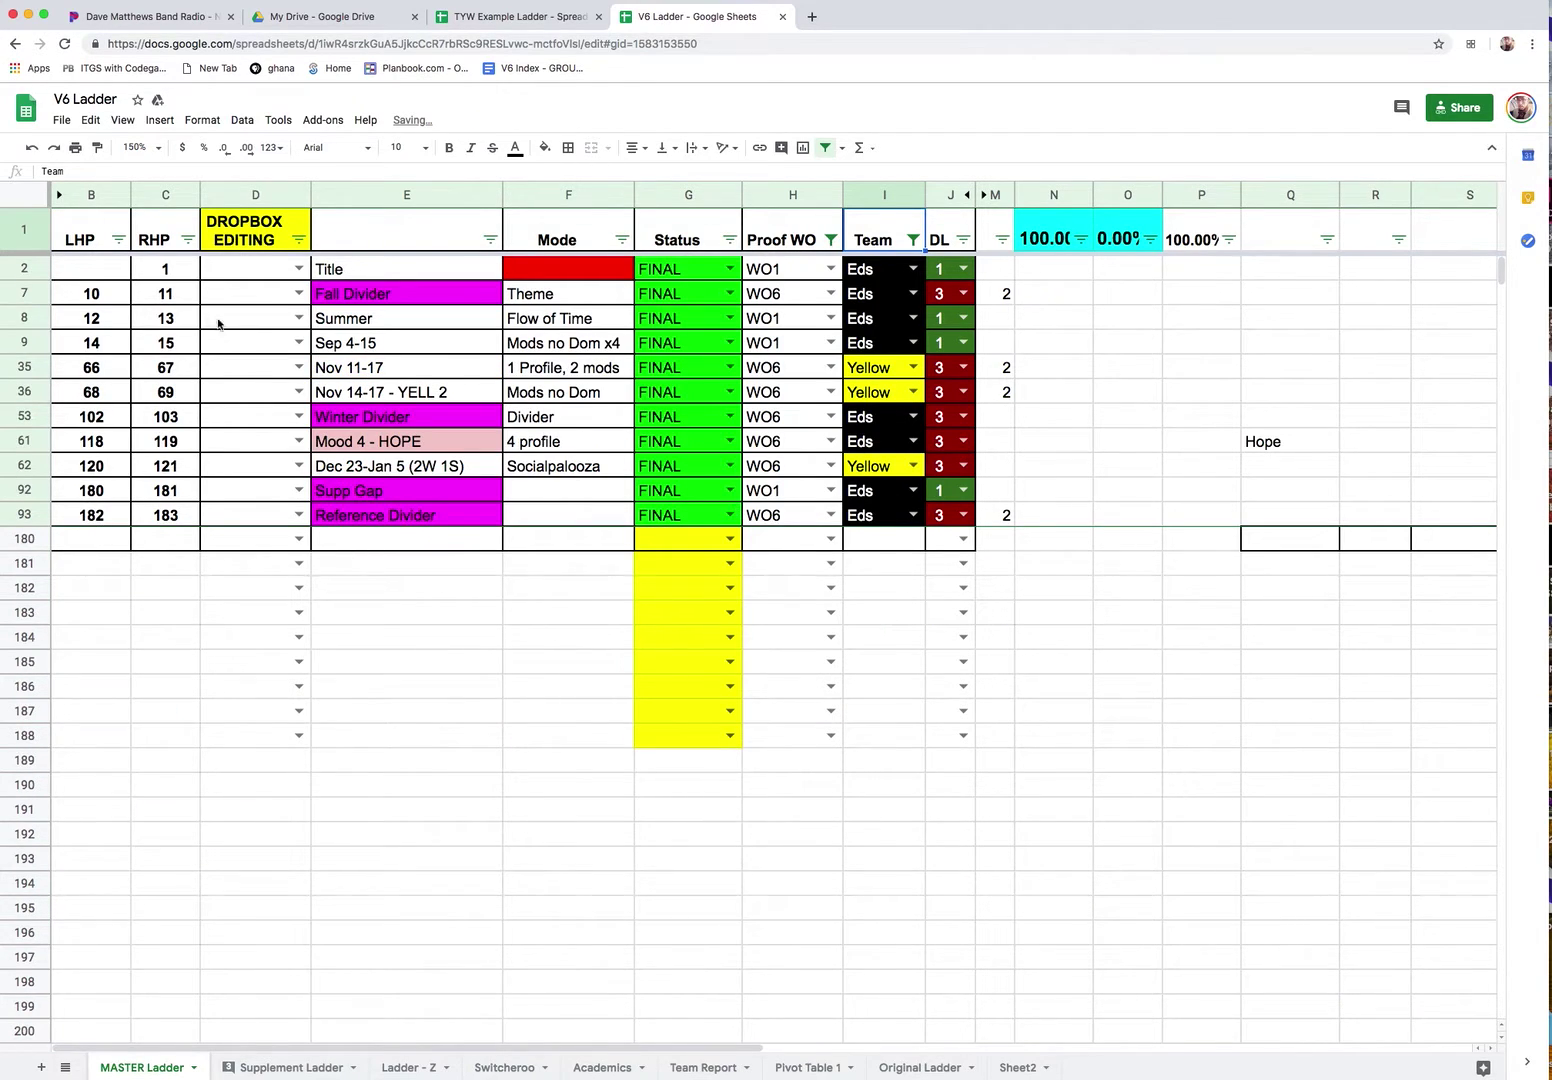
# Preview the print of the selected cells B1:J180 in landscape orientation, and leave without printing.
pyautogui.click(86, 236)
pyautogui.keyDown('shift'); pyautogui.click(952, 543); pyautogui.keyUp('shift')
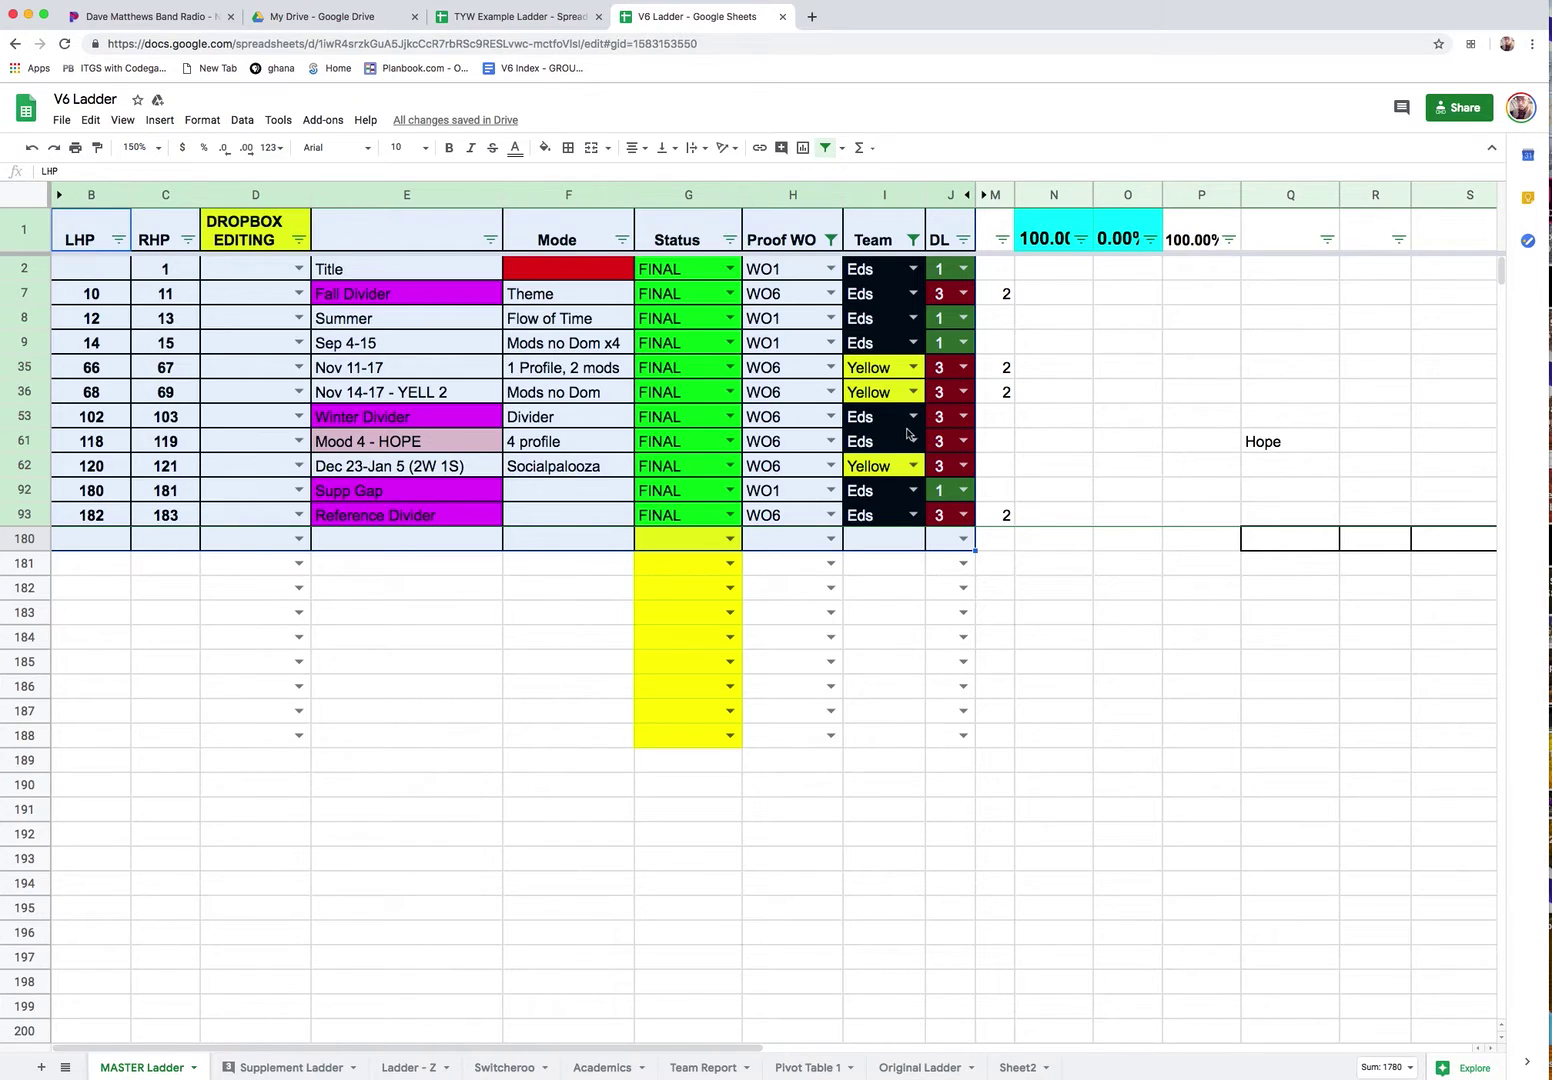
pyautogui.press('super+p')
pyautogui.click(1350, 172)
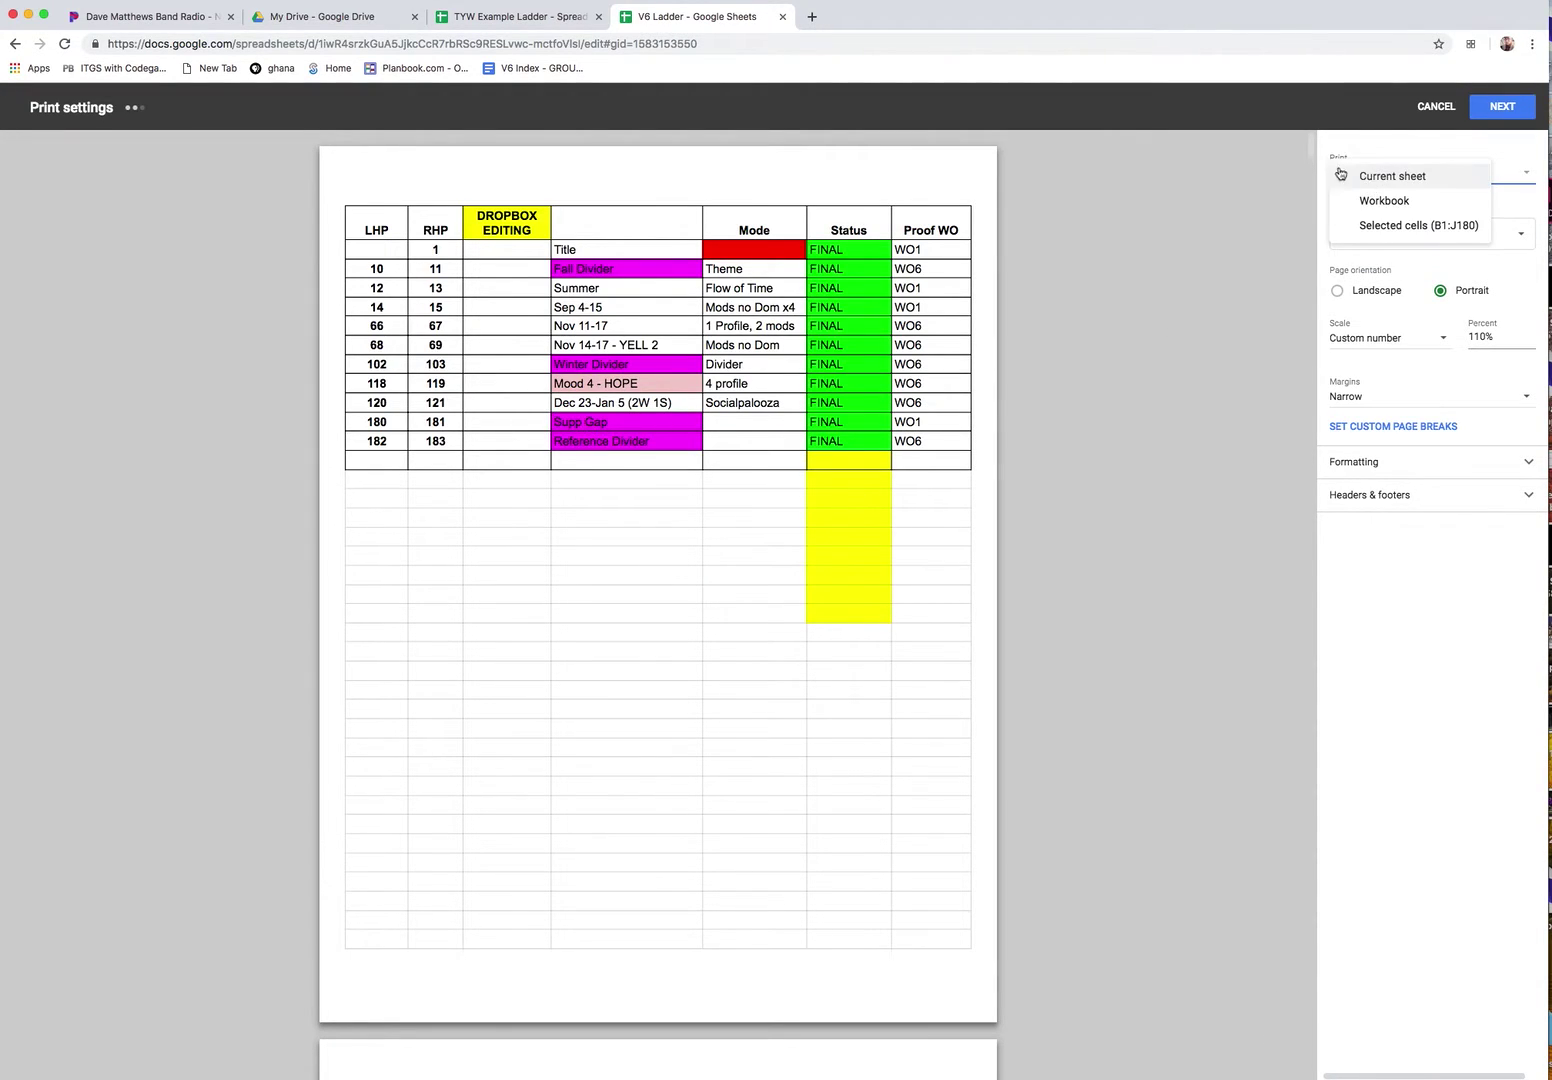
pyautogui.click(1362, 227)
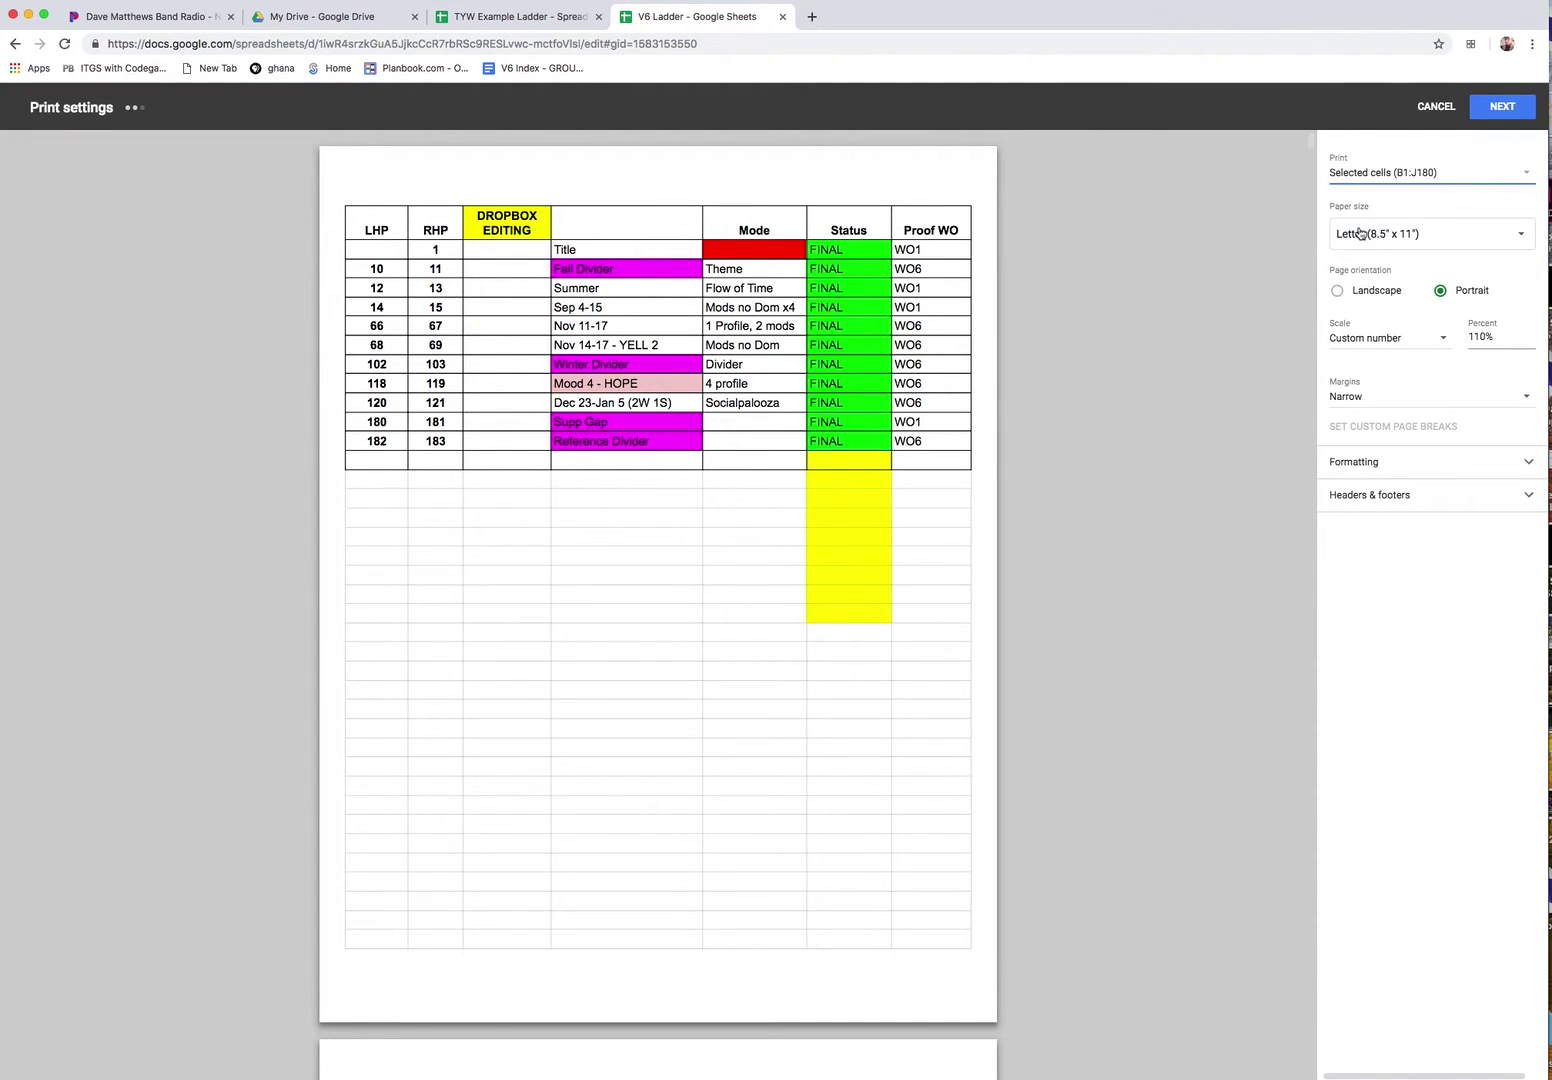
pyautogui.click(1339, 292)
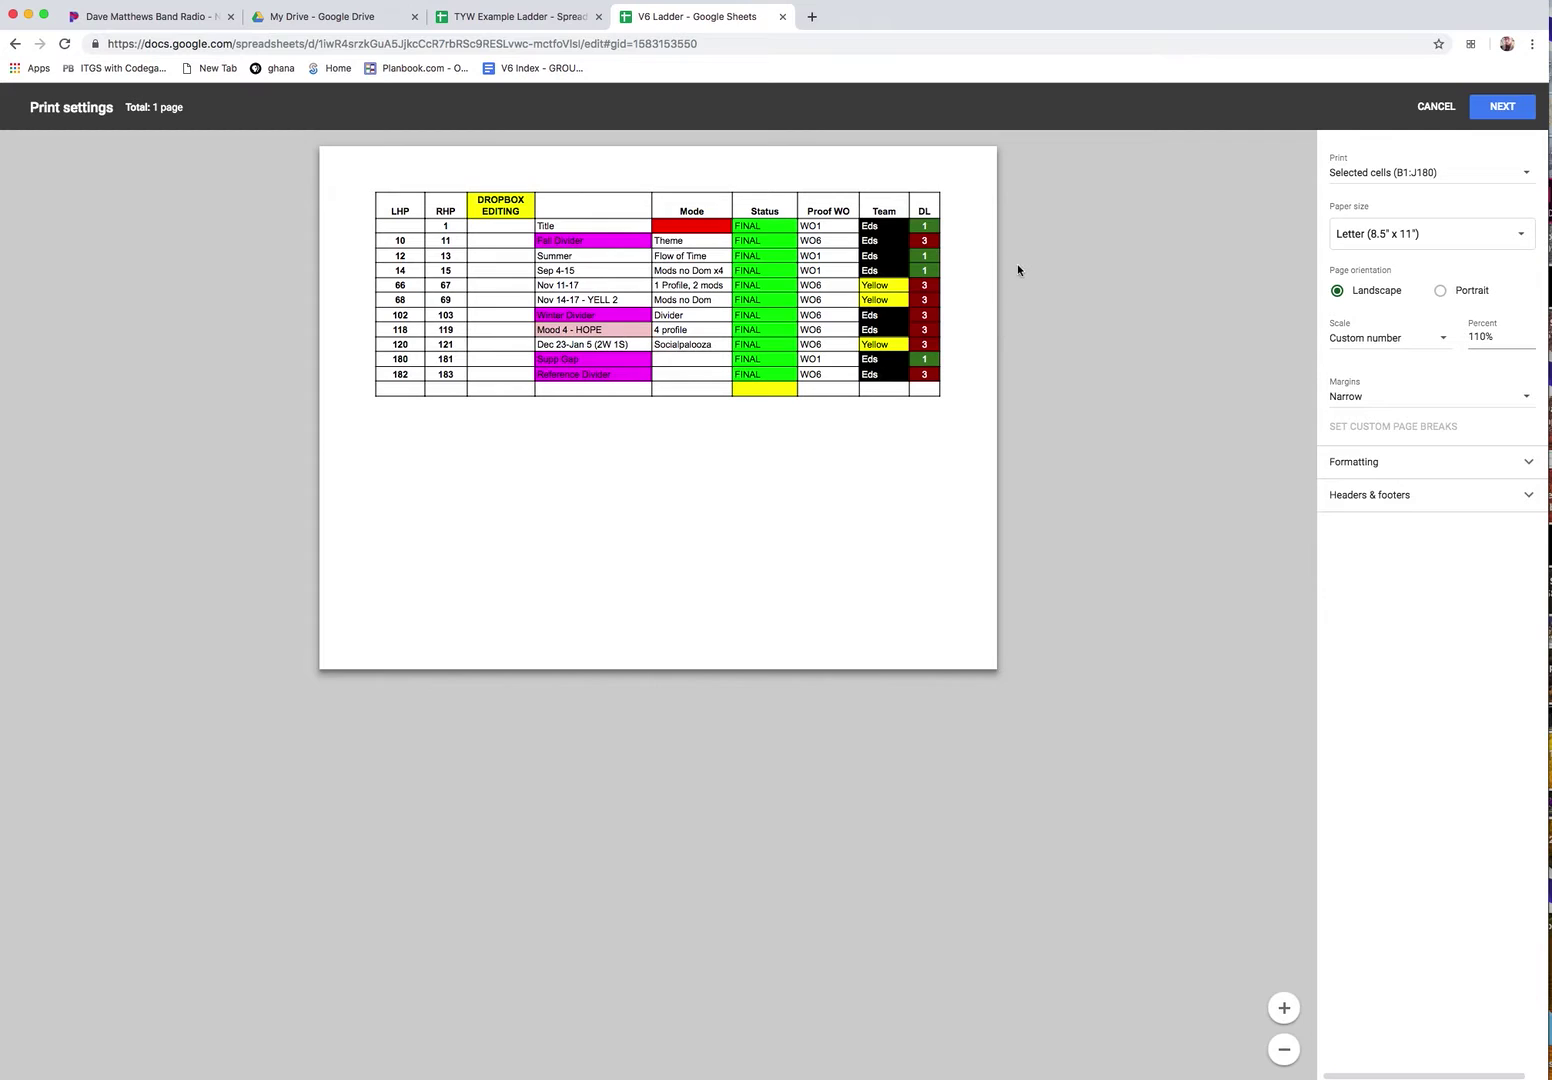
pyautogui.click(1436, 106)
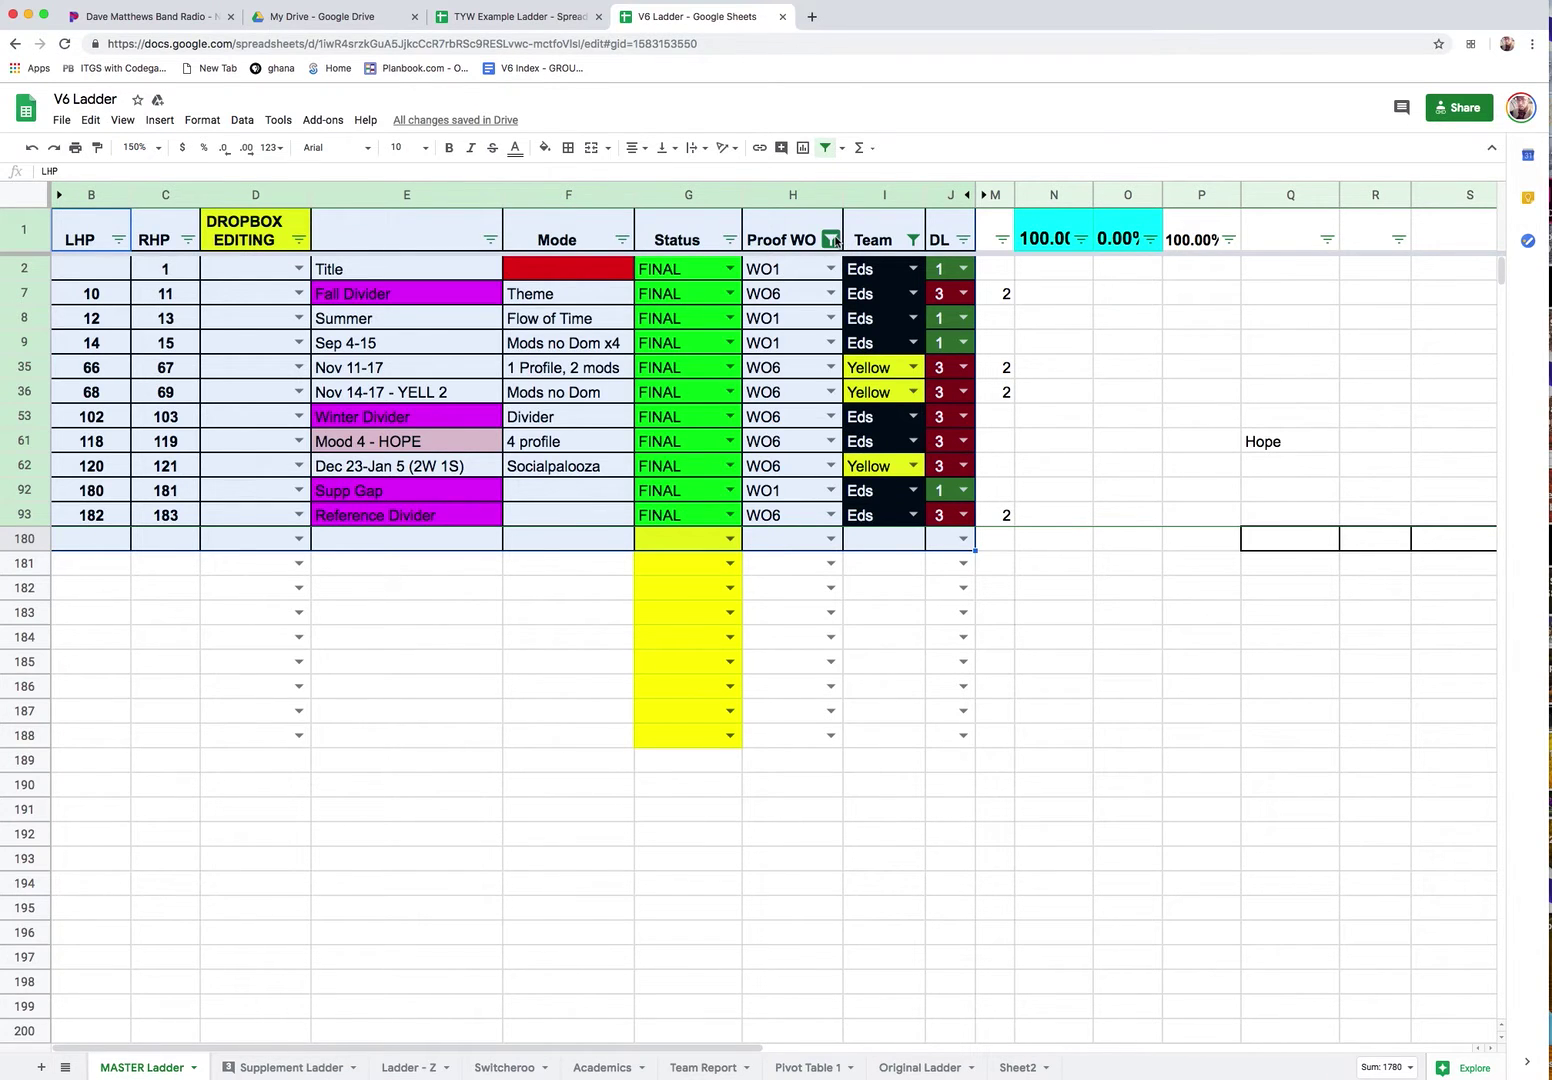
# Reset the Proof WO column filter to include all values and turn off the filter on the MASTER Ladder sheet.
pyautogui.click(831, 239)
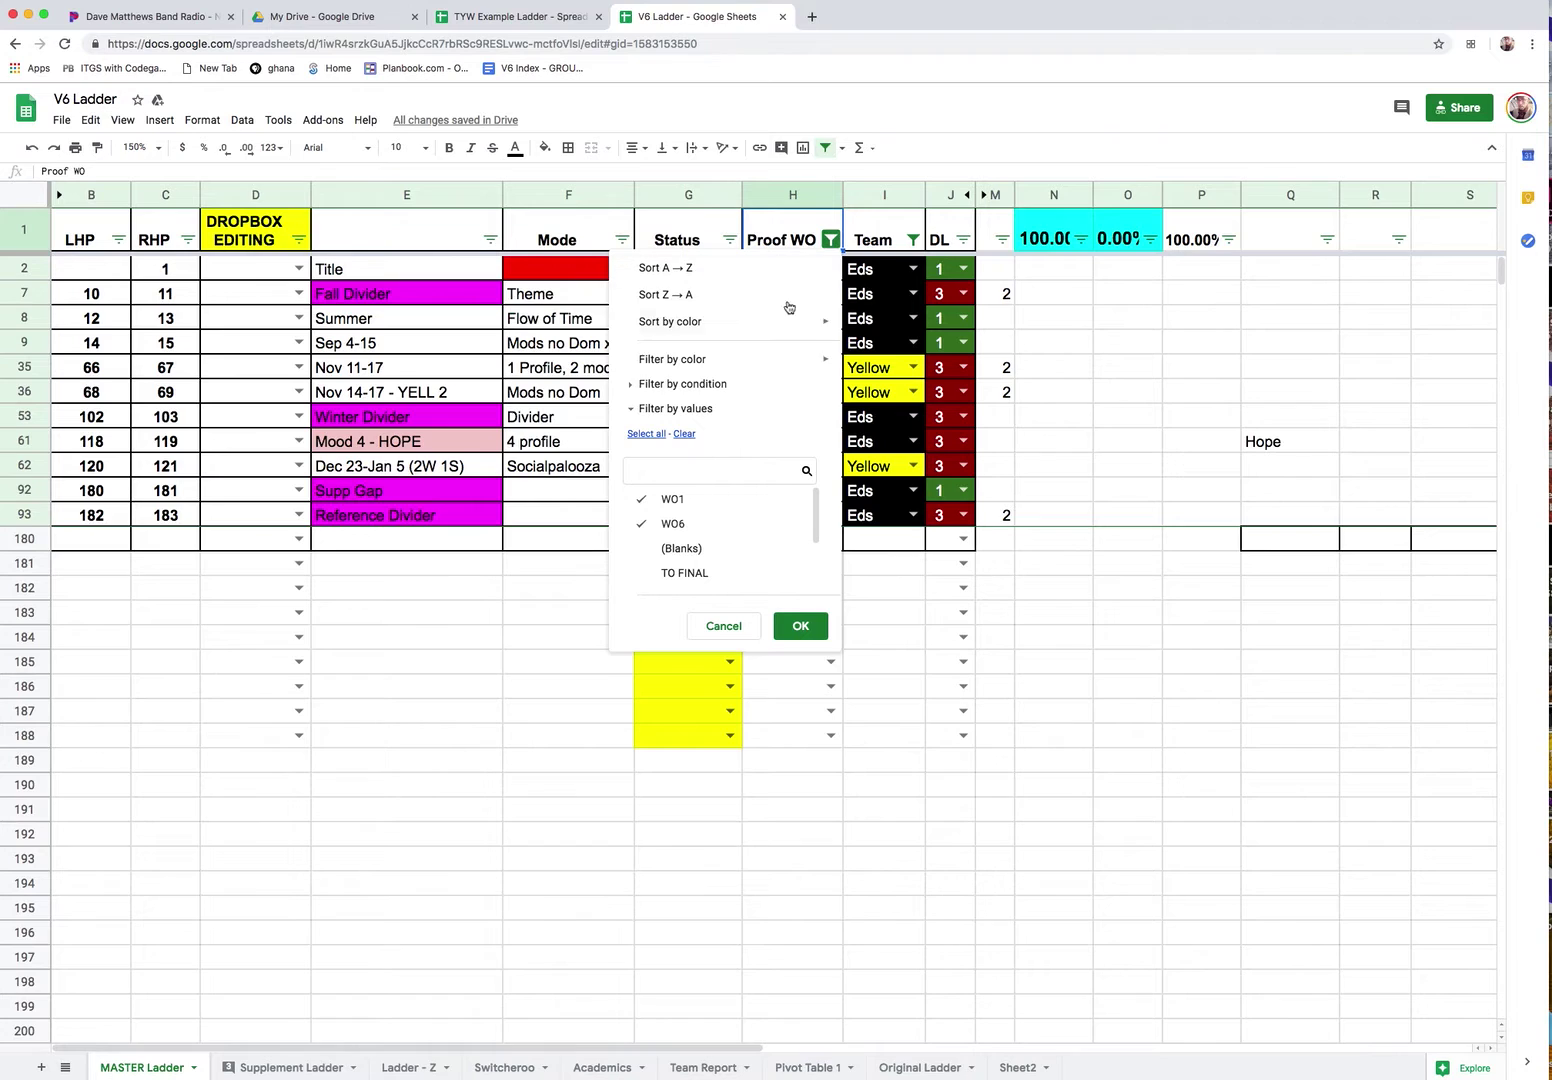
pyautogui.click(800, 625)
pyautogui.click(912, 239)
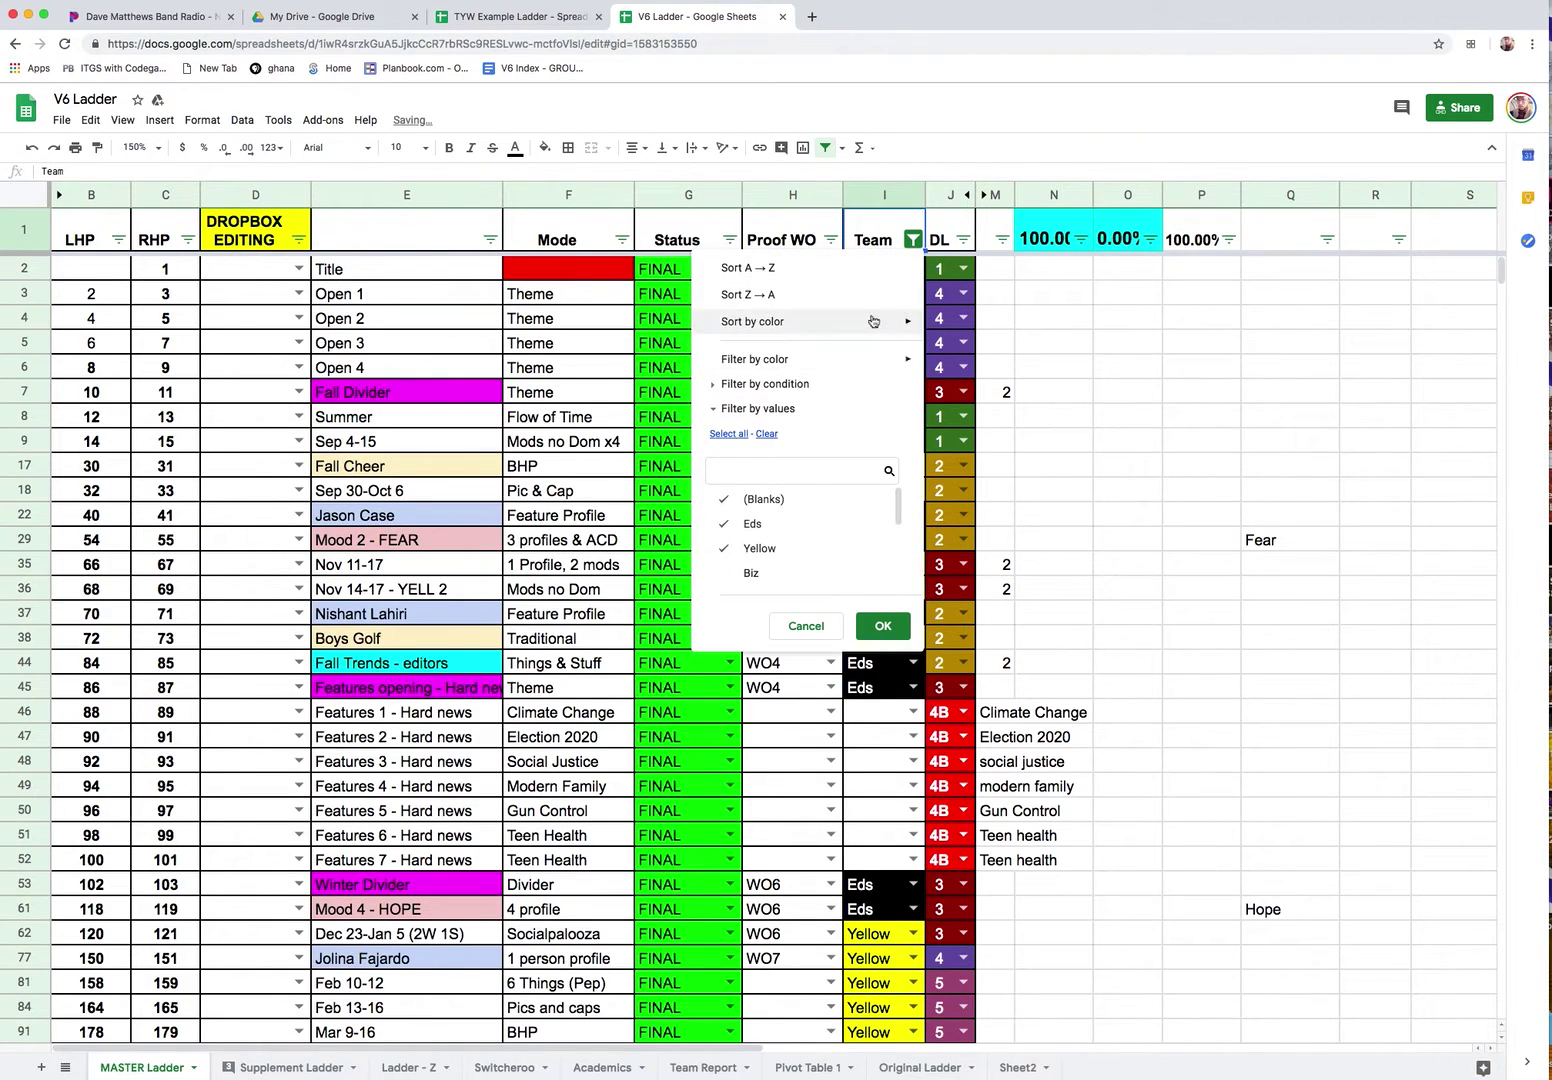
pyautogui.click(806, 625)
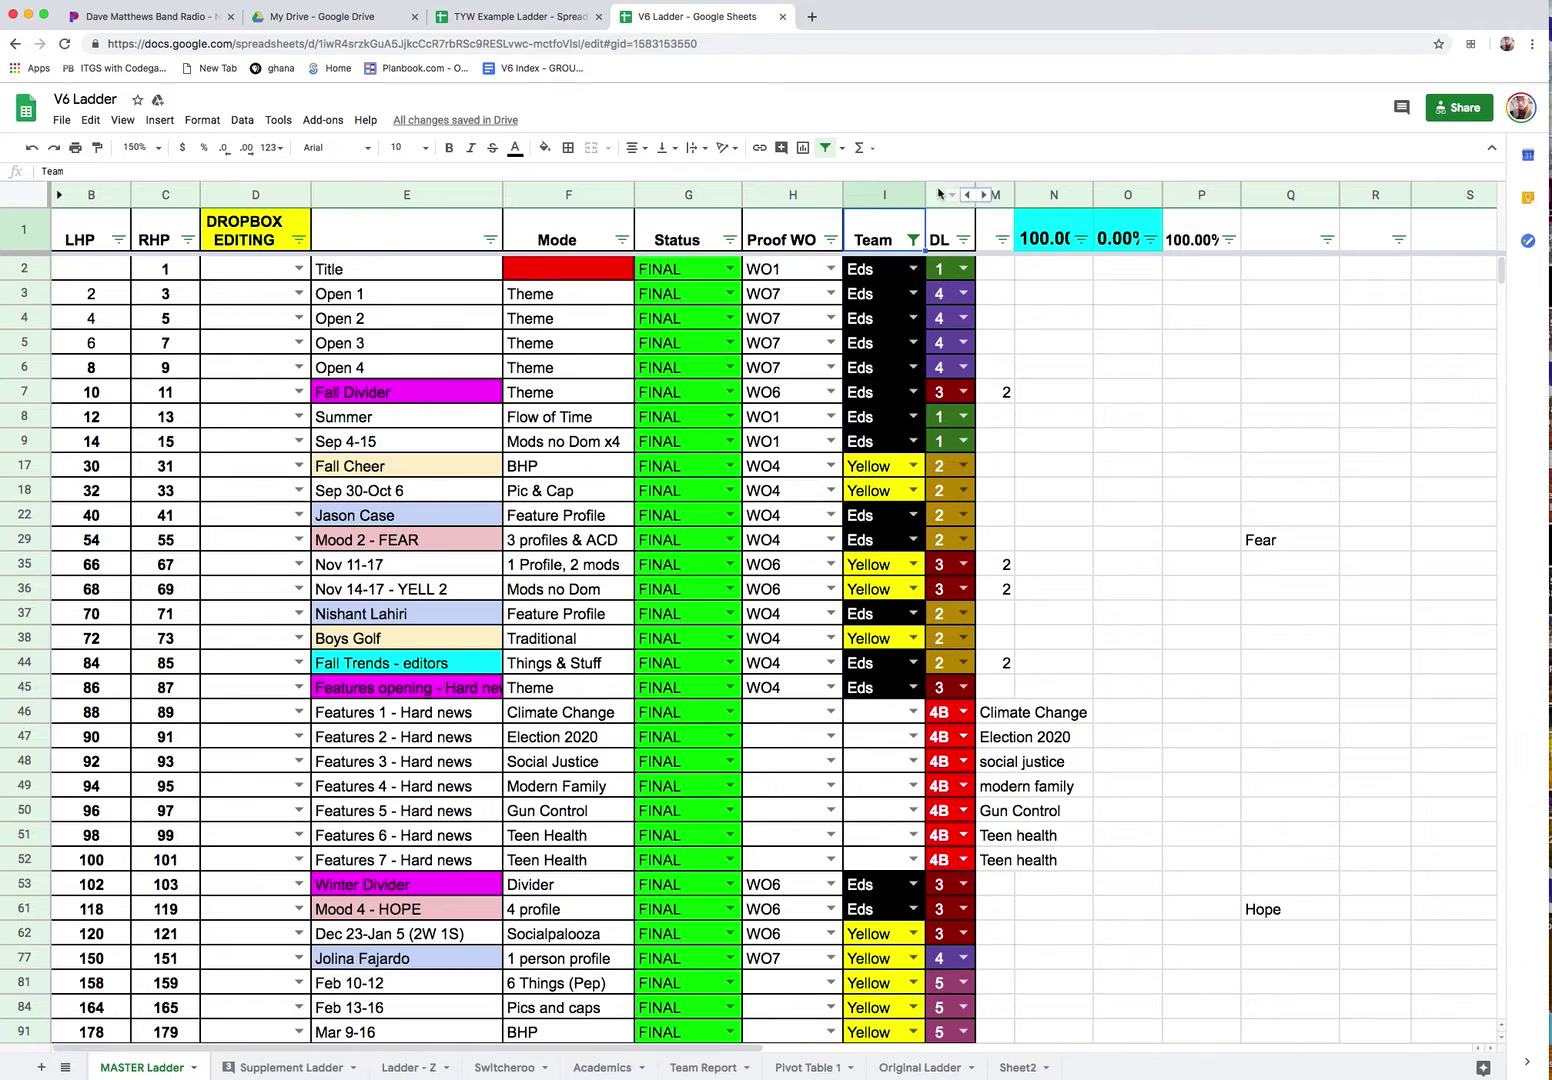
pyautogui.click(825, 148)
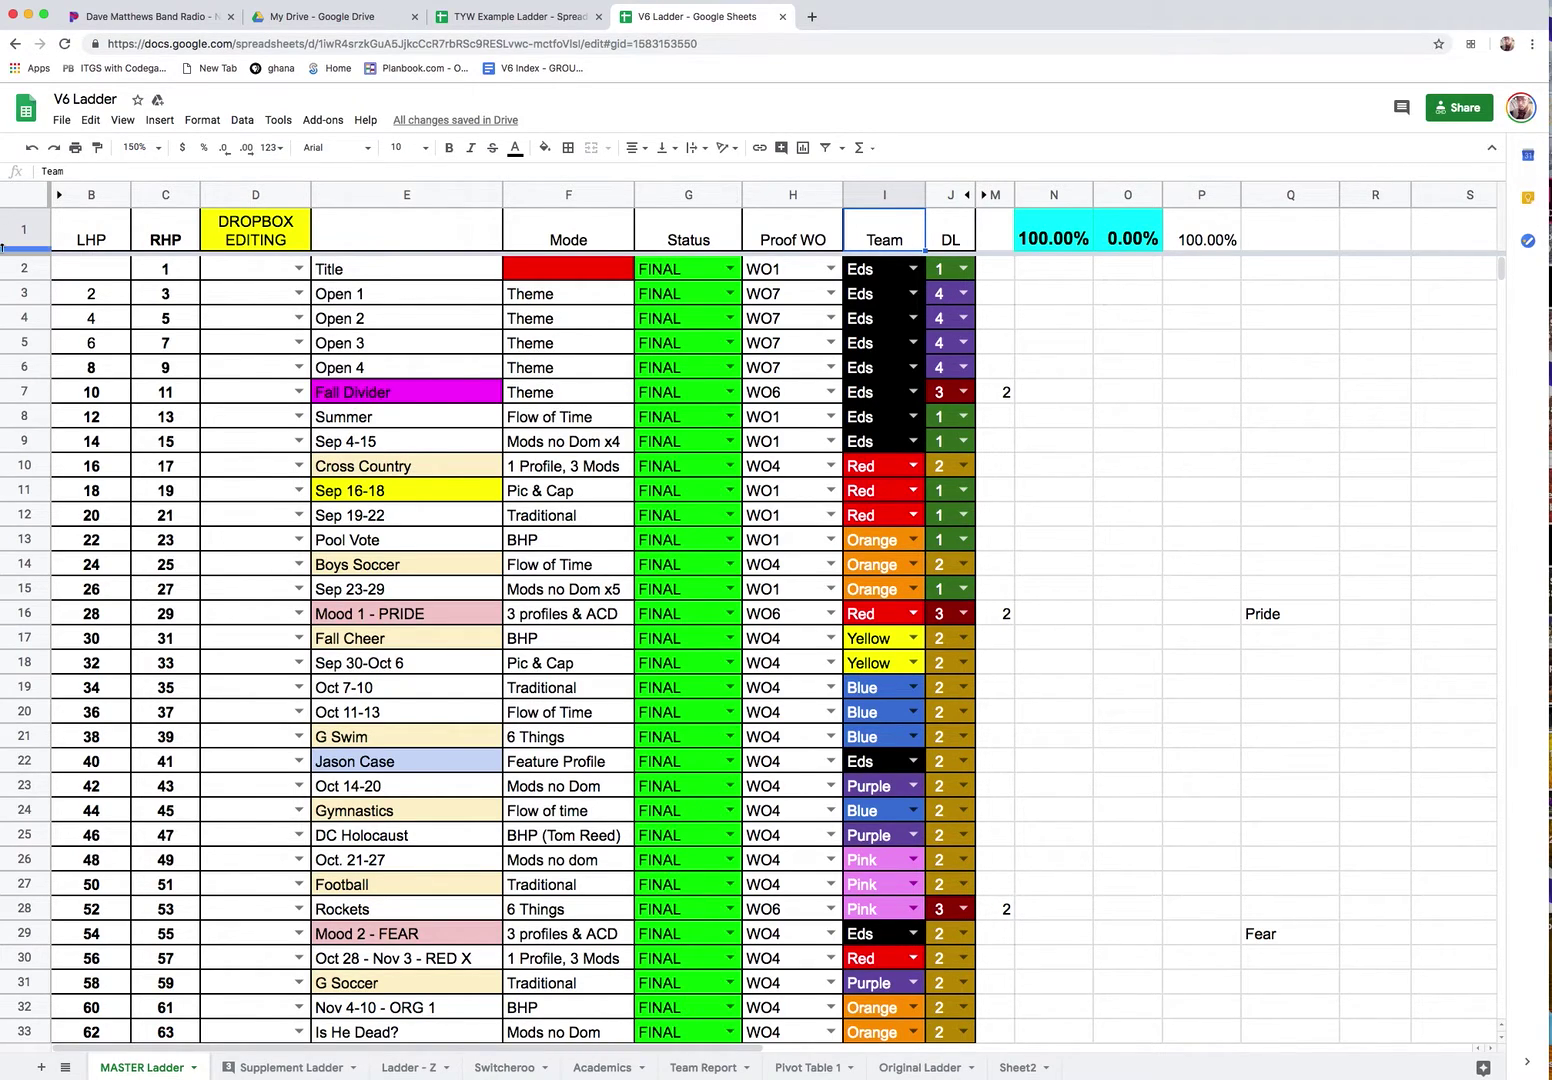
# Create a fresh filter on the MASTER Ladder sheet using row 1 as the header row.
pyautogui.click(23, 230)
pyautogui.click(825, 148)
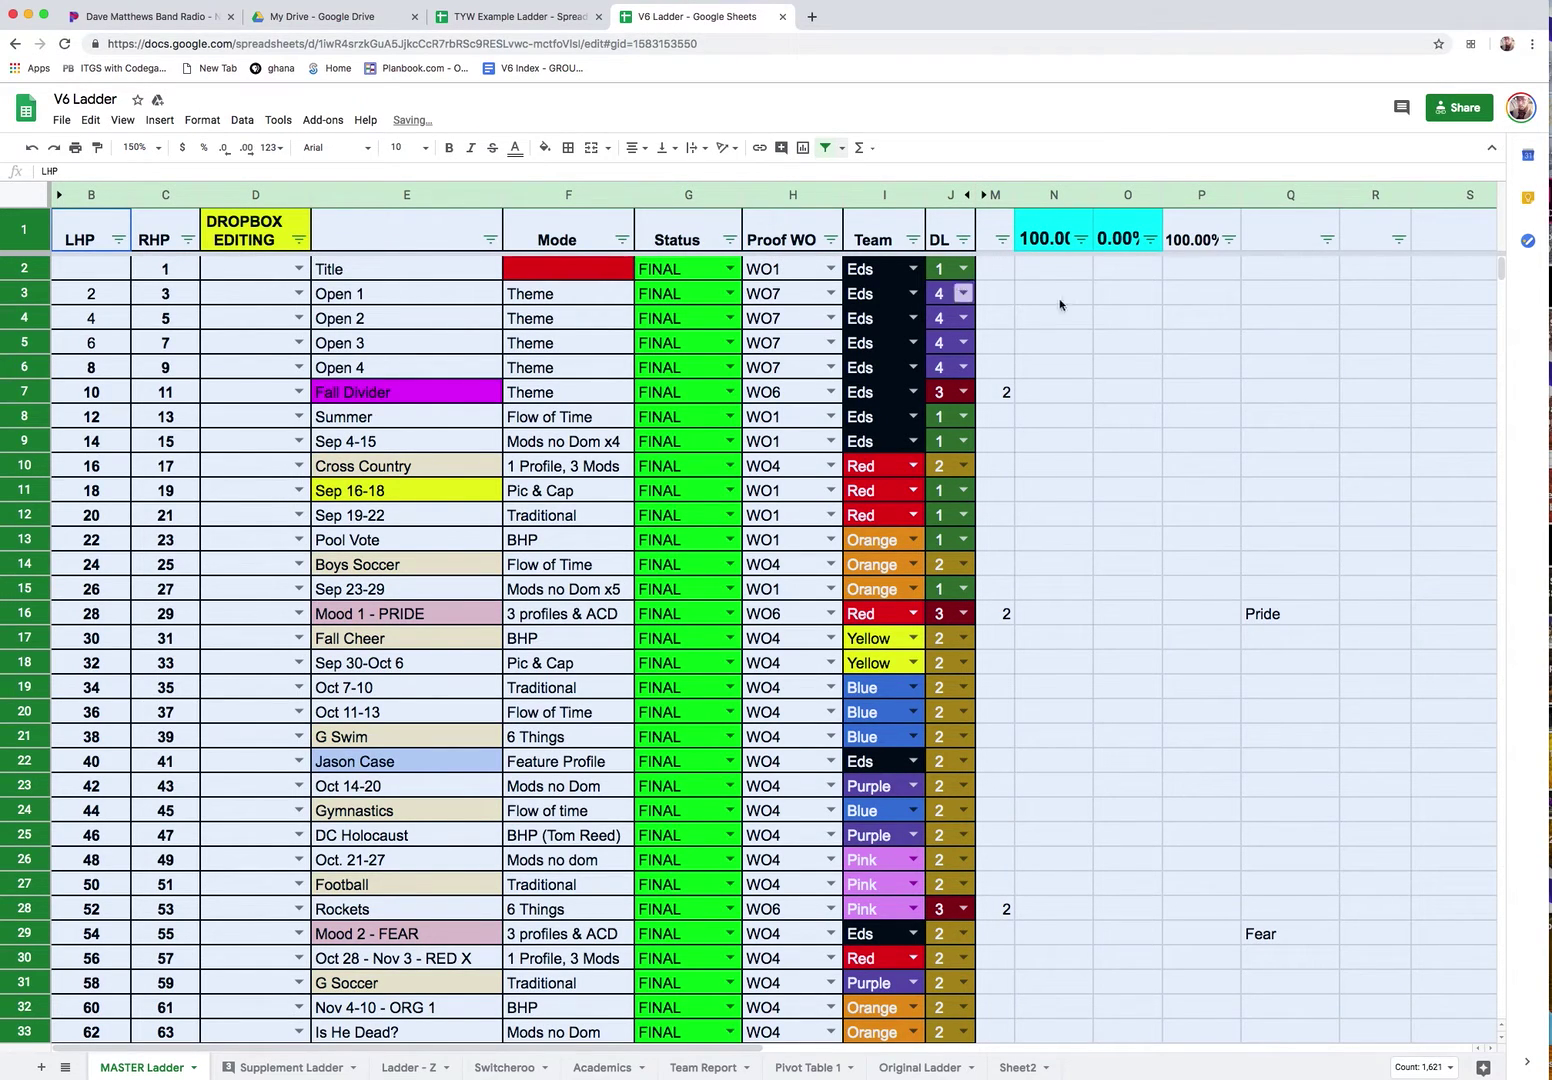
pyautogui.click(1138, 300)
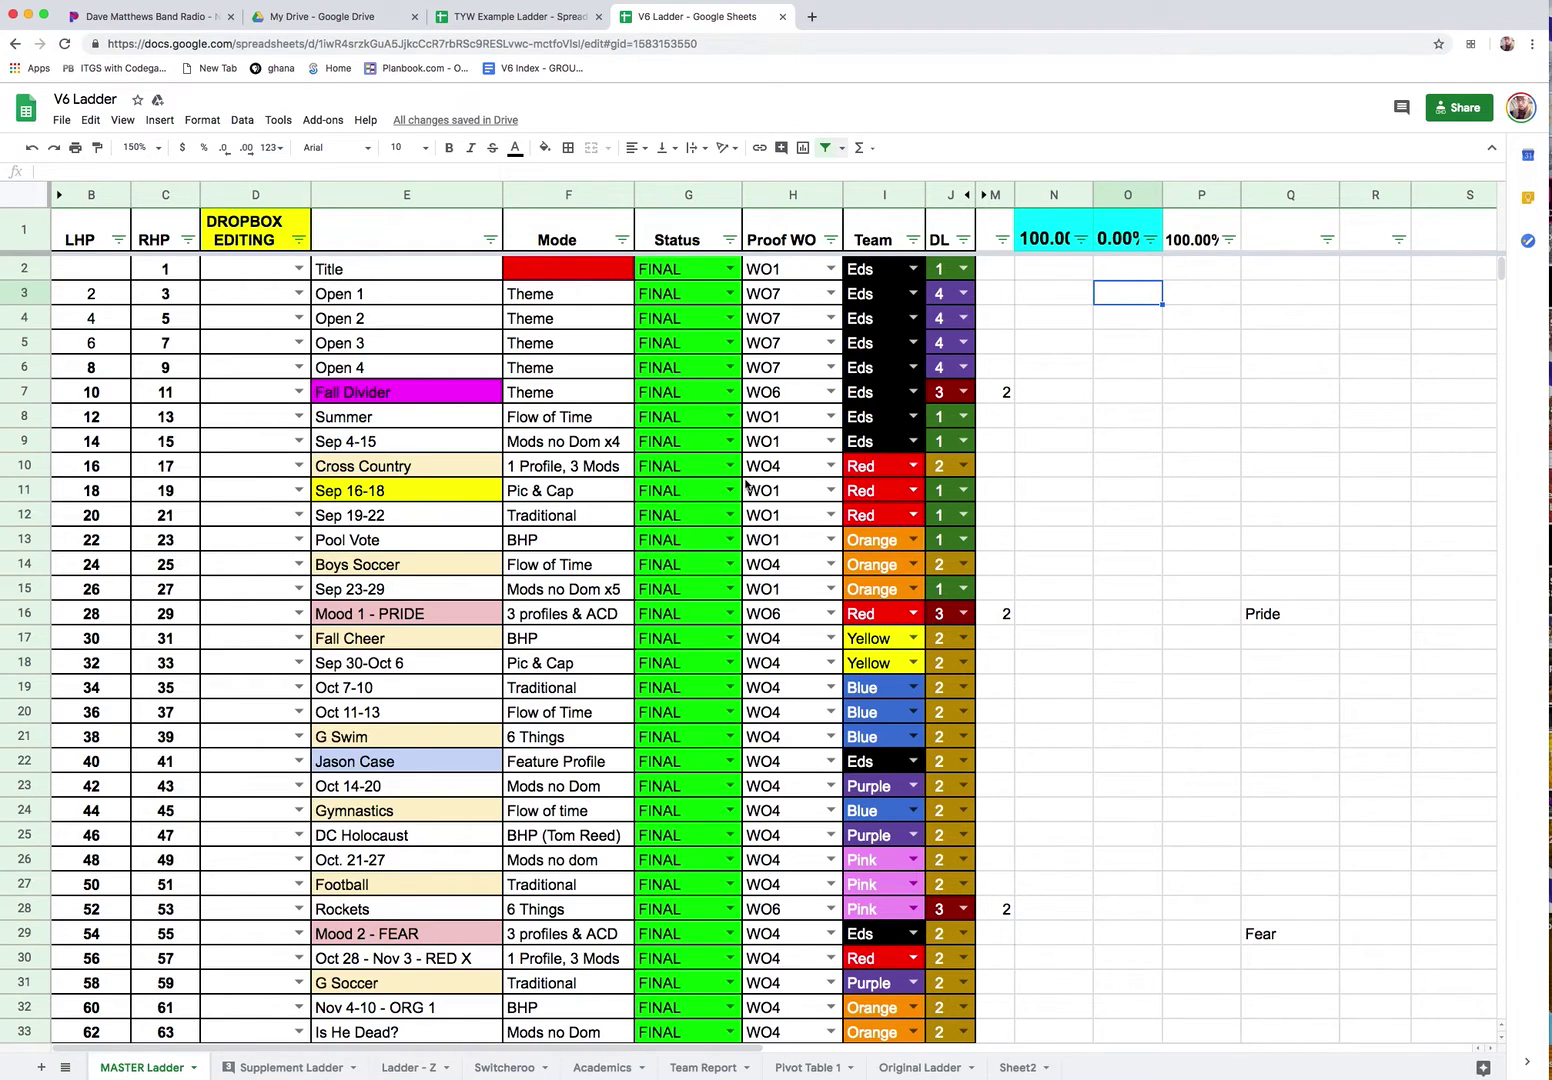
# Switch back to the TYW Example Ladder spreadsheet and turn off its filter.
pyautogui.scroll(-3, 745, 484)
pyautogui.scroll(3, 729, 490)
pyautogui.click(553, 27)
pyautogui.click(820, 148)
# Enter "Reference Divider" as the topic for pages 64-65 in cell C34.
pyautogui.scroll(-6, 620, 530)
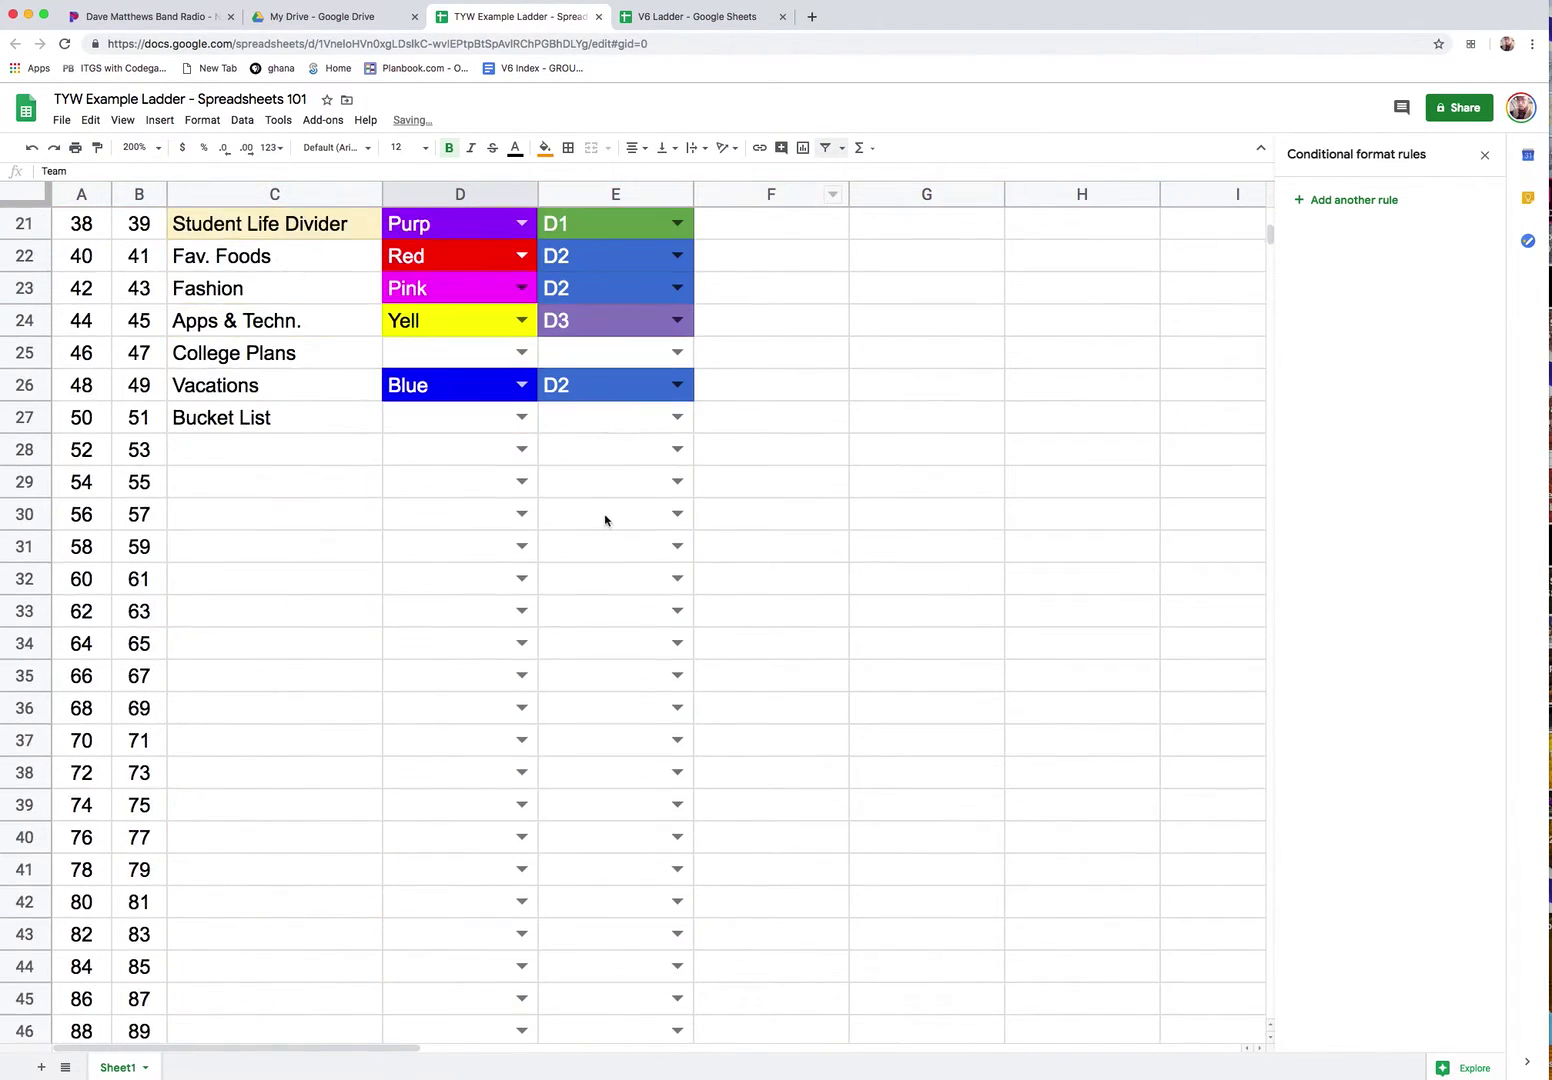
pyautogui.scroll(-1, 604, 520)
pyautogui.click(205, 550)
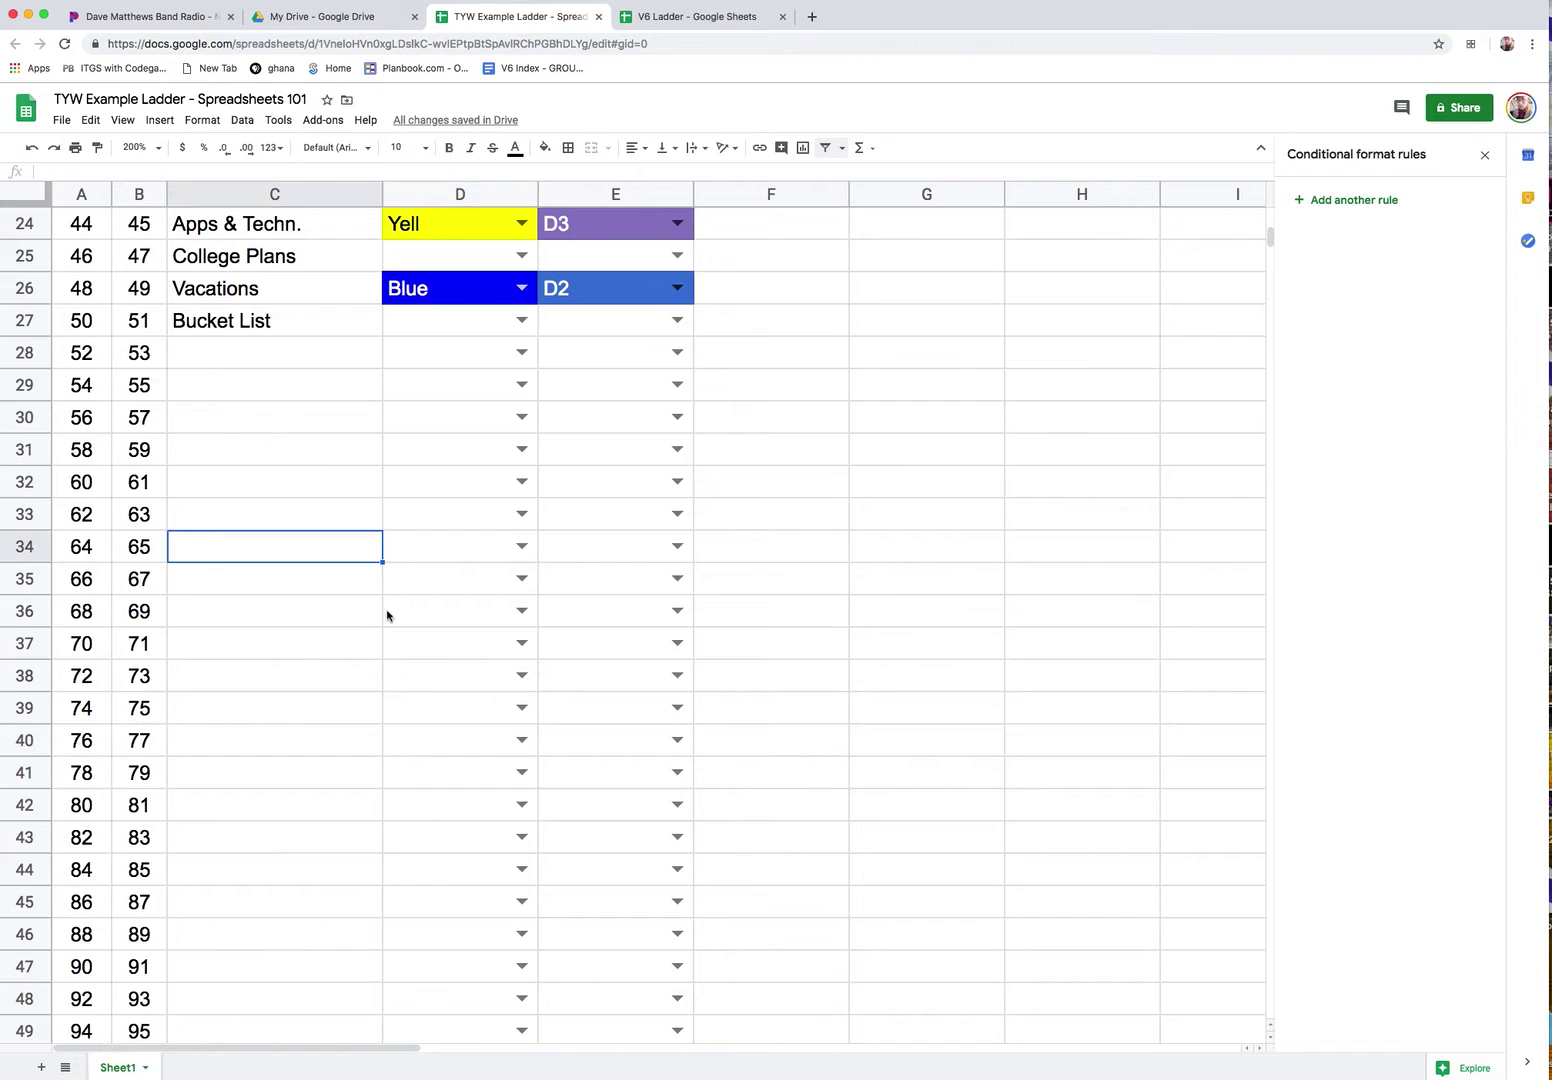
pyautogui.write('Reference ')
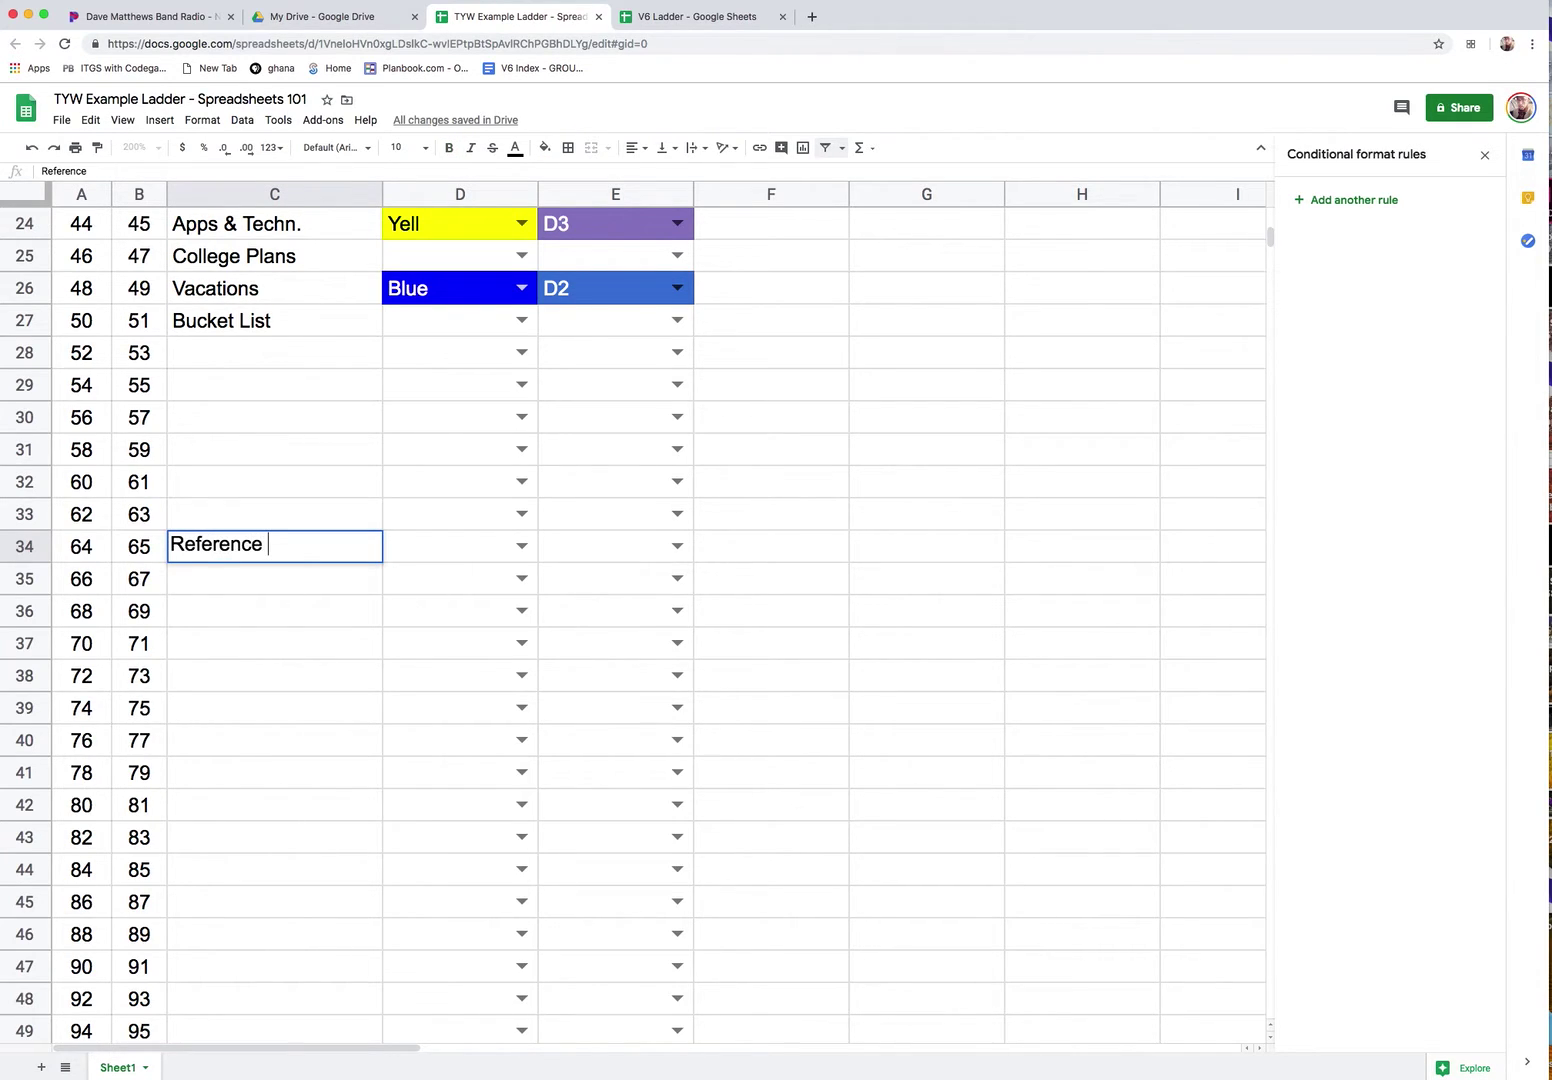
pyautogui.write('Divi')
pyautogui.press('BackSpace')
pyautogui.press('BackSpace')
pyautogui.write('ivider')
pyautogui.press('Return')
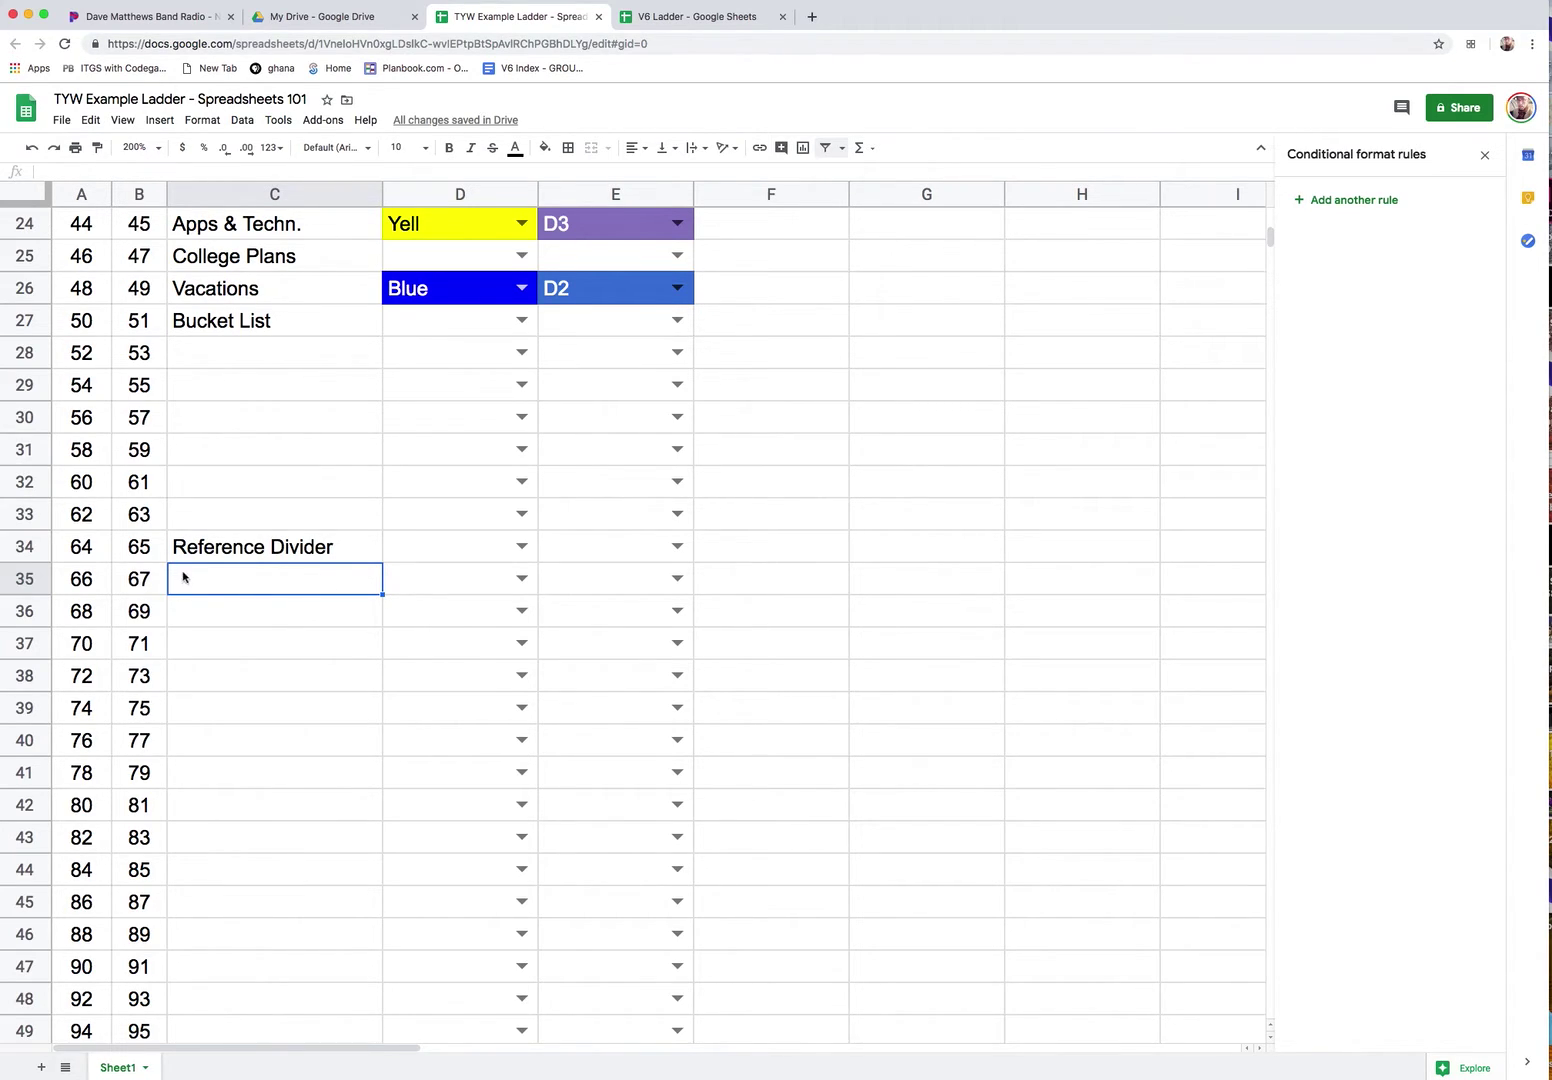
# Enter "Seniors" as the topic in cells C35, C36 and C37.
pyautogui.write('Seniors')
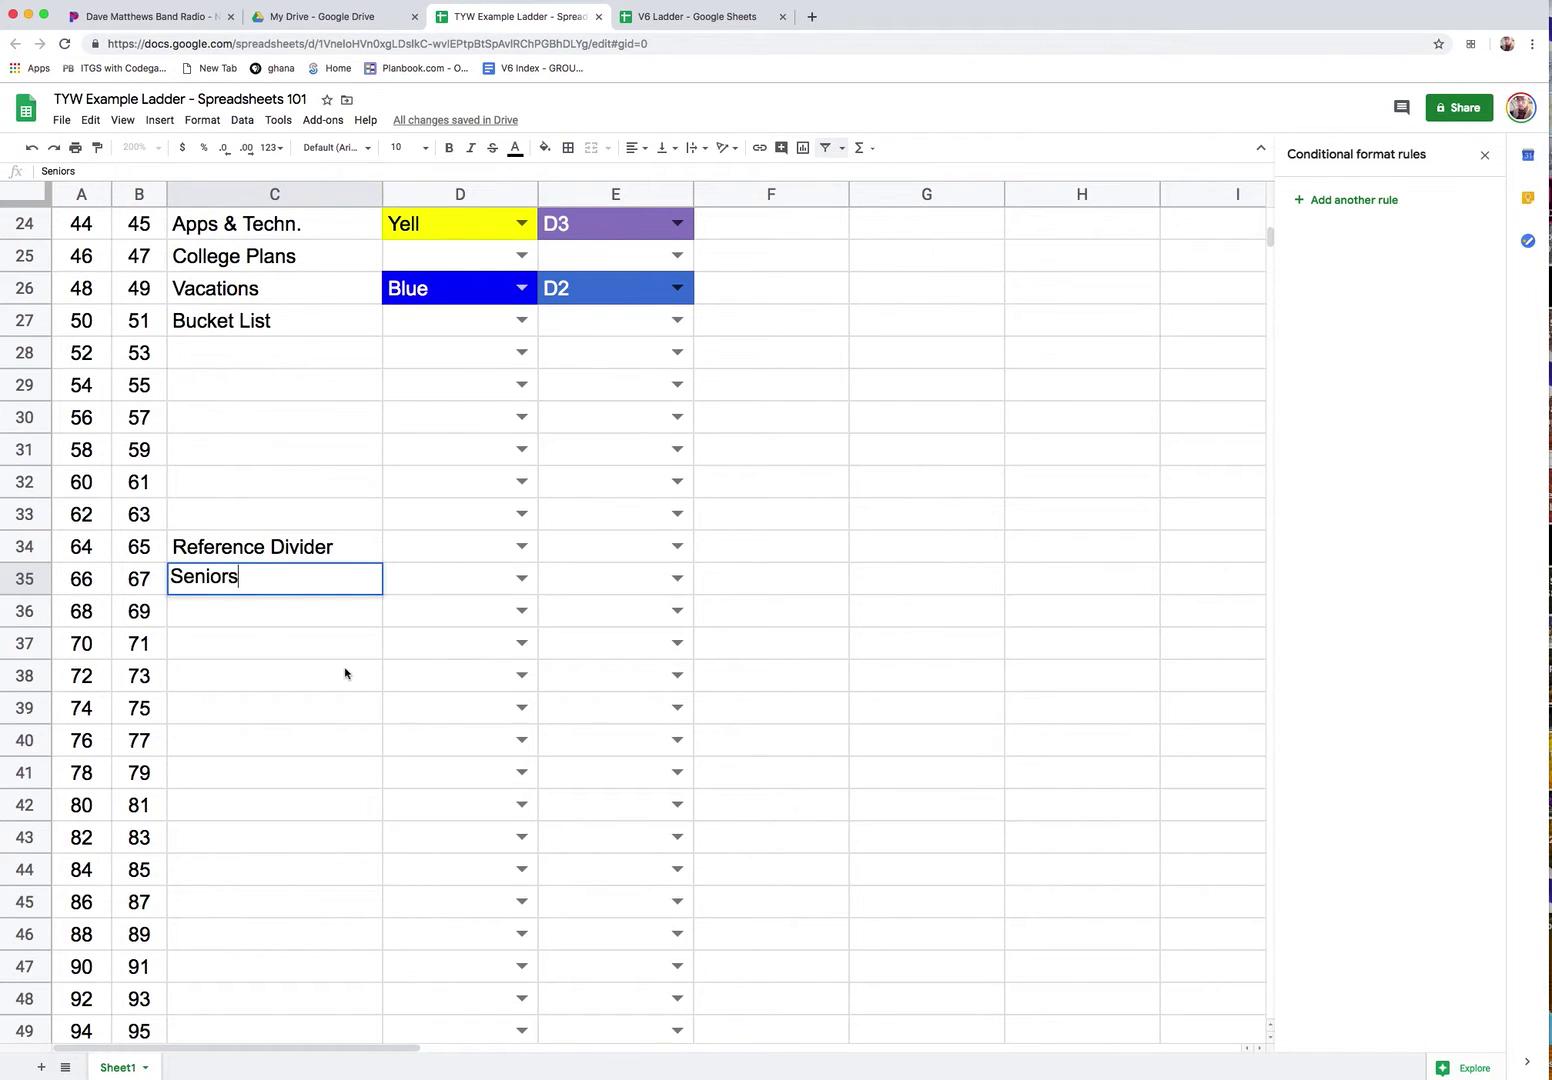
pyautogui.press('Return')
pyautogui.write('Seniors')
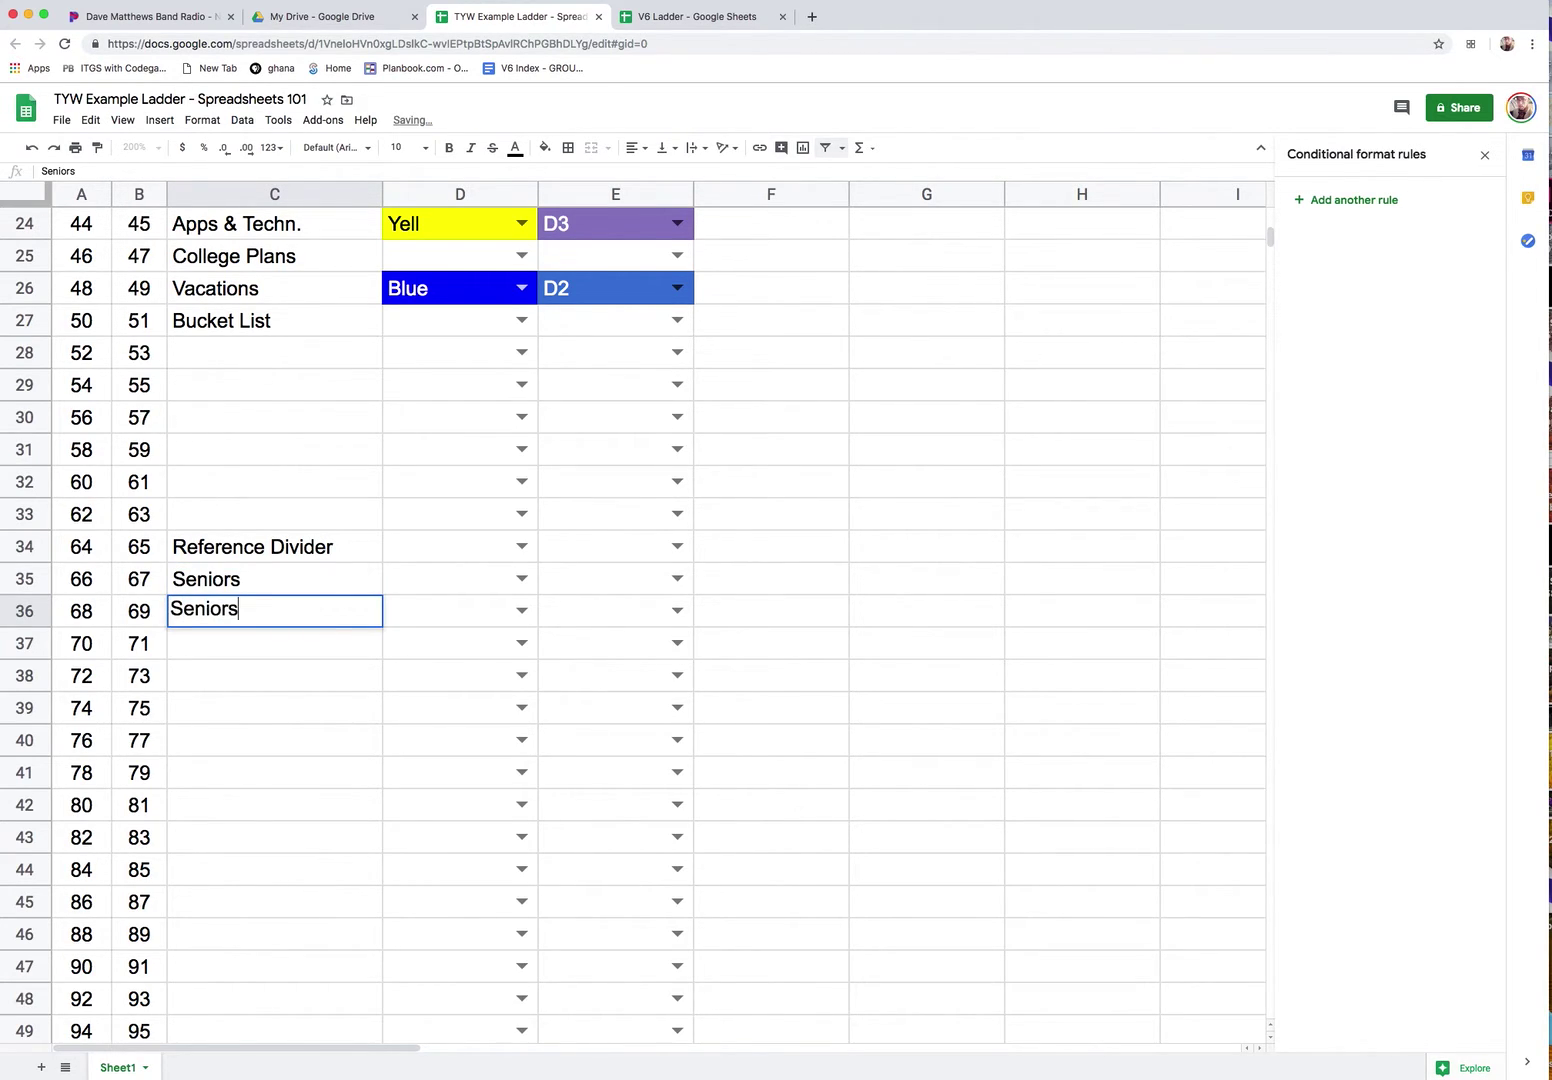
pyautogui.press('Return')
pyautogui.write('Seniors')
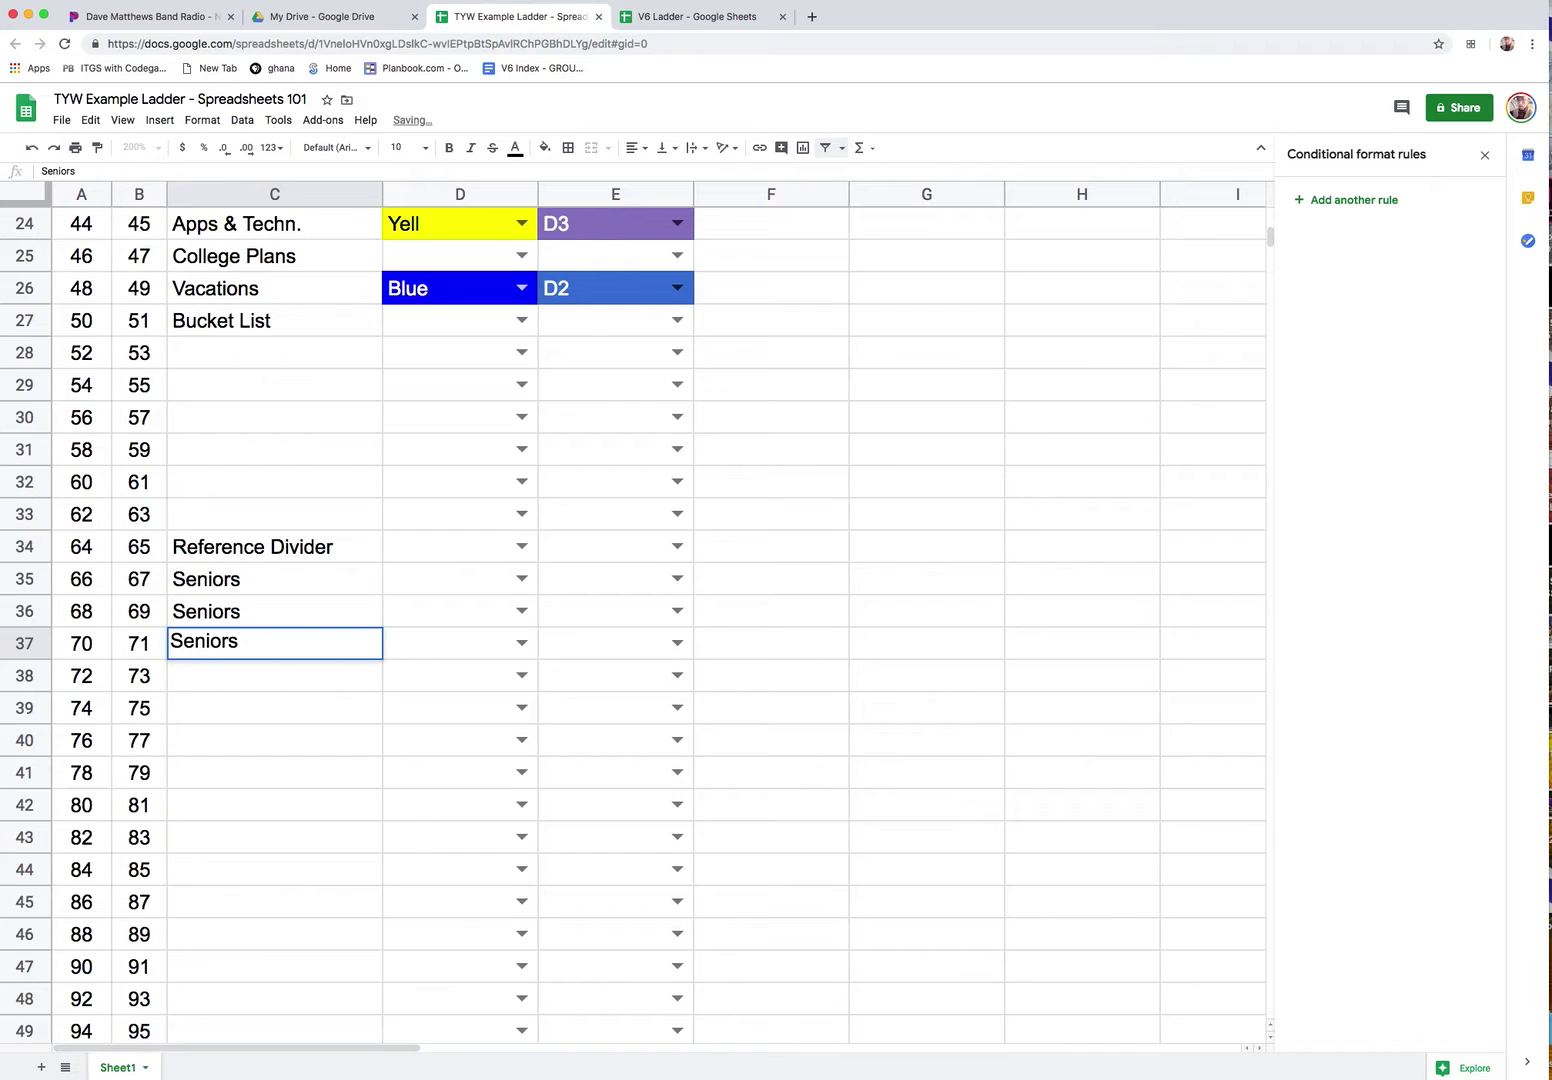
pyautogui.press('Return')
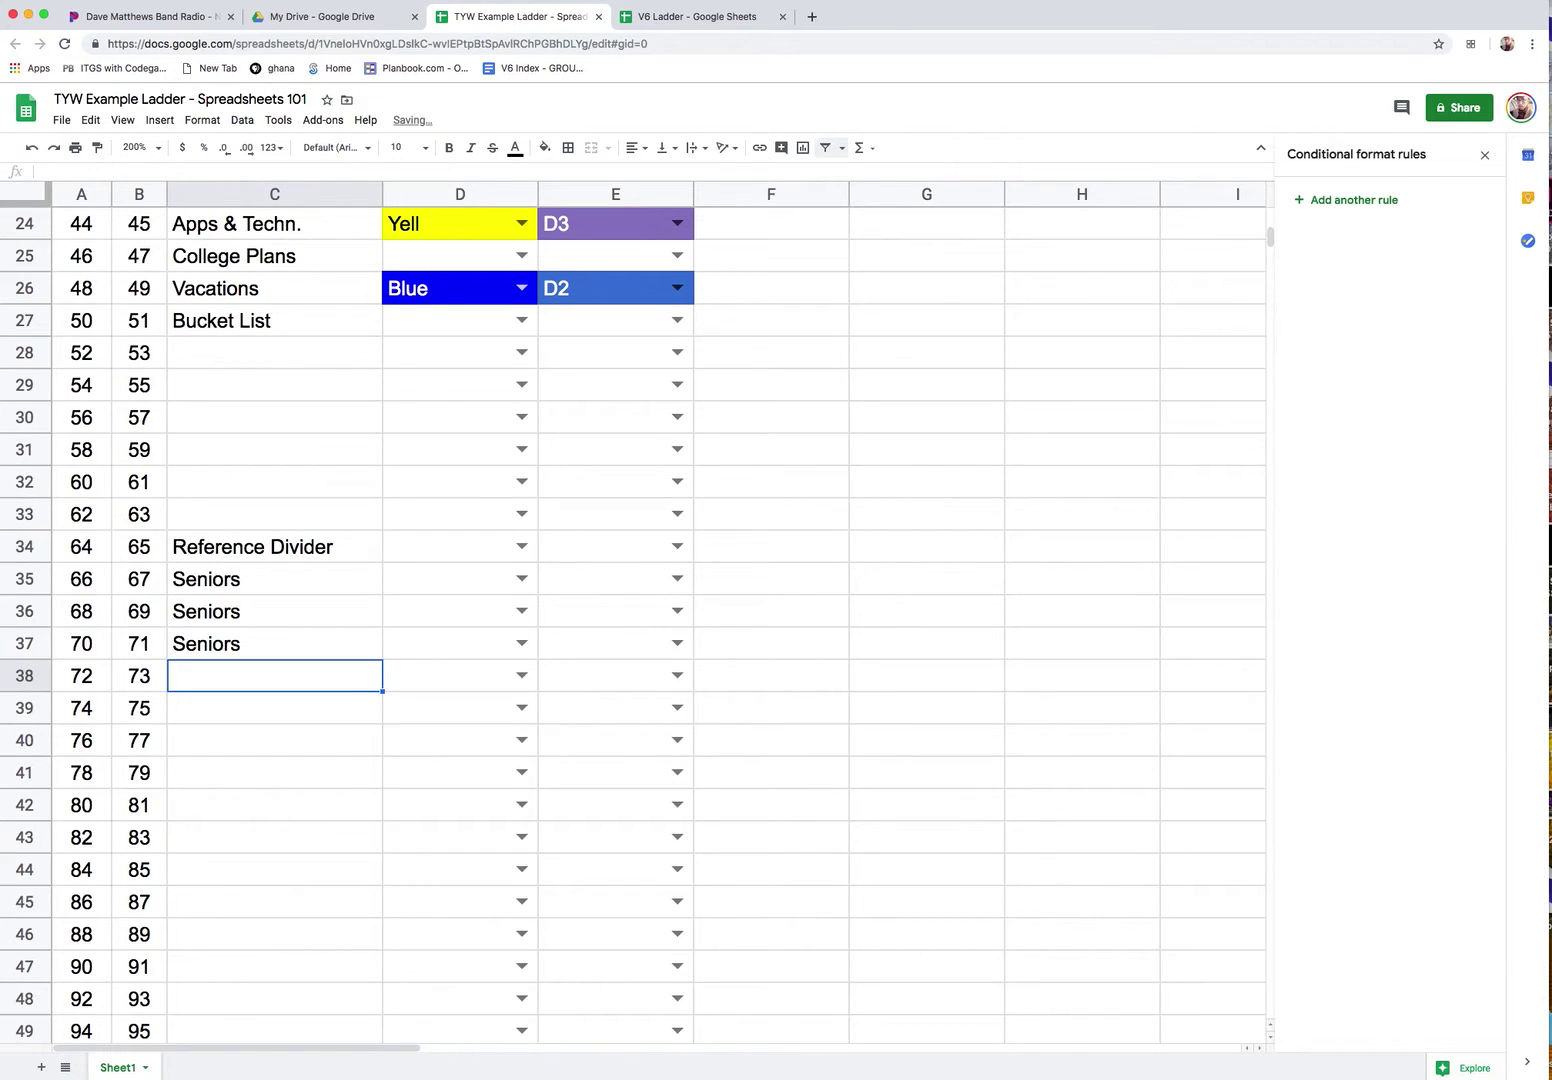
# Extend the Seniors topic down through C42 and enter "Juniors" as the topic in cells C43 to C47.
pyautogui.moveTo(322, 582); pyautogui.dragTo(336, 648)
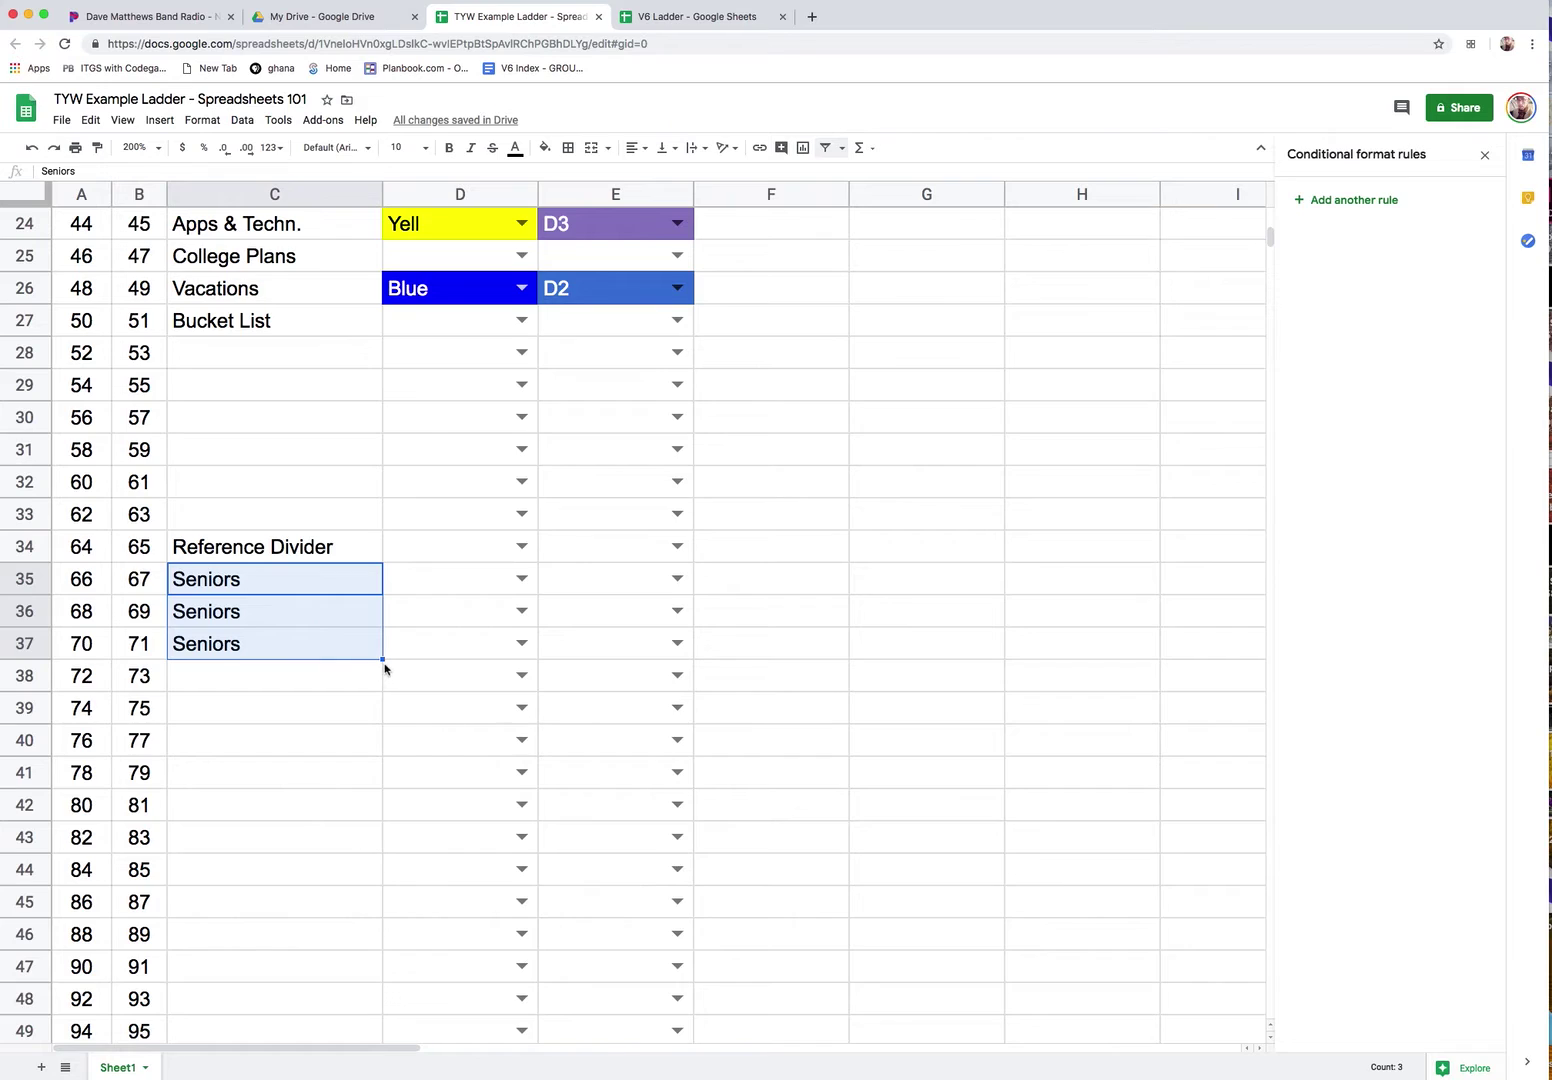
pyautogui.moveTo(383, 659); pyautogui.dragTo(380, 812)
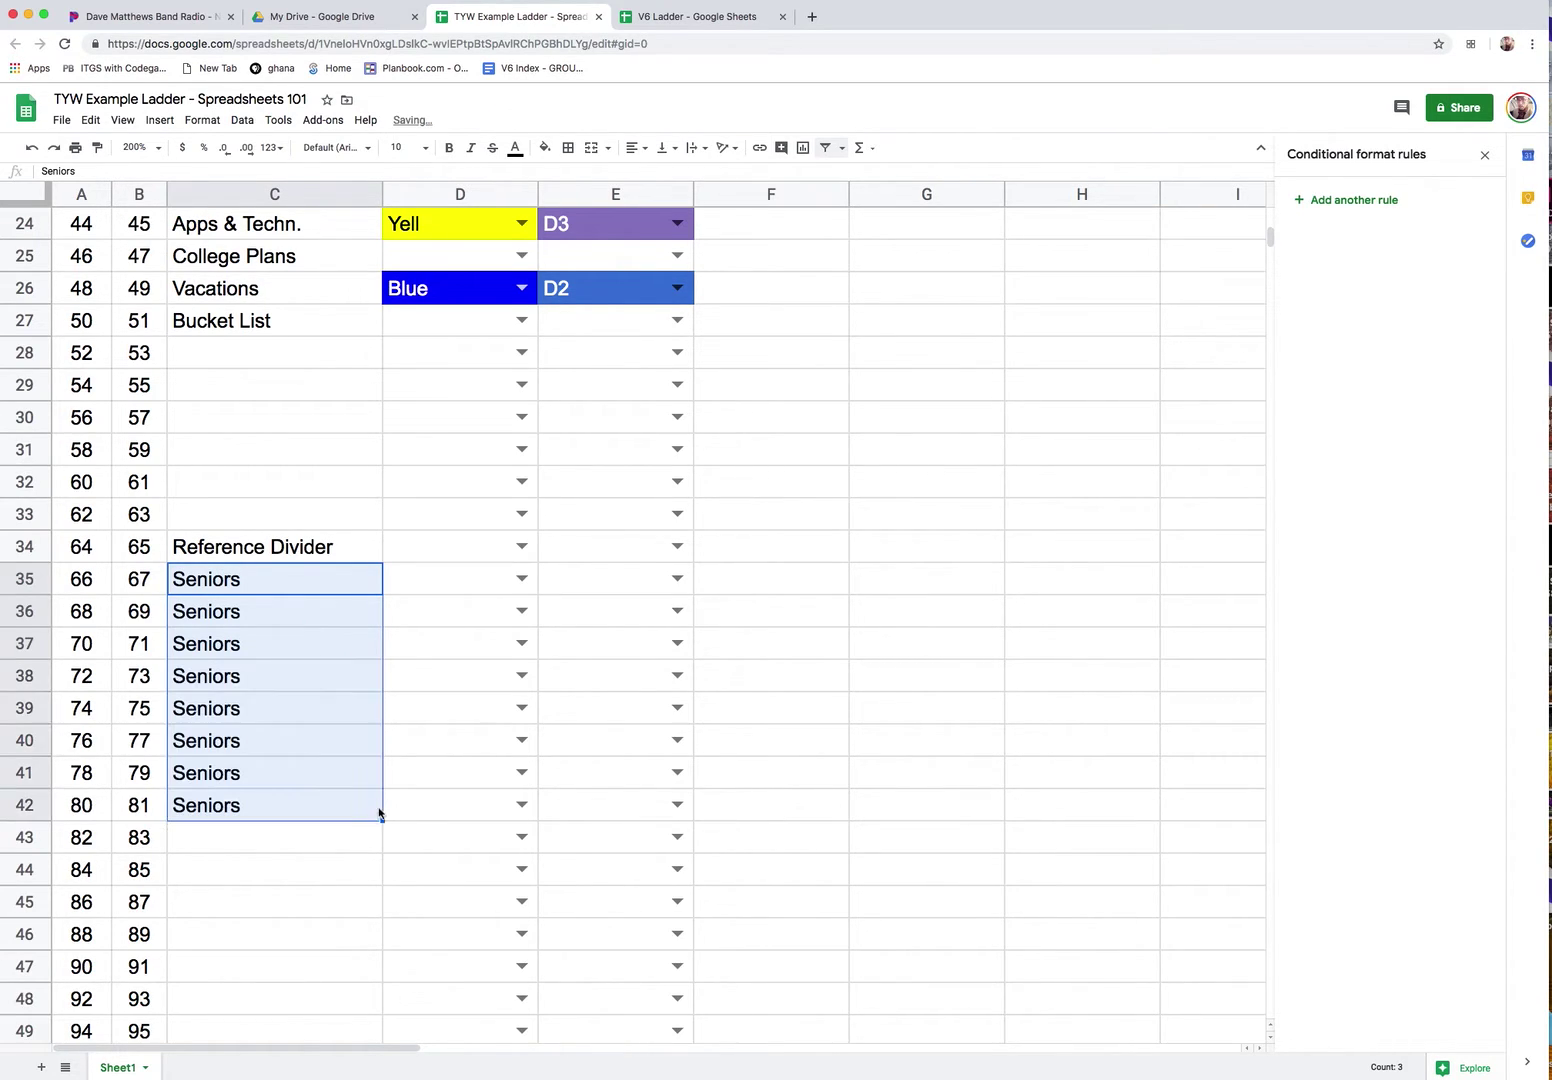
pyautogui.click(279, 849)
pyautogui.write('Juniors')
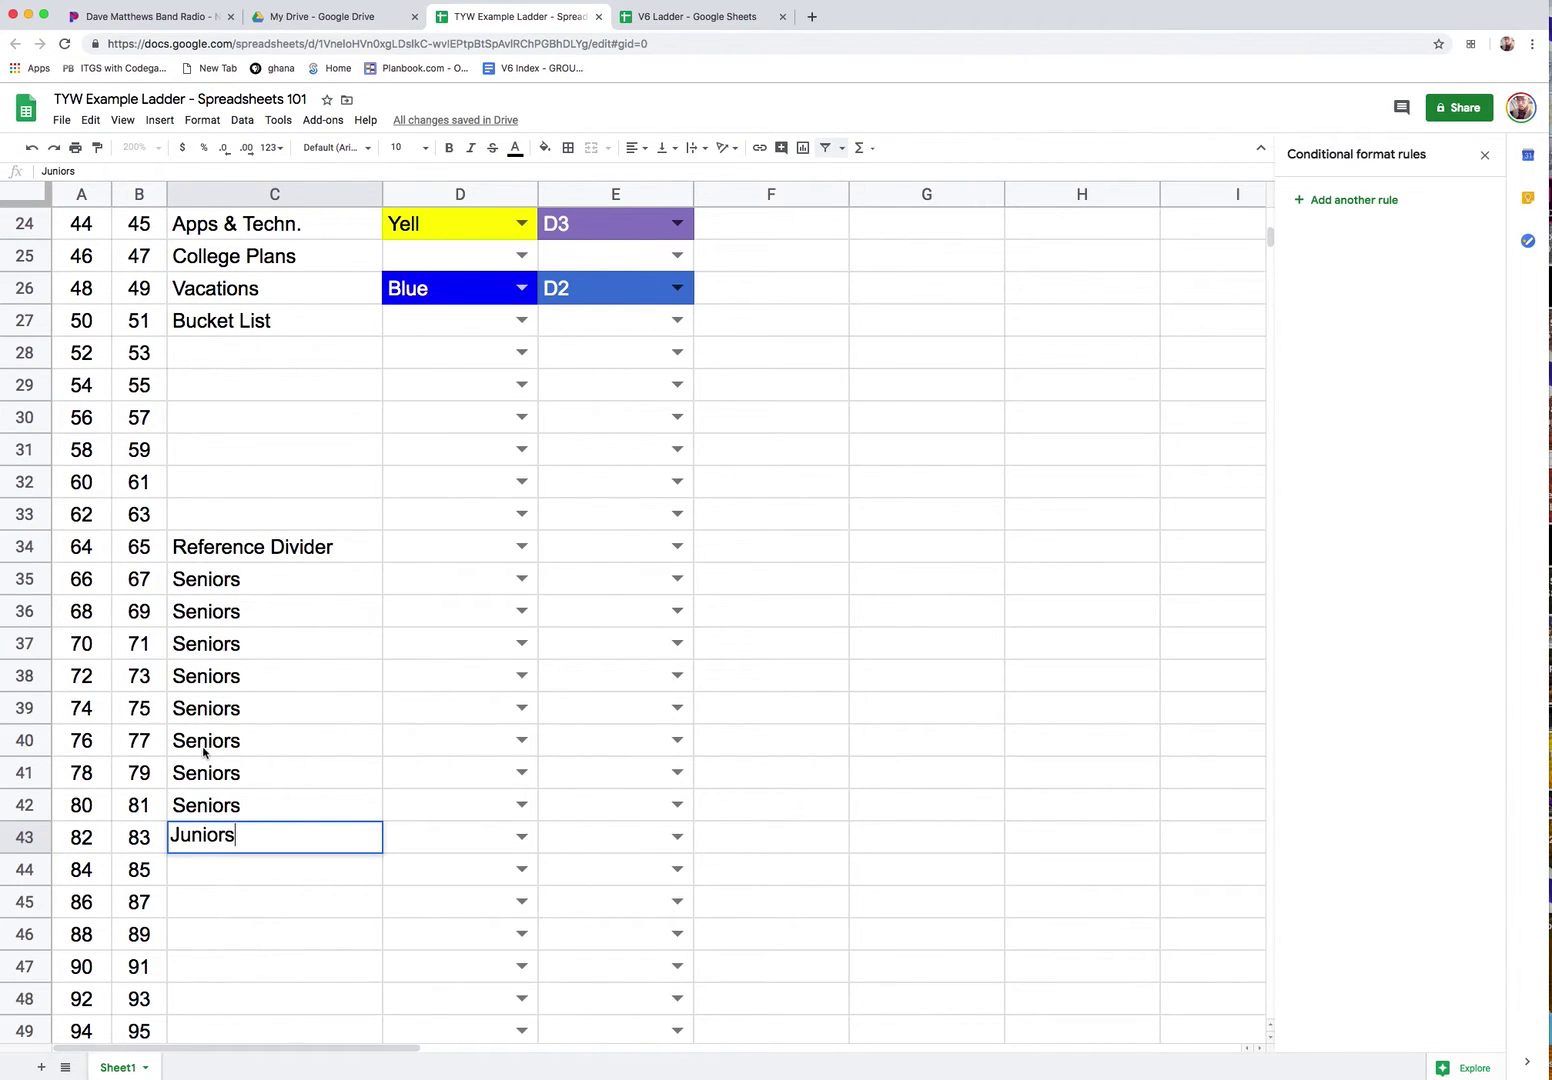
pyautogui.press('Return')
pyautogui.press('Up')
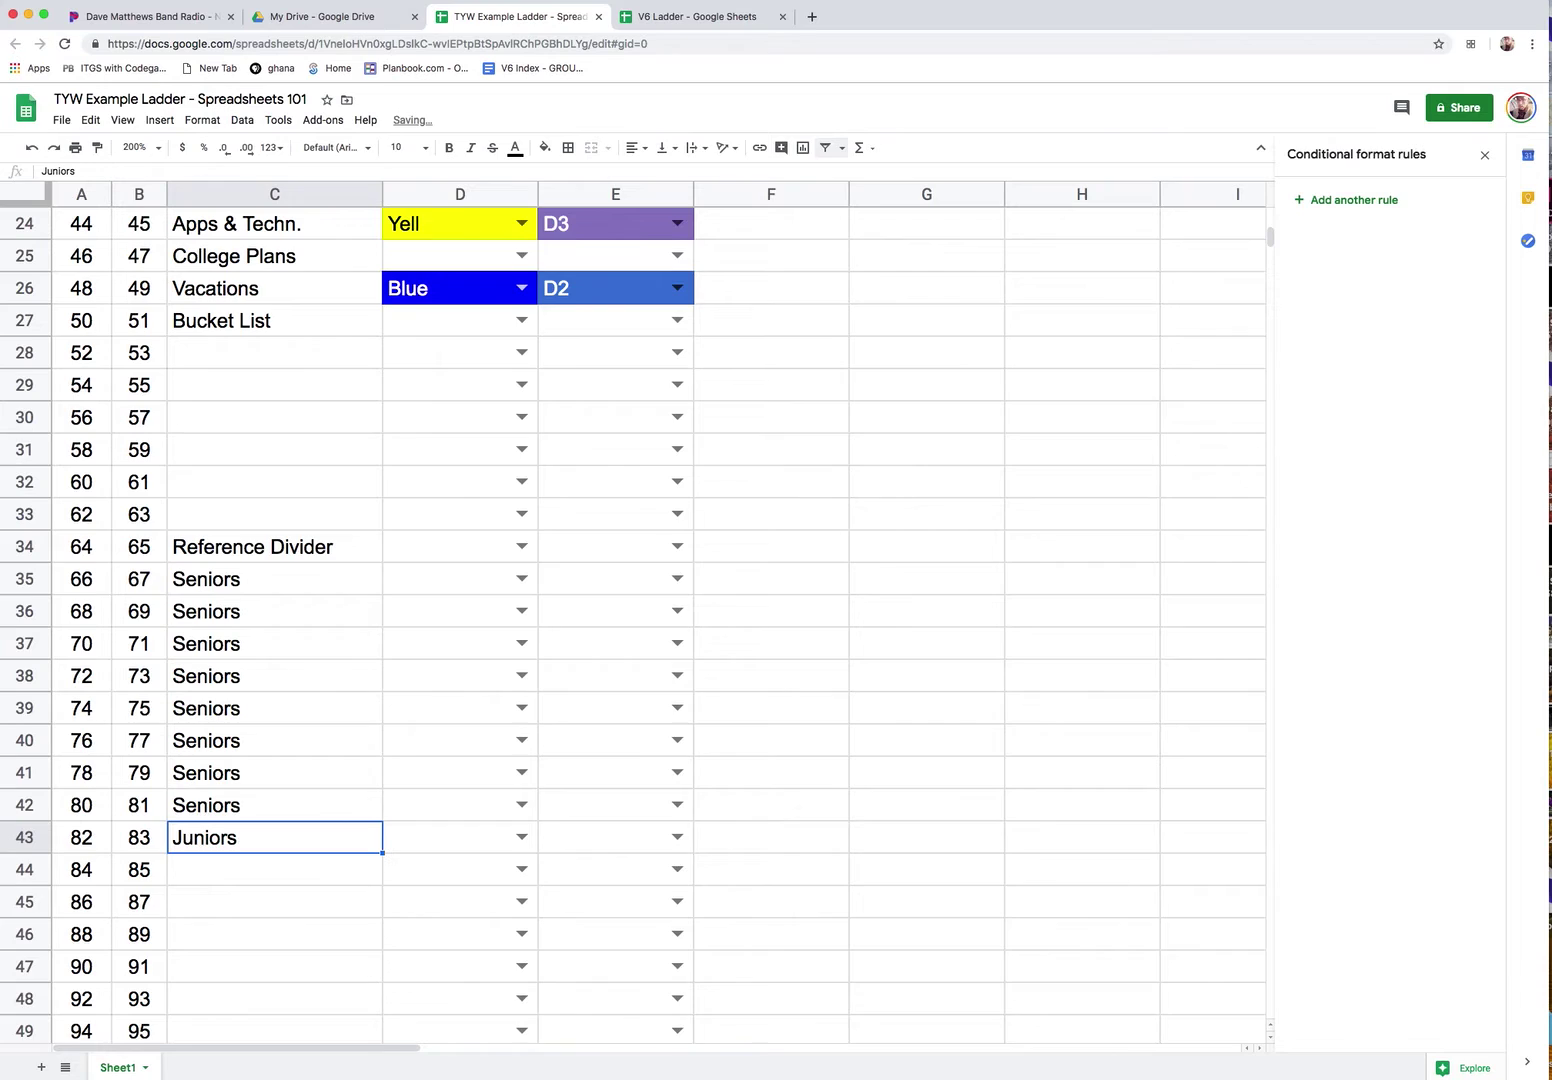
pyautogui.moveTo(382, 853); pyautogui.dragTo(350, 977)
# Enter "Sophomores" as the topic in C48 and copy it down through C52.
pyautogui.scroll(-4, 335, 872)
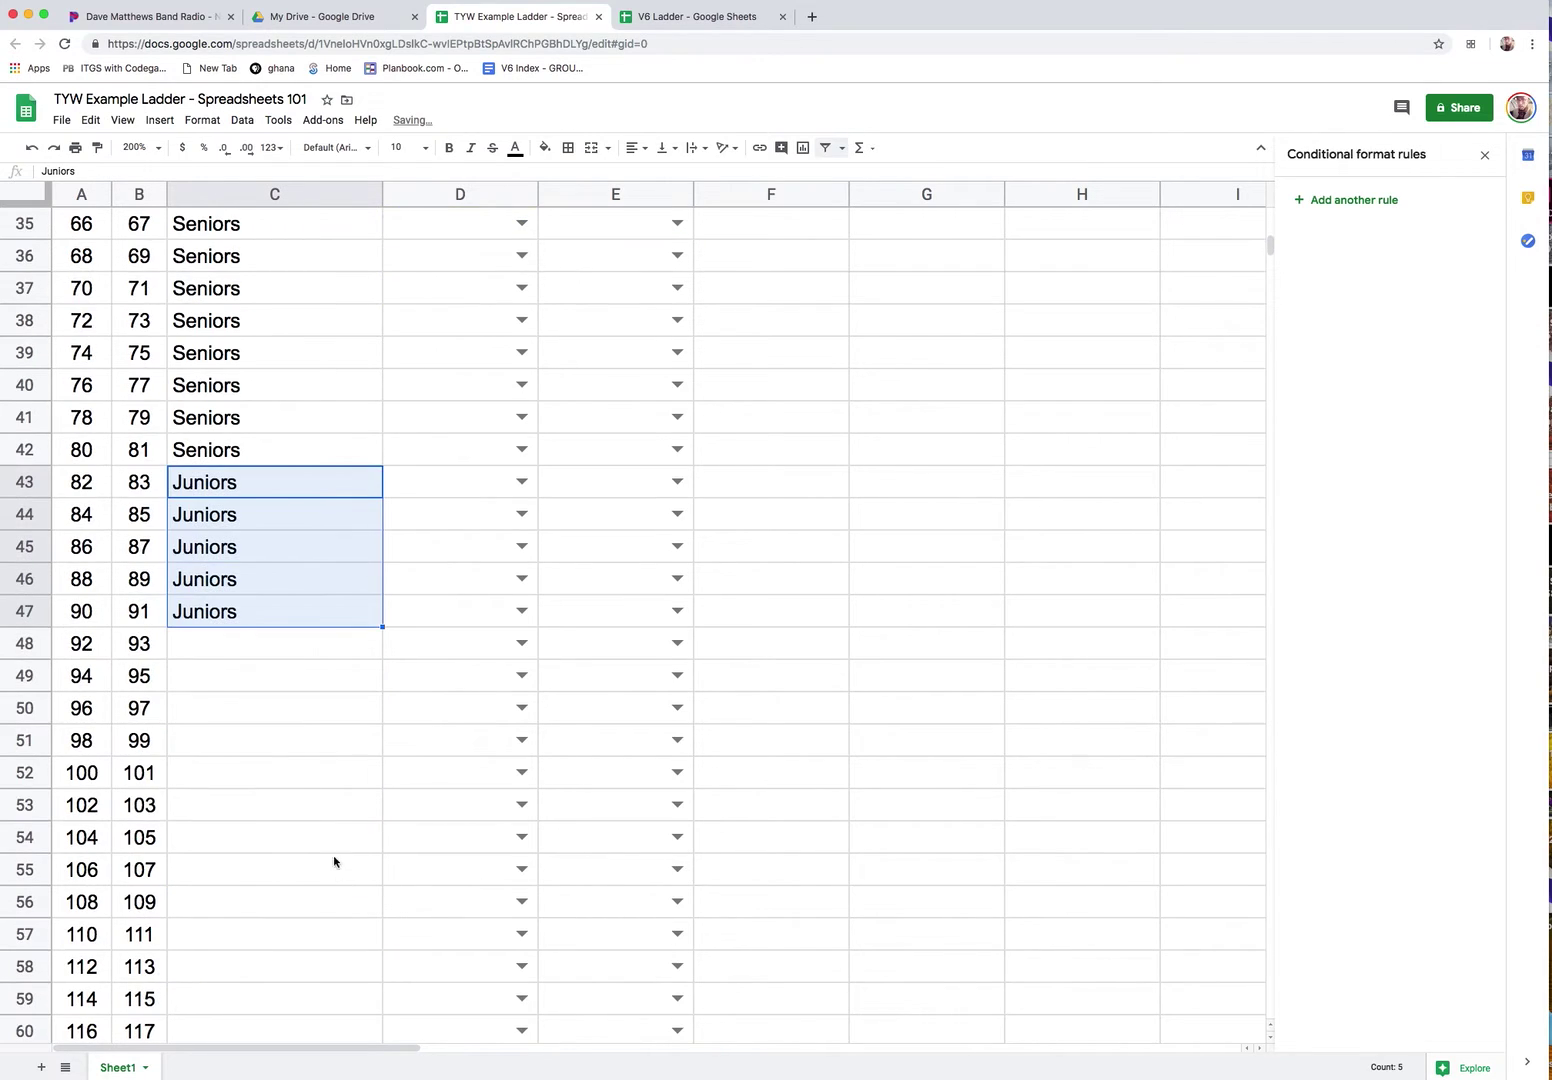
pyautogui.click(287, 639)
pyautogui.write('Soph')
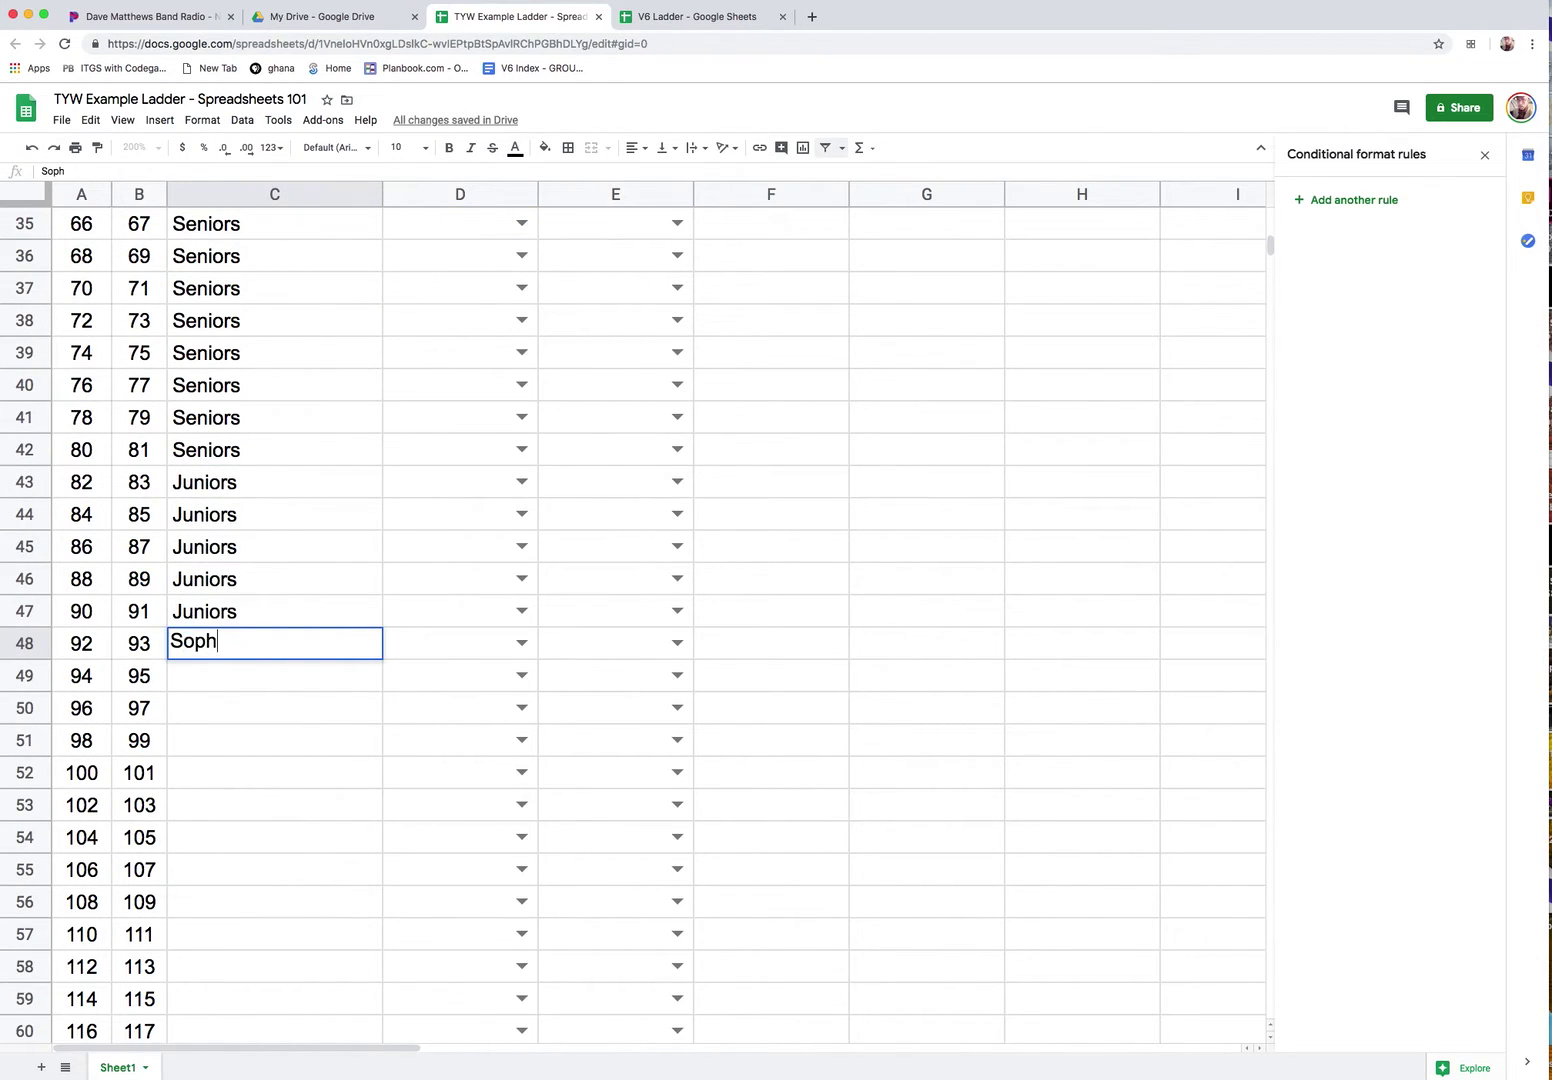
pyautogui.write('omores')
pyautogui.press('Return')
pyautogui.click(286, 651)
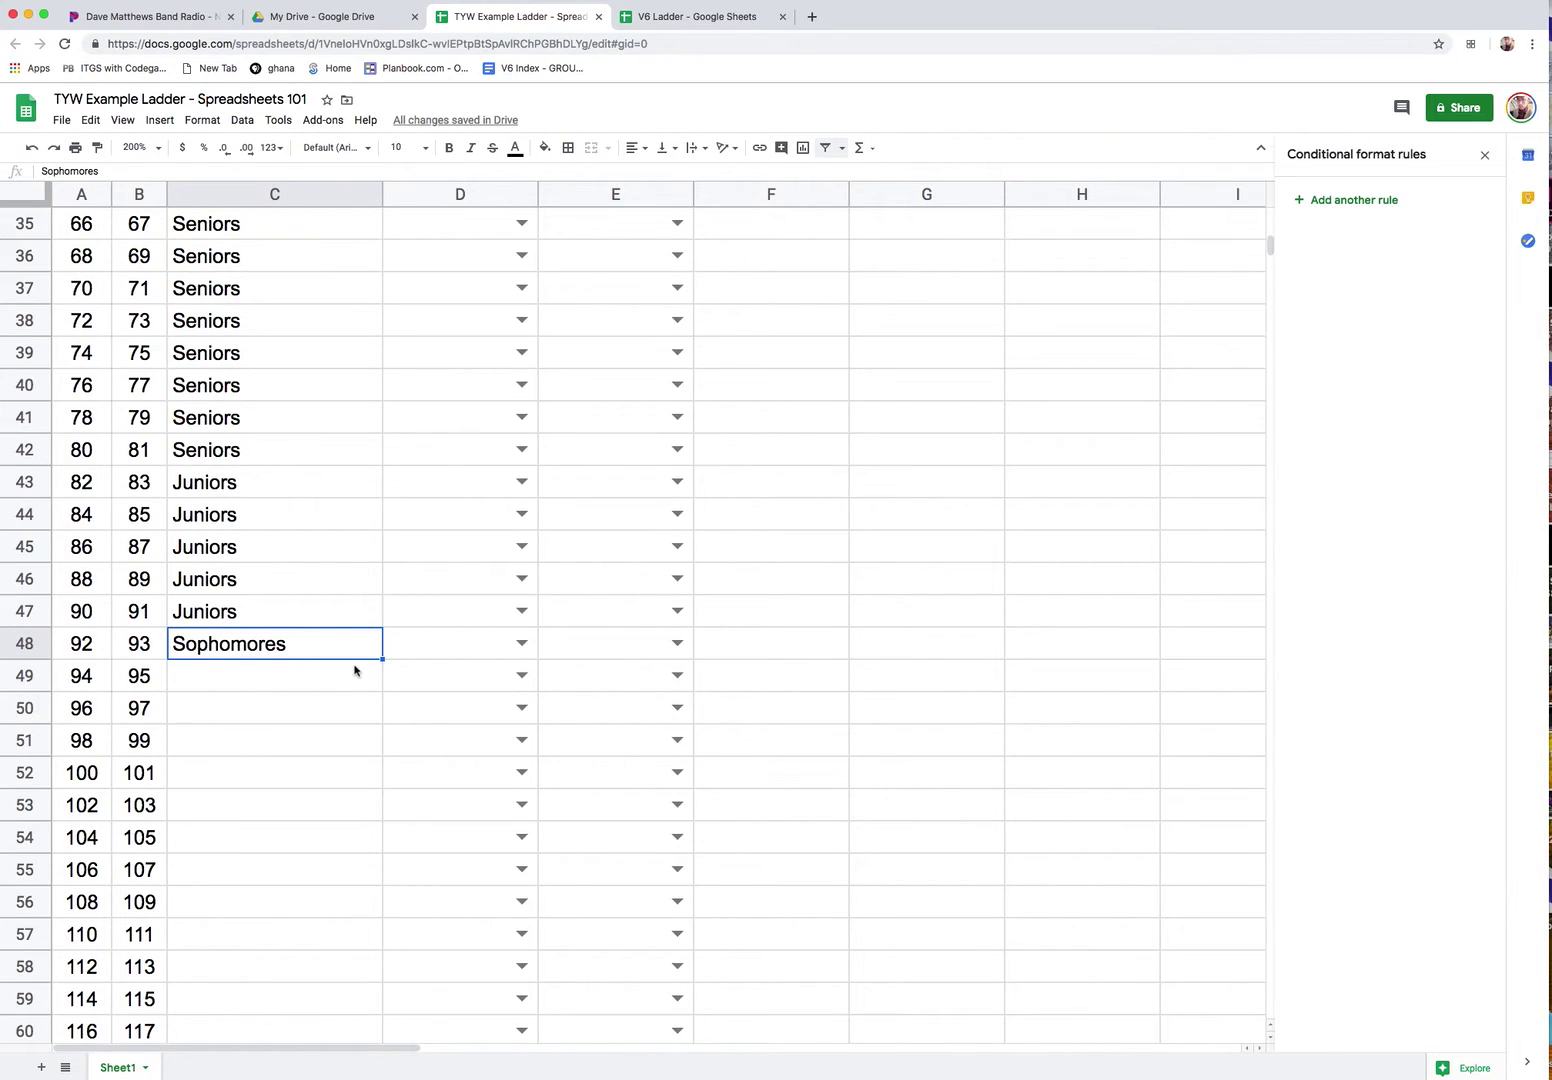
pyautogui.press('super+c')
pyautogui.moveTo(330, 651); pyautogui.dragTo(335, 773)
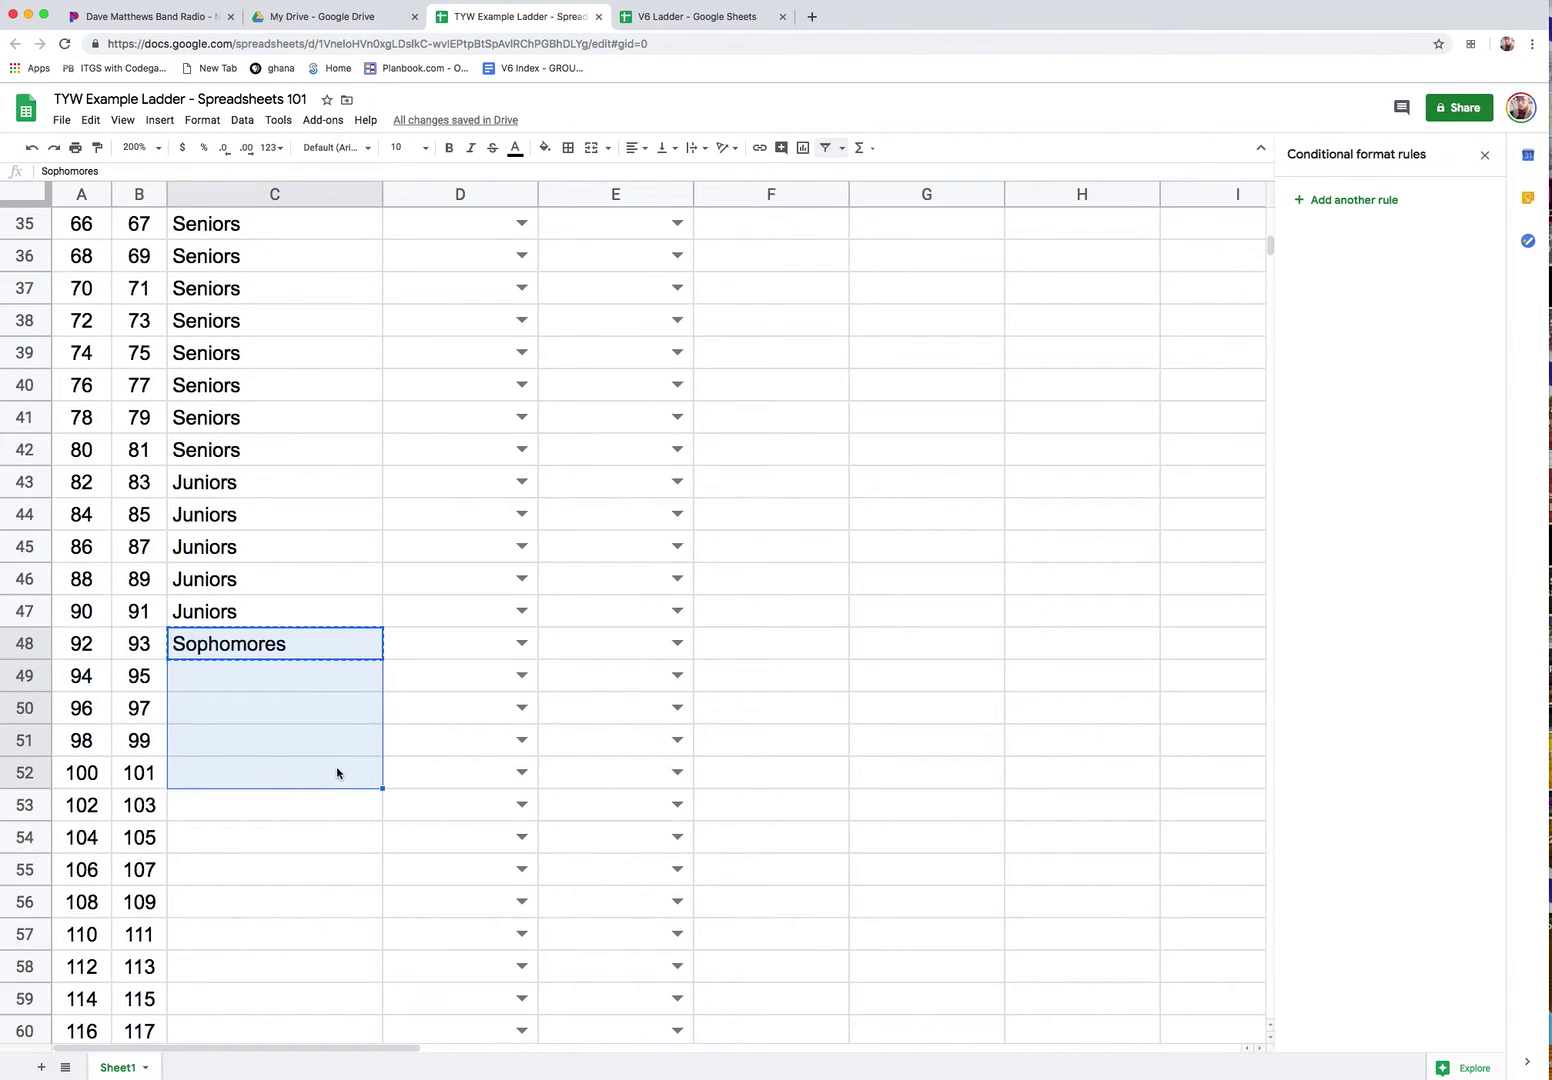
pyautogui.press('super+v')
# Enter "Freshmen" as the topic in C53 and fill it down through C57.
pyautogui.click(306, 808)
pyautogui.write('Freshmen')
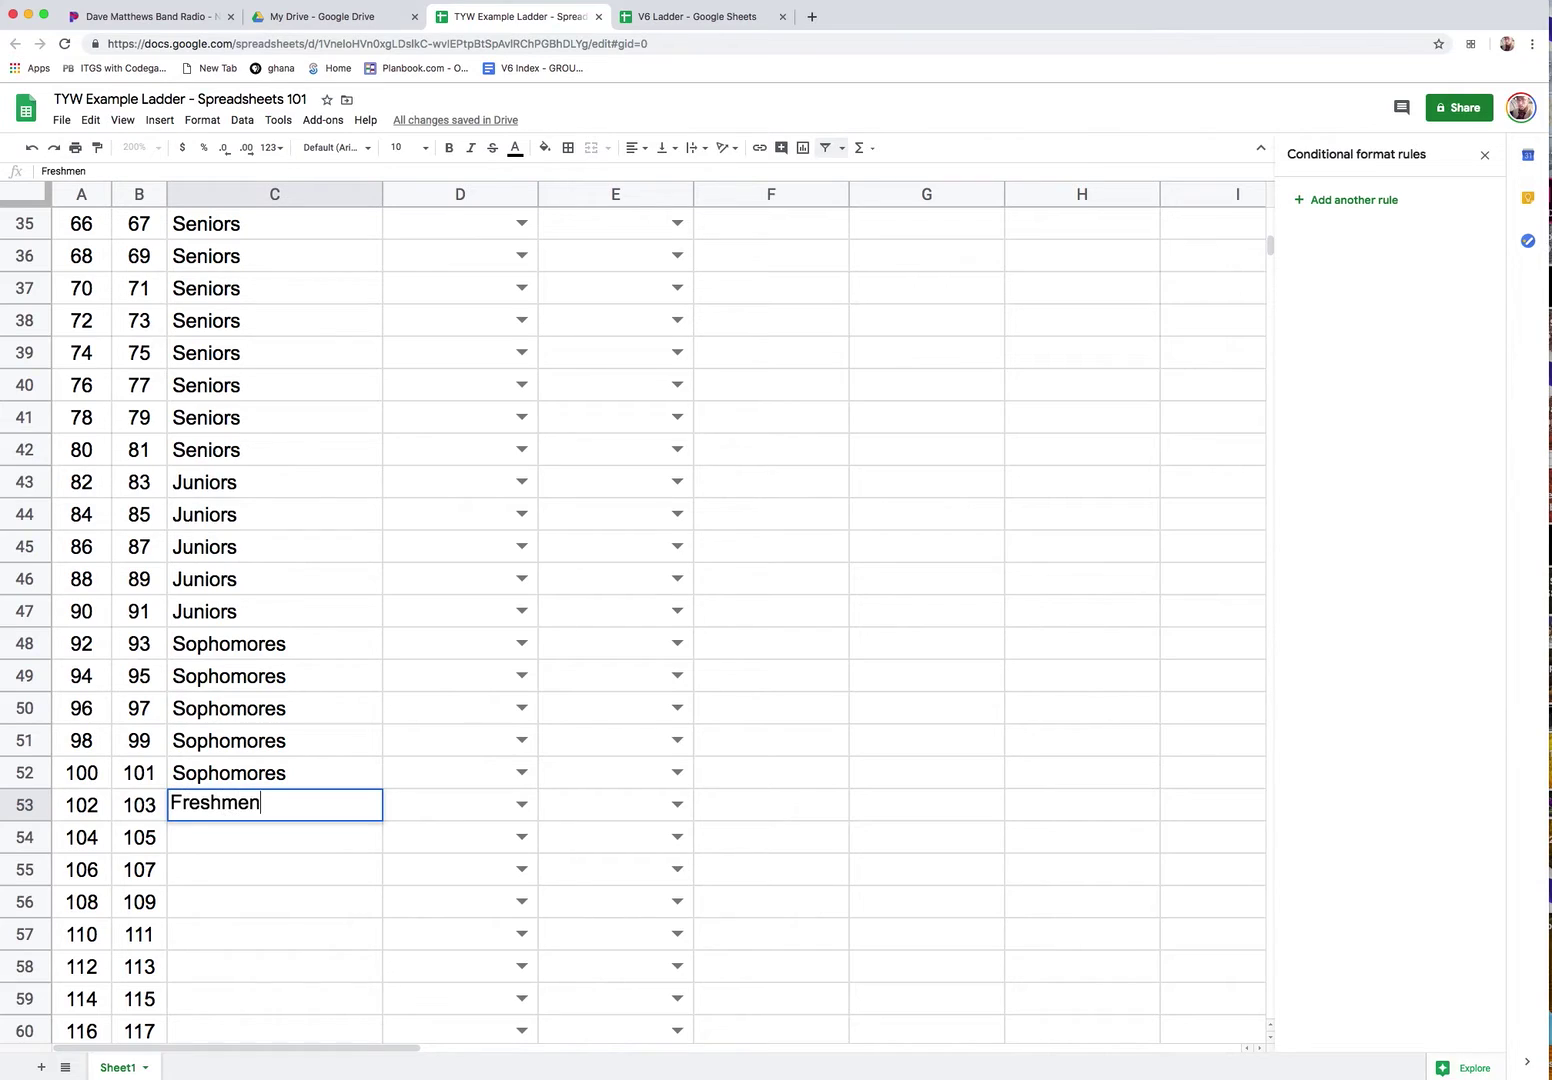
pyautogui.press('Return')
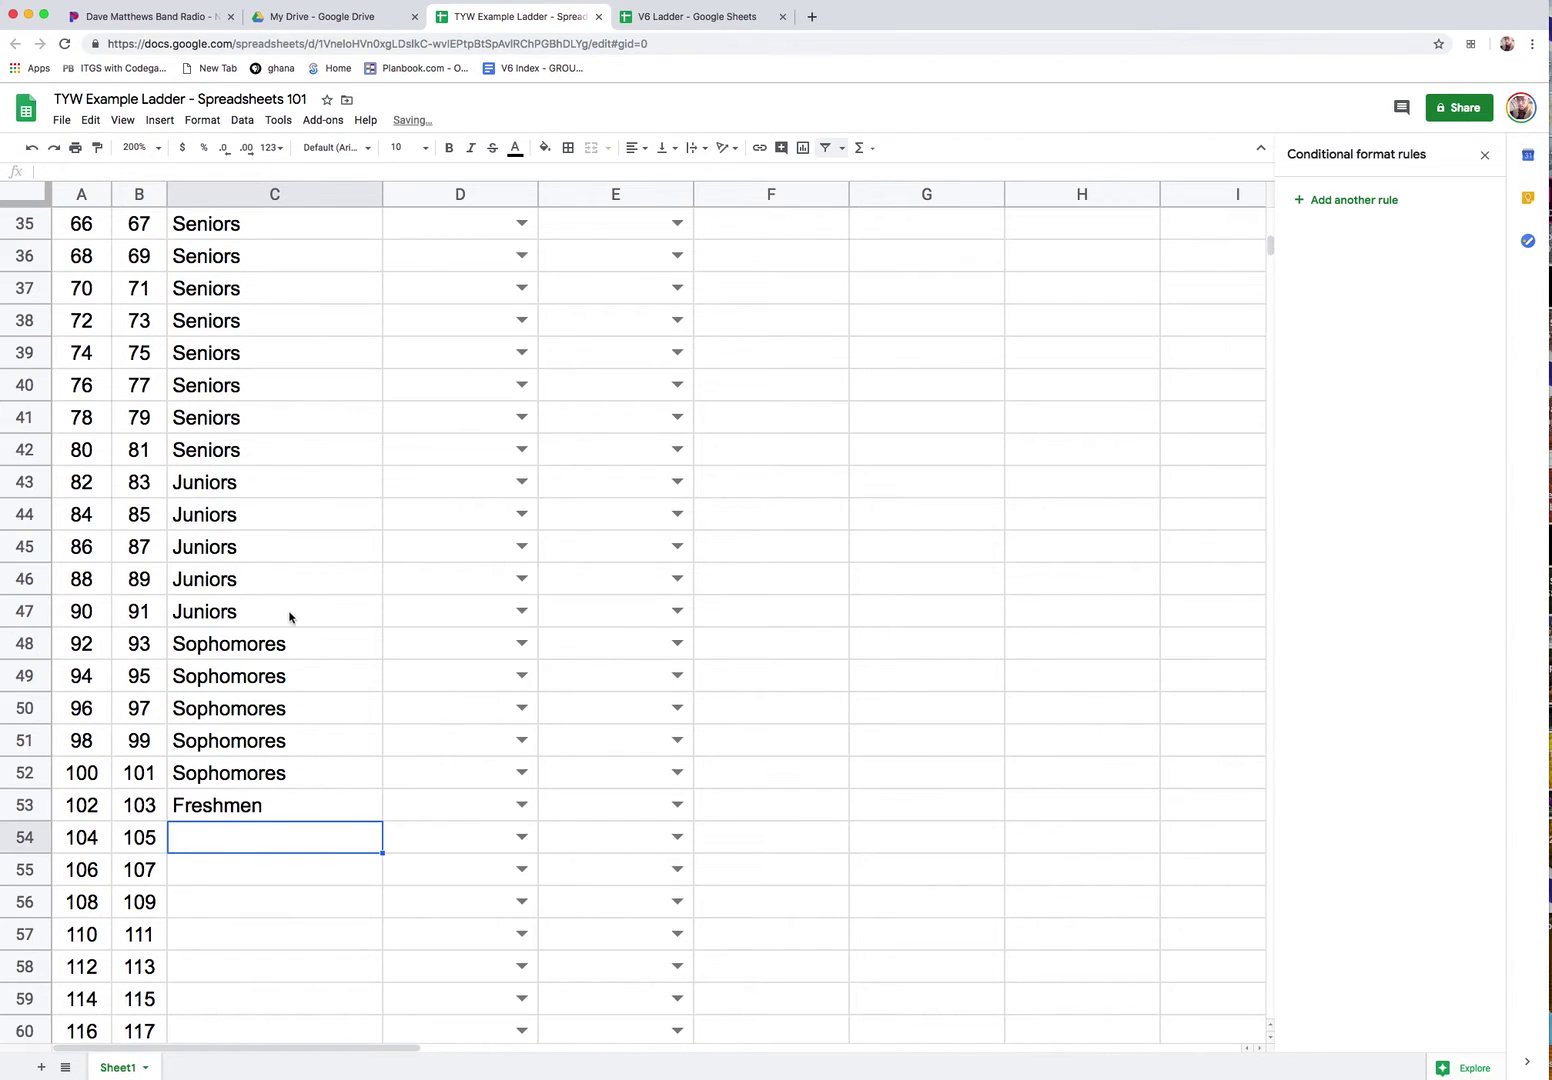
pyautogui.click(319, 805)
pyautogui.moveTo(382, 821); pyautogui.dragTo(362, 939)
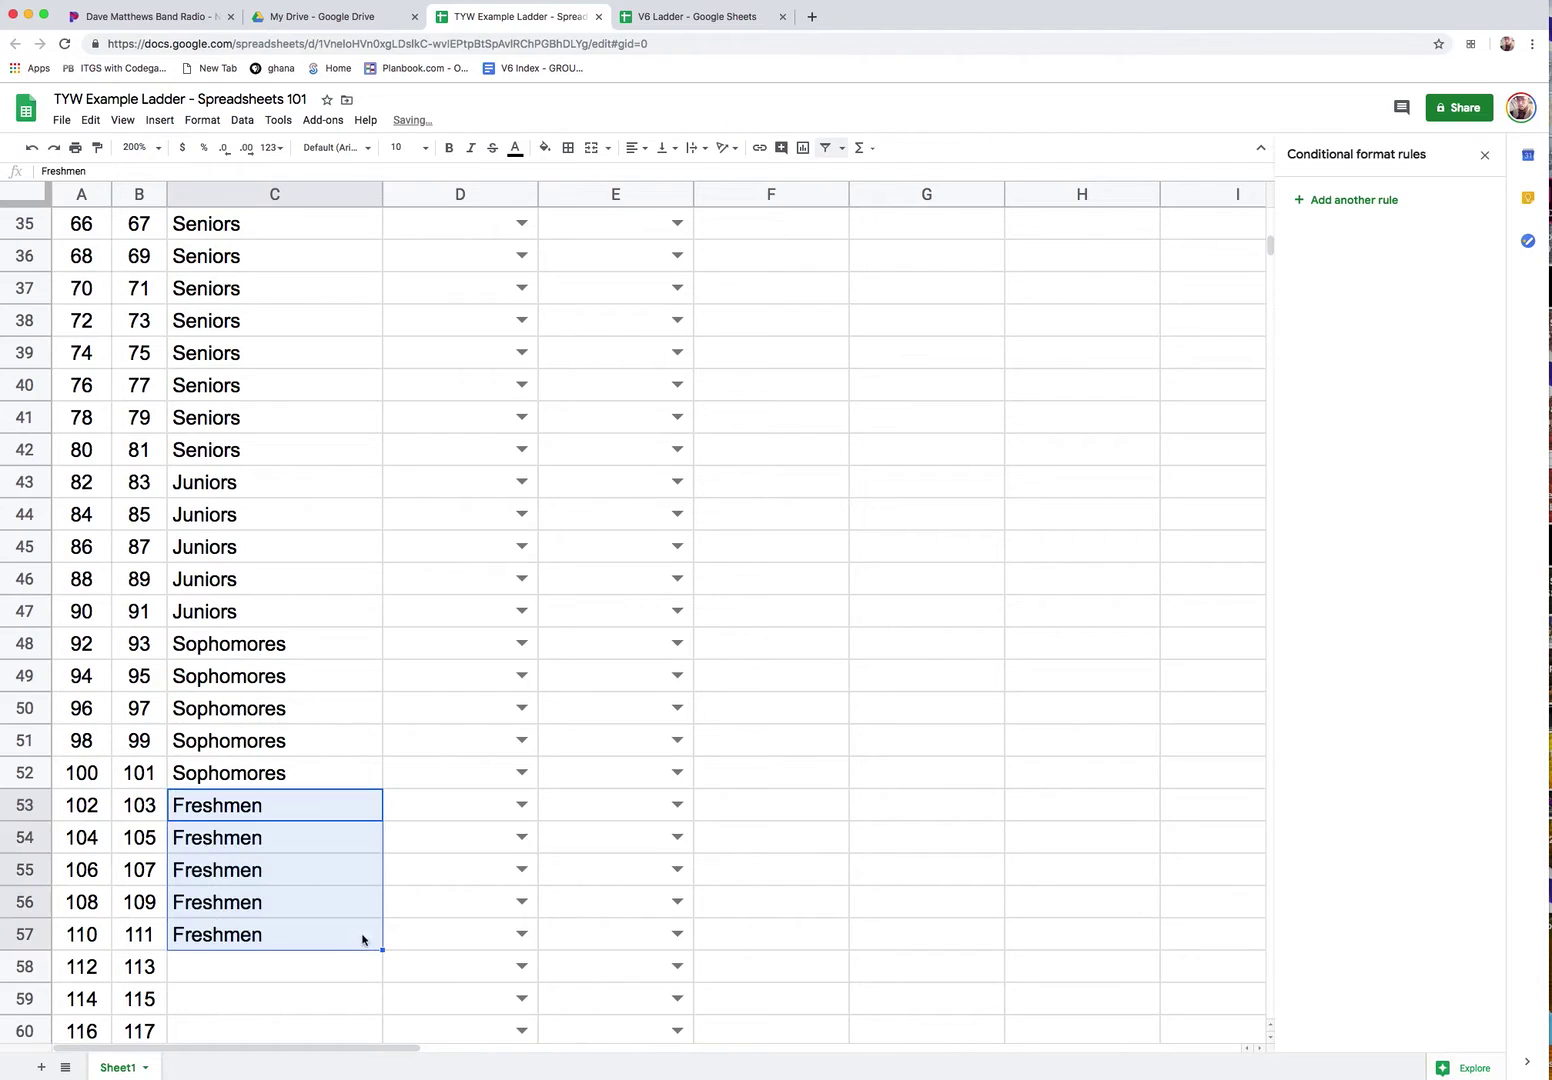
# Enter "Fac/Staff" as the topic in cells C58, C59 and C60.
pyautogui.click(310, 966)
pyautogui.write('Fac/Staff')
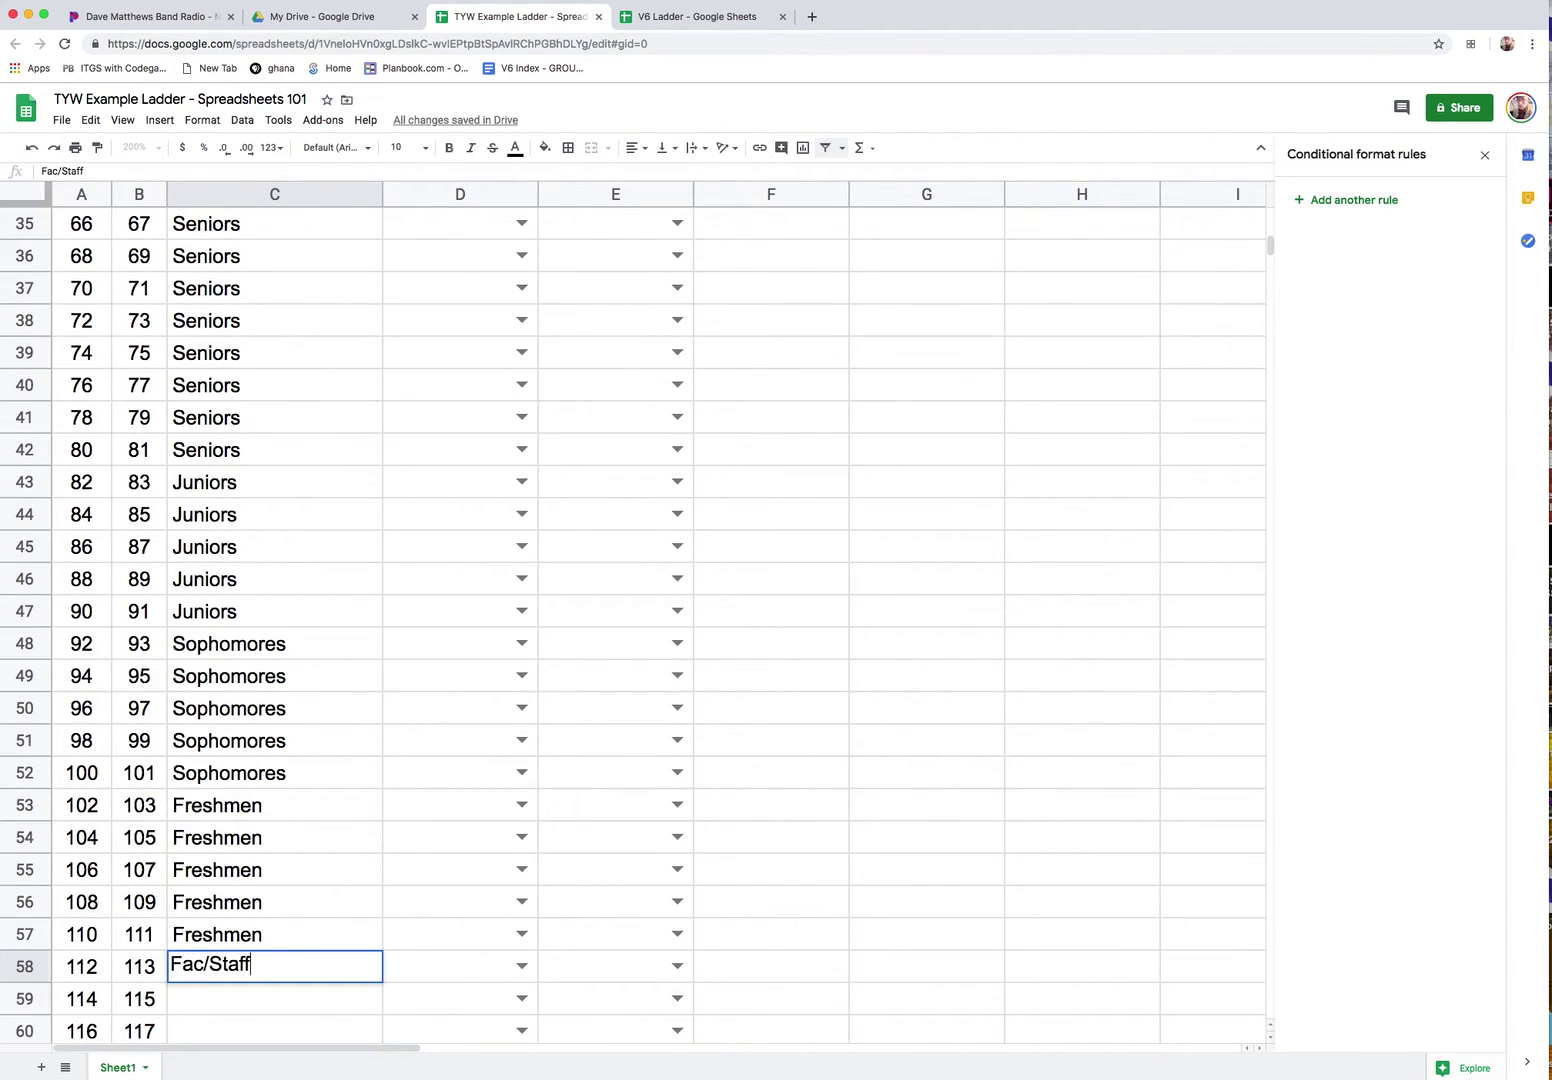
pyautogui.press('Return')
pyautogui.write('Fac')
pyautogui.press('Return')
pyautogui.write('Fac')
pyautogui.press('Return')
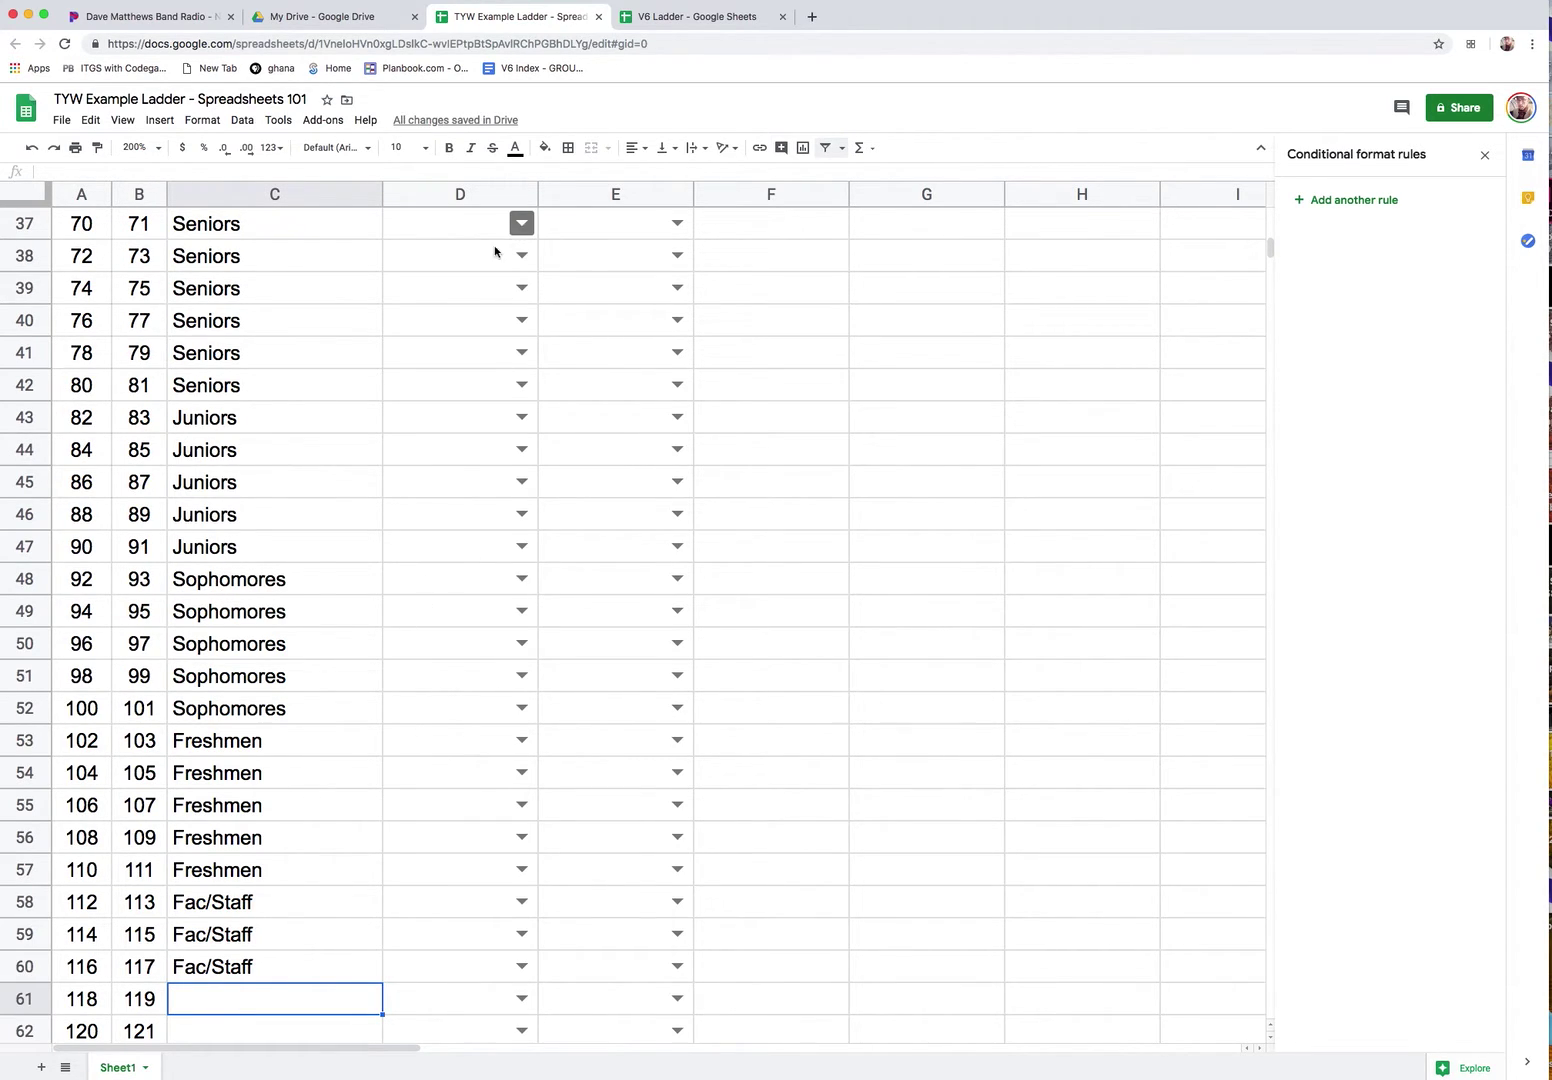
# Assign the Ref team to the Seniors rows D35 and D36, and fill it down through D60.
pyautogui.scroll(3, 450, 360)
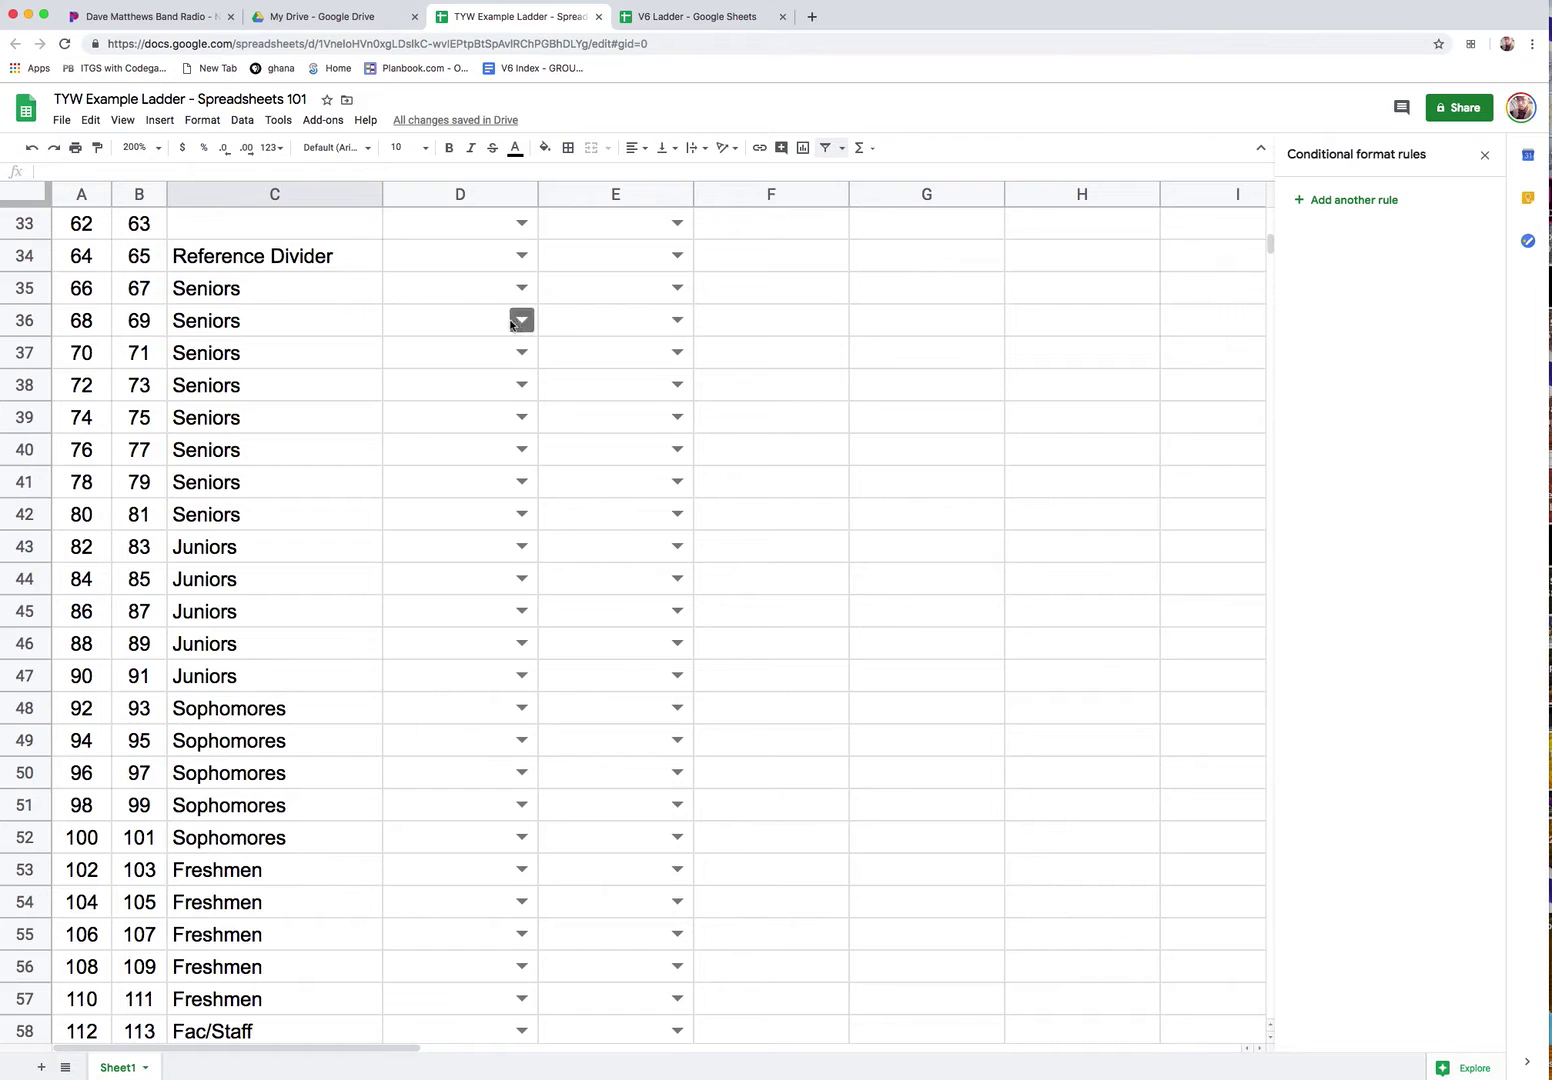
pyautogui.click(520, 287)
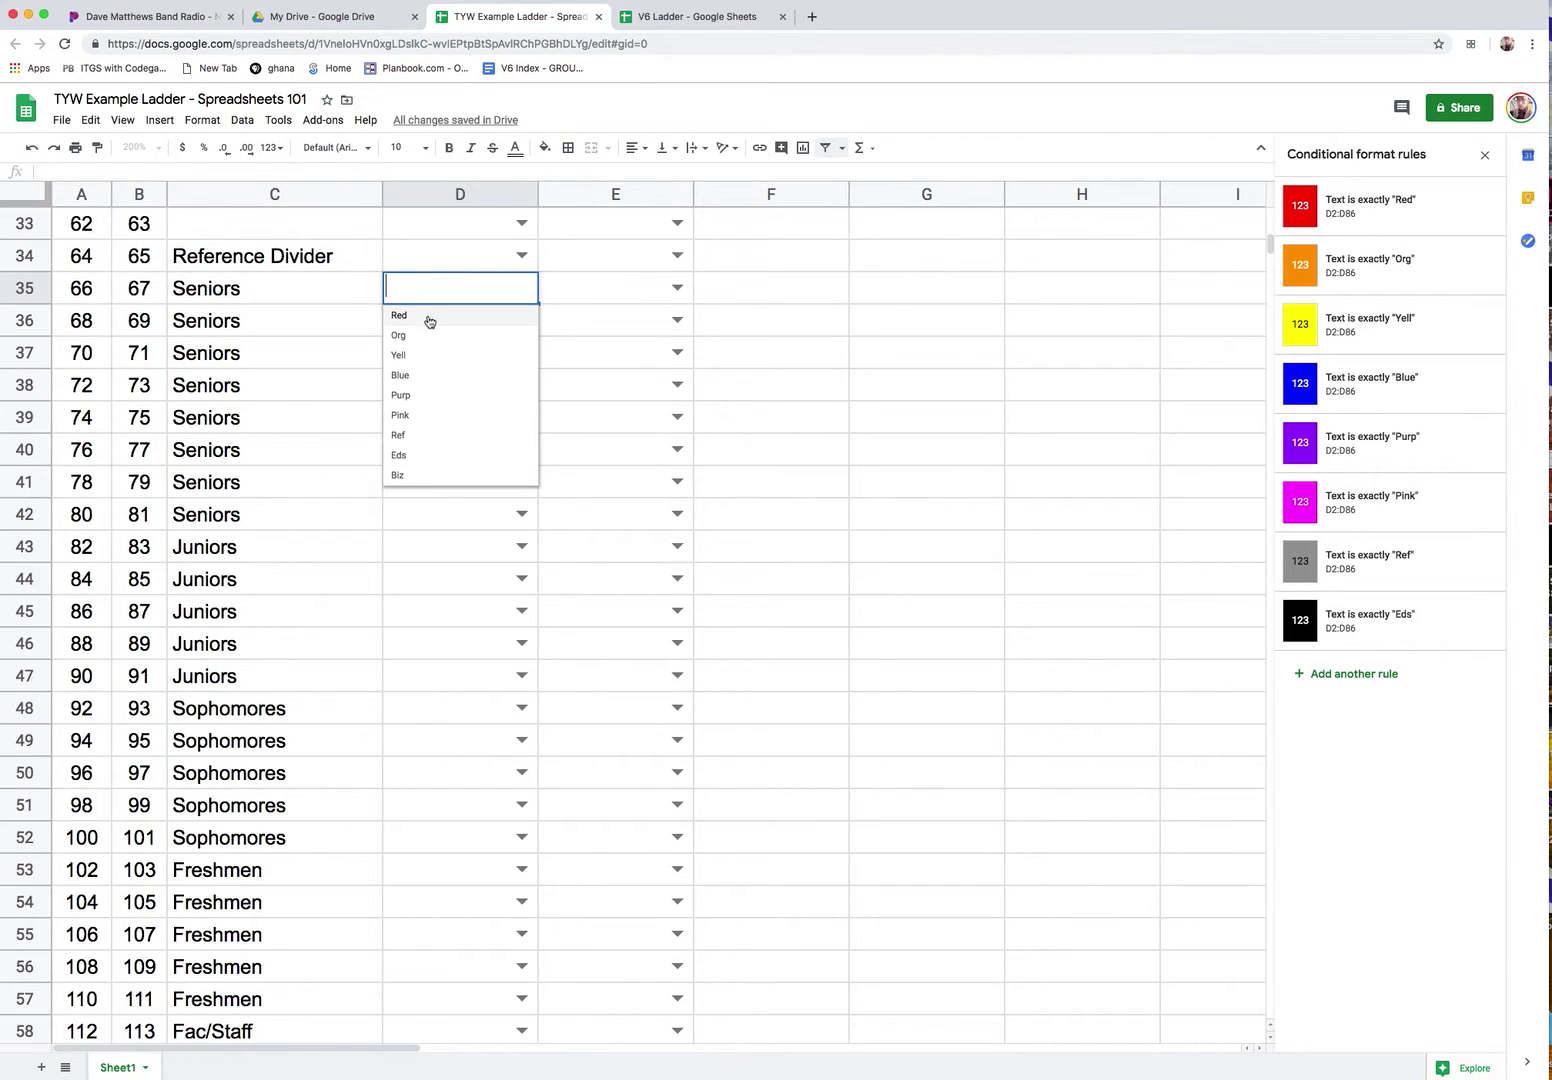
pyautogui.click(412, 445)
pyautogui.click(520, 322)
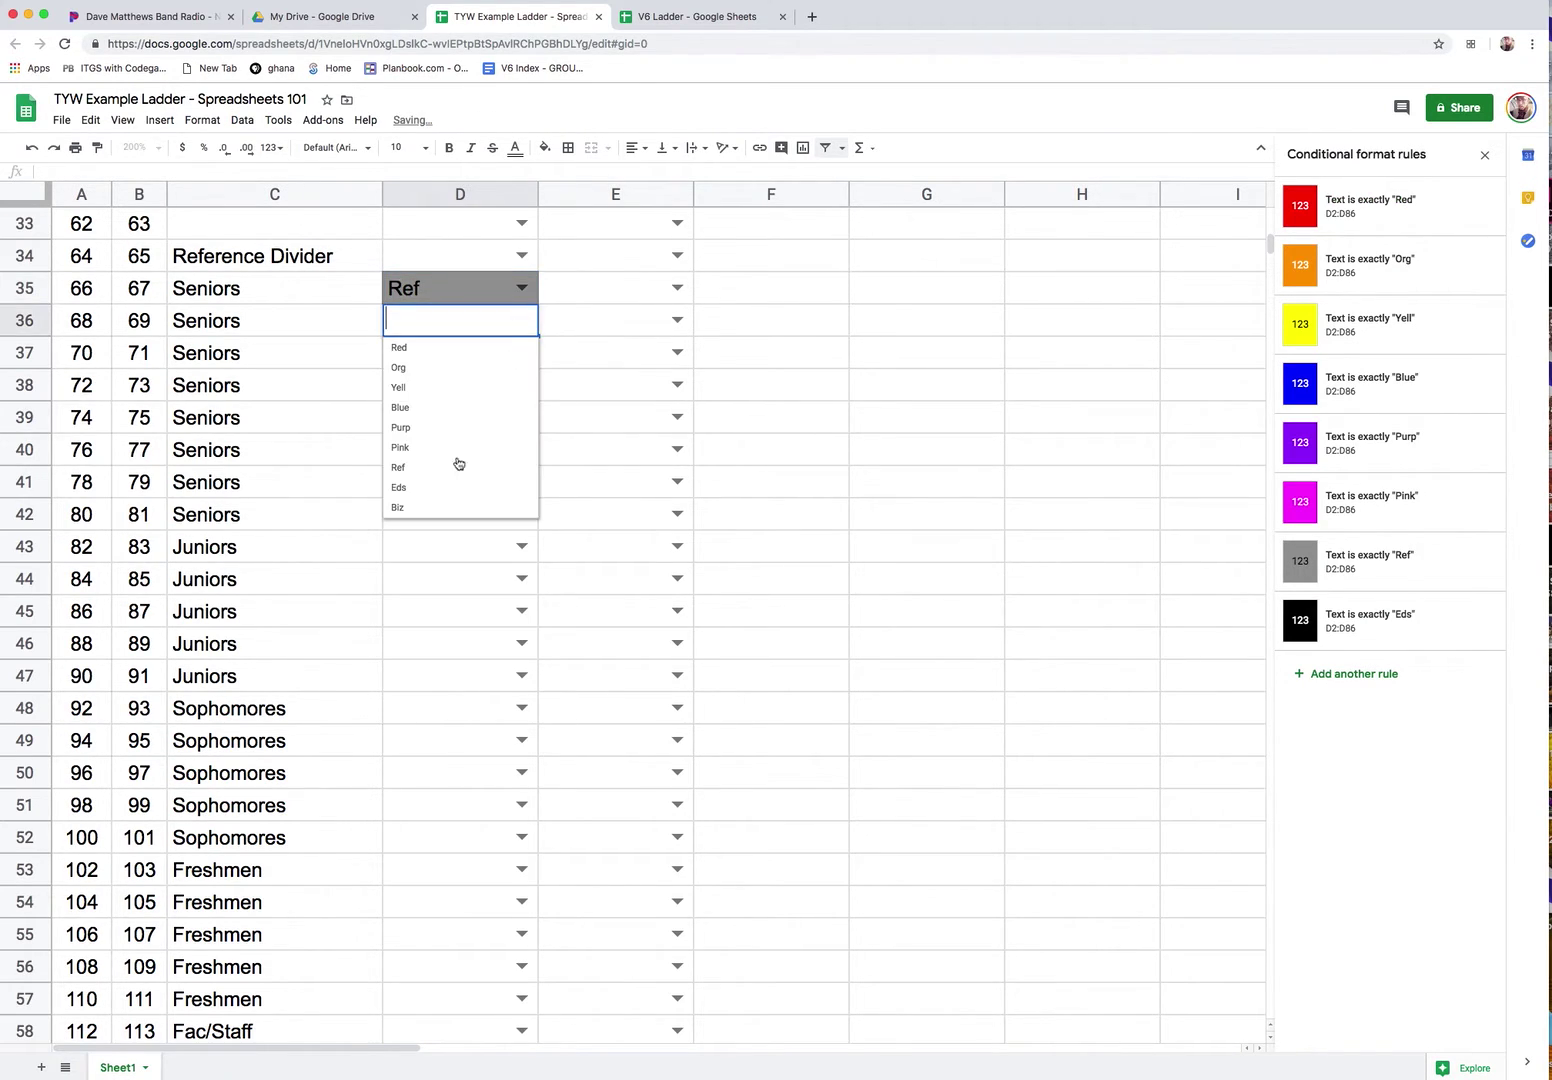
pyautogui.click(413, 476)
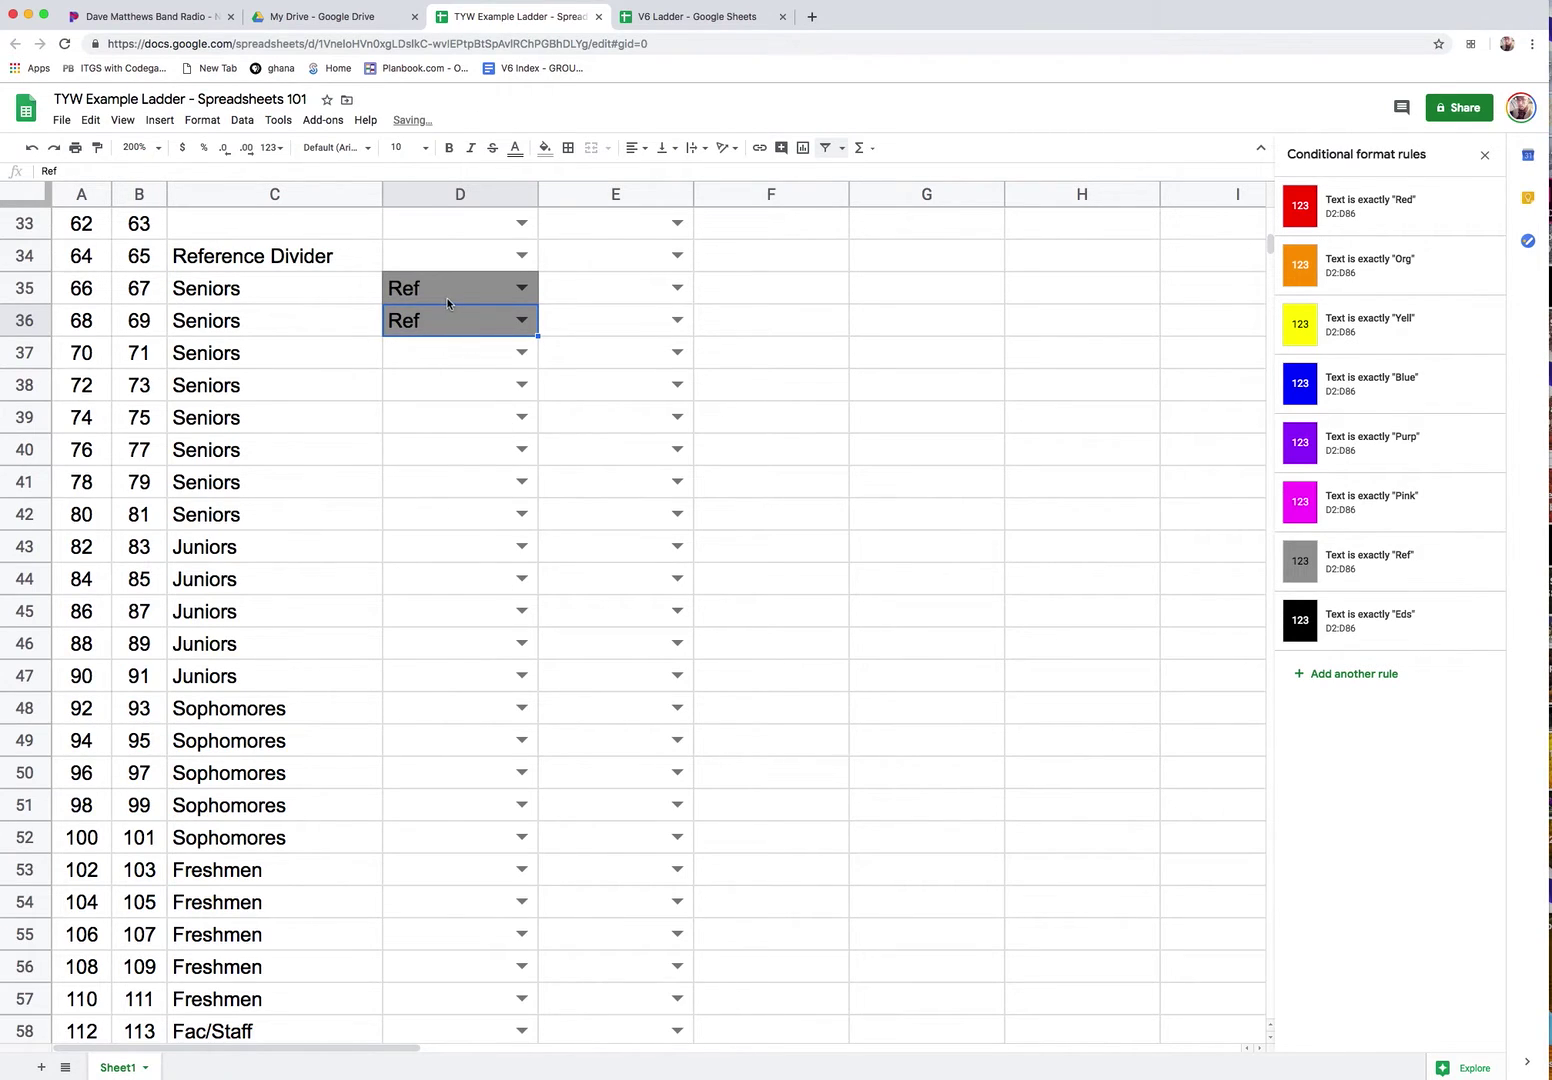
pyautogui.moveTo(538, 336); pyautogui.dragTo(498, 620)
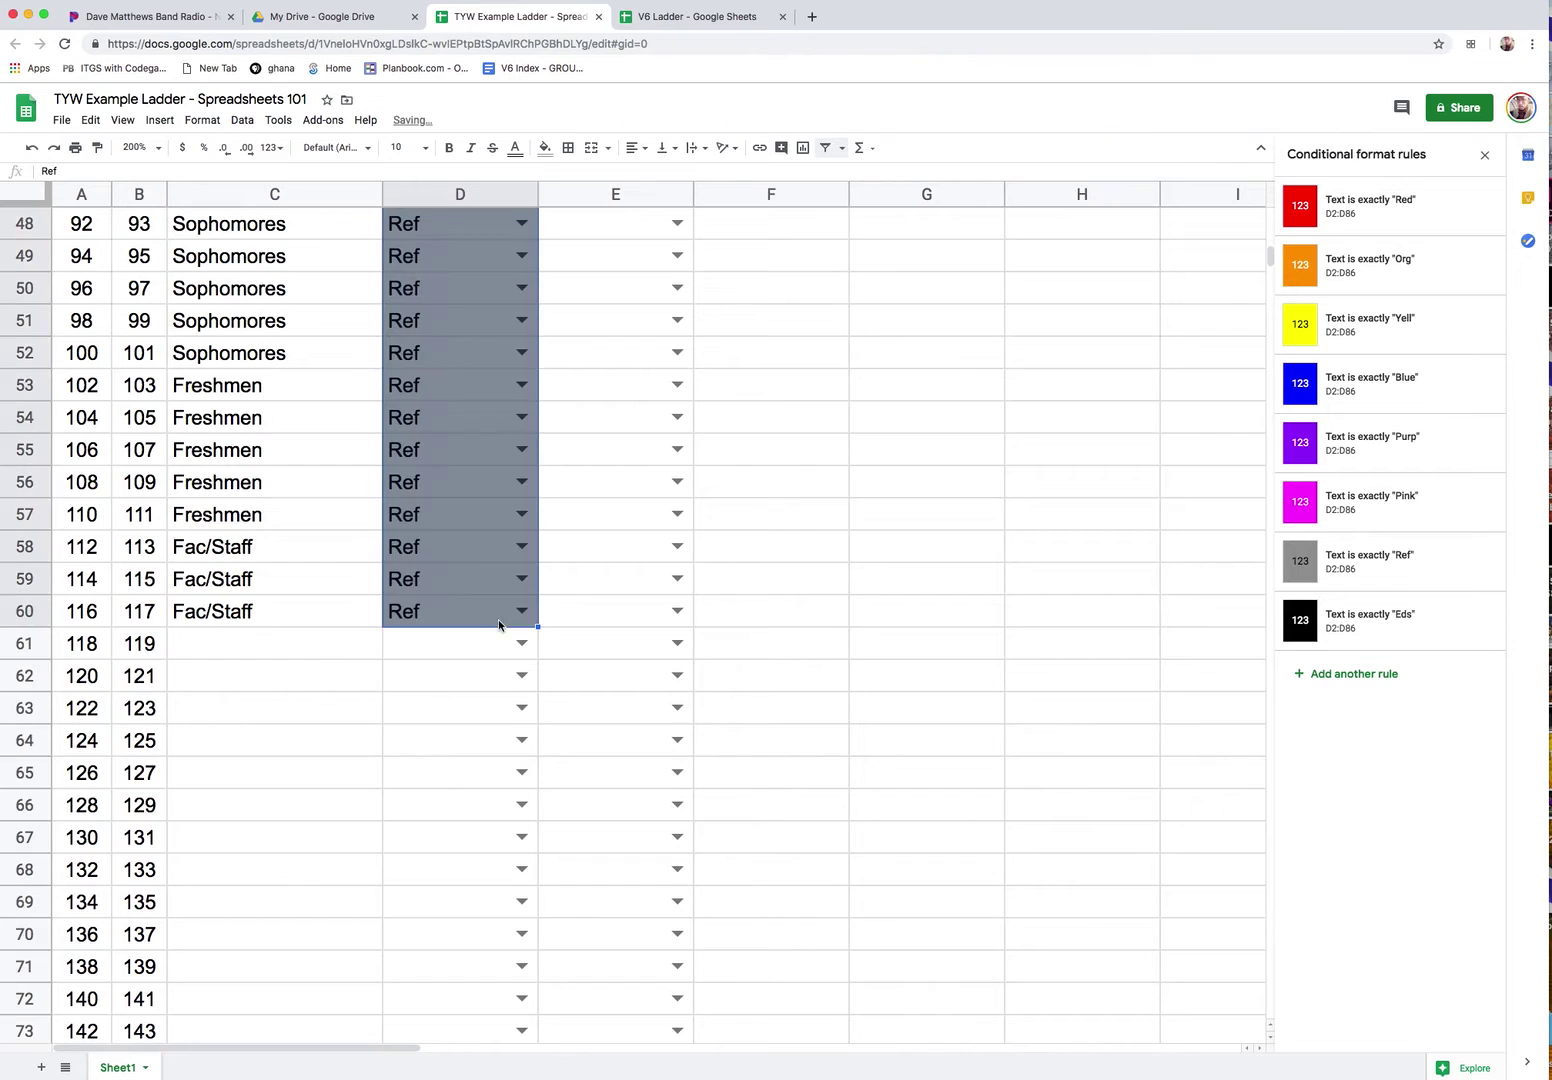
# Set the deadline of the first Juniors row, cell E43, to D3.
pyautogui.scroll(5, 624, 509)
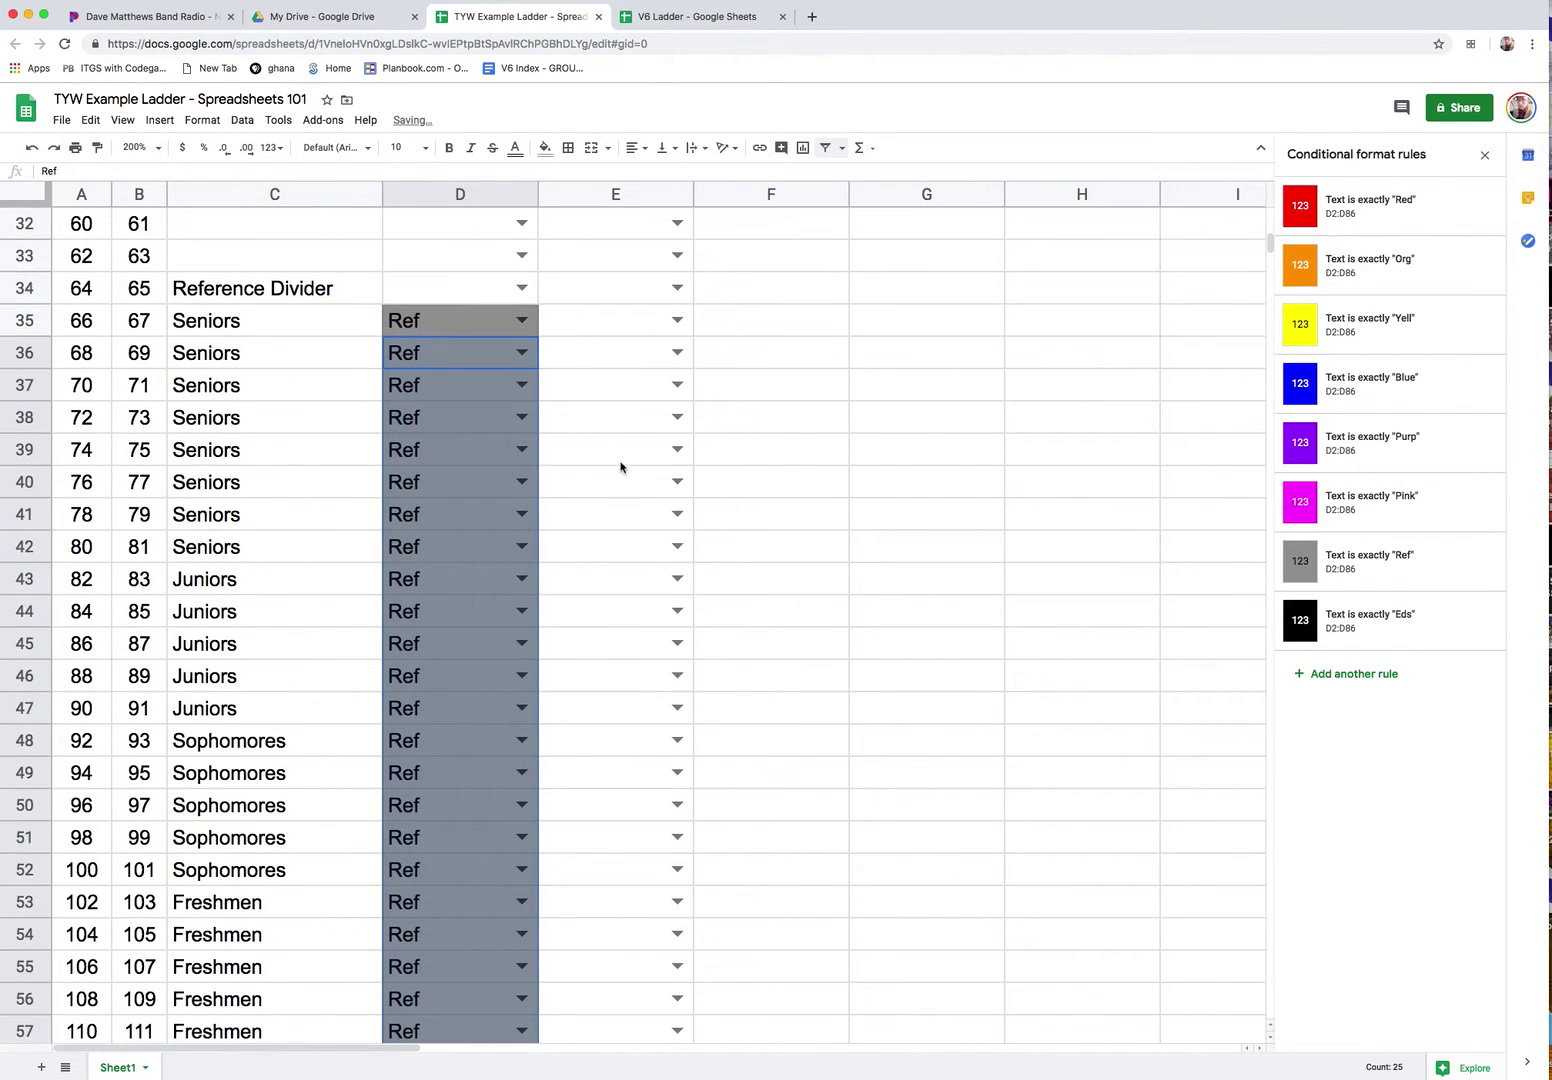
pyautogui.click(677, 579)
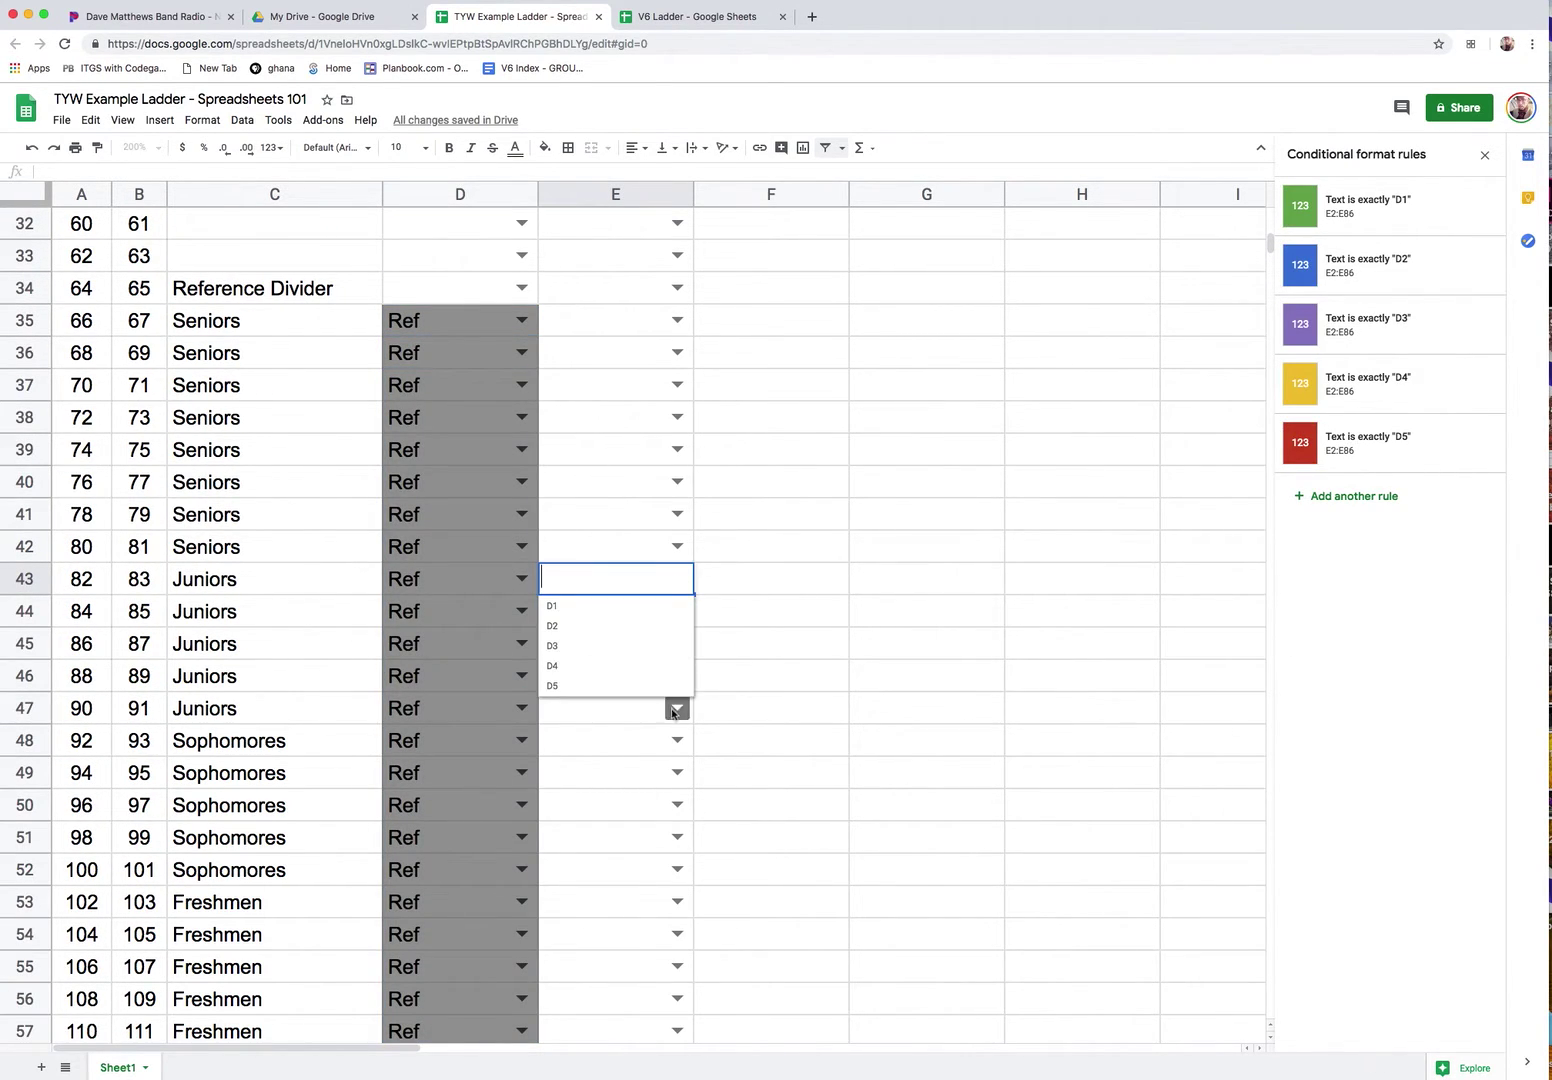
pyautogui.click(578, 653)
# Try to fill the deadline down the column from E43 alone, and undo the fill.
pyautogui.moveTo(692, 593); pyautogui.dragTo(655, 624)
pyautogui.hotkey('ctrl', 'z')
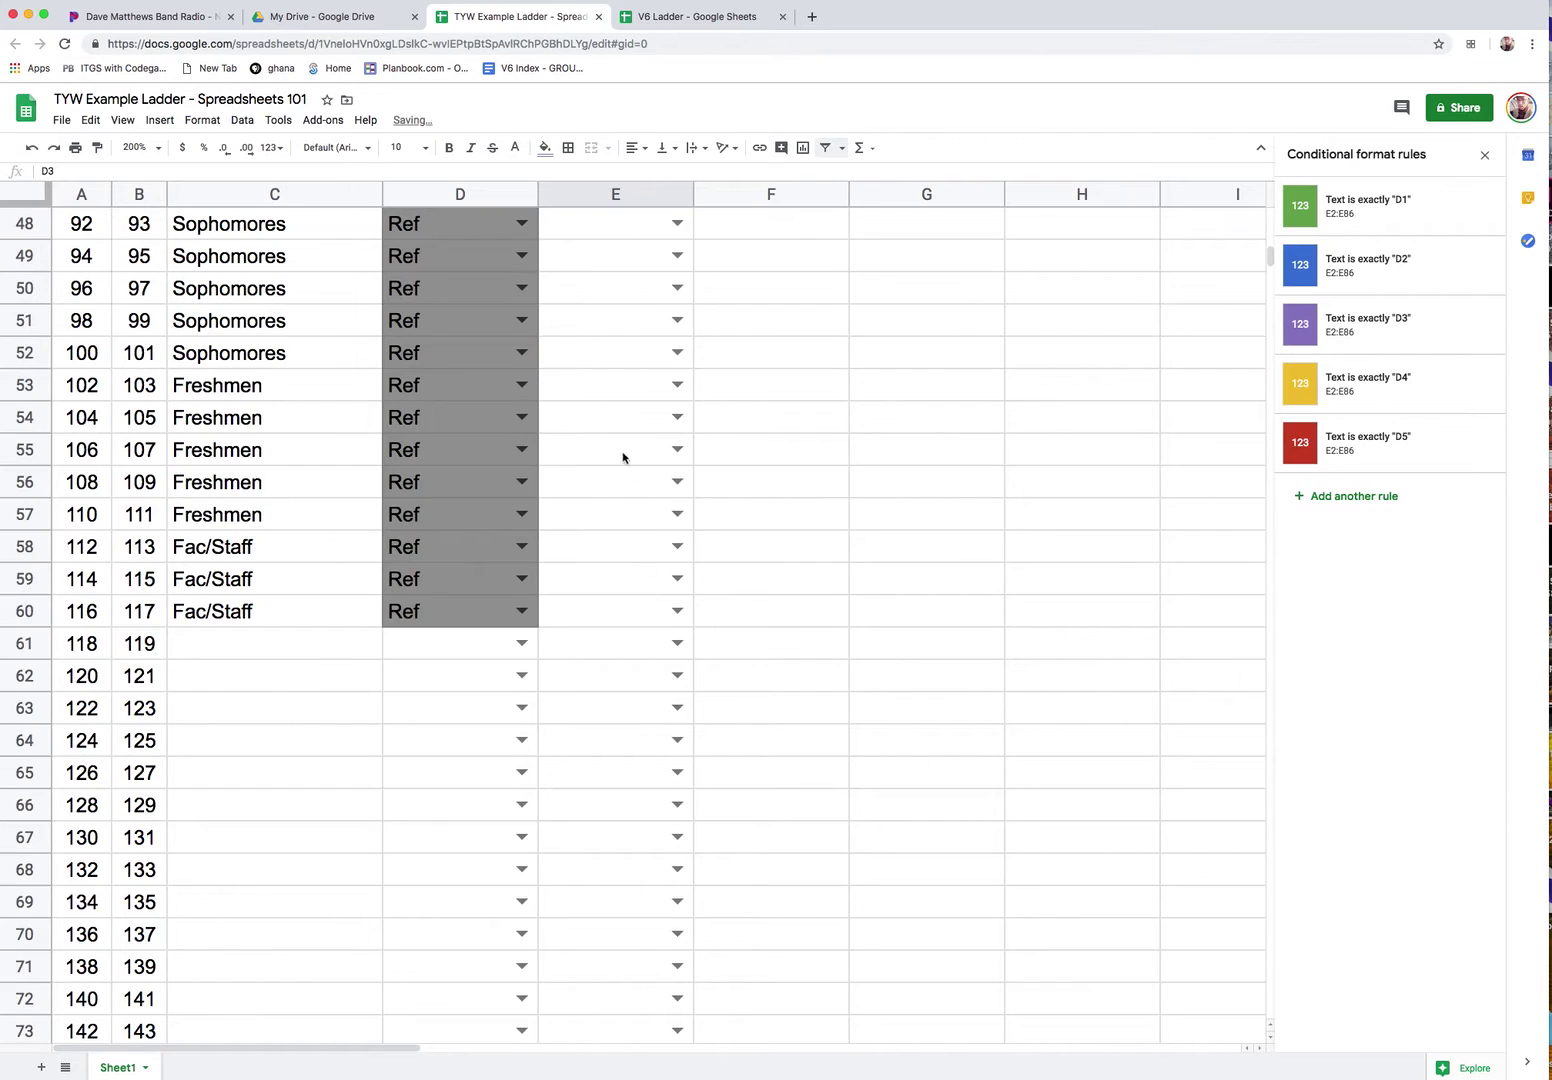
pyautogui.scroll(6, 620, 470)
pyautogui.scroll(-3, 613, 531)
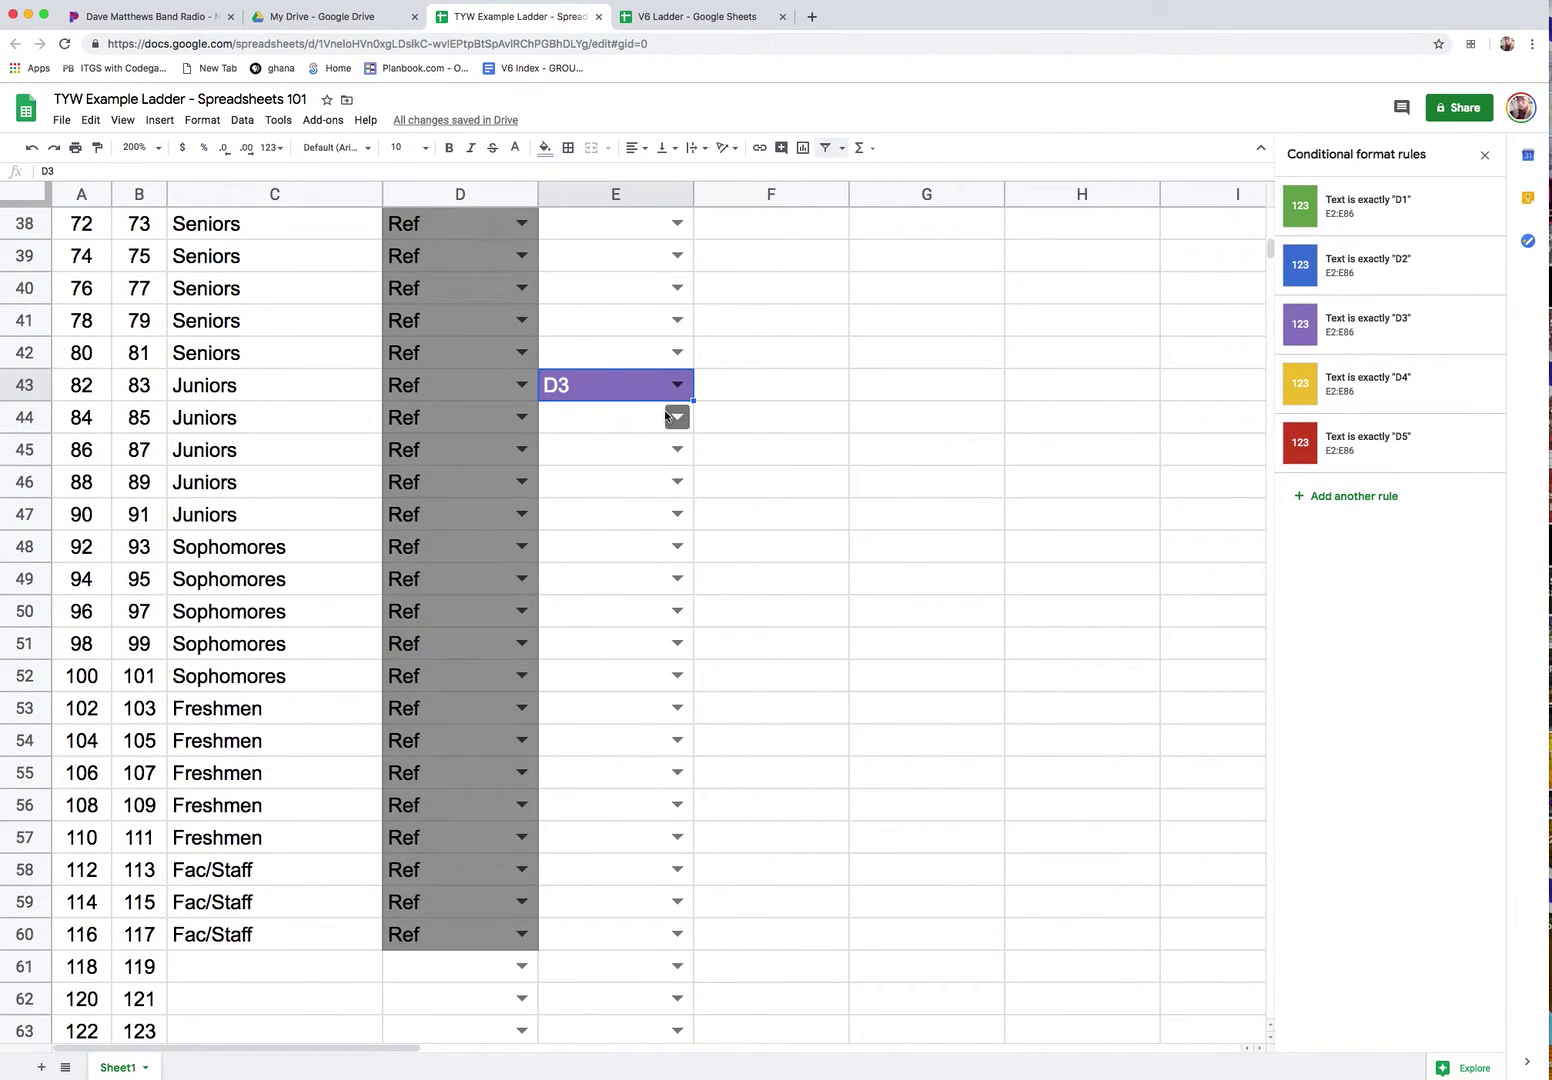
pyautogui.moveTo(694, 400); pyautogui.dragTo(695, 487)
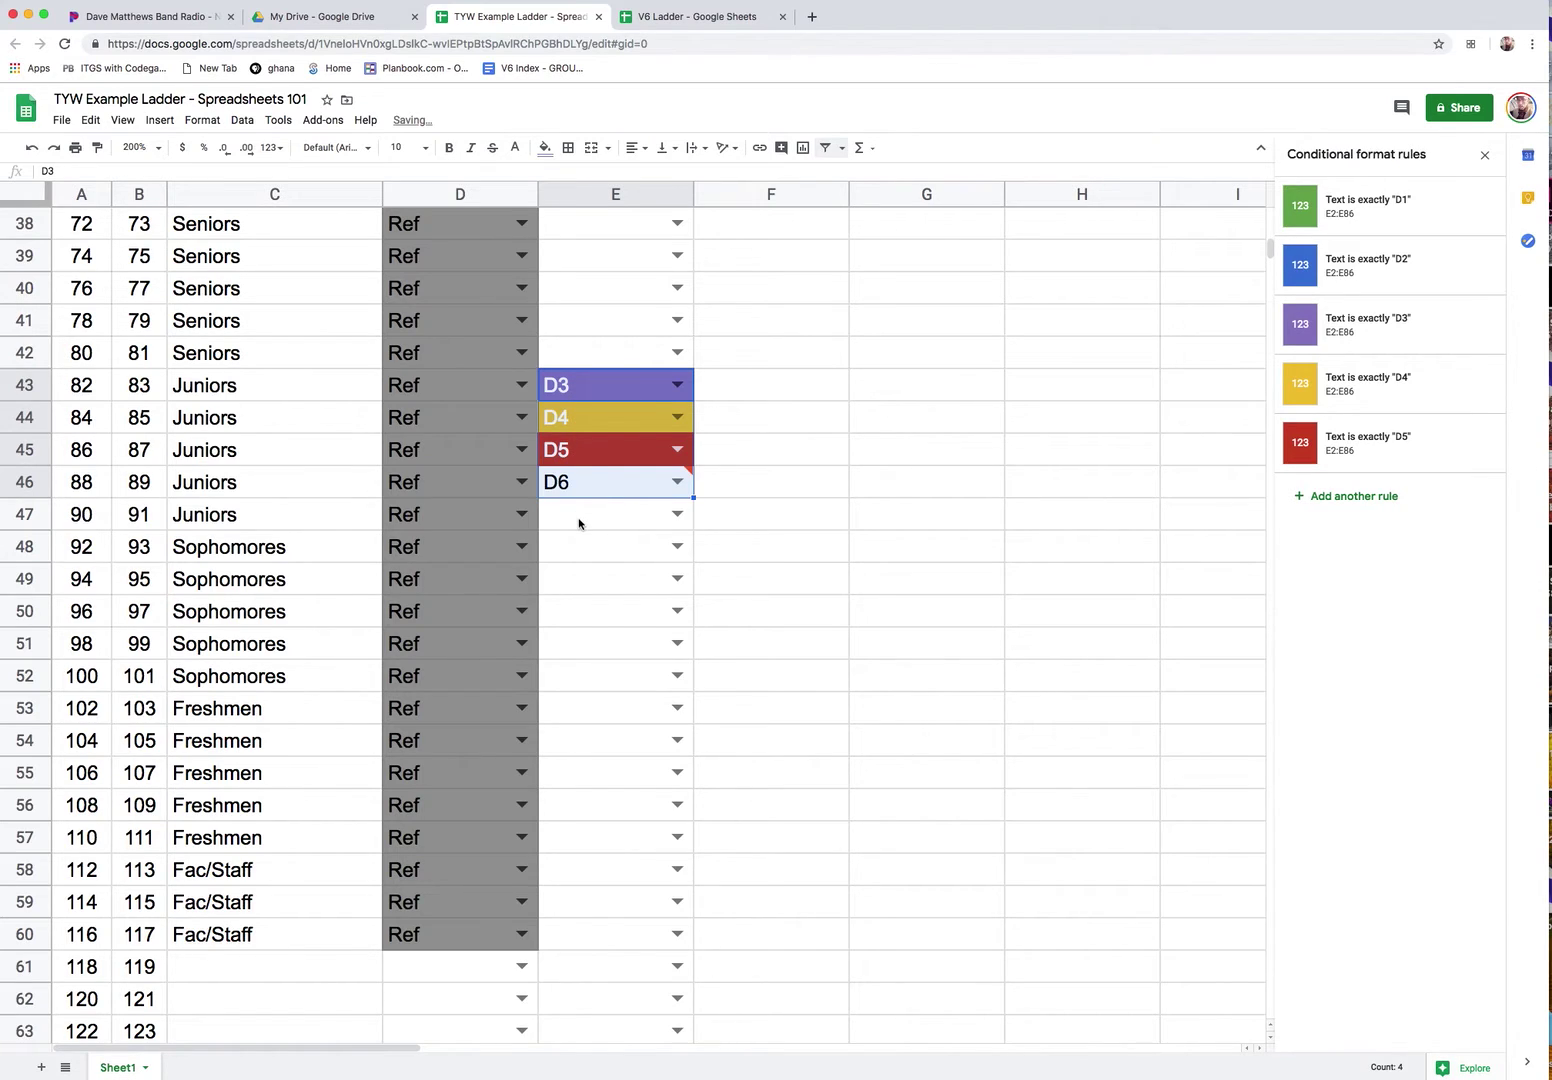
pyautogui.hotkey('ctrl', 'z')
# Set the deadline in E44 to D3 and fill the pattern of E43:E44 down through E60.
pyautogui.click(677, 416)
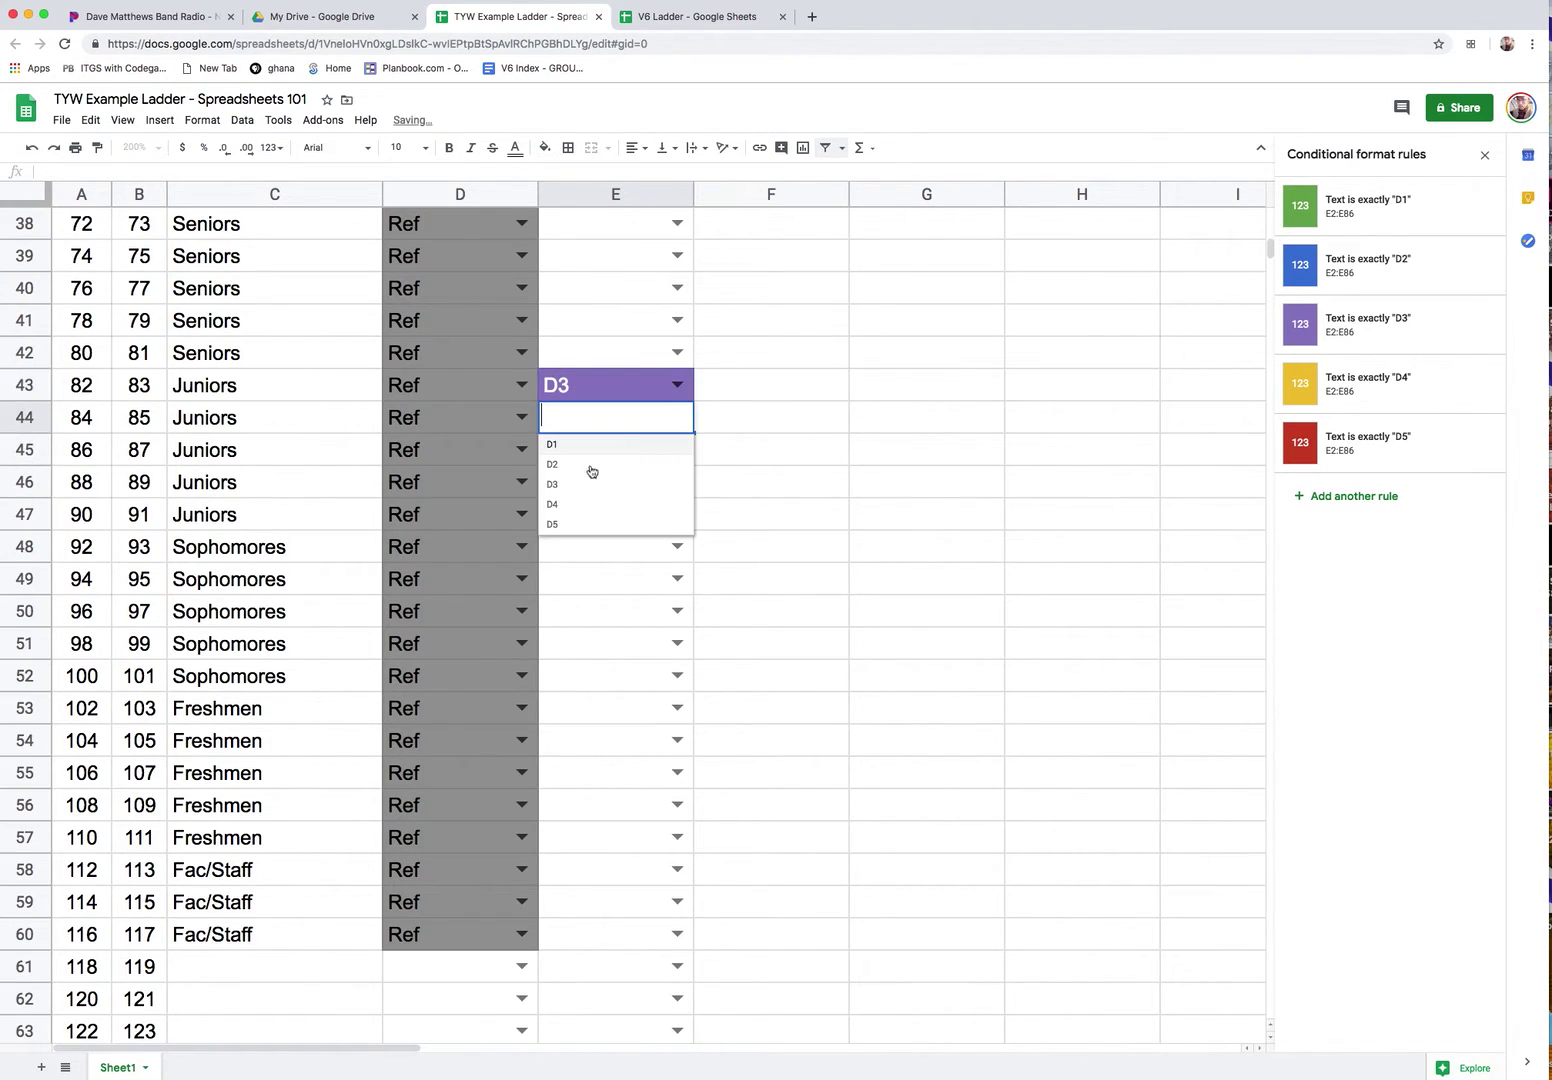
pyautogui.click(567, 486)
pyautogui.keyDown('shift'); pyautogui.click(557, 392); pyautogui.keyUp('shift')
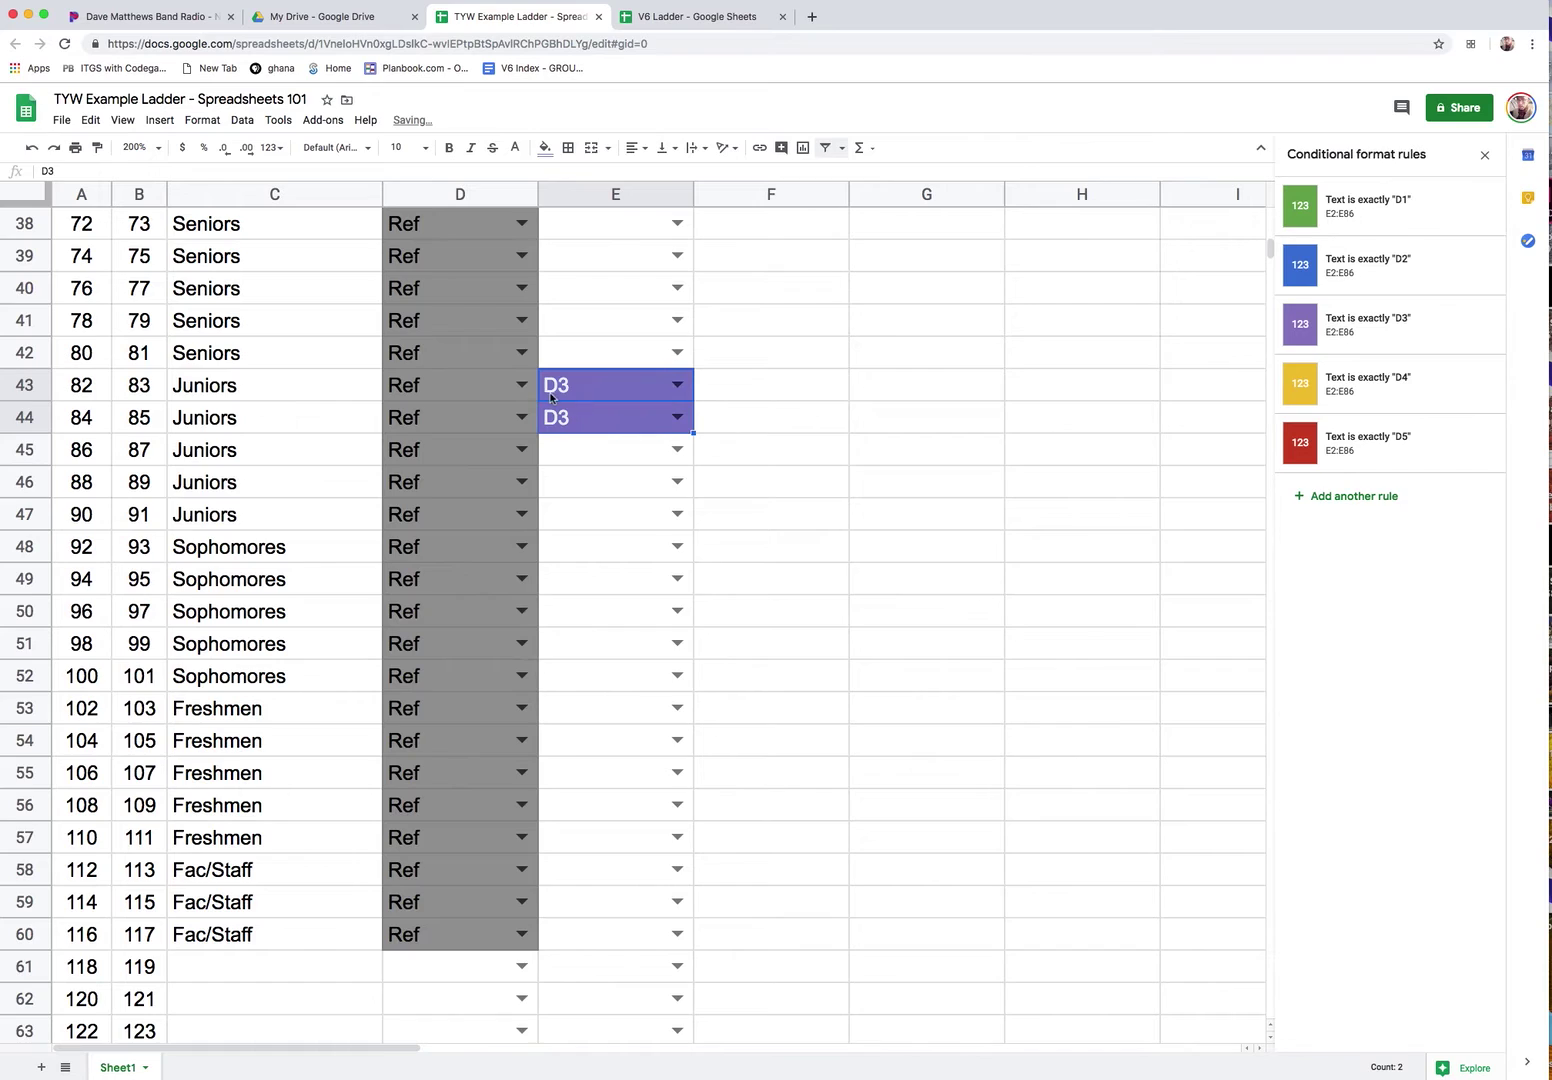
pyautogui.moveTo(693, 432); pyautogui.dragTo(694, 948)
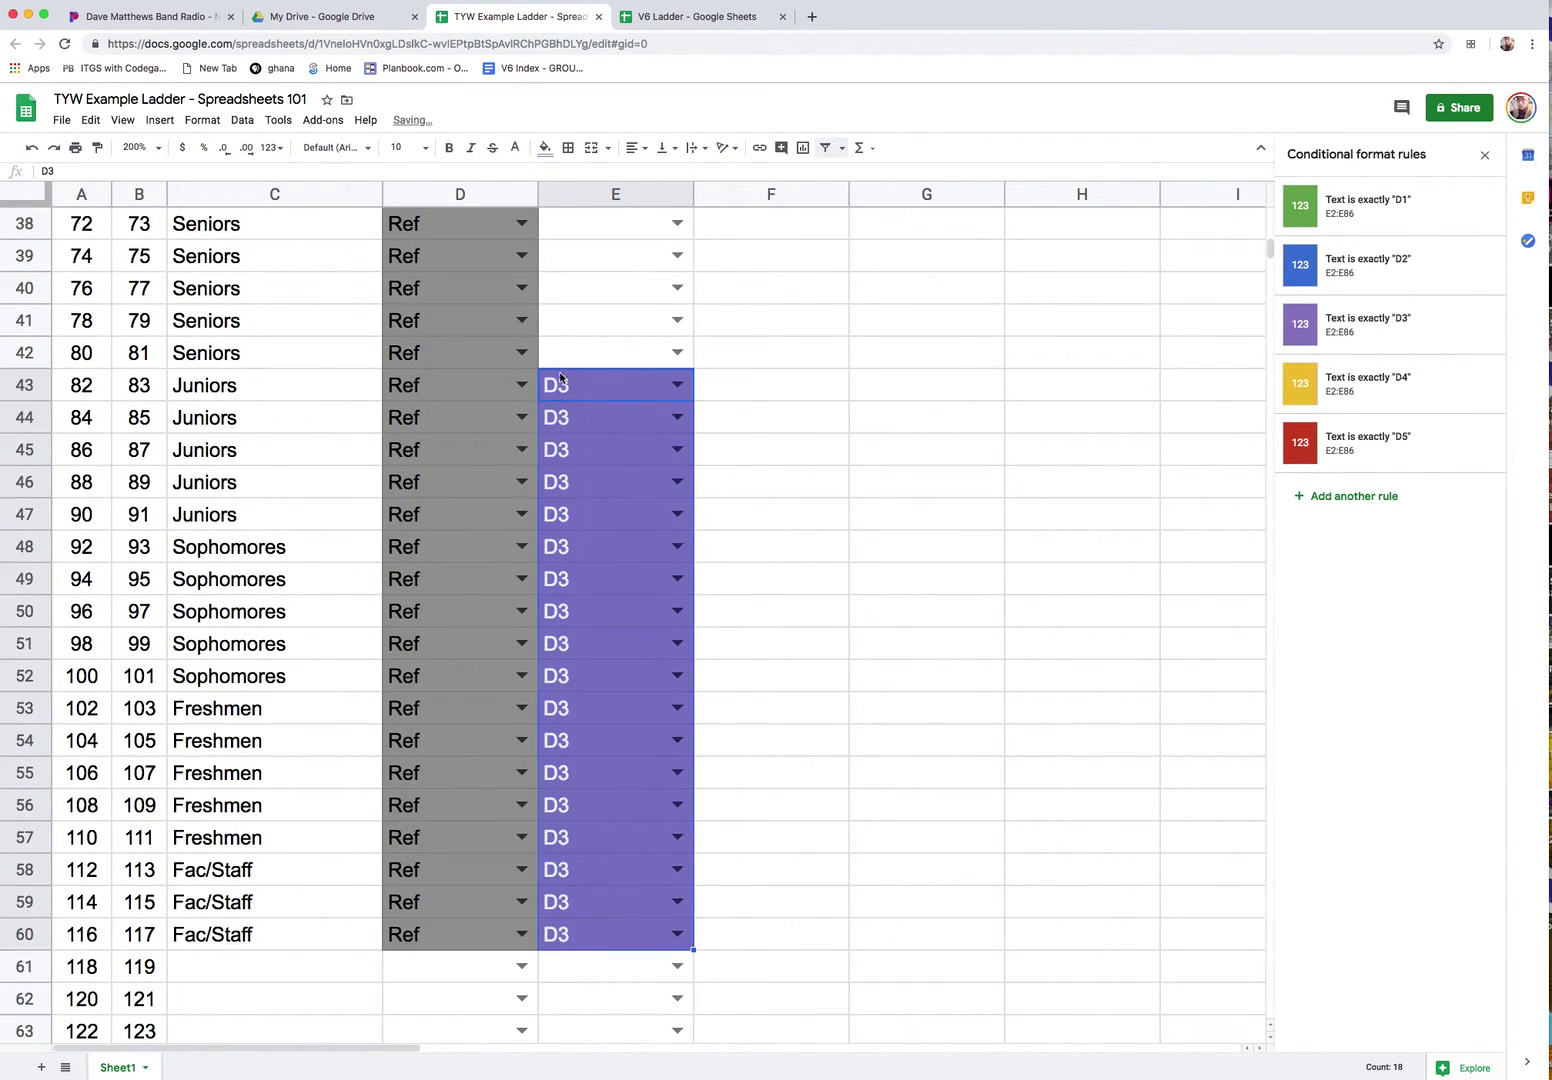
# Set the deadline of the first Seniors row, cell E35, to D4.
pyautogui.scroll(4, 590, 380)
pyautogui.click(585, 390)
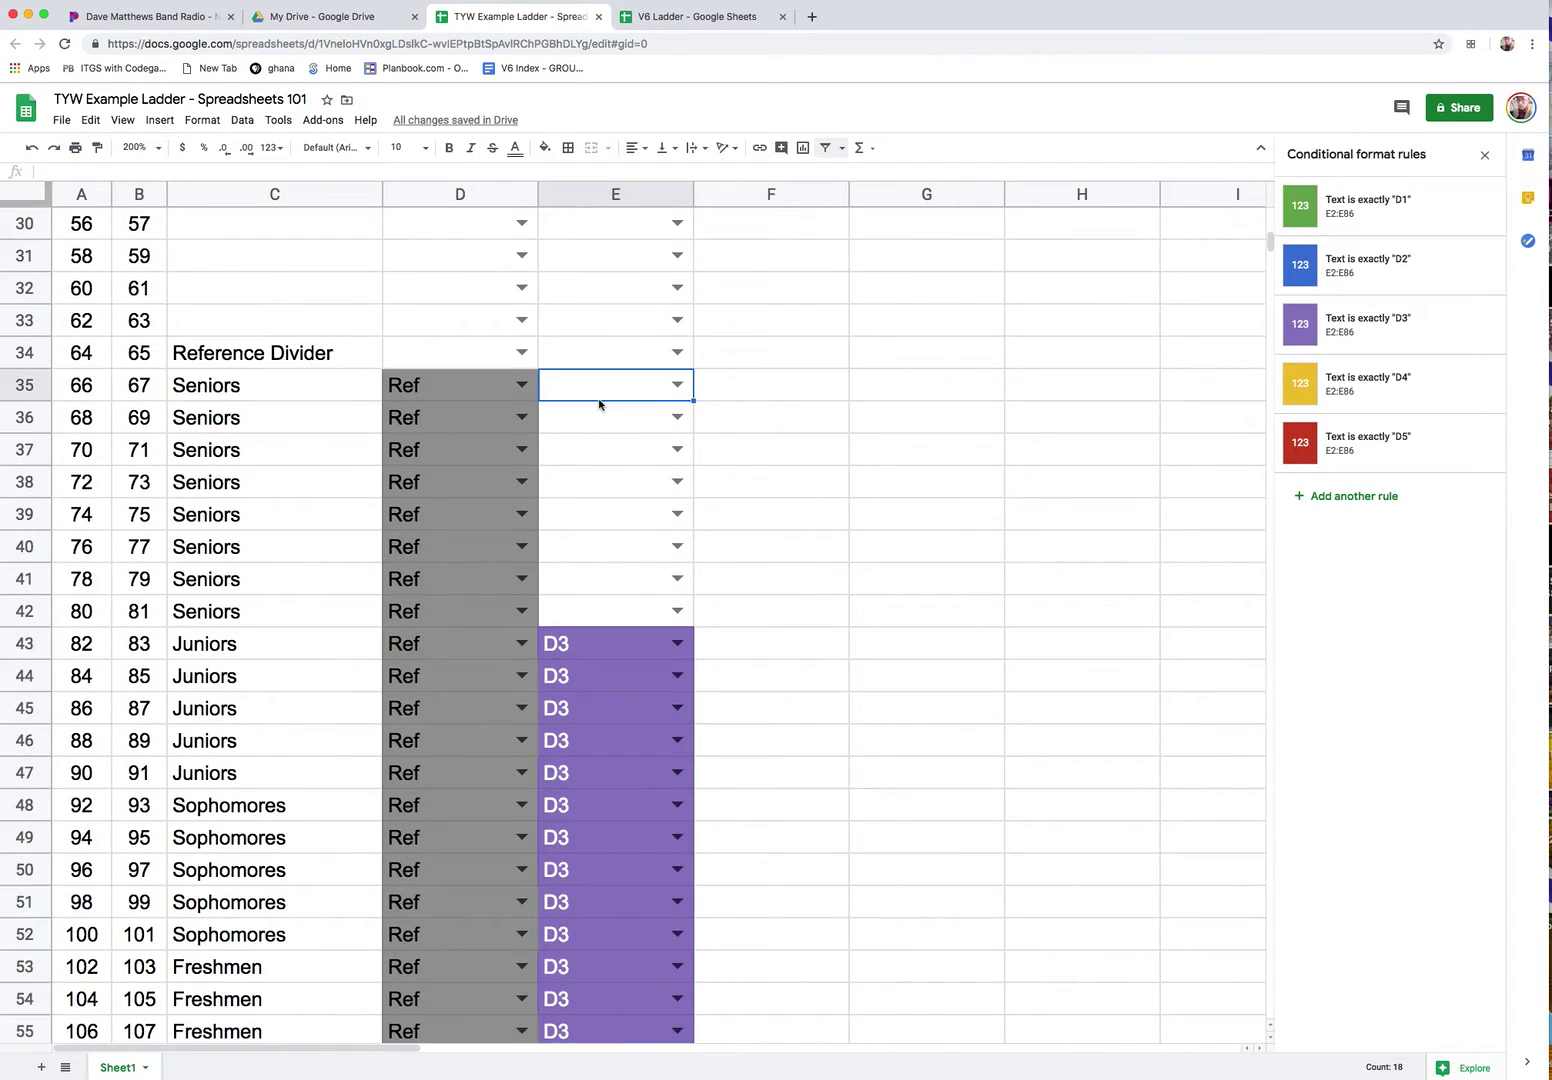
pyautogui.click(678, 385)
pyautogui.click(606, 474)
pyautogui.click(598, 423)
pyautogui.click(612, 394)
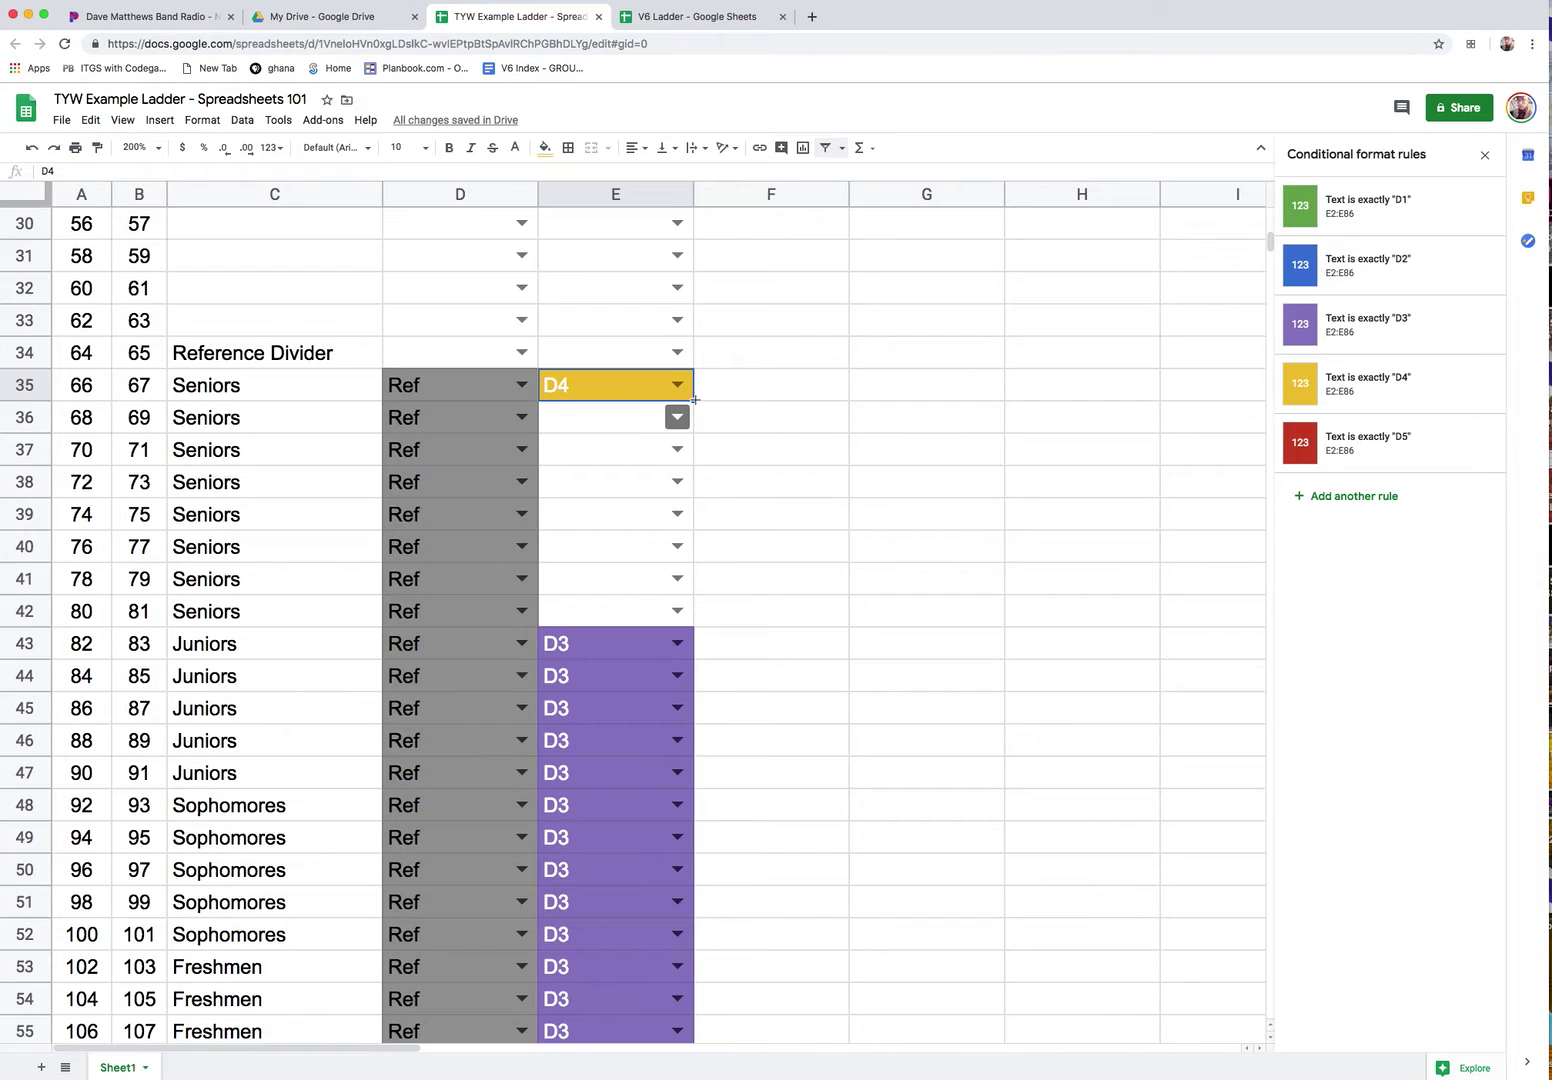
# Try filling the deadline from E35 alone down through E42 and inspect the validation note on E37.
pyautogui.moveTo(695, 401); pyautogui.dragTo(680, 605)
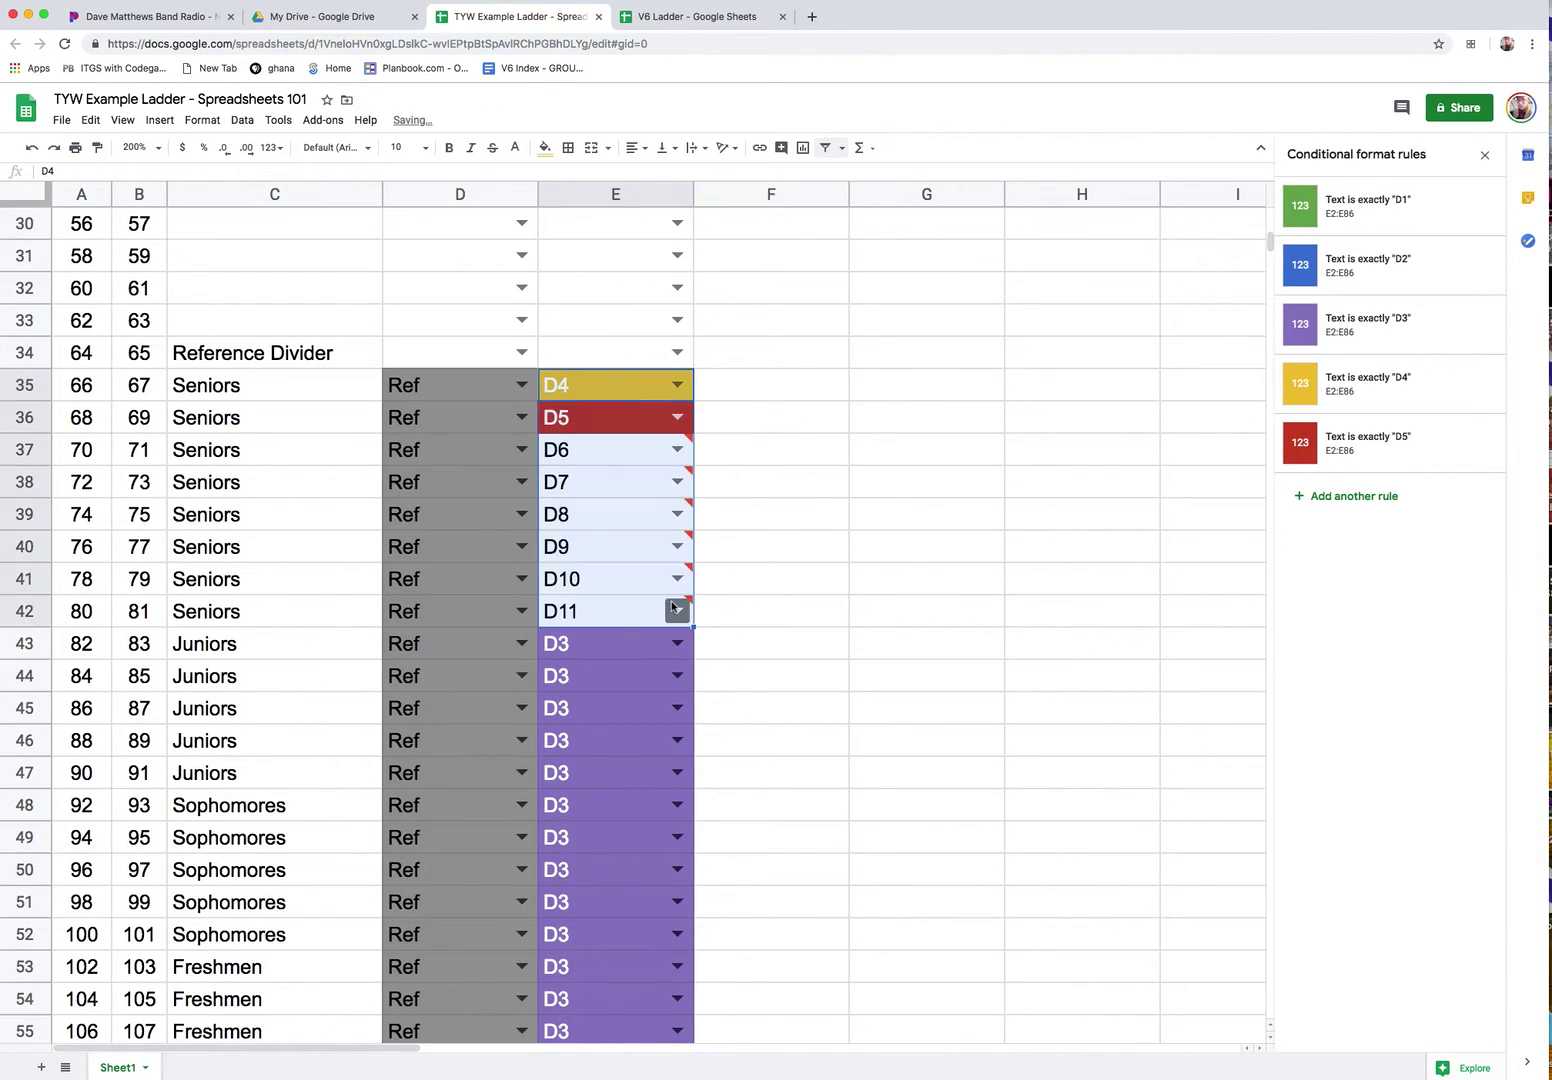
pyautogui.click(596, 391)
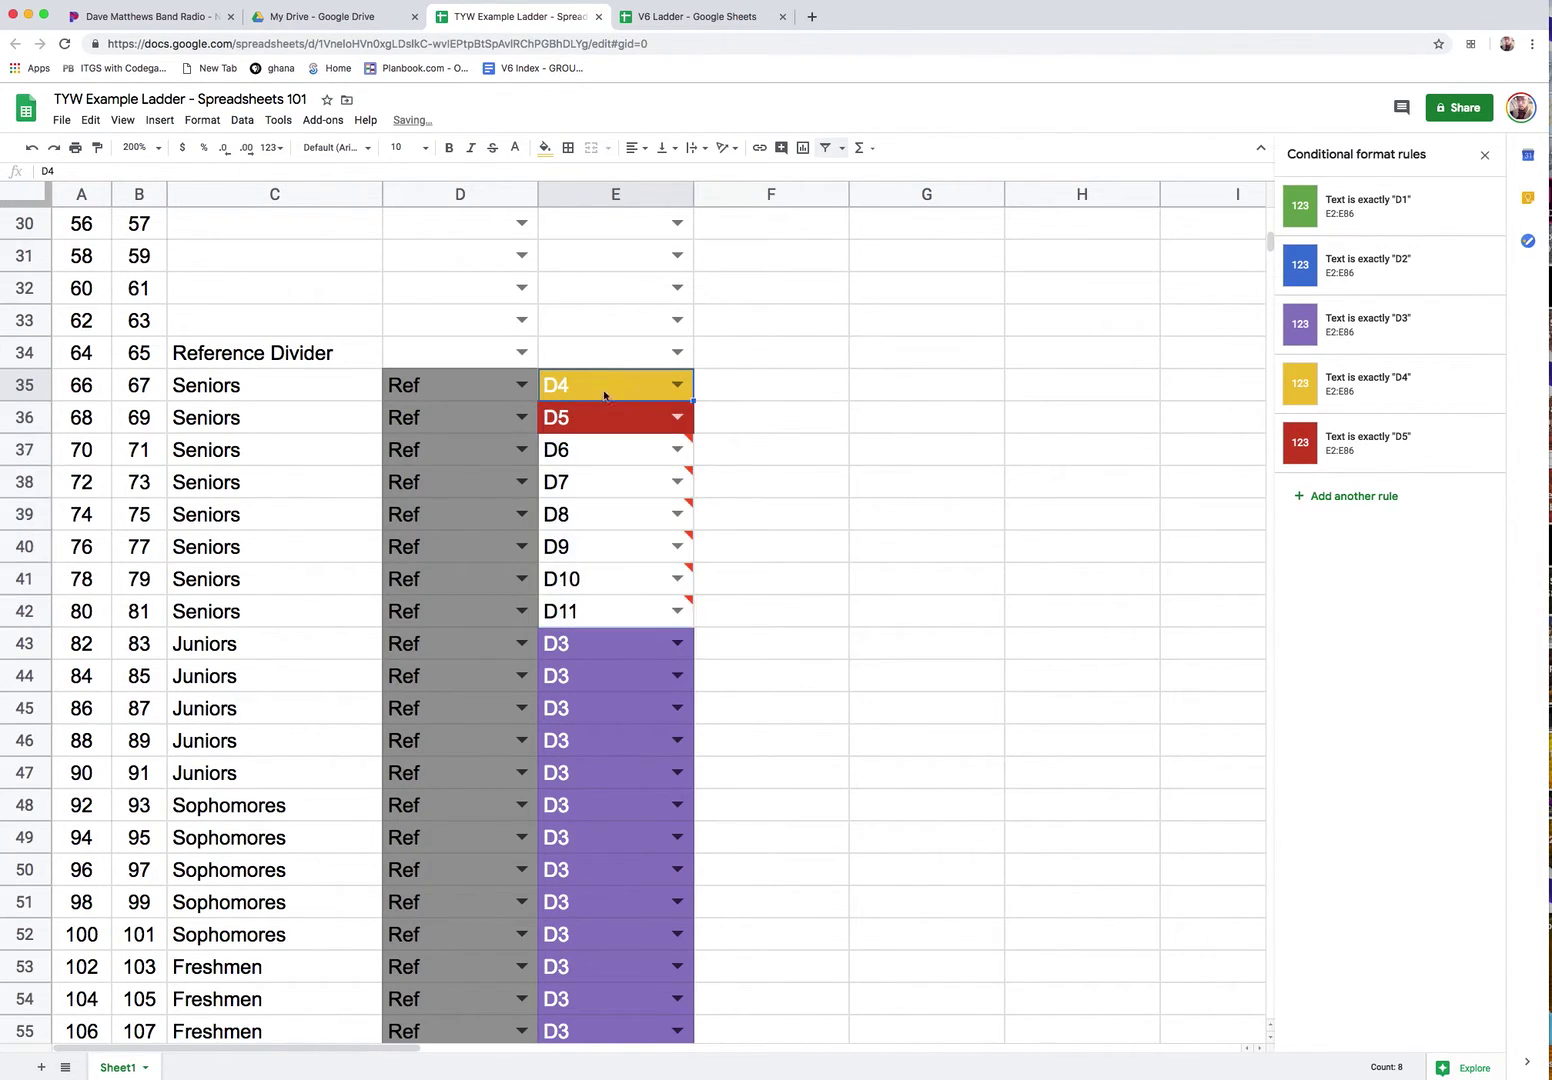
pyautogui.click(677, 416)
pyautogui.click(728, 548)
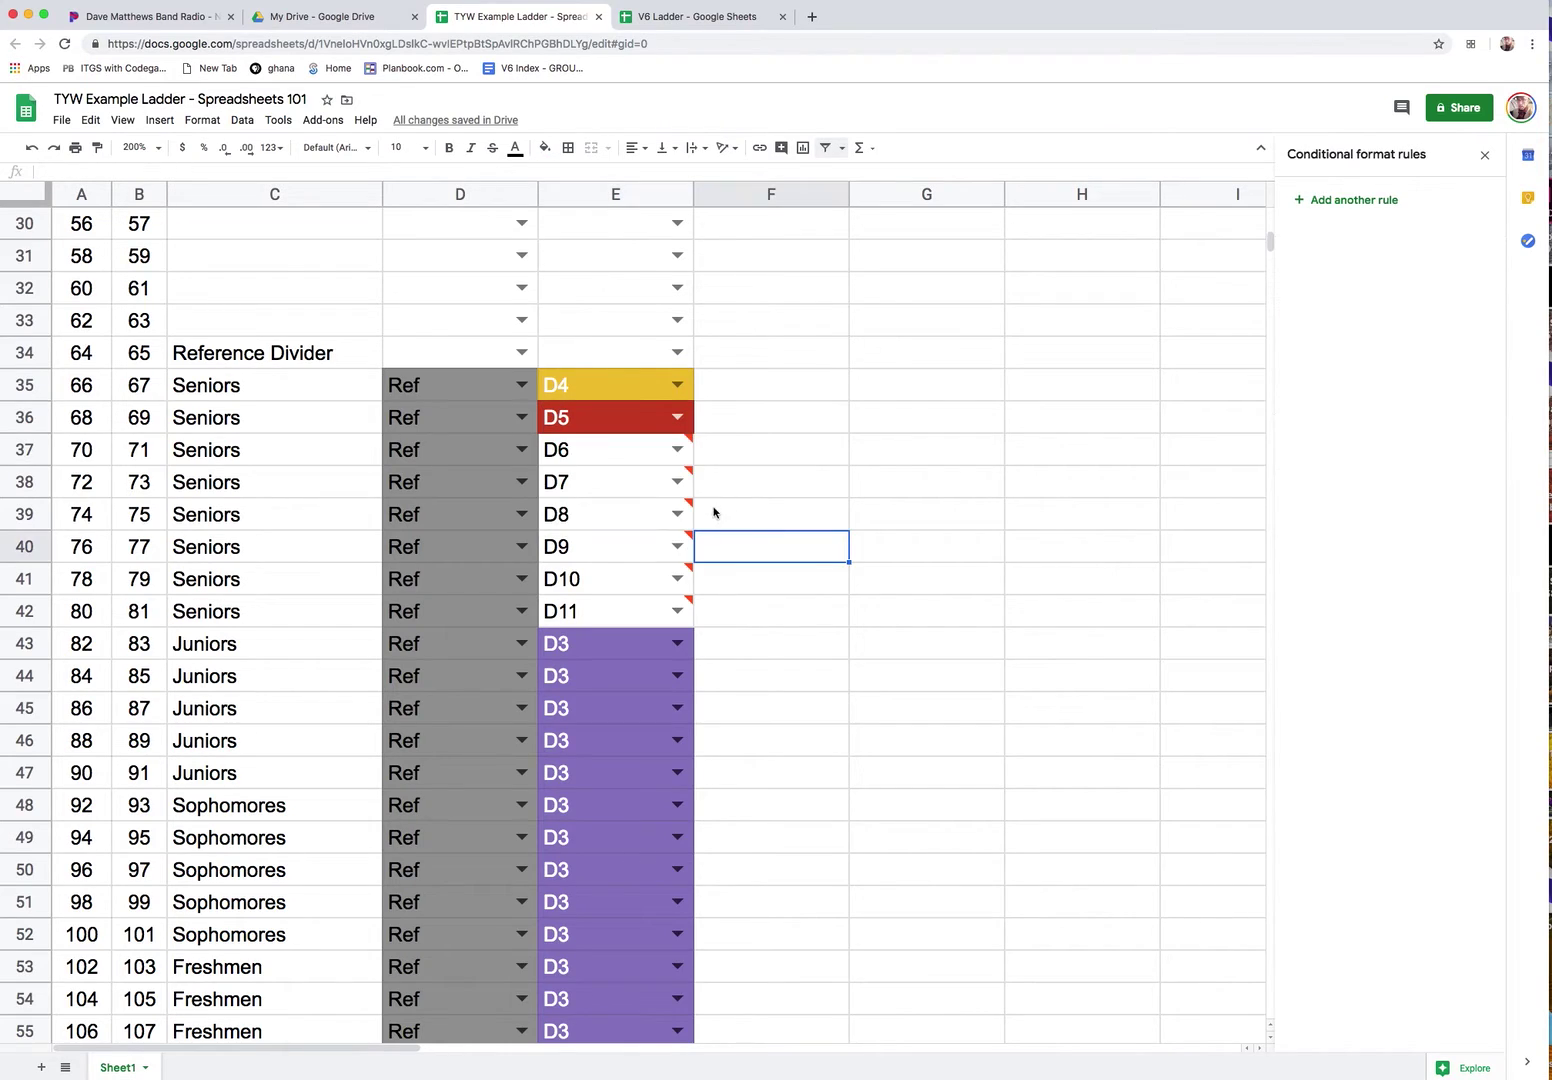
pyautogui.moveTo(688, 442)
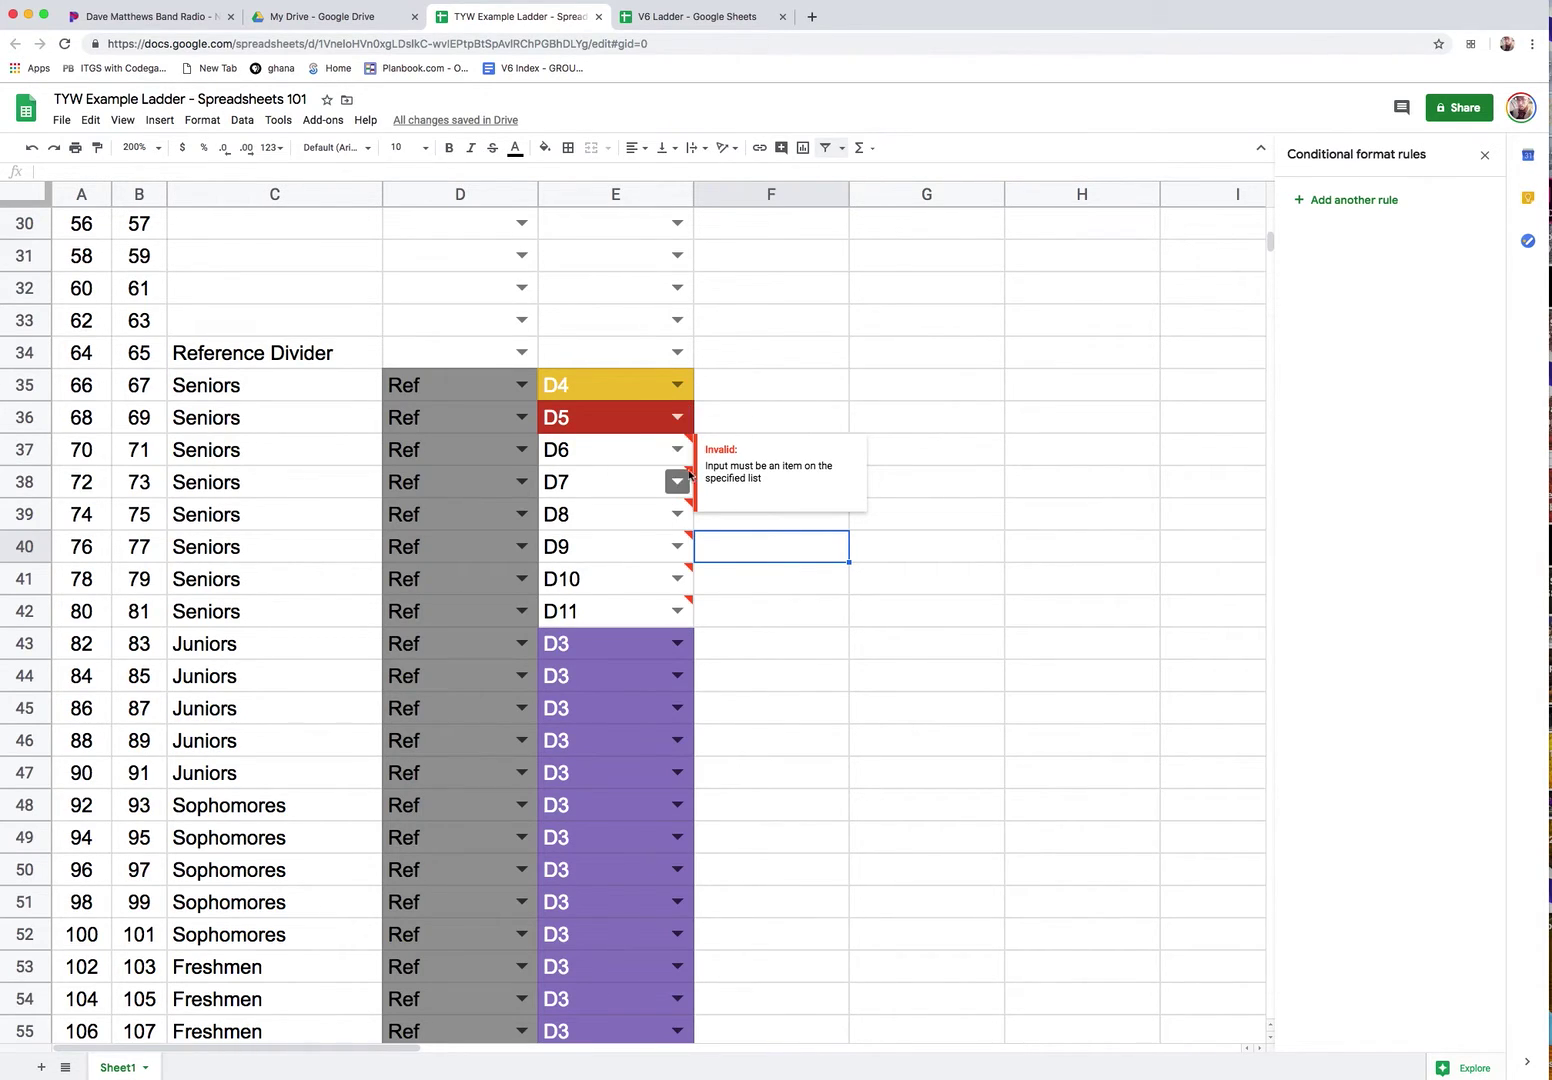
# Set the deadline in E36 to D4 and fill the pattern of E35:E36 down through E42.
pyautogui.click(677, 416)
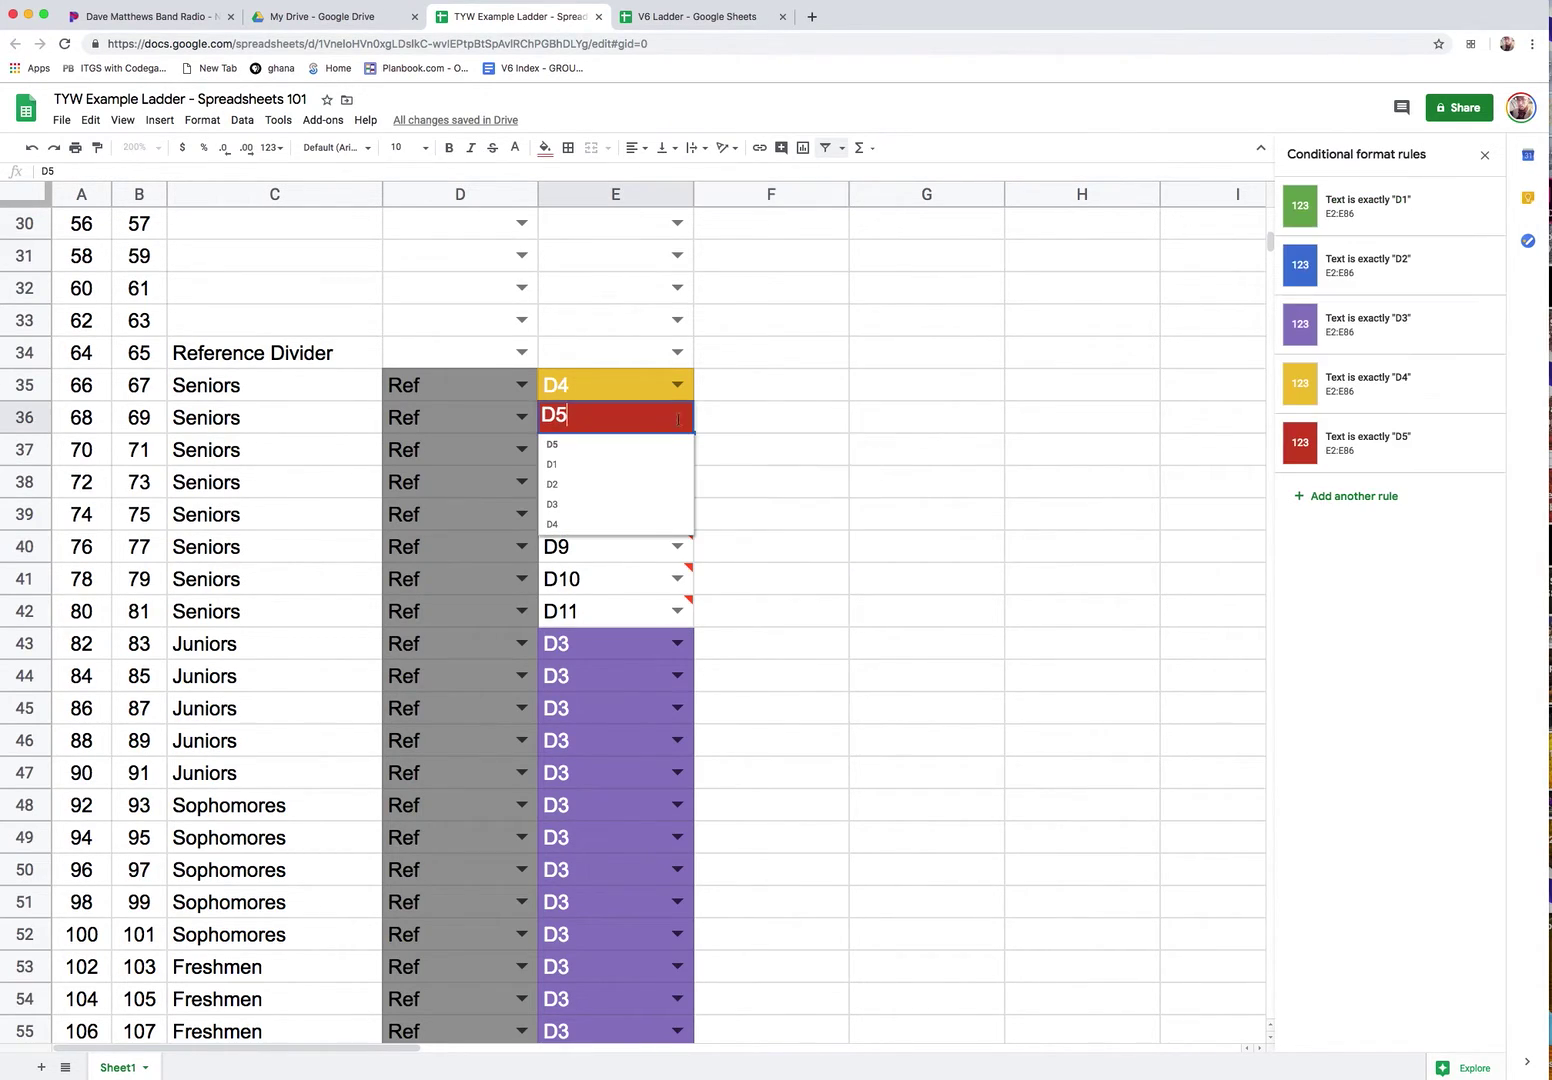
pyautogui.click(617, 524)
pyautogui.moveTo(617, 395); pyautogui.dragTo(692, 617)
pyautogui.click(778, 507)
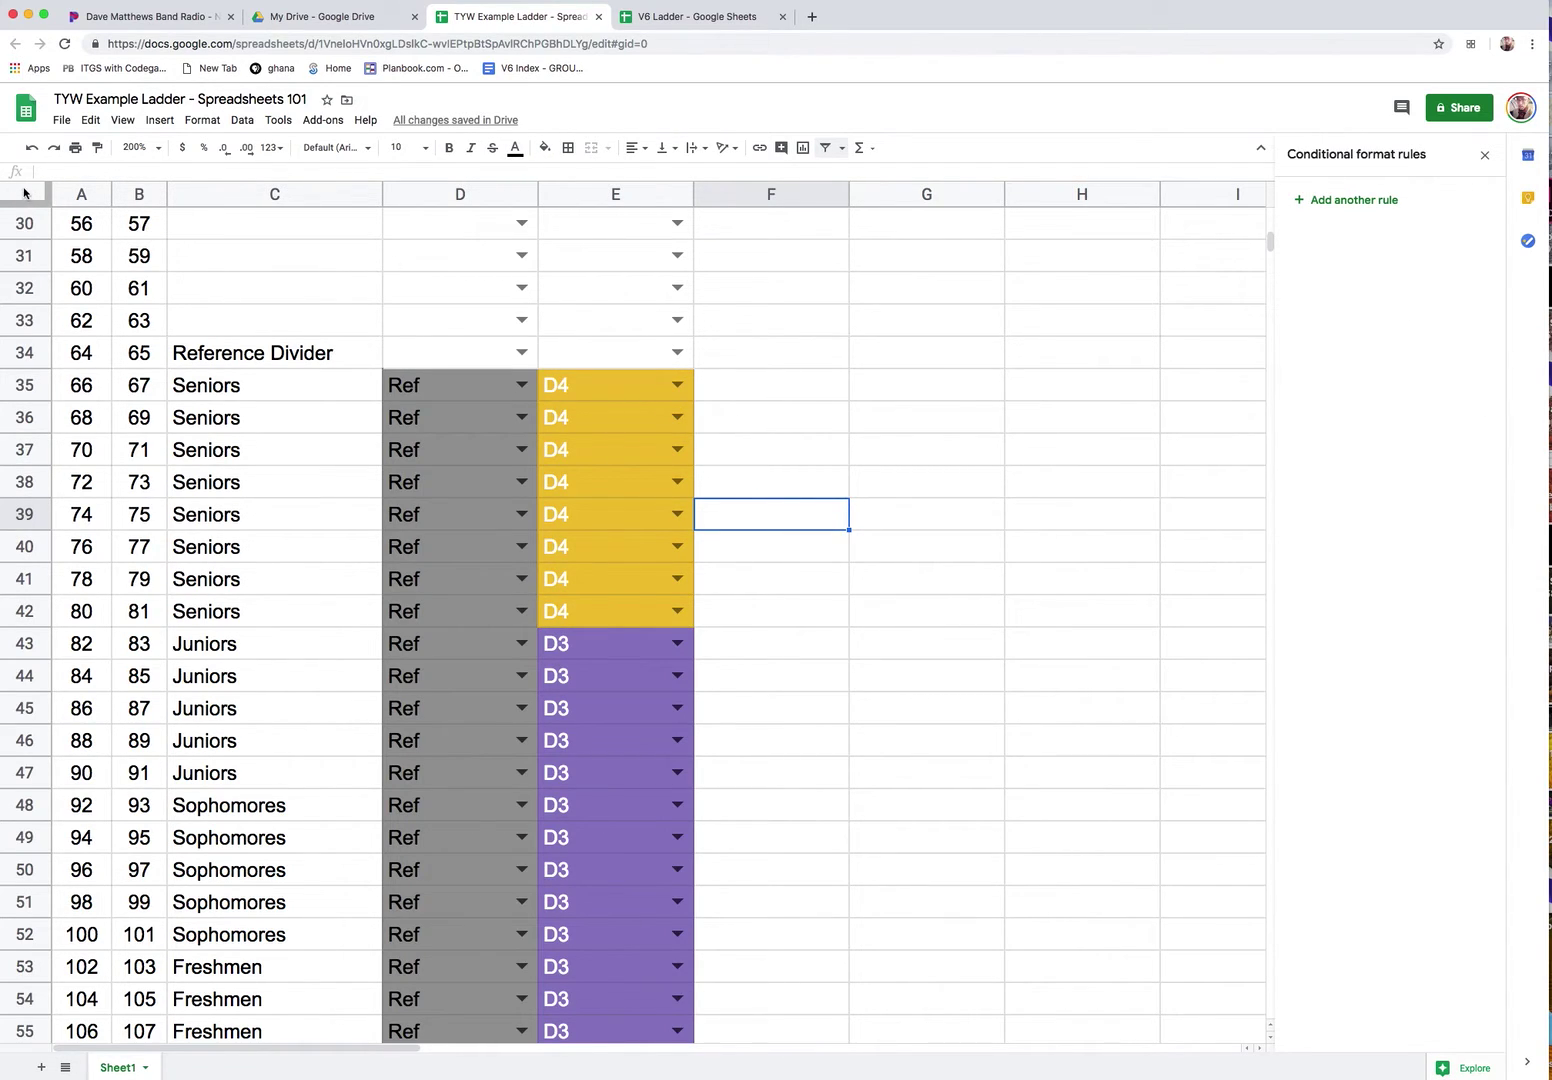
pyautogui.scroll(15, 18, 203)
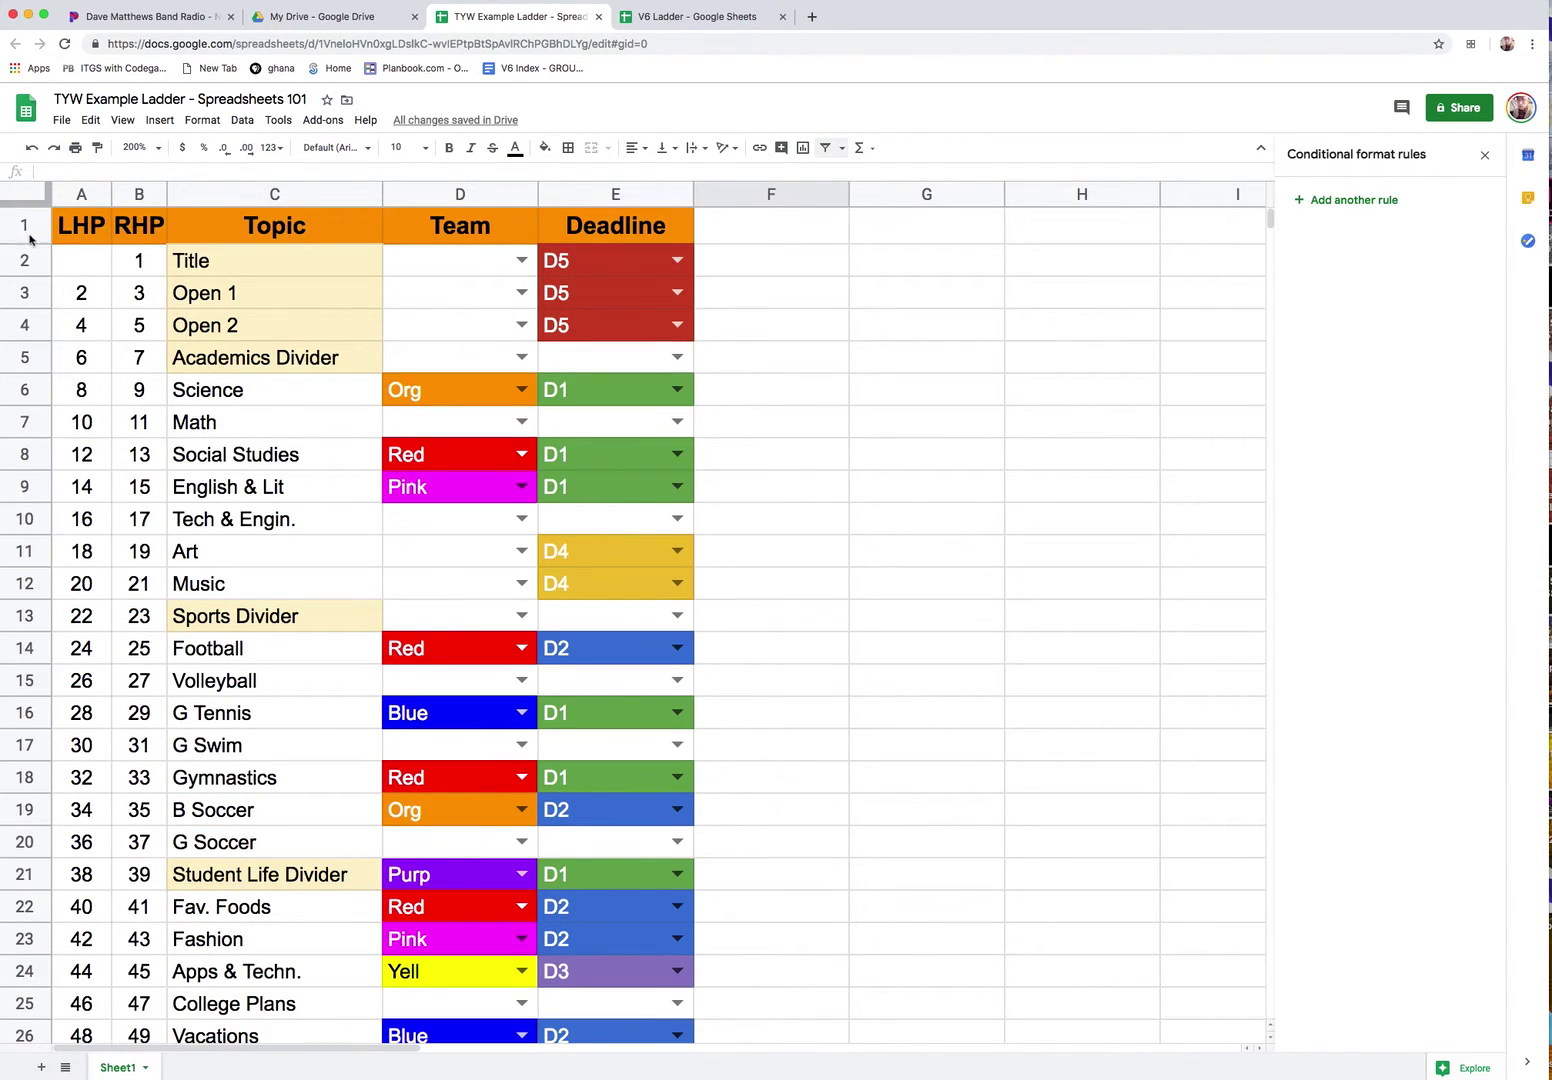
# Add a filter to the header row and show only the rows with deadline D4.
pyautogui.click(24, 225)
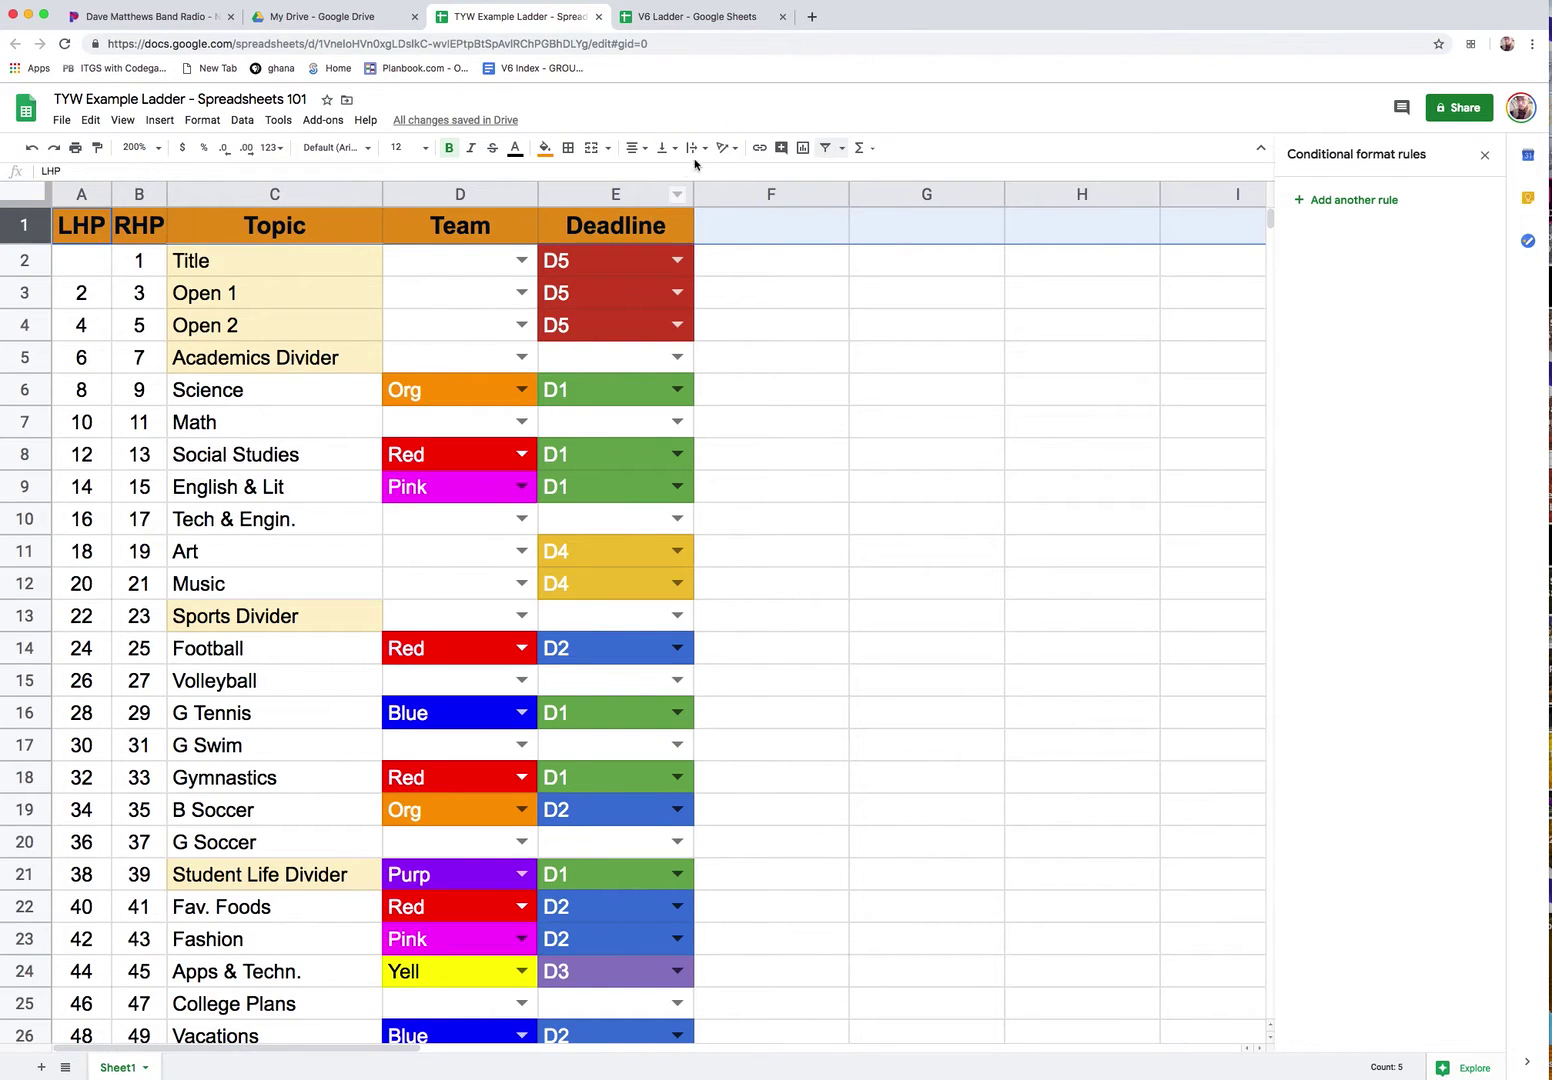
pyautogui.click(828, 149)
pyautogui.click(677, 228)
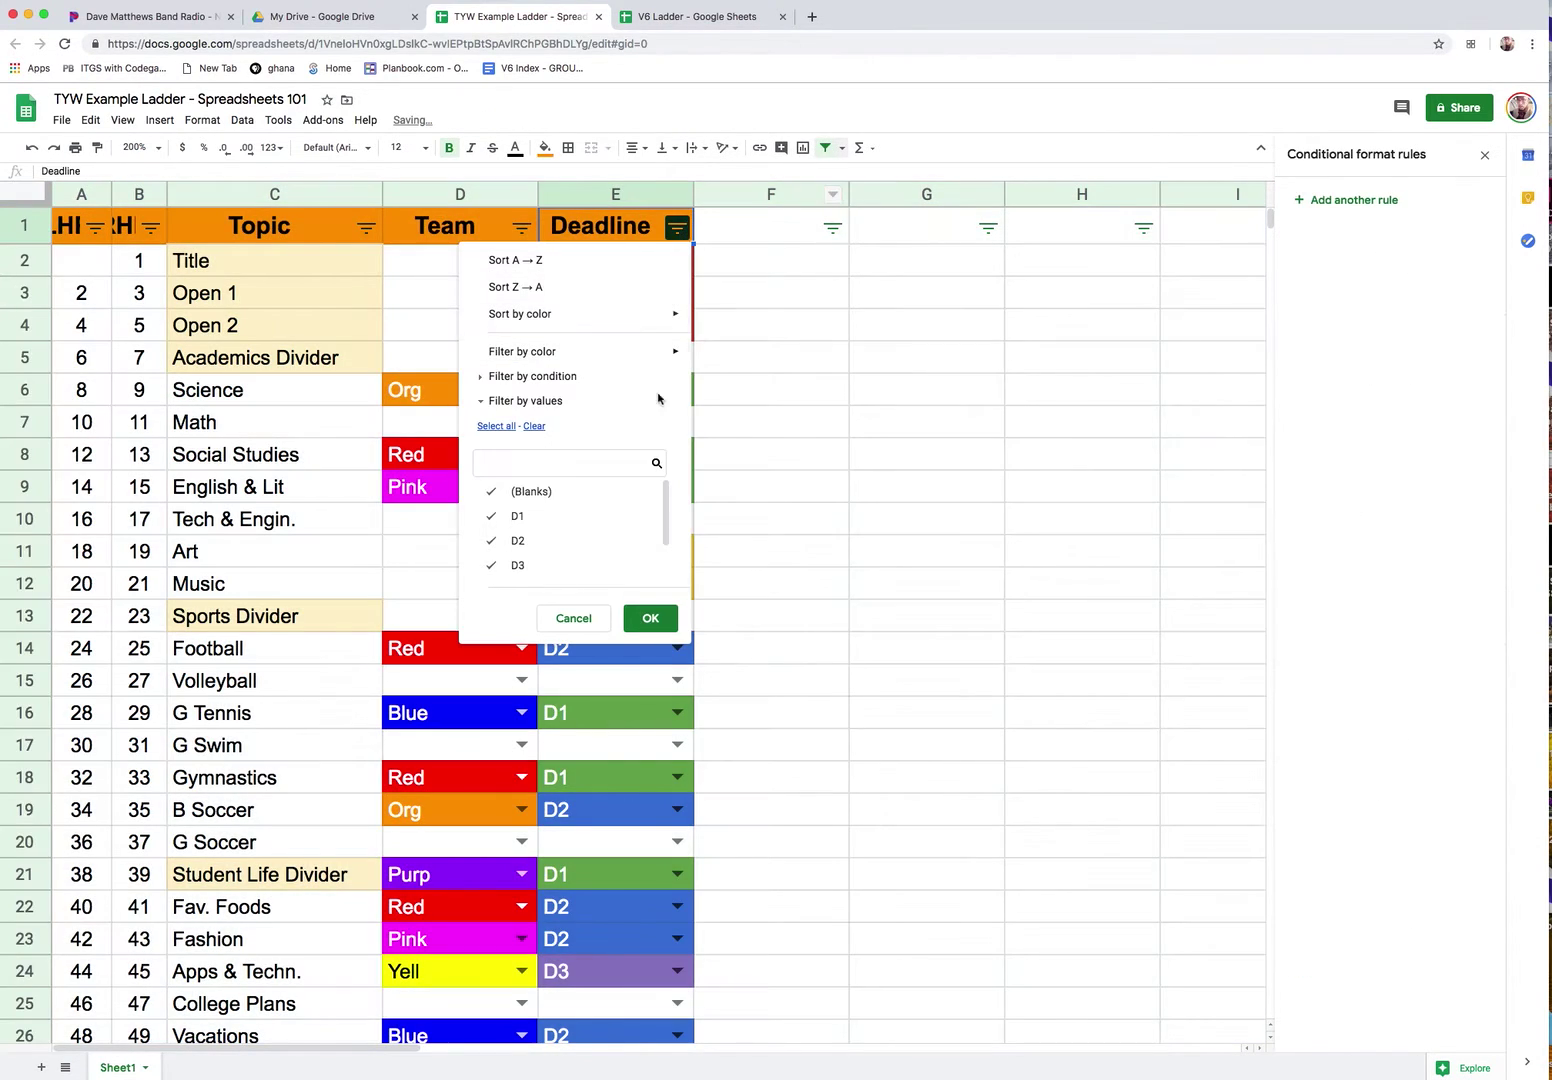
pyautogui.click(534, 426)
pyautogui.scroll(-3, 540, 521)
pyautogui.click(530, 543)
pyautogui.click(651, 619)
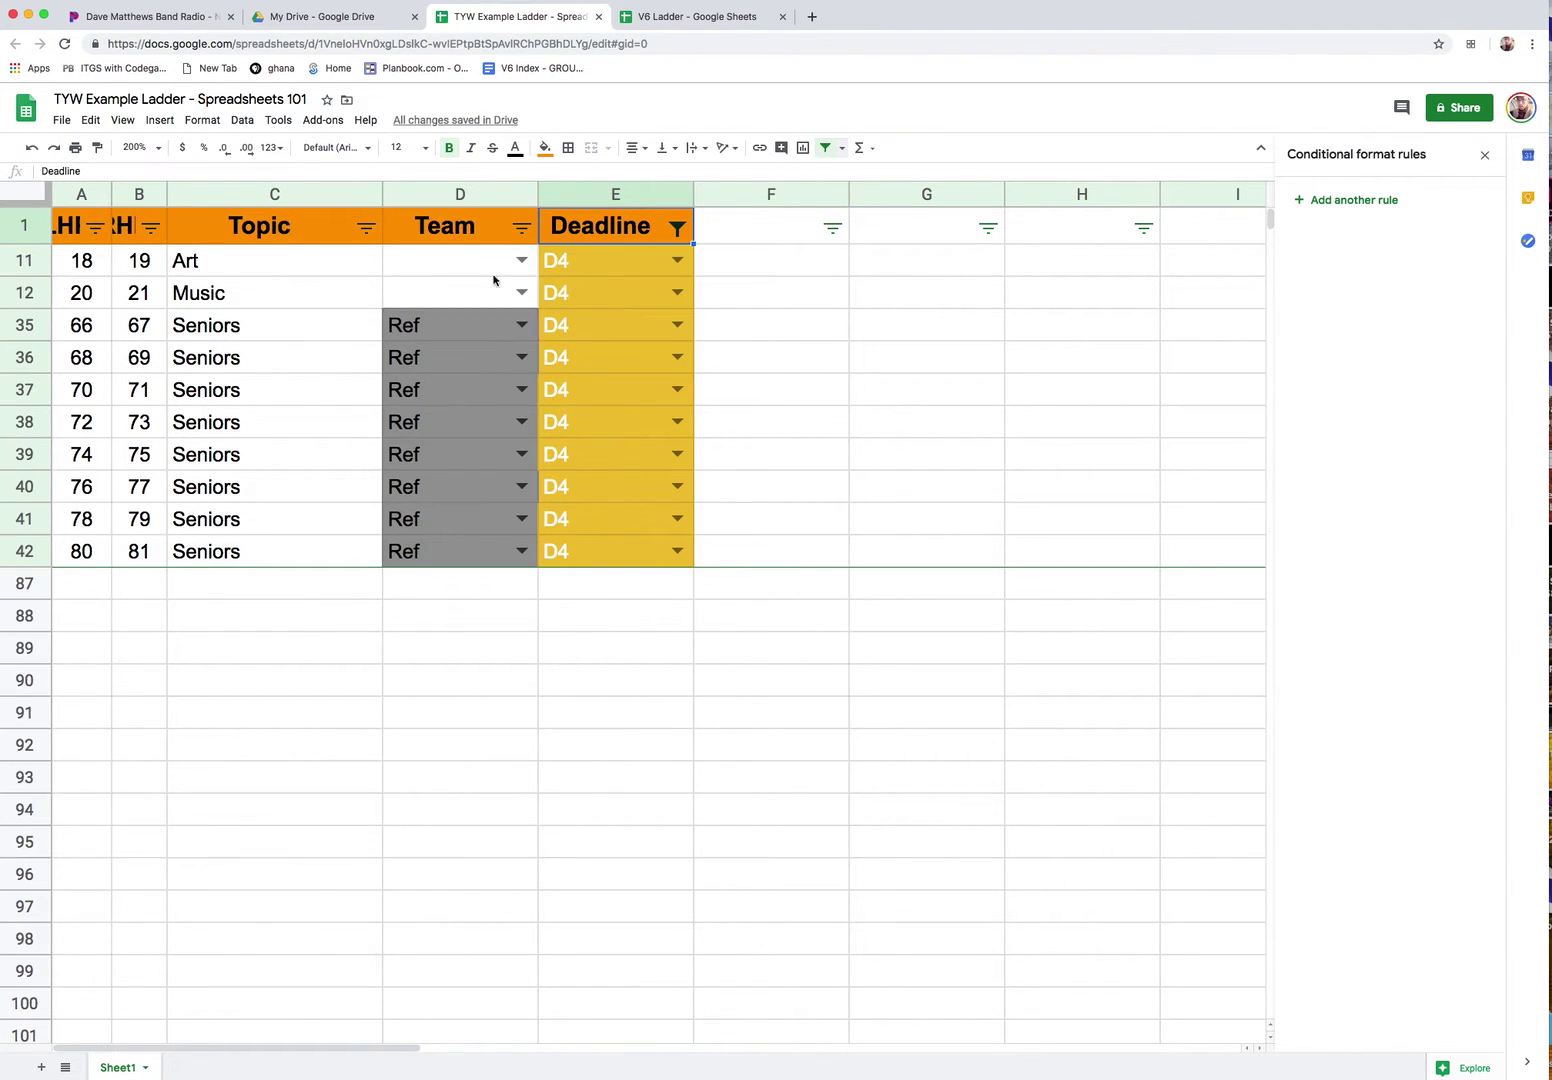
# Assign the Art row to team Blue and the Music row to team Purp.
pyautogui.click(521, 260)
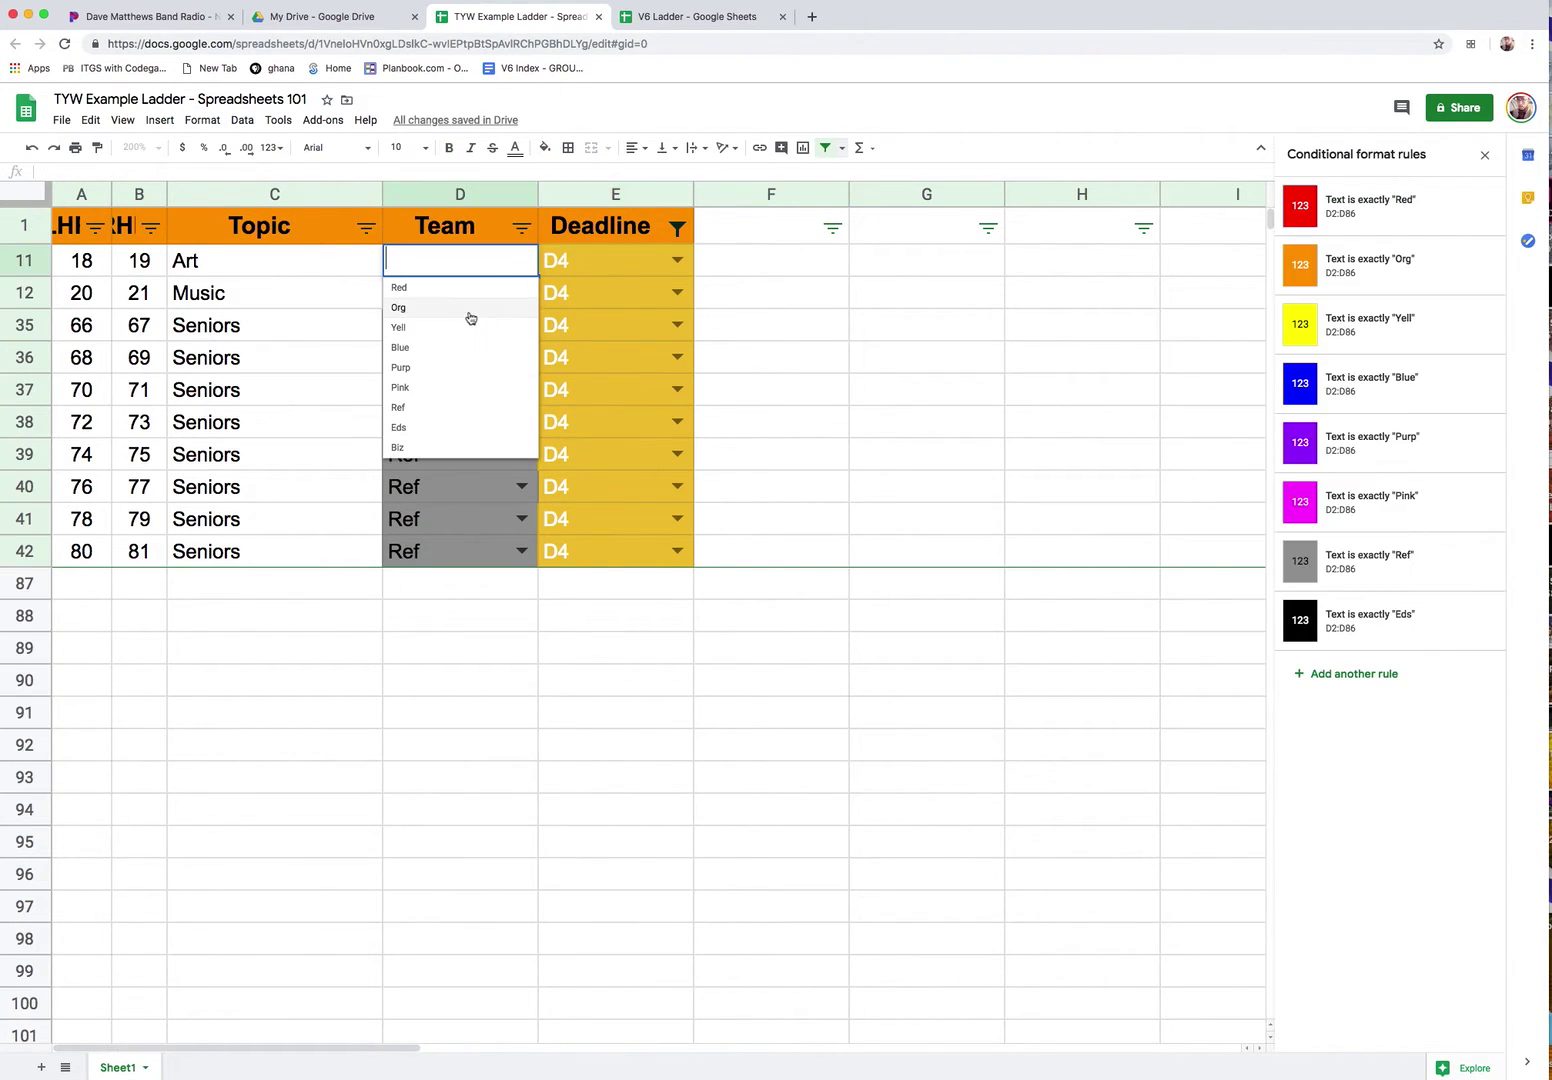
pyautogui.click(462, 349)
pyautogui.click(521, 292)
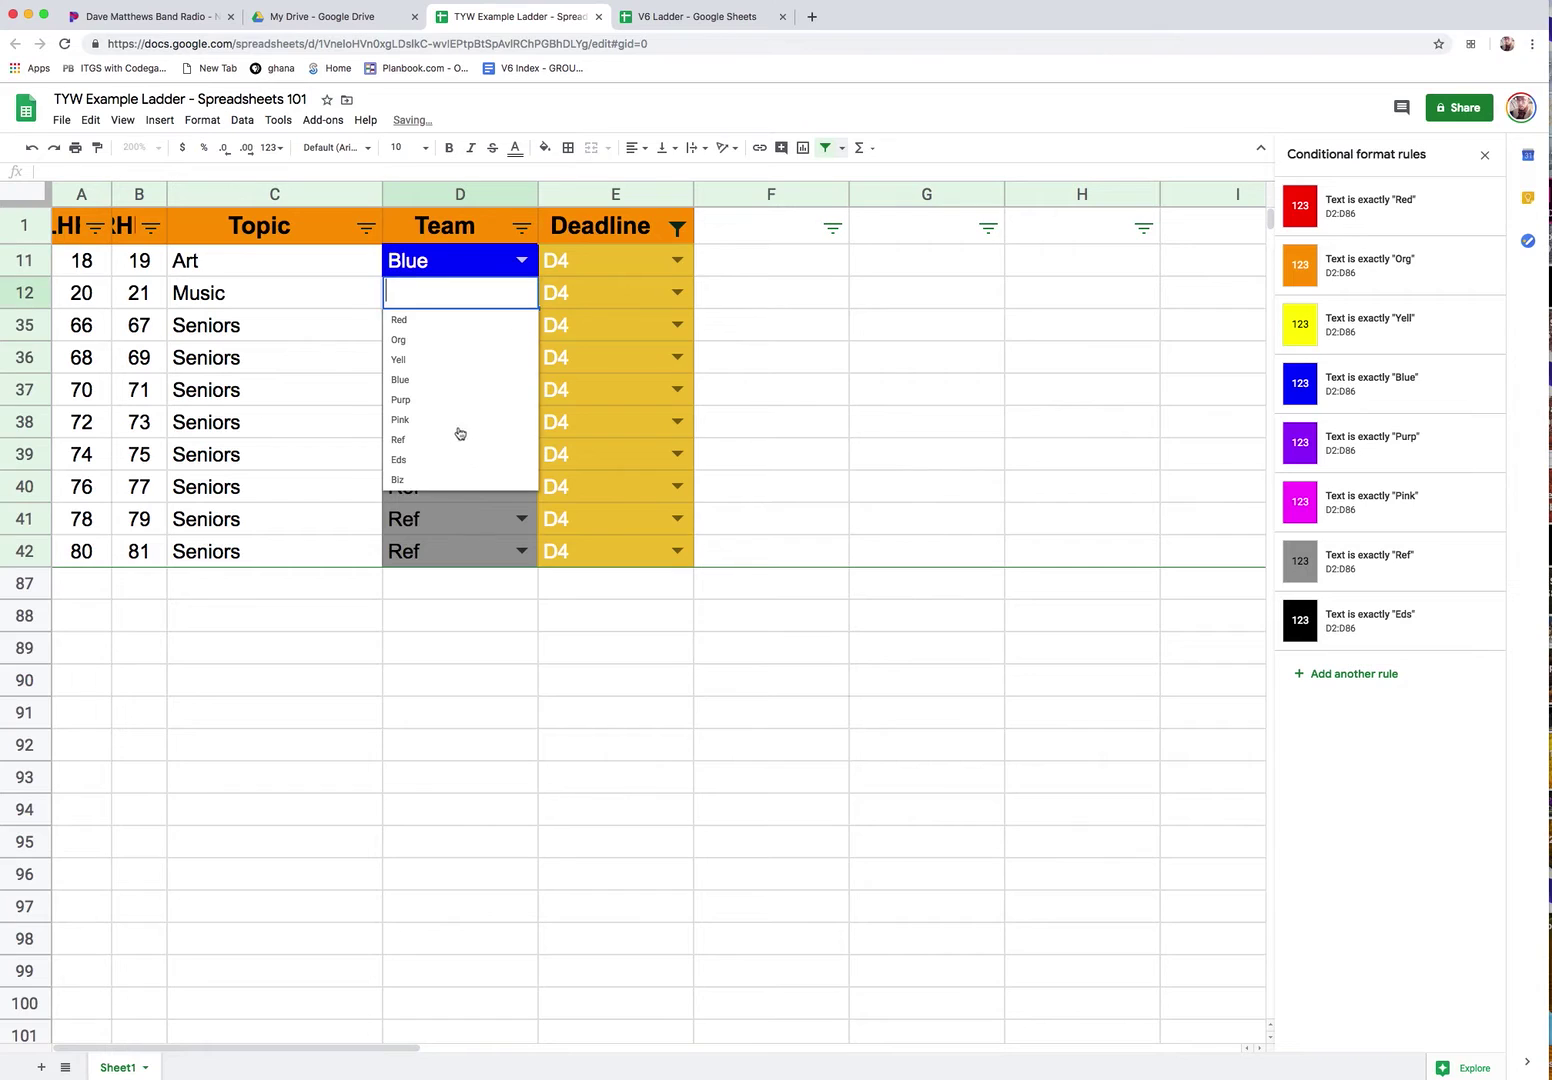
pyautogui.click(451, 405)
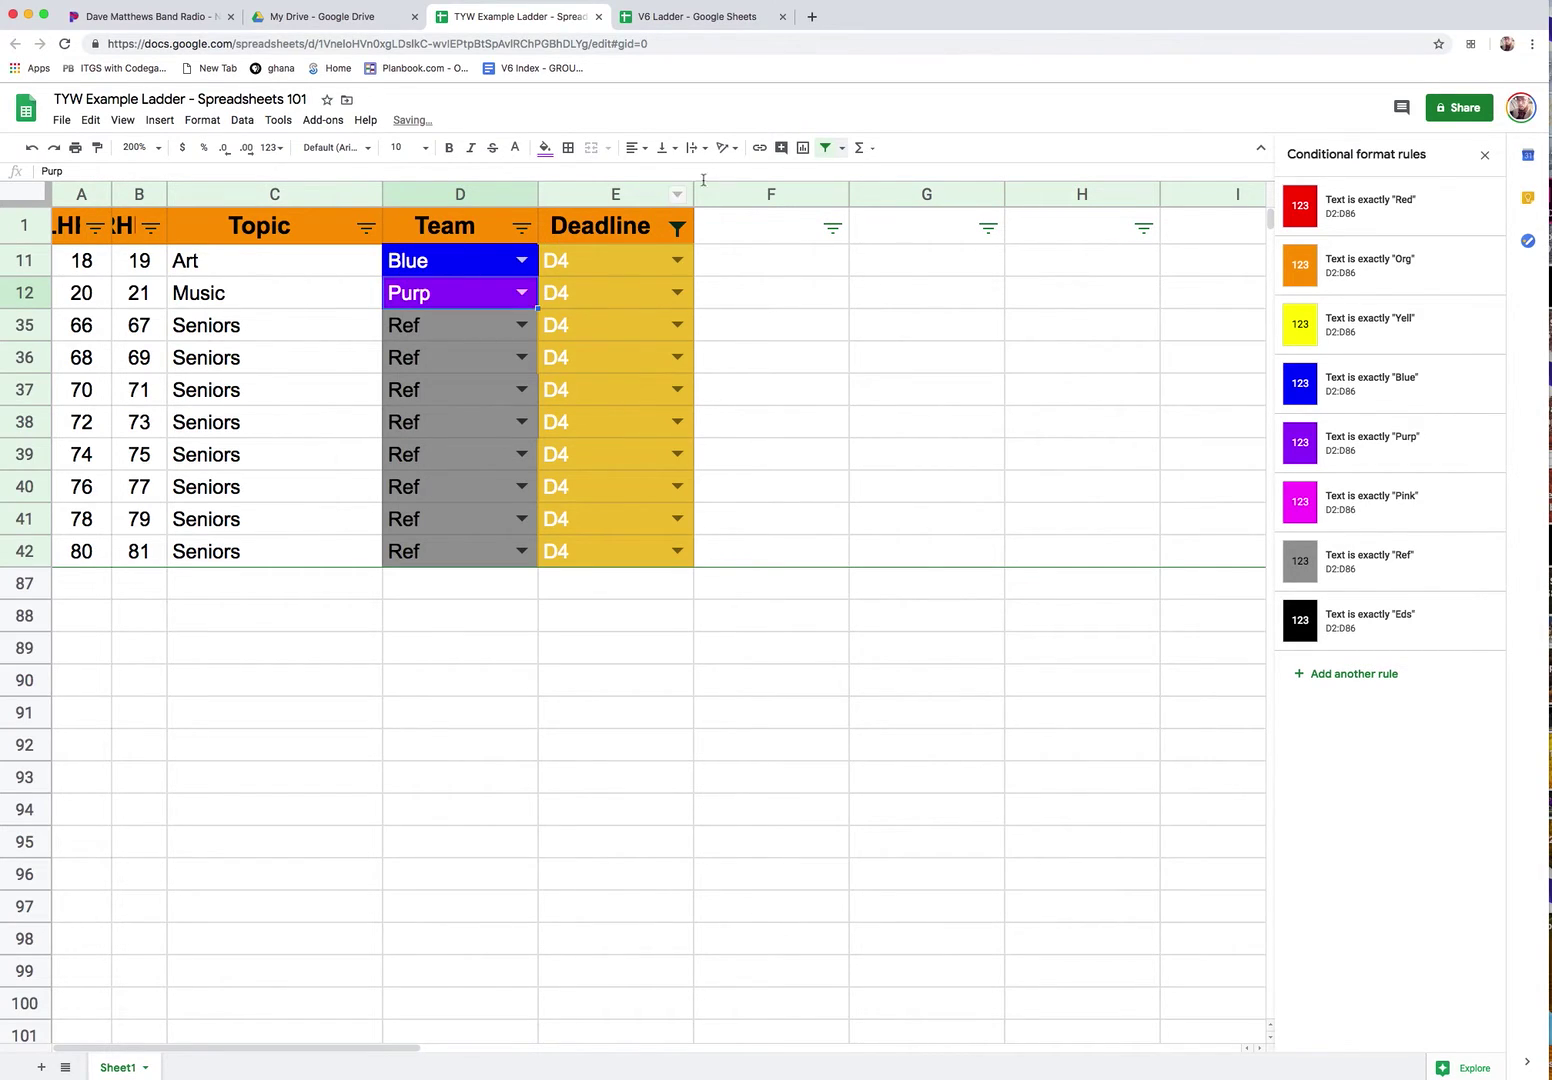
# Reset the Deadline filter so that it includes every deadline value.
pyautogui.click(677, 229)
pyautogui.click(496, 426)
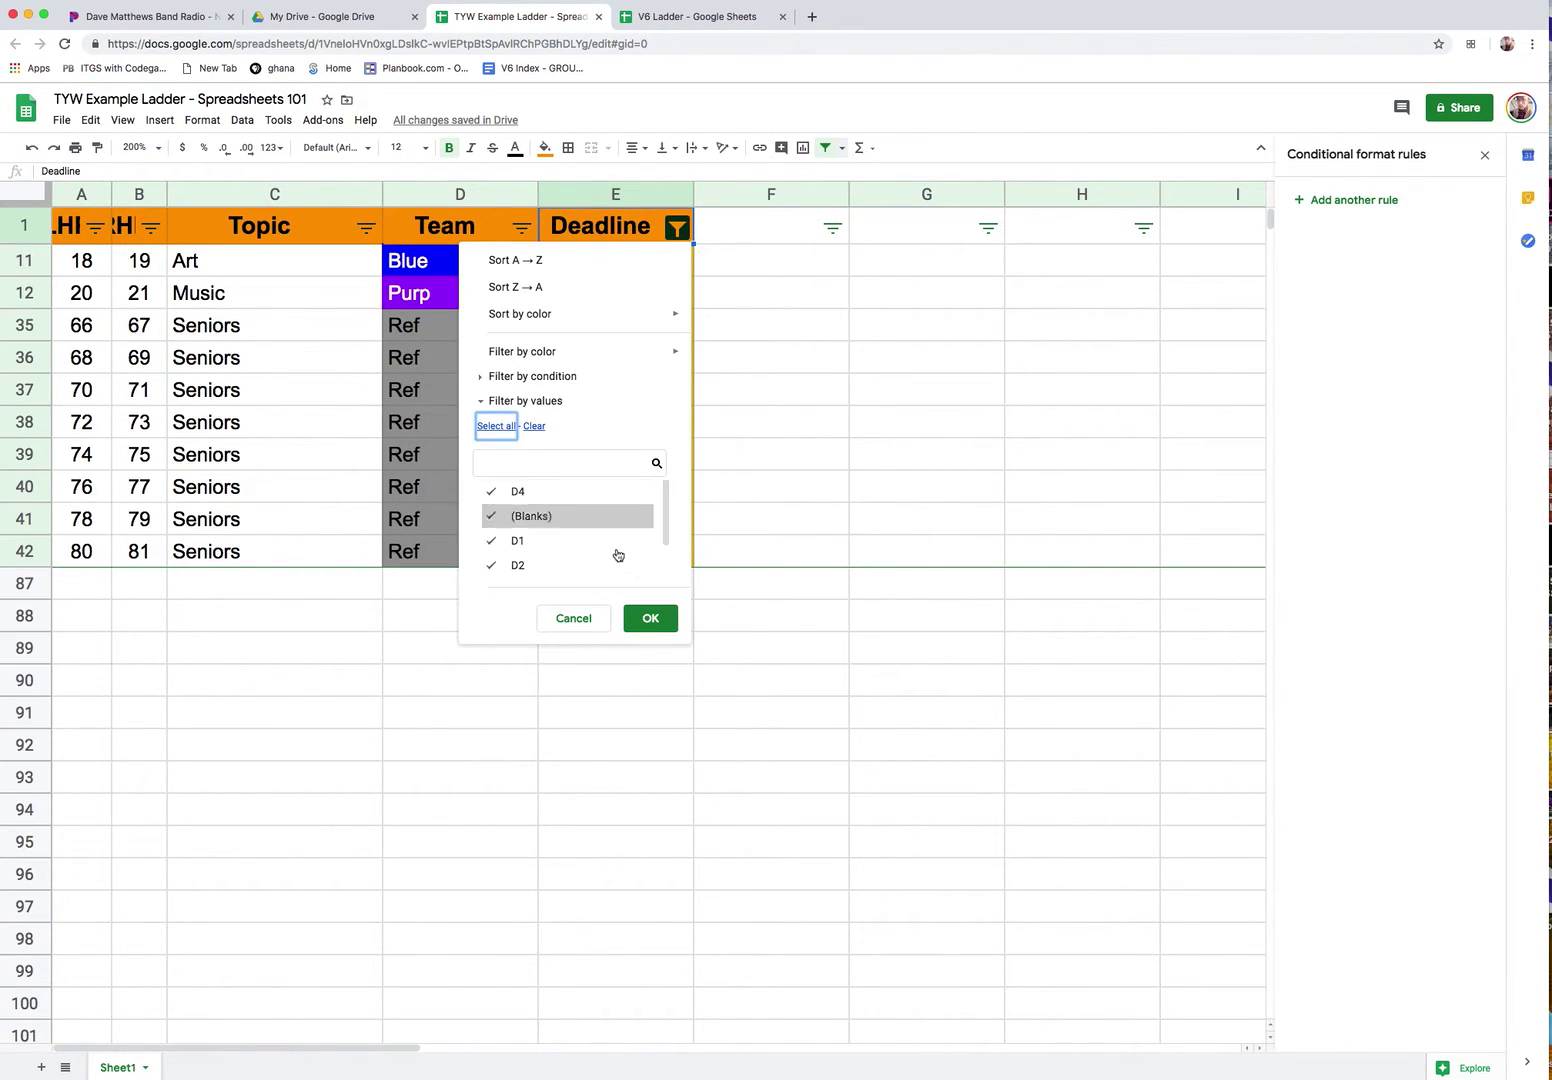
pyautogui.click(650, 618)
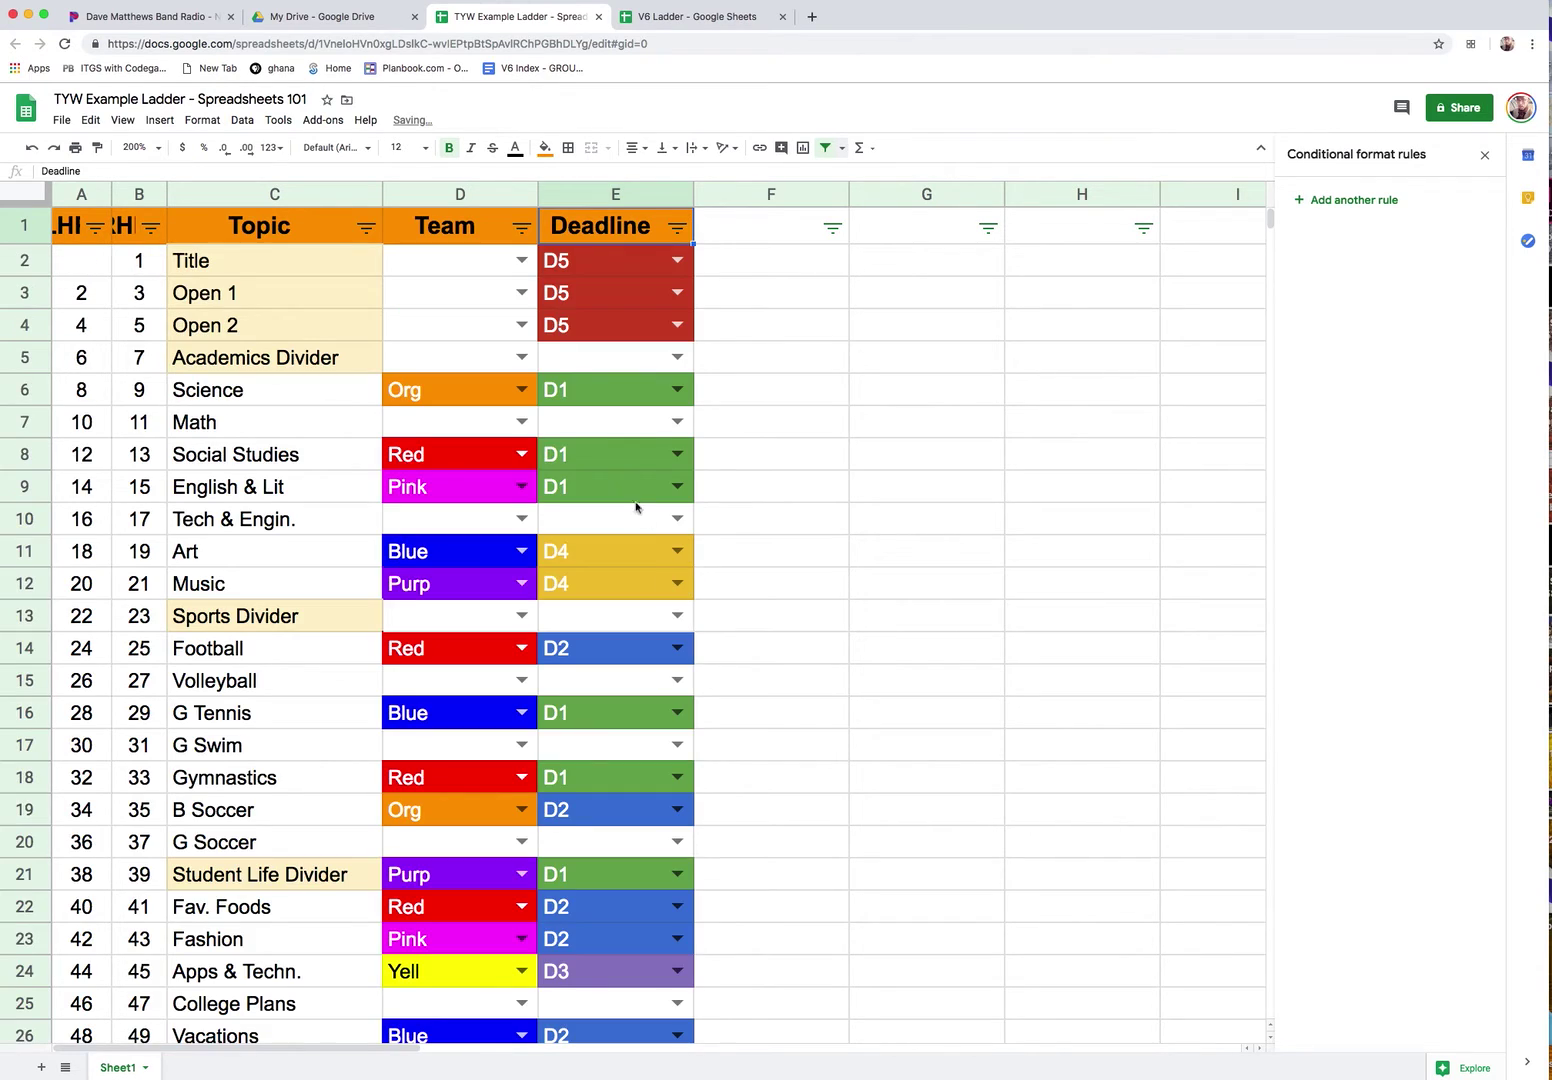
# Filter the Team column to show only the Purp rows.
pyautogui.click(522, 229)
pyautogui.click(379, 427)
pyautogui.moveTo(511, 497); pyautogui.dragTo(510, 532)
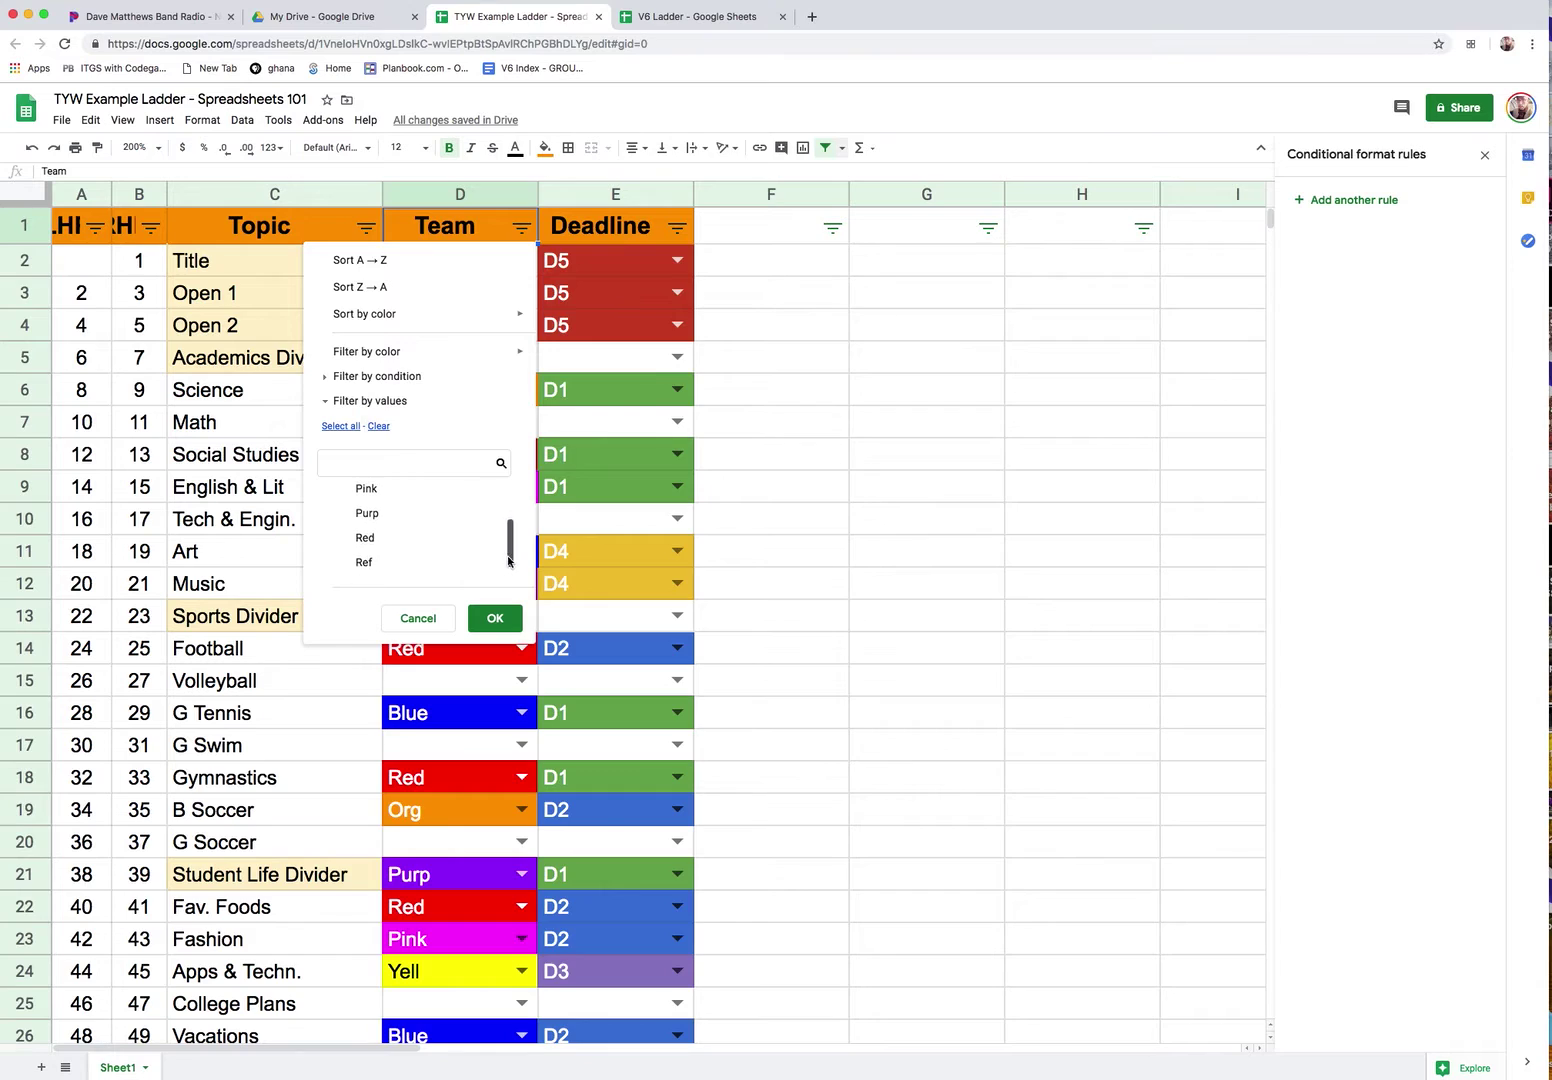
pyautogui.click(407, 513)
pyautogui.click(518, 621)
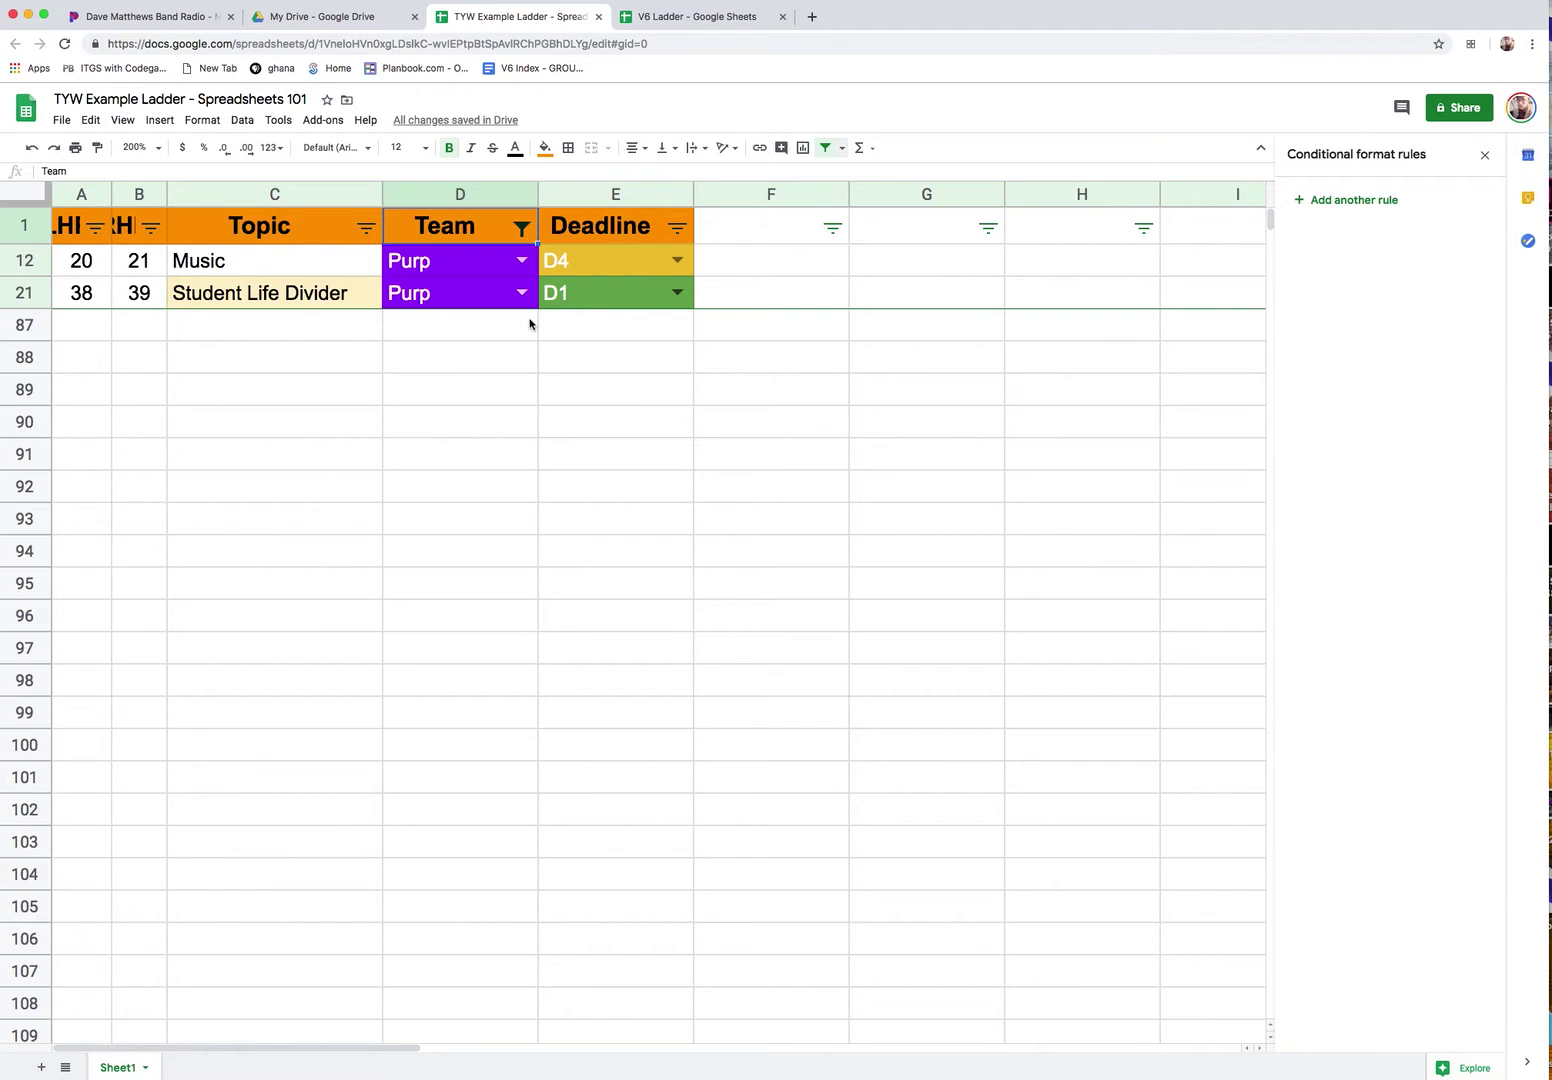
# Switch to the V6 Ladder spreadsheet and filter its Team column to show only Red.
pyautogui.click(685, 16)
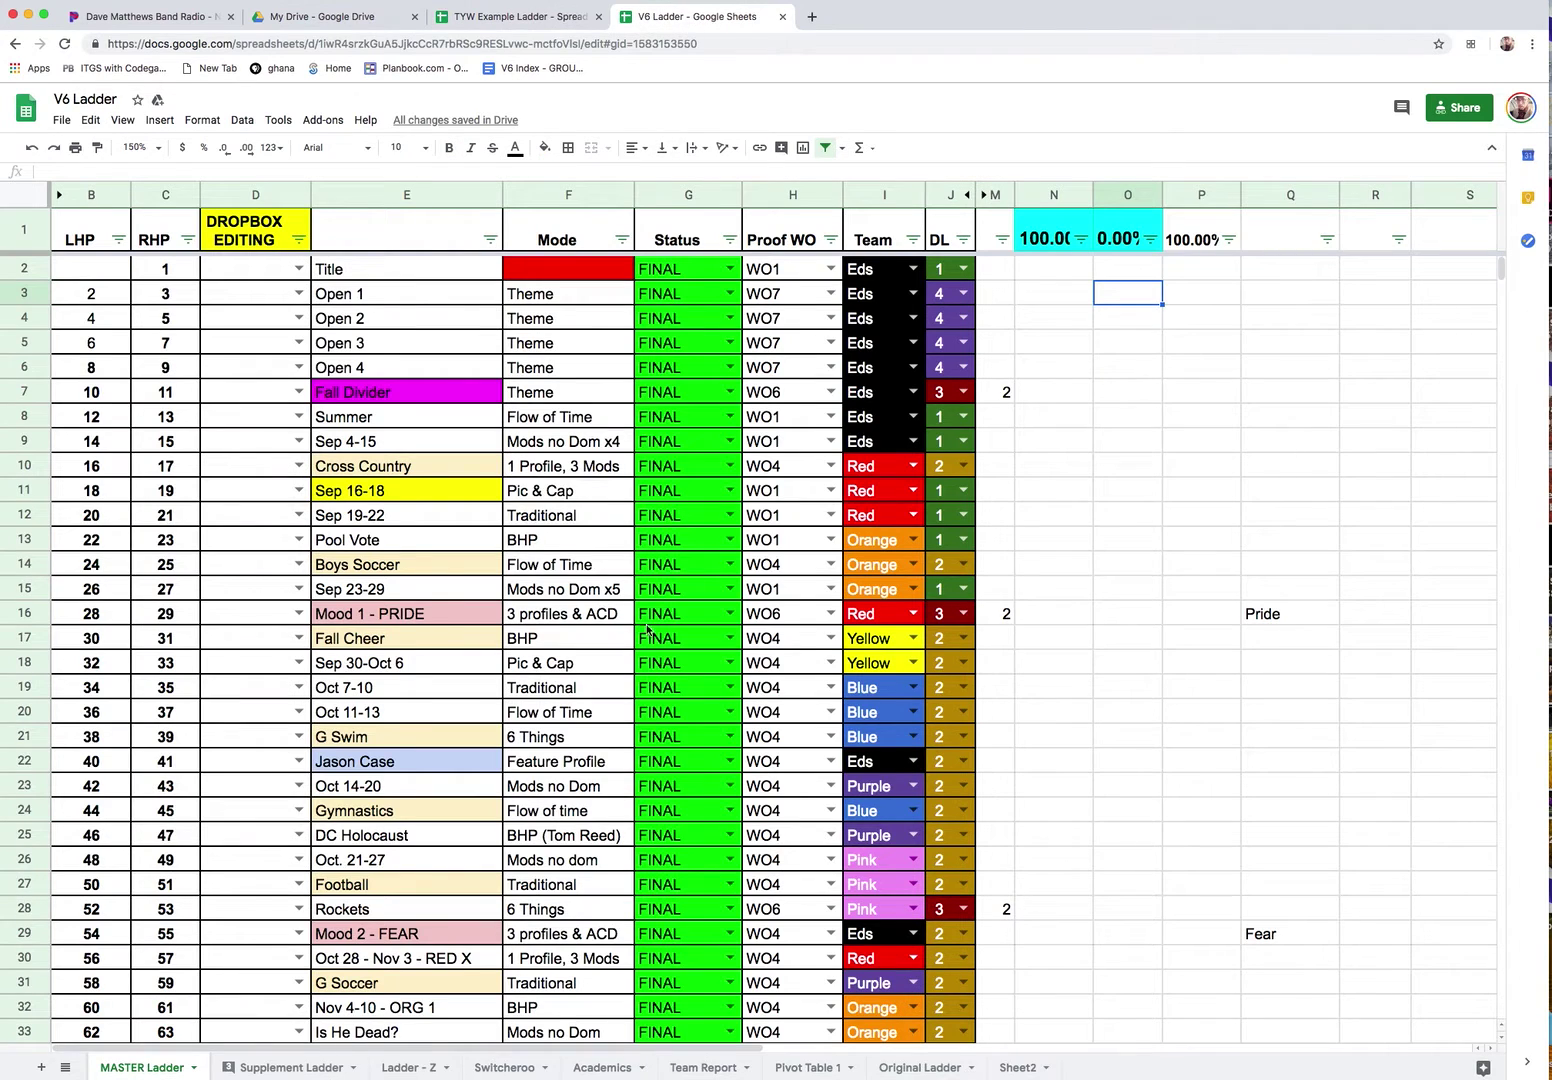
pyautogui.click(913, 239)
pyautogui.click(766, 433)
pyautogui.scroll(-3, 908, 518)
pyautogui.click(766, 568)
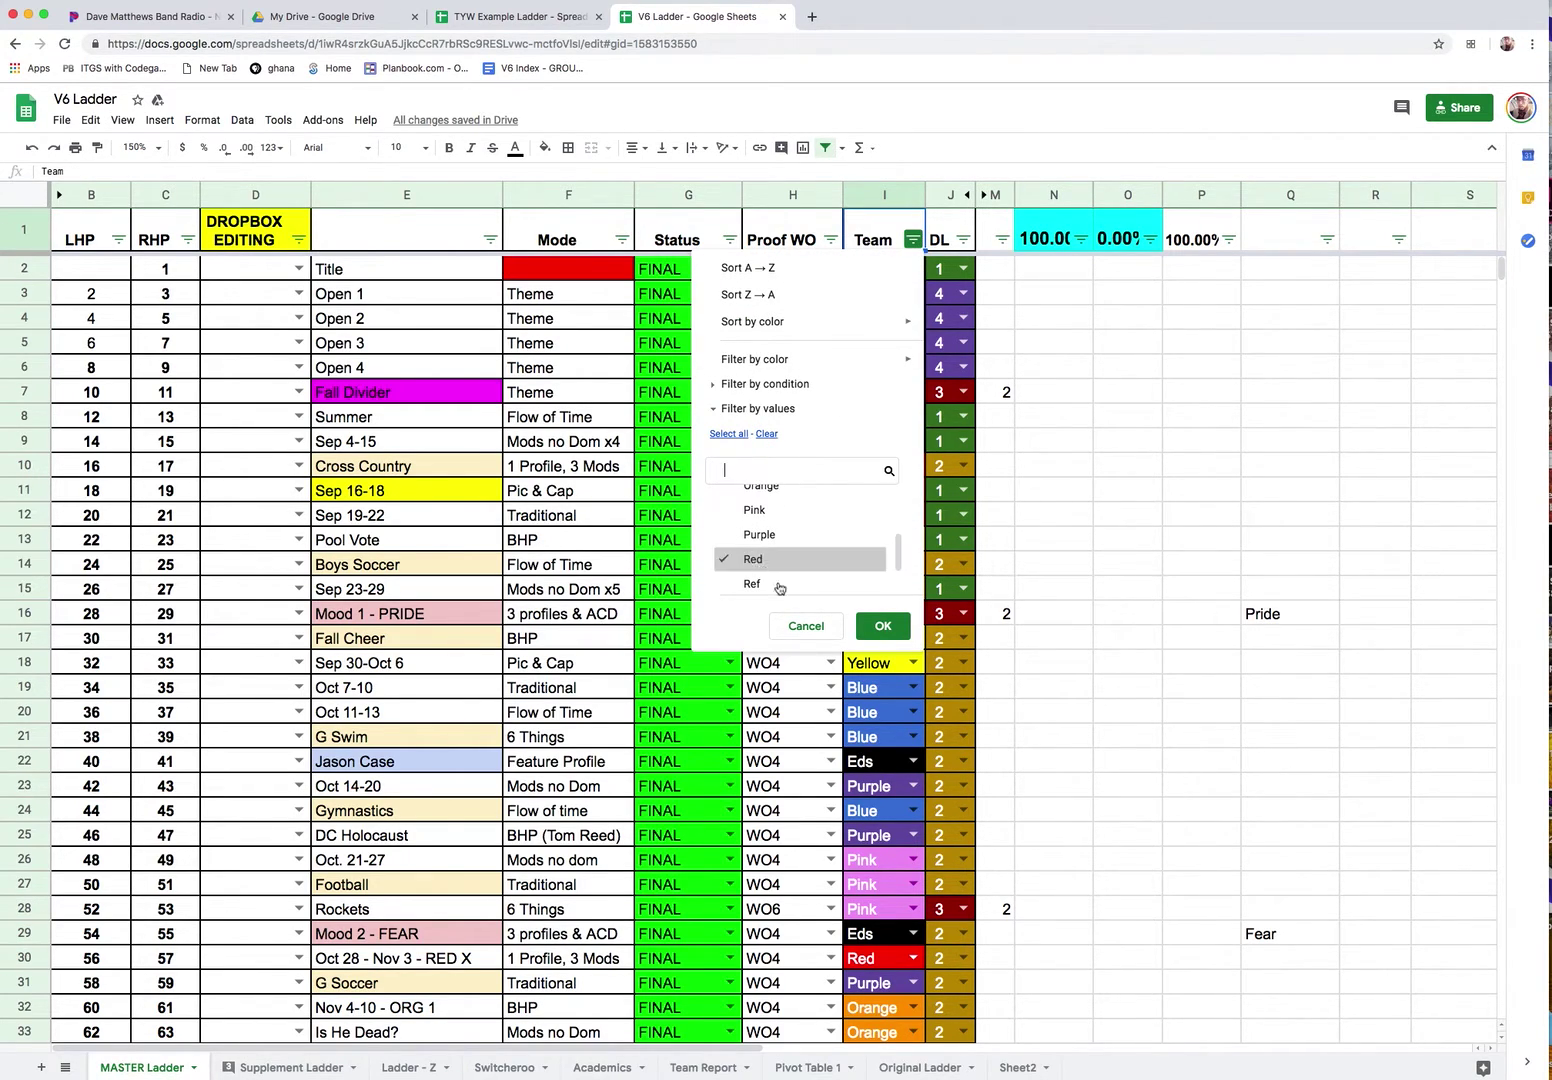
pyautogui.click(882, 625)
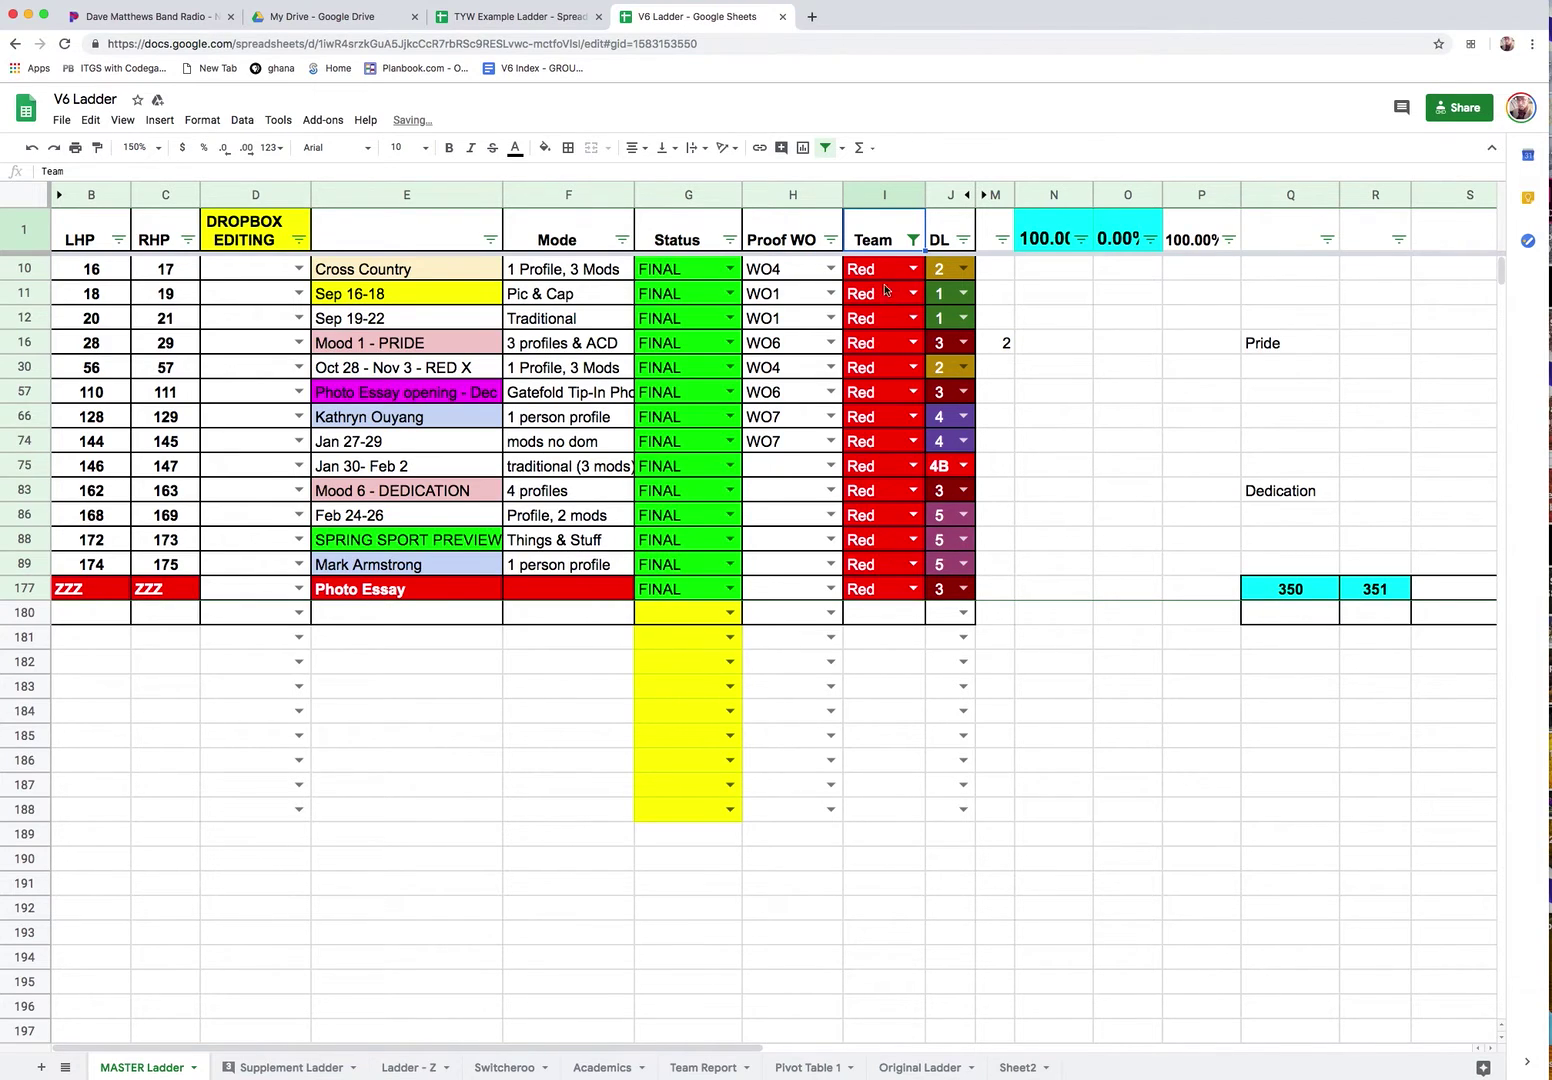
# Add Blue to the V6 Ladder's Team filter, and then exclude Red to leave only Blue.
pyautogui.click(913, 239)
pyautogui.click(818, 572)
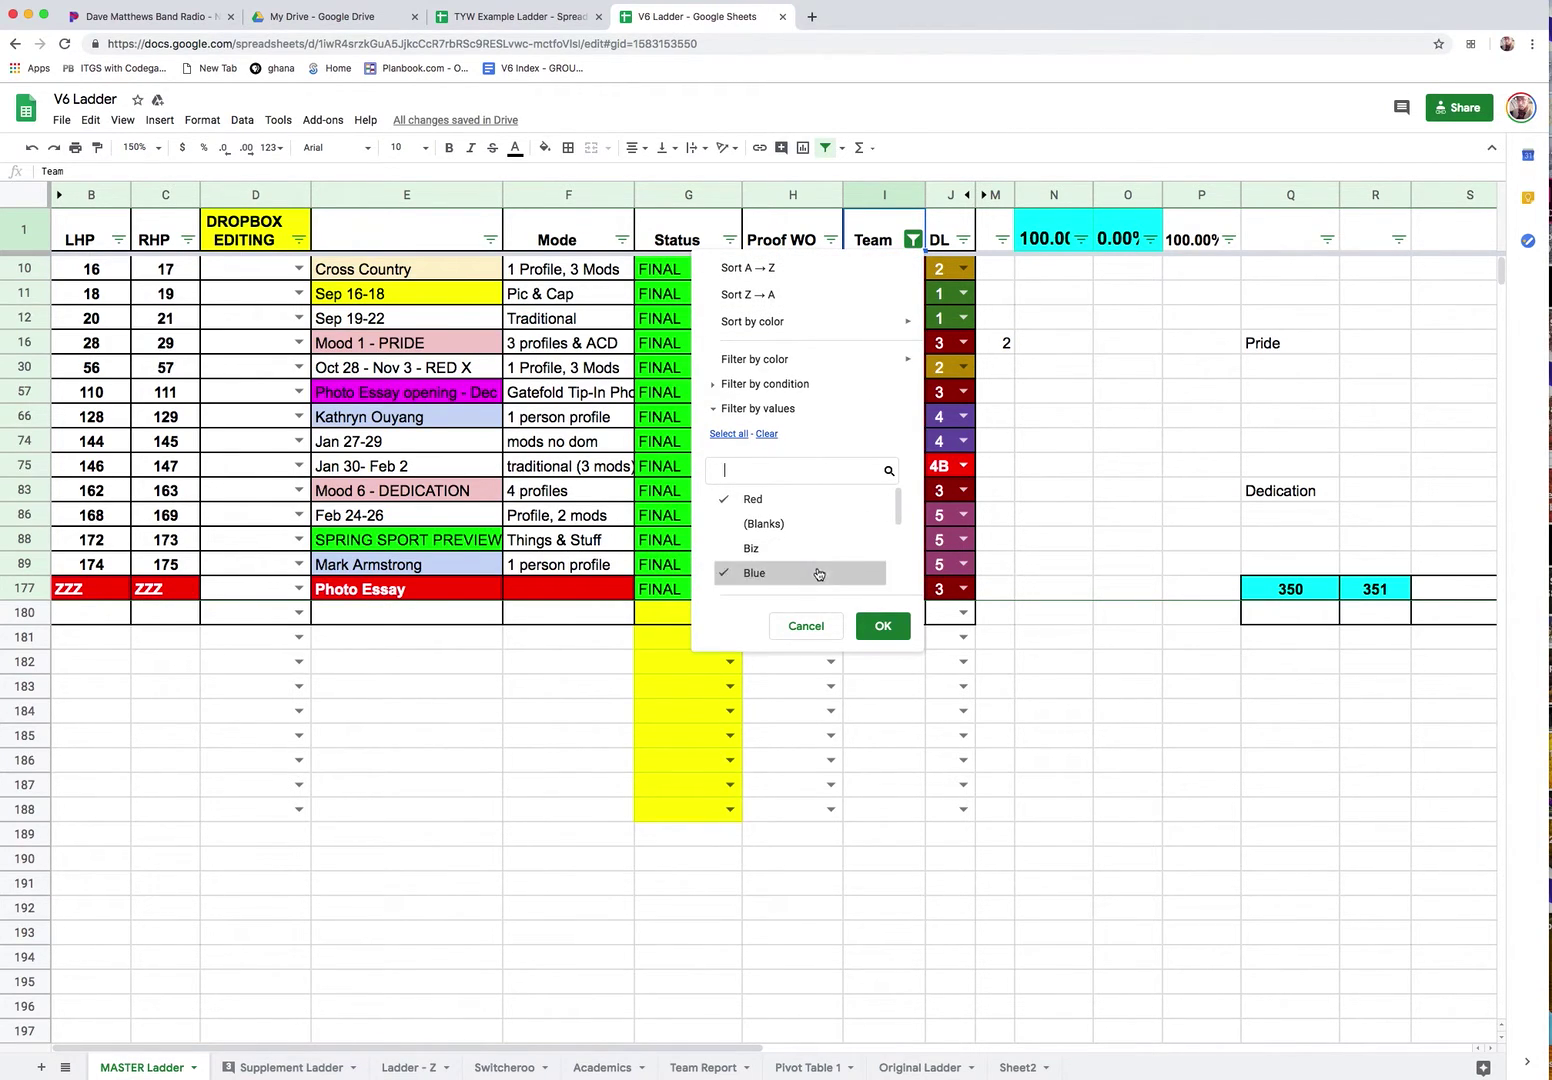
pyautogui.click(882, 625)
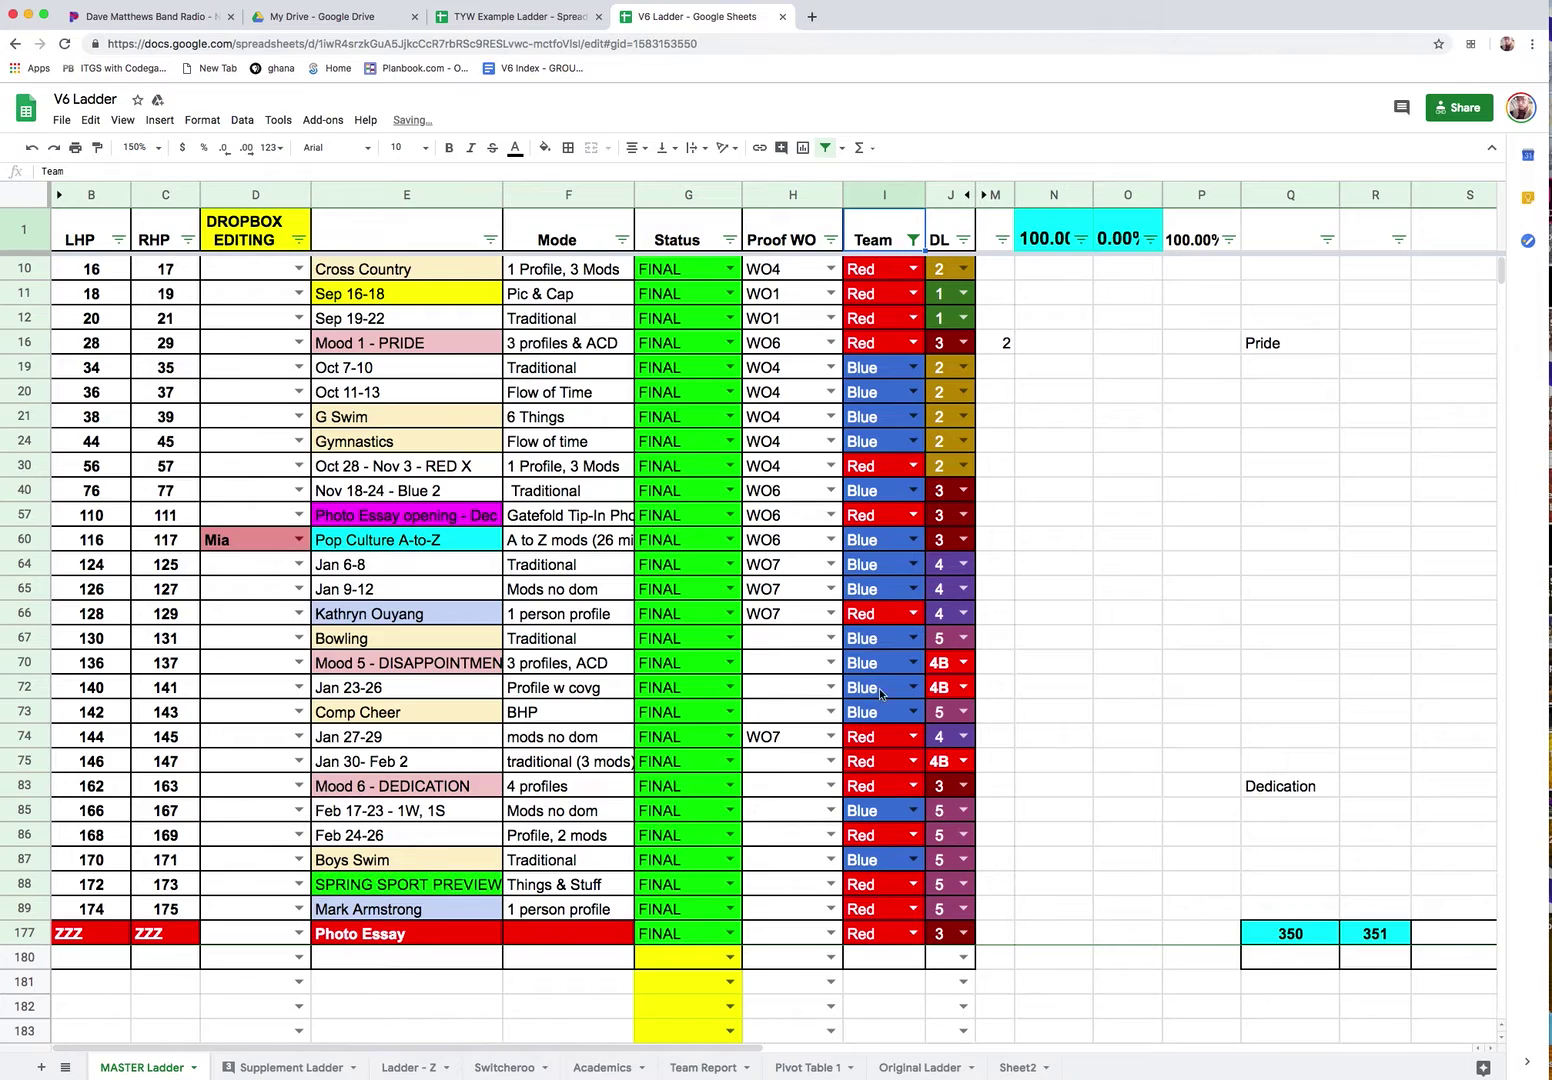
pyautogui.click(914, 240)
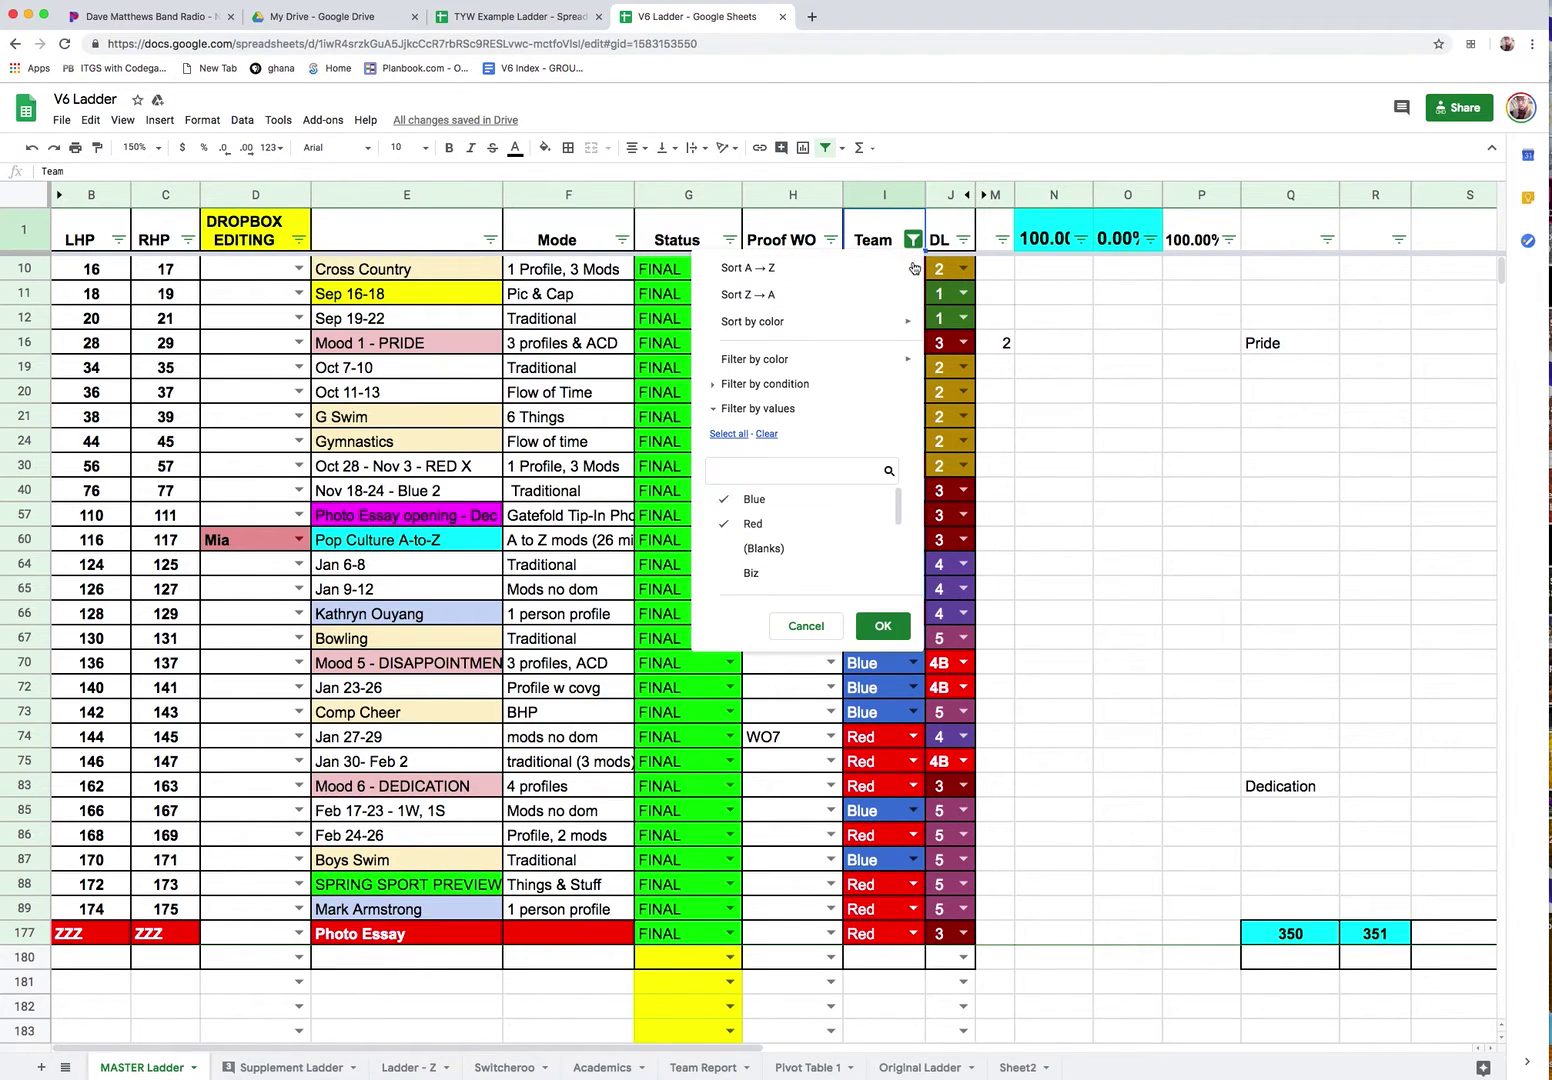
pyautogui.click(752, 523)
pyautogui.click(879, 626)
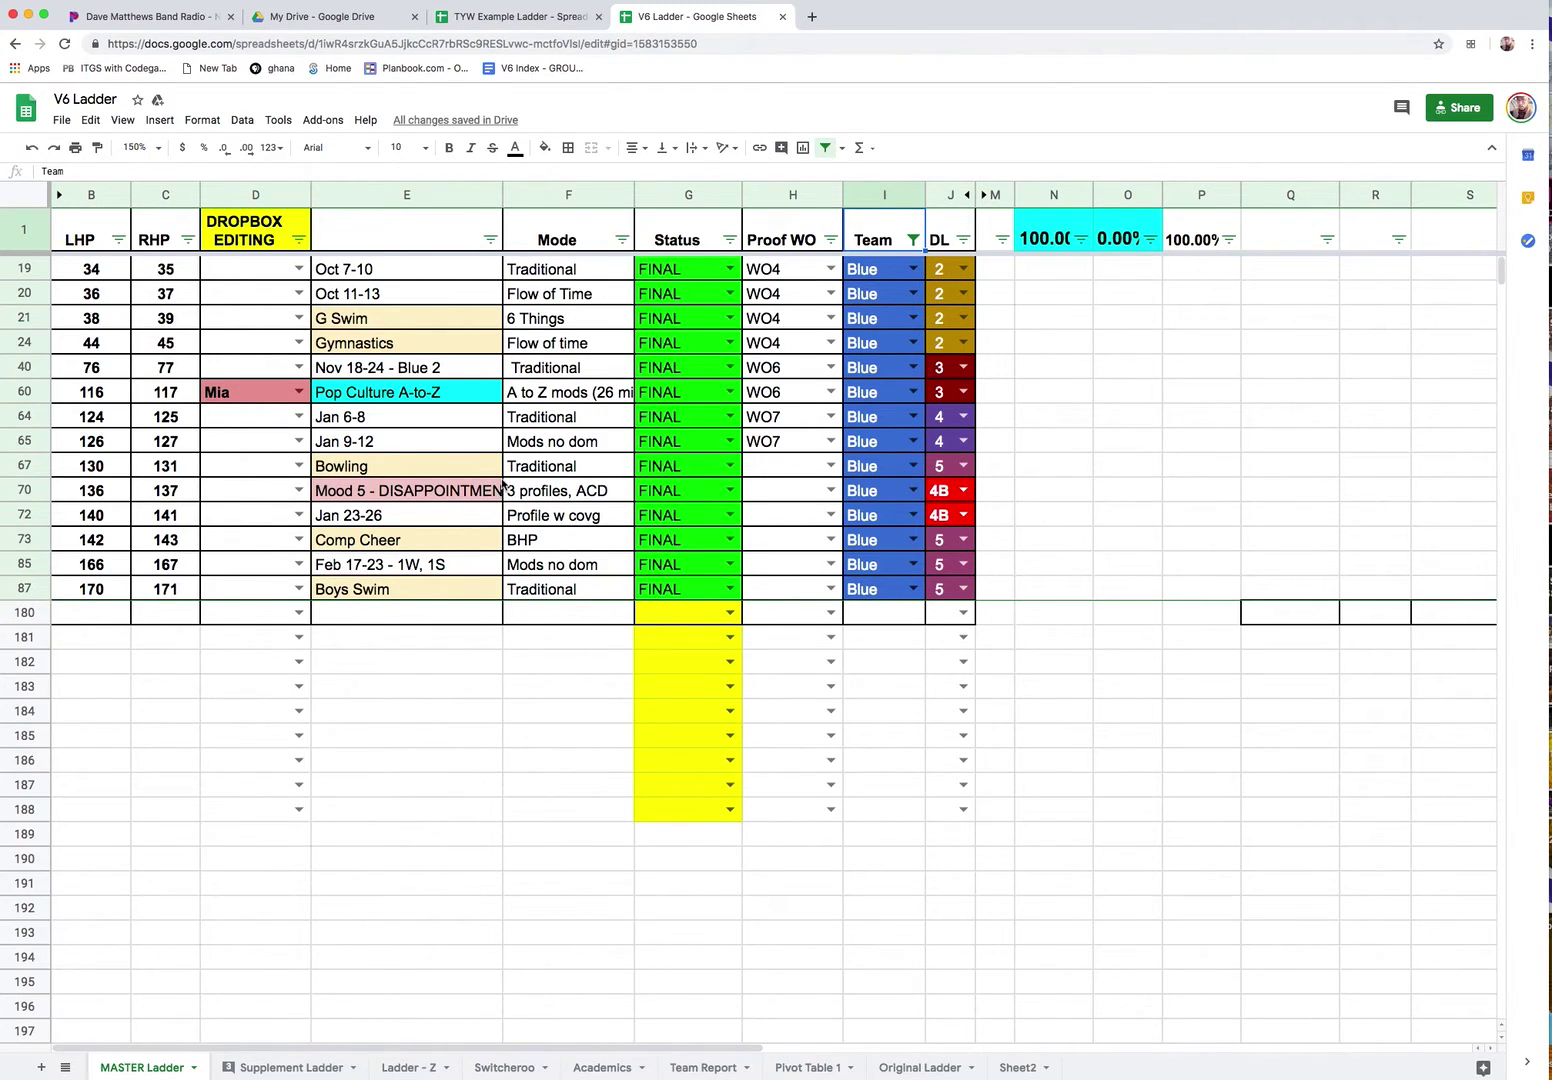
# Reset the V6 Ladder's Team filter to include all teams.
pyautogui.click(912, 239)
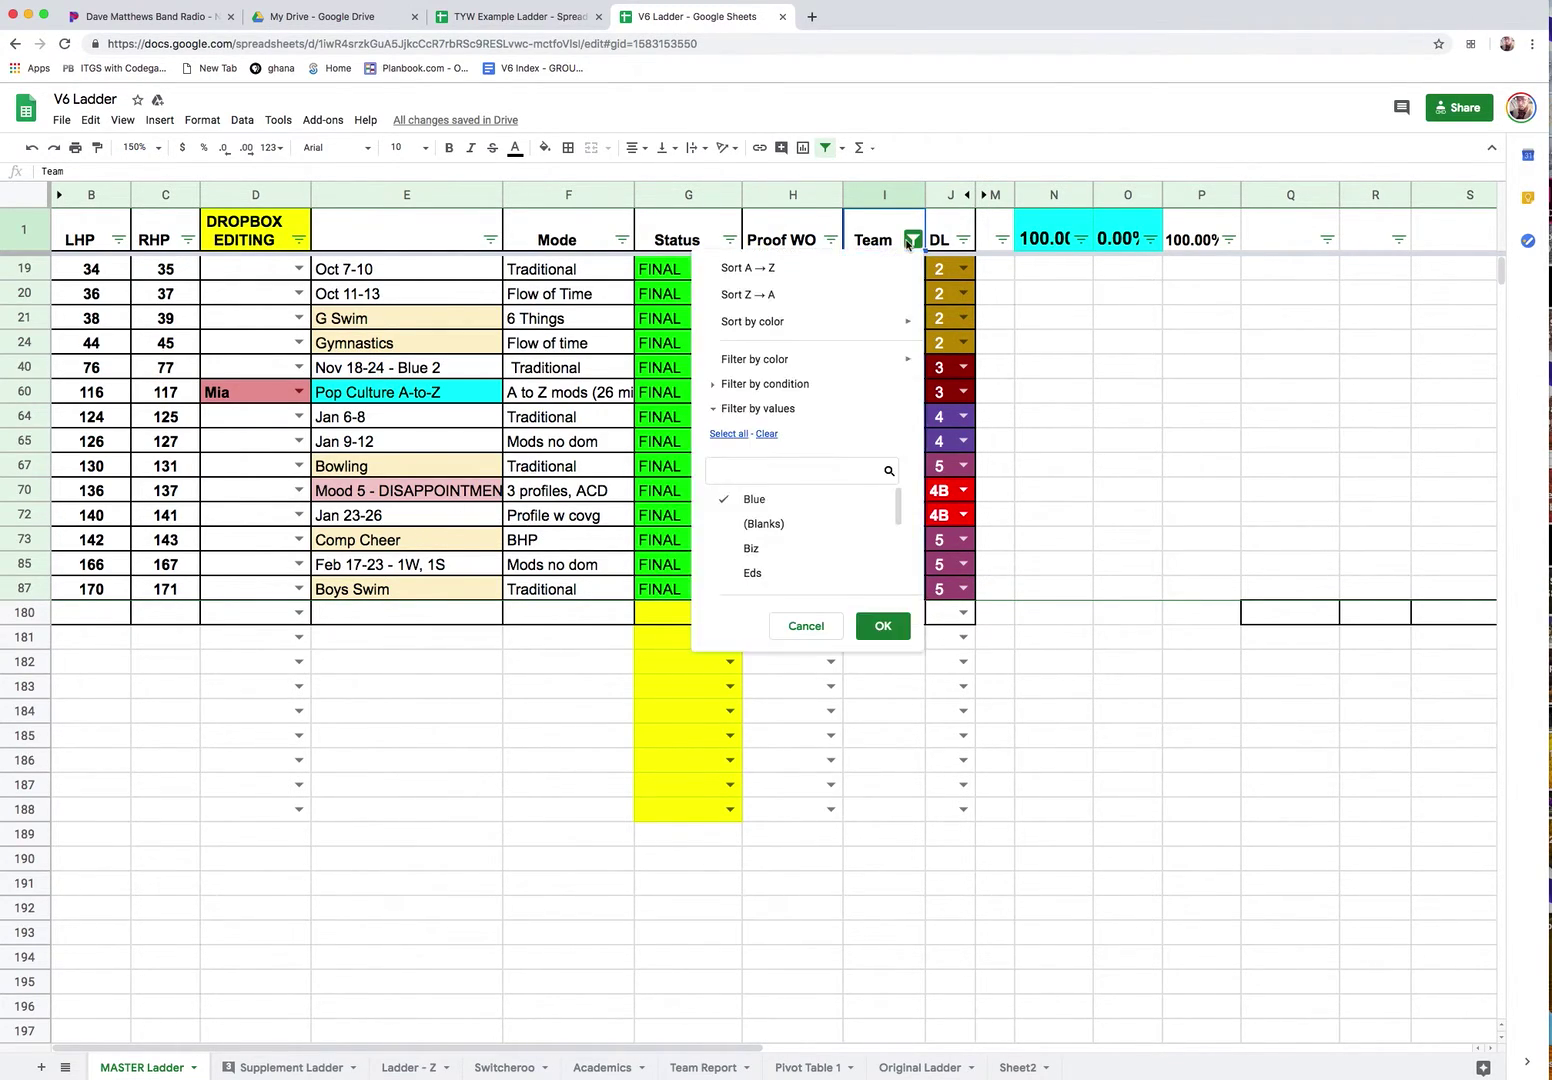
pyautogui.click(728, 433)
pyautogui.click(883, 625)
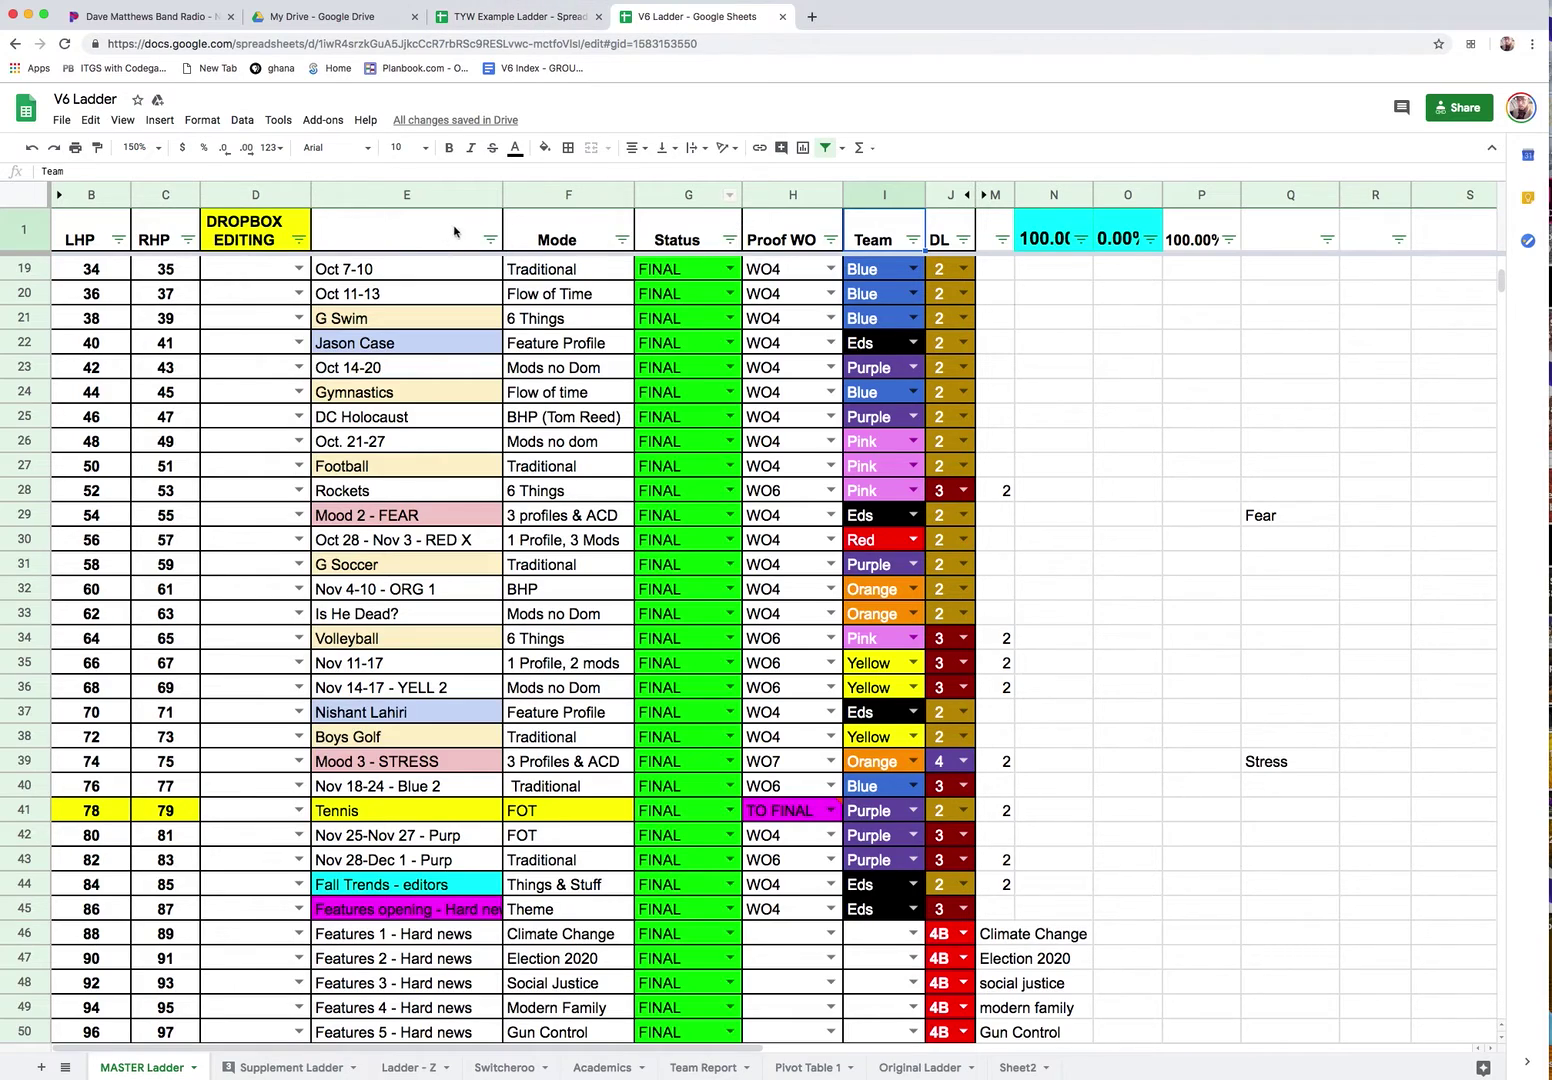
# Highlight the Dropbox Editing, Mode, Status and Proof WO columns together in the V6 Ladder.
pyautogui.click(238, 198)
pyautogui.keyDown('super'); pyautogui.click(581, 195); pyautogui.keyUp('super')
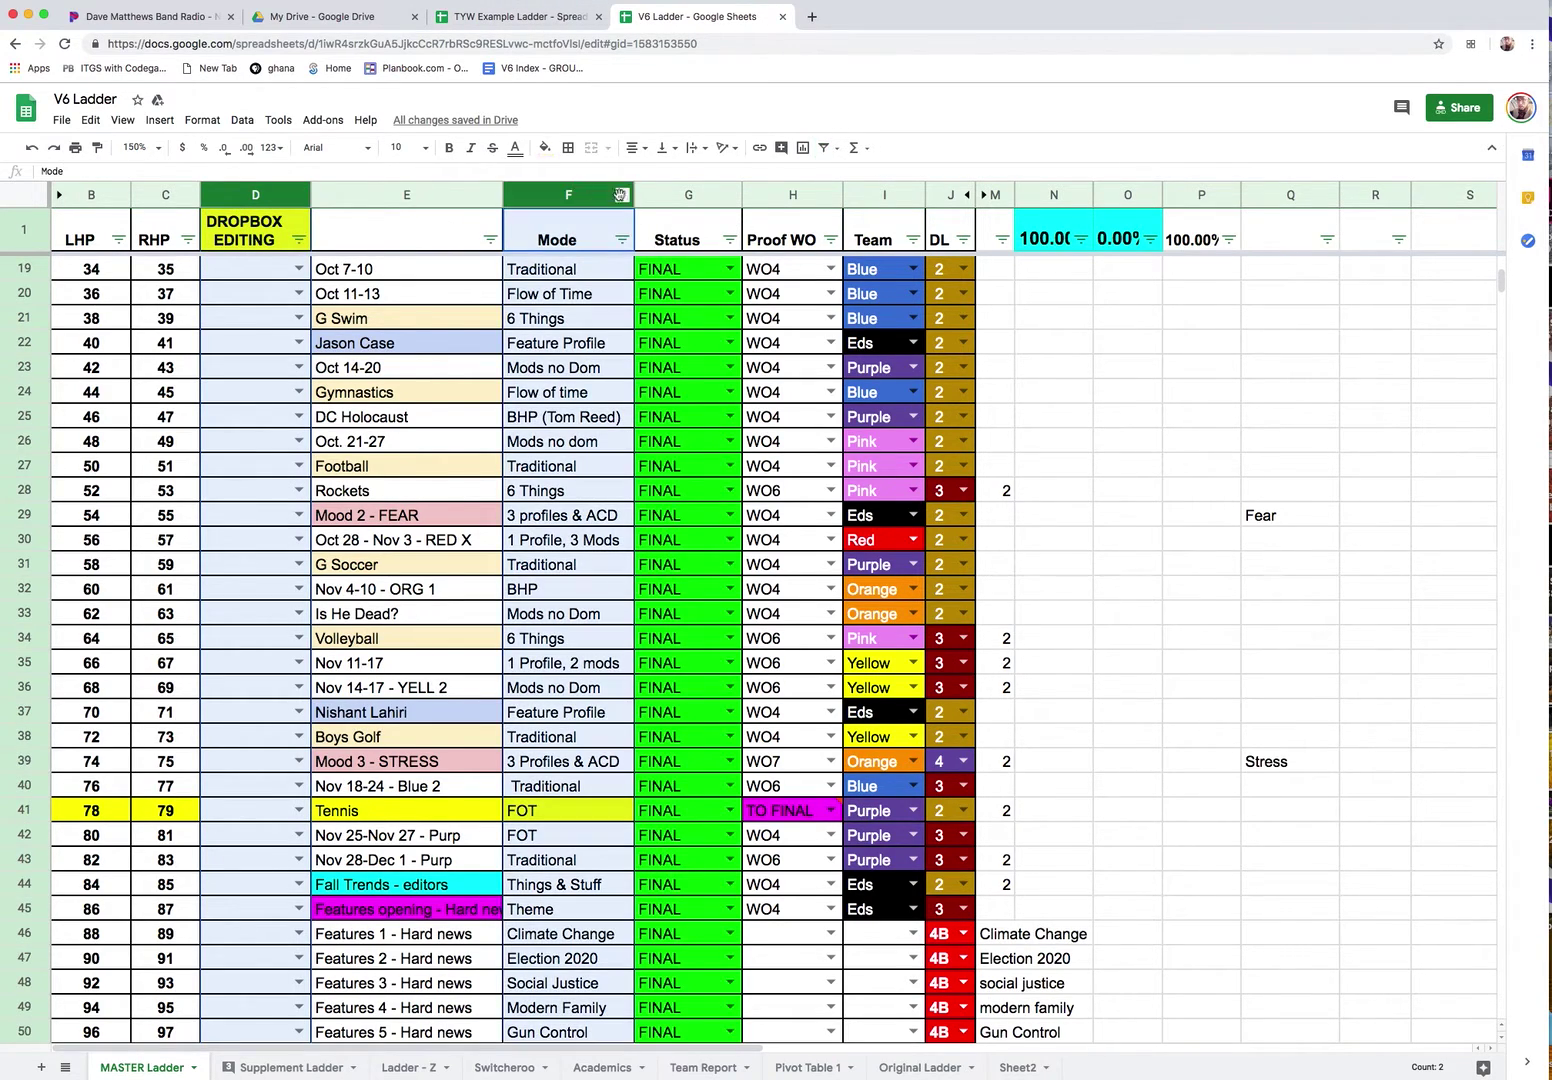
pyautogui.keyDown('super'); pyautogui.click(661, 198); pyautogui.keyUp('super')
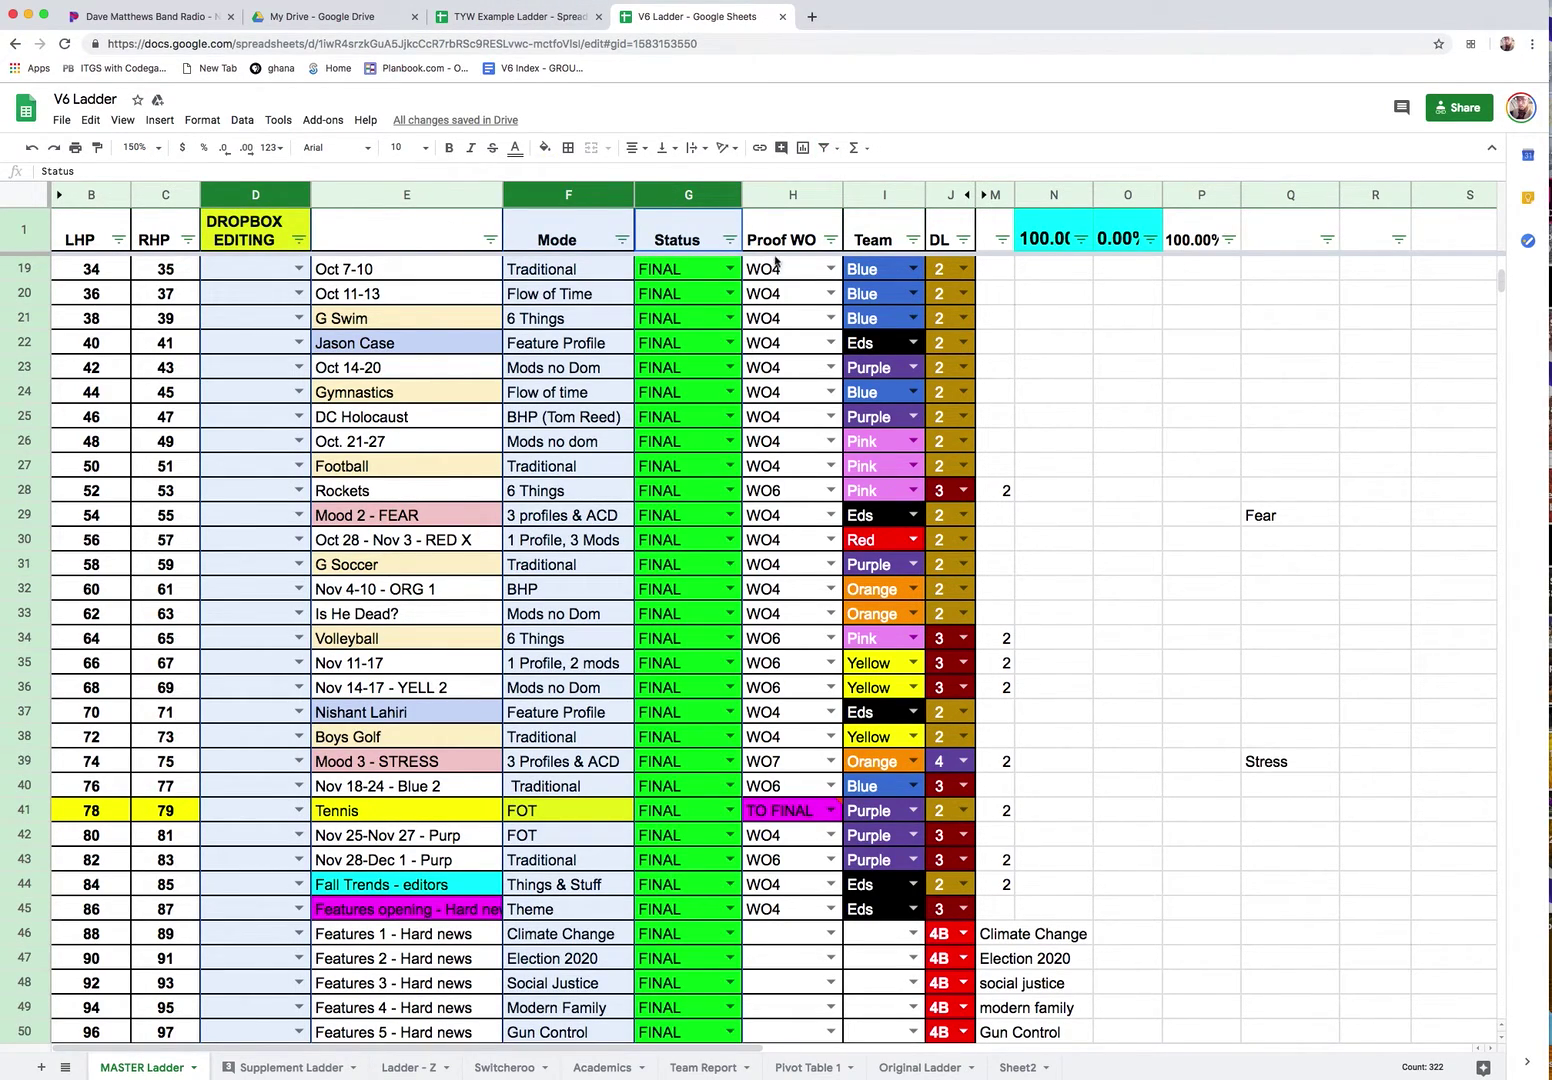
pyautogui.keyDown('super'); pyautogui.click(787, 194); pyautogui.keyUp('super')
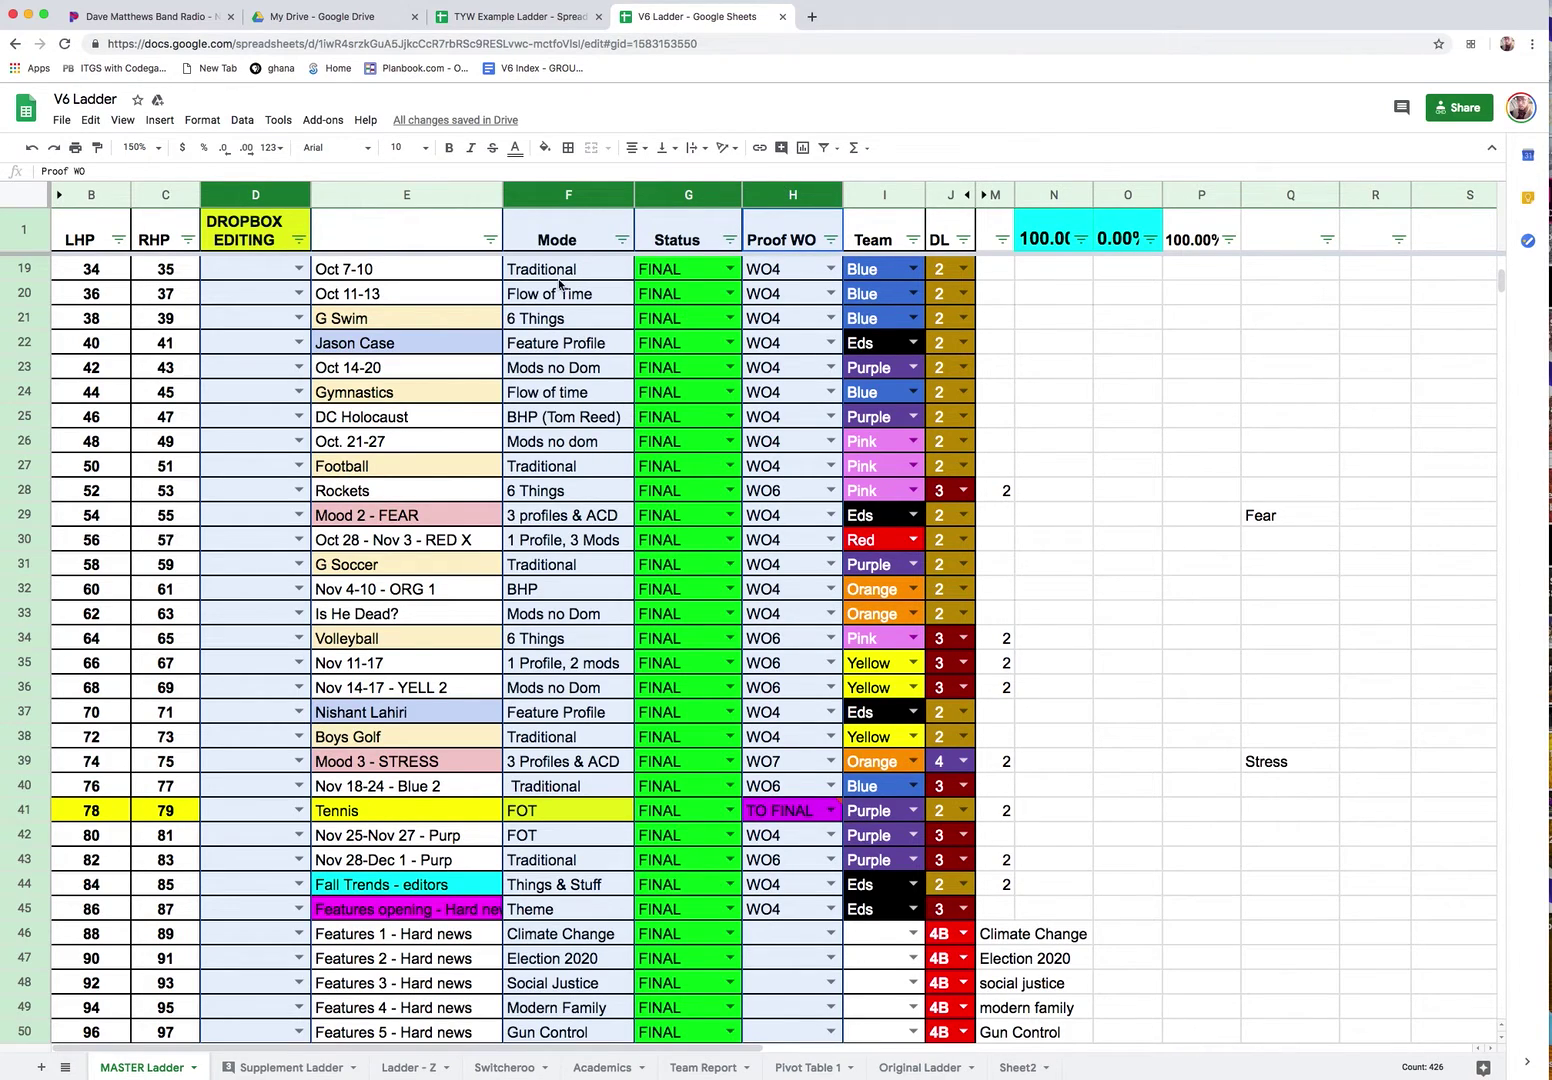
# Return to the TYW Example Ladder spreadsheet and remove the filter from its header row.
pyautogui.click(515, 16)
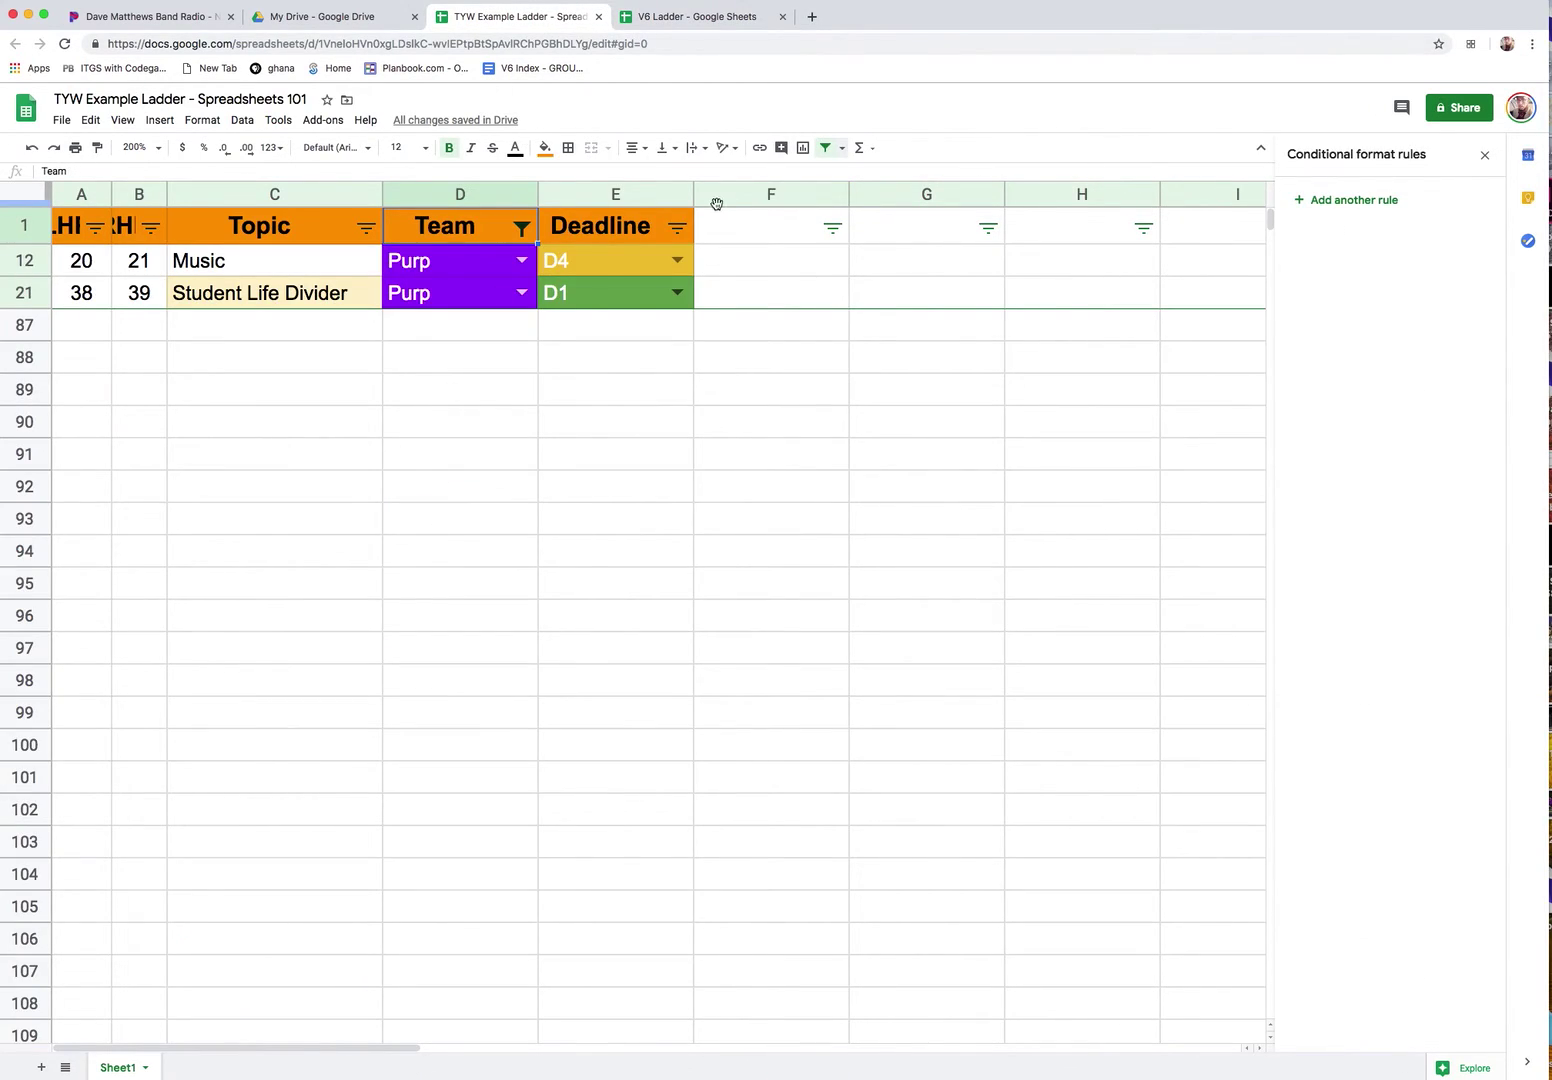
pyautogui.click(24, 226)
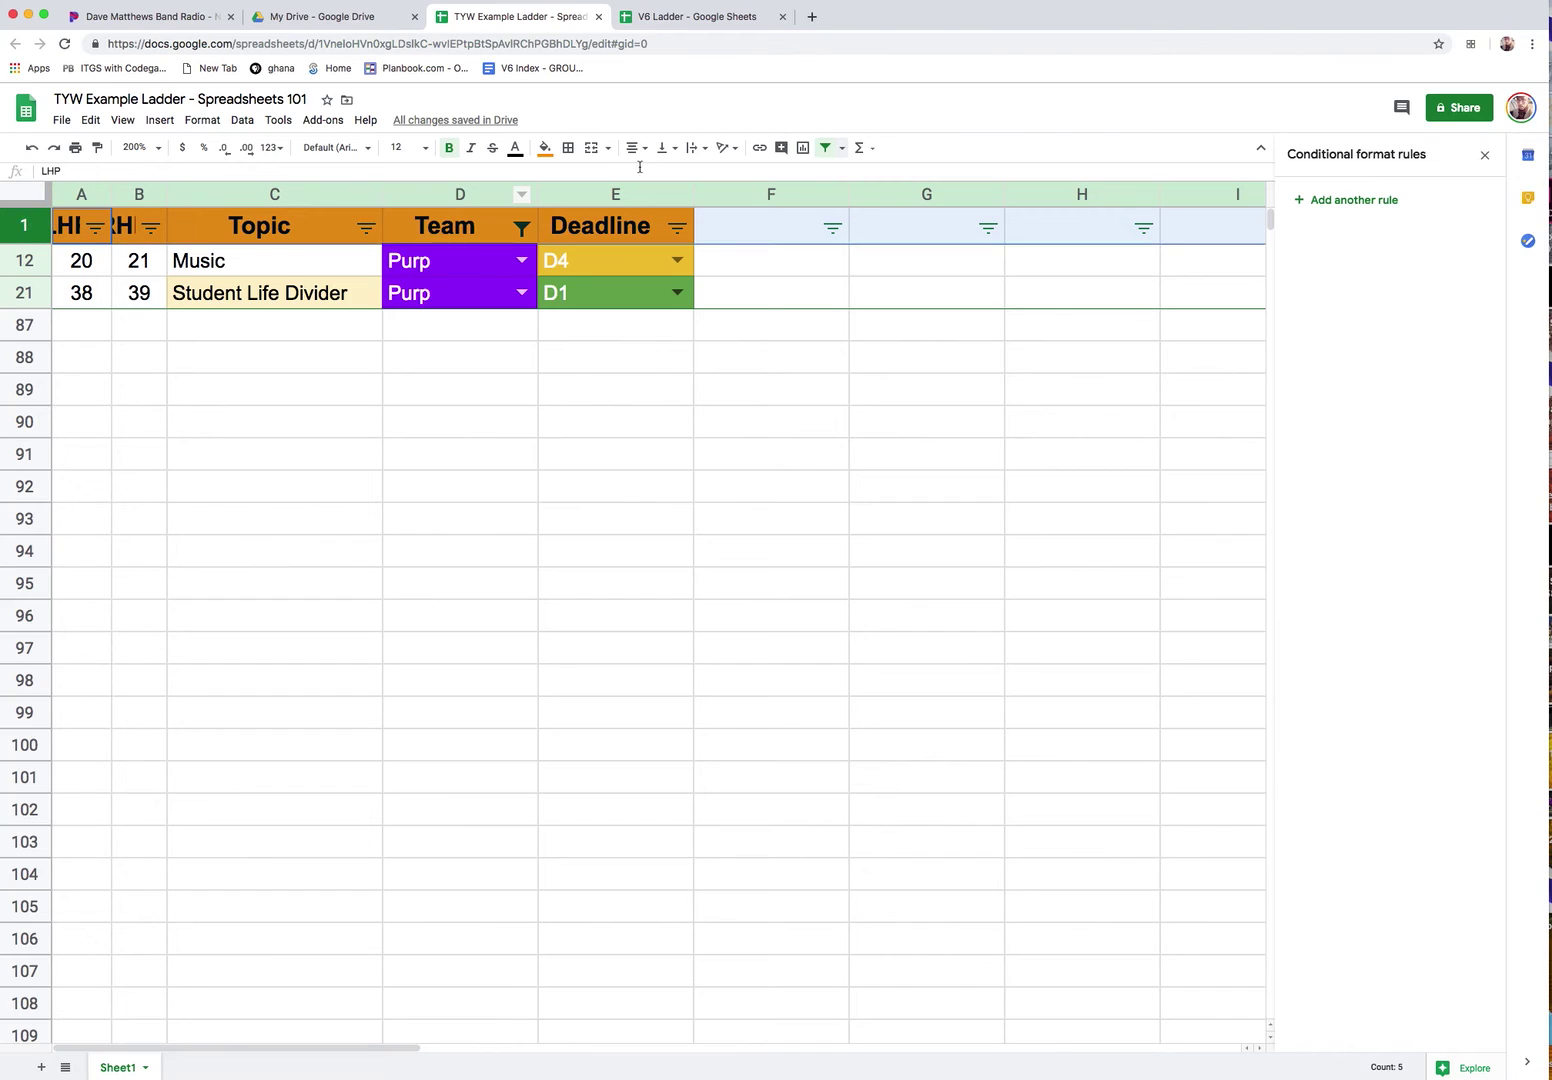
pyautogui.click(824, 148)
pyautogui.click(790, 330)
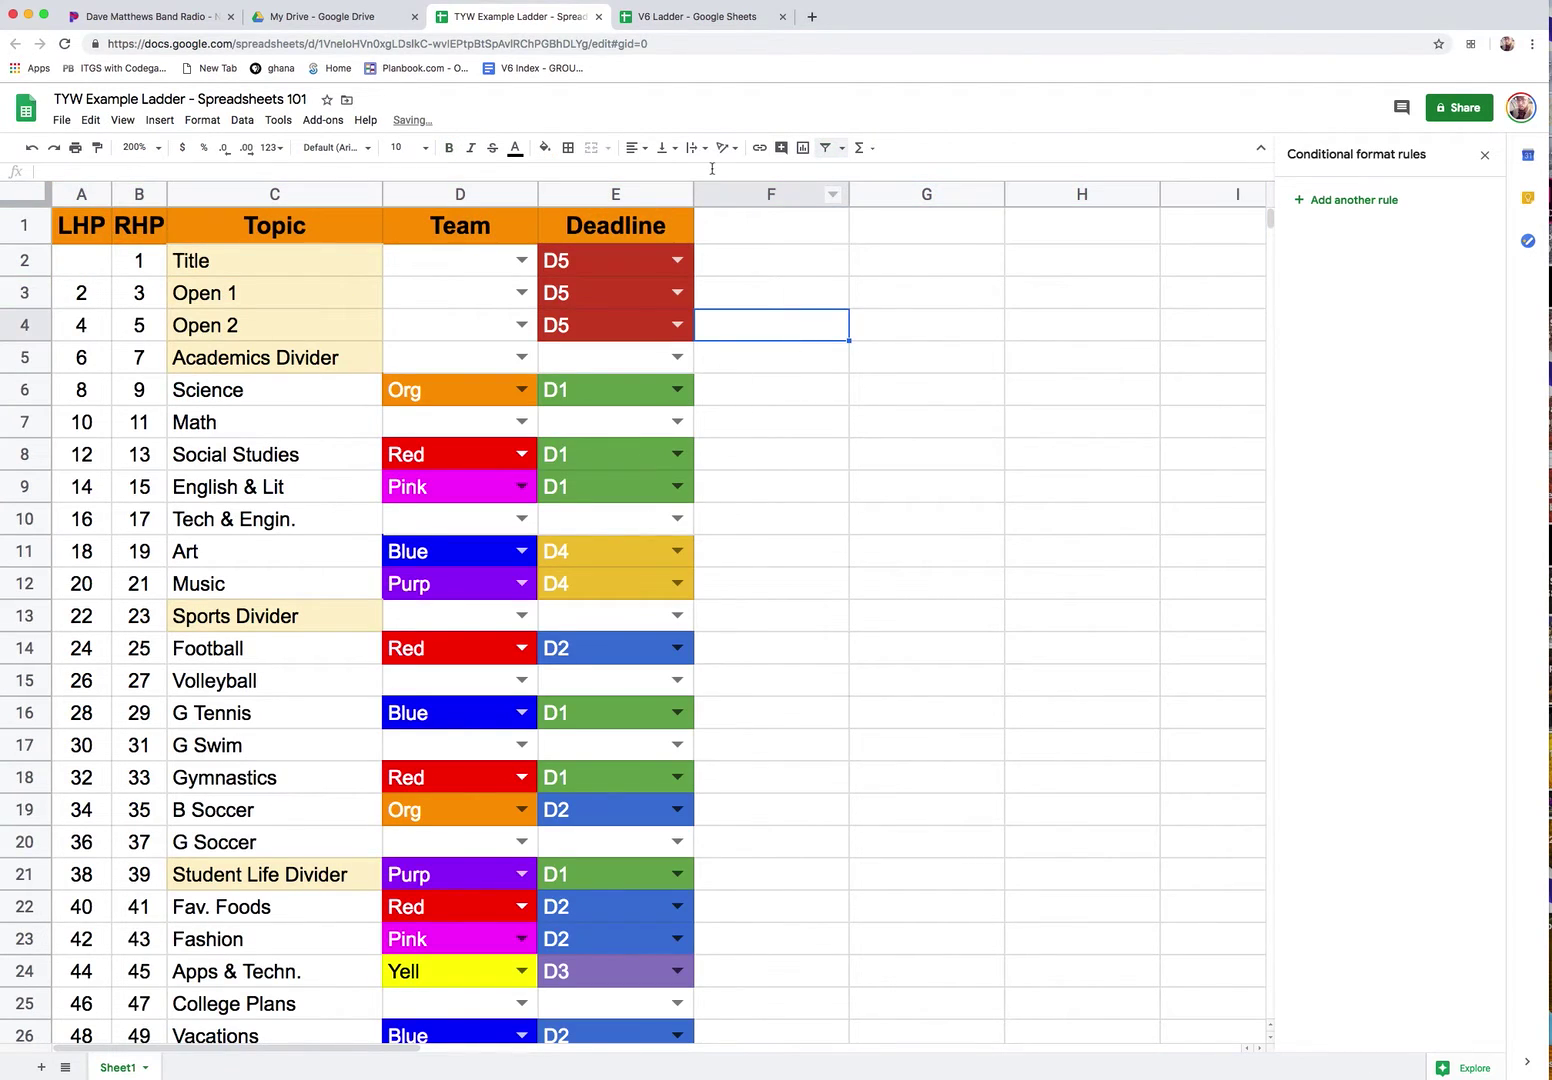
# Fill the Deadline header's content and formatting across into F1 and change the new header to Proof WO.
pyautogui.click(743, 233)
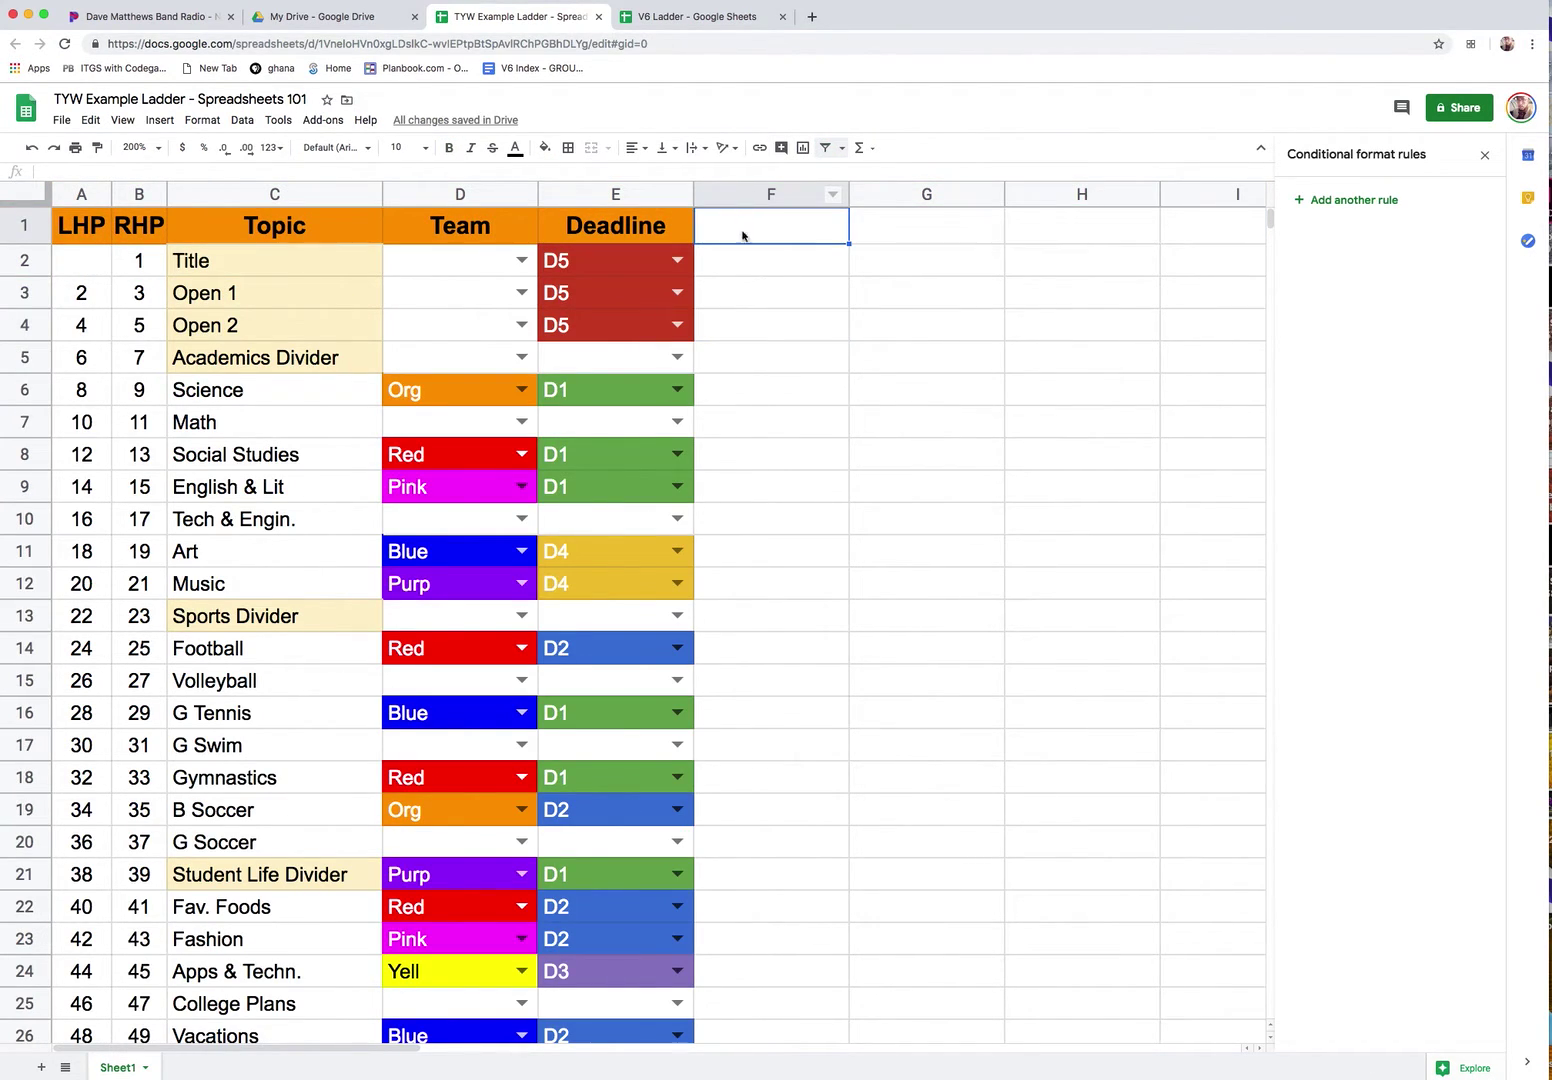
pyautogui.click(658, 231)
pyautogui.moveTo(693, 243); pyautogui.dragTo(824, 240)
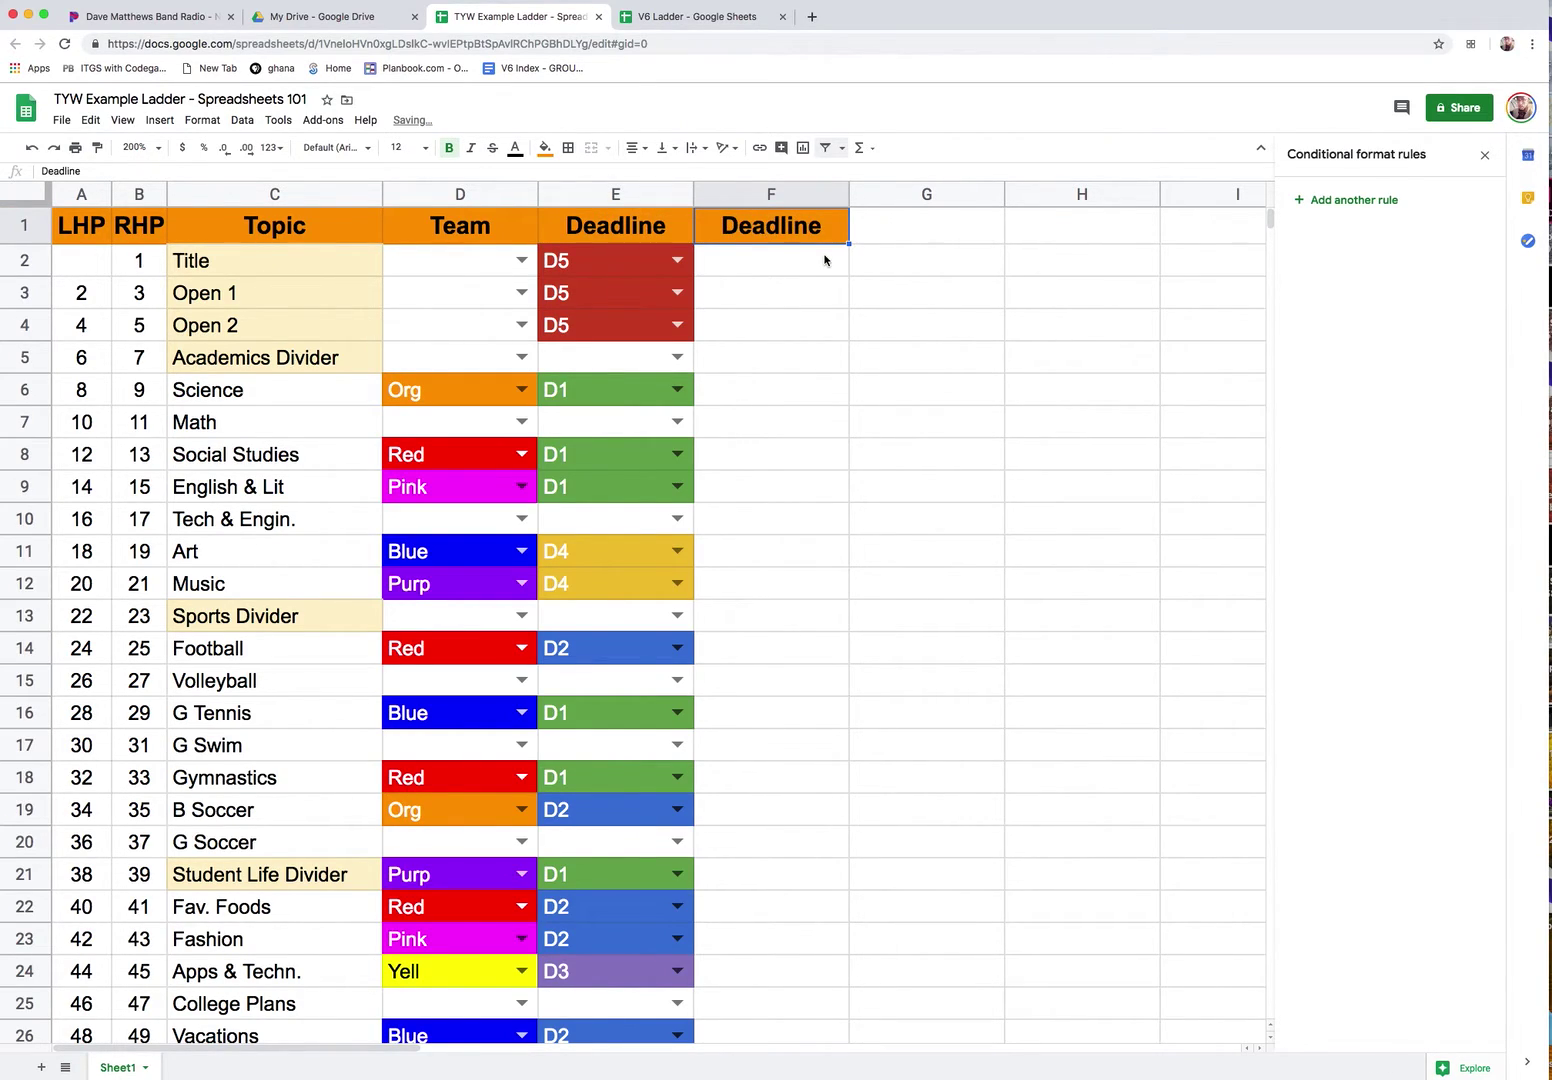
pyautogui.write('Proof WO')
pyautogui.press('Return')
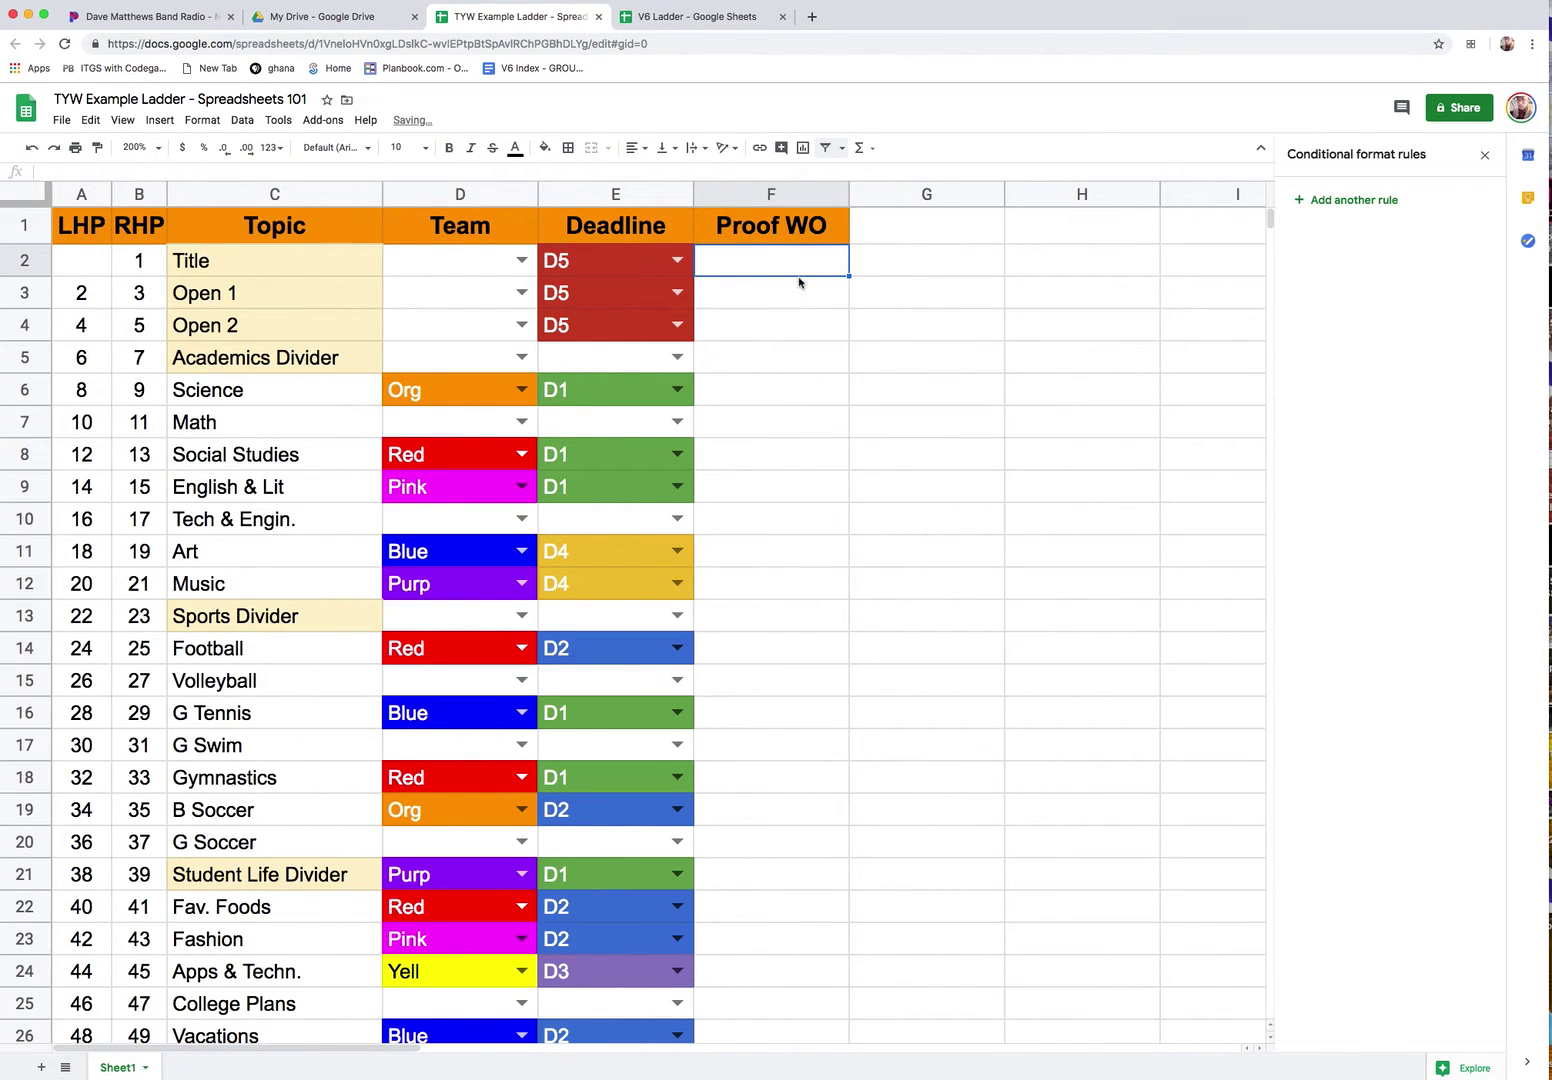
# Apply dropdown data validation to F2:F86 with the list items WO1, WO2, WO3, WO4, WO5.
pyautogui.scroll(-20, 800, 330)
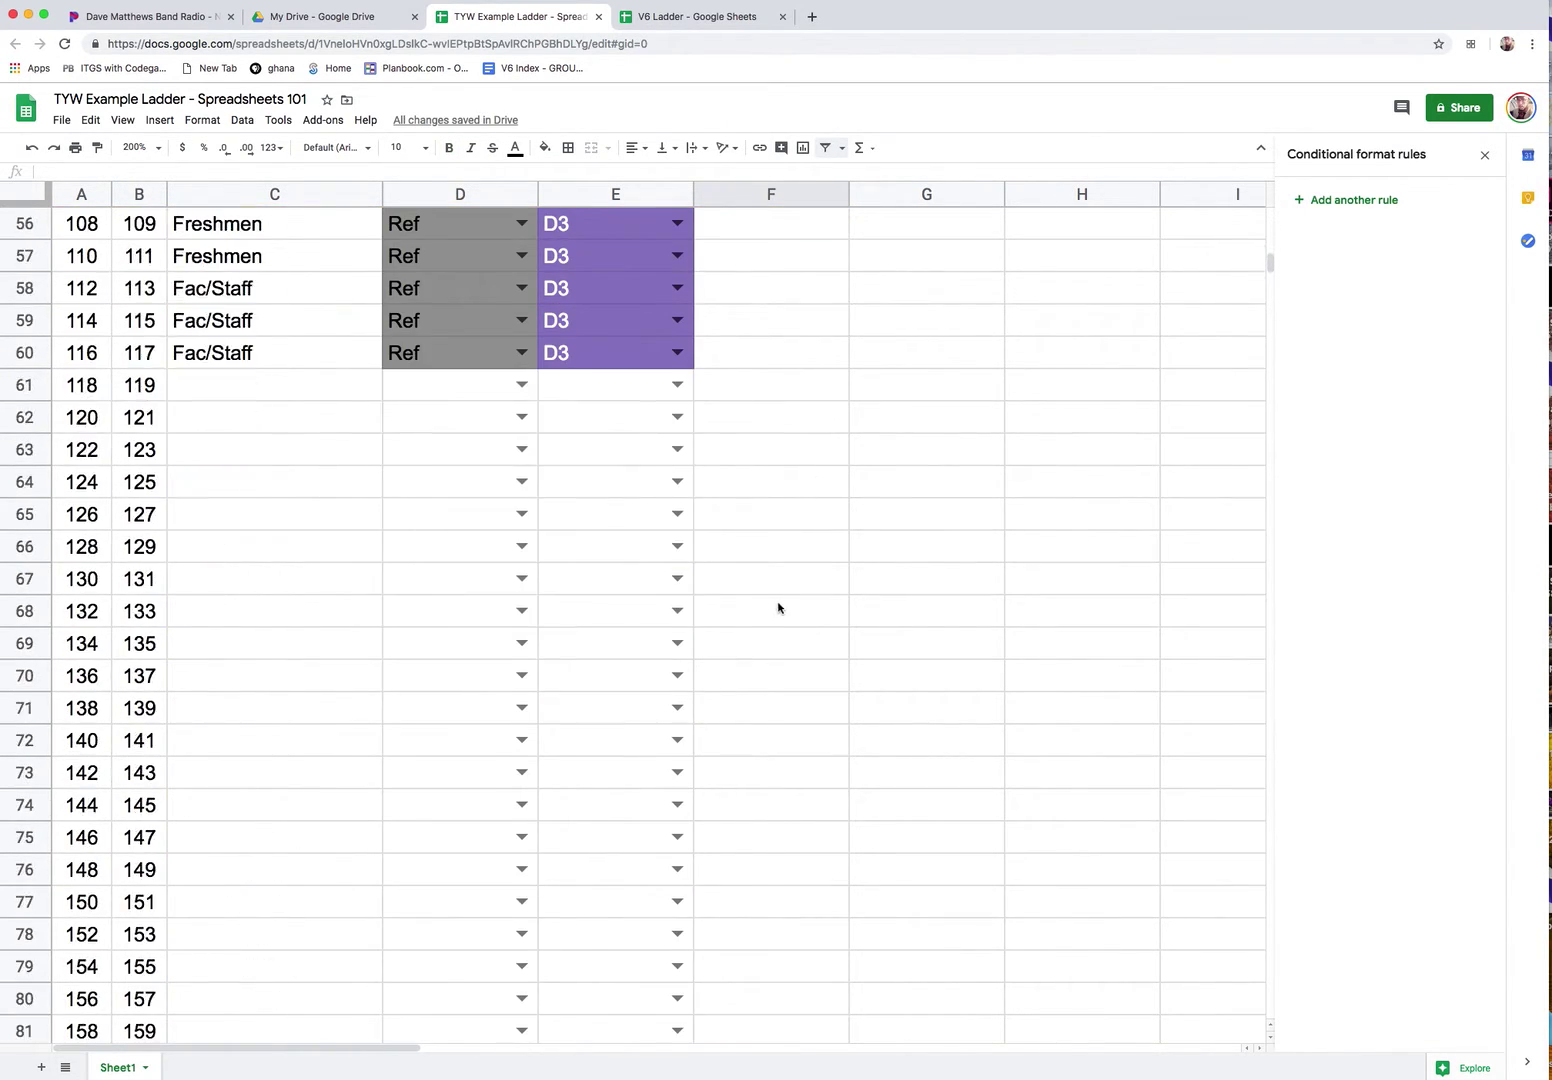
pyautogui.scroll(-5, 777, 608)
pyautogui.keyDown('shift'); pyautogui.click(755, 782); pyautogui.keyUp('shift')
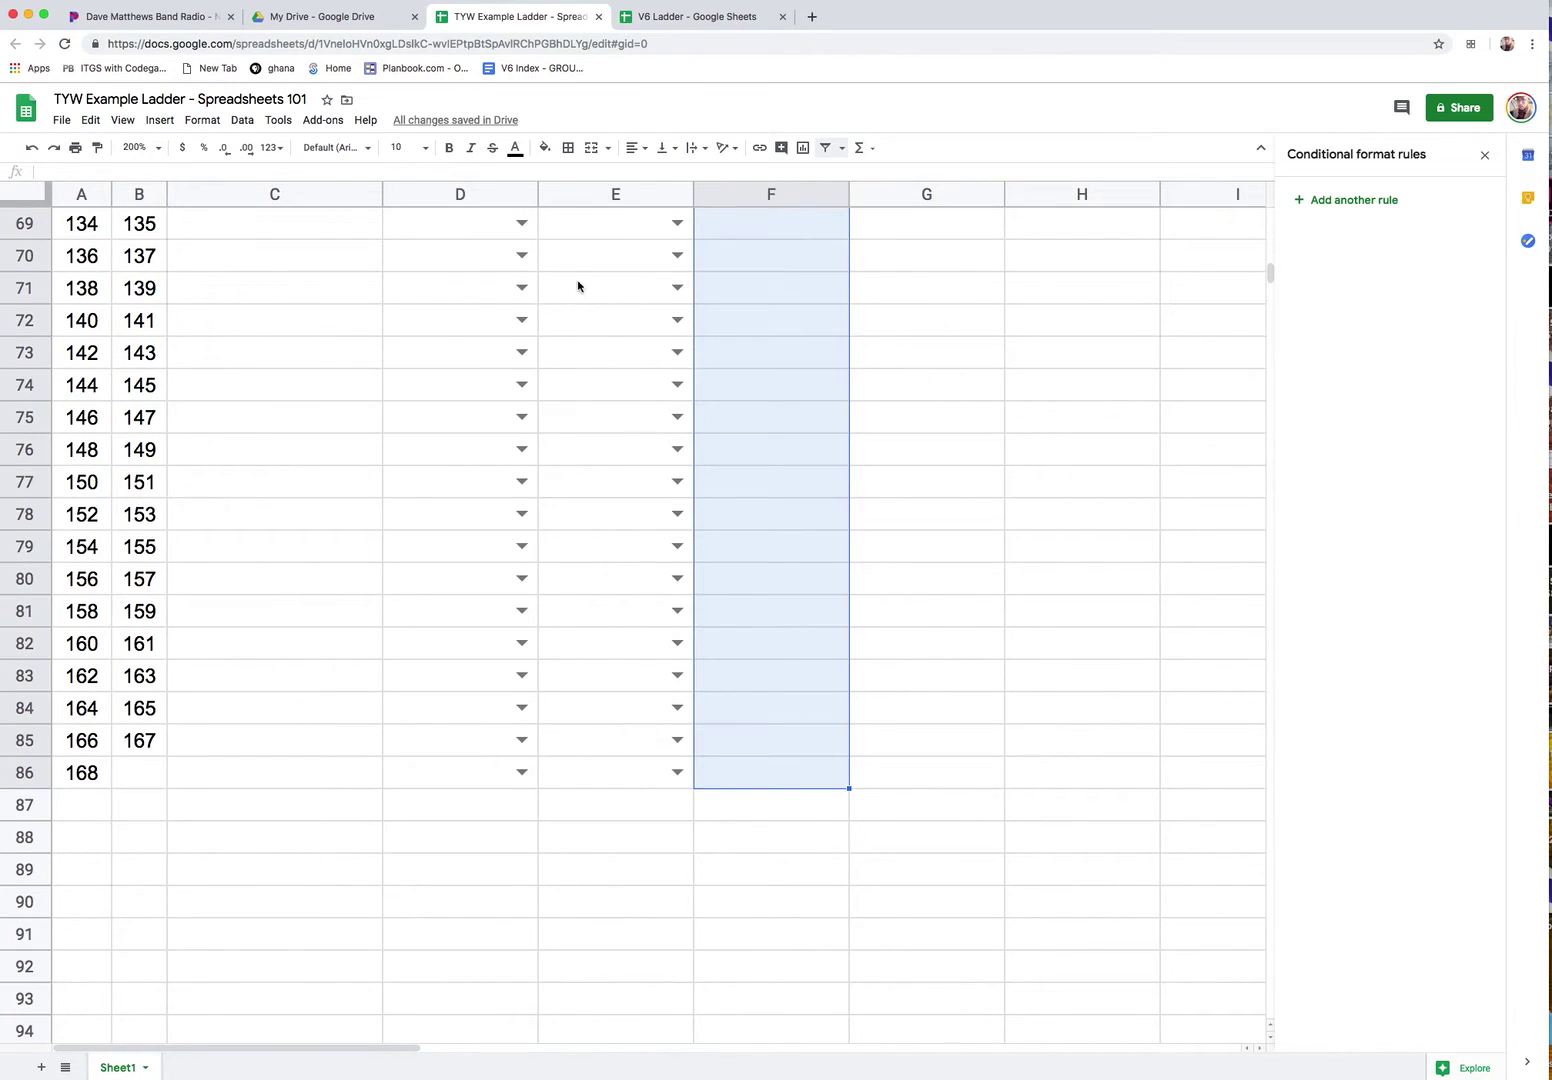
pyautogui.click(242, 120)
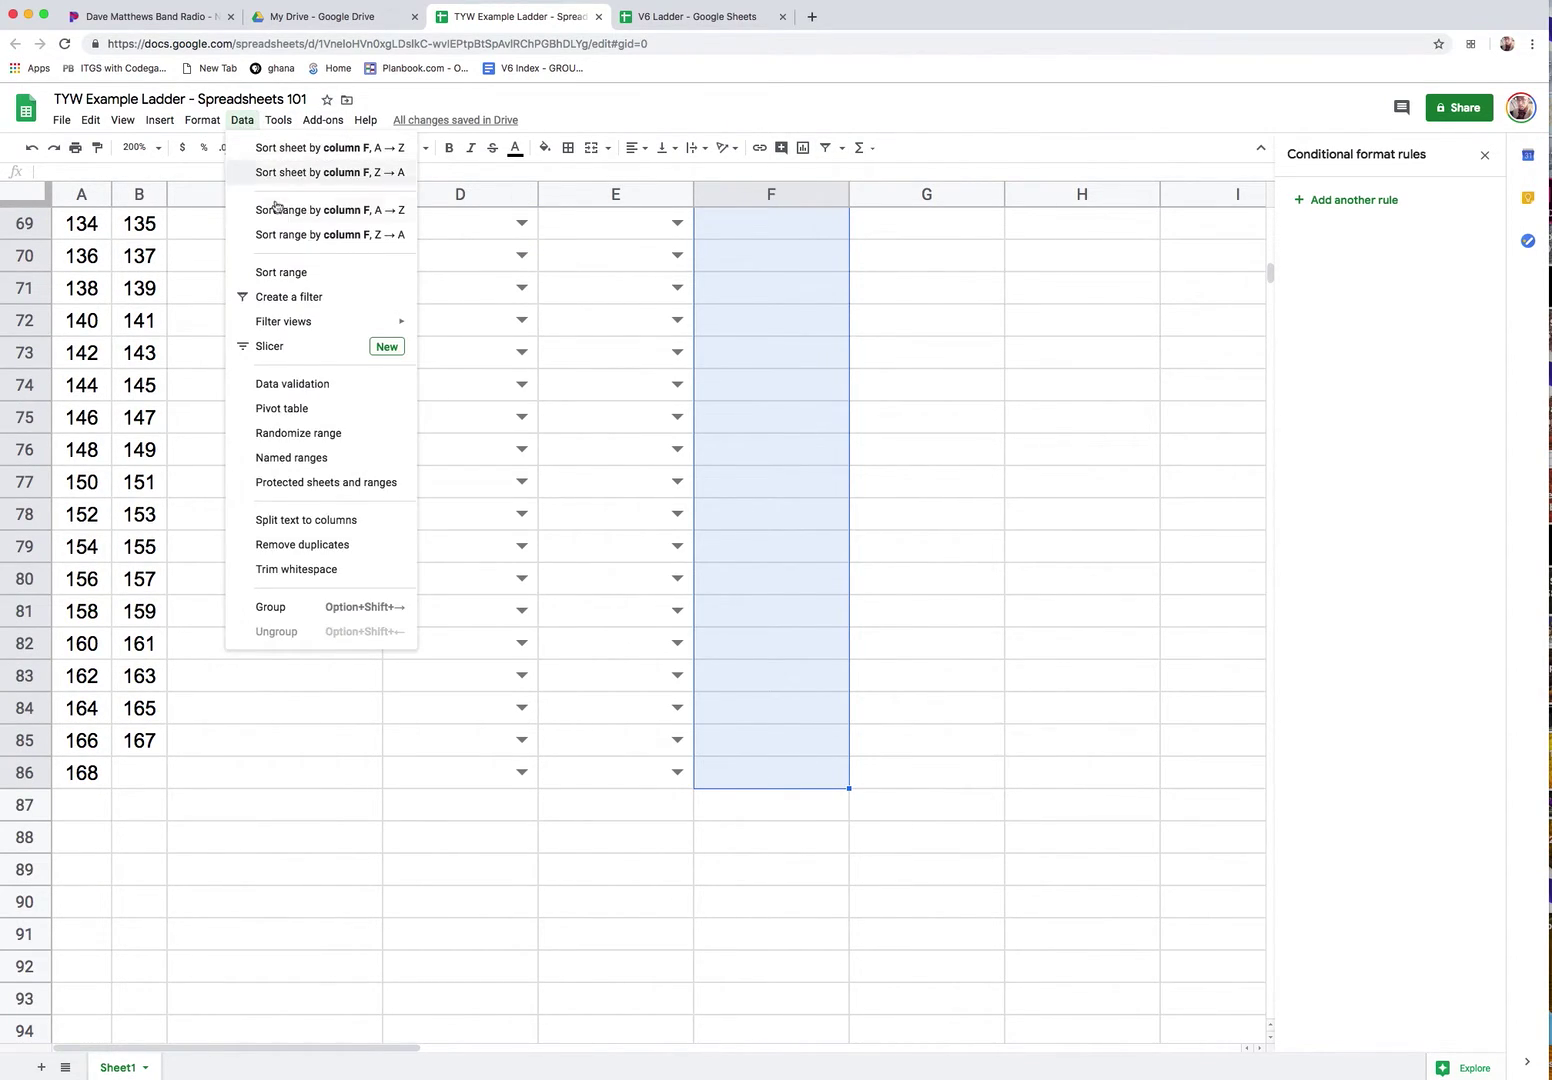
pyautogui.click(329, 382)
pyautogui.click(696, 550)
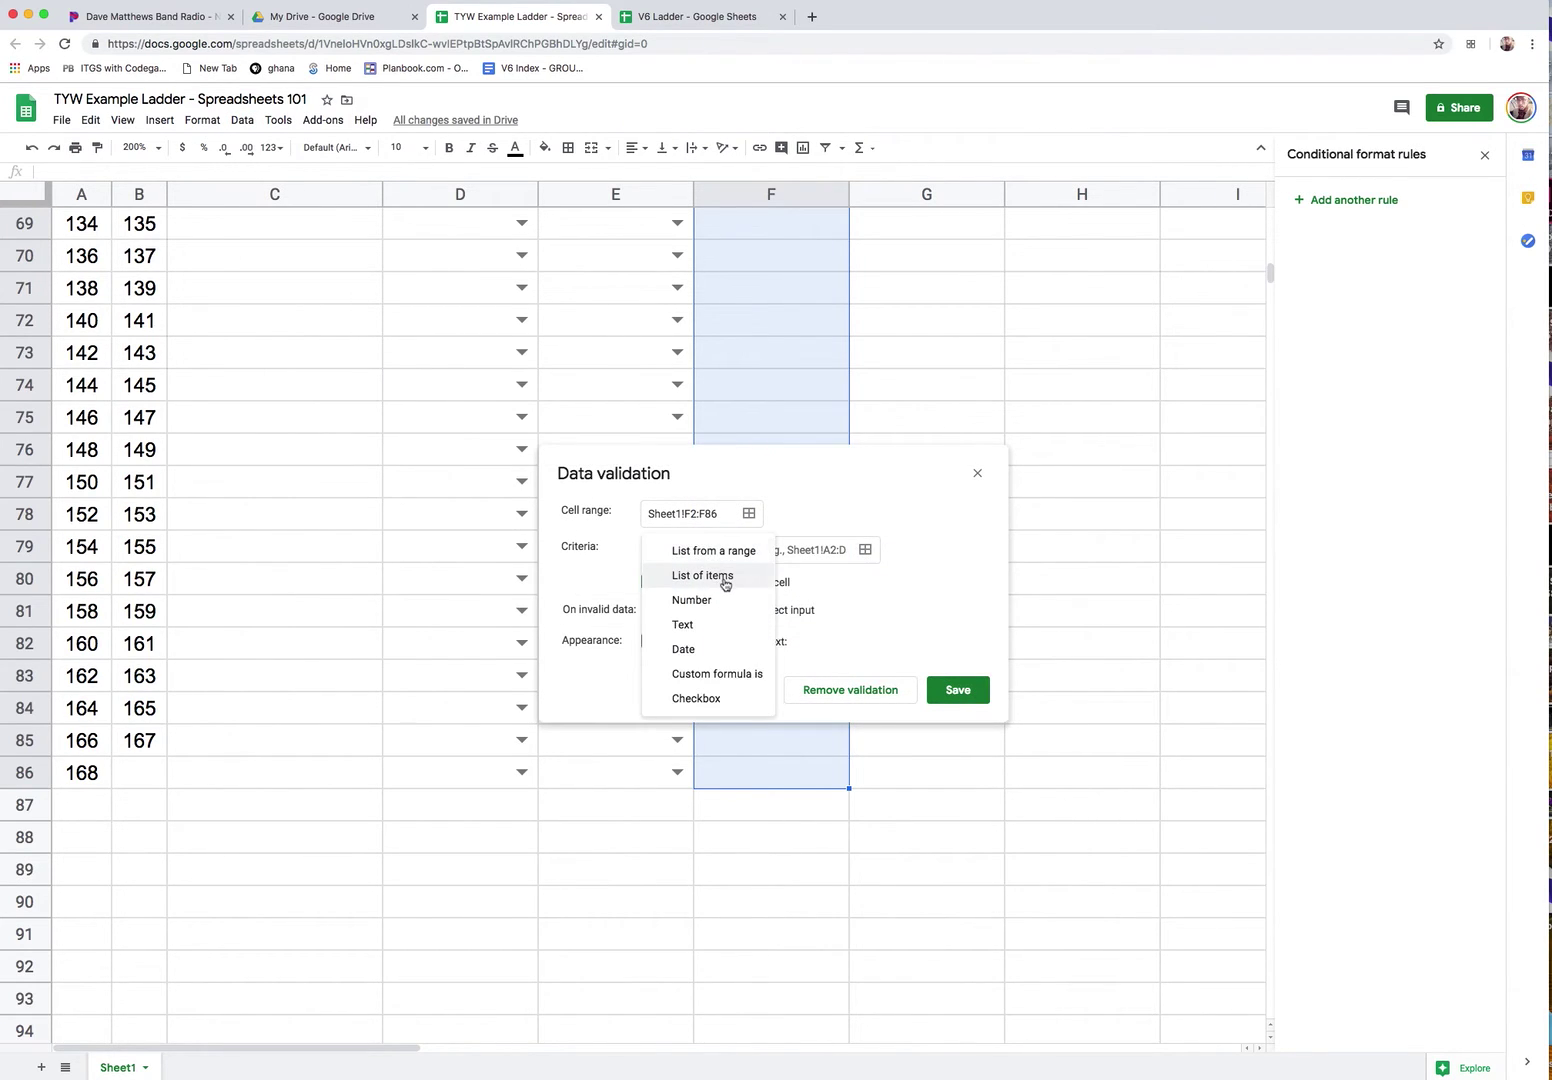
pyautogui.click(689, 575)
pyautogui.click(786, 550)
pyautogui.write('WO1, WO2, WO3, WO4, WO5')
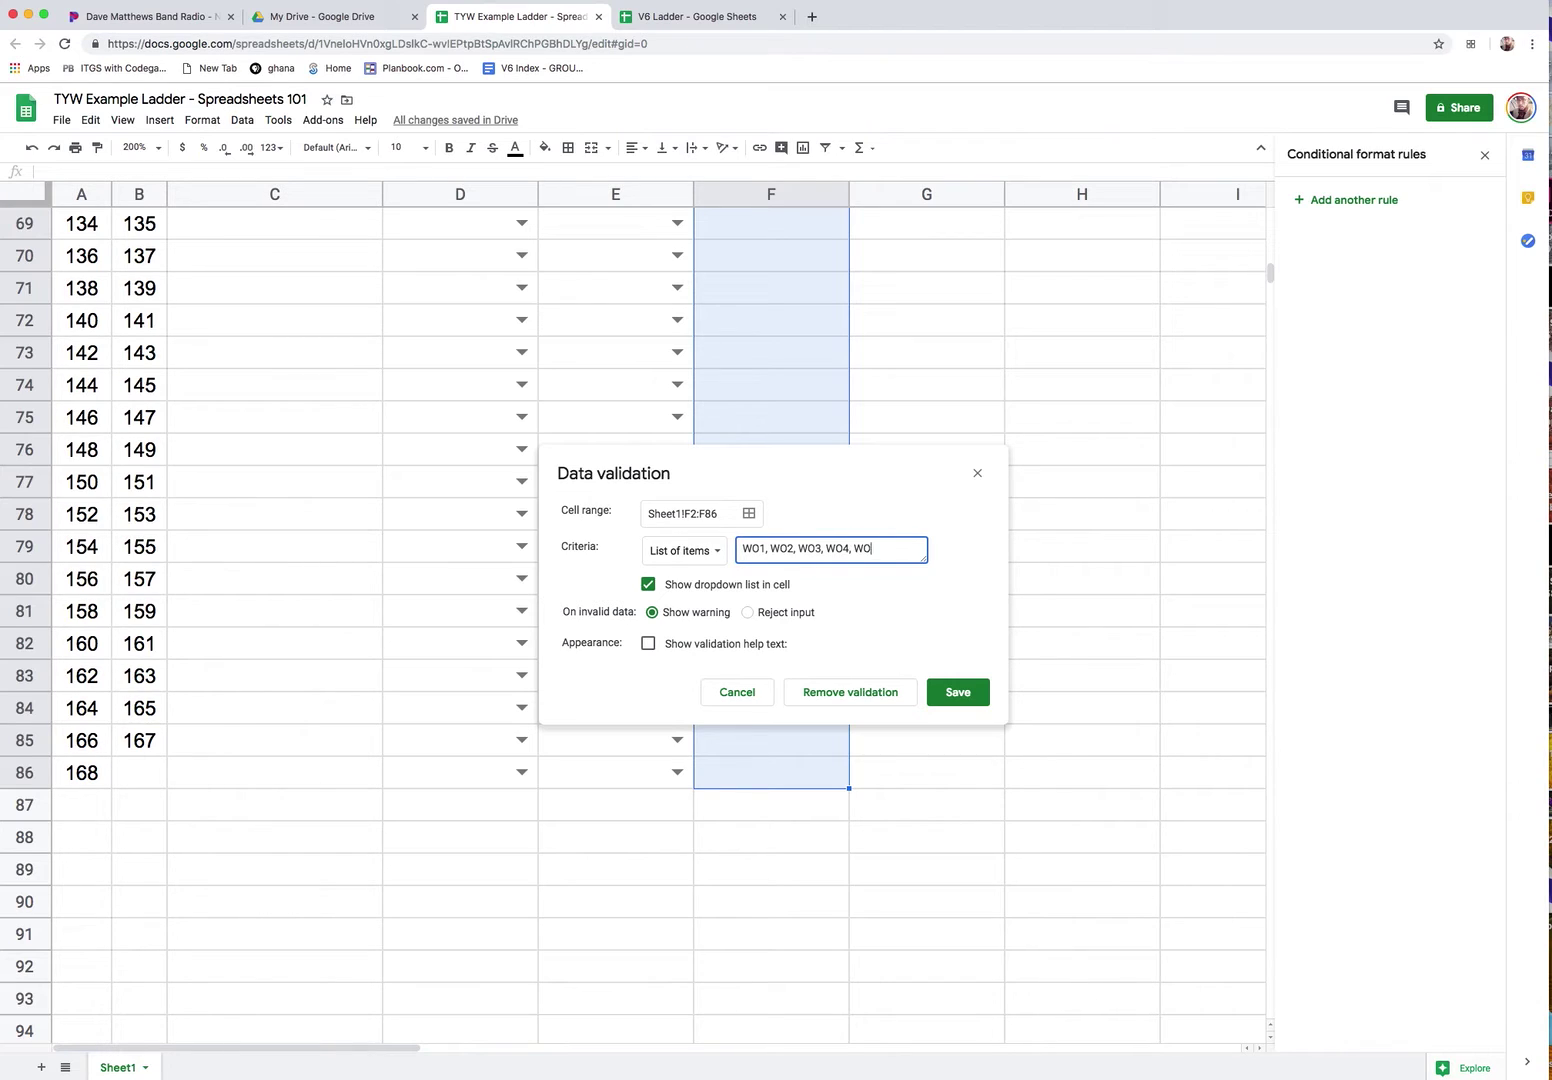
pyautogui.click(940, 693)
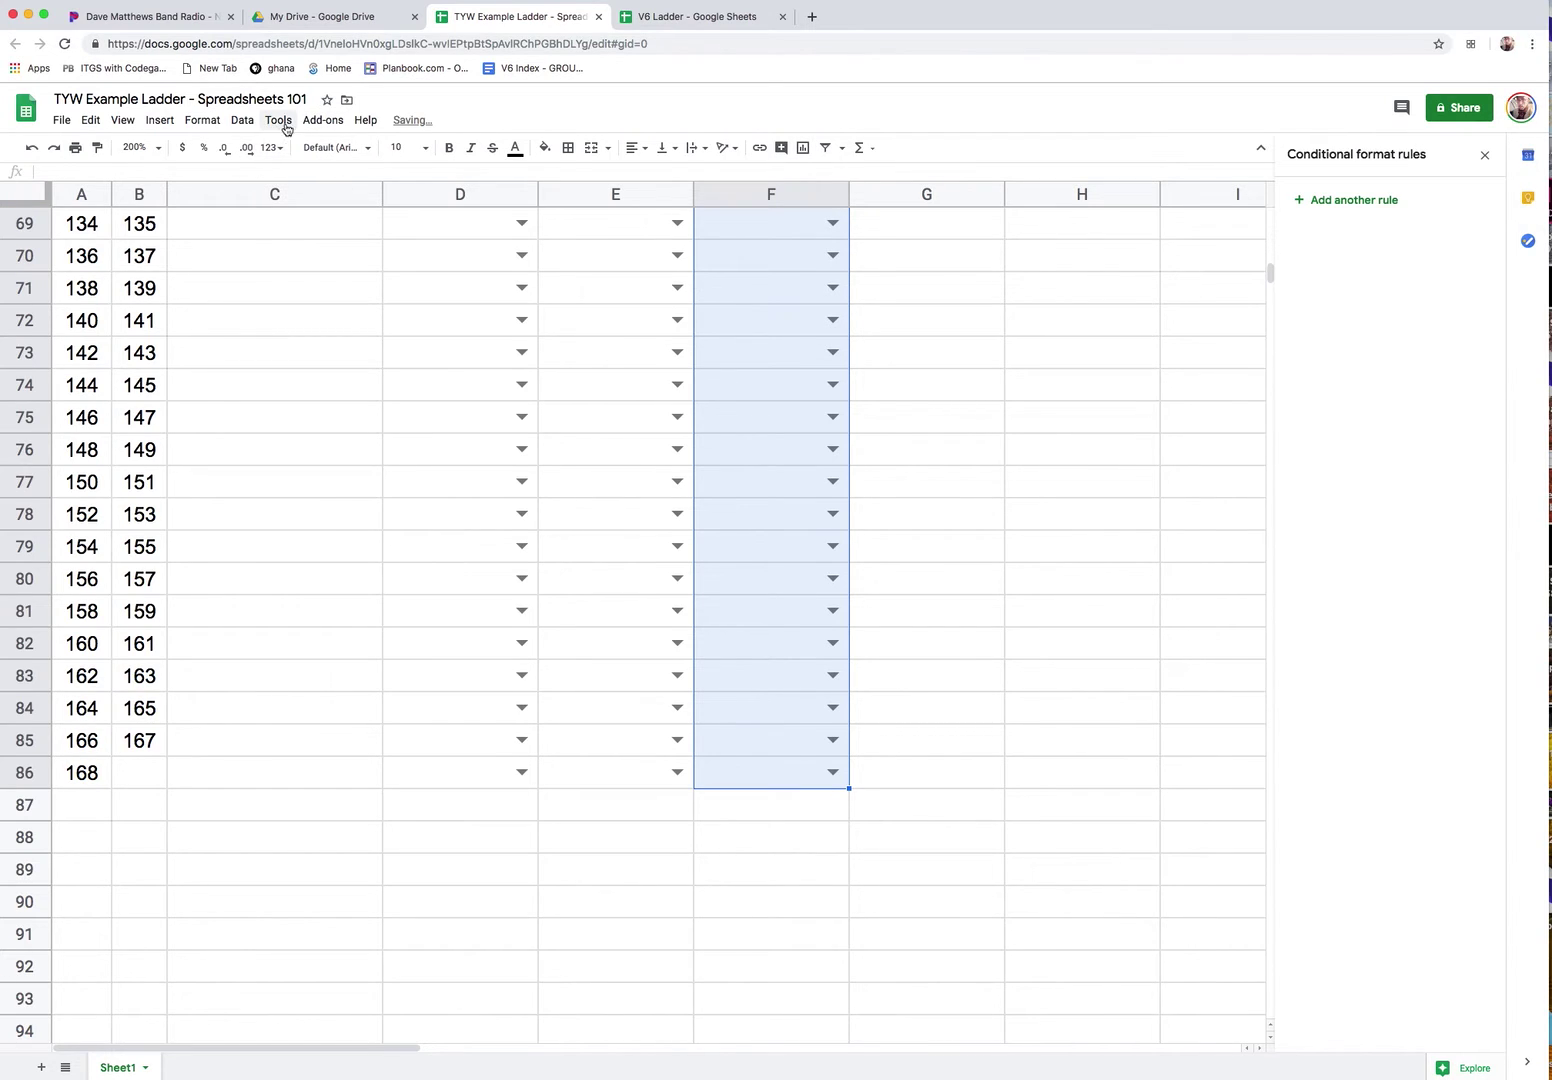
# Create a conditional format rule on F2:F86 giving text exactly WO1 a dark magenta fill and white text.
pyautogui.click(202, 120)
pyautogui.click(277, 484)
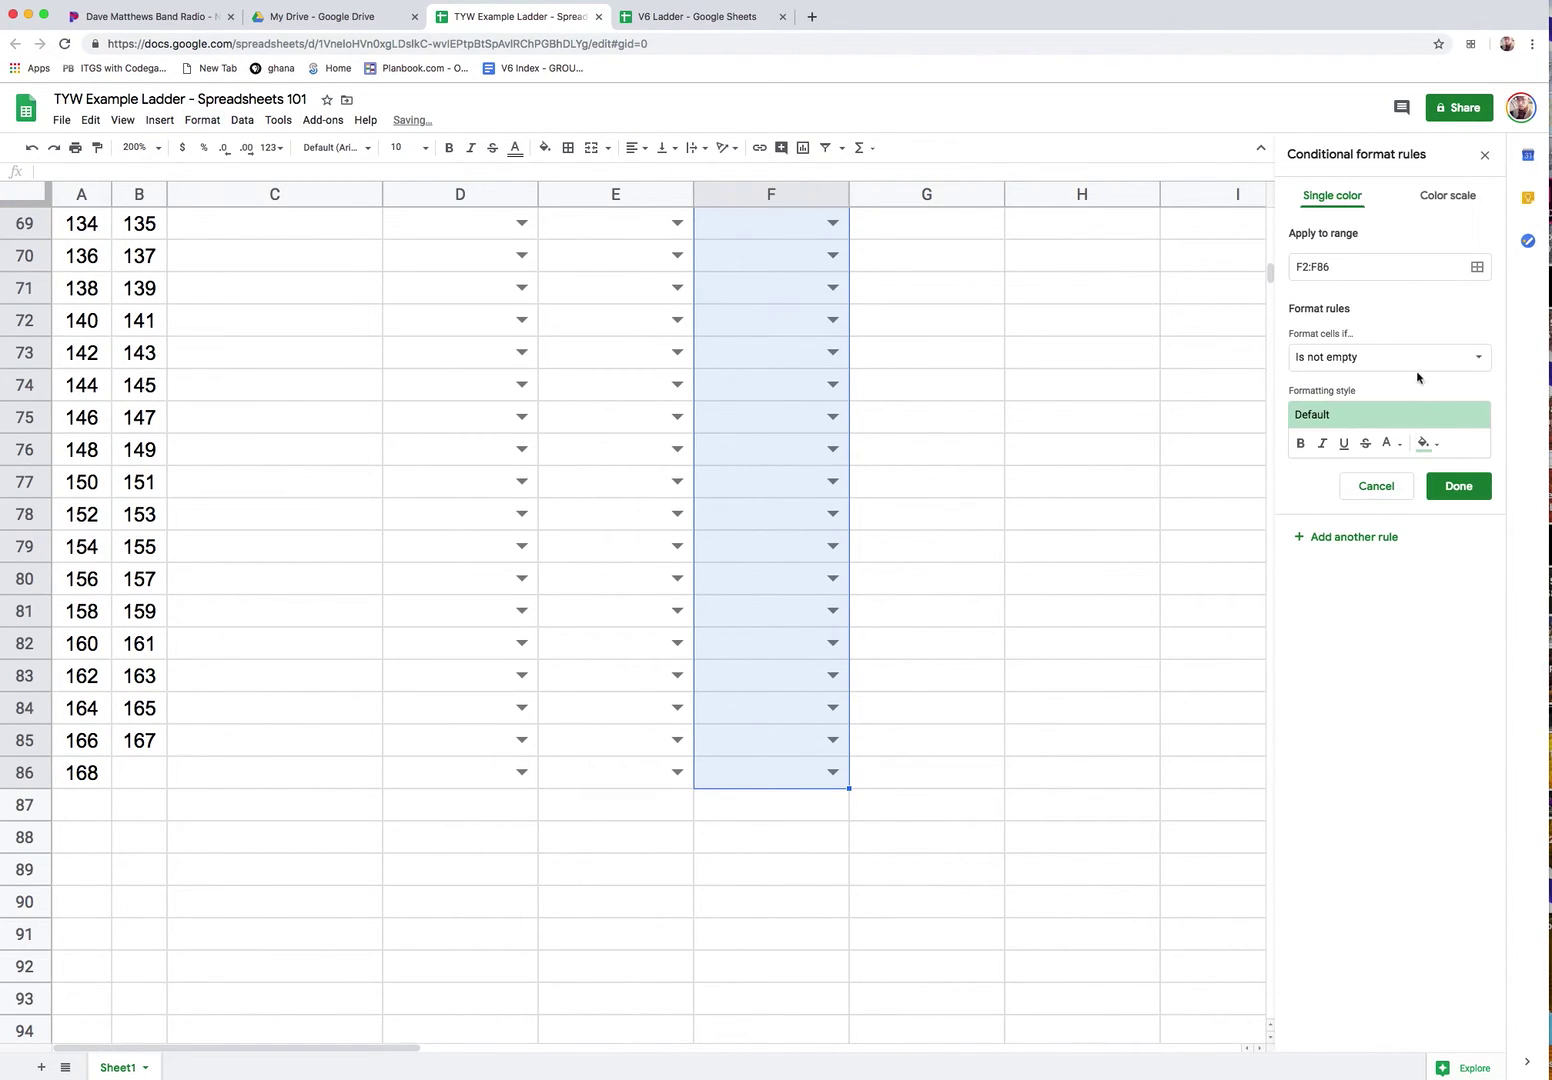
pyautogui.click(1362, 356)
pyautogui.click(1360, 458)
pyautogui.click(1330, 391)
pyautogui.write('Wo1')
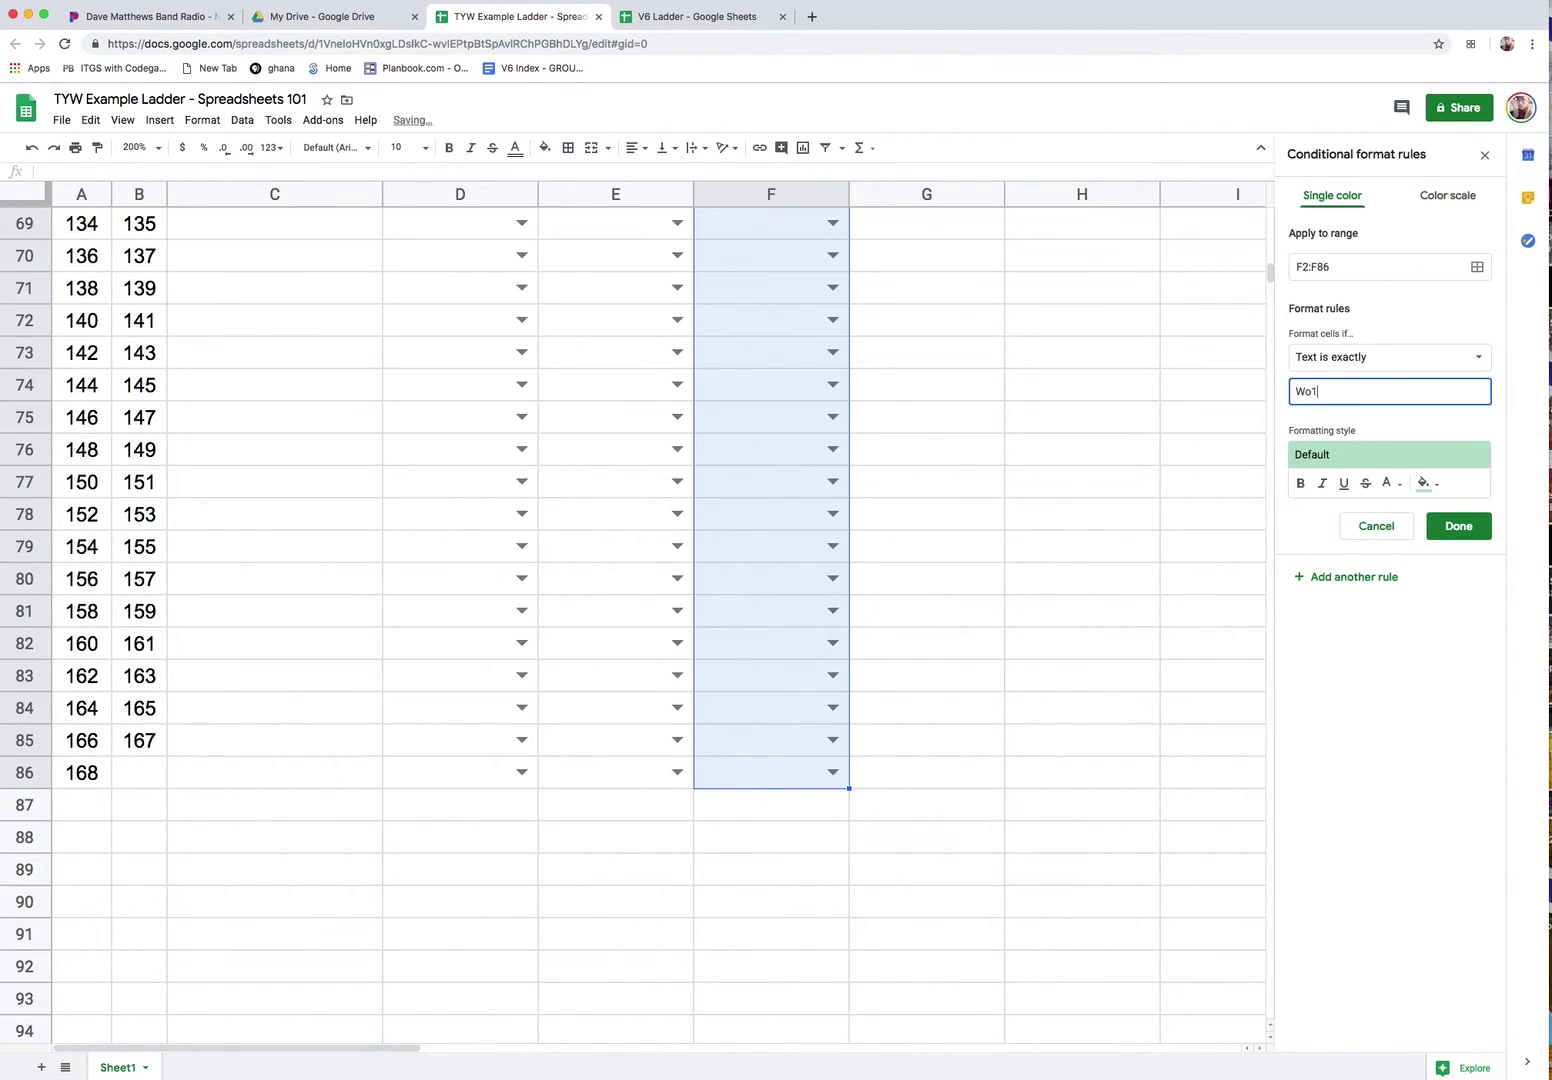
pyautogui.click(1427, 483)
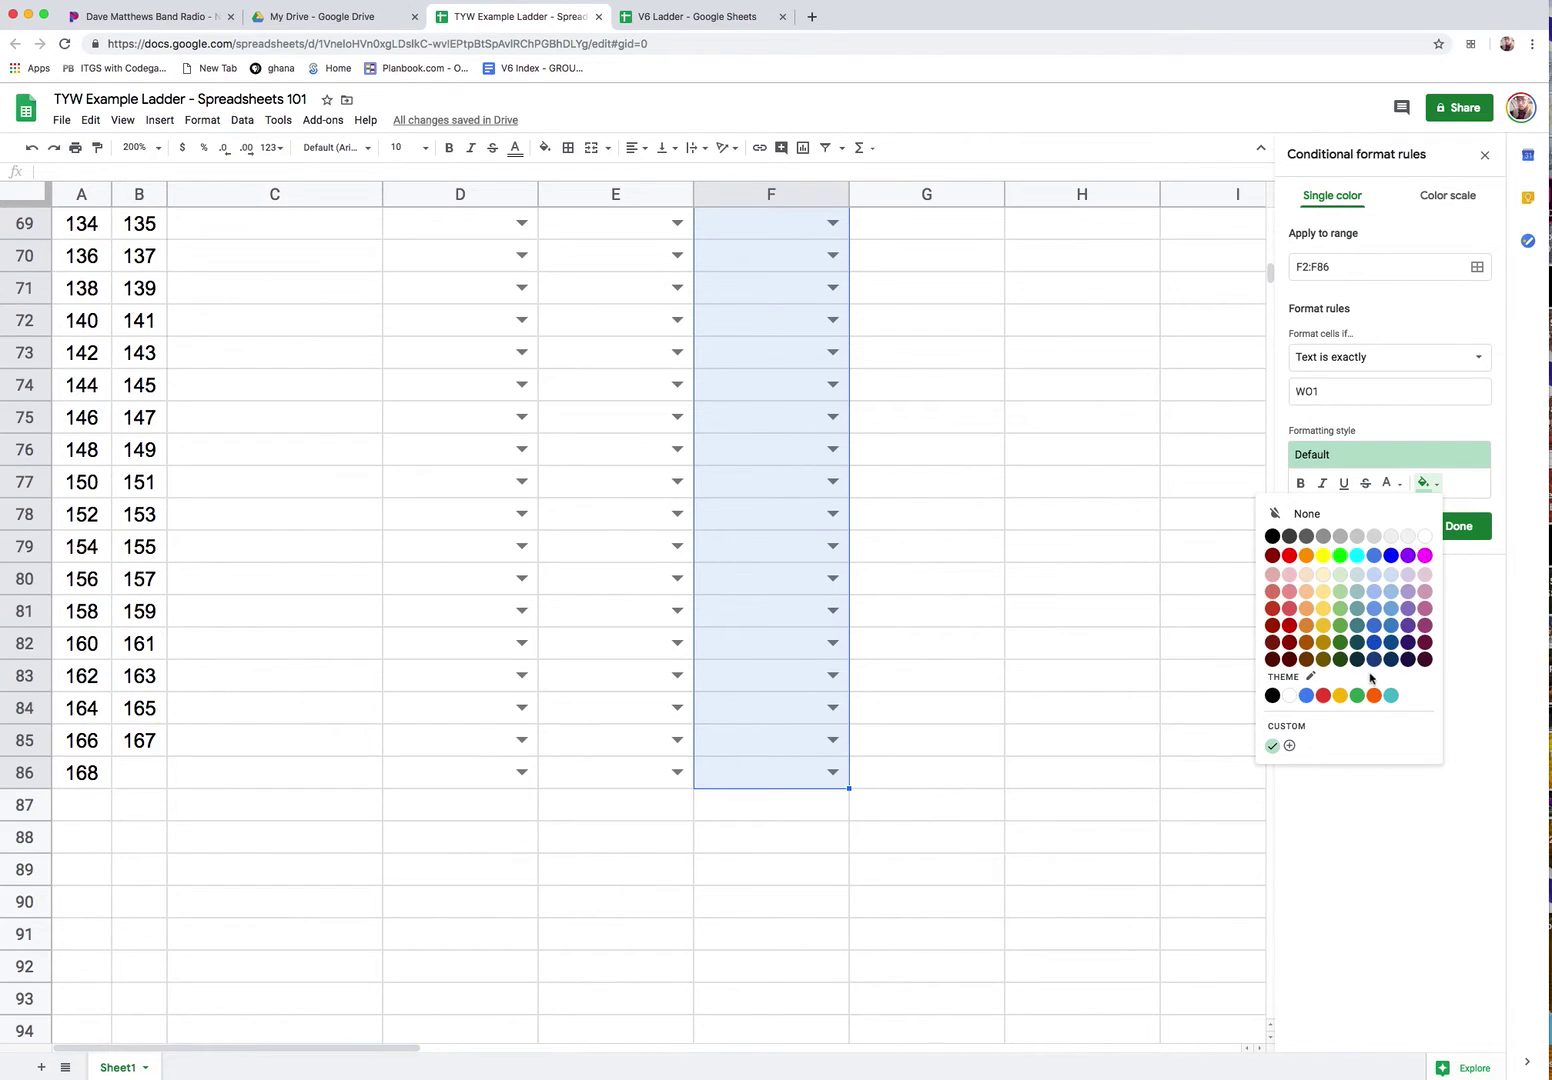
pyautogui.click(1425, 660)
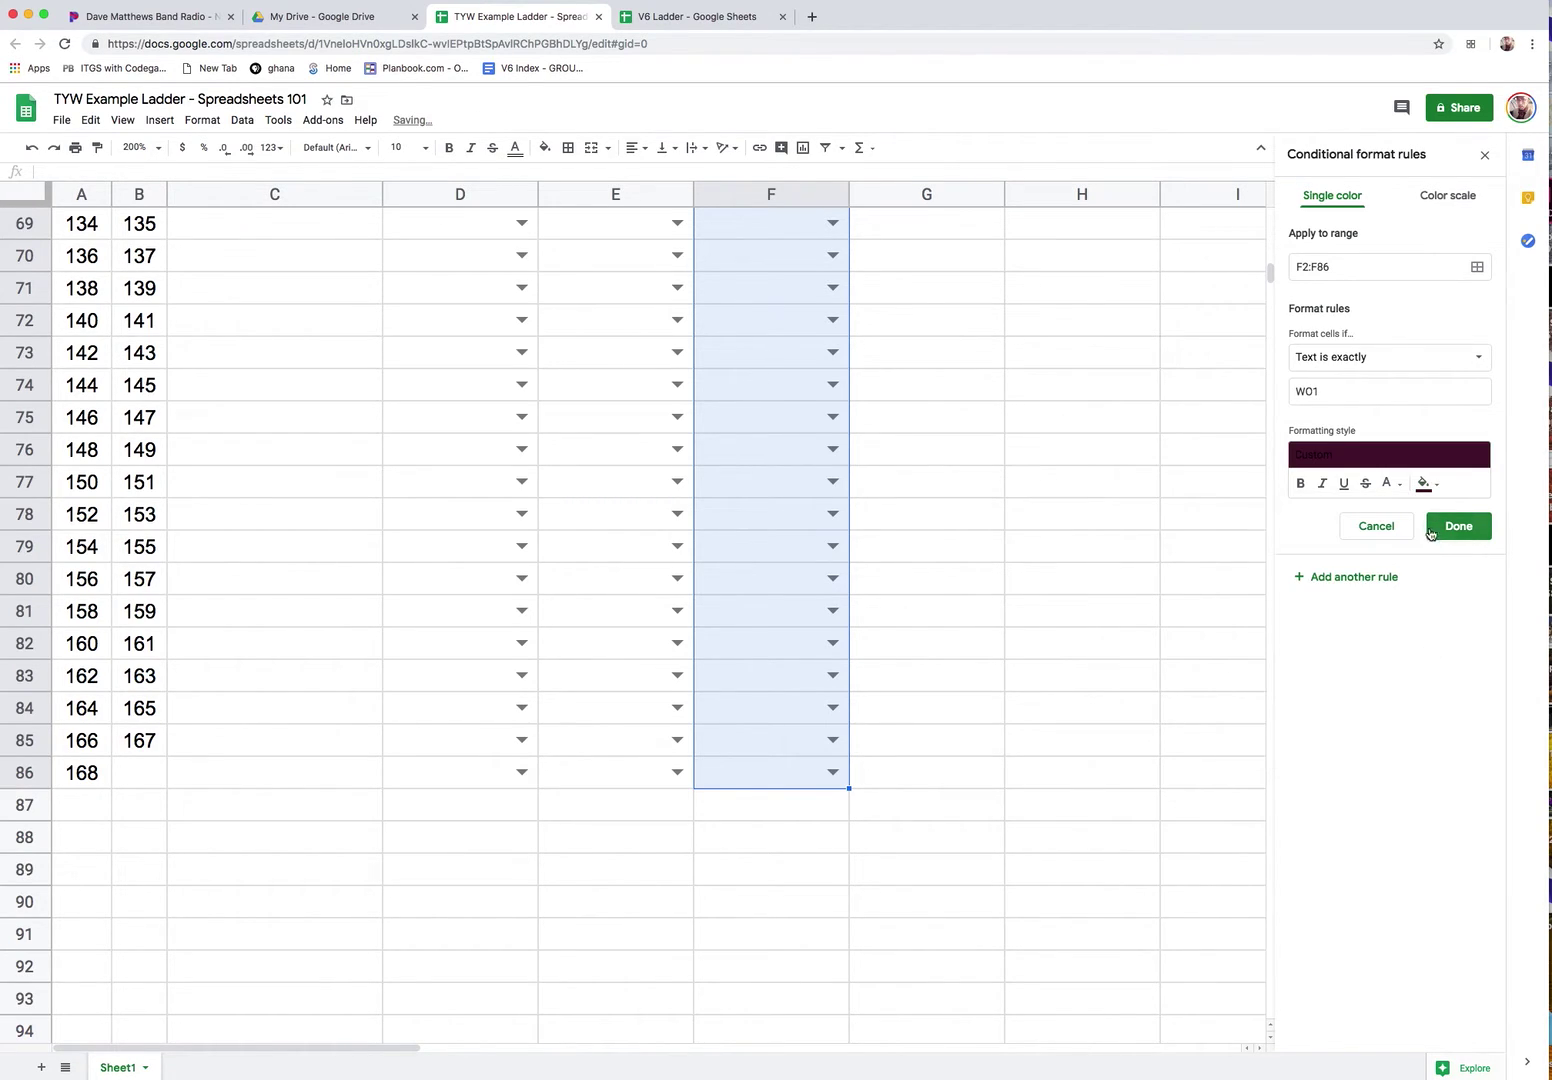
pyautogui.click(1398, 485)
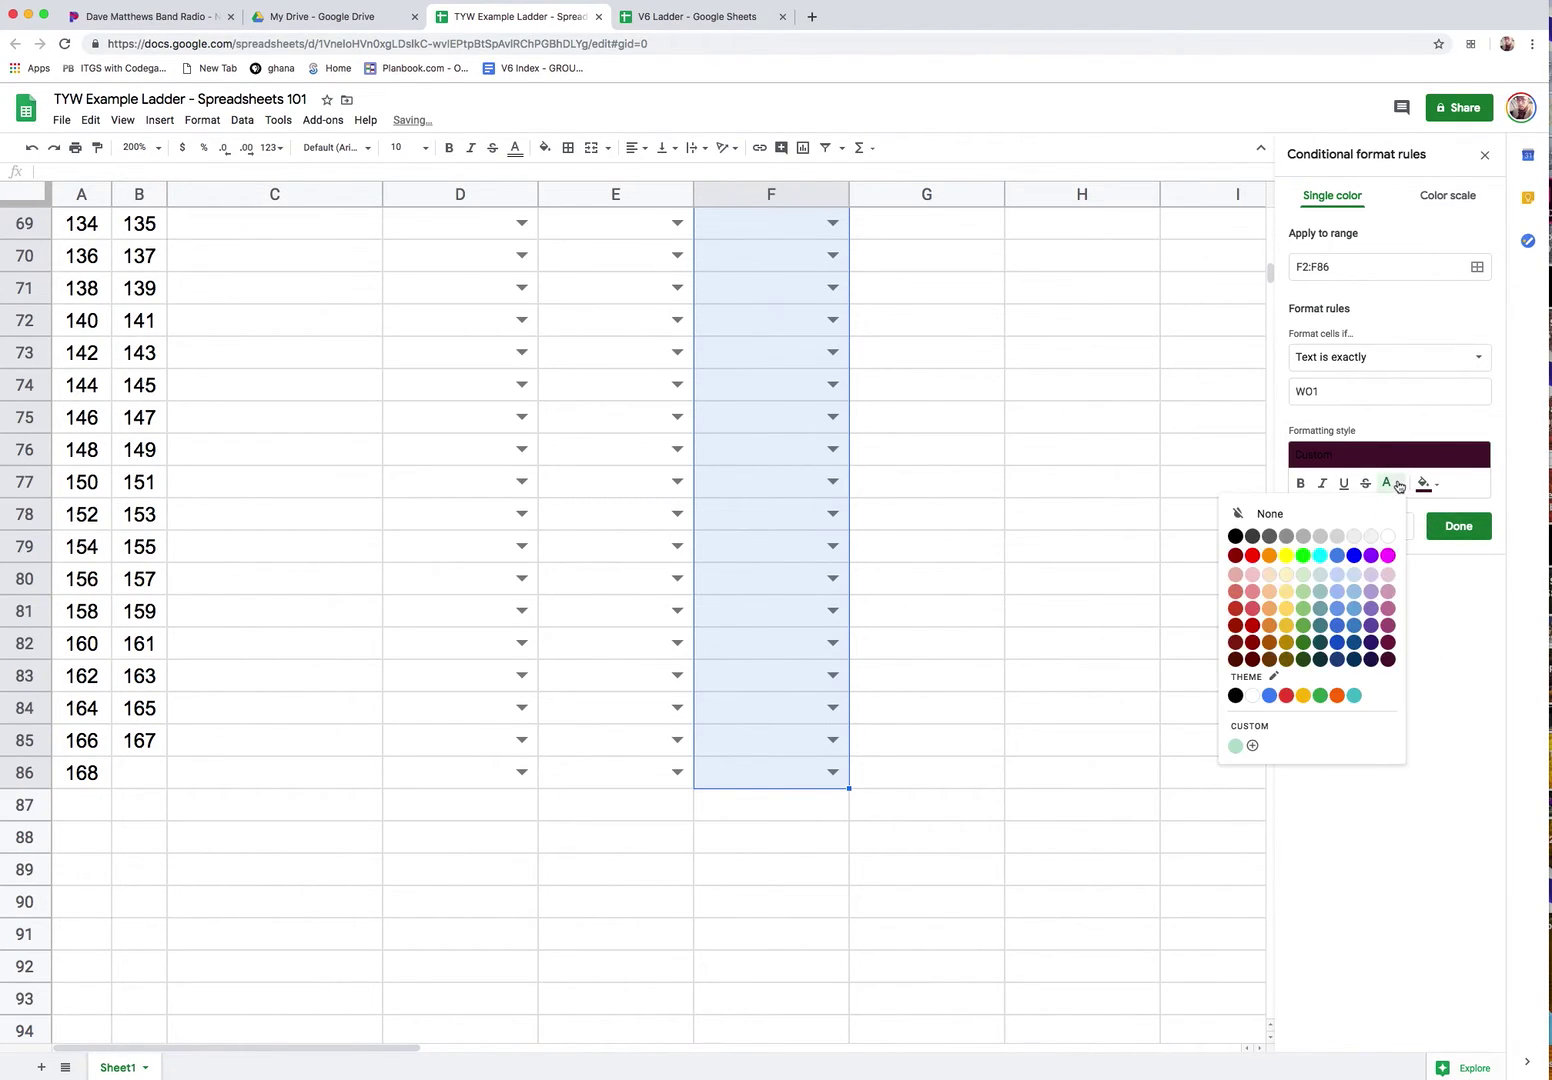
pyautogui.click(1389, 537)
# Add another rule on F2:F86 giving text exactly WO2 a dark blue fill and white text.
pyautogui.click(1368, 580)
pyautogui.click(1330, 392)
pyautogui.write('W')
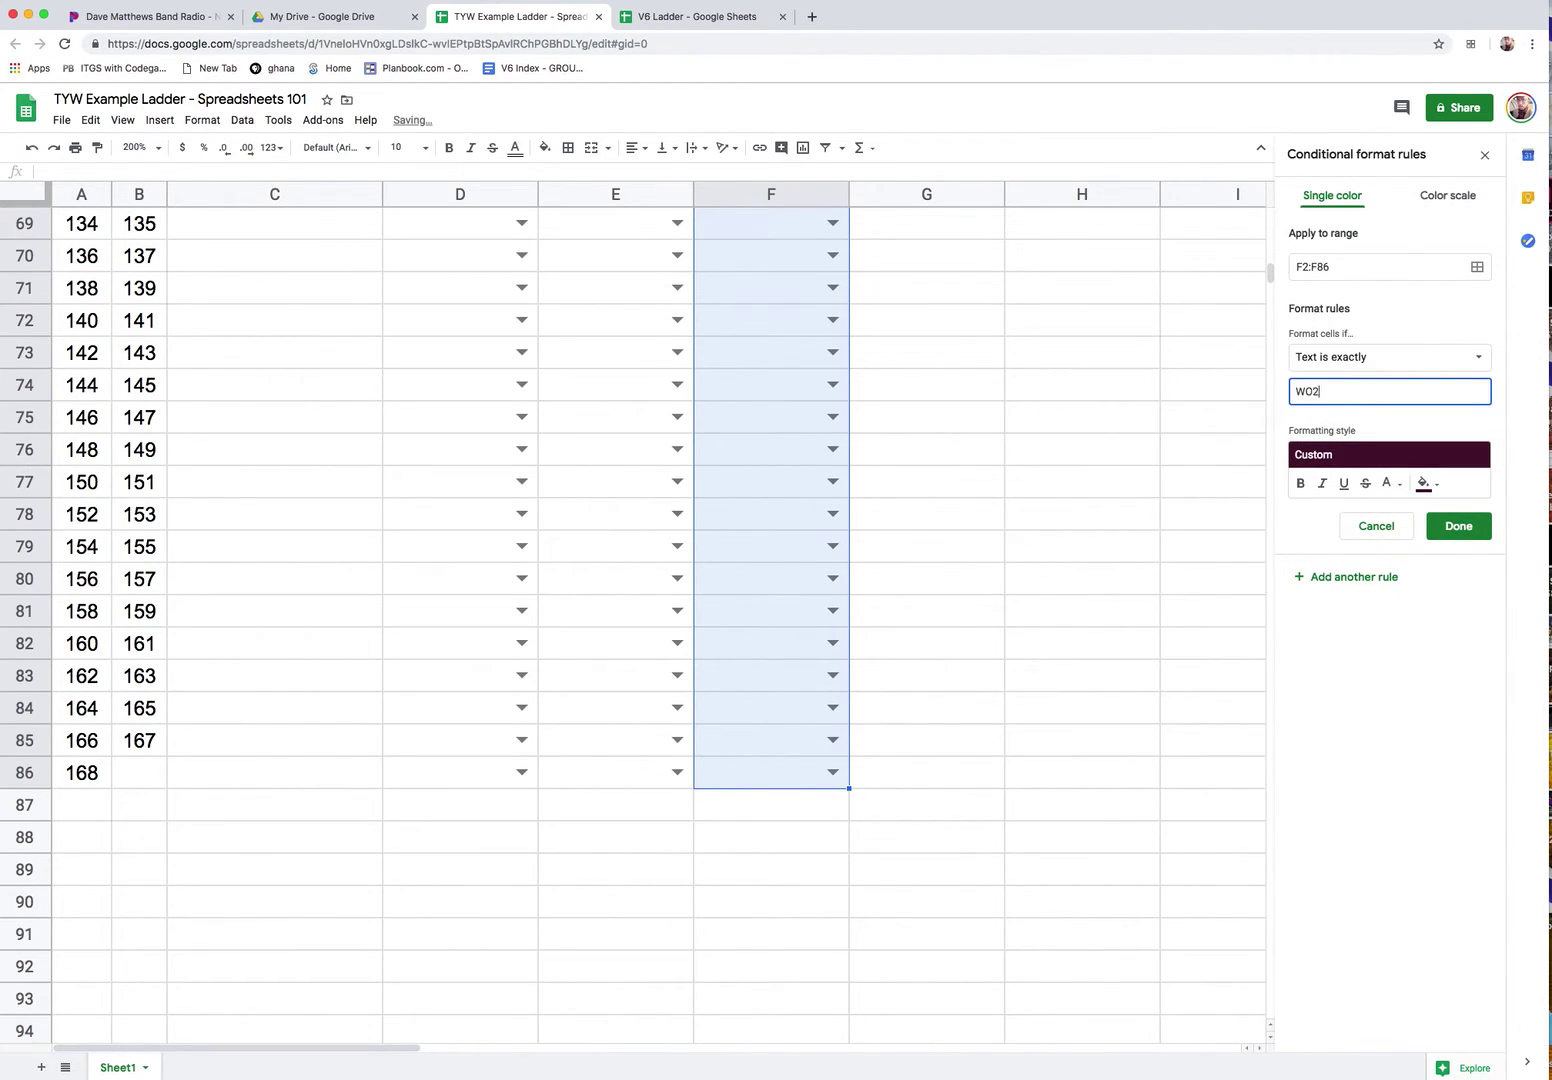
pyautogui.click(1390, 484)
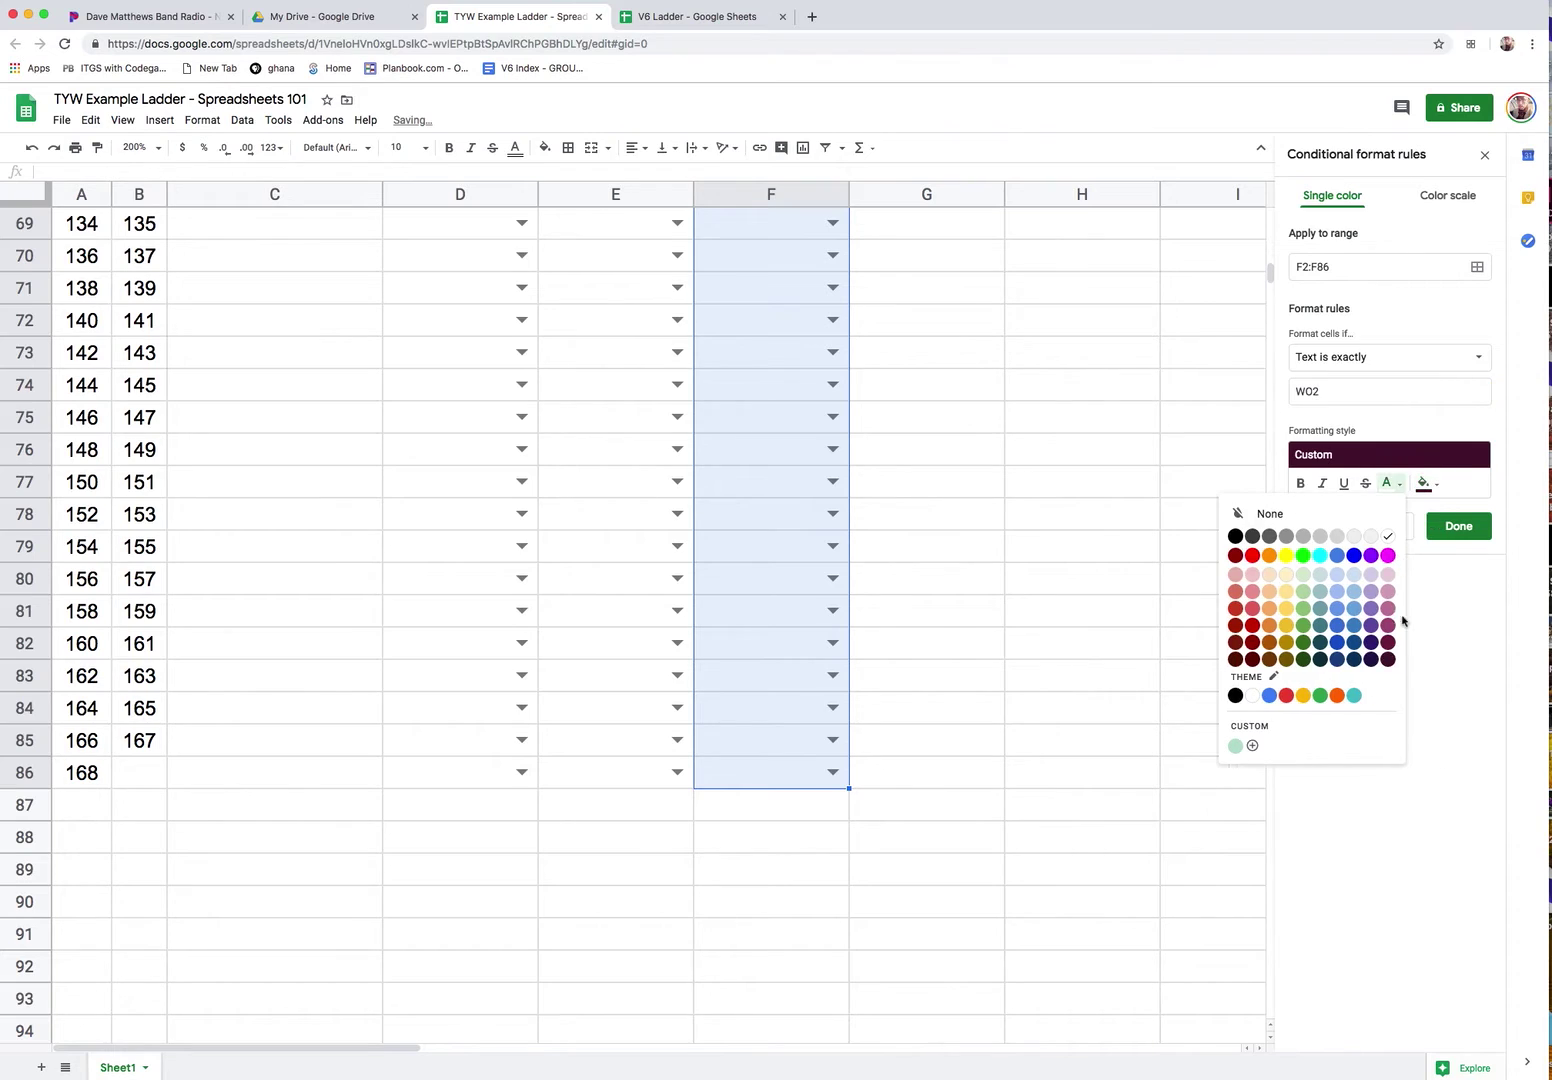
pyautogui.click(1364, 660)
pyautogui.click(1423, 484)
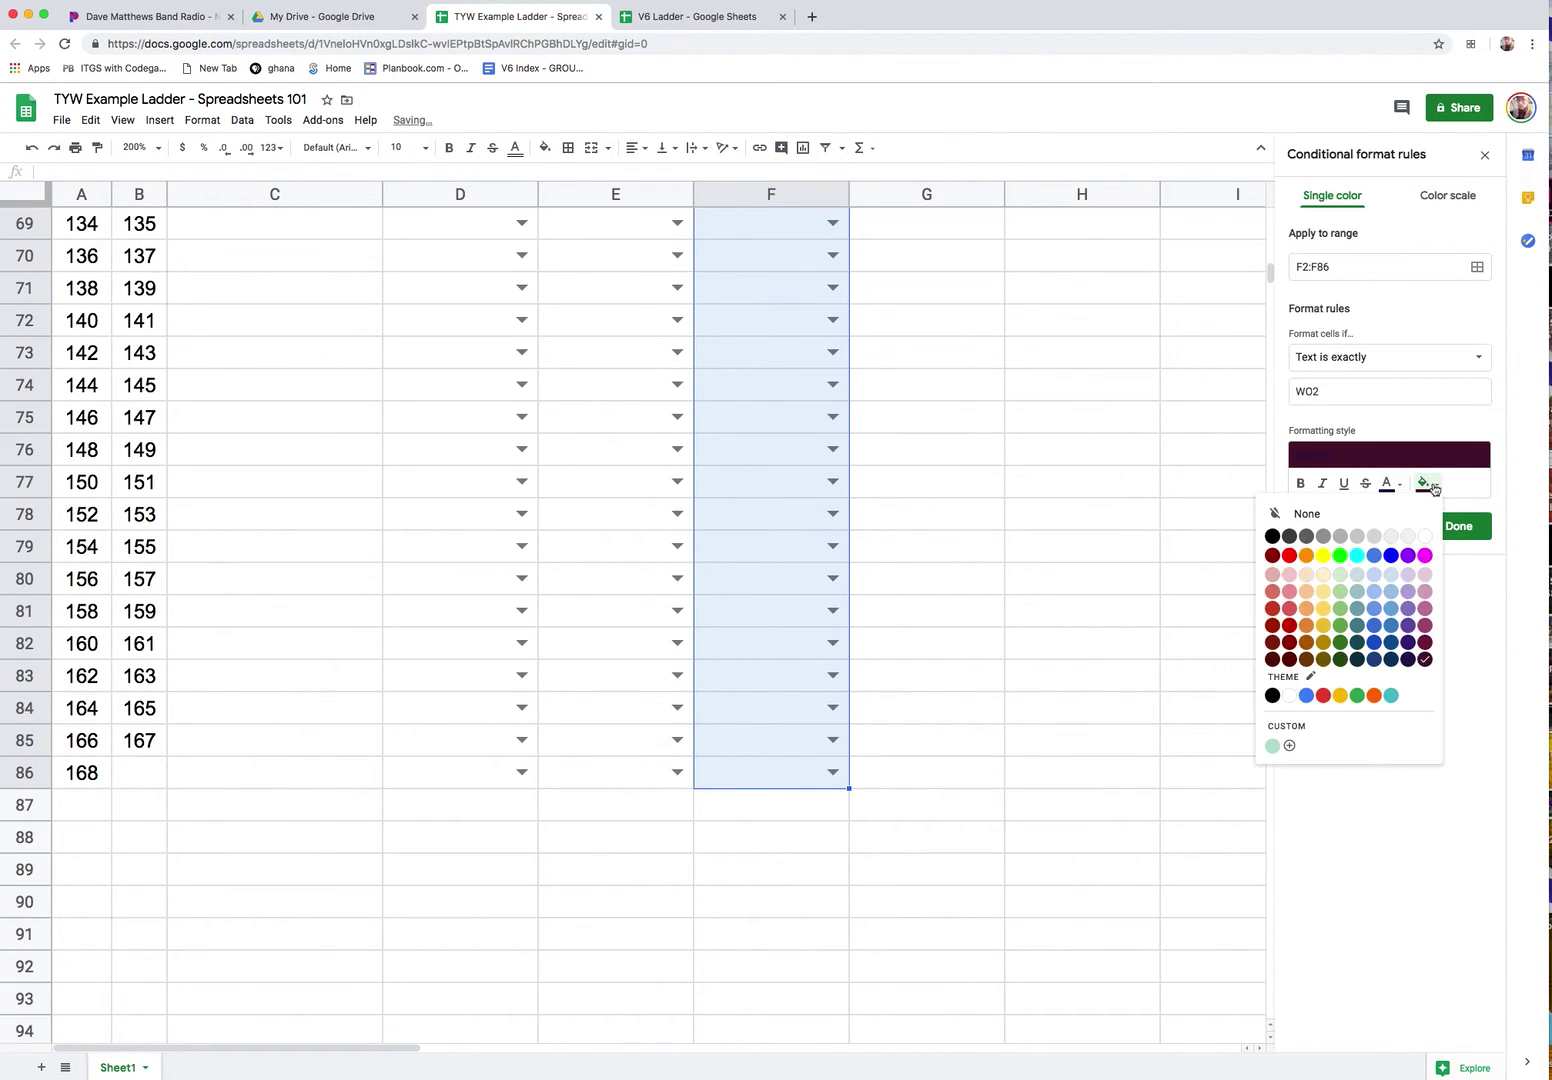
pyautogui.click(1380, 660)
pyautogui.click(1390, 484)
pyautogui.click(1388, 538)
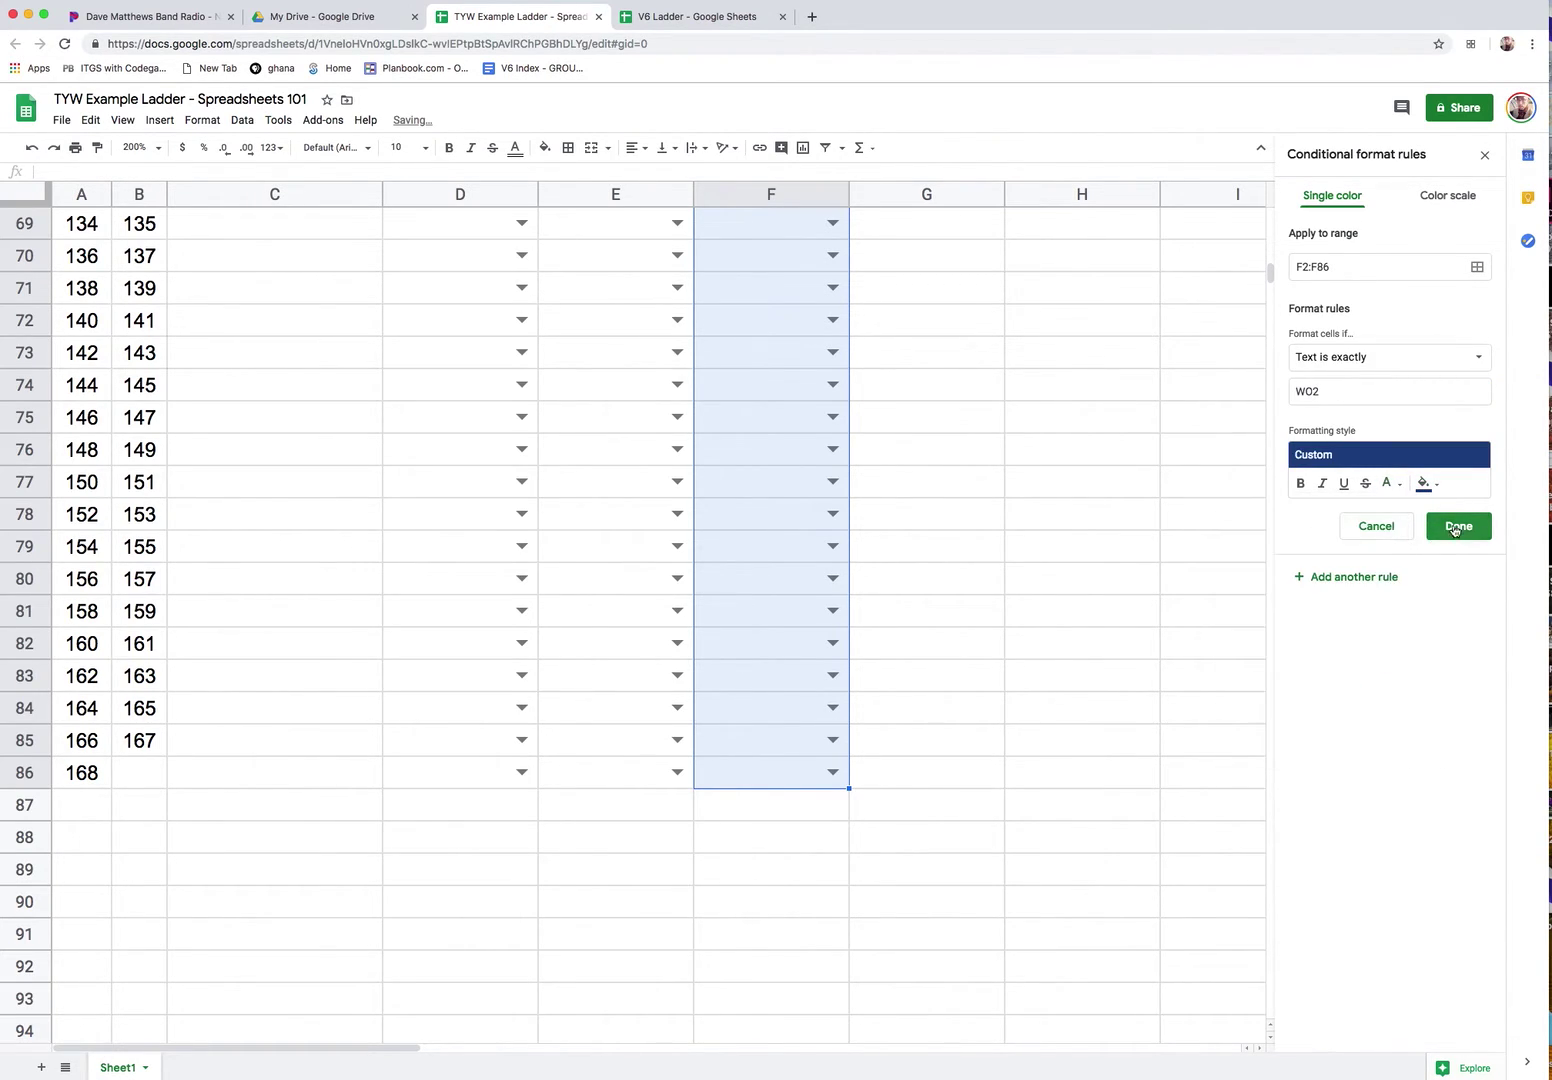
pyautogui.click(1458, 526)
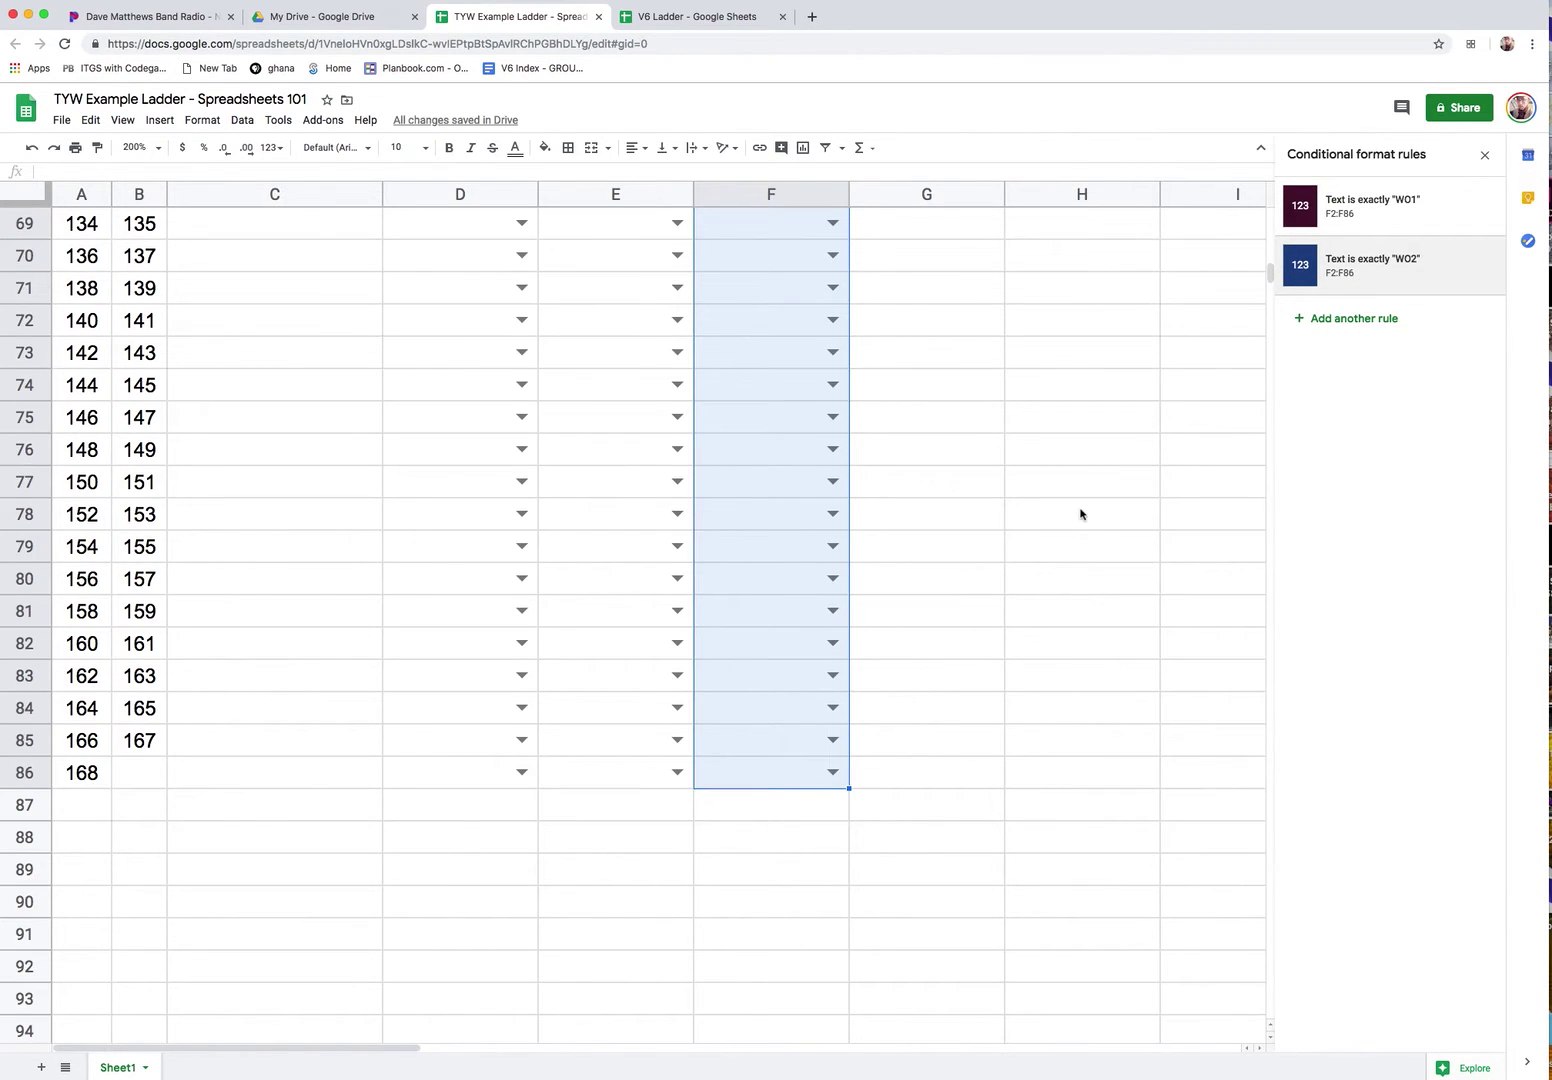
# Choose WO1 in F2 and WO2 in F3 of the Proof WO column.
pyautogui.scroll(20, 963, 305)
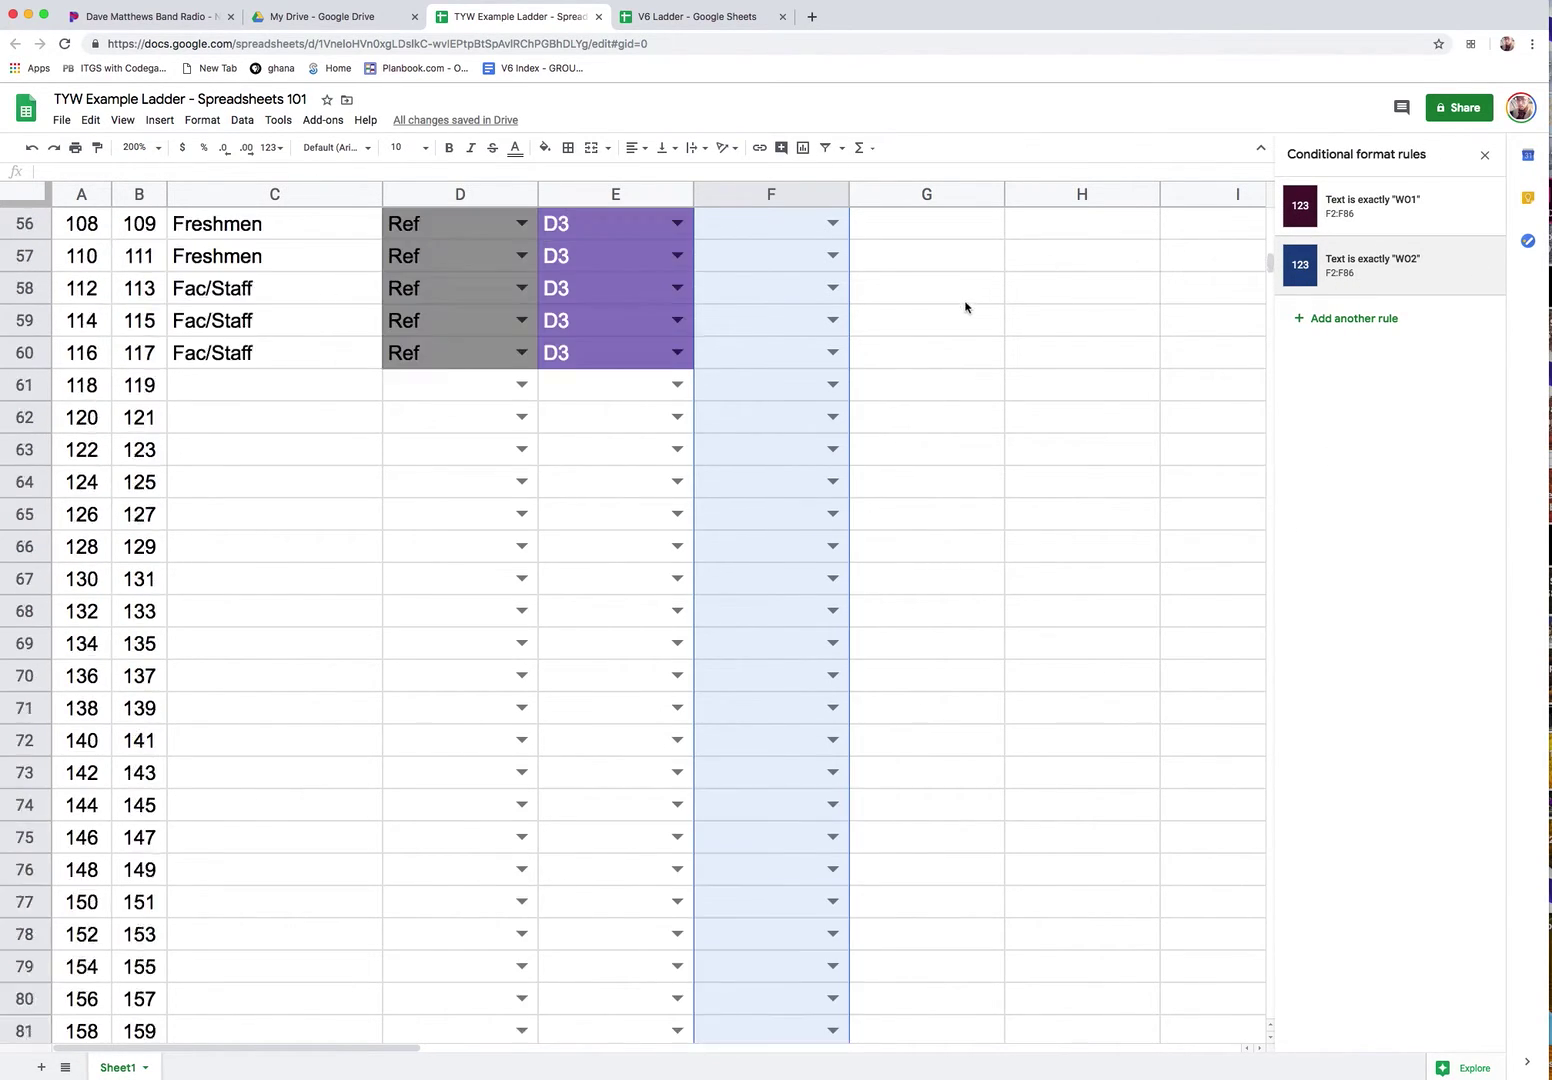
pyautogui.click(932, 262)
pyautogui.doubleClick(800, 262)
pyautogui.click(790, 292)
pyautogui.doubleClick(820, 296)
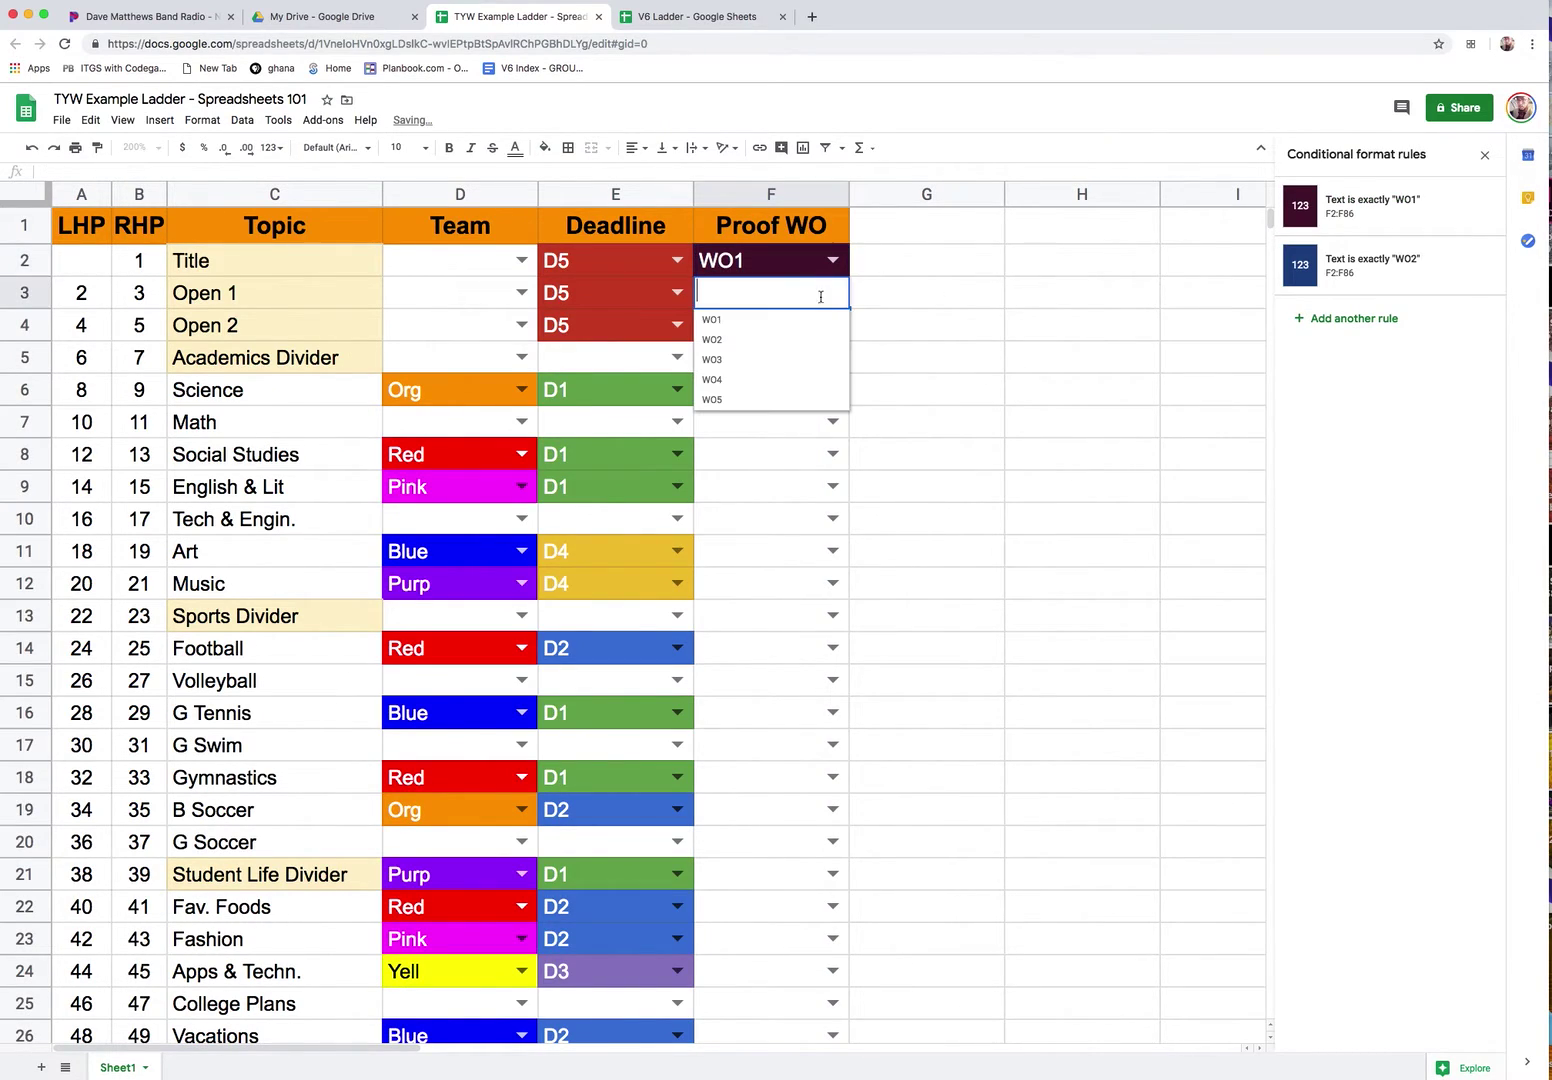
pyautogui.click(783, 339)
pyautogui.click(939, 368)
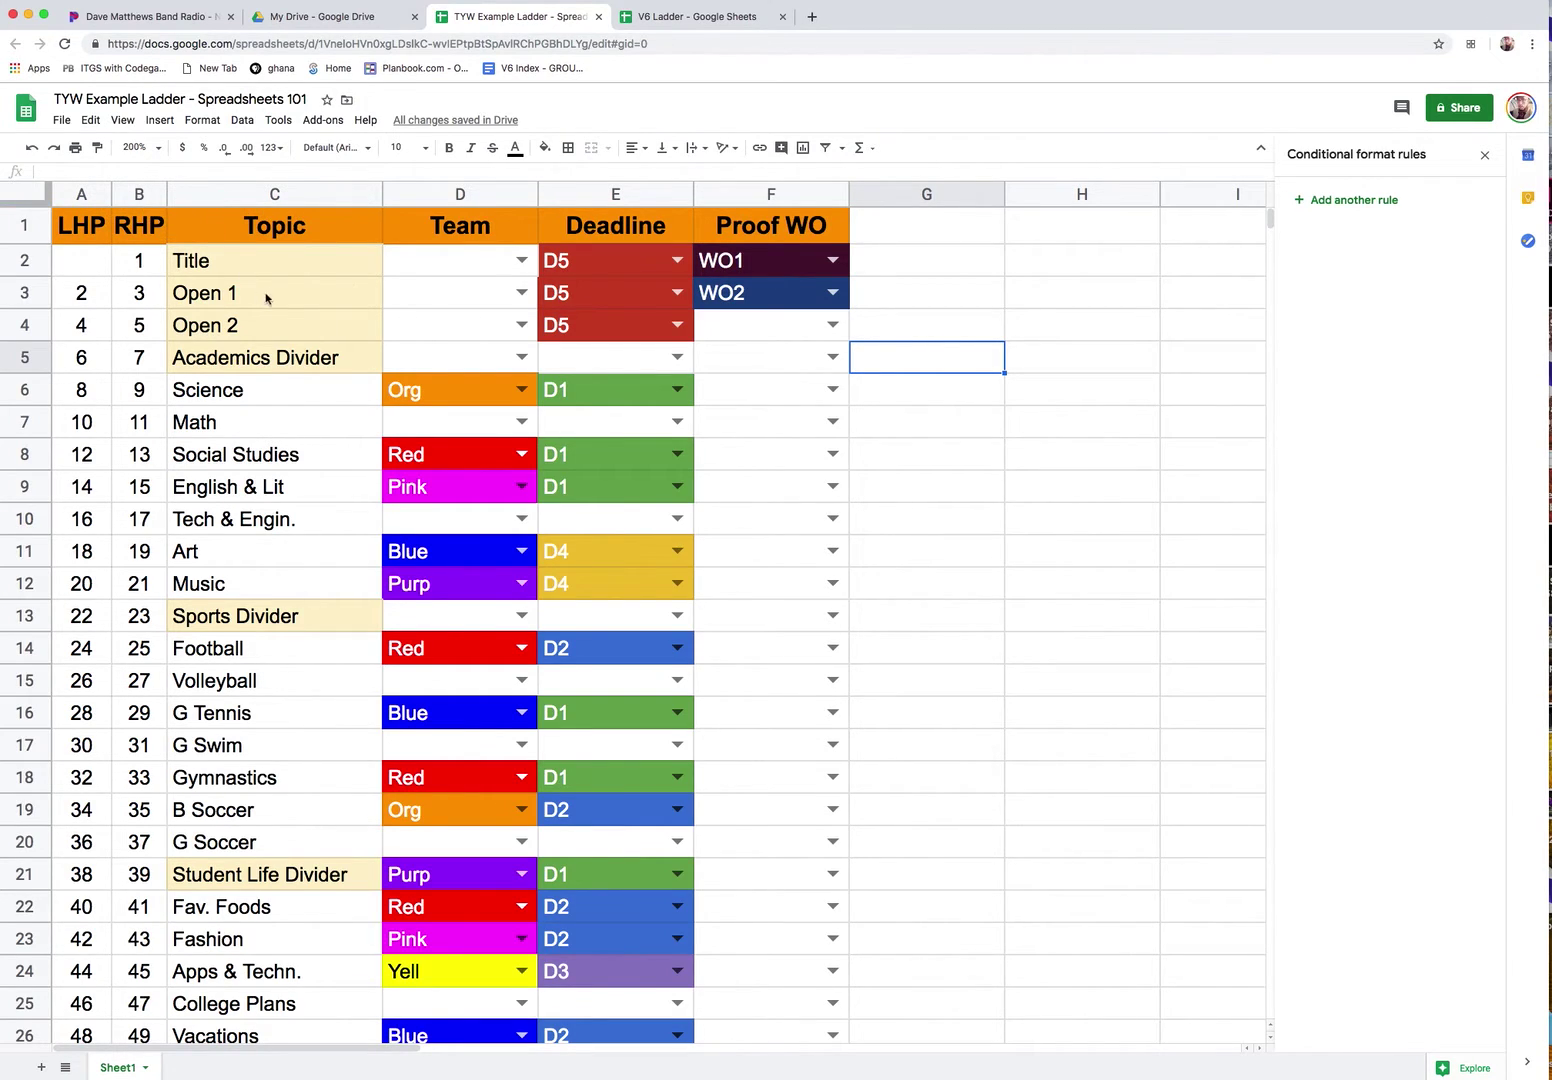
# Insert a new column before the Topic column and enter Dropbox Access as its header.
pyautogui.click(246, 194)
pyautogui.click(160, 120)
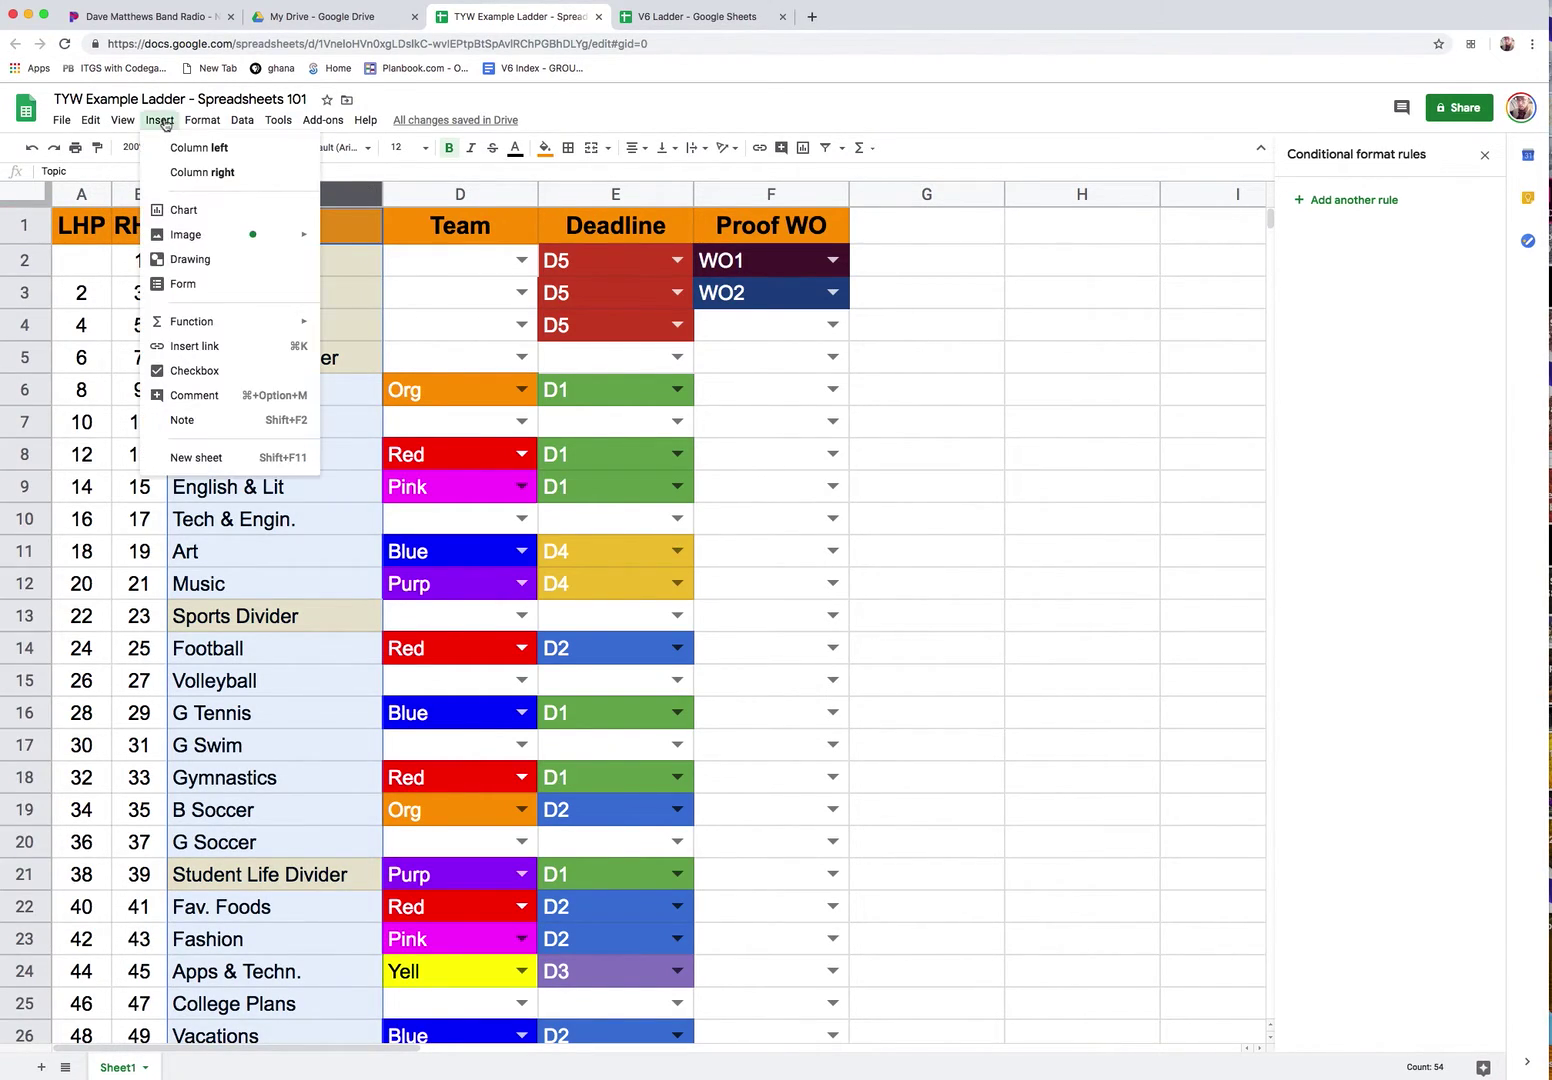
pyautogui.click(196, 149)
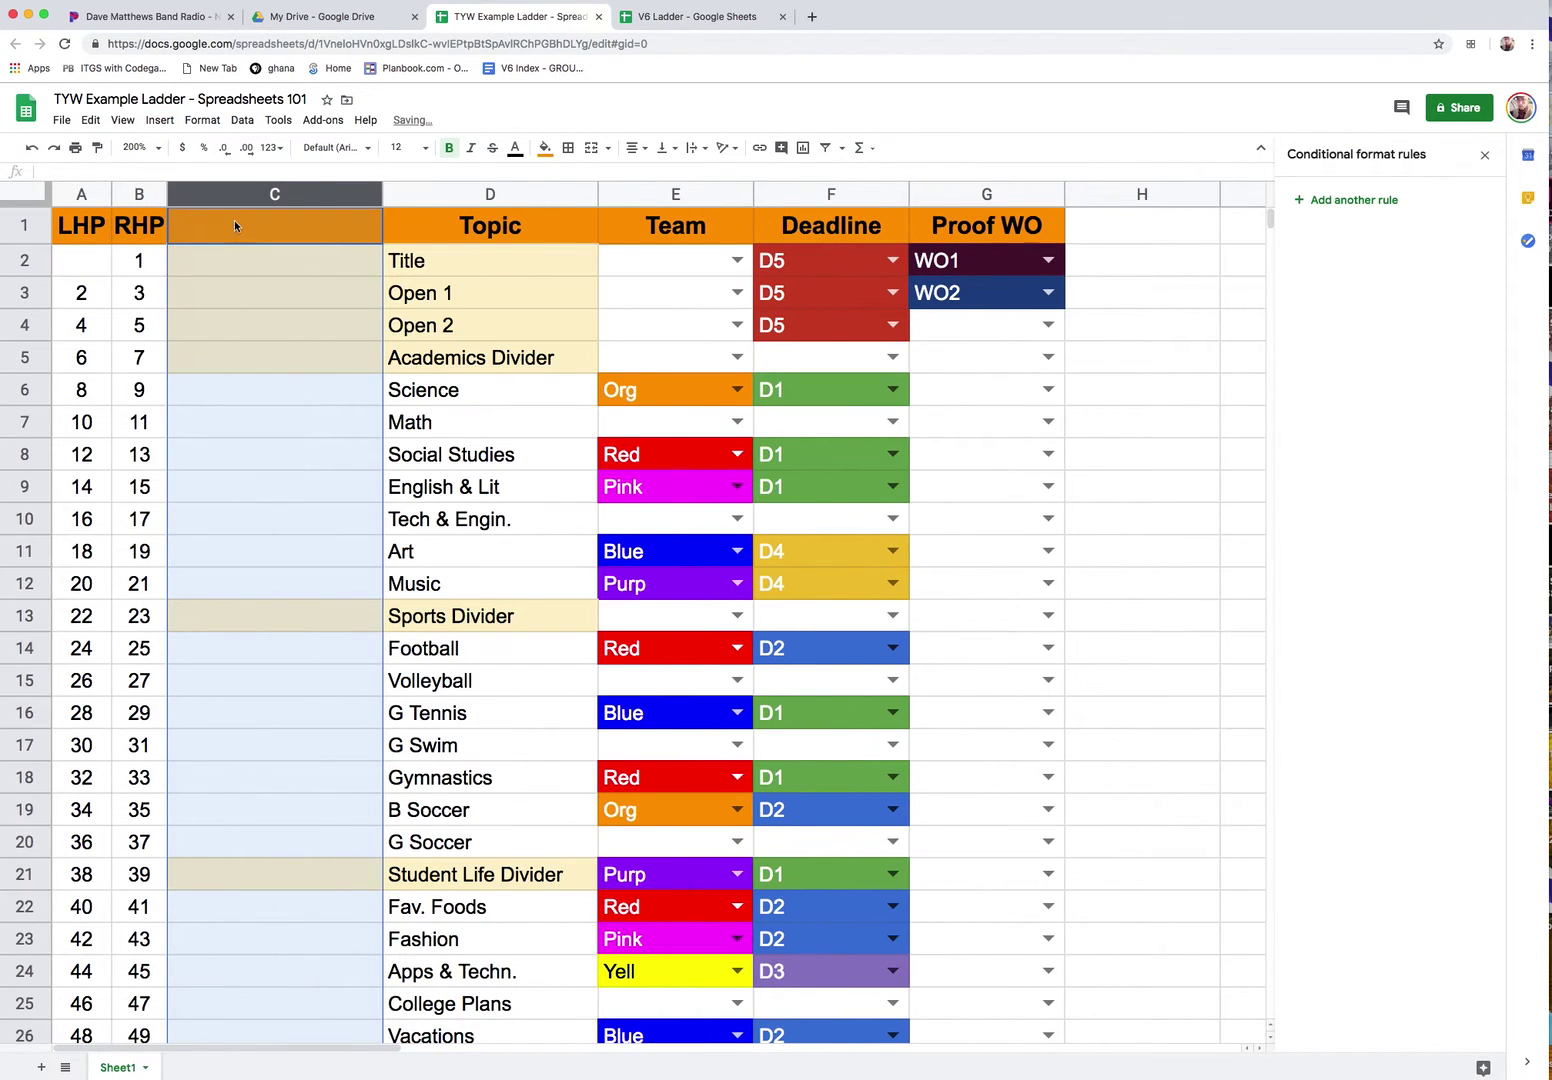
pyautogui.write('Dropb')
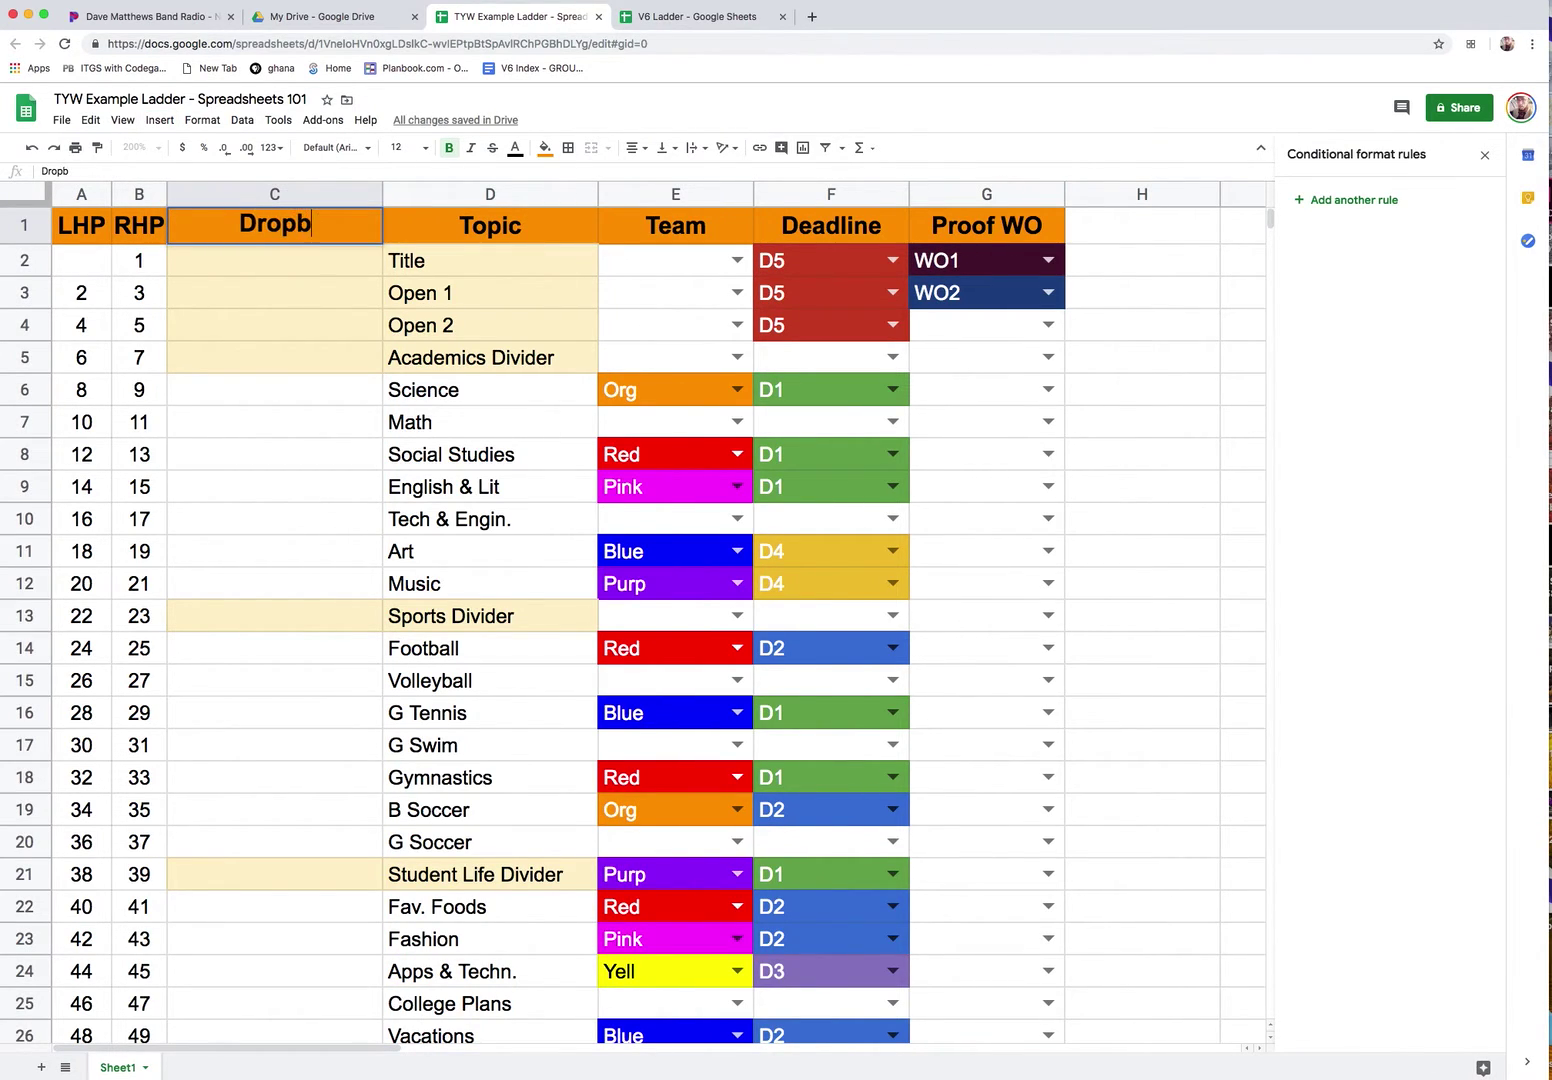
pyautogui.write('ox Access')
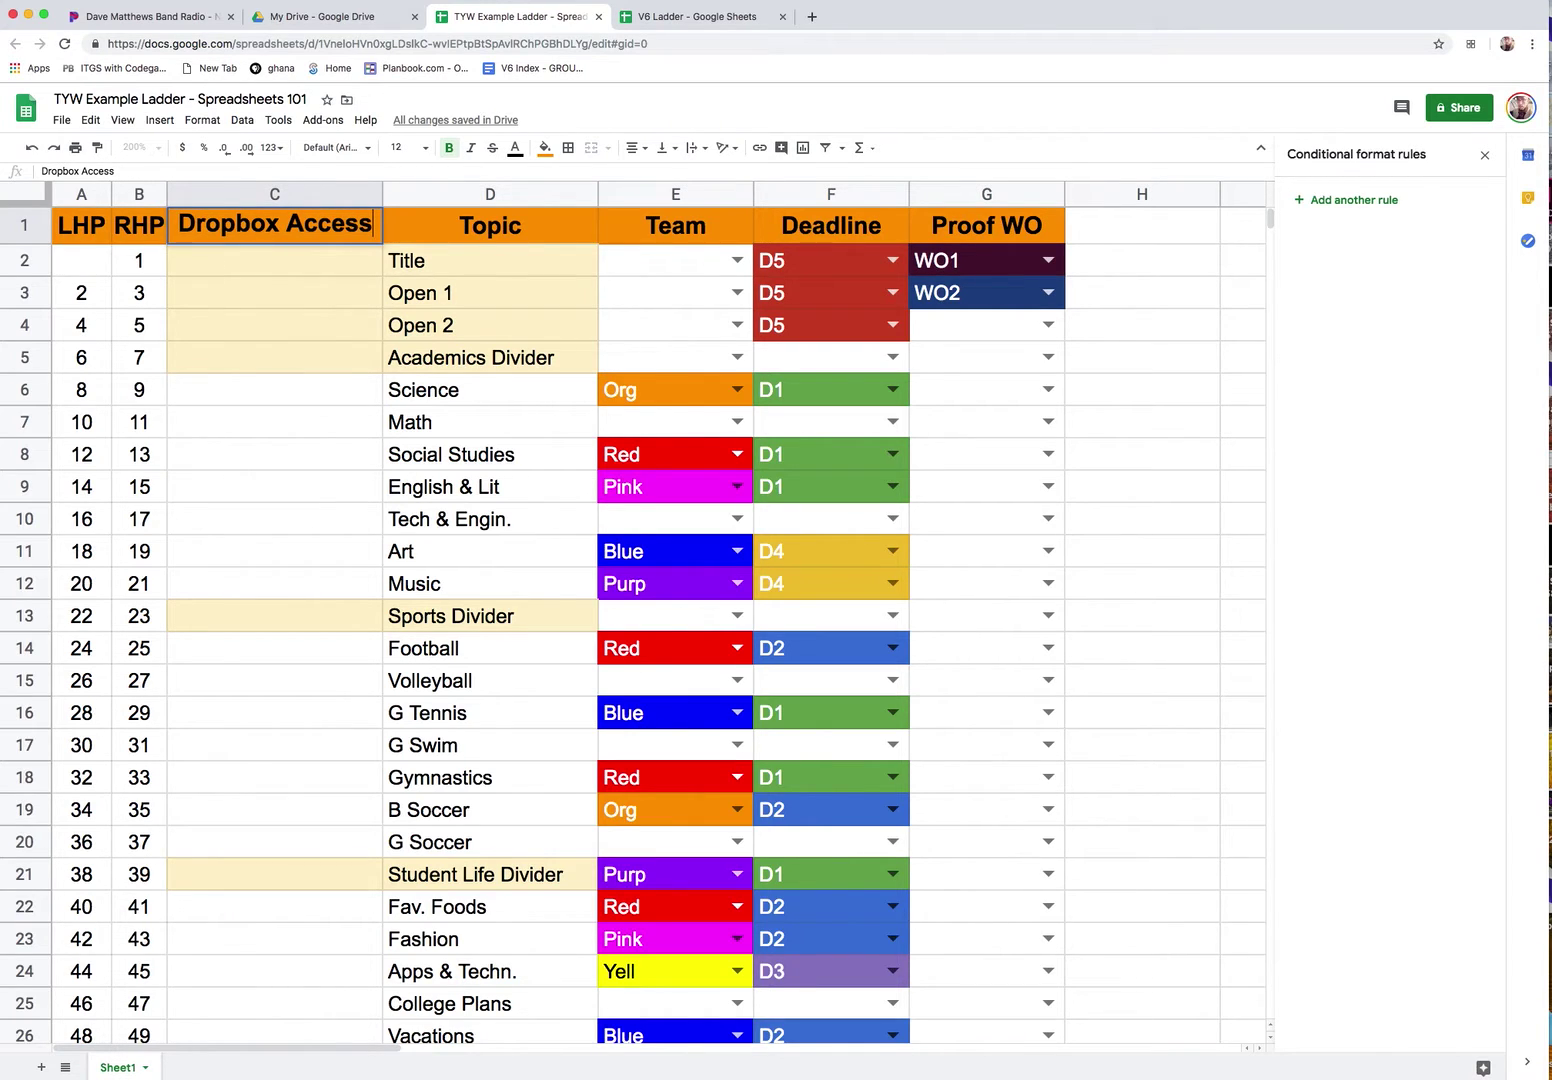
# Fill cells C2:C65 under Dropbox Access with white and narrow the column to about the width of the Team column.
pyautogui.click(250, 262)
pyautogui.scroll(-12, 340, 973)
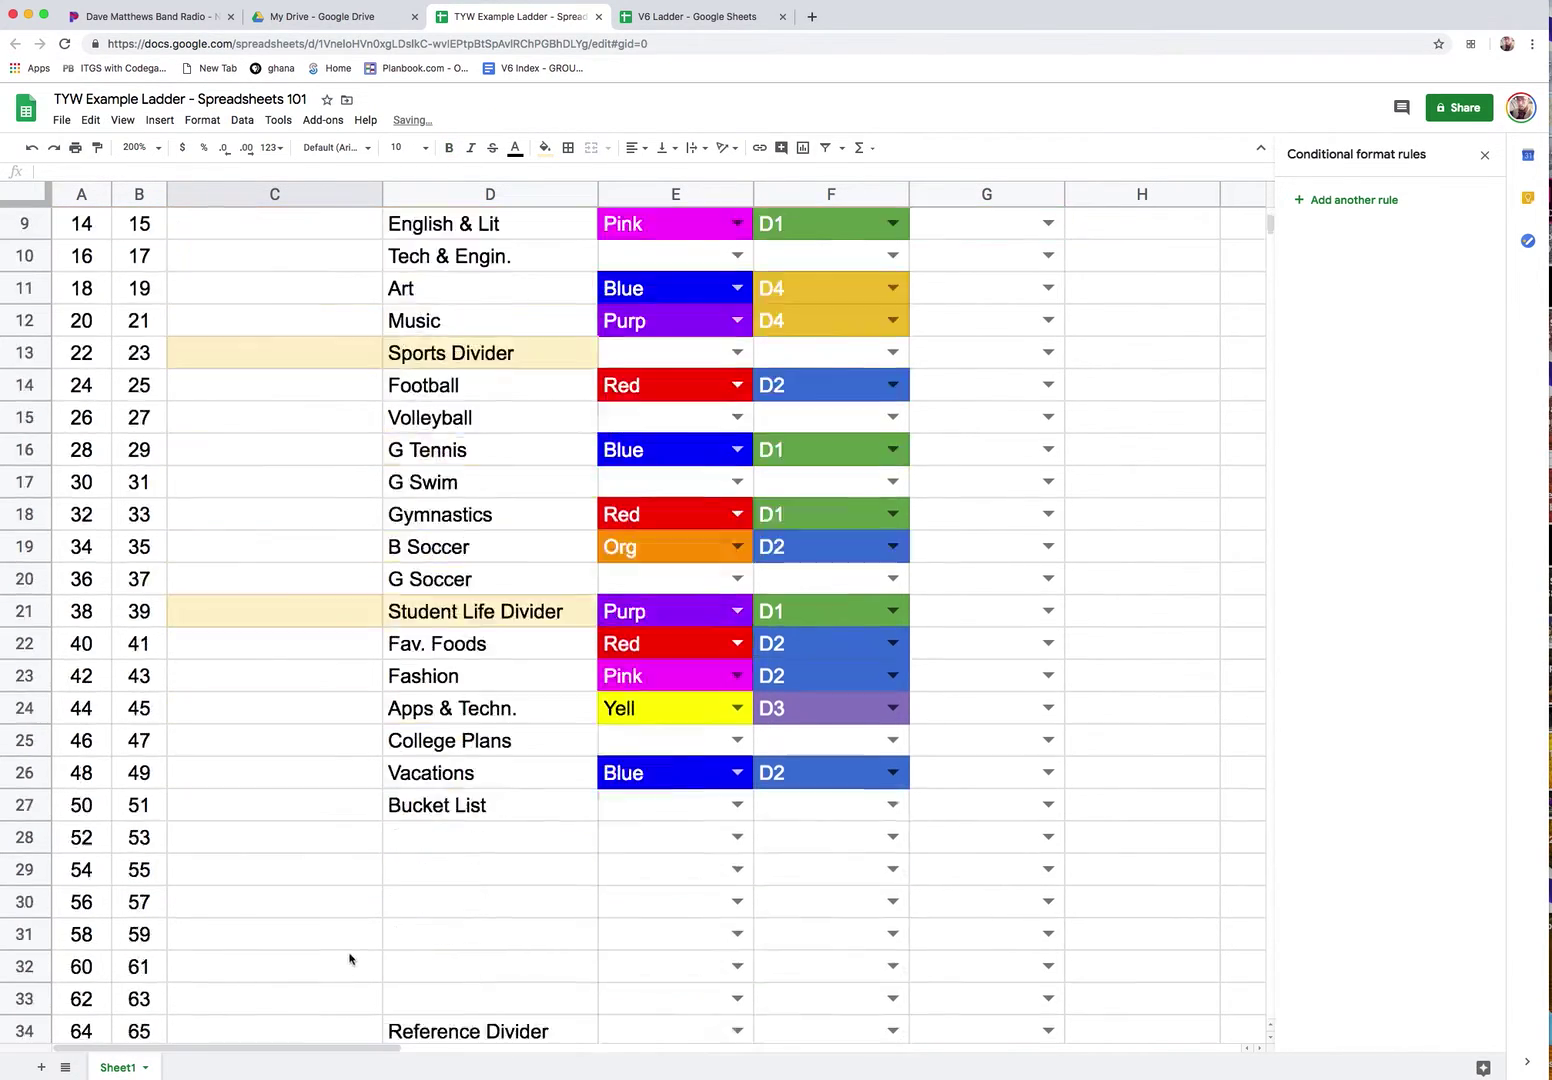
pyautogui.keyDown('shift'); pyautogui.click(322, 946); pyautogui.keyUp('shift')
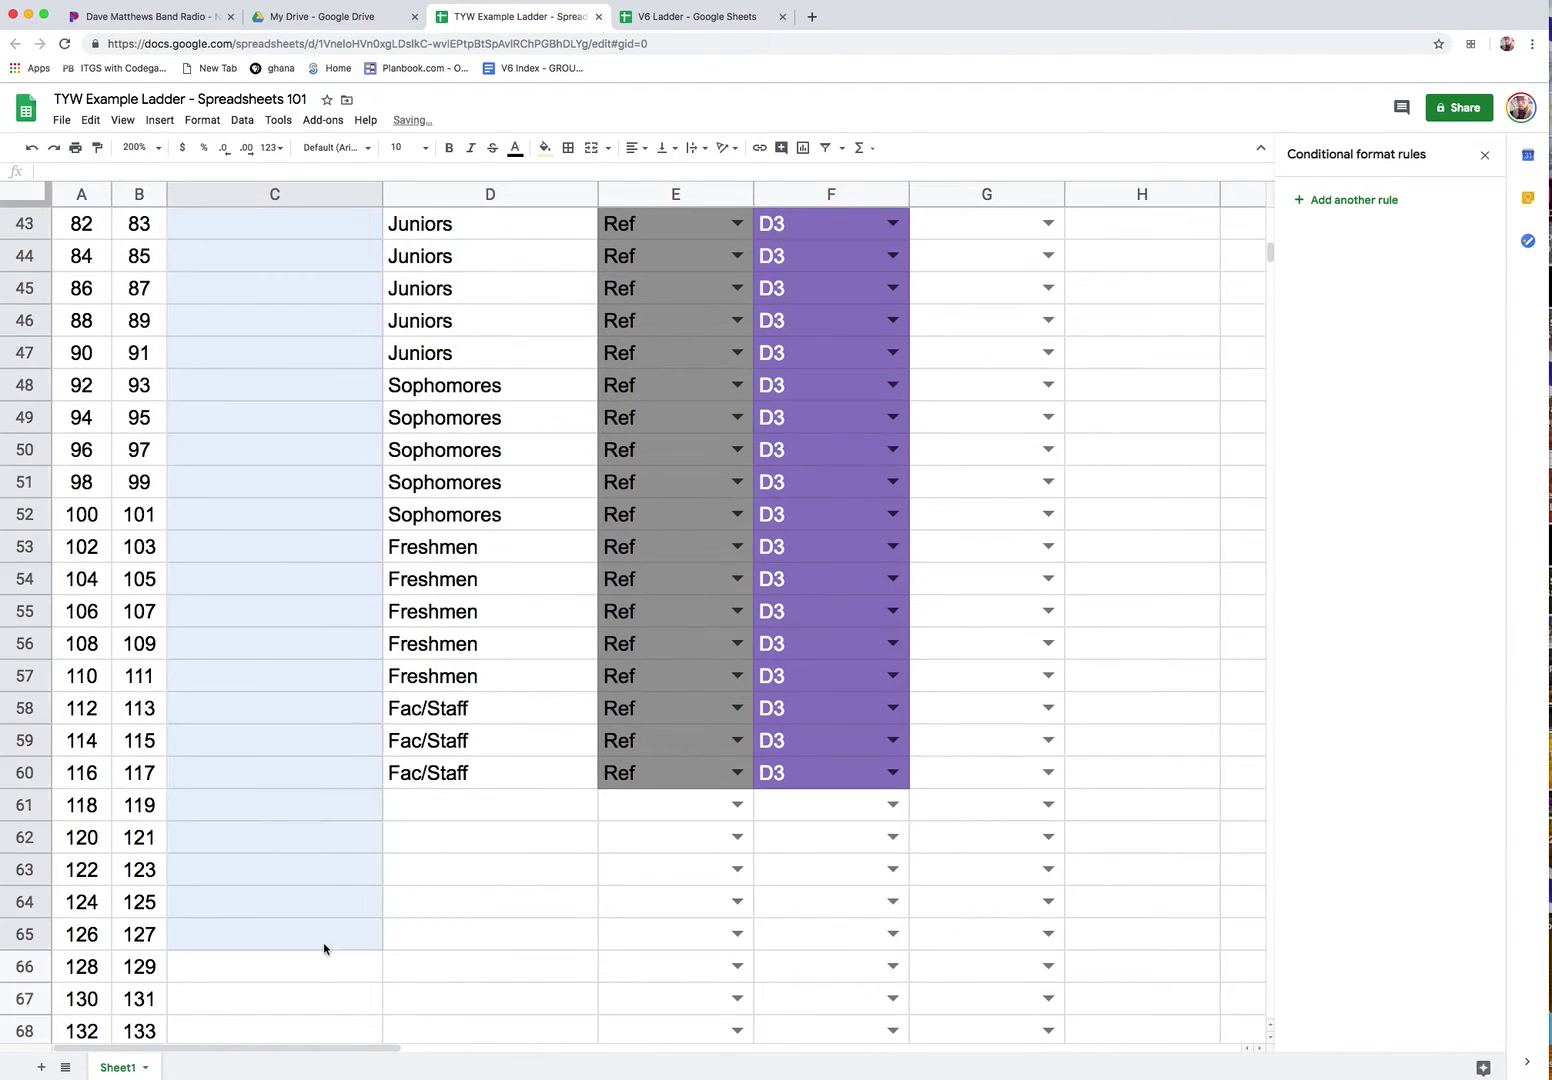
pyautogui.click(545, 147)
pyautogui.click(702, 205)
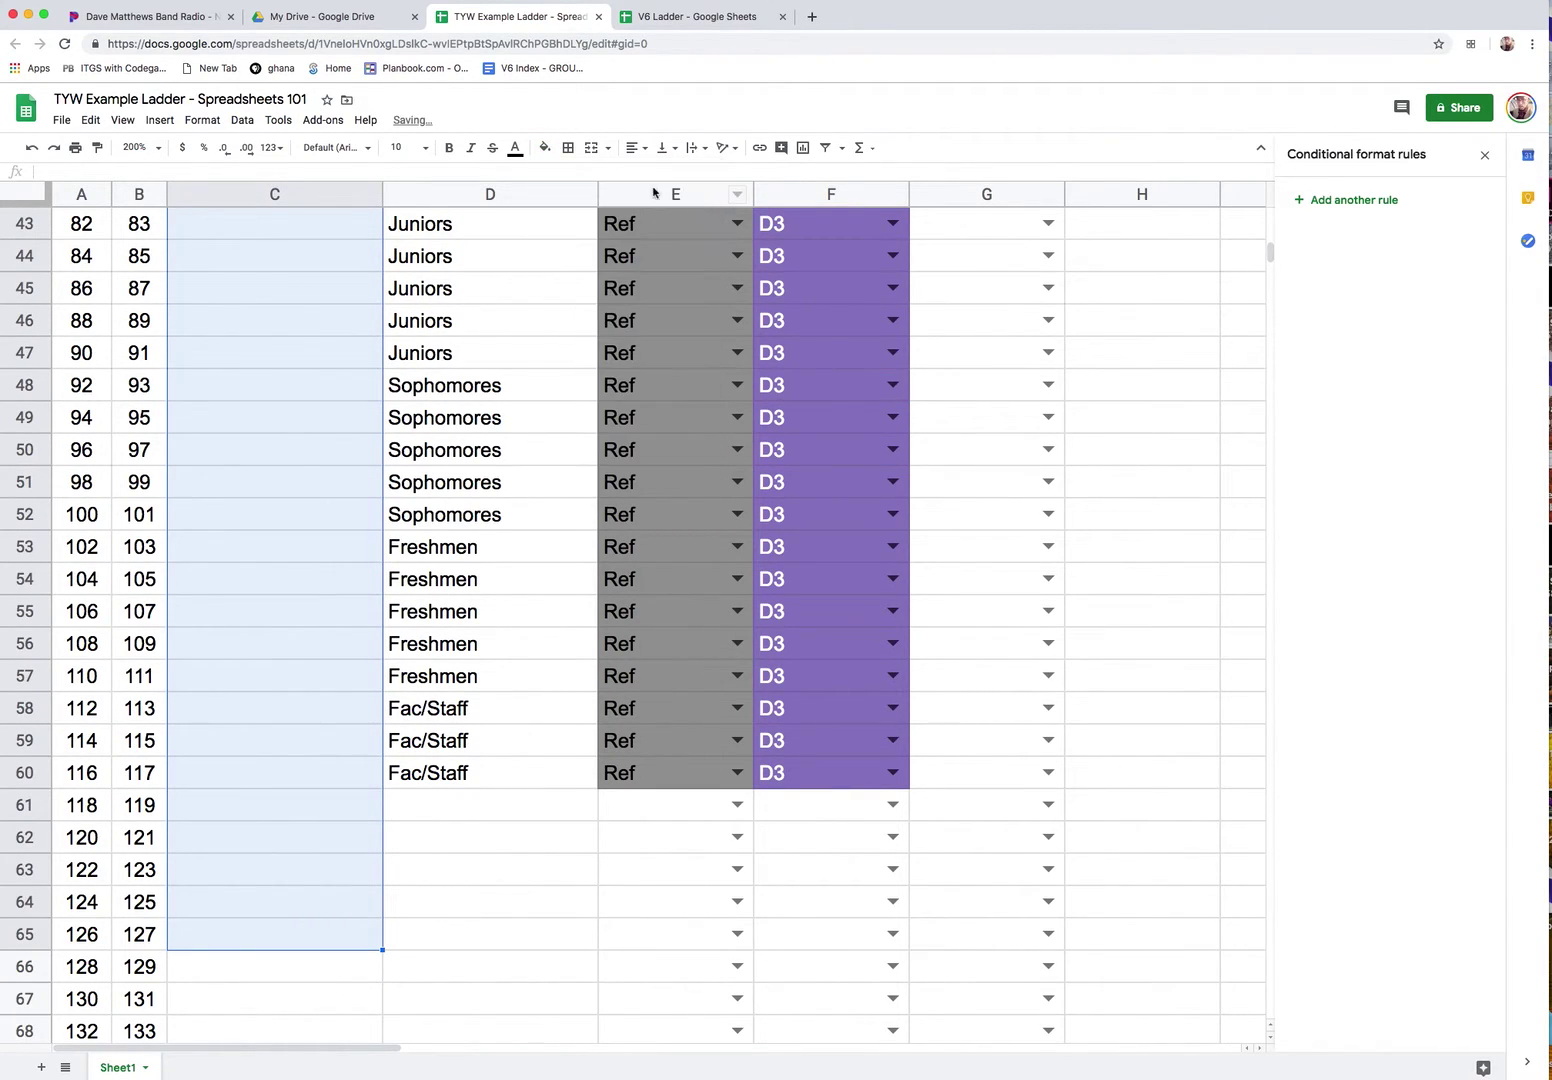
pyautogui.click(545, 147)
pyautogui.click(705, 202)
pyautogui.scroll(12, 250, 332)
pyautogui.click(264, 270)
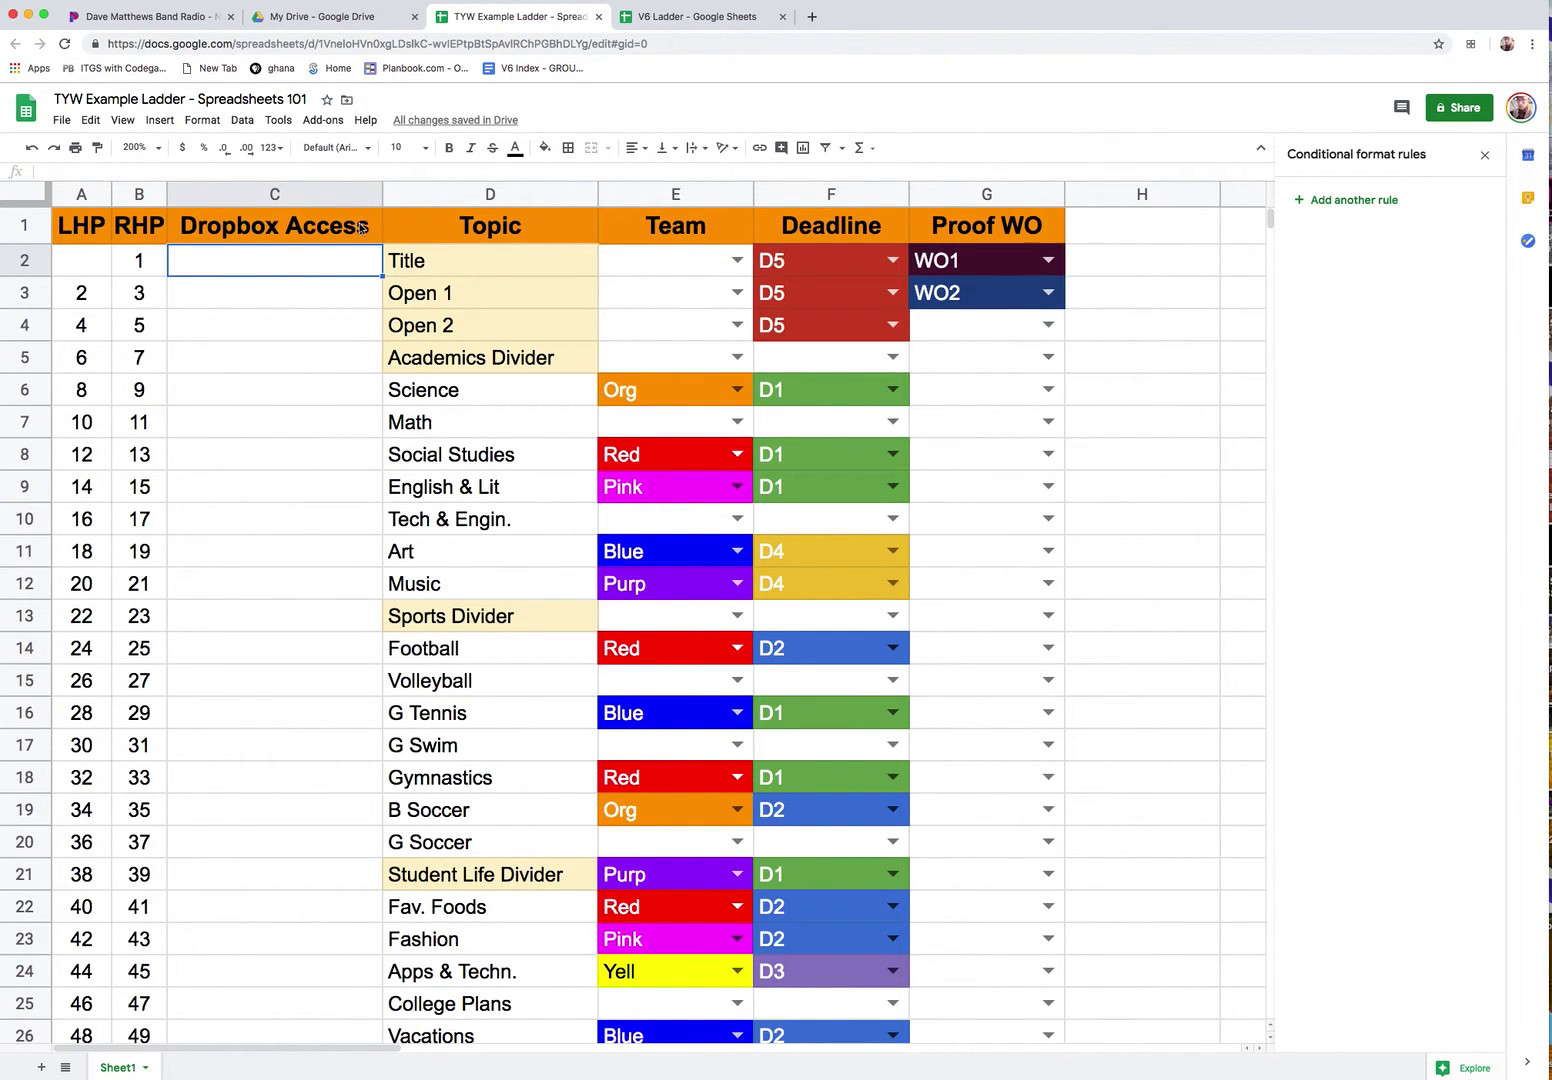
pyautogui.moveTo(381, 197); pyautogui.dragTo(320, 200)
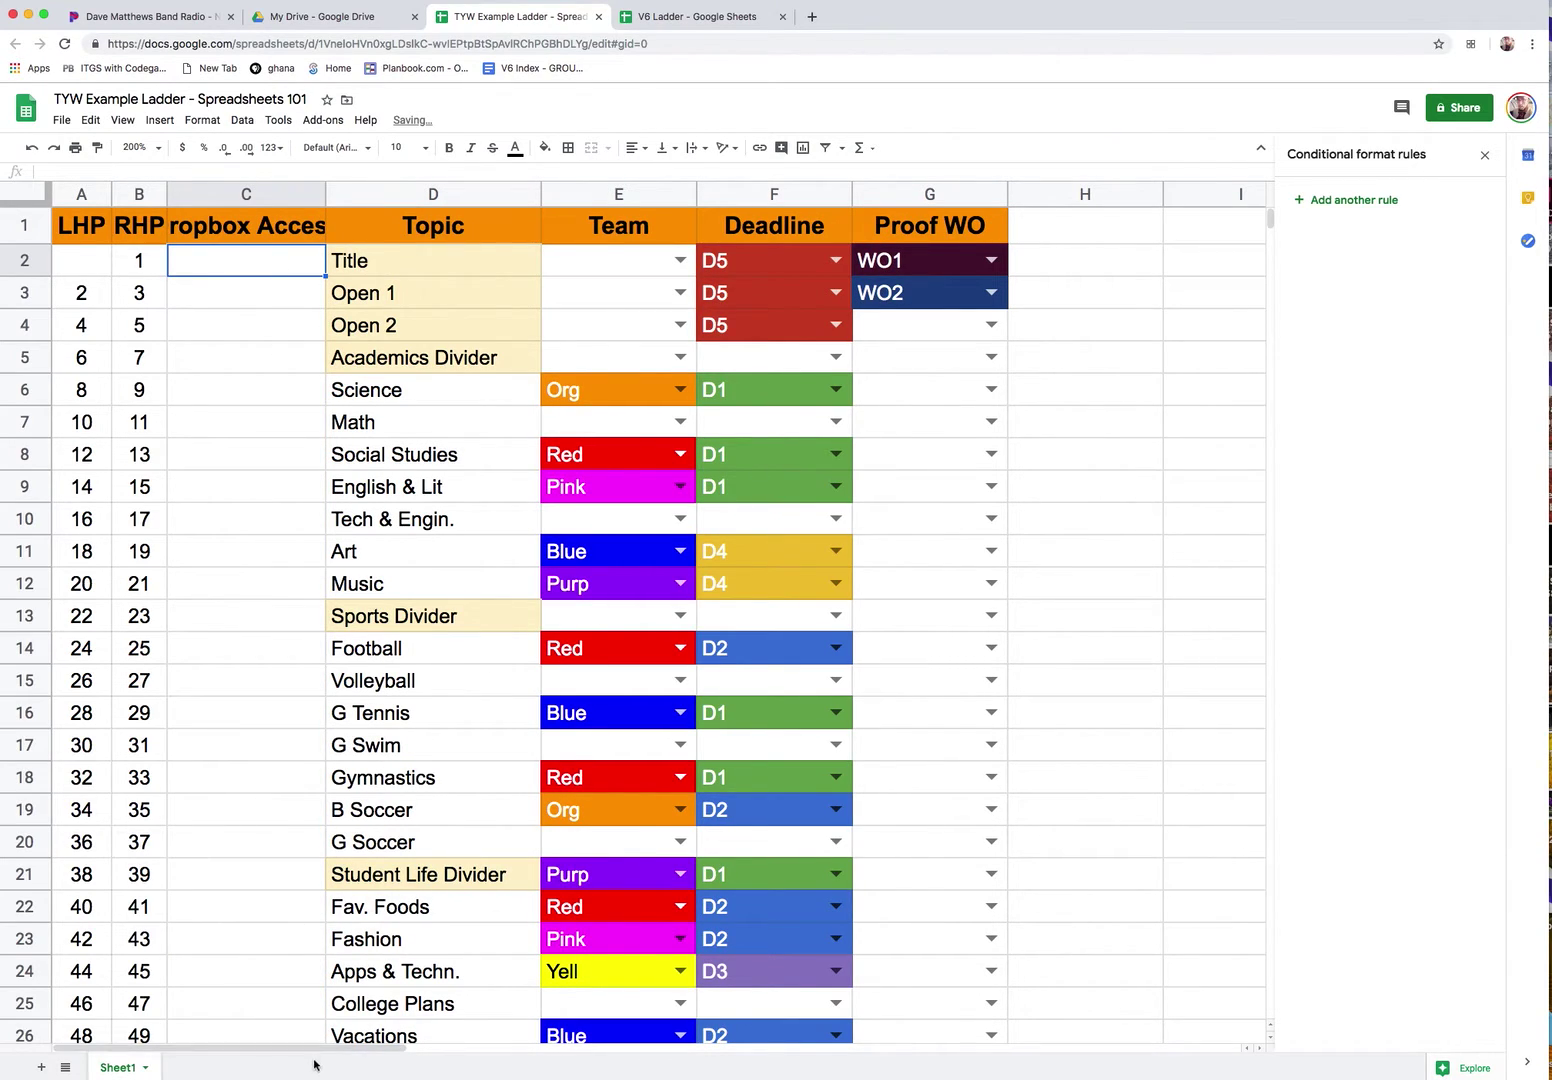
pyautogui.scroll(-3, 281, 440)
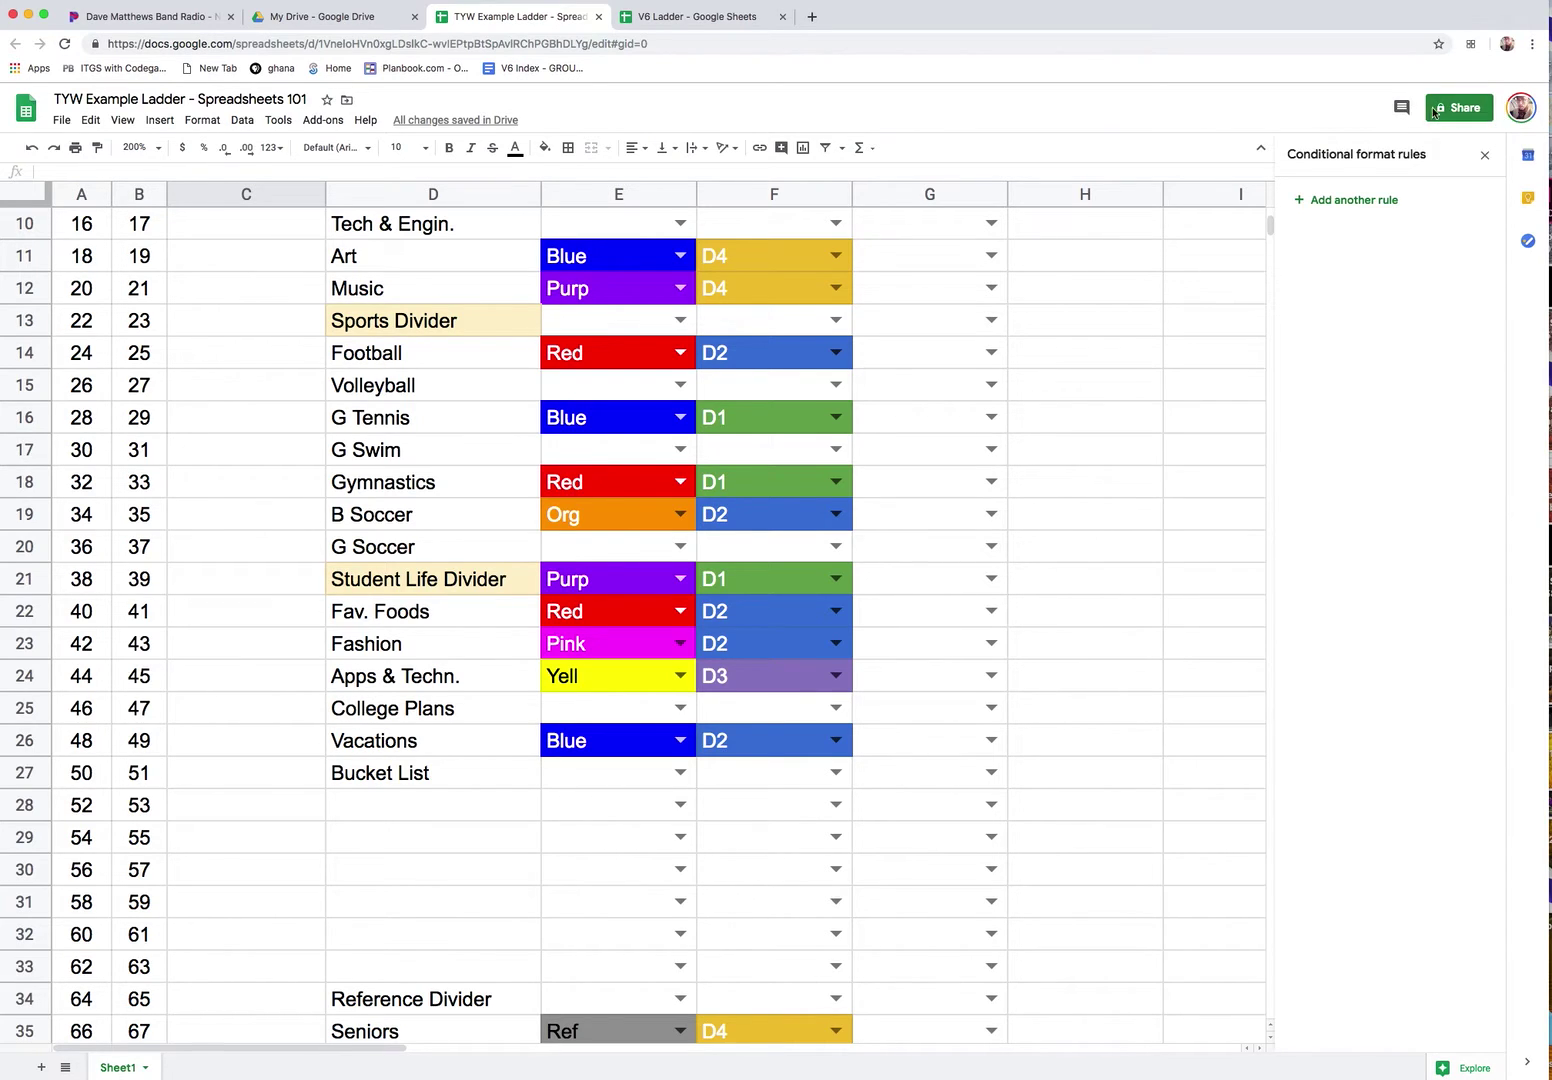
pyautogui.scroll(3, 262, 338)
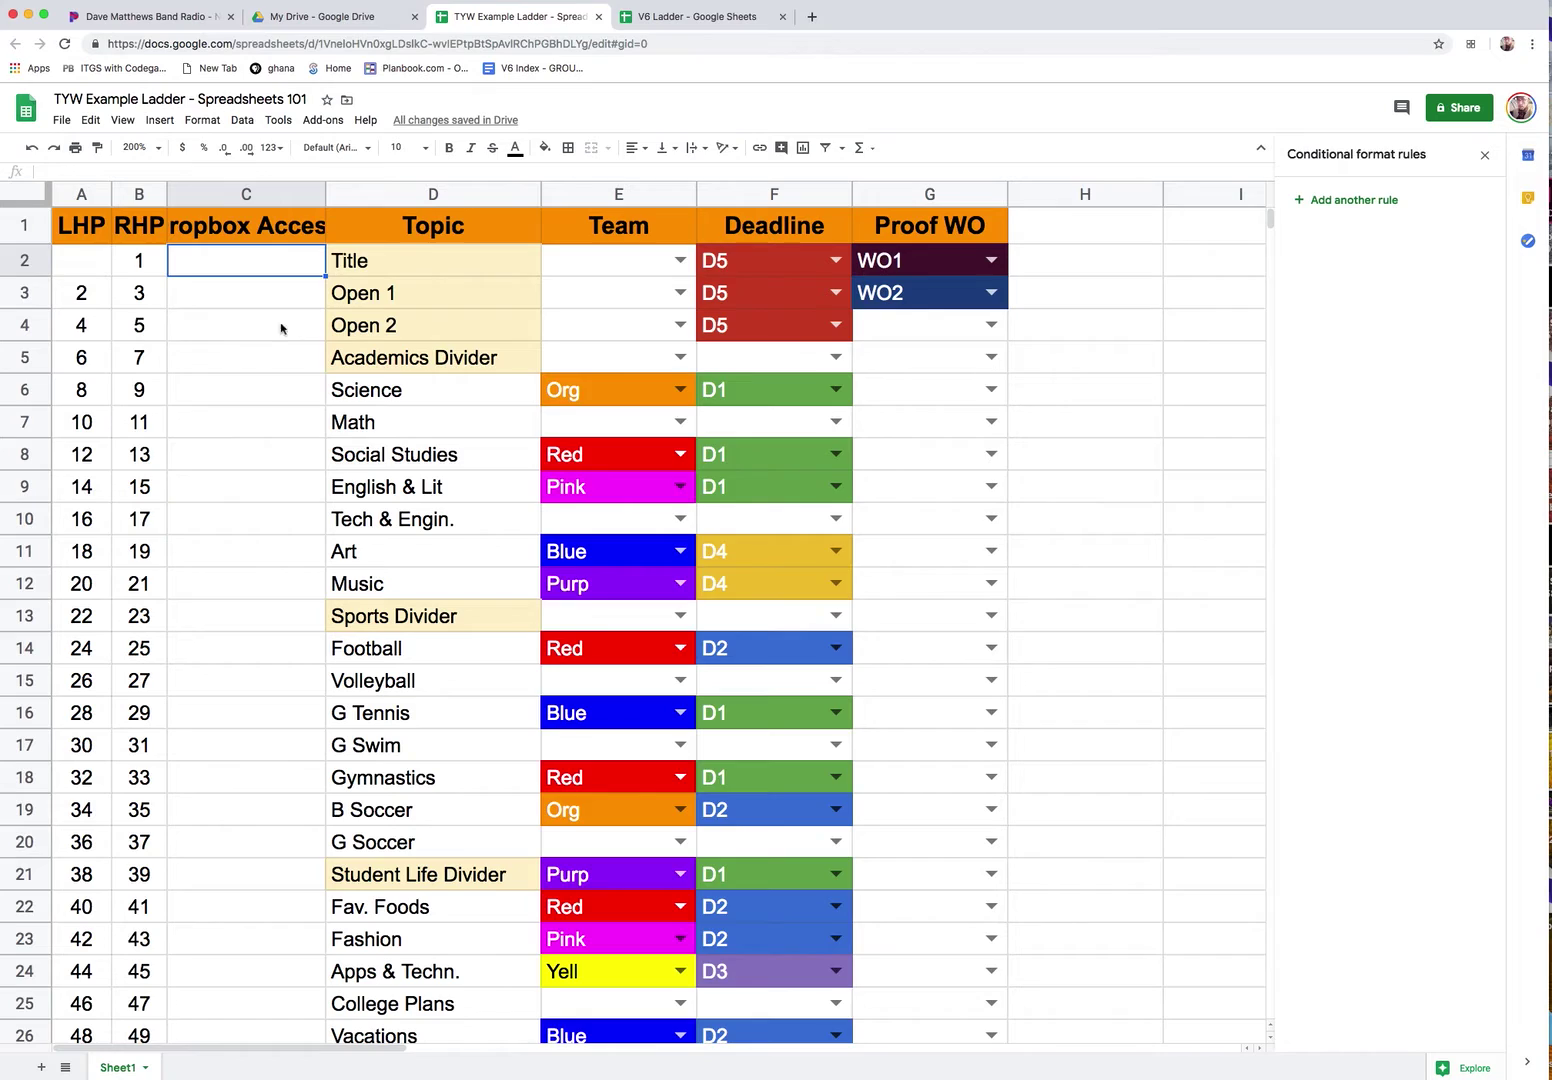
pyautogui.click(218, 335)
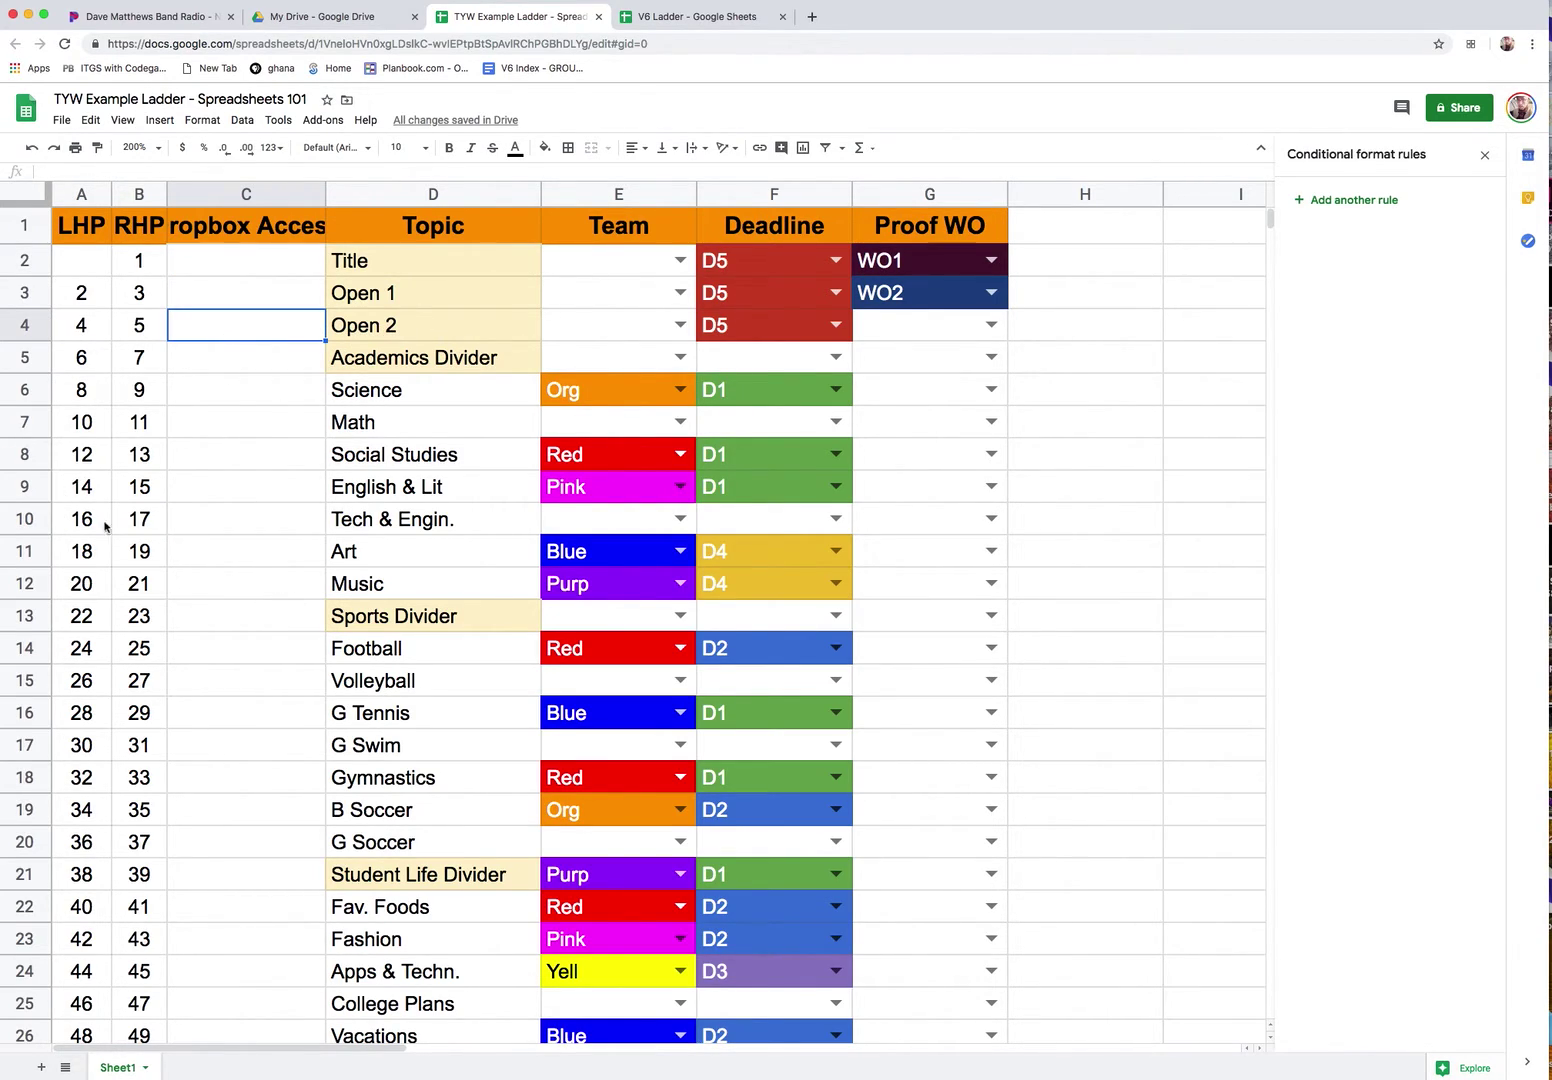
pyautogui.click(170, 522)
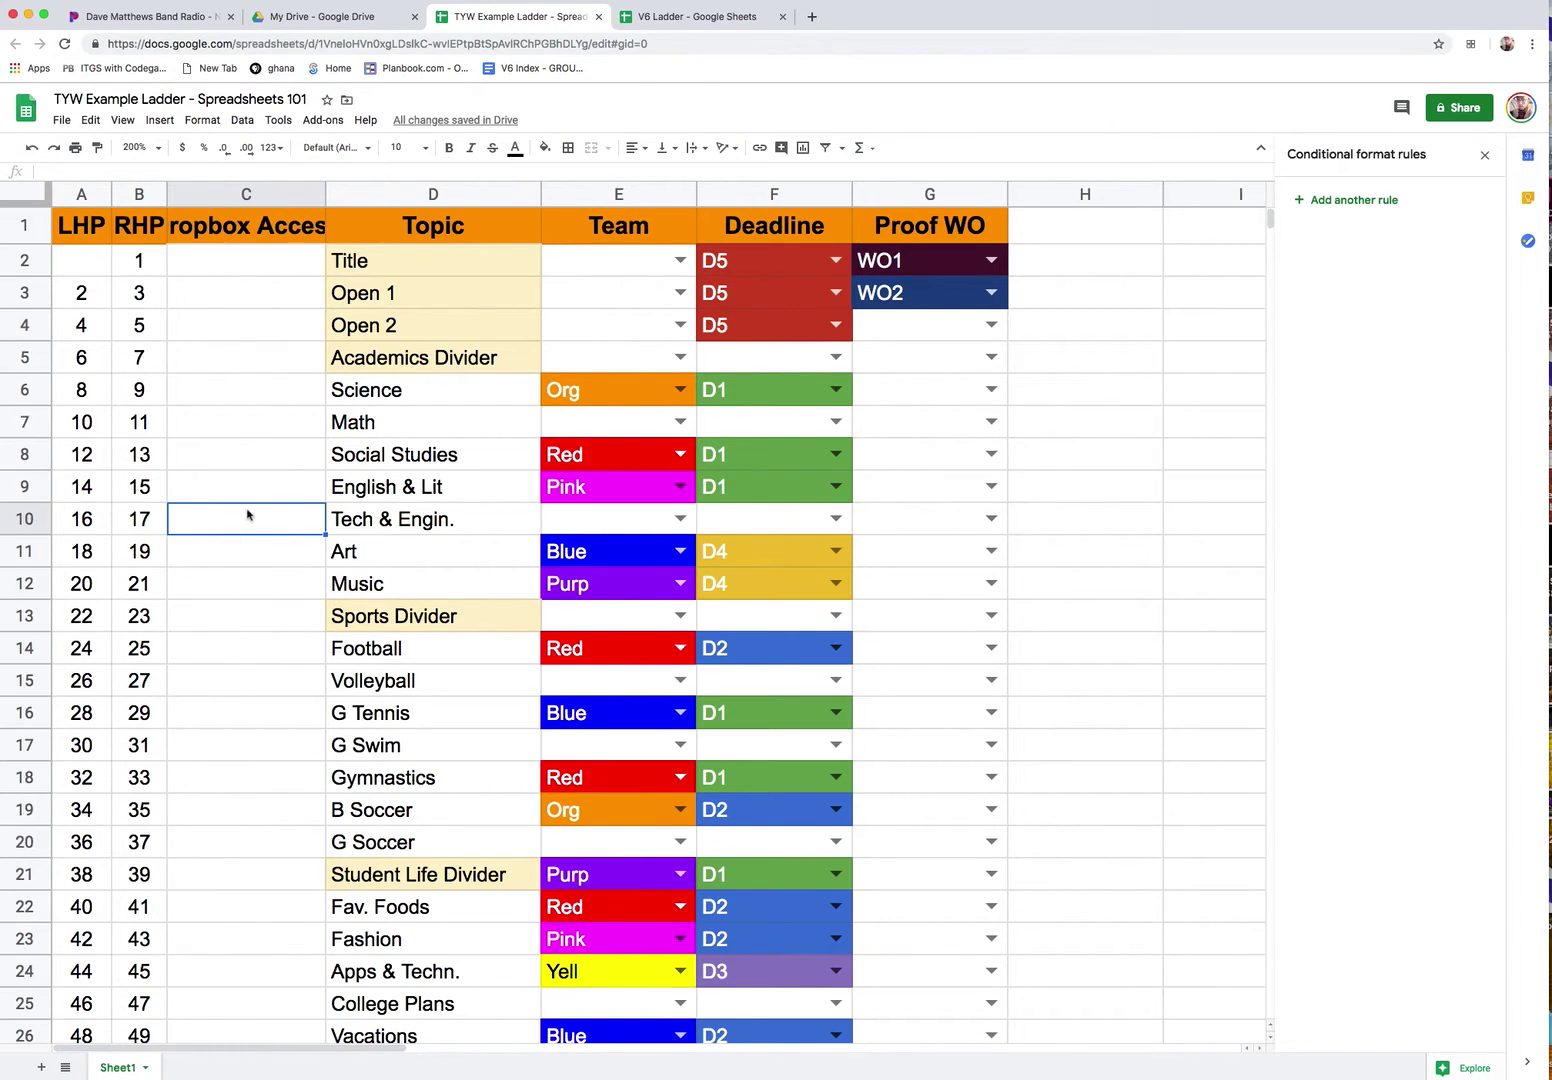
# Apply dropdown data validation to C2:C86 with a comma-separated list of the staff members' names as items.
pyautogui.click(251, 269)
pyautogui.scroll(-20, 274, 650)
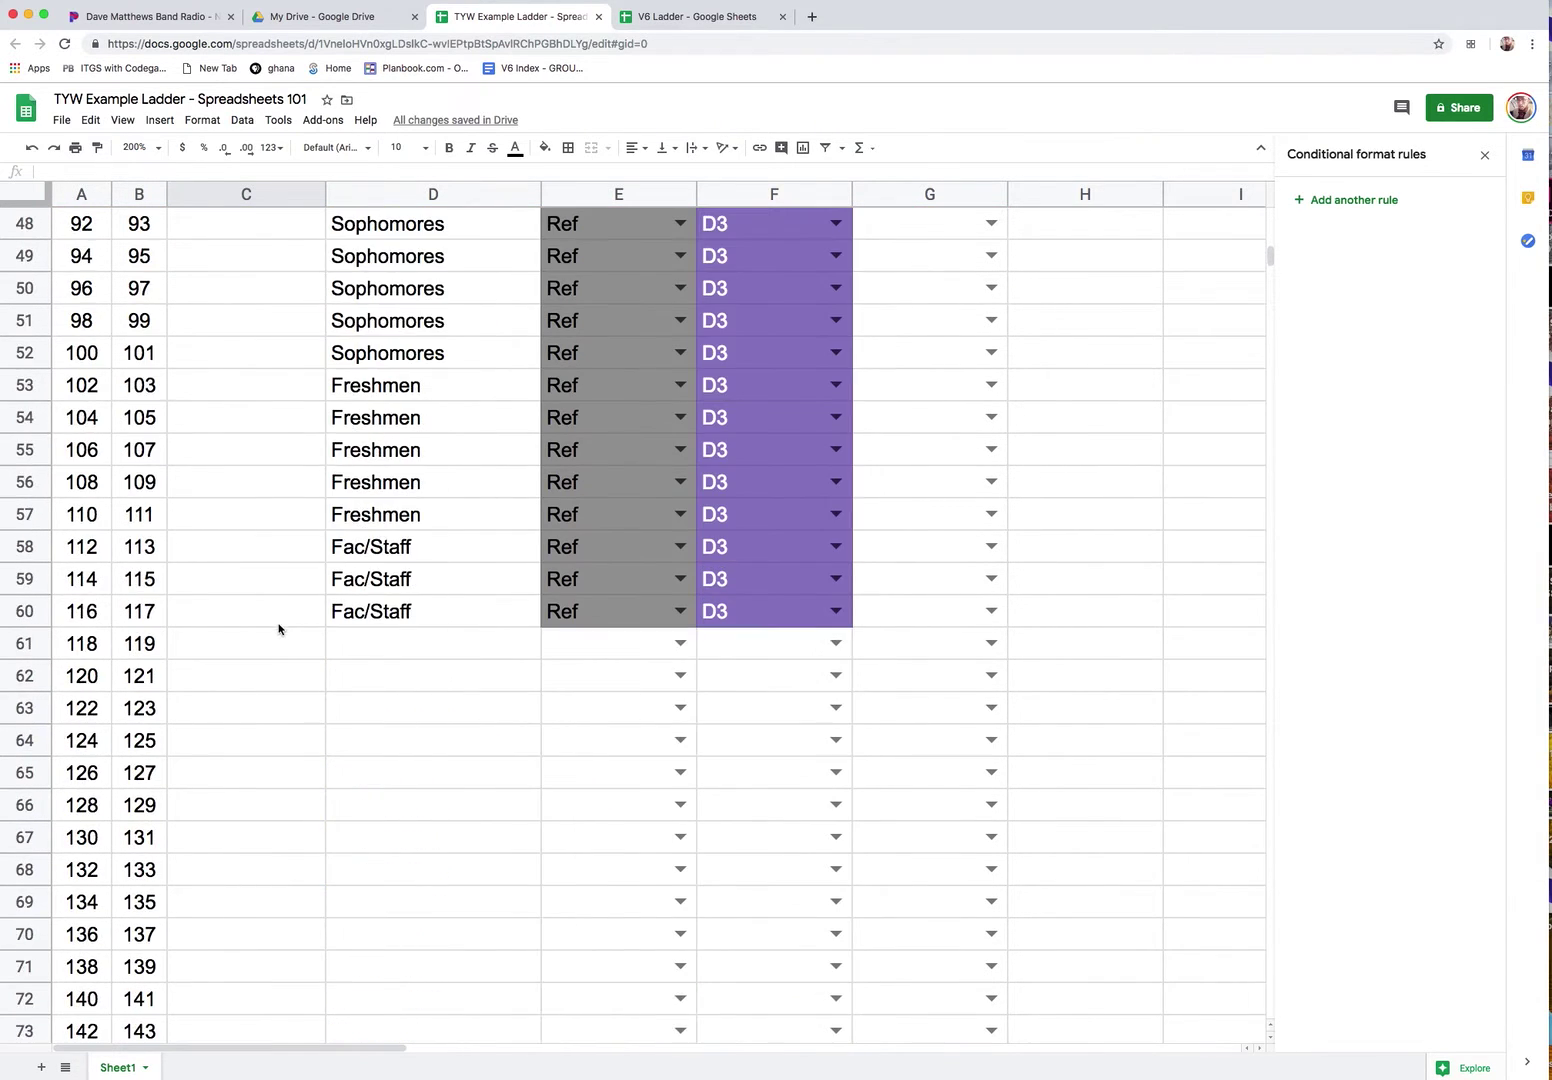
pyautogui.scroll(-4, 275, 620)
pyautogui.keyDown('shift'); pyautogui.click(261, 620); pyautogui.keyUp('shift')
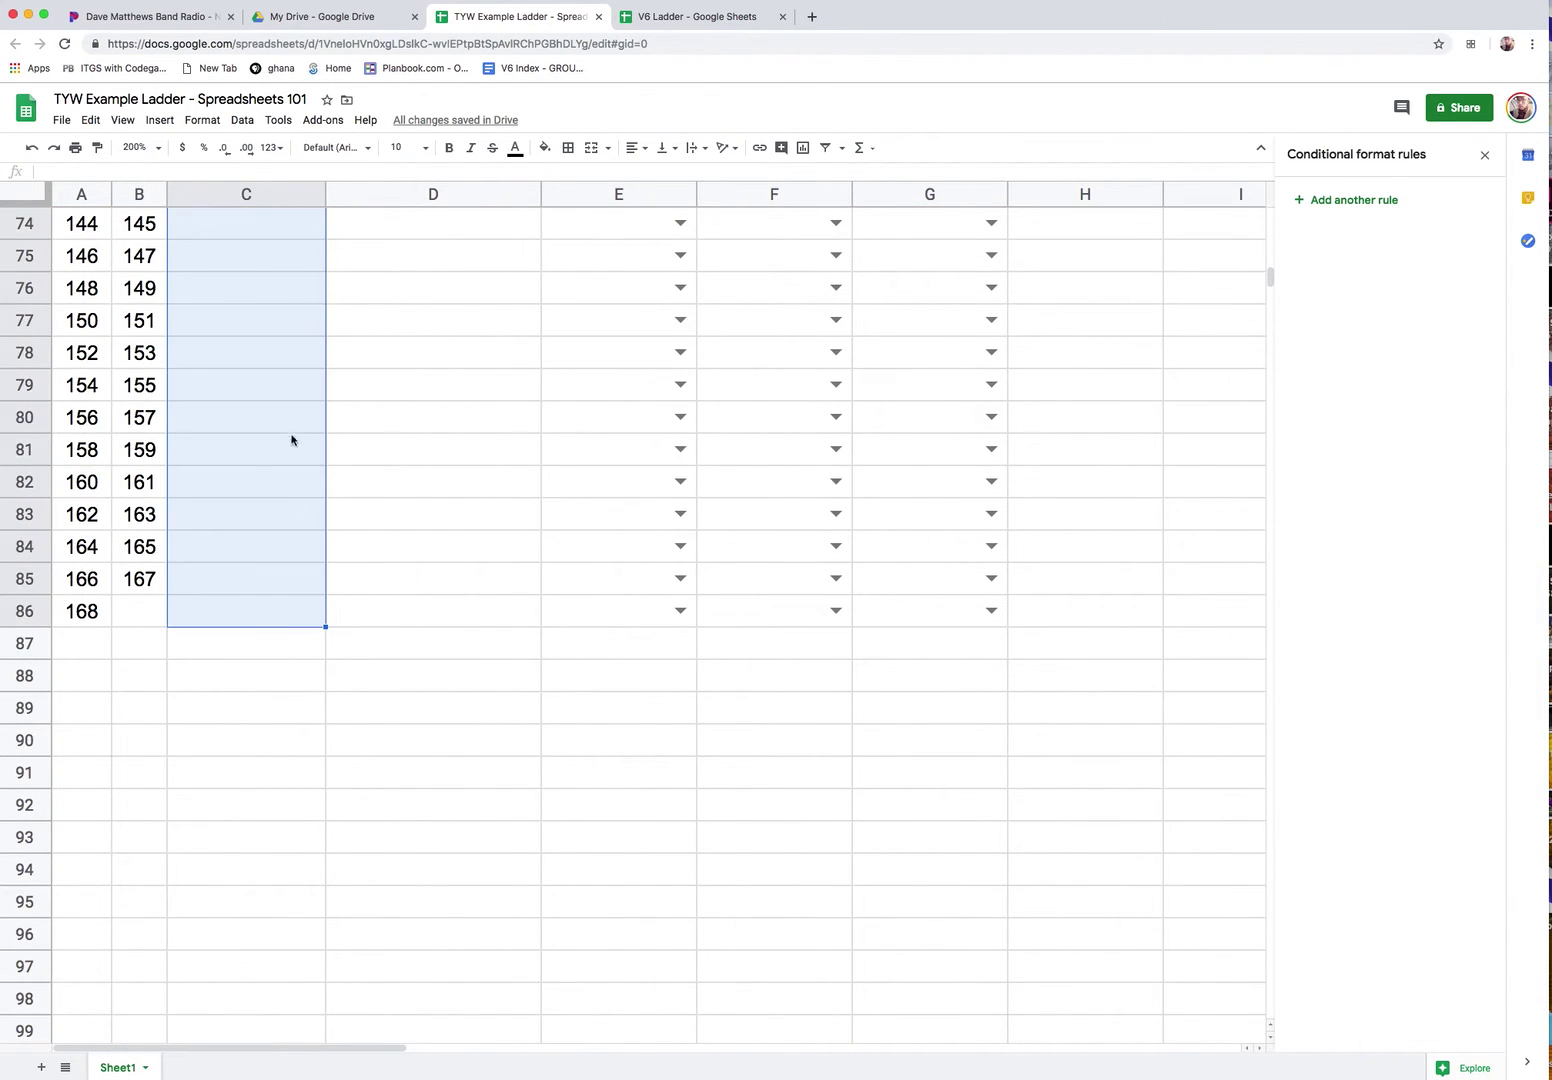
pyautogui.scroll(9, 300, 440)
pyautogui.scroll(15, 330, 450)
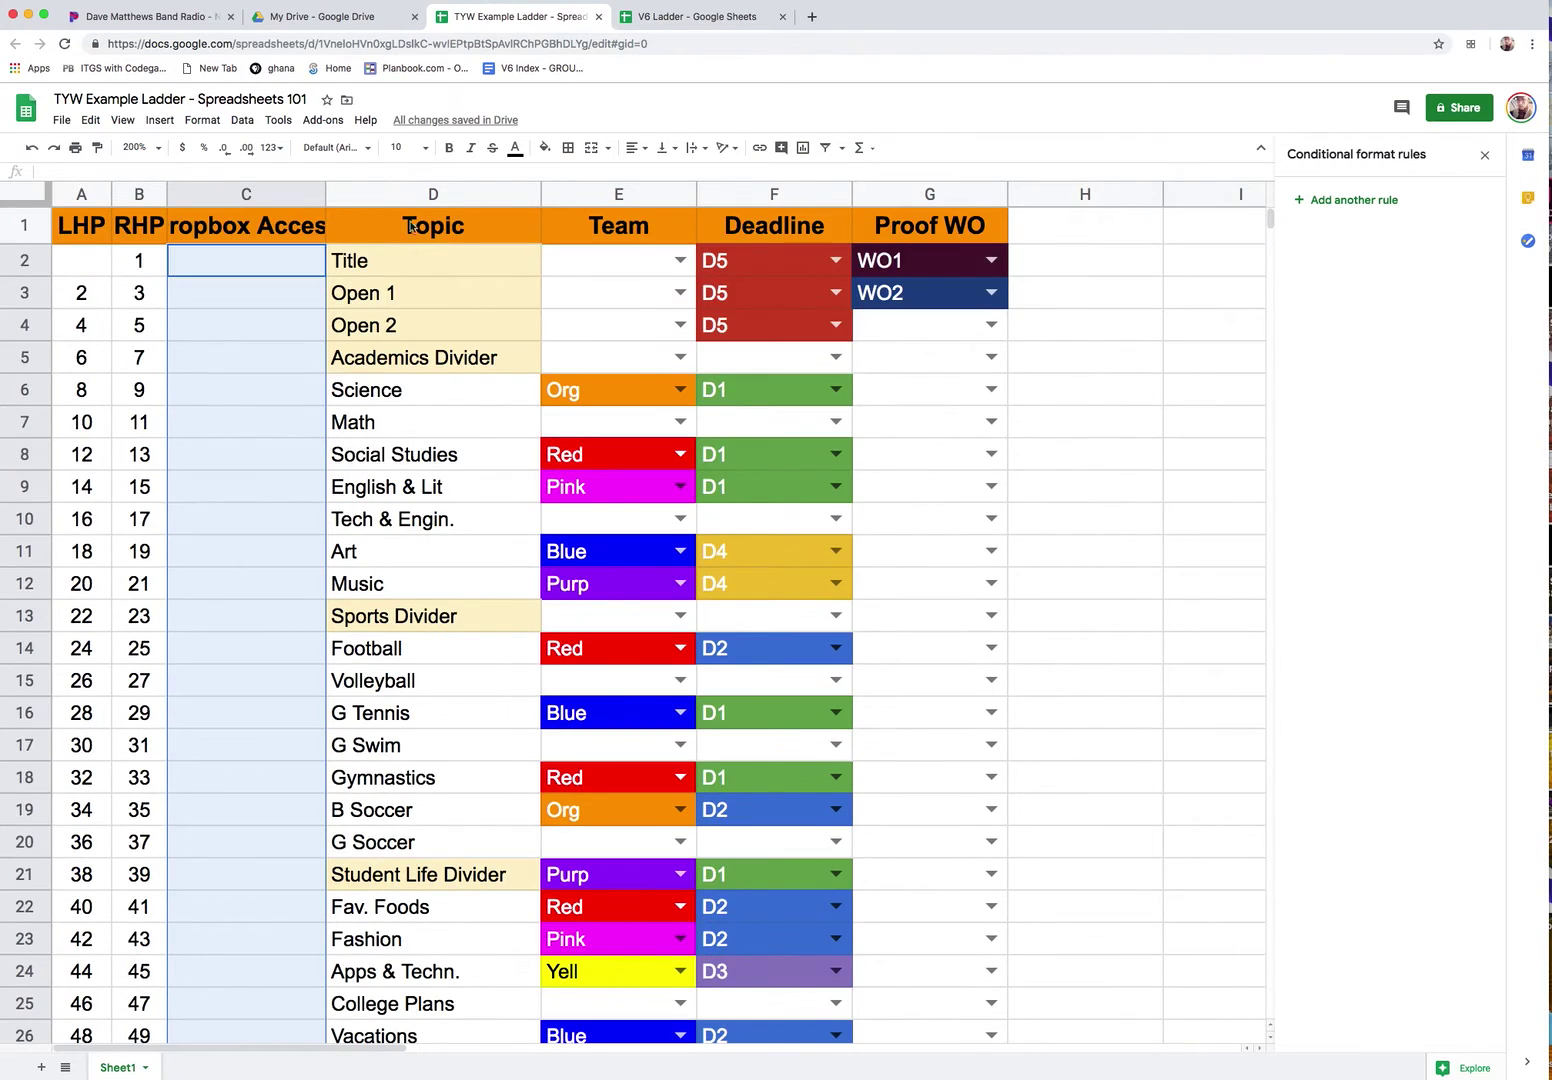
pyautogui.click(242, 120)
pyautogui.click(300, 384)
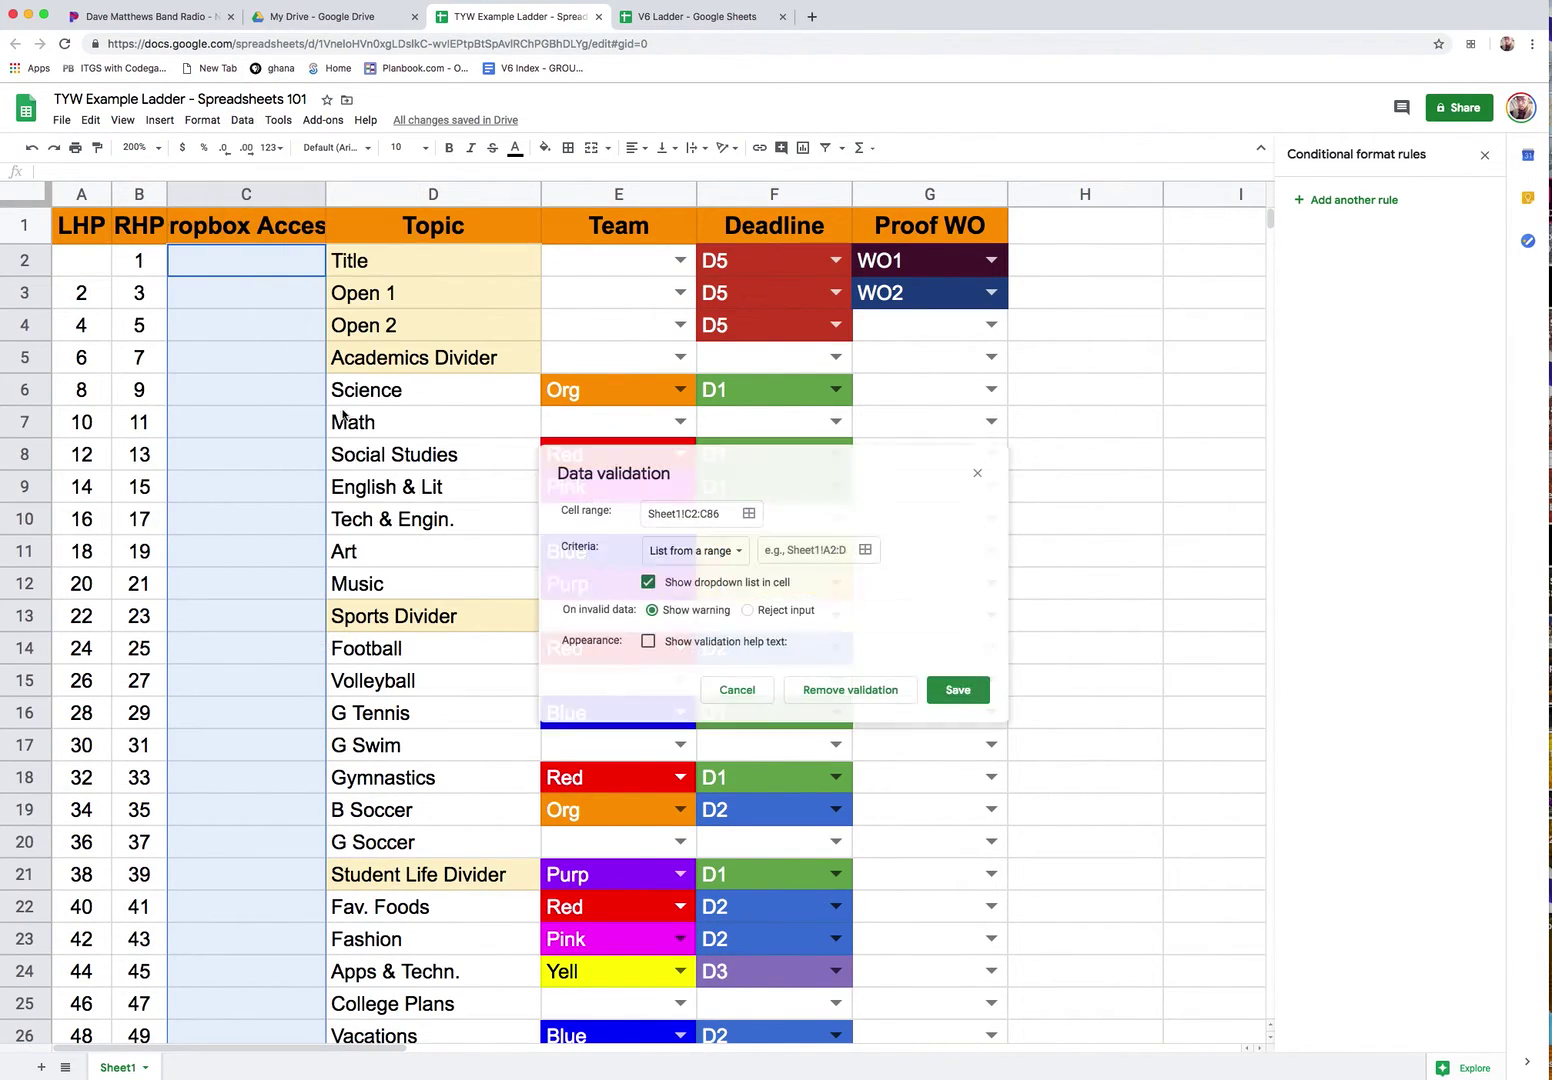
pyautogui.click(676, 548)
pyautogui.click(688, 575)
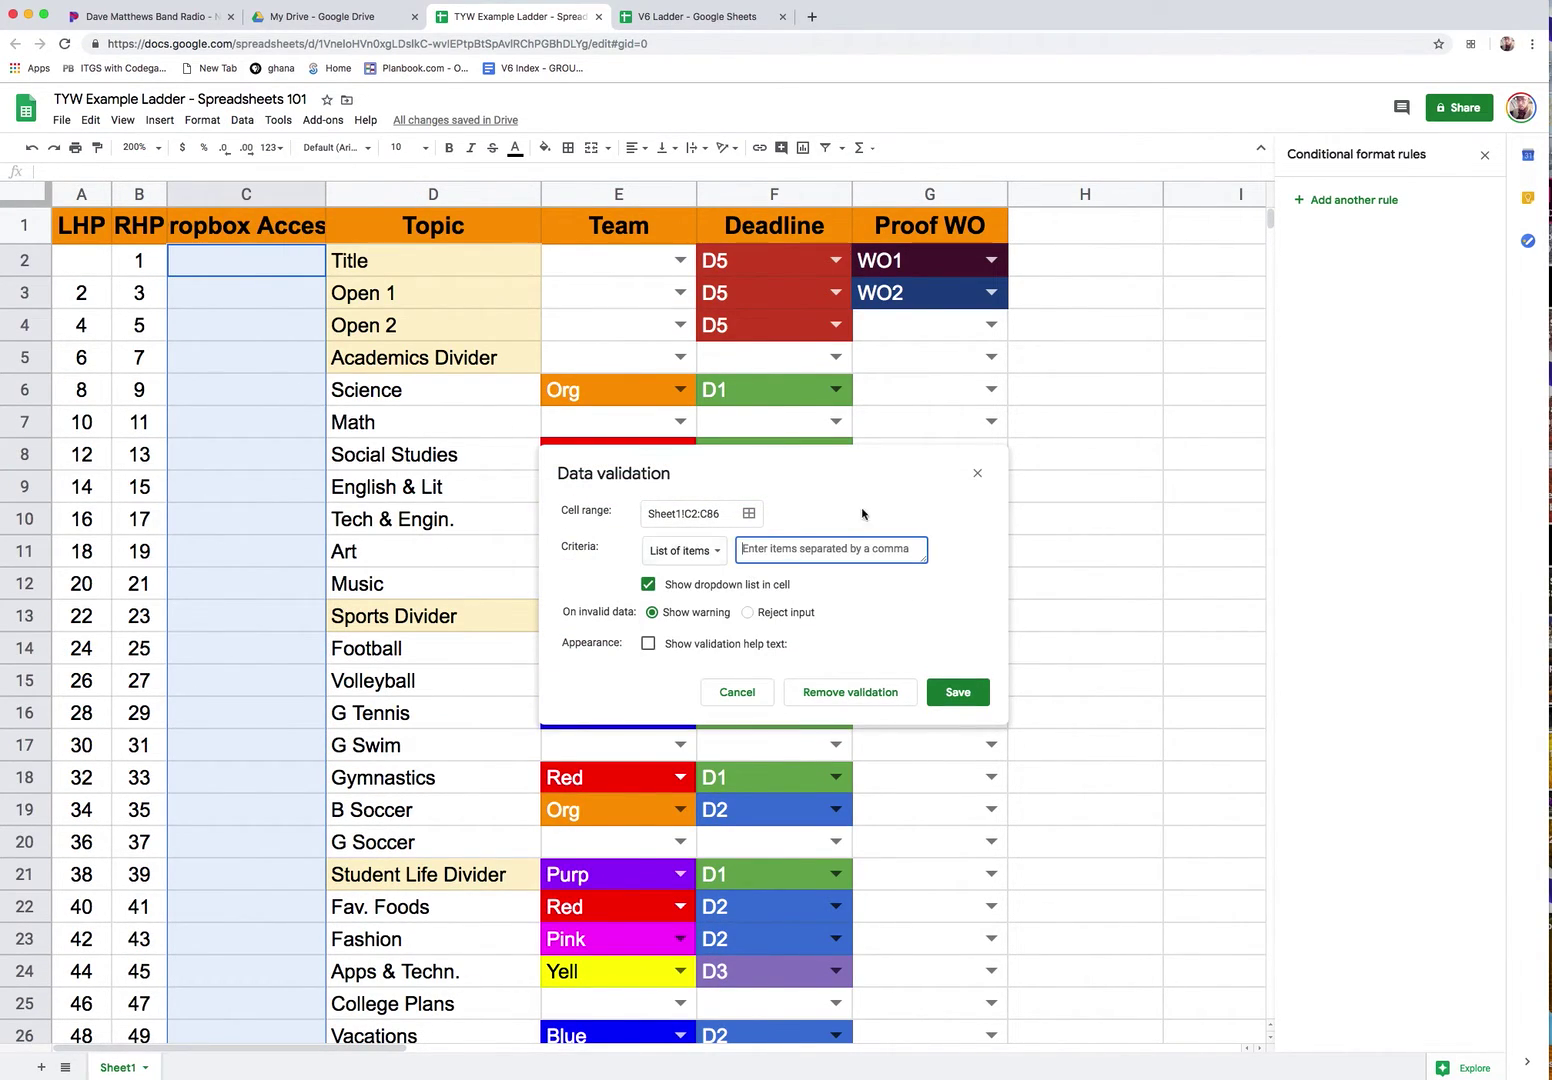
pyautogui.write('Kristin, Liz, Mia, Alivia, Simons')
pyautogui.click(958, 692)
pyautogui.click(260, 356)
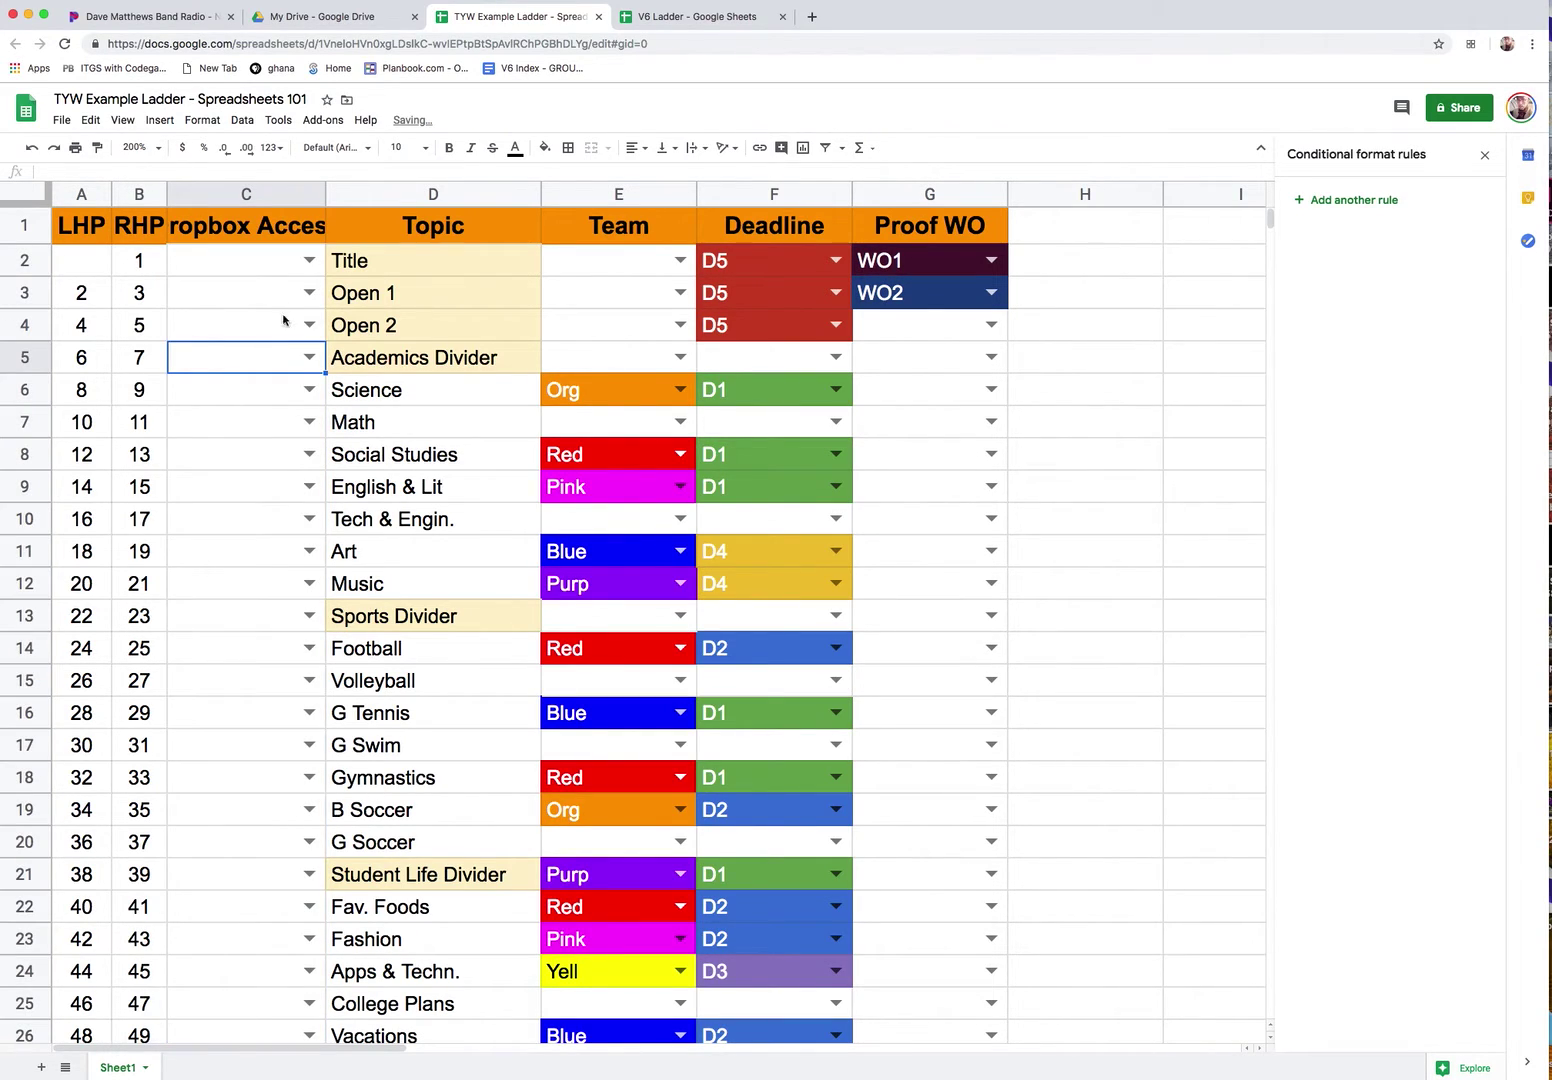
# Add a conditional format rule to C2:C86 that fills cells yellow when they are not empty.
pyautogui.click(250, 266)
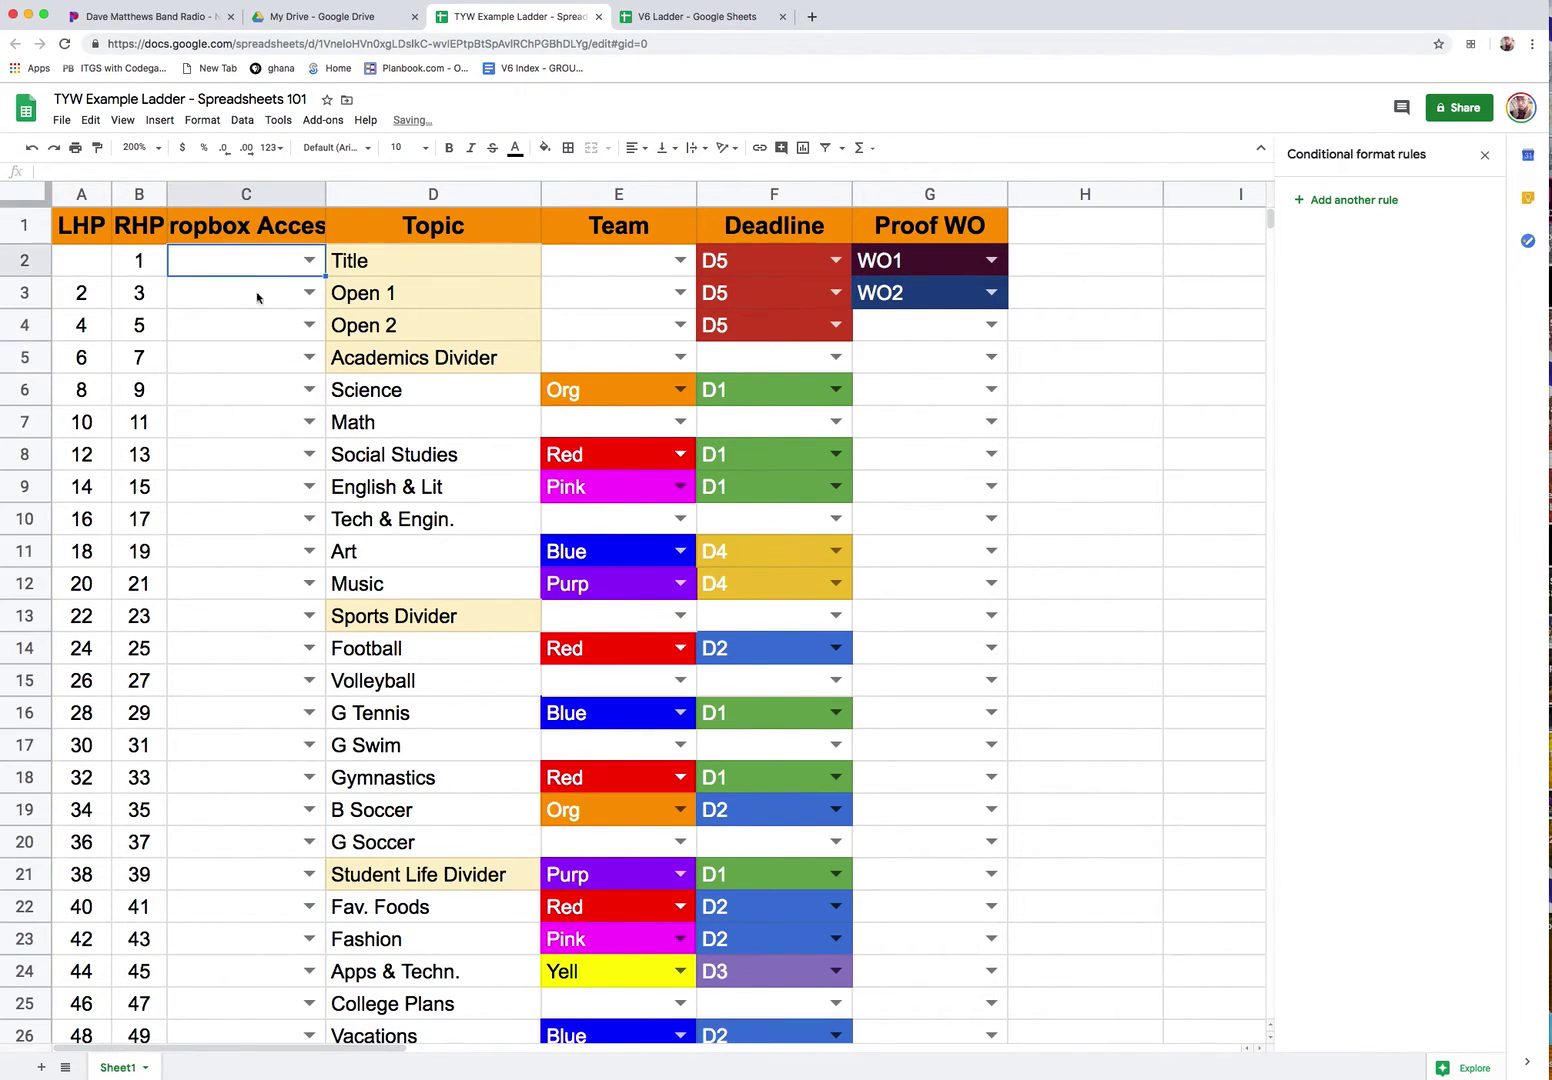
pyautogui.scroll(-20, 253, 803)
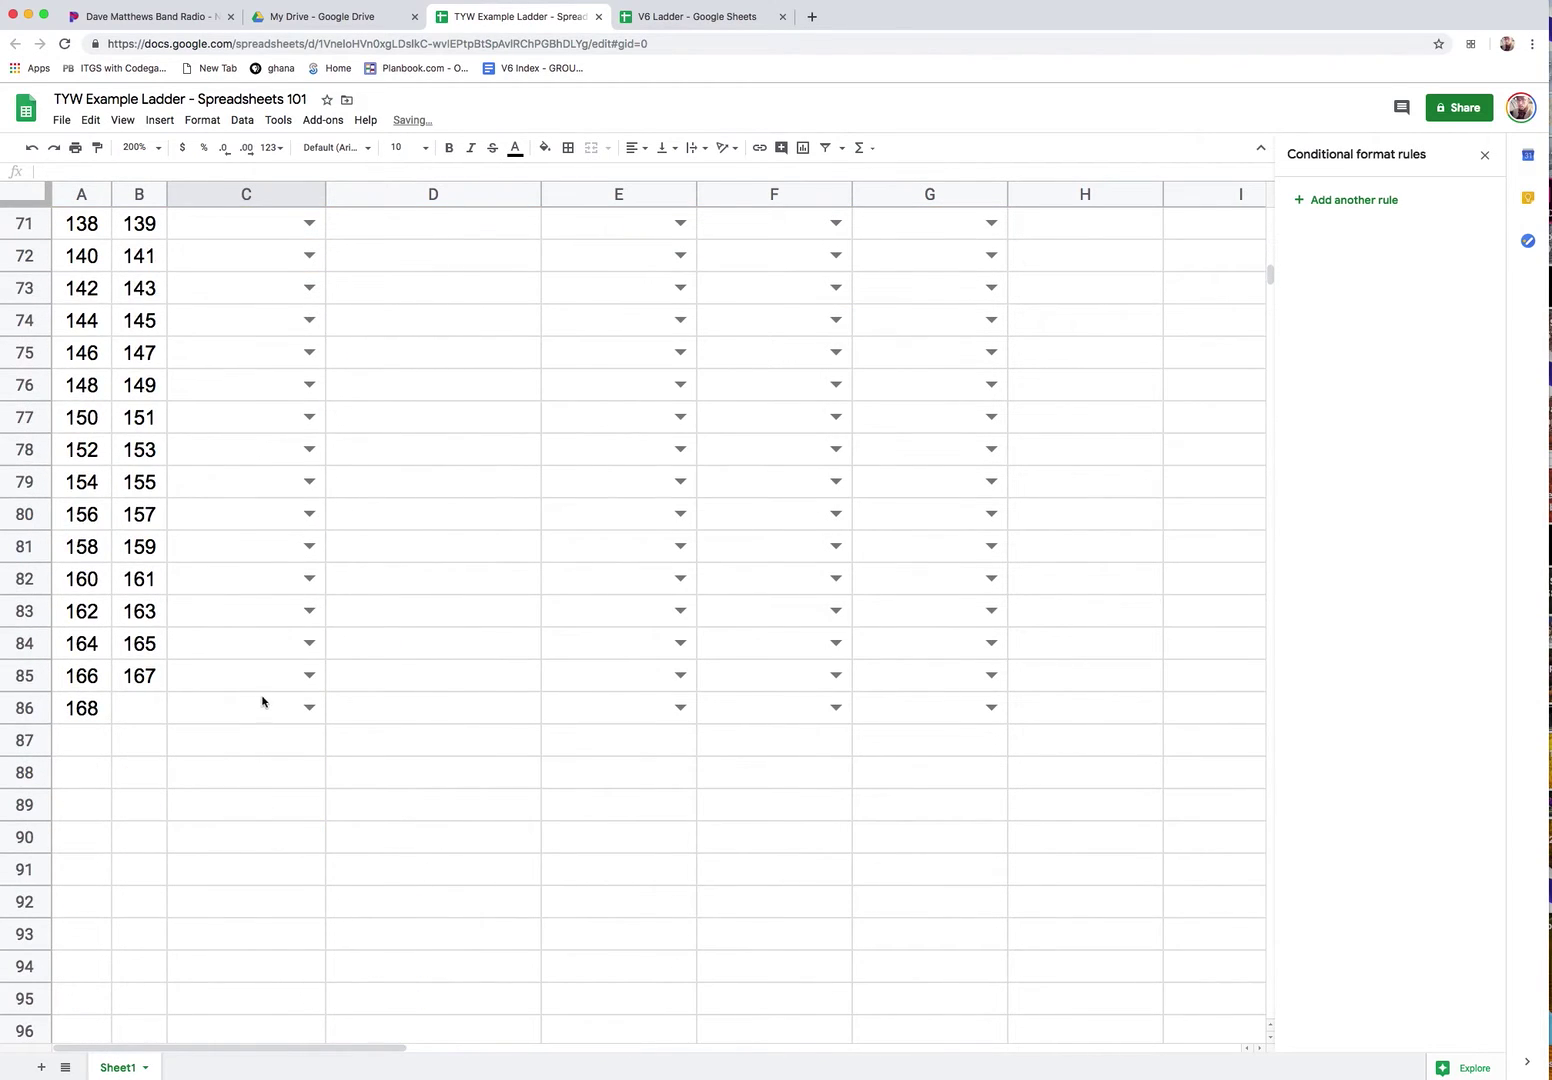
pyautogui.keyDown('shift'); pyautogui.click(262, 702); pyautogui.keyUp('shift')
pyautogui.click(242, 120)
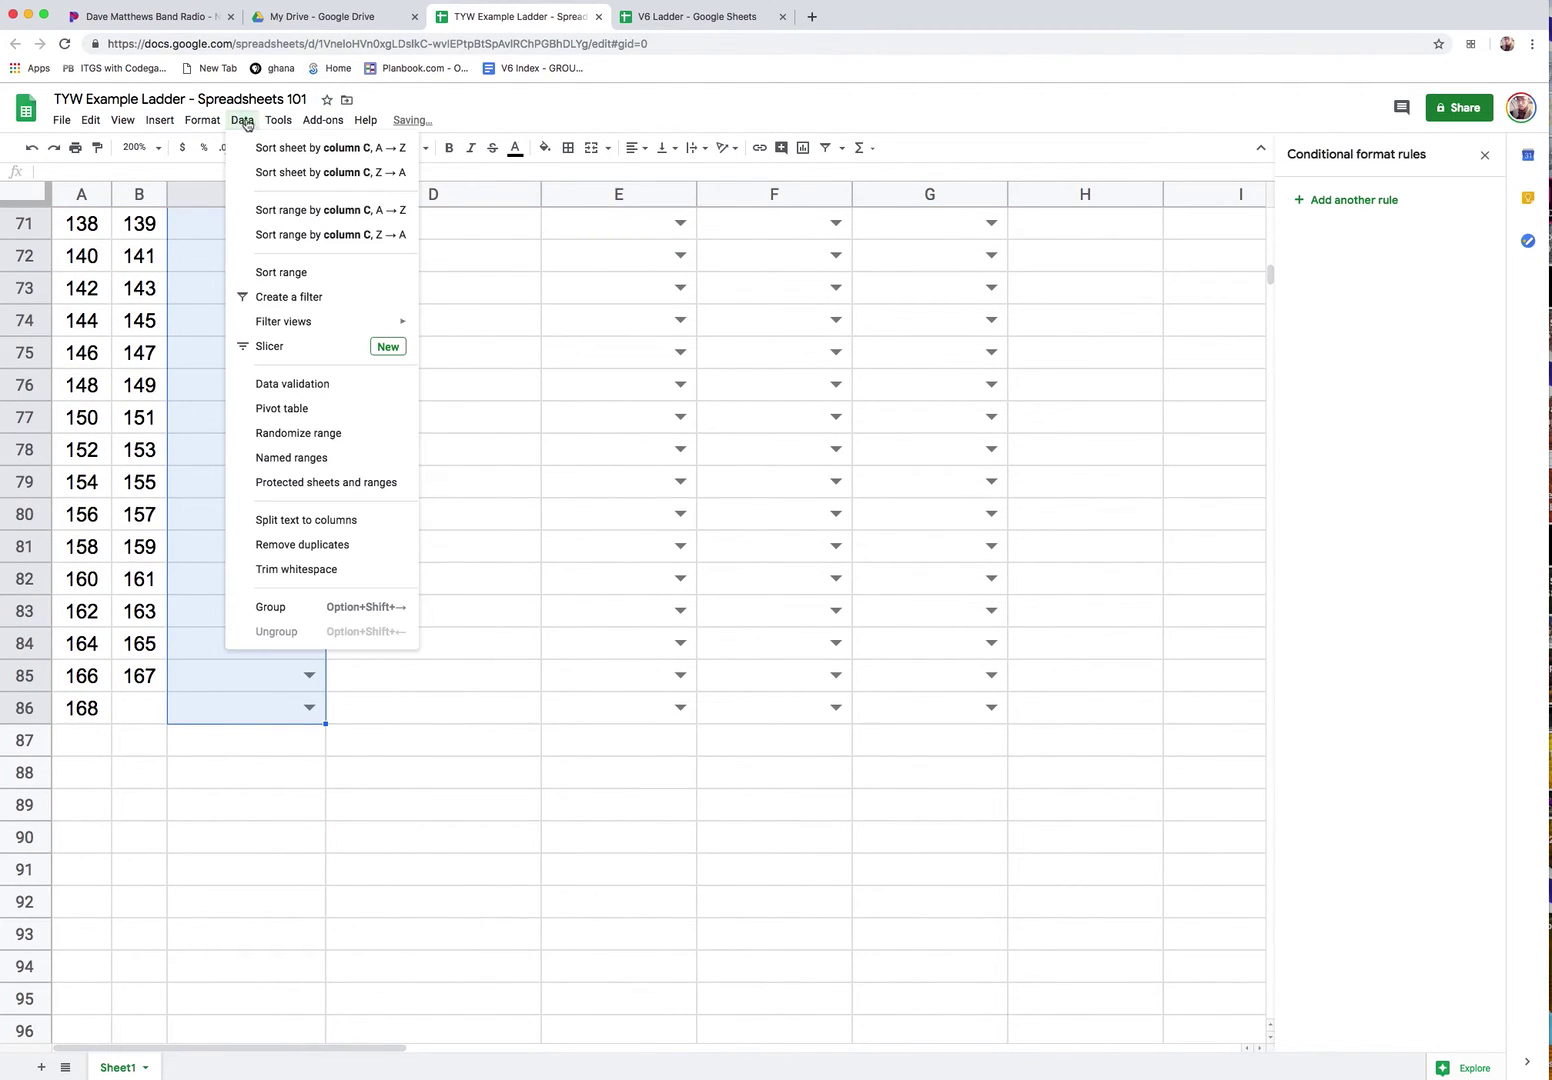
pyautogui.click(346, 386)
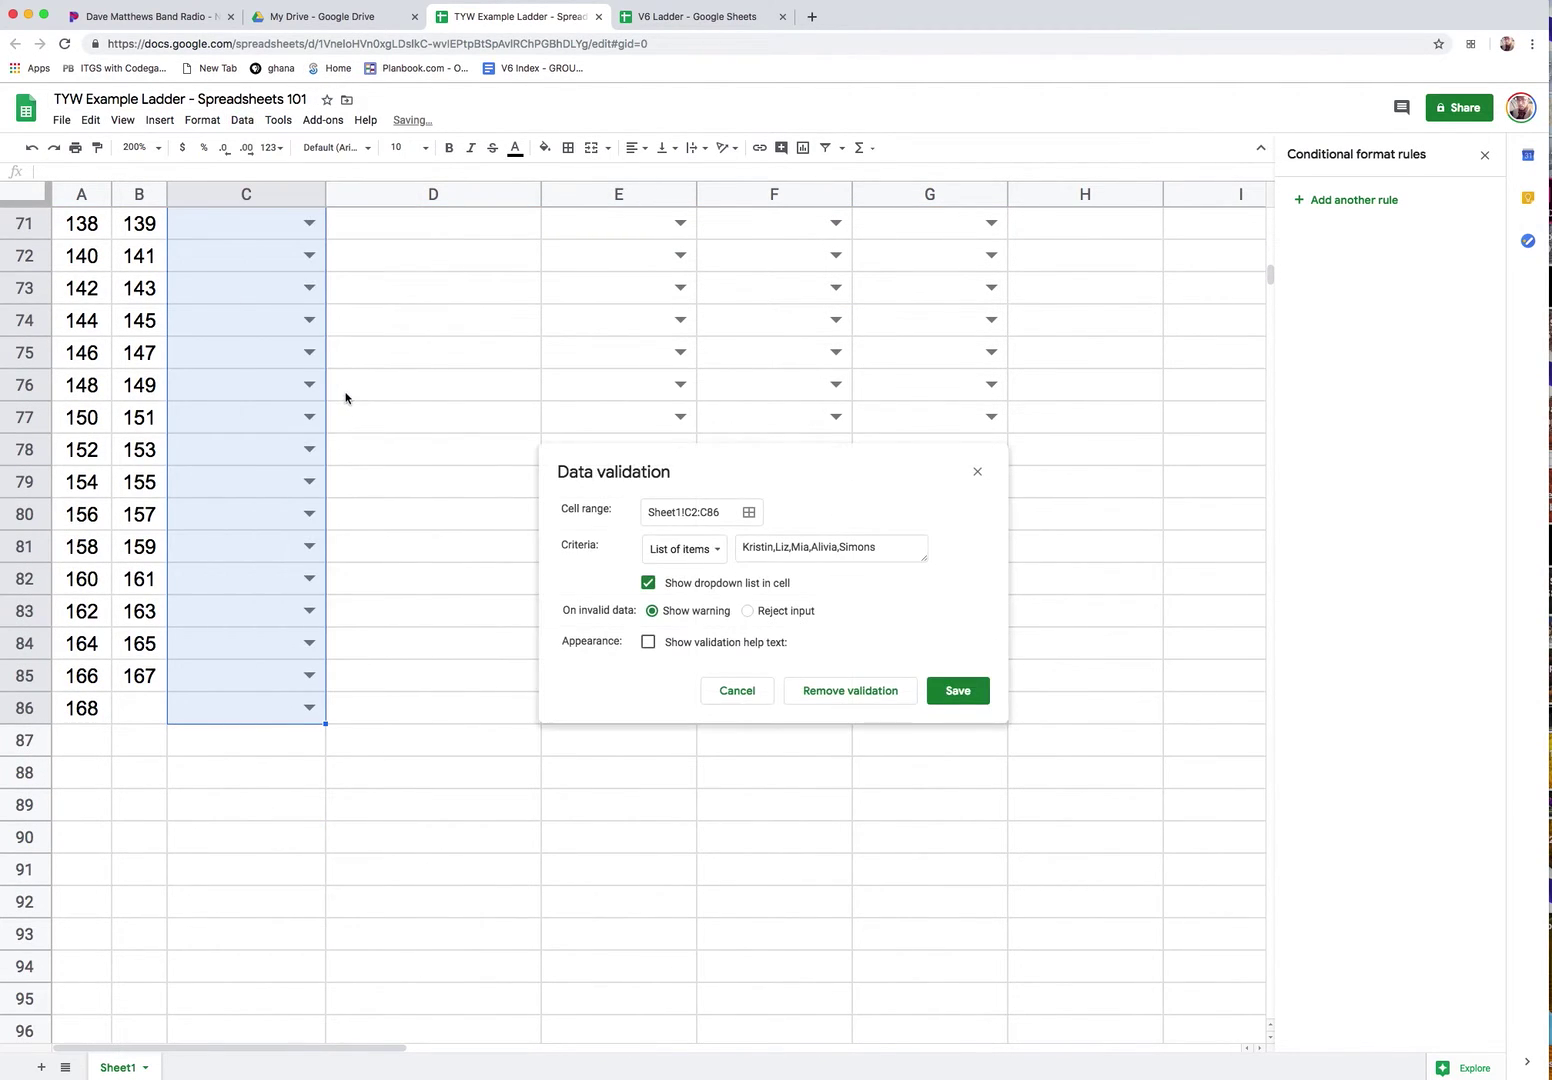
pyautogui.click(752, 691)
pyautogui.click(210, 124)
pyautogui.click(290, 484)
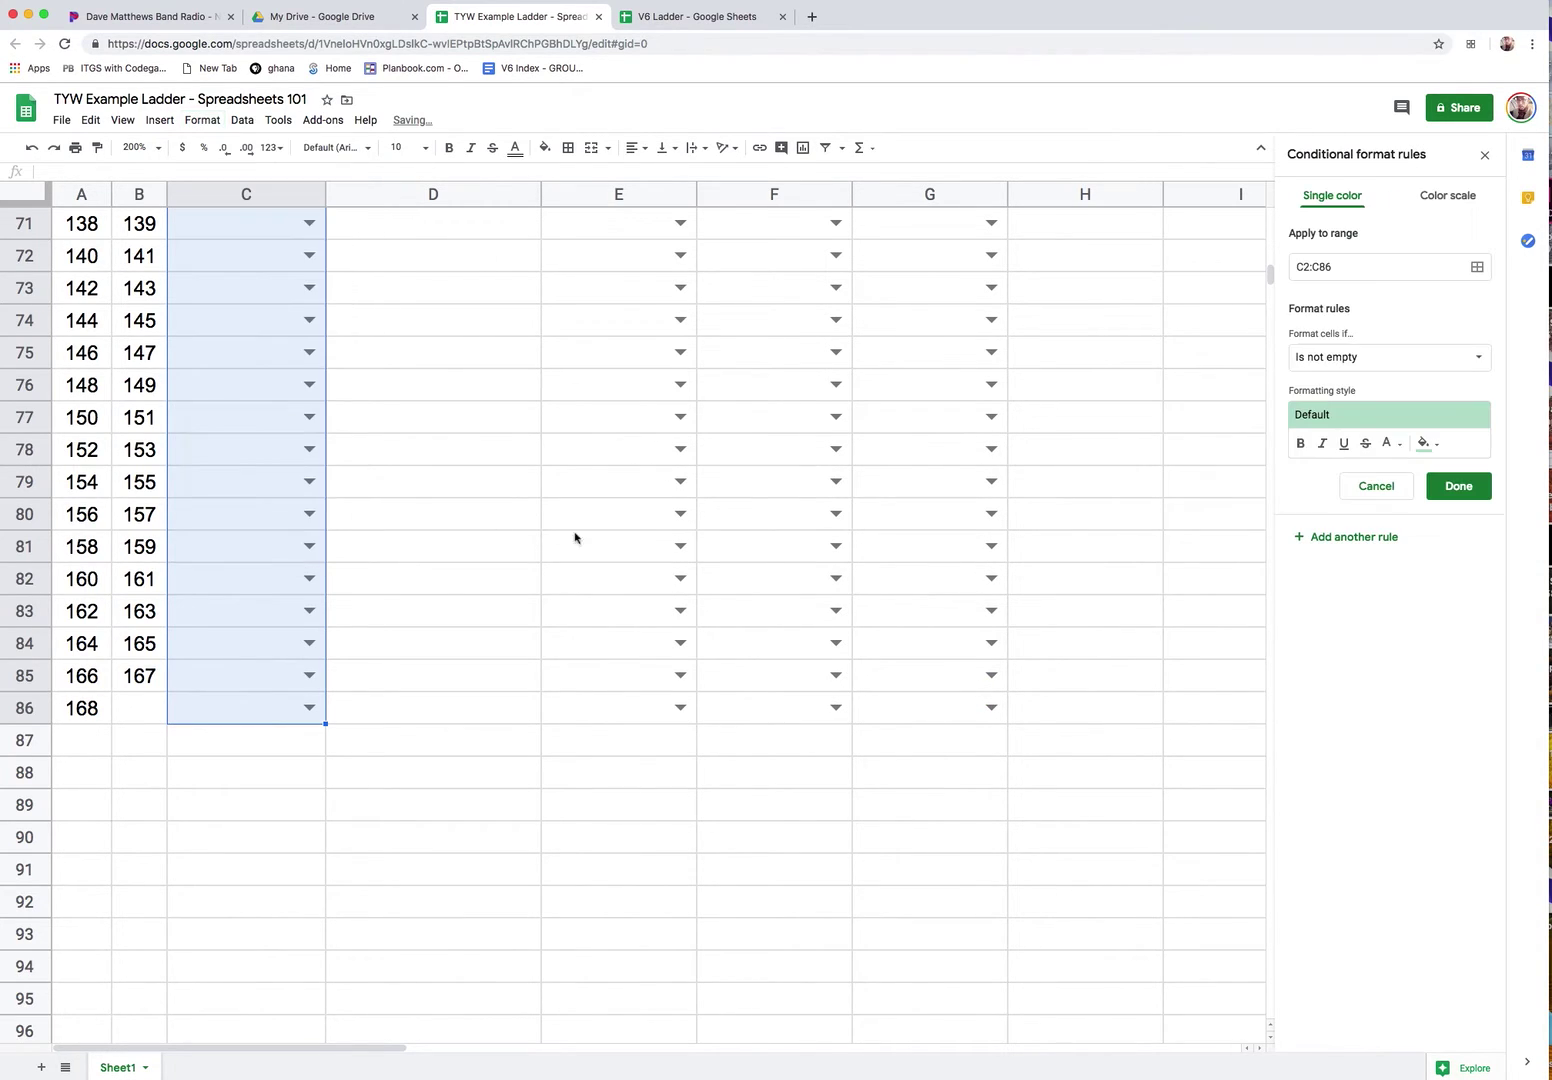
pyautogui.click(1424, 447)
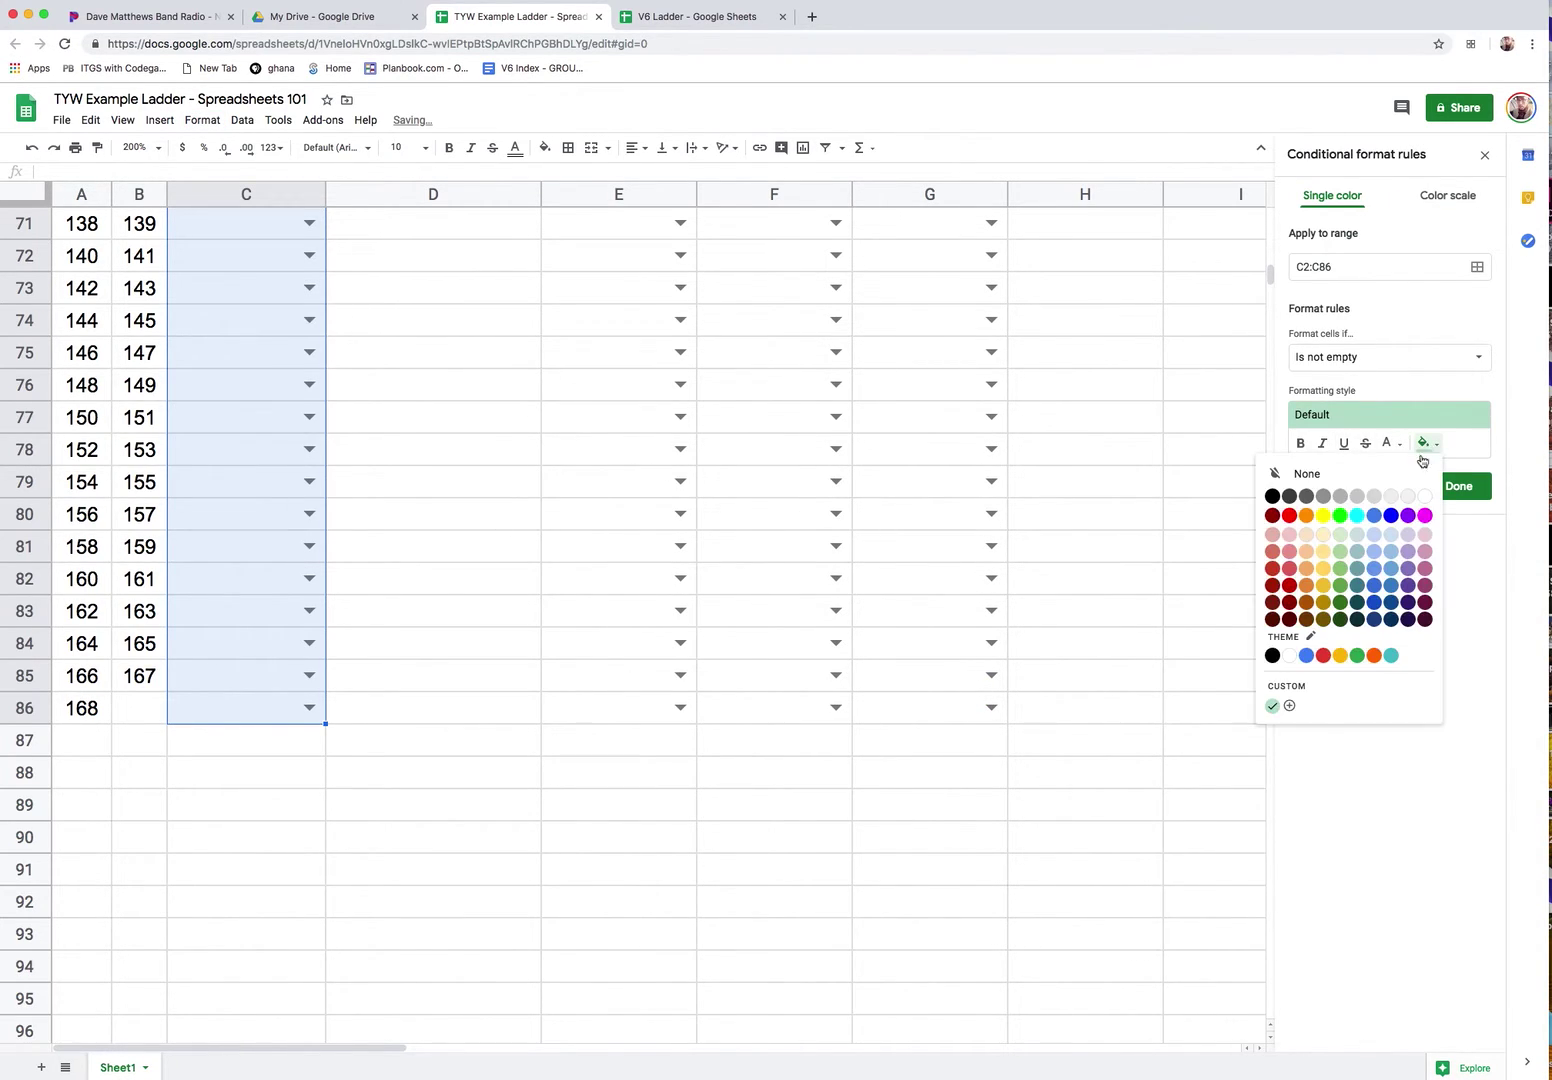
pyautogui.click(1323, 515)
pyautogui.click(1458, 486)
pyautogui.scroll(10, 340, 332)
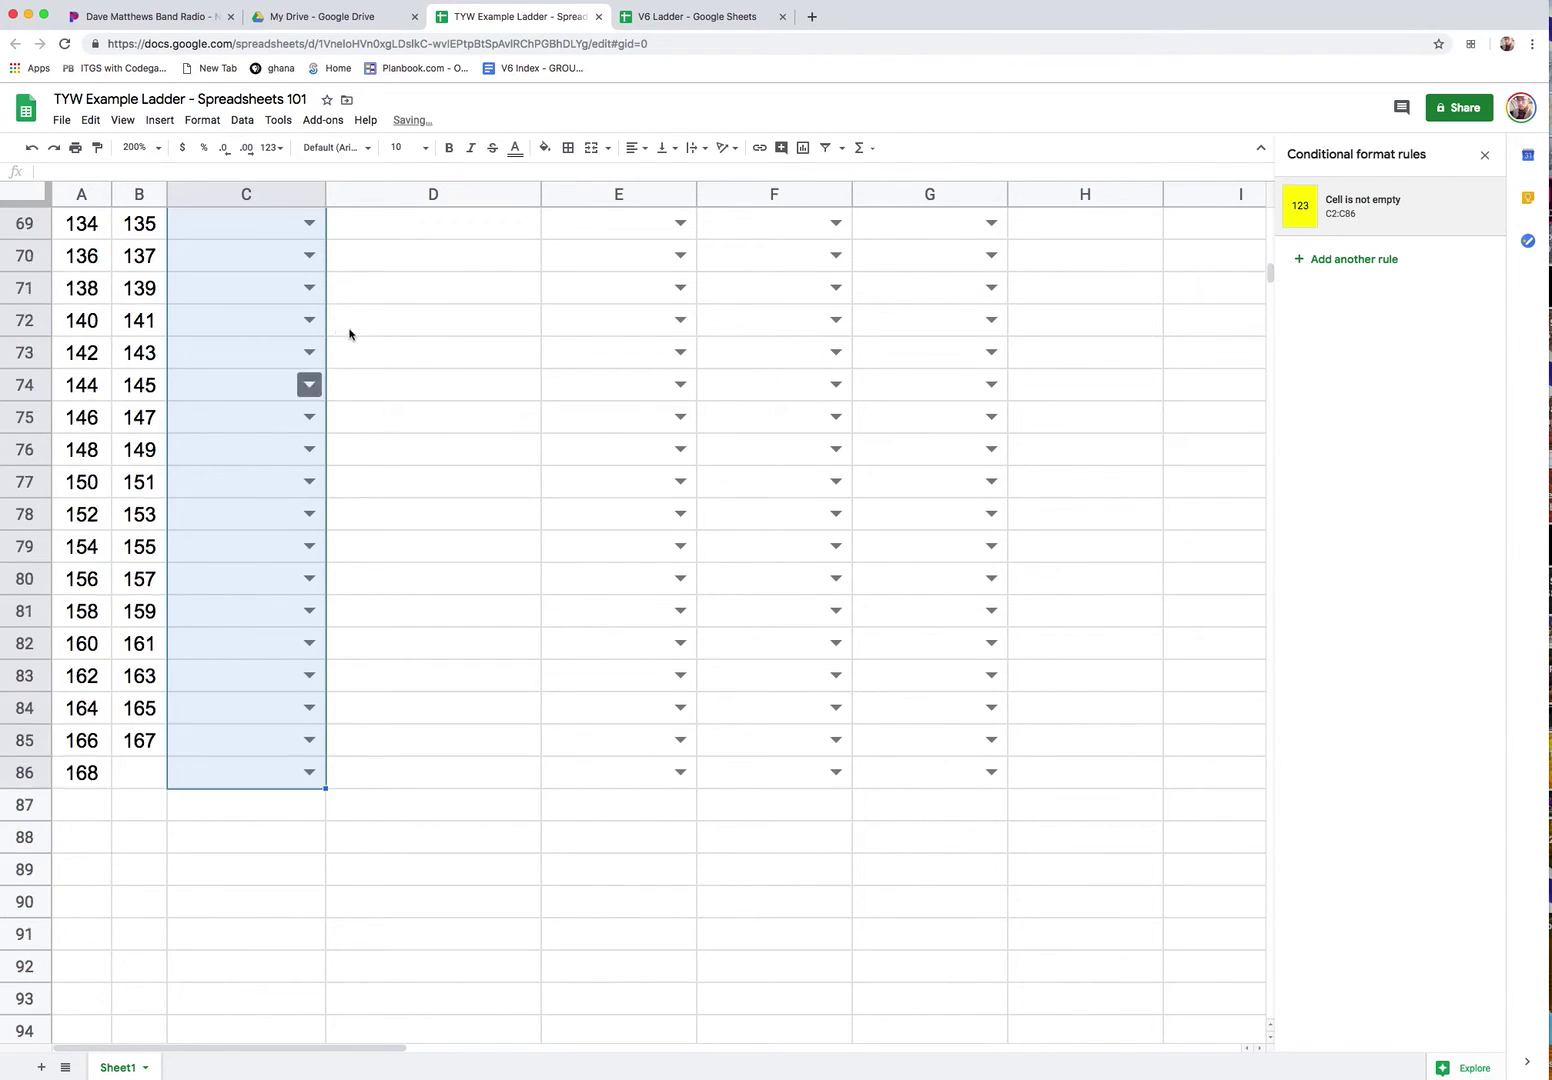
pyautogui.scroll(7, 386, 343)
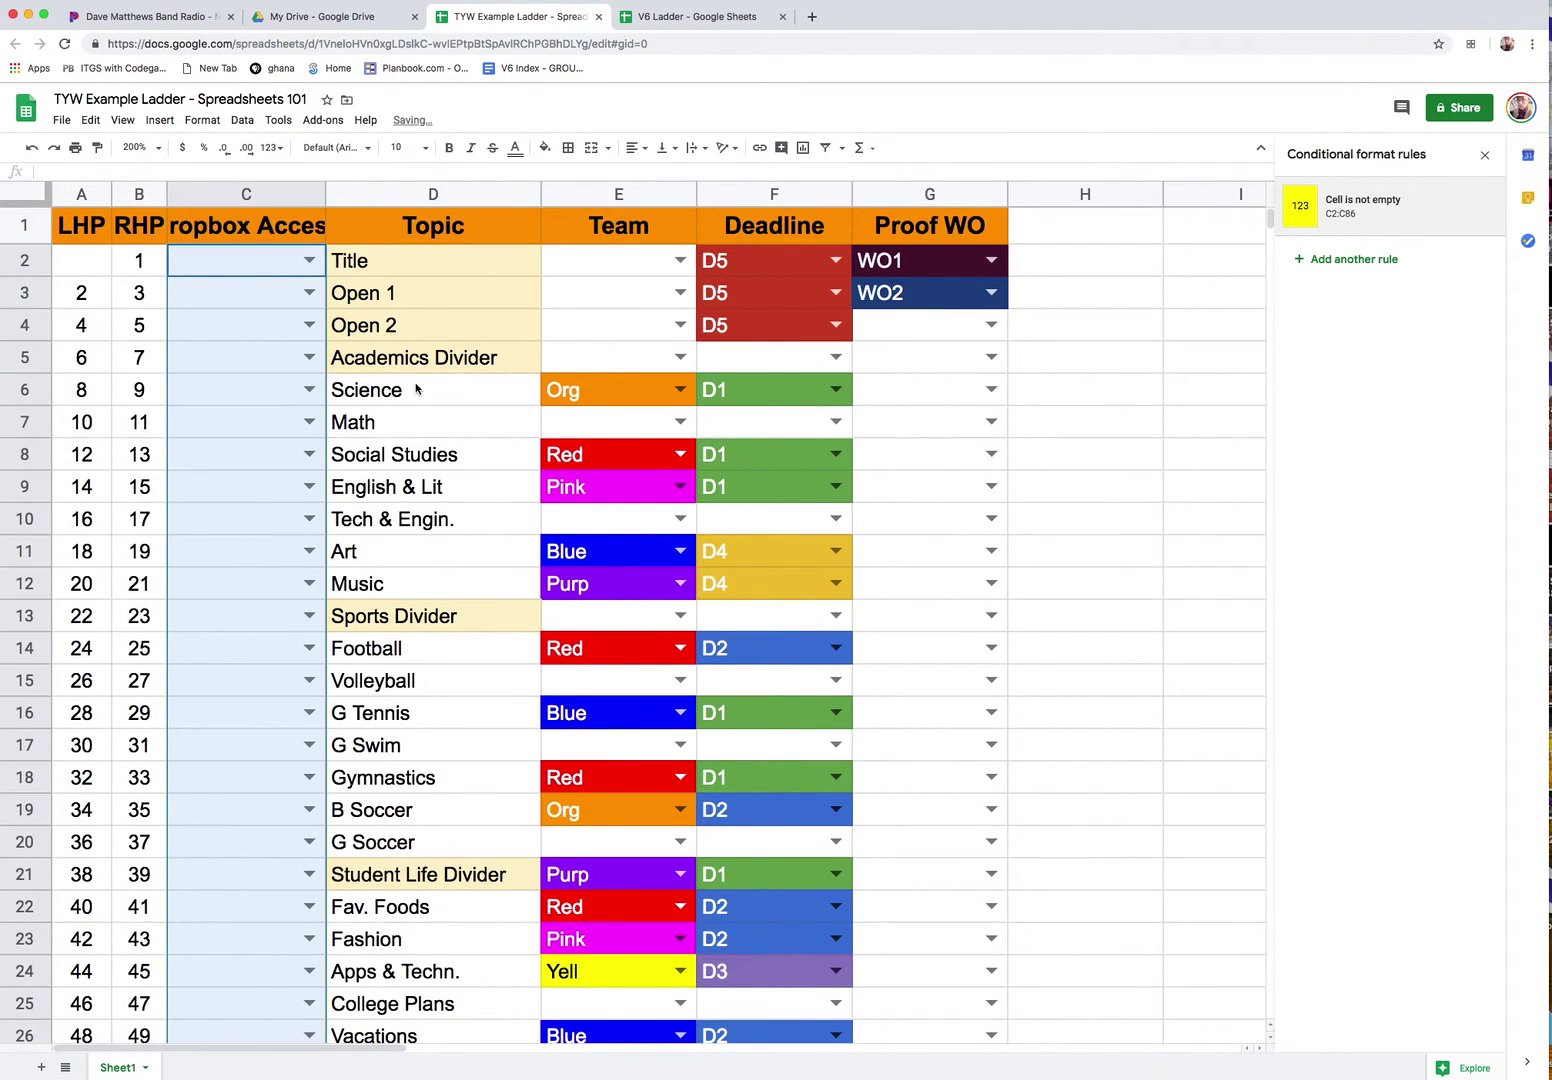
pyautogui.click(1030, 358)
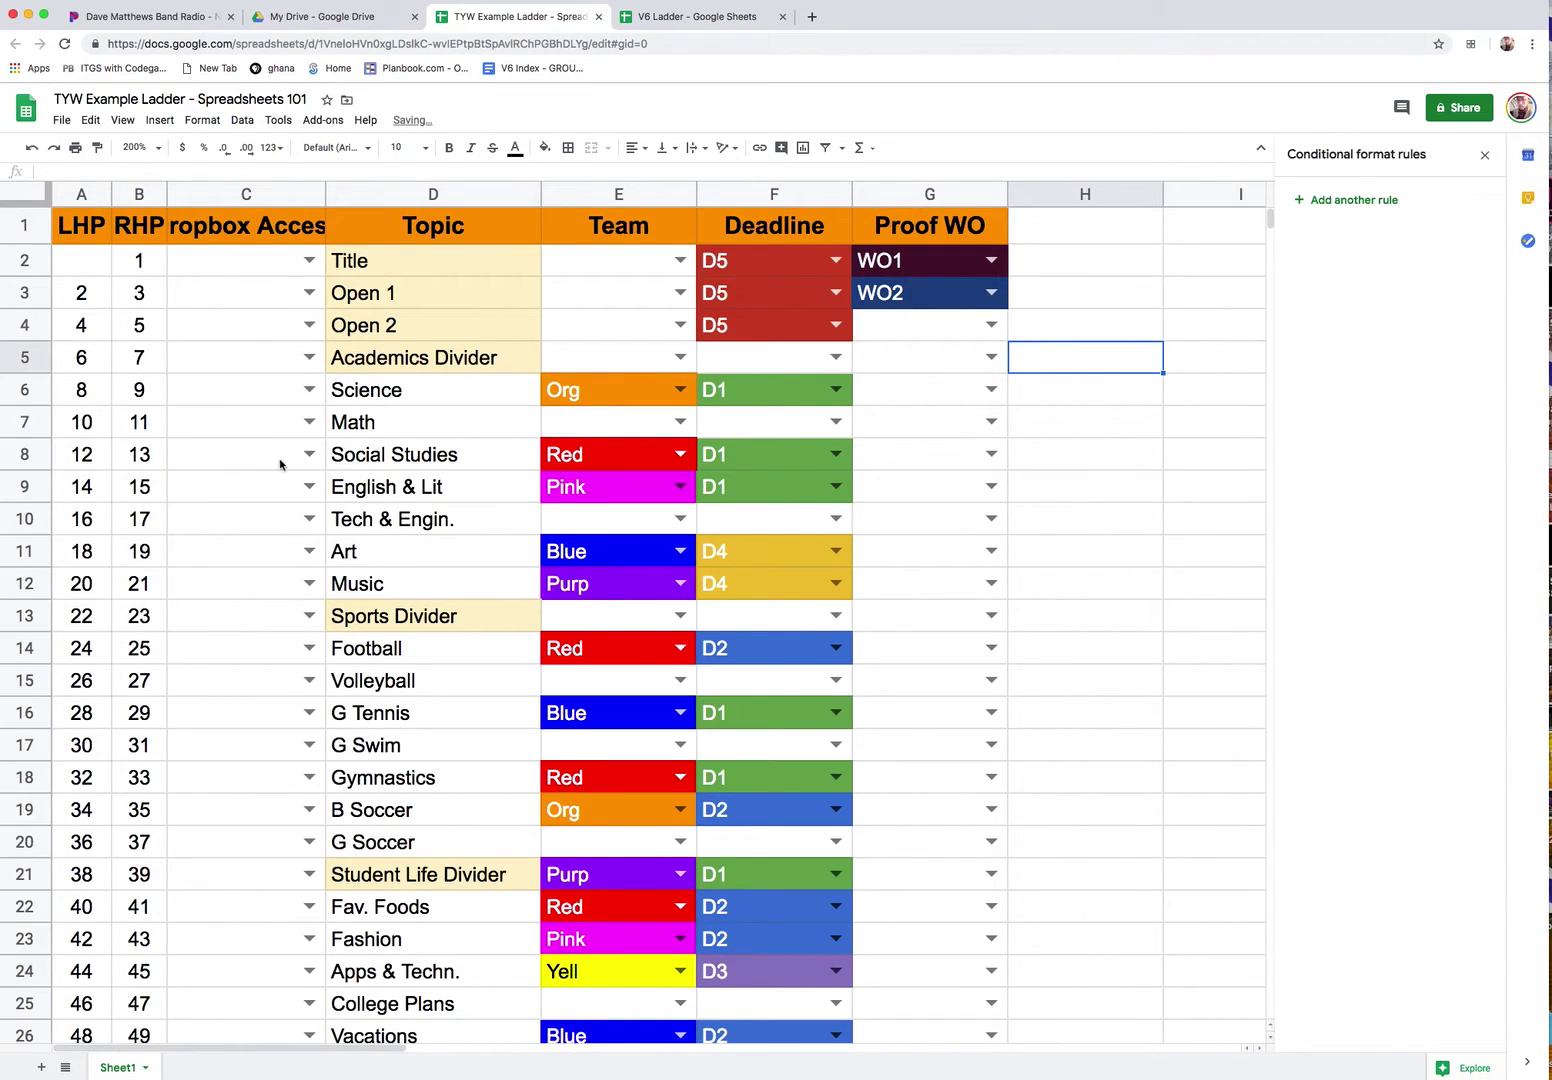
# Choose staff members under Dropbox Access for the Science, Art and G Swim rows, and fill the G Swim choice through row 19.
pyautogui.click(309, 389)
pyautogui.click(242, 420)
pyautogui.click(309, 551)
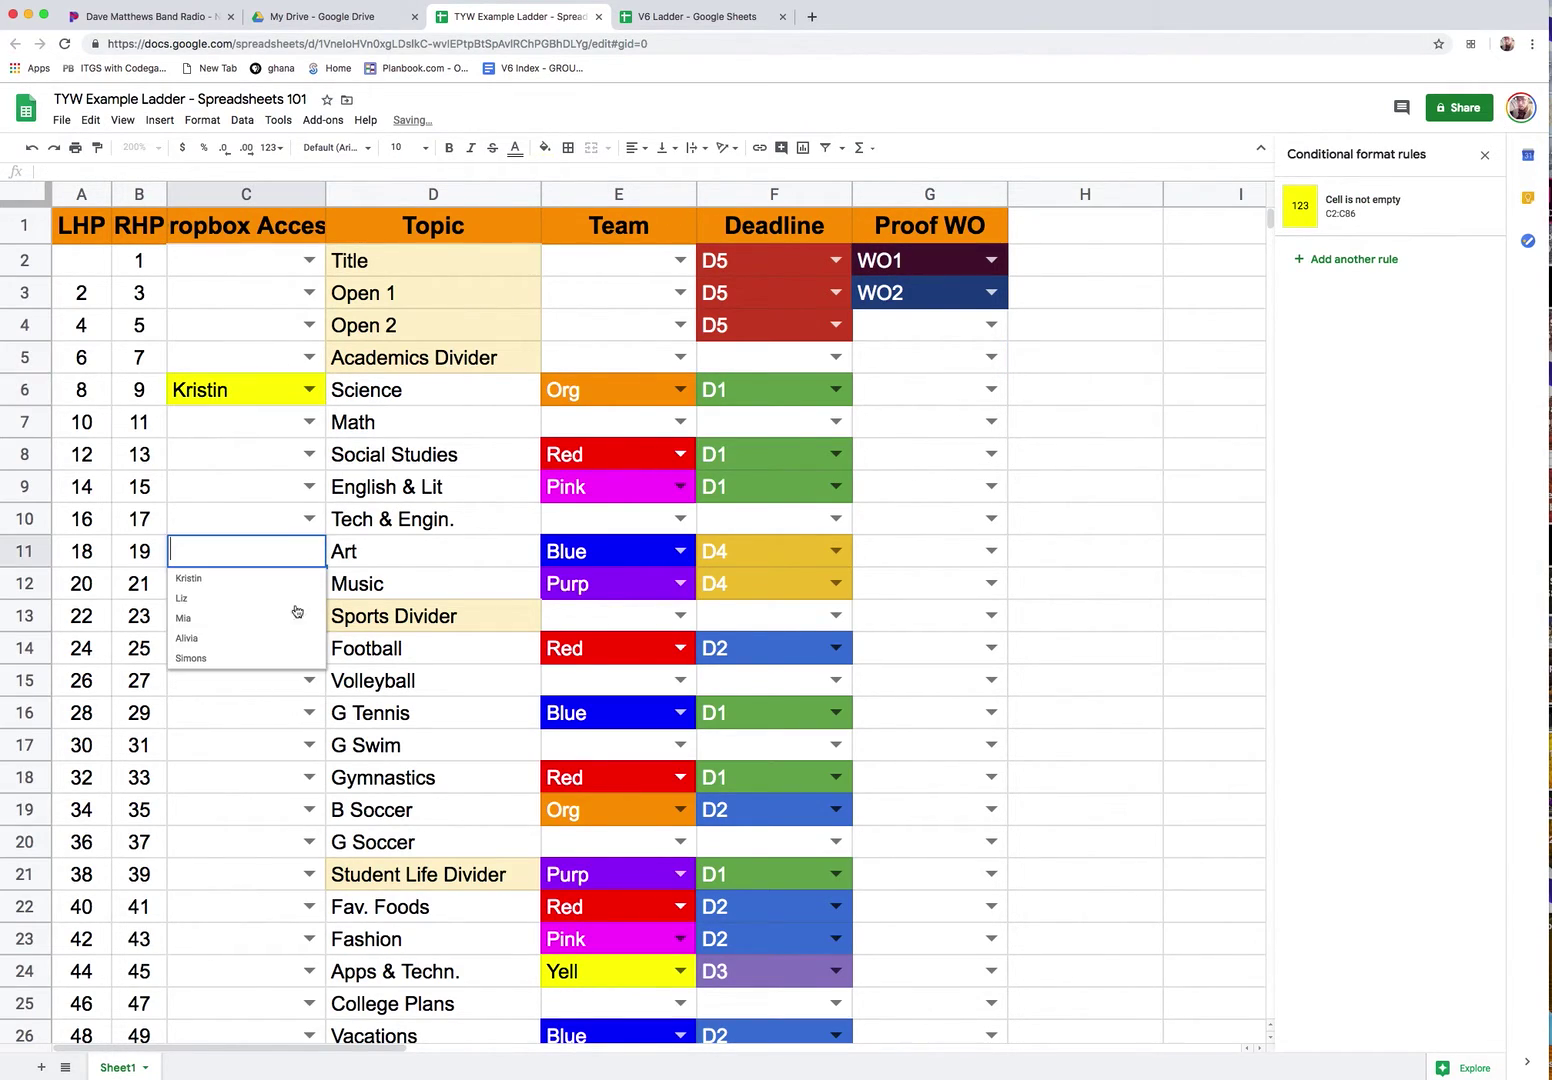
pyautogui.click(262, 645)
pyautogui.click(309, 742)
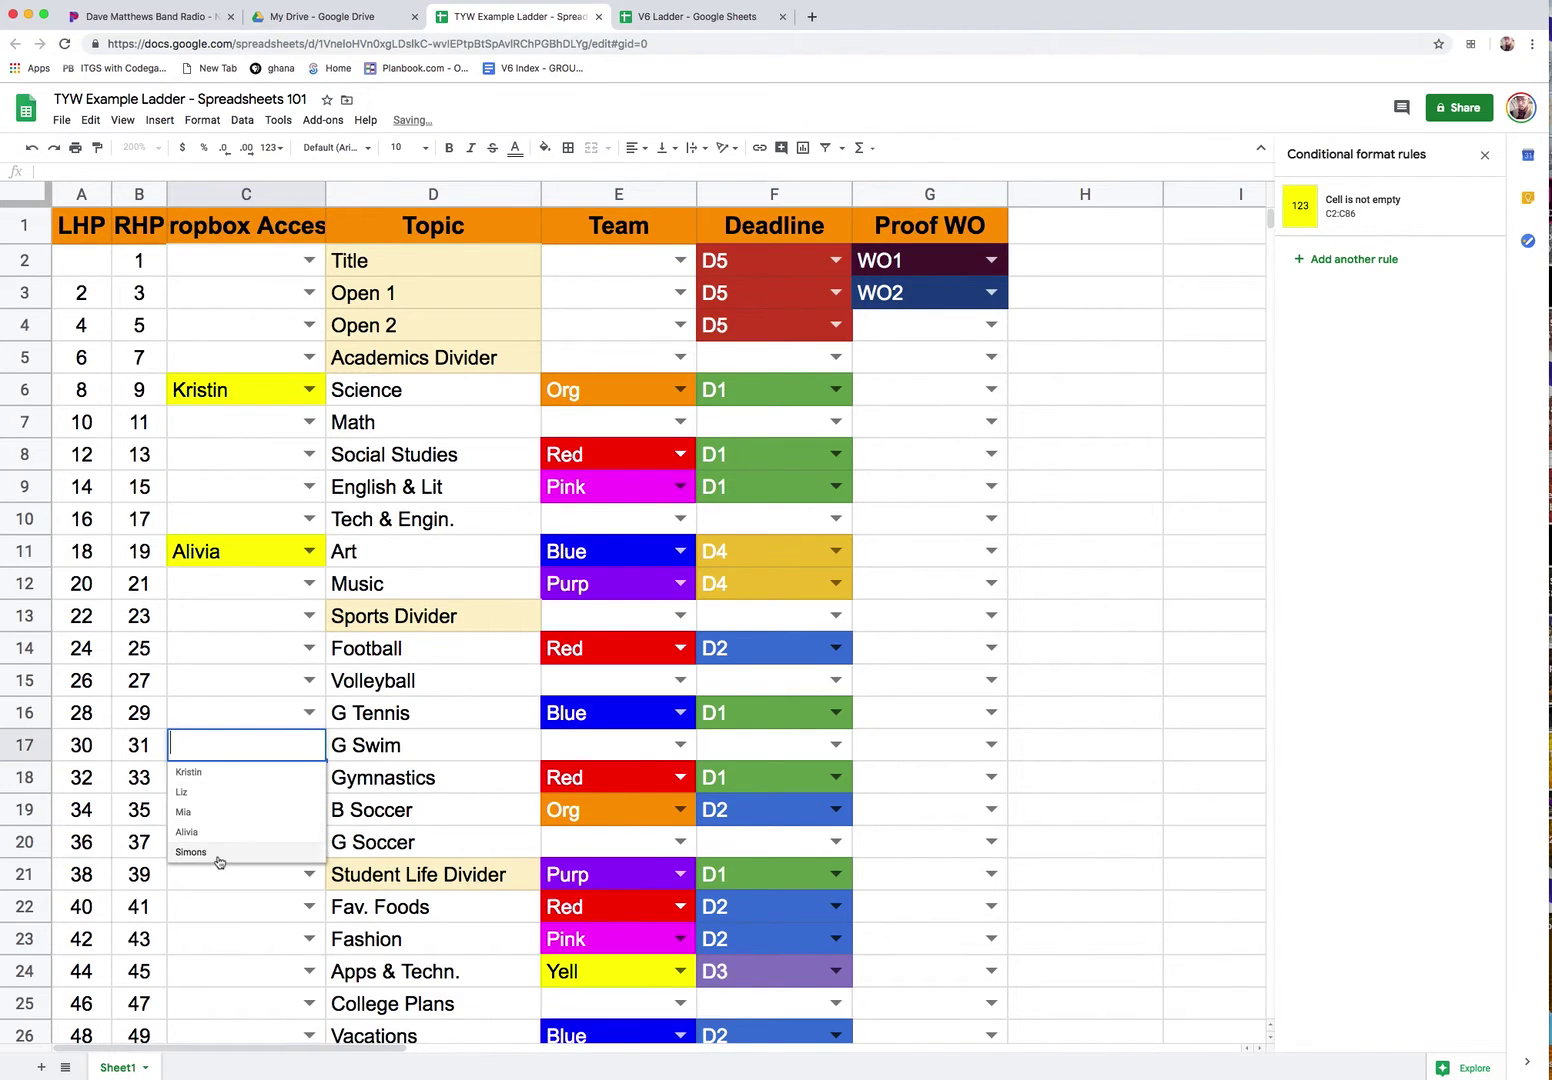
pyautogui.click(218, 856)
pyautogui.moveTo(325, 761); pyautogui.dragTo(320, 824)
pyautogui.click(935, 712)
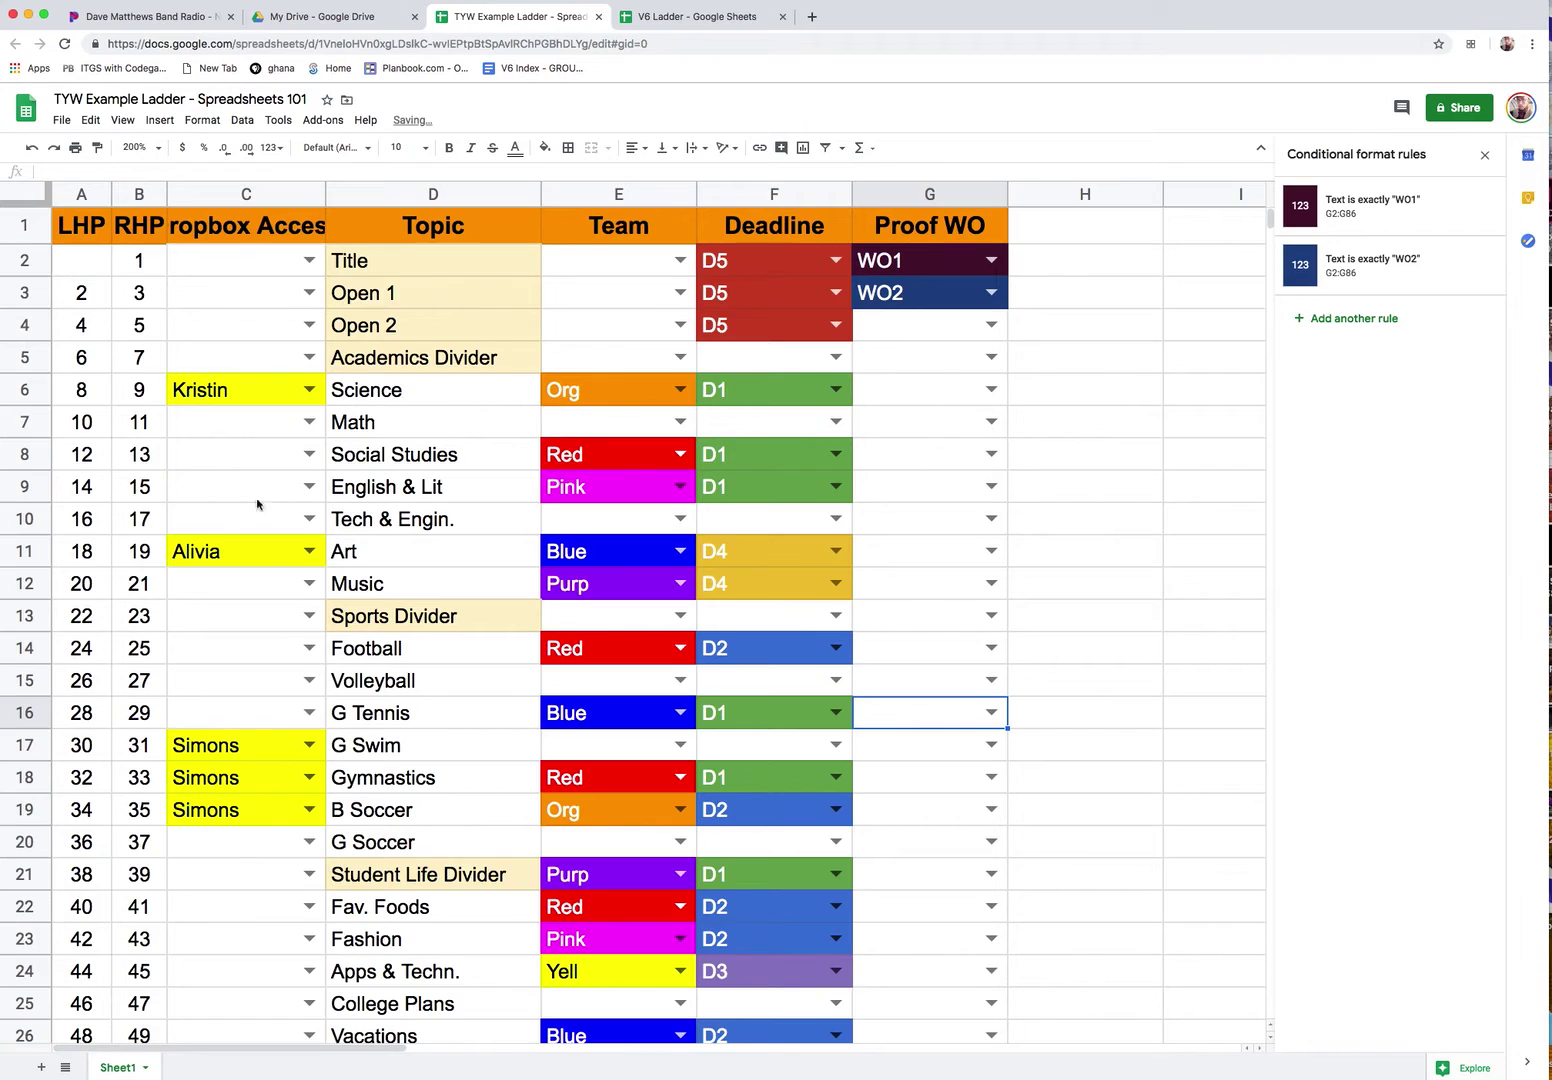
# Clear the sample staff names from C6, C11 and C17:C19 in the Dropbox Access column.
pyautogui.click(237, 397)
pyautogui.press('Delete')
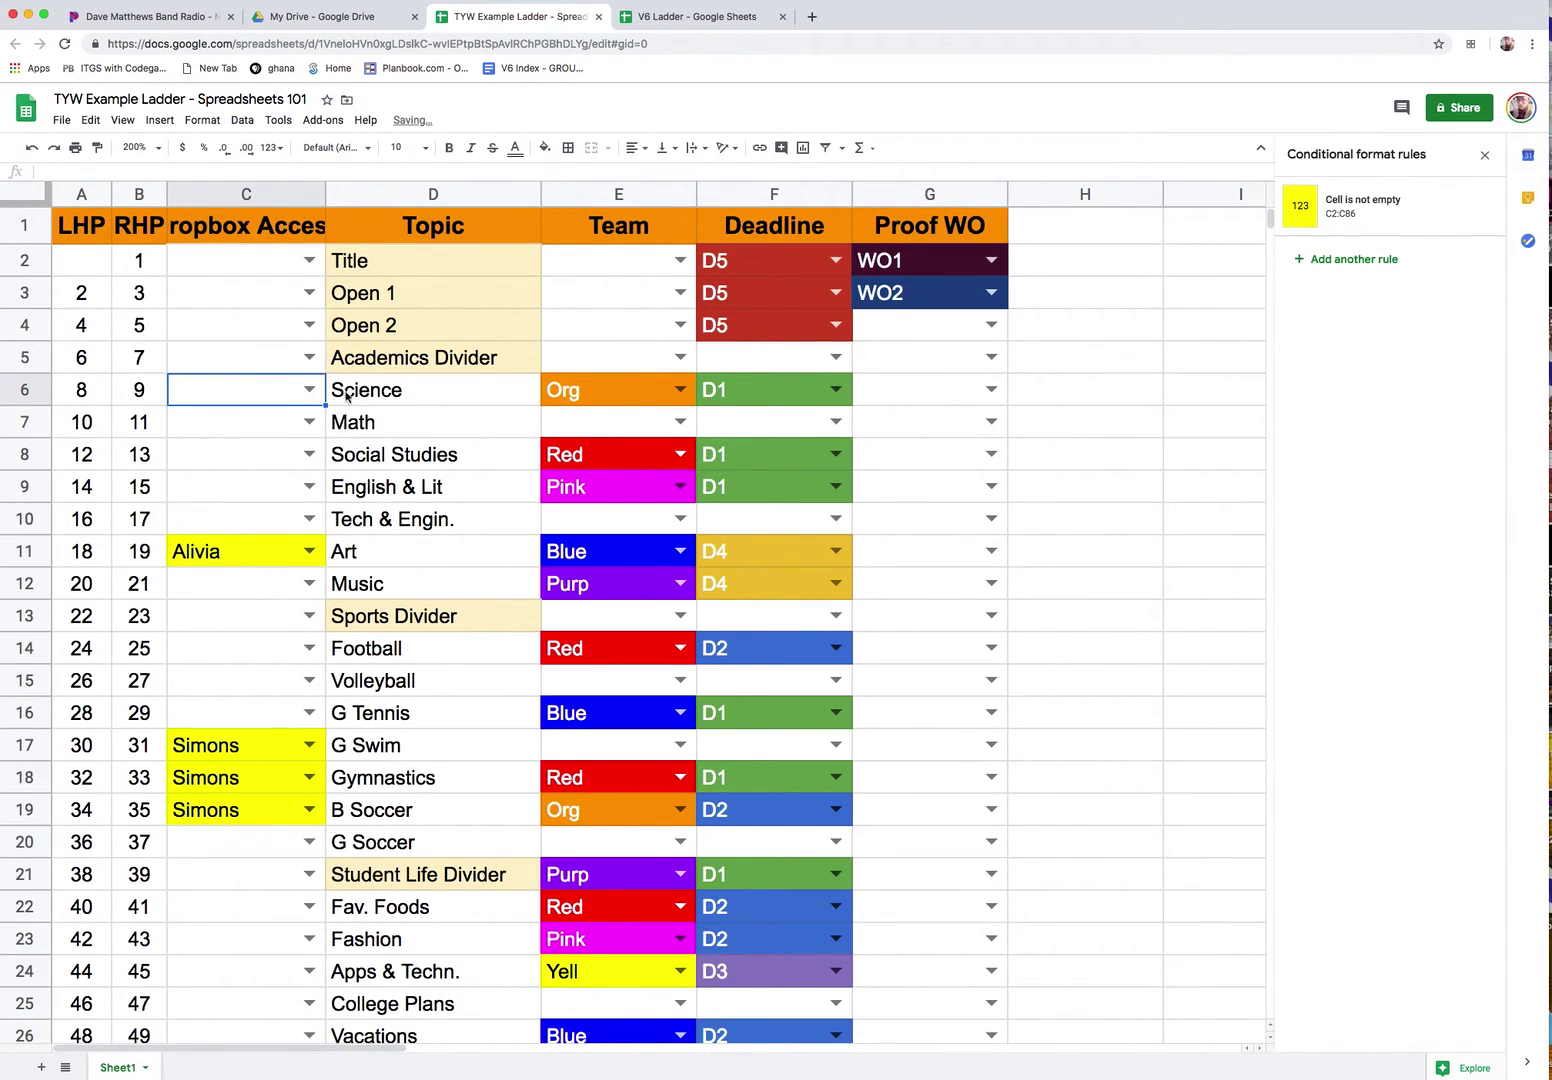
pyautogui.click(310, 390)
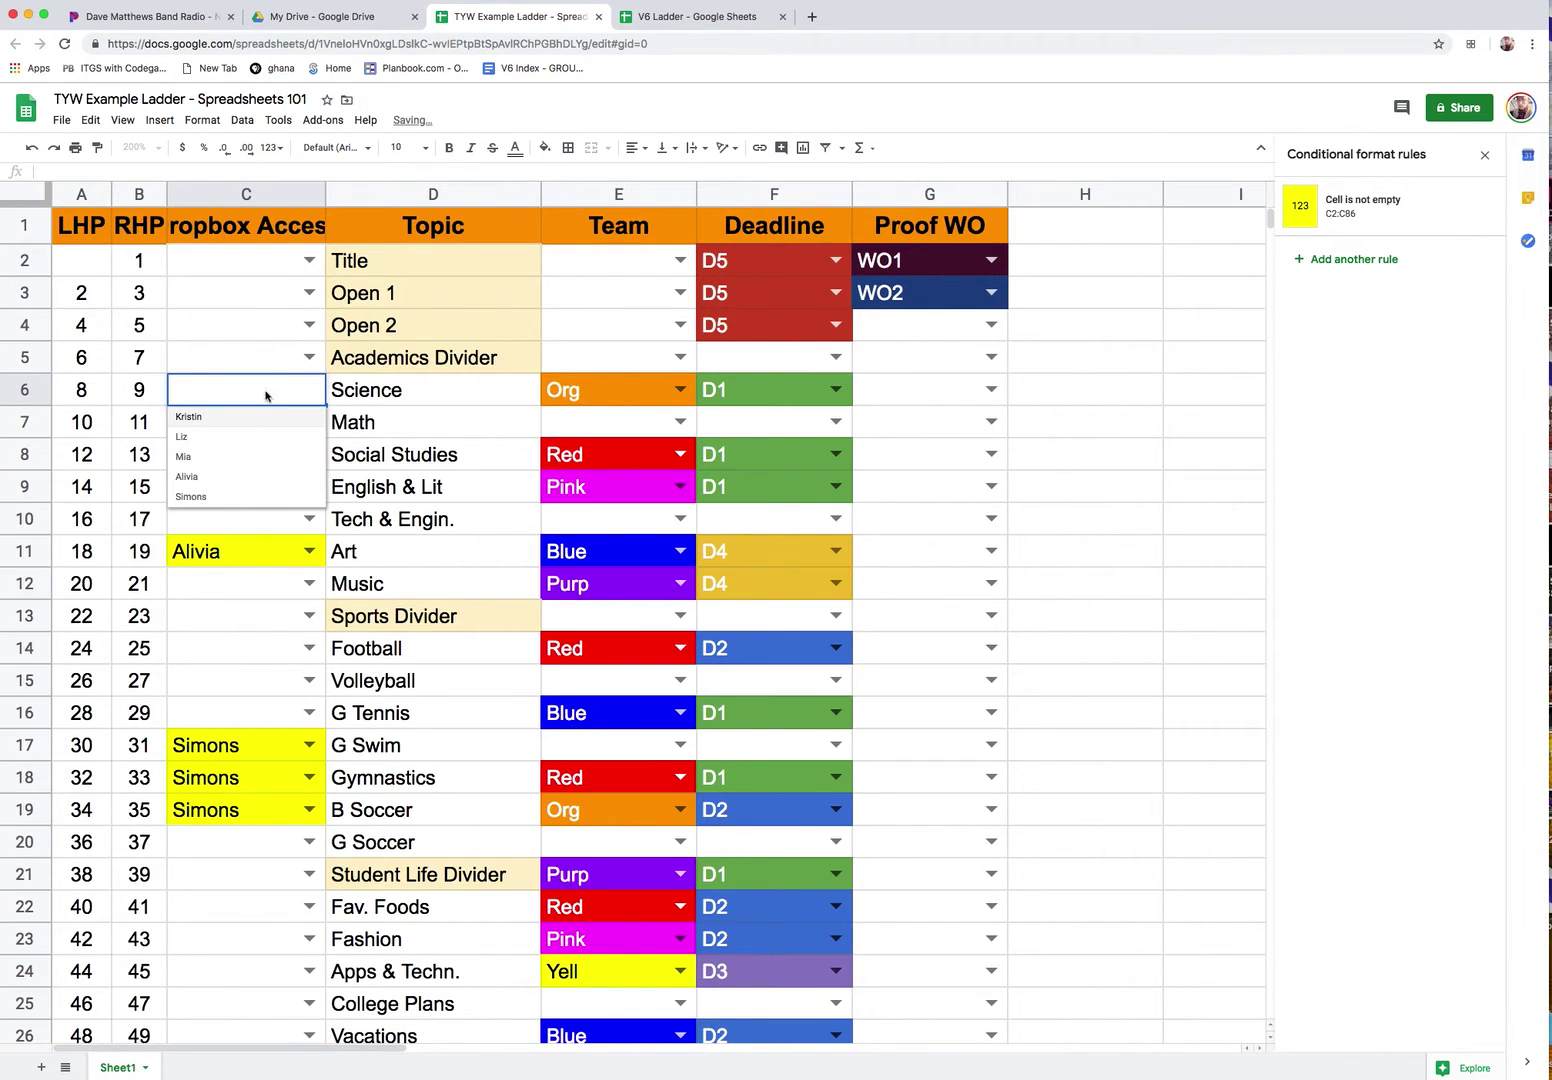
pyautogui.press('Escape')
pyautogui.press('Up')
pyautogui.click(238, 552)
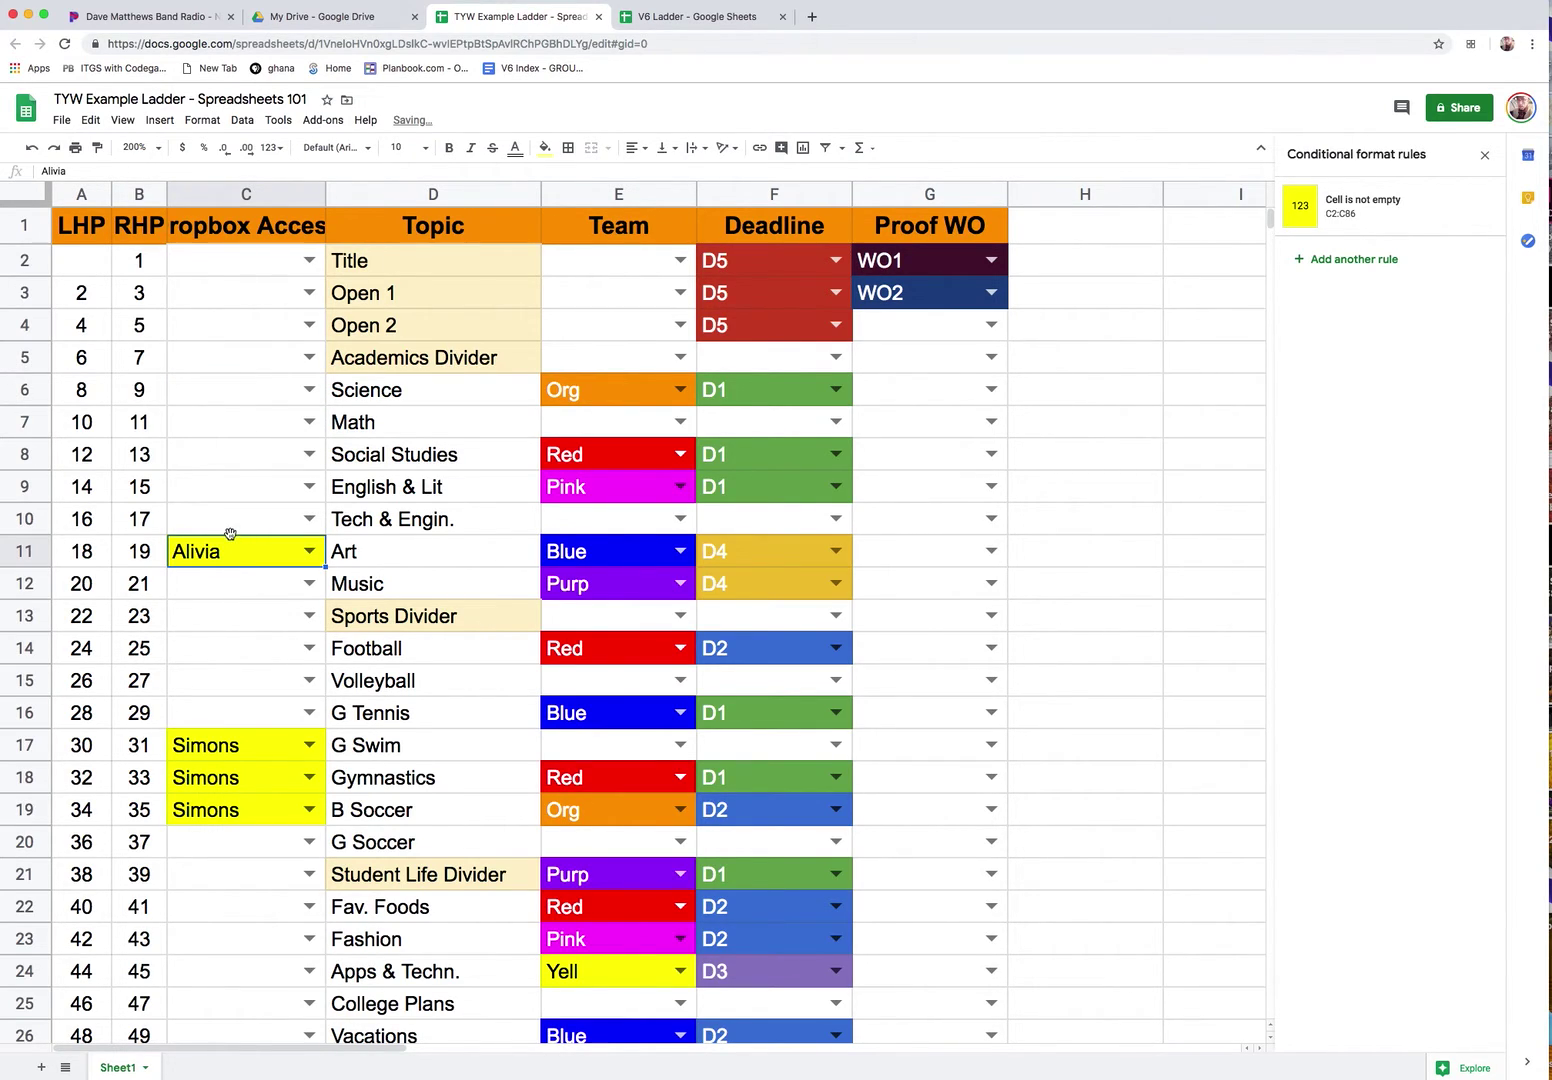
pyautogui.press('Delete')
pyautogui.click(217, 747)
pyautogui.press('Delete')
pyautogui.click(218, 778)
pyautogui.press('Delete')
pyautogui.click(222, 830)
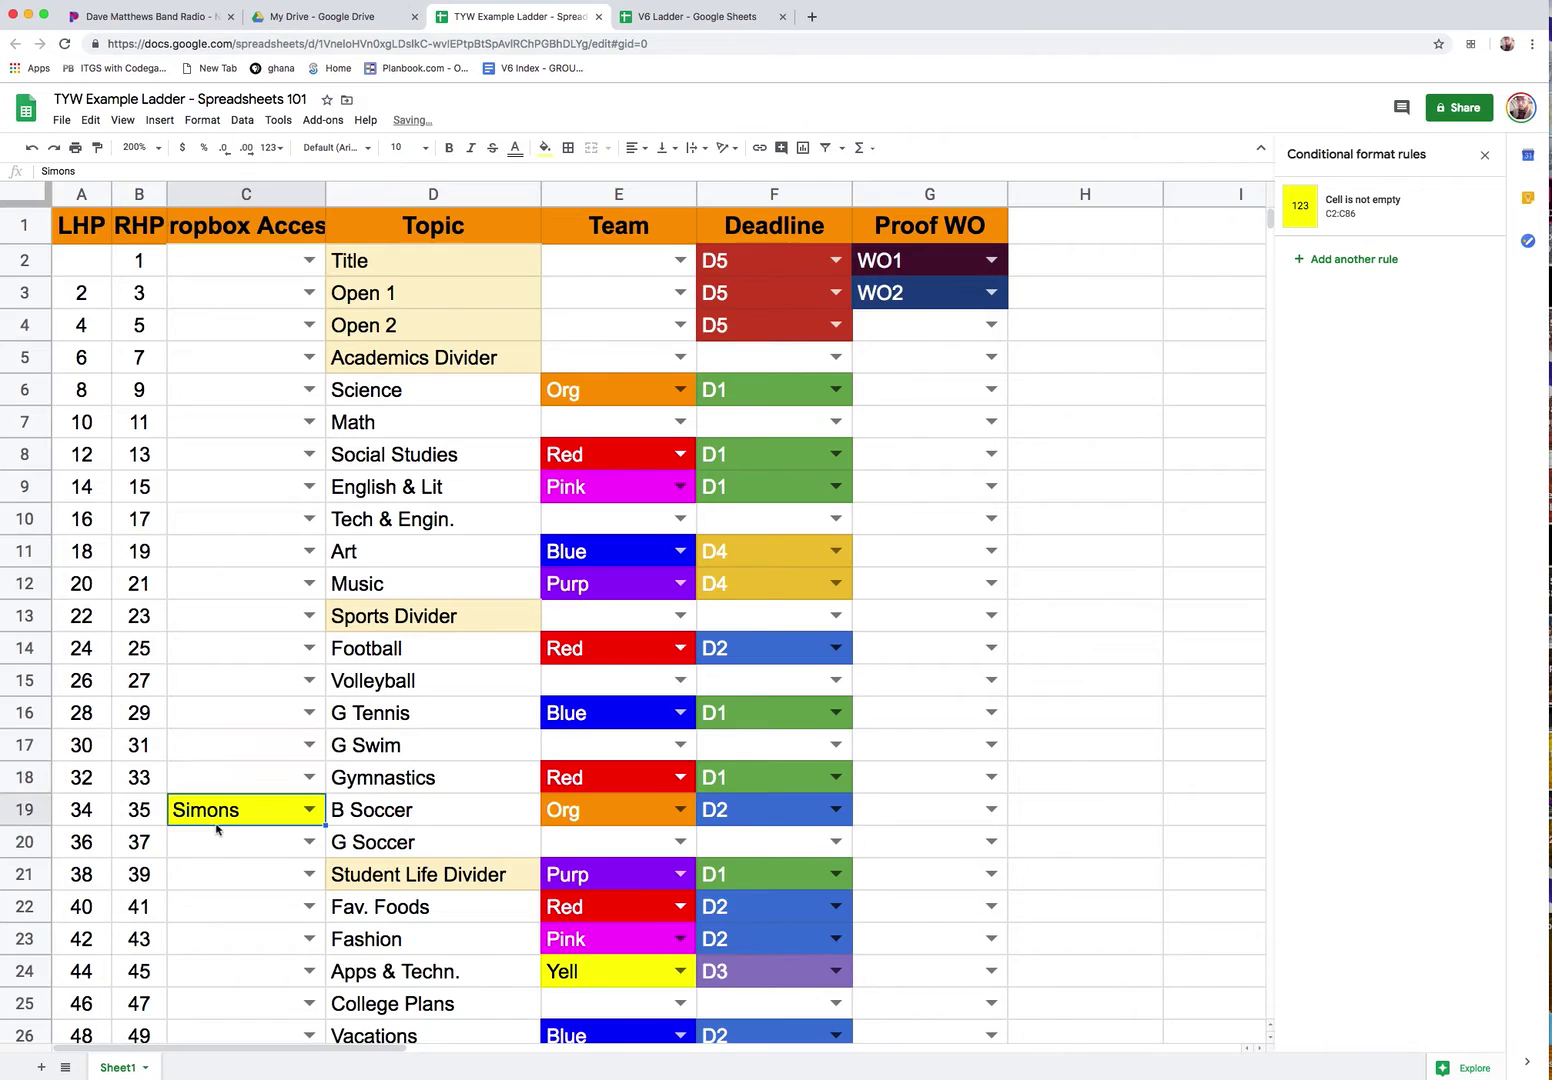
pyautogui.press('Delete')
pyautogui.click(208, 523)
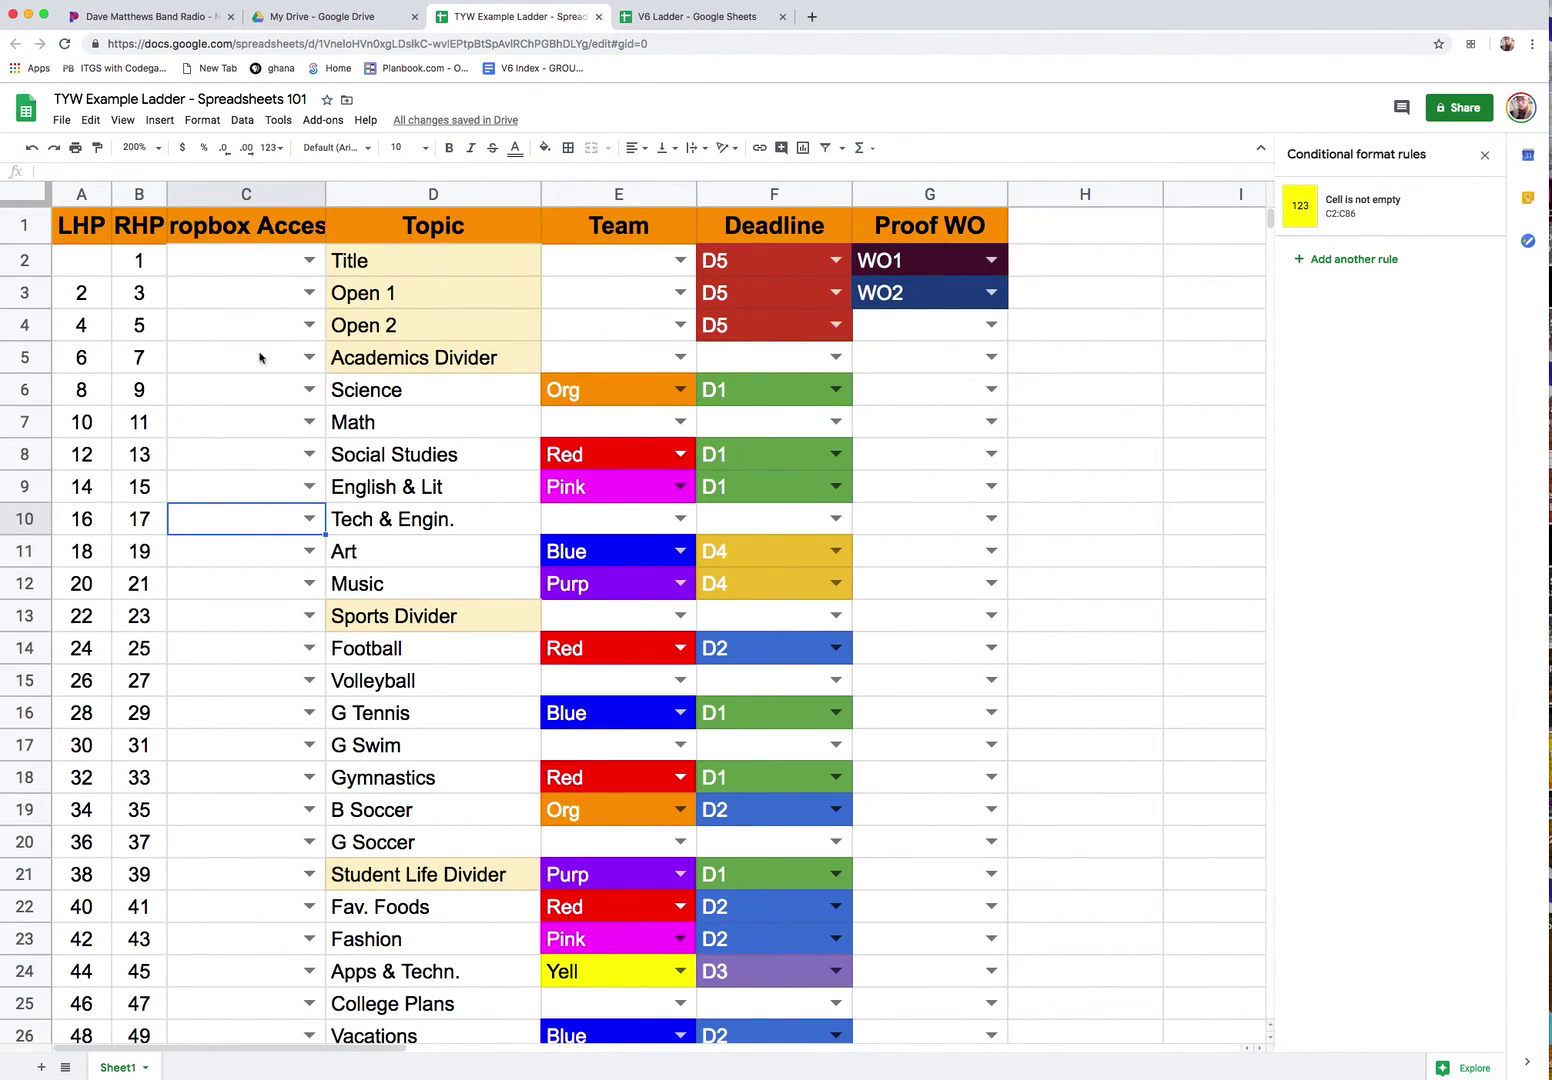
# Narrow the Dropbox Access column to about the combined width of LHP and RHP, and set its header to font size 8 with text wrapping.
pyautogui.click(245, 212)
pyautogui.moveTo(325, 193); pyautogui.dragTo(276, 190)
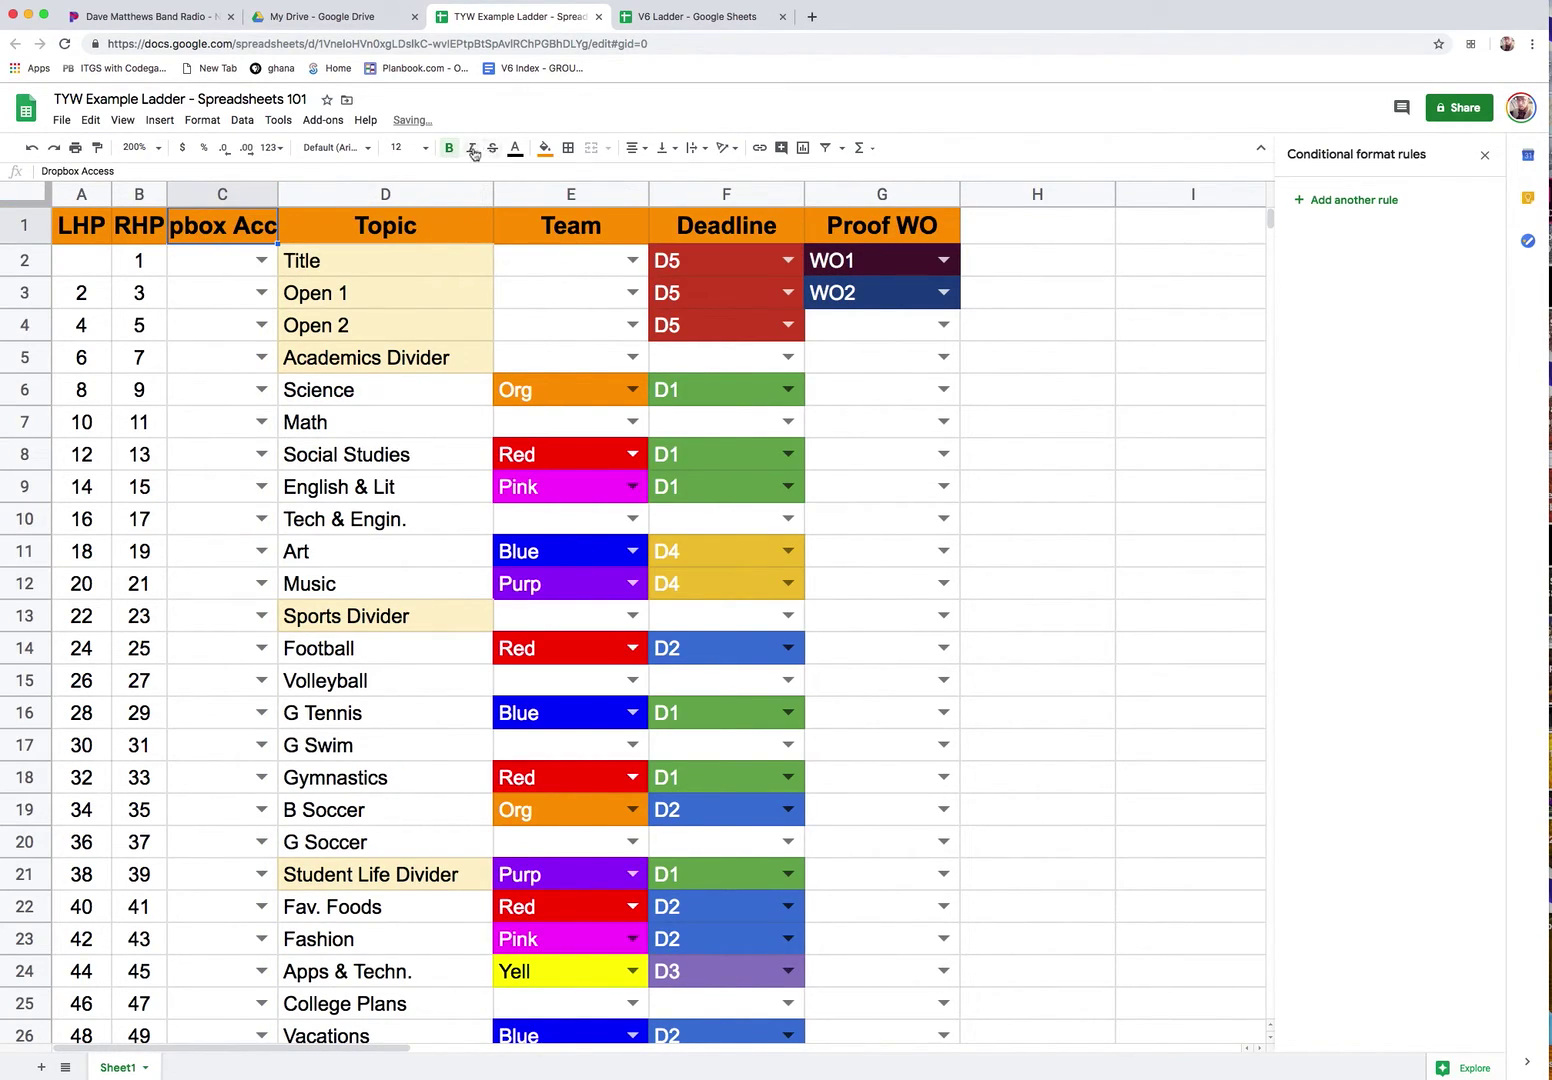
pyautogui.click(403, 148)
pyautogui.click(399, 224)
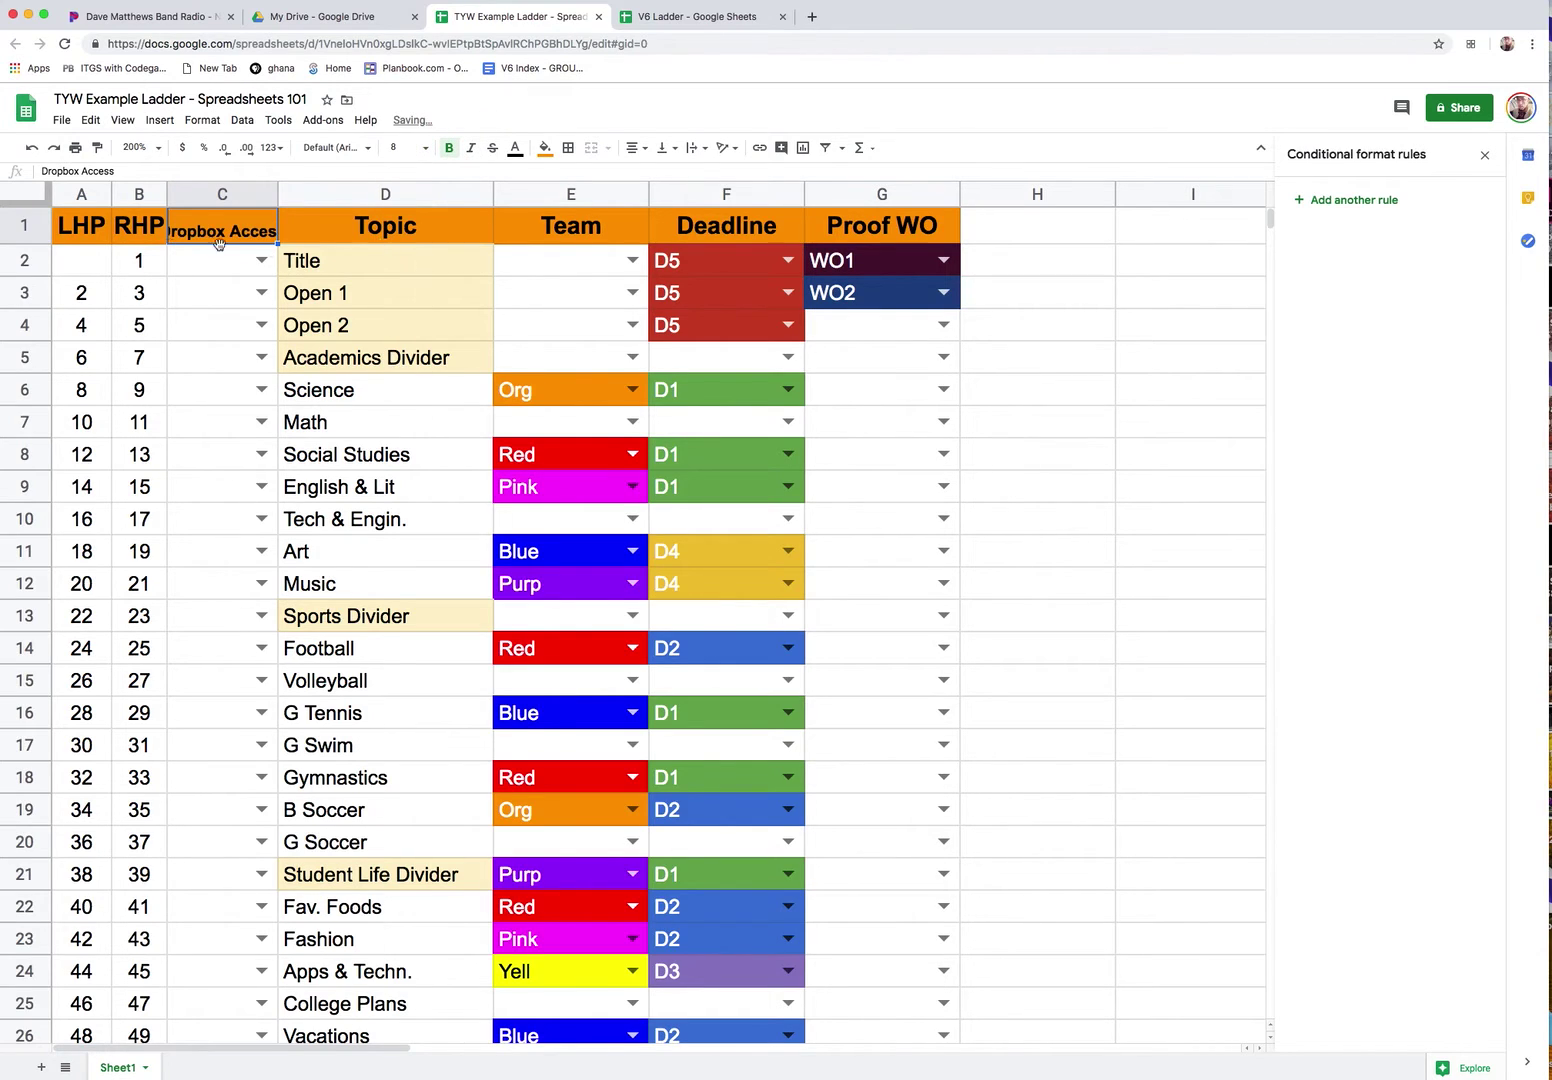
pyautogui.click(202, 120)
pyautogui.moveTo(257, 421)
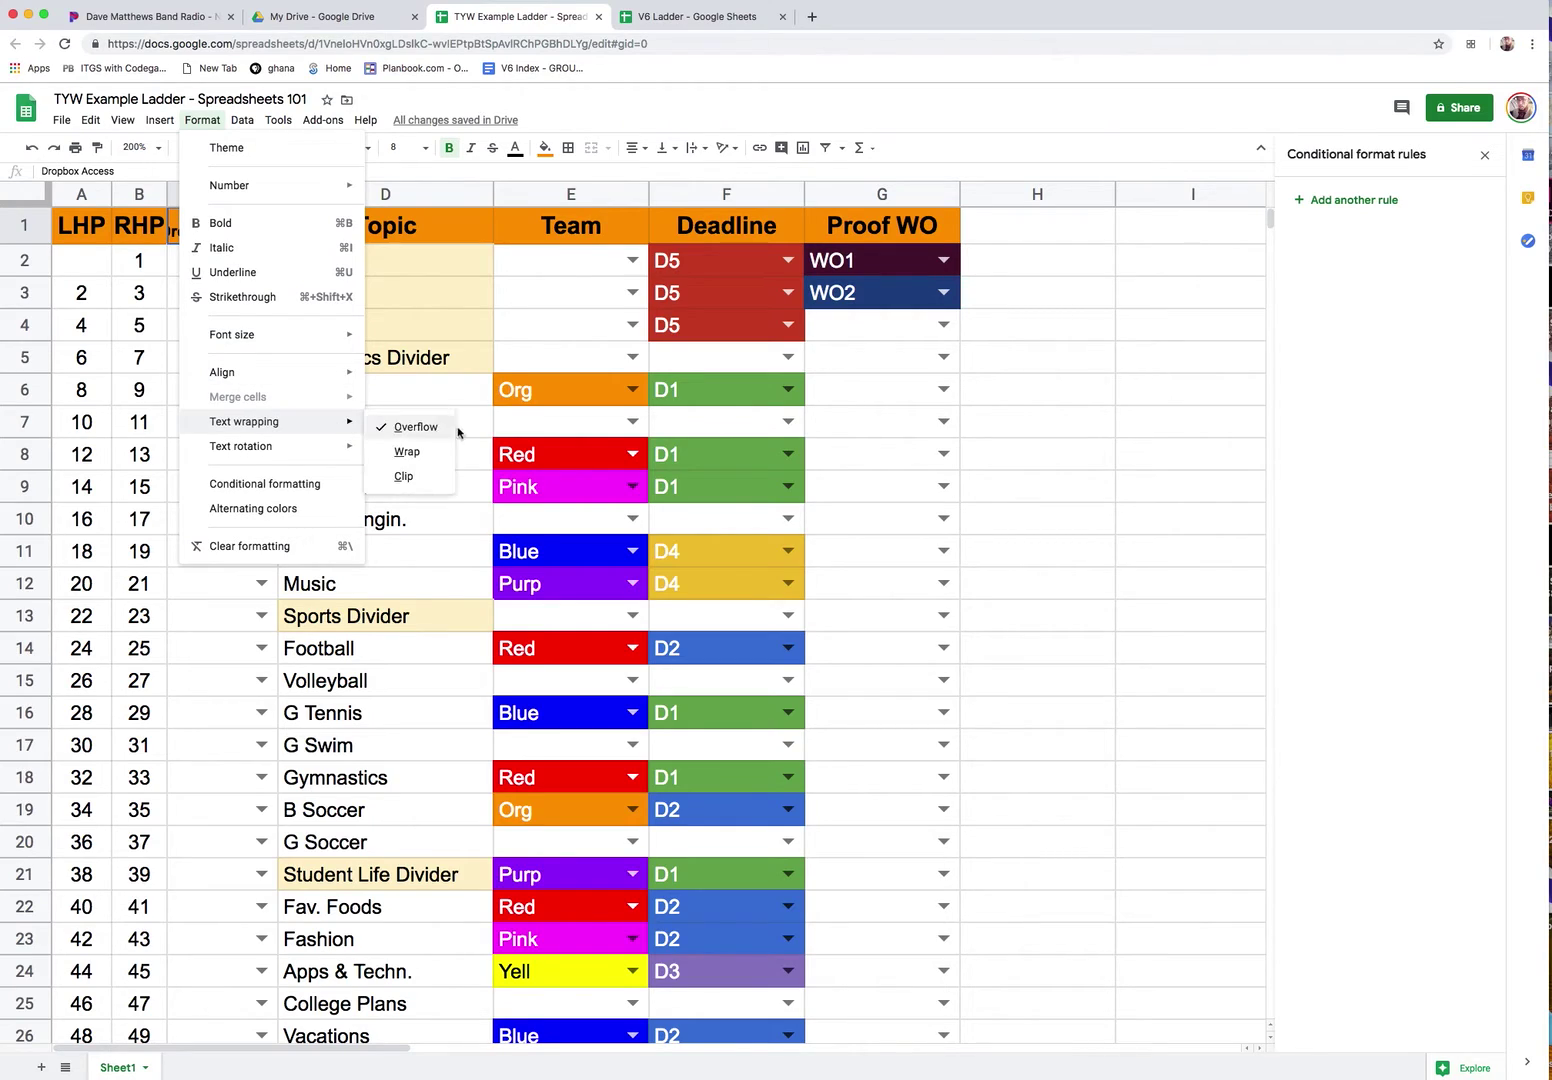
pyautogui.click(425, 451)
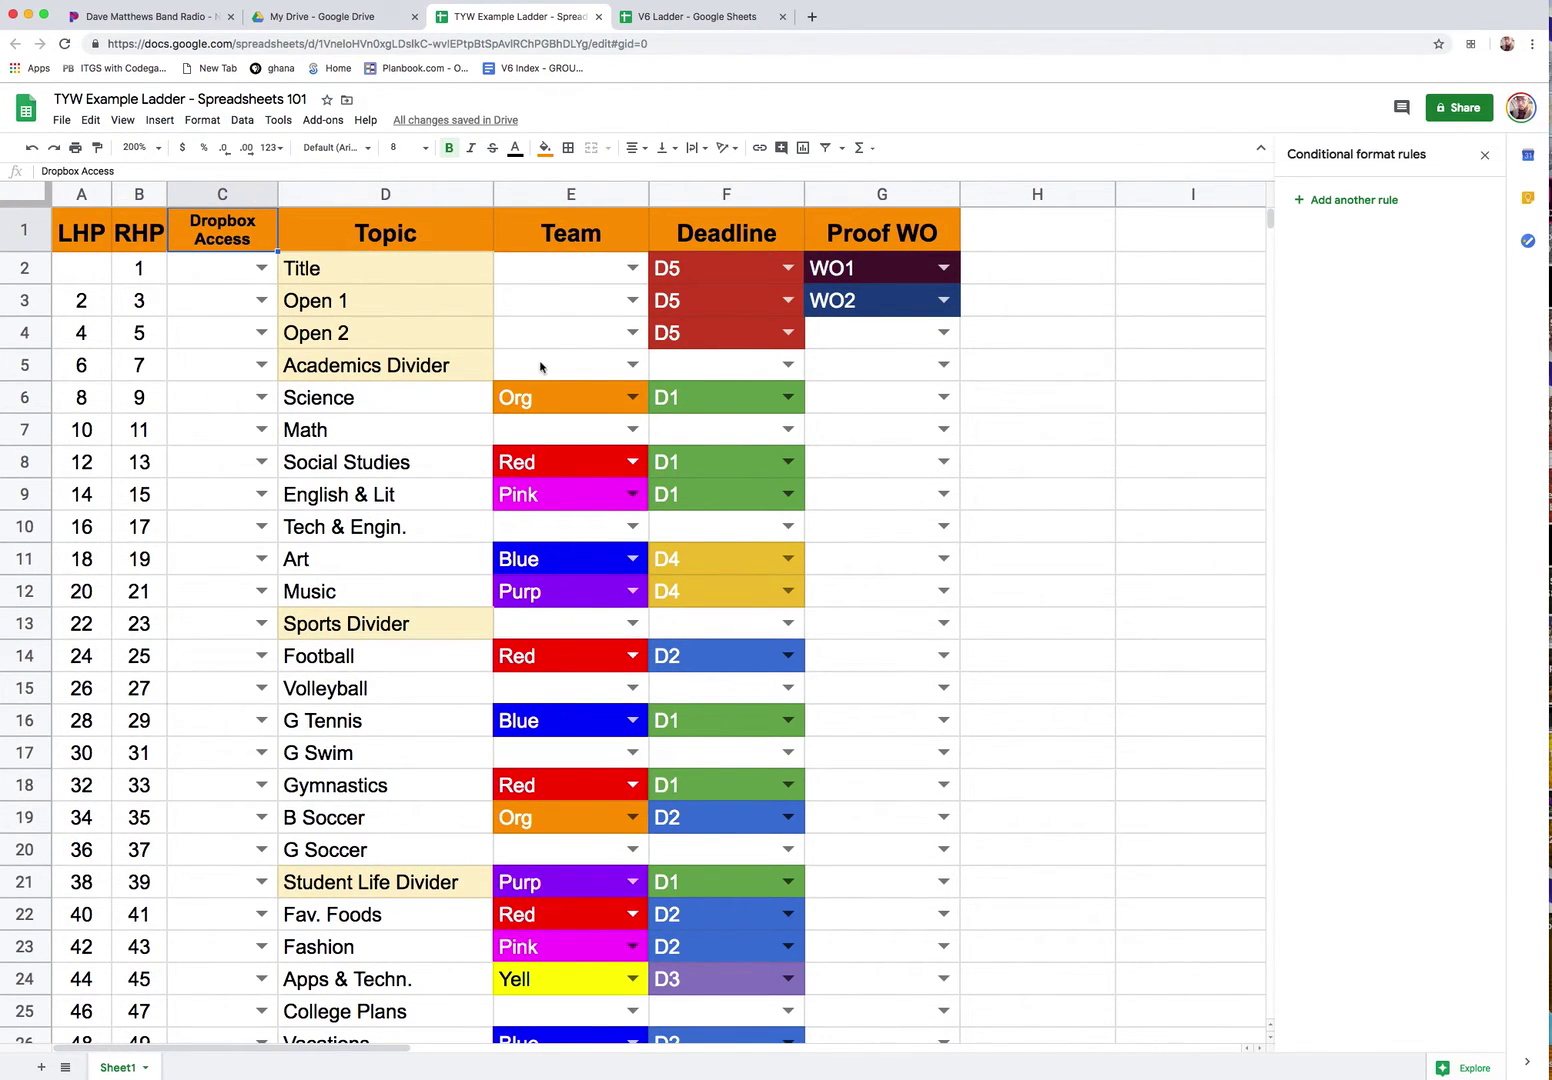
# In the V6 Ladder spreadsheet, examine the completion formula in N1, the Status column it counts, and how far the page rows extend.
pyautogui.click(688, 24)
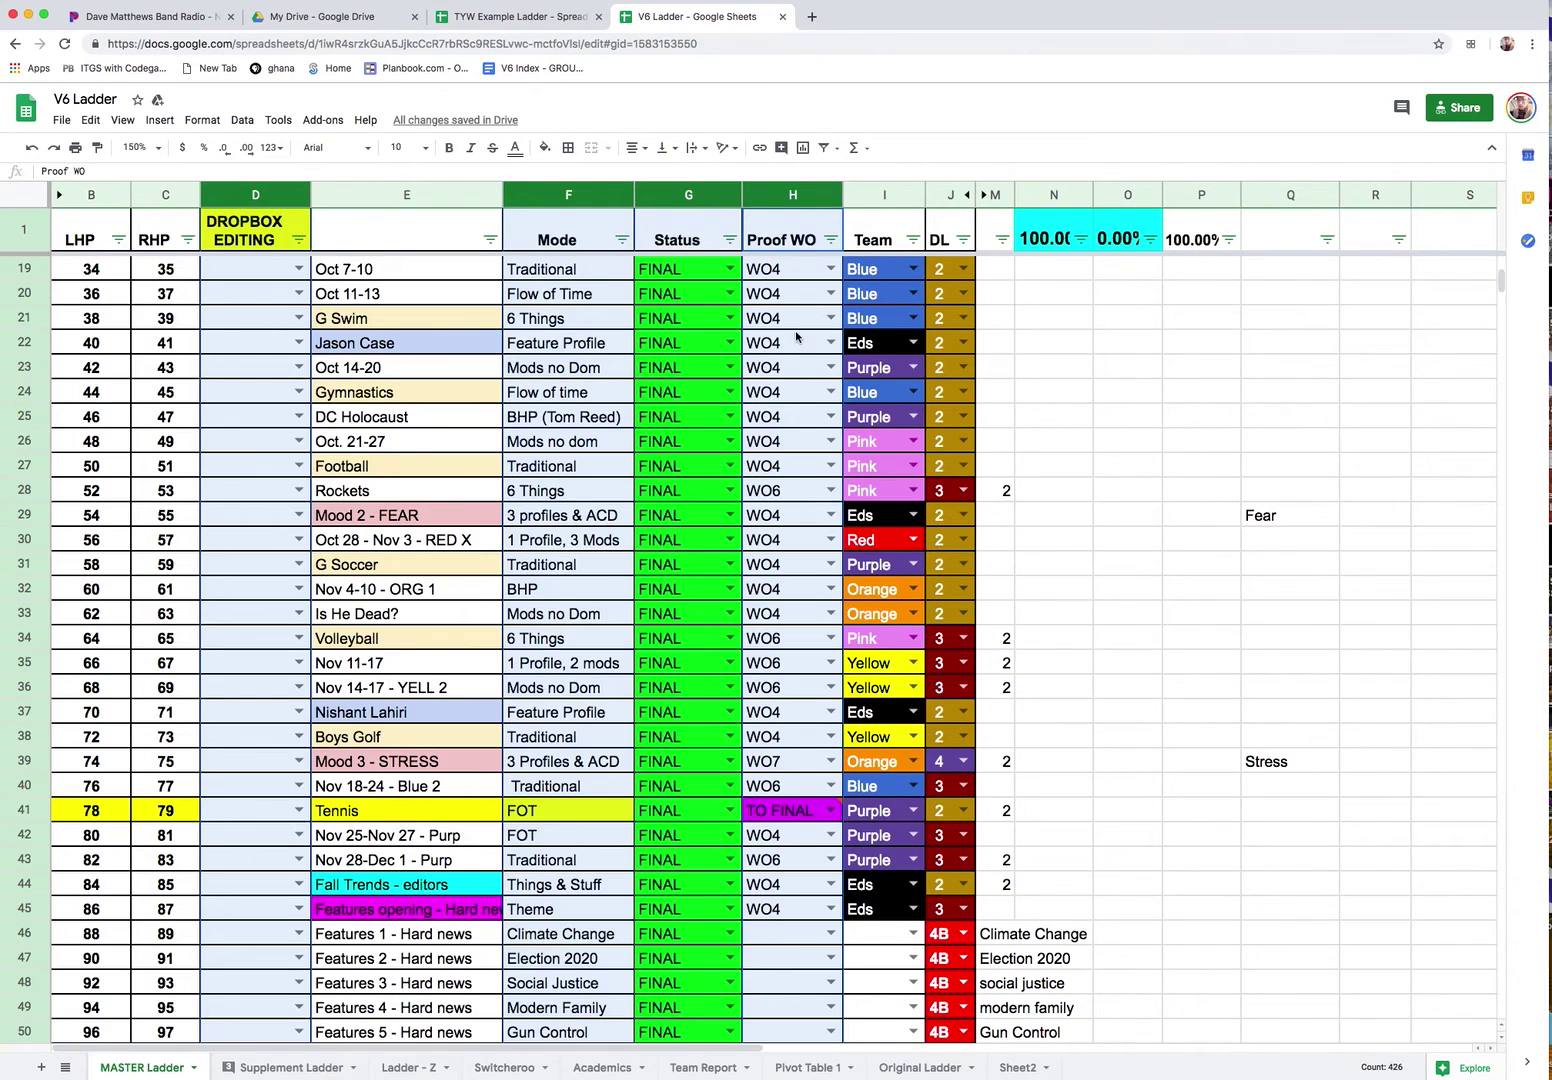
pyautogui.click(1060, 200)
pyautogui.click(1050, 238)
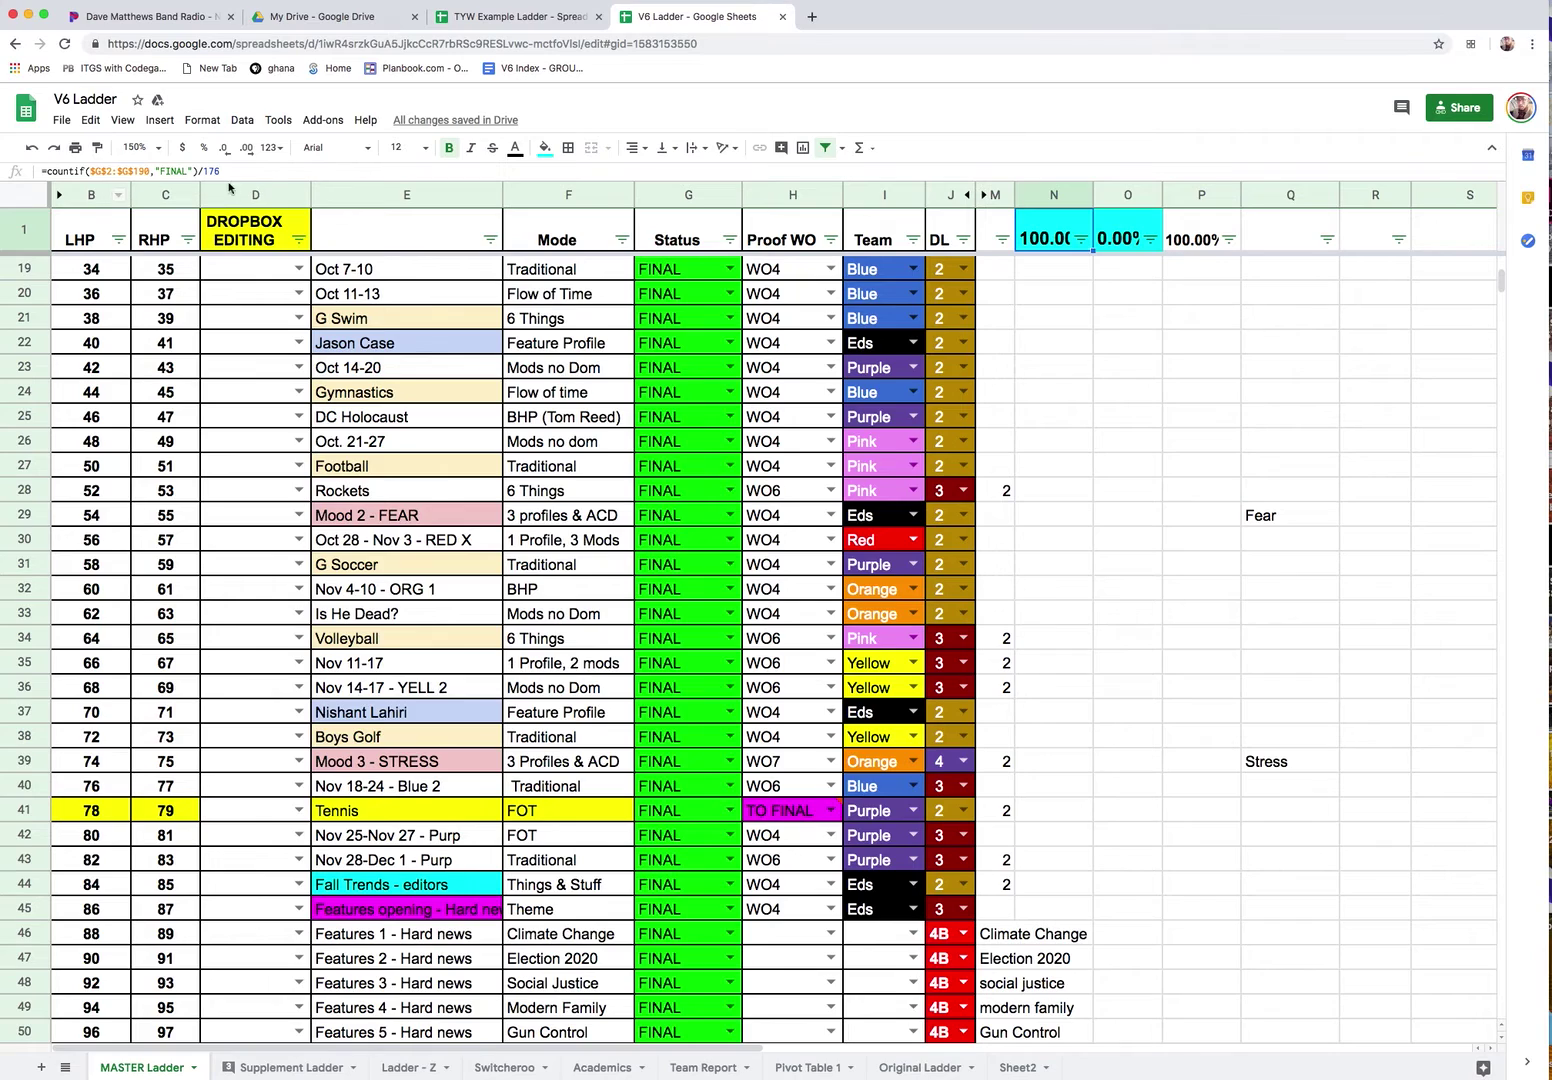
pyautogui.click(683, 194)
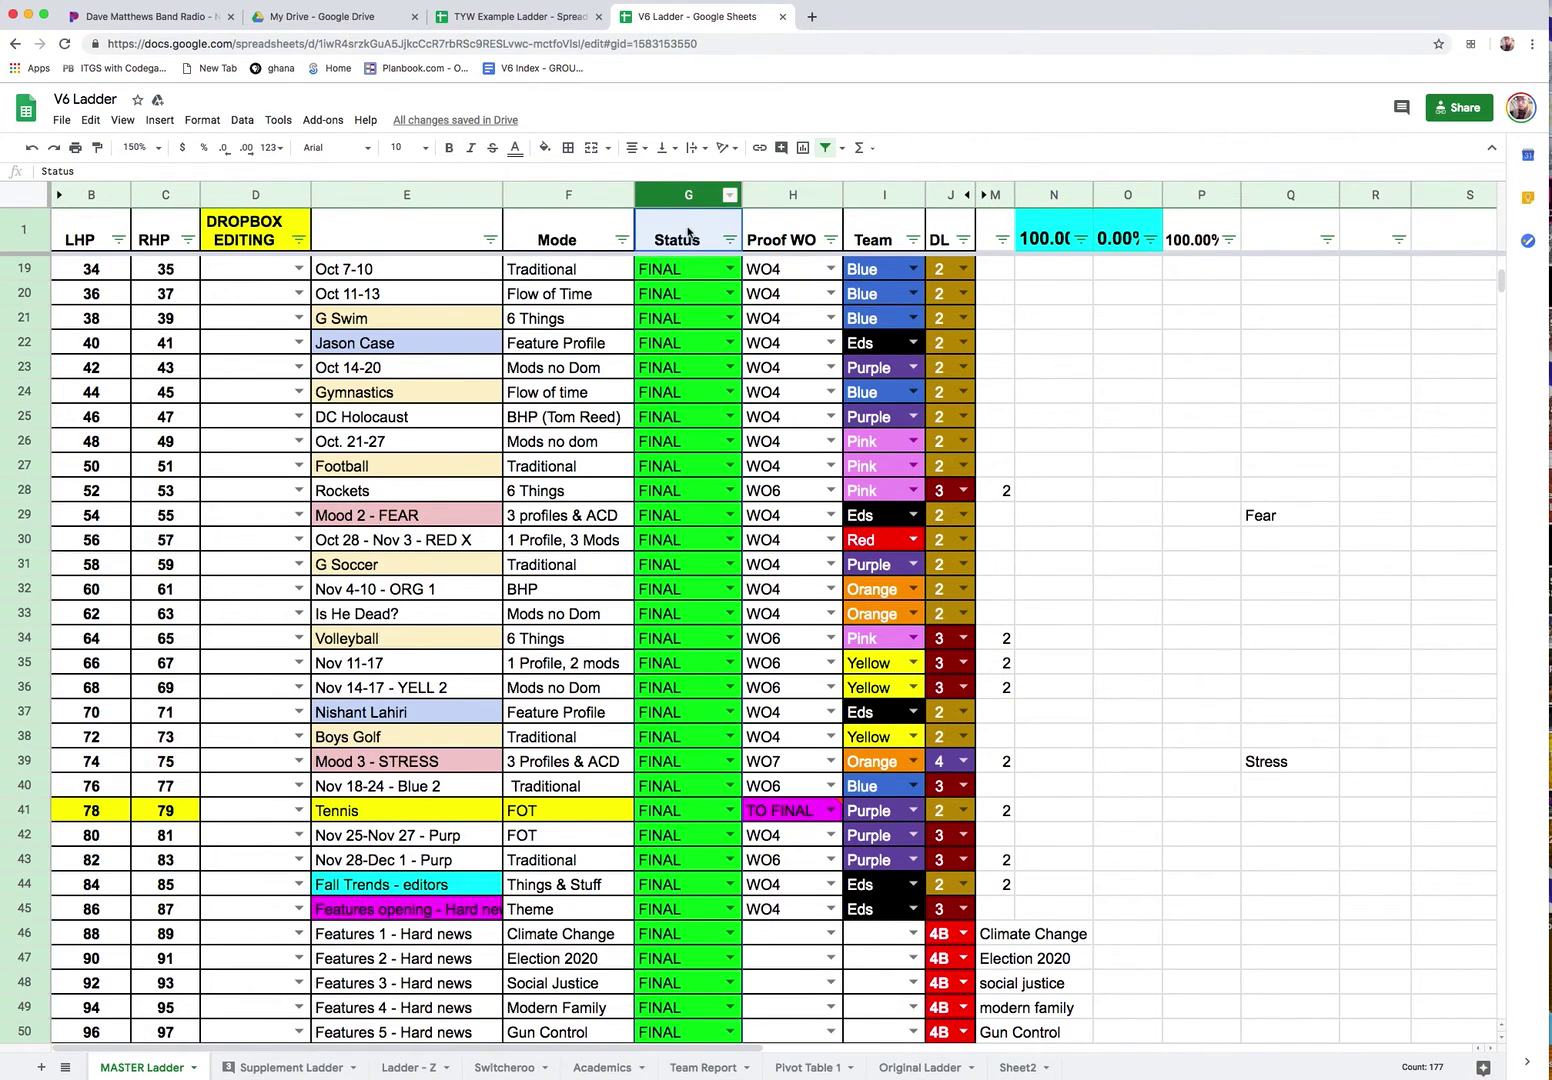
pyautogui.click(1042, 232)
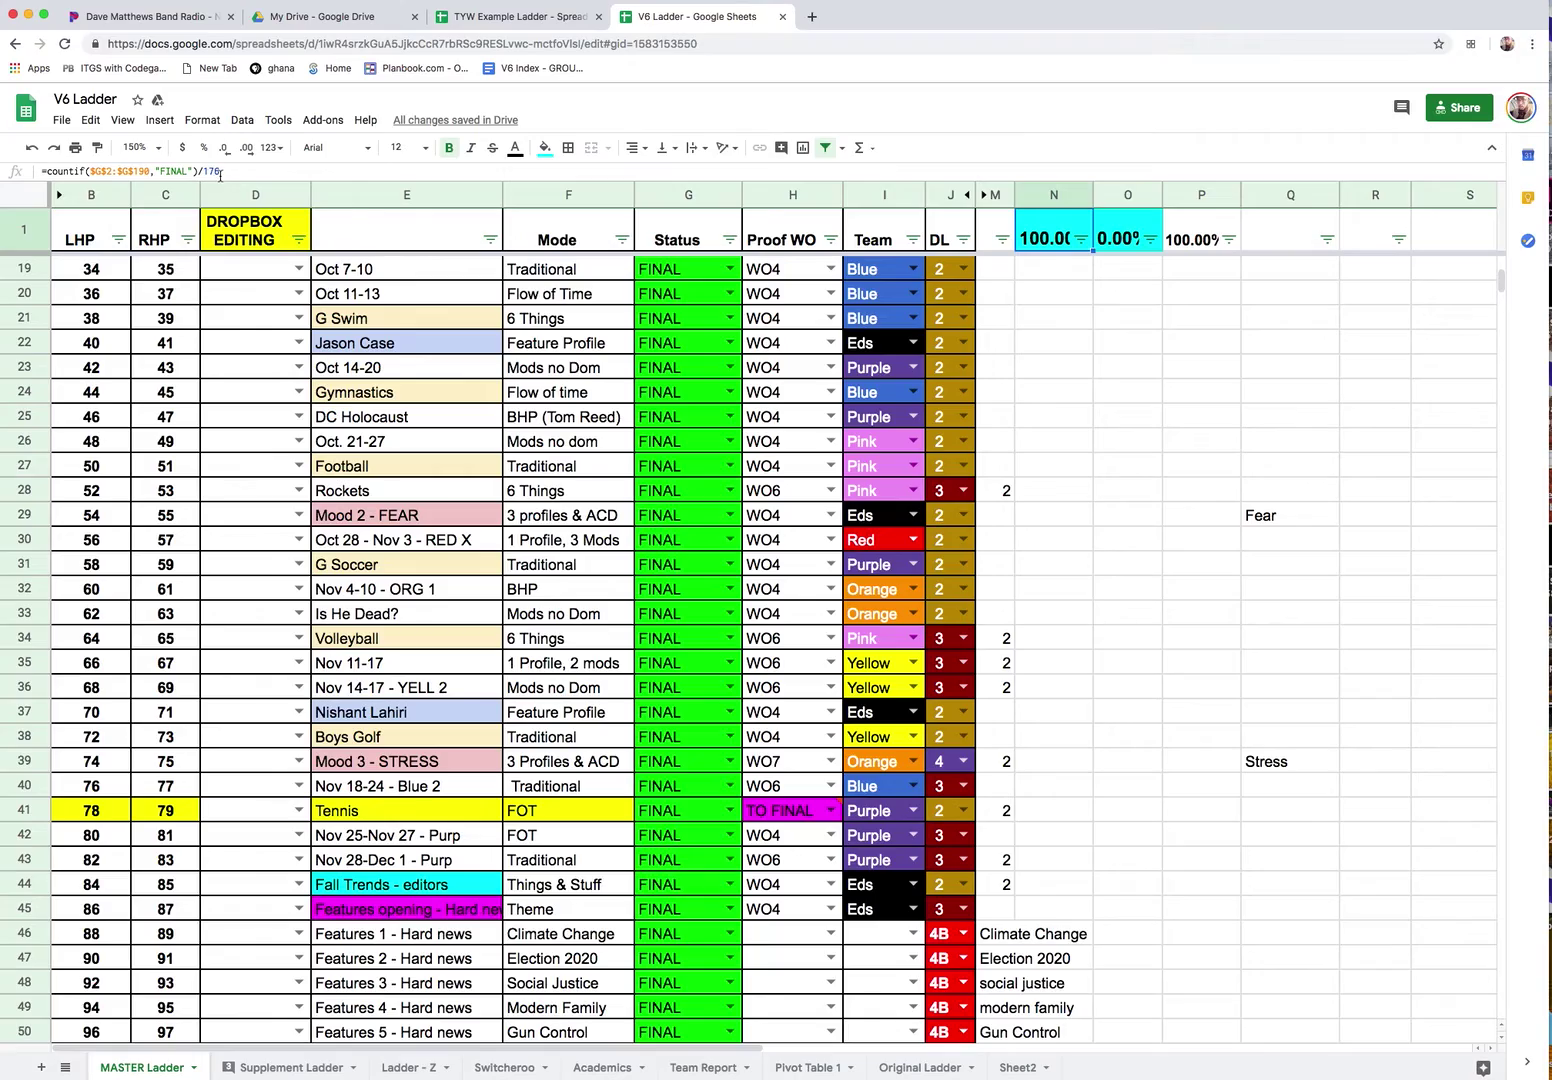
pyautogui.scroll(-10, 166, 440)
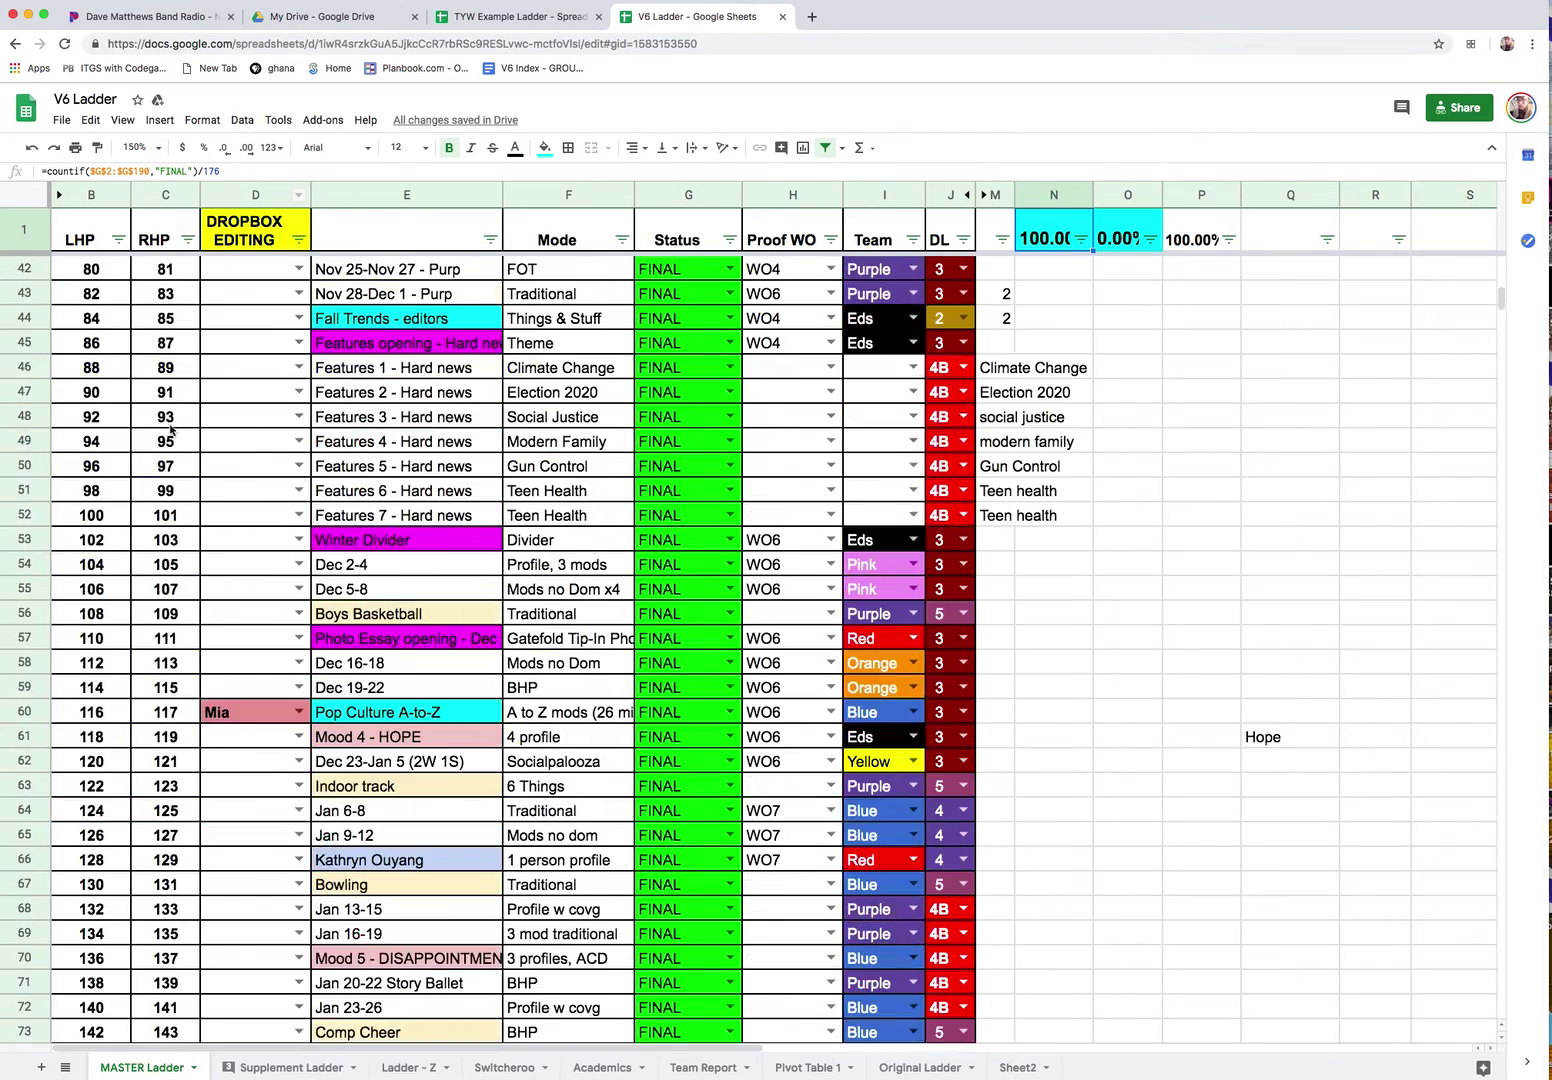
pyautogui.scroll(-18, 166, 428)
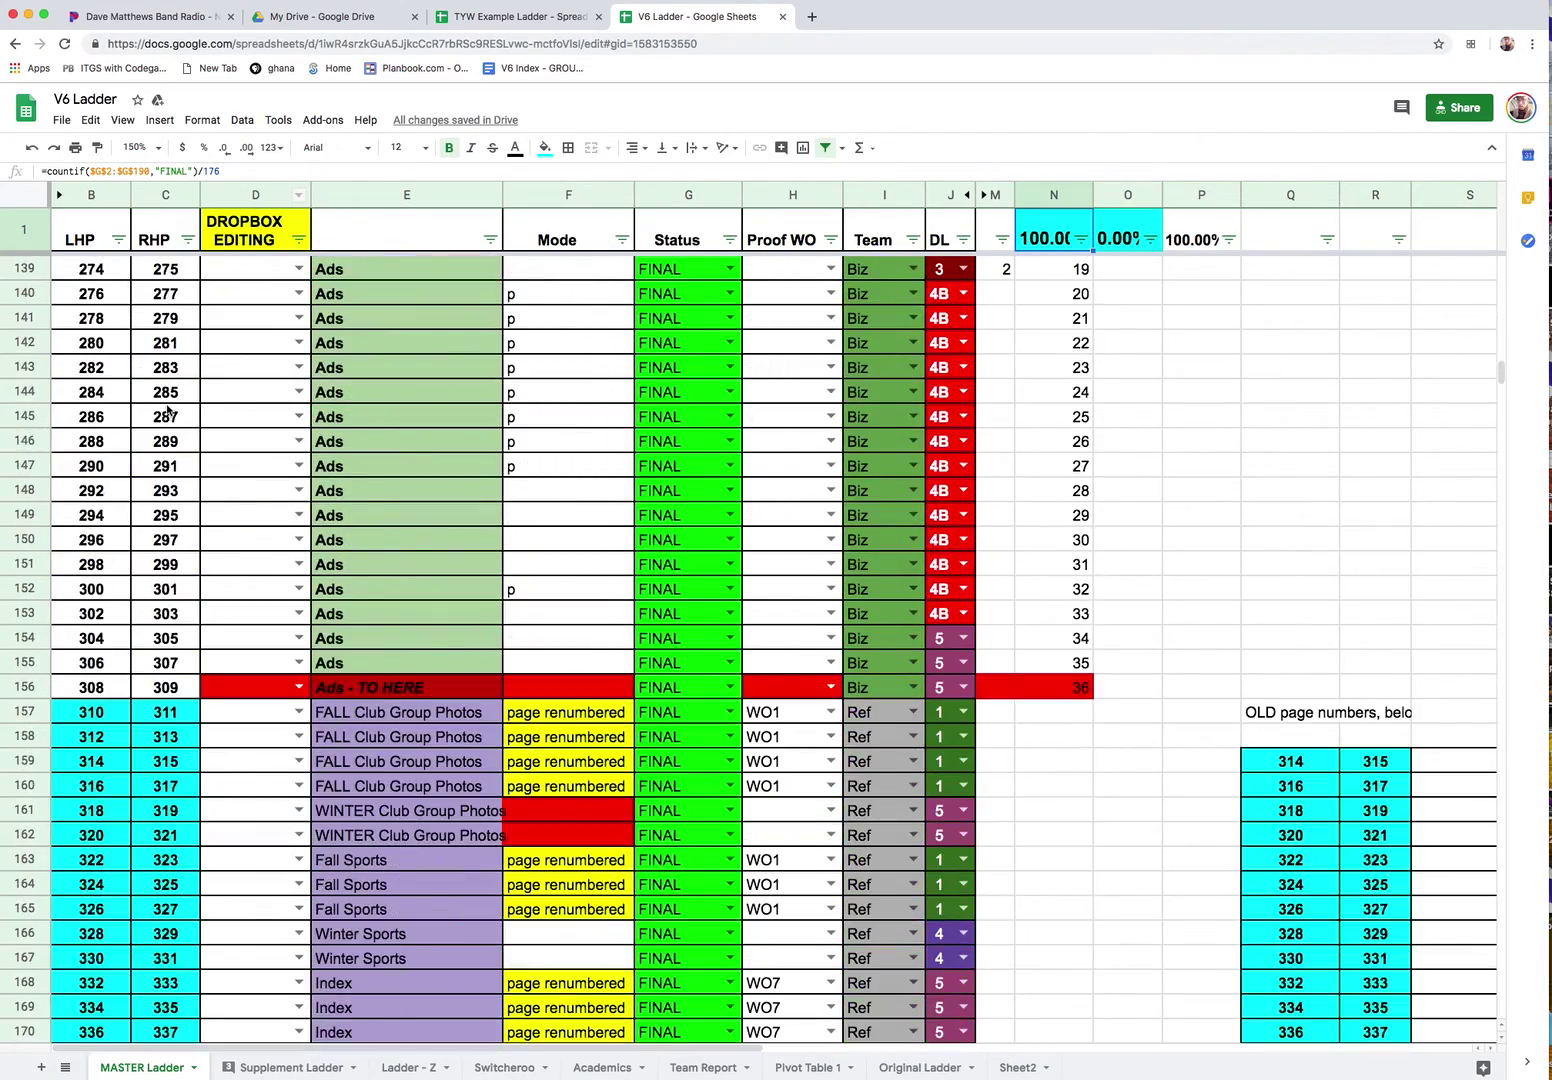
pyautogui.scroll(-2, 185, 405)
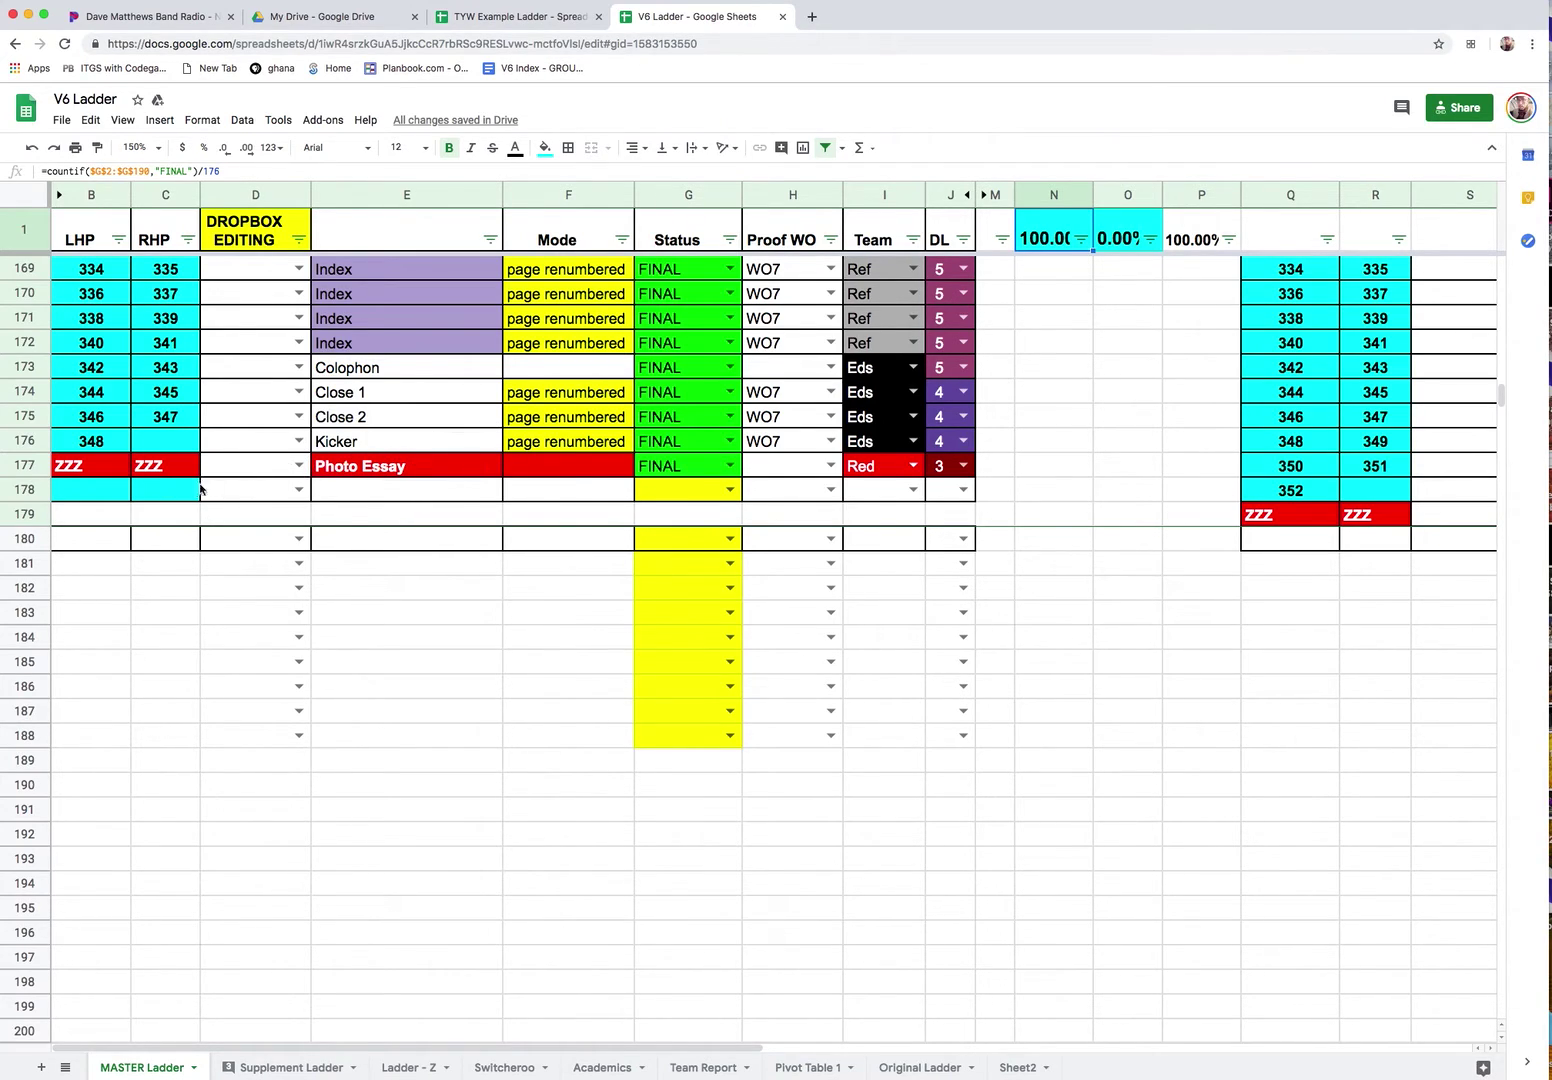
pyautogui.scroll(15, 338, 470)
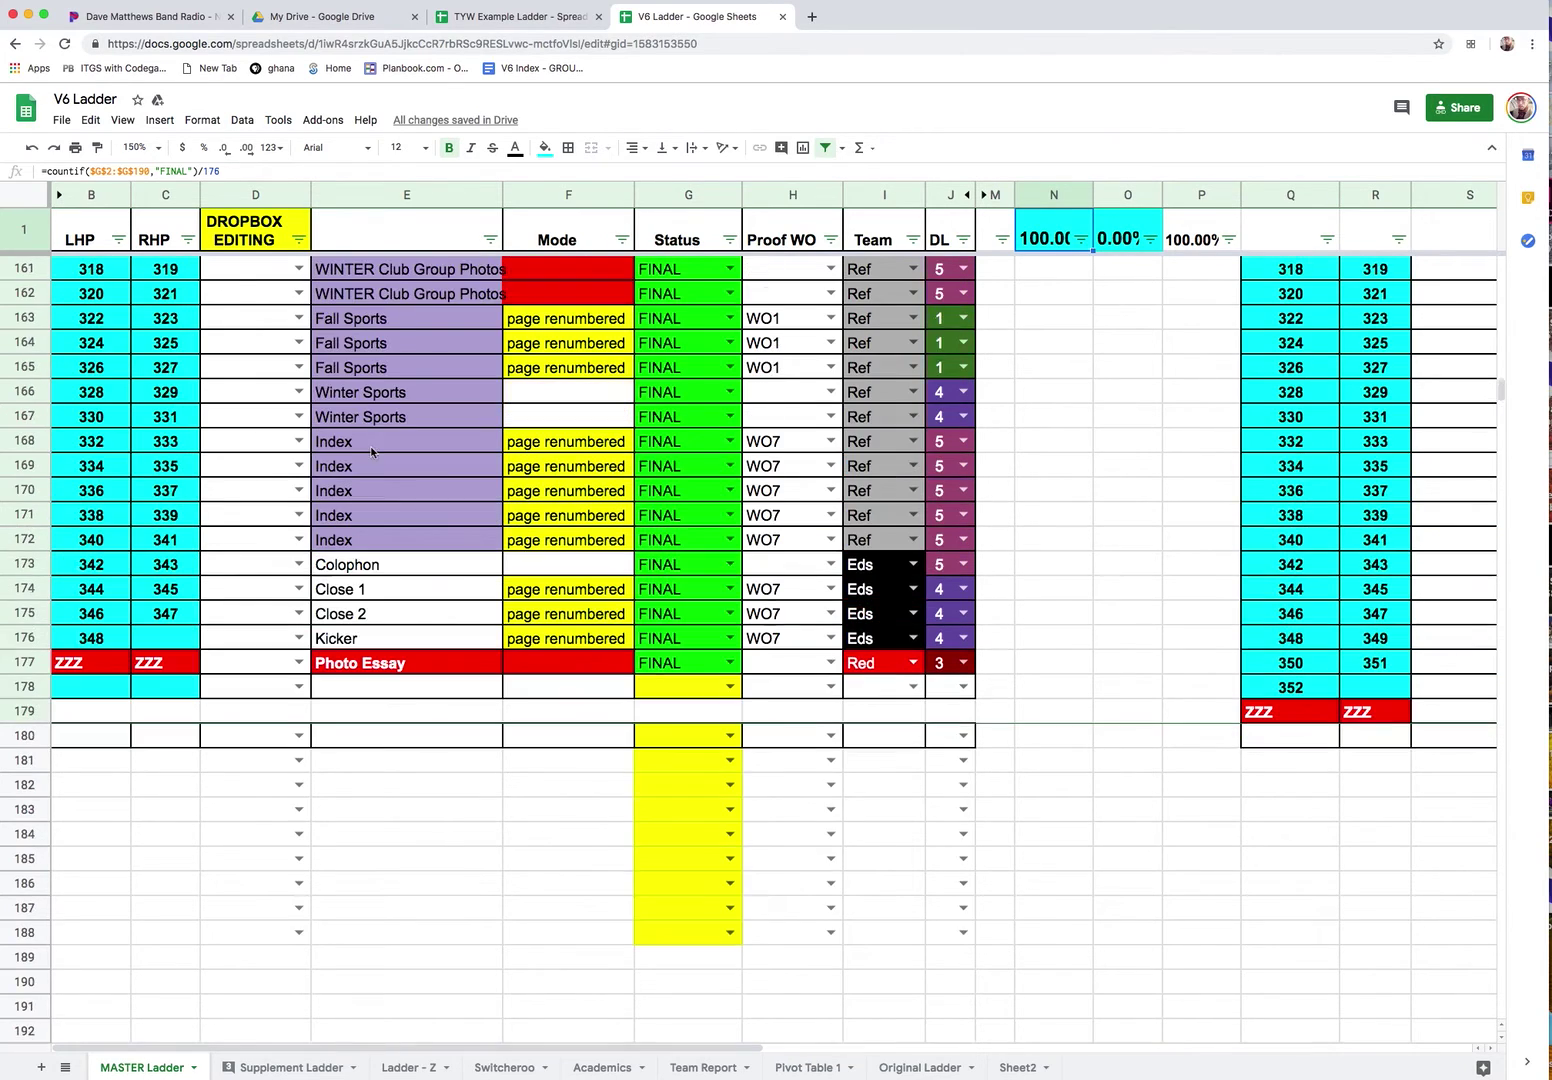
pyautogui.scroll(1, 1040, 240)
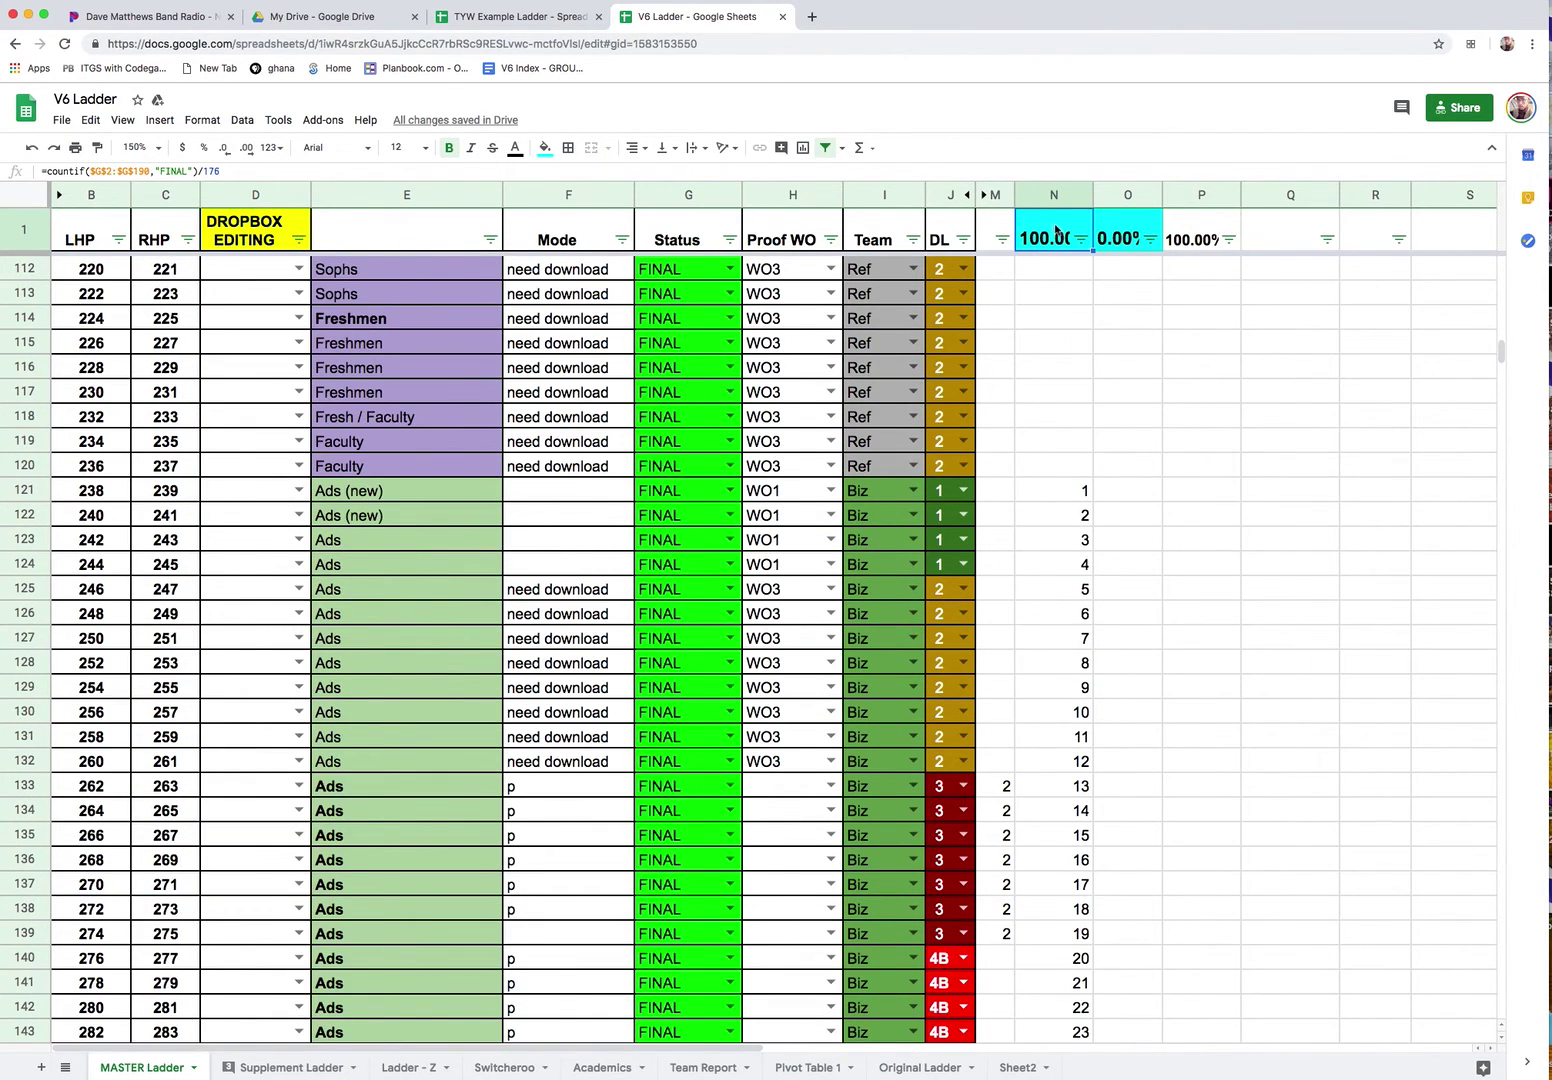
pyautogui.scroll(20, 1044, 281)
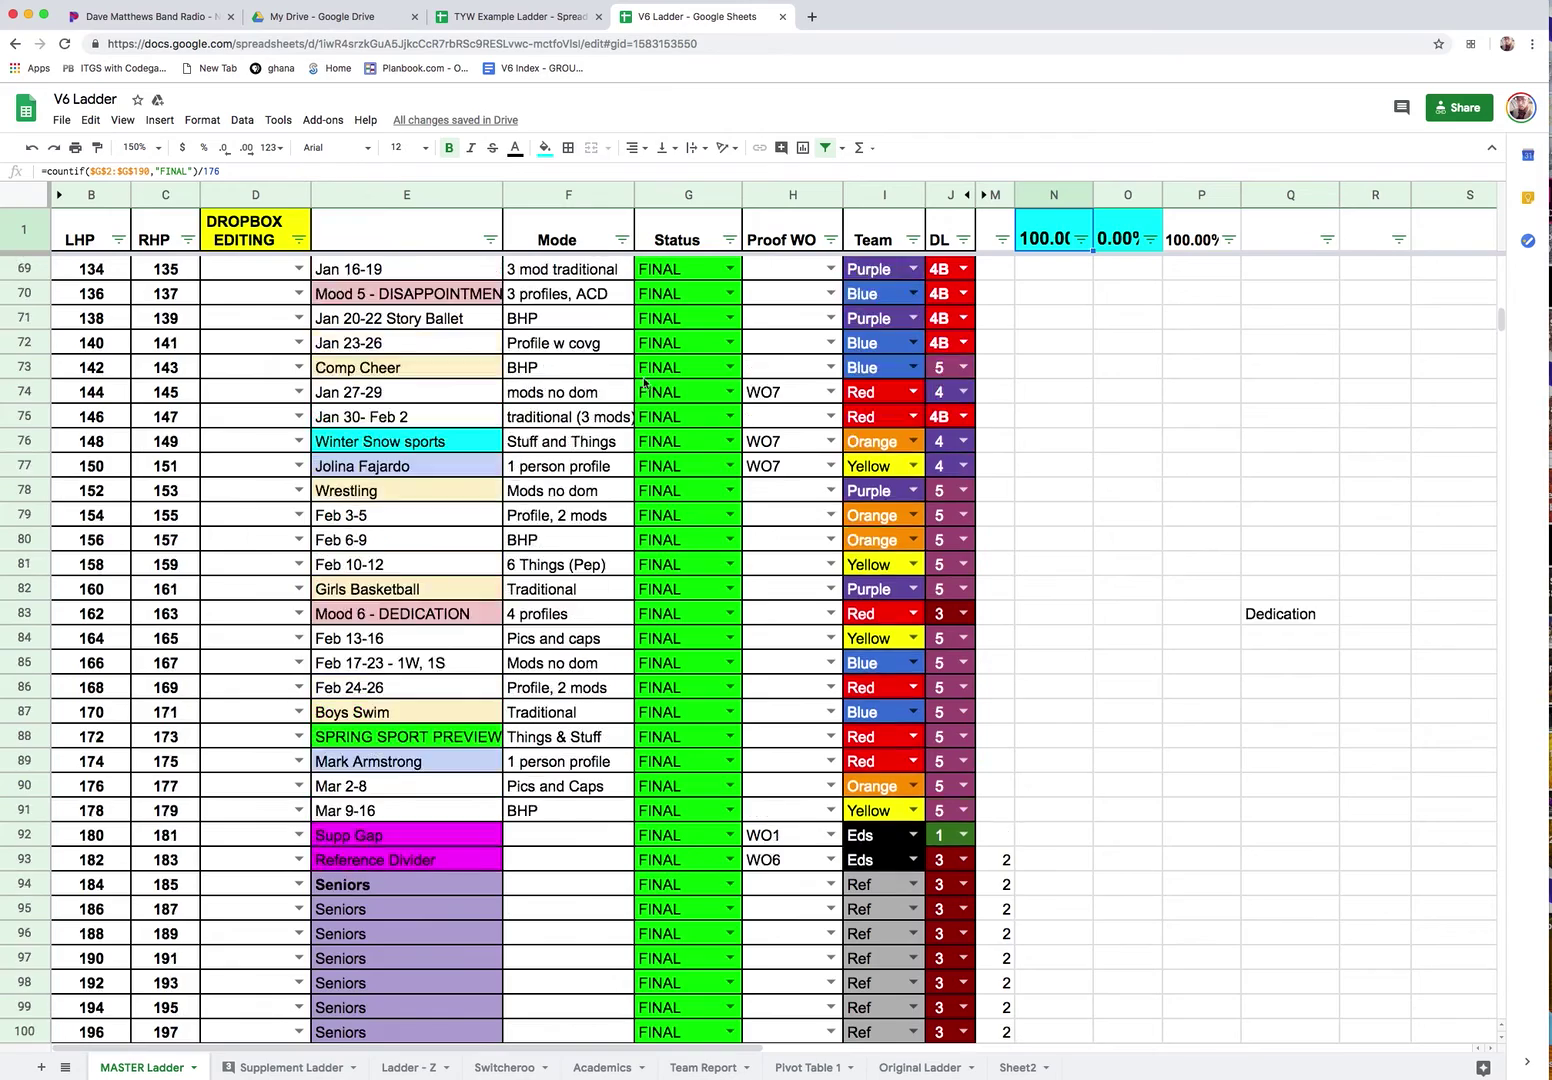
pyautogui.scroll(9, 647, 380)
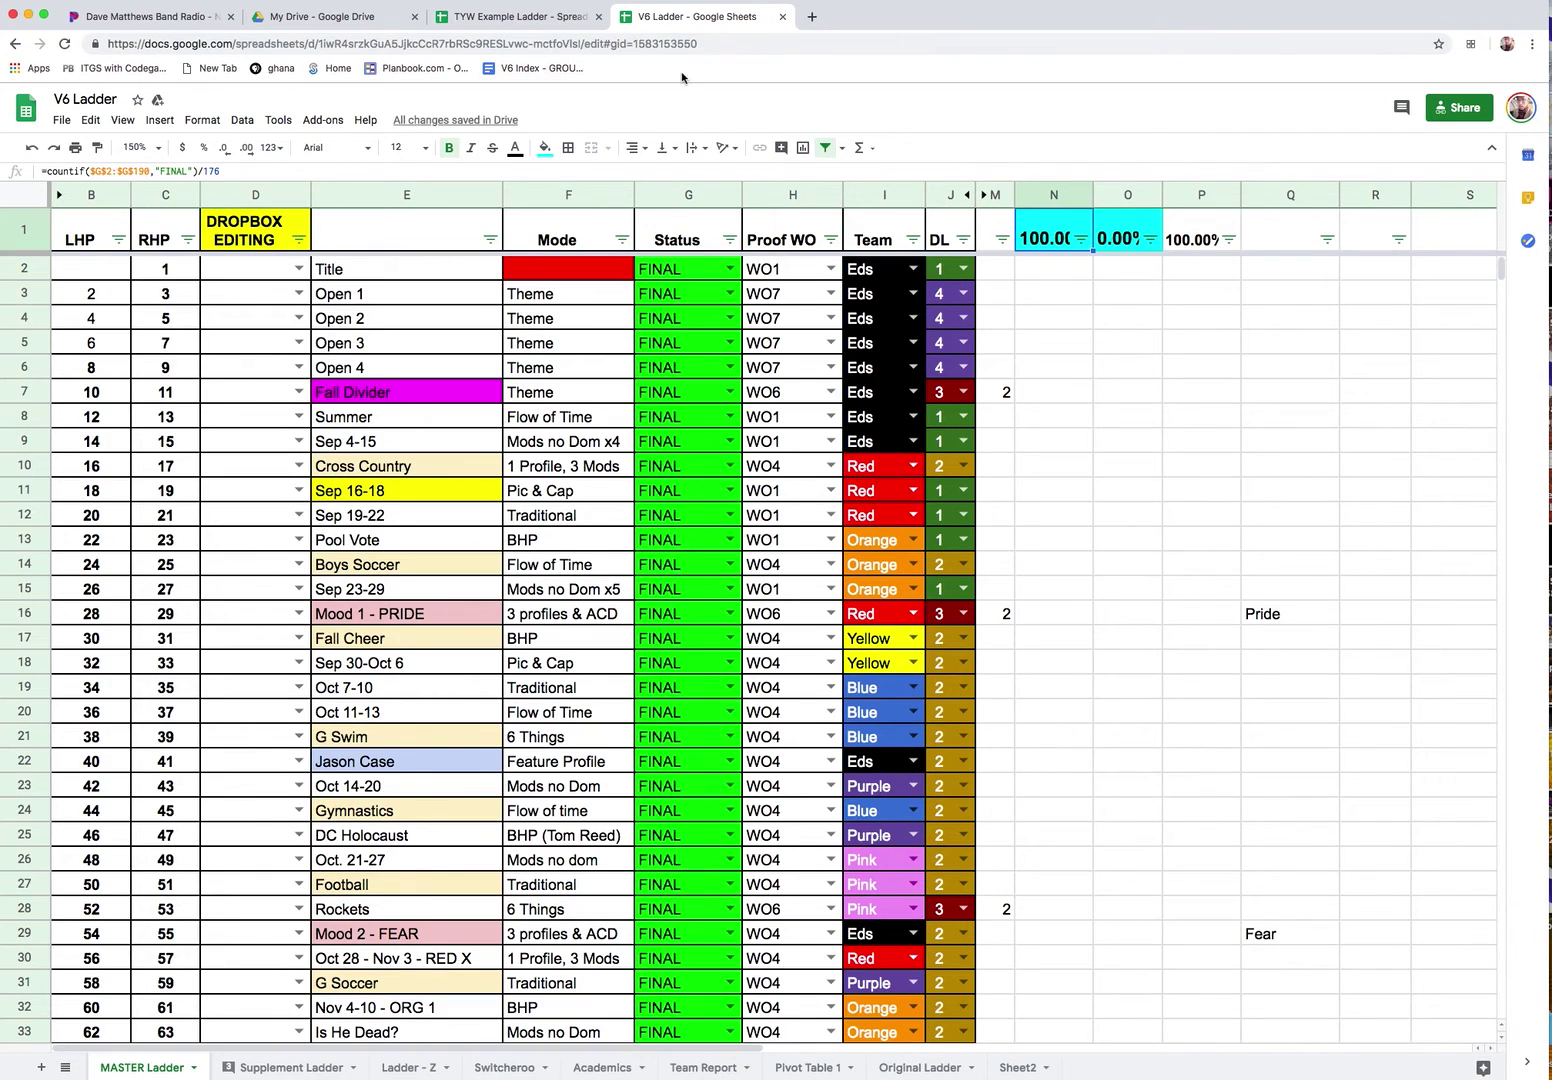
# In the TYW Example Ladder spreadsheet, extend the orange header formatting from G1 to H1 and enter the header Status.
pyautogui.click(520, 17)
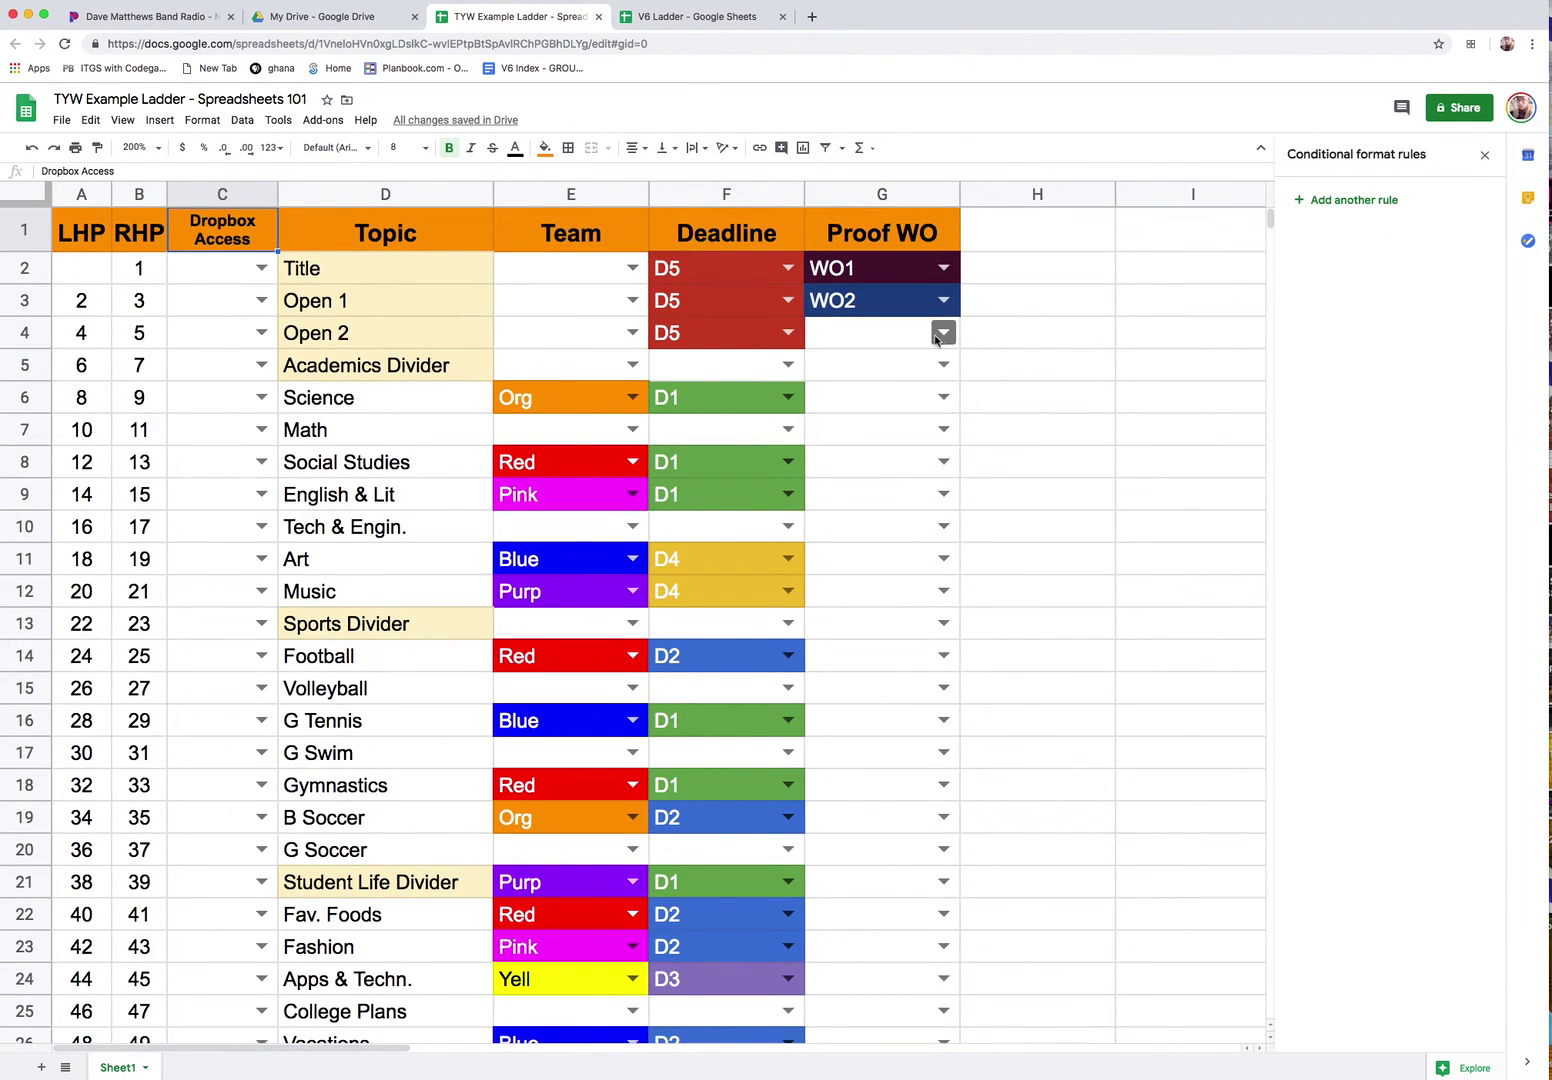
pyautogui.click(1000, 240)
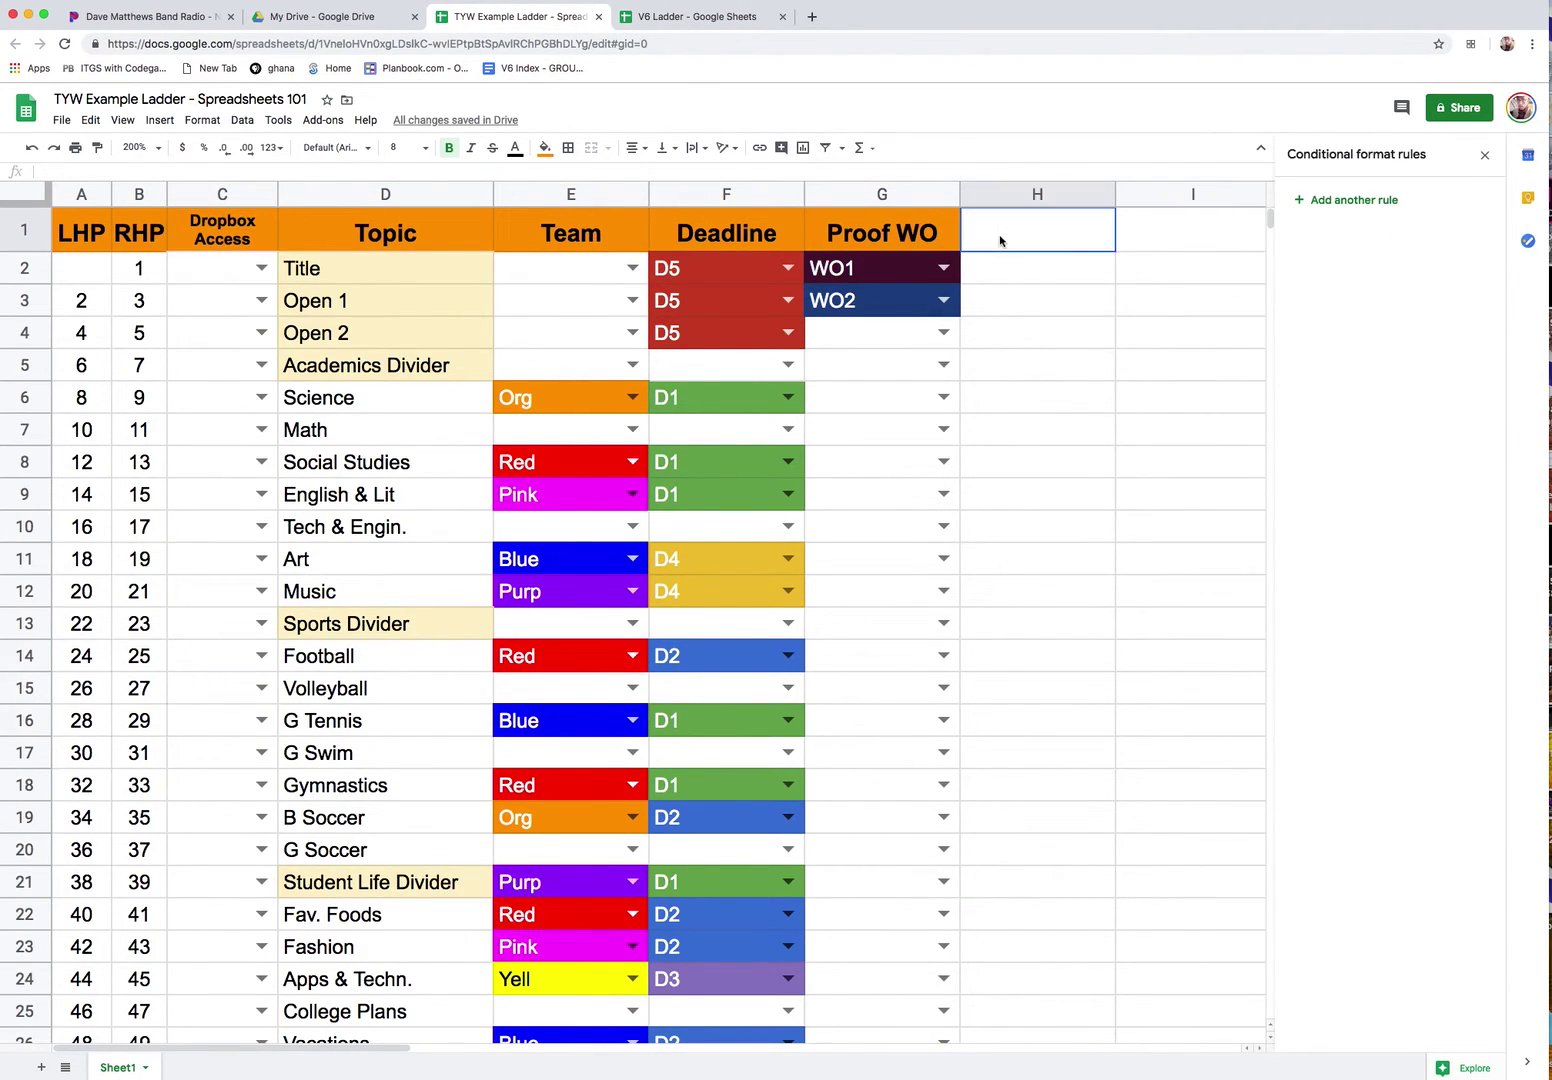
pyautogui.click(930, 242)
pyautogui.moveTo(960, 251); pyautogui.dragTo(1078, 240)
pyautogui.click(1080, 262)
pyautogui.write('Statu')
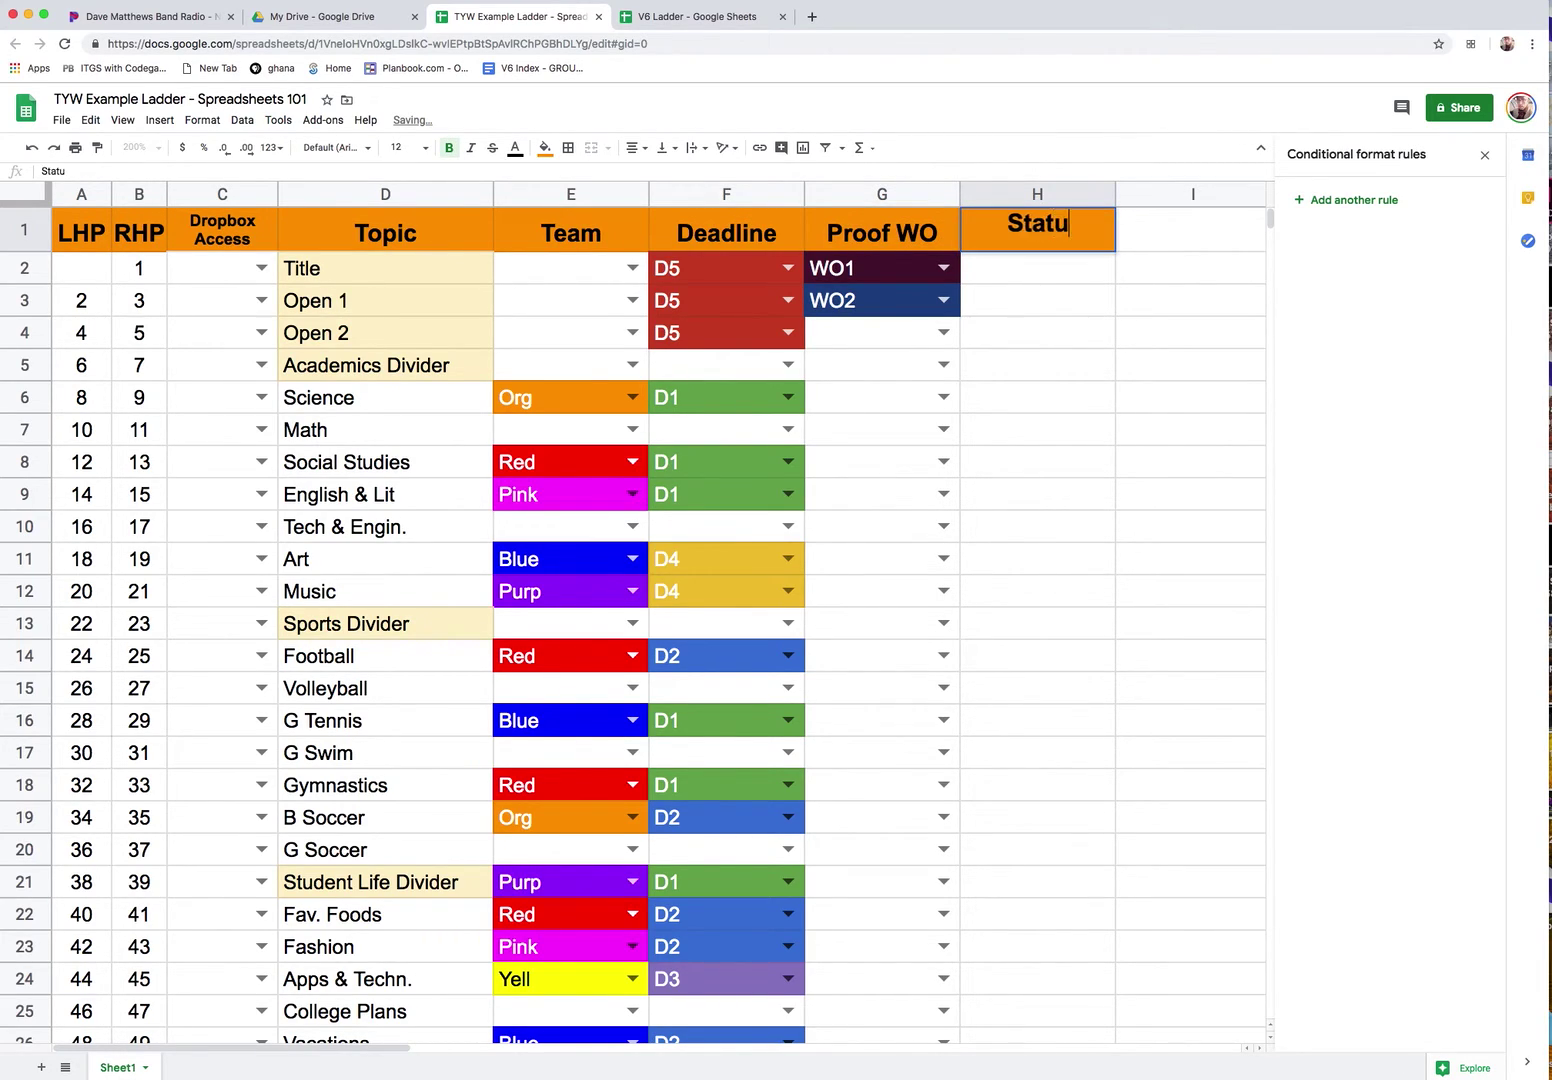
pyautogui.write('s')
pyautogui.press('Return')
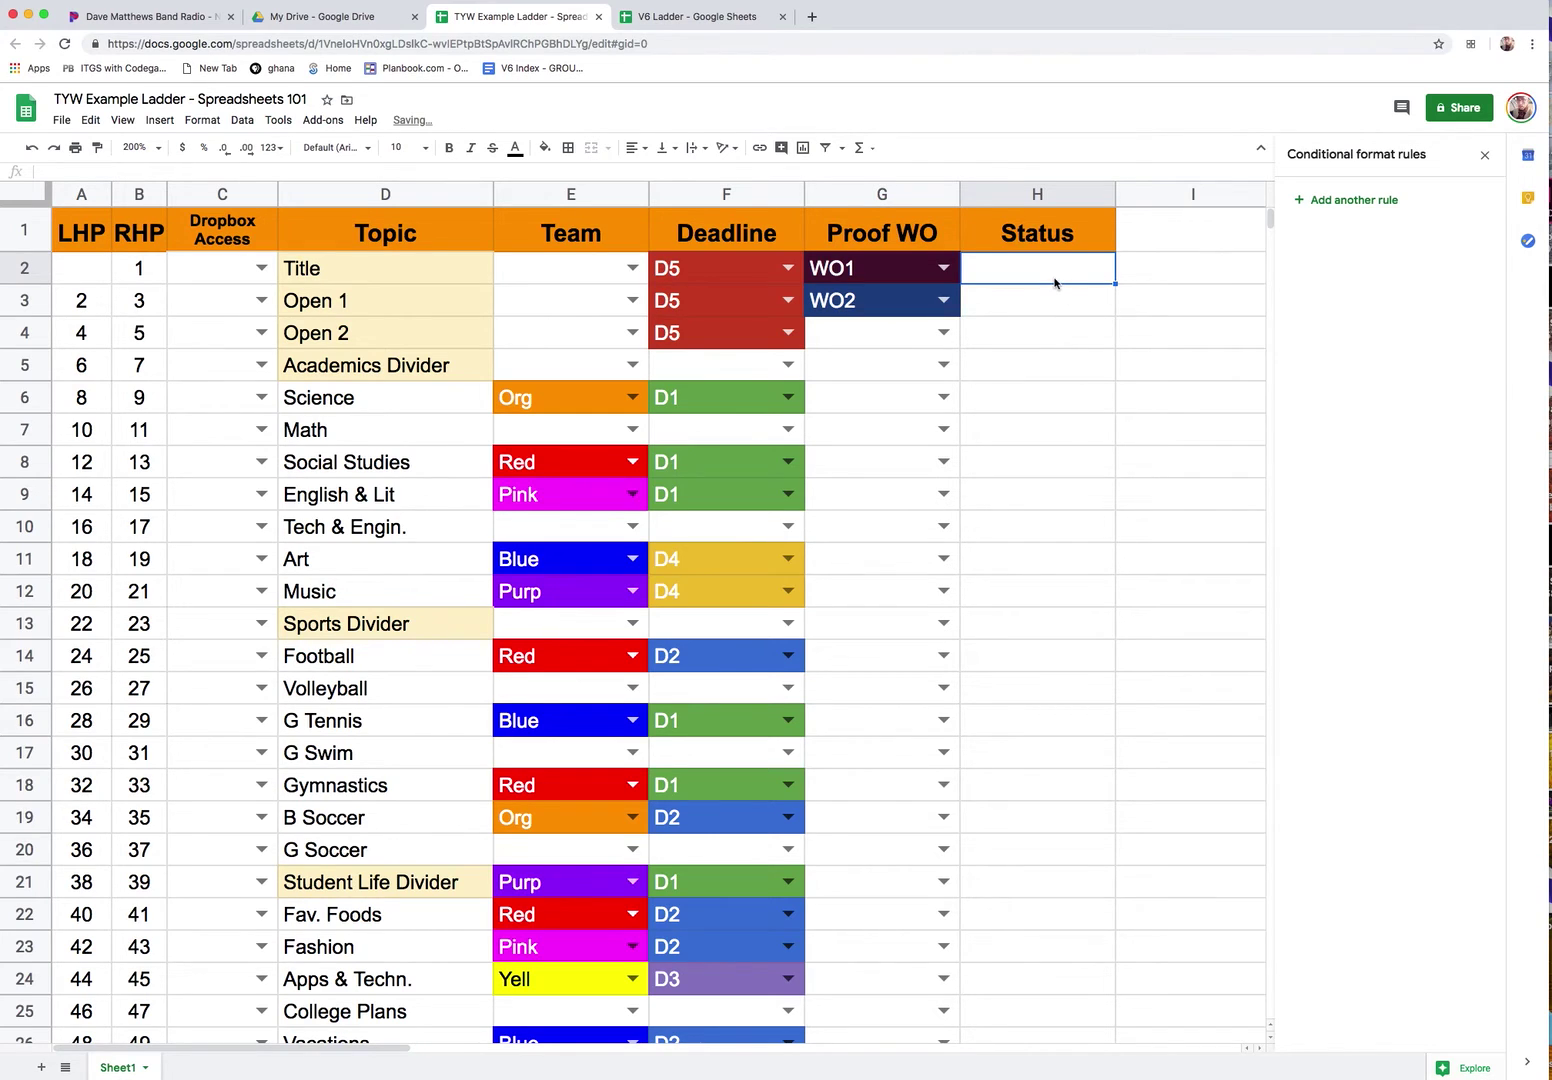
# Add a list-of-items dropdown to H2:H86 in the Status column, with page-progress stages including Final.
pyautogui.scroll(-20, 1001, 786)
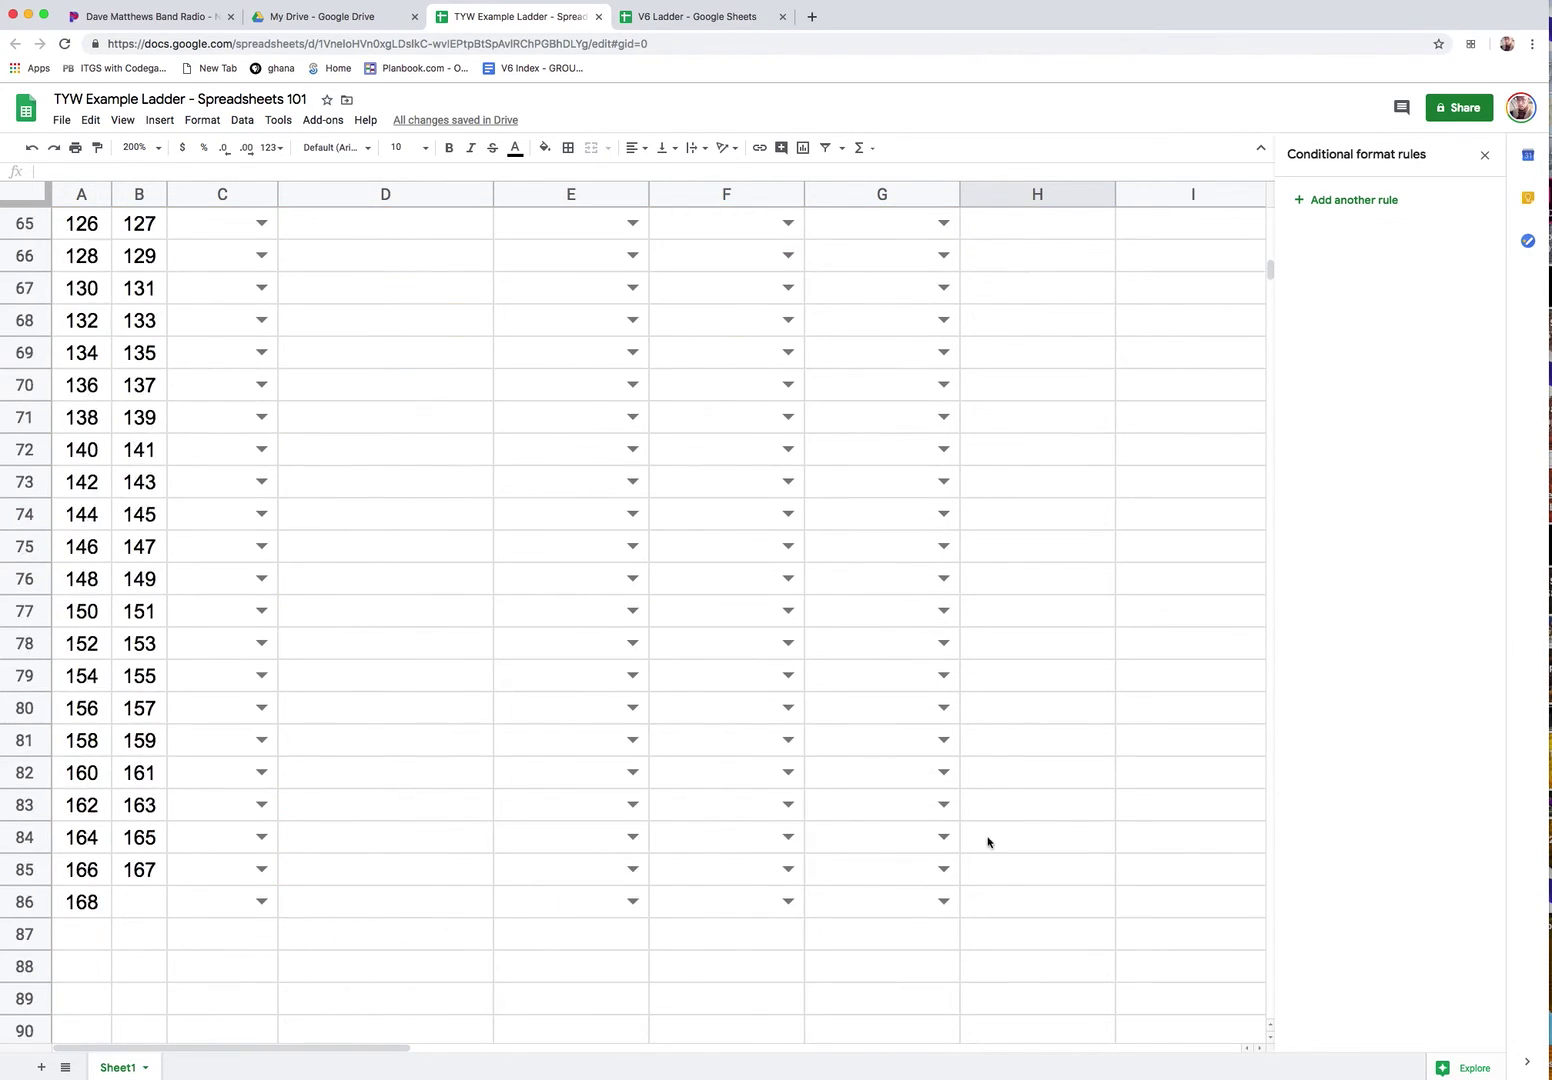
pyautogui.keyDown('shift'); pyautogui.click(1010, 545); pyautogui.keyUp('shift')
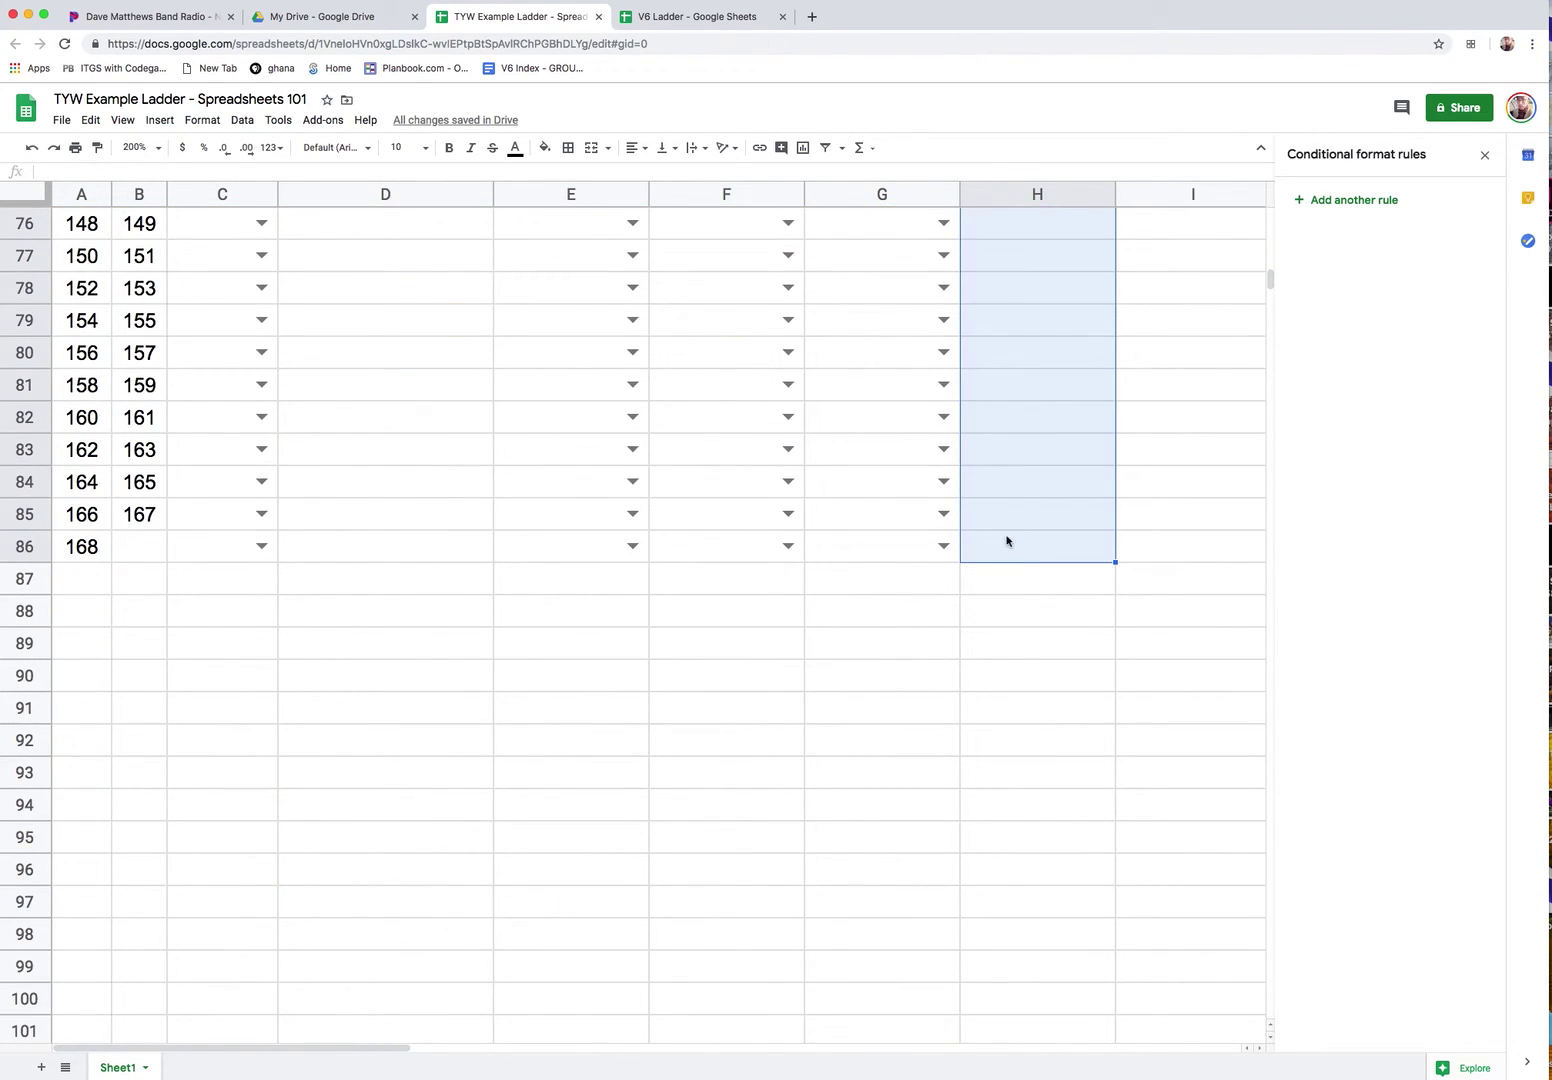
pyautogui.click(241, 121)
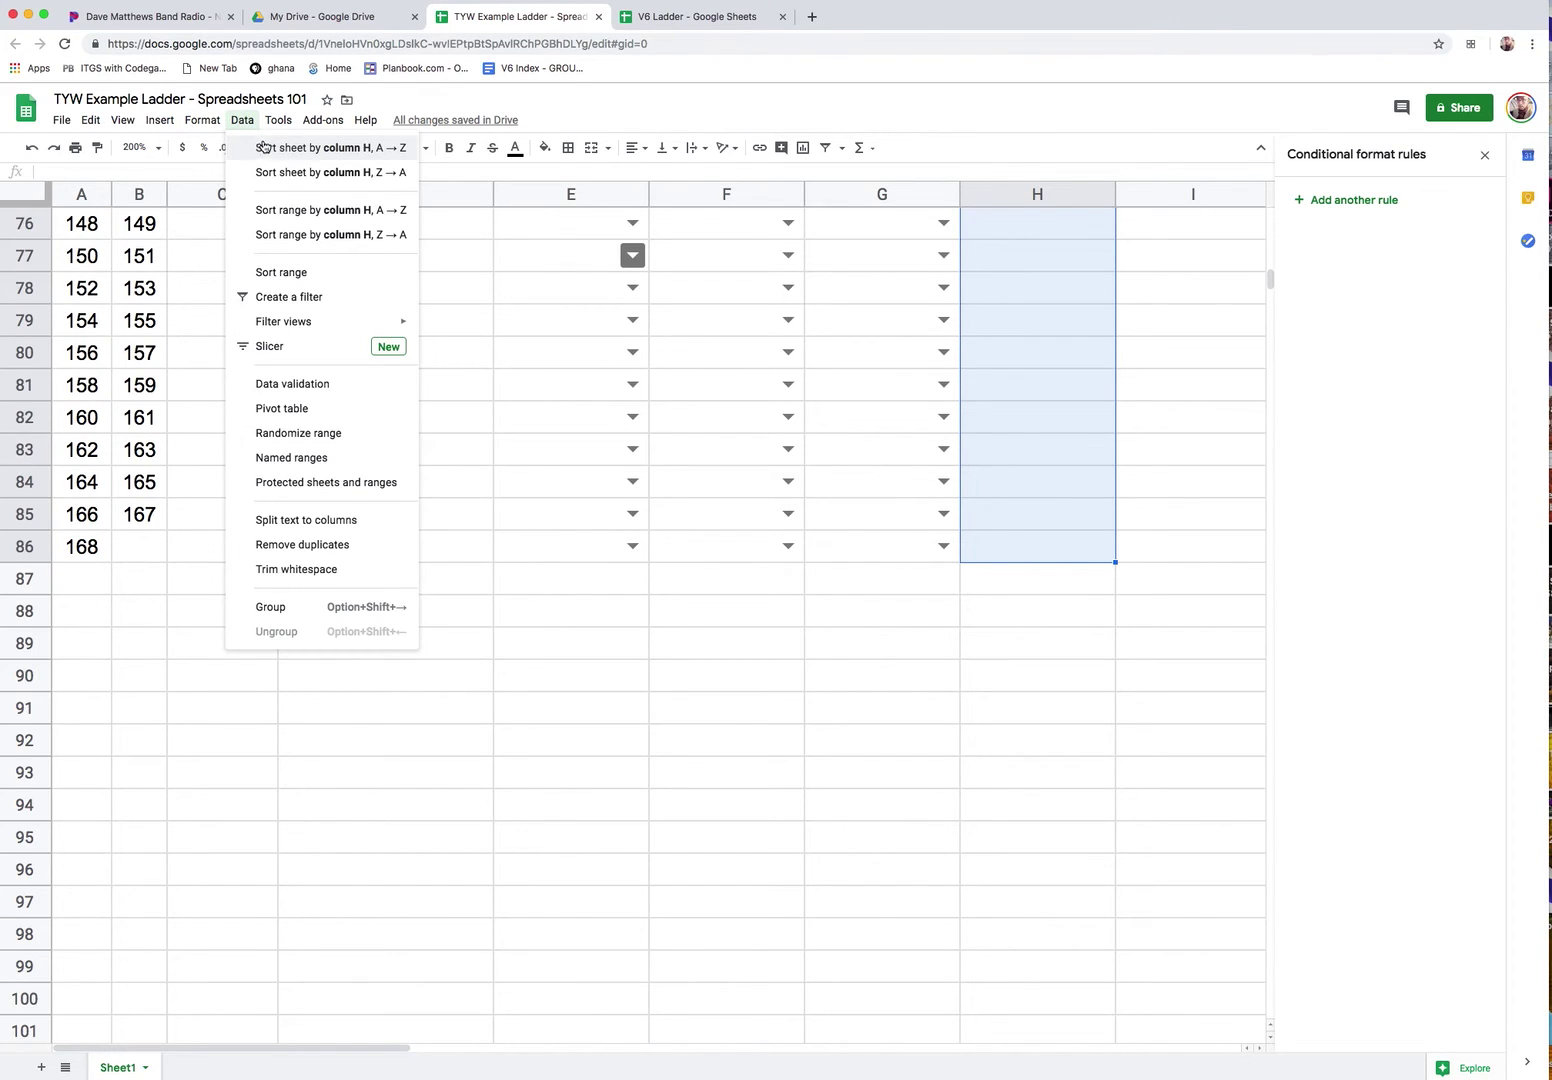
pyautogui.click(326, 390)
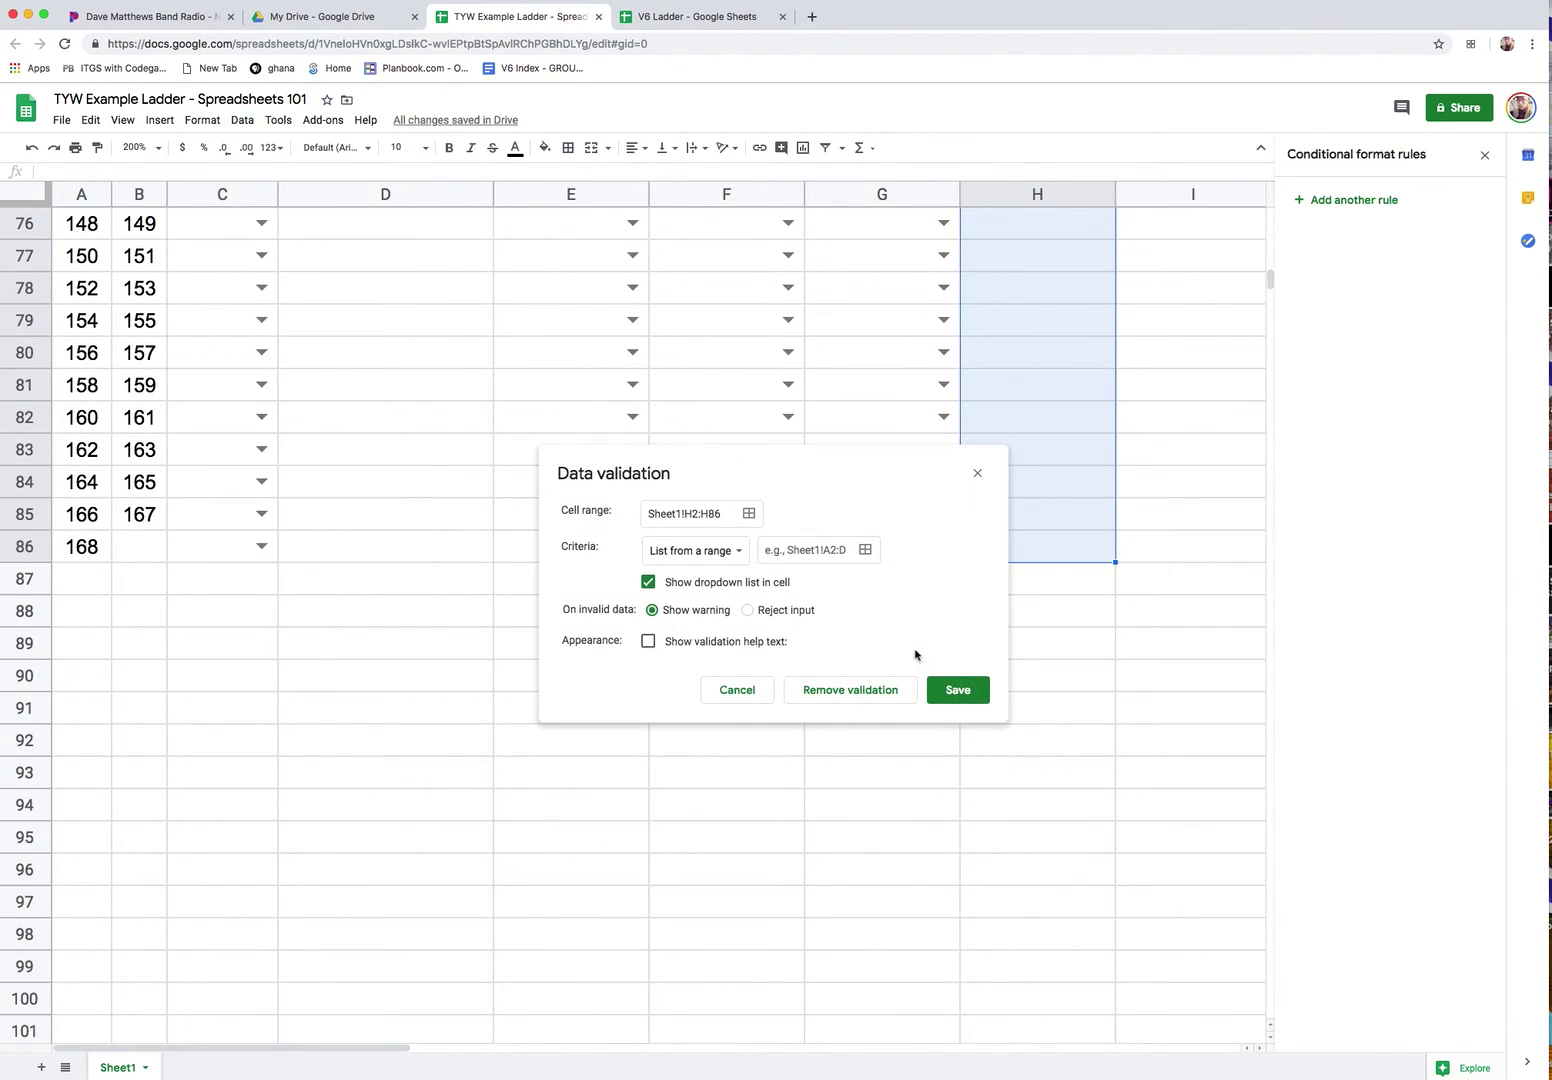
pyautogui.click(712, 551)
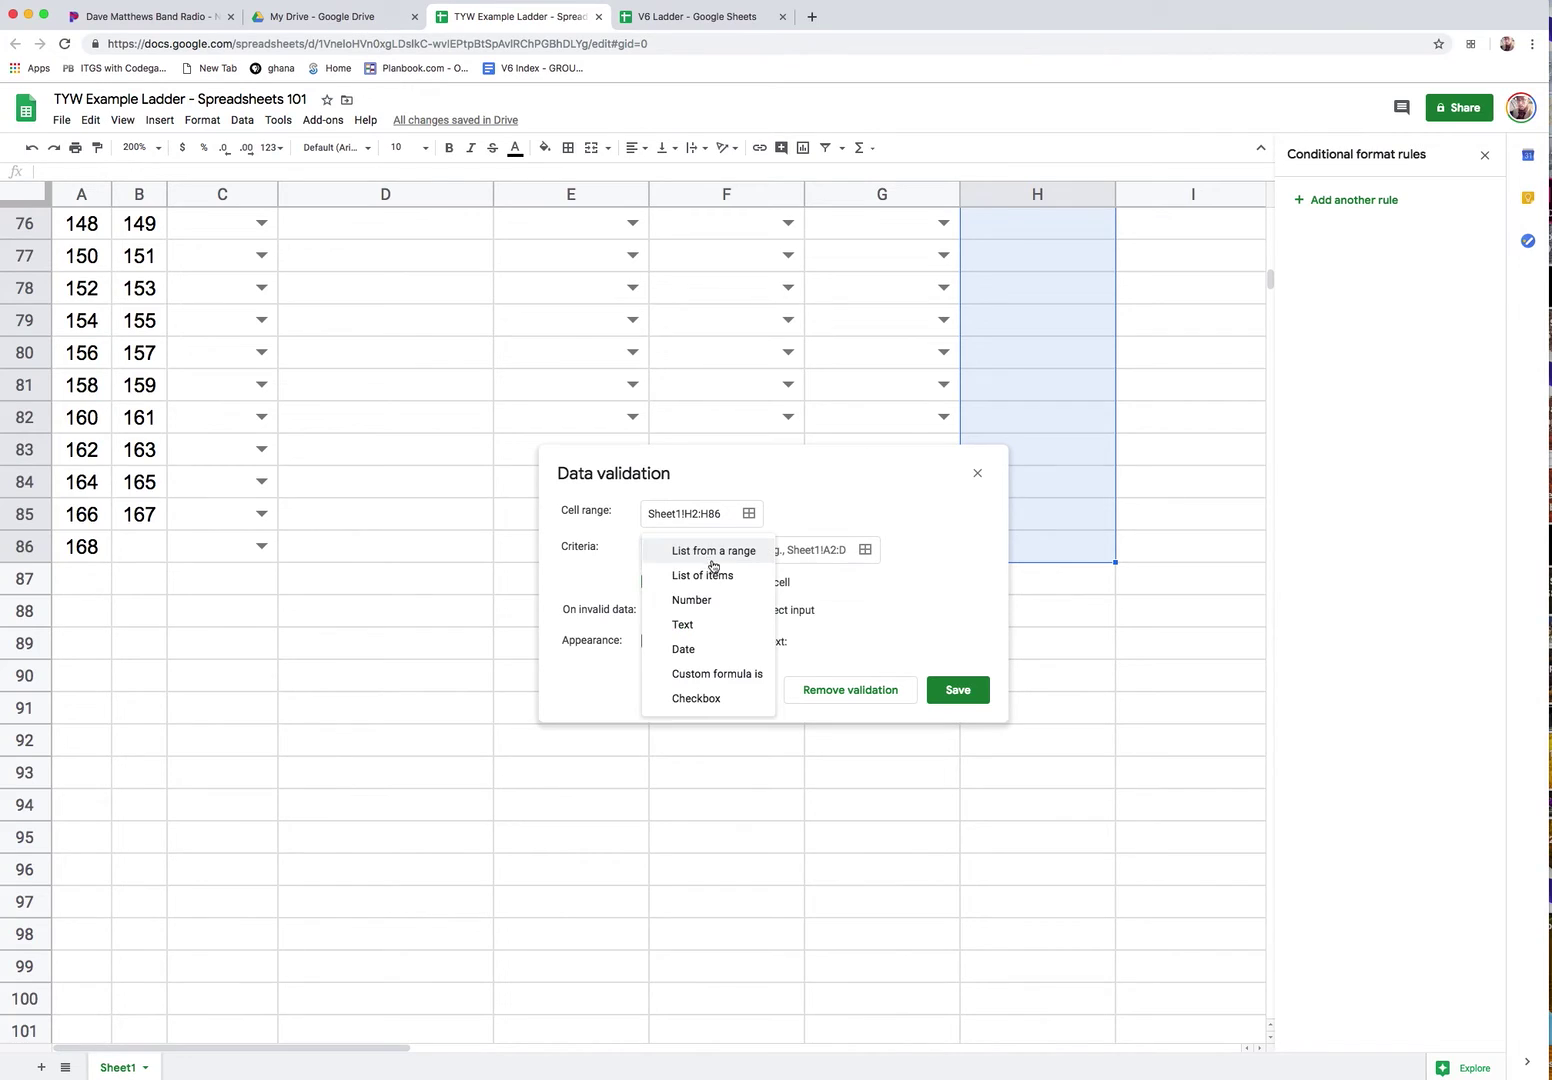
pyautogui.click(728, 587)
pyautogui.click(841, 545)
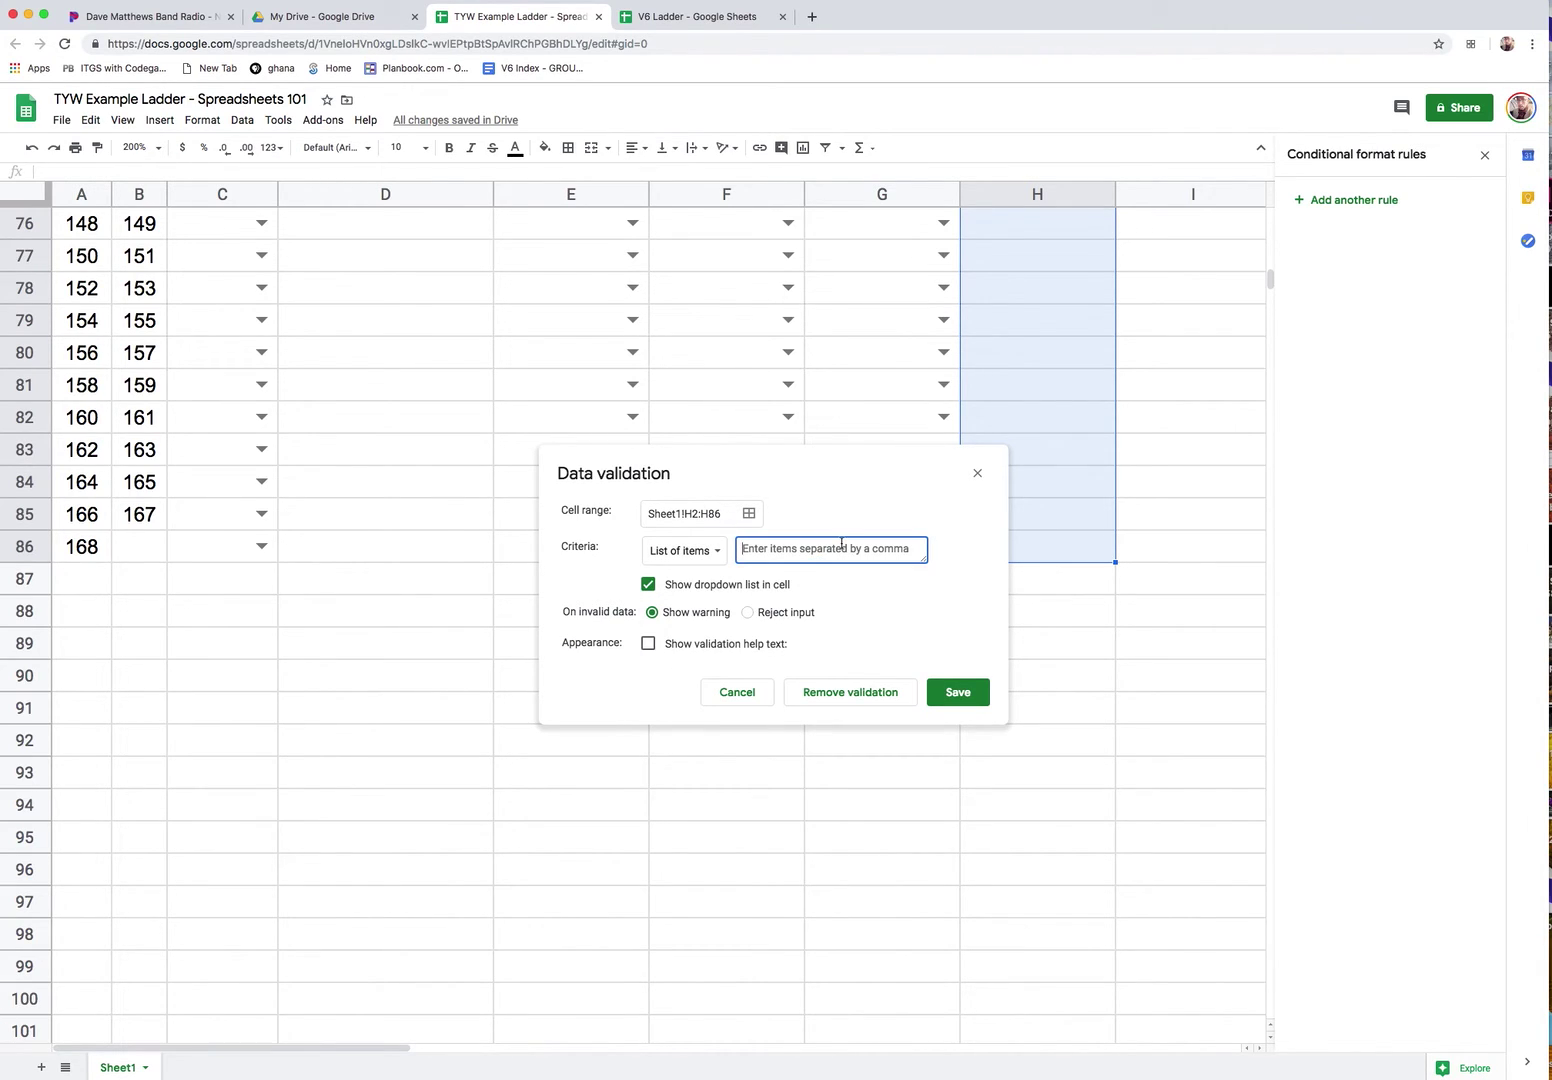
pyautogui.write('Wr')
pyautogui.click(958, 692)
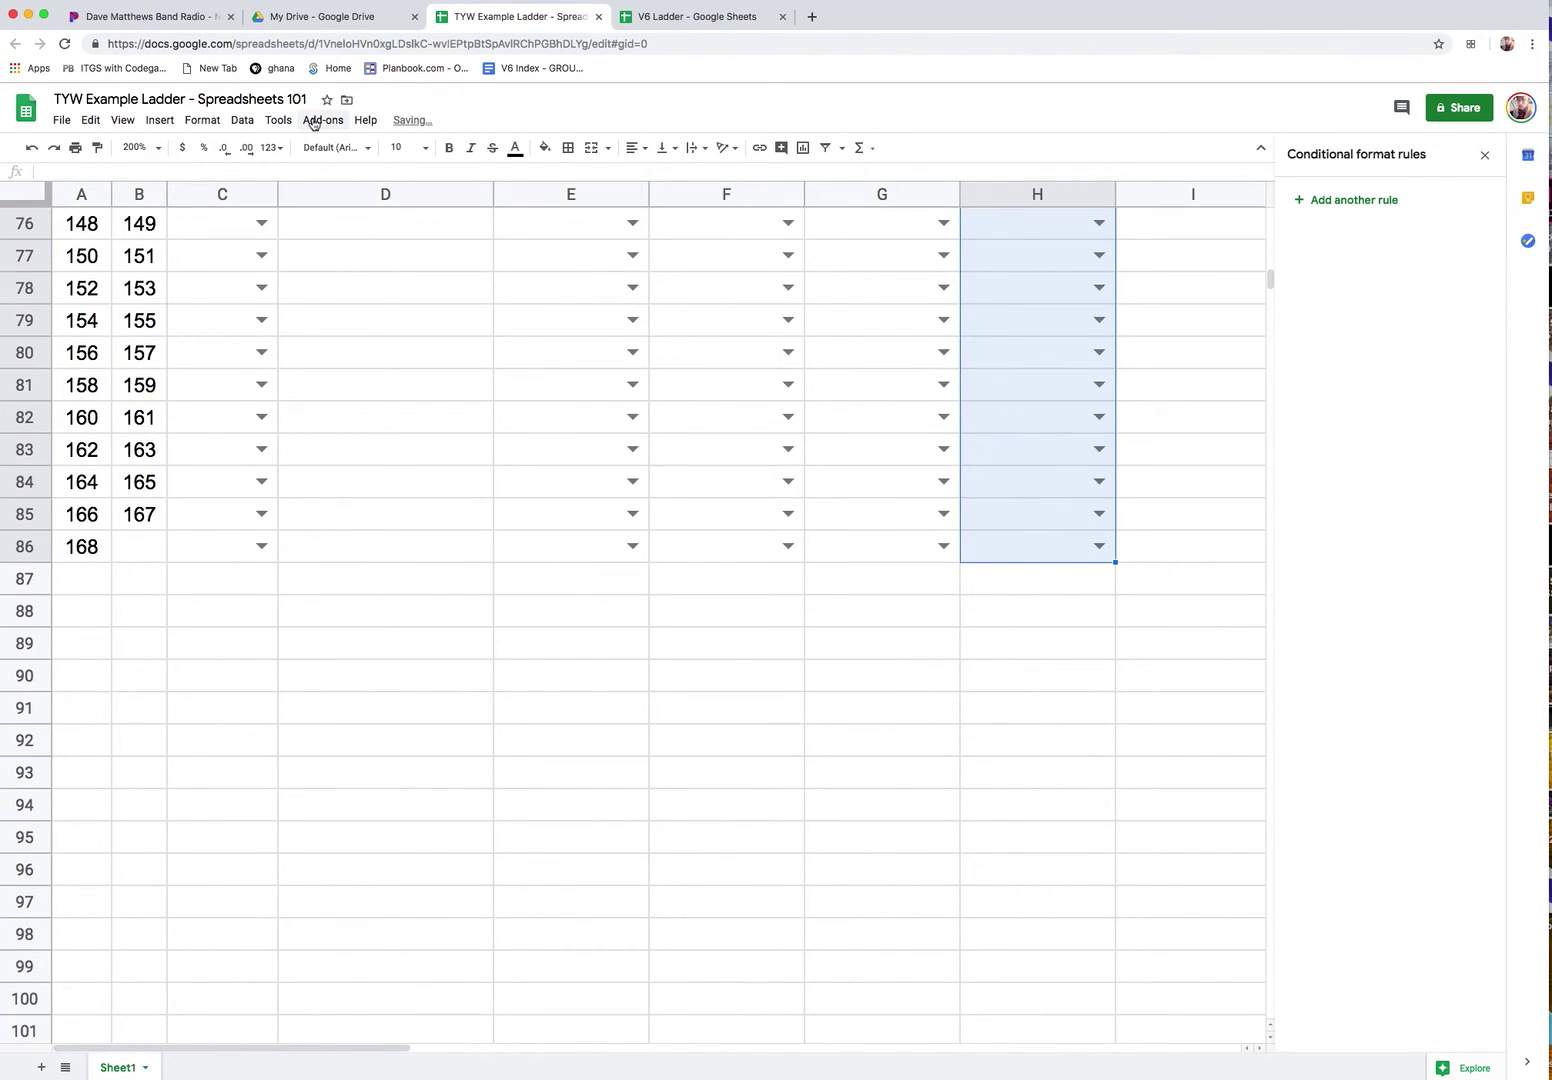
# Add a conditional format rule to H2:H86 giving text that is exactly Final a bright green fill with bold italic text.
pyautogui.click(203, 120)
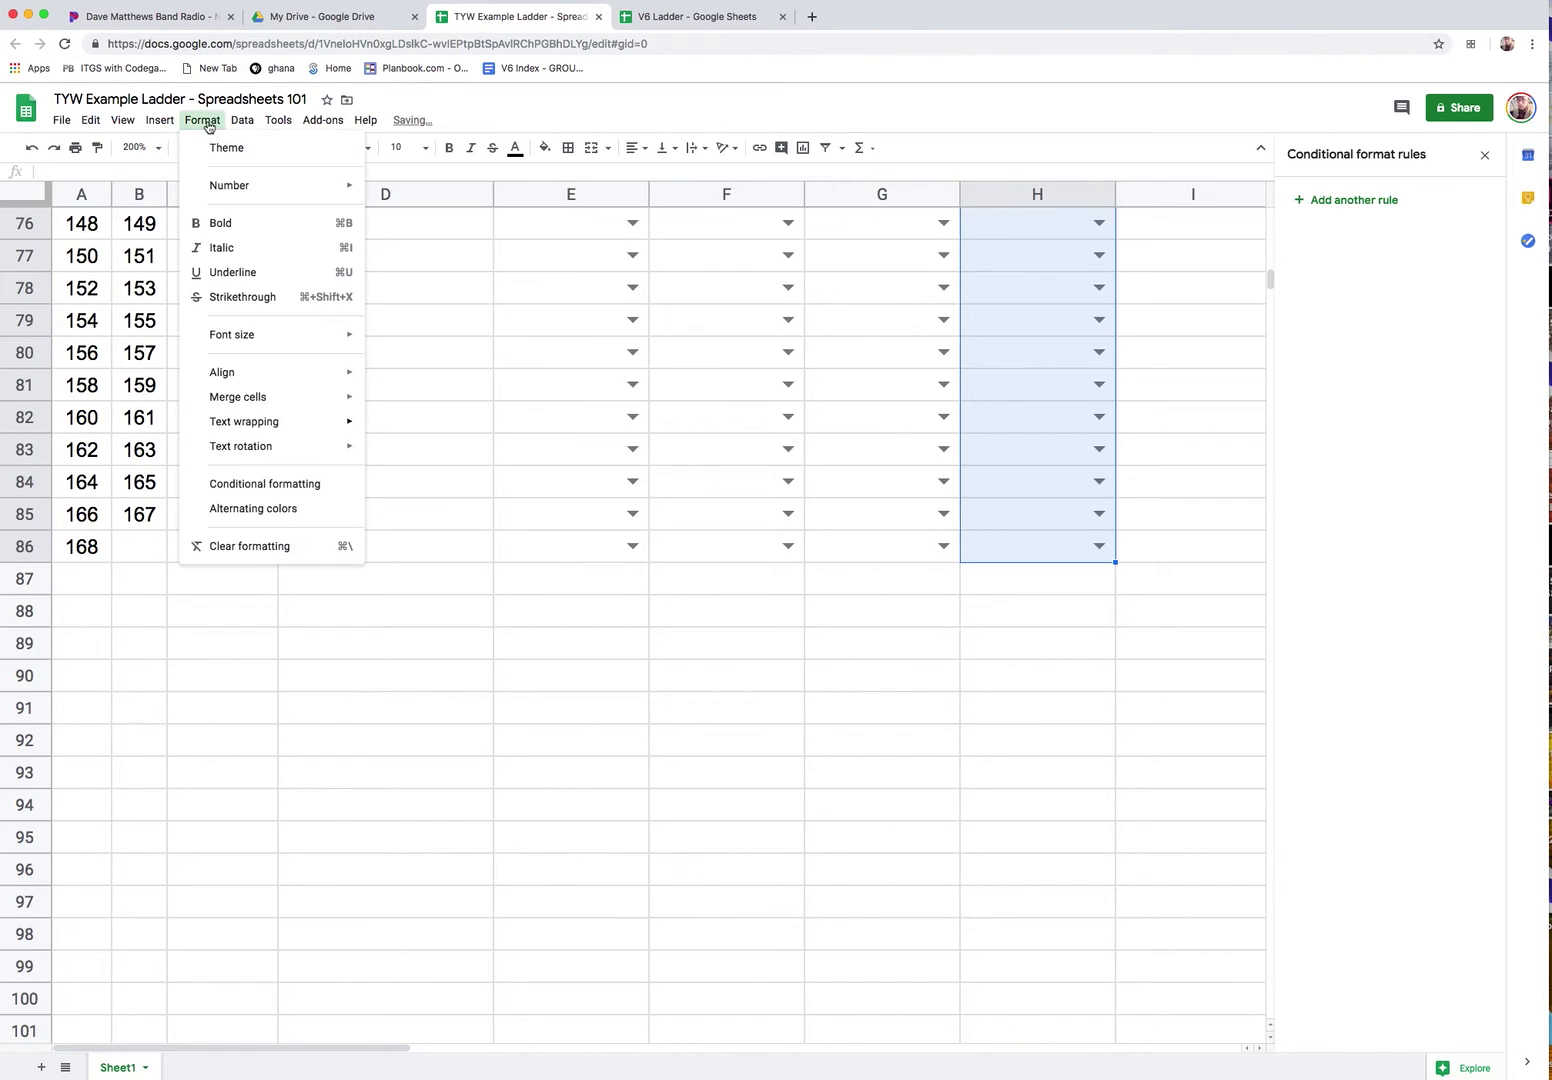
pyautogui.click(303, 487)
pyautogui.click(1346, 360)
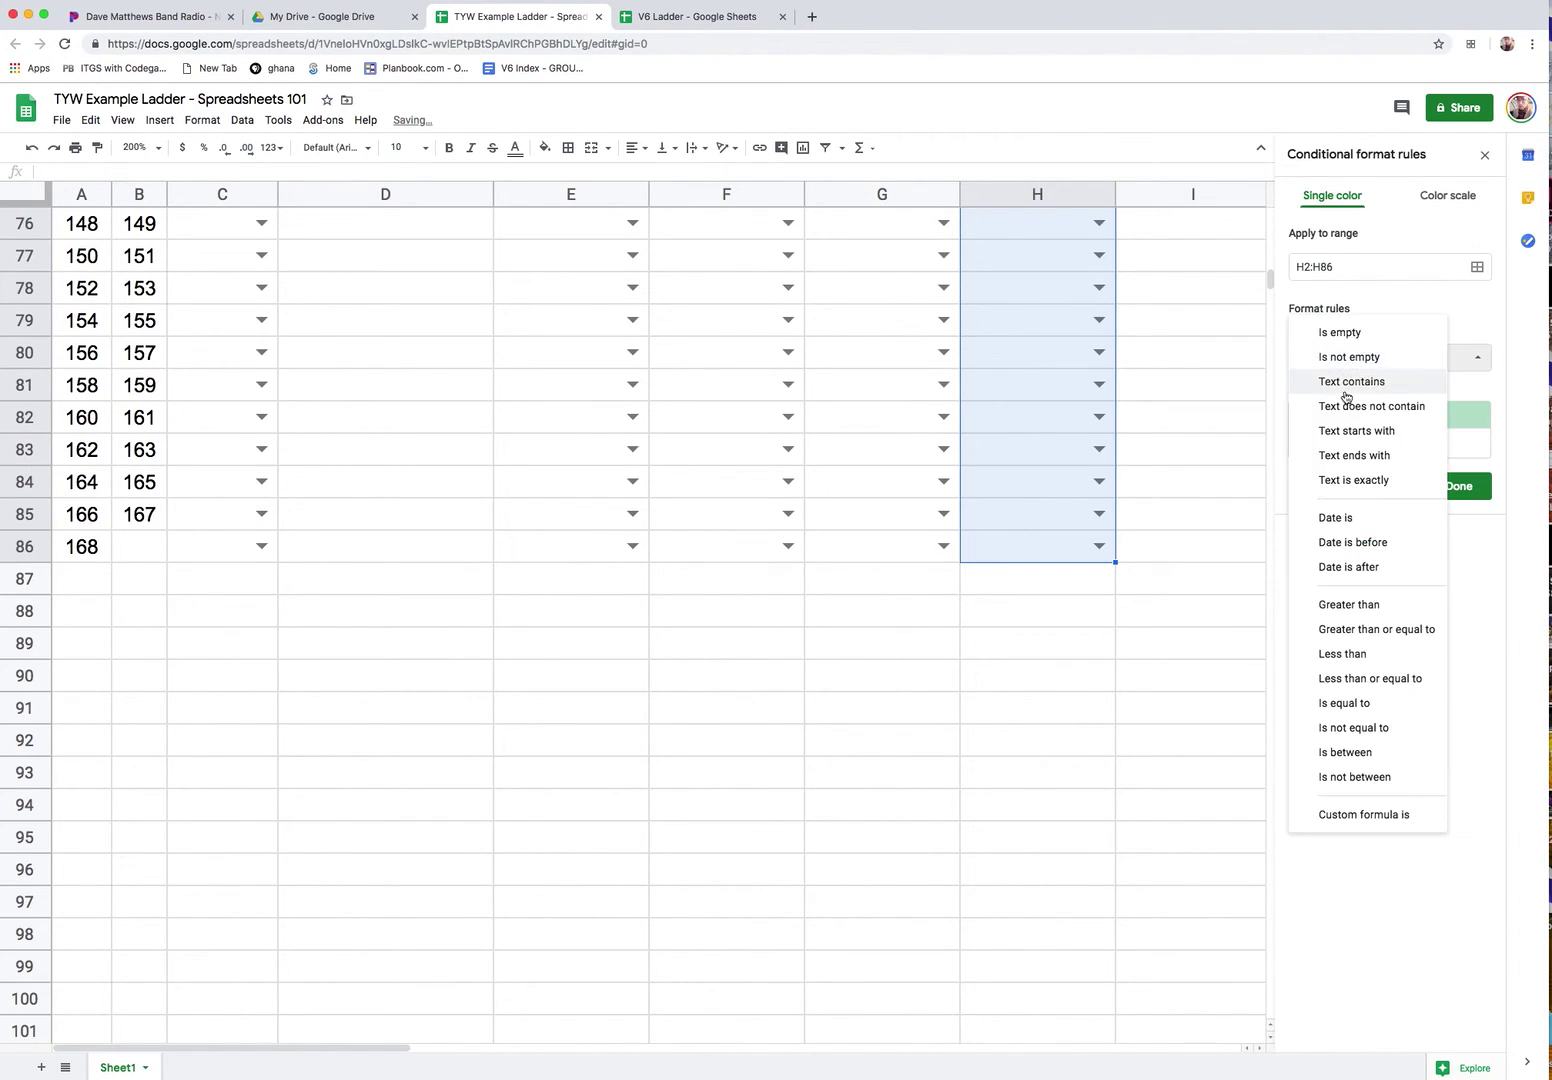
pyautogui.click(1352, 480)
pyautogui.click(1358, 390)
pyautogui.write('Final')
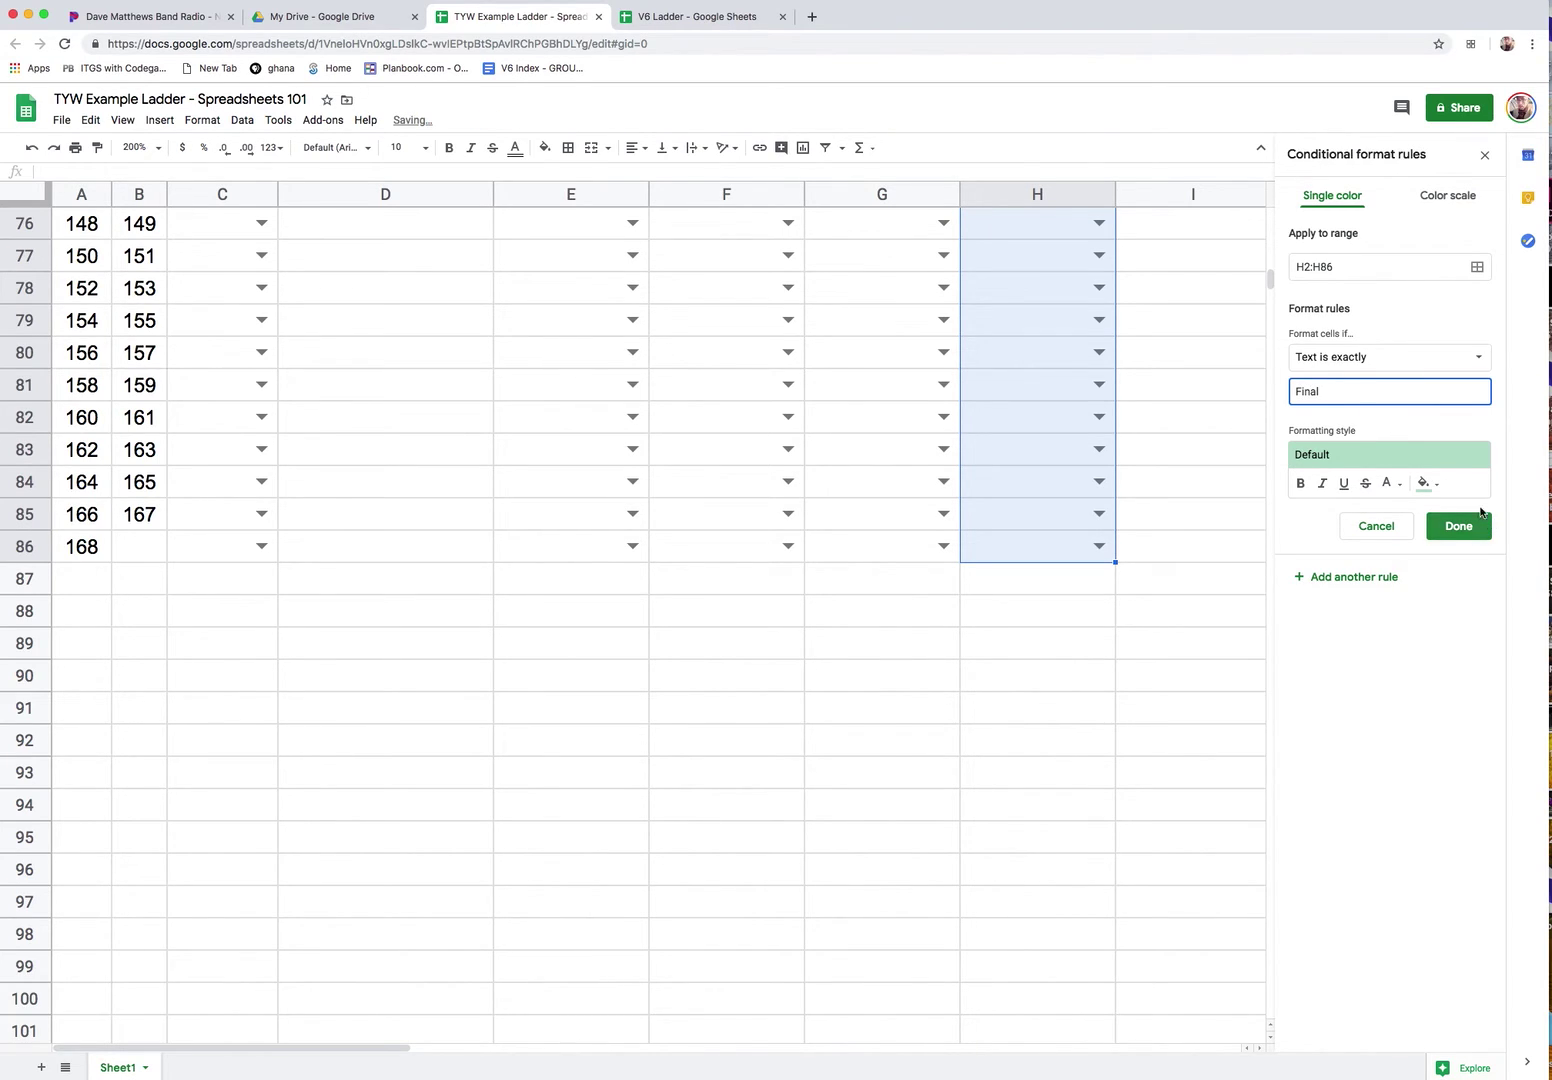
pyautogui.click(1428, 483)
pyautogui.click(1344, 556)
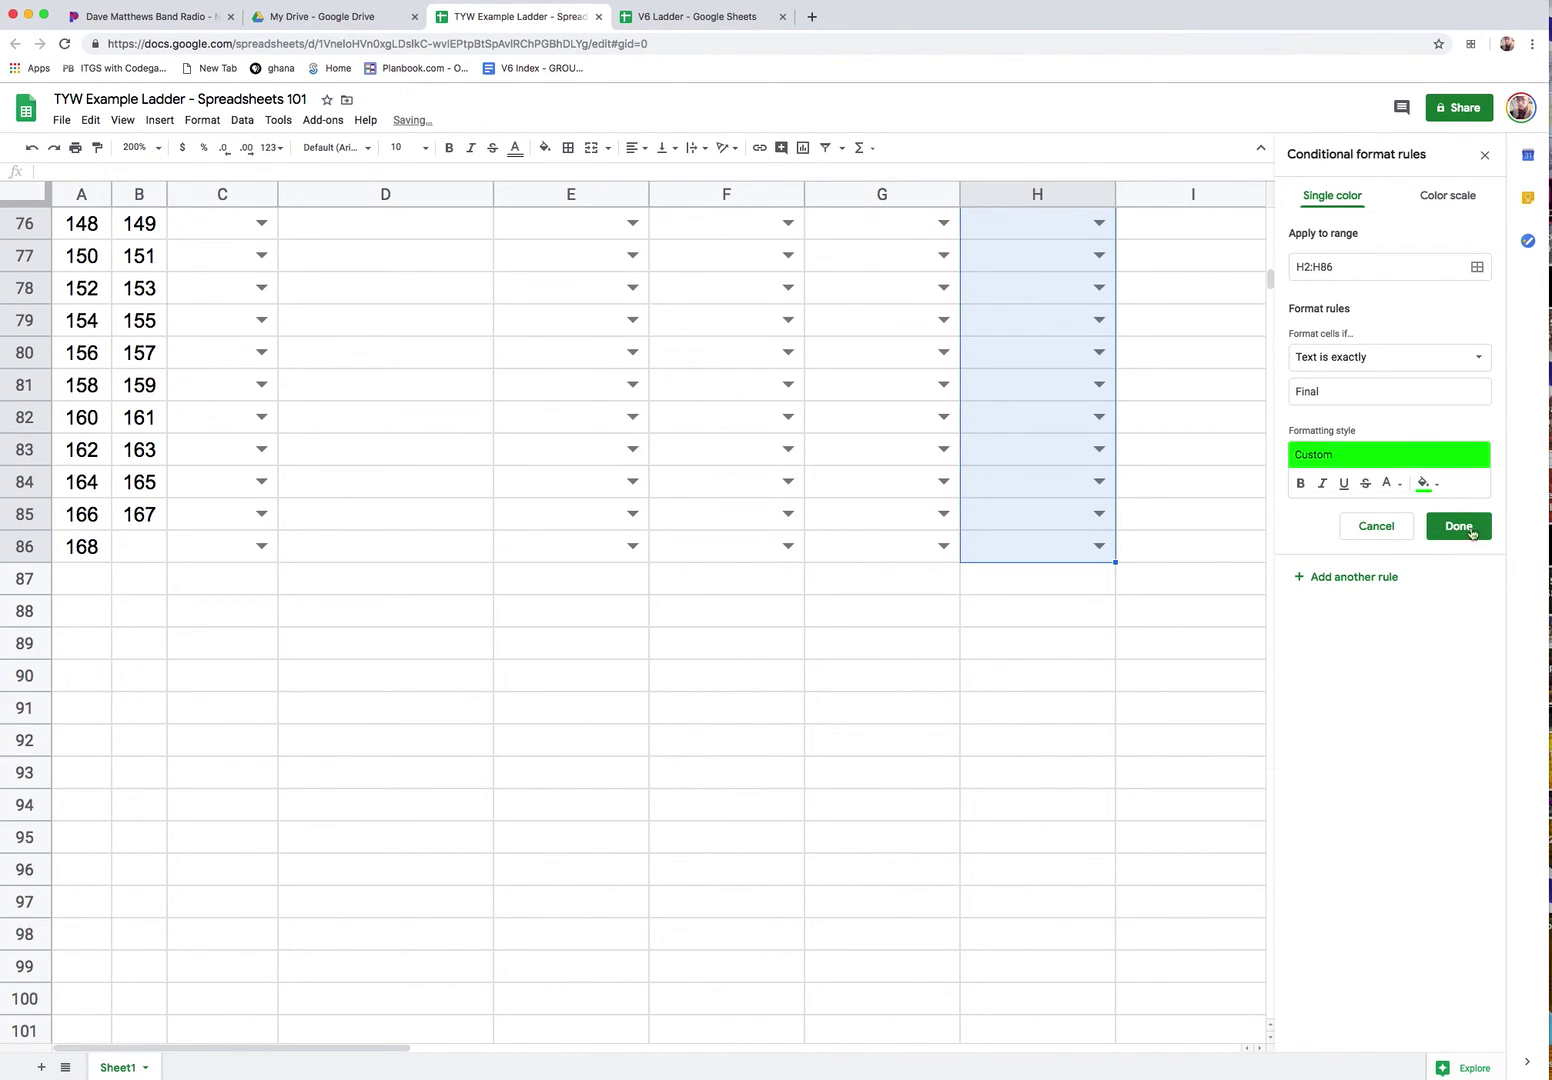
pyautogui.click(1302, 484)
pyautogui.click(1322, 484)
pyautogui.click(1455, 530)
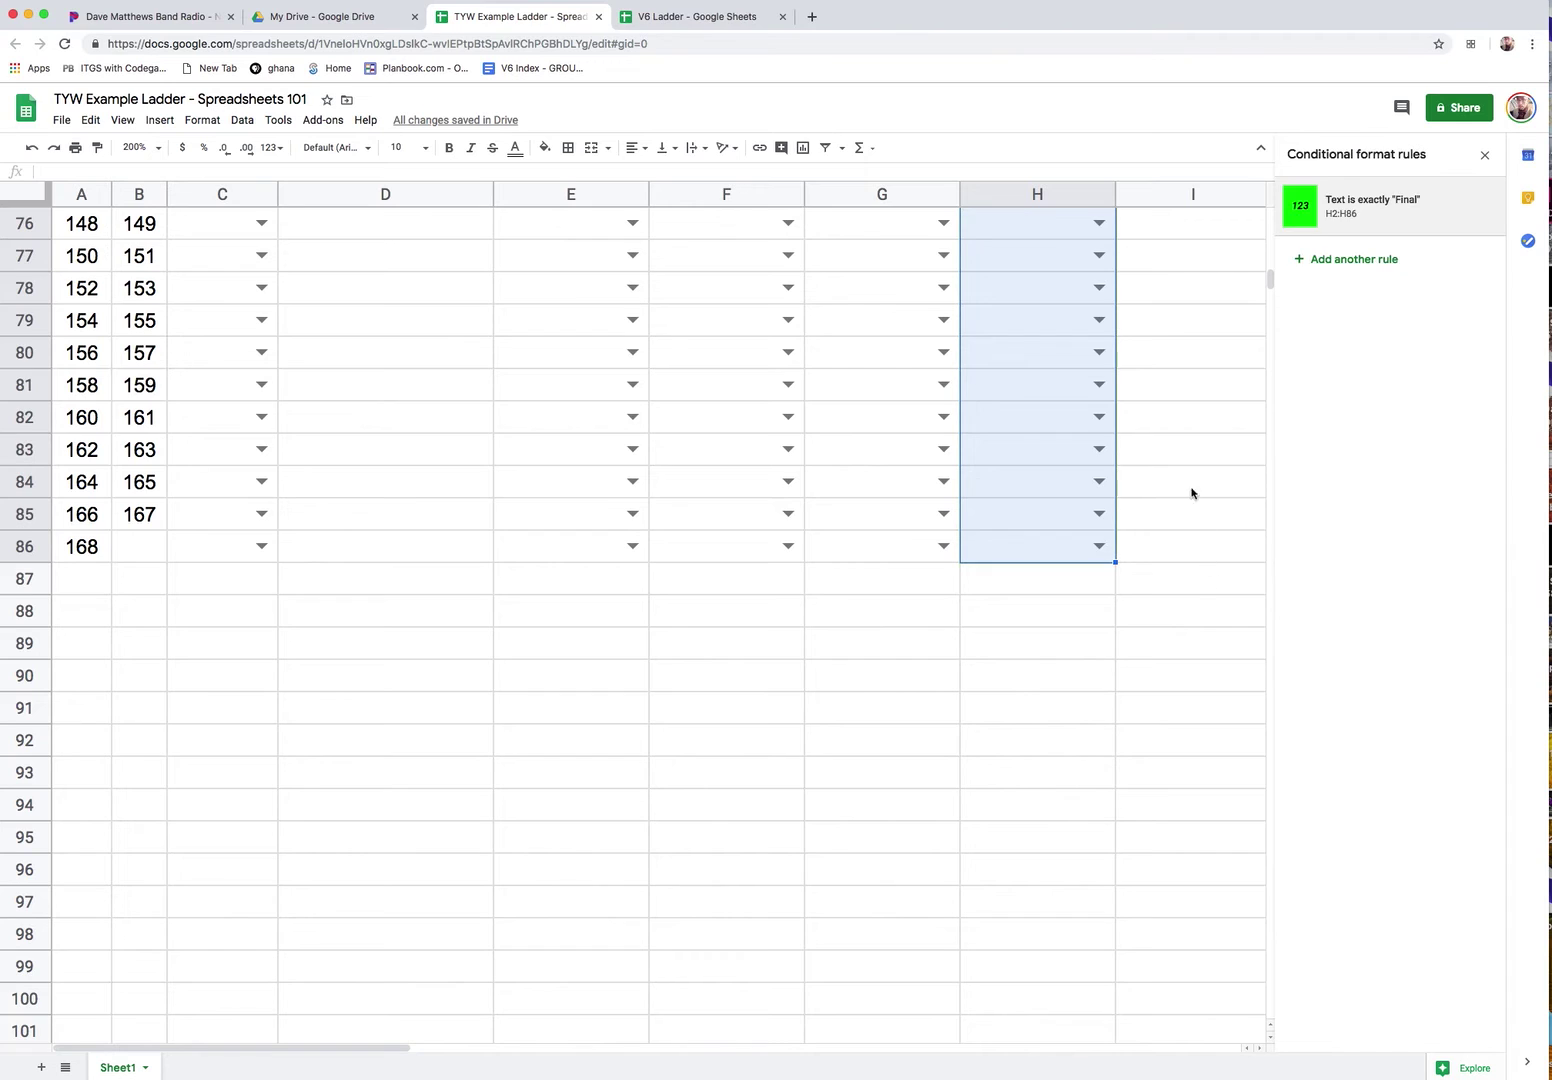
# Choose Final as the Status of the Title row and fill it down through row 6.
pyautogui.scroll(20, 1195, 502)
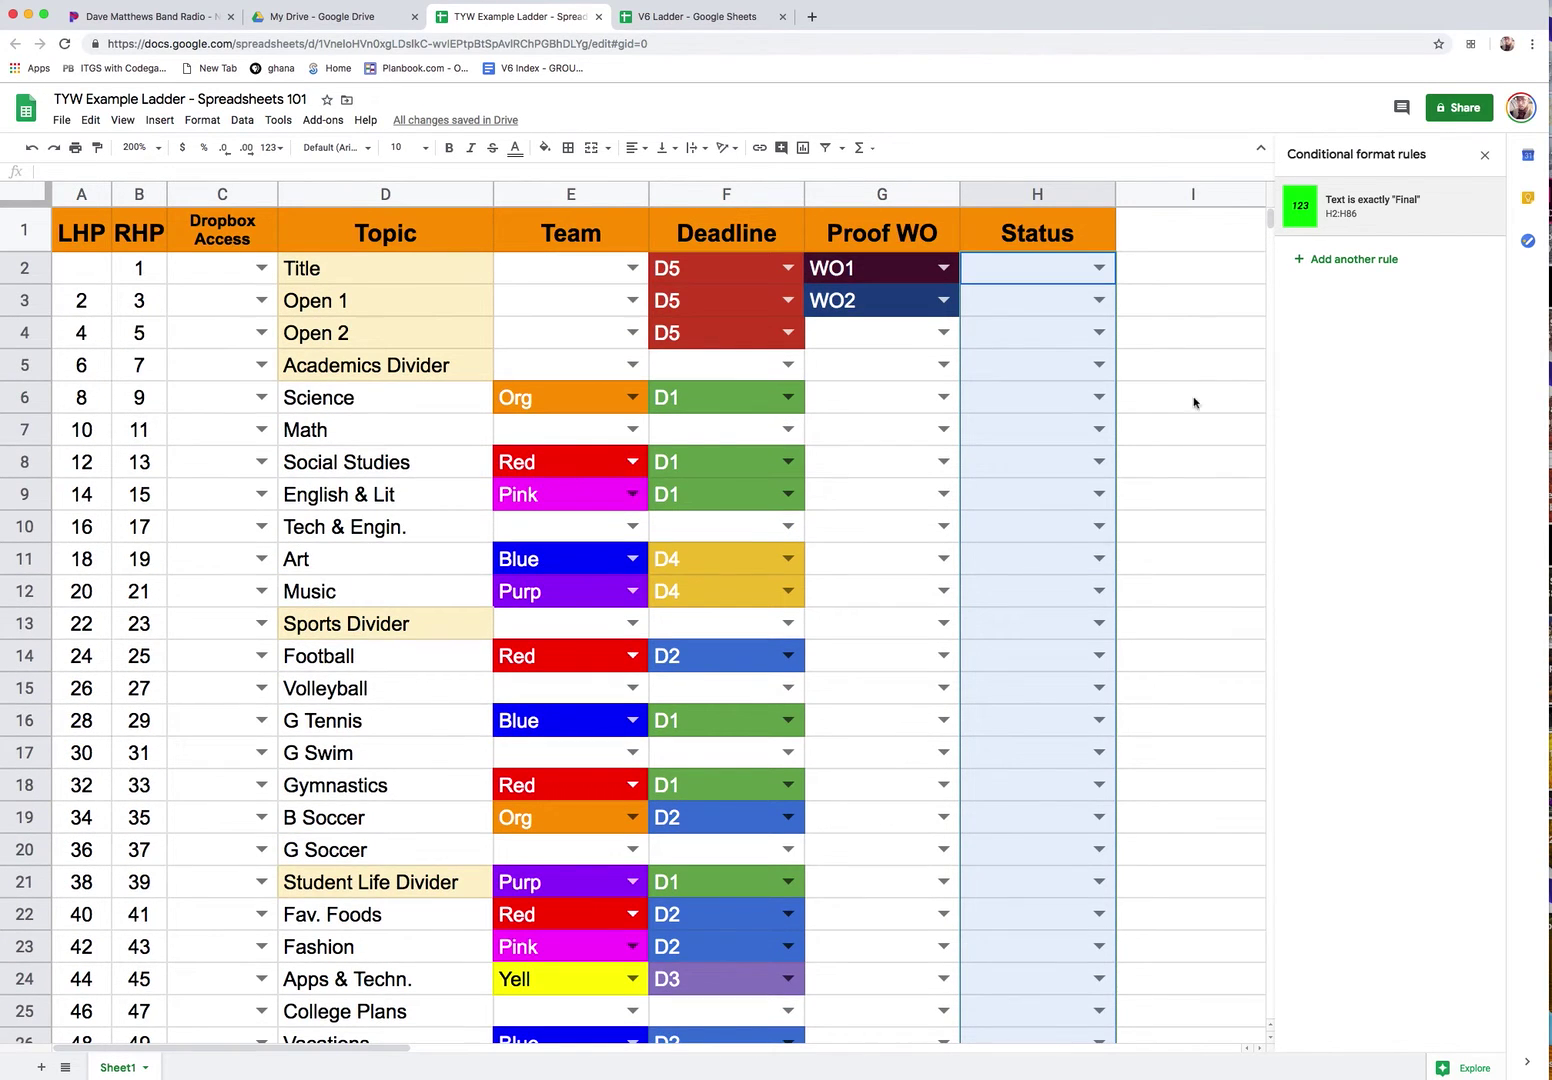
pyautogui.click(1166, 278)
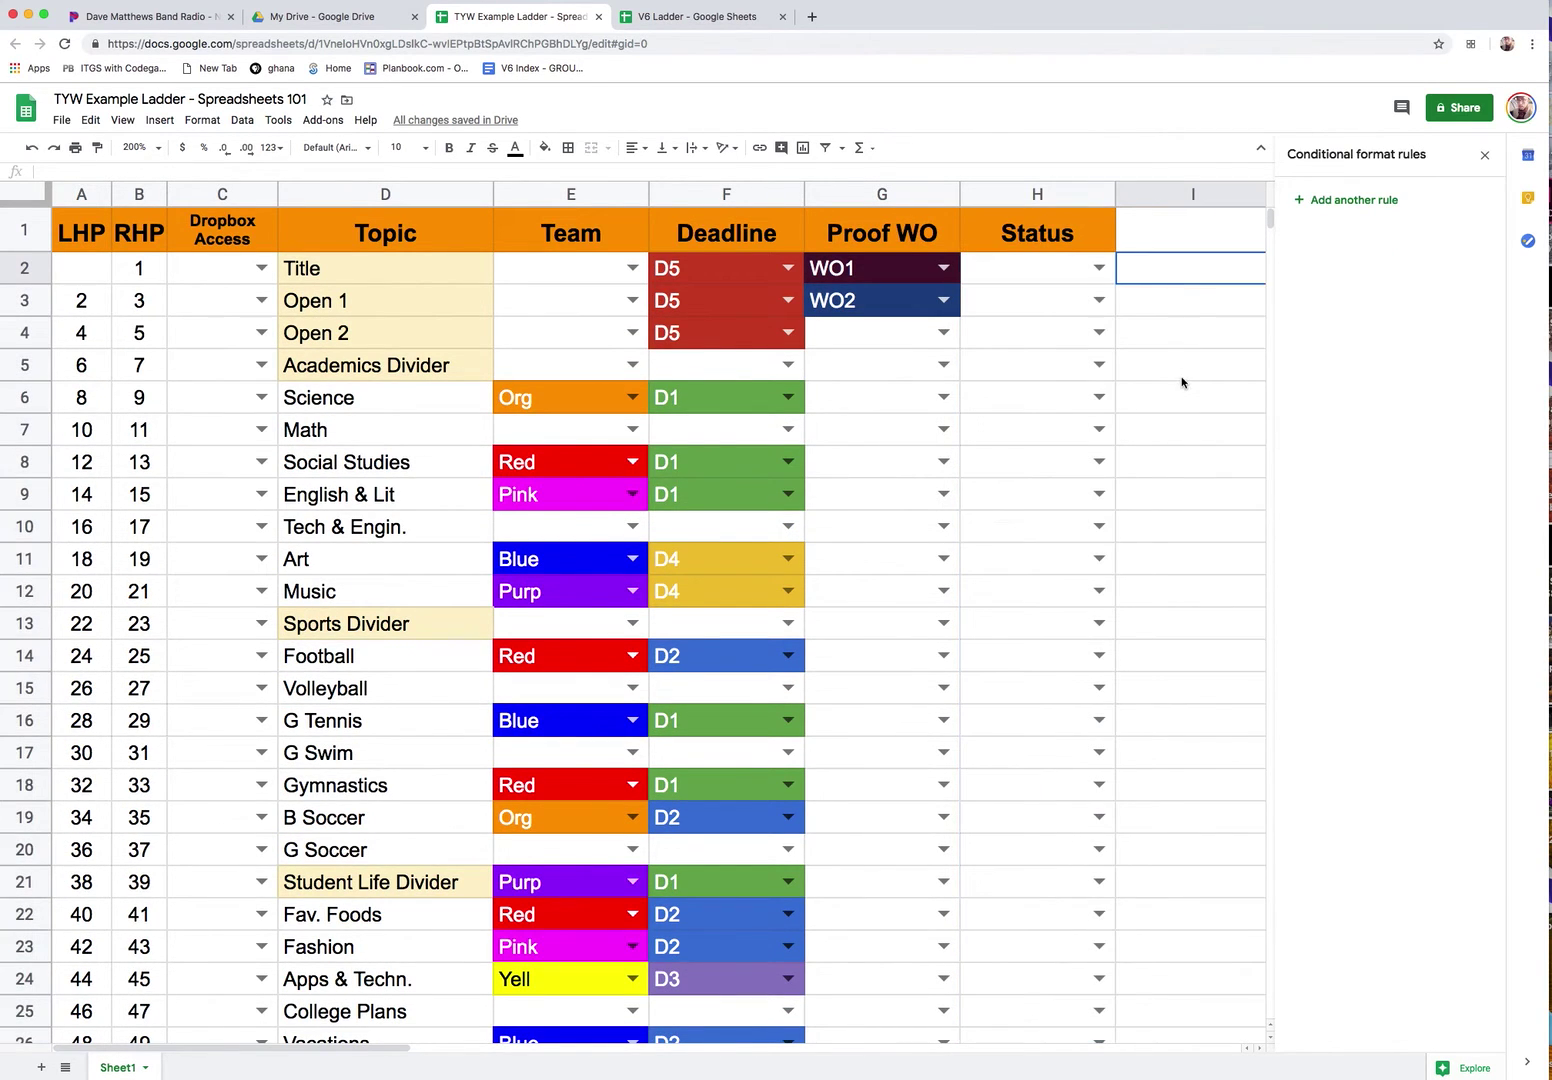
pyautogui.click(1099, 268)
pyautogui.click(993, 380)
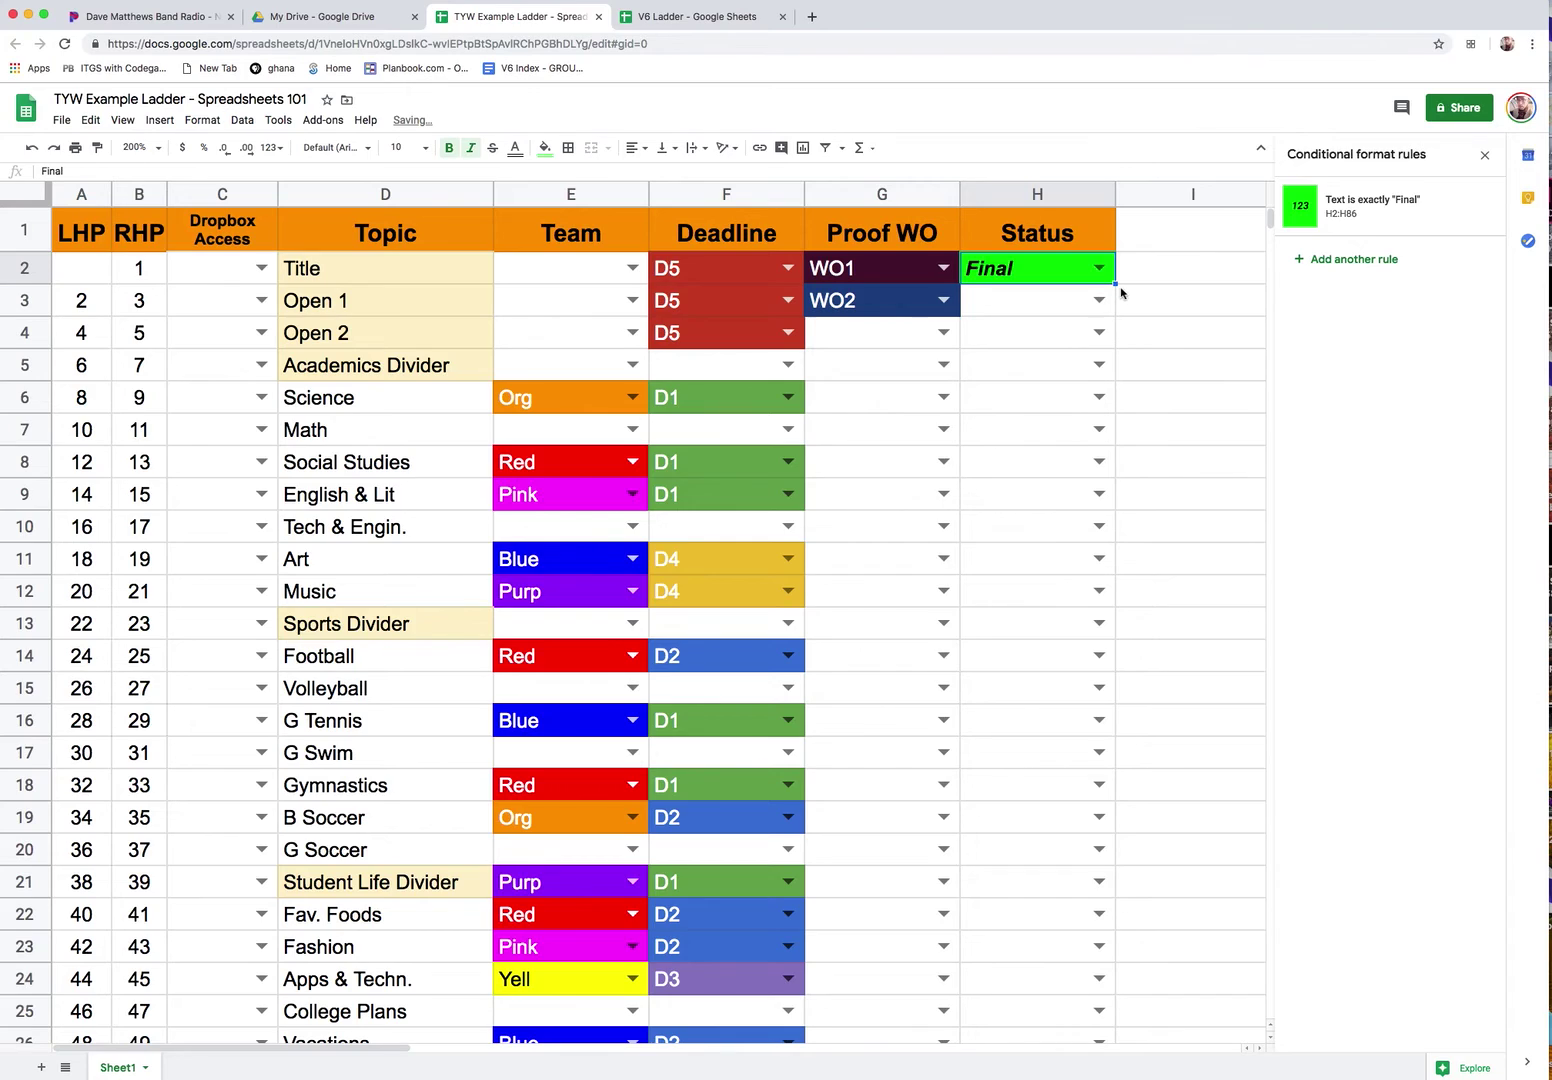
pyautogui.moveTo(1115, 285); pyautogui.dragTo(1118, 412)
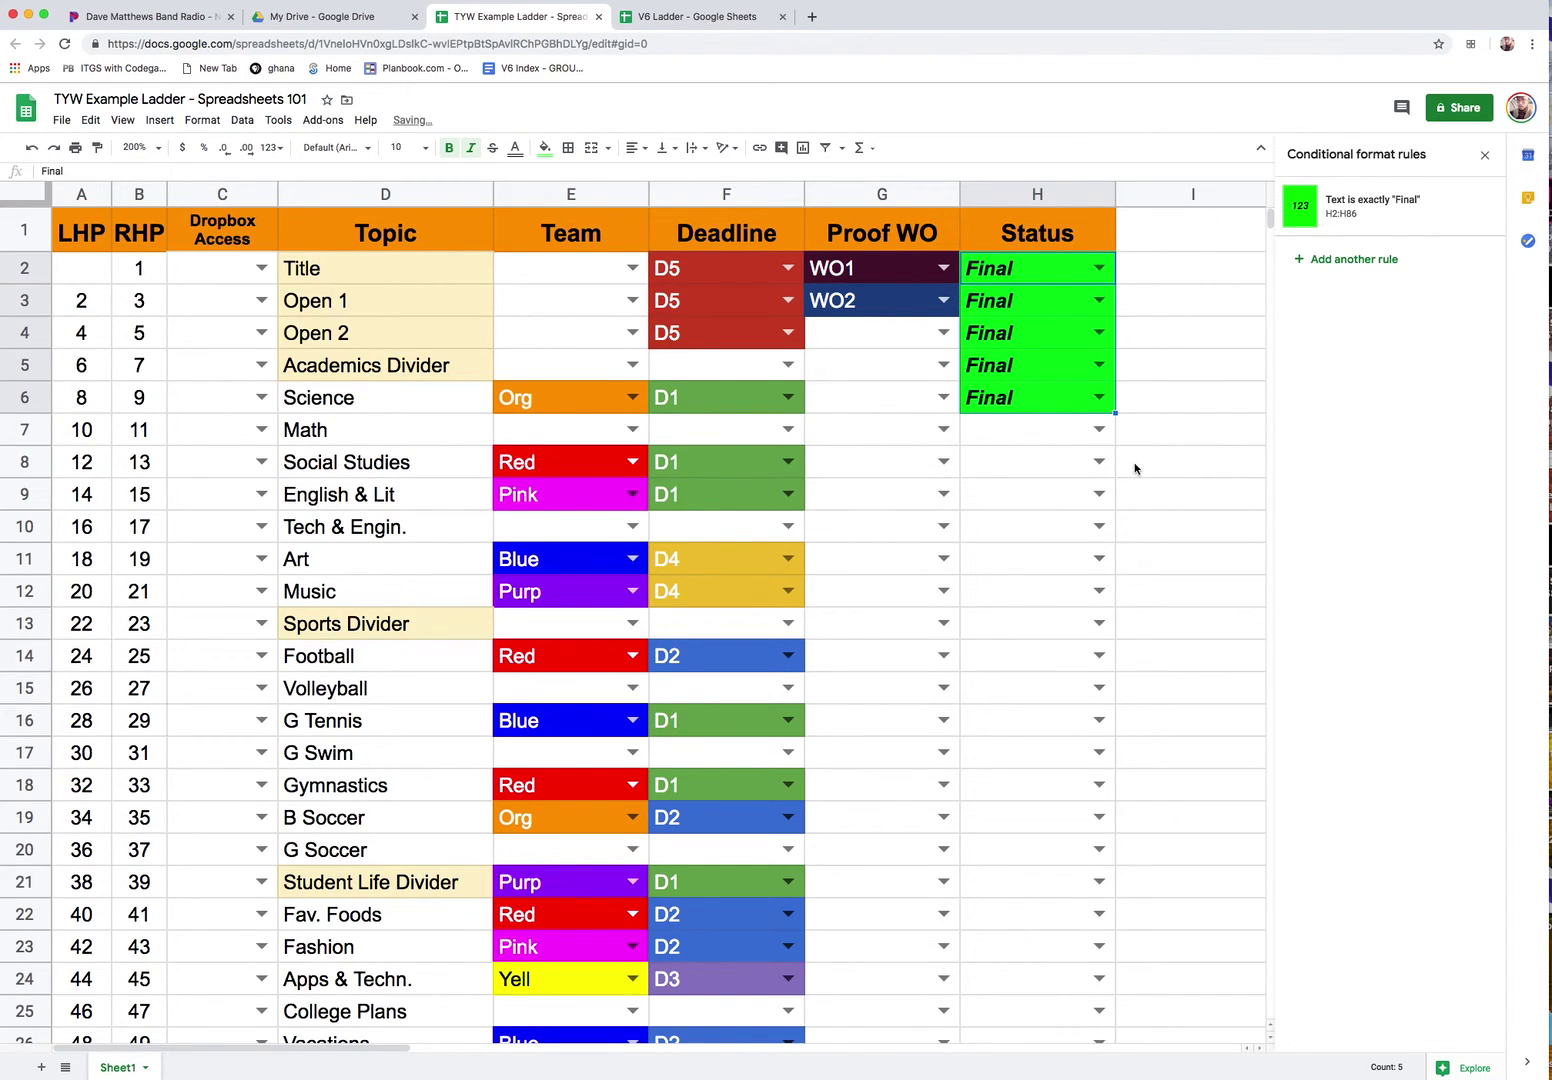
# Enter the label "% Done:" in J1 and open K1 beside it for editing.
pyautogui.click(1142, 226)
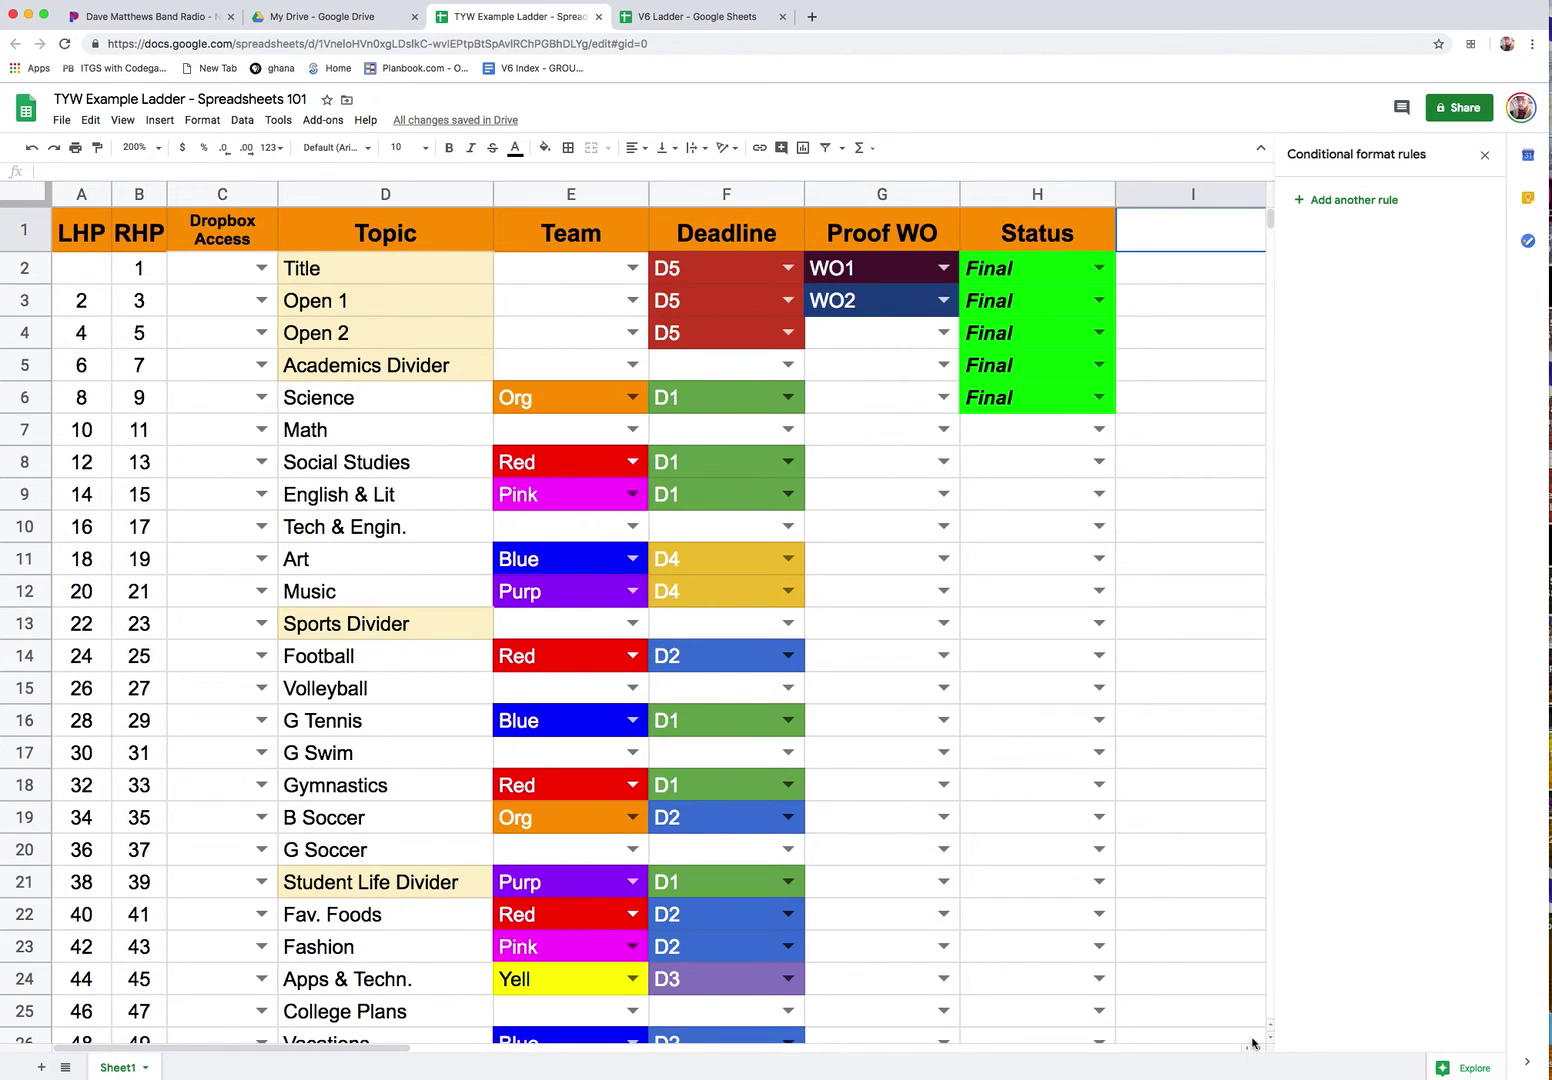
pyautogui.moveTo(294, 1048); pyautogui.dragTo(440, 1048)
pyautogui.click(906, 237)
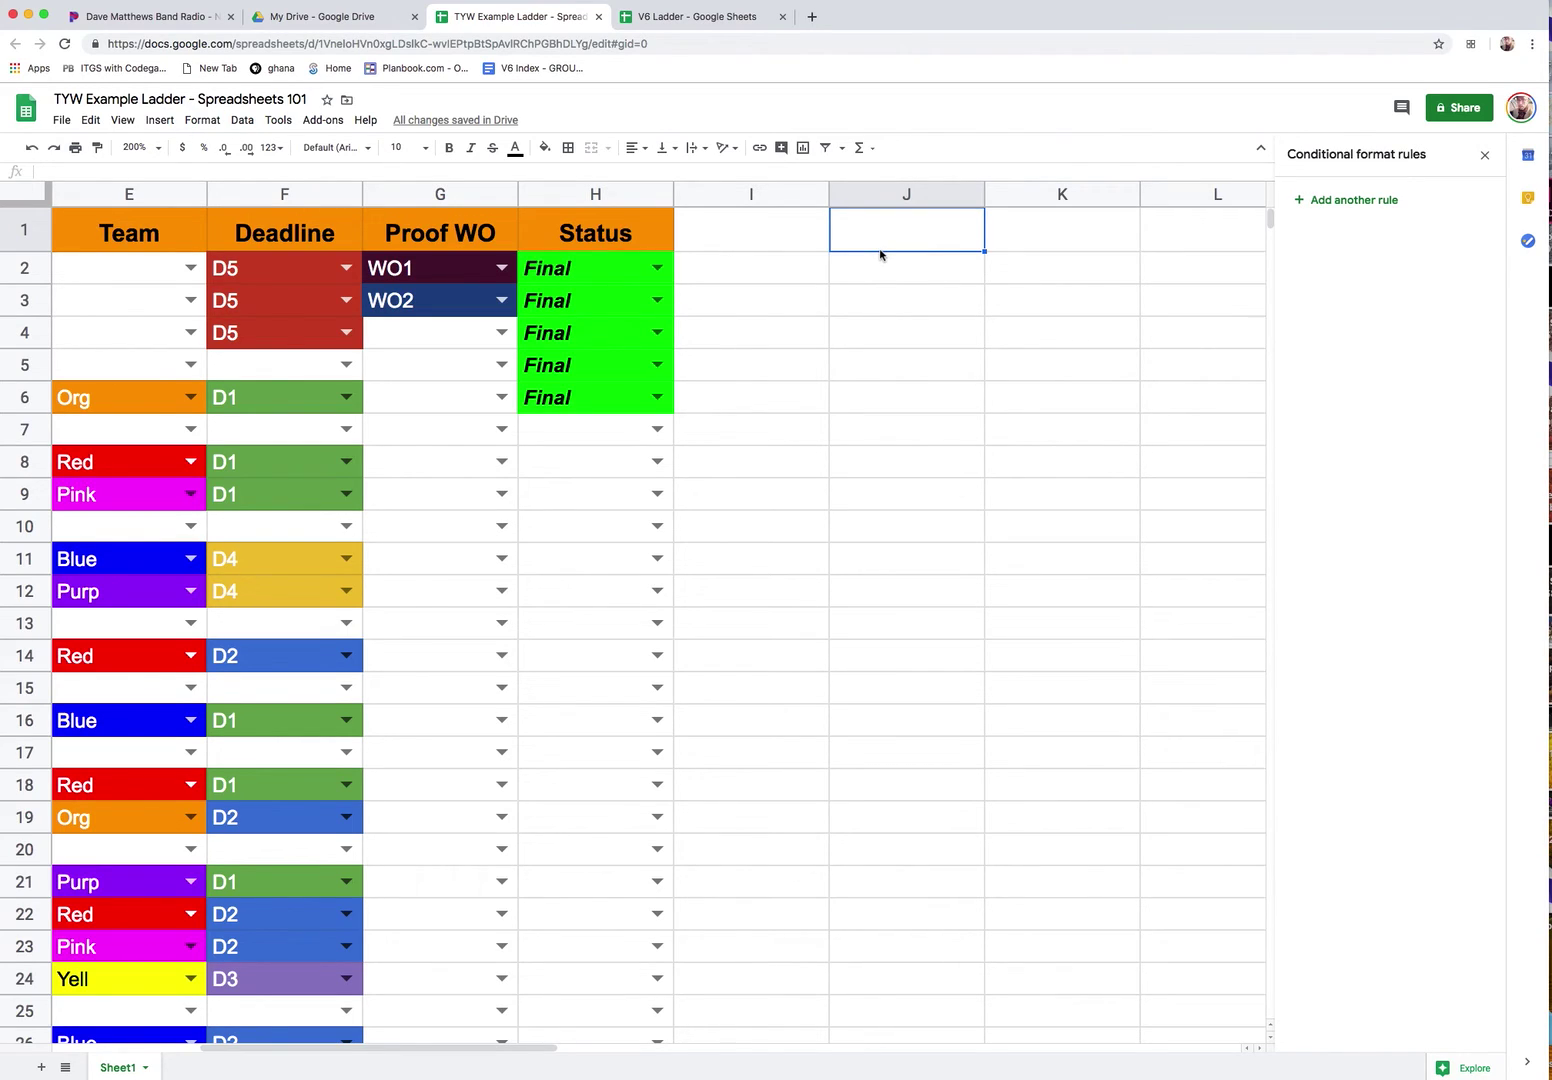
pyautogui.write('% Done:')
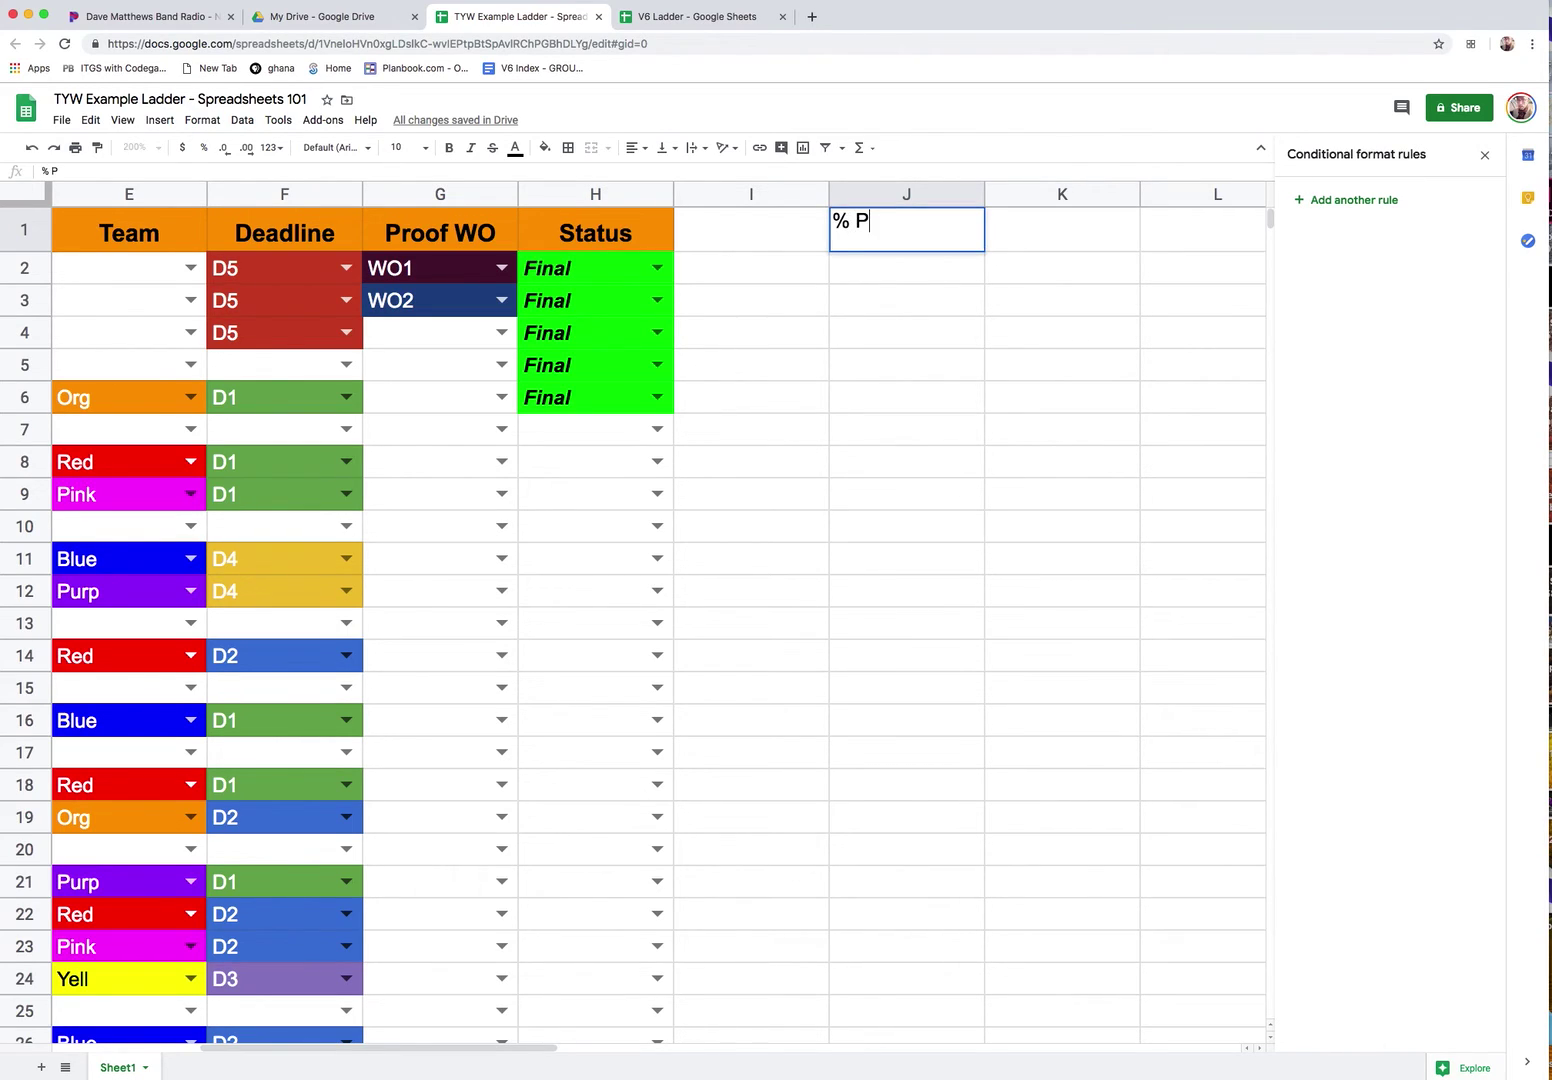
pyautogui.click(1062, 228)
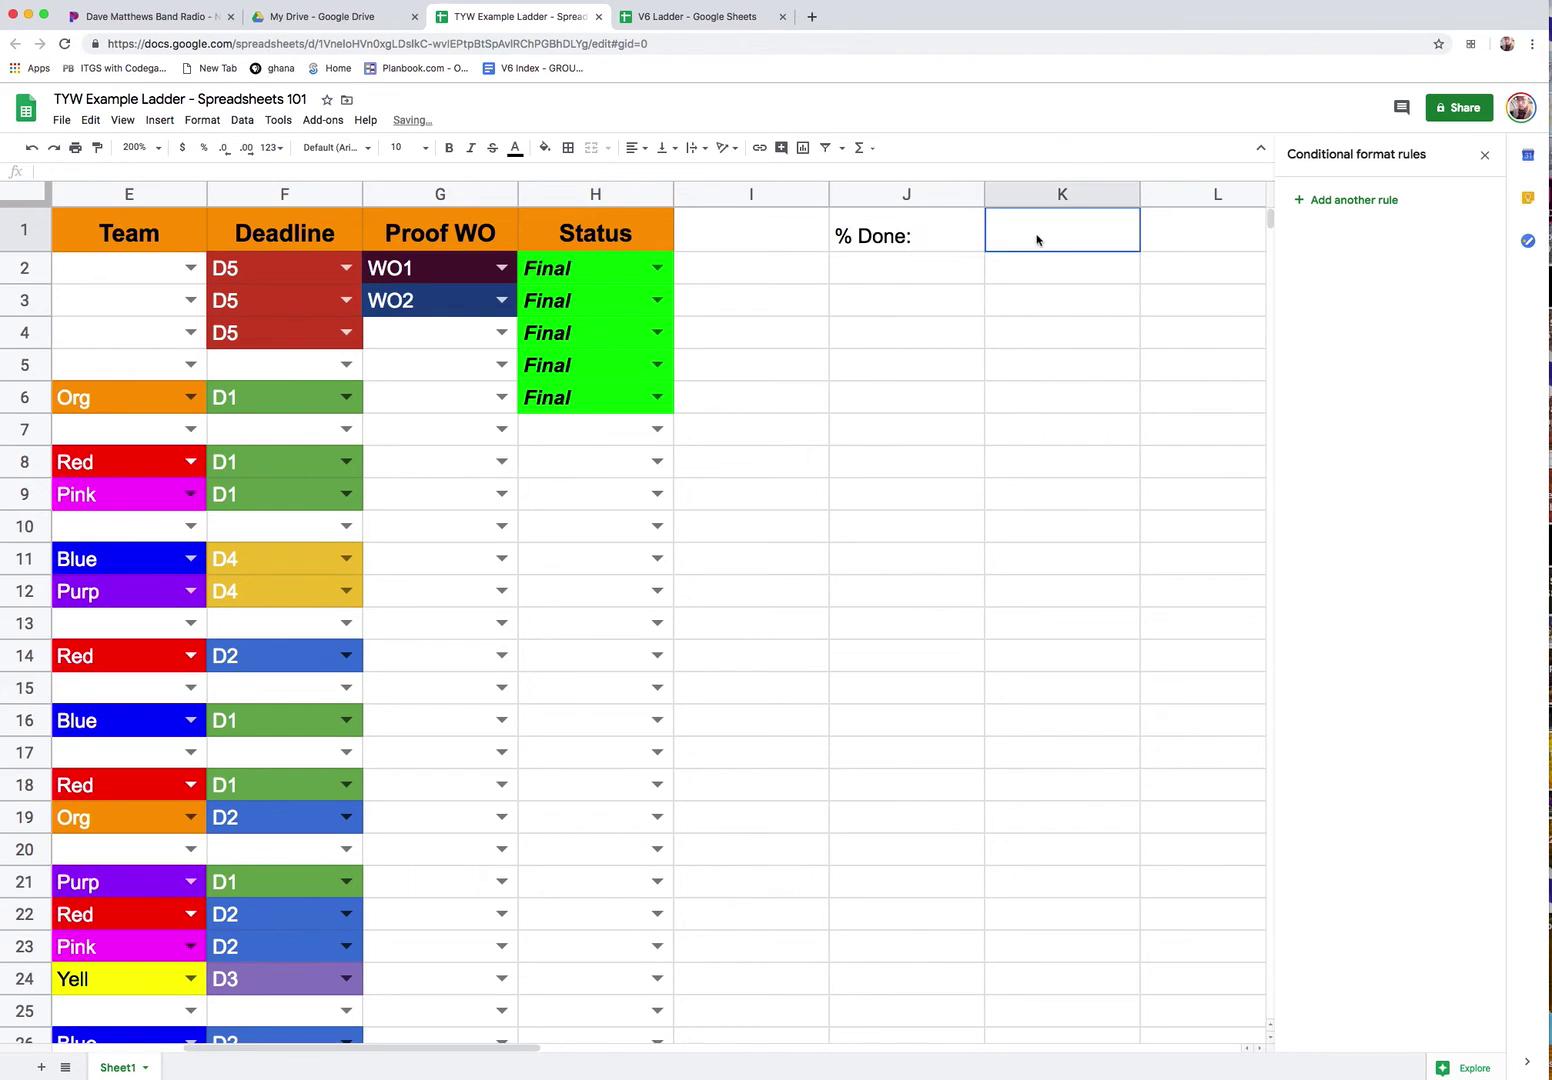
pyautogui.click(958, 239)
pyautogui.click(1052, 242)
pyautogui.click(57, 170)
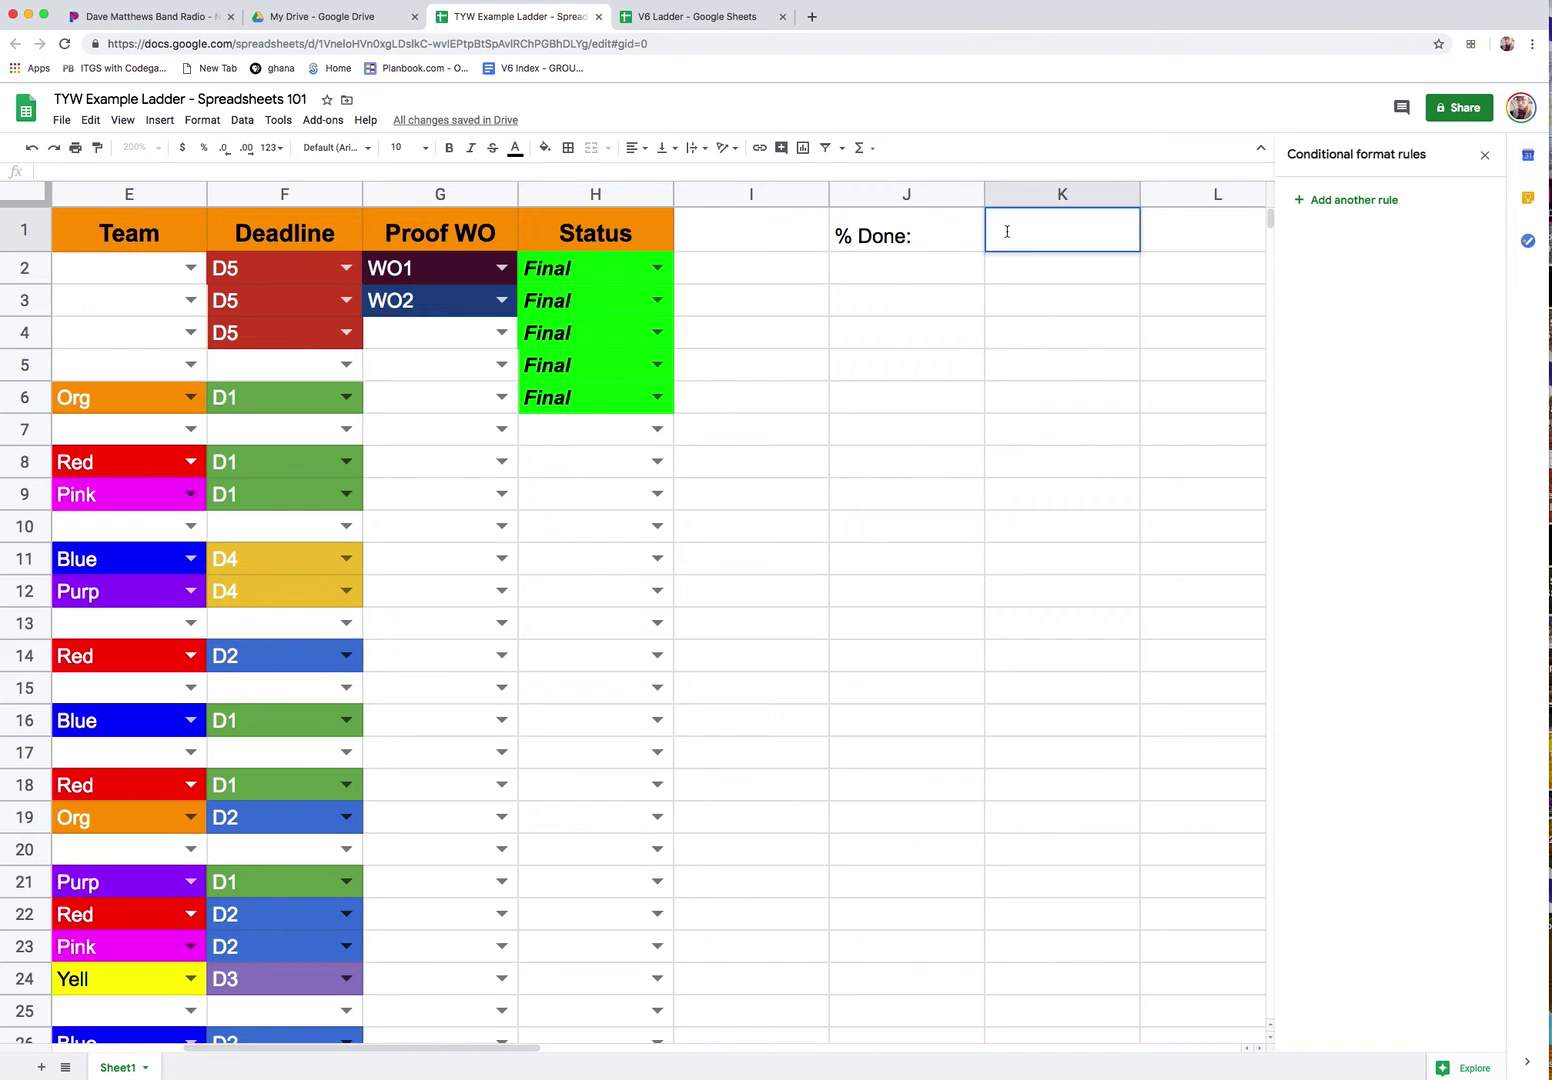
# In the V6 Ladder spreadsheet, examine the range, criterion and divisor of the completion formula in N1.
pyautogui.hotkey('ctrl', 'Tab')
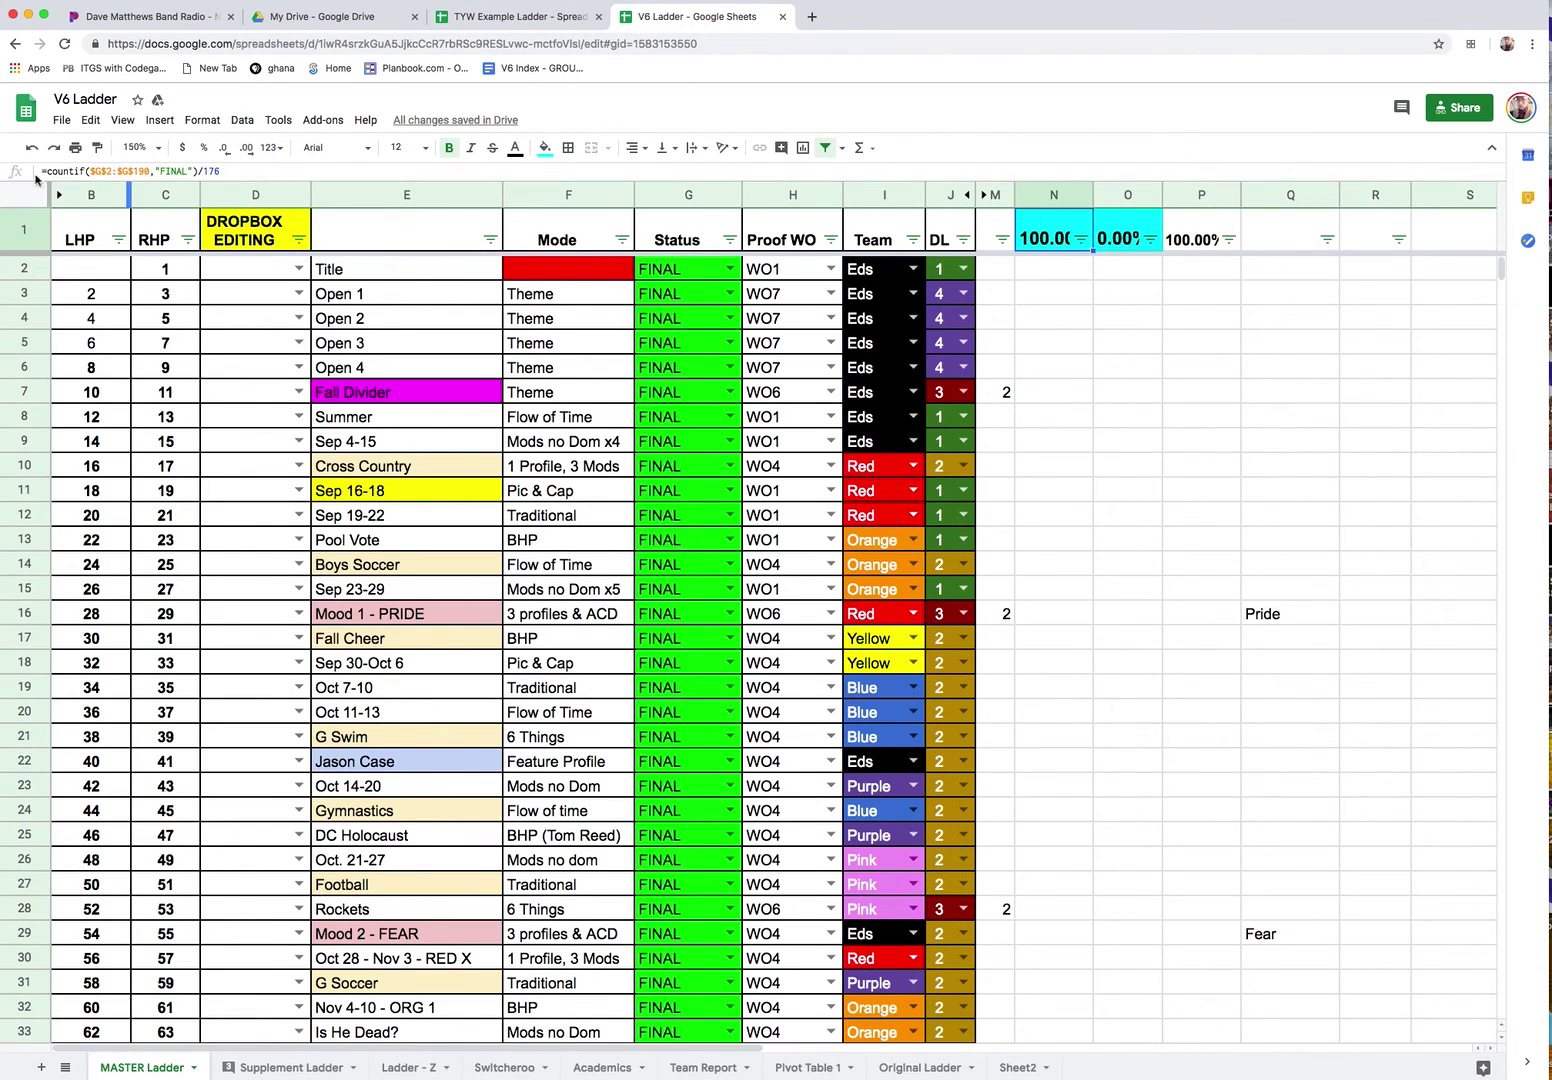
pyautogui.click(44, 171)
pyautogui.moveTo(50, 171); pyautogui.dragTo(309, 171)
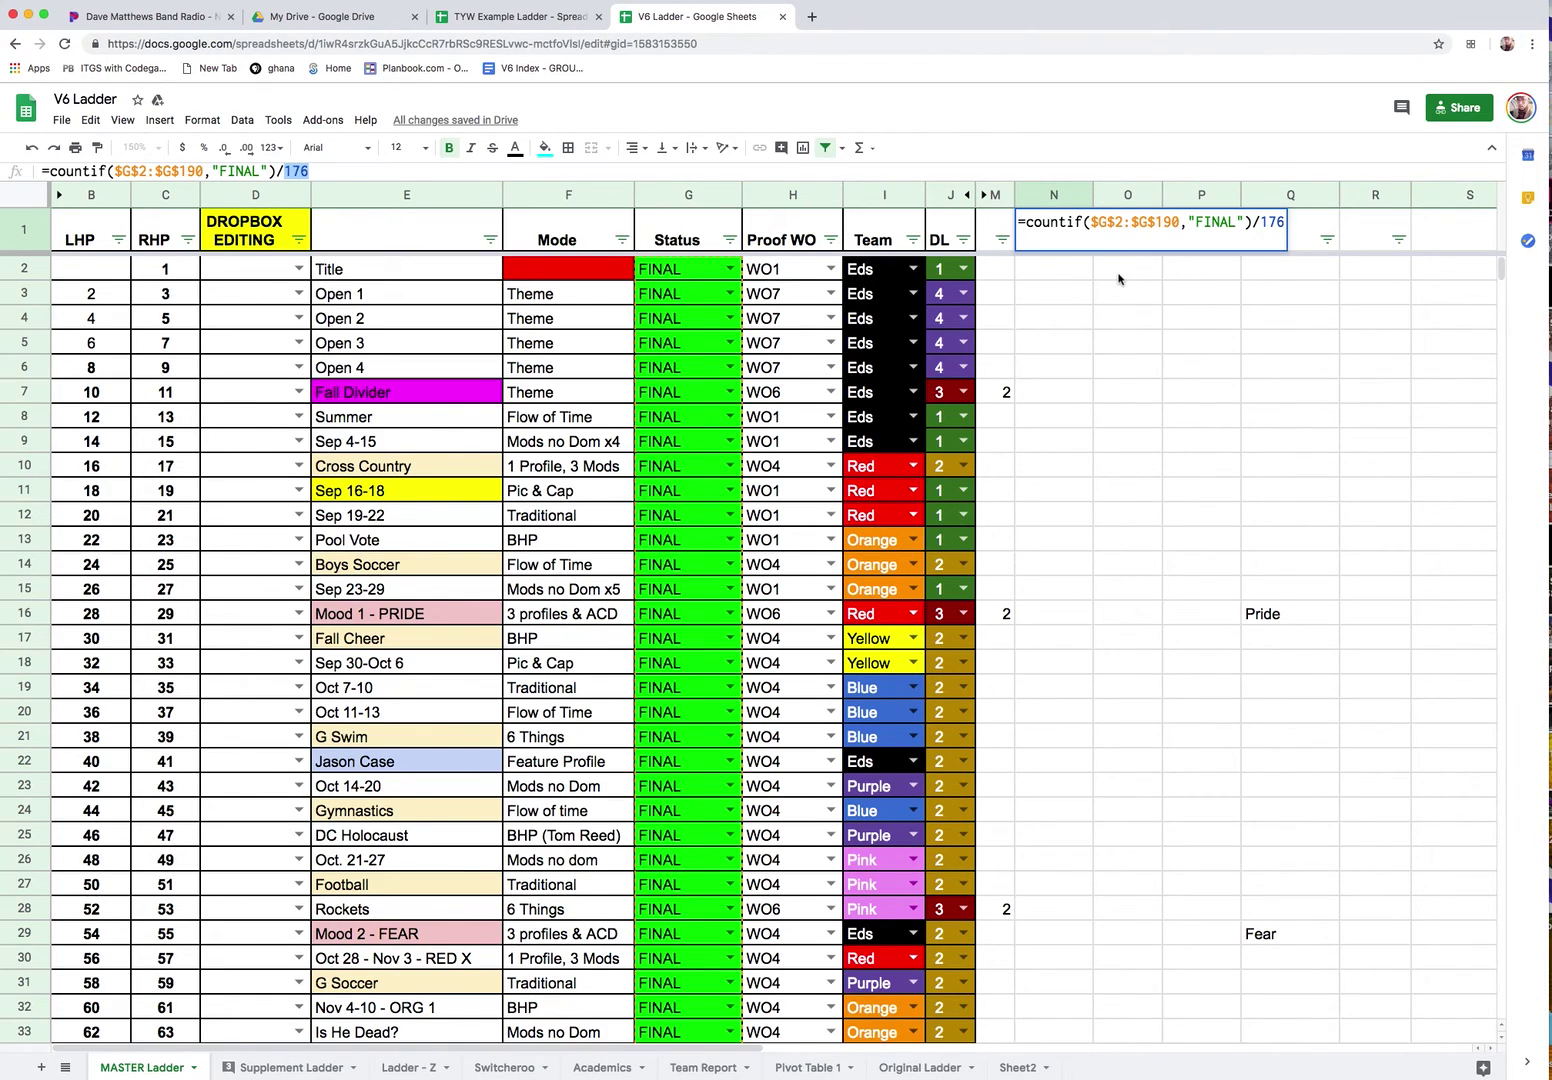
# In the TYW Example Ladder spreadsheet, start K1's formula with =countif($H$2:$H$86,"Final") to count the finished Status cells.
pyautogui.click(531, 18)
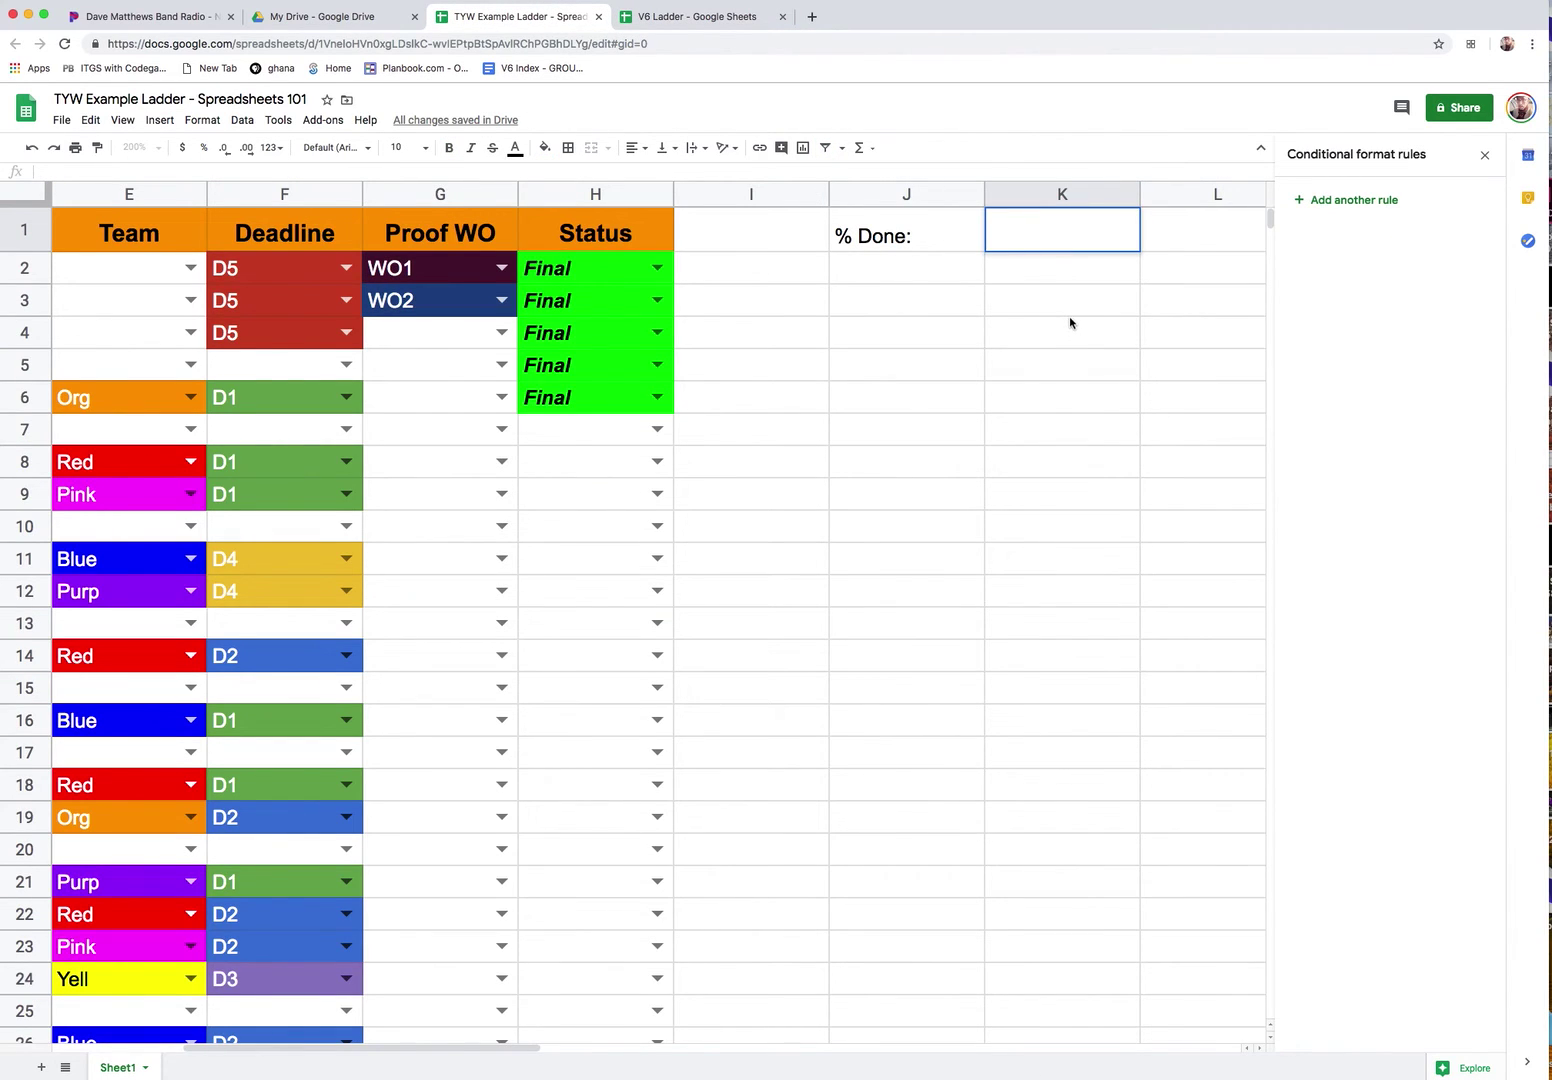
pyautogui.doubleClick(1037, 228)
pyautogui.write('=counti')
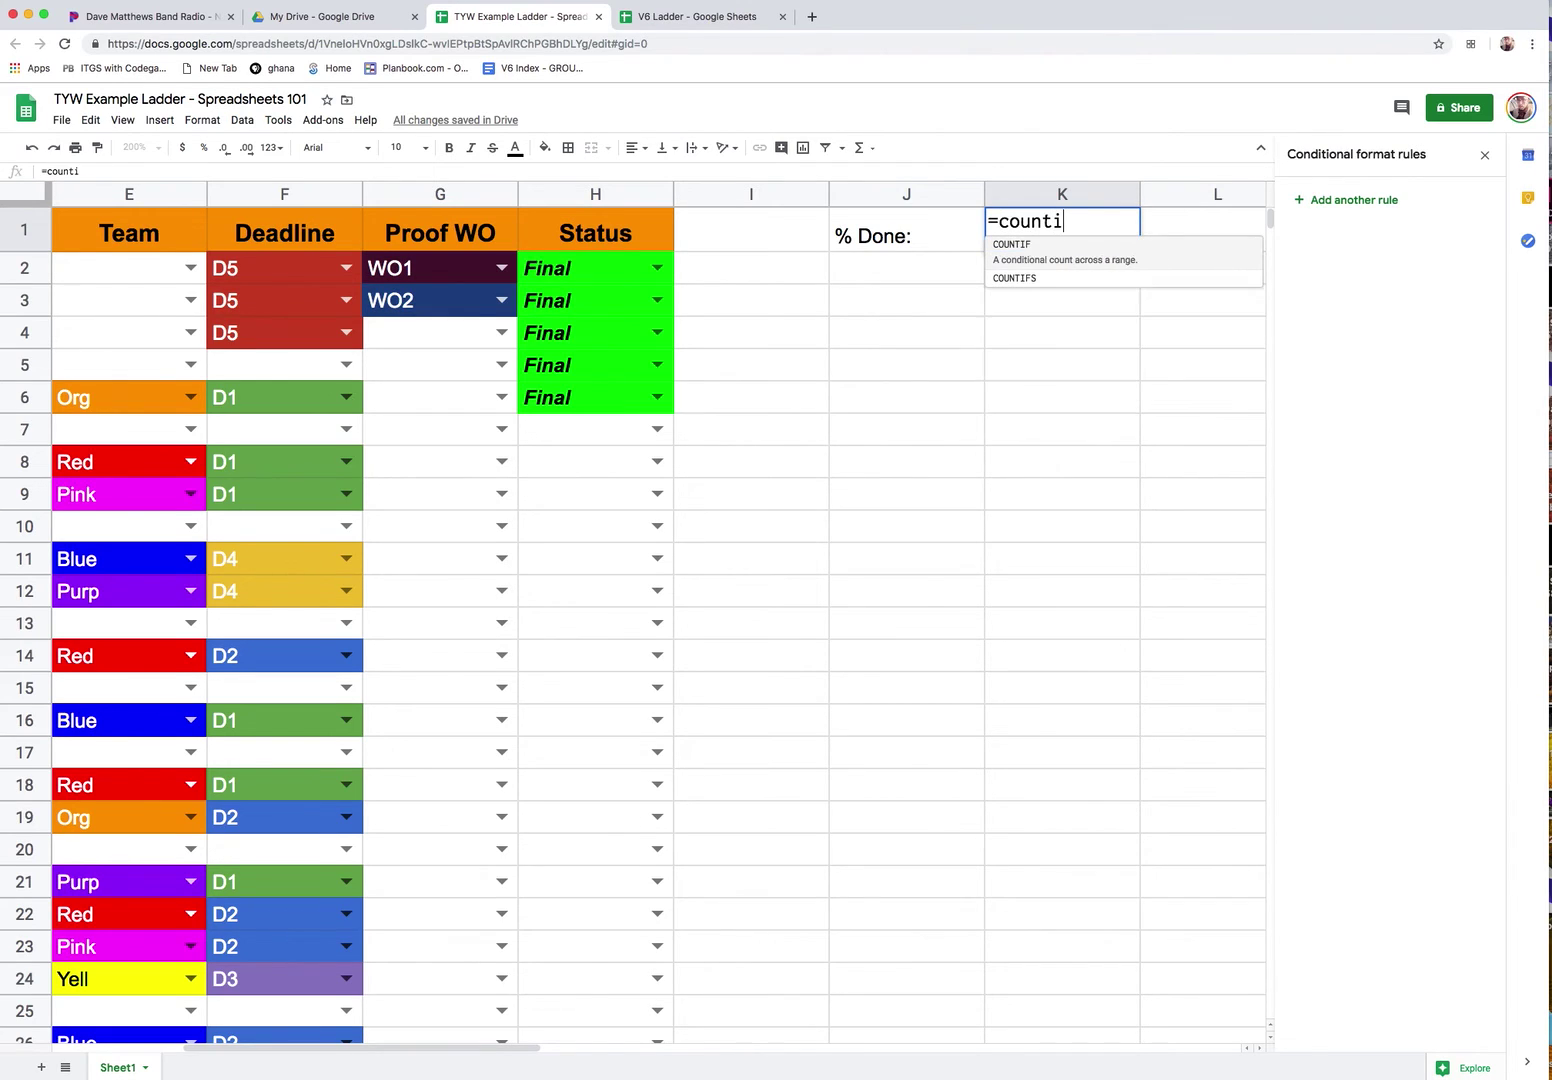
pyautogui.write('f(')
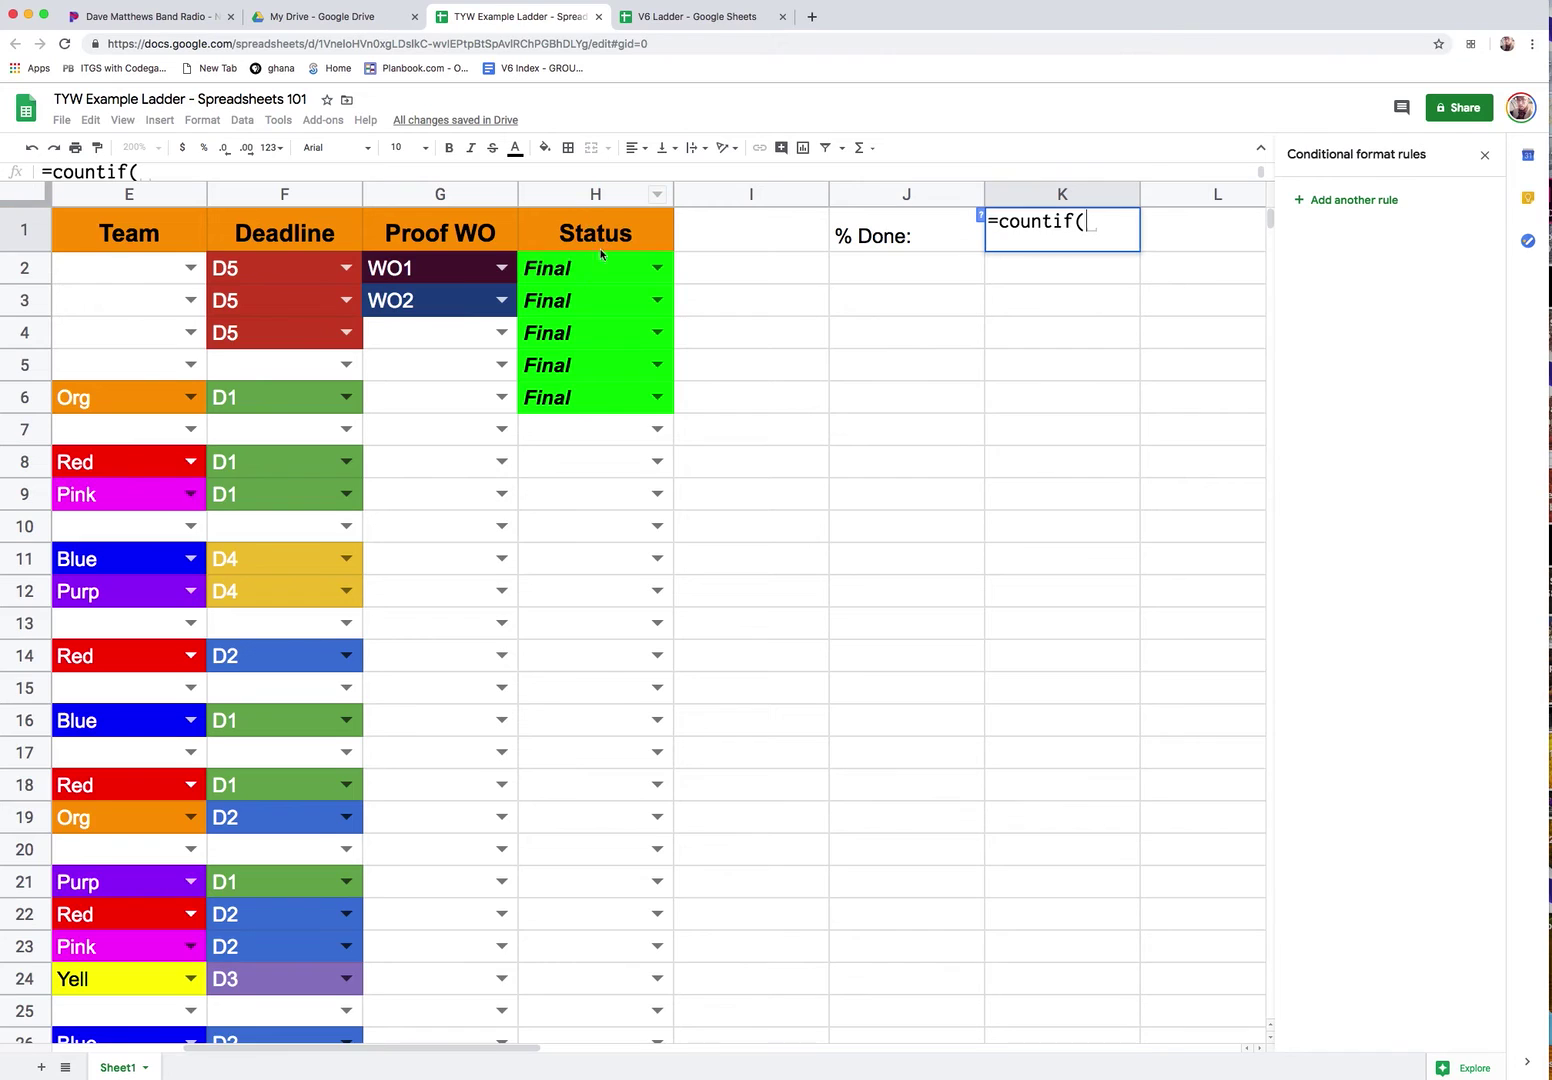
pyautogui.scroll(-20, 652, 403)
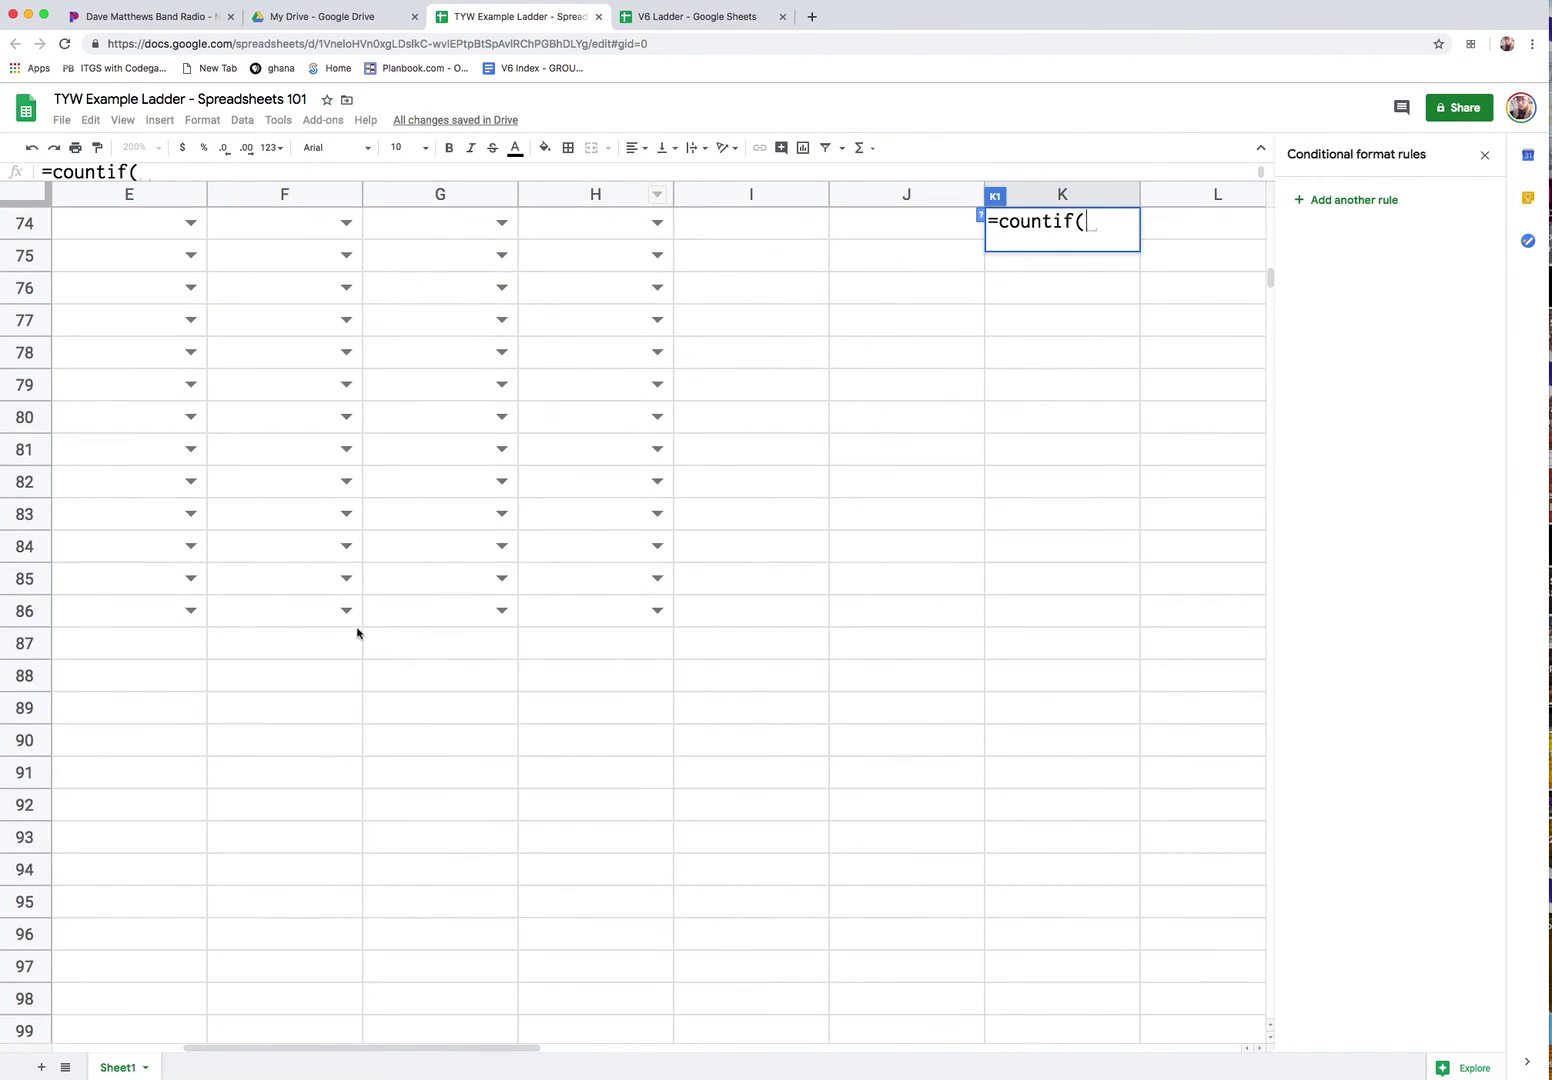
pyautogui.scroll(14, 997, 377)
pyautogui.scroll(10, 1044, 346)
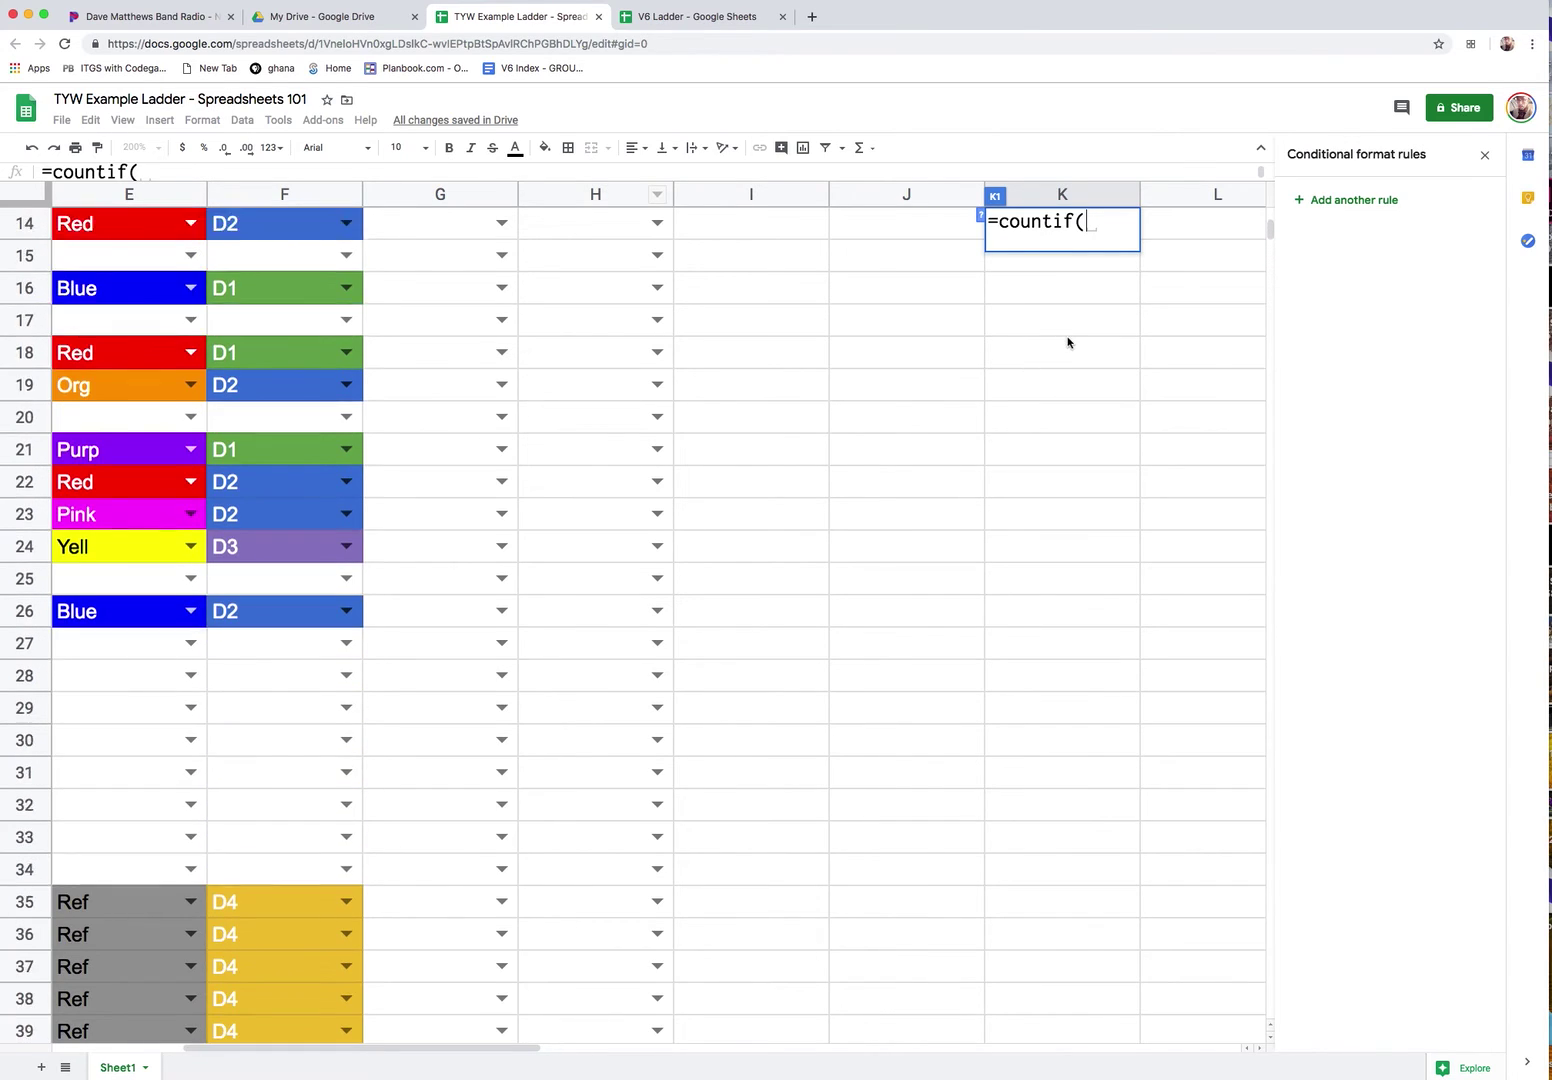
pyautogui.write('$H$2:')
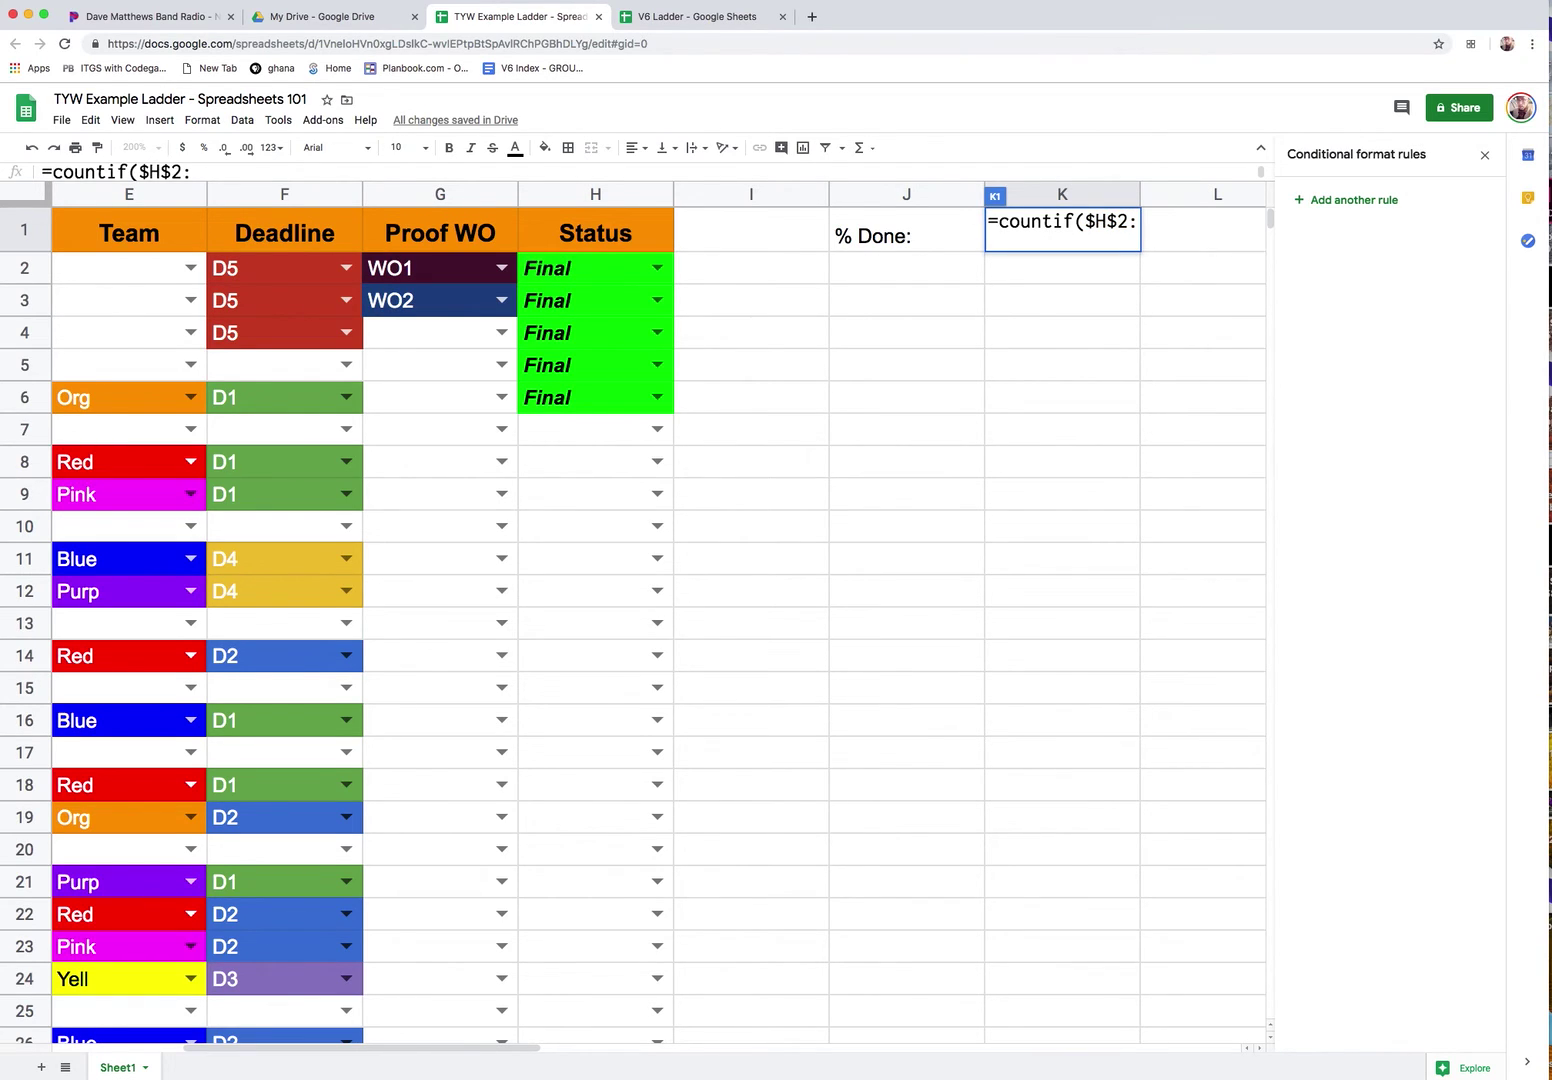
pyautogui.write('$H$')
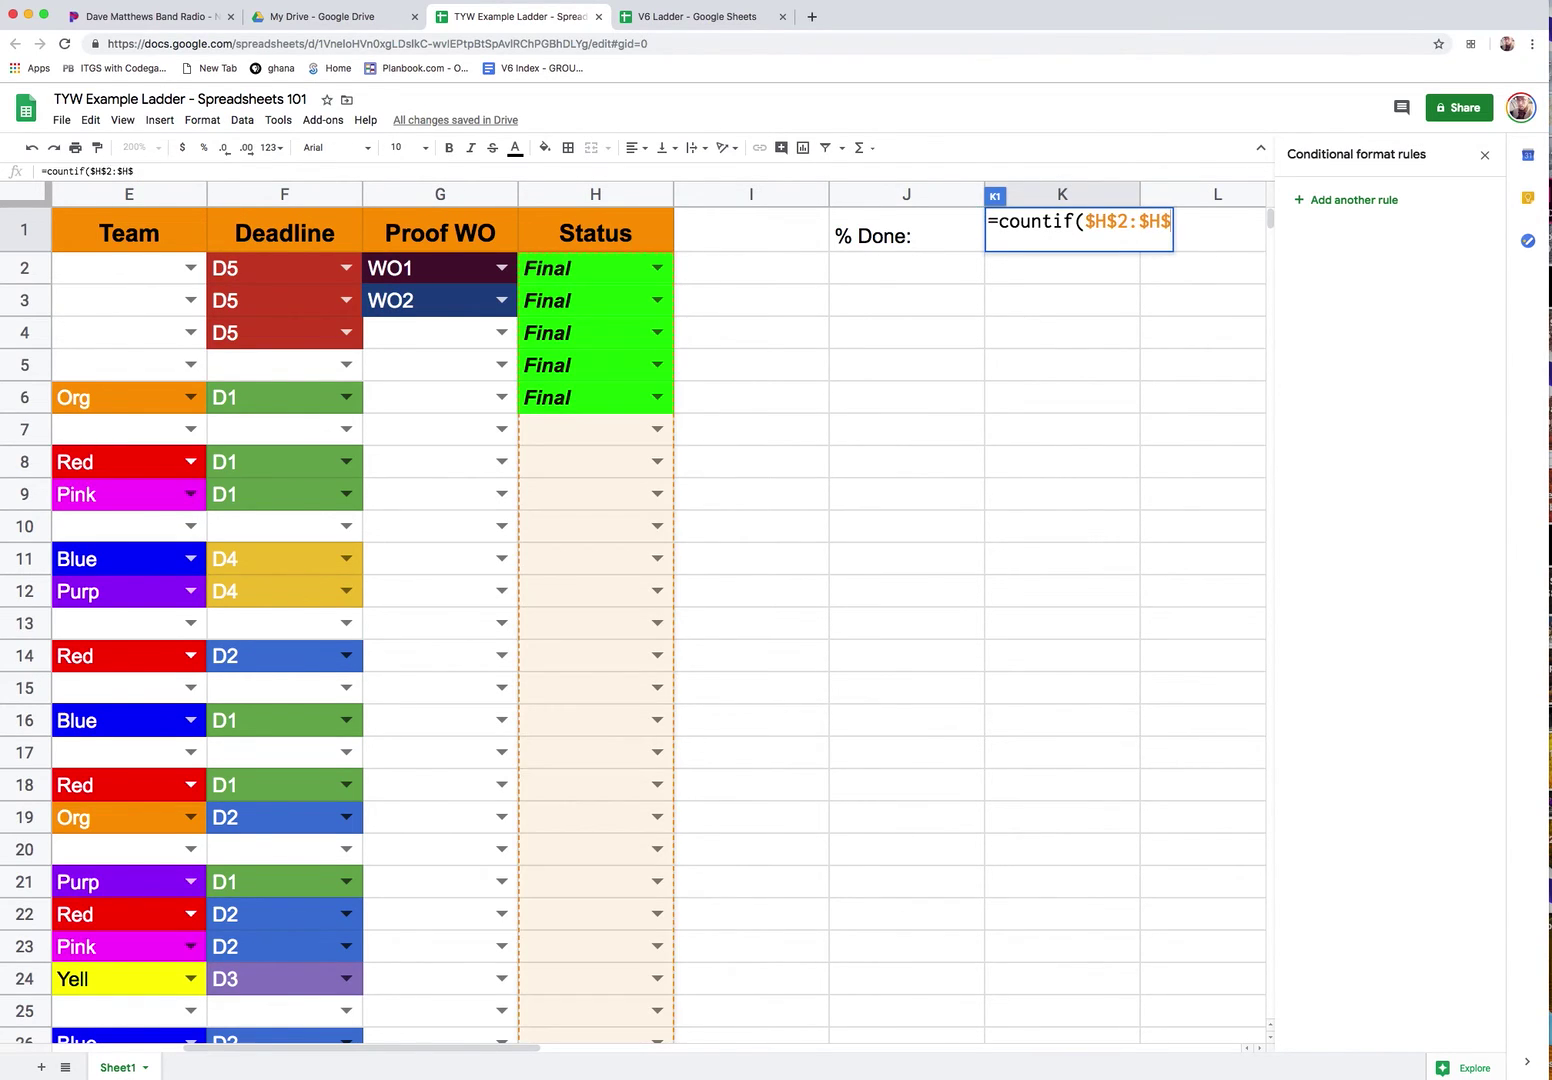
pyautogui.write('86')
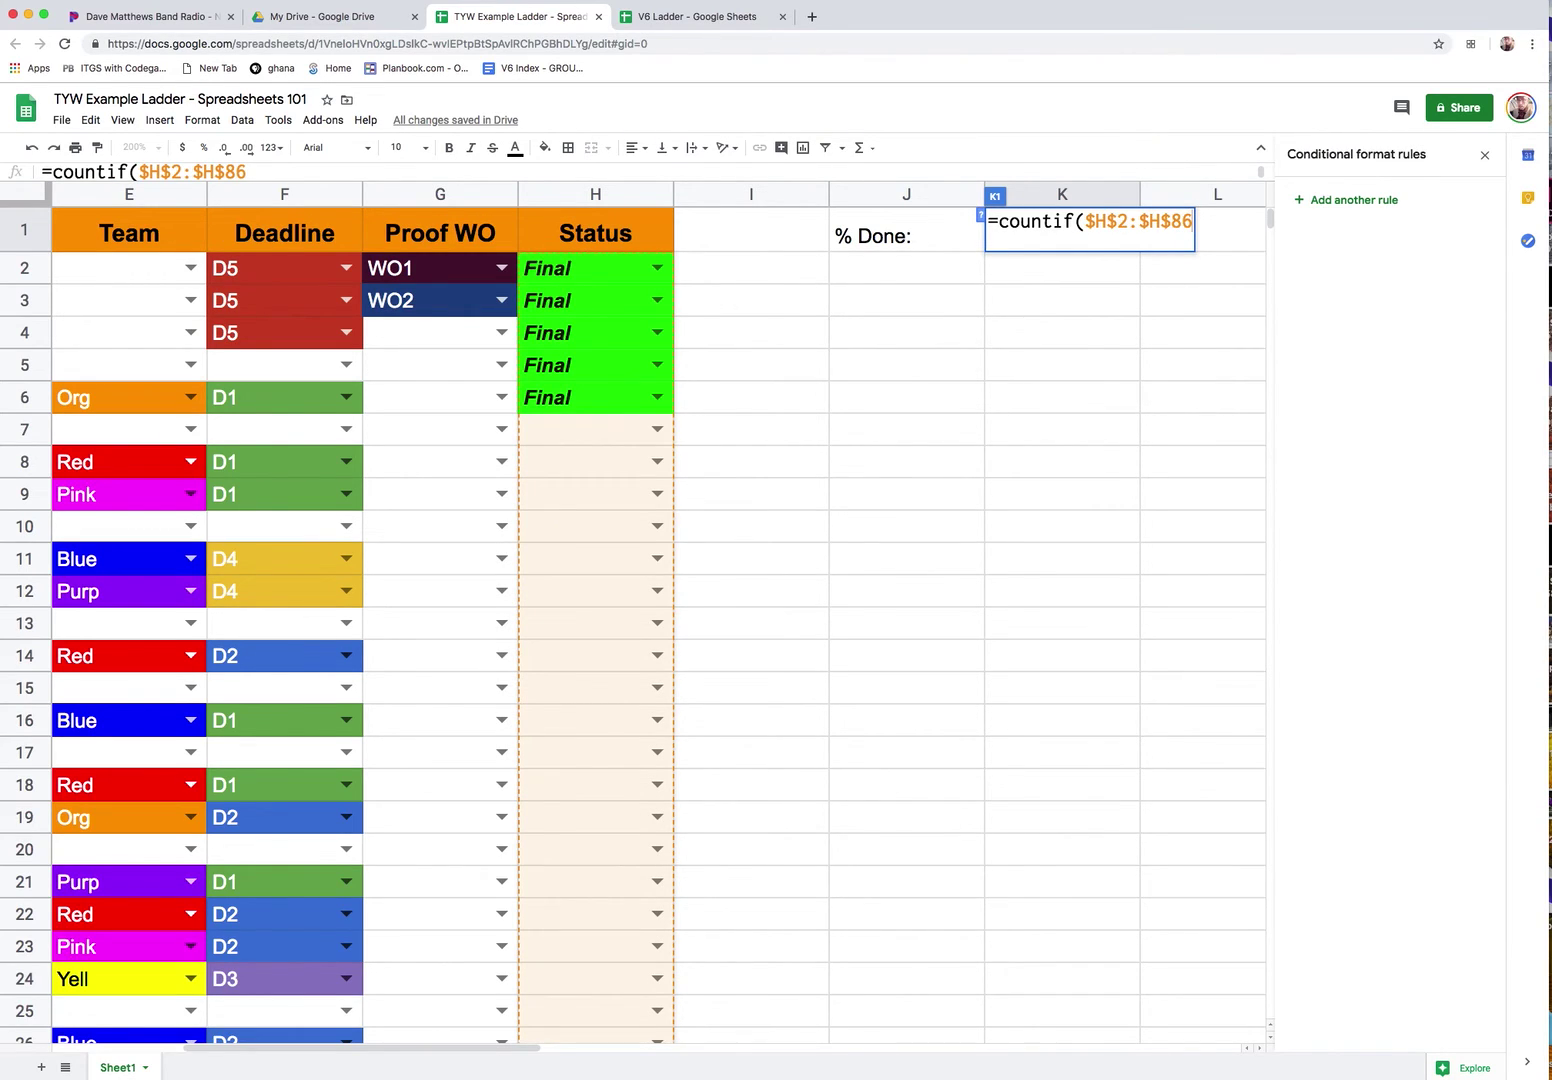
pyautogui.write(',')
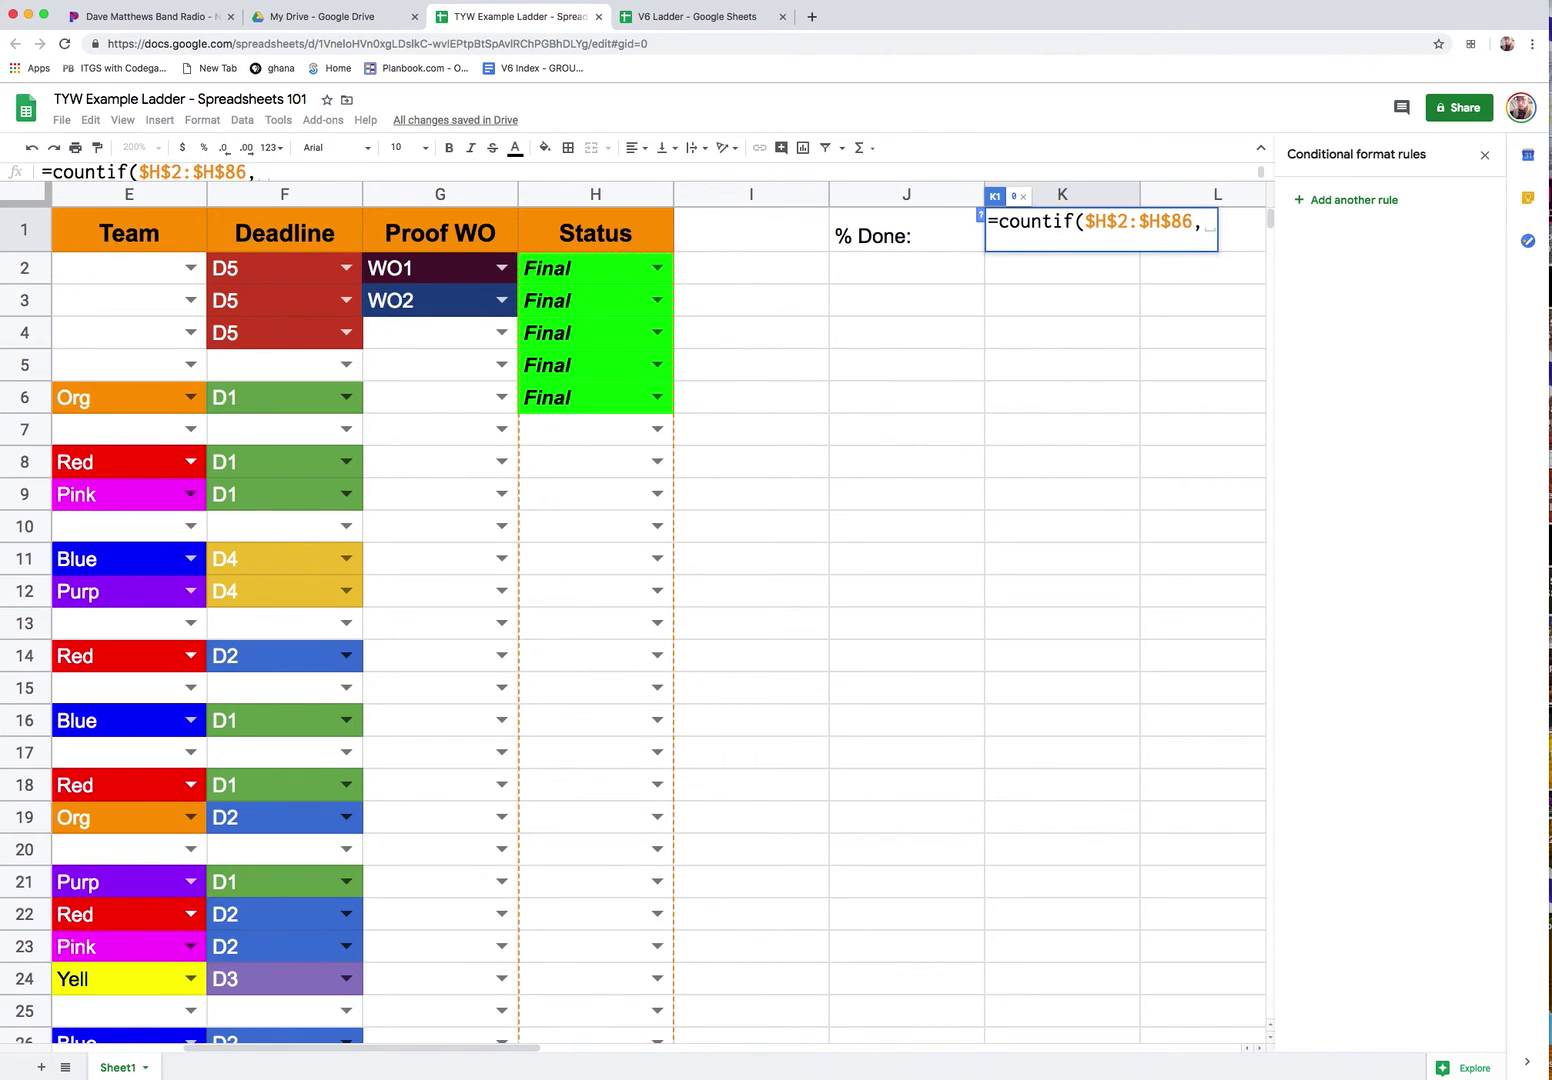
pyautogui.write('"Final"')
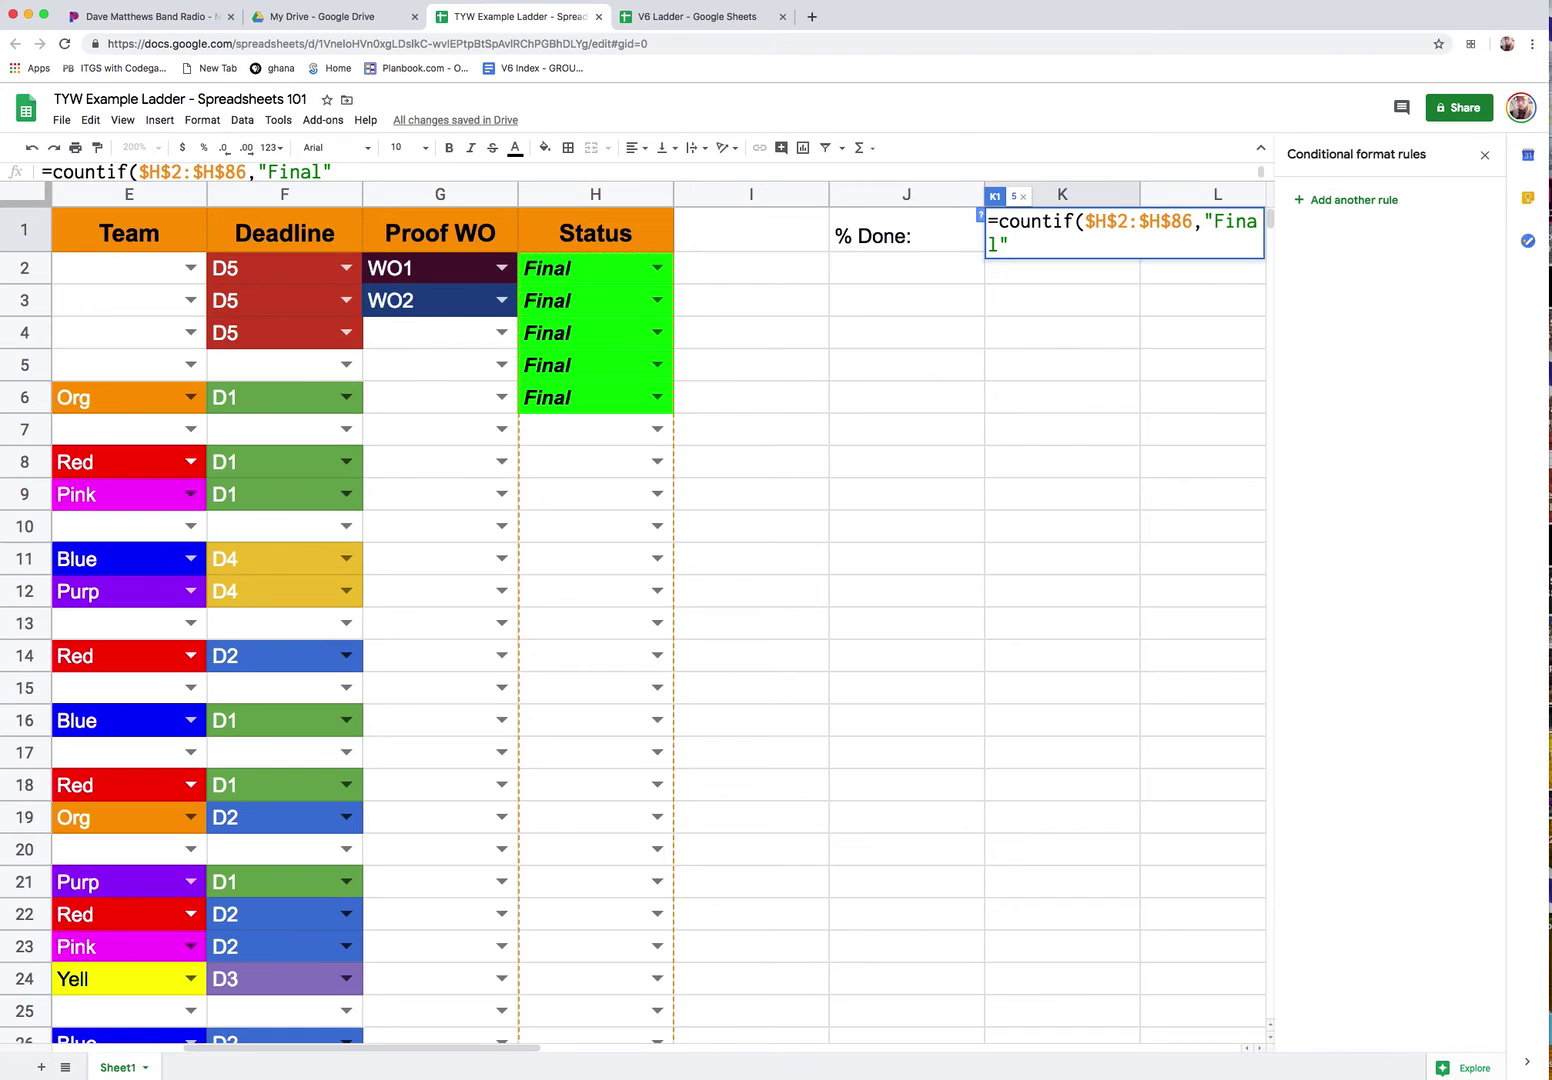
pyautogui.write(')')
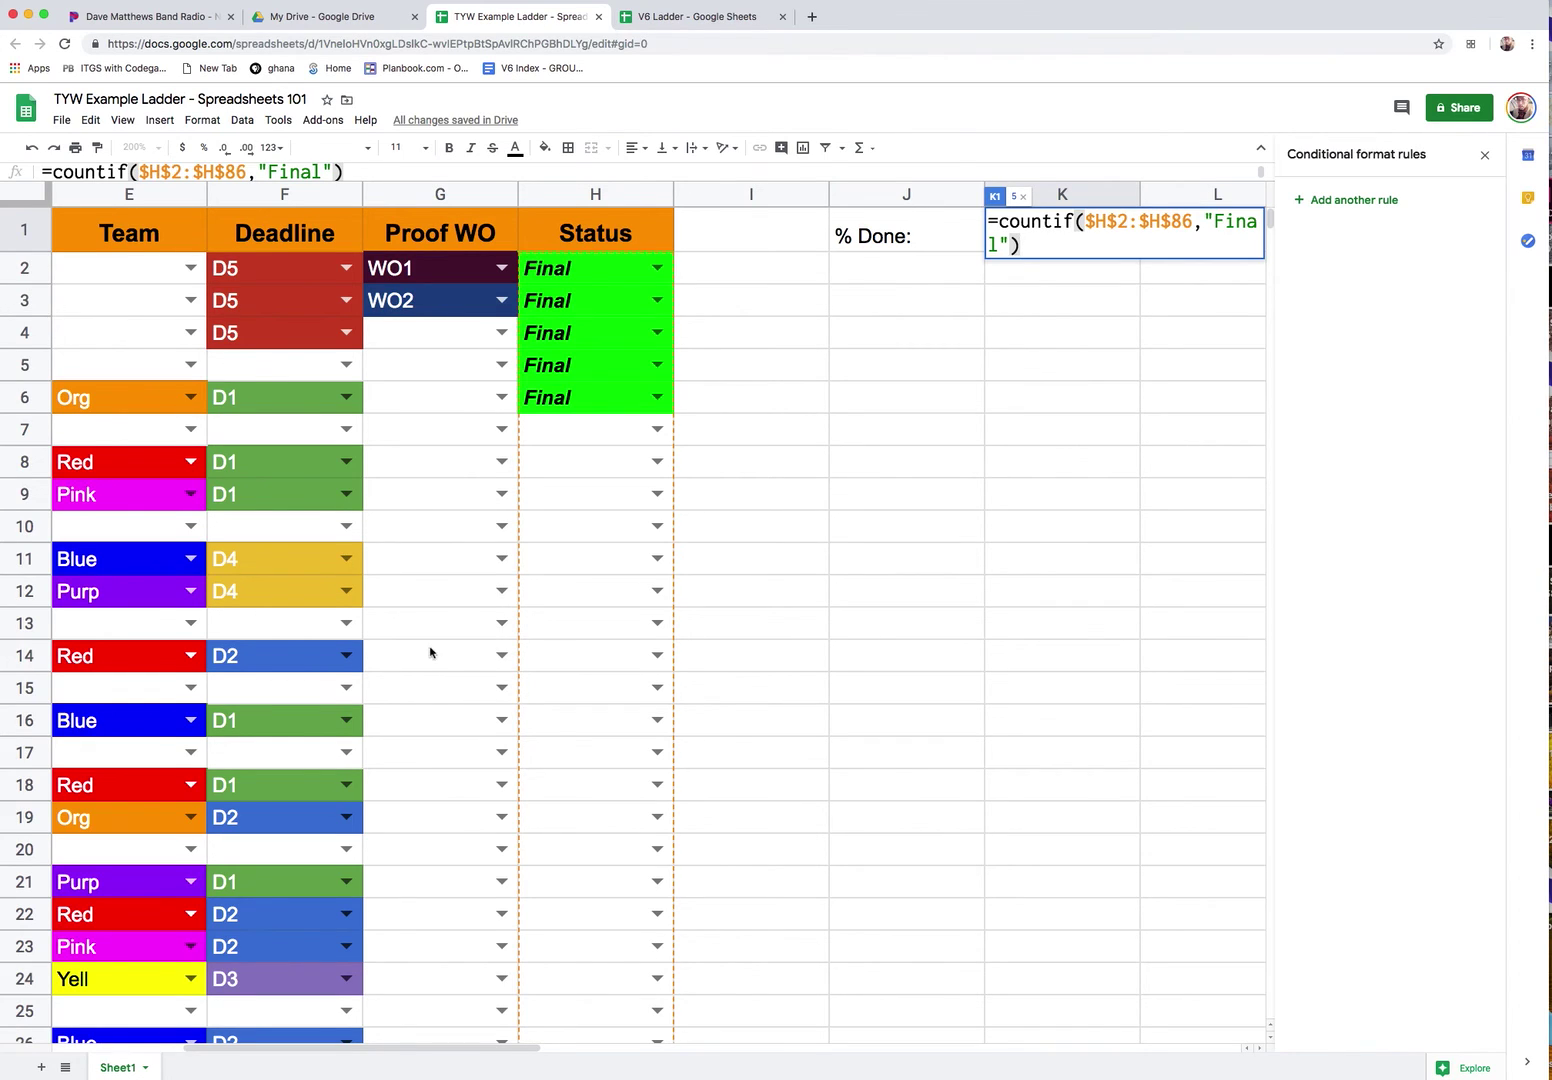
# Check the ladder's last row, then complete the K1 formula by dividing the count by 86 and commit it.
pyautogui.scroll(-15, 430, 648)
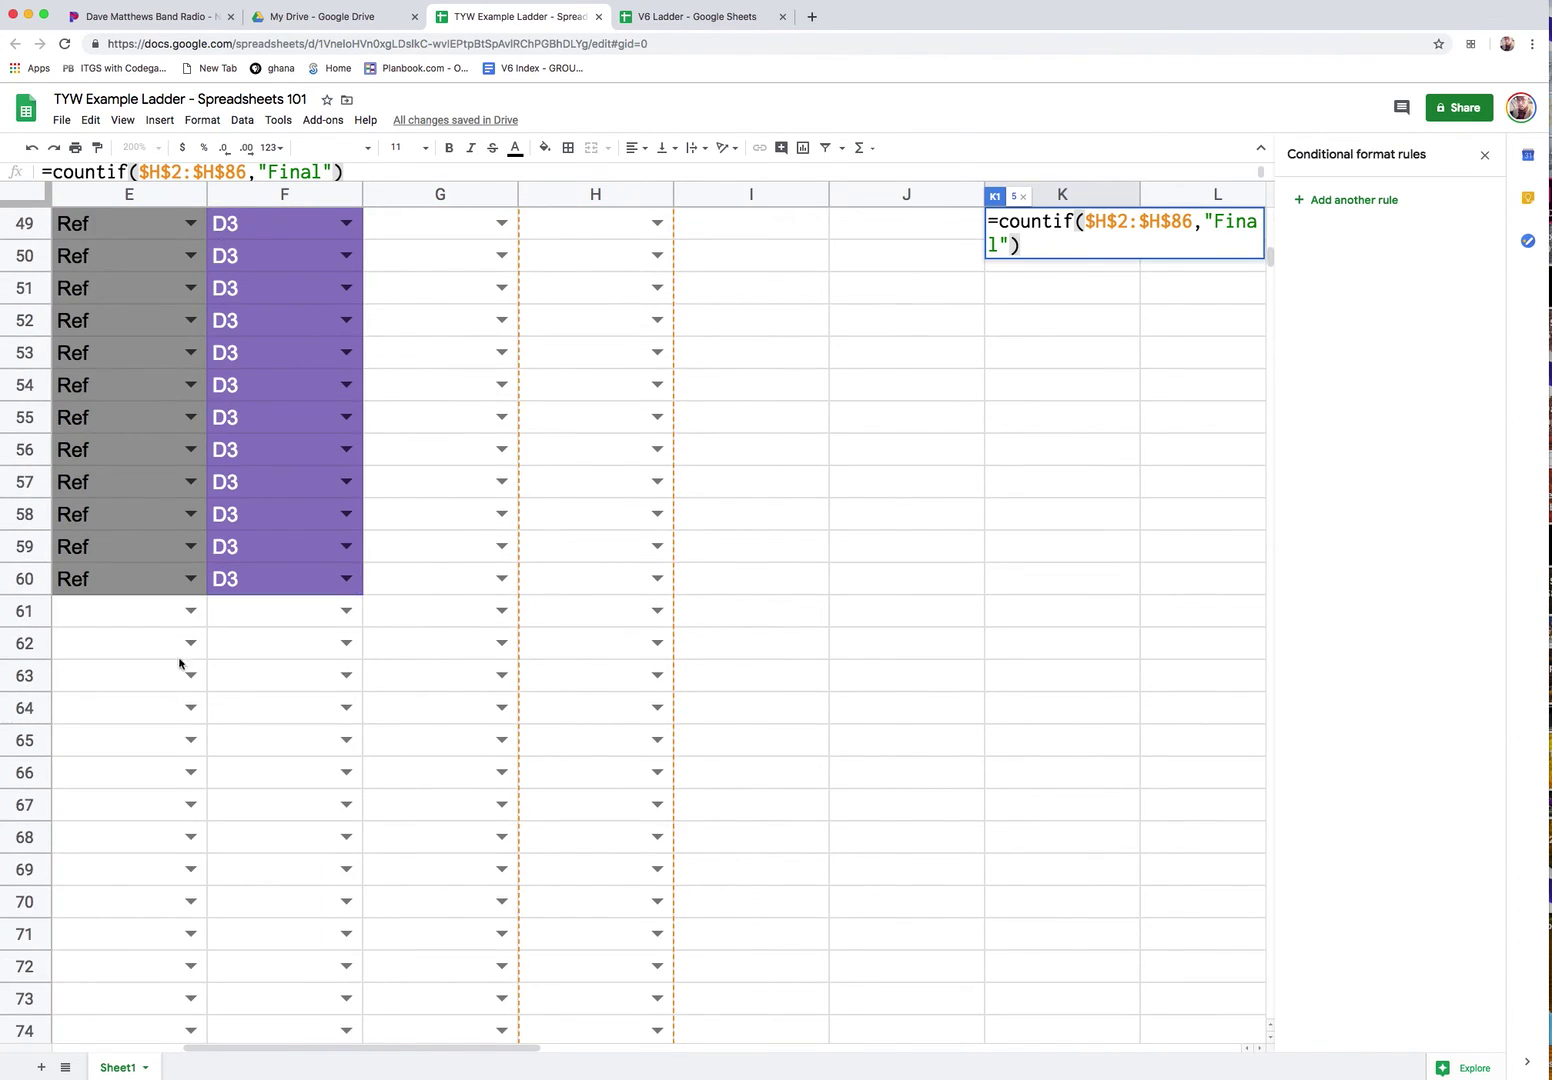
pyautogui.scroll(-8, 175, 677)
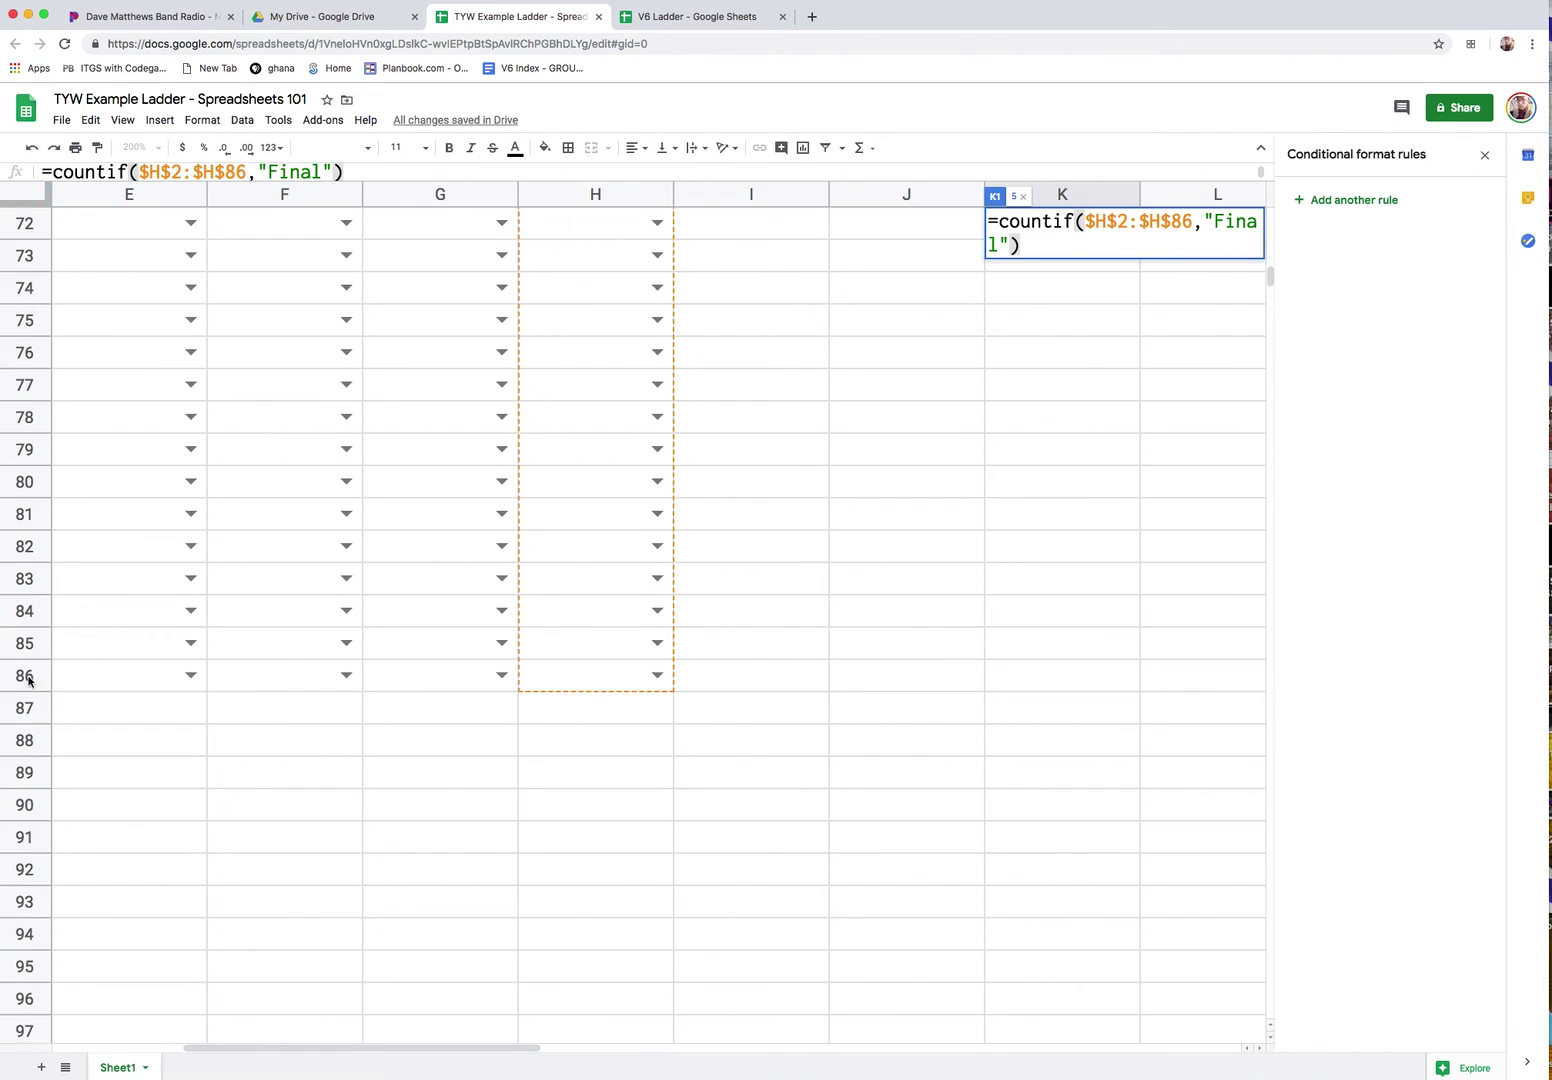
pyautogui.scroll(7, 180, 660)
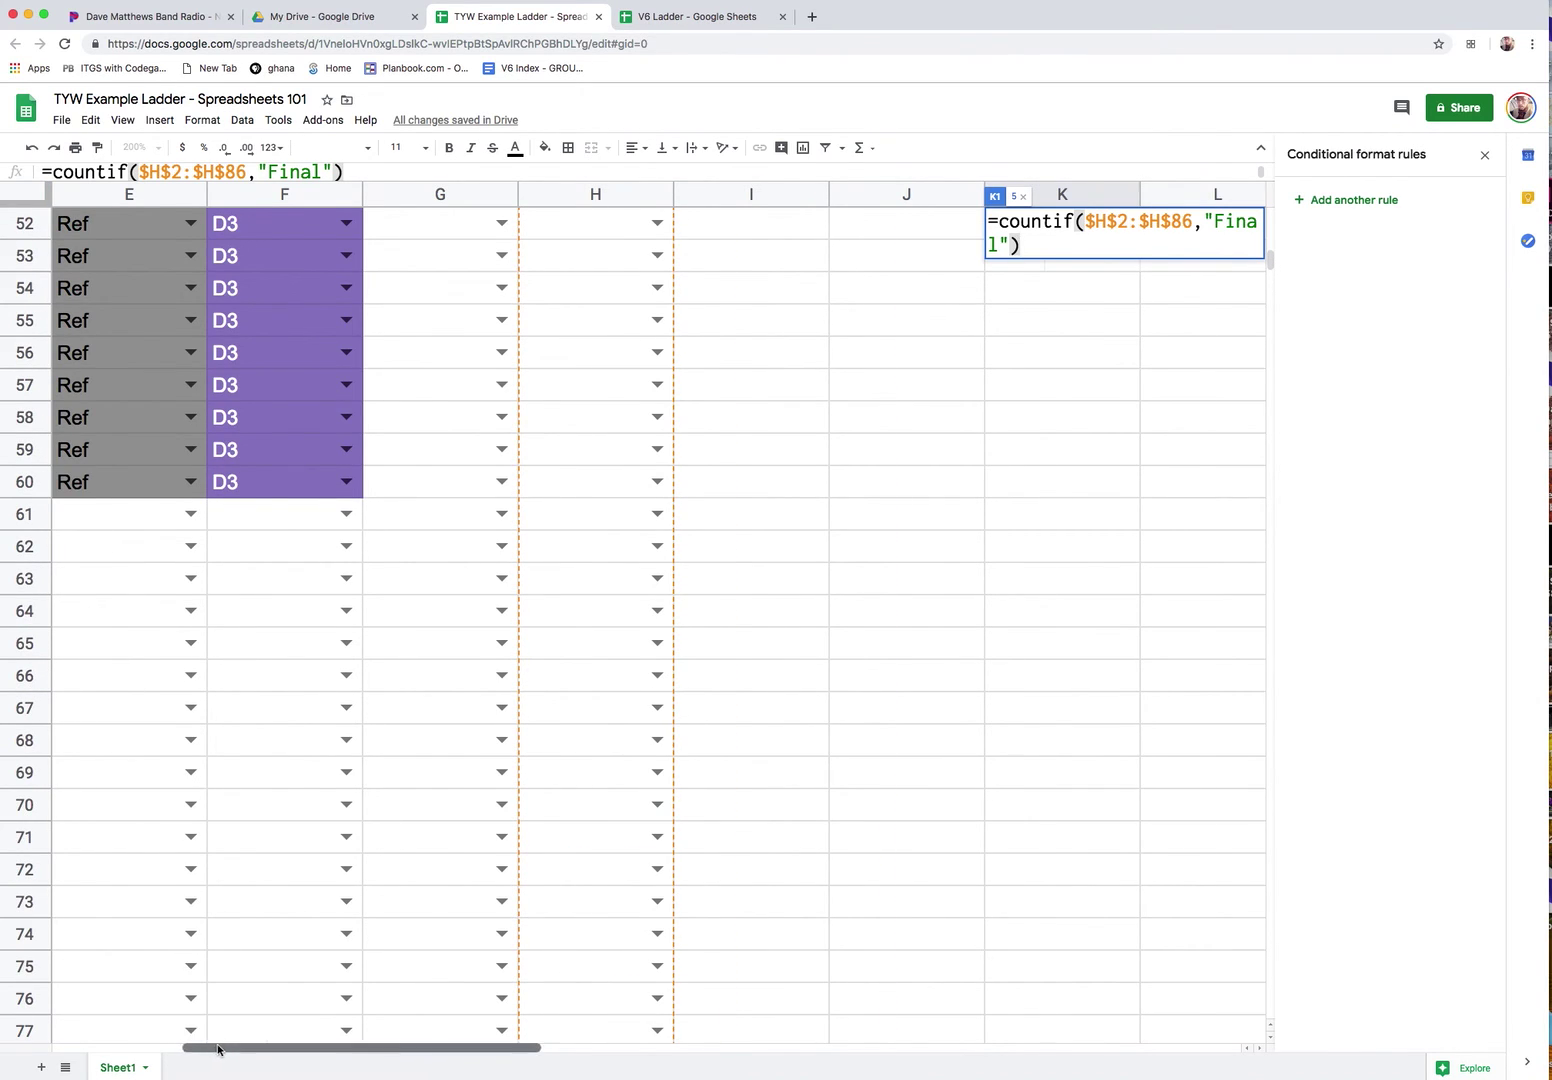
pyautogui.hscroll(-5, 211, 1049)
pyautogui.scroll(-1, 192, 950)
pyautogui.scroll(-4, 187, 925)
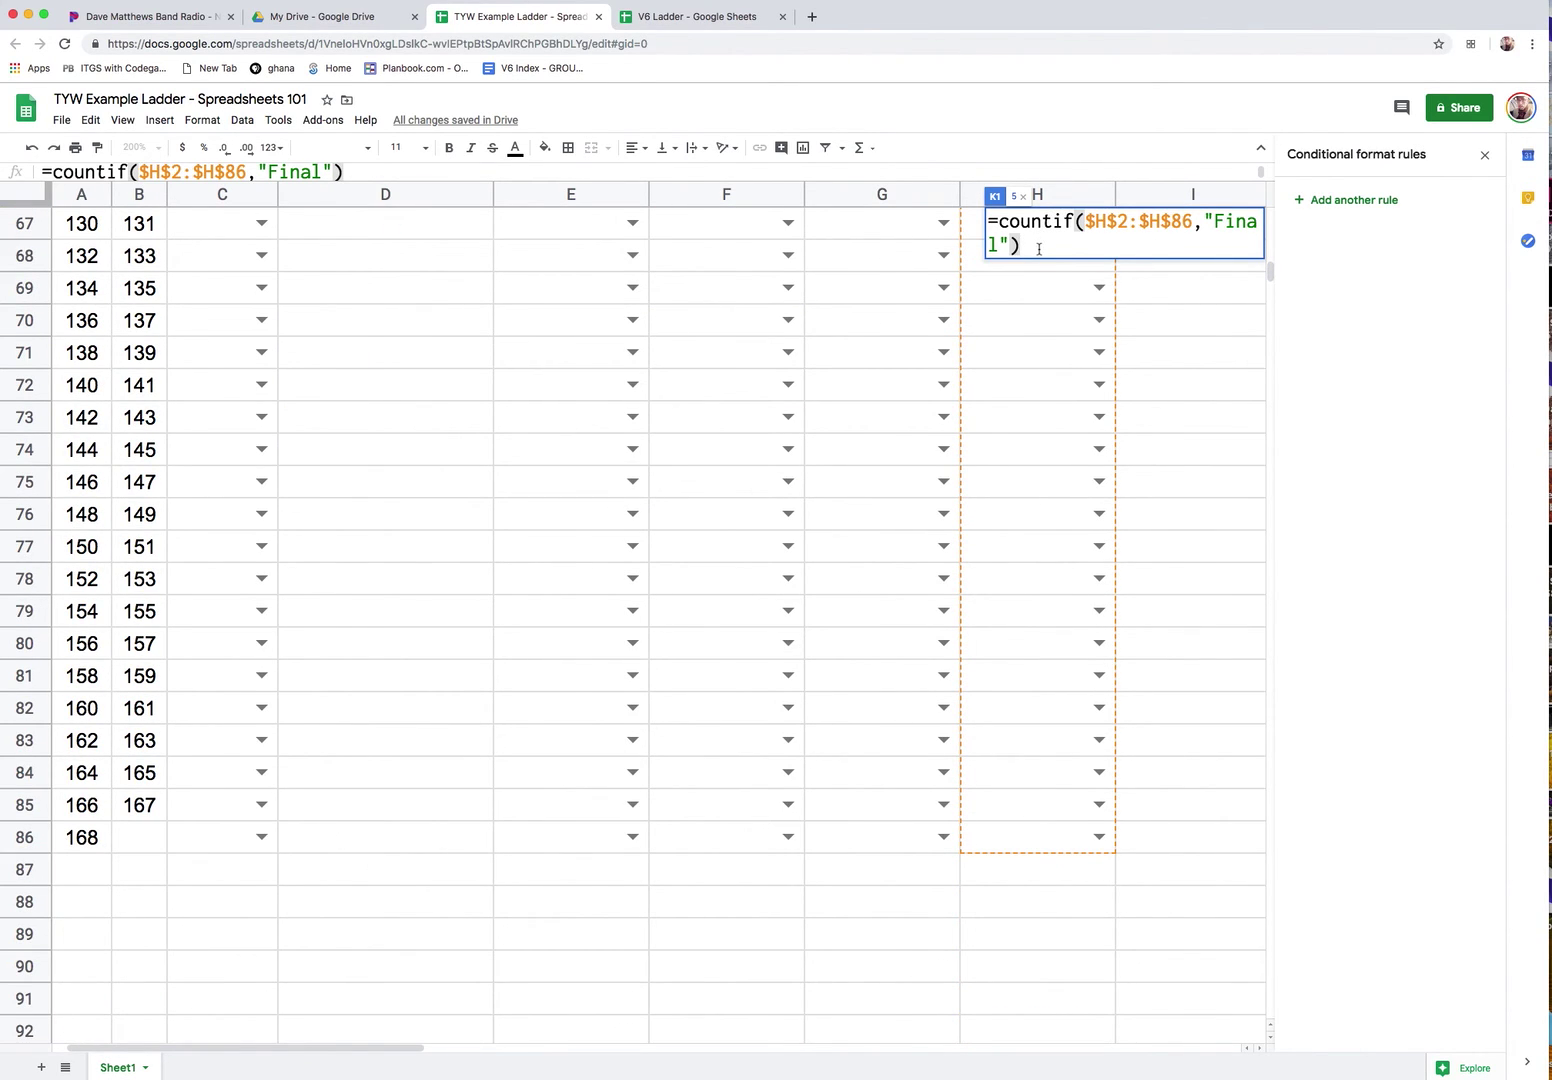
pyautogui.write('/')
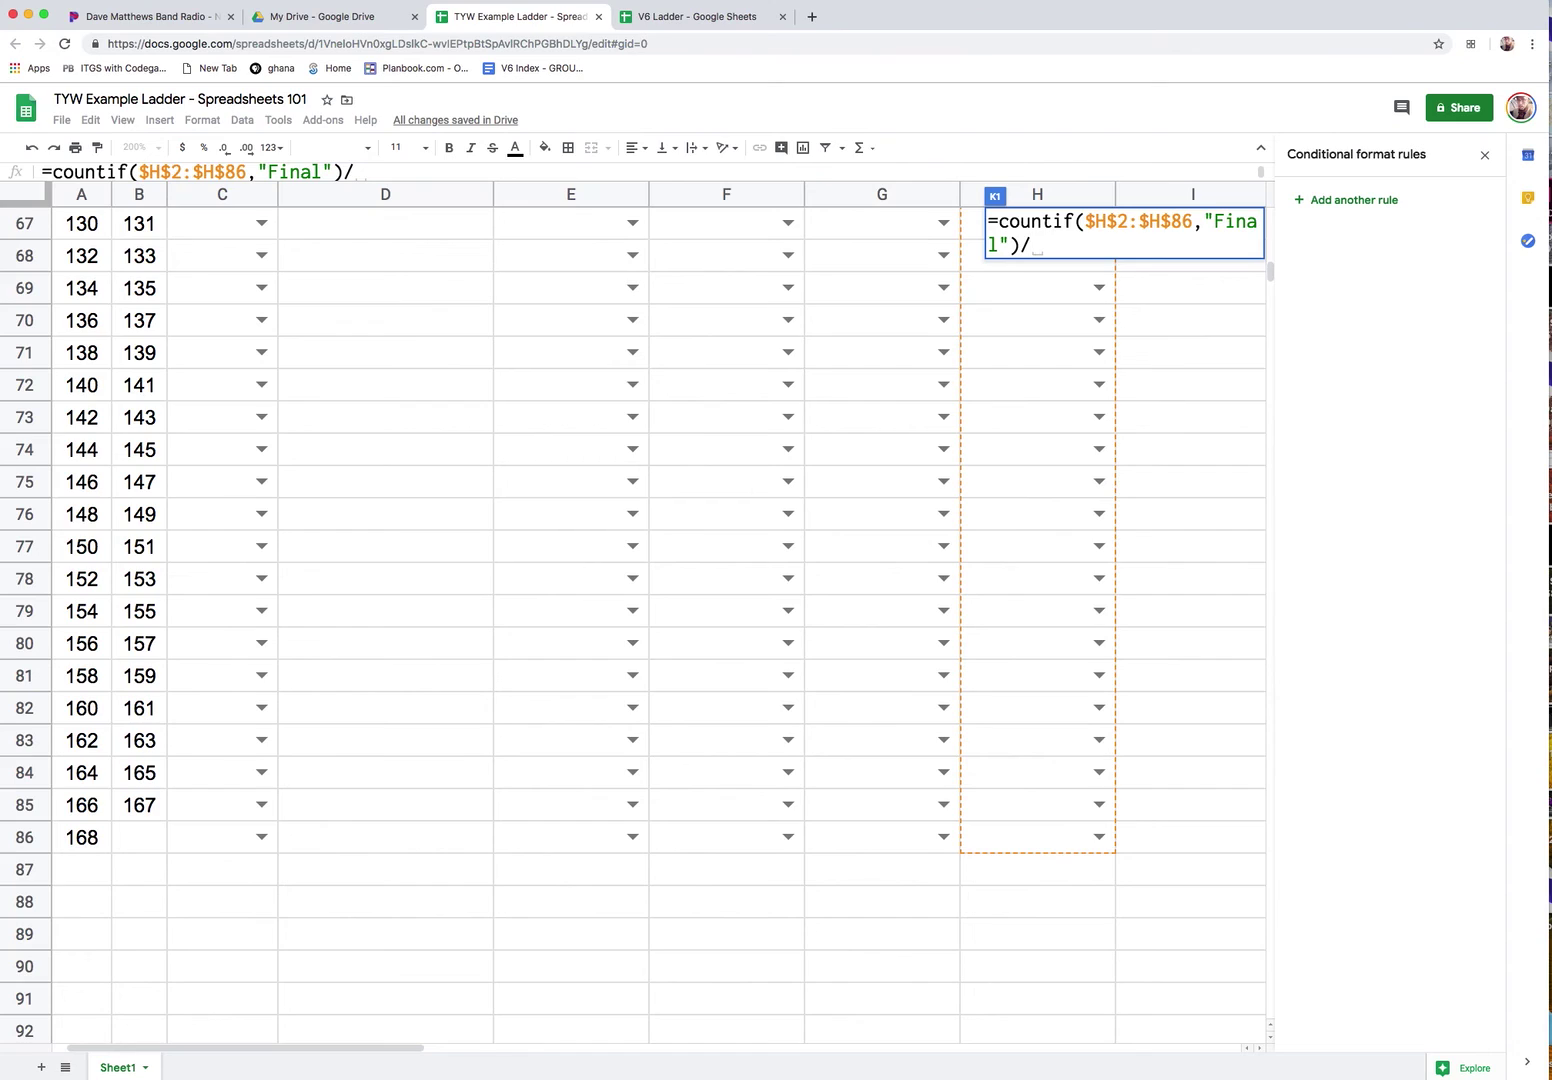
pyautogui.write('86')
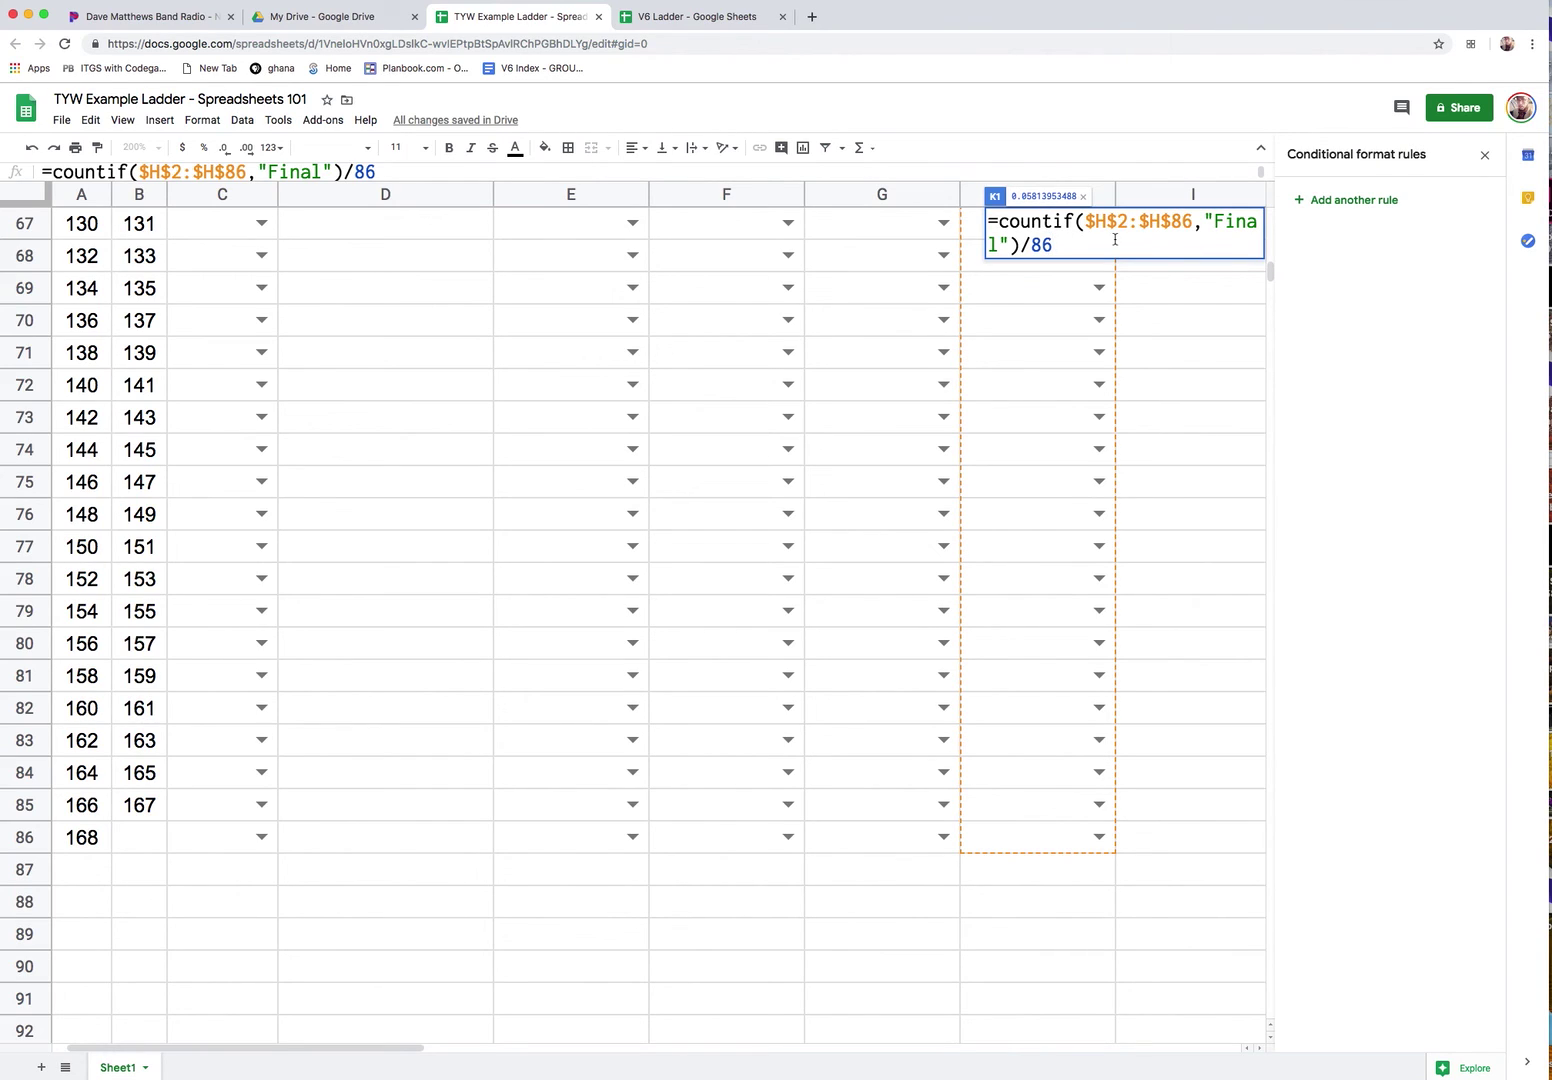
pyautogui.press('Return')
pyautogui.scroll(1, 1088, 494)
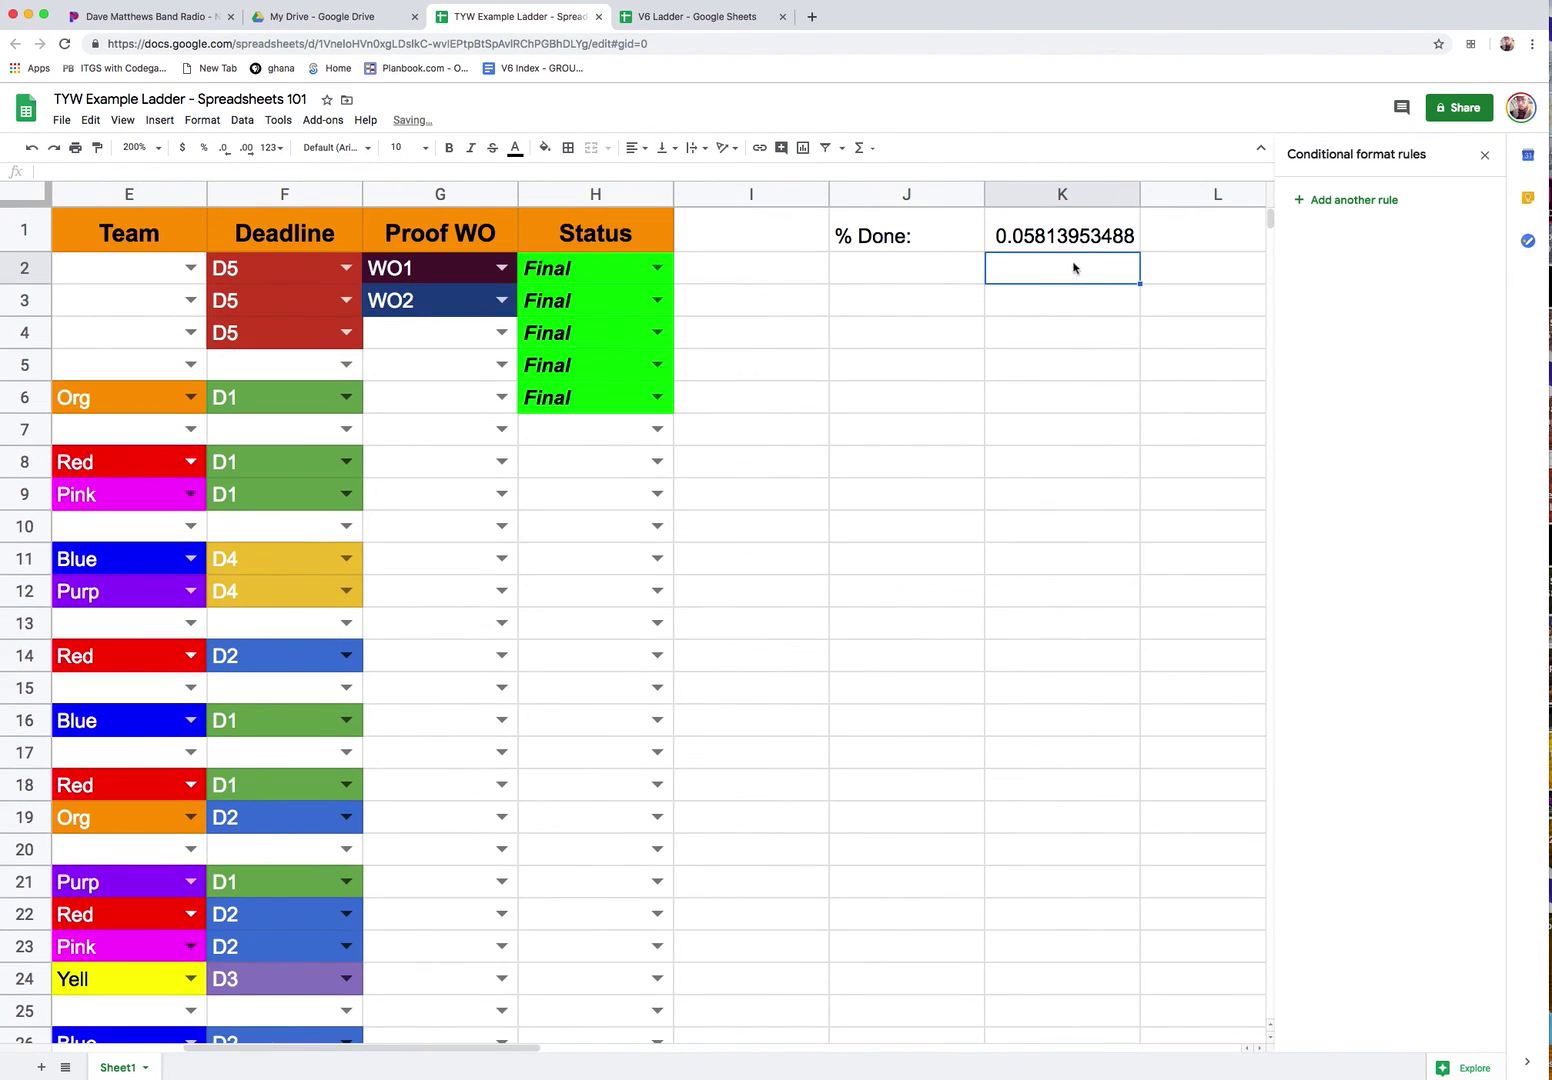
# Format the K1 result as a percent and narrow the empty column I beside the Status column.
pyautogui.click(1040, 242)
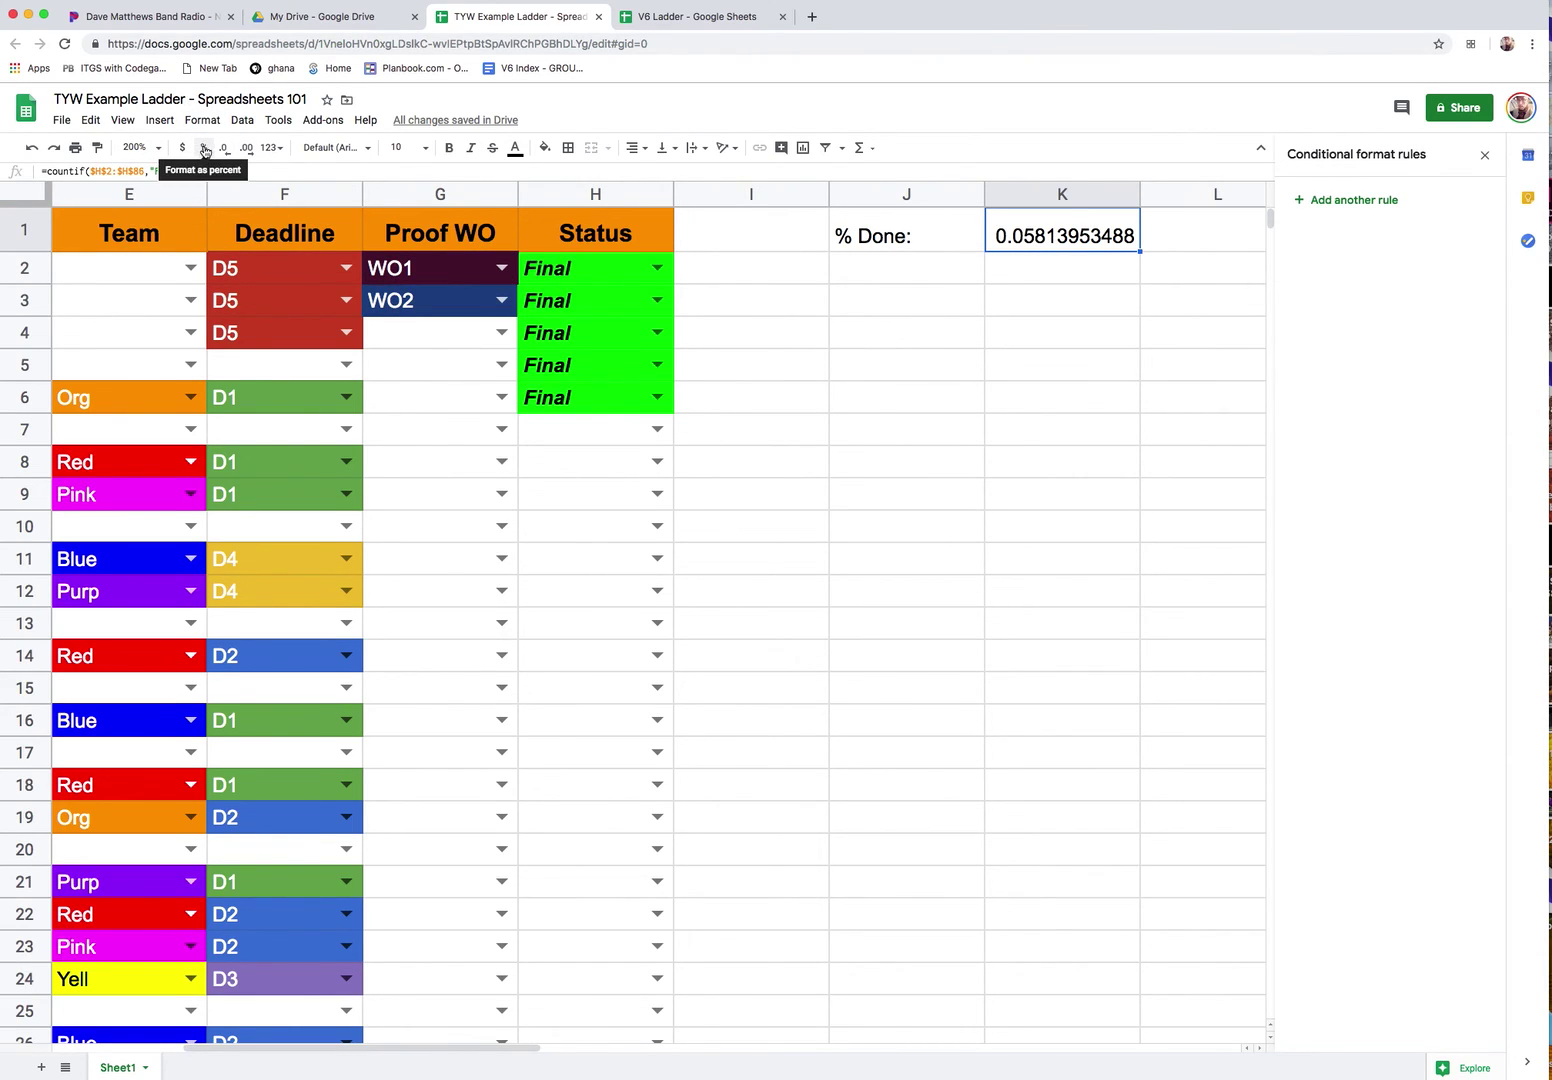
pyautogui.click(205, 148)
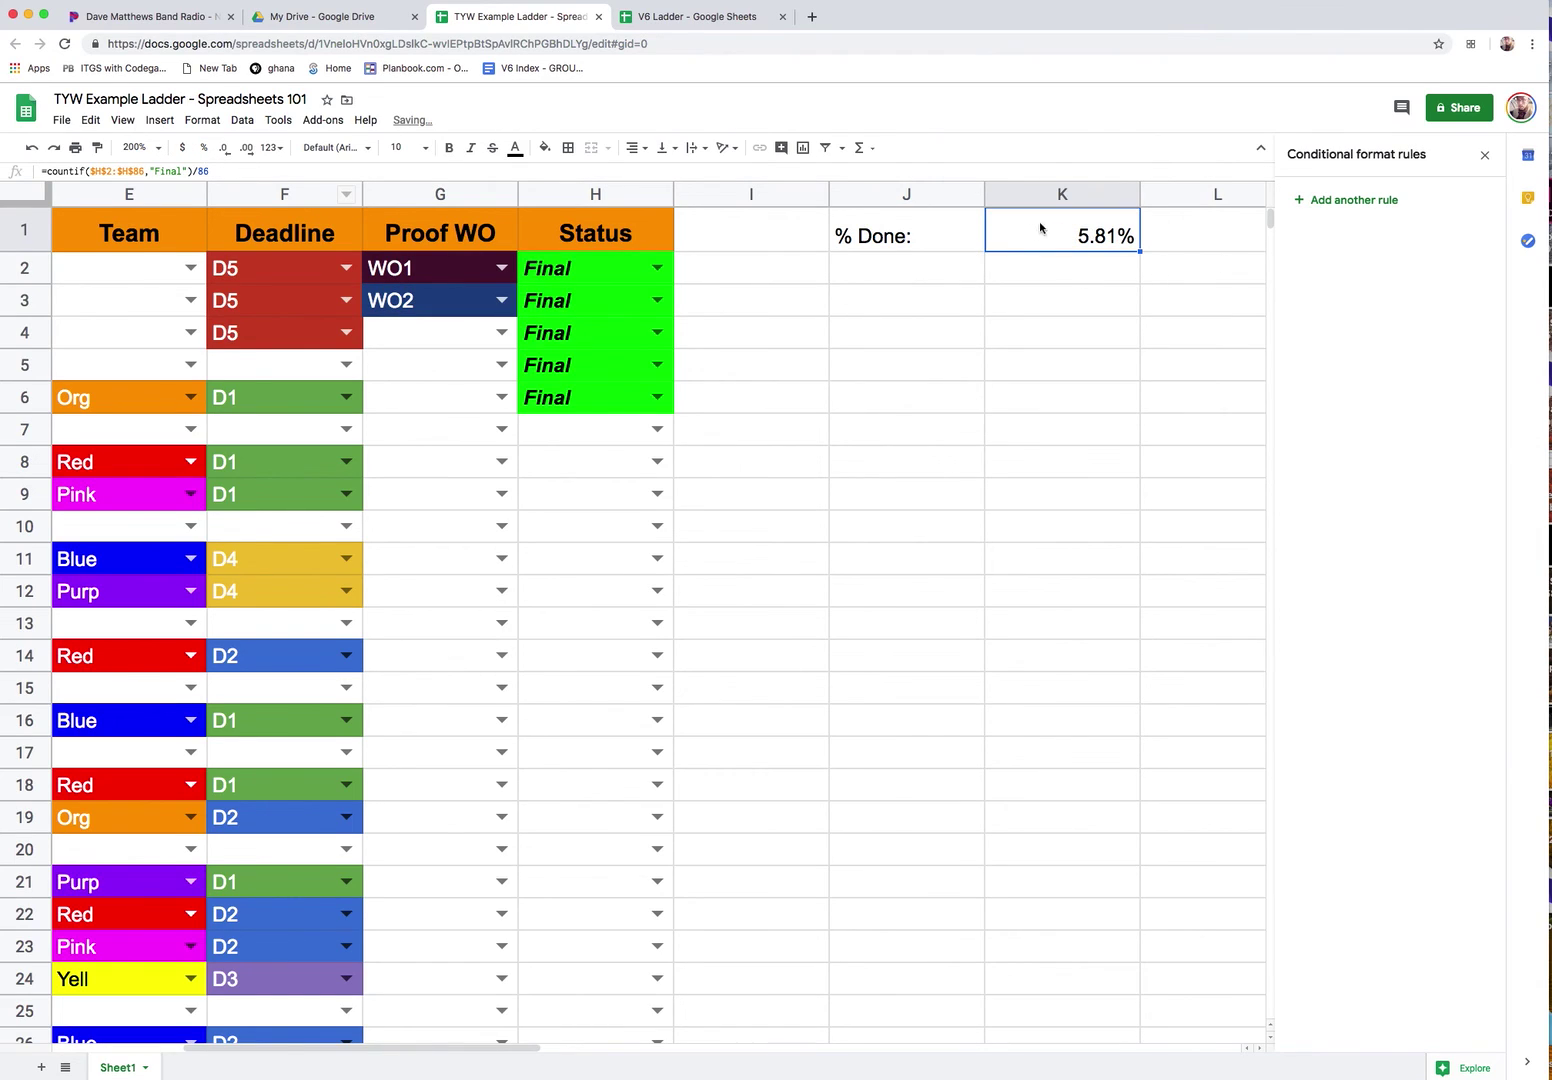
pyautogui.moveTo(829, 194); pyautogui.dragTo(729, 194)
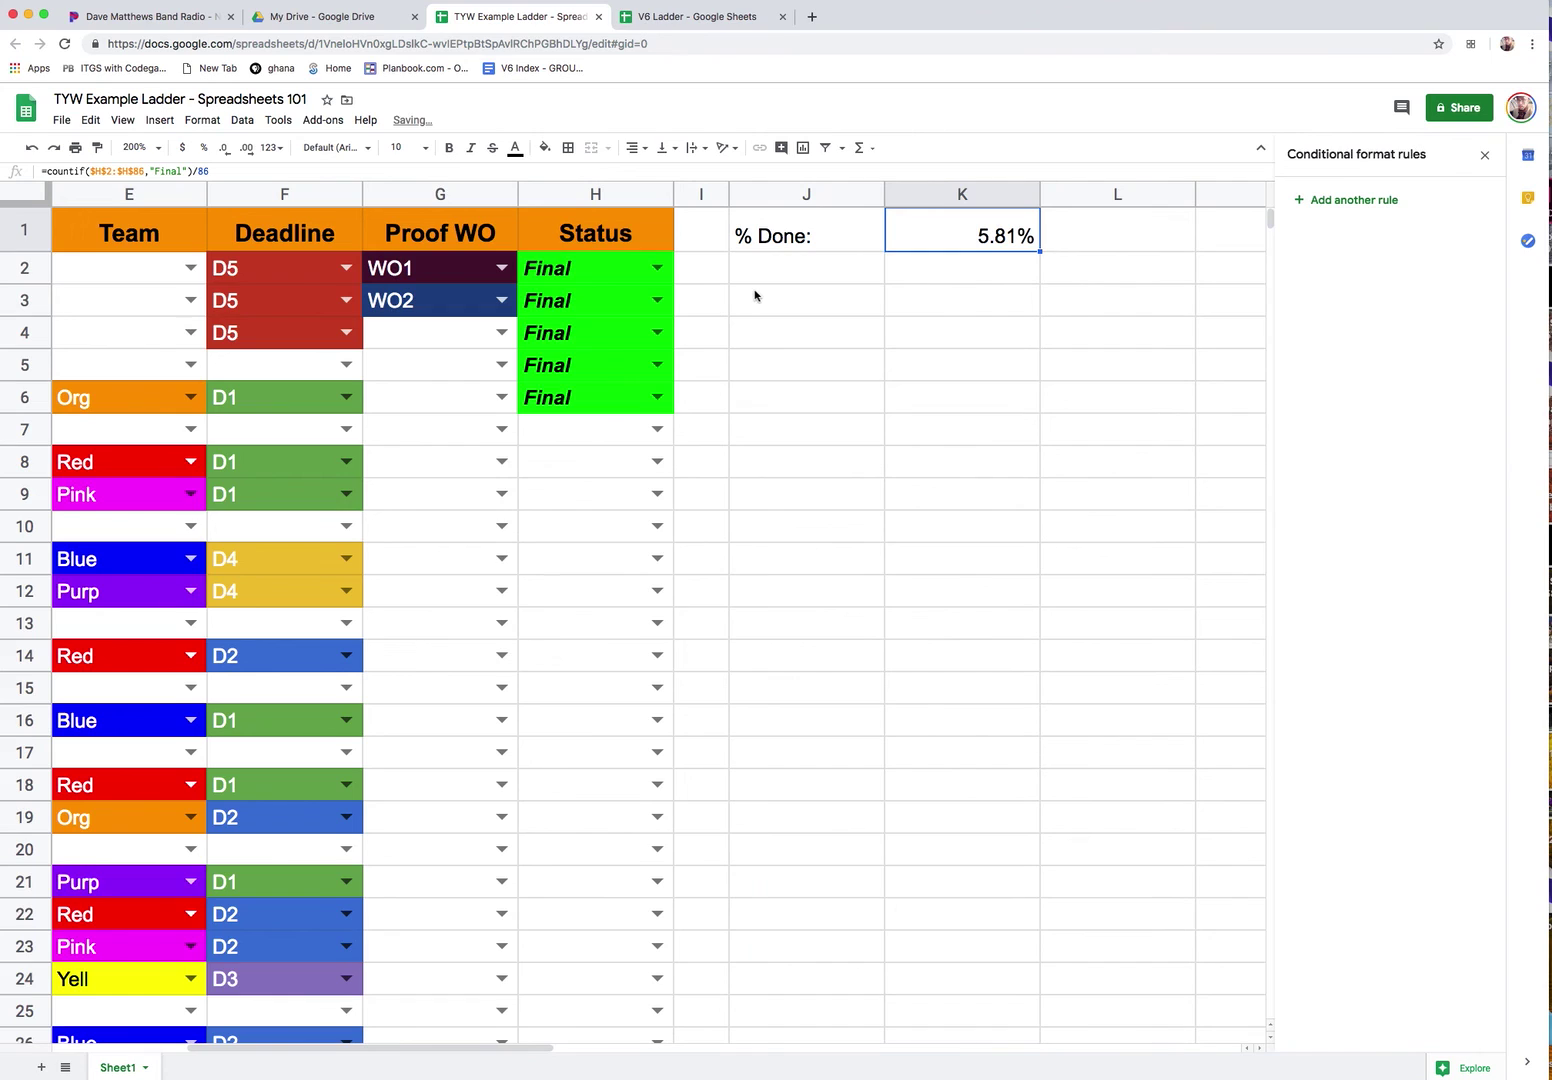
pyautogui.moveTo(520, 1046); pyautogui.dragTo(341, 1041)
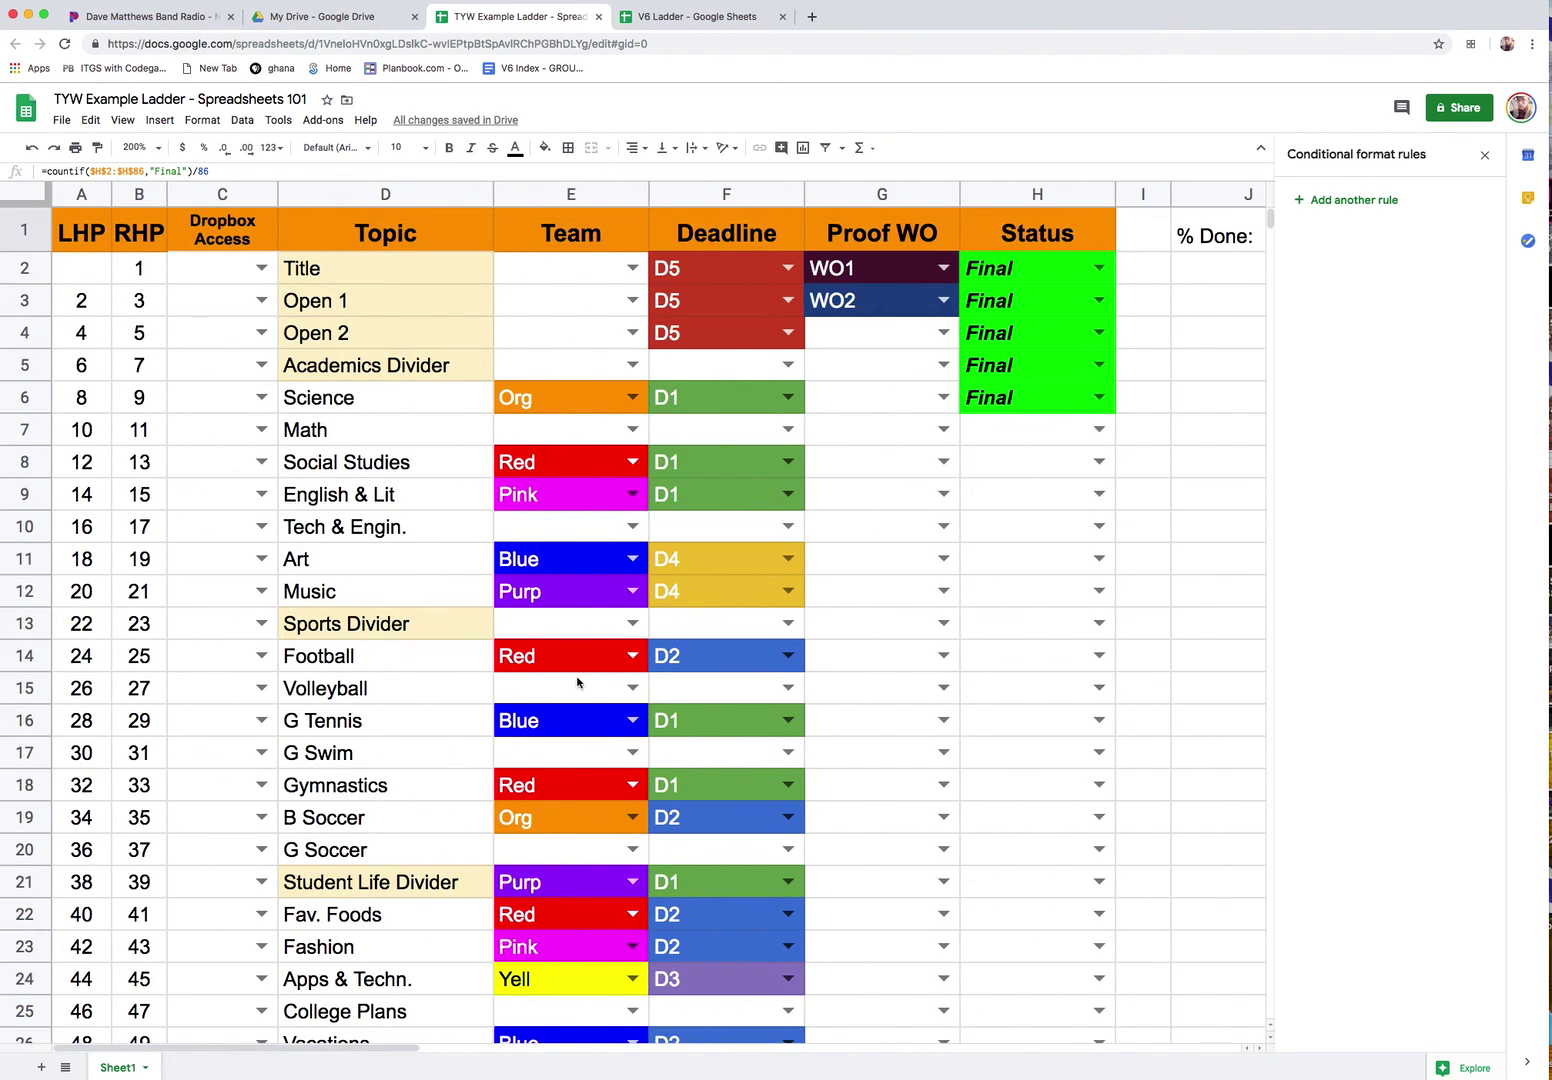